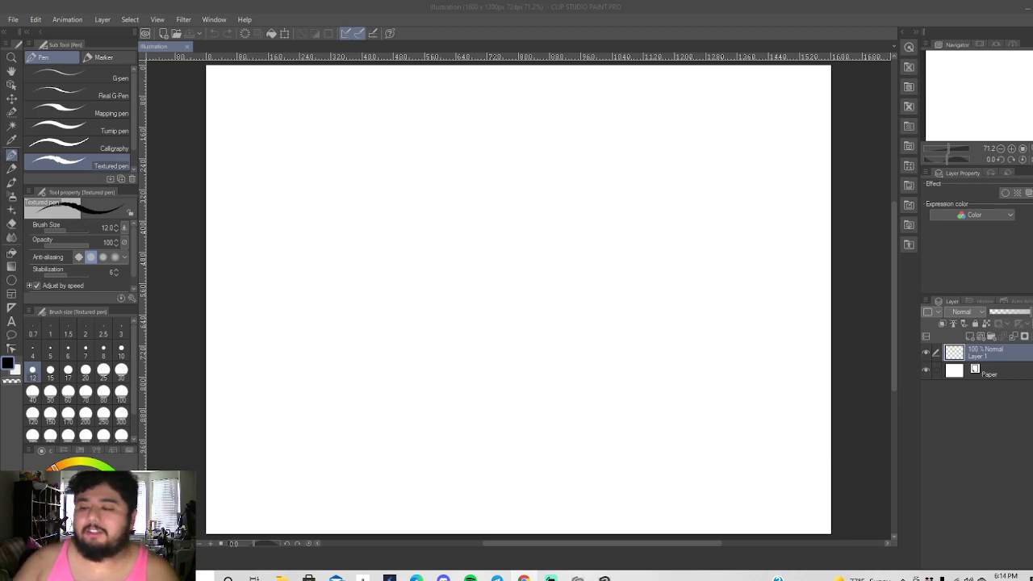
Check the date Saturday, October 9 in the system calendar and close the calendar.
{"action": "left_click", "coordinate": [1004, 575]}
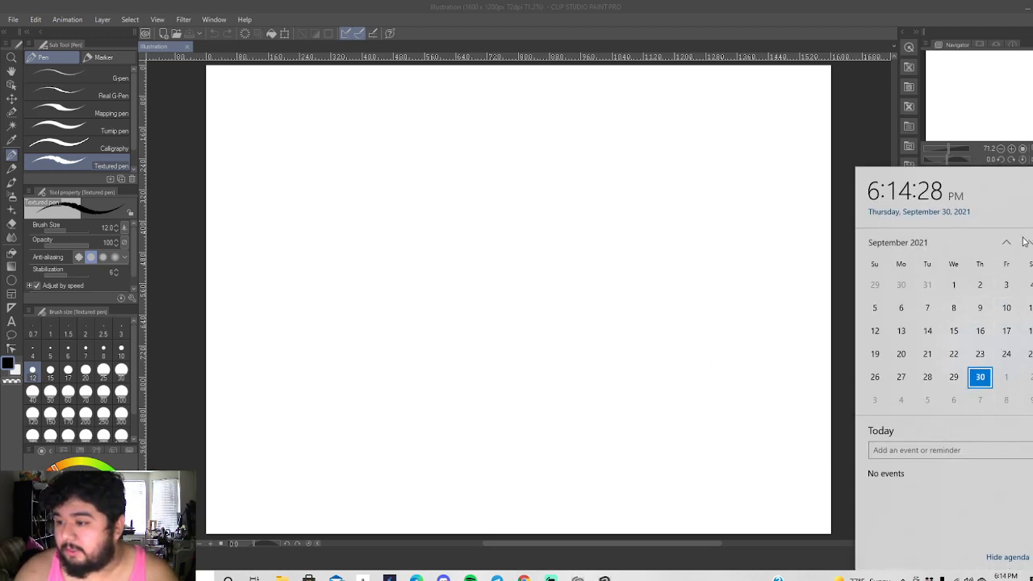
{"action": "left_click", "coordinate": [1026, 401]}
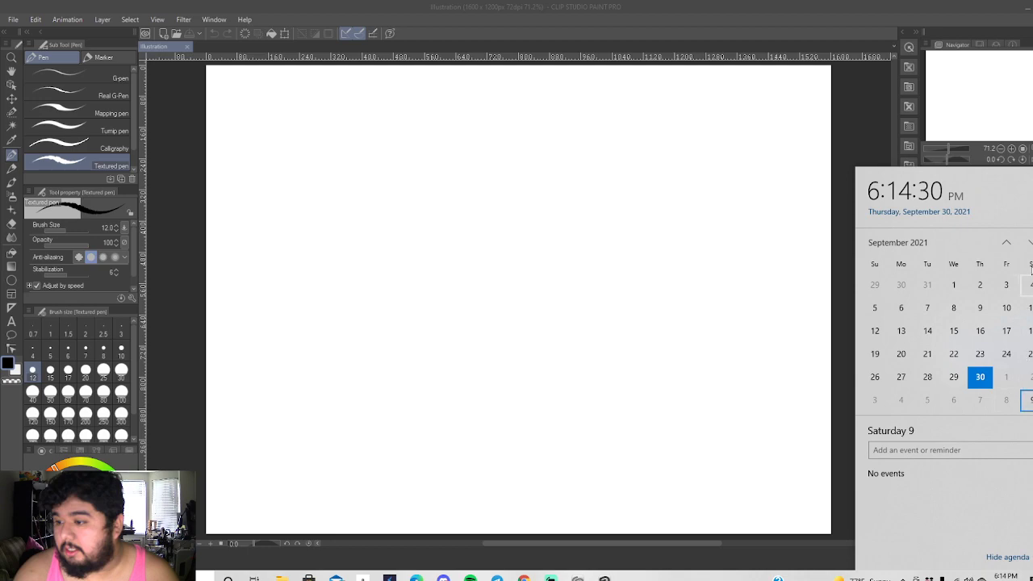
{"action": "scroll", "coordinate": [1029, 319], "scroll_direction": "down", "scroll_amount": 1}
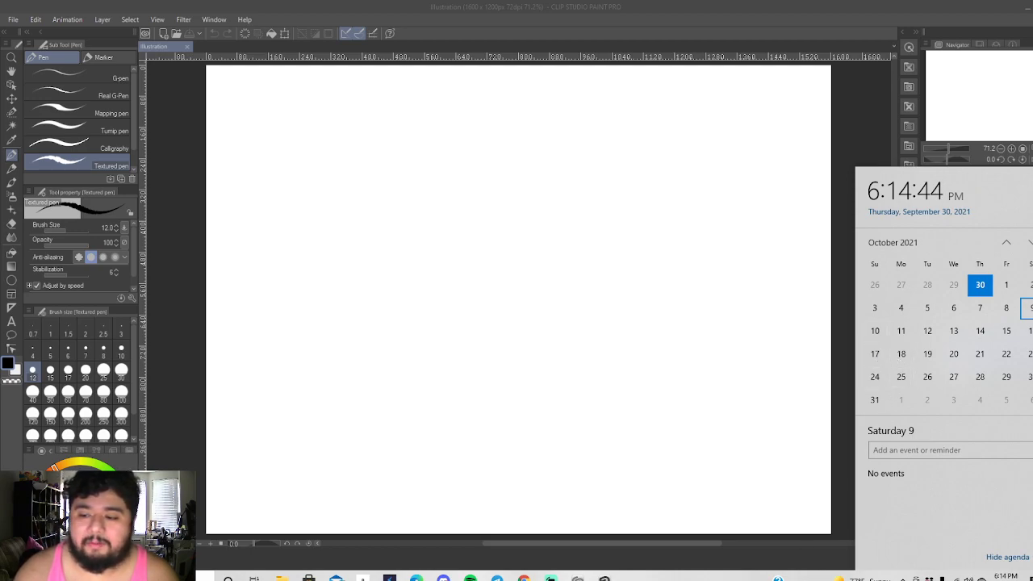
{"action": "key", "text": "Escape"}
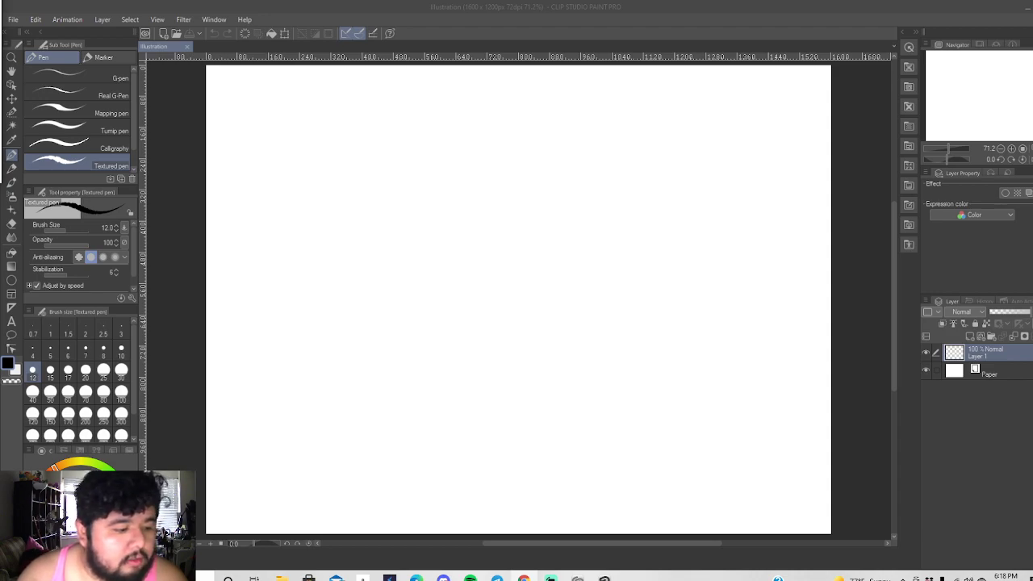
Open the "ref for stream" photo from the recent files in File Explorer and move its window to the other monitor.
{"action": "key", "text": "super+e"}
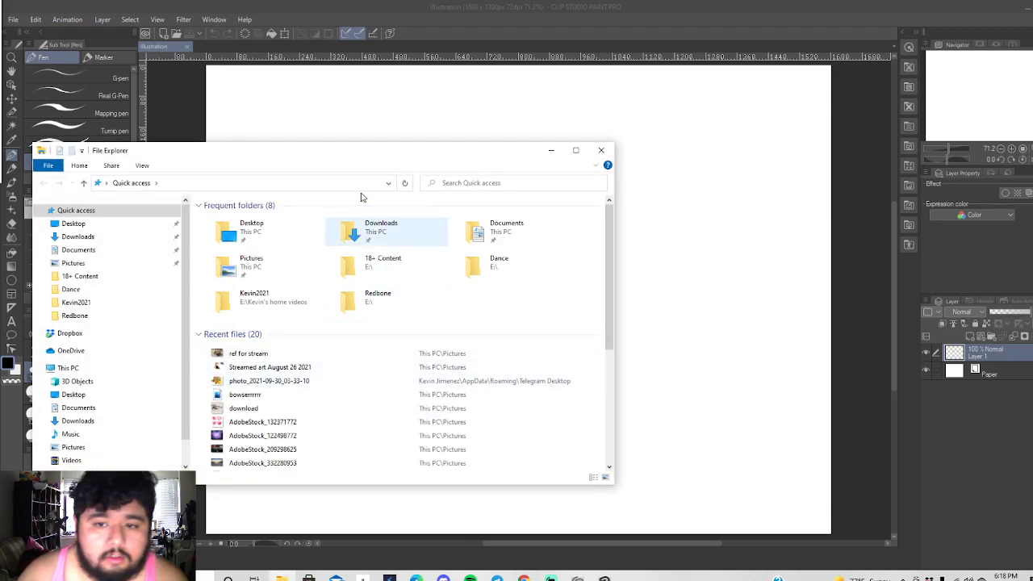
{"action": "left_click_drag", "start_coordinate": [243, 156], "coordinate": [0, 157]}
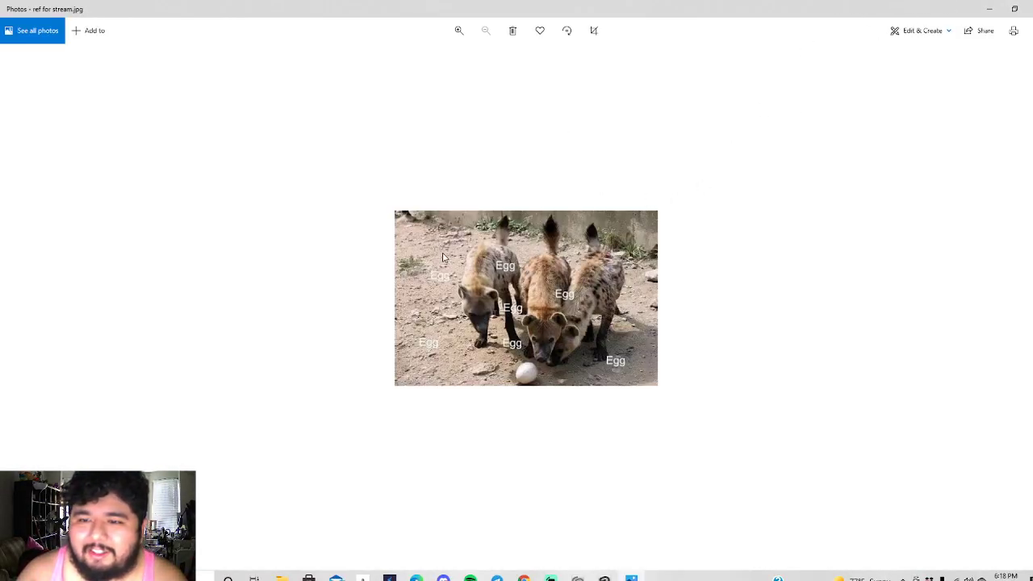
{"action": "double_click", "coordinate": [862, 11]}
{"action": "left_click_drag", "start_coordinate": [724, 45], "coordinate": [0, 129]}
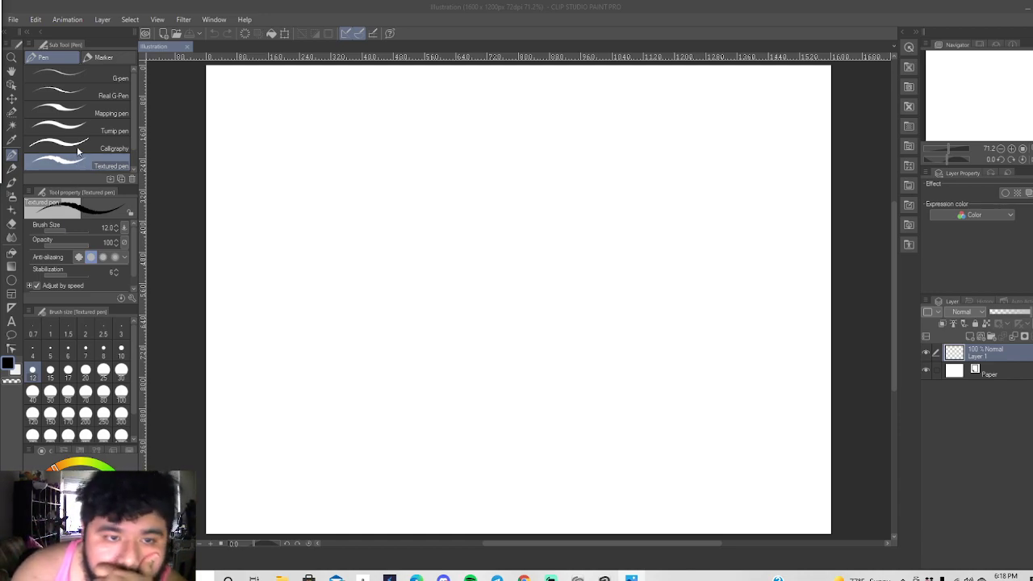
{"action": "left_click", "coordinate": [87, 76]}
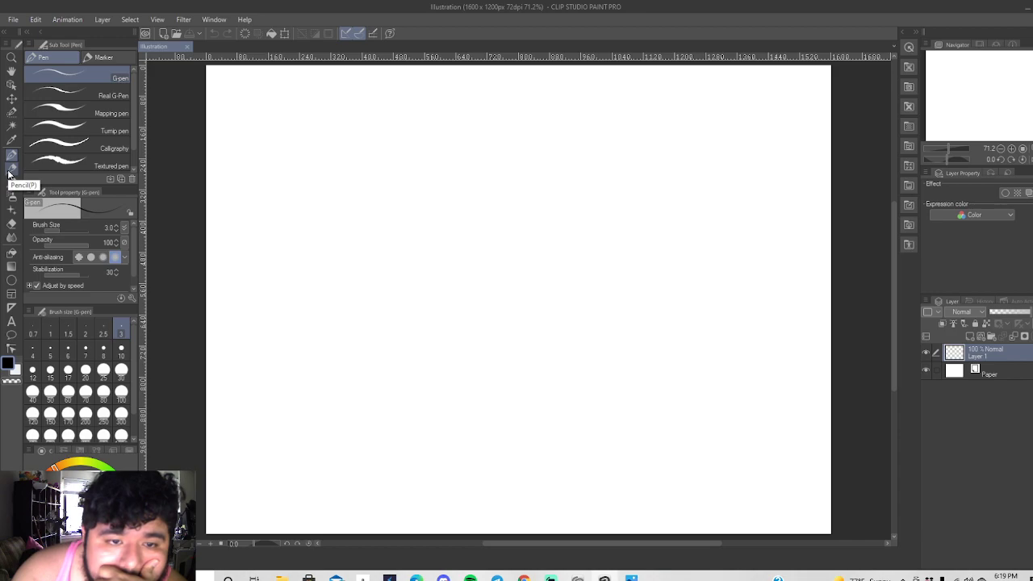
{"action": "left_click", "coordinate": [82, 91]}
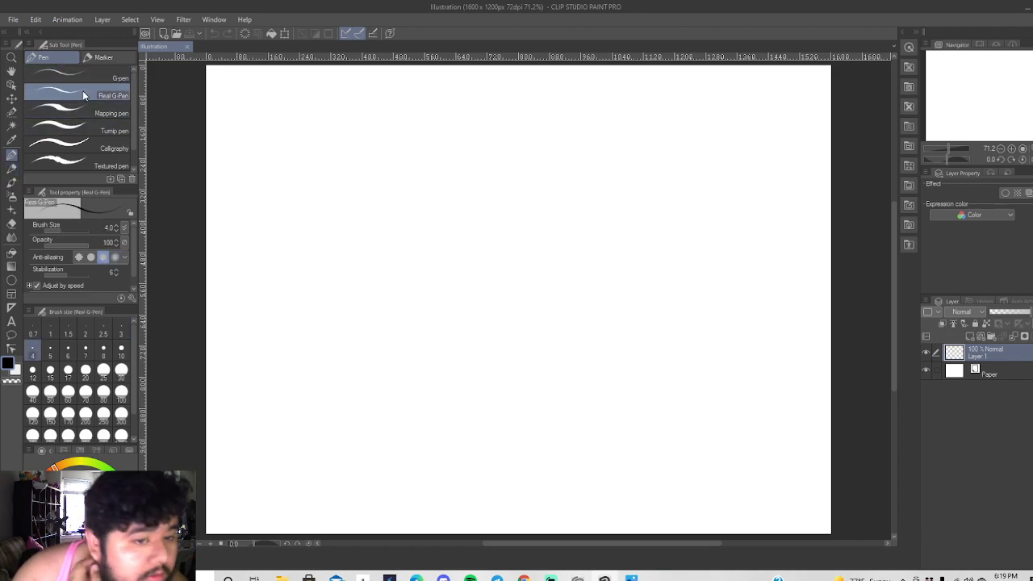
{"action": "left_click", "coordinate": [13, 170]}
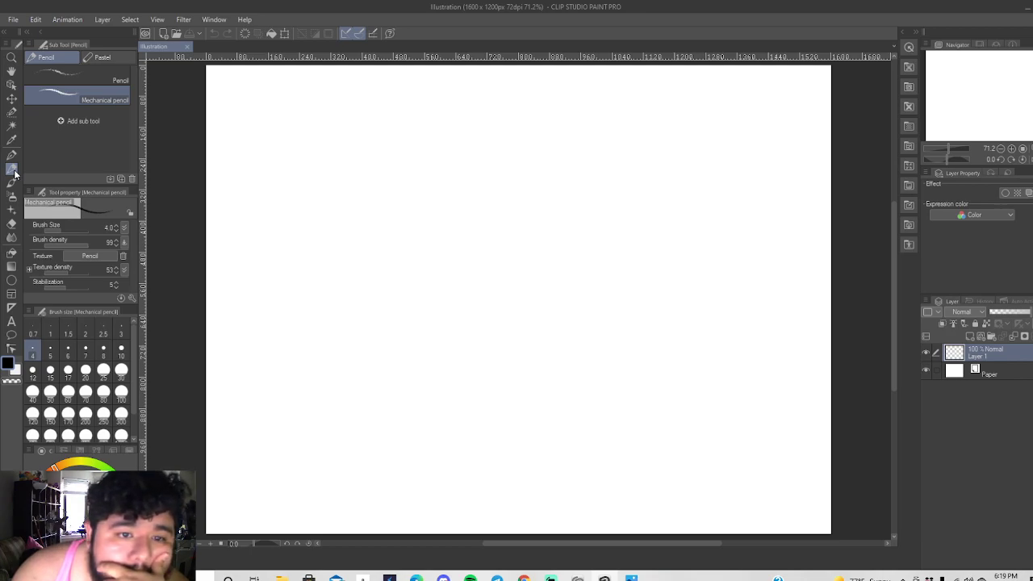
{"action": "left_click", "coordinate": [58, 75]}
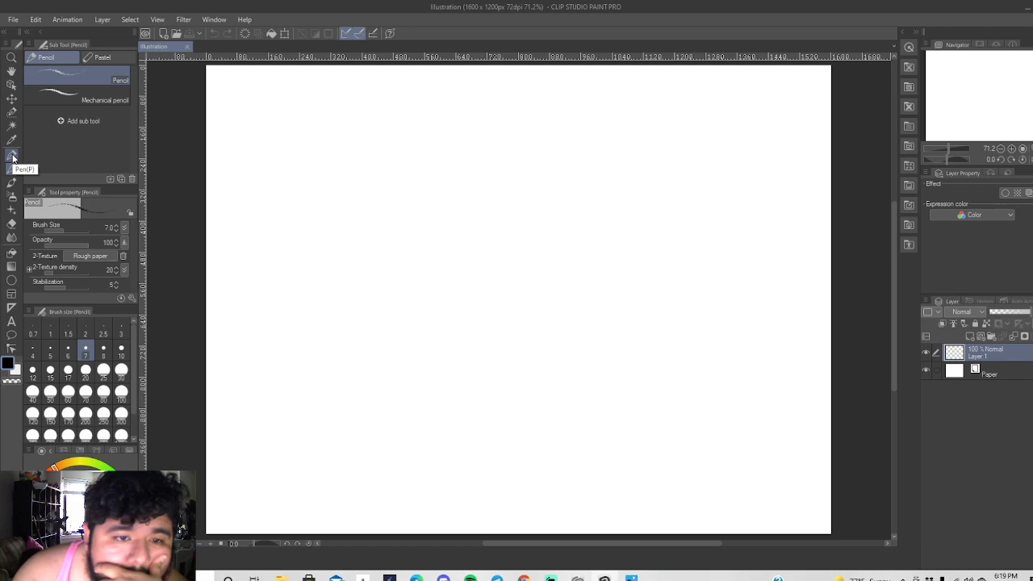
{"action": "left_click", "coordinate": [12, 155]}
{"action": "left_click", "coordinate": [13, 168]}
{"action": "left_click", "coordinate": [12, 156]}
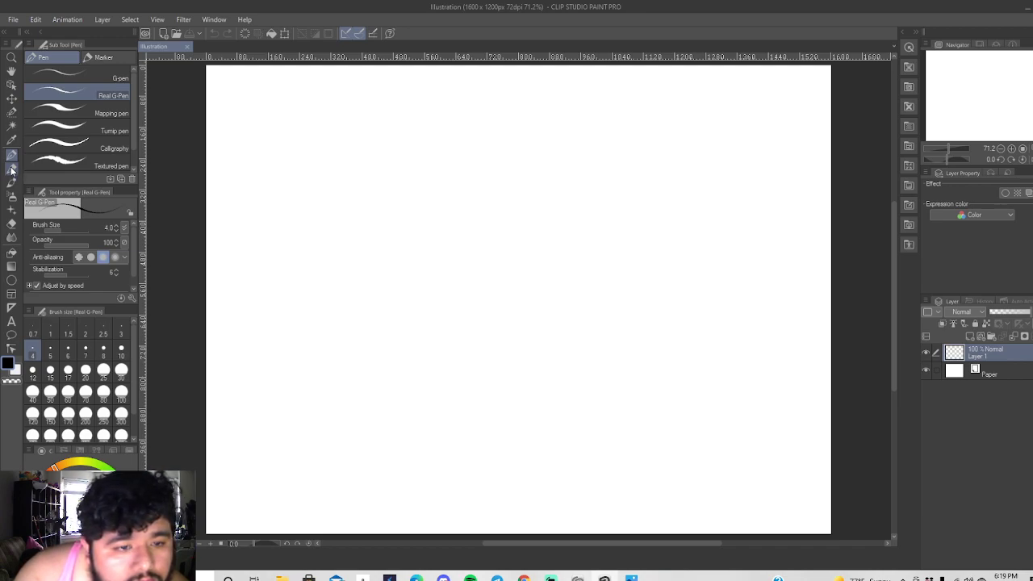
Using the Mechanical pencil at size 5, sketch three rough head circles across the lower middle of the canvas, the last overlapping the second.
{"action": "left_click", "coordinate": [11, 169]}
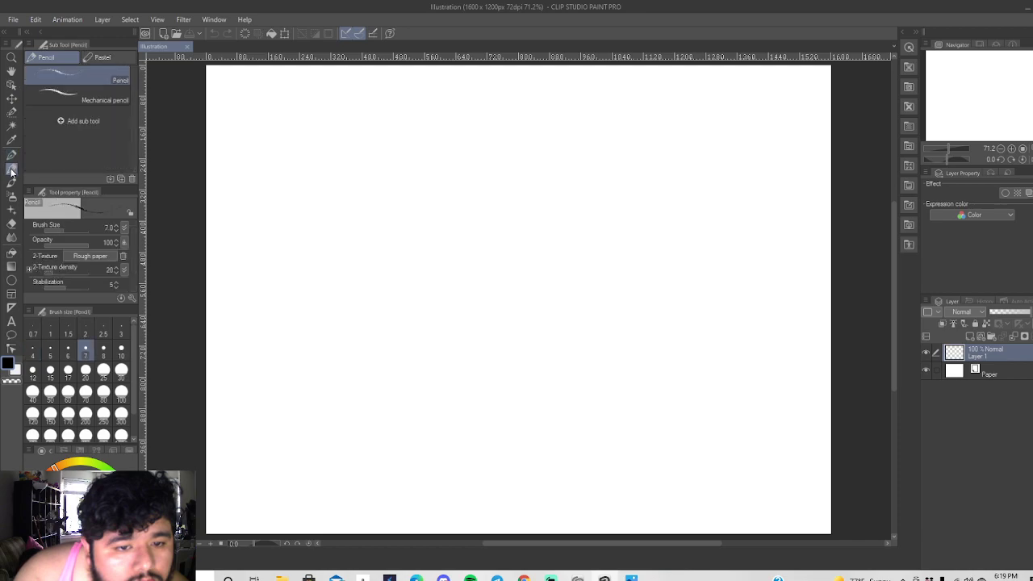
{"action": "left_click", "coordinate": [93, 98]}
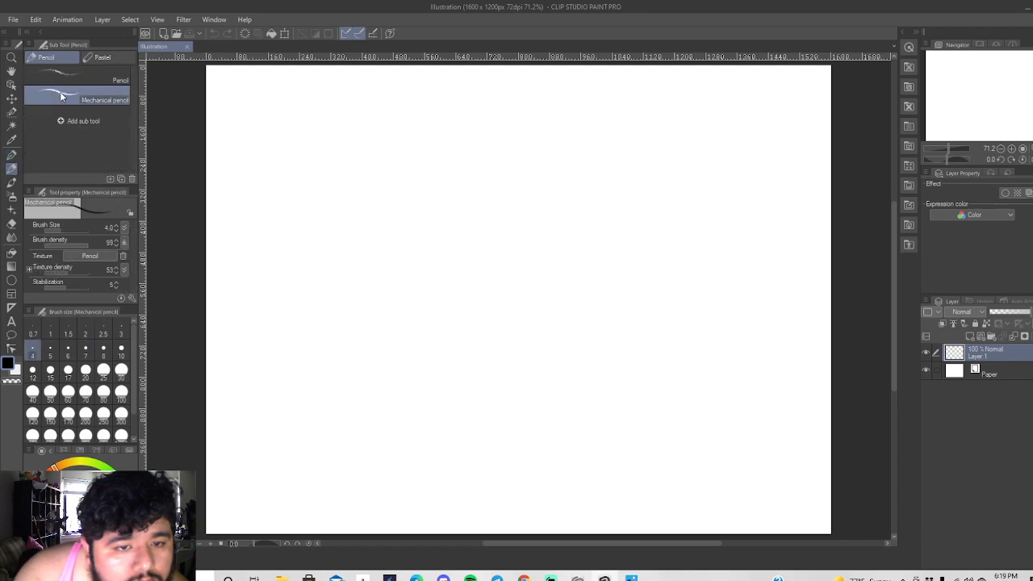
{"action": "left_click", "coordinate": [55, 355]}
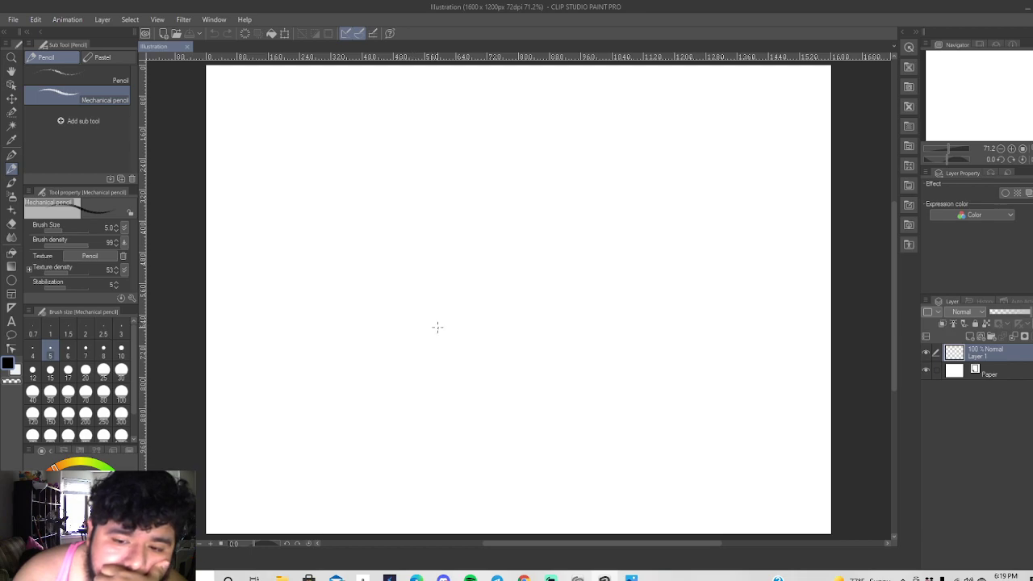
{"action": "mouse_move", "coordinate": [450, 331]}
{"action": "left_mouse_down"}
{"action": "mouse_move", "coordinate": [429, 336]}
{"action": "mouse_move", "coordinate": [437, 385]}
{"action": "left_mouse_up"}
{"action": "mouse_move", "coordinate": [477, 390]}
{"action": "left_mouse_down"}
{"action": "mouse_move", "coordinate": [483, 357]}
{"action": "mouse_move", "coordinate": [468, 327]}
{"action": "mouse_move", "coordinate": [434, 333]}
{"action": "left_mouse_up"}
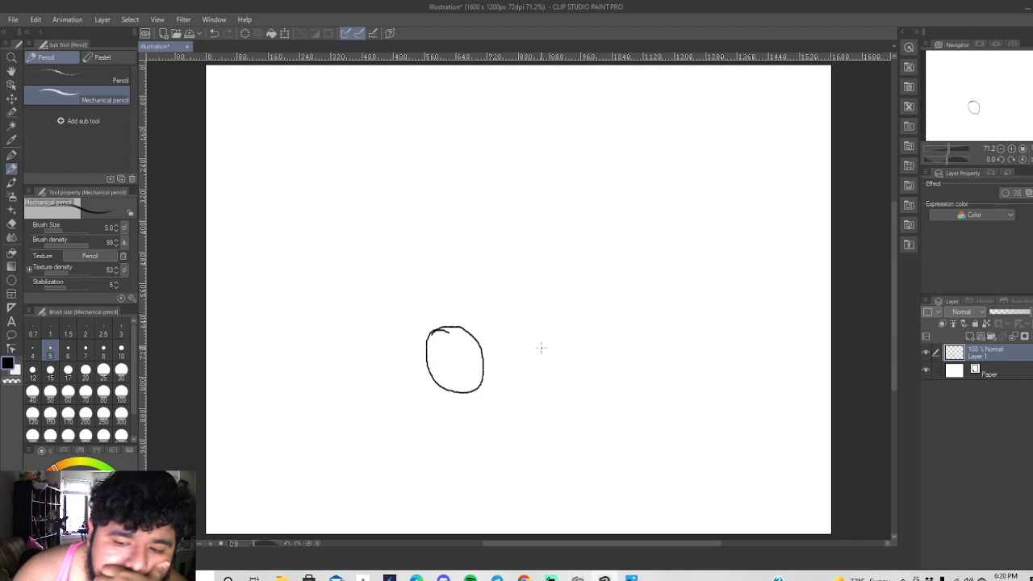
{"action": "mouse_move", "coordinate": [540, 347]}
{"action": "left_mouse_down"}
{"action": "mouse_move", "coordinate": [531, 365]}
{"action": "mouse_move", "coordinate": [542, 400]}
{"action": "mouse_move", "coordinate": [565, 416]}
{"action": "mouse_move", "coordinate": [595, 409]}
{"action": "mouse_move", "coordinate": [593, 346]}
{"action": "mouse_move", "coordinate": [560, 337]}
{"action": "mouse_move", "coordinate": [540, 347]}
{"action": "left_mouse_up"}
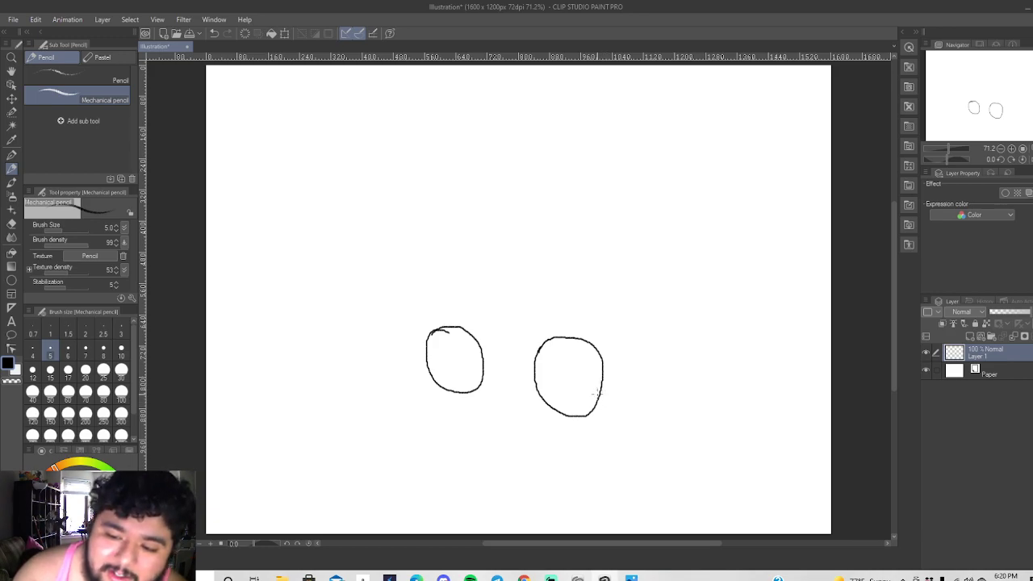
{"action": "mouse_move", "coordinate": [596, 394]}
{"action": "left_mouse_down"}
{"action": "mouse_move", "coordinate": [598, 423]}
{"action": "mouse_move", "coordinate": [631, 422]}
{"action": "mouse_move", "coordinate": [650, 391]}
{"action": "mouse_move", "coordinate": [644, 375]}
{"action": "mouse_move", "coordinate": [609, 359]}
{"action": "mouse_move", "coordinate": [597, 359]}
{"action": "mouse_move", "coordinate": [597, 409]}
{"action": "left_mouse_up"}
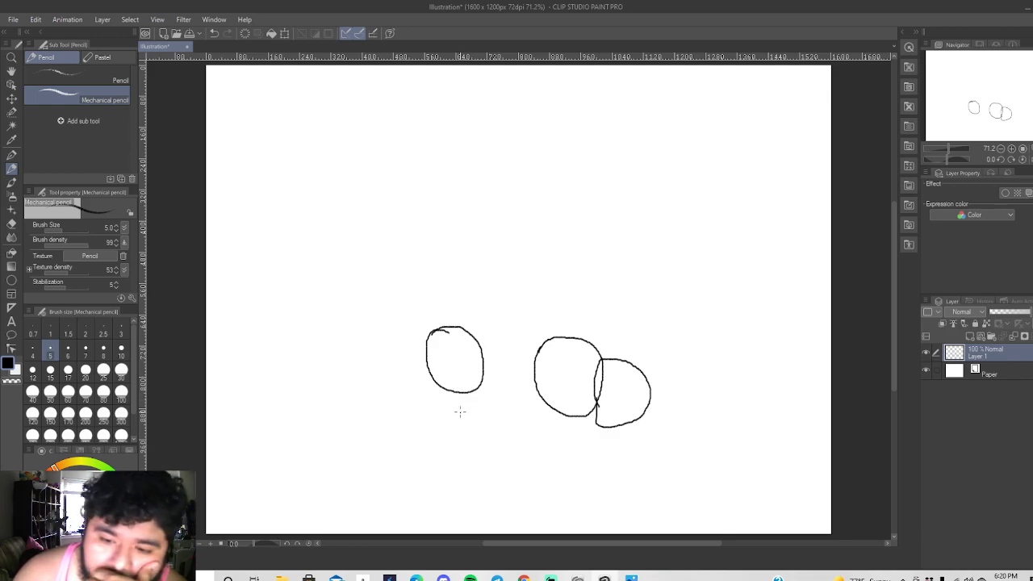
Add a curved vertical centre line, a curved eye line and a tapering muzzle to the leftmost head circle.
{"action": "mouse_move", "coordinate": [467, 410]}
{"action": "left_mouse_down"}
{"action": "mouse_move", "coordinate": [463, 369]}
{"action": "mouse_move", "coordinate": [437, 318]}
{"action": "left_mouse_up"}
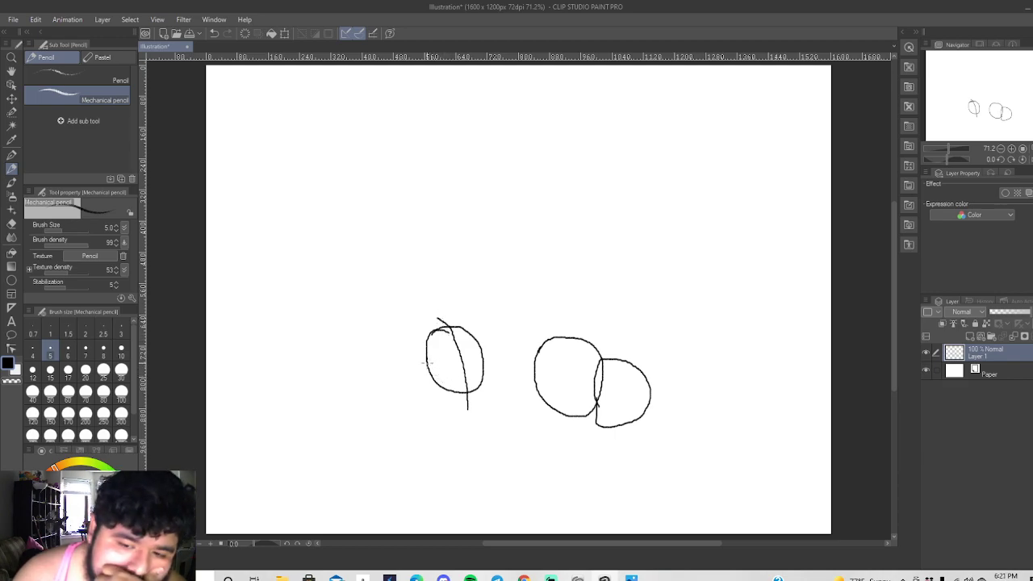
{"action": "mouse_move", "coordinate": [429, 363]}
{"action": "left_mouse_down"}
{"action": "mouse_move", "coordinate": [471, 378]}
{"action": "mouse_move", "coordinate": [491, 370]}
{"action": "left_mouse_up"}
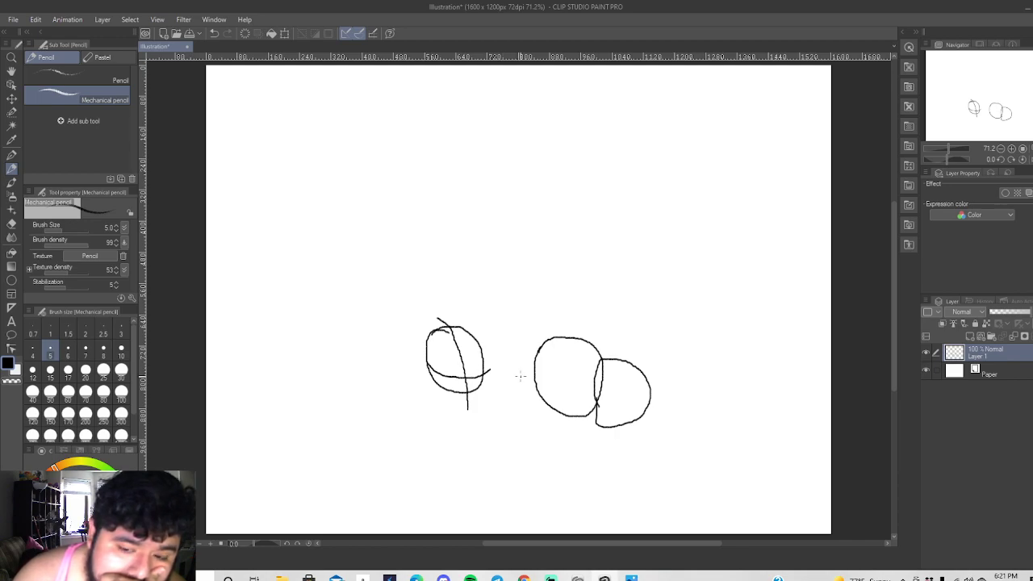
{"action": "mouse_move", "coordinate": [488, 372]}
{"action": "left_mouse_down"}
{"action": "mouse_move", "coordinate": [488, 418]}
{"action": "mouse_move", "coordinate": [464, 425]}
{"action": "mouse_move", "coordinate": [429, 368]}
{"action": "left_mouse_up"}
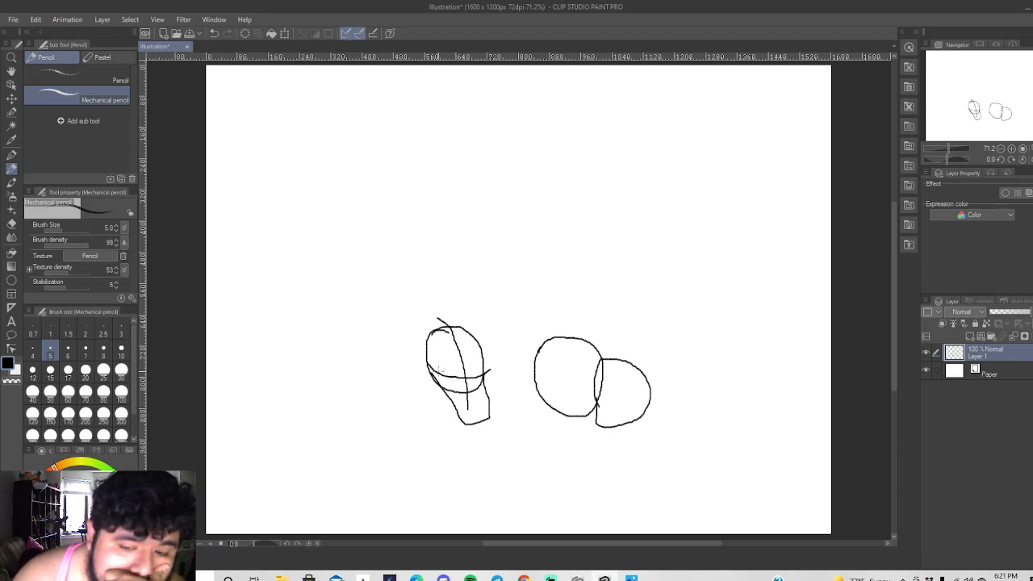
Draw both eyes on the leftmost head along the eye line, undoing and redrawing the one on the right side.
{"action": "mouse_move", "coordinate": [436, 365]}
{"action": "left_mouse_down"}
{"action": "mouse_move", "coordinate": [462, 379]}
{"action": "mouse_move", "coordinate": [444, 382]}
{"action": "mouse_move", "coordinate": [437, 371]}
{"action": "left_mouse_up"}
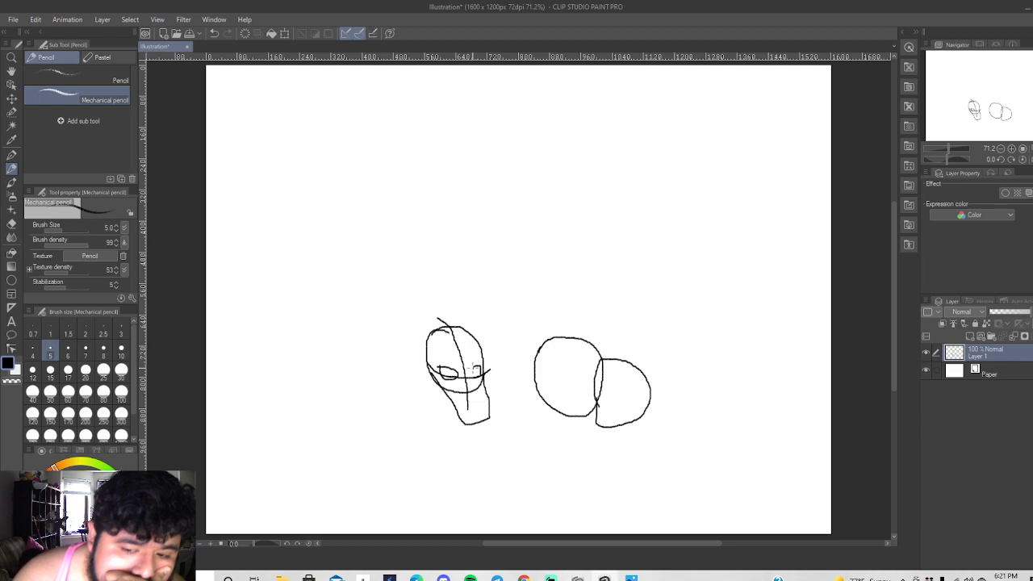
{"action": "left_click_drag", "start_coordinate": [469, 372], "coordinate": [483, 377]}
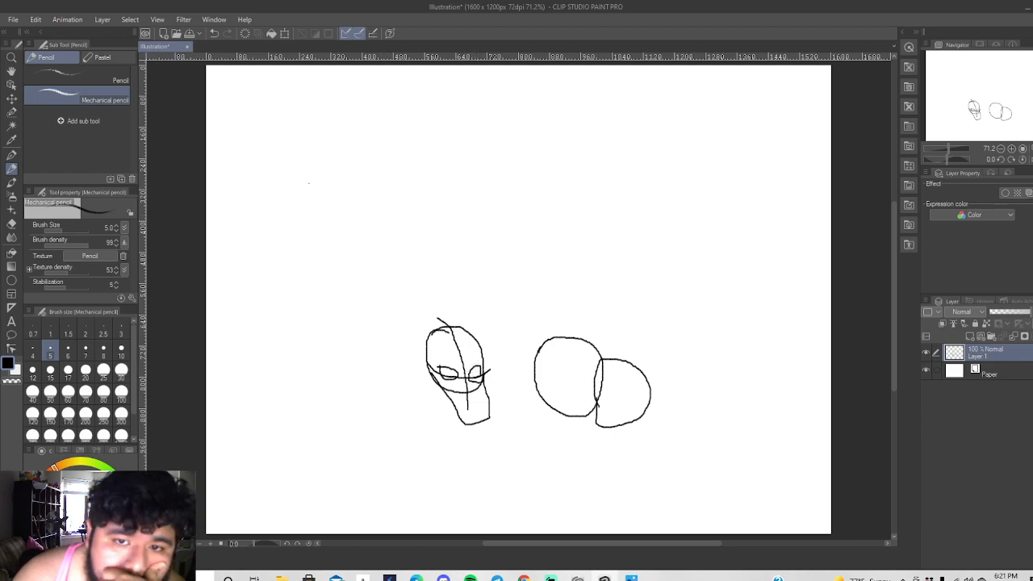
{"action": "left_click", "coordinate": [216, 36]}
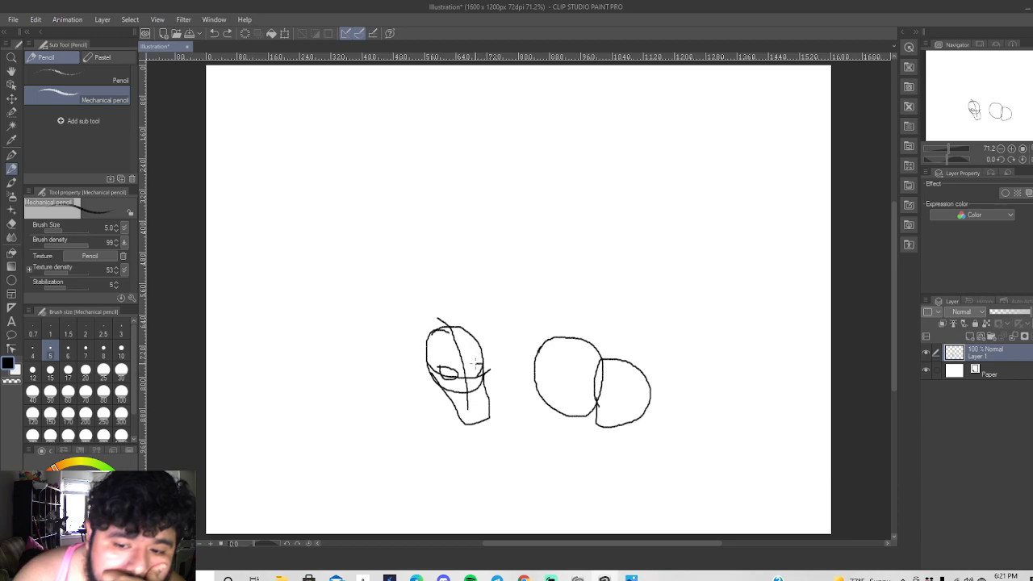
{"action": "left_click_drag", "start_coordinate": [471, 371], "coordinate": [481, 375]}
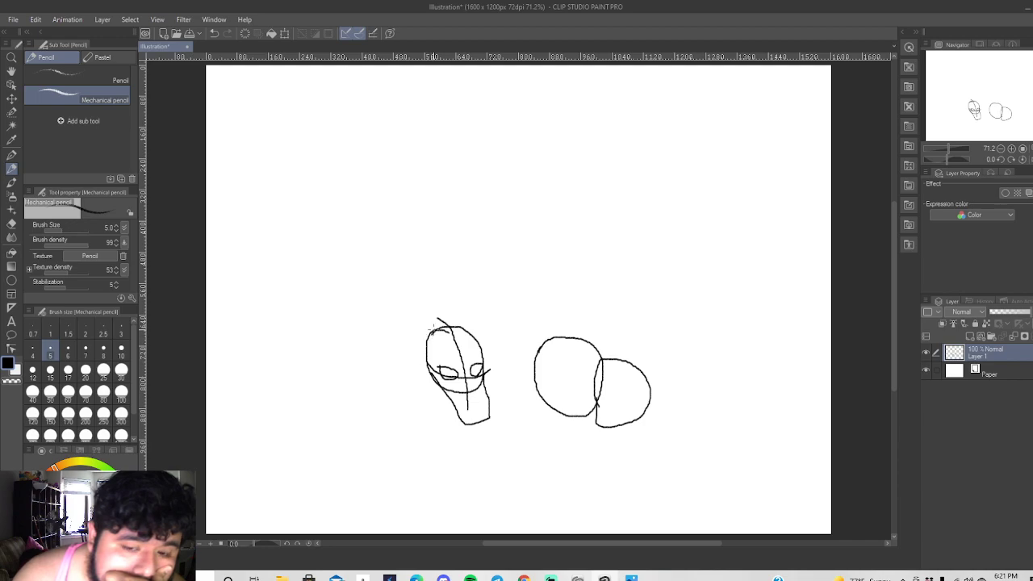
Draw a curved line rising from the top of the leftmost head, and try an arc above it, undoing that arc.
{"action": "mouse_move", "coordinate": [442, 325]}
{"action": "left_mouse_down"}
{"action": "mouse_move", "coordinate": [436, 334]}
{"action": "mouse_move", "coordinate": [442, 289]}
{"action": "mouse_move", "coordinate": [466, 277]}
{"action": "left_mouse_up"}
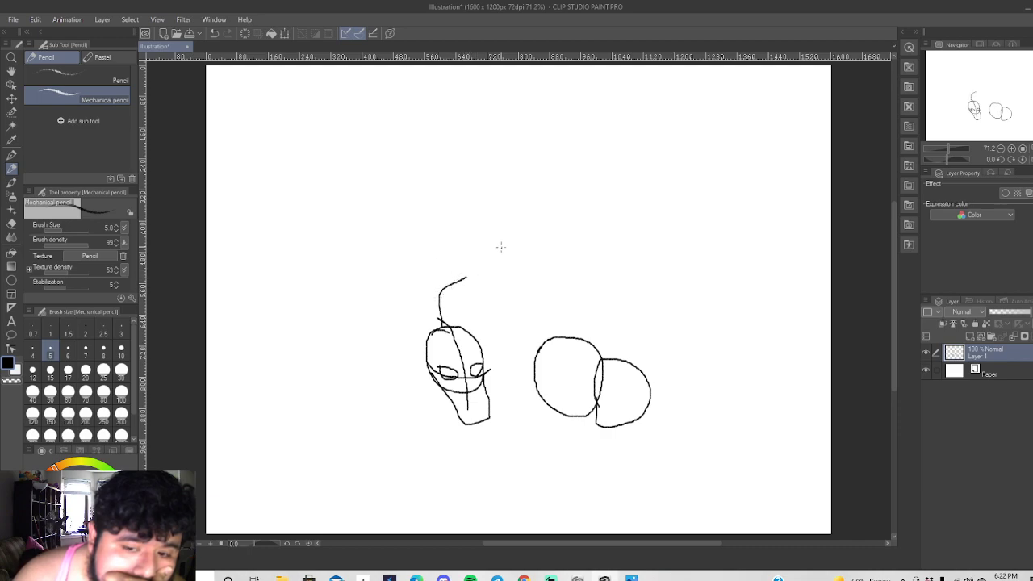
{"action": "mouse_move", "coordinate": [468, 244]}
{"action": "left_mouse_down"}
{"action": "mouse_move", "coordinate": [498, 236]}
{"action": "mouse_move", "coordinate": [530, 257]}
{"action": "mouse_move", "coordinate": [529, 279]}
{"action": "left_mouse_up"}
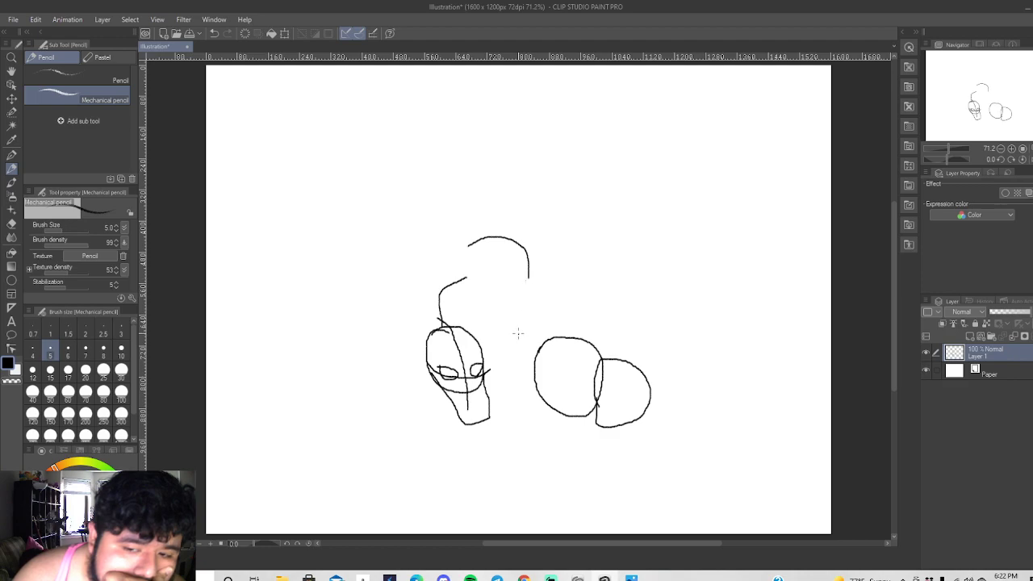
{"action": "left_click", "coordinate": [214, 33]}
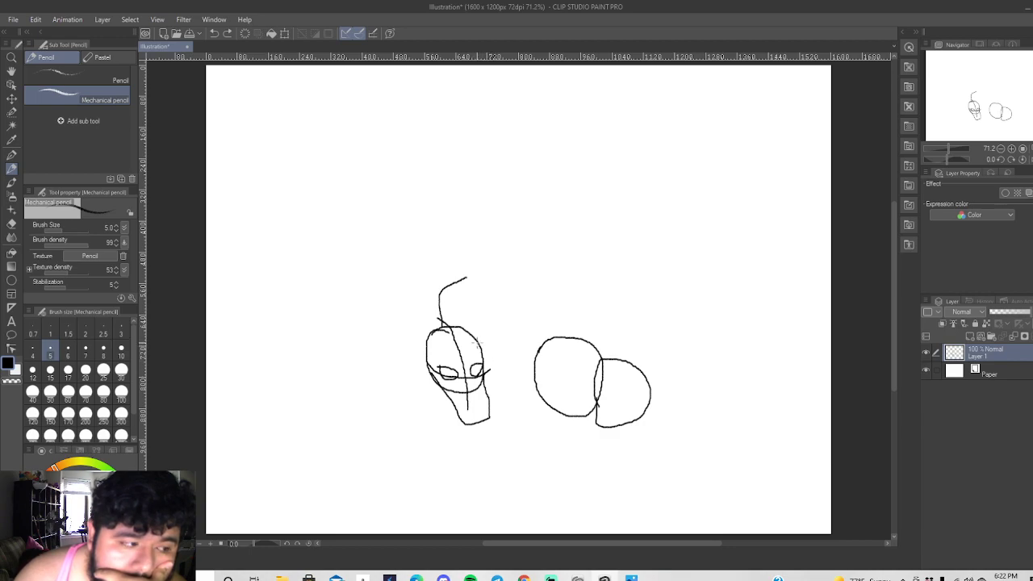
Sketch a short line and small joint circle beside the leftmost head, with a straight line slanting up and right from the circle.
{"action": "left_click_drag", "start_coordinate": [477, 339], "coordinate": [489, 350]}
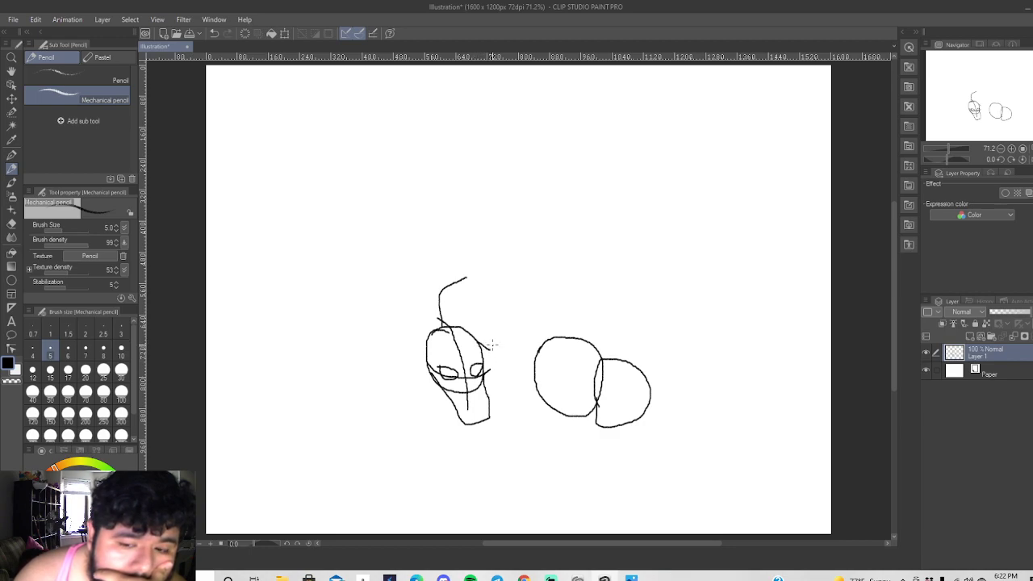
{"action": "mouse_move", "coordinate": [488, 348]}
{"action": "left_mouse_down"}
{"action": "mouse_move", "coordinate": [490, 368]}
{"action": "mouse_move", "coordinate": [508, 361]}
{"action": "mouse_move", "coordinate": [495, 342]}
{"action": "mouse_move", "coordinate": [486, 349]}
{"action": "left_mouse_up"}
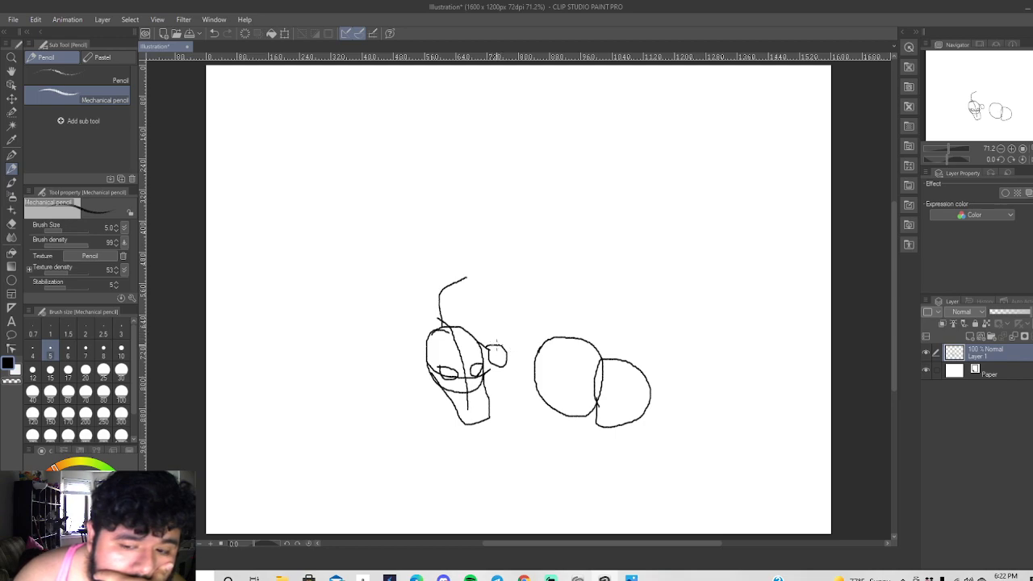
{"action": "left_click_drag", "start_coordinate": [497, 346], "coordinate": [525, 308]}
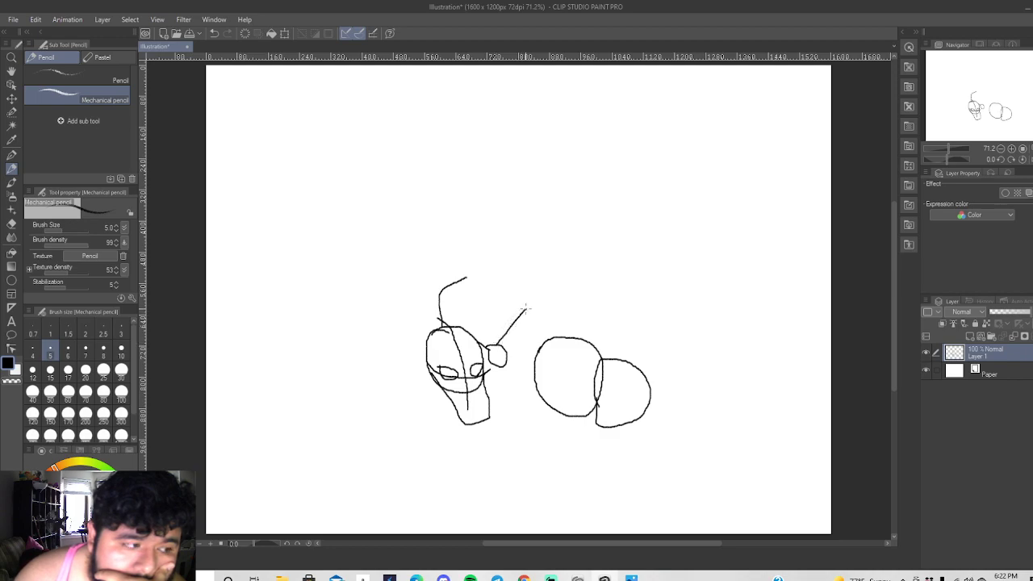
{"action": "mouse_move", "coordinate": [535, 297]}
{"action": "left_mouse_down"}
{"action": "mouse_move", "coordinate": [522, 310]}
{"action": "mouse_move", "coordinate": [554, 313]}
{"action": "mouse_move", "coordinate": [540, 289]}
{"action": "mouse_move", "coordinate": [527, 295]}
{"action": "left_mouse_up"}
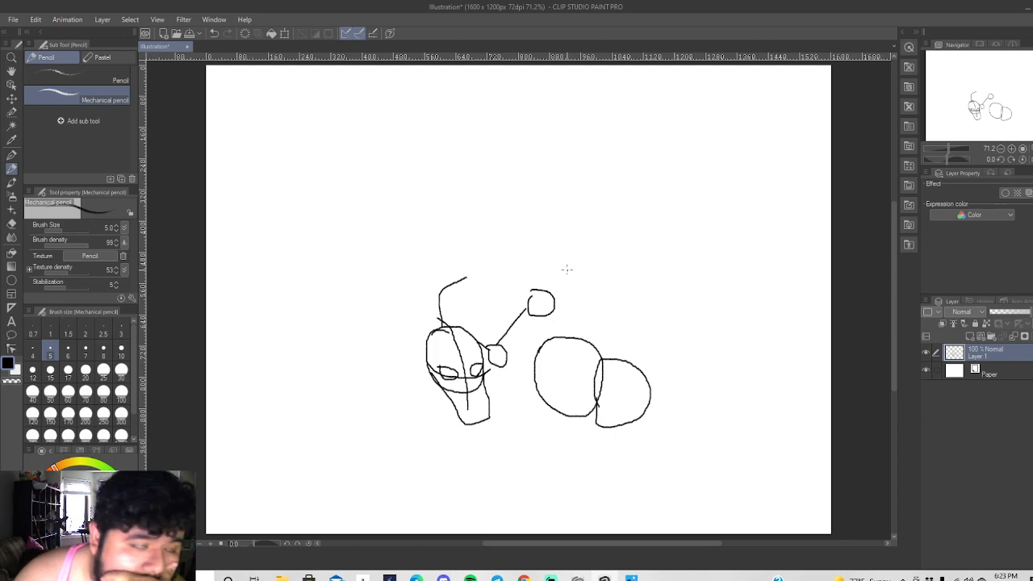
{"action": "left_click", "coordinate": [13, 226]}
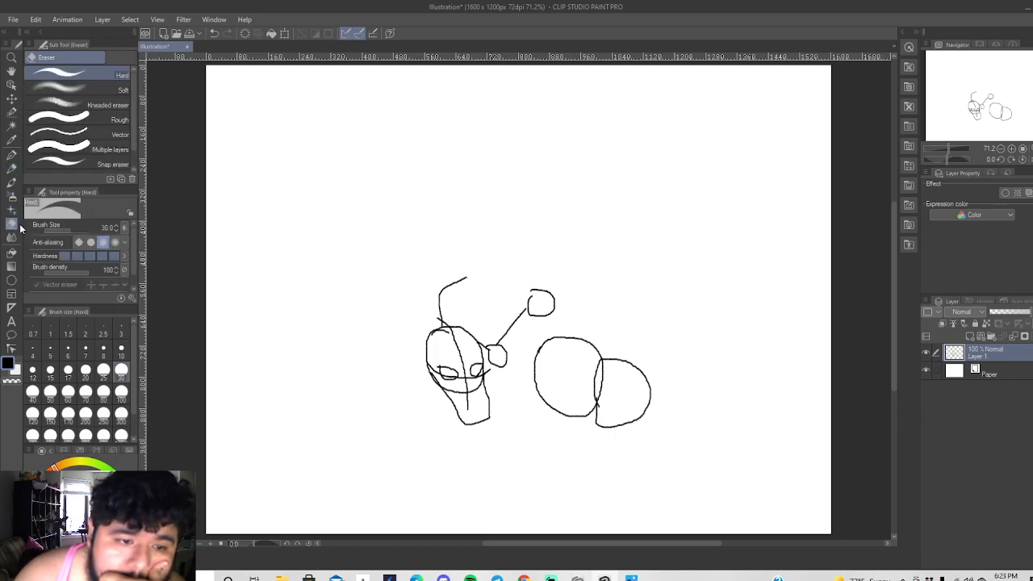
{"action": "mouse_move", "coordinate": [537, 292]}
{"action": "left_mouse_down"}
{"action": "mouse_move", "coordinate": [537, 309]}
{"action": "mouse_move", "coordinate": [549, 302]}
{"action": "mouse_move", "coordinate": [543, 316]}
{"action": "left_mouse_up"}
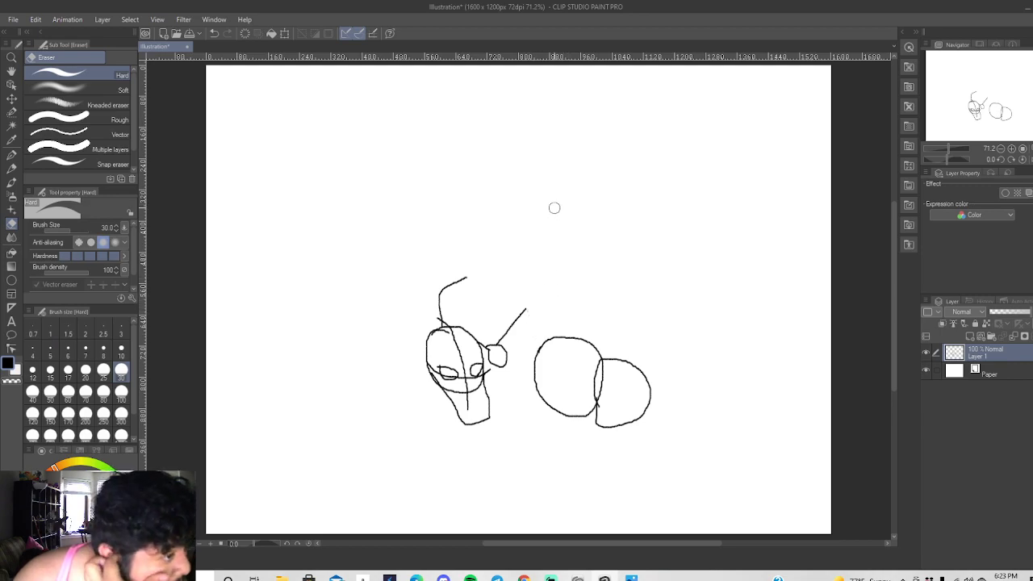
{"action": "left_click", "coordinate": [9, 167]}
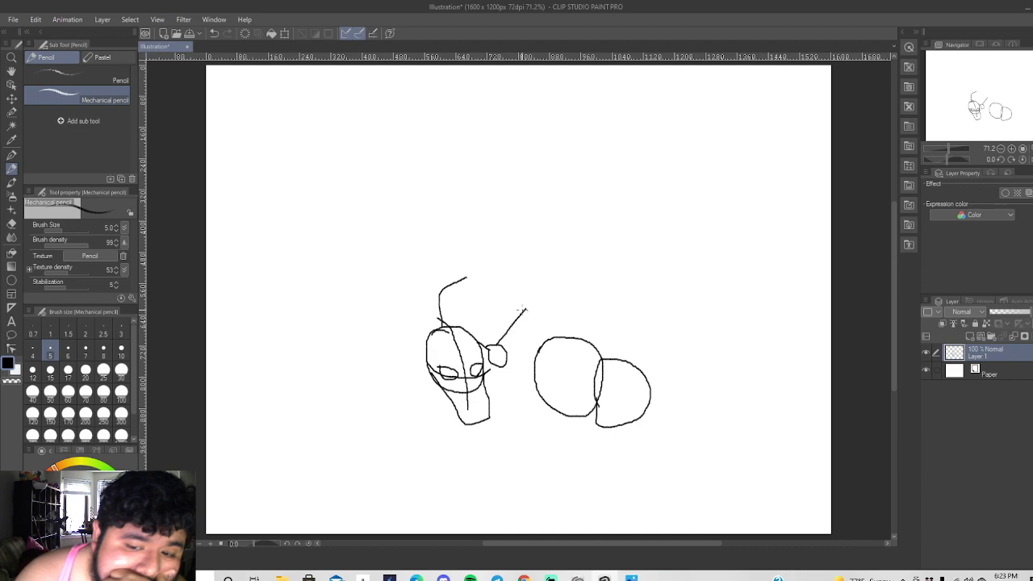
Erase the slanted line above the leftmost hyena's joint circle and redraw it as a steeper curve ending in a small box-shaped joint.
{"action": "left_click", "coordinate": [11, 223]}
{"action": "left_click_drag", "start_coordinate": [526, 311], "coordinate": [497, 343]}
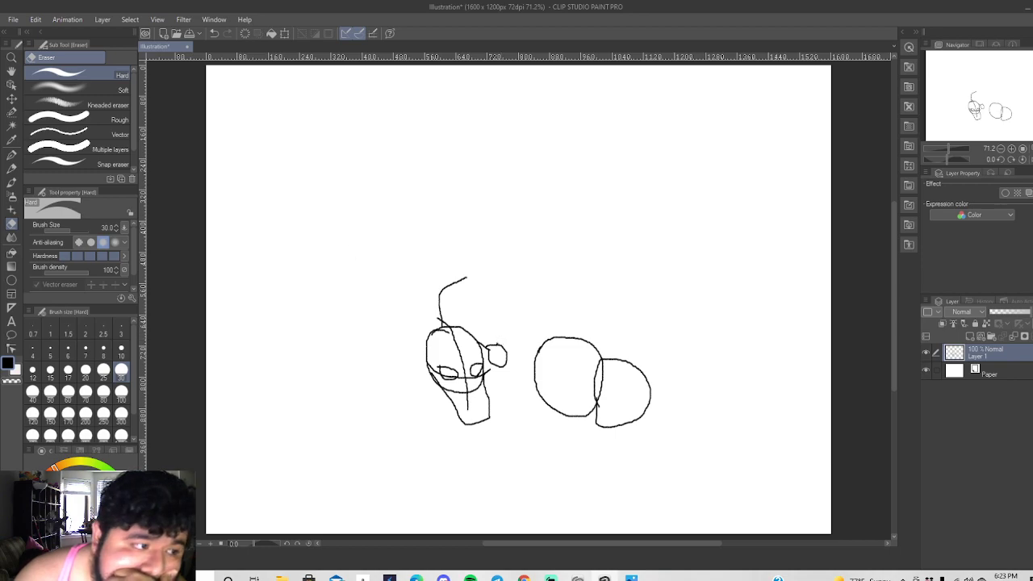
{"action": "left_click", "coordinate": [11, 168]}
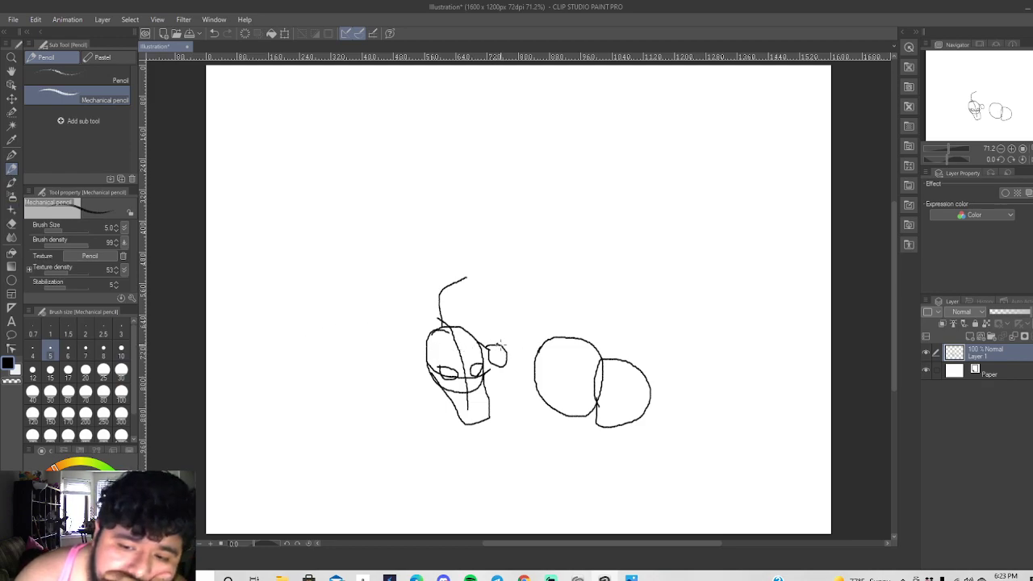
{"action": "left_click_drag", "start_coordinate": [495, 344], "coordinate": [506, 299]}
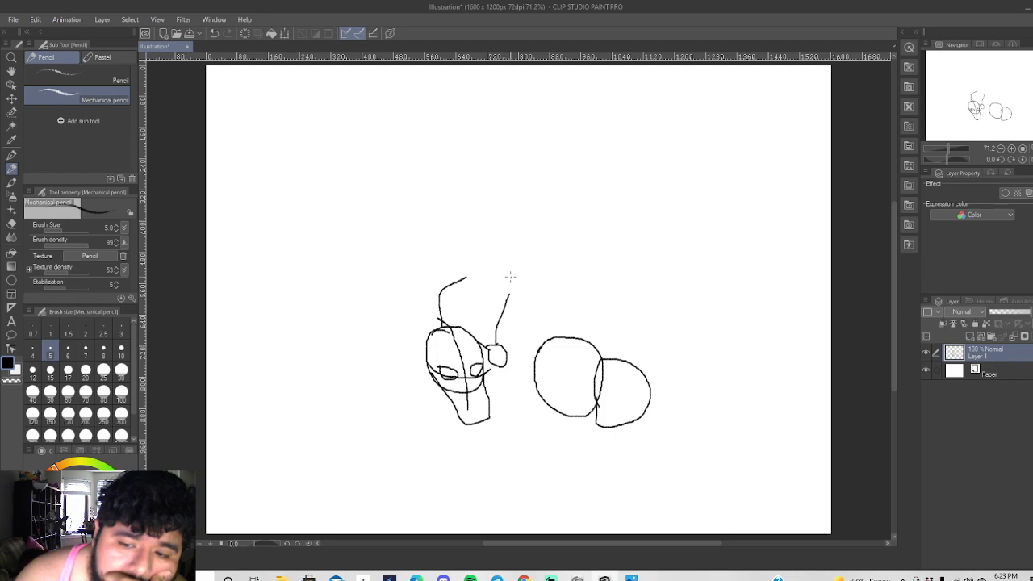
{"action": "mouse_move", "coordinate": [509, 293]}
{"action": "left_mouse_down"}
{"action": "mouse_move", "coordinate": [528, 292]}
{"action": "mouse_move", "coordinate": [512, 284]}
{"action": "left_mouse_up"}
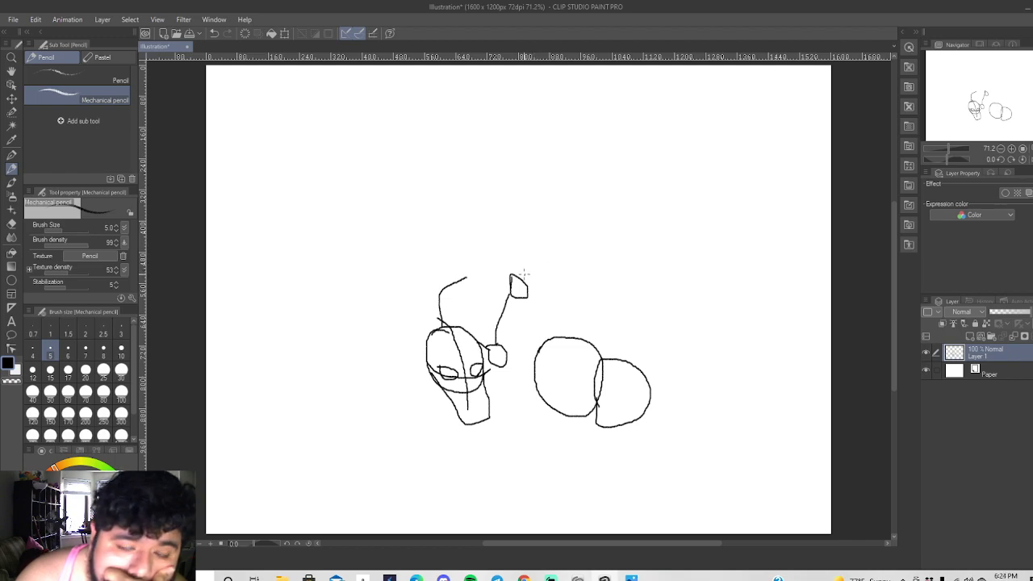
Draw a wide arc above the middle head and a slightly bent line rising from the top of that head towards it.
{"action": "mouse_move", "coordinate": [524, 274]}
{"action": "left_mouse_down"}
{"action": "mouse_move", "coordinate": [565, 250]}
{"action": "mouse_move", "coordinate": [600, 267]}
{"action": "left_mouse_up"}
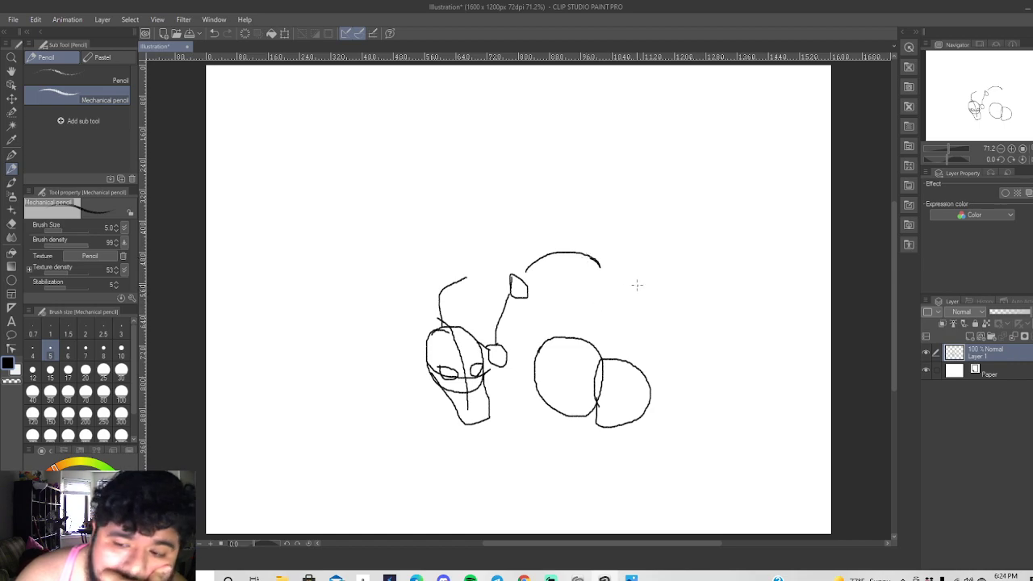
{"action": "left_click_drag", "start_coordinate": [566, 334], "coordinate": [559, 270]}
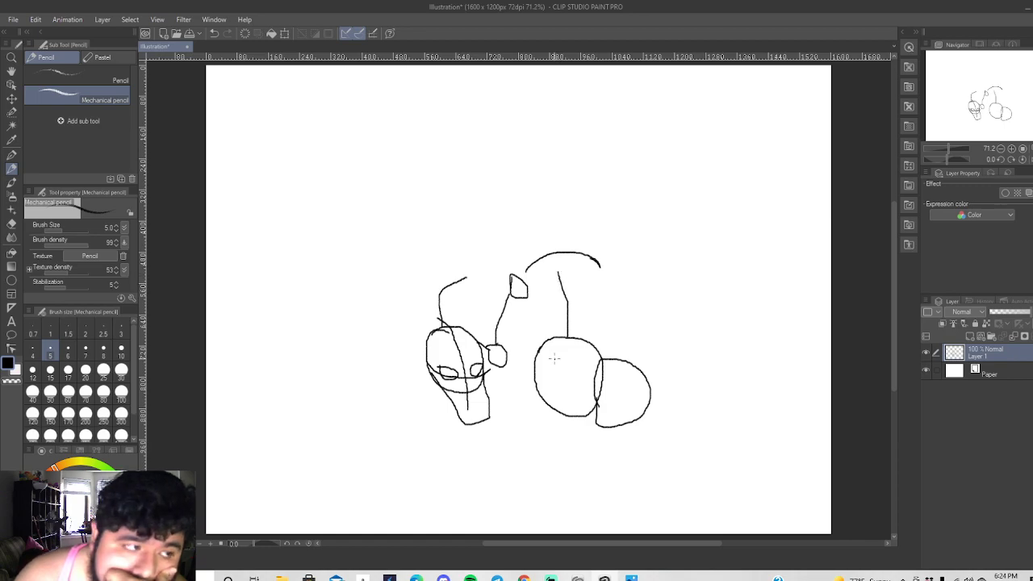
Add a vertical centre line, a curved eye line, a tapering muzzle and two slanted eyes to the middle head.
{"action": "left_click_drag", "start_coordinate": [569, 337], "coordinate": [567, 418]}
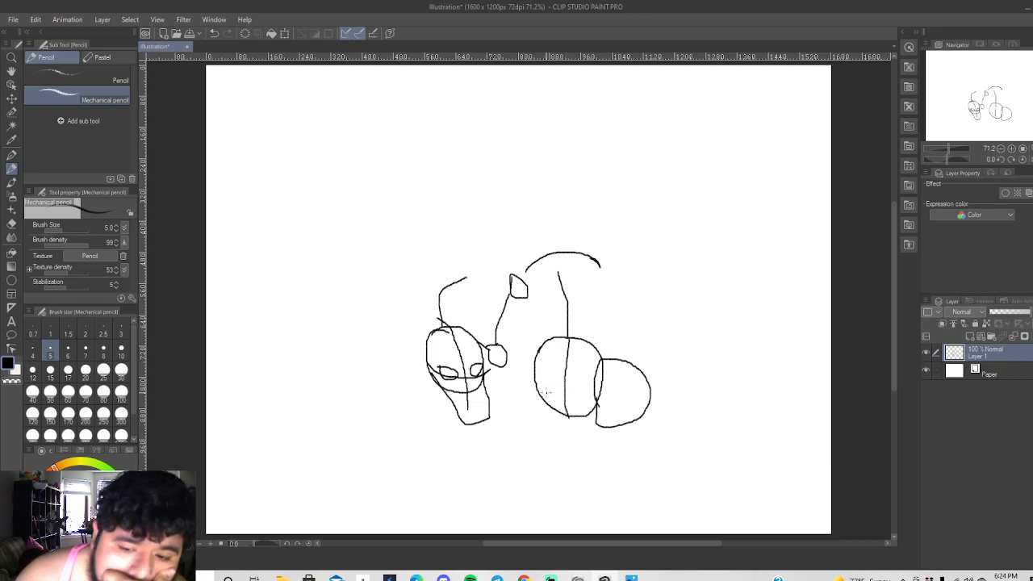
{"action": "mouse_move", "coordinate": [534, 365]}
{"action": "left_mouse_down"}
{"action": "mouse_move", "coordinate": [538, 387]}
{"action": "mouse_move", "coordinate": [567, 399]}
{"action": "mouse_move", "coordinate": [589, 398]}
{"action": "mouse_move", "coordinate": [605, 376]}
{"action": "mouse_move", "coordinate": [584, 448]}
{"action": "mouse_move", "coordinate": [569, 454]}
{"action": "mouse_move", "coordinate": [539, 389]}
{"action": "left_mouse_up"}
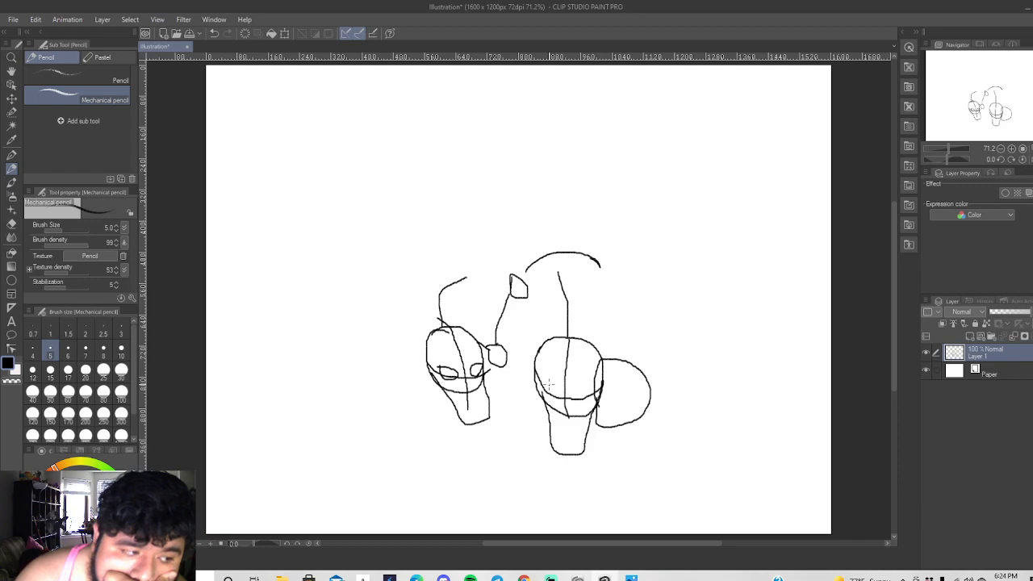
{"action": "mouse_move", "coordinate": [544, 378]}
{"action": "left_mouse_down"}
{"action": "mouse_move", "coordinate": [558, 399]}
{"action": "mouse_move", "coordinate": [539, 377]}
{"action": "mouse_move", "coordinate": [586, 378]}
{"action": "mouse_move", "coordinate": [582, 399]}
{"action": "mouse_move", "coordinate": [571, 394]}
{"action": "left_mouse_up"}
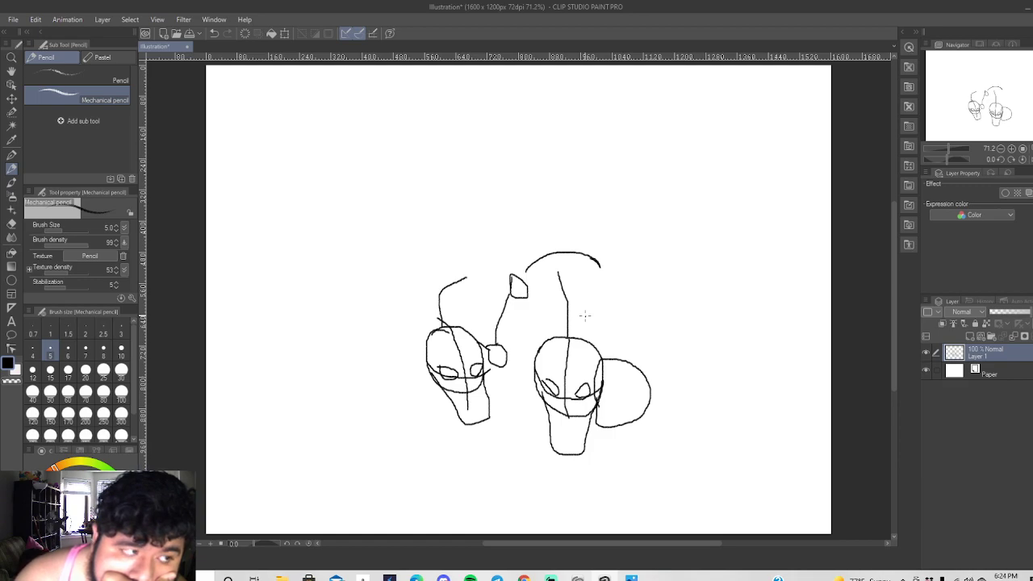
Sketch a short tapering muzzle below the rightmost head, undoing the first attempt, and add a small round eye near the head's lower edge.
{"action": "mouse_move", "coordinate": [618, 425]}
{"action": "left_mouse_down"}
{"action": "mouse_move", "coordinate": [623, 418]}
{"action": "mouse_move", "coordinate": [599, 412]}
{"action": "left_mouse_up"}
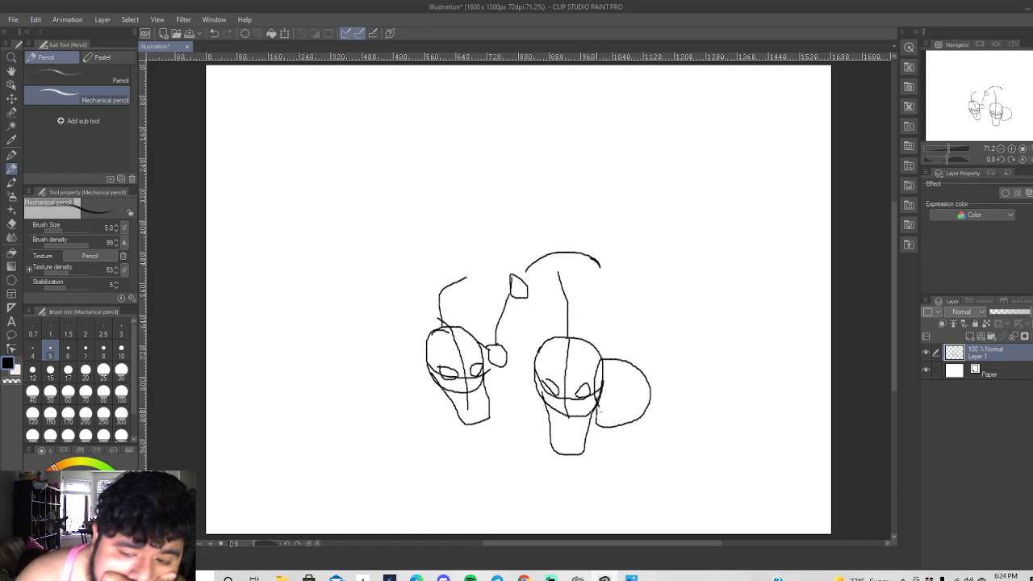
{"action": "mouse_move", "coordinate": [636, 417]}
{"action": "left_mouse_down"}
{"action": "mouse_move", "coordinate": [609, 438]}
{"action": "mouse_move", "coordinate": [590, 436]}
{"action": "left_mouse_up"}
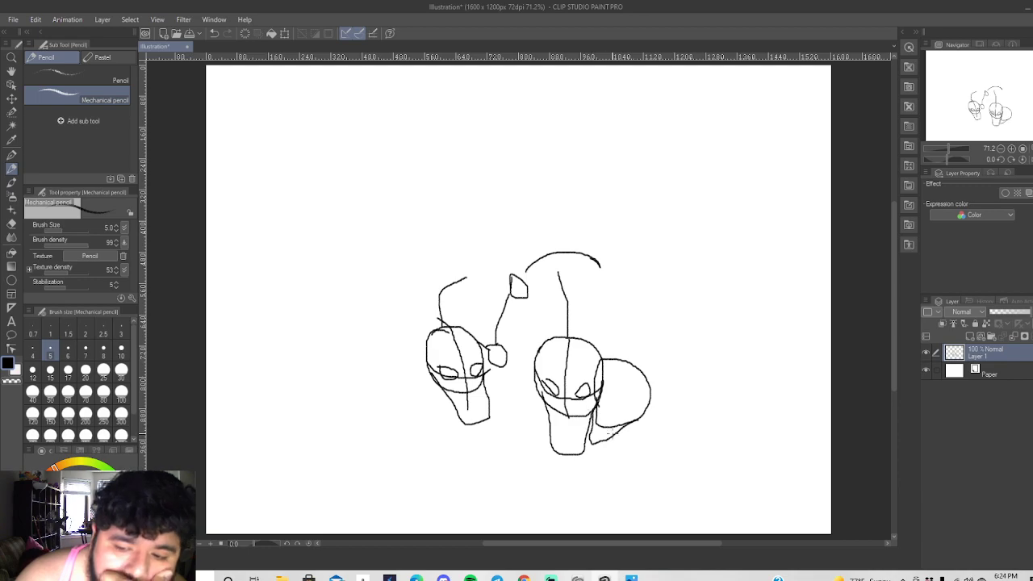
{"action": "left_click", "coordinate": [212, 33]}
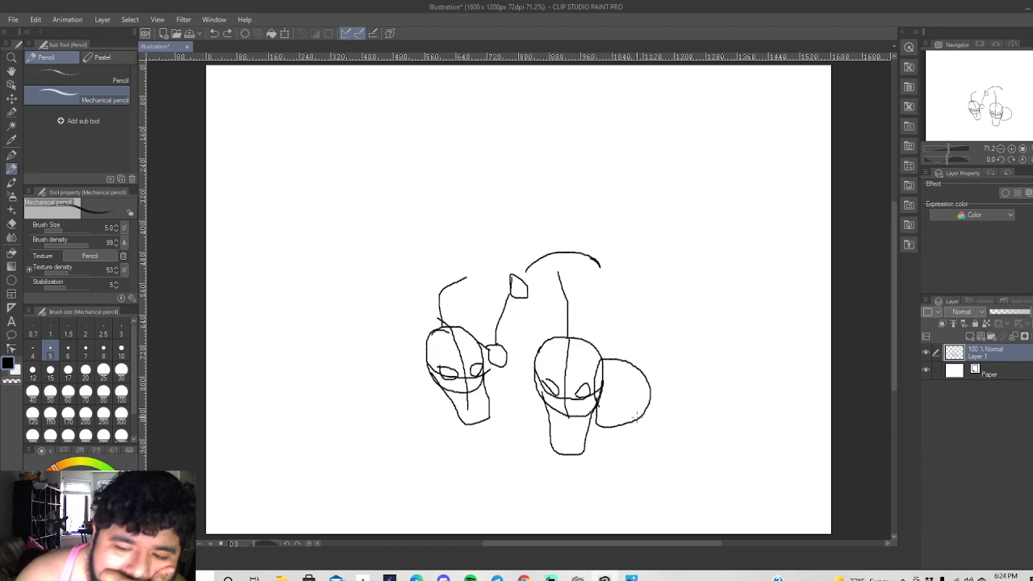
{"action": "mouse_move", "coordinate": [600, 392]}
{"action": "left_mouse_down"}
{"action": "mouse_move", "coordinate": [613, 429]}
{"action": "mouse_move", "coordinate": [642, 421]}
{"action": "mouse_move", "coordinate": [613, 450]}
{"action": "mouse_move", "coordinate": [595, 423]}
{"action": "left_mouse_up"}
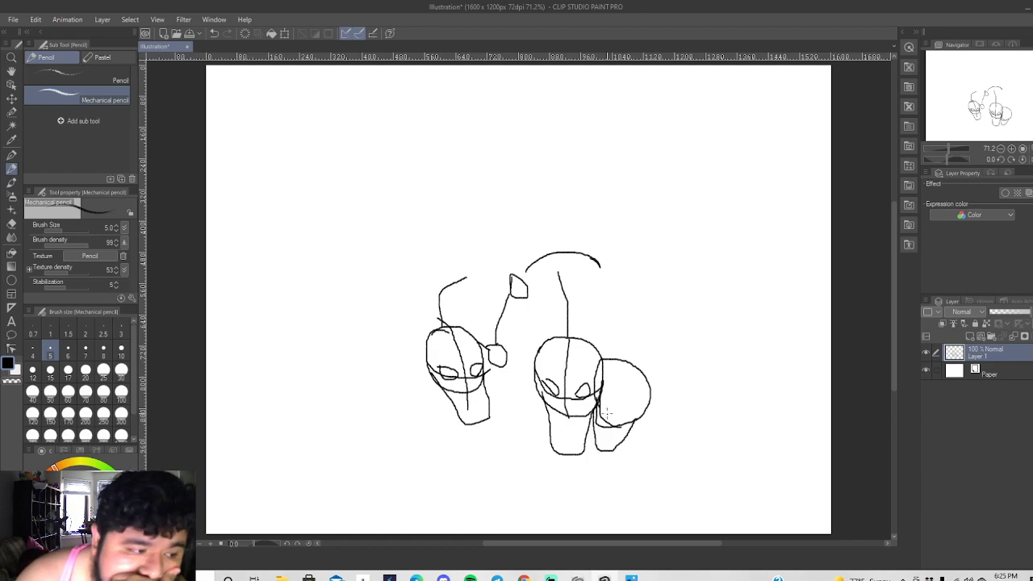
{"action": "mouse_move", "coordinate": [607, 414]}
{"action": "left_mouse_down"}
{"action": "mouse_move", "coordinate": [616, 403]}
{"action": "mouse_move", "coordinate": [605, 415]}
{"action": "left_mouse_up"}
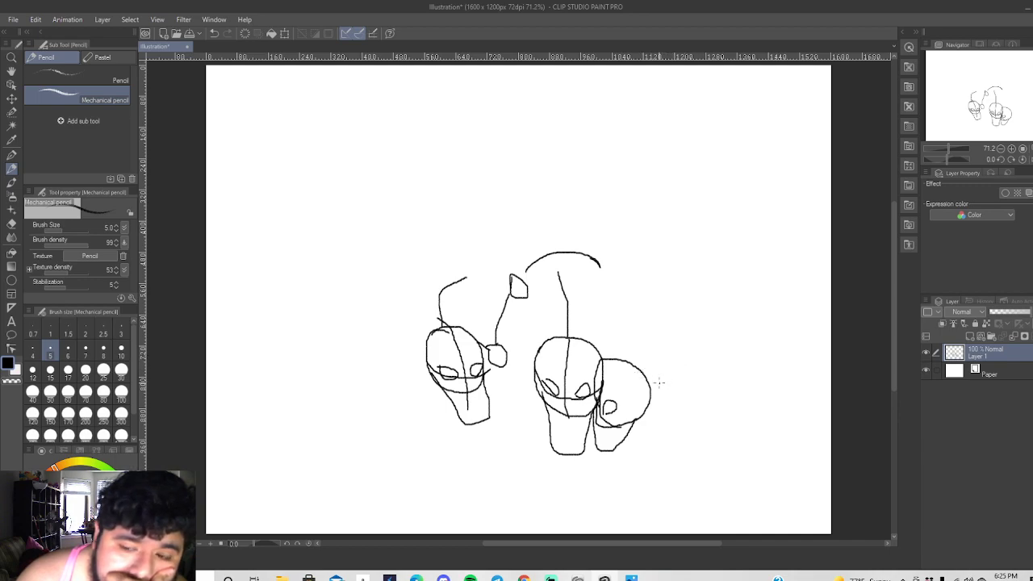
Sketch the rightmost hyena's oval joint and a leg with an oval paw, redrawing the paw lower, plus lines rising from the joint and head.
{"action": "mouse_move", "coordinate": [648, 386]}
{"action": "left_mouse_down"}
{"action": "mouse_move", "coordinate": [708, 384]}
{"action": "mouse_move", "coordinate": [688, 372]}
{"action": "left_mouse_up"}
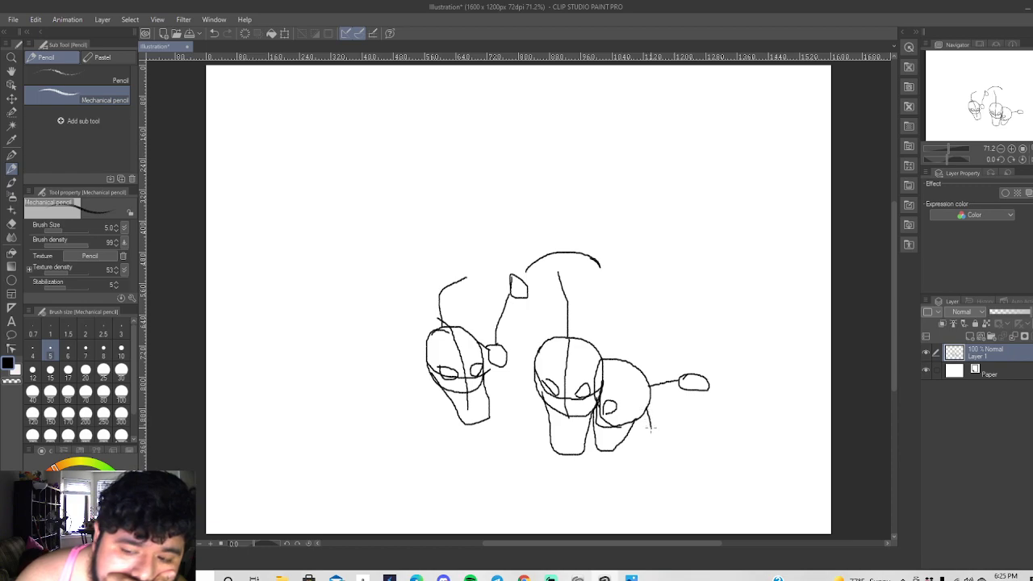
{"action": "mouse_move", "coordinate": [648, 433]}
{"action": "left_mouse_down"}
{"action": "mouse_move", "coordinate": [670, 430]}
{"action": "mouse_move", "coordinate": [646, 421]}
{"action": "mouse_move", "coordinate": [658, 436]}
{"action": "mouse_move", "coordinate": [667, 423]}
{"action": "mouse_move", "coordinate": [654, 428]}
{"action": "left_mouse_up"}
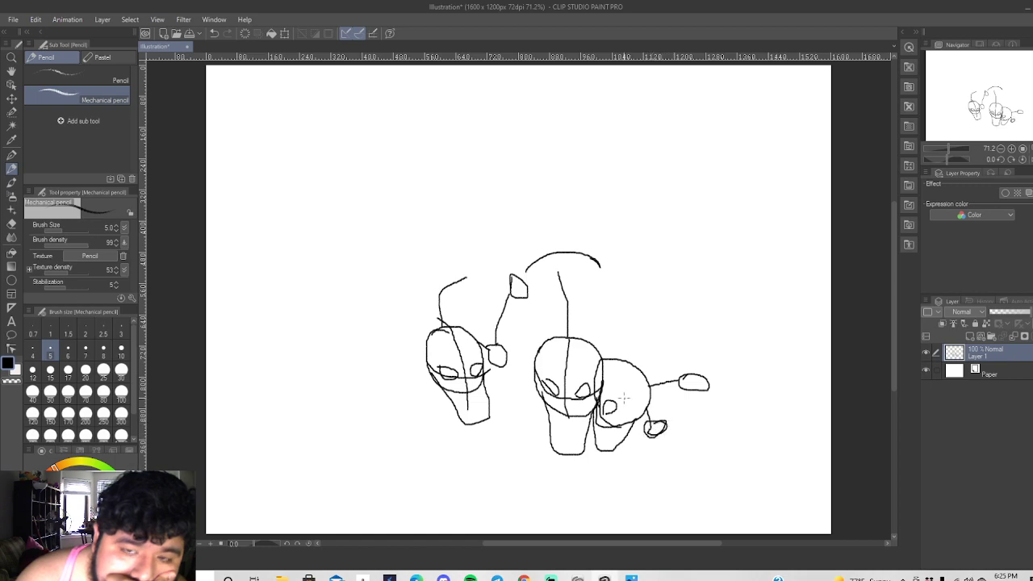
{"action": "left_click", "coordinate": [214, 33]}
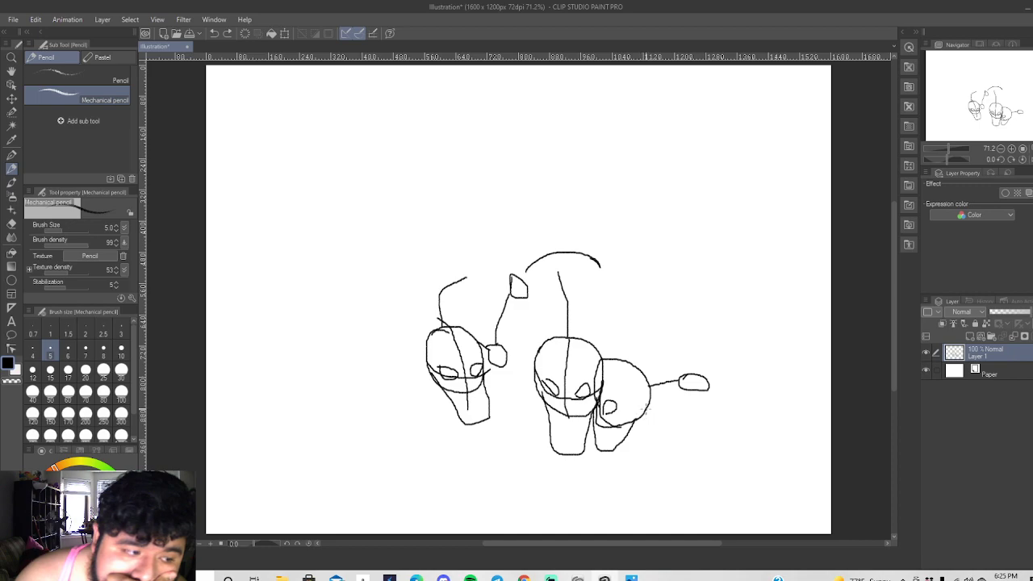
{"action": "mouse_move", "coordinate": [647, 408]}
{"action": "left_mouse_down"}
{"action": "mouse_move", "coordinate": [653, 443]}
{"action": "mouse_move", "coordinate": [671, 442]}
{"action": "mouse_move", "coordinate": [652, 436]}
{"action": "mouse_move", "coordinate": [655, 453]}
{"action": "mouse_move", "coordinate": [678, 438]}
{"action": "mouse_move", "coordinate": [650, 435]}
{"action": "mouse_move", "coordinate": [655, 444]}
{"action": "left_mouse_up"}
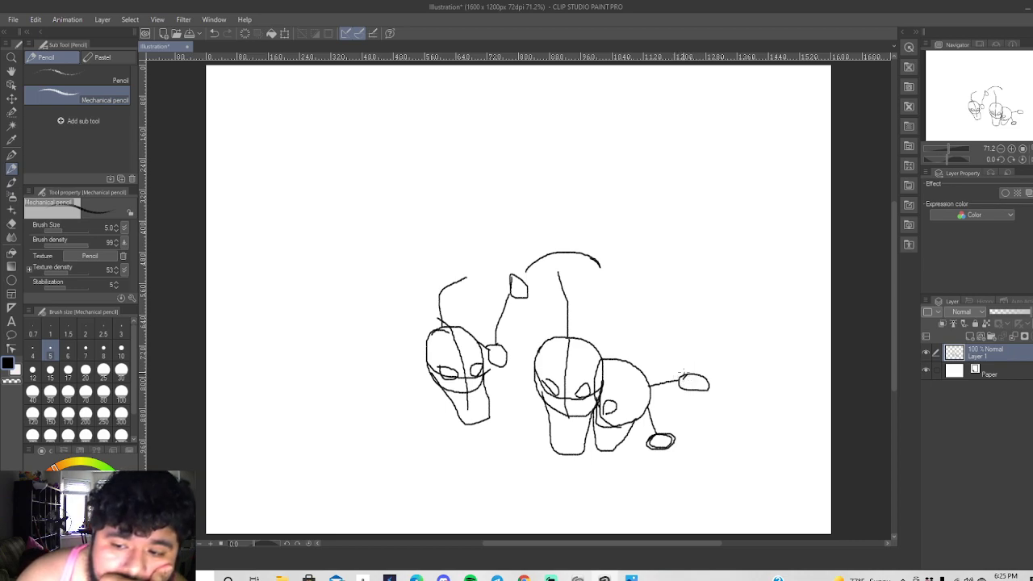
{"action": "left_click_drag", "start_coordinate": [686, 371], "coordinate": [680, 334]}
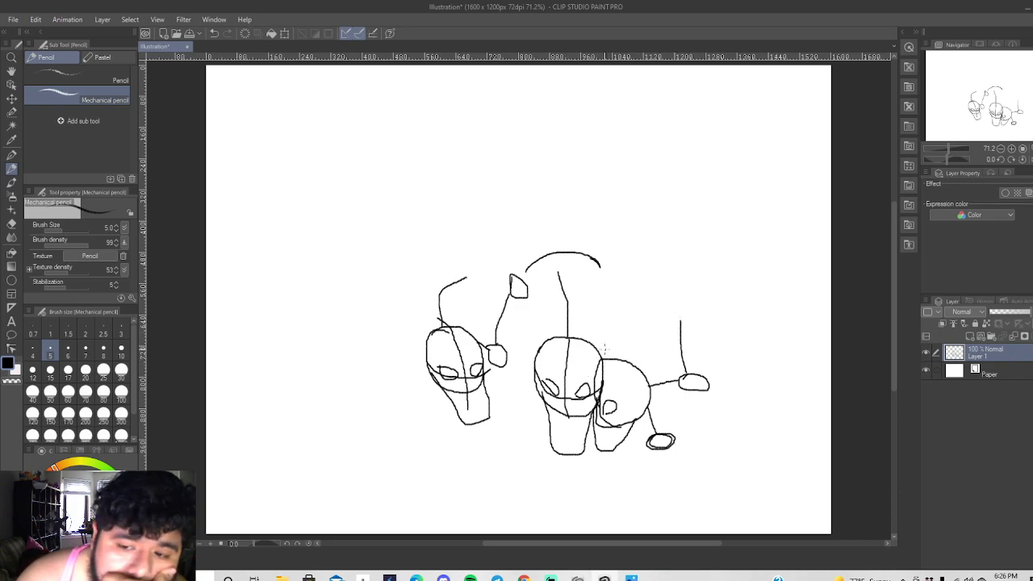
{"action": "left_click_drag", "start_coordinate": [604, 363], "coordinate": [615, 311]}
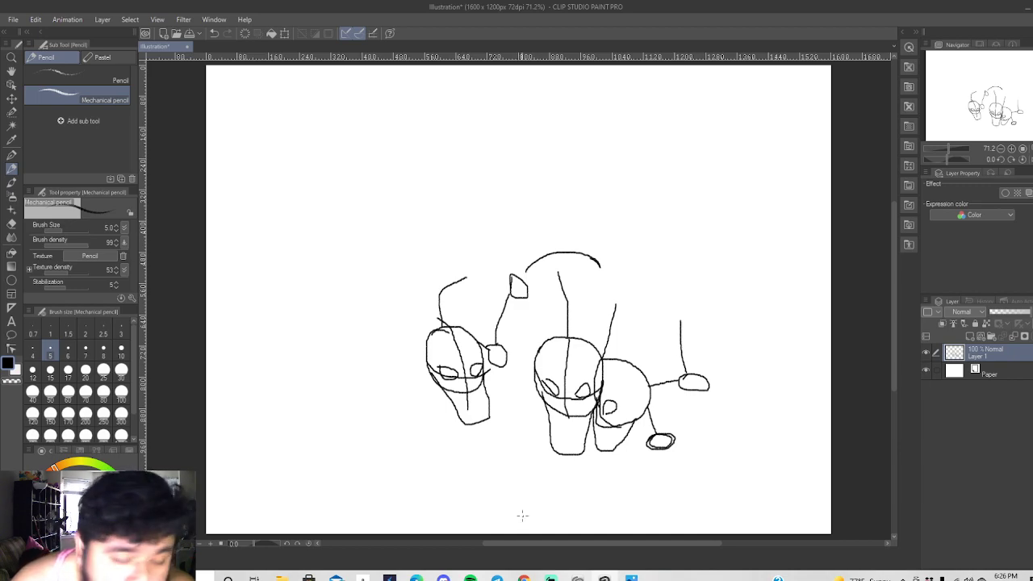
Draw an upright egg outline below the heads near the canvas's lower edge, undoing the trial strokes before the final oval.
{"action": "mouse_move", "coordinate": [513, 519]}
{"action": "left_mouse_down"}
{"action": "mouse_move", "coordinate": [512, 492]}
{"action": "mouse_move", "coordinate": [561, 474]}
{"action": "left_mouse_up"}
{"action": "left_click", "coordinate": [214, 35]}
{"action": "scroll", "coordinate": [532, 519], "scroll_direction": "up", "scroll_amount": 5}
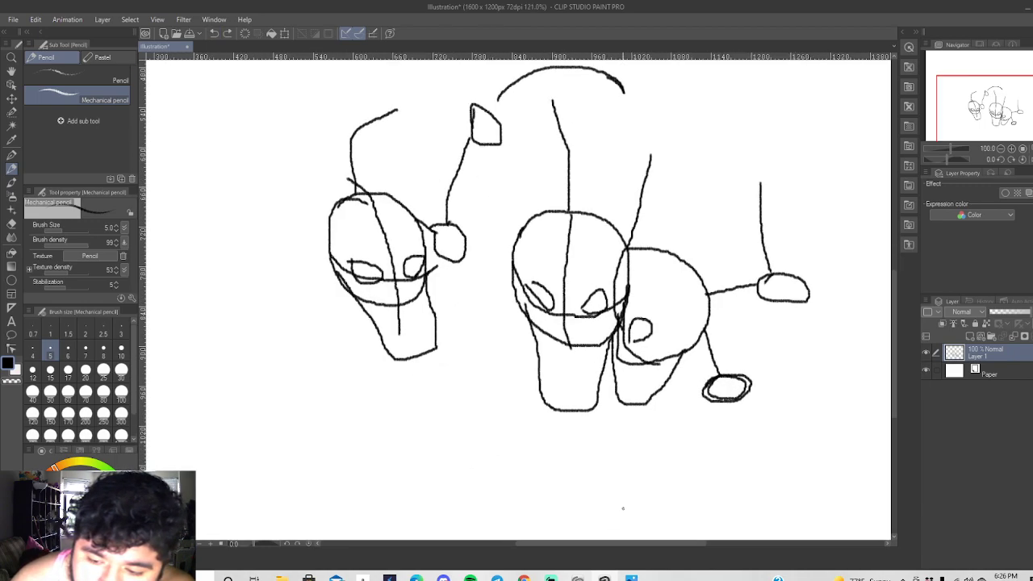
{"action": "left_click_drag", "start_coordinate": [892, 326], "coordinate": [898, 352]}
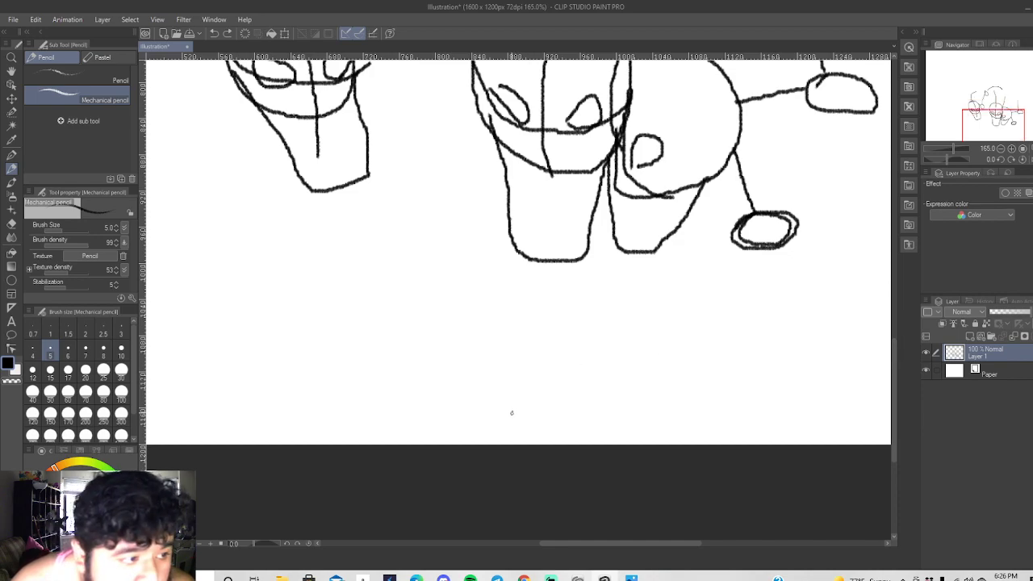
{"action": "mouse_move", "coordinate": [490, 426]}
{"action": "left_mouse_down"}
{"action": "mouse_move", "coordinate": [452, 388]}
{"action": "mouse_move", "coordinate": [466, 343]}
{"action": "mouse_move", "coordinate": [489, 327]}
{"action": "mouse_move", "coordinate": [525, 328]}
{"action": "mouse_move", "coordinate": [550, 366]}
{"action": "mouse_move", "coordinate": [551, 399]}
{"action": "mouse_move", "coordinate": [544, 414]}
{"action": "mouse_move", "coordinate": [482, 428]}
{"action": "left_mouse_up"}
{"action": "left_click", "coordinate": [214, 33]}
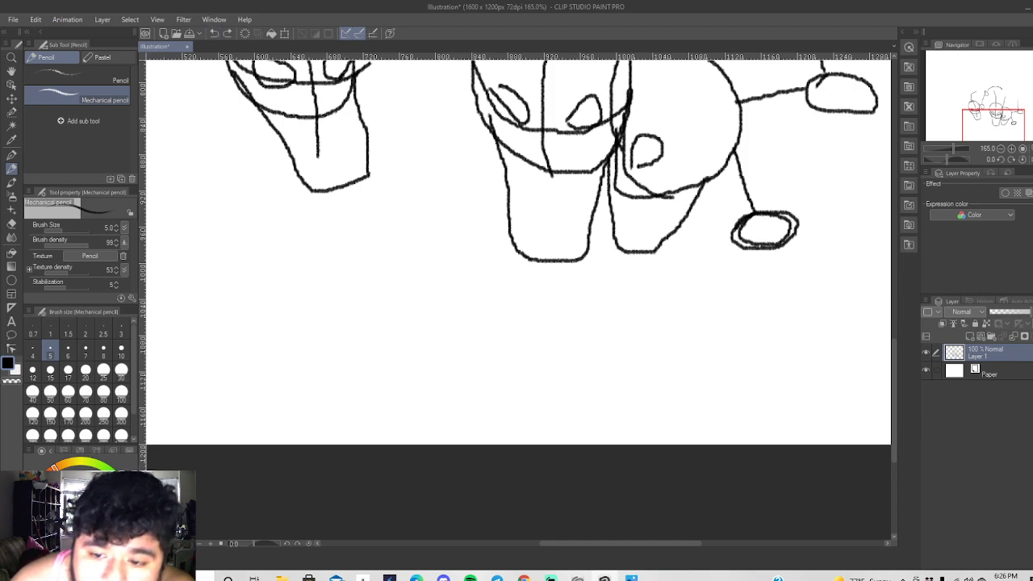
{"action": "mouse_move", "coordinate": [527, 420]}
{"action": "left_mouse_down"}
{"action": "mouse_move", "coordinate": [479, 428]}
{"action": "mouse_move", "coordinate": [456, 381]}
{"action": "mouse_move", "coordinate": [462, 334]}
{"action": "mouse_move", "coordinate": [485, 318]}
{"action": "mouse_move", "coordinate": [508, 323]}
{"action": "mouse_move", "coordinate": [531, 355]}
{"action": "mouse_move", "coordinate": [539, 401]}
{"action": "mouse_move", "coordinate": [529, 419]}
{"action": "left_mouse_up"}
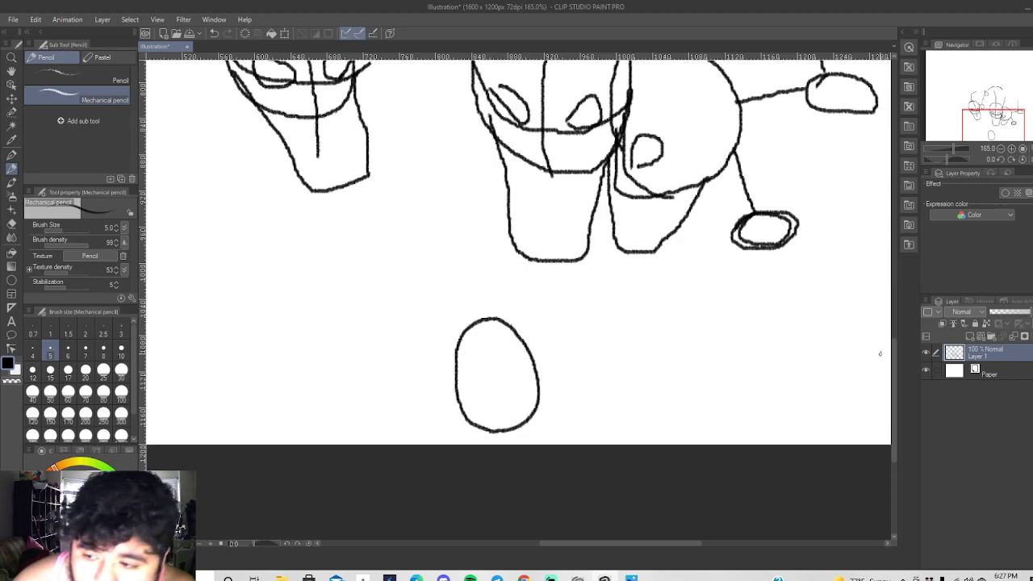
Draw the leftmost hyena's two front legs, one from the joint circle and one from below the muzzle, each ending in an oval paw.
{"action": "left_click_drag", "start_coordinate": [893, 365], "coordinate": [891, 316]}
{"action": "scroll", "coordinate": [437, 268], "scroll_direction": "down", "scroll_amount": 3}
{"action": "scroll", "coordinate": [468, 275], "scroll_direction": "down", "scroll_amount": 1}
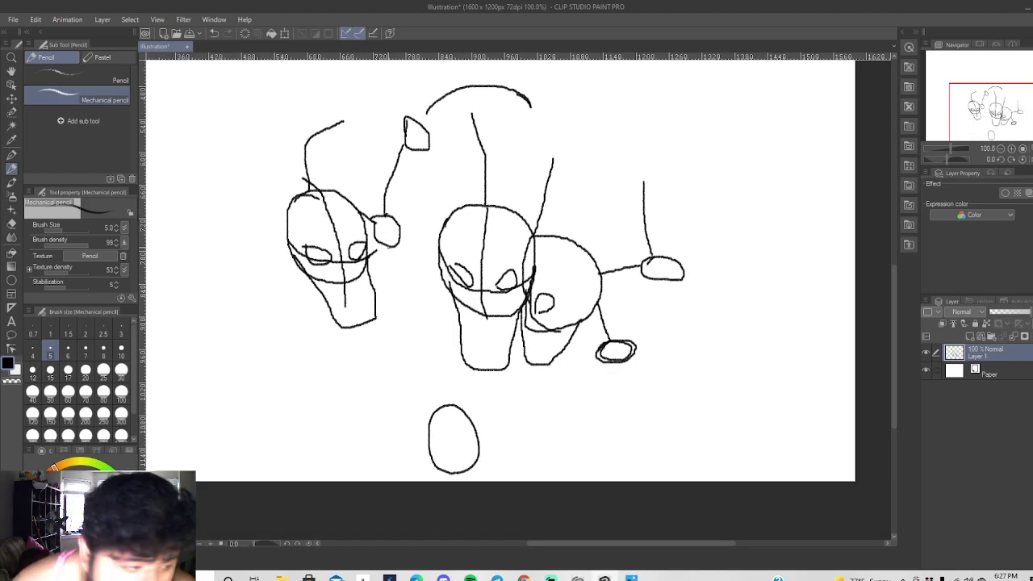
{"action": "mouse_move", "coordinate": [387, 243]}
{"action": "left_mouse_down"}
{"action": "mouse_move", "coordinate": [411, 371]}
{"action": "mouse_move", "coordinate": [428, 375]}
{"action": "mouse_move", "coordinate": [430, 365]}
{"action": "mouse_move", "coordinate": [406, 361]}
{"action": "mouse_move", "coordinate": [413, 380]}
{"action": "mouse_move", "coordinate": [440, 371]}
{"action": "mouse_move", "coordinate": [418, 359]}
{"action": "left_mouse_up"}
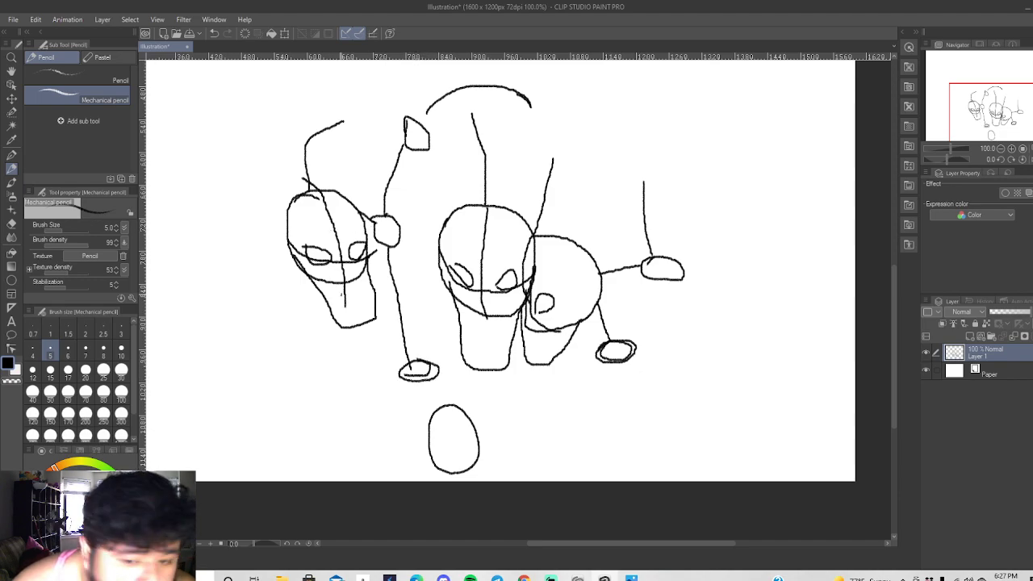
{"action": "mouse_move", "coordinate": [343, 327]}
{"action": "left_mouse_down"}
{"action": "mouse_move", "coordinate": [327, 383]}
{"action": "mouse_move", "coordinate": [350, 387]}
{"action": "mouse_move", "coordinate": [351, 367]}
{"action": "mouse_move", "coordinate": [330, 366]}
{"action": "mouse_move", "coordinate": [324, 384]}
{"action": "mouse_move", "coordinate": [344, 388]}
{"action": "left_mouse_up"}
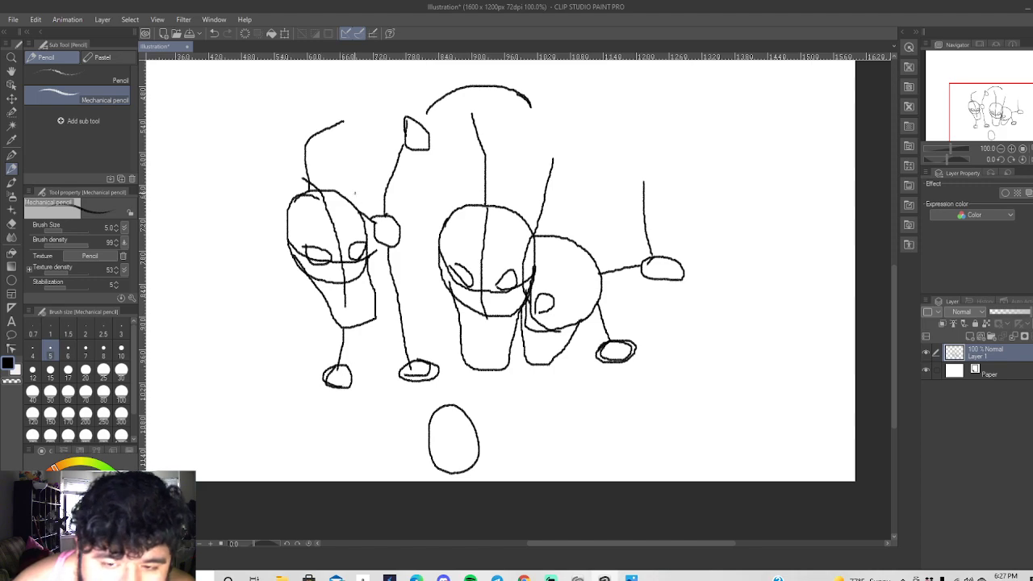
Examine the sketched heads, legs and egg up close and as a whole composition.
{"action": "scroll", "coordinate": [565, 227], "scroll_direction": "up", "scroll_amount": 1}
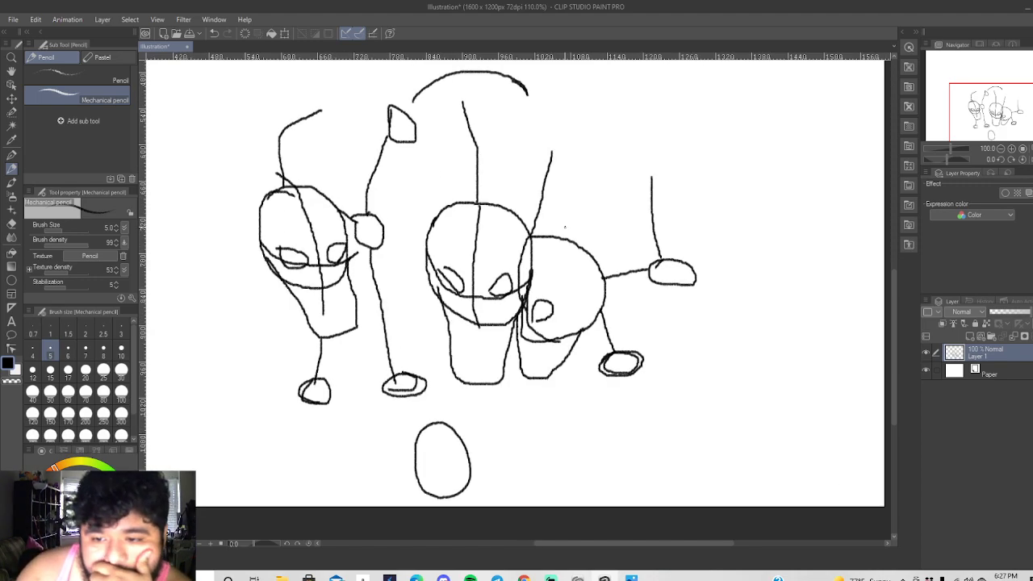
{"action": "scroll", "coordinate": [565, 227], "scroll_direction": "down", "scroll_amount": 3}
{"action": "left_click_drag", "start_coordinate": [897, 279], "coordinate": [895, 241]}
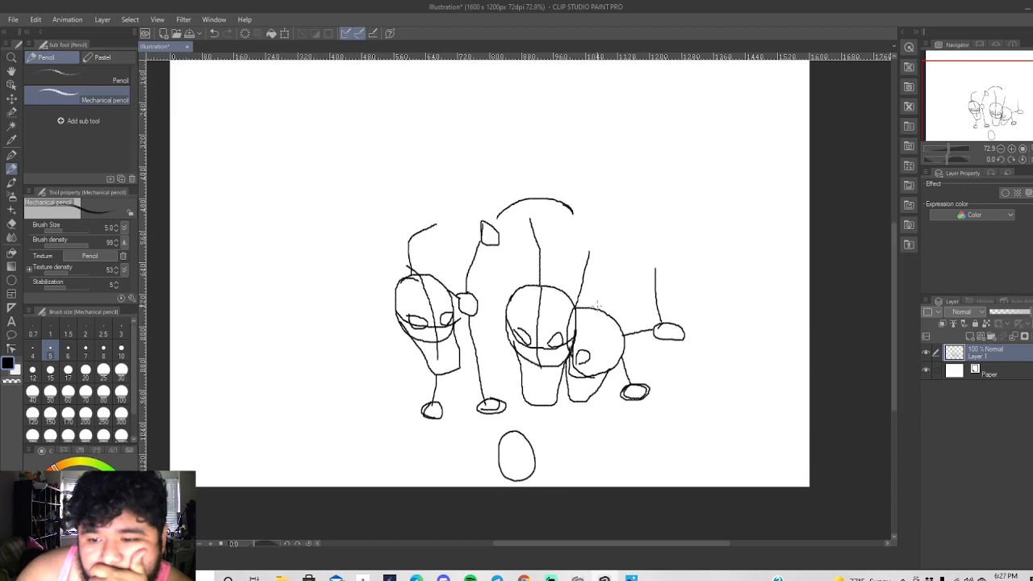
{"action": "scroll", "coordinate": [609, 275], "scroll_direction": "up", "scroll_amount": 1}
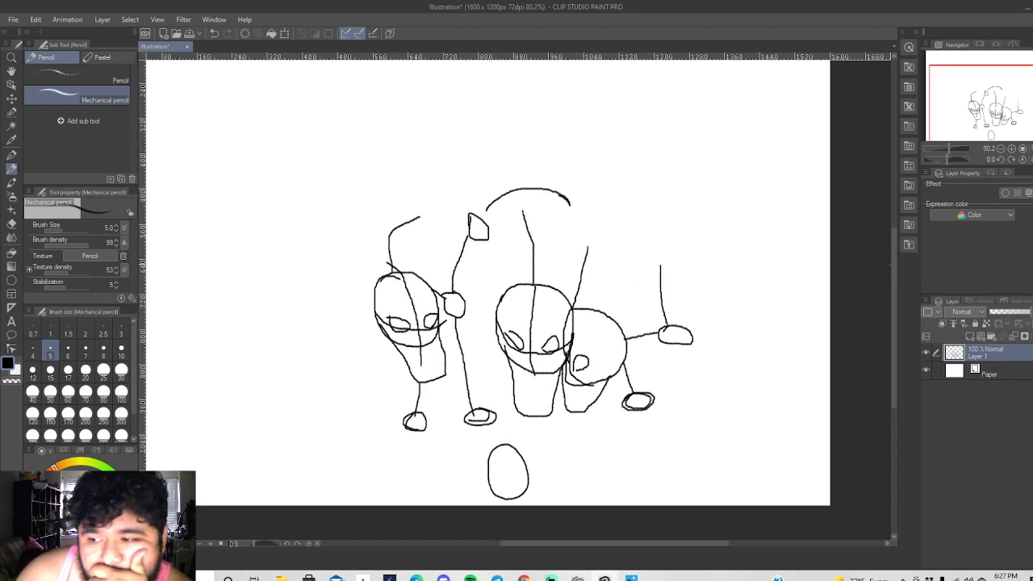
{"action": "left_click_drag", "start_coordinate": [896, 260], "coordinate": [893, 252]}
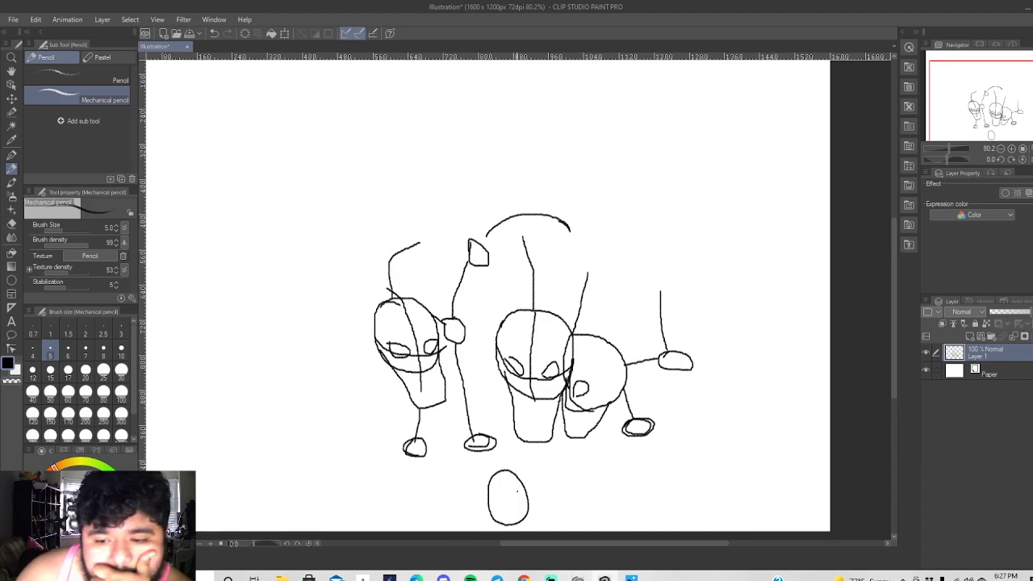
{"action": "scroll", "coordinate": [518, 491], "scroll_direction": "up", "scroll_amount": 10}
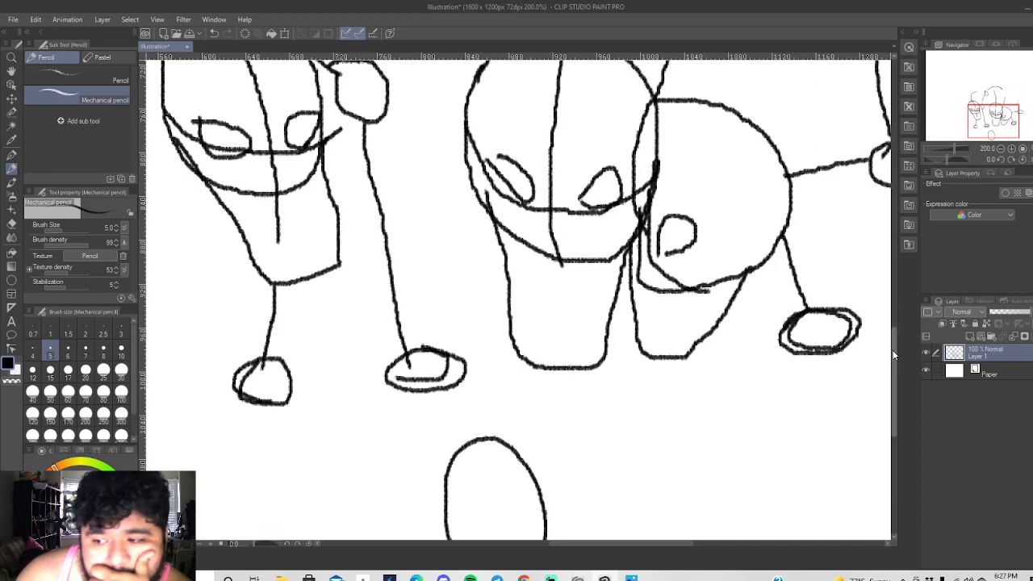
{"action": "left_click_drag", "start_coordinate": [892, 355], "coordinate": [895, 373]}
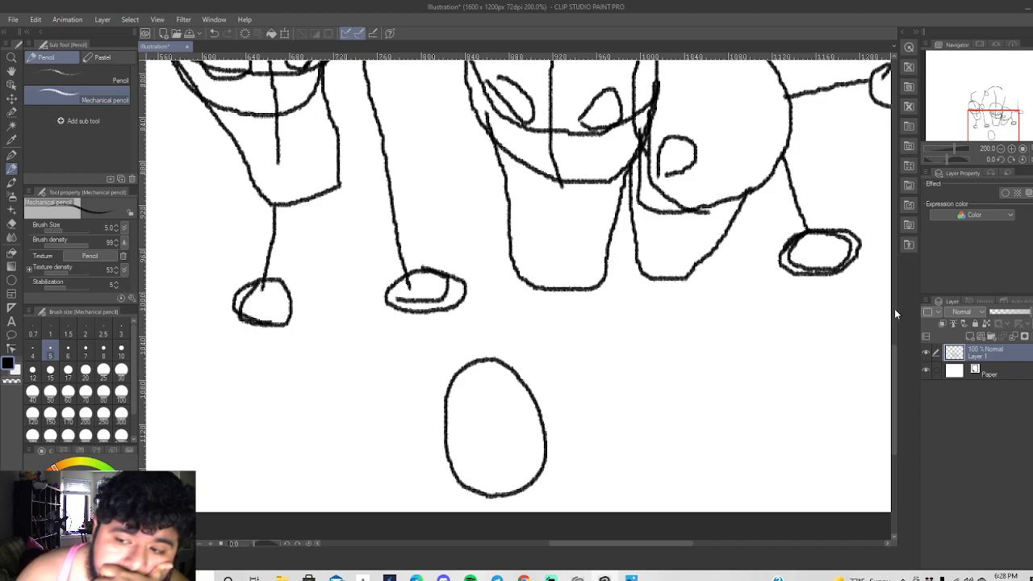
{"action": "left_click_drag", "start_coordinate": [897, 352], "coordinate": [893, 335]}
{"action": "scroll", "coordinate": [893, 334], "scroll_direction": "down", "scroll_amount": 2}
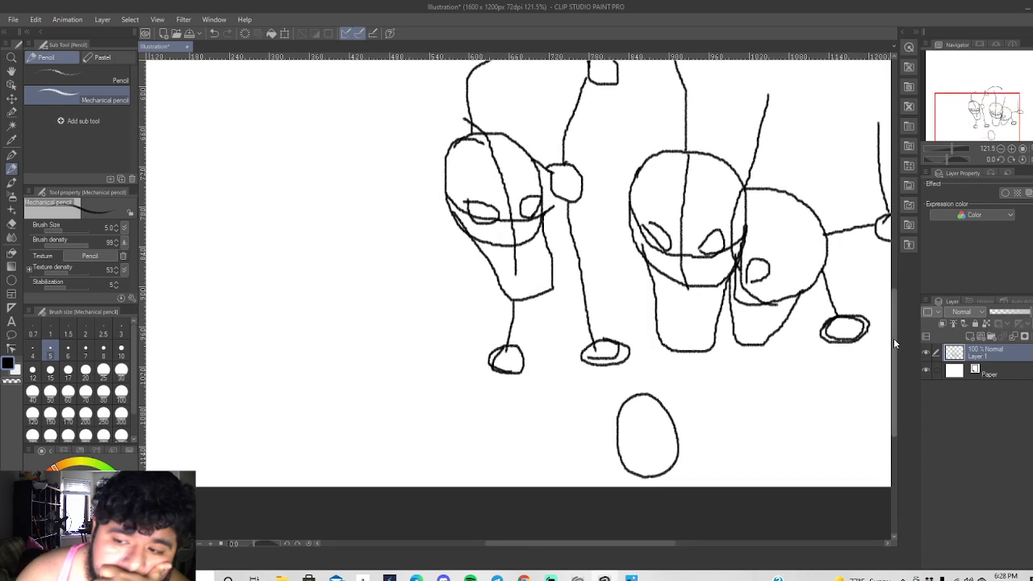
{"action": "scroll", "coordinate": [894, 338], "scroll_direction": "up", "scroll_amount": 2}
{"action": "left_click_drag", "start_coordinate": [500, 549], "coordinate": [560, 549]}
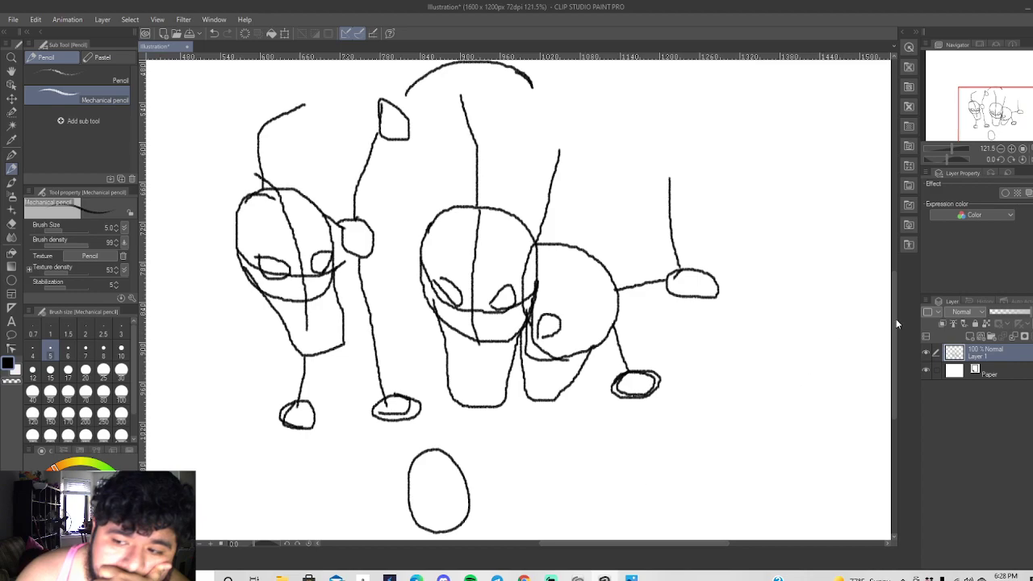
{"action": "scroll", "coordinate": [894, 317], "scroll_direction": "down", "scroll_amount": 3}
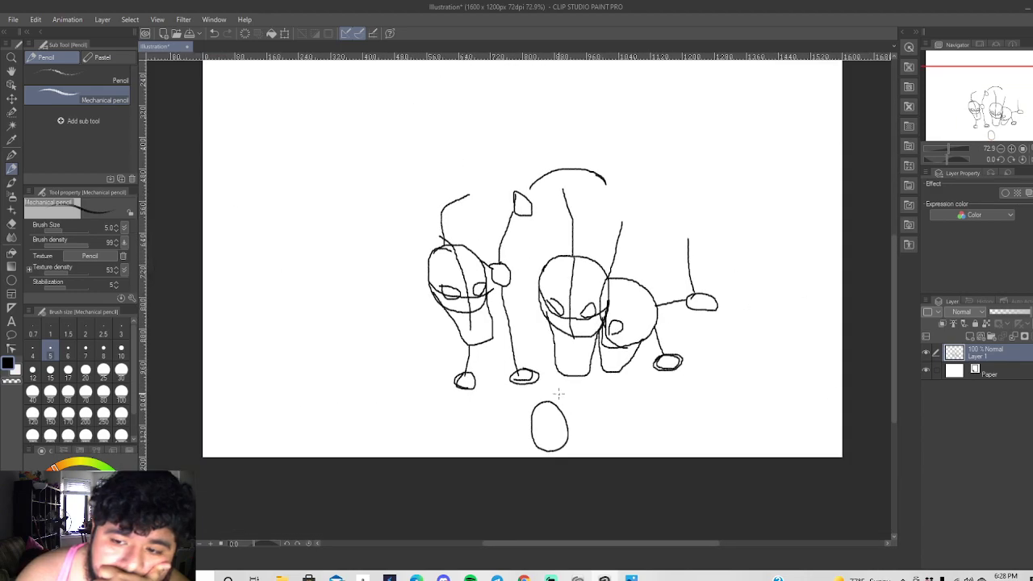
{"action": "scroll", "coordinate": [779, 361], "scroll_direction": "up", "scroll_amount": 2}
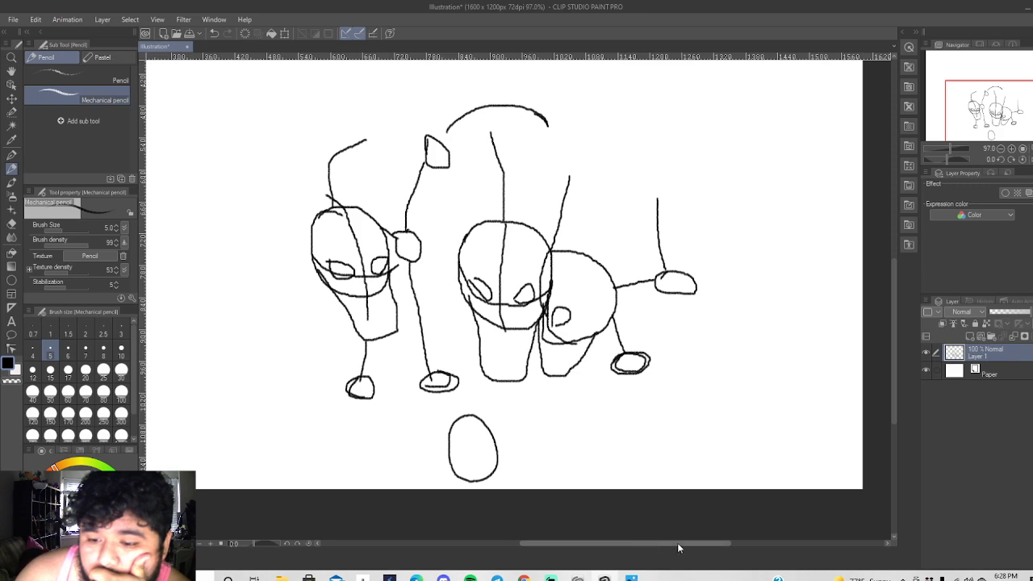
{"action": "left_click_drag", "start_coordinate": [893, 366], "coordinate": [893, 352]}
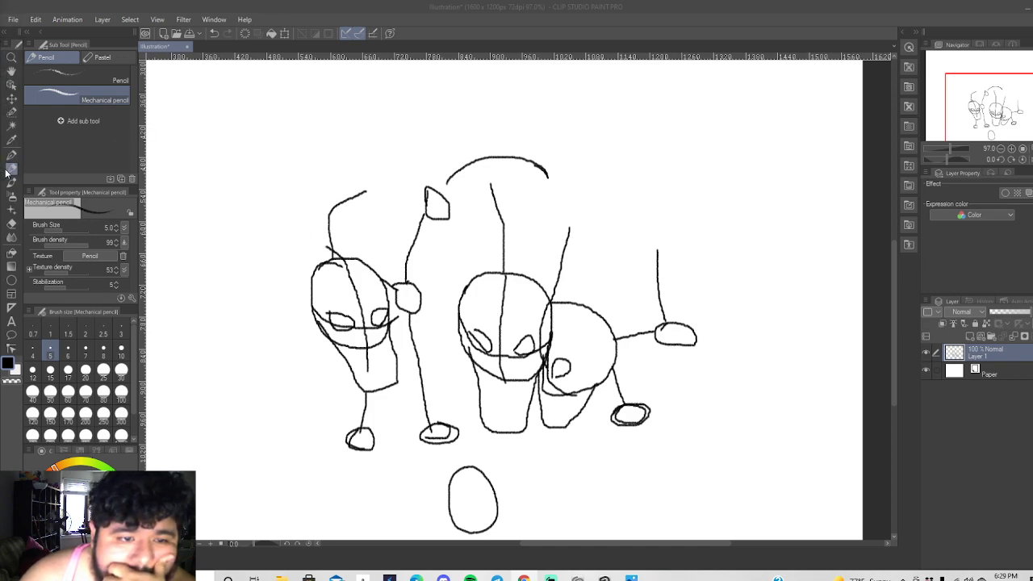
{"action": "left_click", "coordinate": [9, 169]}
{"action": "scroll", "coordinate": [617, 471], "scroll_direction": "down", "scroll_amount": 1}
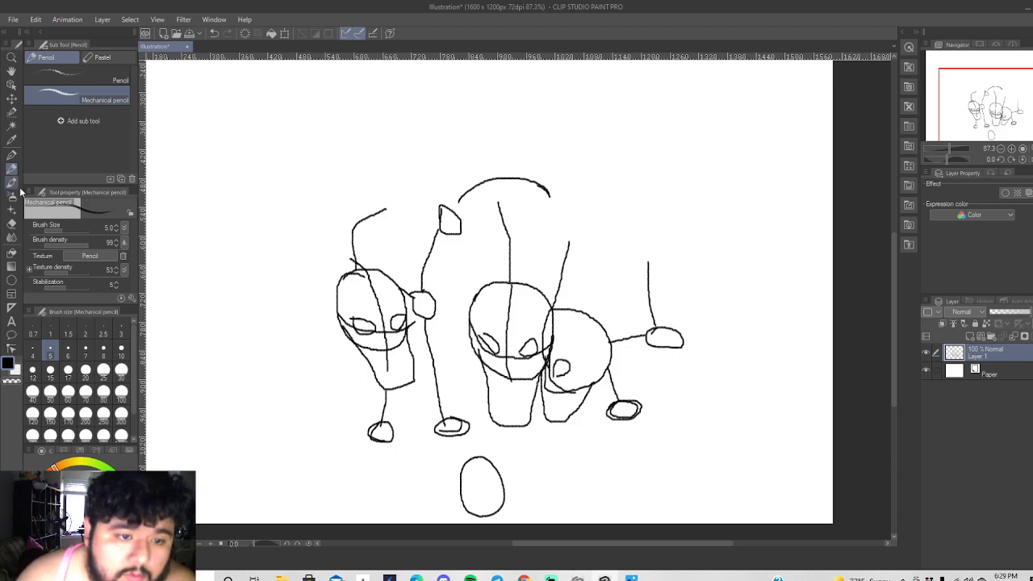
Erase the leftmost head's vertical guide and lower circle arc with the Hard eraser at size 17, undoing the last stroke beside the right-hand eye.
{"action": "left_click", "coordinate": [11, 223]}
{"action": "scroll", "coordinate": [489, 378], "scroll_direction": "up", "scroll_amount": 2}
{"action": "scroll", "coordinate": [261, 280], "scroll_direction": "up", "scroll_amount": 4}
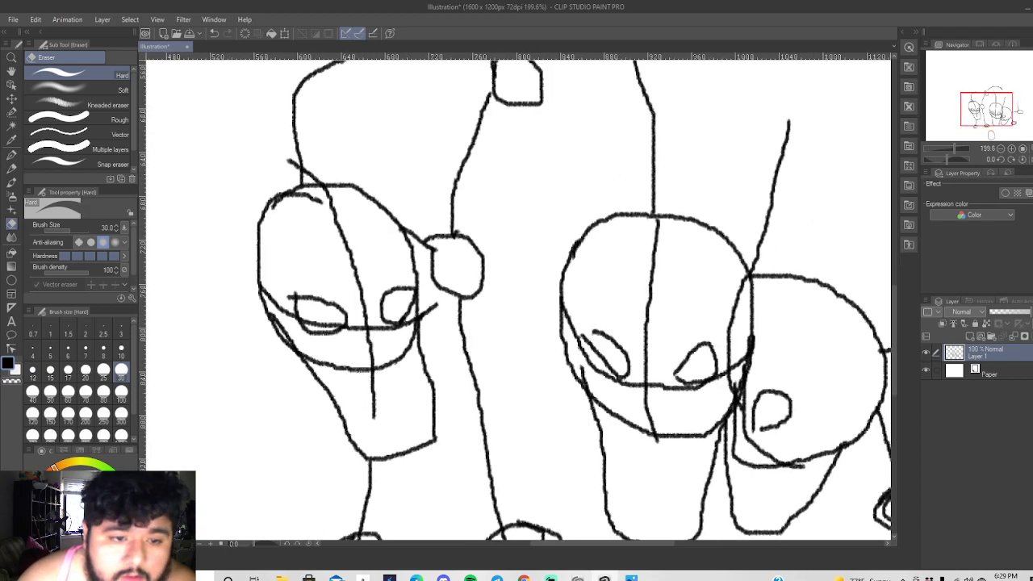
{"action": "left_click", "coordinate": [68, 372]}
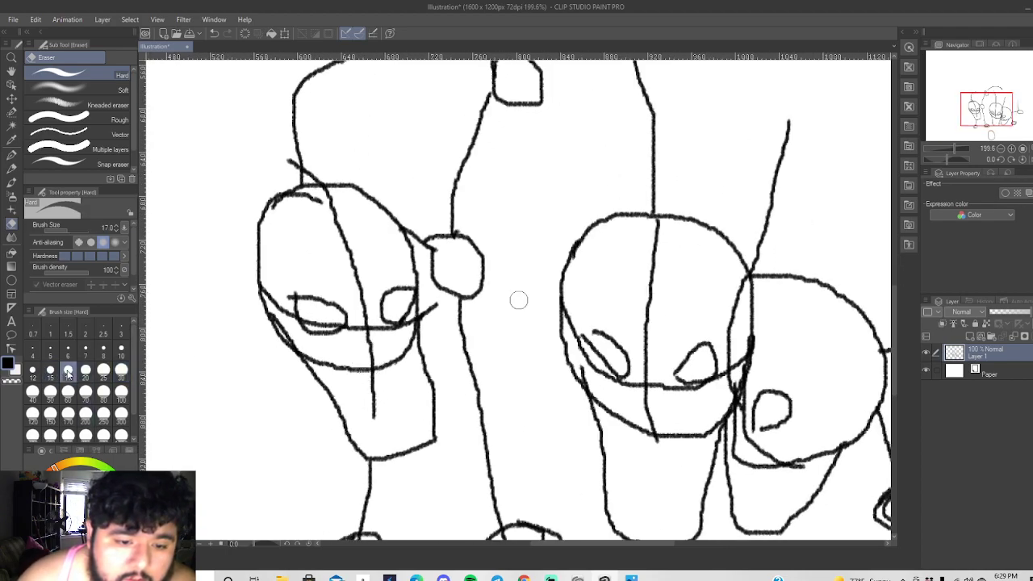
{"action": "mouse_move", "coordinate": [370, 386]}
{"action": "left_mouse_down"}
{"action": "mouse_move", "coordinate": [373, 415]}
{"action": "mouse_move", "coordinate": [363, 373]}
{"action": "mouse_move", "coordinate": [371, 382]}
{"action": "mouse_move", "coordinate": [376, 366]}
{"action": "mouse_move", "coordinate": [406, 357]}
{"action": "mouse_move", "coordinate": [338, 369]}
{"action": "mouse_move", "coordinate": [369, 358]}
{"action": "mouse_move", "coordinate": [337, 225]}
{"action": "mouse_move", "coordinate": [327, 201]}
{"action": "mouse_move", "coordinate": [309, 203]}
{"action": "left_mouse_up"}
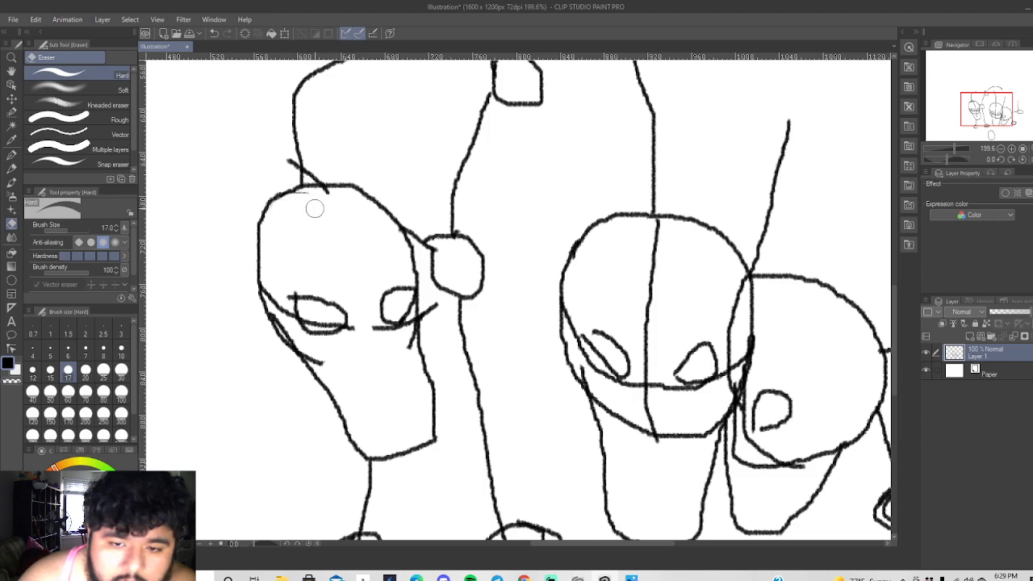
{"action": "mouse_move", "coordinate": [394, 339]}
{"action": "left_mouse_down"}
{"action": "mouse_move", "coordinate": [376, 330]}
{"action": "mouse_move", "coordinate": [387, 337]}
{"action": "mouse_move", "coordinate": [409, 326]}
{"action": "mouse_move", "coordinate": [411, 339]}
{"action": "mouse_move", "coordinate": [396, 346]}
{"action": "mouse_move", "coordinate": [382, 337]}
{"action": "left_mouse_up"}
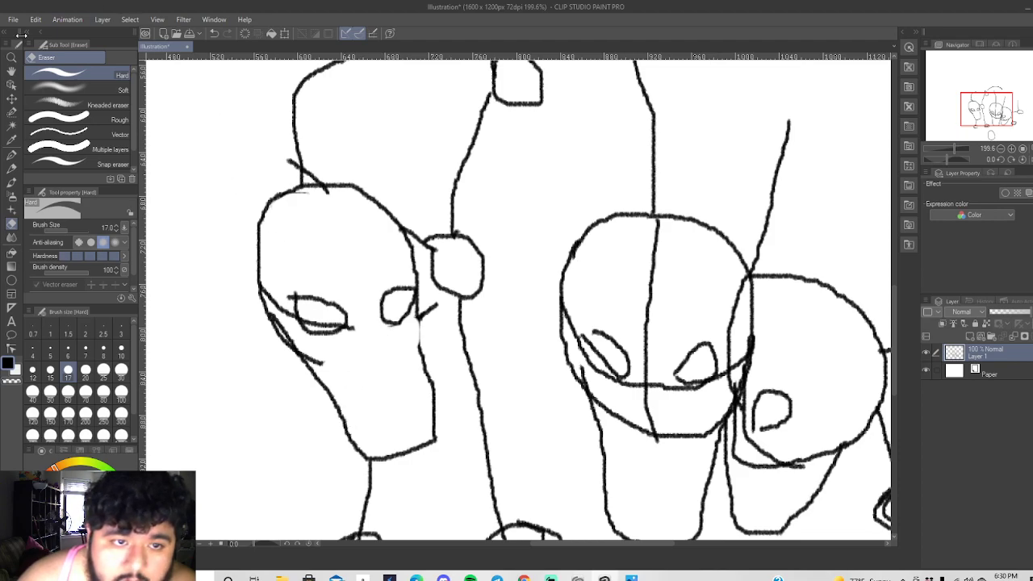
{"action": "left_click", "coordinate": [214, 34]}
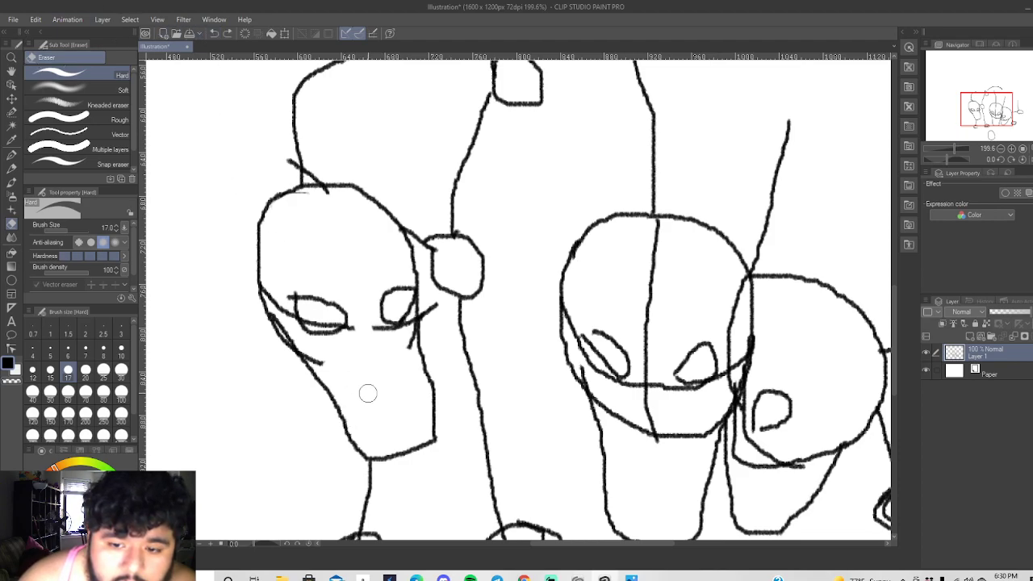
Erase the leftover guide-line ends below and outside the leftmost head's right-hand eye with the Hard eraser at size 5.
{"action": "left_click", "coordinate": [50, 355]}
{"action": "scroll", "coordinate": [441, 323], "scroll_direction": "up", "scroll_amount": 5}
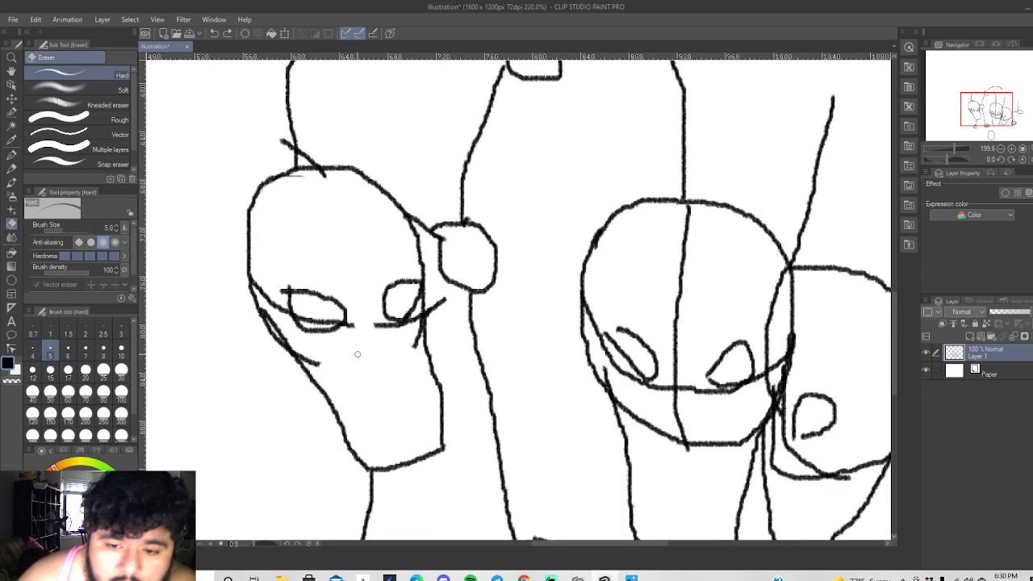
{"action": "mouse_move", "coordinate": [370, 371]}
{"action": "left_mouse_down"}
{"action": "mouse_move", "coordinate": [362, 380]}
{"action": "mouse_move", "coordinate": [383, 339]}
{"action": "mouse_move", "coordinate": [381, 308]}
{"action": "mouse_move", "coordinate": [384, 369]}
{"action": "mouse_move", "coordinate": [382, 301]}
{"action": "mouse_move", "coordinate": [361, 319]}
{"action": "mouse_move", "coordinate": [375, 305]}
{"action": "mouse_move", "coordinate": [341, 316]}
{"action": "left_mouse_up"}
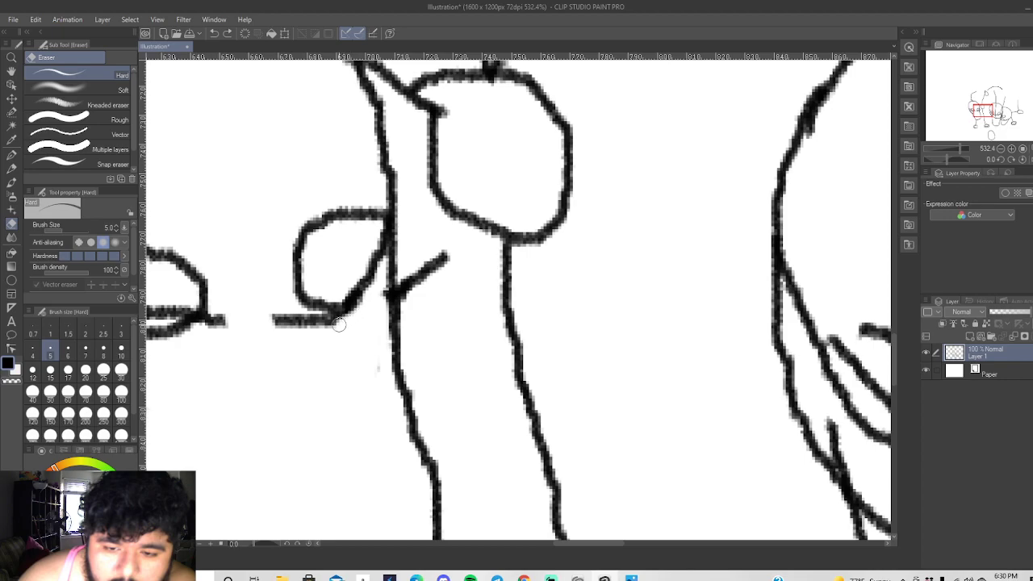
{"action": "scroll", "coordinate": [208, 351], "scroll_direction": "down", "scroll_amount": 2}
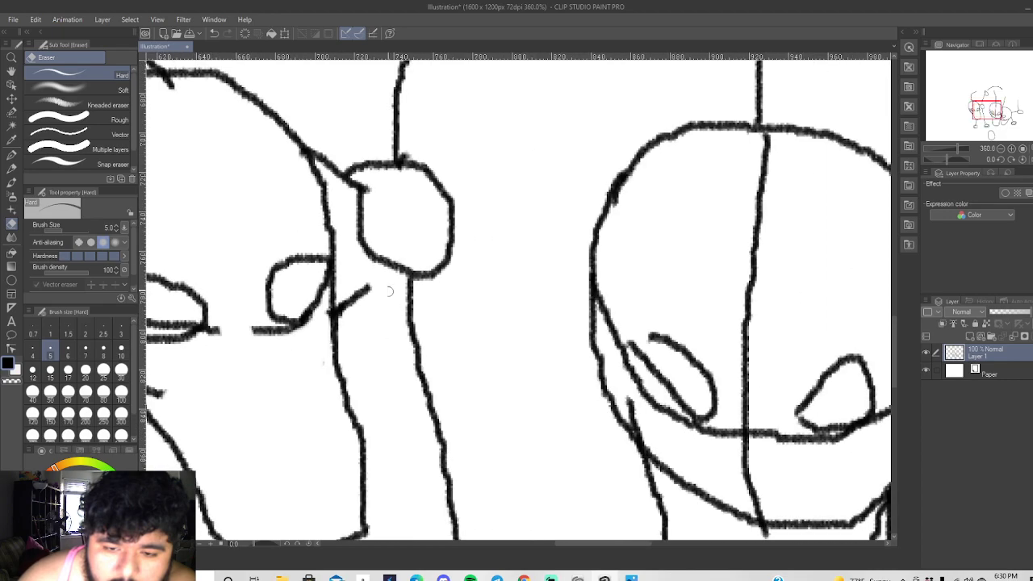
{"action": "mouse_move", "coordinate": [324, 315]}
{"action": "left_mouse_down"}
{"action": "mouse_move", "coordinate": [368, 291]}
{"action": "mouse_move", "coordinate": [345, 310]}
{"action": "mouse_move", "coordinate": [344, 301]}
{"action": "mouse_move", "coordinate": [345, 318]}
{"action": "left_mouse_up"}
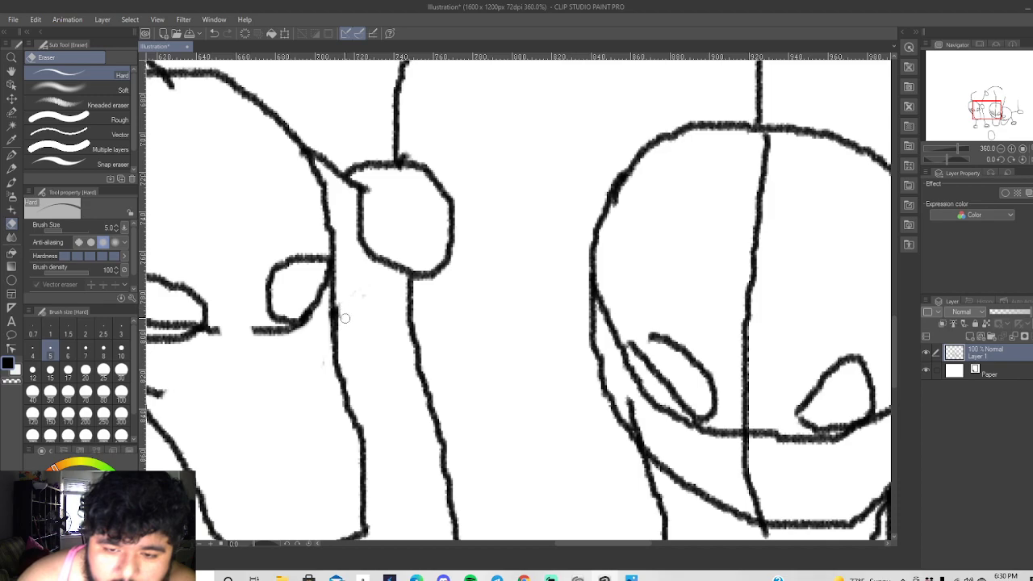
Erase the remaining eye guide line on both sides of the leftmost head's left-hand eye.
{"action": "scroll", "coordinate": [364, 318], "scroll_direction": "down", "scroll_amount": 2}
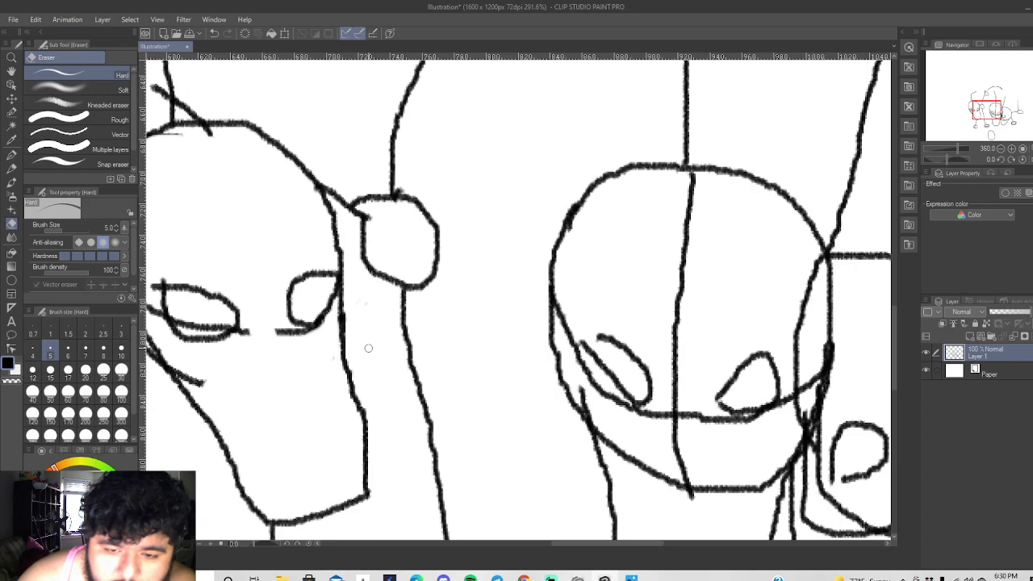
{"action": "scroll", "coordinate": [162, 328], "scroll_direction": "up", "scroll_amount": 2}
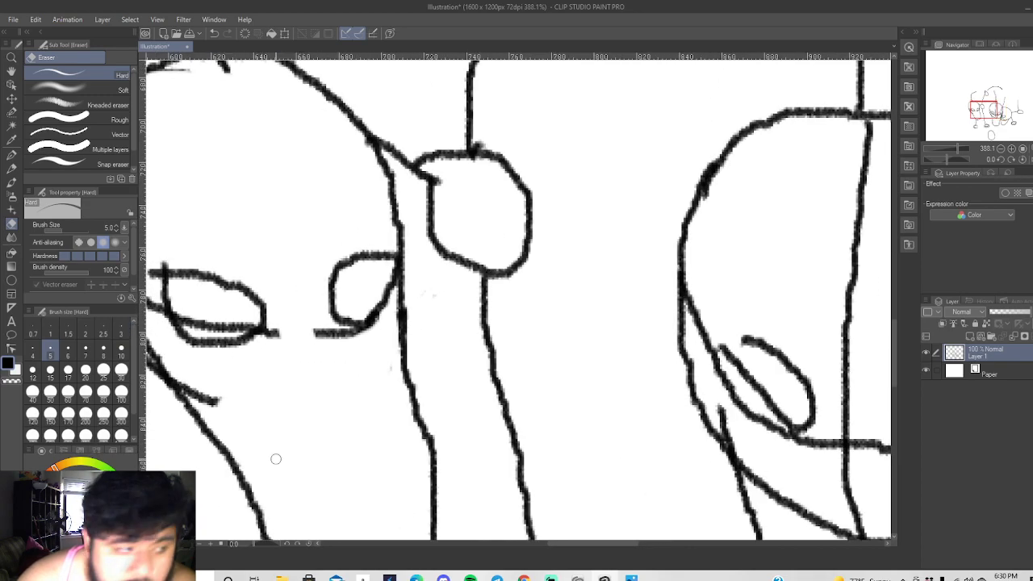
{"action": "scroll", "coordinate": [309, 484], "scroll_direction": "down", "scroll_amount": 4}
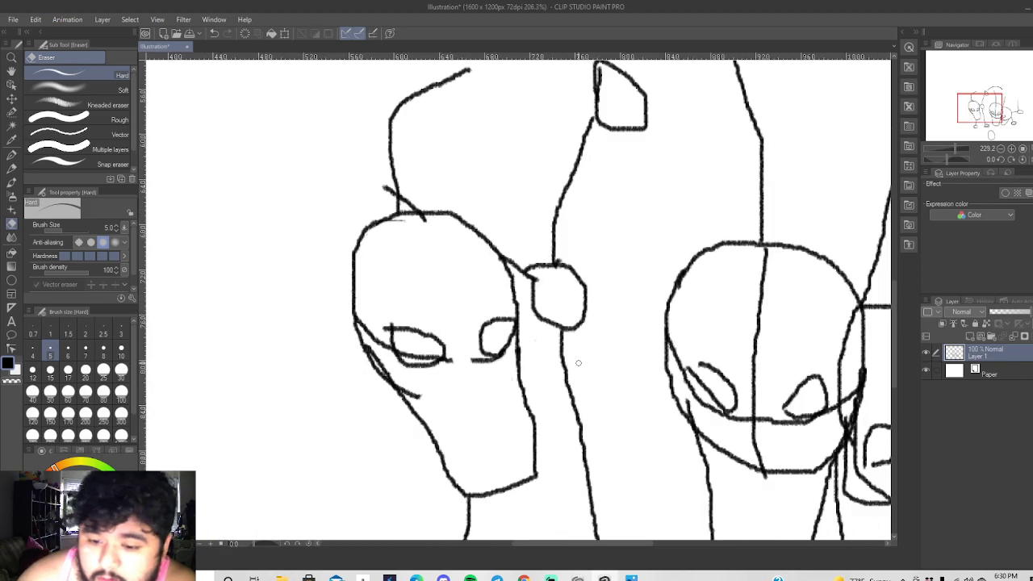
{"action": "scroll", "coordinate": [547, 409], "scroll_direction": "up", "scroll_amount": 5}
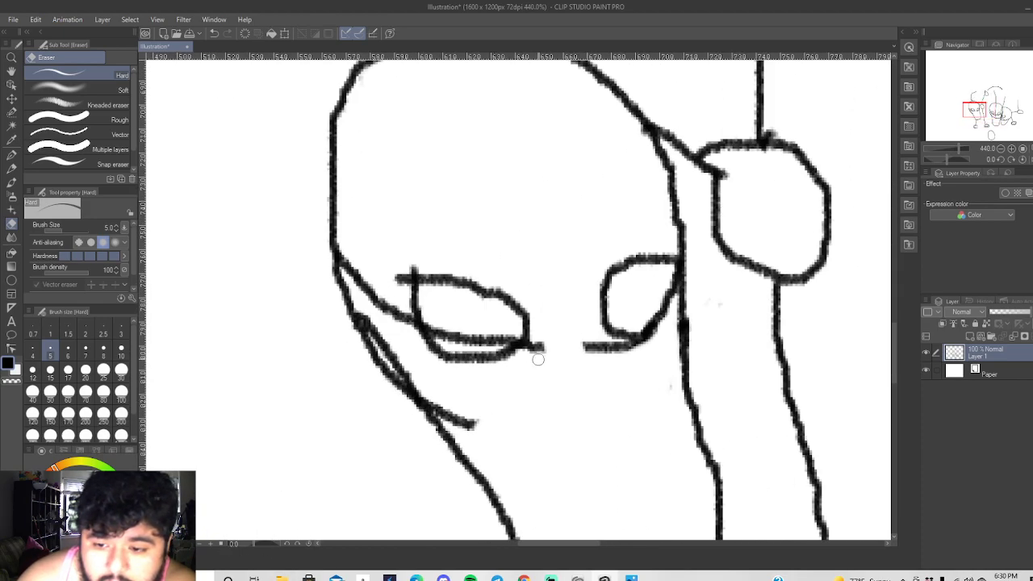
{"action": "left_click_drag", "start_coordinate": [554, 338], "coordinate": [537, 347]}
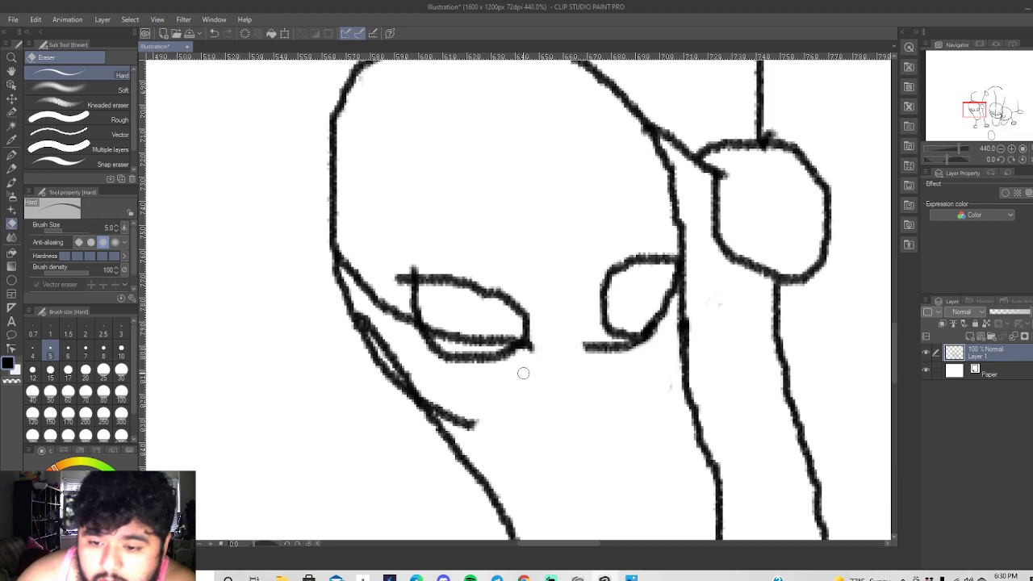
{"action": "left_click_drag", "start_coordinate": [370, 279], "coordinate": [412, 339]}
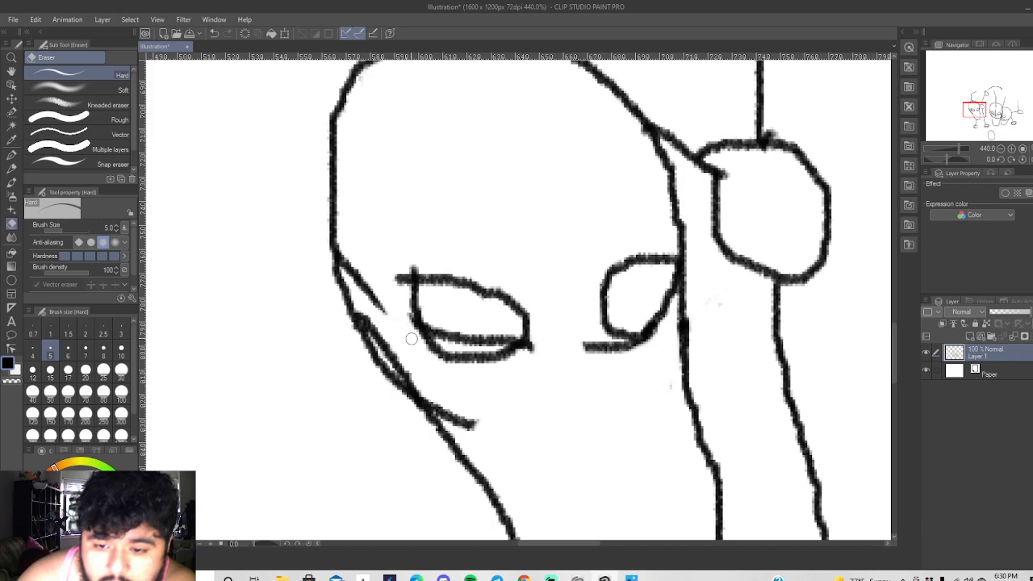
{"action": "mouse_move", "coordinate": [373, 279]}
{"action": "left_mouse_down"}
{"action": "mouse_move", "coordinate": [386, 315]}
{"action": "mouse_move", "coordinate": [346, 259]}
{"action": "left_mouse_up"}
{"action": "scroll", "coordinate": [624, 183], "scroll_direction": "down", "scroll_amount": 3}
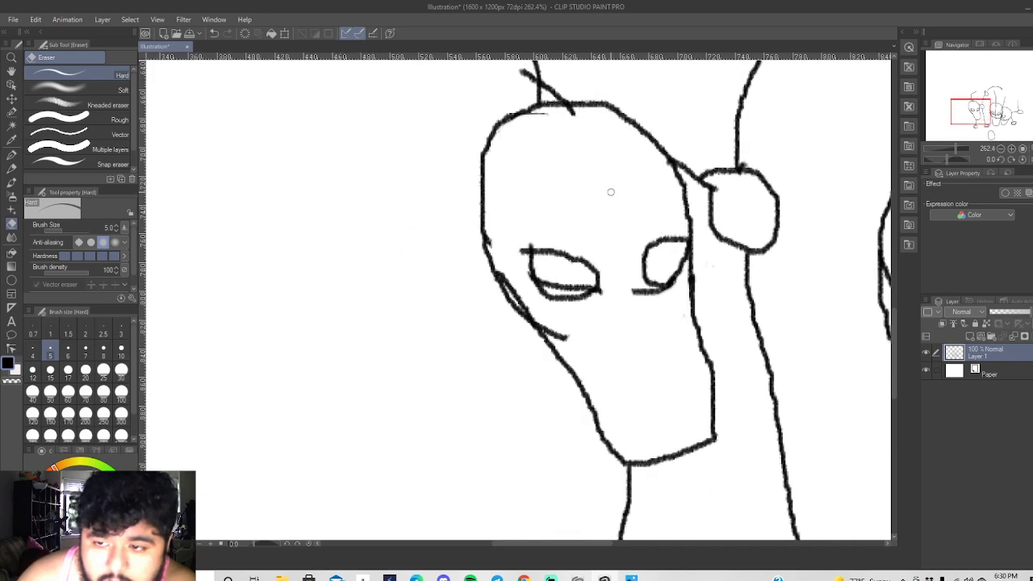
Erase the middle head's vertical guide, the line between its eyes and the arc across its muzzle with the eraser at size 15.
{"action": "scroll", "coordinate": [695, 381], "scroll_direction": "down", "scroll_amount": 3}
{"action": "left_click_drag", "start_coordinate": [530, 539], "coordinate": [589, 541]}
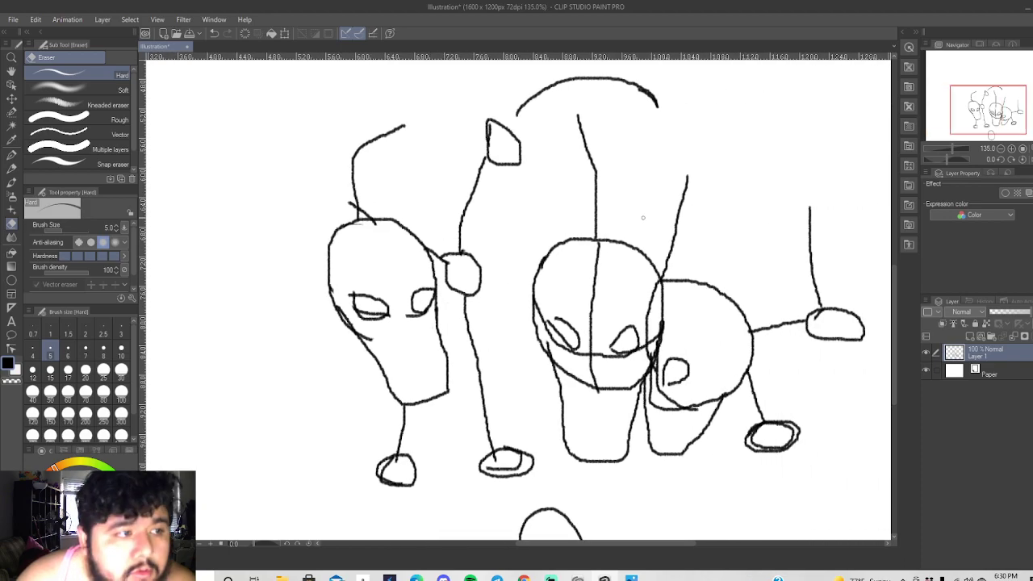
{"action": "scroll", "coordinate": [725, 315], "scroll_direction": "up", "scroll_amount": 3}
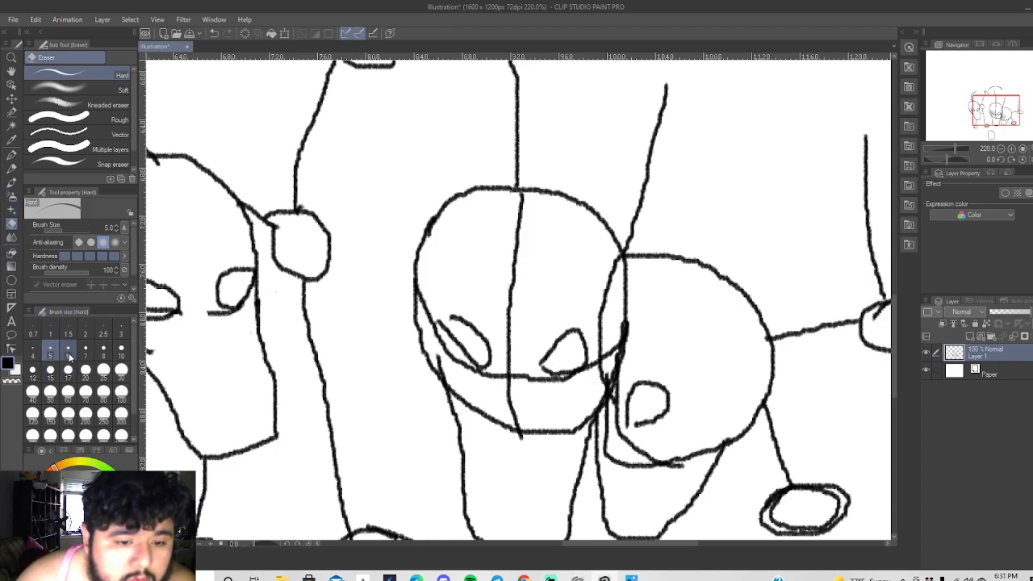
{"action": "left_click", "coordinate": [68, 352]}
{"action": "left_click", "coordinate": [103, 351]}
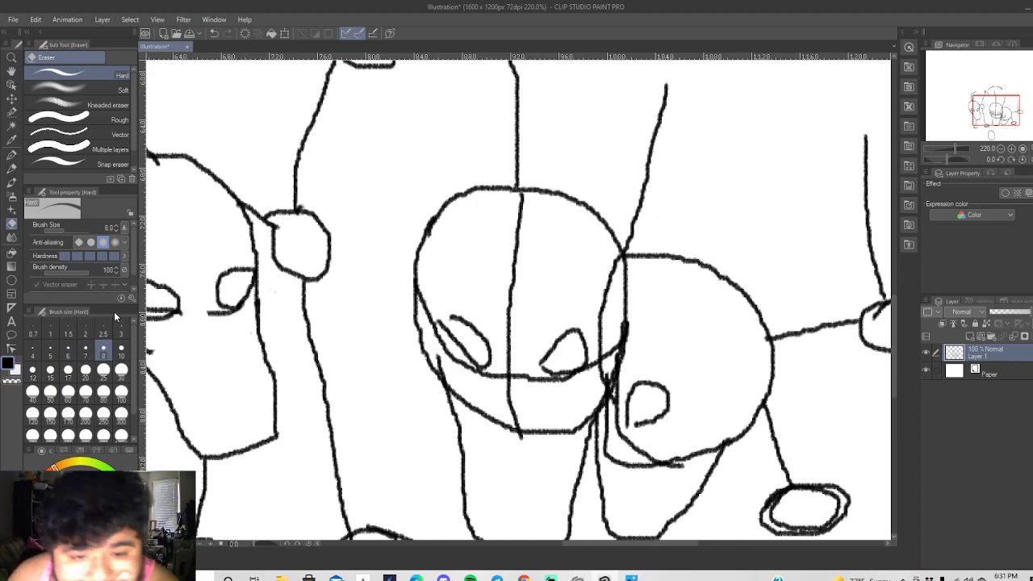
{"action": "left_click", "coordinate": [122, 352]}
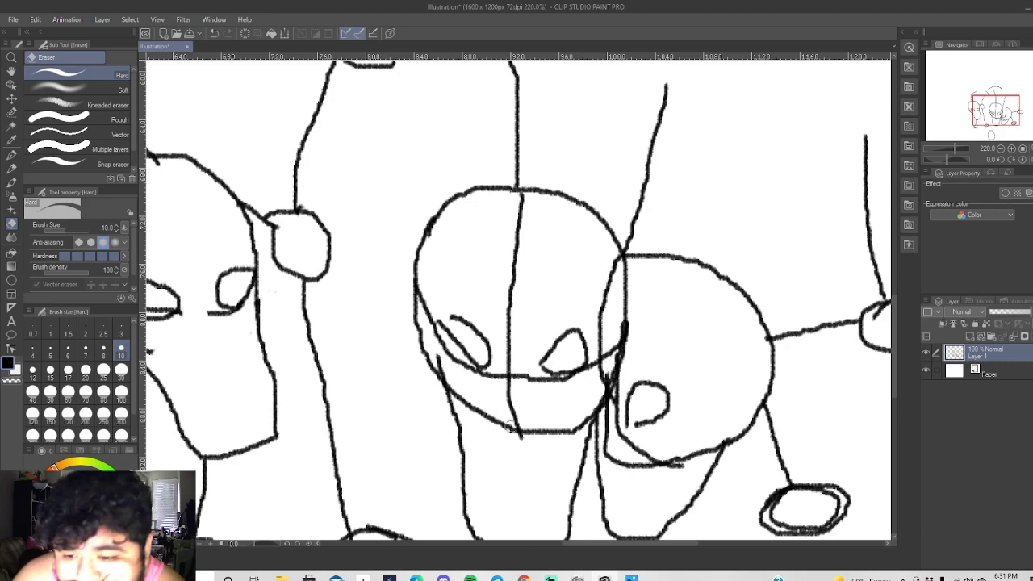
{"action": "left_click", "coordinate": [50, 372]}
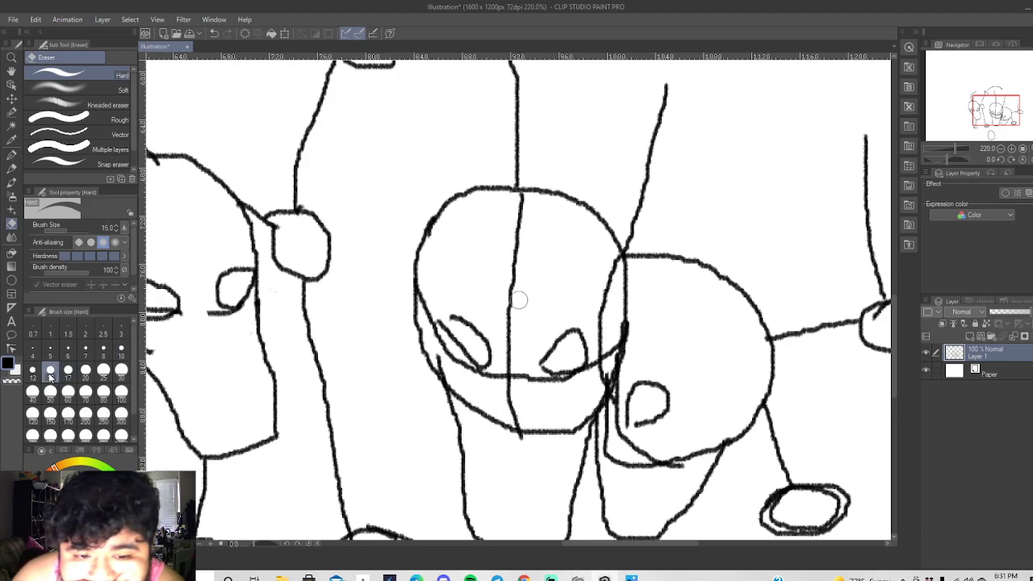
{"action": "mouse_move", "coordinate": [557, 431]}
{"action": "left_mouse_down"}
{"action": "mouse_move", "coordinate": [577, 419]}
{"action": "mouse_move", "coordinate": [522, 434]}
{"action": "mouse_move", "coordinate": [502, 386]}
{"action": "mouse_move", "coordinate": [517, 351]}
{"action": "mouse_move", "coordinate": [522, 378]}
{"action": "mouse_move", "coordinate": [508, 263]}
{"action": "mouse_move", "coordinate": [521, 208]}
{"action": "left_mouse_up"}
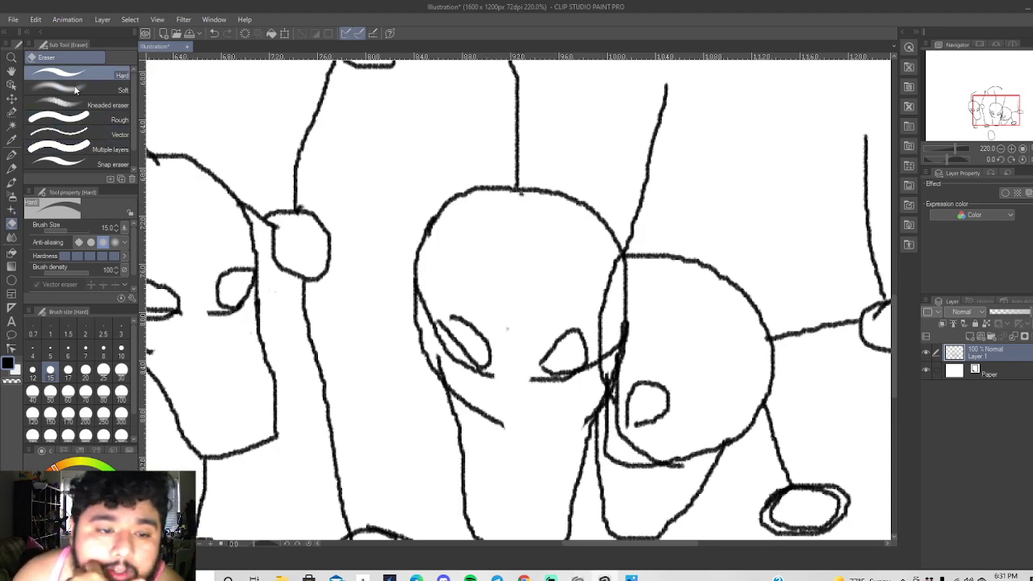
Draw a pointed ear on the left side of the leftmost head with the Mechanical pencil and join it to the head outline.
{"action": "left_click", "coordinate": [11, 169]}
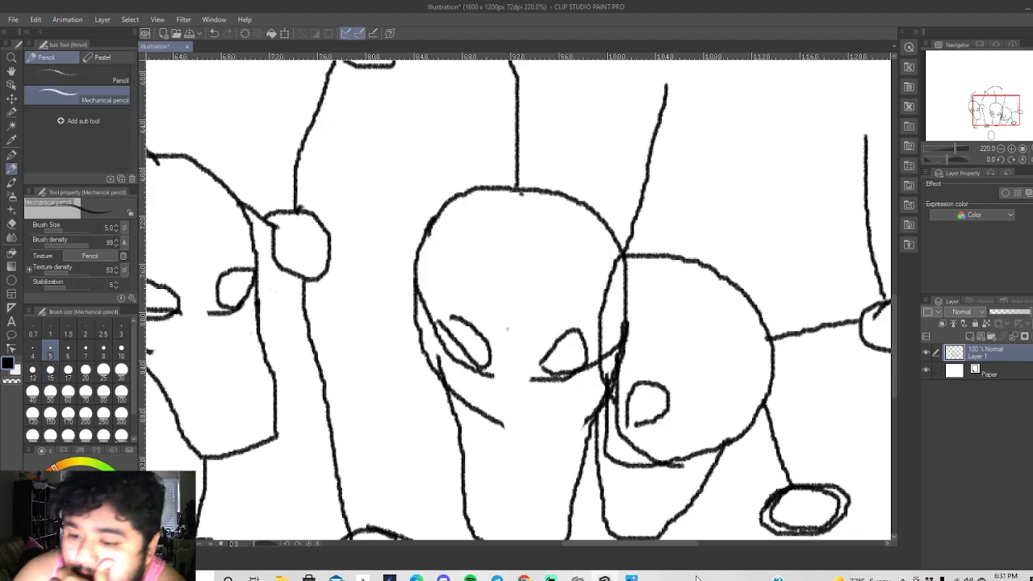
{"action": "mouse_move", "coordinate": [662, 548]}
{"action": "left_mouse_down"}
{"action": "mouse_move", "coordinate": [596, 548]}
{"action": "mouse_move", "coordinate": [610, 547]}
{"action": "left_mouse_up"}
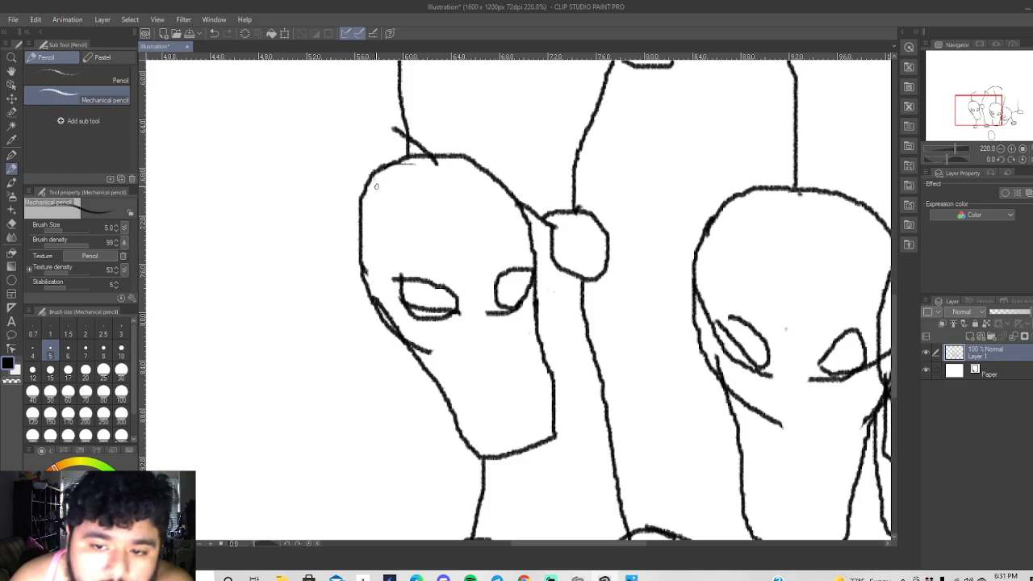
{"action": "left_click_drag", "start_coordinate": [369, 183], "coordinate": [325, 156]}
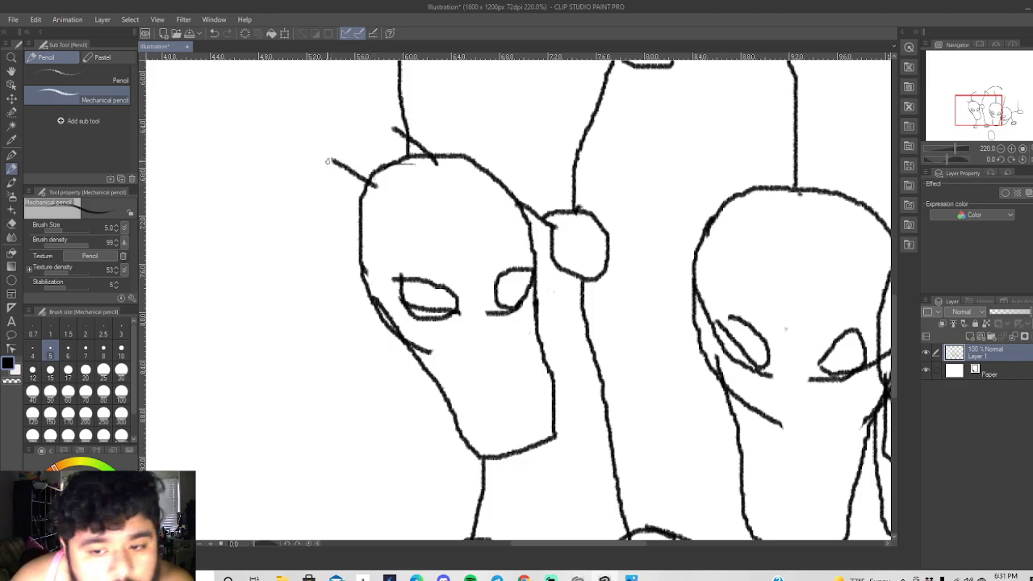
{"action": "mouse_move", "coordinate": [325, 158]}
{"action": "left_mouse_down"}
{"action": "mouse_move", "coordinate": [321, 181]}
{"action": "mouse_move", "coordinate": [324, 171]}
{"action": "mouse_move", "coordinate": [339, 218]}
{"action": "left_mouse_up"}
{"action": "mouse_move", "coordinate": [321, 178]}
{"action": "left_mouse_down"}
{"action": "mouse_move", "coordinate": [331, 216]}
{"action": "mouse_move", "coordinate": [352, 242]}
{"action": "left_mouse_up"}
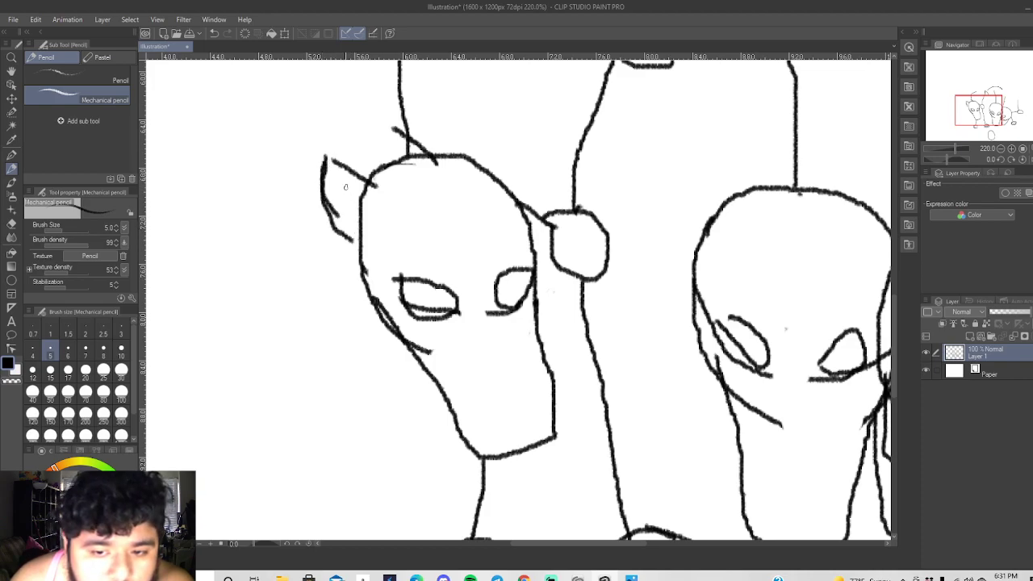
{"action": "left_click_drag", "start_coordinate": [320, 149], "coordinate": [381, 193]}
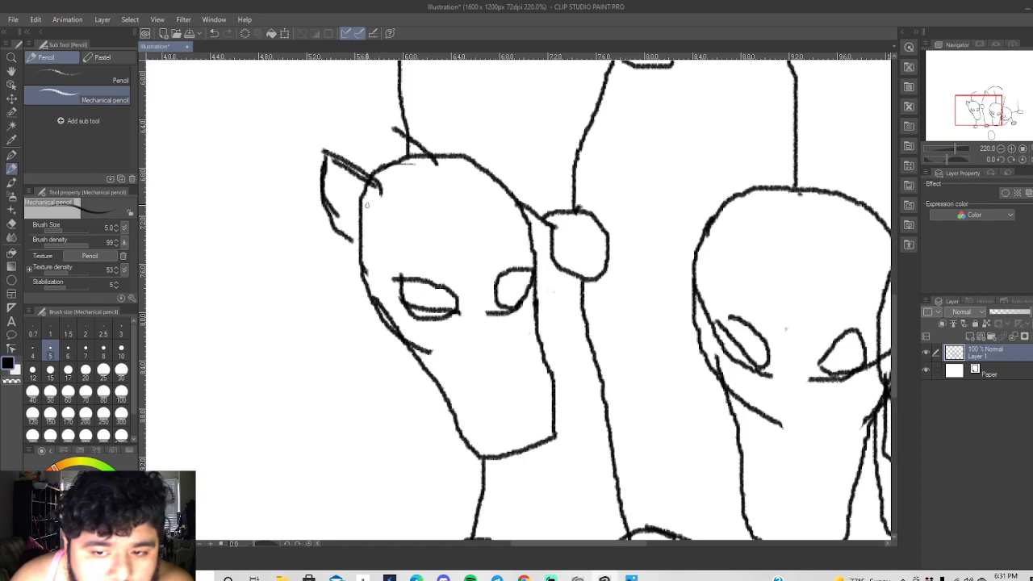
{"action": "left_click_drag", "start_coordinate": [347, 236], "coordinate": [362, 245]}
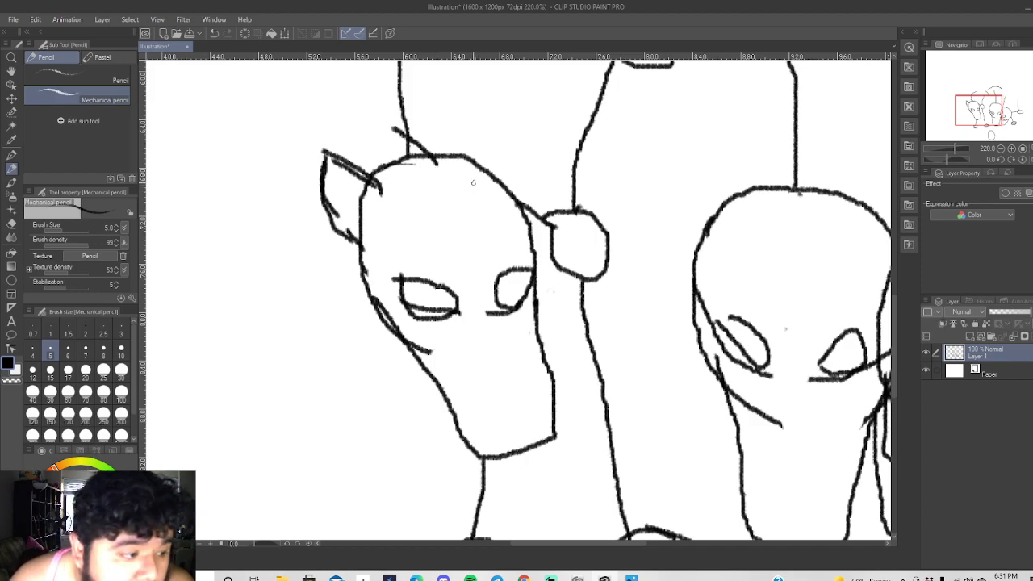
Draw a smaller pointed ear on the upper right side of the leftmost head.
{"action": "mouse_move", "coordinate": [474, 184]}
{"action": "left_mouse_down"}
{"action": "mouse_move", "coordinate": [523, 160]}
{"action": "mouse_move", "coordinate": [514, 167]}
{"action": "mouse_move", "coordinate": [523, 160]}
{"action": "mouse_move", "coordinate": [528, 219]}
{"action": "mouse_move", "coordinate": [522, 147]}
{"action": "mouse_move", "coordinate": [483, 173]}
{"action": "mouse_move", "coordinate": [481, 192]}
{"action": "left_mouse_up"}
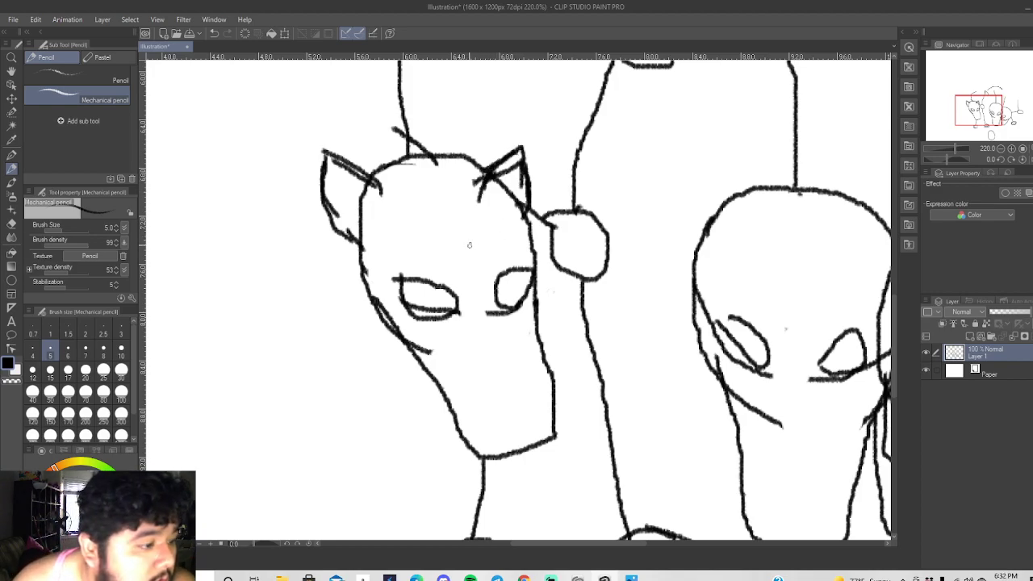
{"action": "scroll", "coordinate": [481, 245], "scroll_direction": "down", "scroll_amount": 3}
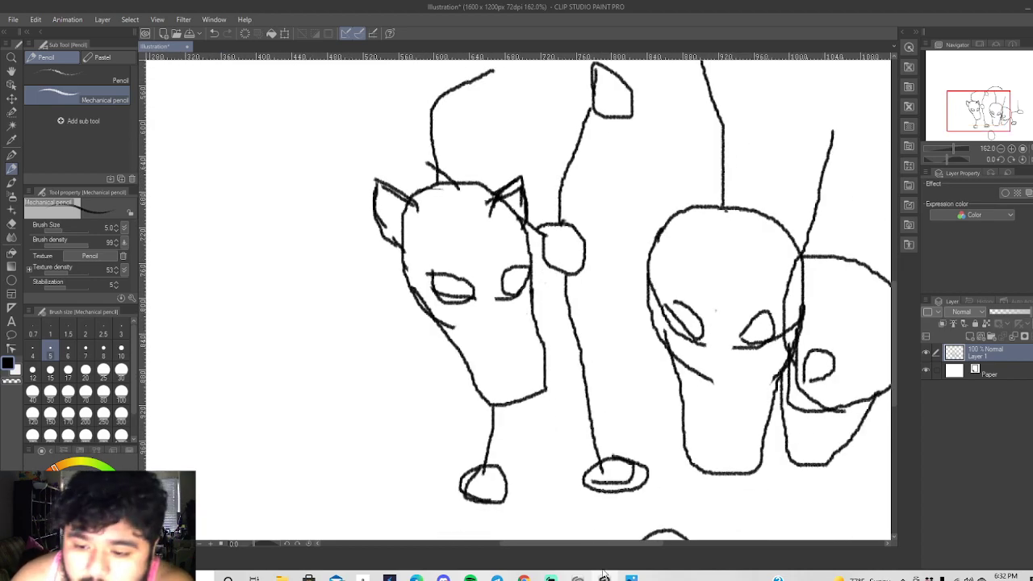
{"action": "left_click_drag", "start_coordinate": [596, 543], "coordinate": [623, 547]}
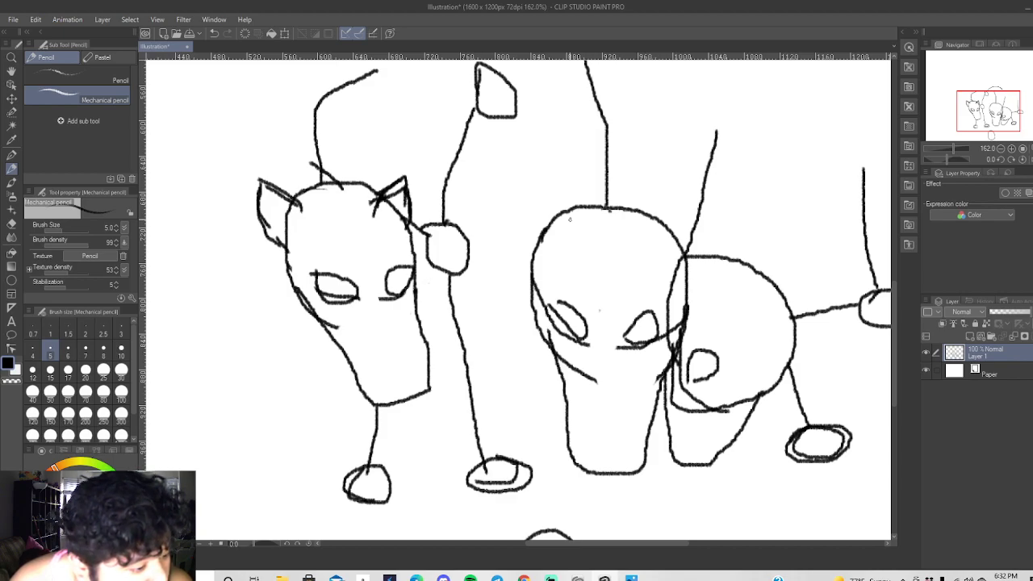
Draw a pointed ear on each side of the middle head with the Mechanical pencil.
{"action": "left_click_drag", "start_coordinate": [574, 221], "coordinate": [515, 193]}
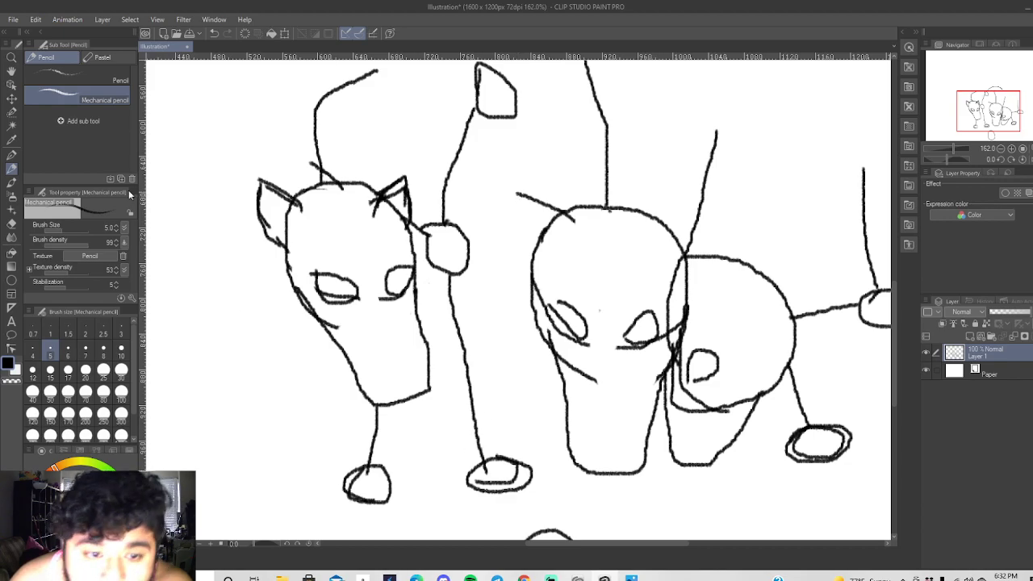
{"action": "left_click", "coordinate": [214, 33]}
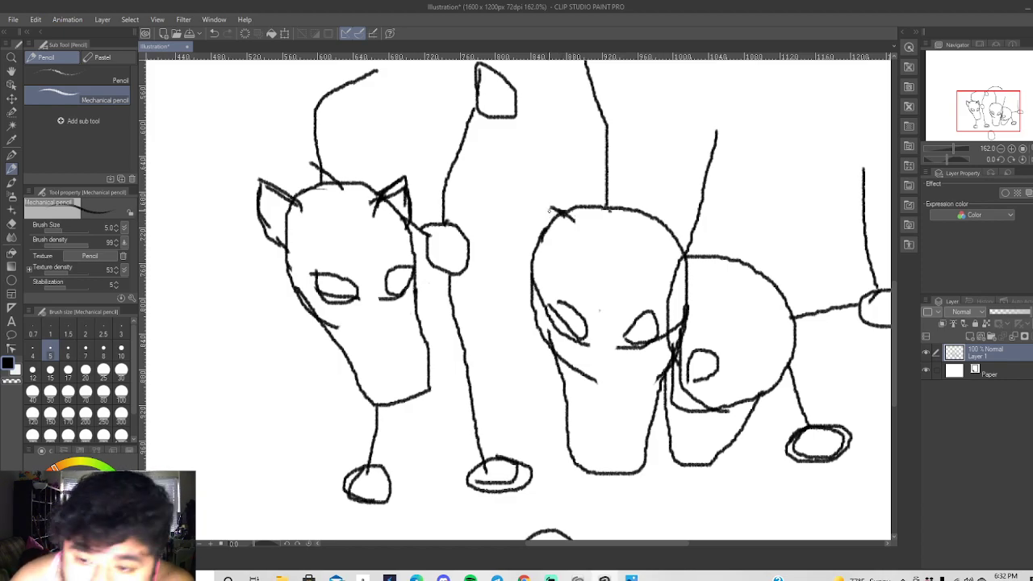
{"action": "mouse_move", "coordinate": [537, 202]}
{"action": "left_mouse_down"}
{"action": "mouse_move", "coordinate": [526, 200]}
{"action": "mouse_move", "coordinate": [517, 230]}
{"action": "mouse_move", "coordinate": [535, 242]}
{"action": "mouse_move", "coordinate": [526, 257]}
{"action": "left_mouse_up"}
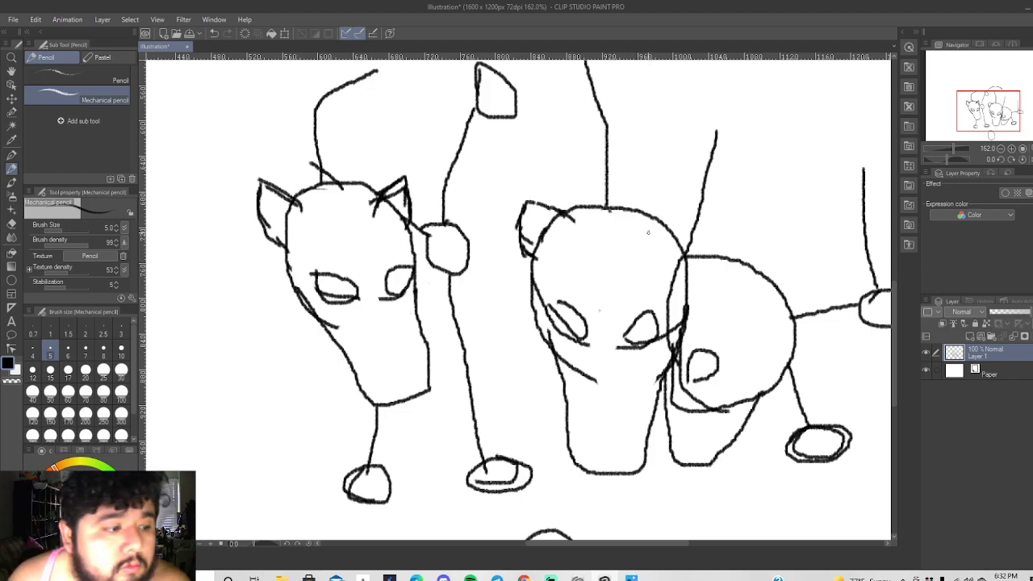
{"action": "mouse_move", "coordinate": [647, 225]}
{"action": "left_mouse_down"}
{"action": "mouse_move", "coordinate": [674, 199]}
{"action": "mouse_move", "coordinate": [688, 270]}
{"action": "left_mouse_up"}
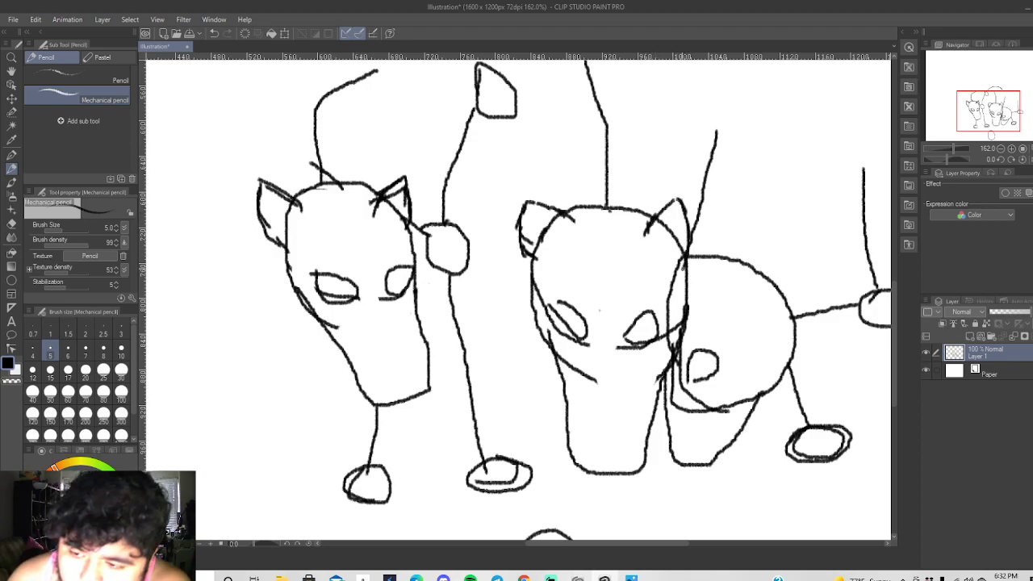
{"action": "left_click_drag", "start_coordinate": [674, 200], "coordinate": [627, 241]}
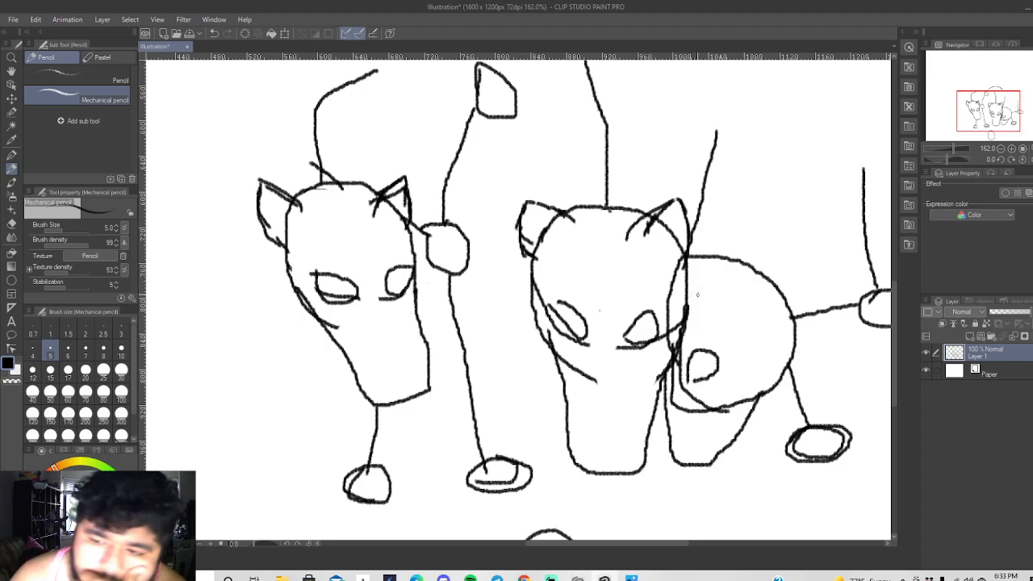
Draw an ear on top of the rightmost head and a small nose at the tip of its muzzle.
{"action": "mouse_move", "coordinate": [697, 295]}
{"action": "left_mouse_down"}
{"action": "mouse_move", "coordinate": [709, 263]}
{"action": "mouse_move", "coordinate": [741, 242]}
{"action": "mouse_move", "coordinate": [773, 294]}
{"action": "mouse_move", "coordinate": [779, 321]}
{"action": "mouse_move", "coordinate": [765, 327]}
{"action": "left_mouse_up"}
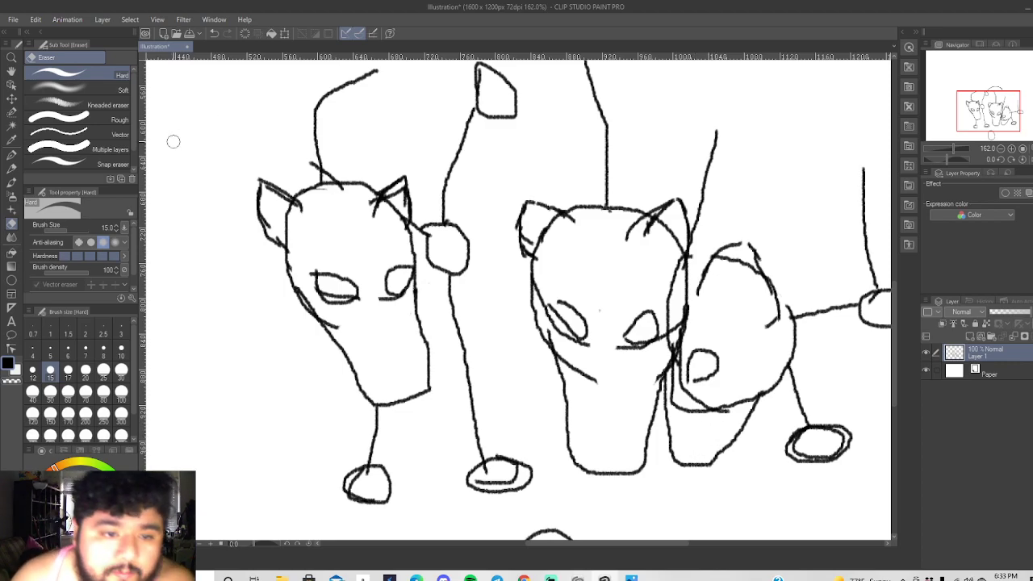
{"action": "left_click", "coordinate": [12, 168]}
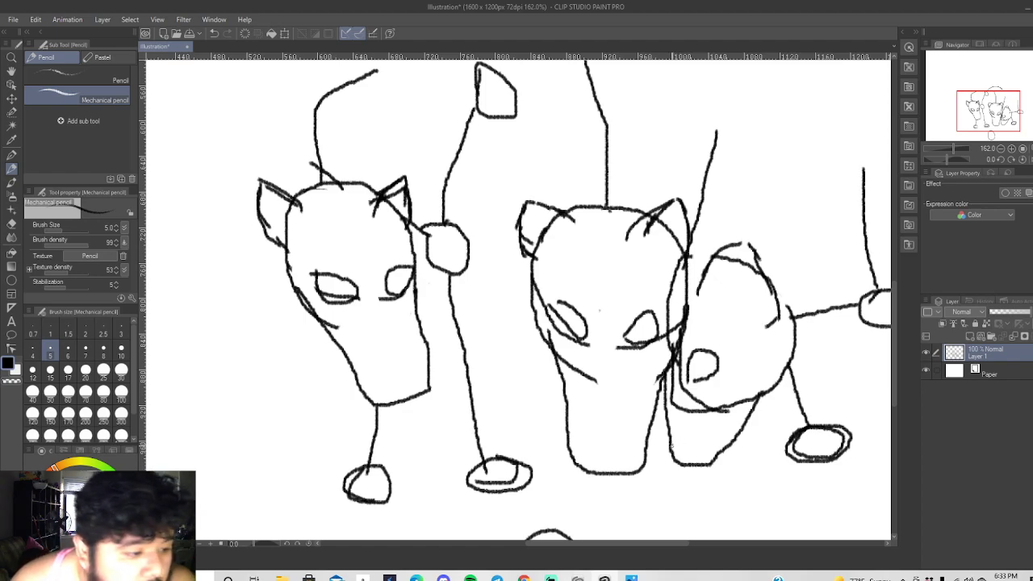
{"action": "left_click_drag", "start_coordinate": [677, 441], "coordinate": [689, 464]}
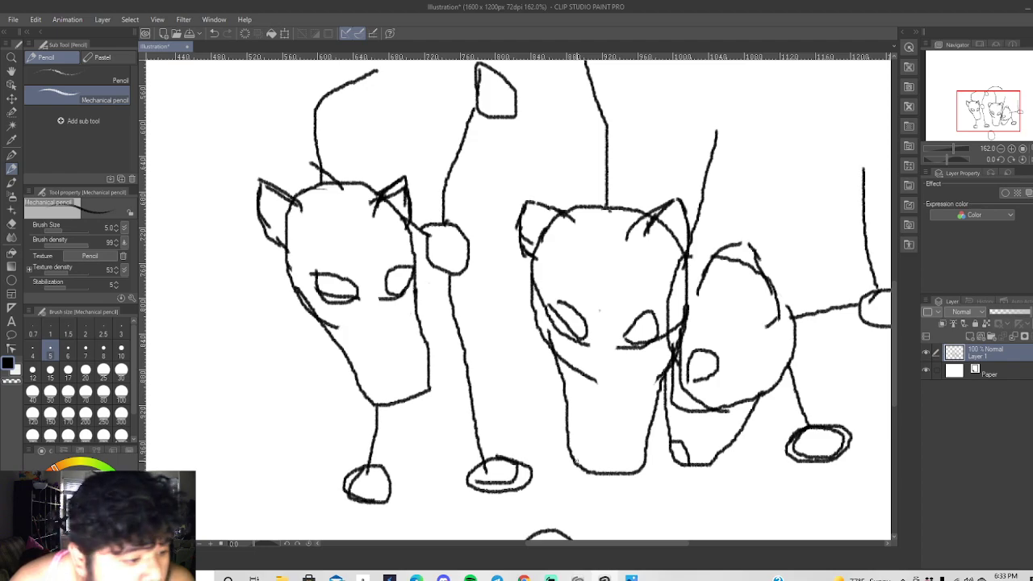
Draw the nose with two nostrils at the end of the middle head's muzzle.
{"action": "mouse_move", "coordinate": [580, 468]}
{"action": "left_mouse_down"}
{"action": "mouse_move", "coordinate": [603, 443]}
{"action": "mouse_move", "coordinate": [626, 456]}
{"action": "mouse_move", "coordinate": [625, 471]}
{"action": "left_mouse_up"}
{"action": "left_click", "coordinate": [215, 33]}
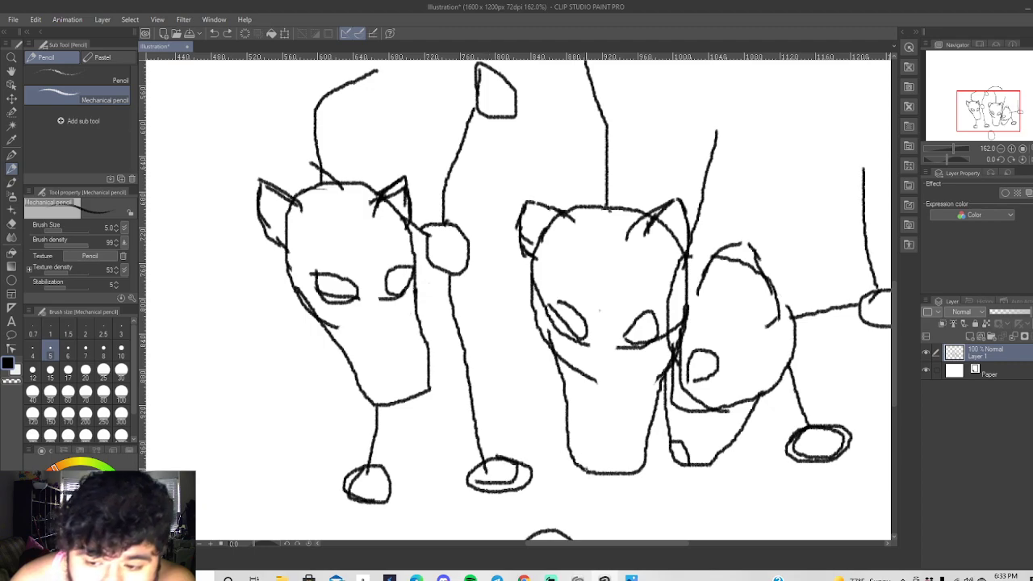
{"action": "mouse_move", "coordinate": [583, 470]}
{"action": "left_mouse_down"}
{"action": "mouse_move", "coordinate": [602, 450]}
{"action": "mouse_move", "coordinate": [635, 470]}
{"action": "left_mouse_up"}
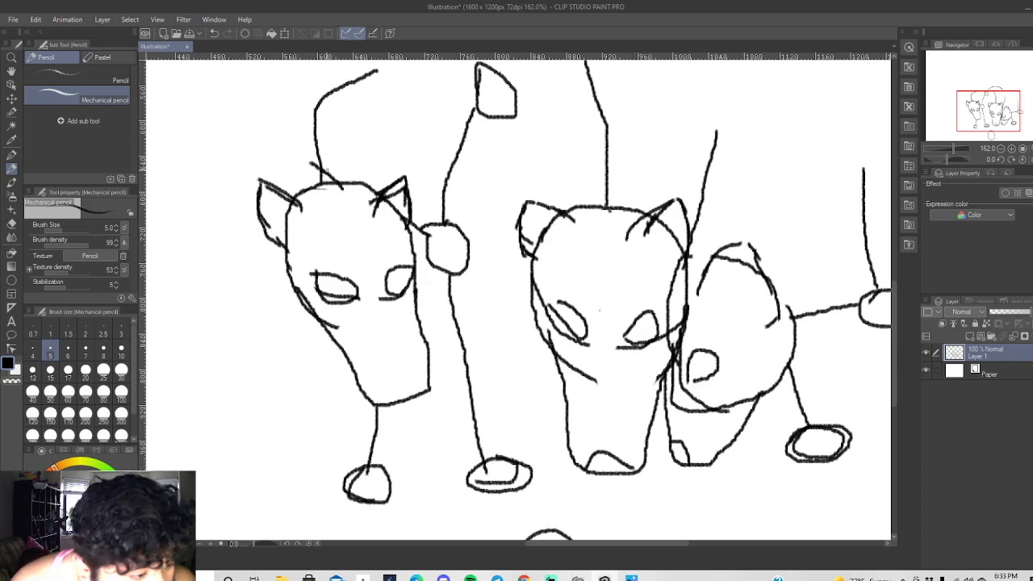
{"action": "left_click", "coordinate": [214, 33]}
{"action": "mouse_move", "coordinate": [600, 473]}
{"action": "left_mouse_down"}
{"action": "mouse_move", "coordinate": [589, 460]}
{"action": "mouse_move", "coordinate": [597, 466]}
{"action": "left_mouse_up"}
{"action": "mouse_move", "coordinate": [623, 473]}
{"action": "left_mouse_down"}
{"action": "mouse_move", "coordinate": [628, 456]}
{"action": "mouse_move", "coordinate": [634, 464]}
{"action": "mouse_move", "coordinate": [618, 467]}
{"action": "mouse_move", "coordinate": [627, 444]}
{"action": "mouse_move", "coordinate": [634, 462]}
{"action": "mouse_move", "coordinate": [590, 446]}
{"action": "mouse_move", "coordinate": [587, 458]}
{"action": "mouse_move", "coordinate": [618, 444]}
{"action": "left_mouse_up"}
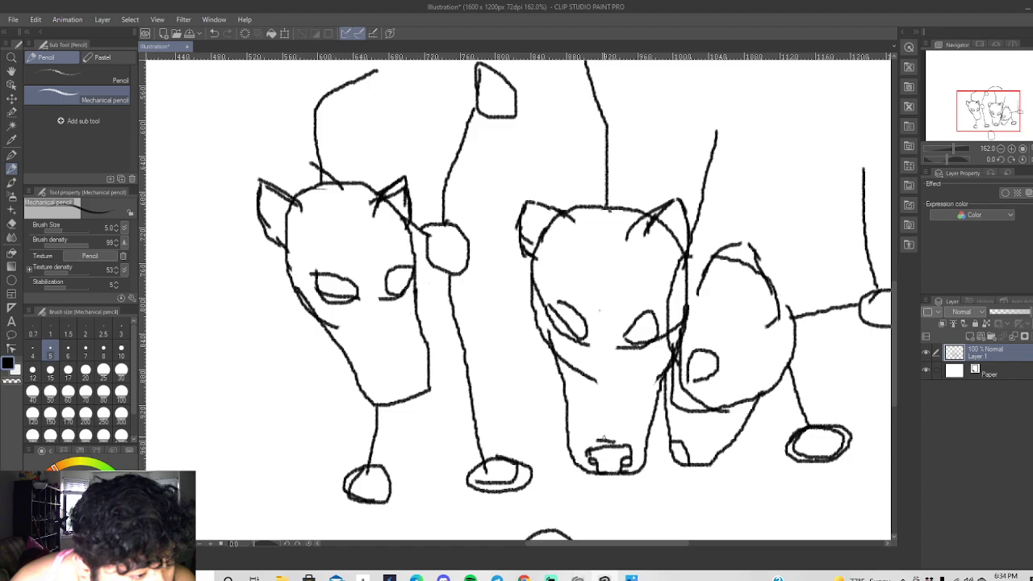
Draw short wrinkle lines stacked across the middle head's muzzle above the nose.
{"action": "key", "text": "ctrl+z"}
{"action": "left_click_drag", "start_coordinate": [599, 433], "coordinate": [618, 433]}
{"action": "mouse_move", "coordinate": [596, 421]}
{"action": "left_mouse_down"}
{"action": "mouse_move", "coordinate": [620, 422]}
{"action": "mouse_move", "coordinate": [614, 410]}
{"action": "left_mouse_up"}
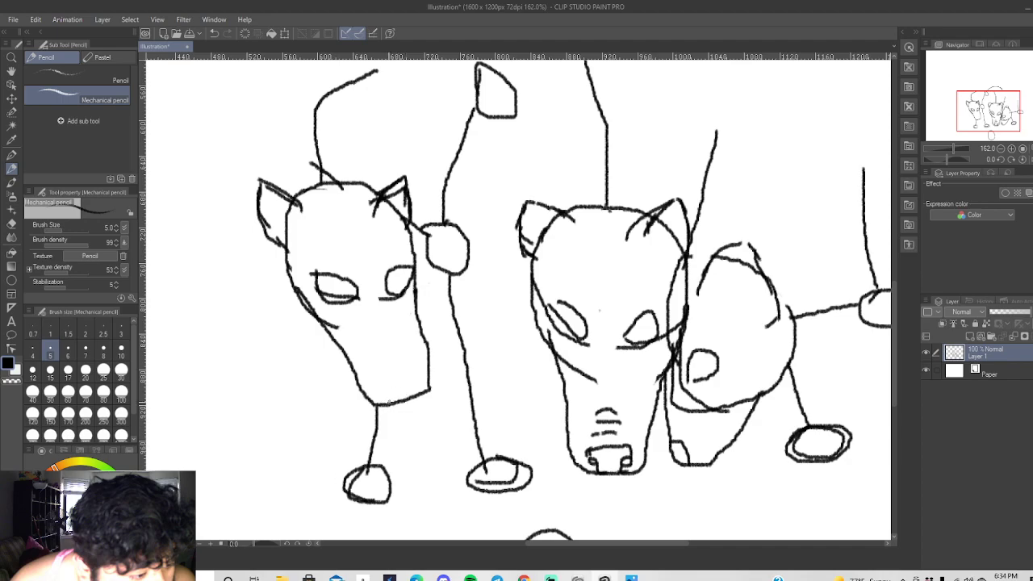
Draw a rounded nose at the end of the leftmost head's muzzle and a wavy wrinkle line above it.
{"action": "mouse_move", "coordinate": [386, 402]}
{"action": "left_mouse_down"}
{"action": "mouse_move", "coordinate": [381, 392]}
{"action": "mouse_move", "coordinate": [398, 378]}
{"action": "mouse_move", "coordinate": [416, 374]}
{"action": "mouse_move", "coordinate": [421, 389]}
{"action": "left_mouse_up"}
{"action": "left_click", "coordinate": [214, 33]}
{"action": "mouse_move", "coordinate": [389, 404]}
{"action": "left_mouse_down"}
{"action": "mouse_move", "coordinate": [380, 390]}
{"action": "mouse_move", "coordinate": [390, 373]}
{"action": "mouse_move", "coordinate": [411, 372]}
{"action": "mouse_move", "coordinate": [424, 390]}
{"action": "left_mouse_up"}
{"action": "left_click_drag", "start_coordinate": [369, 370], "coordinate": [408, 355]}
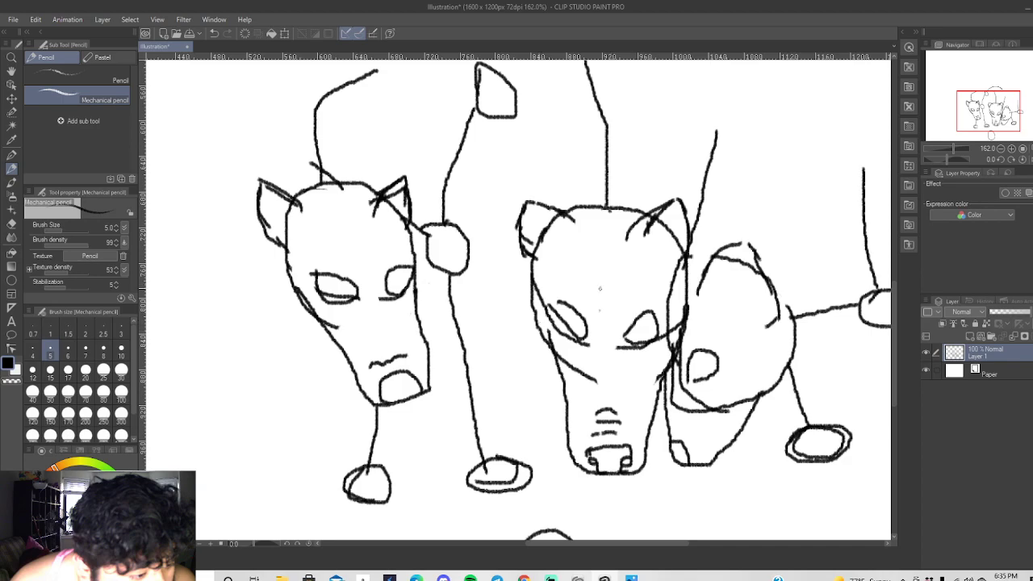
Erase the leftover guide arc on the left cheek of the middle head with the eraser at size 15.
{"action": "key", "text": "e"}
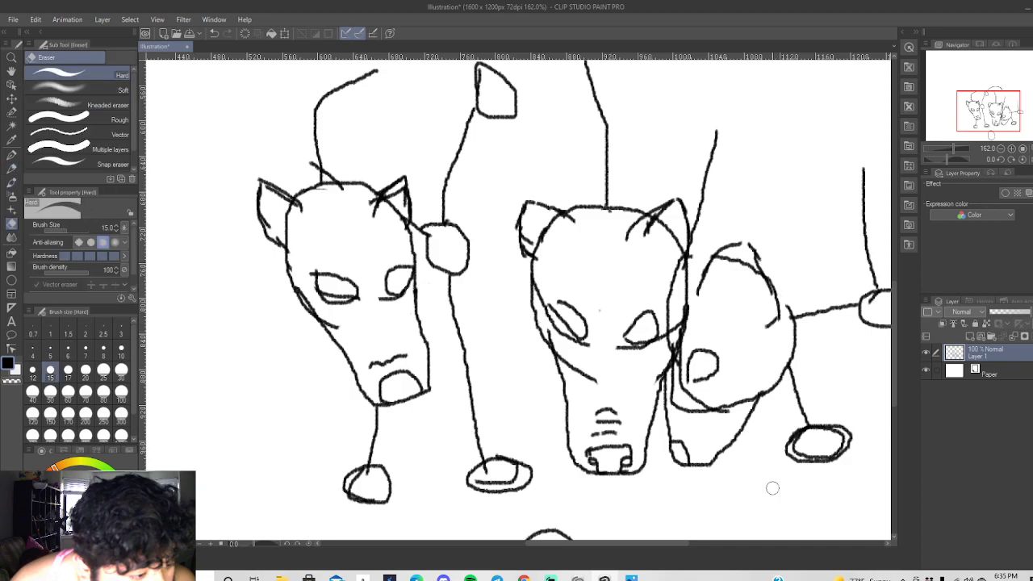
{"action": "scroll", "coordinate": [772, 489], "scroll_direction": "up", "scroll_amount": 2}
{"action": "mouse_move", "coordinate": [525, 345]}
{"action": "left_mouse_down"}
{"action": "mouse_move", "coordinate": [535, 351]}
{"action": "mouse_move", "coordinate": [510, 341]}
{"action": "left_mouse_up"}
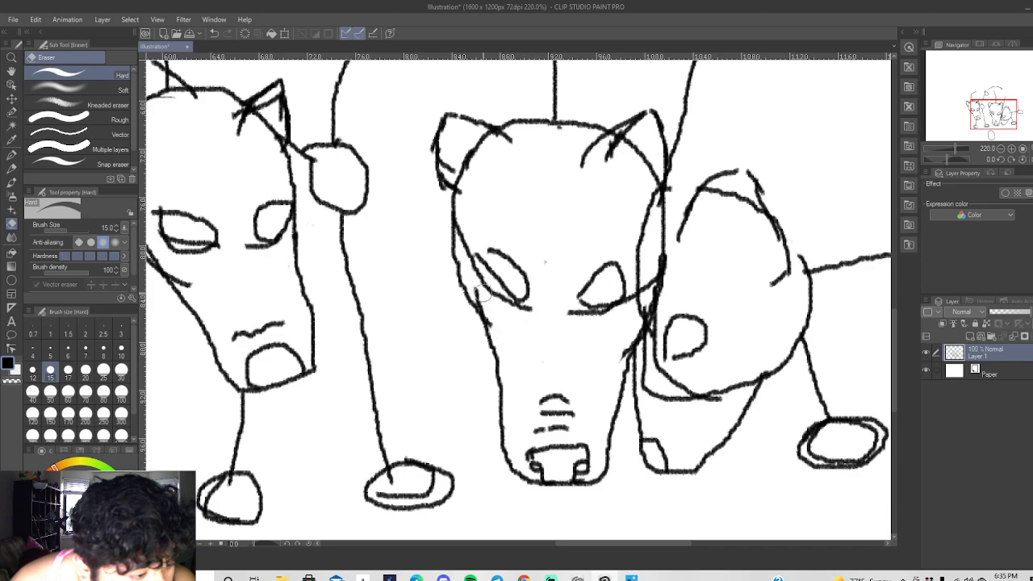
{"action": "mouse_move", "coordinate": [467, 241]}
{"action": "left_mouse_down"}
{"action": "mouse_move", "coordinate": [468, 233]}
{"action": "mouse_move", "coordinate": [471, 243]}
{"action": "left_mouse_up"}
{"action": "scroll", "coordinate": [597, 199], "scroll_direction": "down", "scroll_amount": 3}
{"action": "scroll", "coordinate": [674, 201], "scroll_direction": "down", "scroll_amount": 2}
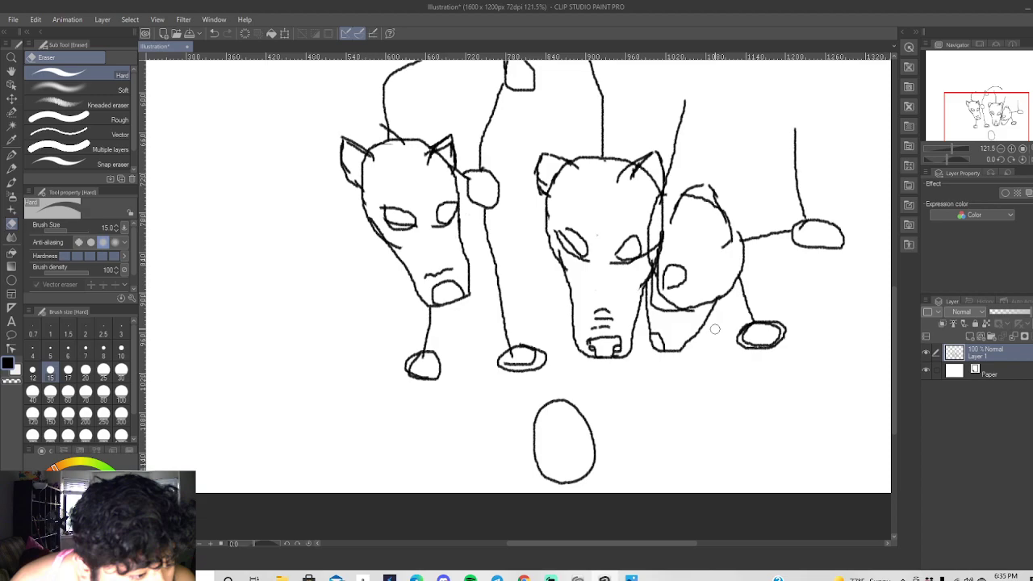
Erase the lower guide arcs that separate the rightmost head from its muzzle.
{"action": "scroll", "coordinate": [715, 323], "scroll_direction": "up", "scroll_amount": 5}
{"action": "mouse_move", "coordinate": [594, 298]}
{"action": "left_mouse_down"}
{"action": "mouse_move", "coordinate": [656, 281]}
{"action": "mouse_move", "coordinate": [562, 284]}
{"action": "mouse_move", "coordinate": [577, 289]}
{"action": "mouse_move", "coordinate": [550, 269]}
{"action": "mouse_move", "coordinate": [548, 234]}
{"action": "mouse_move", "coordinate": [600, 267]}
{"action": "mouse_move", "coordinate": [560, 203]}
{"action": "left_mouse_up"}
{"action": "mouse_move", "coordinate": [671, 258]}
{"action": "left_mouse_down"}
{"action": "mouse_move", "coordinate": [667, 270]}
{"action": "mouse_move", "coordinate": [670, 256]}
{"action": "mouse_move", "coordinate": [686, 265]}
{"action": "mouse_move", "coordinate": [692, 254]}
{"action": "mouse_move", "coordinate": [690, 267]}
{"action": "mouse_move", "coordinate": [694, 253]}
{"action": "mouse_move", "coordinate": [687, 272]}
{"action": "mouse_move", "coordinate": [697, 254]}
{"action": "mouse_move", "coordinate": [695, 268]}
{"action": "left_mouse_up"}
{"action": "scroll", "coordinate": [696, 268], "scroll_direction": "down", "scroll_amount": 4}
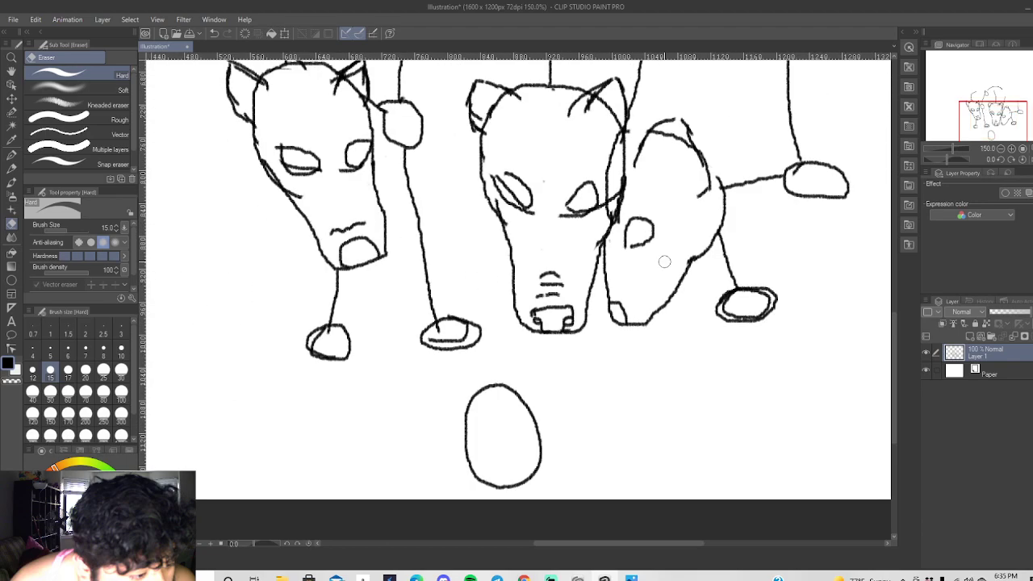
Draw the second contour of the leftmost hyena's left-hand front leg and add toe lines to both front paws with the Mechanical pencil.
{"action": "scroll", "coordinate": [704, 153], "scroll_direction": "down", "scroll_amount": 2}
{"action": "scroll", "coordinate": [704, 154], "scroll_direction": "down", "scroll_amount": 2}
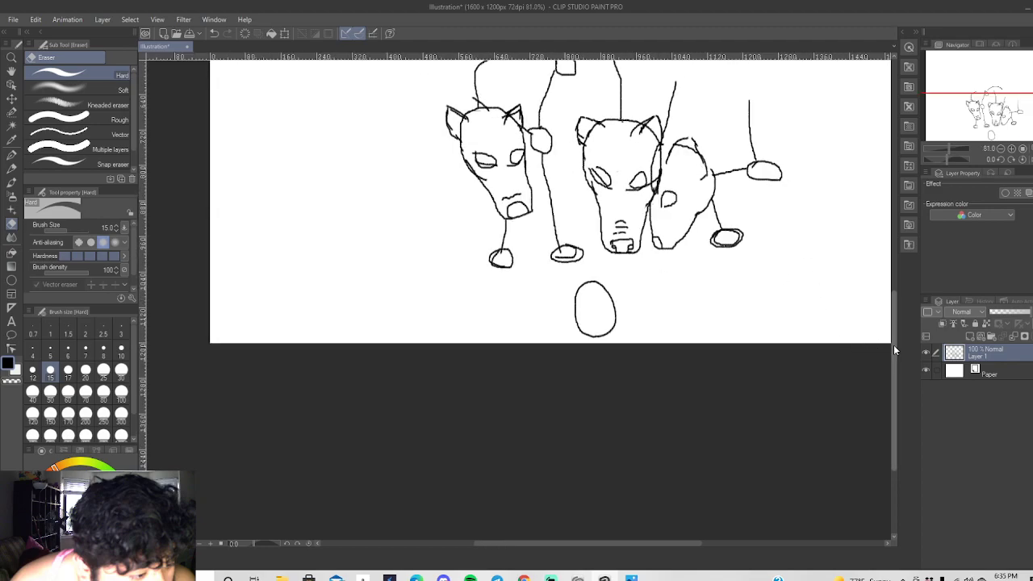
{"action": "left_click_drag", "start_coordinate": [895, 324], "coordinate": [894, 281]}
{"action": "scroll", "coordinate": [716, 167], "scroll_direction": "up", "scroll_amount": 3}
{"action": "scroll", "coordinate": [806, 259], "scroll_direction": "down", "scroll_amount": 1}
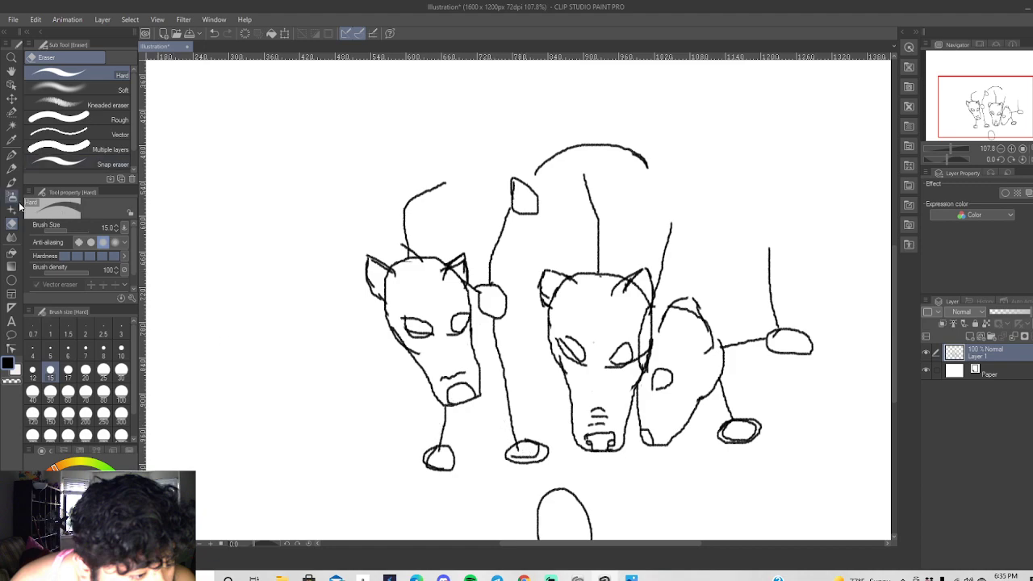
{"action": "left_click", "coordinate": [12, 167]}
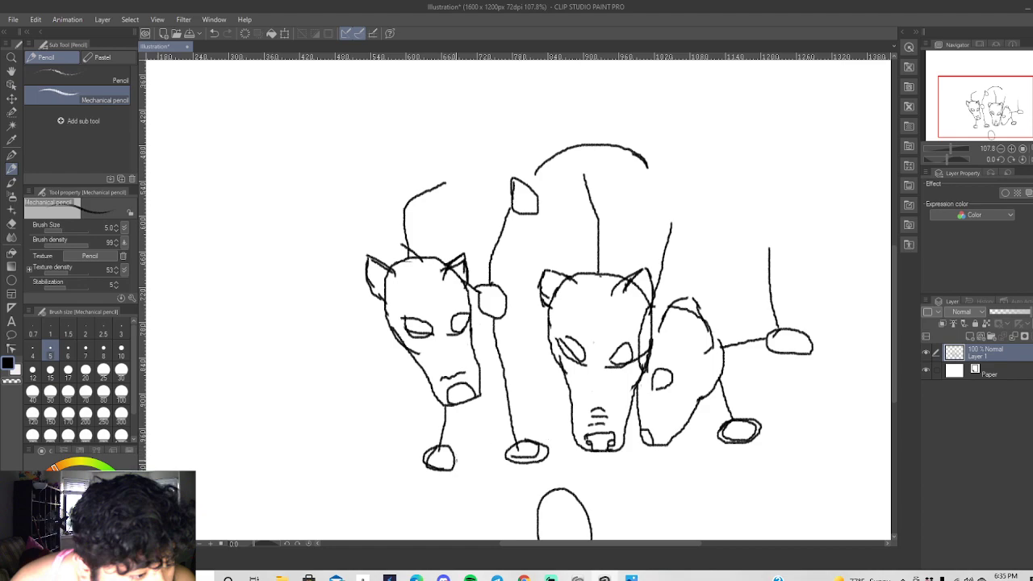
{"action": "left_click_drag", "start_coordinate": [457, 463], "coordinate": [466, 405]}
{"action": "left_click_drag", "start_coordinate": [514, 448], "coordinate": [527, 457]}
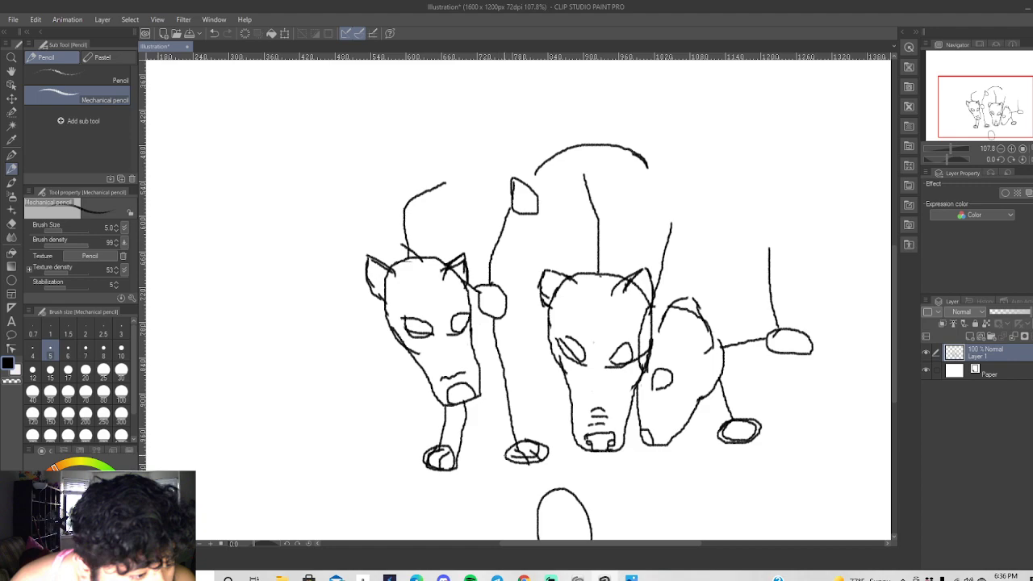
Draw the left contour of the leftmost hyena's right-hand front leg and erase the leg's original stick line.
{"action": "left_click_drag", "start_coordinate": [501, 452], "coordinate": [484, 347]}
{"action": "left_click_drag", "start_coordinate": [483, 347], "coordinate": [490, 404]}
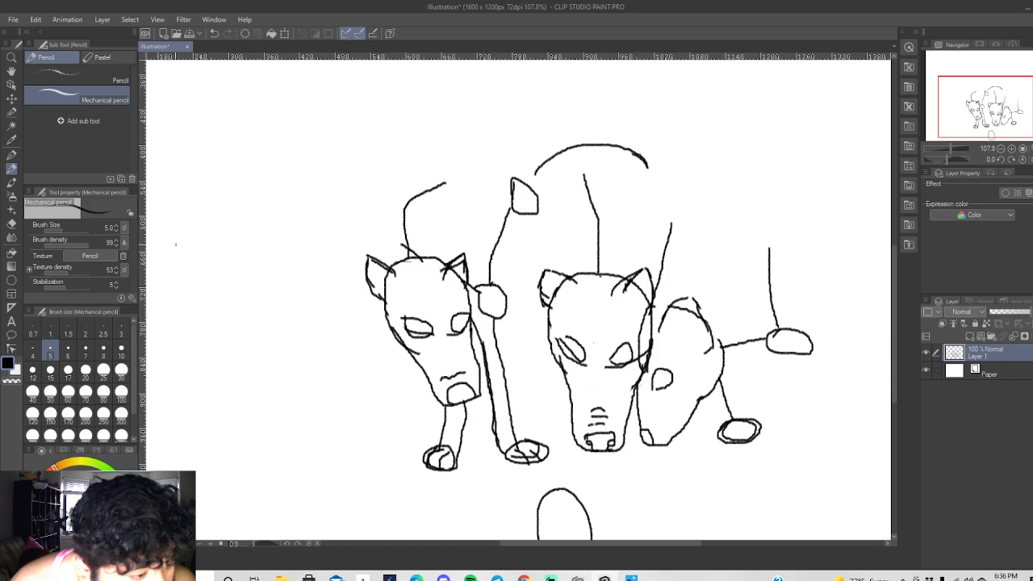
{"action": "left_click", "coordinate": [11, 224]}
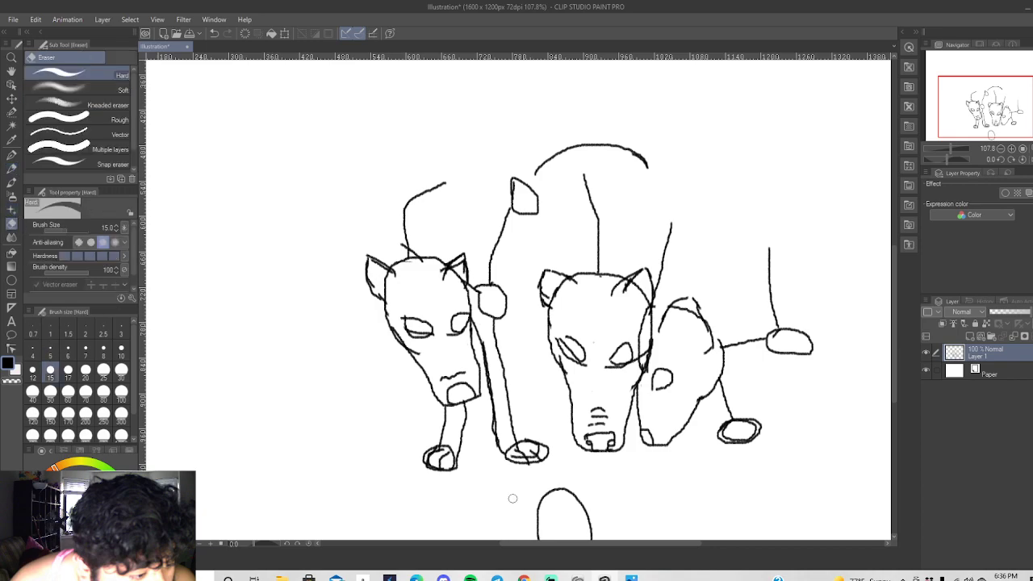
{"action": "mouse_move", "coordinate": [494, 330]}
{"action": "left_mouse_down"}
{"action": "mouse_move", "coordinate": [521, 436]}
{"action": "mouse_move", "coordinate": [510, 422]}
{"action": "left_mouse_up"}
Draw the right contour of the leftmost hyena's right-hand front leg from the shoulder joint to the paw.
{"action": "left_click", "coordinate": [12, 168]}
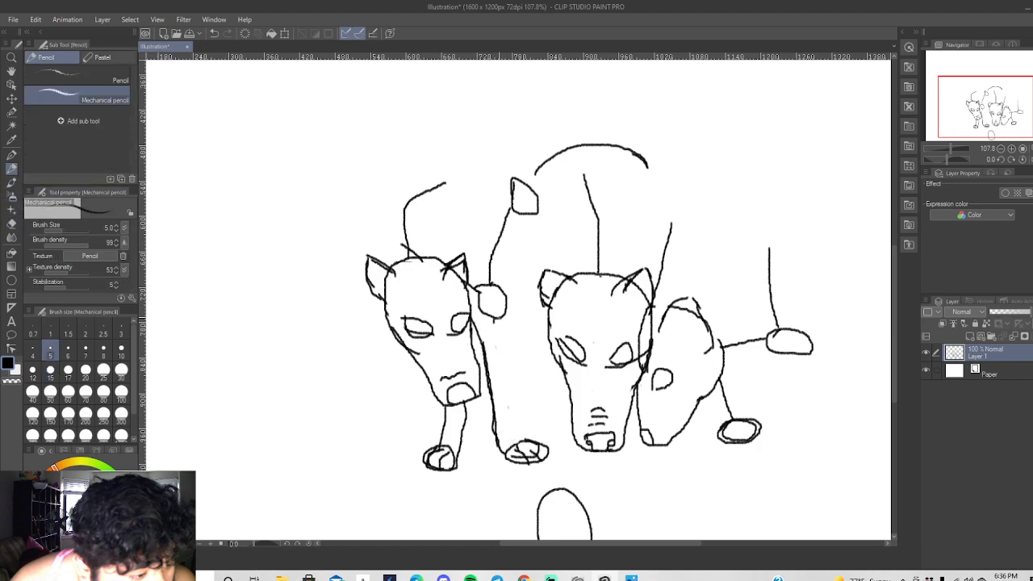
{"action": "left_click_drag", "start_coordinate": [499, 323], "coordinate": [509, 366]}
{"action": "left_click", "coordinate": [214, 33]}
{"action": "left_click_drag", "start_coordinate": [500, 325], "coordinate": [512, 411]}
{"action": "key", "text": "ctrl+z"}
{"action": "left_click_drag", "start_coordinate": [510, 413], "coordinate": [510, 428]}
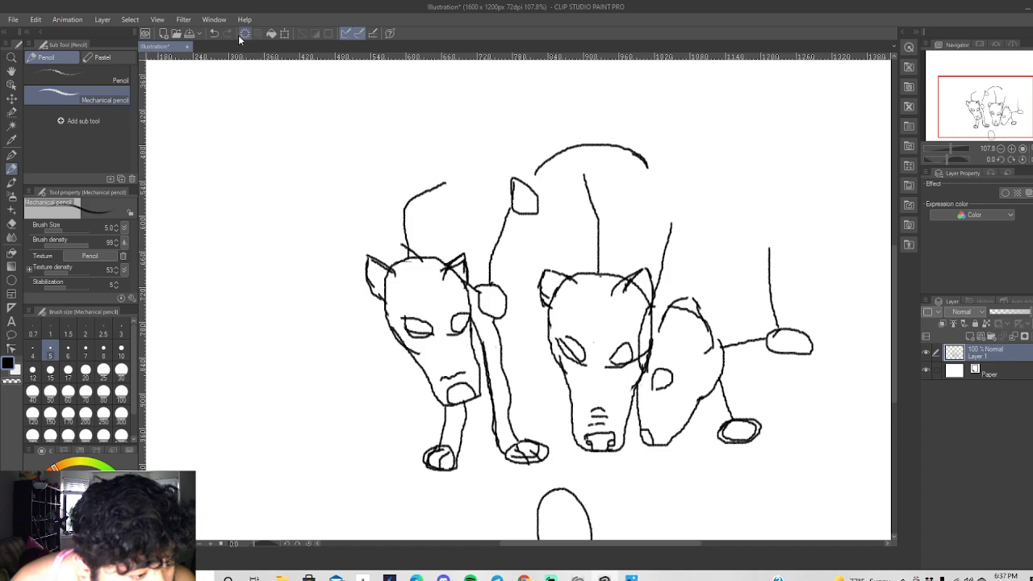
{"action": "left_click", "coordinate": [214, 34]}
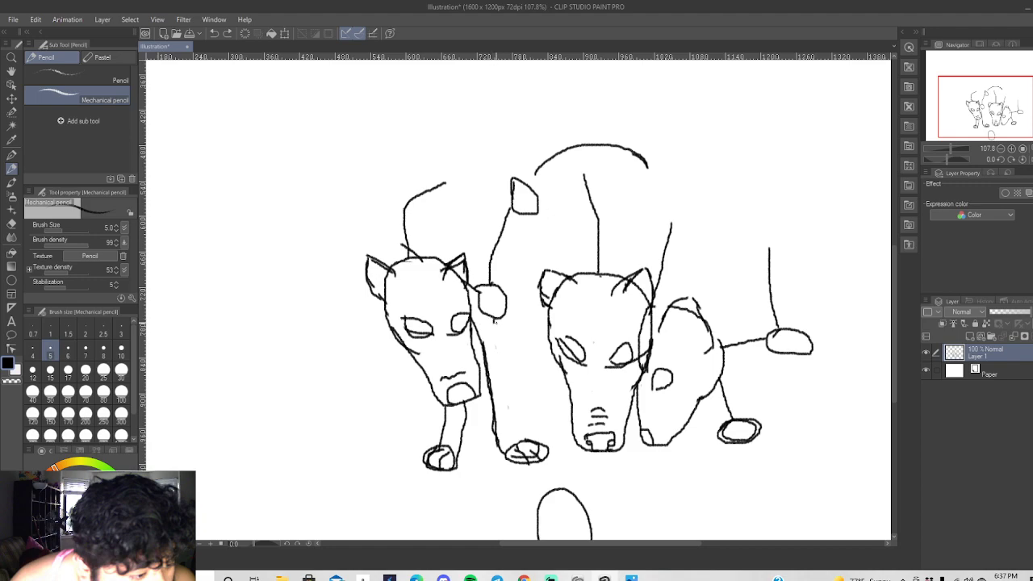
{"action": "left_click_drag", "start_coordinate": [495, 326], "coordinate": [505, 362]}
Erase the paw outline where it crosses the bottom of the right-hand front leg with the eraser at size 12.
{"action": "left_click", "coordinate": [12, 224]}
{"action": "scroll", "coordinate": [517, 453], "scroll_direction": "up", "scroll_amount": 5}
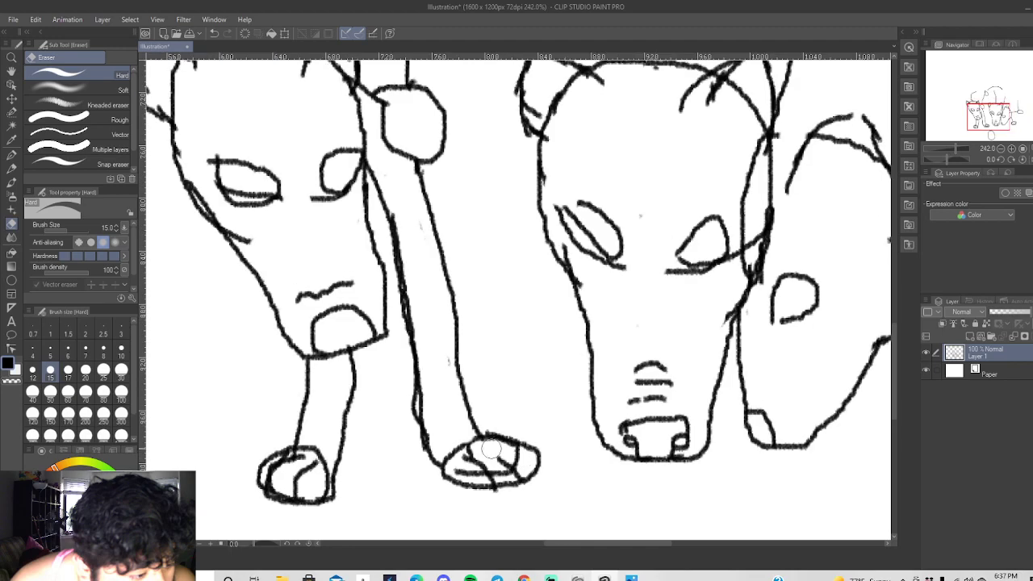
{"action": "left_click", "coordinate": [33, 371]}
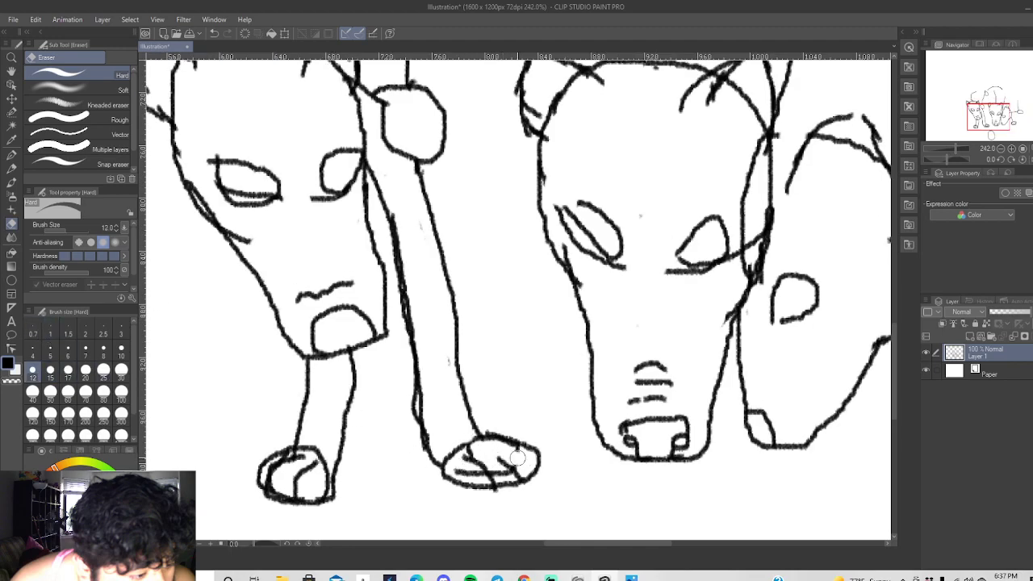
{"action": "mouse_move", "coordinate": [474, 452]}
{"action": "left_mouse_down"}
{"action": "mouse_move", "coordinate": [452, 451]}
{"action": "mouse_move", "coordinate": [478, 429]}
{"action": "left_mouse_up"}
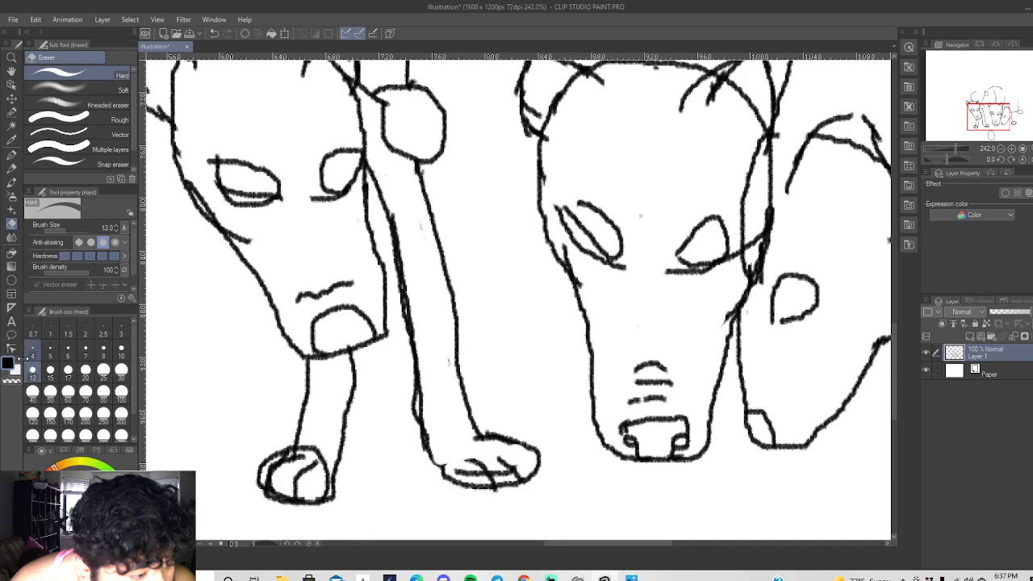
Erase the inner guide line and the rough toe lines inside the leftmost hyena's right-hand front paw.
{"action": "left_click", "coordinate": [12, 168]}
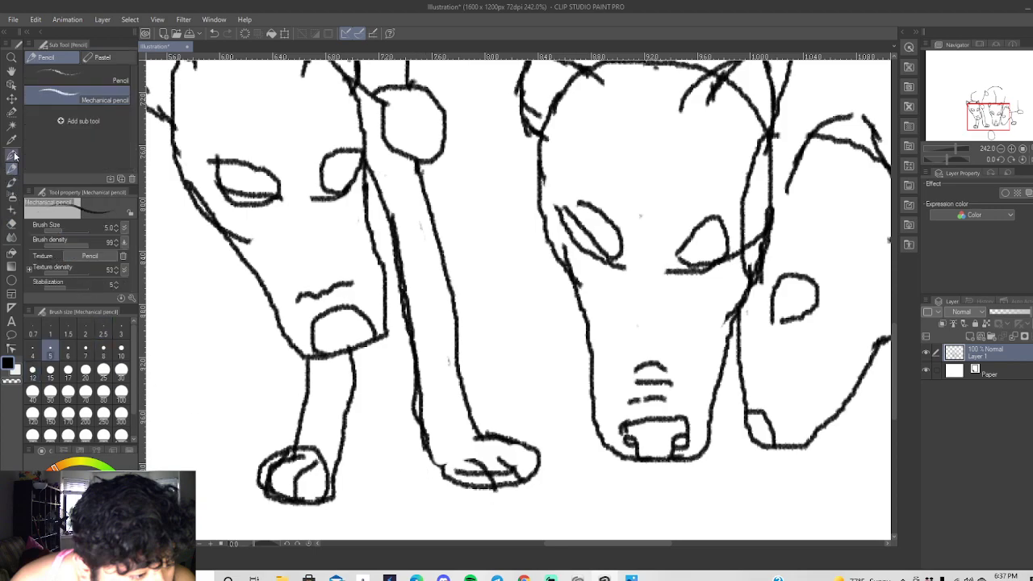
{"action": "left_click", "coordinate": [11, 223]}
{"action": "left_click_drag", "start_coordinate": [474, 471], "coordinate": [457, 473]}
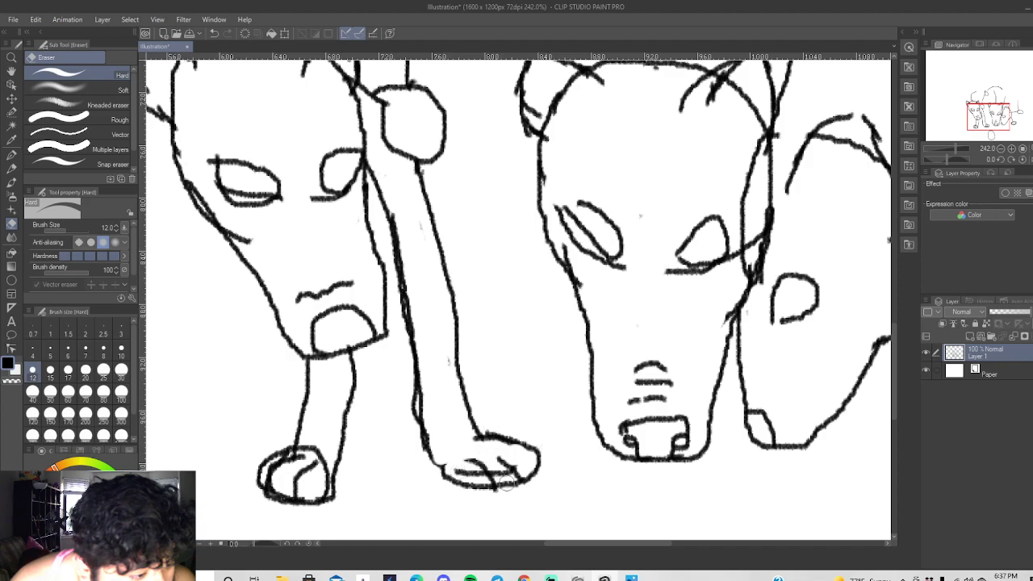
{"action": "mouse_move", "coordinate": [466, 473]}
{"action": "left_mouse_down"}
{"action": "mouse_move", "coordinate": [457, 471]}
{"action": "mouse_move", "coordinate": [515, 469]}
{"action": "left_mouse_up"}
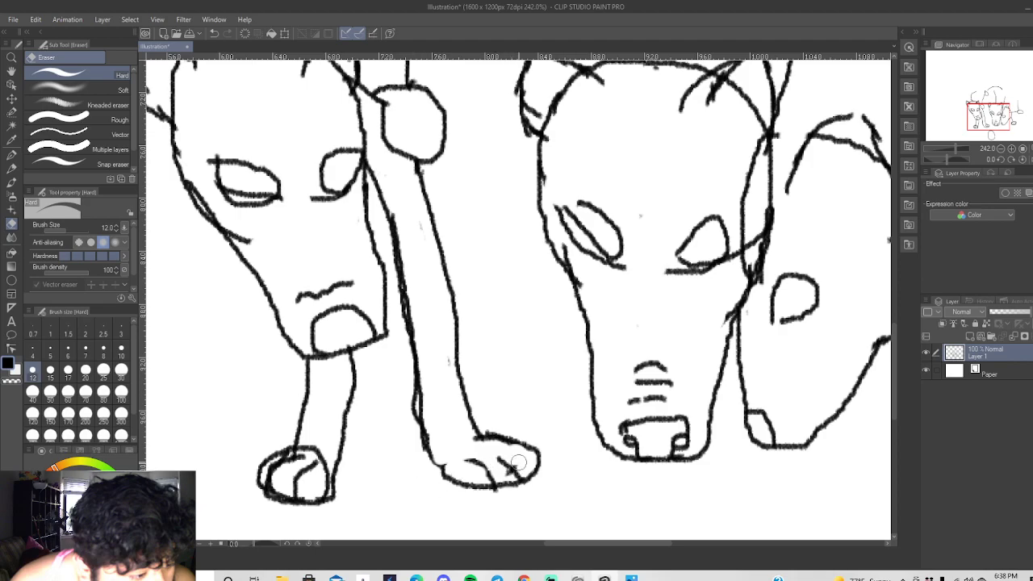
{"action": "mouse_move", "coordinate": [517, 466]}
{"action": "left_mouse_down"}
{"action": "mouse_move", "coordinate": [476, 469]}
{"action": "mouse_move", "coordinate": [513, 461]}
{"action": "mouse_move", "coordinate": [470, 463]}
{"action": "mouse_move", "coordinate": [520, 469]}
{"action": "mouse_move", "coordinate": [495, 477]}
{"action": "left_mouse_up"}
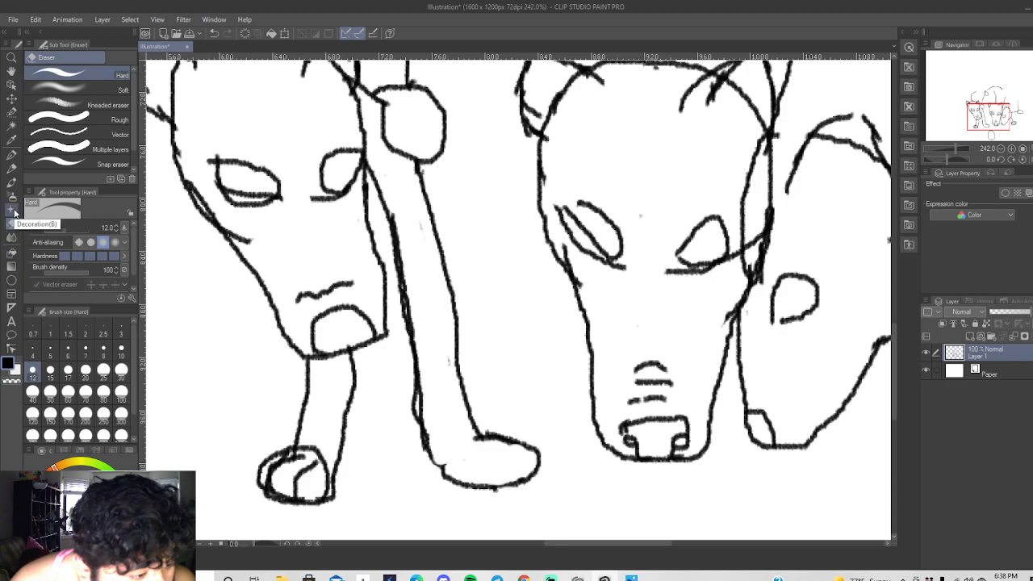
Redraw two curved toe lines on the leftmost hyena's right-hand front paw with the Mechanical pencil.
{"action": "left_click", "coordinate": [11, 168]}
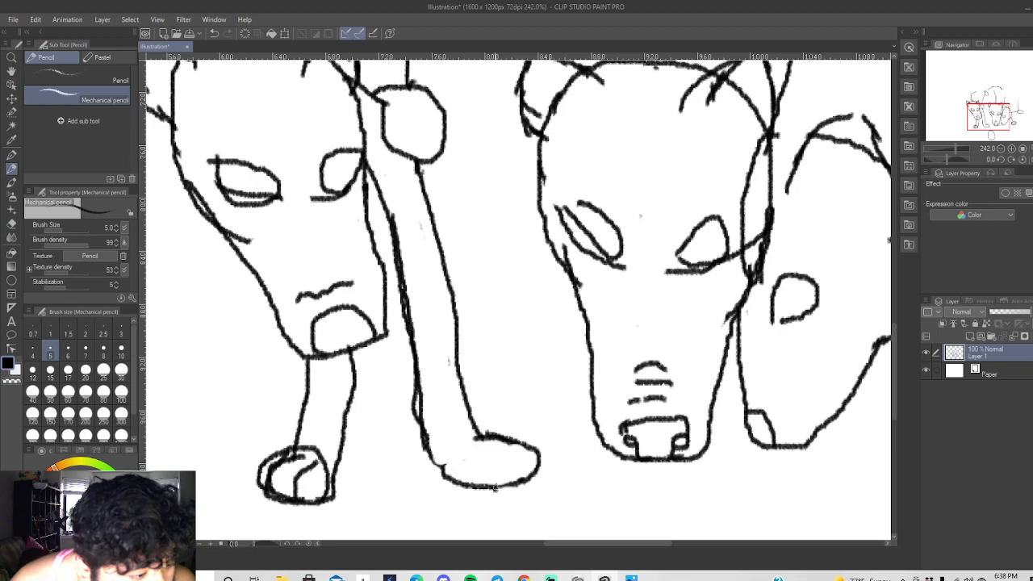
{"action": "left_click_drag", "start_coordinate": [489, 486], "coordinate": [456, 451]}
{"action": "mouse_move", "coordinate": [515, 486]}
{"action": "left_mouse_down"}
{"action": "mouse_move", "coordinate": [501, 457]}
{"action": "mouse_move", "coordinate": [474, 443]}
{"action": "left_mouse_up"}
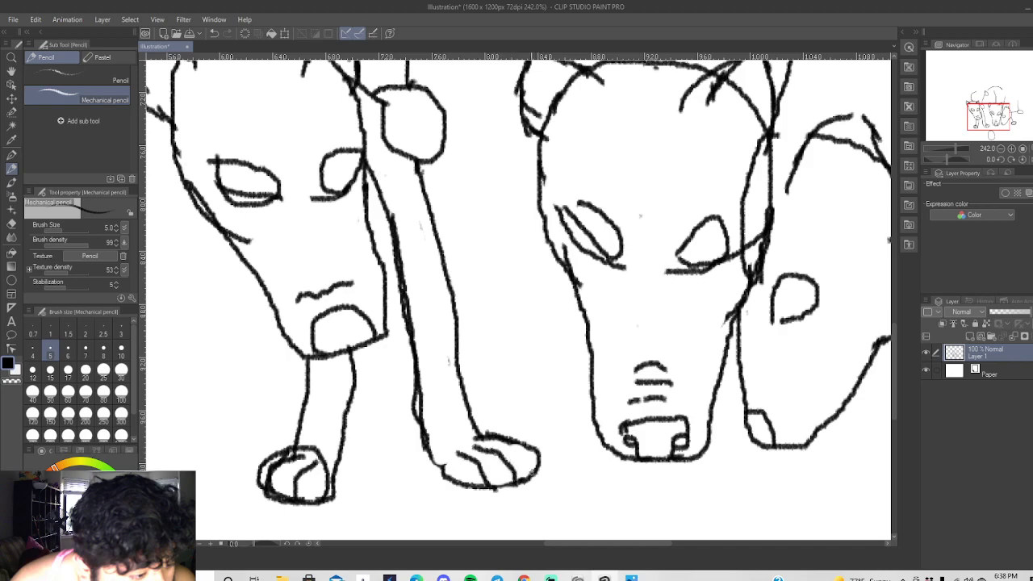
Erase the upper and outer outline of the leftmost hyena's right-hand front paw and redraw it shorter with the Mechanical pencil.
{"action": "left_click", "coordinate": [11, 222]}
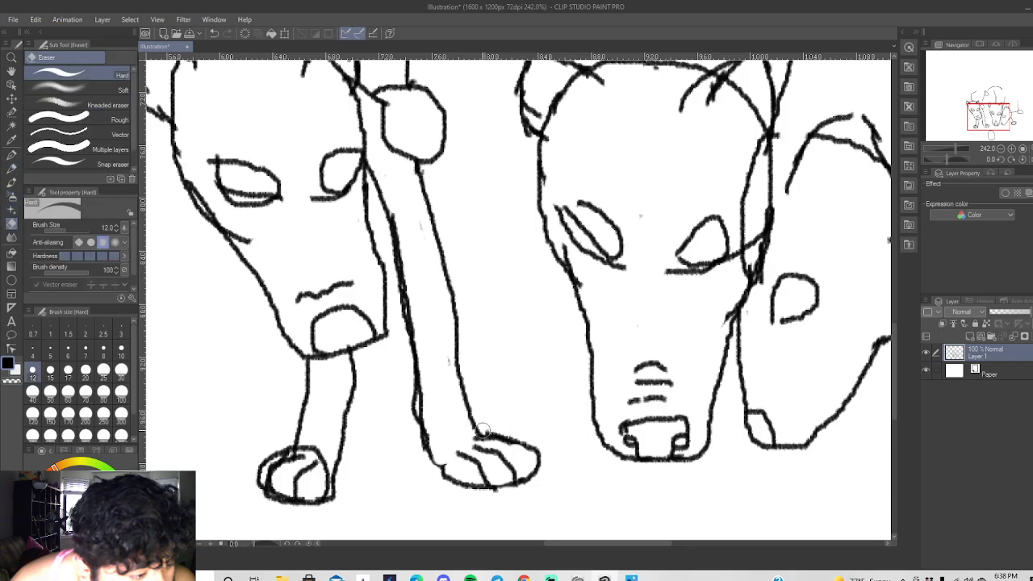
{"action": "mouse_move", "coordinate": [499, 436]}
{"action": "left_mouse_down"}
{"action": "mouse_move", "coordinate": [483, 436]}
{"action": "mouse_move", "coordinate": [512, 438]}
{"action": "mouse_move", "coordinate": [535, 470]}
{"action": "left_mouse_up"}
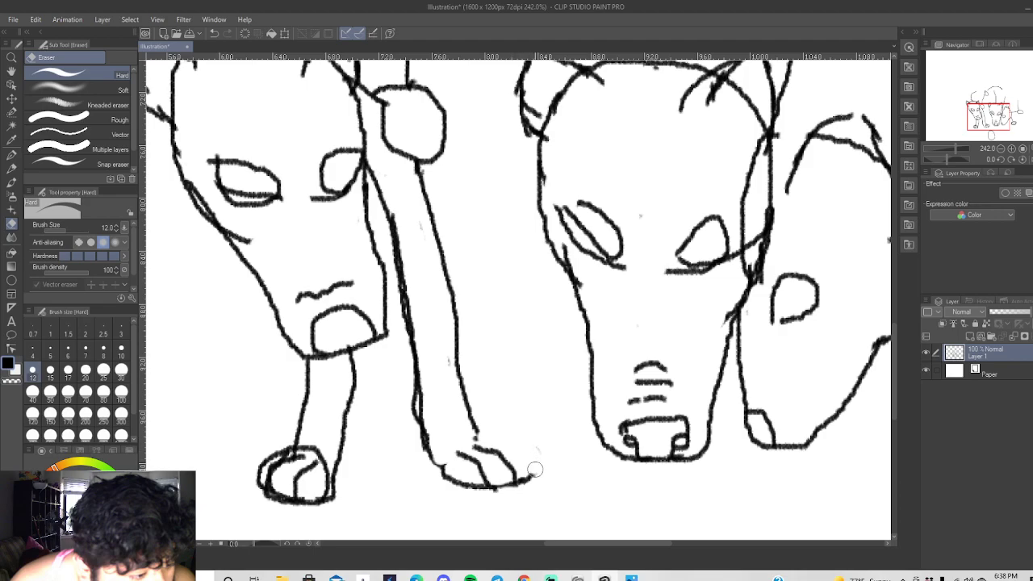
{"action": "left_click_drag", "start_coordinate": [476, 440], "coordinate": [476, 438]}
{"action": "key", "text": "p"}
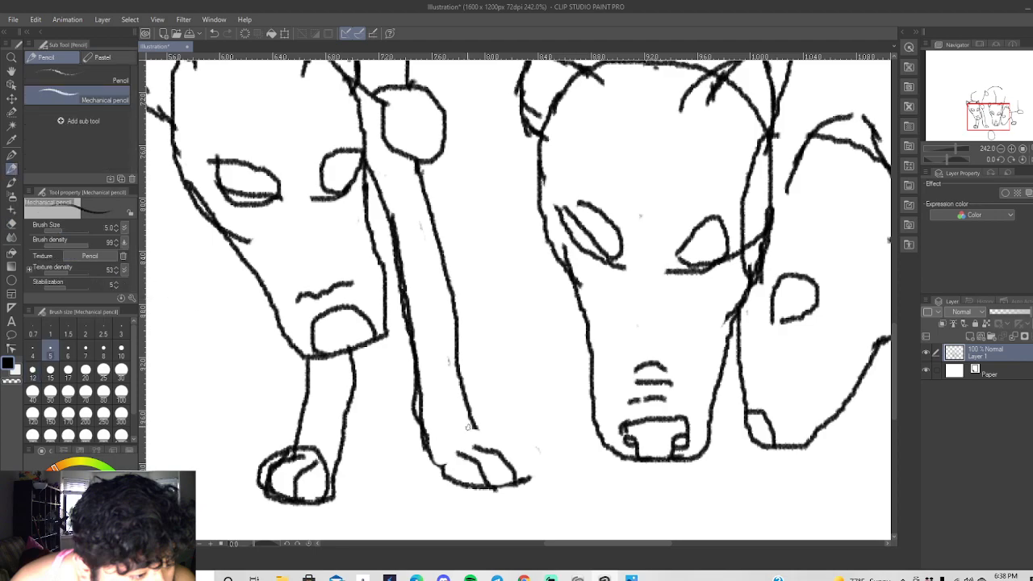
{"action": "mouse_move", "coordinate": [474, 426]}
{"action": "left_mouse_down"}
{"action": "mouse_move", "coordinate": [518, 452]}
{"action": "mouse_move", "coordinate": [531, 479]}
{"action": "left_mouse_up"}
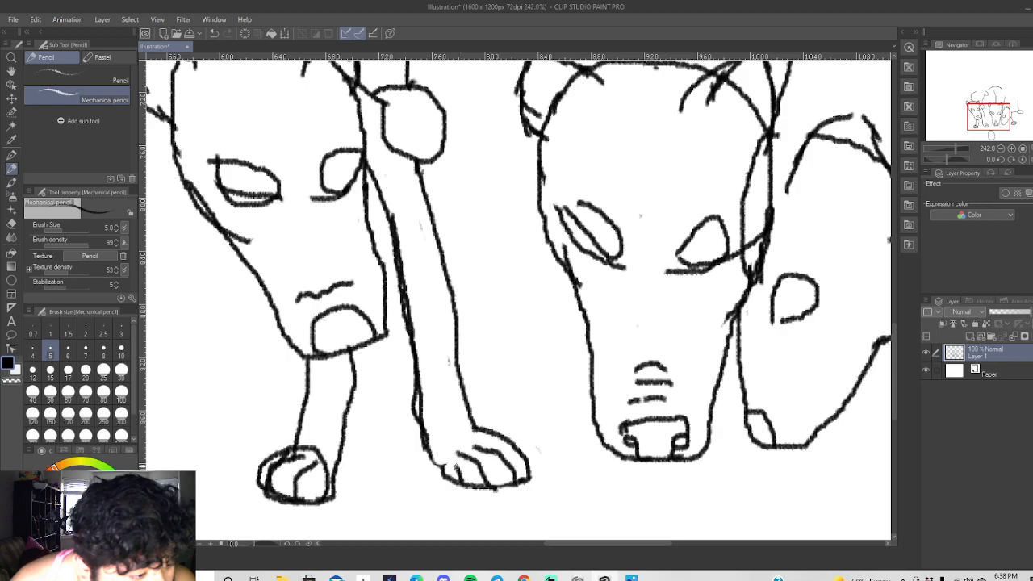
{"action": "left_click_drag", "start_coordinate": [437, 460], "coordinate": [448, 472]}
Erase the toe lines and inner edge of the leftmost hyena's right-hand front paw and redraw the edge with three curved toe lines.
{"action": "left_click", "coordinate": [12, 226]}
{"action": "mouse_move", "coordinate": [434, 467]}
{"action": "left_mouse_down"}
{"action": "mouse_move", "coordinate": [486, 455]}
{"action": "mouse_move", "coordinate": [470, 444]}
{"action": "mouse_move", "coordinate": [459, 462]}
{"action": "mouse_move", "coordinate": [510, 461]}
{"action": "mouse_move", "coordinate": [482, 459]}
{"action": "mouse_move", "coordinate": [504, 452]}
{"action": "mouse_move", "coordinate": [498, 465]}
{"action": "mouse_move", "coordinate": [464, 472]}
{"action": "mouse_move", "coordinate": [515, 470]}
{"action": "mouse_move", "coordinate": [439, 472]}
{"action": "mouse_move", "coordinate": [489, 479]}
{"action": "left_mouse_up"}
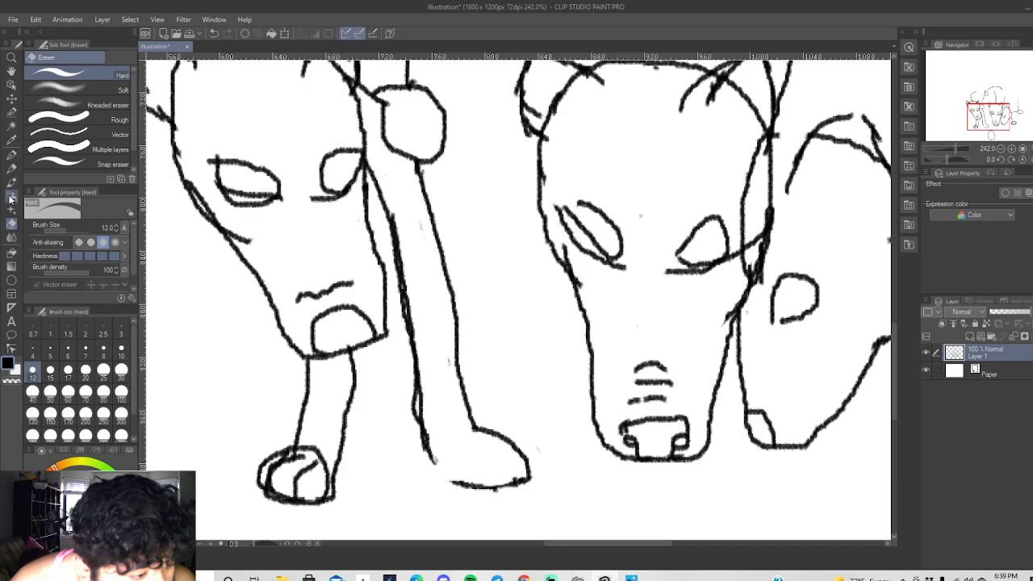
{"action": "left_click", "coordinate": [11, 167]}
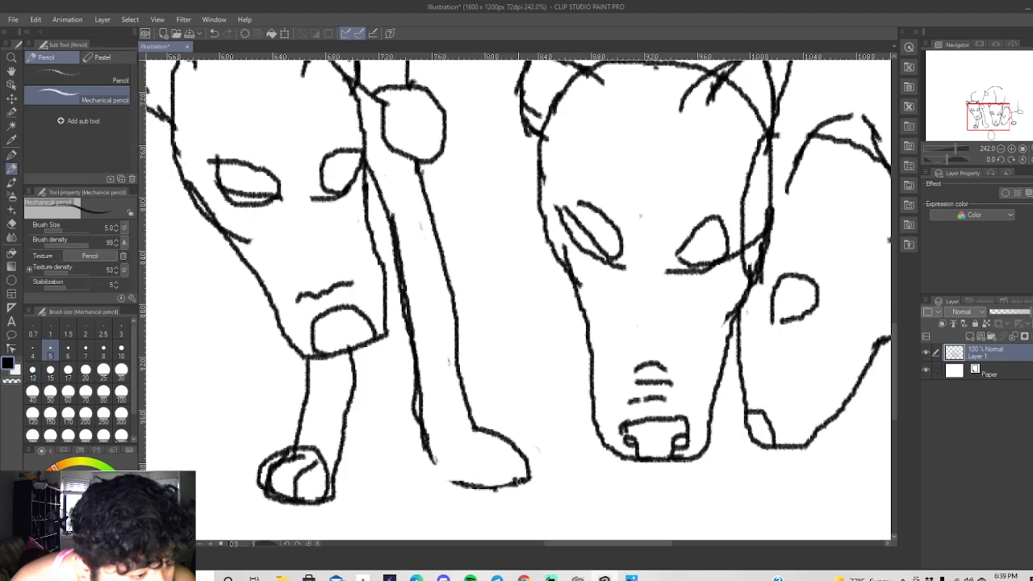
{"action": "mouse_move", "coordinate": [524, 481]}
{"action": "left_mouse_down"}
{"action": "mouse_move", "coordinate": [514, 461]}
{"action": "mouse_move", "coordinate": [487, 447]}
{"action": "left_mouse_up"}
{"action": "left_click_drag", "start_coordinate": [506, 488], "coordinate": [475, 456]}
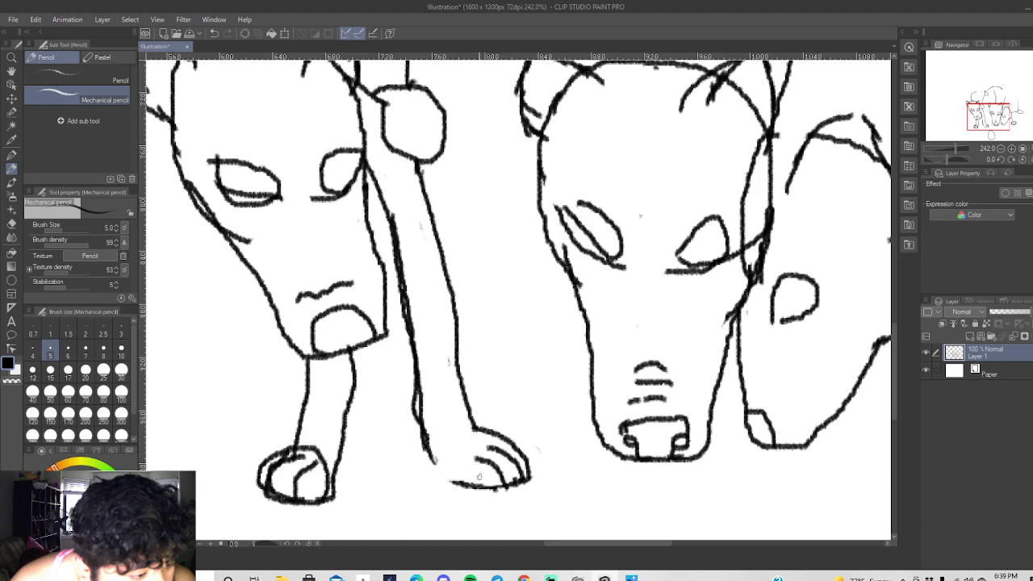
{"action": "mouse_move", "coordinate": [478, 488]}
{"action": "left_mouse_down"}
{"action": "mouse_move", "coordinate": [456, 463]}
{"action": "mouse_move", "coordinate": [436, 464]}
{"action": "left_mouse_up"}
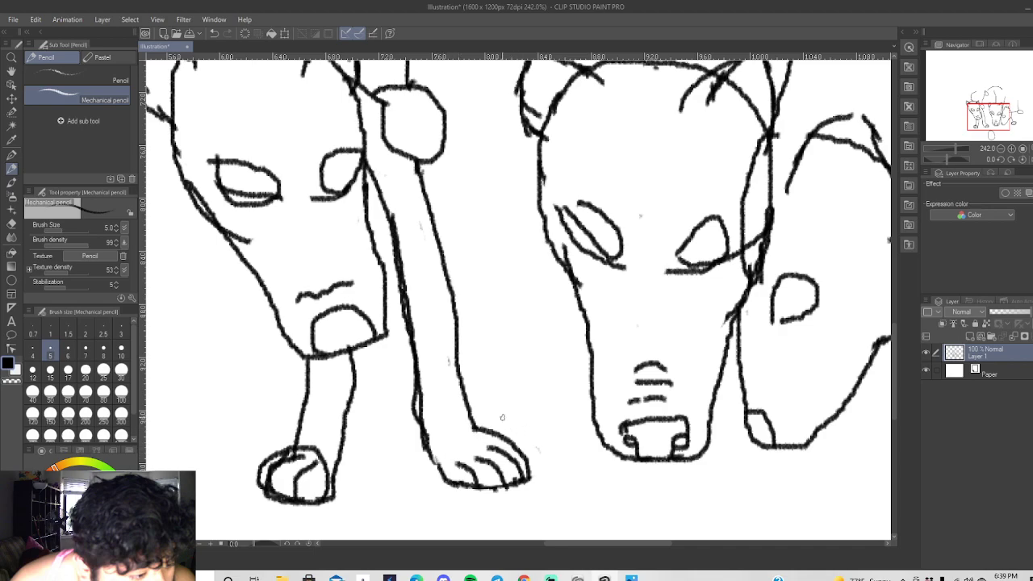
{"action": "left_click_drag", "start_coordinate": [437, 464], "coordinate": [422, 408]}
Clean up the leftmost hyena's left-hand front paw by erasing the outline crossing the leg and reworking its toe lines.
{"action": "scroll", "coordinate": [450, 323], "scroll_direction": "down", "scroll_amount": 3}
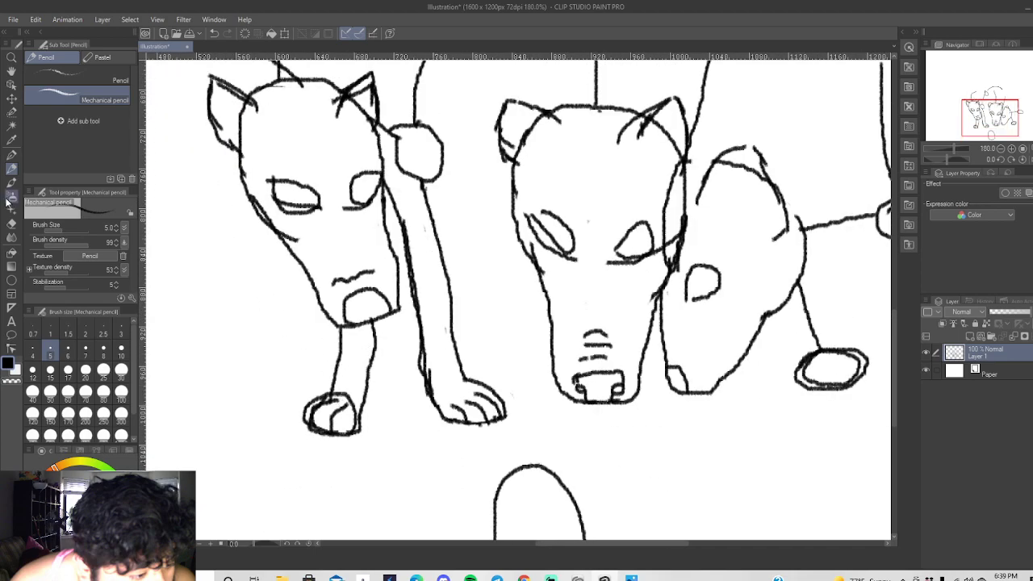
{"action": "left_click", "coordinate": [11, 222]}
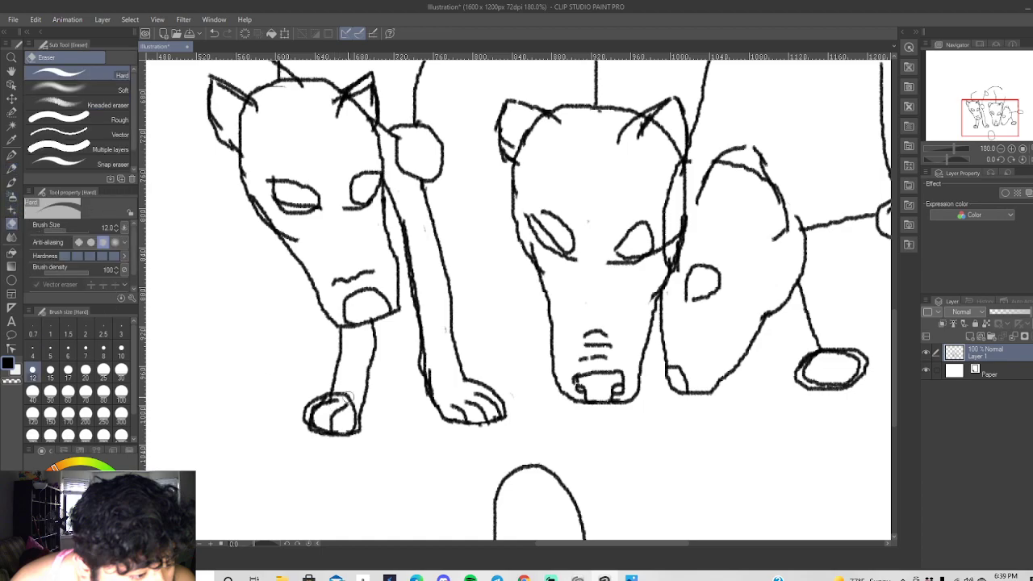
{"action": "mouse_move", "coordinate": [350, 396]}
{"action": "left_mouse_down"}
{"action": "mouse_move", "coordinate": [354, 422]}
{"action": "mouse_move", "coordinate": [345, 395]}
{"action": "left_mouse_up"}
Examine the unfinished back and body lines of the three hyenas.
{"action": "mouse_move", "coordinate": [896, 323]}
{"action": "left_mouse_down"}
{"action": "mouse_move", "coordinate": [895, 282]}
{"action": "mouse_move", "coordinate": [895, 300]}
{"action": "left_mouse_up"}
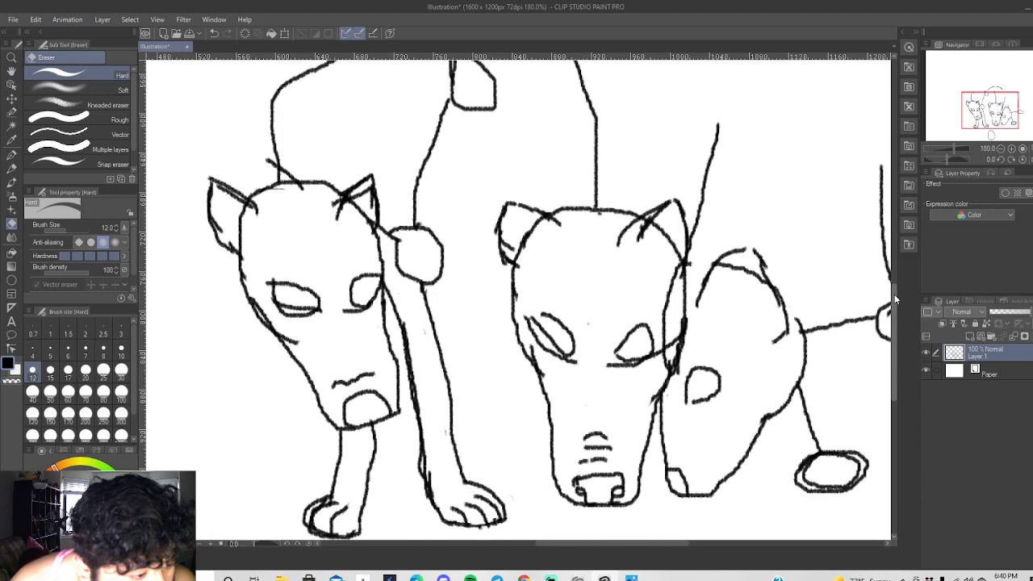
{"action": "left_click_drag", "start_coordinate": [894, 294], "coordinate": [891, 276]}
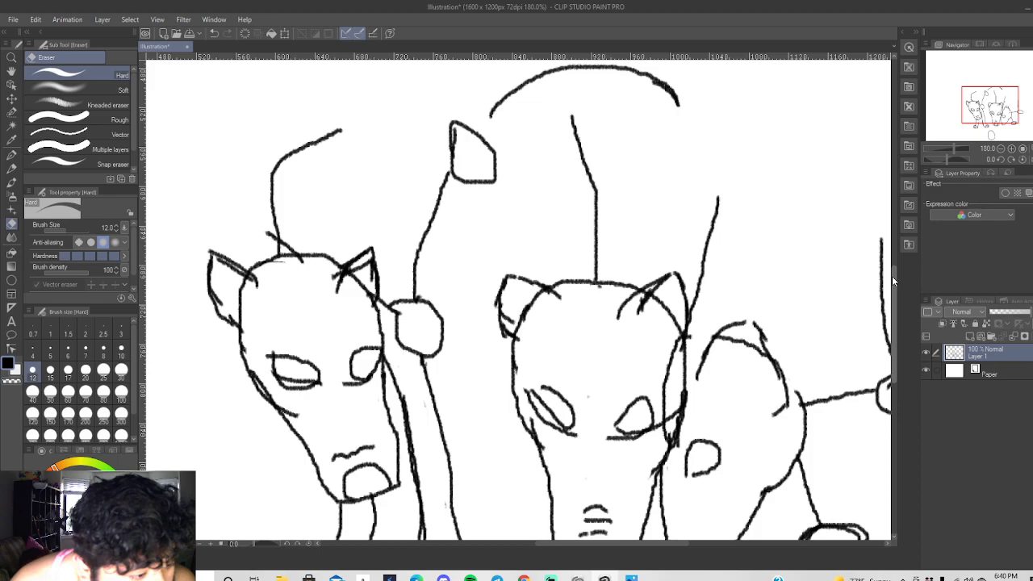
{"action": "left_click_drag", "start_coordinate": [892, 276], "coordinate": [892, 276]}
{"action": "scroll", "coordinate": [322, 283], "scroll_direction": "down", "scroll_amount": 2}
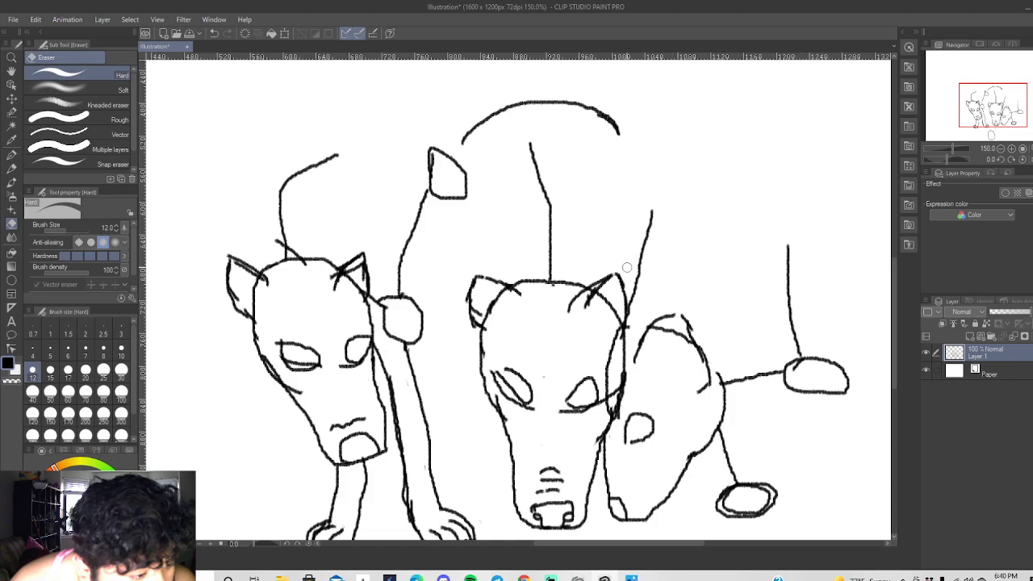
{"action": "scroll", "coordinate": [629, 268], "scroll_direction": "down", "scroll_amount": 1}
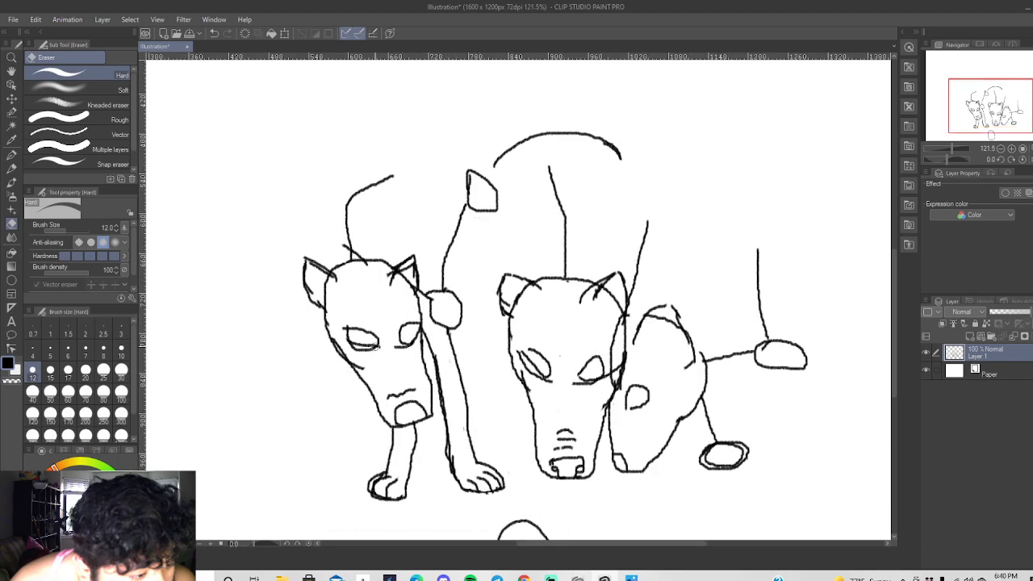
{"action": "scroll", "coordinate": [410, 312], "scroll_direction": "down", "scroll_amount": 1}
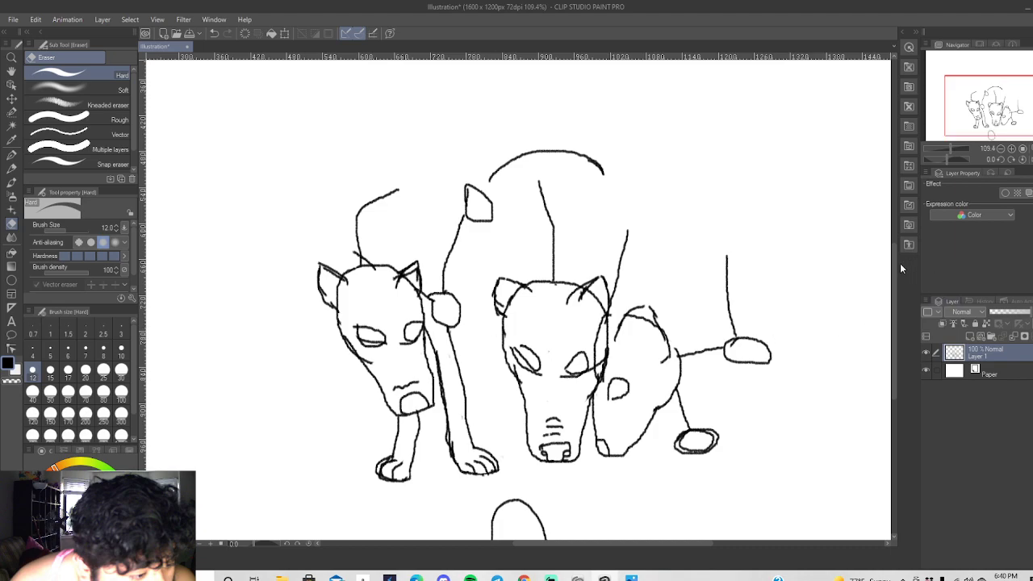
{"action": "mouse_move", "coordinate": [895, 264]}
{"action": "left_mouse_down"}
{"action": "mouse_move", "coordinate": [892, 288]}
{"action": "mouse_move", "coordinate": [892, 260]}
{"action": "left_mouse_up"}
{"action": "scroll", "coordinate": [363, 202], "scroll_direction": "up", "scroll_amount": 1}
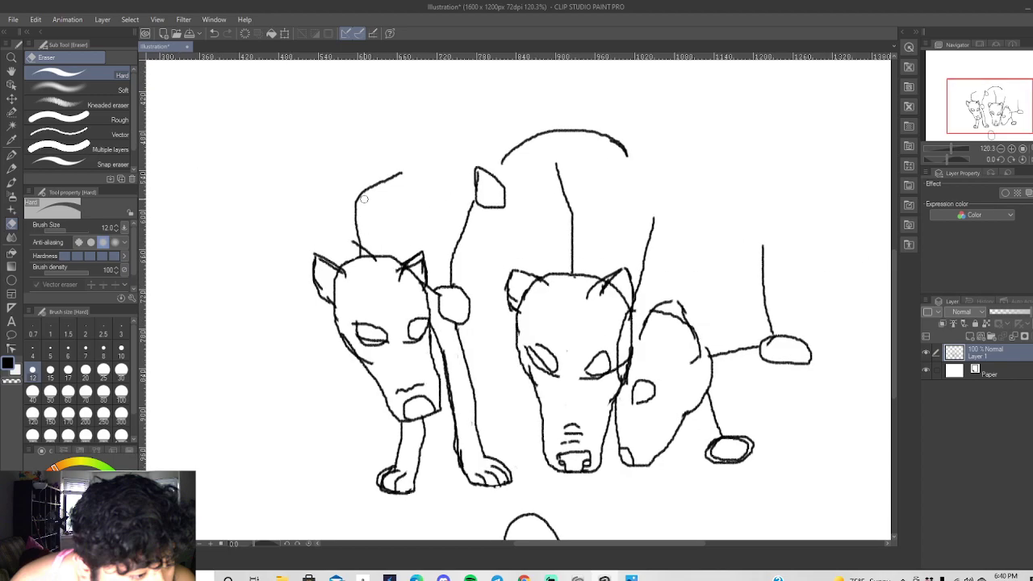
{"action": "scroll", "coordinate": [439, 202], "scroll_direction": "up", "scroll_amount": 2}
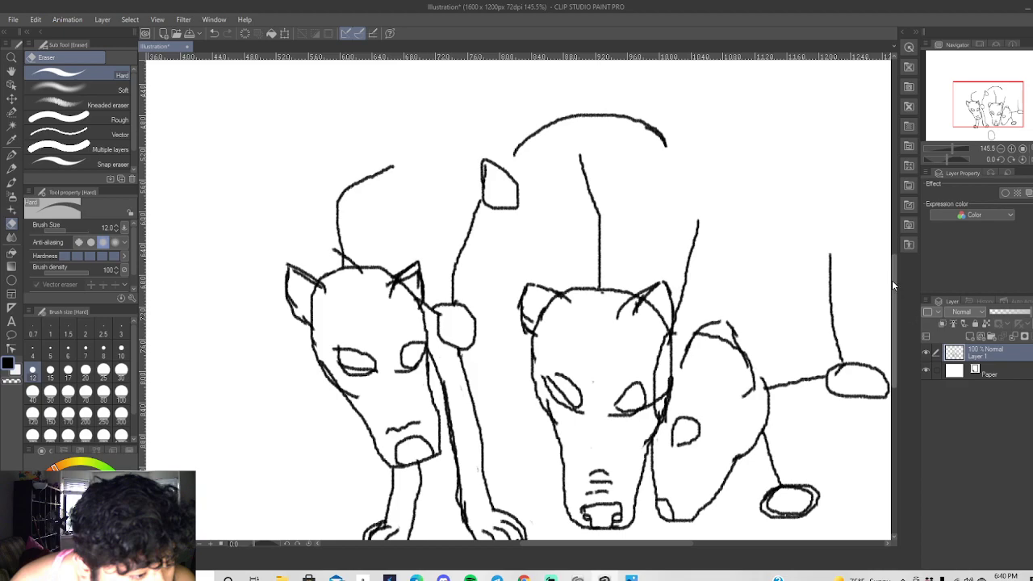
{"action": "left_click_drag", "start_coordinate": [892, 279], "coordinate": [898, 260]}
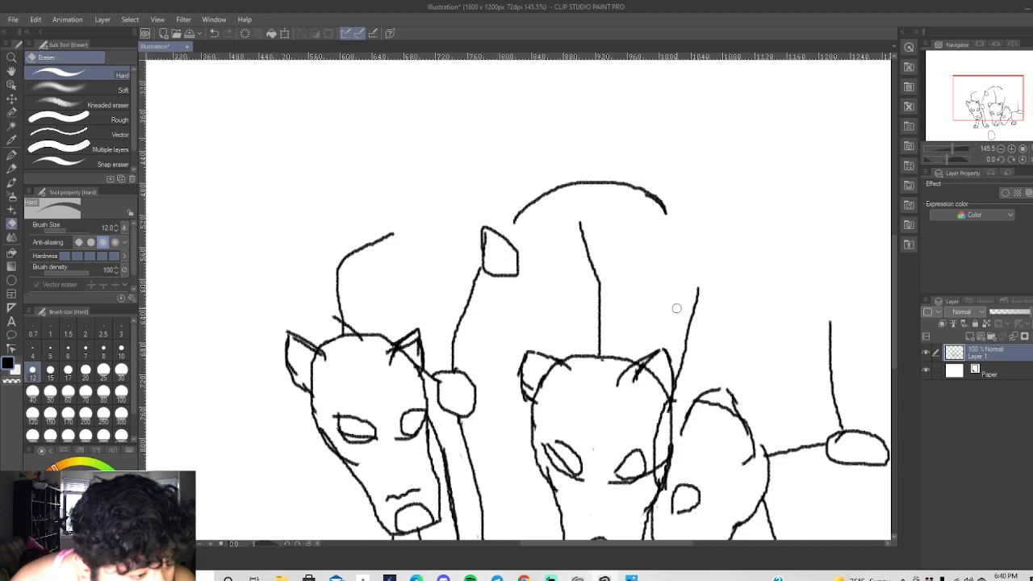
{"action": "scroll", "coordinate": [677, 309], "scroll_direction": "down", "scroll_amount": 1}
{"action": "scroll", "coordinate": [892, 283], "scroll_direction": "down", "scroll_amount": 1}
{"action": "scroll", "coordinate": [892, 282], "scroll_direction": "down", "scroll_amount": 1}
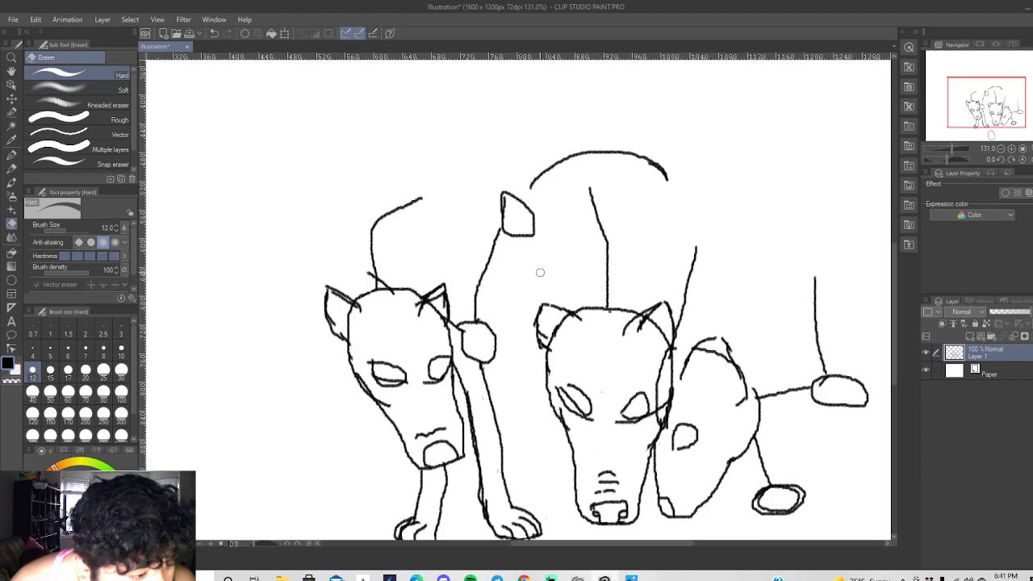
Draw the middle hyena's left body contour from the back arch toward its ear, and outline the narrow limb below the adjacent joint.
{"action": "left_click", "coordinate": [11, 169]}
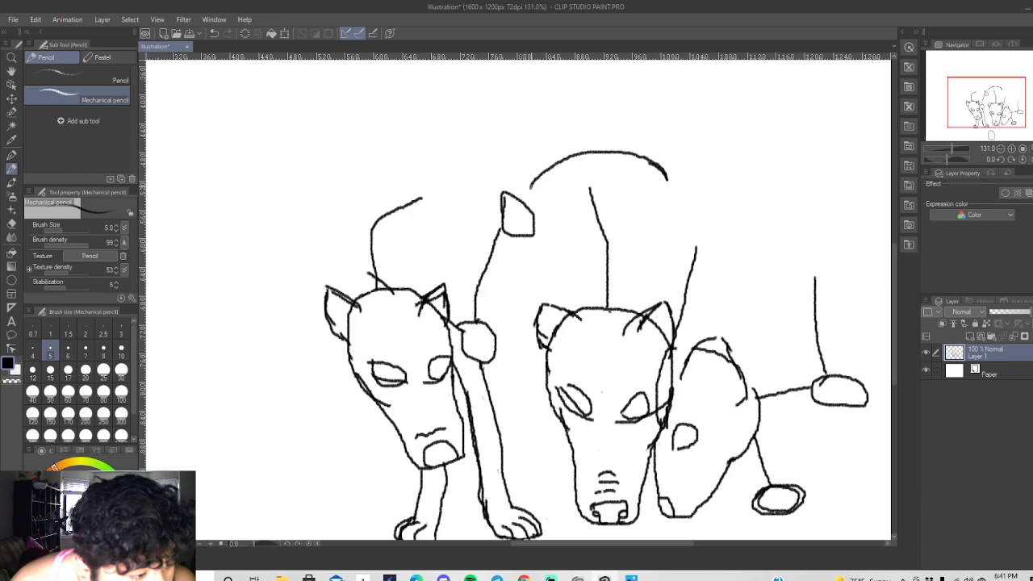
{"action": "left_click_drag", "start_coordinate": [529, 186], "coordinate": [533, 217]}
{"action": "left_click_drag", "start_coordinate": [508, 238], "coordinate": [526, 278]}
{"action": "left_click_drag", "start_coordinate": [539, 211], "coordinate": [544, 283]}
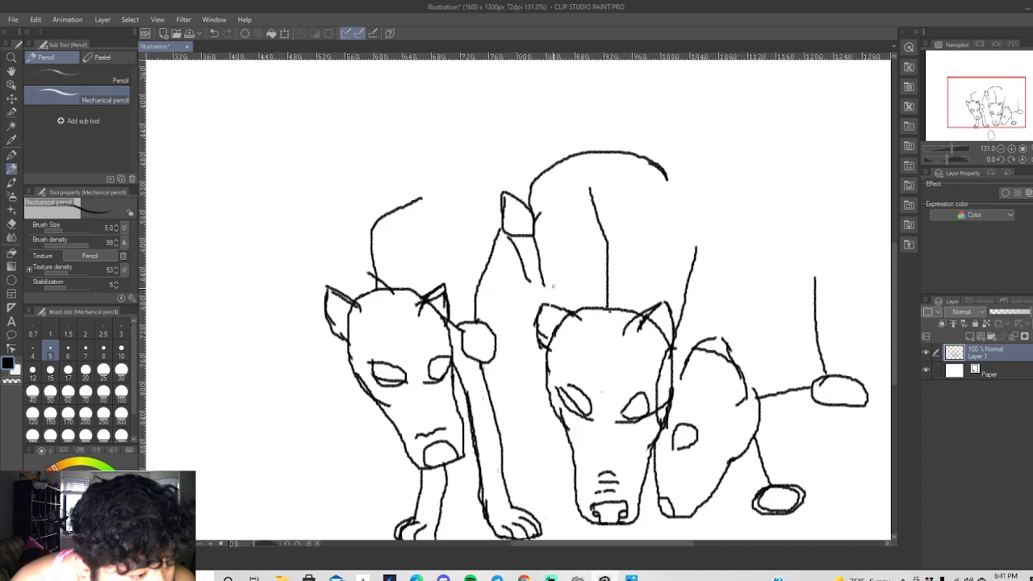
{"action": "left_click_drag", "start_coordinate": [544, 283], "coordinate": [557, 309]}
{"action": "left_click_drag", "start_coordinate": [523, 278], "coordinate": [550, 298]}
Outline the leftmost hyena's back from the joint beside the middle hyena over to its left ear, and add a pointed, leaf-shaped tail.
{"action": "mouse_move", "coordinate": [494, 129]}
{"action": "left_mouse_down"}
{"action": "mouse_move", "coordinate": [510, 146]}
{"action": "mouse_move", "coordinate": [523, 206]}
{"action": "left_mouse_up"}
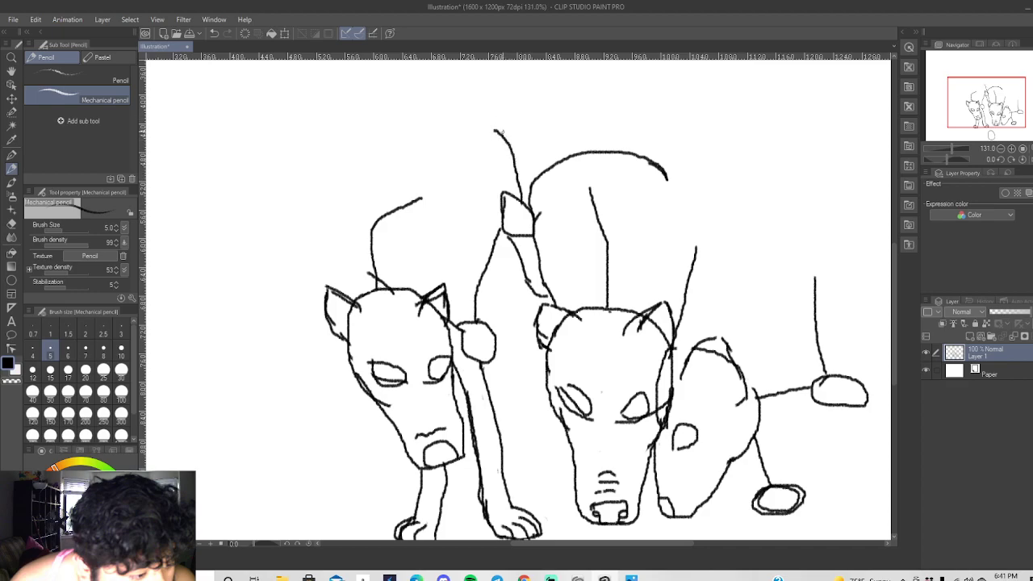
{"action": "mouse_move", "coordinate": [493, 130]}
{"action": "left_mouse_down"}
{"action": "mouse_move", "coordinate": [416, 124]}
{"action": "mouse_move", "coordinate": [356, 171]}
{"action": "mouse_move", "coordinate": [349, 295]}
{"action": "left_mouse_up"}
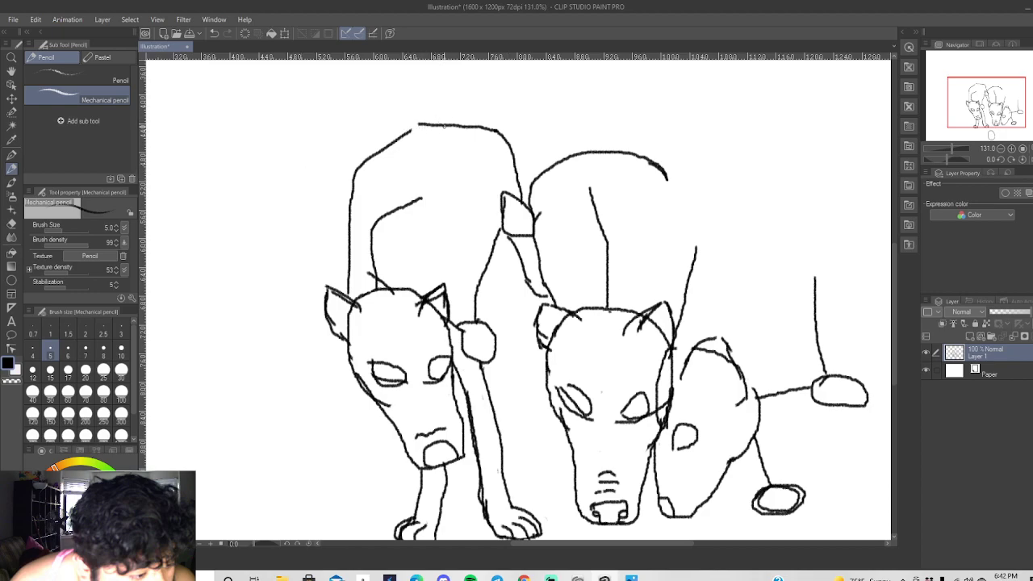
{"action": "left_click_drag", "start_coordinate": [436, 123], "coordinate": [465, 60]}
{"action": "scroll", "coordinate": [508, 173], "scroll_direction": "up", "scroll_amount": 4}
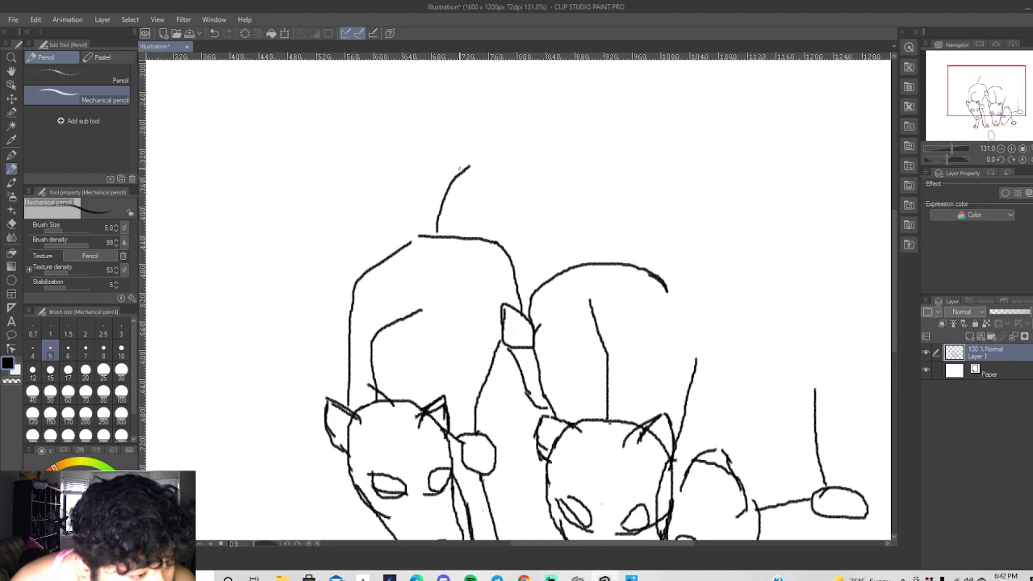
{"action": "mouse_move", "coordinate": [466, 167]}
{"action": "left_mouse_down"}
{"action": "mouse_move", "coordinate": [490, 152]}
{"action": "mouse_move", "coordinate": [498, 185]}
{"action": "mouse_move", "coordinate": [497, 203]}
{"action": "mouse_move", "coordinate": [466, 235]}
{"action": "left_mouse_up"}
Draw the left edge of the middle hyena's upright tail, rising from the top of its back.
{"action": "left_click_drag", "start_coordinate": [587, 244], "coordinate": [588, 263]}
{"action": "mouse_move", "coordinate": [571, 190]}
{"action": "left_mouse_down"}
{"action": "mouse_move", "coordinate": [567, 170]}
{"action": "mouse_move", "coordinate": [588, 243]}
{"action": "left_mouse_up"}
{"action": "left_click_drag", "start_coordinate": [569, 162], "coordinate": [577, 143]}
{"action": "mouse_move", "coordinate": [607, 111]}
{"action": "left_mouse_down"}
{"action": "mouse_move", "coordinate": [644, 199]}
{"action": "mouse_move", "coordinate": [637, 260]}
{"action": "left_mouse_up"}
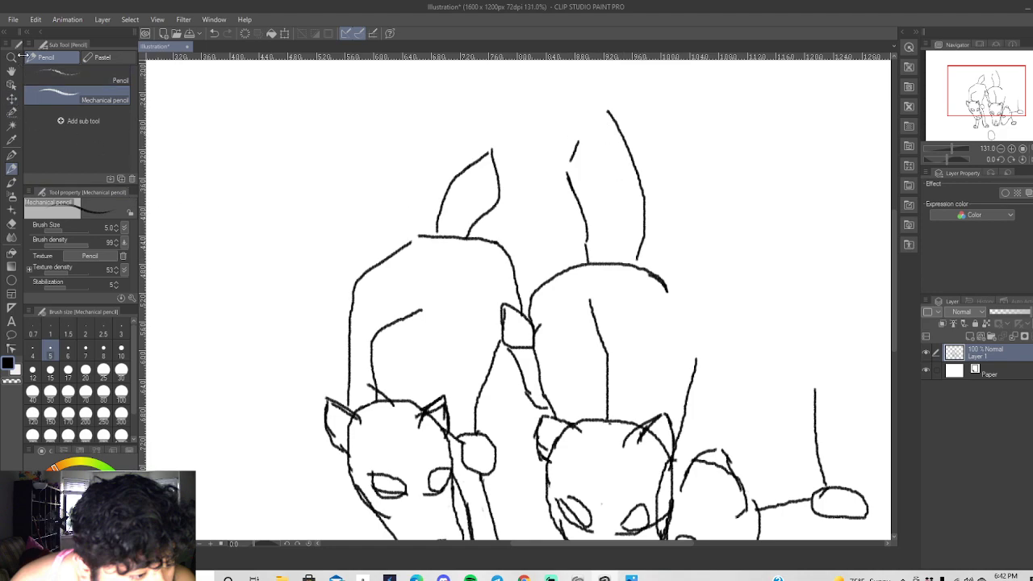
{"action": "left_click", "coordinate": [214, 33]}
{"action": "left_click", "coordinate": [215, 33]}
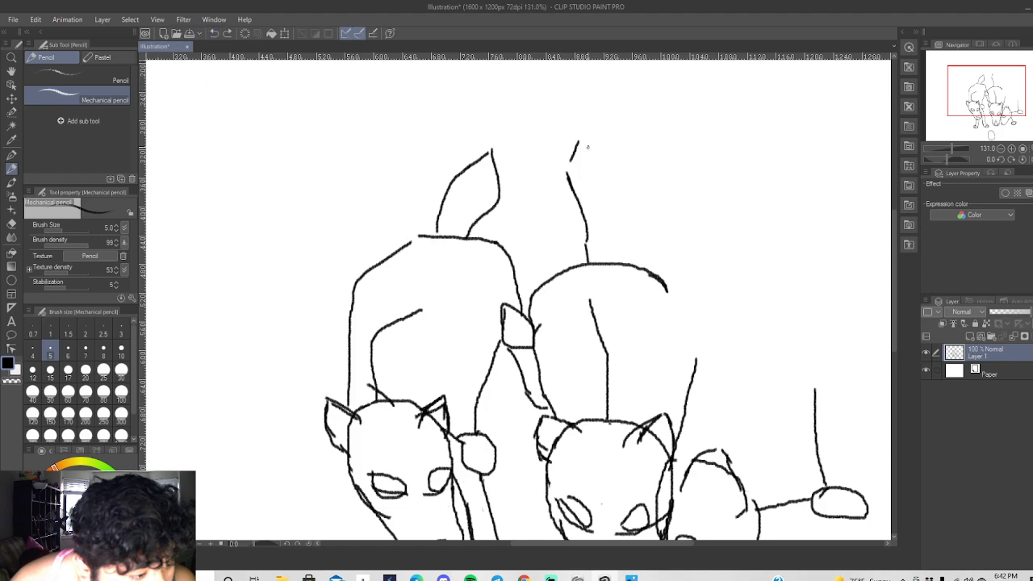
Complete the middle hyena's tail with a pointed, tufted tip and a right edge running down to the back.
{"action": "mouse_move", "coordinate": [578, 143]}
{"action": "left_mouse_down"}
{"action": "mouse_move", "coordinate": [573, 155]}
{"action": "mouse_move", "coordinate": [601, 113]}
{"action": "mouse_move", "coordinate": [610, 120]}
{"action": "mouse_move", "coordinate": [622, 152]}
{"action": "mouse_move", "coordinate": [611, 169]}
{"action": "mouse_move", "coordinate": [611, 218]}
{"action": "mouse_move", "coordinate": [627, 272]}
{"action": "left_mouse_up"}
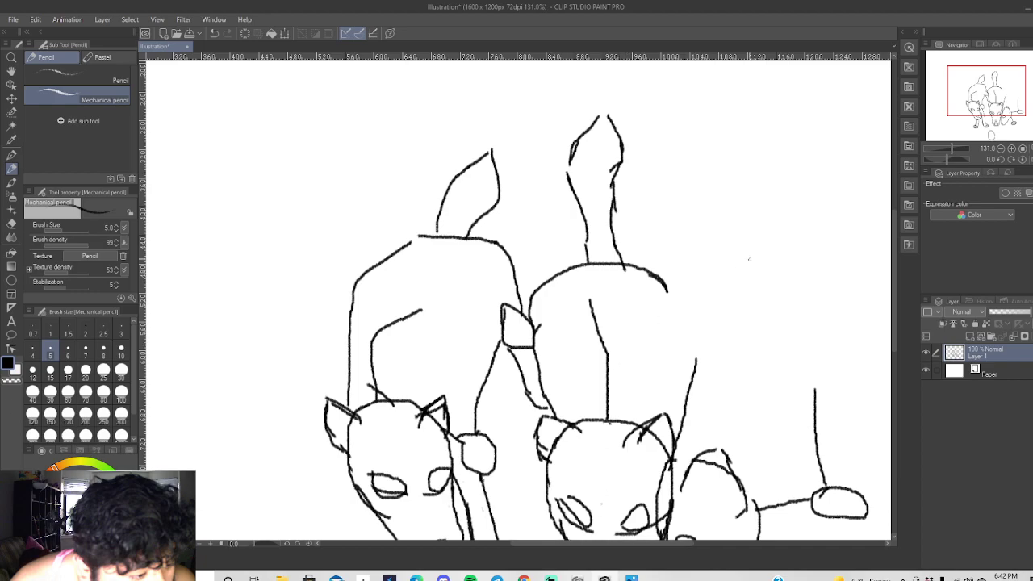
Join the middle hyena's back arch to its right body line, and sketch the rightmost hyena's arched back and rump outline.
{"action": "scroll", "coordinate": [776, 232], "scroll_direction": "down", "scroll_amount": 2}
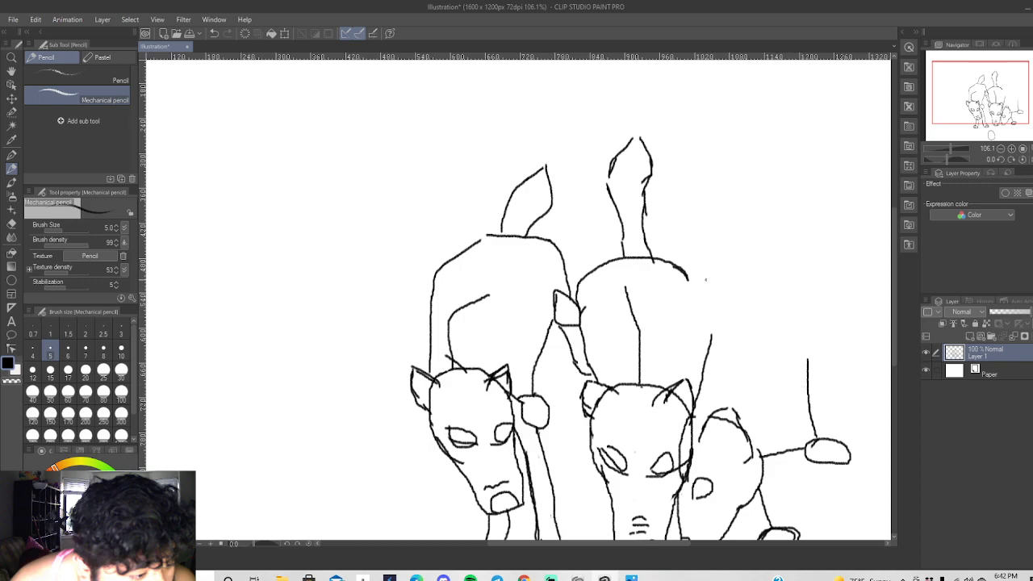
{"action": "left_click_drag", "start_coordinate": [685, 270], "coordinate": [705, 308]}
{"action": "mouse_move", "coordinate": [708, 312]}
{"action": "left_mouse_down"}
{"action": "mouse_move", "coordinate": [713, 329]}
{"action": "mouse_move", "coordinate": [747, 255]}
{"action": "left_mouse_up"}
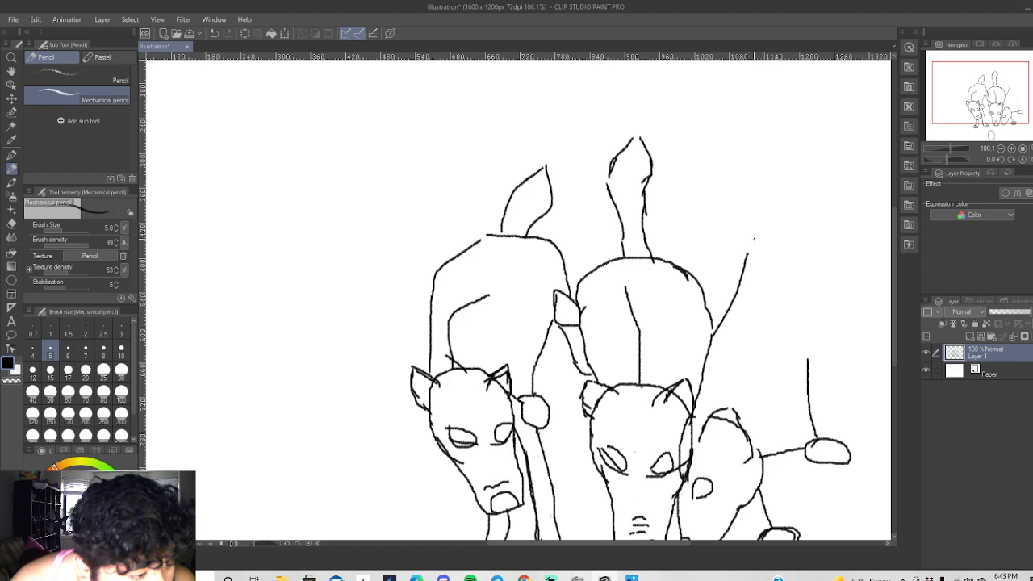
{"action": "mouse_move", "coordinate": [753, 235]}
{"action": "left_mouse_down"}
{"action": "mouse_move", "coordinate": [802, 227]}
{"action": "mouse_move", "coordinate": [823, 243]}
{"action": "mouse_move", "coordinate": [849, 280]}
{"action": "mouse_move", "coordinate": [851, 356]}
{"action": "left_mouse_up"}
Erase the rightmost hyena's arched back and rump outline, keeping the slanted line beside the middle hyena.
{"action": "scroll", "coordinate": [864, 338], "scroll_direction": "down", "scroll_amount": 2}
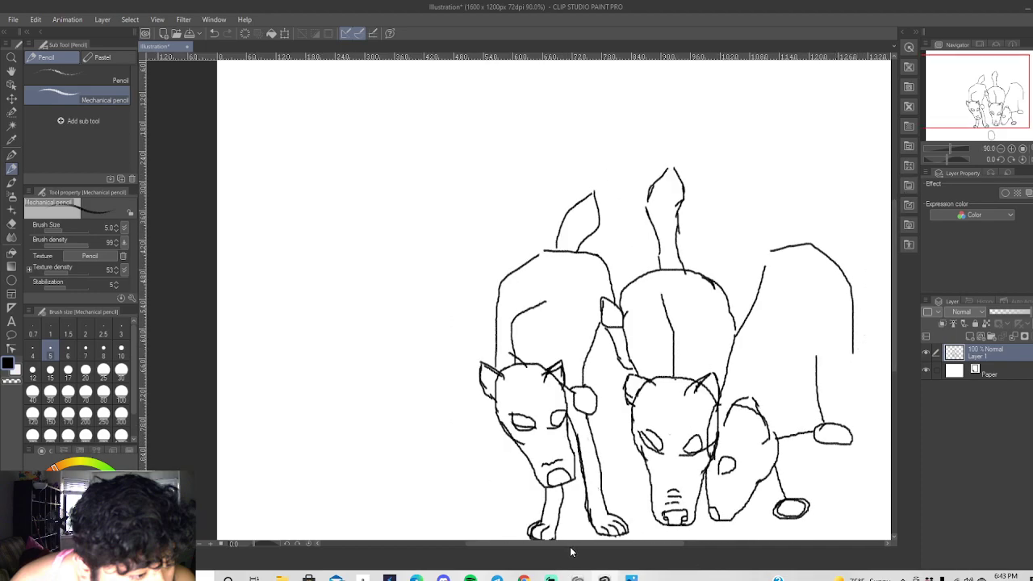
{"action": "left_click_drag", "start_coordinate": [602, 547], "coordinate": [617, 548]}
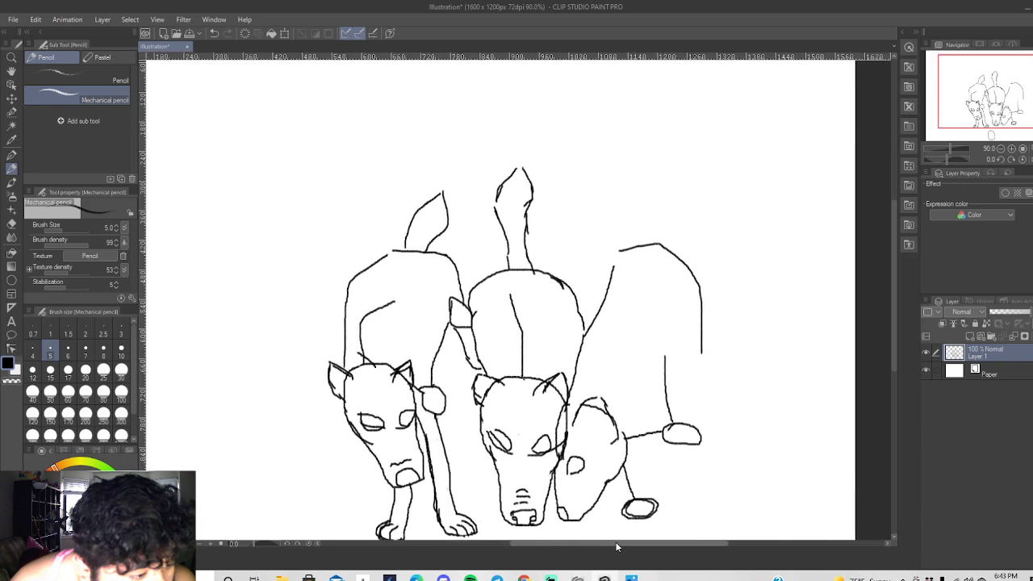
{"action": "scroll", "coordinate": [789, 370], "scroll_direction": "down", "scroll_amount": 1}
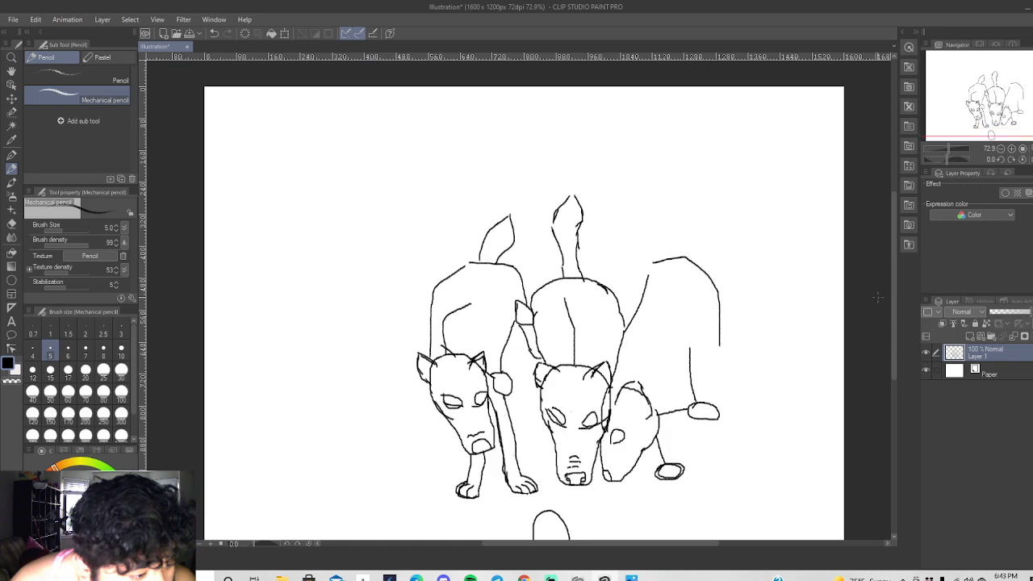
{"action": "left_click_drag", "start_coordinate": [894, 305], "coordinate": [894, 318]}
{"action": "scroll", "coordinate": [761, 316], "scroll_direction": "up", "scroll_amount": 1}
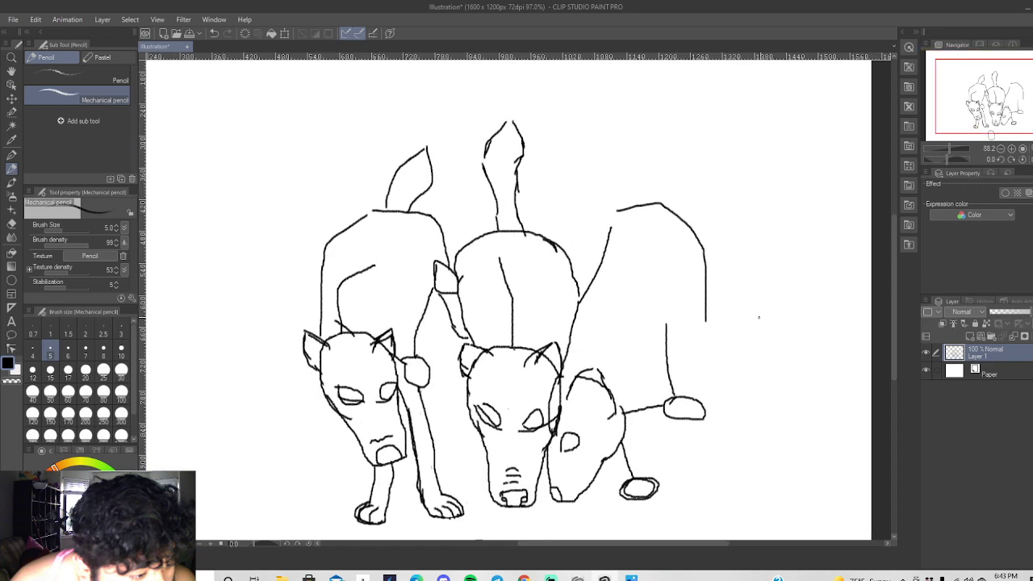
{"action": "scroll", "coordinate": [760, 317], "scroll_direction": "down", "scroll_amount": 1}
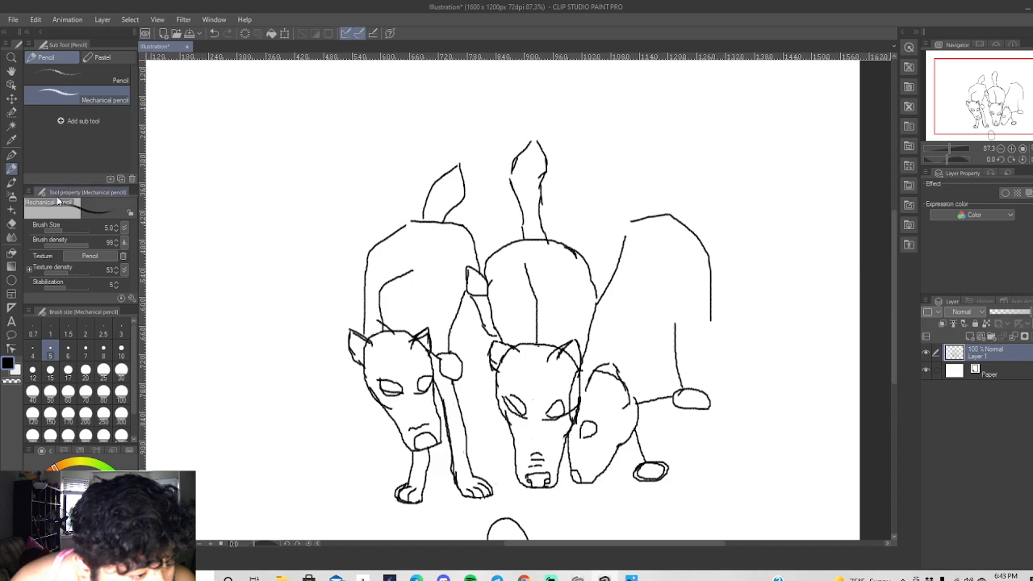
{"action": "left_click", "coordinate": [11, 223]}
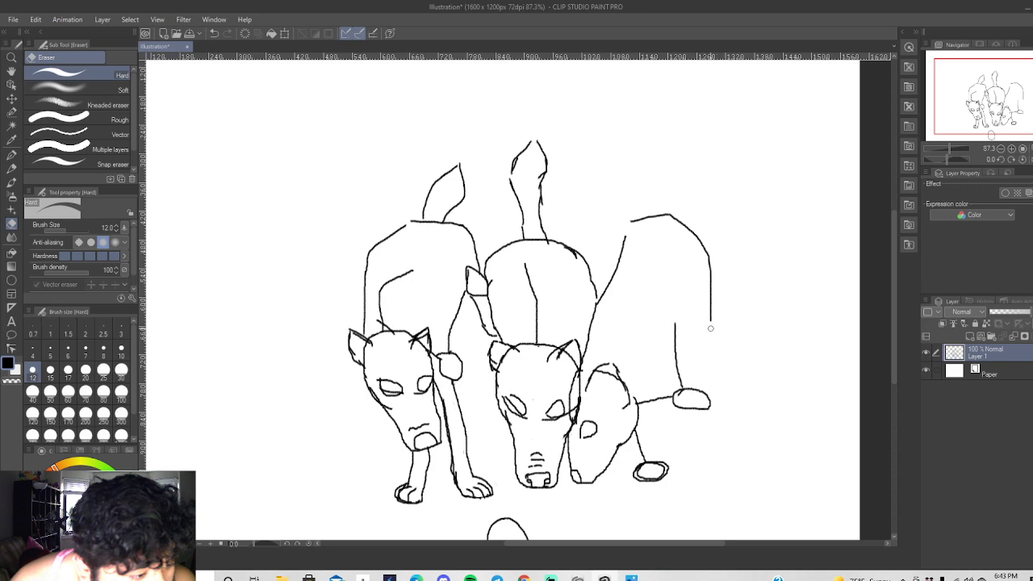
{"action": "left_click_drag", "start_coordinate": [712, 324], "coordinate": [710, 306]}
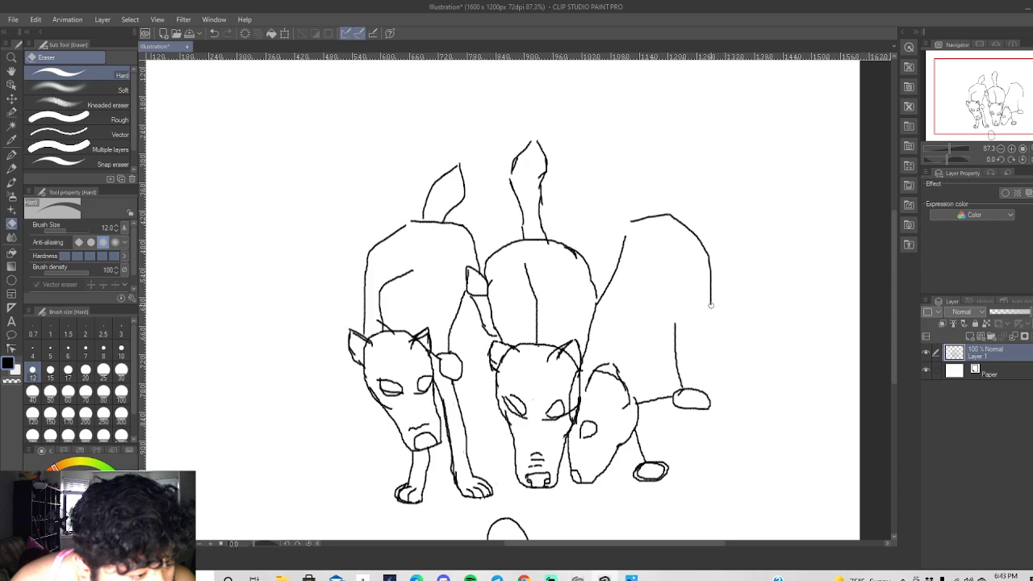
{"action": "scroll", "coordinate": [711, 303], "scroll_direction": "down", "scroll_amount": 2}
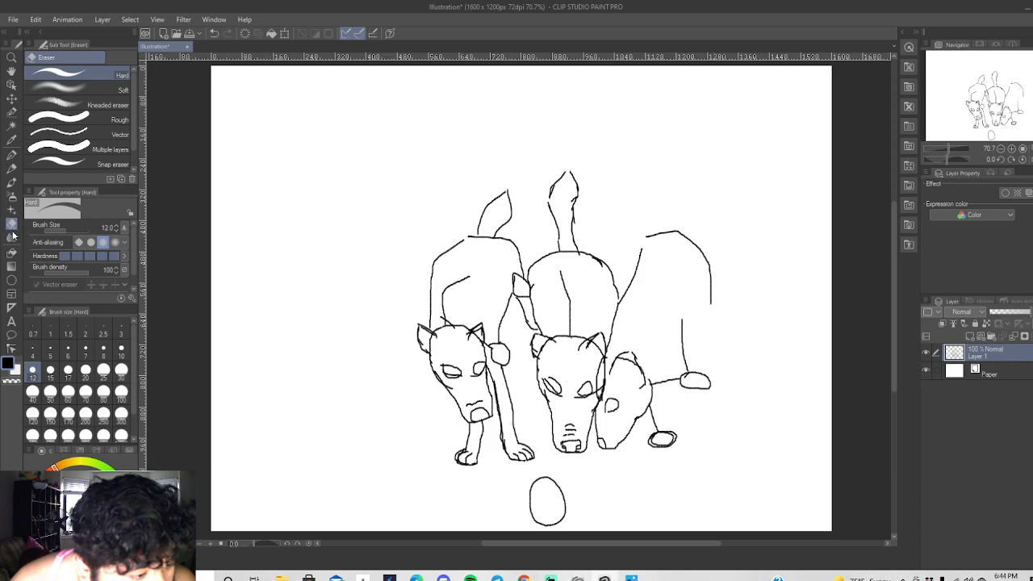
{"action": "mouse_move", "coordinate": [712, 303]}
{"action": "left_mouse_down"}
{"action": "mouse_move", "coordinate": [701, 238]}
{"action": "mouse_move", "coordinate": [698, 258]}
{"action": "mouse_move", "coordinate": [670, 240]}
{"action": "mouse_move", "coordinate": [690, 238]}
{"action": "mouse_move", "coordinate": [640, 237]}
{"action": "mouse_move", "coordinate": [677, 234]}
{"action": "left_mouse_up"}
Sketch the rightmost hyena's outer front leg as a line down from its joint to a boxy paw, with a short slanted line above the joint.
{"action": "left_click", "coordinate": [11, 168]}
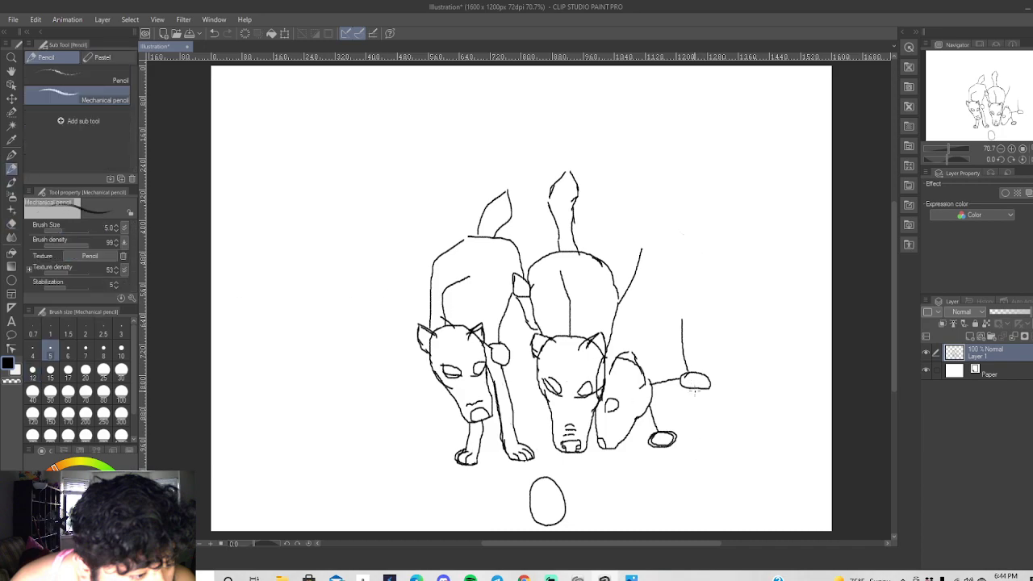
{"action": "mouse_move", "coordinate": [694, 384]}
{"action": "left_mouse_down"}
{"action": "mouse_move", "coordinate": [697, 448]}
{"action": "mouse_move", "coordinate": [681, 458]}
{"action": "mouse_move", "coordinate": [718, 457]}
{"action": "left_mouse_up"}
{"action": "key", "text": "ctrl+z"}
{"action": "key", "text": "ctrl+z"}
{"action": "left_click_drag", "start_coordinate": [694, 388], "coordinate": [706, 456]}
{"action": "mouse_move", "coordinate": [695, 461]}
{"action": "left_mouse_down"}
{"action": "mouse_move", "coordinate": [711, 450]}
{"action": "mouse_move", "coordinate": [720, 469]}
{"action": "mouse_move", "coordinate": [697, 467]}
{"action": "mouse_move", "coordinate": [695, 454]}
{"action": "left_mouse_up"}
{"action": "left_click_drag", "start_coordinate": [702, 398], "coordinate": [711, 388]}
{"action": "left_click_drag", "start_coordinate": [714, 384], "coordinate": [696, 347]}
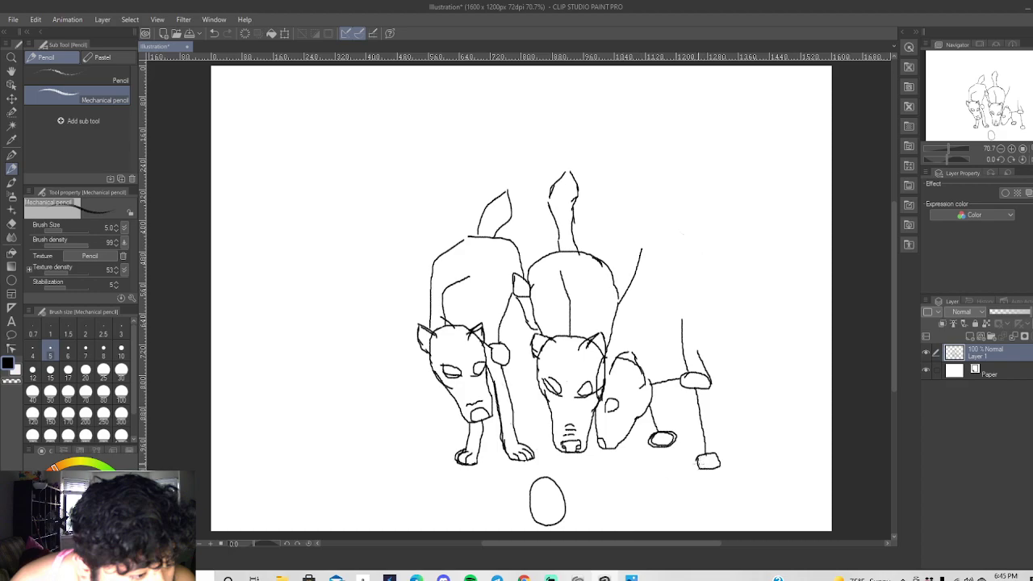
Outline both sides of the rightmost hyena's outer lower leg, from the joint down to the boxy paw.
{"action": "scroll", "coordinate": [731, 460], "scroll_direction": "up", "scroll_amount": 2}
{"action": "scroll", "coordinate": [736, 458], "scroll_direction": "up", "scroll_amount": 2}
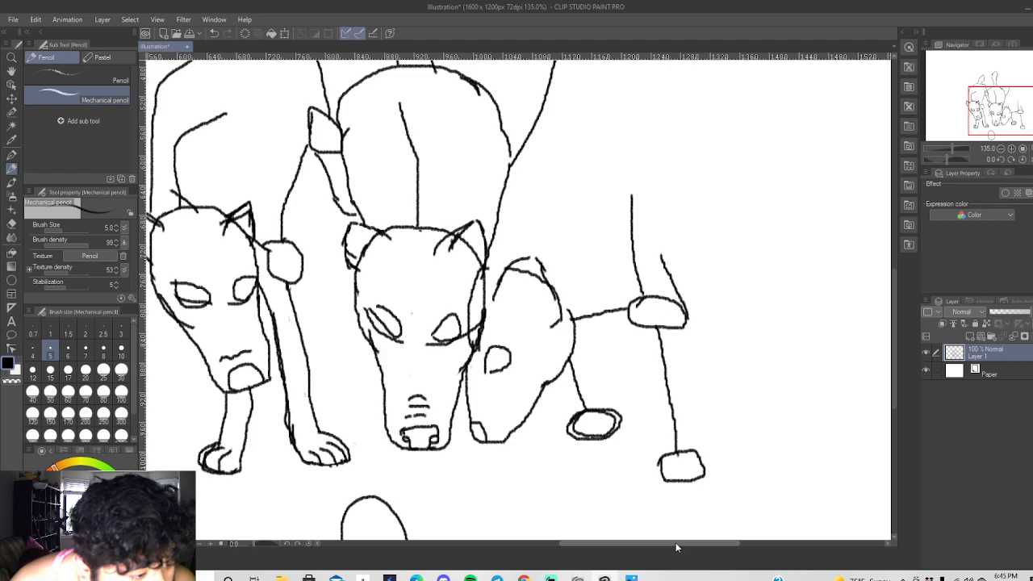
{"action": "left_click_drag", "start_coordinate": [676, 542], "coordinate": [695, 542]}
{"action": "scroll", "coordinate": [662, 461], "scroll_direction": "up", "scroll_amount": 1}
{"action": "scroll", "coordinate": [662, 462], "scroll_direction": "up", "scroll_amount": 1}
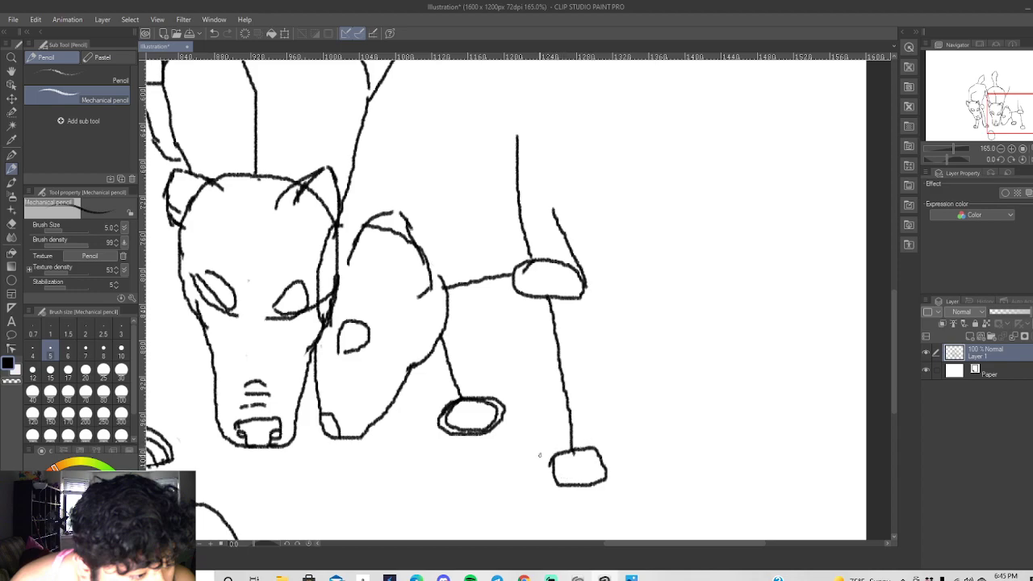
{"action": "mouse_move", "coordinate": [553, 456]}
{"action": "left_mouse_down"}
{"action": "mouse_move", "coordinate": [533, 297]}
{"action": "mouse_move", "coordinate": [582, 371]}
{"action": "mouse_move", "coordinate": [589, 452]}
{"action": "left_mouse_up"}
{"action": "mouse_move", "coordinate": [532, 305]}
{"action": "left_mouse_down"}
{"action": "mouse_move", "coordinate": [517, 288]}
{"action": "mouse_move", "coordinate": [539, 323]}
{"action": "left_mouse_up"}
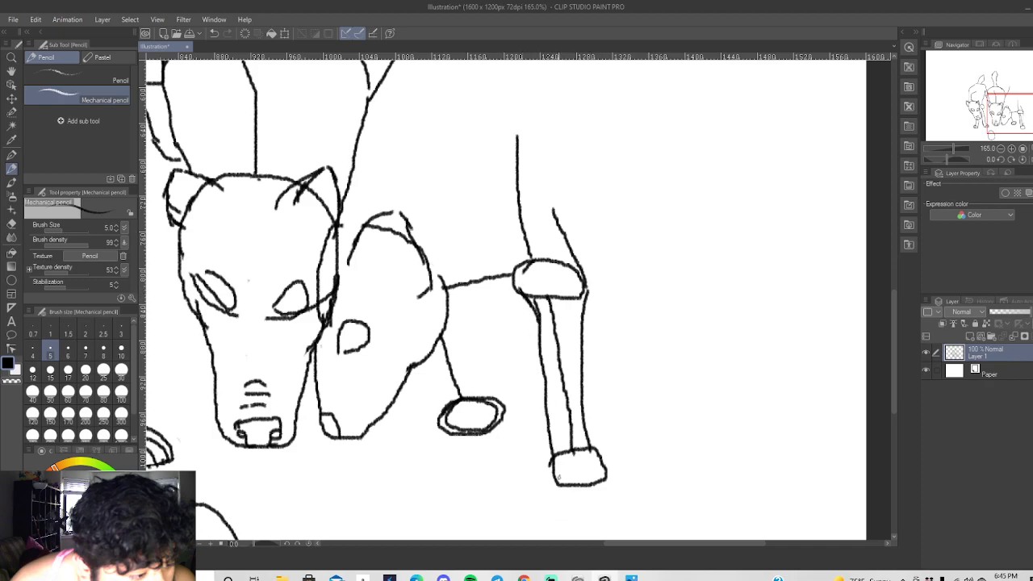
Add toe lines to both of the rightmost hyena's paws and draw the right edge of its inner leg.
{"action": "mouse_move", "coordinate": [571, 486]}
{"action": "left_mouse_down"}
{"action": "mouse_move", "coordinate": [568, 457]}
{"action": "mouse_move", "coordinate": [584, 467]}
{"action": "left_mouse_up"}
{"action": "left_click_drag", "start_coordinate": [605, 482], "coordinate": [594, 465]}
{"action": "mouse_move", "coordinate": [455, 434]}
{"action": "left_mouse_down"}
{"action": "mouse_move", "coordinate": [451, 407]}
{"action": "mouse_move", "coordinate": [465, 434]}
{"action": "mouse_move", "coordinate": [477, 434]}
{"action": "mouse_move", "coordinate": [476, 415]}
{"action": "mouse_move", "coordinate": [494, 425]}
{"action": "mouse_move", "coordinate": [486, 385]}
{"action": "left_mouse_up"}
{"action": "mouse_move", "coordinate": [462, 292]}
{"action": "left_mouse_down"}
{"action": "mouse_move", "coordinate": [480, 324]}
{"action": "mouse_move", "coordinate": [496, 400]}
{"action": "left_mouse_up"}
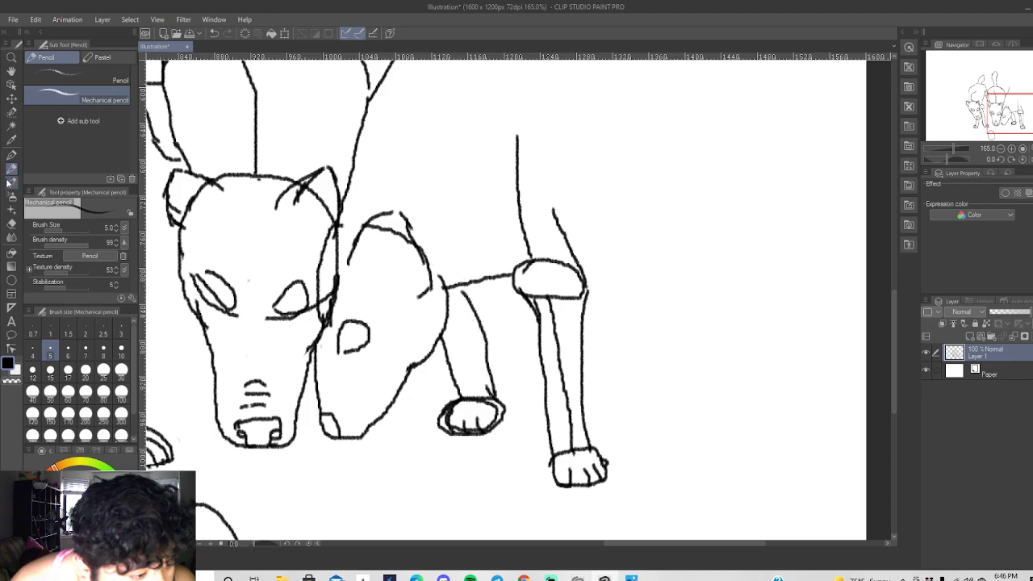
Clear the inside of the rightmost hyena's inner paw, redraw three curved toe lines, and extend the leg's right edge upward.
{"action": "left_click", "coordinate": [11, 223]}
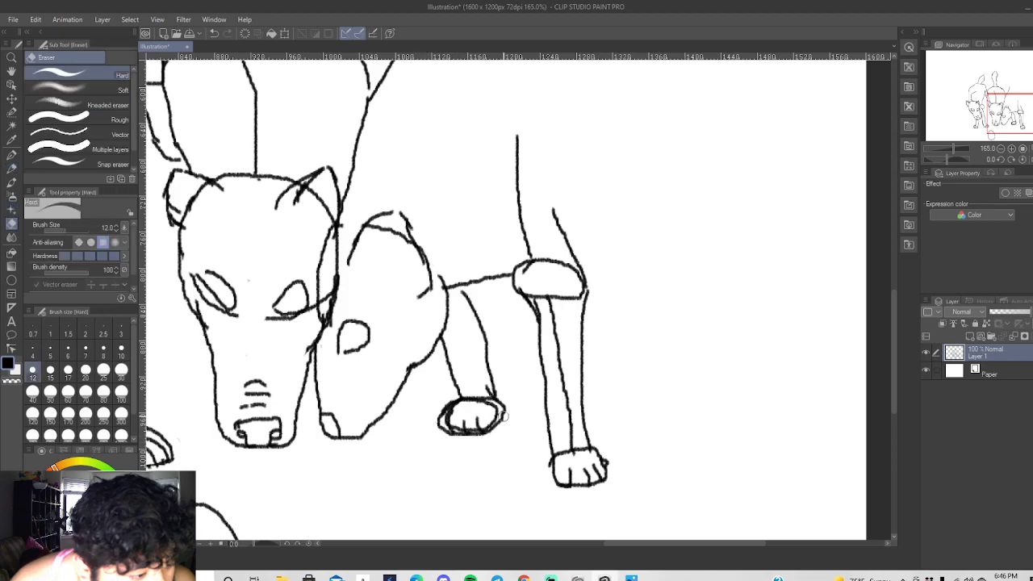
{"action": "scroll", "coordinate": [498, 411], "scroll_direction": "up", "scroll_amount": 3}
{"action": "mouse_move", "coordinate": [494, 414]}
{"action": "left_mouse_down"}
{"action": "mouse_move", "coordinate": [450, 393]}
{"action": "mouse_move", "coordinate": [470, 394]}
{"action": "mouse_move", "coordinate": [474, 358]}
{"action": "mouse_move", "coordinate": [479, 398]}
{"action": "mouse_move", "coordinate": [459, 394]}
{"action": "mouse_move", "coordinate": [416, 418]}
{"action": "mouse_move", "coordinate": [457, 412]}
{"action": "mouse_move", "coordinate": [481, 418]}
{"action": "mouse_move", "coordinate": [477, 429]}
{"action": "mouse_move", "coordinate": [493, 419]}
{"action": "mouse_move", "coordinate": [475, 433]}
{"action": "mouse_move", "coordinate": [408, 431]}
{"action": "mouse_move", "coordinate": [424, 424]}
{"action": "mouse_move", "coordinate": [424, 441]}
{"action": "mouse_move", "coordinate": [480, 428]}
{"action": "mouse_move", "coordinate": [440, 436]}
{"action": "mouse_move", "coordinate": [476, 428]}
{"action": "mouse_move", "coordinate": [451, 427]}
{"action": "mouse_move", "coordinate": [471, 428]}
{"action": "mouse_move", "coordinate": [428, 435]}
{"action": "left_mouse_up"}
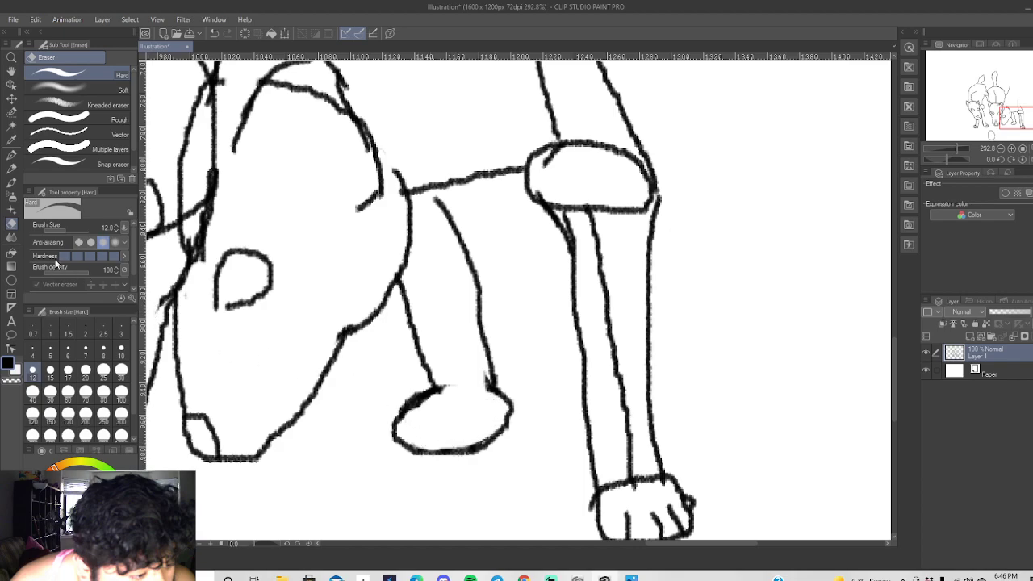
{"action": "left_click", "coordinate": [11, 170]}
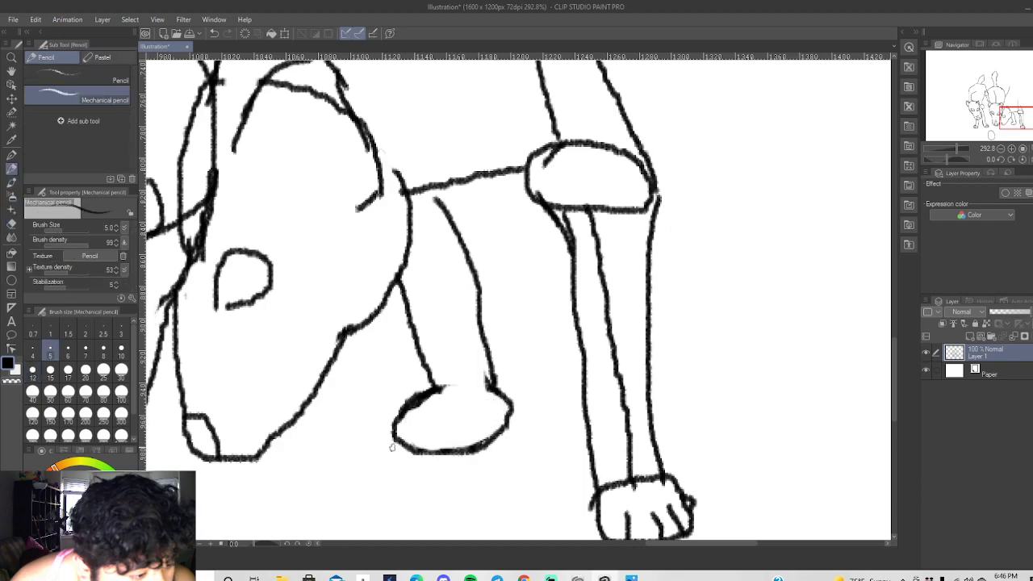
{"action": "mouse_move", "coordinate": [410, 423]}
{"action": "left_mouse_down"}
{"action": "mouse_move", "coordinate": [412, 441]}
{"action": "mouse_move", "coordinate": [438, 447]}
{"action": "mouse_move", "coordinate": [464, 416]}
{"action": "mouse_move", "coordinate": [441, 420]}
{"action": "mouse_move", "coordinate": [449, 413]}
{"action": "left_mouse_up"}
{"action": "left_click_drag", "start_coordinate": [412, 441], "coordinate": [419, 417]}
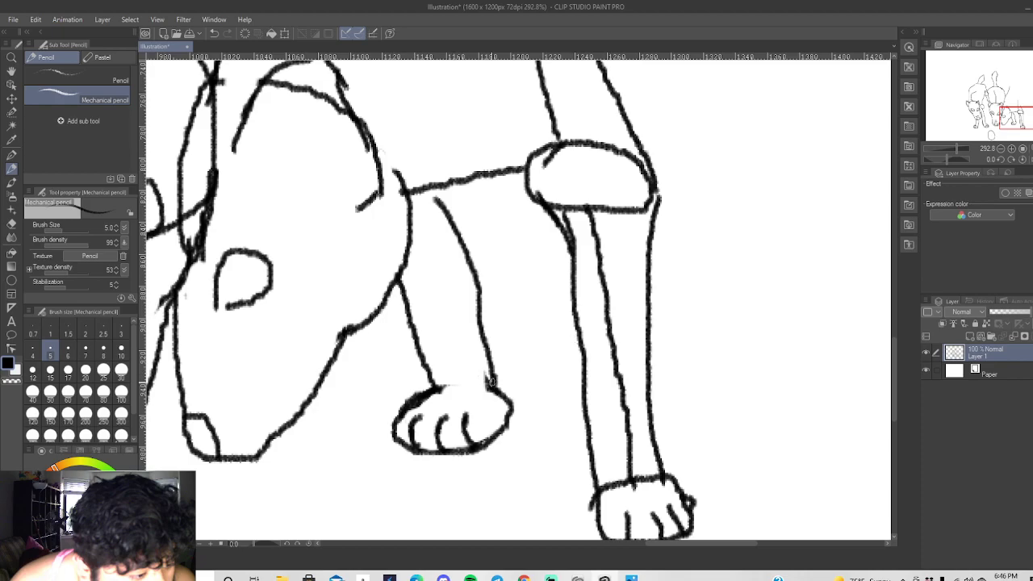
{"action": "left_click_drag", "start_coordinate": [433, 188], "coordinate": [438, 198]}
Erase the vertical guideline above the rightmost hyena's outer leg joint.
{"action": "scroll", "coordinate": [452, 307], "scroll_direction": "down", "scroll_amount": 8}
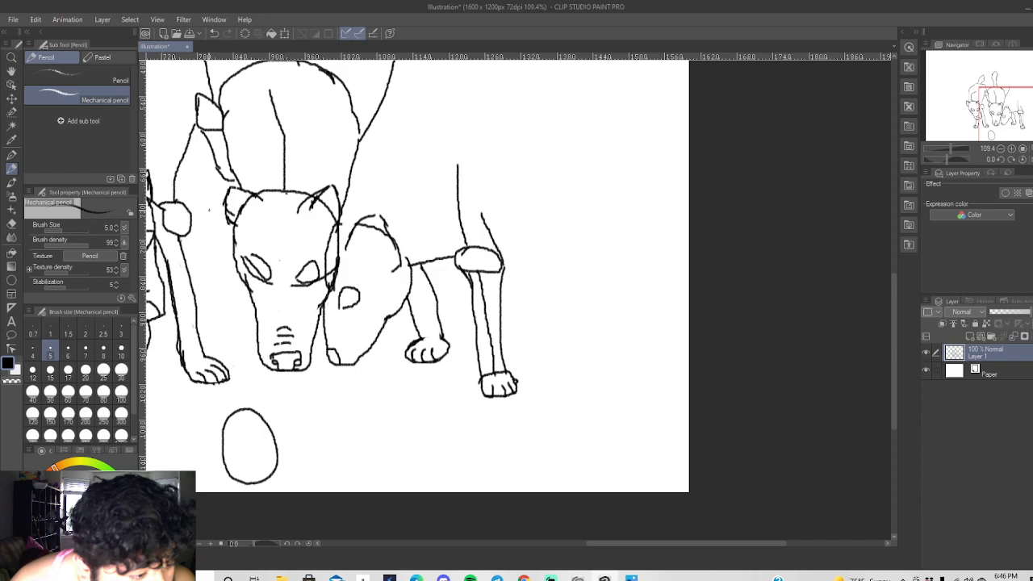
{"action": "scroll", "coordinate": [263, 169], "scroll_direction": "down", "scroll_amount": 1}
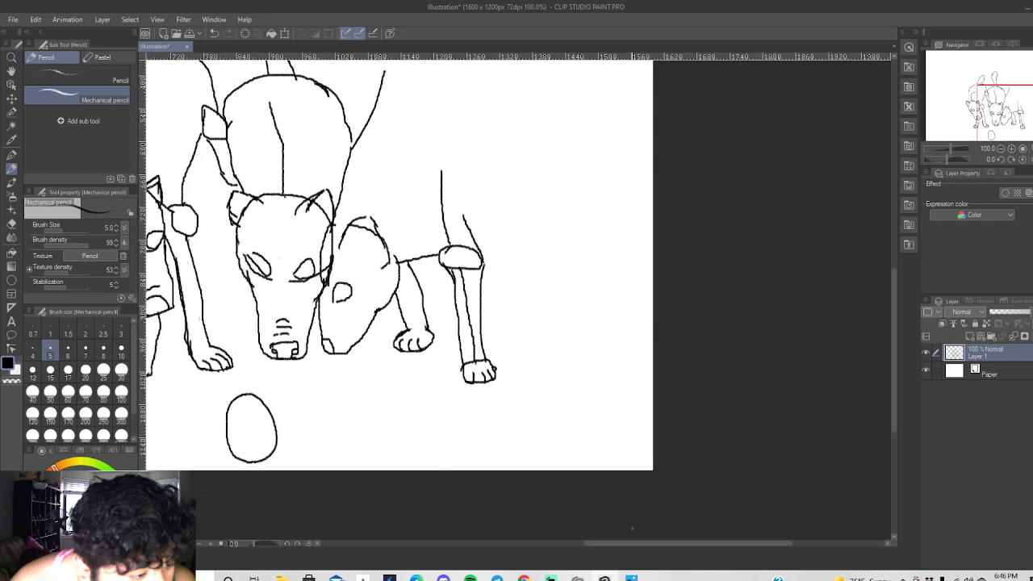
{"action": "left_click_drag", "start_coordinate": [637, 542], "coordinate": [581, 539]}
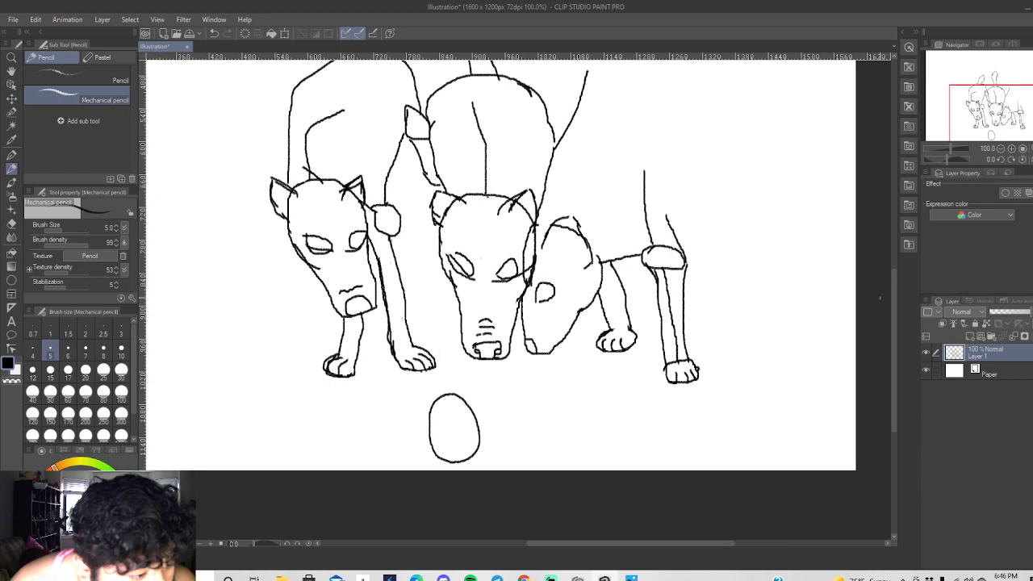
{"action": "left_click_drag", "start_coordinate": [895, 298], "coordinate": [892, 263]}
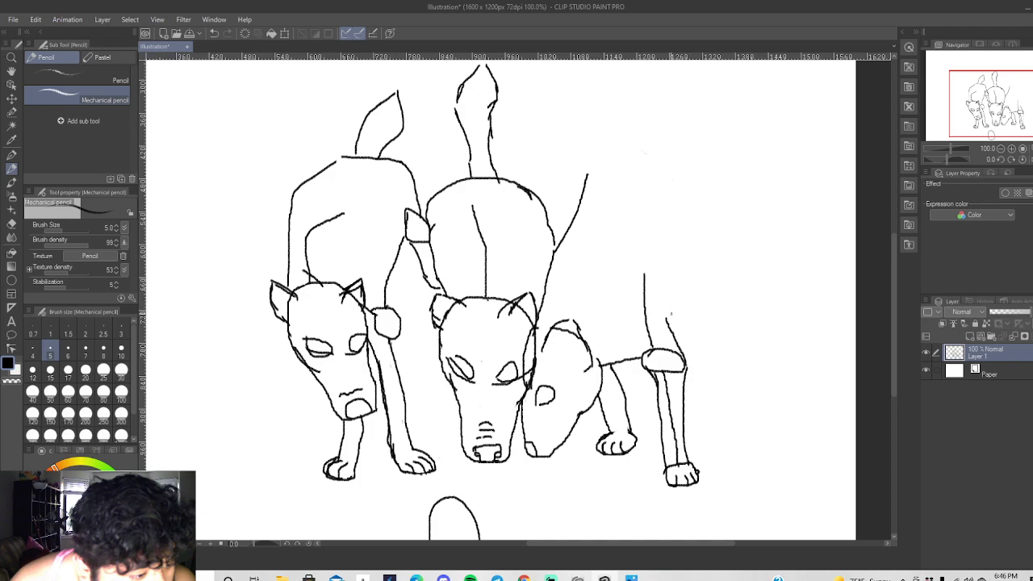
{"action": "left_click", "coordinate": [12, 224]}
{"action": "mouse_move", "coordinate": [641, 278]}
{"action": "left_mouse_down"}
{"action": "mouse_move", "coordinate": [640, 319]}
{"action": "mouse_move", "coordinate": [644, 300]}
{"action": "mouse_move", "coordinate": [650, 353]}
{"action": "left_mouse_up"}
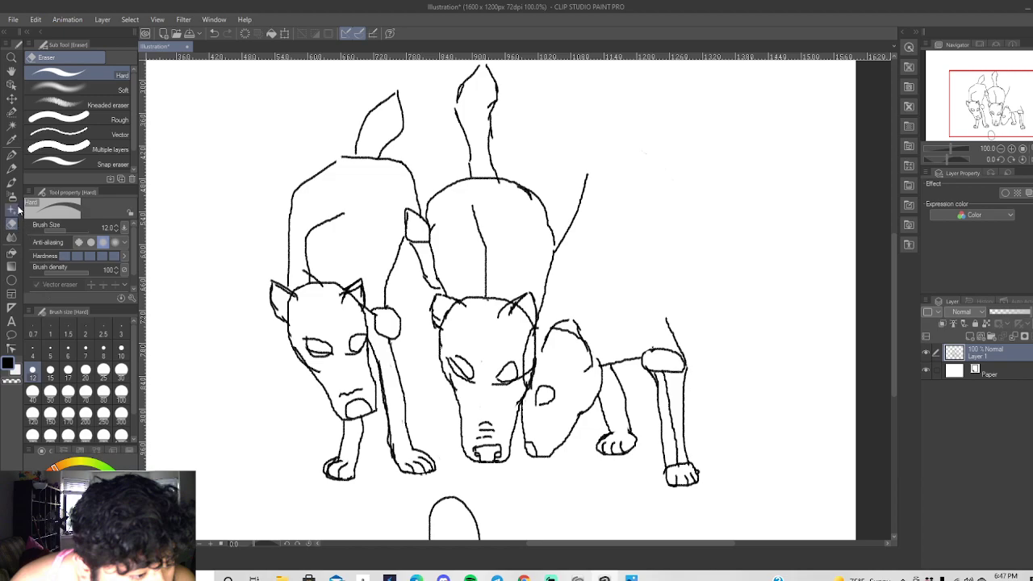
Outline the rightmost hyena's body from above its outer leg joint, around the rump and over the back to the slanted line.
{"action": "left_click", "coordinate": [12, 169]}
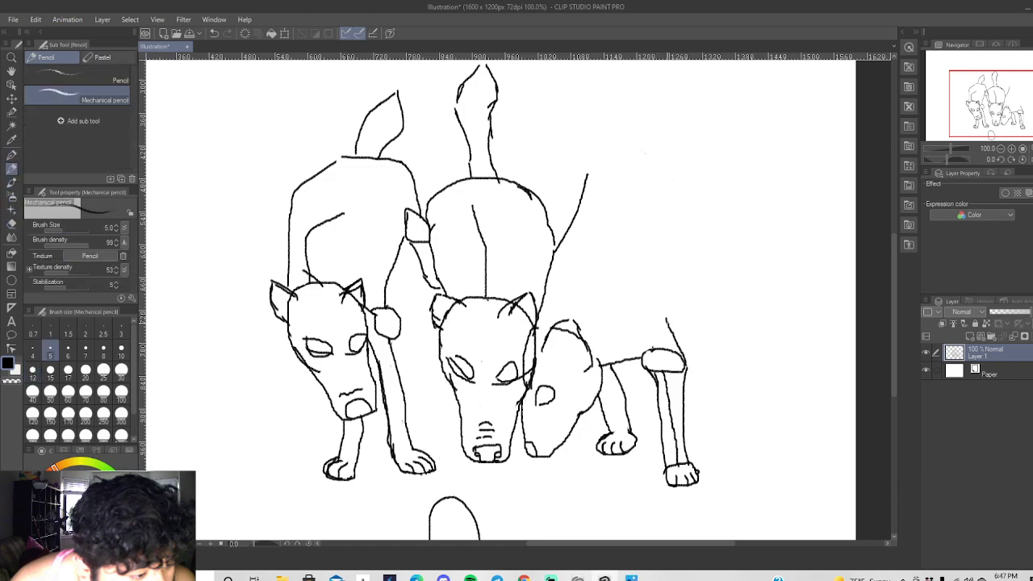
{"action": "left_click_drag", "start_coordinate": [666, 320], "coordinate": [678, 300]}
{"action": "mouse_move", "coordinate": [678, 301]}
{"action": "left_mouse_down"}
{"action": "mouse_move", "coordinate": [713, 275]}
{"action": "mouse_move", "coordinate": [736, 181]}
{"action": "mouse_move", "coordinate": [698, 153]}
{"action": "mouse_move", "coordinate": [626, 139]}
{"action": "mouse_move", "coordinate": [589, 171]}
{"action": "left_mouse_up"}
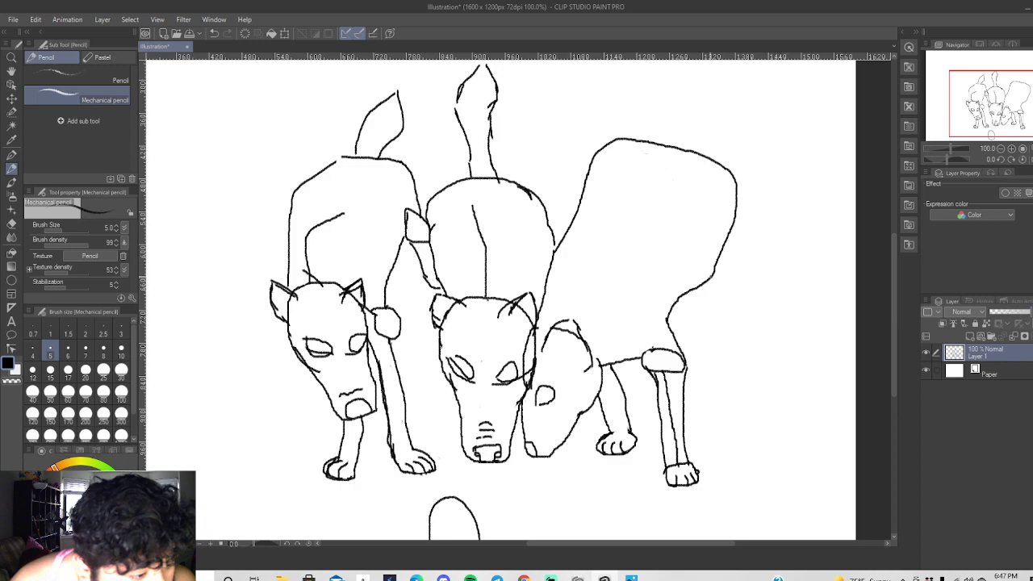
Add a small pointed shape protruding from the lower right of the rightmost hyena's body, redrawing it once.
{"action": "left_click_drag", "start_coordinate": [713, 273], "coordinate": [710, 293]}
{"action": "left_click", "coordinate": [213, 33]}
{"action": "mouse_move", "coordinate": [715, 271]}
{"action": "left_mouse_down"}
{"action": "mouse_move", "coordinate": [724, 291]}
{"action": "mouse_move", "coordinate": [705, 284]}
{"action": "left_mouse_up"}
{"action": "scroll", "coordinate": [715, 284], "scroll_direction": "down", "scroll_amount": 1}
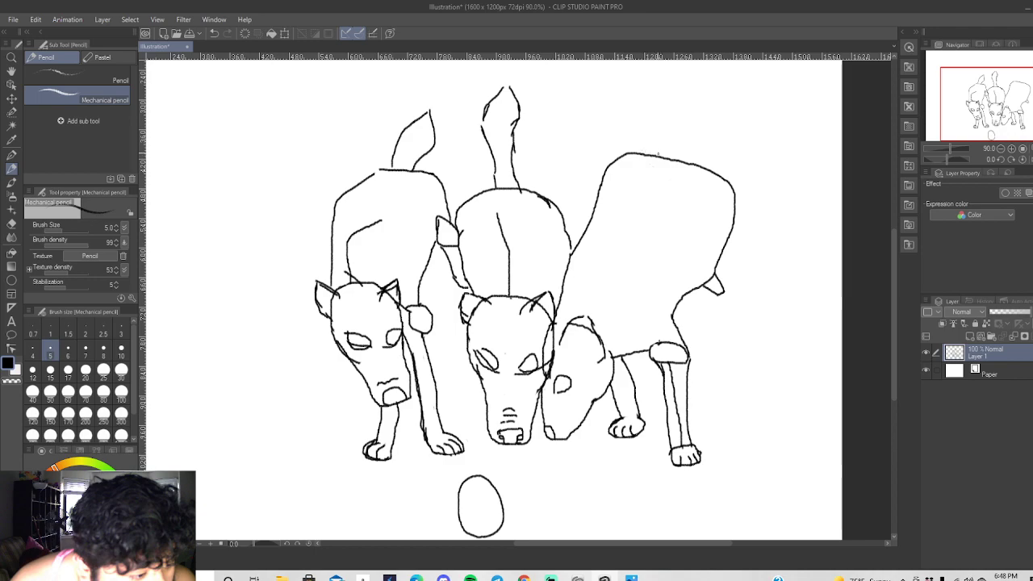
{"action": "mouse_move", "coordinate": [660, 156]}
{"action": "left_mouse_down"}
{"action": "mouse_move", "coordinate": [611, 84]}
{"action": "mouse_move", "coordinate": [592, 99]}
{"action": "mouse_move", "coordinate": [614, 155]}
{"action": "left_mouse_up"}
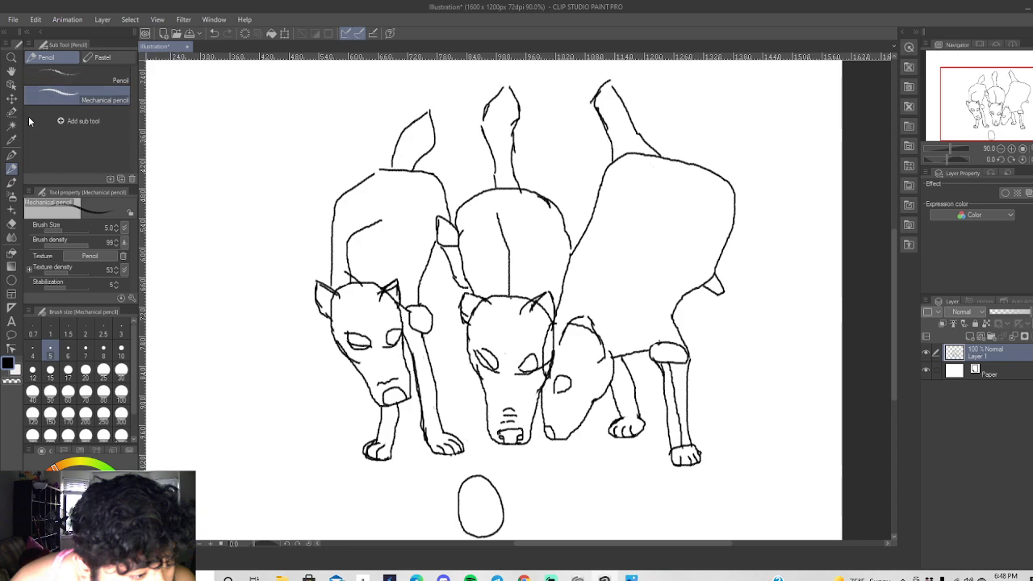
{"action": "left_click", "coordinate": [215, 34]}
{"action": "left_click", "coordinate": [216, 35]}
{"action": "left_click", "coordinate": [216, 37]}
{"action": "left_click", "coordinate": [216, 36]}
{"action": "left_click", "coordinate": [216, 36]}
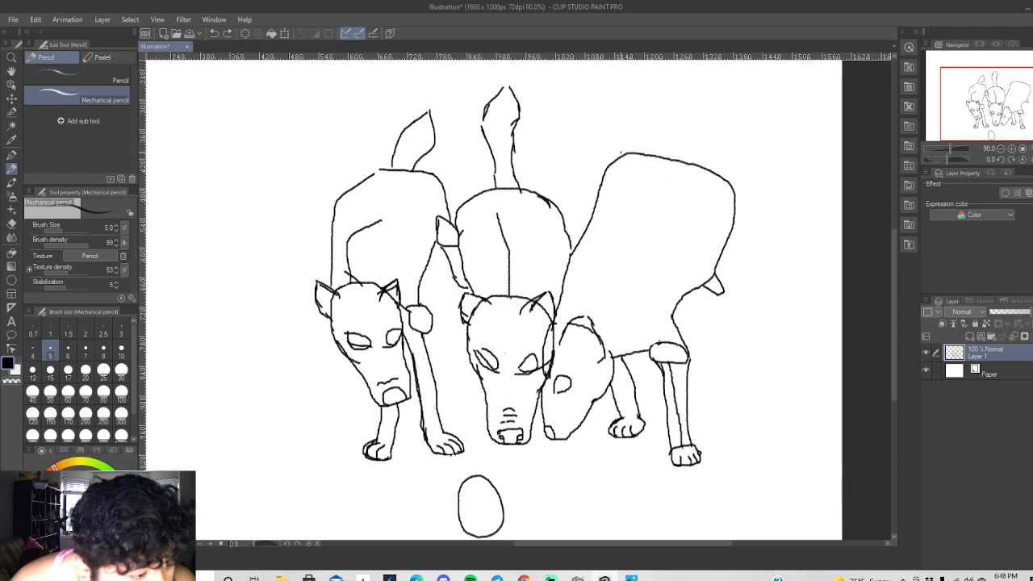
Draw an upright, pointed tail on top of the rightmost hyena's back, redoing its right edge down to the body.
{"action": "mouse_move", "coordinate": [622, 153]}
{"action": "left_mouse_down"}
{"action": "mouse_move", "coordinate": [634, 84]}
{"action": "mouse_move", "coordinate": [645, 88]}
{"action": "mouse_move", "coordinate": [665, 152]}
{"action": "left_mouse_up"}
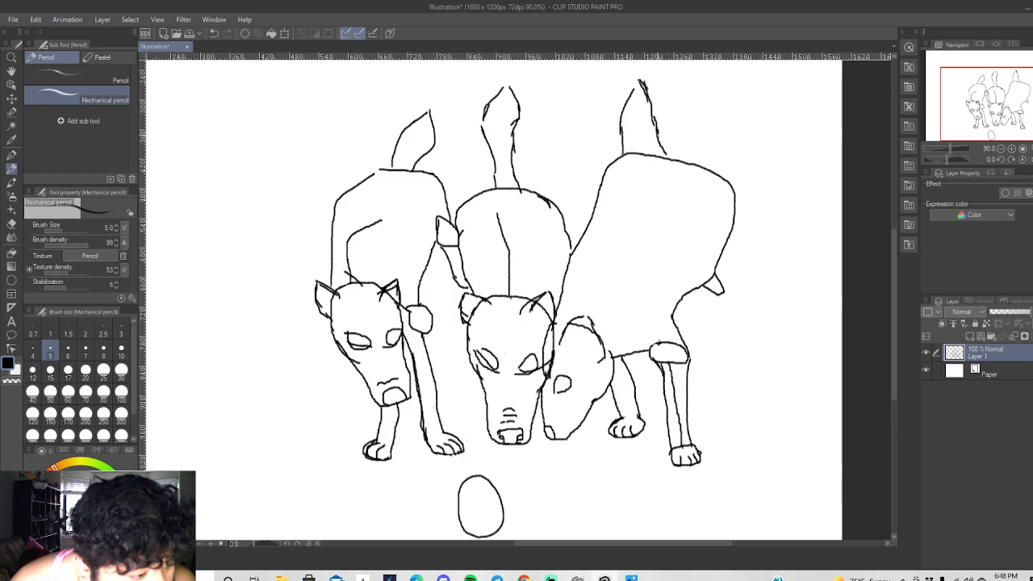
{"action": "left_click", "coordinate": [217, 33]}
{"action": "left_click", "coordinate": [214, 33]}
{"action": "left_click", "coordinate": [215, 33]}
{"action": "mouse_move", "coordinate": [644, 87]}
{"action": "left_mouse_down"}
{"action": "mouse_move", "coordinate": [655, 155]}
{"action": "mouse_move", "coordinate": [681, 160]}
{"action": "left_mouse_up"}
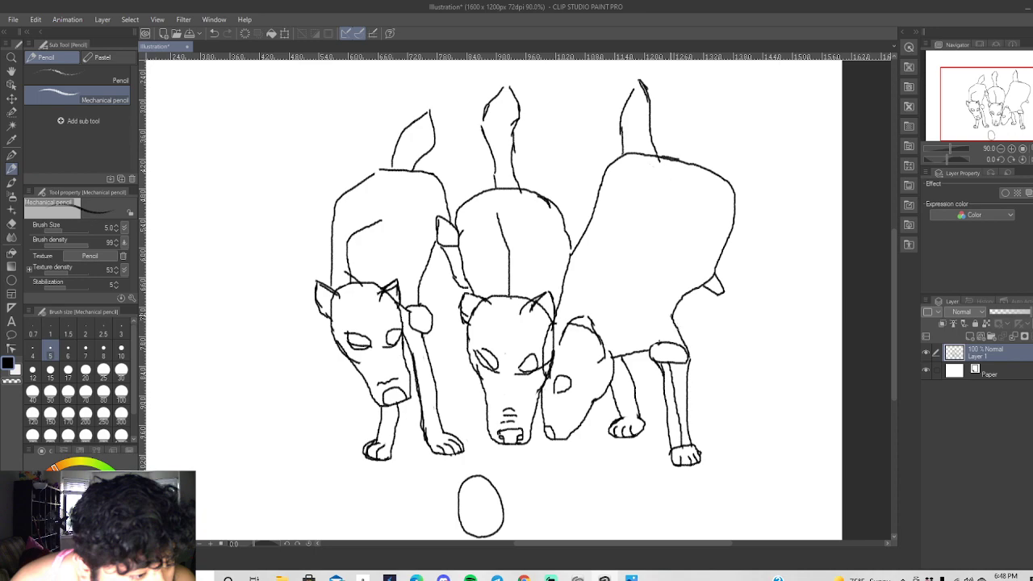
Add a slanted contour above the rightmost hyena's outer leg joint and rough fur strokes along the back edge of its head.
{"action": "mouse_move", "coordinate": [670, 320]}
{"action": "left_mouse_down"}
{"action": "mouse_move", "coordinate": [662, 297]}
{"action": "mouse_move", "coordinate": [681, 344]}
{"action": "left_mouse_up"}
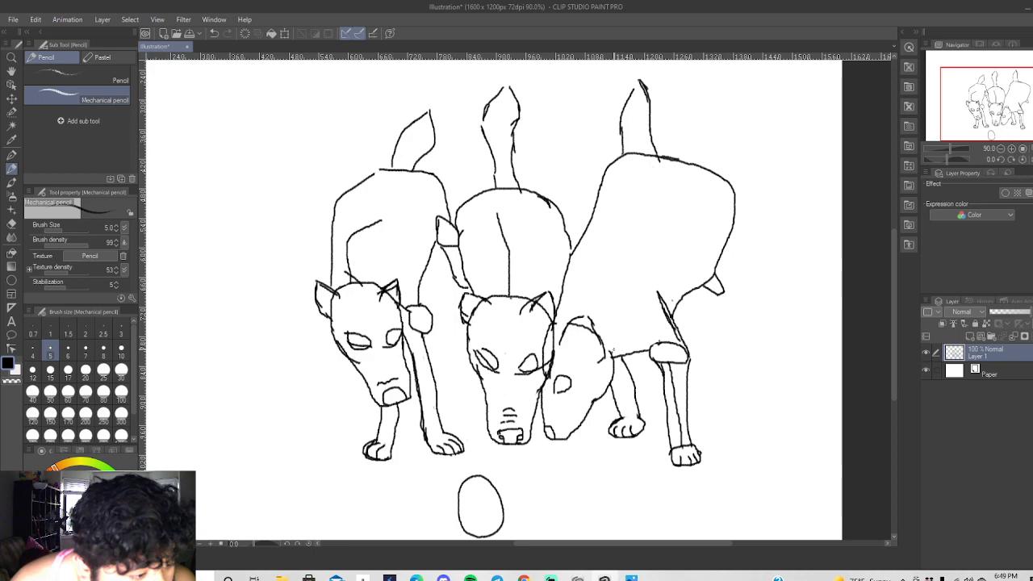
{"action": "left_click_drag", "start_coordinate": [614, 362], "coordinate": [613, 349]}
{"action": "mouse_move", "coordinate": [621, 308]}
{"action": "left_mouse_down"}
{"action": "mouse_move", "coordinate": [618, 352]}
{"action": "mouse_move", "coordinate": [595, 397]}
{"action": "left_mouse_up"}
{"action": "mouse_move", "coordinate": [605, 372]}
{"action": "left_mouse_down"}
{"action": "mouse_move", "coordinate": [604, 387]}
{"action": "mouse_move", "coordinate": [611, 381]}
{"action": "left_mouse_up"}
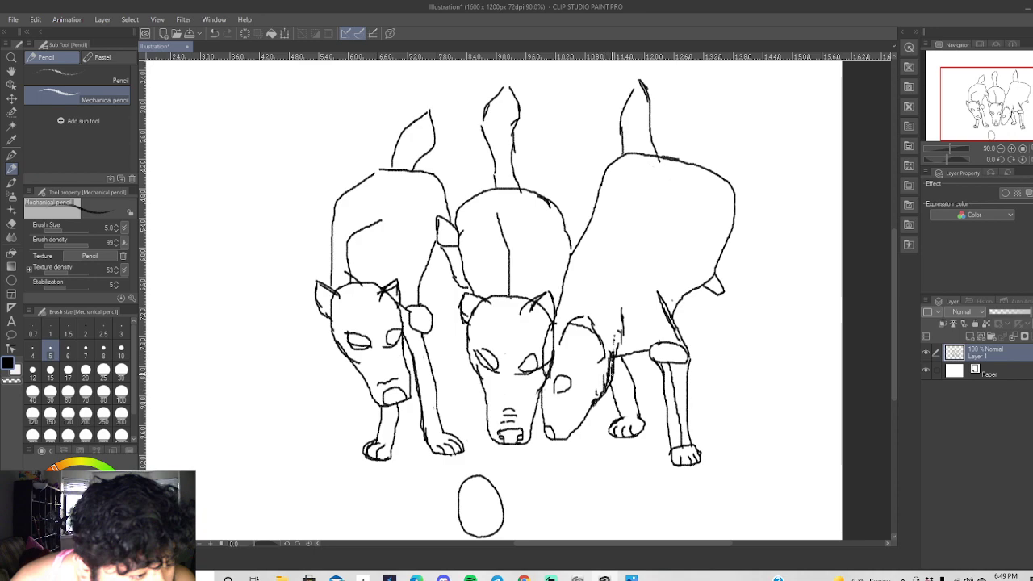
{"action": "mouse_move", "coordinate": [619, 330]}
{"action": "left_mouse_down"}
{"action": "mouse_move", "coordinate": [609, 390]}
{"action": "mouse_move", "coordinate": [589, 419]}
{"action": "left_mouse_up"}
Erase the rightmost hyena's head contour where it overlaps the right side of the middle hyena's face.
{"action": "scroll", "coordinate": [560, 329], "scroll_direction": "up", "scroll_amount": 5}
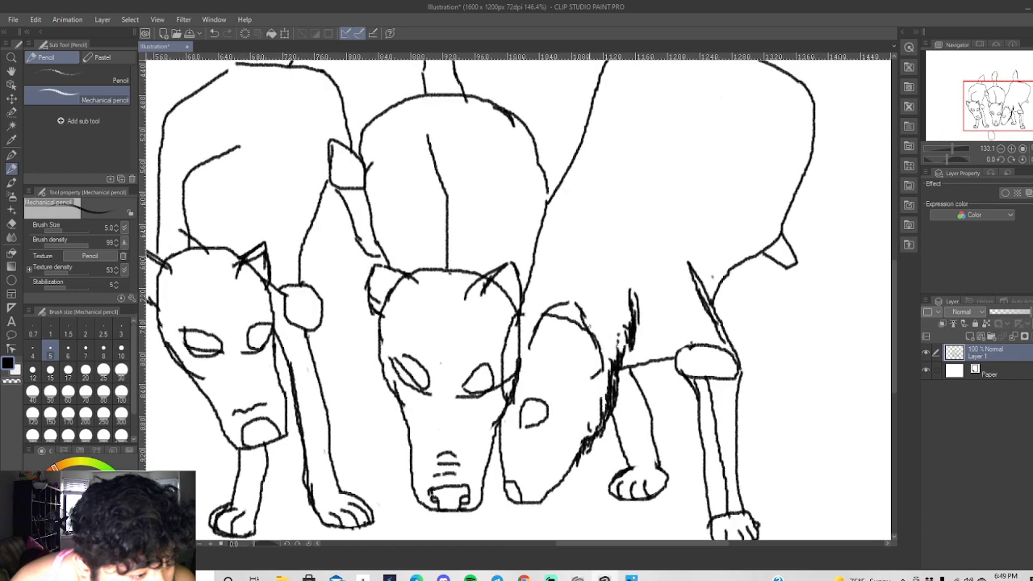
{"action": "scroll", "coordinate": [492, 387], "scroll_direction": "up", "scroll_amount": 2}
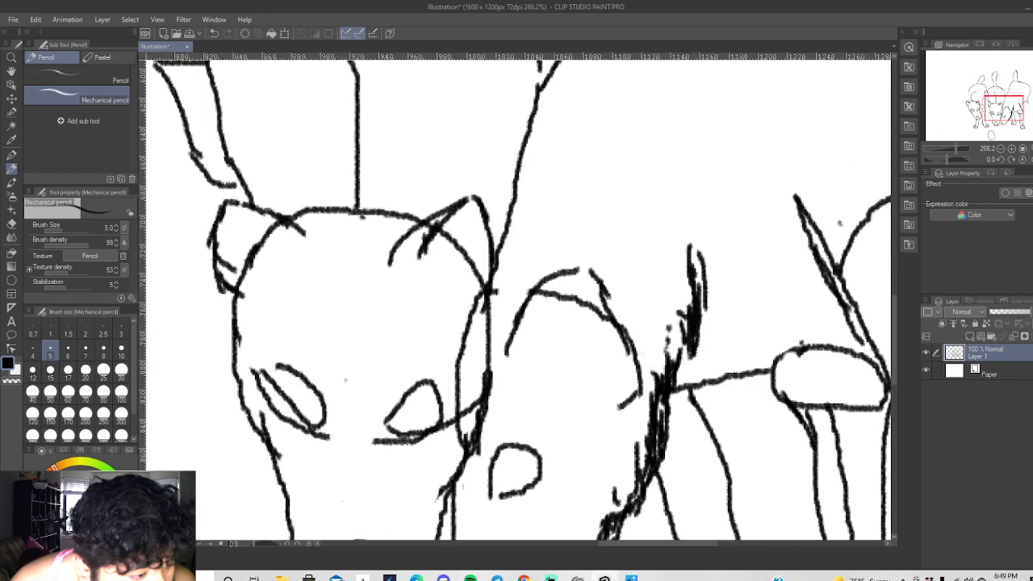
{"action": "left_click", "coordinate": [11, 224]}
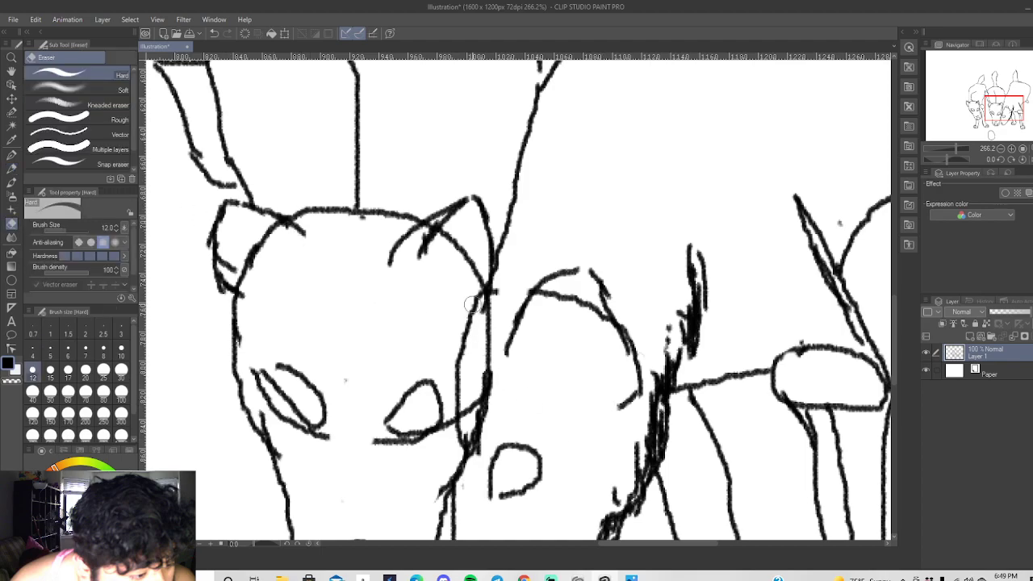
{"action": "mouse_move", "coordinate": [471, 308]}
{"action": "left_mouse_down"}
{"action": "mouse_move", "coordinate": [460, 436]}
{"action": "mouse_move", "coordinate": [456, 407]}
{"action": "left_mouse_up"}
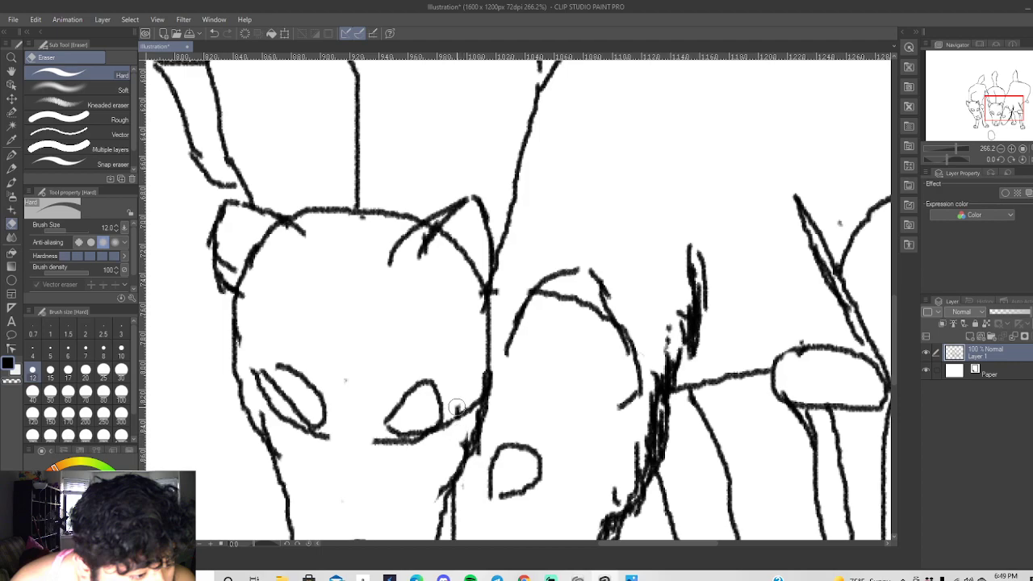
Erase the stray line end beside the middle hyena's right eye and the extra line along its left eye.
{"action": "scroll", "coordinate": [484, 311], "scroll_direction": "down", "scroll_amount": 2}
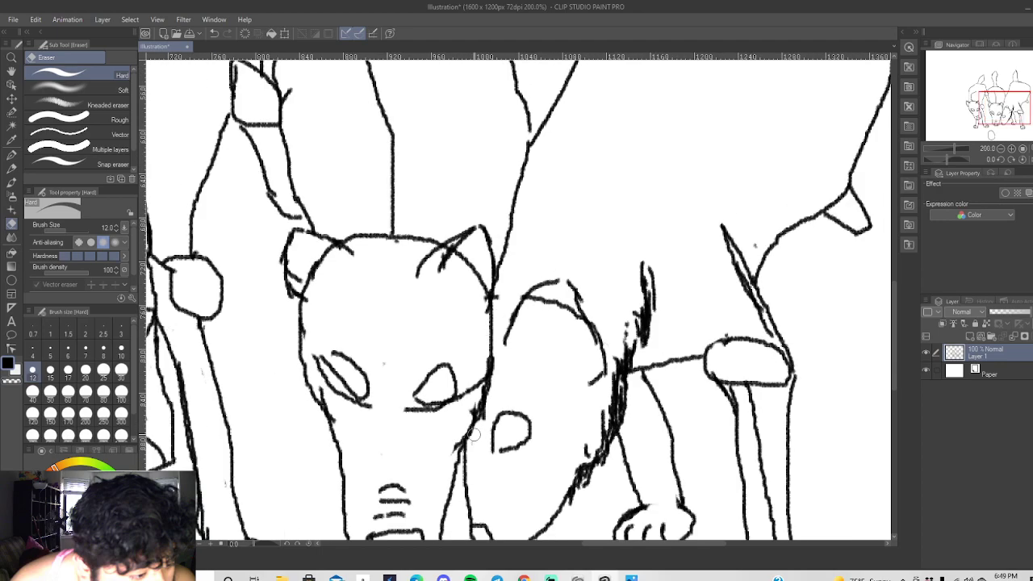
{"action": "scroll", "coordinate": [401, 435], "scroll_direction": "up", "scroll_amount": 3}
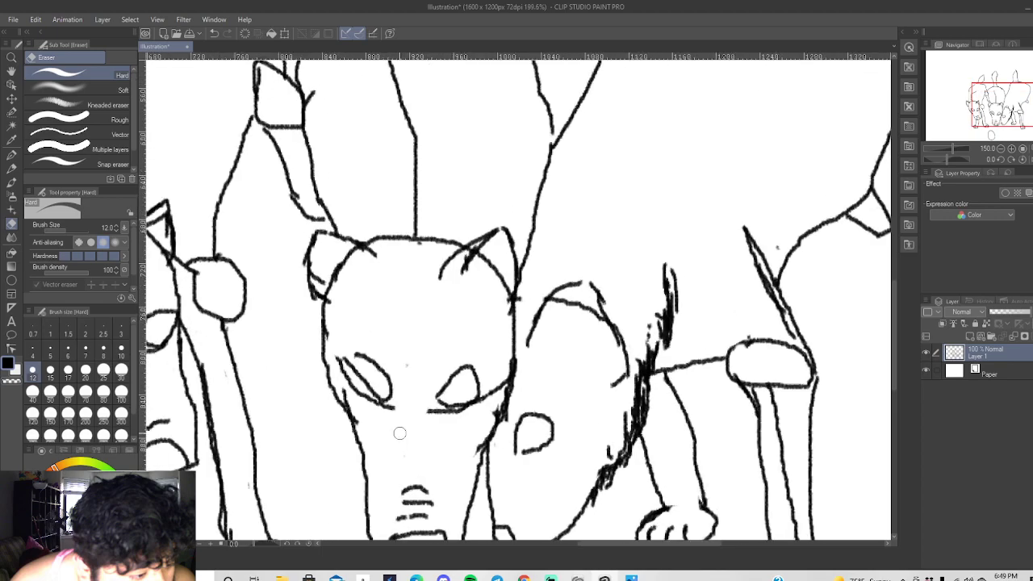
{"action": "left_click_drag", "start_coordinate": [423, 404], "coordinate": [437, 413]}
{"action": "mouse_move", "coordinate": [342, 371]}
{"action": "left_mouse_down"}
{"action": "mouse_move", "coordinate": [332, 361]}
{"action": "mouse_move", "coordinate": [351, 388]}
{"action": "mouse_move", "coordinate": [334, 358]}
{"action": "mouse_move", "coordinate": [359, 402]}
{"action": "mouse_move", "coordinate": [333, 359]}
{"action": "left_mouse_up"}
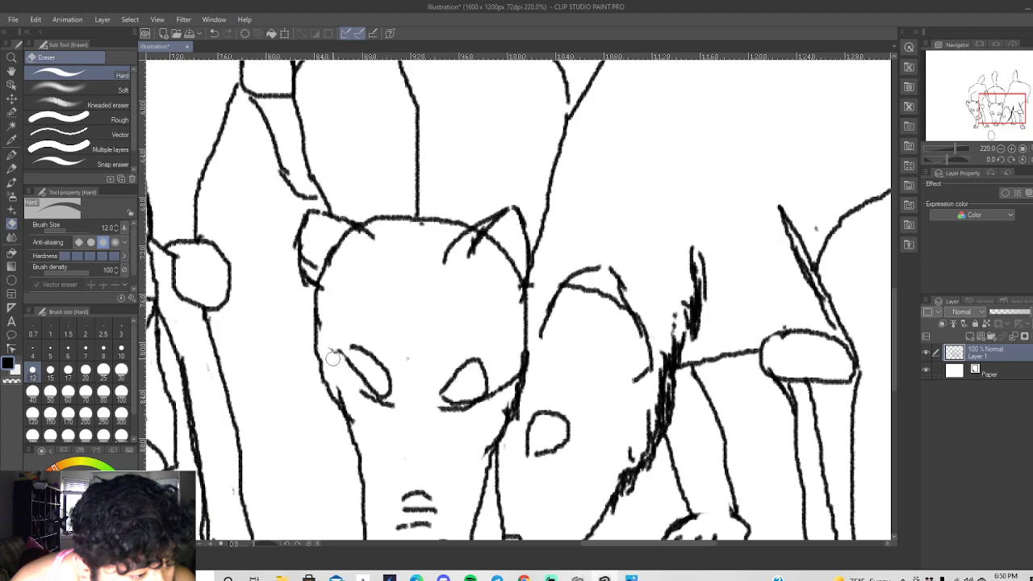
Draw small rounded pupils at the bottom of both of the middle hyena's eyes, redoing a stroke once.
{"action": "left_click", "coordinate": [11, 168]}
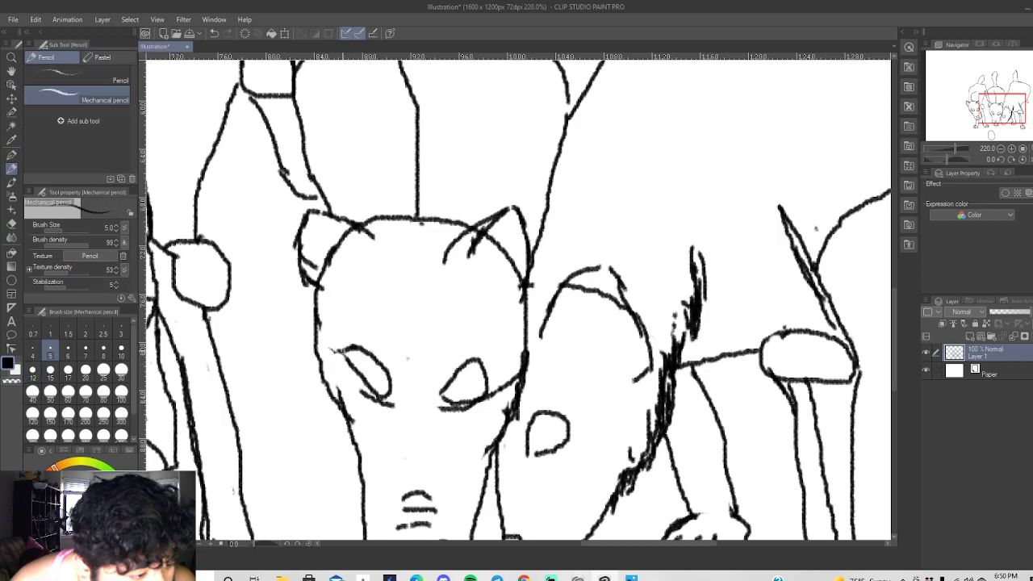
{"action": "mouse_move", "coordinate": [368, 381]}
{"action": "left_mouse_down"}
{"action": "mouse_move", "coordinate": [377, 379]}
{"action": "mouse_move", "coordinate": [378, 393]}
{"action": "left_mouse_up"}
{"action": "left_click", "coordinate": [213, 33]}
{"action": "mouse_move", "coordinate": [452, 390]}
{"action": "left_mouse_down"}
{"action": "mouse_move", "coordinate": [447, 402]}
{"action": "mouse_move", "coordinate": [463, 392]}
{"action": "mouse_move", "coordinate": [468, 401]}
{"action": "left_mouse_up"}
Draw pupils in the rightmost hyena's eye, redoing it once, and in both of the leftmost hyena's eyes.
{"action": "scroll", "coordinate": [468, 415], "scroll_direction": "down", "scroll_amount": 3}
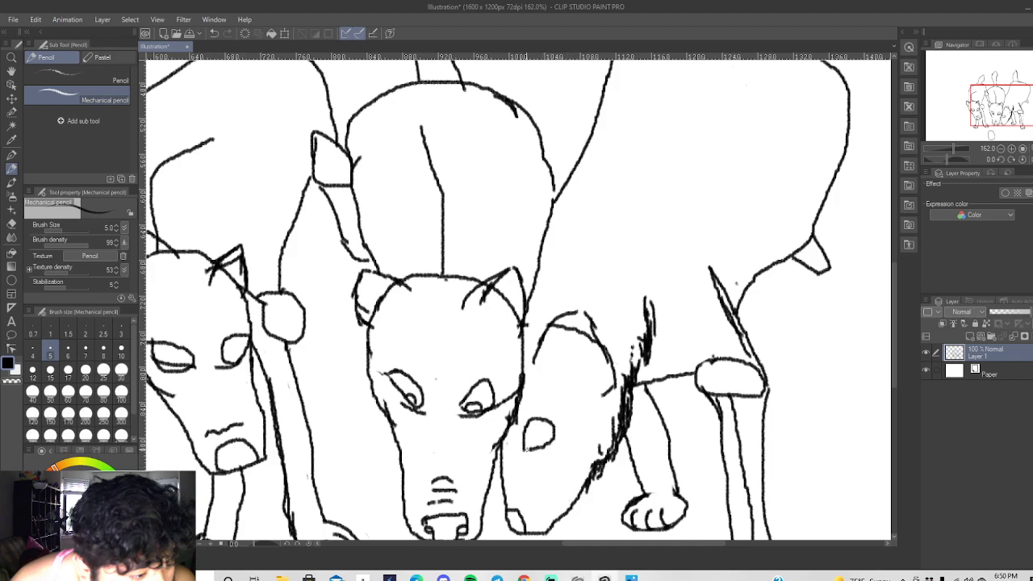
{"action": "left_click_drag", "start_coordinate": [525, 448], "coordinate": [540, 442]}
{"action": "left_click", "coordinate": [214, 35]}
{"action": "left_click", "coordinate": [214, 35]}
{"action": "left_click_drag", "start_coordinate": [526, 448], "coordinate": [538, 441]}
{"action": "left_click_drag", "start_coordinate": [231, 359], "coordinate": [241, 353]}
{"action": "left_click_drag", "start_coordinate": [177, 358], "coordinate": [182, 366]}
With the hard eraser at size 5, remove the extra lines around the leftmost hyena's eyes and the stray stroke inside its cheek.
{"action": "scroll", "coordinate": [179, 370], "scroll_direction": "up", "scroll_amount": 2}
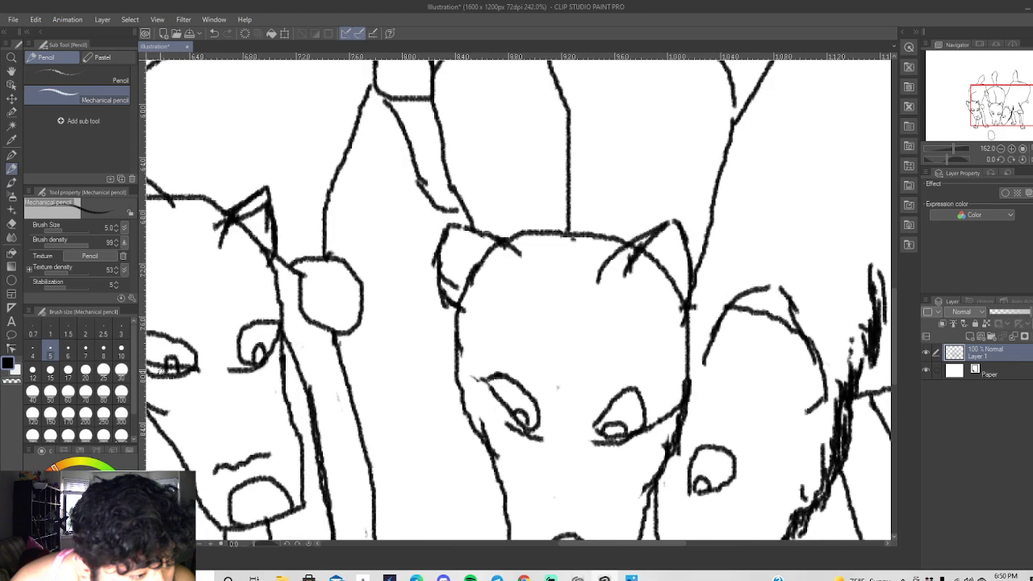
{"action": "left_click_drag", "start_coordinate": [620, 555], "coordinate": [580, 548]}
{"action": "scroll", "coordinate": [497, 349], "scroll_direction": "up", "scroll_amount": 2}
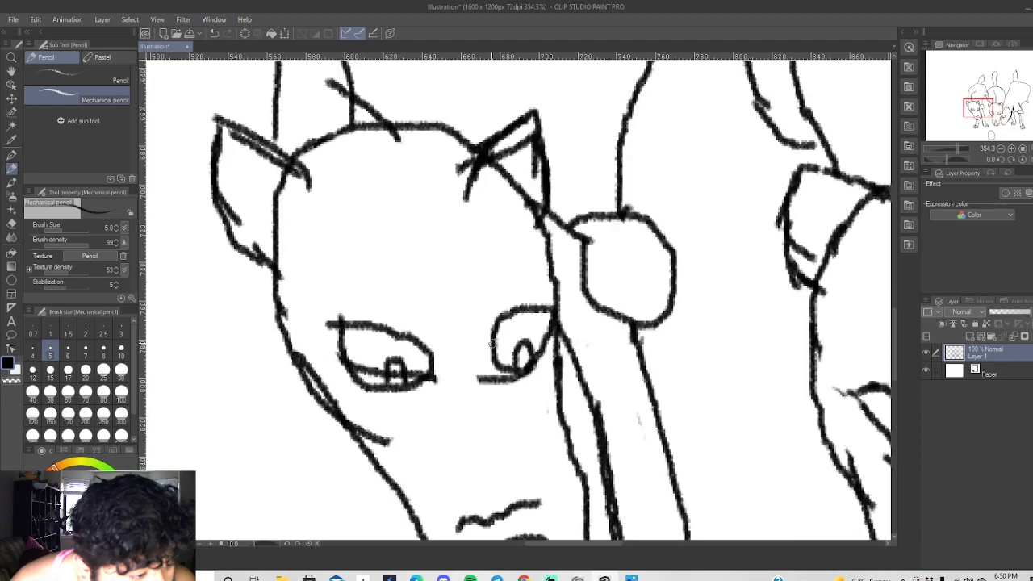
{"action": "left_click", "coordinate": [11, 224]}
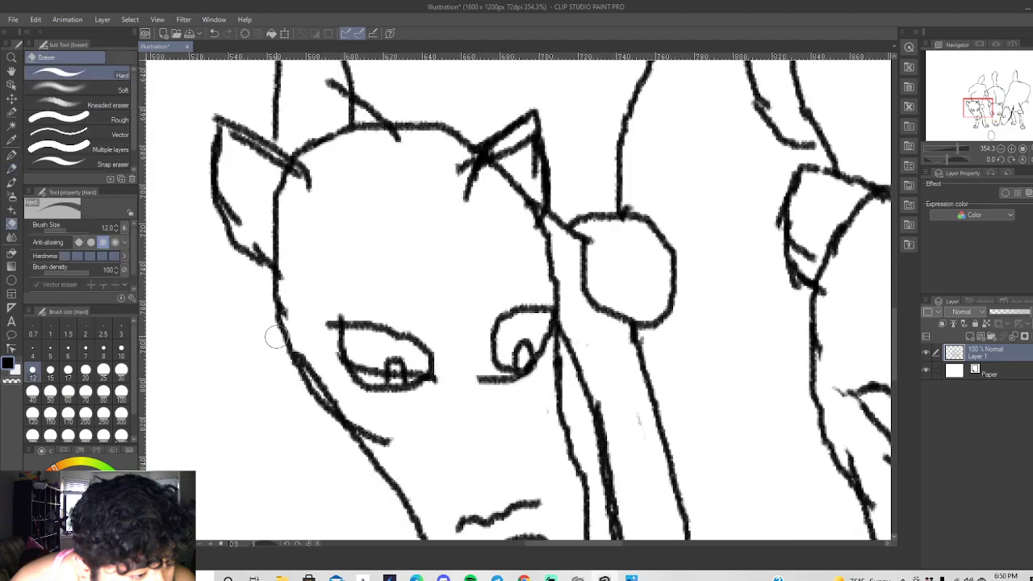
{"action": "left_click", "coordinate": [68, 352]}
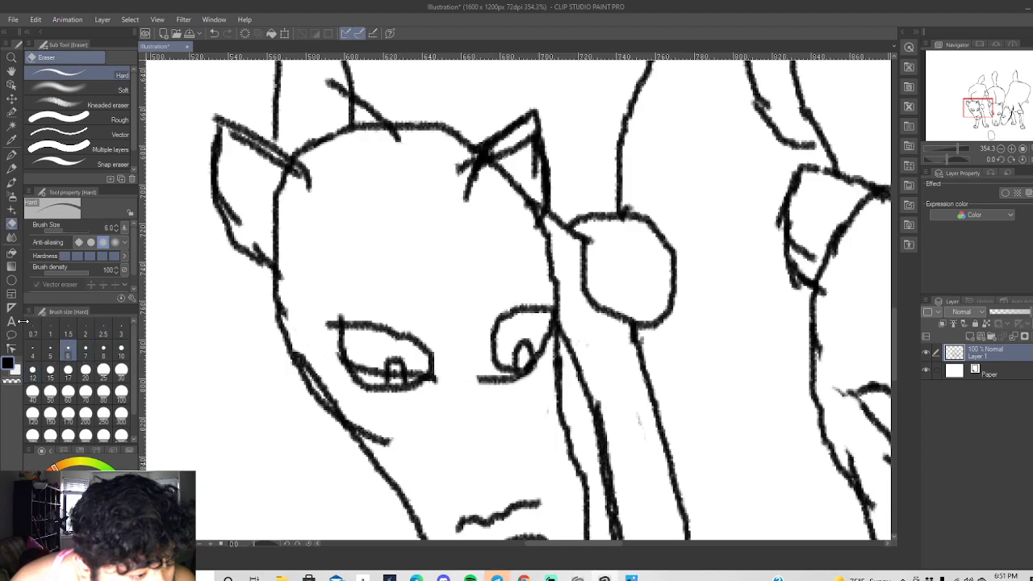
{"action": "left_click", "coordinate": [50, 353]}
{"action": "mouse_move", "coordinate": [419, 372]}
{"action": "left_mouse_down"}
{"action": "mouse_move", "coordinate": [397, 379]}
{"action": "mouse_move", "coordinate": [380, 374]}
{"action": "mouse_move", "coordinate": [418, 371]}
{"action": "mouse_move", "coordinate": [358, 368]}
{"action": "mouse_move", "coordinate": [369, 364]}
{"action": "mouse_move", "coordinate": [377, 380]}
{"action": "left_mouse_up"}
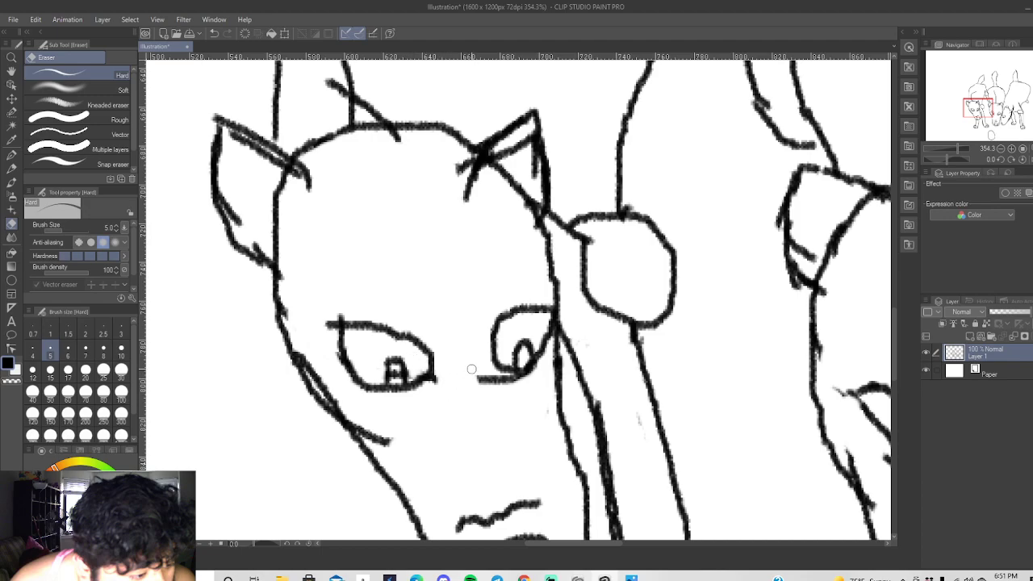
{"action": "mouse_move", "coordinate": [462, 369]}
{"action": "left_mouse_down"}
{"action": "mouse_move", "coordinate": [489, 392]}
{"action": "mouse_move", "coordinate": [489, 381]}
{"action": "mouse_move", "coordinate": [508, 380]}
{"action": "mouse_move", "coordinate": [494, 378]}
{"action": "mouse_move", "coordinate": [521, 384]}
{"action": "mouse_move", "coordinate": [498, 383]}
{"action": "left_mouse_up"}
{"action": "mouse_move", "coordinate": [391, 431]}
{"action": "left_mouse_down"}
{"action": "mouse_move", "coordinate": [387, 445]}
{"action": "mouse_move", "coordinate": [361, 430]}
{"action": "left_mouse_up"}
Draw a rounded paw just left of the middle hyena's muzzle and connect it to the head with a leg line.
{"action": "scroll", "coordinate": [532, 430], "scroll_direction": "down", "scroll_amount": 3}
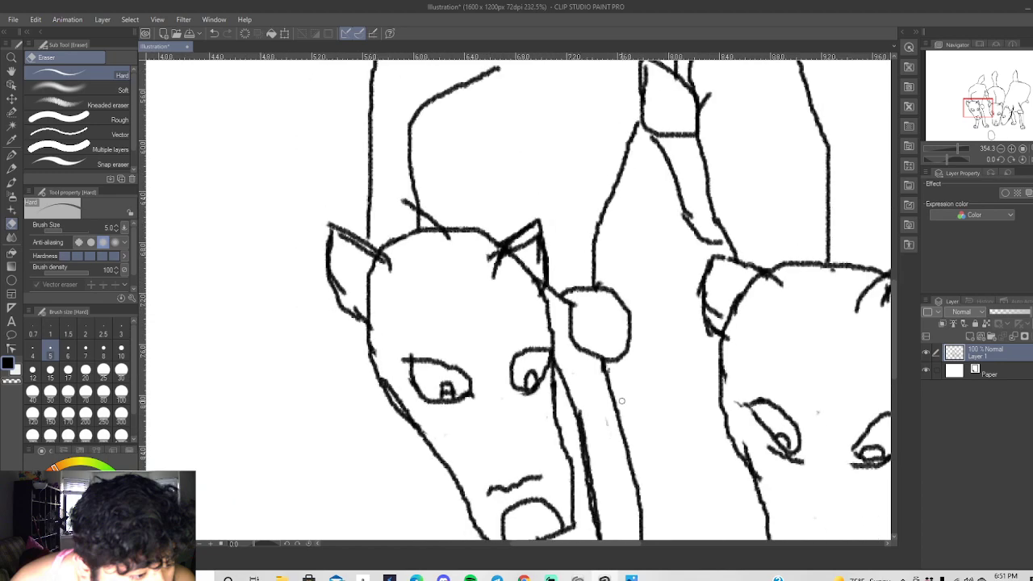
{"action": "scroll", "coordinate": [636, 418], "scroll_direction": "down", "scroll_amount": 4}
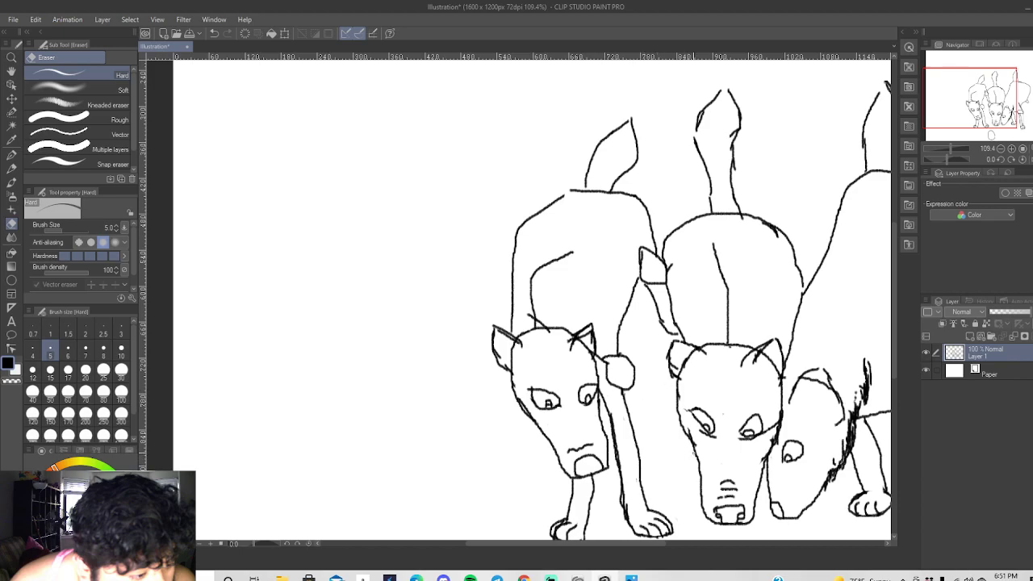
{"action": "left_click_drag", "start_coordinate": [614, 546], "coordinate": [659, 551]}
{"action": "left_click_drag", "start_coordinate": [898, 271], "coordinate": [895, 343]}
{"action": "scroll", "coordinate": [517, 315], "scroll_direction": "up", "scroll_amount": 2}
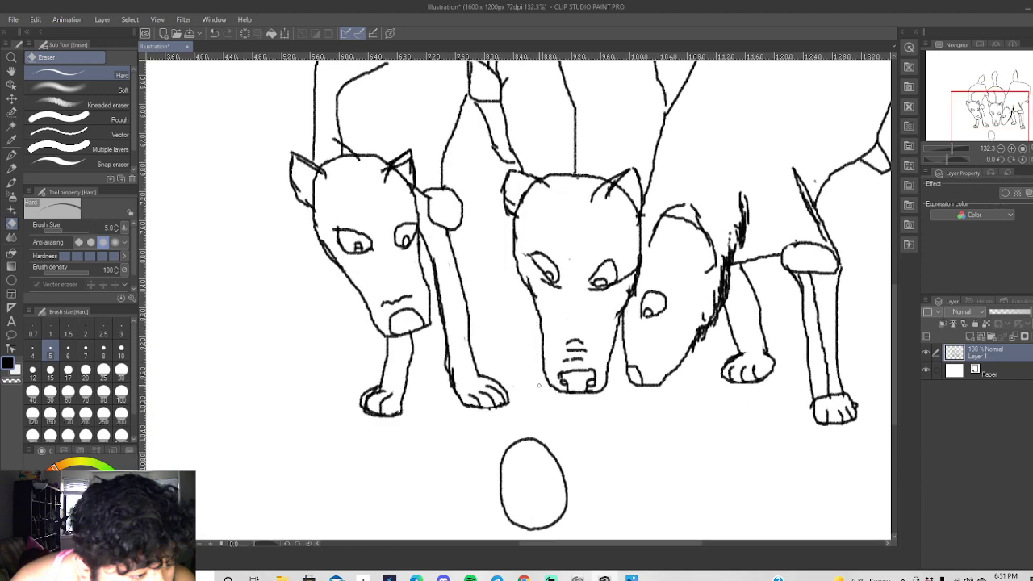
{"action": "left_click", "coordinate": [13, 169]}
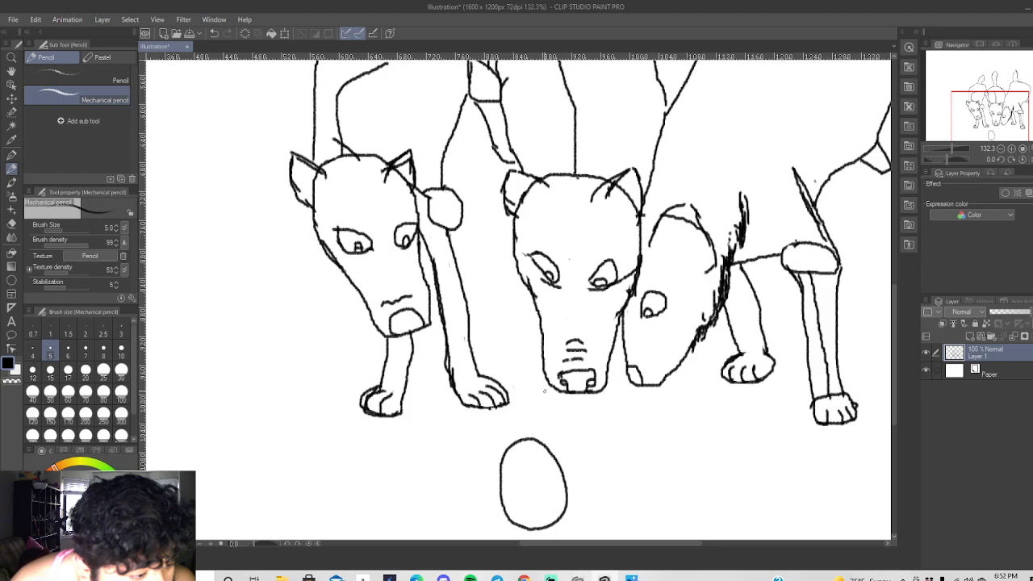
{"action": "mouse_move", "coordinate": [546, 392]}
{"action": "left_mouse_down"}
{"action": "mouse_move", "coordinate": [529, 395]}
{"action": "mouse_move", "coordinate": [511, 380]}
{"action": "mouse_move", "coordinate": [525, 372]}
{"action": "left_mouse_up"}
{"action": "left_click_drag", "start_coordinate": [515, 373], "coordinate": [542, 369]}
{"action": "left_click_drag", "start_coordinate": [531, 357], "coordinate": [538, 317]}
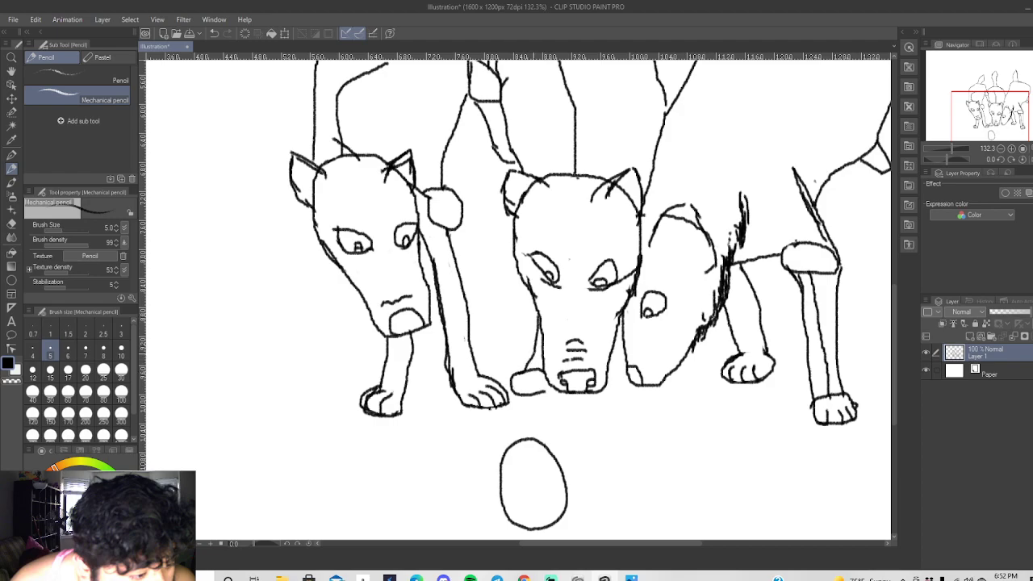
Add toe lines to the middle hyena's paw and extend its lower edge to the muzzle.
{"action": "mouse_move", "coordinate": [543, 394]}
{"action": "left_mouse_down"}
{"action": "mouse_move", "coordinate": [552, 392]}
{"action": "mouse_move", "coordinate": [530, 393]}
{"action": "mouse_move", "coordinate": [518, 376]}
{"action": "left_mouse_up"}
{"action": "left_click_drag", "start_coordinate": [516, 389], "coordinate": [520, 393]}
{"action": "left_click_drag", "start_coordinate": [553, 392], "coordinate": [556, 395]}
Erase the upper edge of the middle hyena's paw where the leg joins it.
{"action": "scroll", "coordinate": [544, 363], "scroll_direction": "up", "scroll_amount": 5}
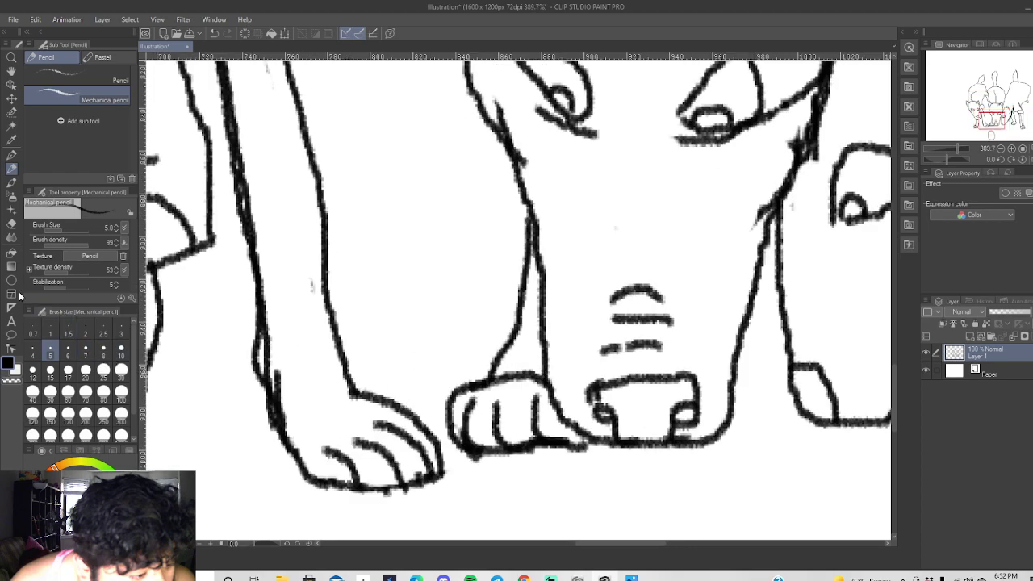
{"action": "left_click", "coordinate": [12, 224]}
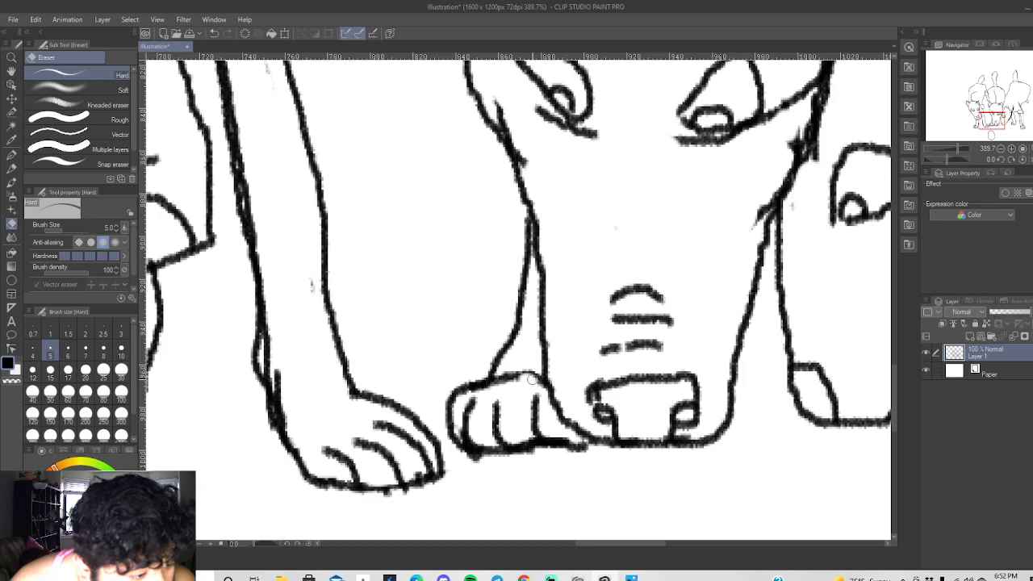
{"action": "mouse_move", "coordinate": [526, 373]}
{"action": "left_mouse_down"}
{"action": "mouse_move", "coordinate": [535, 380]}
{"action": "mouse_move", "coordinate": [501, 379]}
{"action": "left_mouse_up"}
Draw a curved vertical contour inside the left side of the middle hyena's body, above its left ear.
{"action": "scroll", "coordinate": [502, 379], "scroll_direction": "down", "scroll_amount": 5}
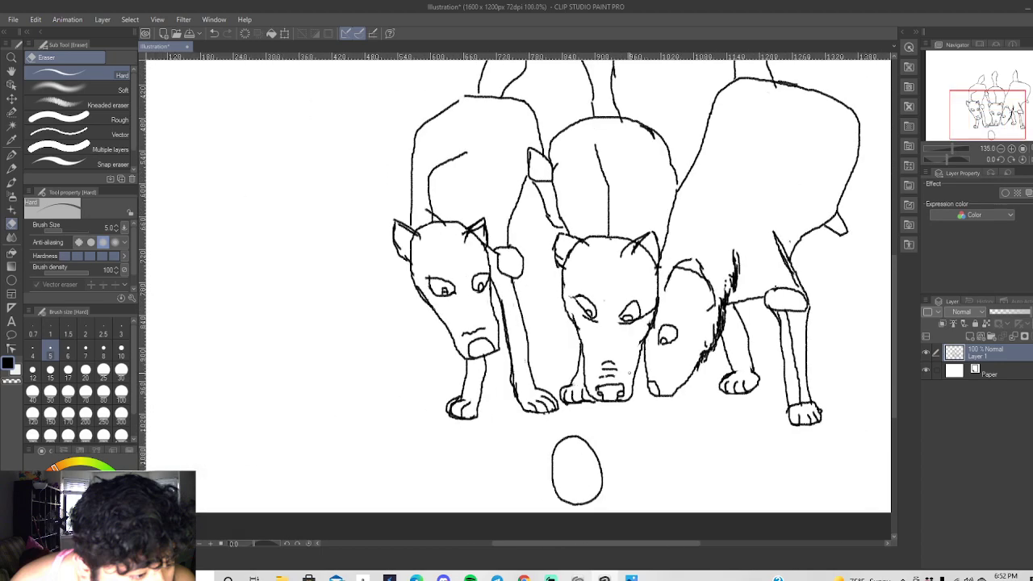
{"action": "scroll", "coordinate": [565, 379], "scroll_direction": "down", "scroll_amount": 2}
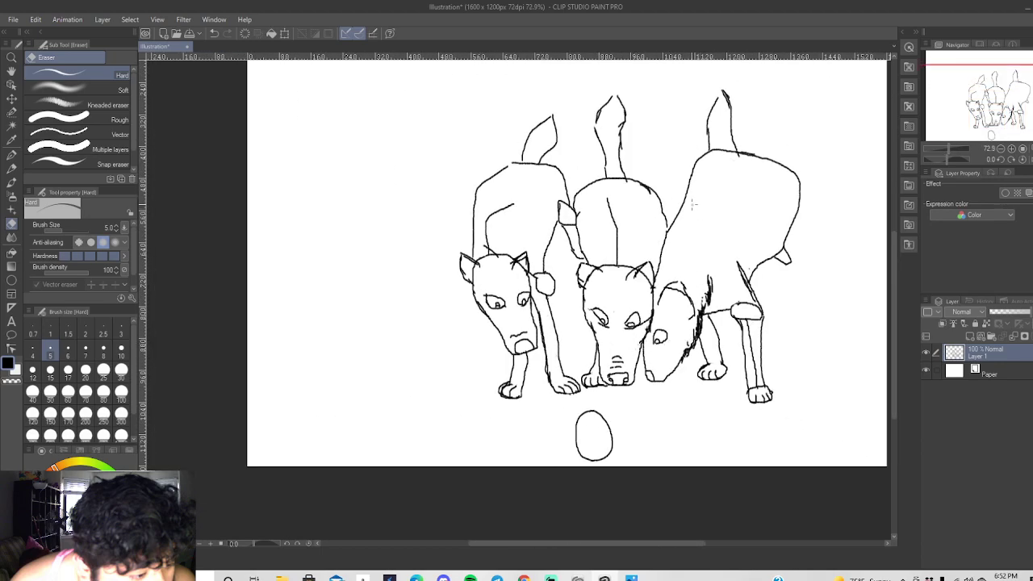
{"action": "scroll", "coordinate": [563, 230], "scroll_direction": "up", "scroll_amount": 1}
{"action": "scroll", "coordinate": [628, 199], "scroll_direction": "up", "scroll_amount": 2}
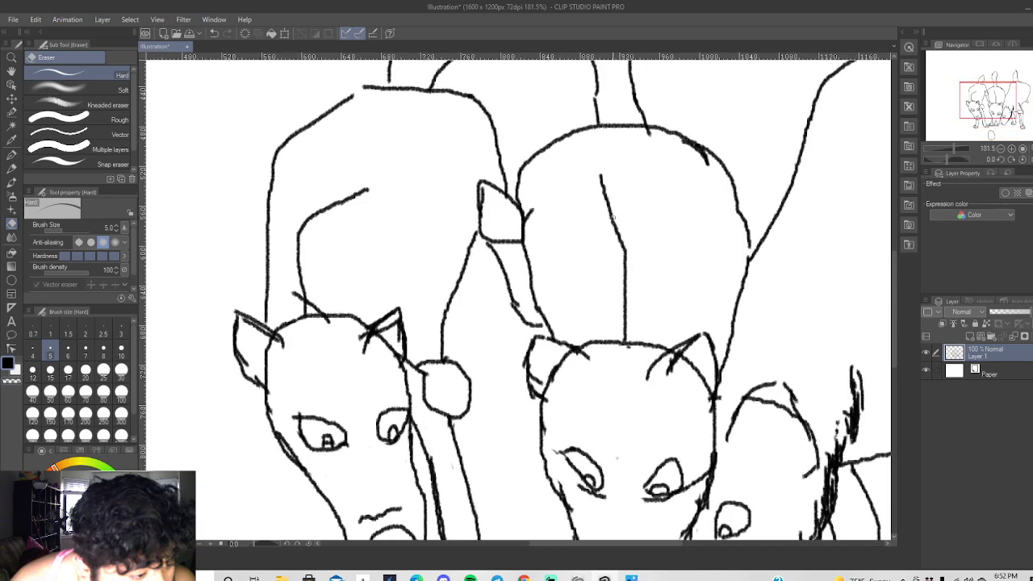
{"action": "left_click", "coordinate": [10, 168]}
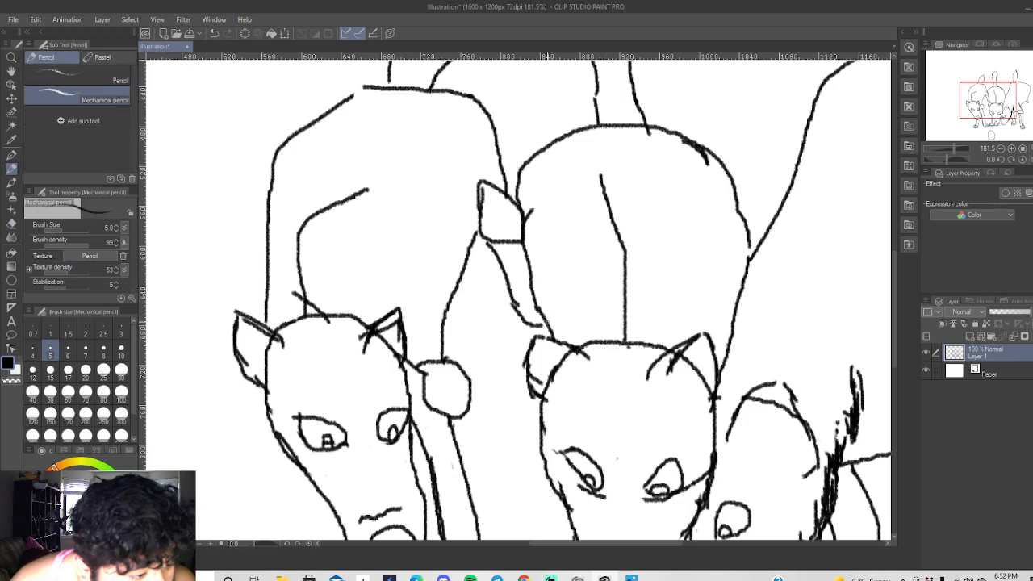
{"action": "mouse_move", "coordinate": [548, 322]}
{"action": "left_mouse_down"}
{"action": "mouse_move", "coordinate": [552, 216]}
{"action": "mouse_move", "coordinate": [548, 231]}
{"action": "left_mouse_up"}
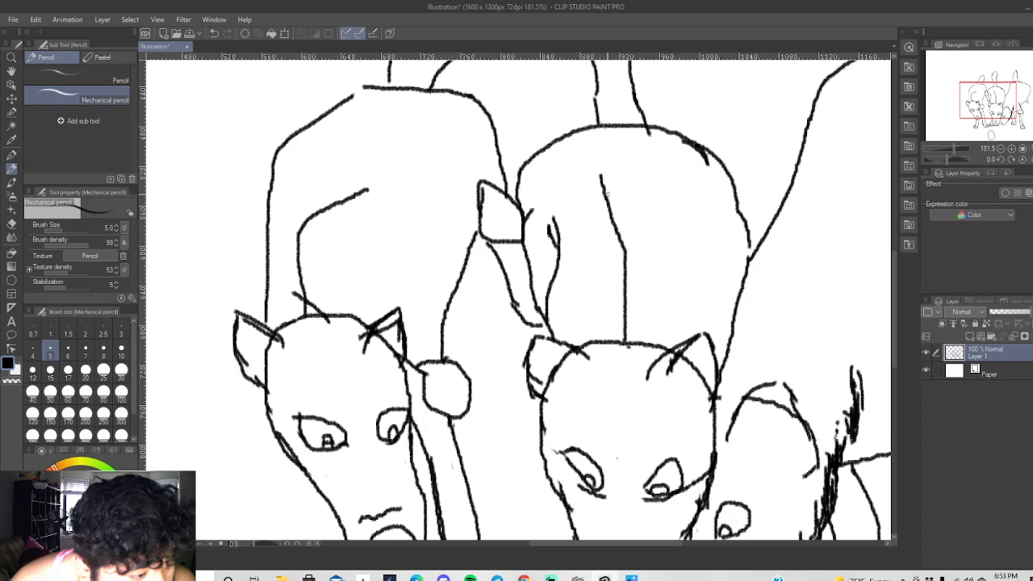
Erase the upper part of the middle hyena's center body line and the rough overlap on its upper back.
{"action": "key", "text": "e"}
{"action": "mouse_move", "coordinate": [607, 200]}
{"action": "left_mouse_down"}
{"action": "mouse_move", "coordinate": [599, 171]}
{"action": "mouse_move", "coordinate": [621, 239]}
{"action": "mouse_move", "coordinate": [604, 187]}
{"action": "left_mouse_up"}
{"action": "left_click_drag", "start_coordinate": [616, 230], "coordinate": [626, 273]}
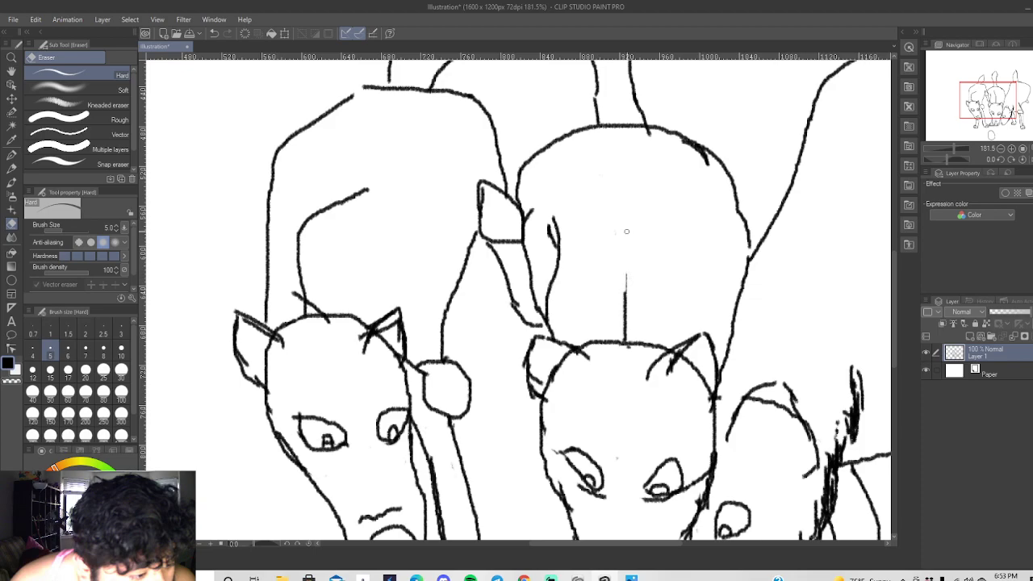
{"action": "mouse_move", "coordinate": [663, 147]}
{"action": "left_mouse_down"}
{"action": "mouse_move", "coordinate": [698, 147]}
{"action": "mouse_move", "coordinate": [710, 159]}
{"action": "mouse_move", "coordinate": [694, 150]}
{"action": "left_mouse_up"}
With the hard eraser at size 10, remove the head outline crossing the middle hyena's right ear and nearby stray marks.
{"action": "scroll", "coordinate": [693, 248], "scroll_direction": "down", "scroll_amount": 2}
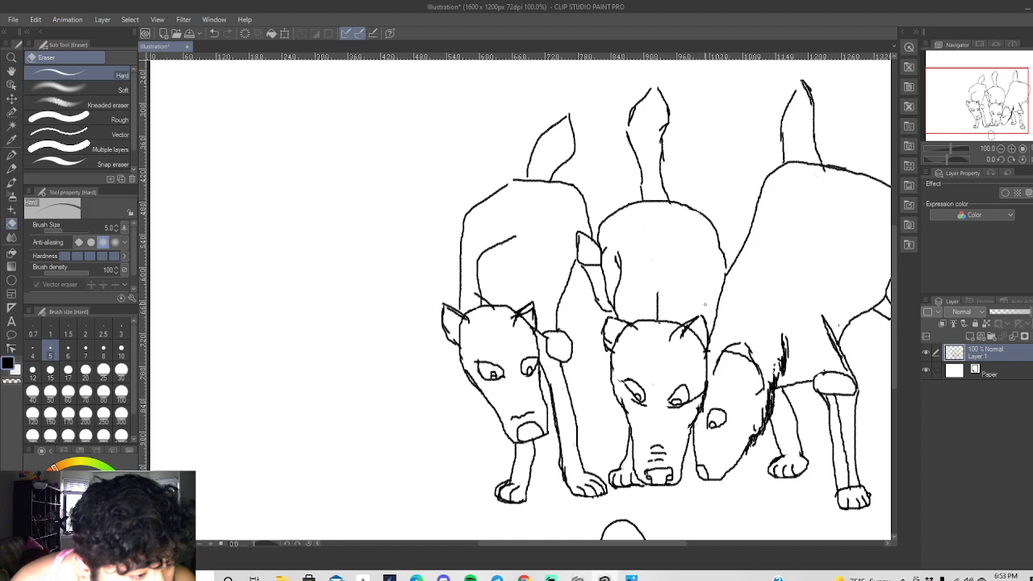
{"action": "scroll", "coordinate": [707, 300], "scroll_direction": "up", "scroll_amount": 6}
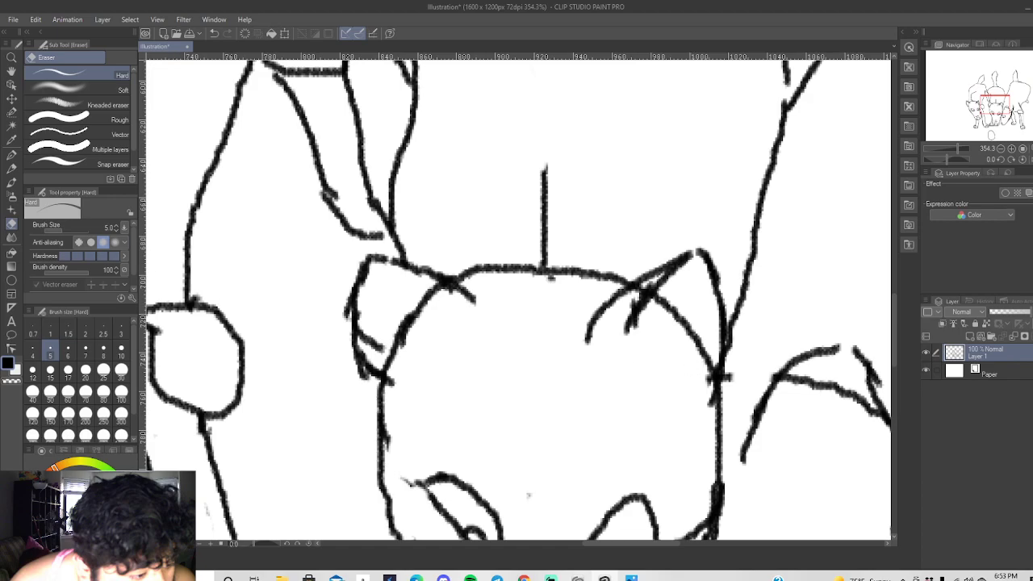
{"action": "left_click", "coordinate": [121, 353]}
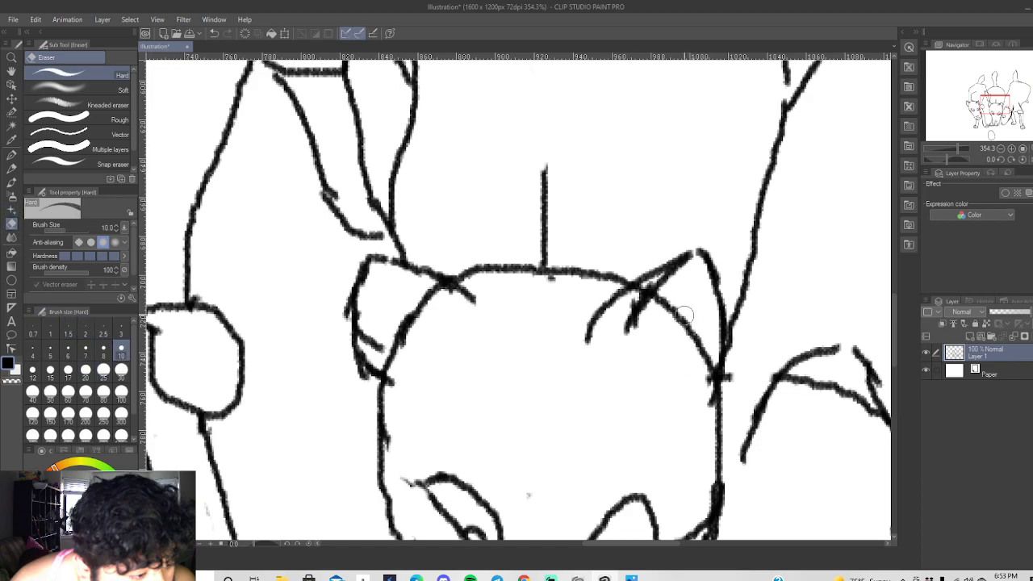
{"action": "mouse_move", "coordinate": [681, 321]}
{"action": "left_mouse_down"}
{"action": "mouse_move", "coordinate": [691, 348]}
{"action": "mouse_move", "coordinate": [705, 343]}
{"action": "mouse_move", "coordinate": [692, 393]}
{"action": "mouse_move", "coordinate": [736, 368]}
{"action": "mouse_move", "coordinate": [706, 396]}
{"action": "left_mouse_up"}
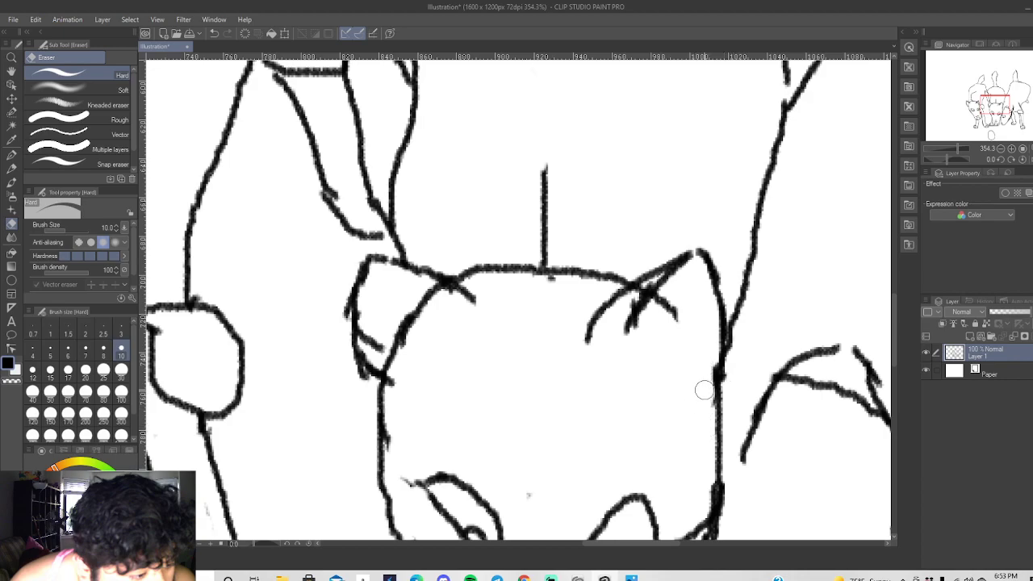
{"action": "mouse_move", "coordinate": [677, 332]}
{"action": "left_mouse_down"}
{"action": "mouse_move", "coordinate": [662, 288]}
{"action": "mouse_move", "coordinate": [659, 318]}
{"action": "mouse_move", "coordinate": [627, 300]}
{"action": "mouse_move", "coordinate": [661, 285]}
{"action": "mouse_move", "coordinate": [630, 336]}
{"action": "mouse_move", "coordinate": [636, 325]}
{"action": "left_mouse_up"}
{"action": "left_click", "coordinate": [552, 282]}
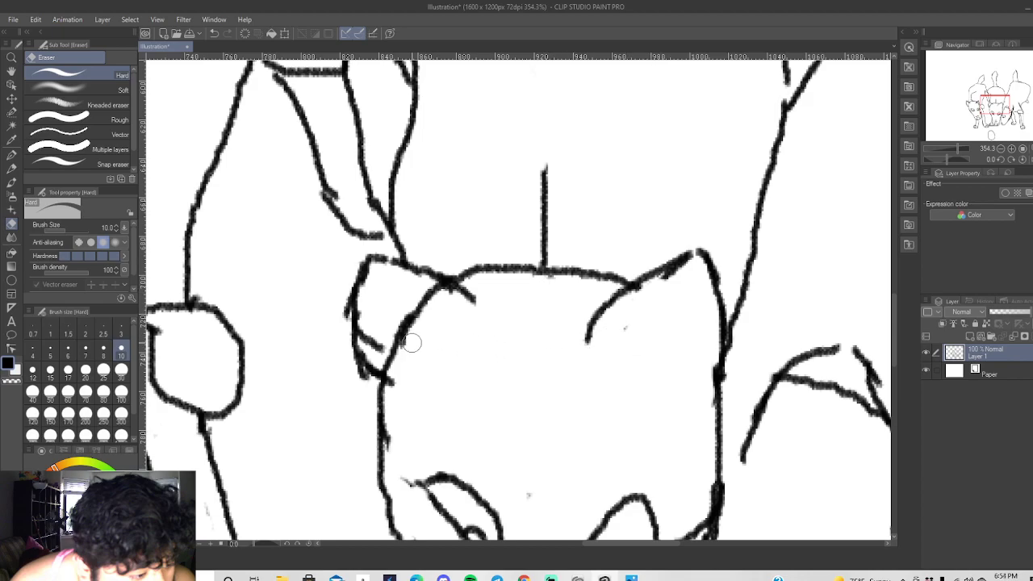
Erase the head outline crossing the middle hyena's left ear and pencil a solid black triangular patch inside the ear.
{"action": "mouse_move", "coordinate": [418, 300]}
{"action": "left_mouse_down"}
{"action": "mouse_move", "coordinate": [427, 317]}
{"action": "mouse_move", "coordinate": [450, 299]}
{"action": "mouse_move", "coordinate": [417, 299]}
{"action": "mouse_move", "coordinate": [383, 327]}
{"action": "mouse_move", "coordinate": [381, 352]}
{"action": "mouse_move", "coordinate": [368, 343]}
{"action": "mouse_move", "coordinate": [394, 355]}
{"action": "mouse_move", "coordinate": [390, 364]}
{"action": "left_mouse_up"}
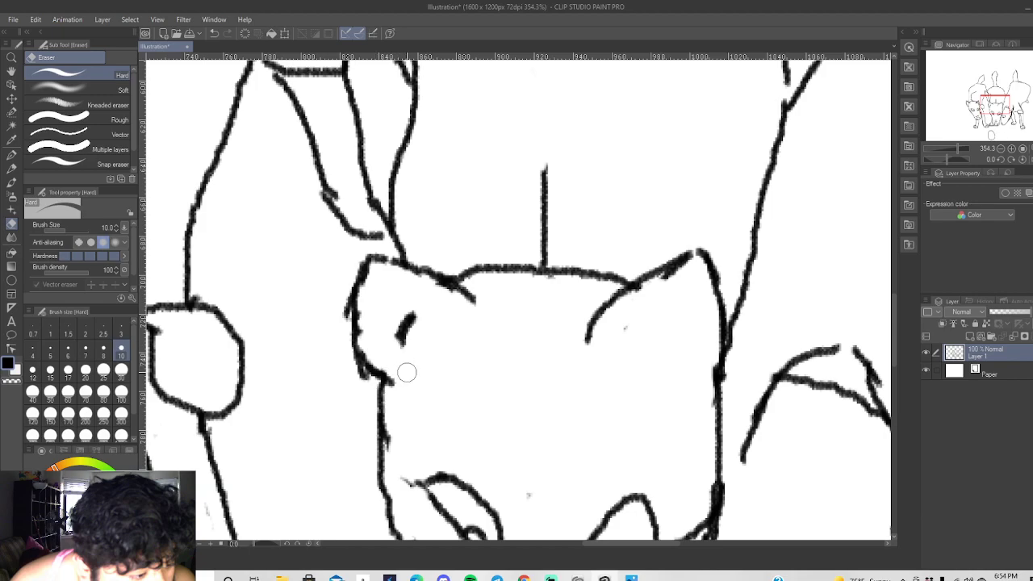
{"action": "left_click", "coordinate": [11, 167]}
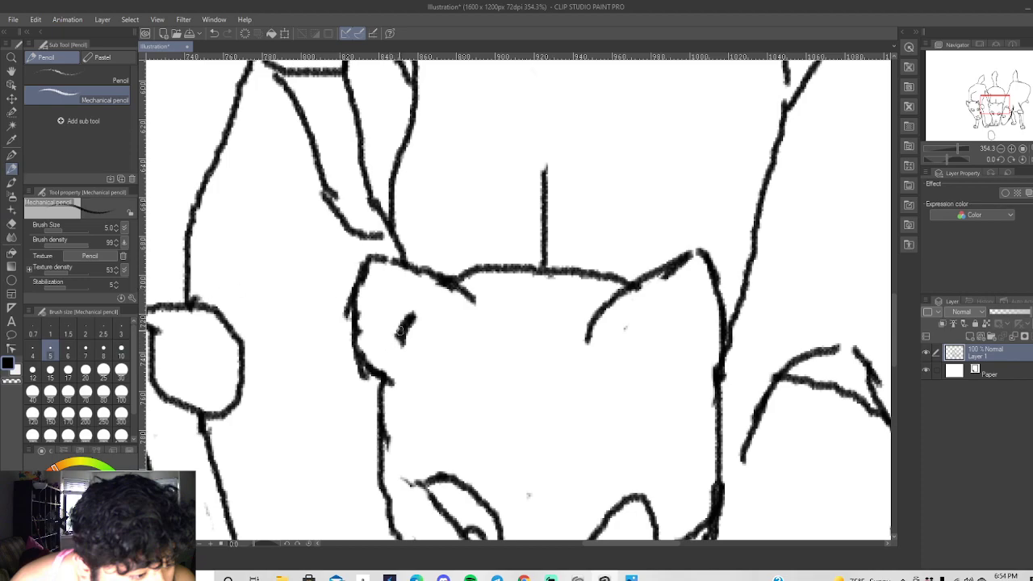
{"action": "mouse_move", "coordinate": [394, 339]}
{"action": "left_mouse_down"}
{"action": "mouse_move", "coordinate": [380, 295]}
{"action": "mouse_move", "coordinate": [404, 317]}
{"action": "mouse_move", "coordinate": [388, 320]}
{"action": "mouse_move", "coordinate": [397, 343]}
{"action": "mouse_move", "coordinate": [394, 305]}
{"action": "mouse_move", "coordinate": [380, 292]}
{"action": "mouse_move", "coordinate": [405, 306]}
{"action": "mouse_move", "coordinate": [395, 313]}
{"action": "mouse_move", "coordinate": [374, 282]}
{"action": "mouse_move", "coordinate": [404, 339]}
{"action": "left_mouse_up"}
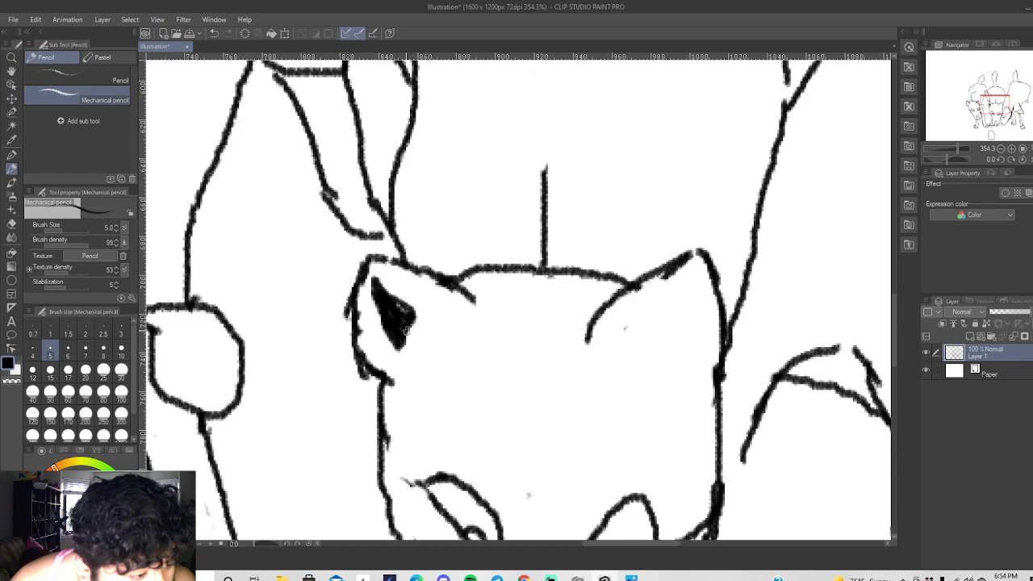
Extend the solid black pencil patch inside the middle hyena's left ear toward the ear's inner and lower corners.
{"action": "mouse_move", "coordinate": [410, 317]}
{"action": "left_mouse_down"}
{"action": "mouse_move", "coordinate": [398, 298]}
{"action": "mouse_move", "coordinate": [437, 305]}
{"action": "mouse_move", "coordinate": [387, 290]}
{"action": "mouse_move", "coordinate": [419, 310]}
{"action": "mouse_move", "coordinate": [393, 351]}
{"action": "mouse_move", "coordinate": [386, 345]}
{"action": "mouse_move", "coordinate": [390, 356]}
{"action": "mouse_move", "coordinate": [385, 327]}
{"action": "mouse_move", "coordinate": [395, 310]}
{"action": "mouse_move", "coordinate": [406, 321]}
{"action": "mouse_move", "coordinate": [401, 305]}
{"action": "mouse_move", "coordinate": [448, 295]}
{"action": "left_mouse_up"}
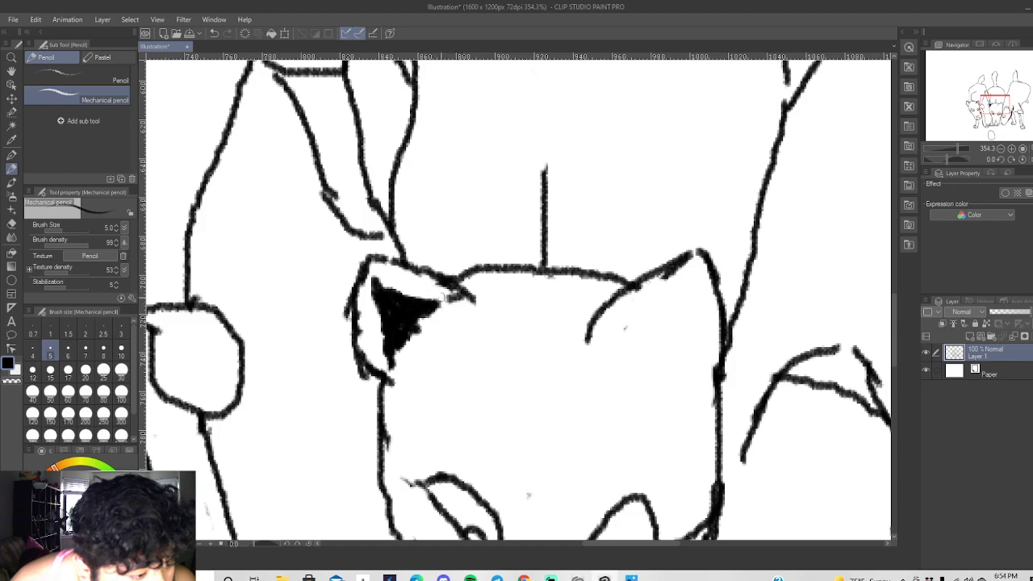
{"action": "scroll", "coordinate": [581, 325], "scroll_direction": "down", "scroll_amount": 4}
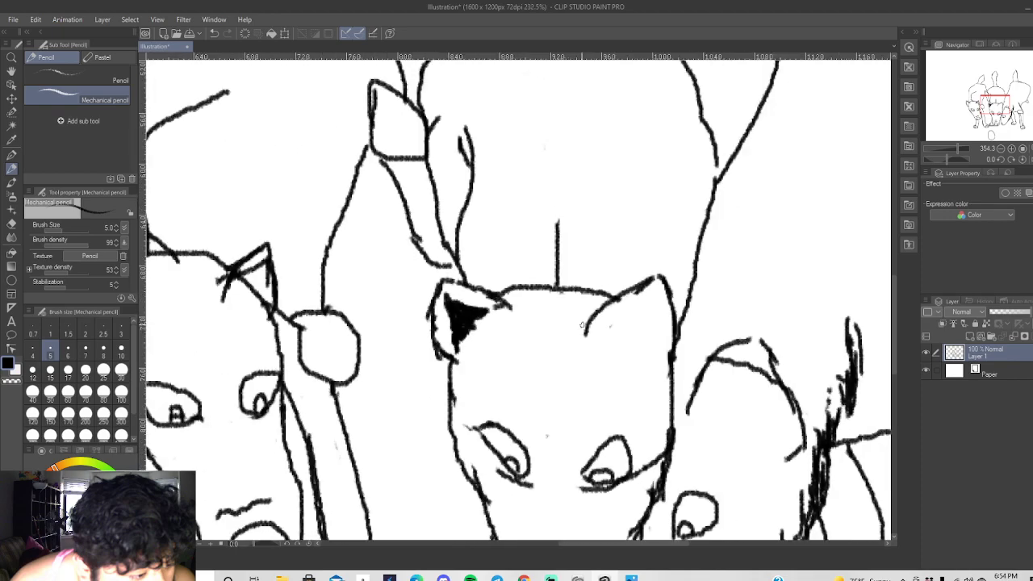
{"action": "scroll", "coordinate": [600, 390], "scroll_direction": "up", "scroll_amount": 1}
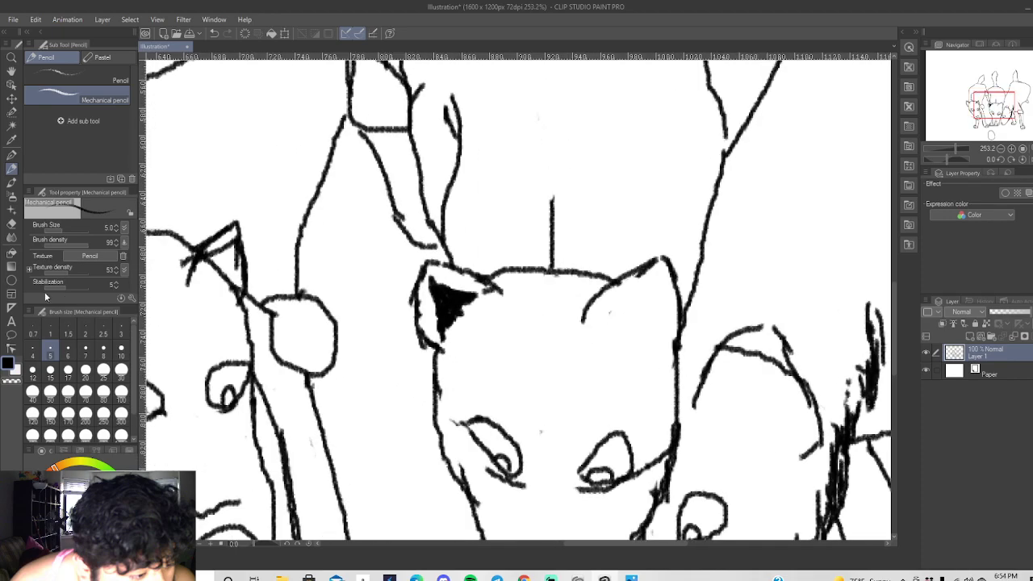
With the hard eraser, remove the middle hyena's head outline next to both ears and the line joining its right eye to the face edge.
{"action": "left_click", "coordinate": [11, 224]}
{"action": "mouse_move", "coordinate": [506, 282]}
{"action": "left_mouse_down"}
{"action": "mouse_move", "coordinate": [507, 260]}
{"action": "mouse_move", "coordinate": [526, 291]}
{"action": "left_mouse_up"}
{"action": "left_click_drag", "start_coordinate": [583, 276], "coordinate": [608, 275]}
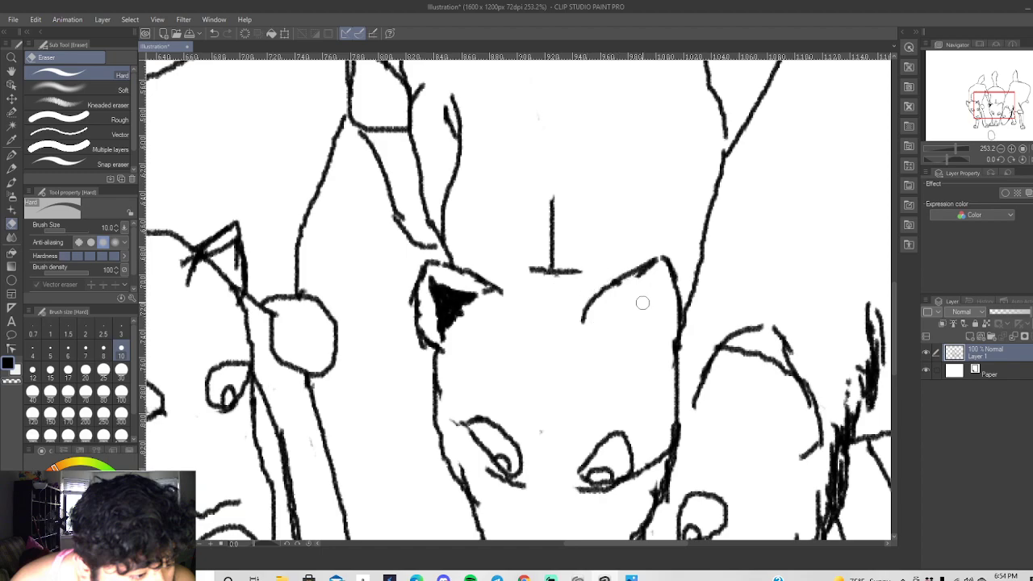
{"action": "scroll", "coordinate": [655, 399], "scroll_direction": "down", "scroll_amount": 1}
{"action": "scroll", "coordinate": [605, 500], "scroll_direction": "up", "scroll_amount": 4}
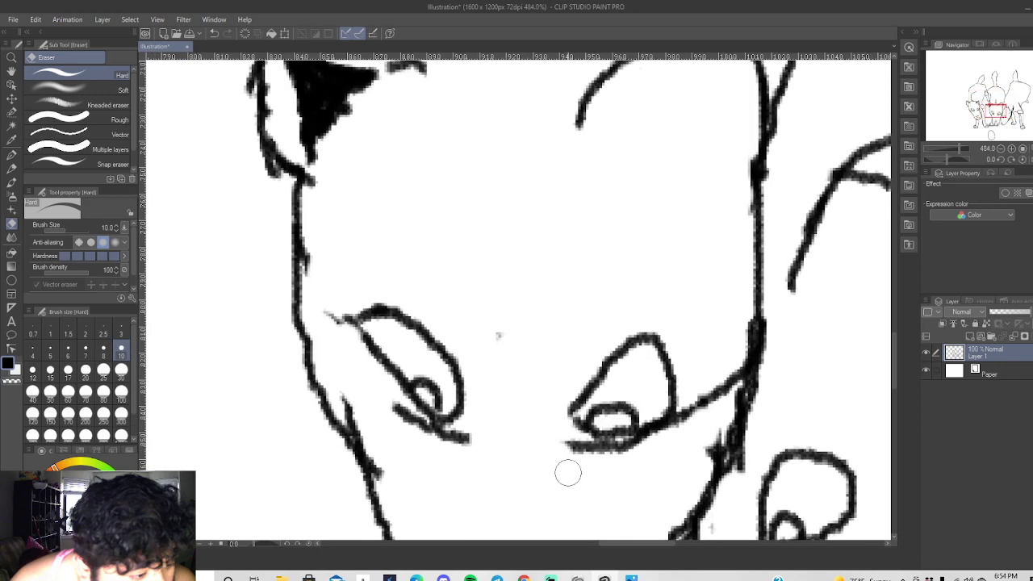
{"action": "mouse_move", "coordinate": [691, 392]}
{"action": "left_mouse_down"}
{"action": "mouse_move", "coordinate": [715, 397]}
{"action": "mouse_move", "coordinate": [692, 427]}
{"action": "mouse_move", "coordinate": [701, 400]}
{"action": "left_mouse_up"}
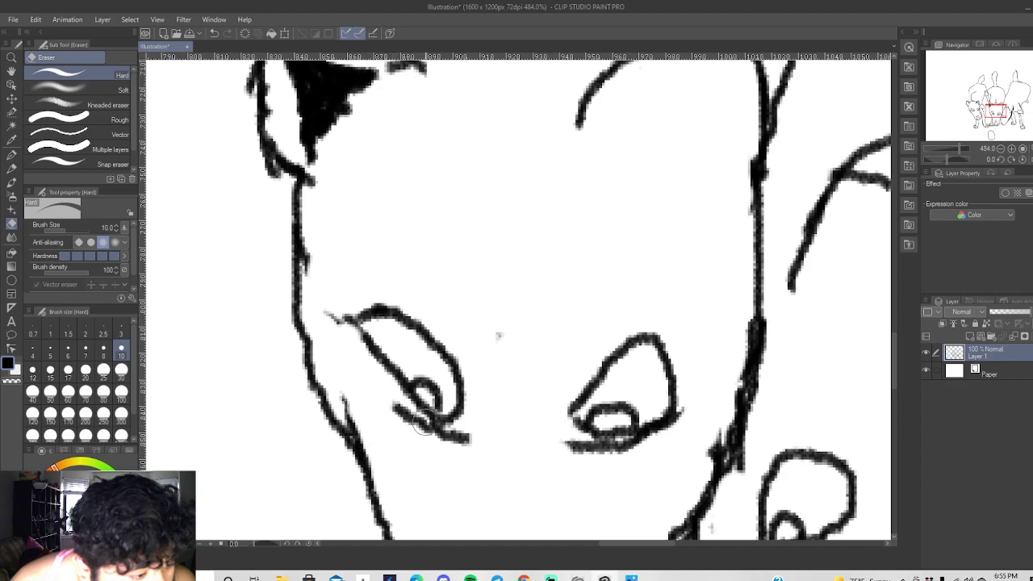
Erase the round joint shape at the top of the left hyena's front leg nearest the middle hyena.
{"action": "scroll", "coordinate": [392, 428], "scroll_direction": "down", "scroll_amount": 10}
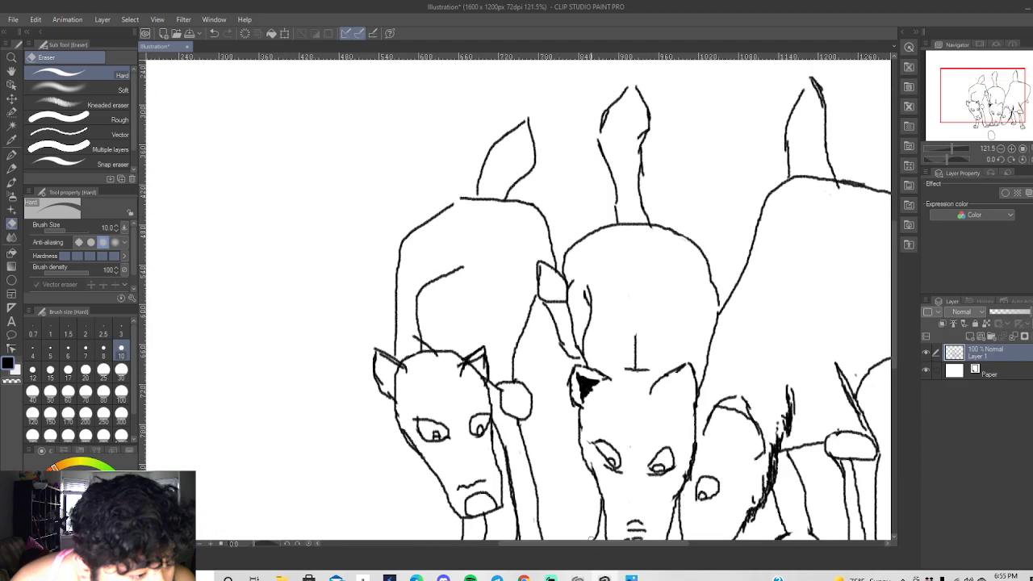
{"action": "scroll", "coordinate": [879, 309], "scroll_direction": "right", "scroll_amount": 3}
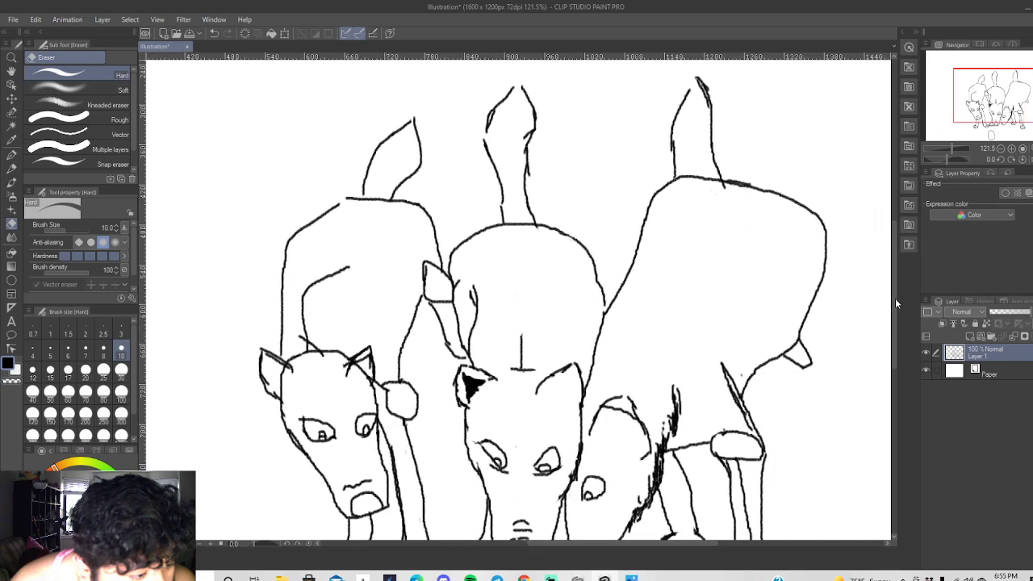
{"action": "scroll", "coordinate": [896, 304], "scroll_direction": "down", "scroll_amount": 2}
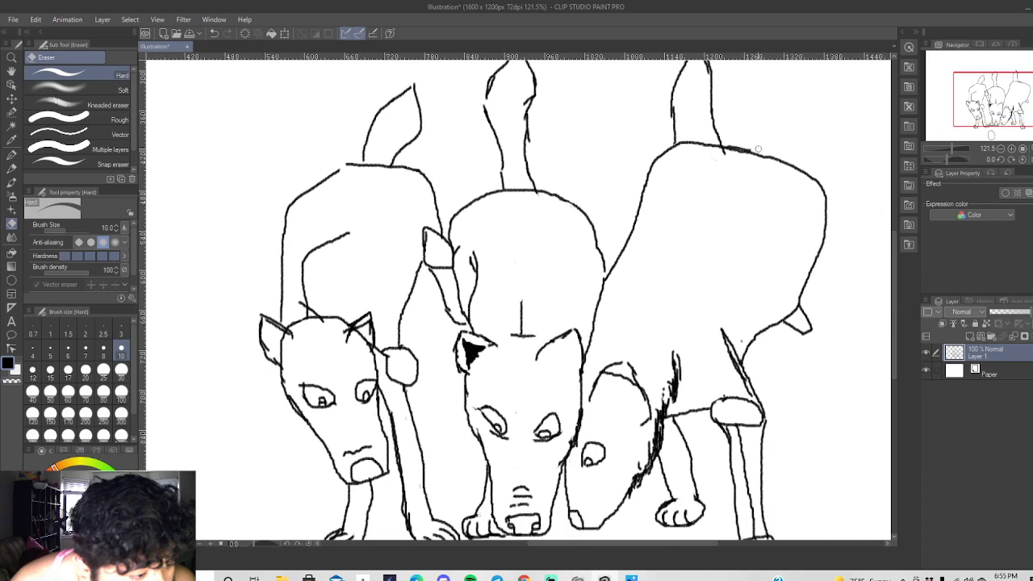
{"action": "scroll", "coordinate": [813, 181], "scroll_direction": "down", "scroll_amount": 2}
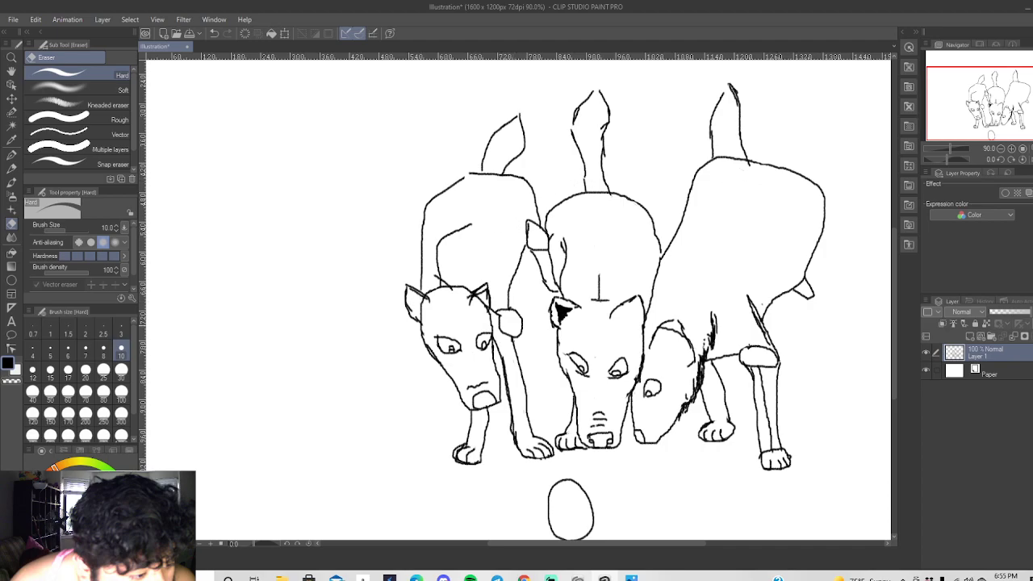
{"action": "scroll", "coordinate": [512, 310], "scroll_direction": "up", "scroll_amount": 10}
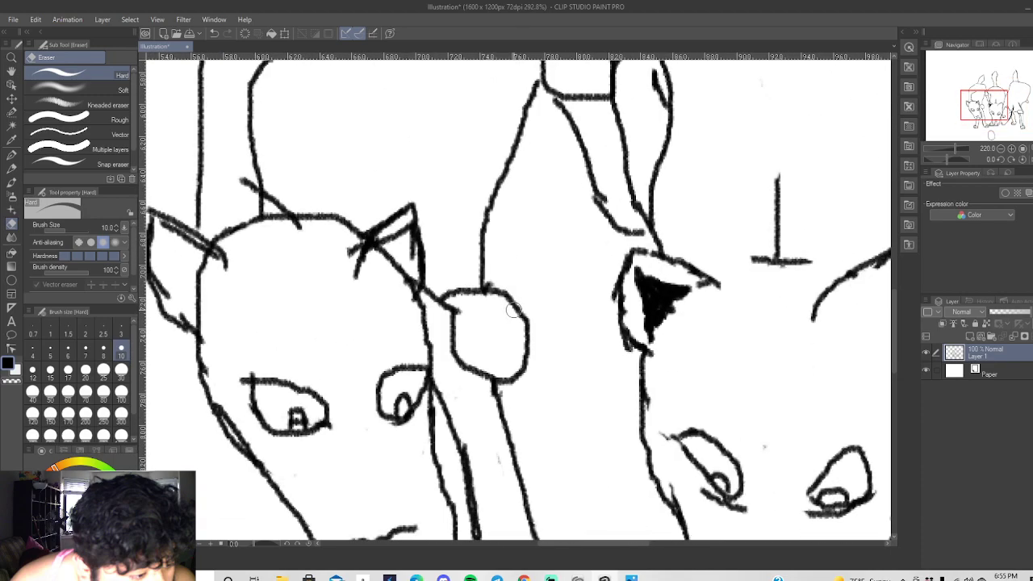
{"action": "scroll", "coordinate": [517, 298], "scroll_direction": "down", "scroll_amount": 8}
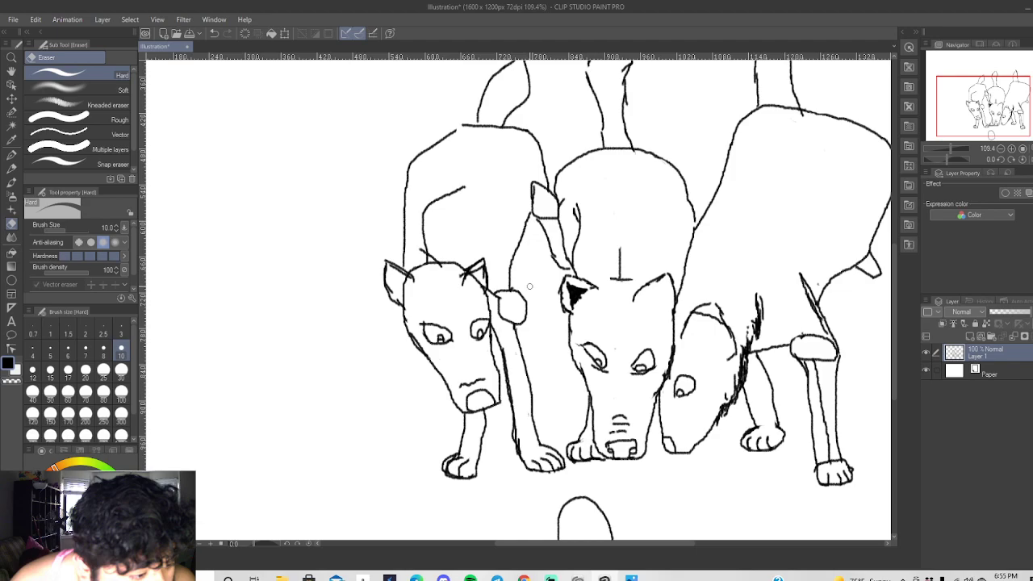
{"action": "mouse_move", "coordinate": [511, 318]}
{"action": "left_mouse_down"}
{"action": "mouse_move", "coordinate": [500, 316]}
{"action": "mouse_move", "coordinate": [511, 303]}
{"action": "mouse_move", "coordinate": [500, 289]}
{"action": "left_mouse_up"}
{"action": "left_click_drag", "start_coordinate": [526, 287], "coordinate": [523, 330]}
{"action": "left_click_drag", "start_coordinate": [525, 290], "coordinate": [517, 316]}
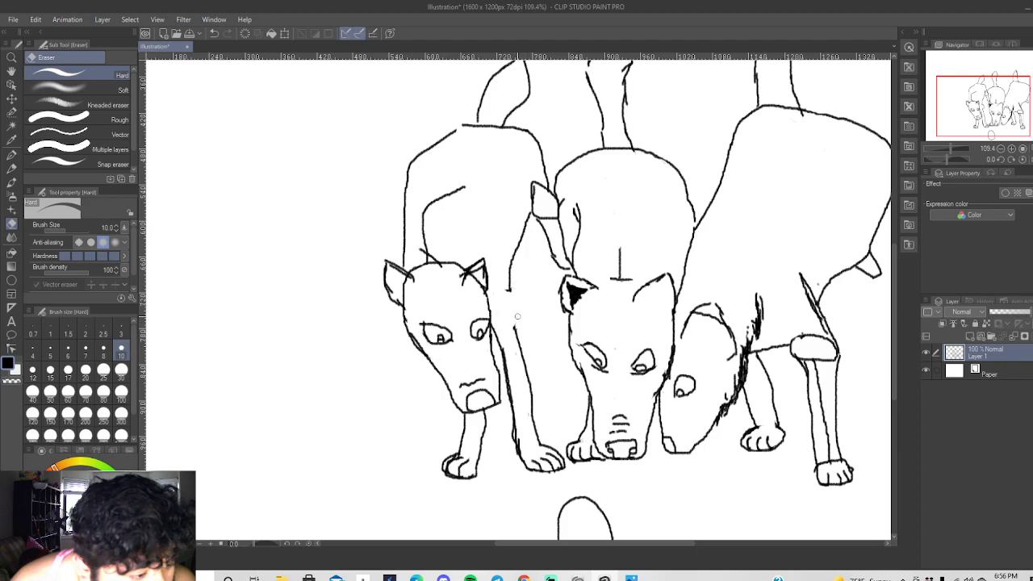
Pencil a contour bridging the gap between the left hyena's body side and its front leg.
{"action": "left_click", "coordinate": [11, 167]}
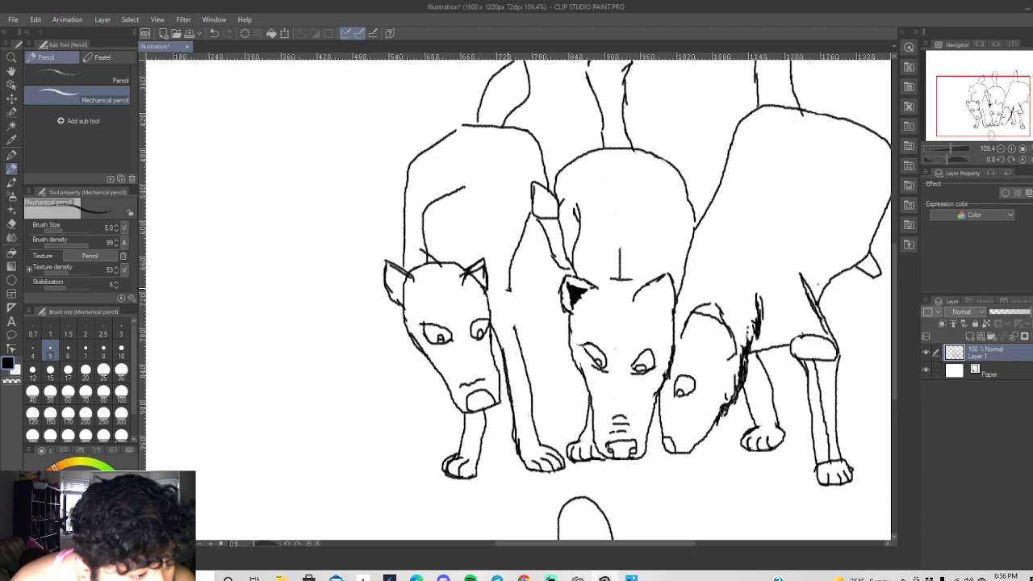
{"action": "left_click_drag", "start_coordinate": [514, 297], "coordinate": [518, 310]}
{"action": "left_click", "coordinate": [11, 224]}
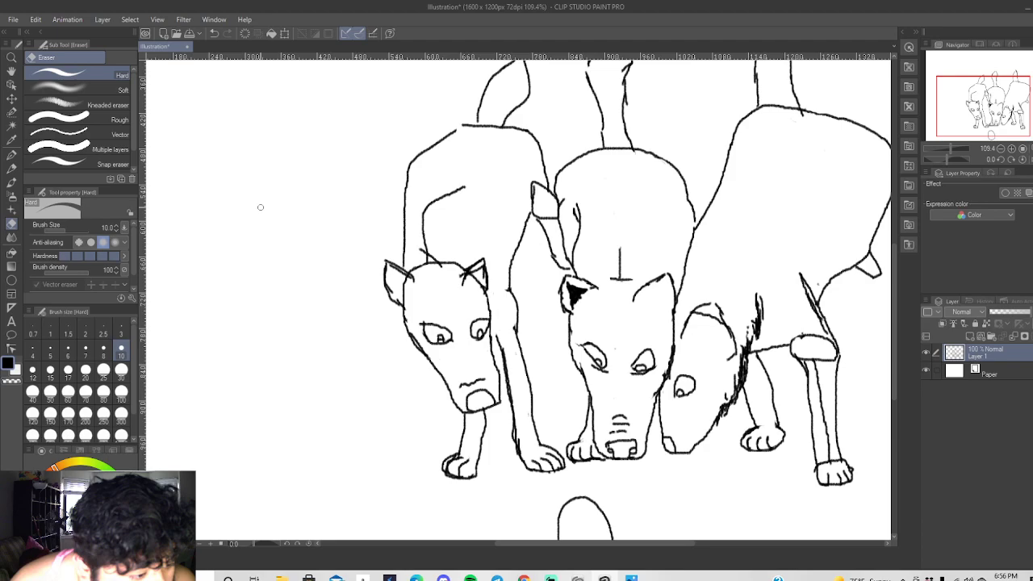
{"action": "left_click", "coordinate": [12, 168]}
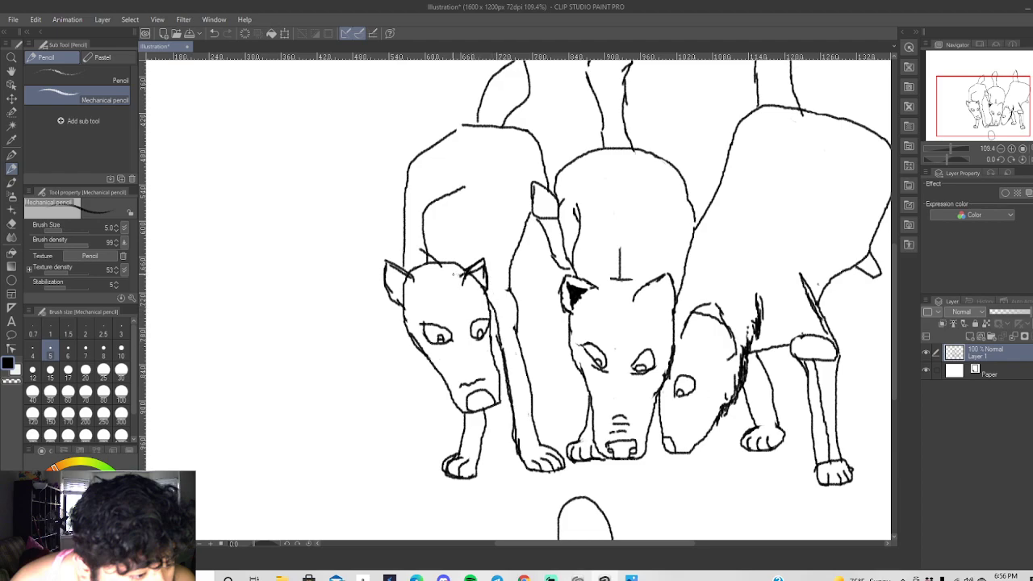
Erase the head outline crossing the left hyena's right ear and the rough overlapping lines inside that ear.
{"action": "scroll", "coordinate": [490, 289], "scroll_direction": "up", "scroll_amount": 5}
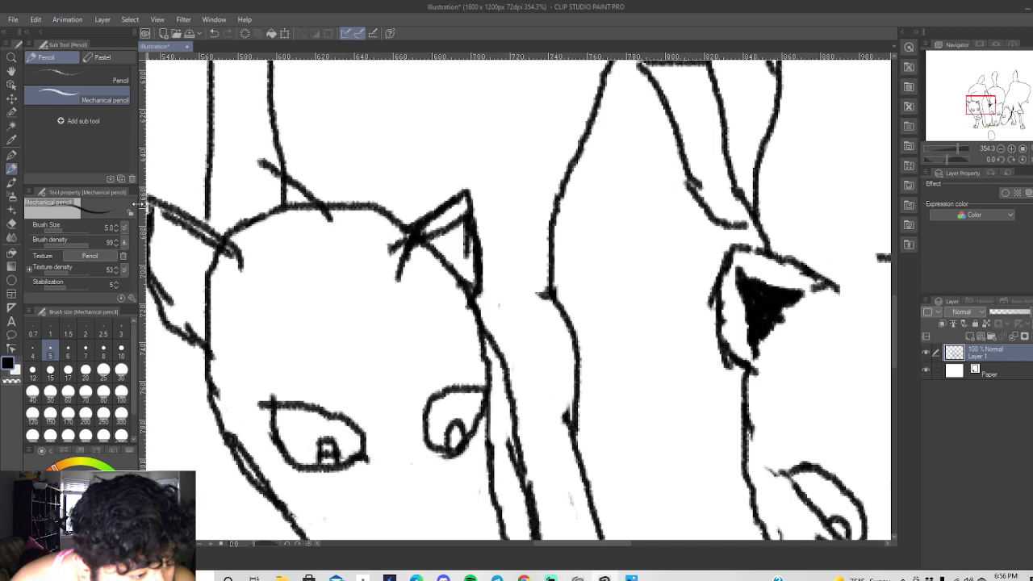
{"action": "left_click", "coordinate": [11, 223]}
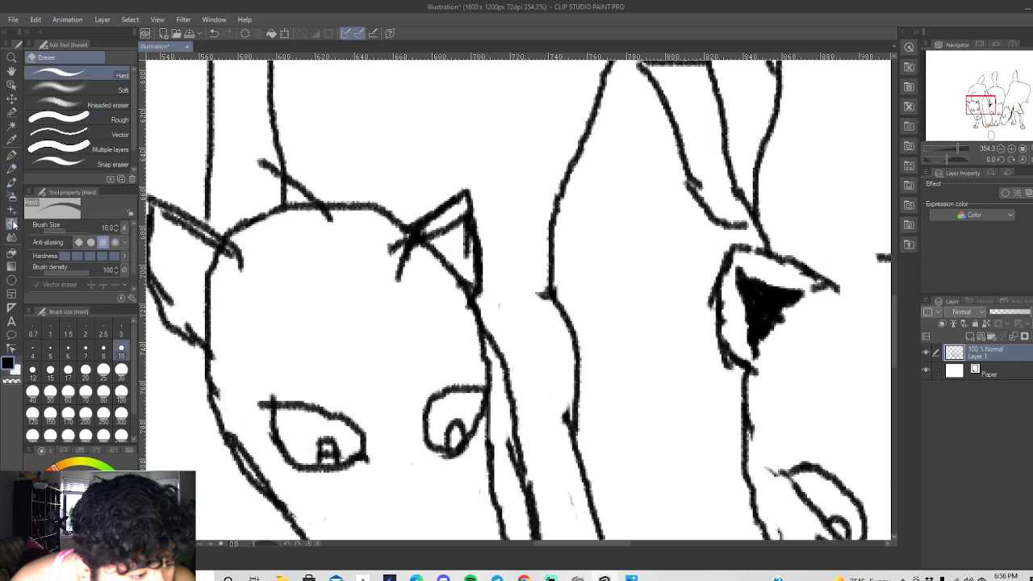
{"action": "mouse_move", "coordinate": [389, 284]}
{"action": "left_mouse_down"}
{"action": "mouse_move", "coordinate": [452, 262]}
{"action": "mouse_move", "coordinate": [435, 252]}
{"action": "mouse_move", "coordinate": [459, 285]}
{"action": "mouse_move", "coordinate": [458, 305]}
{"action": "mouse_move", "coordinate": [458, 271]}
{"action": "mouse_move", "coordinate": [462, 314]}
{"action": "mouse_move", "coordinate": [459, 282]}
{"action": "mouse_move", "coordinate": [424, 267]}
{"action": "mouse_move", "coordinate": [451, 222]}
{"action": "mouse_move", "coordinate": [454, 249]}
{"action": "mouse_move", "coordinate": [457, 217]}
{"action": "mouse_move", "coordinate": [461, 260]}
{"action": "mouse_move", "coordinate": [461, 219]}
{"action": "mouse_move", "coordinate": [427, 242]}
{"action": "mouse_move", "coordinate": [429, 265]}
{"action": "mouse_move", "coordinate": [387, 243]}
{"action": "left_mouse_up"}
Erase the inner contour on the left hyena's body and the top of its head outline between the ears.
{"action": "scroll", "coordinate": [286, 223], "scroll_direction": "down", "scroll_amount": 5}
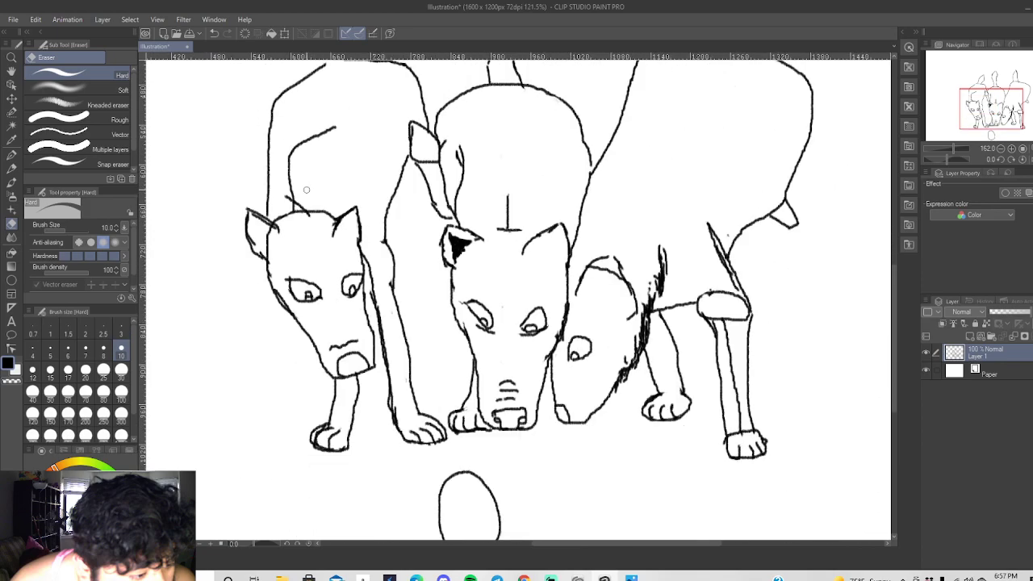
{"action": "mouse_move", "coordinate": [319, 139]}
{"action": "left_mouse_down"}
{"action": "mouse_move", "coordinate": [326, 133]}
{"action": "mouse_move", "coordinate": [303, 141]}
{"action": "left_mouse_up"}
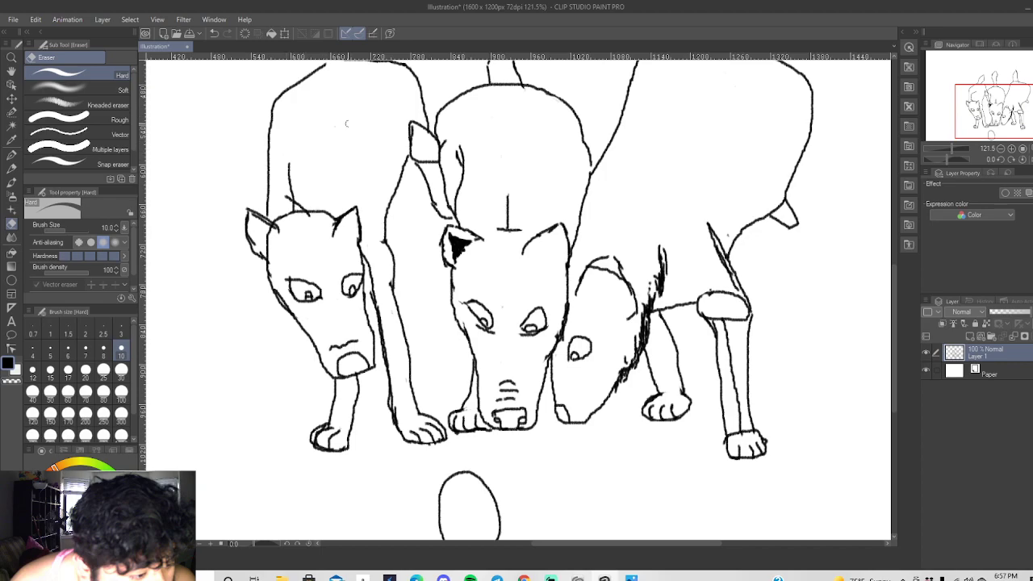
{"action": "left_click_drag", "start_coordinate": [291, 180], "coordinate": [299, 195]}
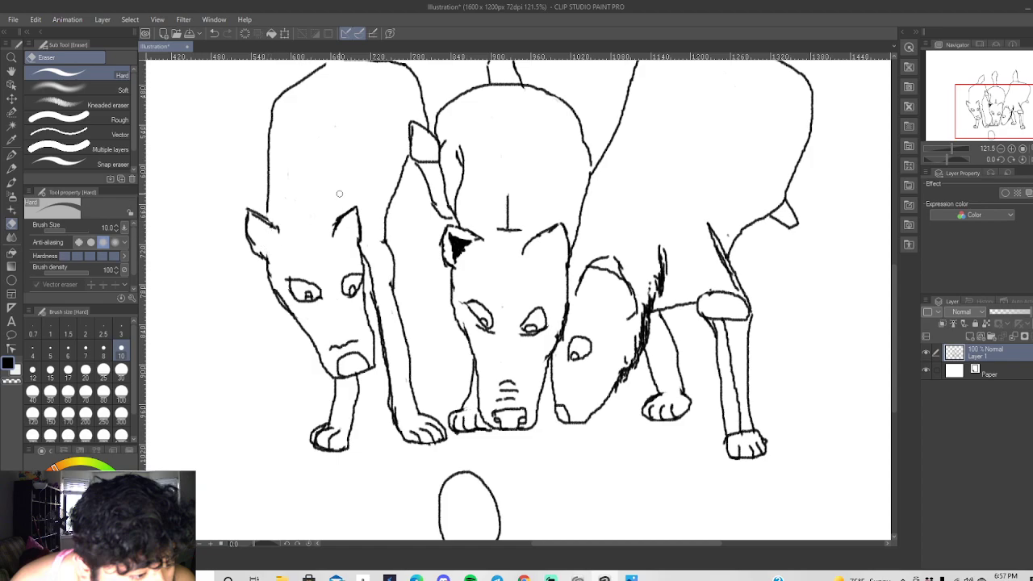
Add a new layer above the line art and paint the left hyena's tail tip solid black with the Round mixing brush.
{"action": "scroll", "coordinate": [339, 195], "scroll_direction": "down", "scroll_amount": 4}
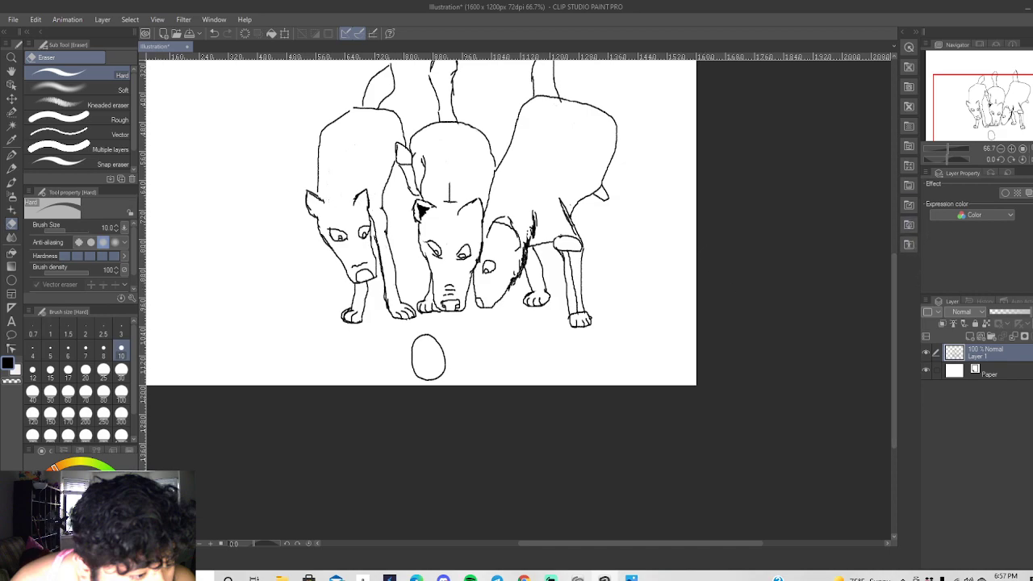
{"action": "left_click_drag", "start_coordinate": [894, 271], "coordinate": [892, 246]}
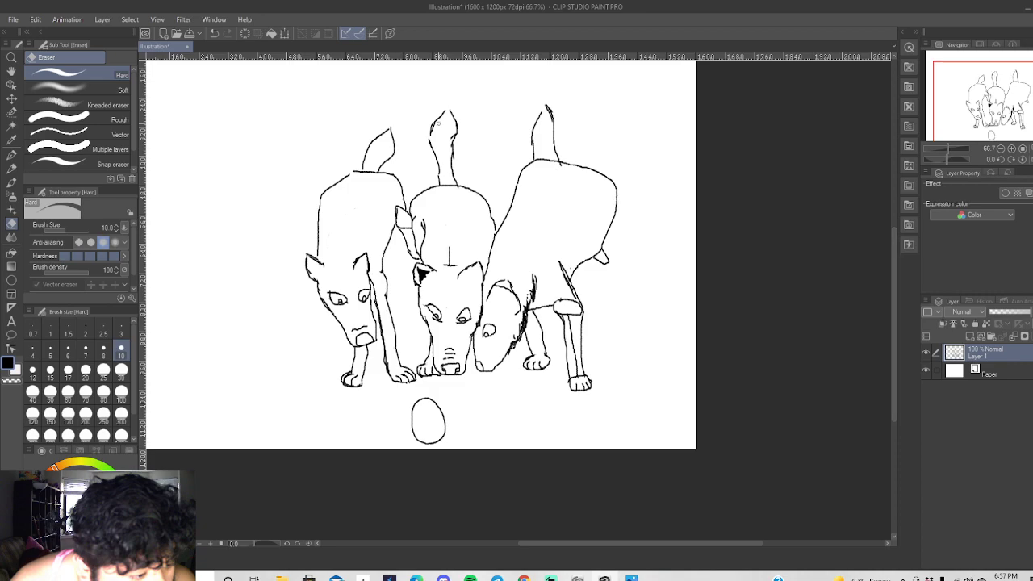
{"action": "scroll", "coordinate": [444, 202], "scroll_direction": "up", "scroll_amount": 3}
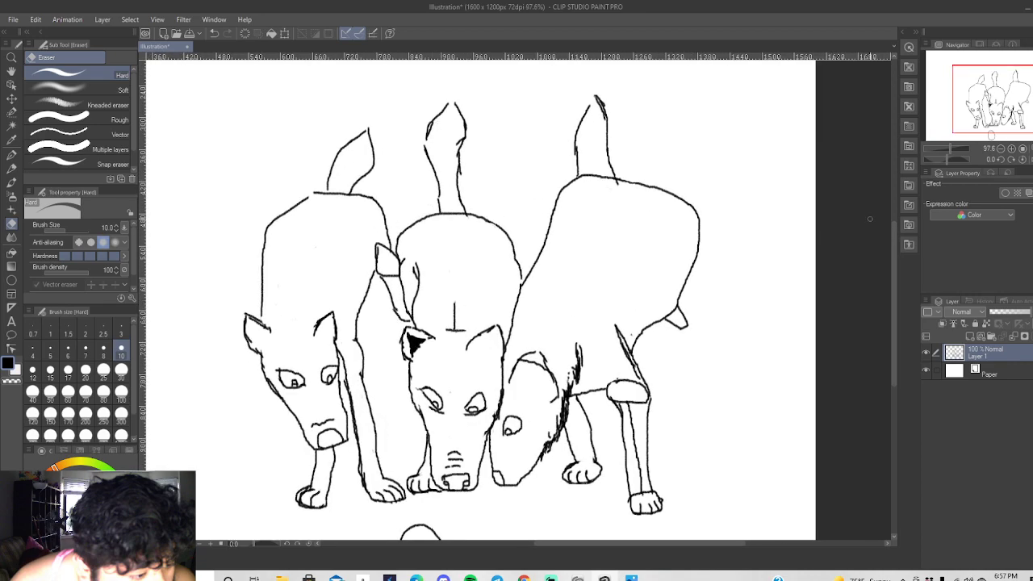
{"action": "left_click_drag", "start_coordinate": [891, 228], "coordinate": [892, 238]}
{"action": "scroll", "coordinate": [469, 264], "scroll_direction": "up", "scroll_amount": 1}
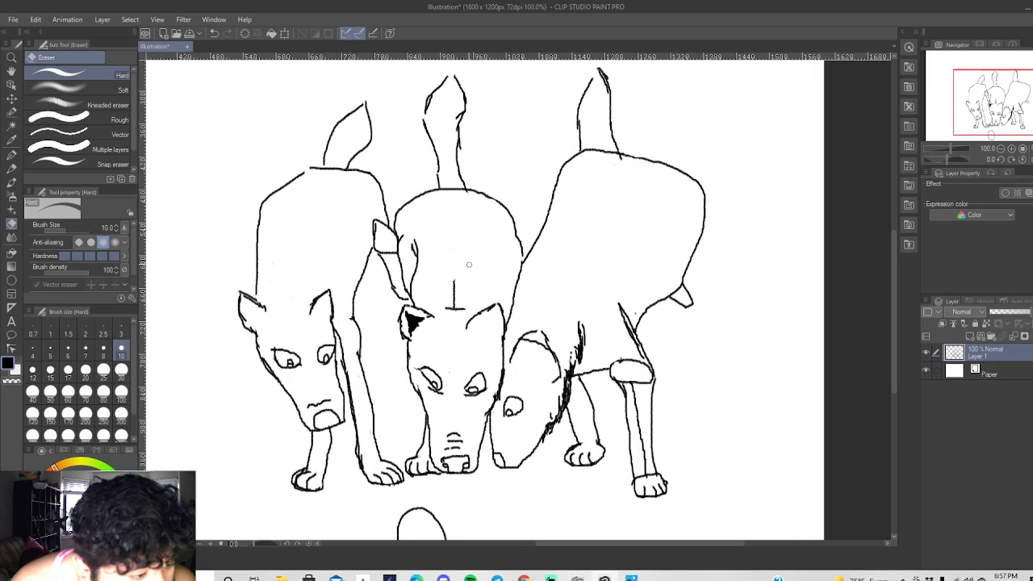
{"action": "scroll", "coordinate": [469, 264], "scroll_direction": "up", "scroll_amount": 1}
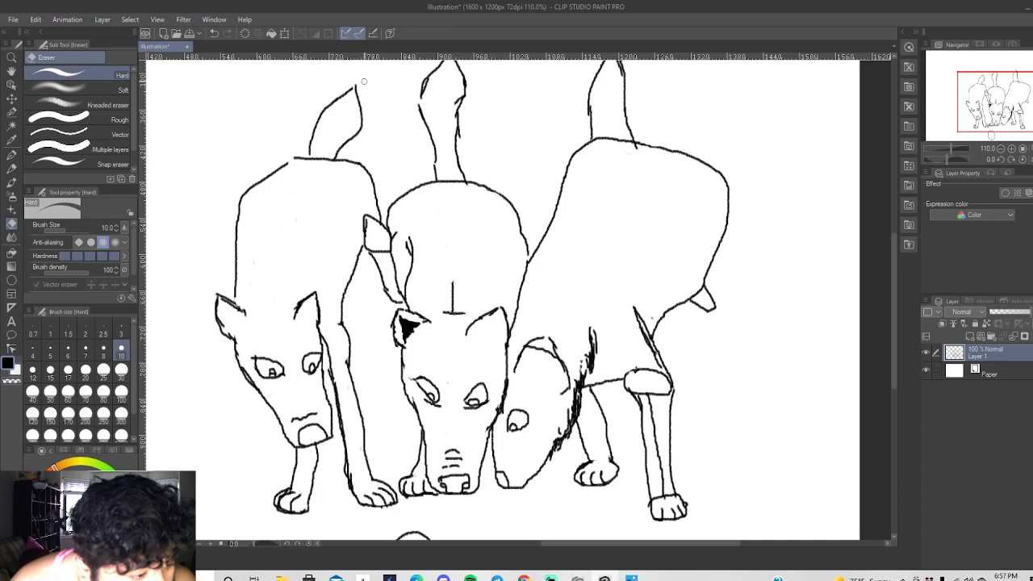
{"action": "scroll", "coordinate": [363, 81], "scroll_direction": "up", "scroll_amount": 6}
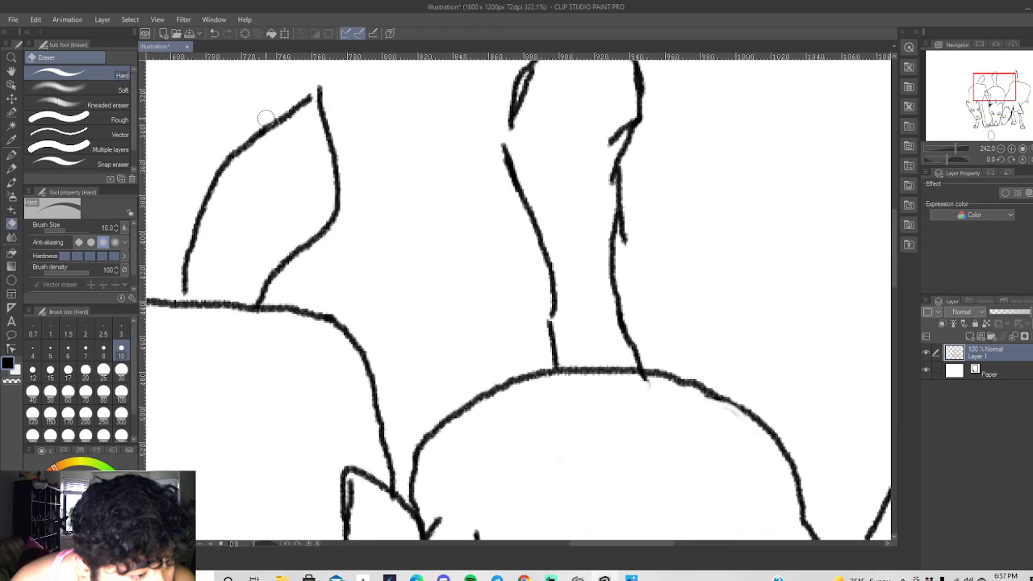
{"action": "left_click", "coordinate": [12, 183]}
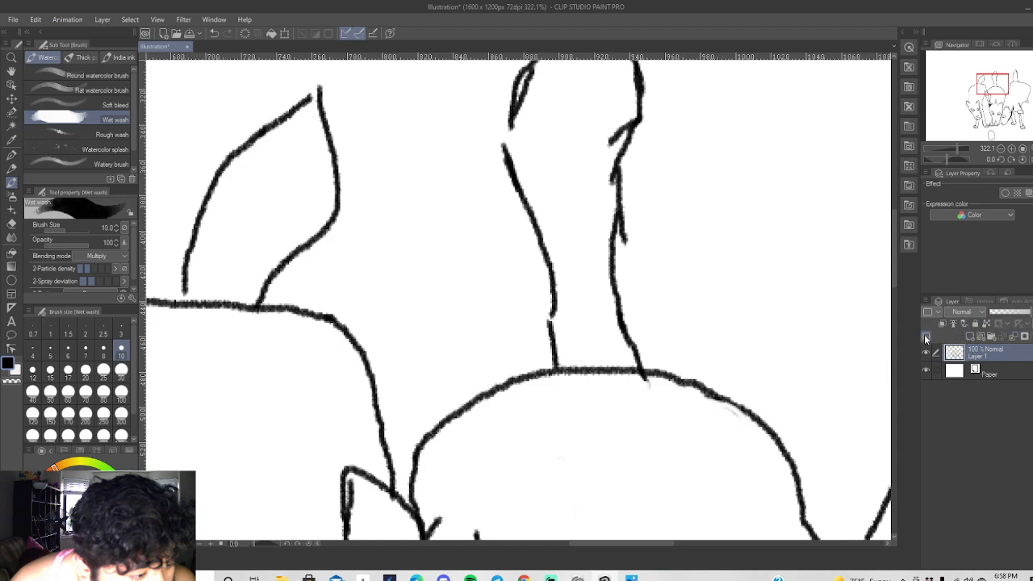
{"action": "left_click", "coordinate": [969, 338]}
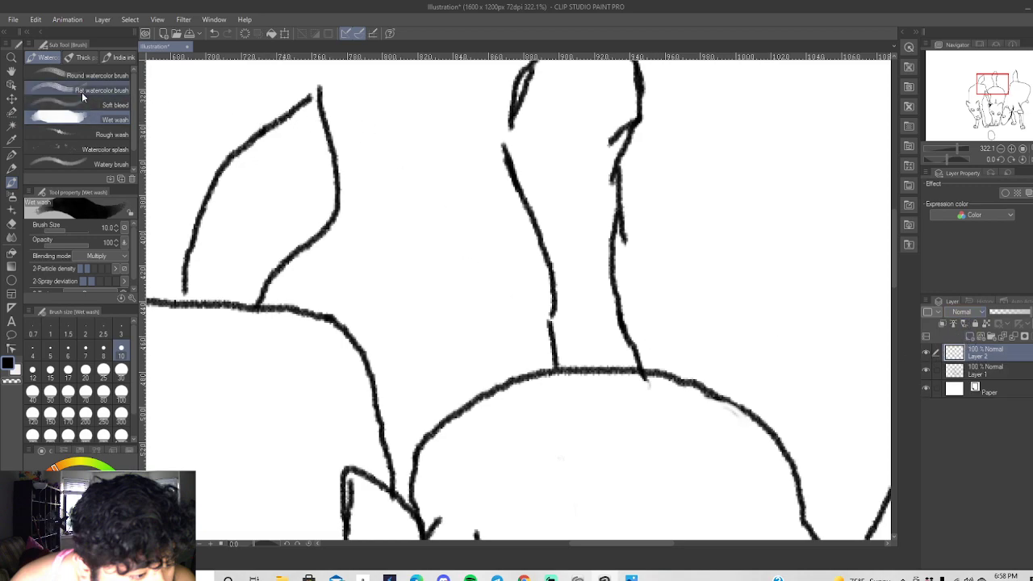
{"action": "left_click", "coordinate": [82, 58]}
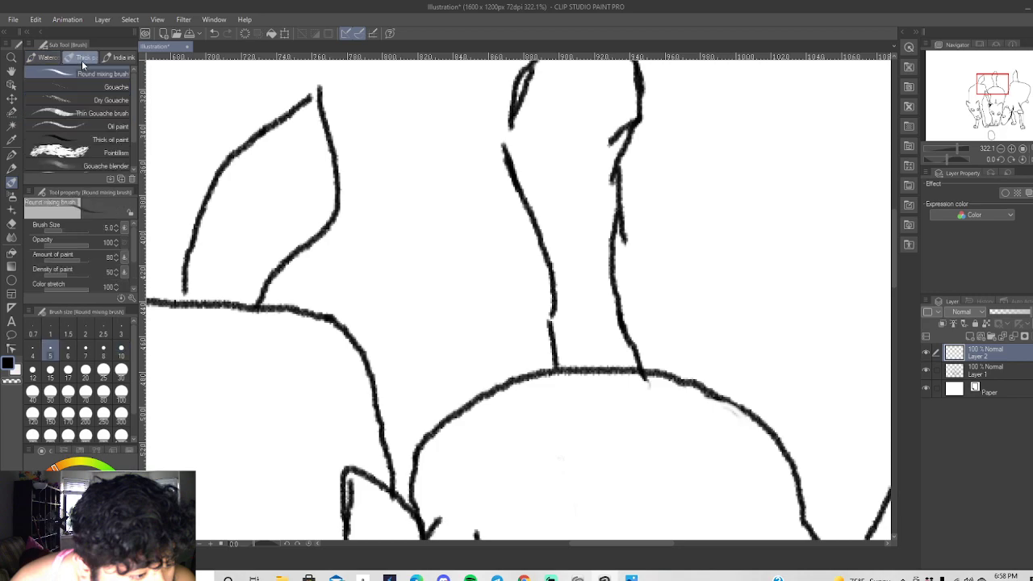
{"action": "mouse_move", "coordinate": [298, 115]}
{"action": "left_mouse_down"}
{"action": "mouse_move", "coordinate": [312, 93]}
{"action": "mouse_move", "coordinate": [323, 137]}
{"action": "mouse_move", "coordinate": [313, 114]}
{"action": "mouse_move", "coordinate": [311, 145]}
{"action": "mouse_move", "coordinate": [316, 126]}
{"action": "mouse_move", "coordinate": [331, 151]}
{"action": "mouse_move", "coordinate": [320, 124]}
{"action": "mouse_move", "coordinate": [314, 141]}
{"action": "mouse_move", "coordinate": [315, 117]}
{"action": "mouse_move", "coordinate": [305, 143]}
{"action": "mouse_move", "coordinate": [303, 123]}
{"action": "mouse_move", "coordinate": [286, 142]}
{"action": "mouse_move", "coordinate": [298, 123]}
{"action": "mouse_move", "coordinate": [262, 138]}
{"action": "mouse_move", "coordinate": [281, 144]}
{"action": "mouse_move", "coordinate": [307, 129]}
{"action": "mouse_move", "coordinate": [321, 158]}
{"action": "mouse_move", "coordinate": [313, 135]}
{"action": "mouse_move", "coordinate": [300, 147]}
{"action": "mouse_move", "coordinate": [299, 131]}
{"action": "mouse_move", "coordinate": [256, 149]}
{"action": "mouse_move", "coordinate": [311, 101]}
{"action": "left_mouse_up"}
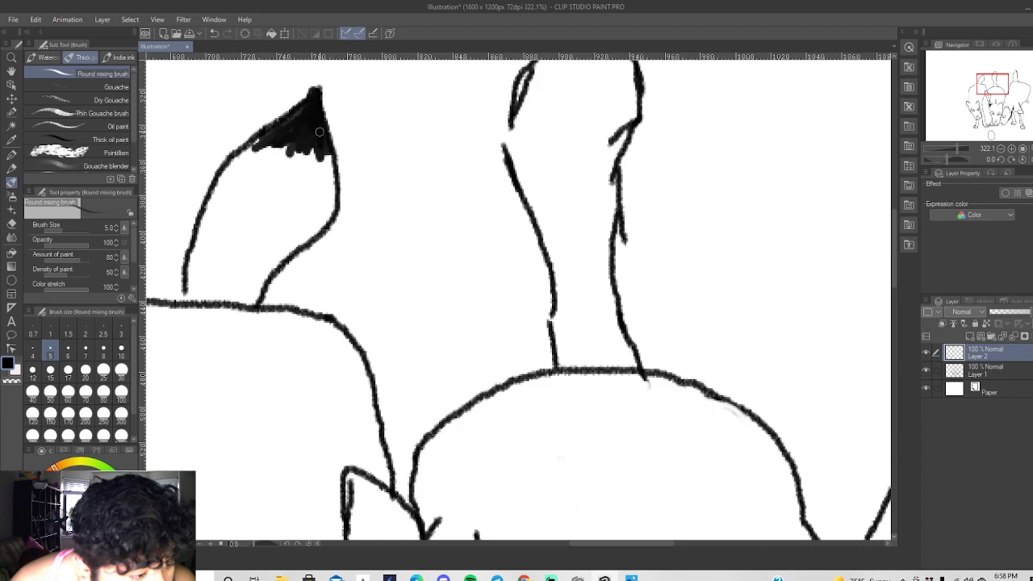
{"action": "left_click_drag", "start_coordinate": [319, 136], "coordinate": [313, 149]}
Paint the middle hyena's tail tip solid black, with jagged, fur-like strokes along its edges.
{"action": "left_click_drag", "start_coordinate": [893, 228], "coordinate": [895, 214]}
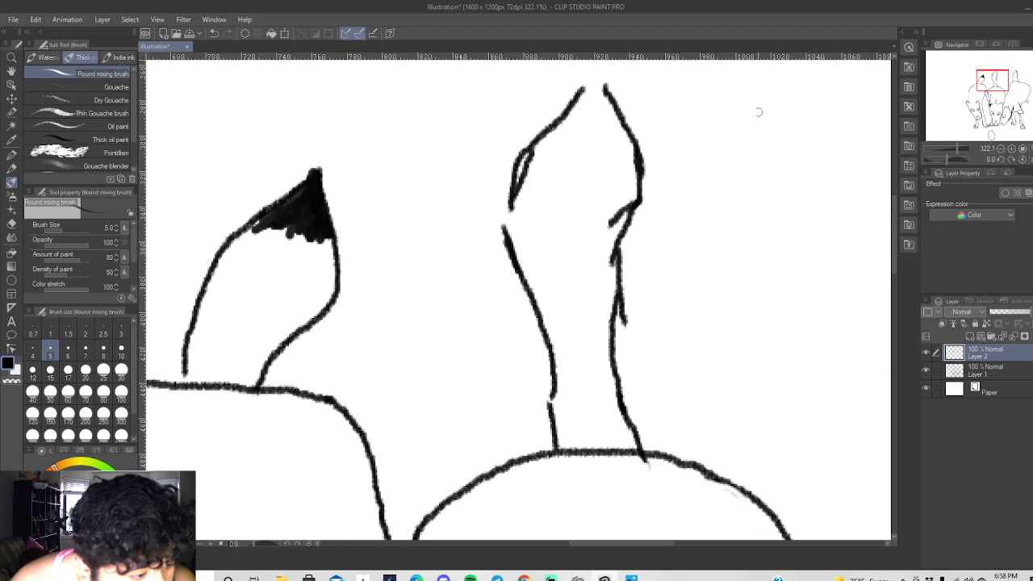
{"action": "mouse_move", "coordinate": [593, 74]}
{"action": "left_mouse_down"}
{"action": "mouse_move", "coordinate": [601, 102]}
{"action": "mouse_move", "coordinate": [585, 101]}
{"action": "mouse_move", "coordinate": [588, 86]}
{"action": "mouse_move", "coordinate": [584, 108]}
{"action": "mouse_move", "coordinate": [580, 88]}
{"action": "mouse_move", "coordinate": [544, 140]}
{"action": "mouse_move", "coordinate": [562, 117]}
{"action": "mouse_move", "coordinate": [561, 135]}
{"action": "mouse_move", "coordinate": [585, 111]}
{"action": "mouse_move", "coordinate": [560, 147]}
{"action": "mouse_move", "coordinate": [582, 116]}
{"action": "mouse_move", "coordinate": [583, 143]}
{"action": "mouse_move", "coordinate": [594, 142]}
{"action": "mouse_move", "coordinate": [618, 107]}
{"action": "mouse_move", "coordinate": [620, 156]}
{"action": "mouse_move", "coordinate": [610, 96]}
{"action": "mouse_move", "coordinate": [598, 103]}
{"action": "mouse_move", "coordinate": [601, 144]}
{"action": "mouse_move", "coordinate": [595, 127]}
{"action": "mouse_move", "coordinate": [605, 120]}
{"action": "mouse_move", "coordinate": [634, 161]}
{"action": "mouse_move", "coordinate": [629, 115]}
{"action": "mouse_move", "coordinate": [627, 136]}
{"action": "mouse_move", "coordinate": [613, 98]}
{"action": "mouse_move", "coordinate": [613, 161]}
{"action": "mouse_move", "coordinate": [602, 153]}
{"action": "mouse_move", "coordinate": [603, 118]}
{"action": "mouse_move", "coordinate": [623, 130]}
{"action": "mouse_move", "coordinate": [638, 177]}
{"action": "mouse_move", "coordinate": [618, 119]}
{"action": "mouse_move", "coordinate": [594, 166]}
{"action": "mouse_move", "coordinate": [585, 137]}
{"action": "mouse_move", "coordinate": [568, 166]}
{"action": "mouse_move", "coordinate": [562, 134]}
{"action": "mouse_move", "coordinate": [537, 162]}
{"action": "mouse_move", "coordinate": [542, 135]}
{"action": "mouse_move", "coordinate": [535, 152]}
{"action": "mouse_move", "coordinate": [539, 139]}
{"action": "mouse_move", "coordinate": [535, 150]}
{"action": "mouse_move", "coordinate": [557, 161]}
{"action": "mouse_move", "coordinate": [613, 163]}
{"action": "mouse_move", "coordinate": [609, 174]}
{"action": "mouse_move", "coordinate": [637, 178]}
{"action": "mouse_move", "coordinate": [633, 185]}
{"action": "mouse_move", "coordinate": [617, 166]}
{"action": "mouse_move", "coordinate": [599, 187]}
{"action": "mouse_move", "coordinate": [583, 190]}
{"action": "mouse_move", "coordinate": [574, 176]}
{"action": "mouse_move", "coordinate": [566, 185]}
{"action": "mouse_move", "coordinate": [520, 157]}
{"action": "mouse_move", "coordinate": [574, 133]}
{"action": "mouse_move", "coordinate": [604, 163]}
{"action": "mouse_move", "coordinate": [612, 137]}
{"action": "mouse_move", "coordinate": [601, 166]}
{"action": "mouse_move", "coordinate": [631, 161]}
{"action": "mouse_move", "coordinate": [613, 137]}
{"action": "mouse_move", "coordinate": [605, 88]}
{"action": "mouse_move", "coordinate": [586, 138]}
{"action": "mouse_move", "coordinate": [605, 61]}
{"action": "mouse_move", "coordinate": [603, 81]}
{"action": "mouse_move", "coordinate": [588, 73]}
{"action": "mouse_move", "coordinate": [576, 89]}
{"action": "mouse_move", "coordinate": [581, 133]}
{"action": "mouse_move", "coordinate": [570, 145]}
{"action": "mouse_move", "coordinate": [558, 129]}
{"action": "mouse_move", "coordinate": [533, 160]}
{"action": "mouse_move", "coordinate": [545, 179]}
{"action": "mouse_move", "coordinate": [579, 143]}
{"action": "mouse_move", "coordinate": [570, 187]}
{"action": "mouse_move", "coordinate": [584, 147]}
{"action": "mouse_move", "coordinate": [611, 177]}
{"action": "left_mouse_up"}
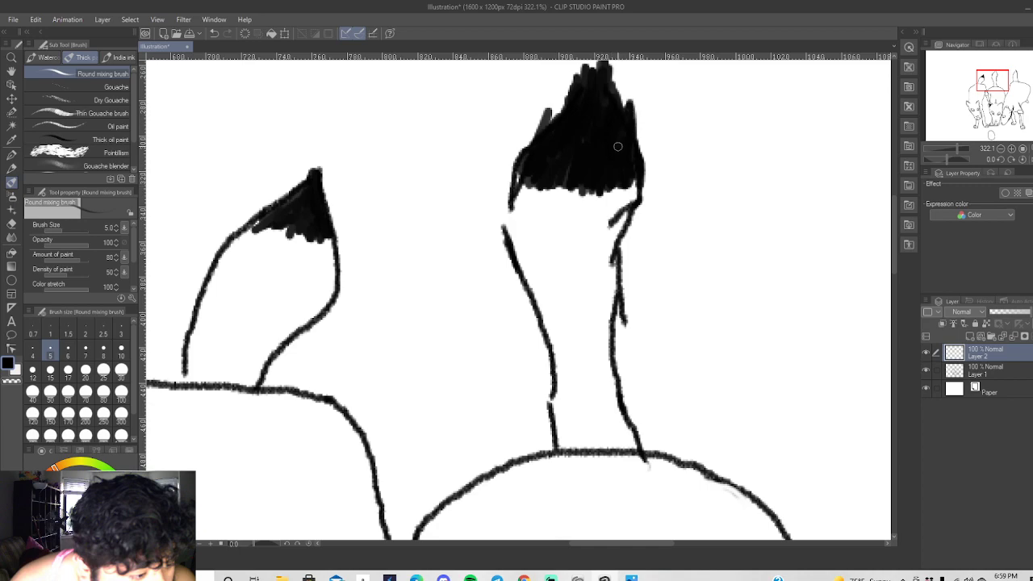
{"action": "mouse_move", "coordinate": [558, 118]}
{"action": "left_mouse_down"}
{"action": "mouse_move", "coordinate": [556, 101]}
{"action": "mouse_move", "coordinate": [551, 131]}
{"action": "mouse_move", "coordinate": [558, 102]}
{"action": "left_mouse_up"}
{"action": "mouse_move", "coordinate": [570, 157]}
{"action": "left_mouse_down"}
{"action": "mouse_move", "coordinate": [521, 159]}
{"action": "mouse_move", "coordinate": [530, 130]}
{"action": "mouse_move", "coordinate": [532, 149]}
{"action": "mouse_move", "coordinate": [529, 135]}
{"action": "mouse_move", "coordinate": [532, 148]}
{"action": "mouse_move", "coordinate": [516, 161]}
{"action": "mouse_move", "coordinate": [530, 167]}
{"action": "left_mouse_up"}
{"action": "mouse_move", "coordinate": [632, 157]}
{"action": "left_mouse_down"}
{"action": "mouse_move", "coordinate": [643, 169]}
{"action": "mouse_move", "coordinate": [638, 145]}
{"action": "left_mouse_up"}
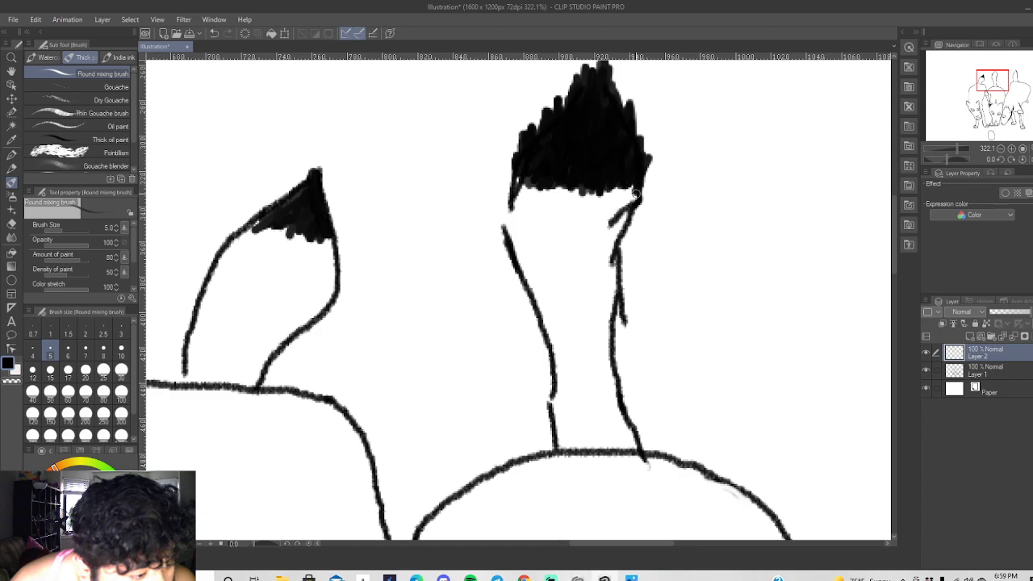
{"action": "mouse_move", "coordinate": [615, 187]}
{"action": "left_mouse_down"}
{"action": "mouse_move", "coordinate": [586, 198]}
{"action": "mouse_move", "coordinate": [574, 185]}
{"action": "left_mouse_up"}
{"action": "mouse_move", "coordinate": [567, 199]}
{"action": "left_mouse_down"}
{"action": "mouse_move", "coordinate": [535, 183]}
{"action": "mouse_move", "coordinate": [529, 199]}
{"action": "mouse_move", "coordinate": [525, 175]}
{"action": "mouse_move", "coordinate": [536, 196]}
{"action": "mouse_move", "coordinate": [565, 182]}
{"action": "mouse_move", "coordinate": [566, 199]}
{"action": "mouse_move", "coordinate": [581, 201]}
{"action": "mouse_move", "coordinate": [610, 184]}
{"action": "mouse_move", "coordinate": [619, 198]}
{"action": "mouse_move", "coordinate": [631, 194]}
{"action": "mouse_move", "coordinate": [635, 175]}
{"action": "mouse_move", "coordinate": [634, 208]}
{"action": "left_mouse_up"}
{"action": "scroll", "coordinate": [632, 249], "scroll_direction": "down", "scroll_amount": 3}
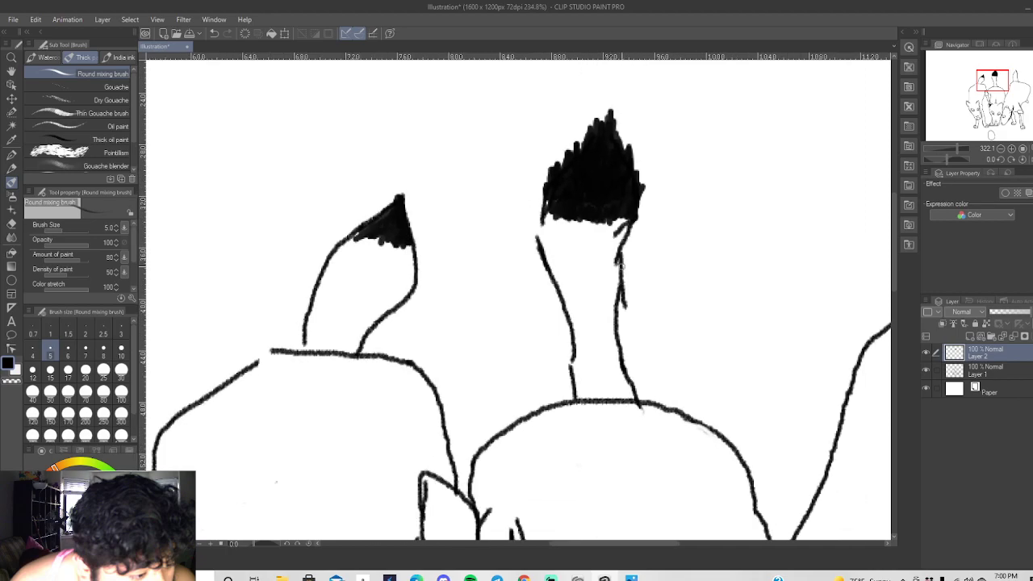
Paint the right hyena's tail tip solid black, extending it into a jagged, fur-like point above the outline.
{"action": "scroll", "coordinate": [521, 314], "scroll_direction": "down", "scroll_amount": 2}
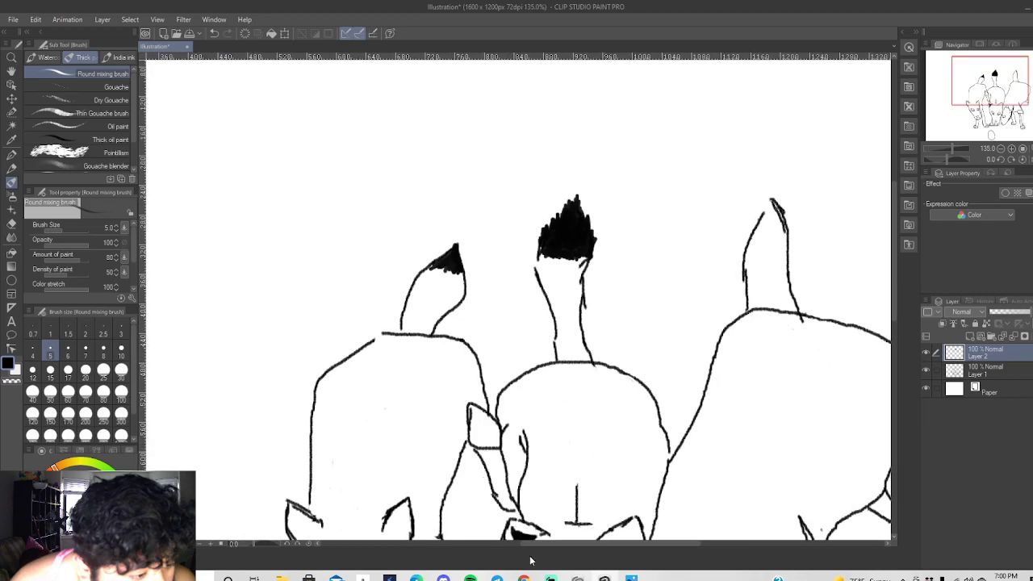
{"action": "left_click_drag", "start_coordinate": [570, 544], "coordinate": [607, 542]}
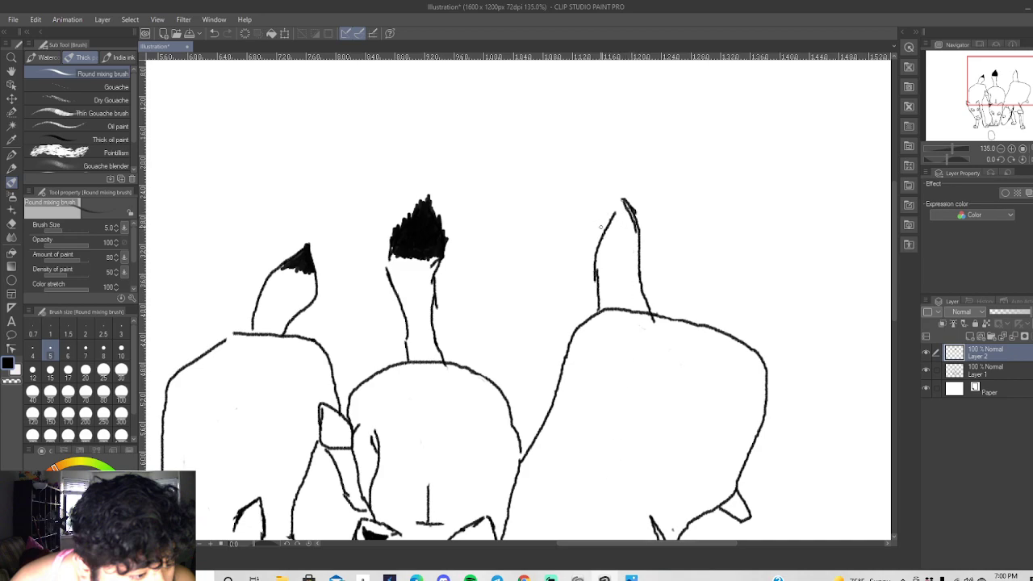
{"action": "mouse_move", "coordinate": [601, 233]}
{"action": "left_mouse_down"}
{"action": "mouse_move", "coordinate": [597, 260]}
{"action": "mouse_move", "coordinate": [594, 234]}
{"action": "mouse_move", "coordinate": [603, 249]}
{"action": "mouse_move", "coordinate": [619, 222]}
{"action": "mouse_move", "coordinate": [613, 241]}
{"action": "mouse_move", "coordinate": [604, 249]}
{"action": "mouse_move", "coordinate": [616, 229]}
{"action": "mouse_move", "coordinate": [606, 238]}
{"action": "mouse_move", "coordinate": [610, 200]}
{"action": "mouse_move", "coordinate": [618, 216]}
{"action": "mouse_move", "coordinate": [629, 182]}
{"action": "mouse_move", "coordinate": [635, 213]}
{"action": "left_mouse_up"}
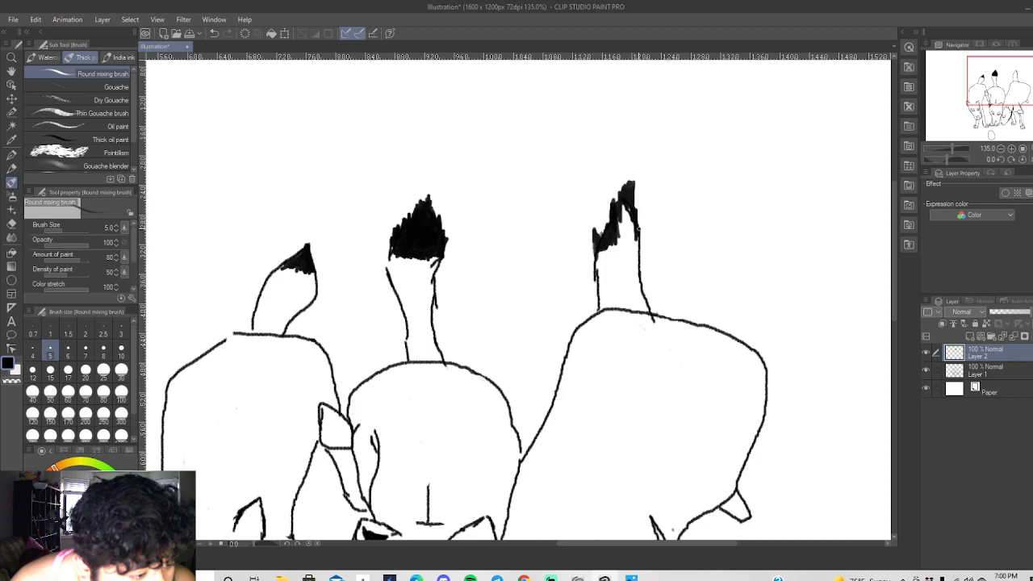
{"action": "mouse_move", "coordinate": [639, 234]}
{"action": "left_mouse_down"}
{"action": "mouse_move", "coordinate": [638, 243]}
{"action": "mouse_move", "coordinate": [636, 228]}
{"action": "left_mouse_up"}
{"action": "mouse_move", "coordinate": [625, 217]}
{"action": "left_mouse_down"}
{"action": "mouse_move", "coordinate": [618, 239]}
{"action": "mouse_move", "coordinate": [622, 194]}
{"action": "left_mouse_up"}
{"action": "mouse_move", "coordinate": [622, 232]}
{"action": "left_mouse_down"}
{"action": "mouse_move", "coordinate": [617, 242]}
{"action": "mouse_move", "coordinate": [642, 234]}
{"action": "mouse_move", "coordinate": [631, 184]}
{"action": "left_mouse_up"}
{"action": "left_click_drag", "start_coordinate": [611, 229], "coordinate": [603, 232]}
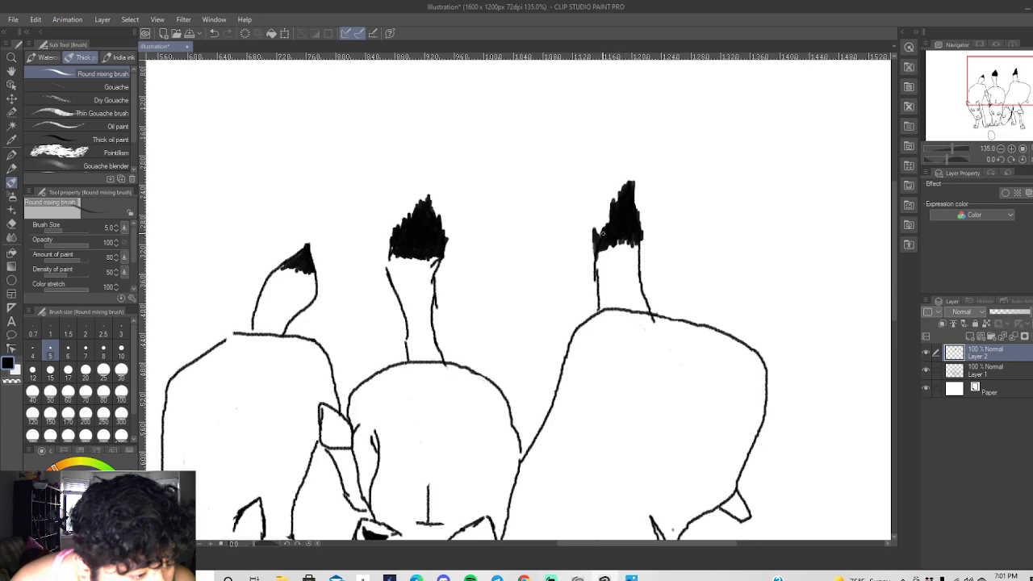
Erase the small boxy outline overlapping the left hyena's flank beside the middle hyena, using the Hard eraser on Layer 1.
{"action": "scroll", "coordinate": [624, 234], "scroll_direction": "down", "scroll_amount": 3}
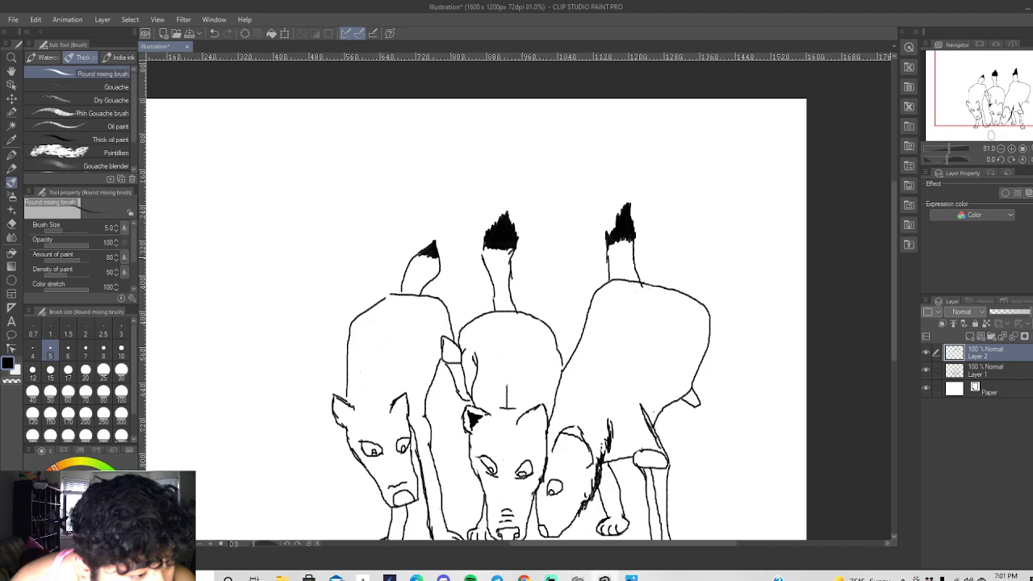
{"action": "scroll", "coordinate": [584, 364], "scroll_direction": "down", "scroll_amount": 2}
{"action": "scroll", "coordinate": [584, 364], "scroll_direction": "up", "scroll_amount": 3}
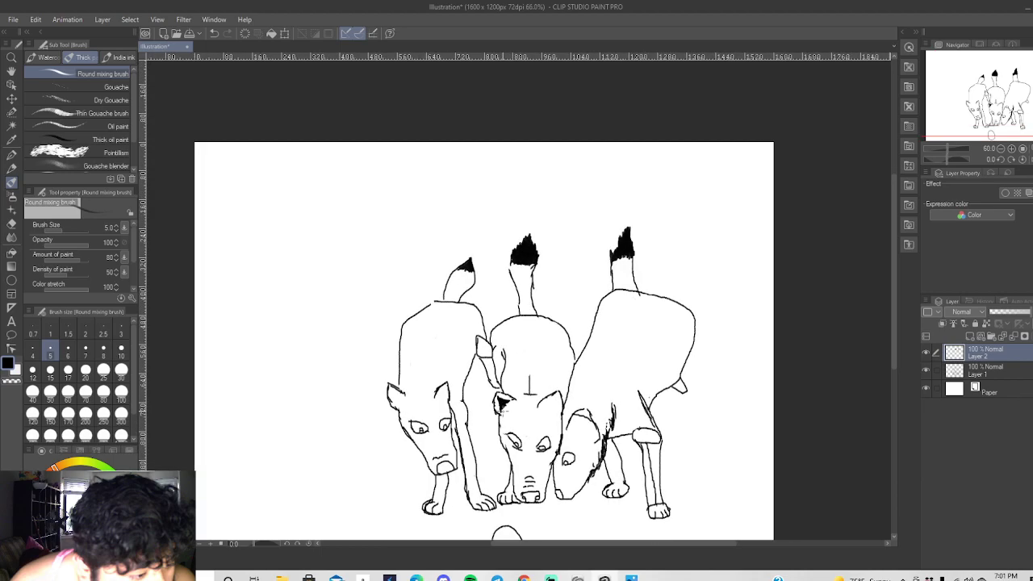
{"action": "scroll", "coordinate": [584, 364], "scroll_direction": "up", "scroll_amount": 1}
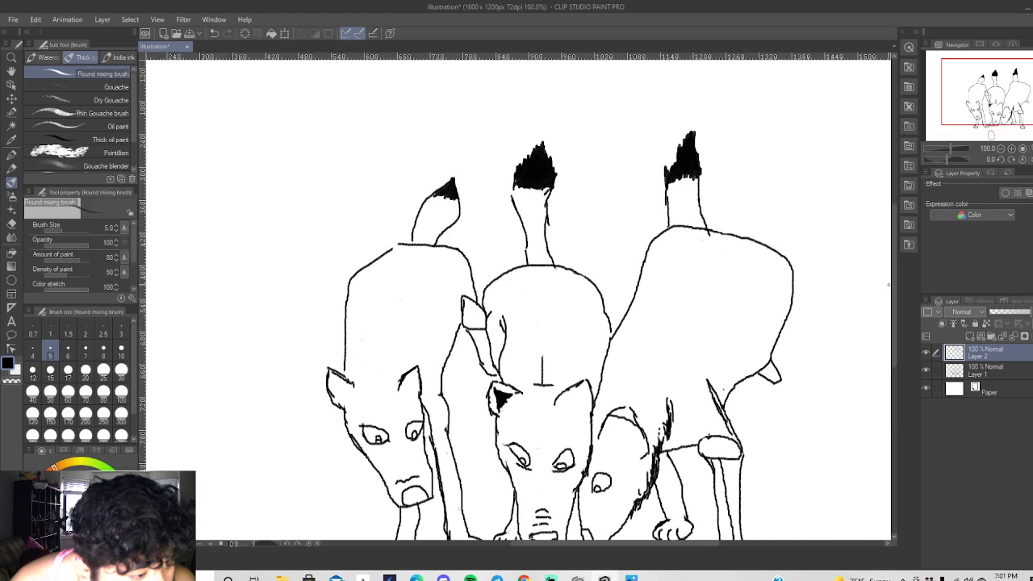
{"action": "left_click_drag", "start_coordinate": [895, 293], "coordinate": [896, 319]}
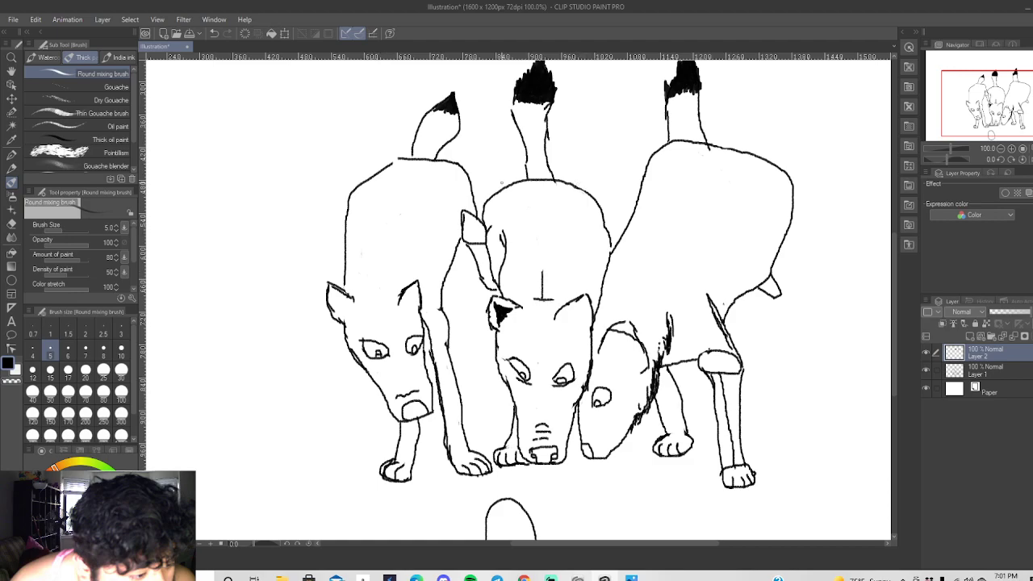
{"action": "scroll", "coordinate": [501, 183], "scroll_direction": "up", "scroll_amount": 3}
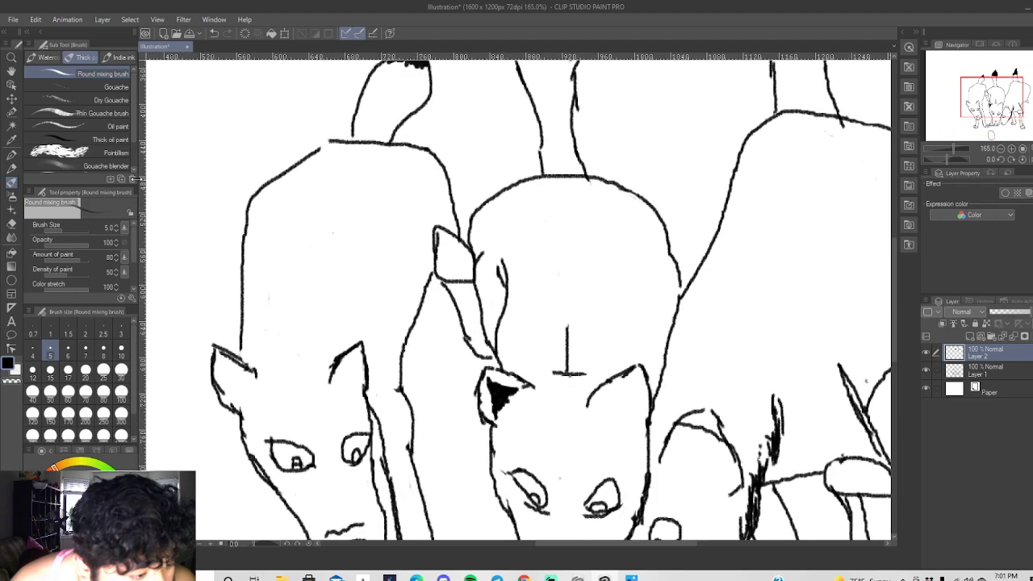
{"action": "left_click", "coordinate": [13, 225]}
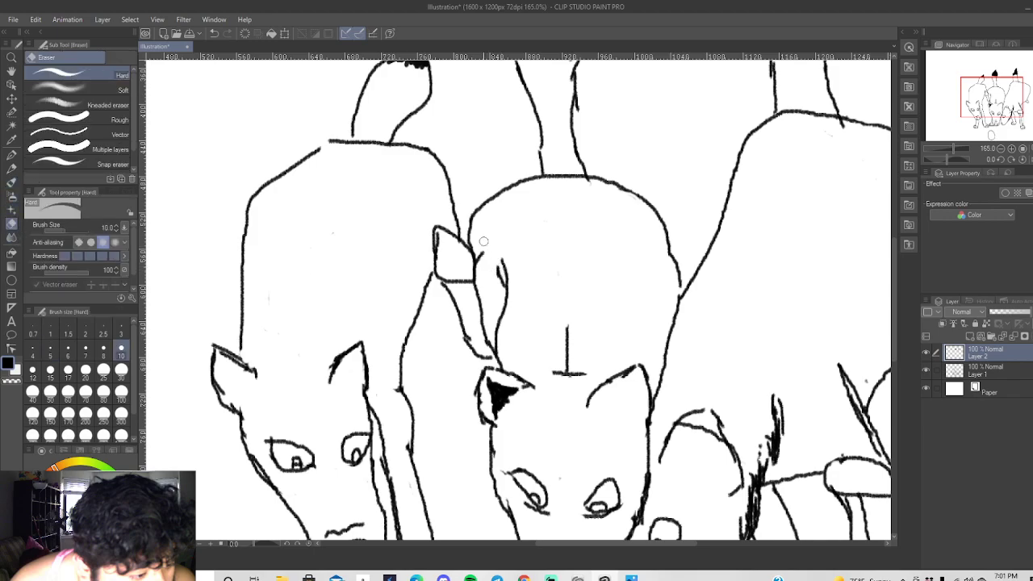
{"action": "left_click", "coordinate": [1004, 370]}
{"action": "mouse_move", "coordinate": [433, 244]}
{"action": "left_mouse_down"}
{"action": "mouse_move", "coordinate": [432, 218]}
{"action": "mouse_move", "coordinate": [441, 261]}
{"action": "mouse_move", "coordinate": [444, 217]}
{"action": "mouse_move", "coordinate": [461, 288]}
{"action": "mouse_move", "coordinate": [452, 255]}
{"action": "mouse_move", "coordinate": [470, 280]}
{"action": "mouse_move", "coordinate": [448, 266]}
{"action": "left_mouse_up"}
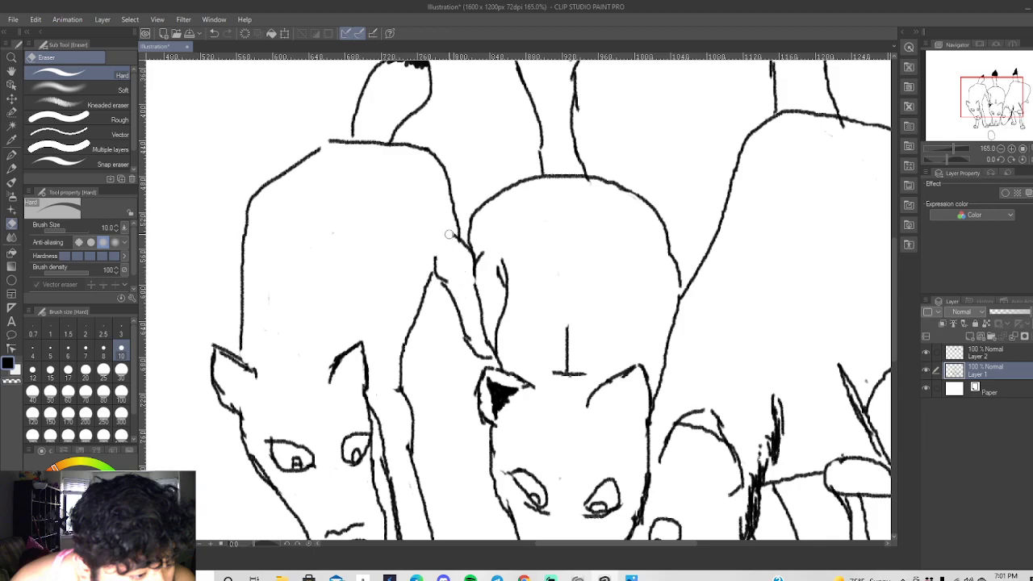
Erase the oval joint outline and the extra inner lines on the right hyena's front leg on Layer 1.
{"action": "scroll", "coordinate": [442, 245], "scroll_direction": "down", "scroll_amount": 2}
{"action": "scroll", "coordinate": [442, 245], "scroll_direction": "down", "scroll_amount": 1}
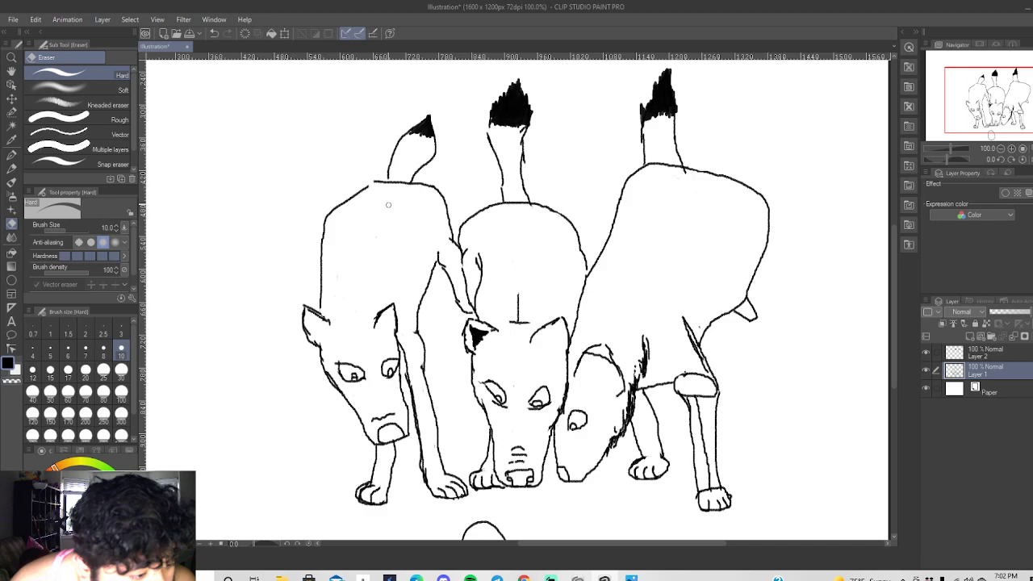
{"action": "scroll", "coordinate": [385, 404], "scroll_direction": "up", "scroll_amount": 4}
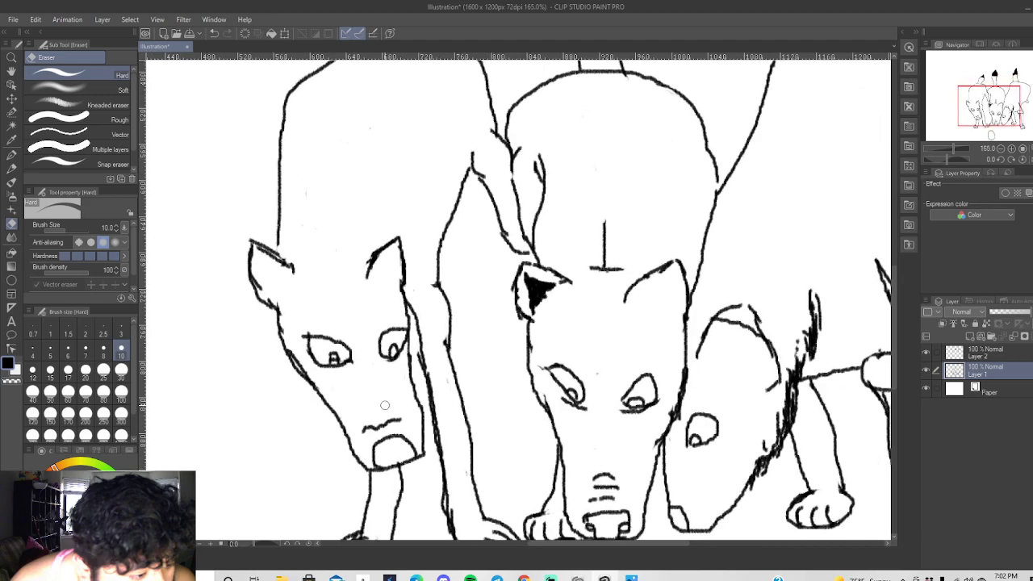
{"action": "scroll", "coordinate": [385, 404], "scroll_direction": "down", "scroll_amount": 1}
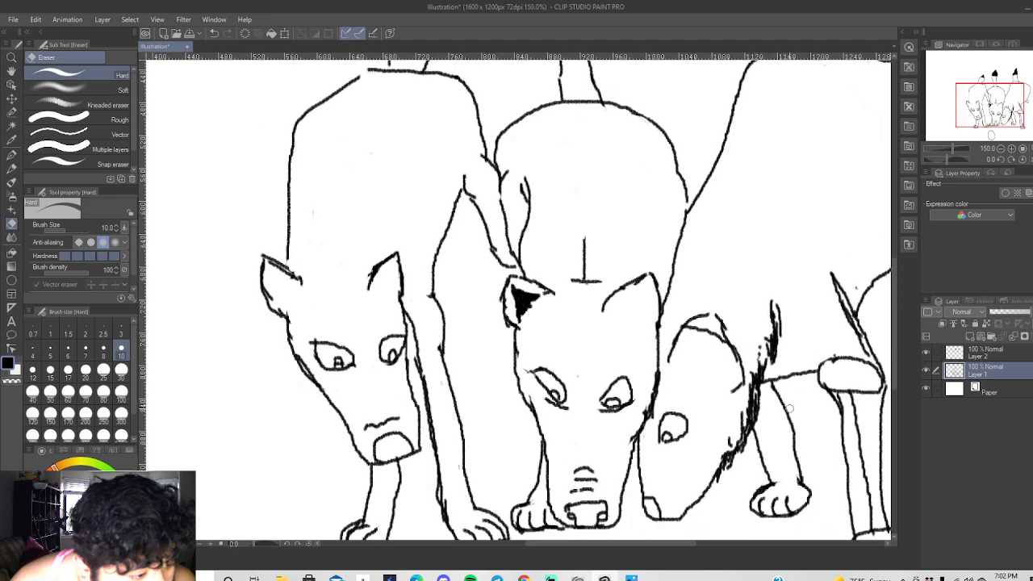
{"action": "left_click", "coordinate": [991, 356]}
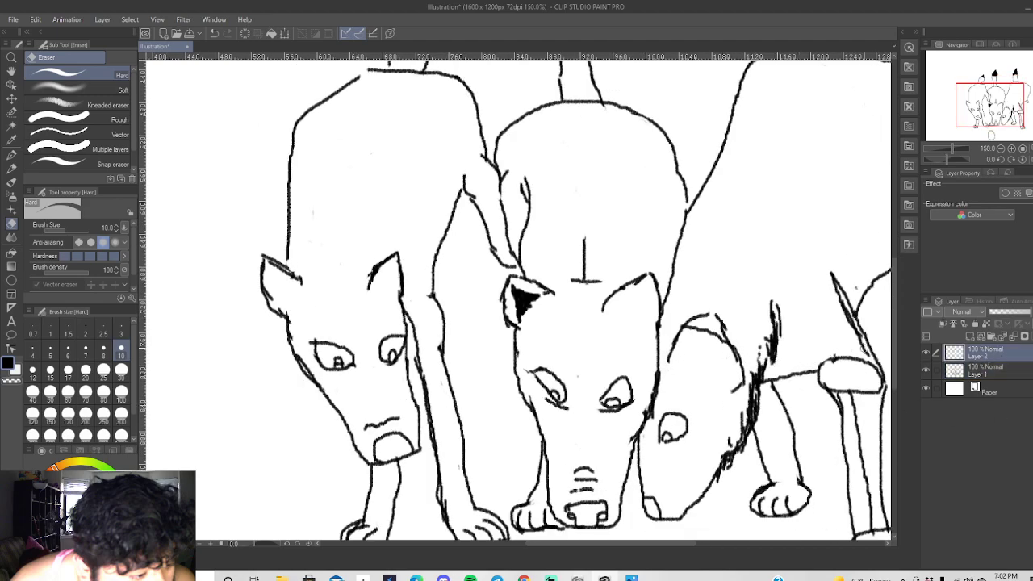
{"action": "left_click_drag", "start_coordinate": [586, 550], "coordinate": [651, 550]}
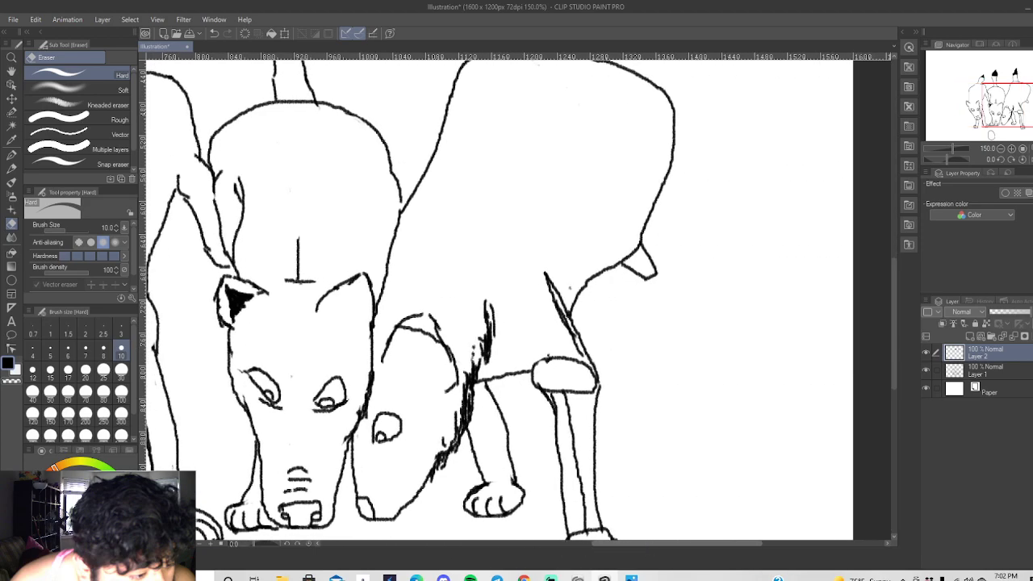
{"action": "left_click", "coordinate": [993, 375]}
{"action": "scroll", "coordinate": [789, 463], "scroll_direction": "down", "scroll_amount": 3}
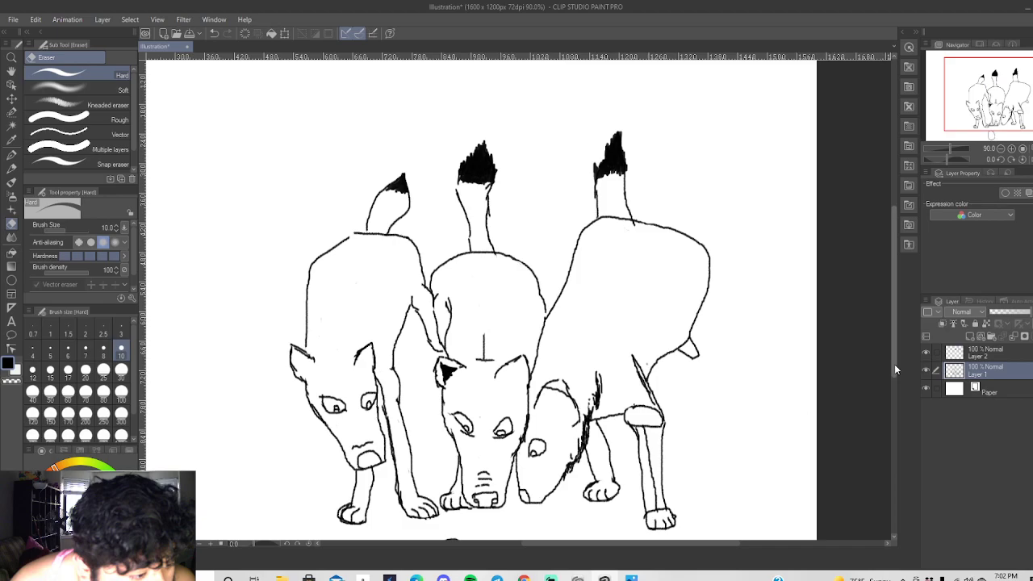
{"action": "scroll", "coordinate": [652, 384], "scroll_direction": "up", "scroll_amount": 3}
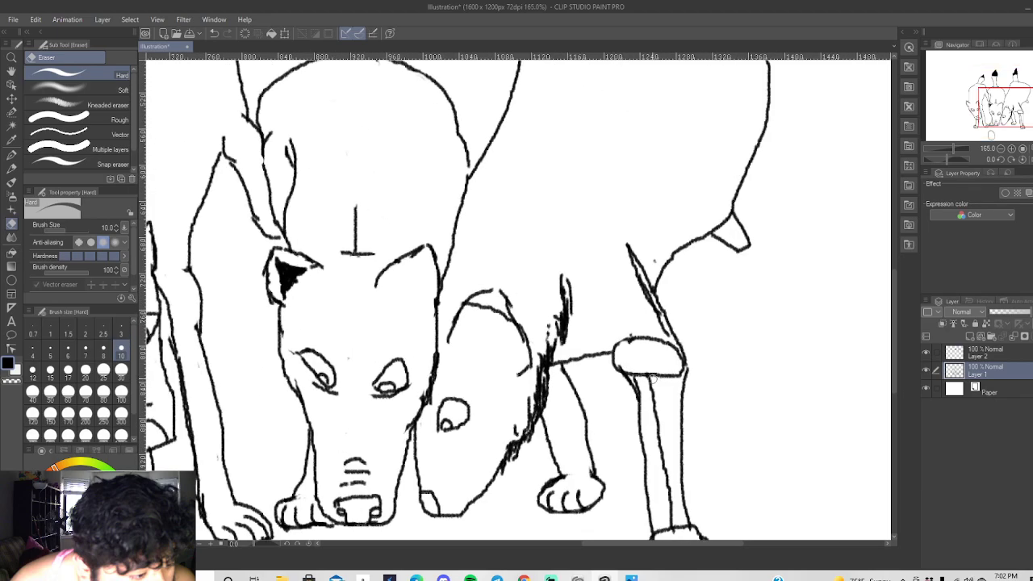
{"action": "mouse_move", "coordinate": [656, 396]}
{"action": "left_mouse_down"}
{"action": "mouse_move", "coordinate": [654, 485]}
{"action": "mouse_move", "coordinate": [661, 471]}
{"action": "mouse_move", "coordinate": [668, 503]}
{"action": "mouse_move", "coordinate": [666, 468]}
{"action": "mouse_move", "coordinate": [674, 535]}
{"action": "mouse_move", "coordinate": [675, 494]}
{"action": "mouse_move", "coordinate": [663, 504]}
{"action": "mouse_move", "coordinate": [661, 535]}
{"action": "mouse_move", "coordinate": [658, 402]}
{"action": "mouse_move", "coordinate": [643, 375]}
{"action": "mouse_move", "coordinate": [658, 388]}
{"action": "mouse_move", "coordinate": [665, 345]}
{"action": "mouse_move", "coordinate": [671, 370]}
{"action": "mouse_move", "coordinate": [670, 345]}
{"action": "mouse_move", "coordinate": [677, 370]}
{"action": "mouse_move", "coordinate": [677, 352]}
{"action": "mouse_move", "coordinate": [678, 382]}
{"action": "mouse_move", "coordinate": [671, 360]}
{"action": "mouse_move", "coordinate": [669, 387]}
{"action": "mouse_move", "coordinate": [639, 327]}
{"action": "mouse_move", "coordinate": [638, 378]}
{"action": "mouse_move", "coordinate": [620, 347]}
{"action": "mouse_move", "coordinate": [636, 381]}
{"action": "mouse_move", "coordinate": [624, 354]}
{"action": "mouse_move", "coordinate": [627, 373]}
{"action": "mouse_move", "coordinate": [632, 335]}
{"action": "mouse_move", "coordinate": [662, 352]}
{"action": "mouse_move", "coordinate": [646, 298]}
{"action": "mouse_move", "coordinate": [669, 334]}
{"action": "mouse_move", "coordinate": [648, 338]}
{"action": "mouse_move", "coordinate": [629, 258]}
{"action": "mouse_move", "coordinate": [681, 370]}
{"action": "left_mouse_up"}
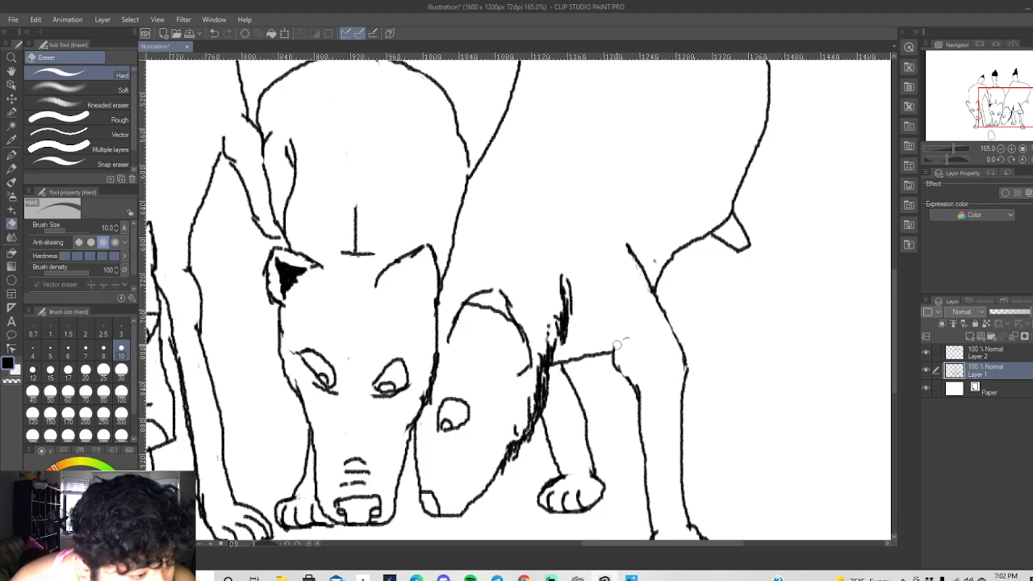
Fill the inside of the middle hyena's right-hand ear with a black triangular marking using the Mechanical pencil.
{"action": "scroll", "coordinate": [628, 322], "scroll_direction": "down", "scroll_amount": 3}
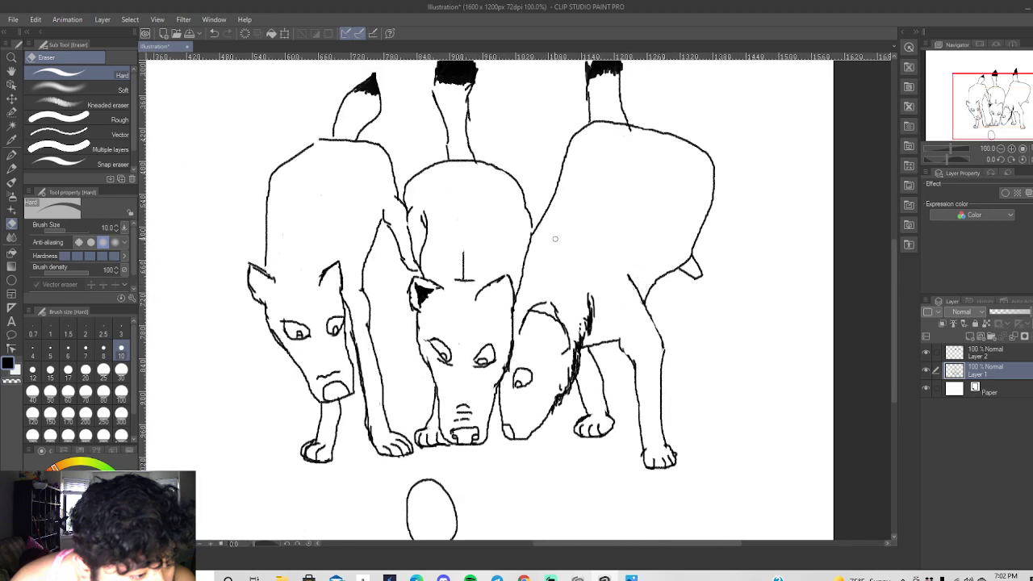
{"action": "scroll", "coordinate": [496, 269], "scroll_direction": "down", "scroll_amount": 1}
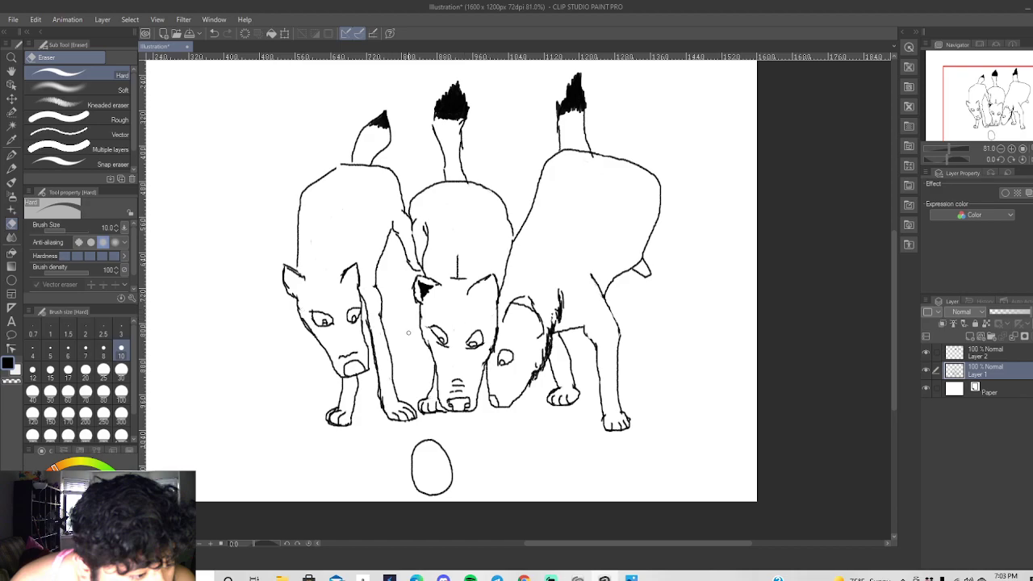
{"action": "scroll", "coordinate": [461, 335], "scroll_direction": "up", "scroll_amount": 3}
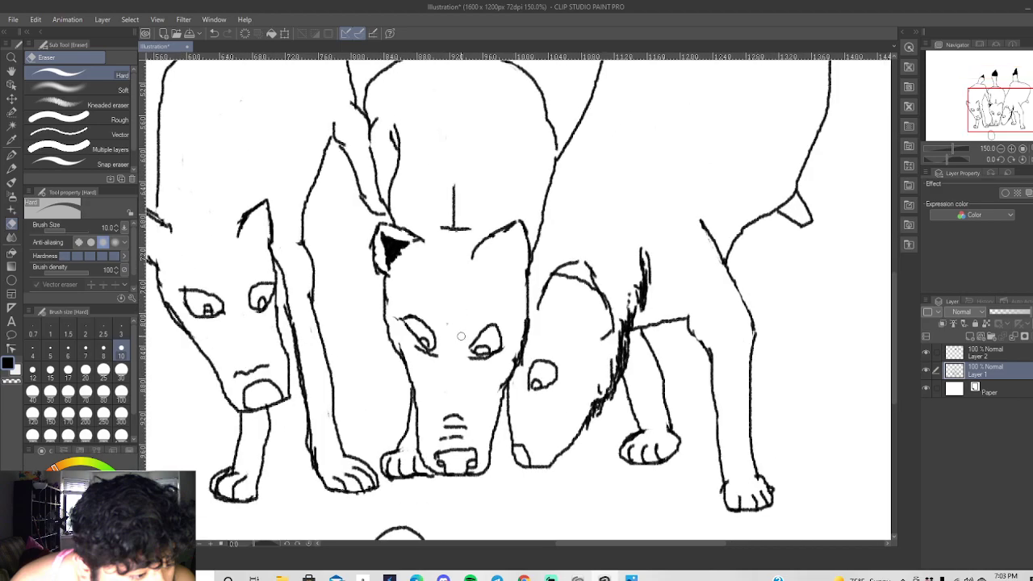
{"action": "scroll", "coordinate": [461, 336], "scroll_direction": "up", "scroll_amount": 1}
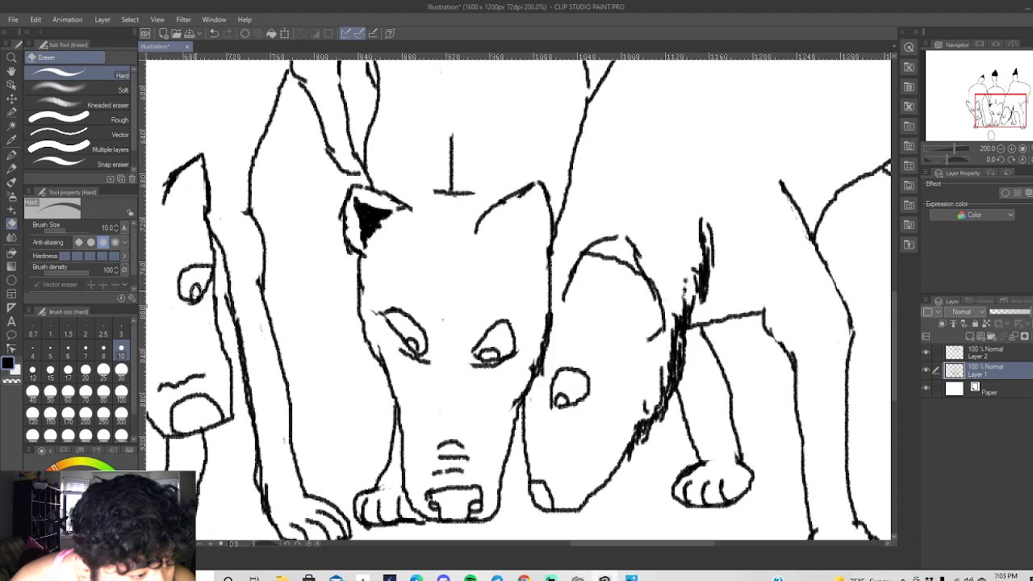
{"action": "left_click", "coordinate": [11, 168]}
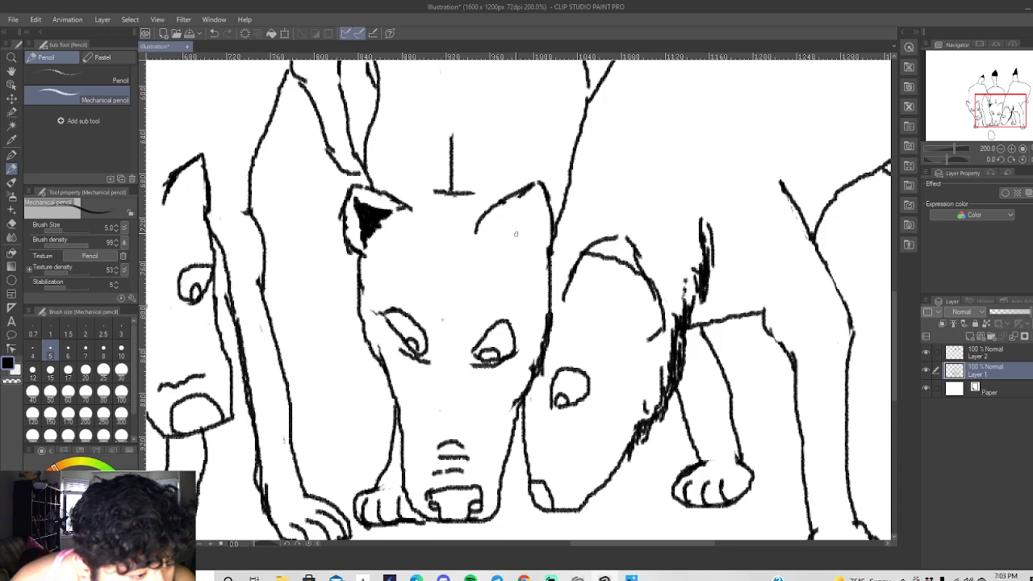
{"action": "left_click_drag", "start_coordinate": [517, 237], "coordinate": [515, 223]}
{"action": "left_click_drag", "start_coordinate": [528, 201], "coordinate": [518, 218]}
{"action": "mouse_move", "coordinate": [516, 211]}
{"action": "left_mouse_down"}
{"action": "mouse_move", "coordinate": [496, 225]}
{"action": "mouse_move", "coordinate": [531, 243]}
{"action": "mouse_move", "coordinate": [525, 230]}
{"action": "left_mouse_up"}
Draw curved brow lines above the eyes of the middle, right and left hyenas.
{"action": "mouse_move", "coordinate": [465, 323]}
{"action": "left_mouse_down"}
{"action": "mouse_move", "coordinate": [478, 299]}
{"action": "mouse_move", "coordinate": [498, 288]}
{"action": "mouse_move", "coordinate": [513, 295]}
{"action": "left_mouse_up"}
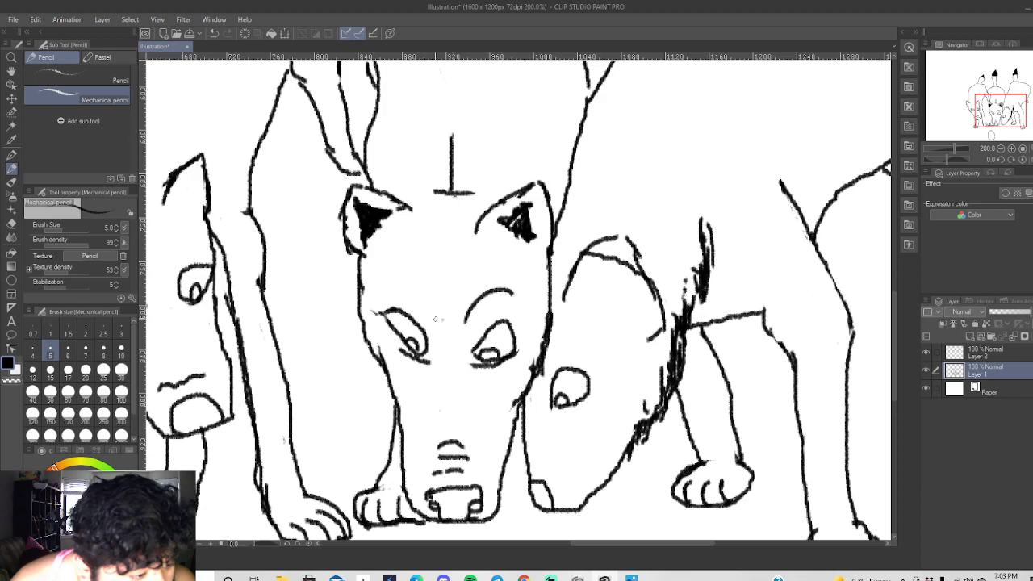
{"action": "mouse_move", "coordinate": [435, 320]}
{"action": "left_mouse_down"}
{"action": "mouse_move", "coordinate": [420, 290]}
{"action": "mouse_move", "coordinate": [382, 285]}
{"action": "left_mouse_up"}
{"action": "mouse_move", "coordinate": [546, 369]}
{"action": "left_mouse_down"}
{"action": "mouse_move", "coordinate": [565, 347]}
{"action": "mouse_move", "coordinate": [578, 350]}
{"action": "left_mouse_up"}
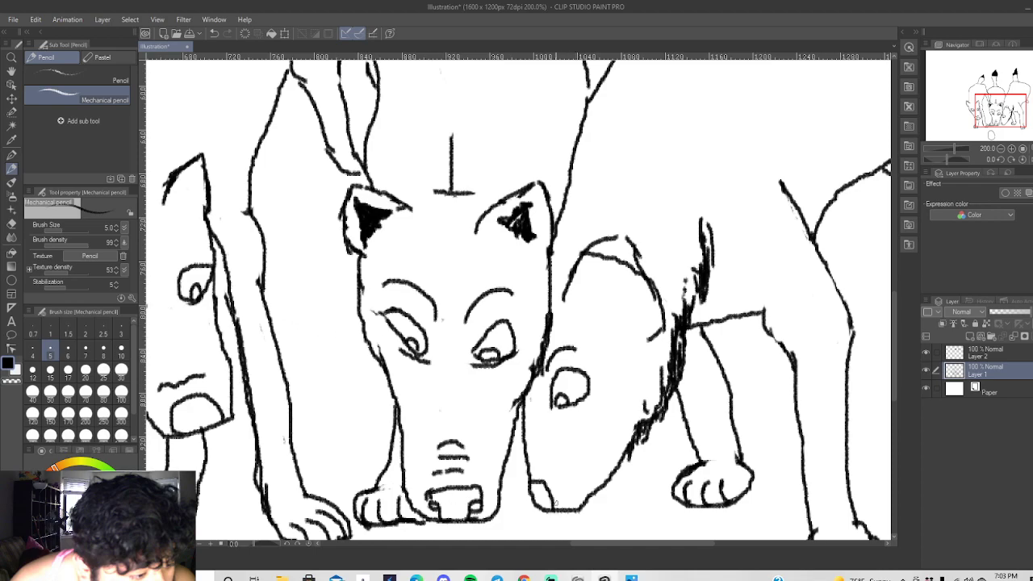
{"action": "left_click_drag", "start_coordinate": [626, 542], "coordinate": [590, 541]}
{"action": "mouse_move", "coordinate": [366, 252]}
{"action": "left_mouse_down"}
{"action": "mouse_move", "coordinate": [381, 227]}
{"action": "mouse_move", "coordinate": [396, 238]}
{"action": "left_mouse_up"}
{"action": "mouse_move", "coordinate": [285, 252]}
{"action": "left_mouse_down"}
{"action": "mouse_move", "coordinate": [311, 239]}
{"action": "mouse_move", "coordinate": [325, 249]}
{"action": "left_mouse_up"}
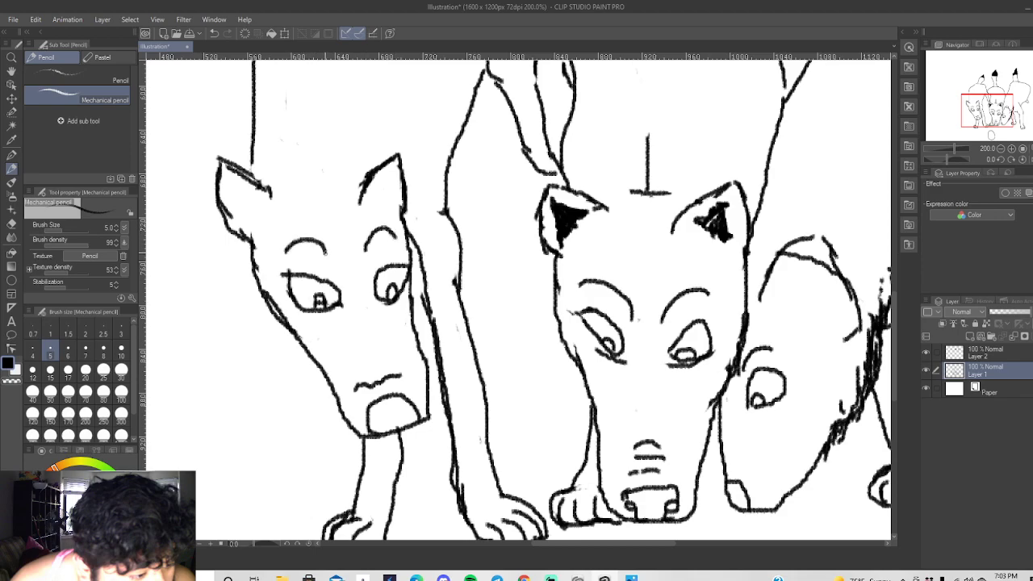
Paint the left hyena's left-hand front leg and paw dark brown on Layer 2 with the Soft airbrush at size 10.
{"action": "scroll", "coordinate": [638, 476], "scroll_direction": "down", "scroll_amount": 5}
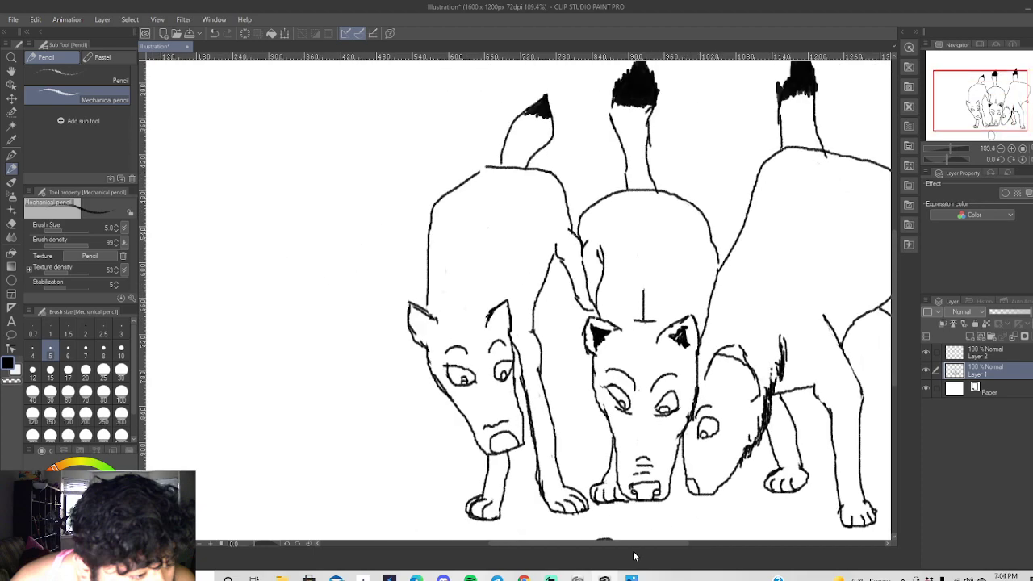
{"action": "left_click_drag", "start_coordinate": [633, 542], "coordinate": [669, 543]}
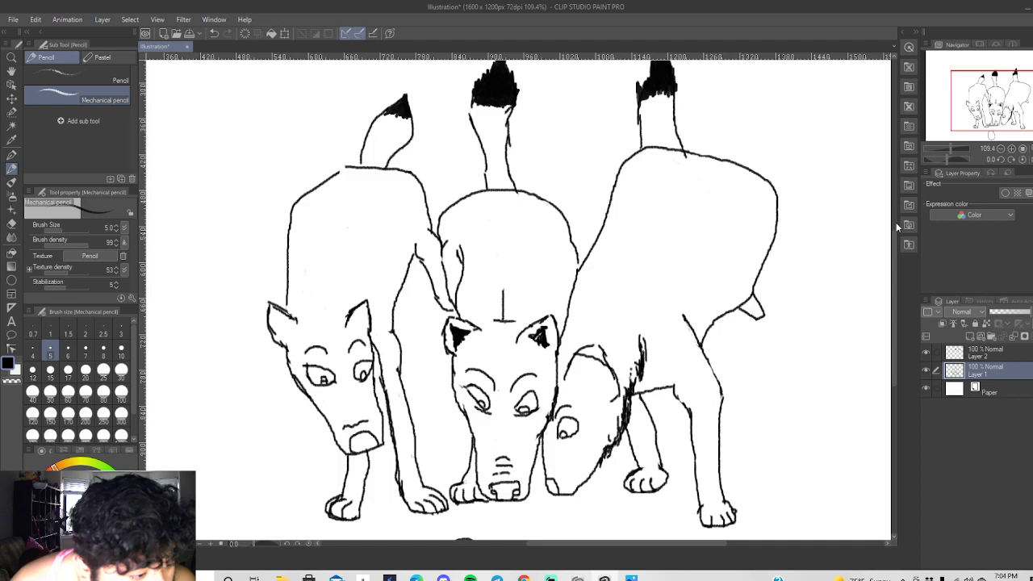
{"action": "scroll", "coordinate": [894, 238], "scroll_direction": "up", "scroll_amount": 1}
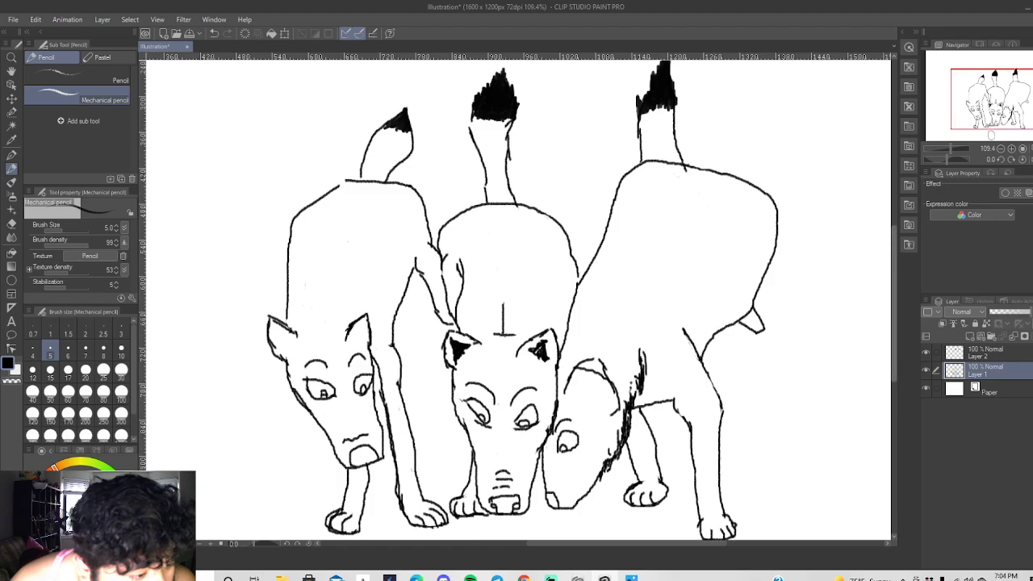
{"action": "scroll", "coordinate": [845, 250], "scroll_direction": "down", "scroll_amount": 1}
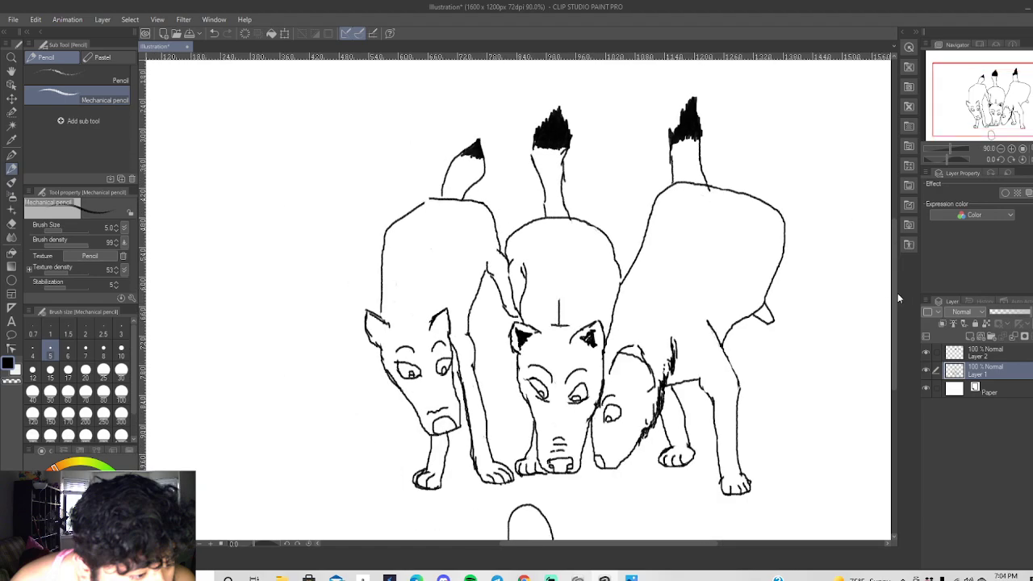
{"action": "left_click_drag", "start_coordinate": [892, 290], "coordinate": [892, 315]}
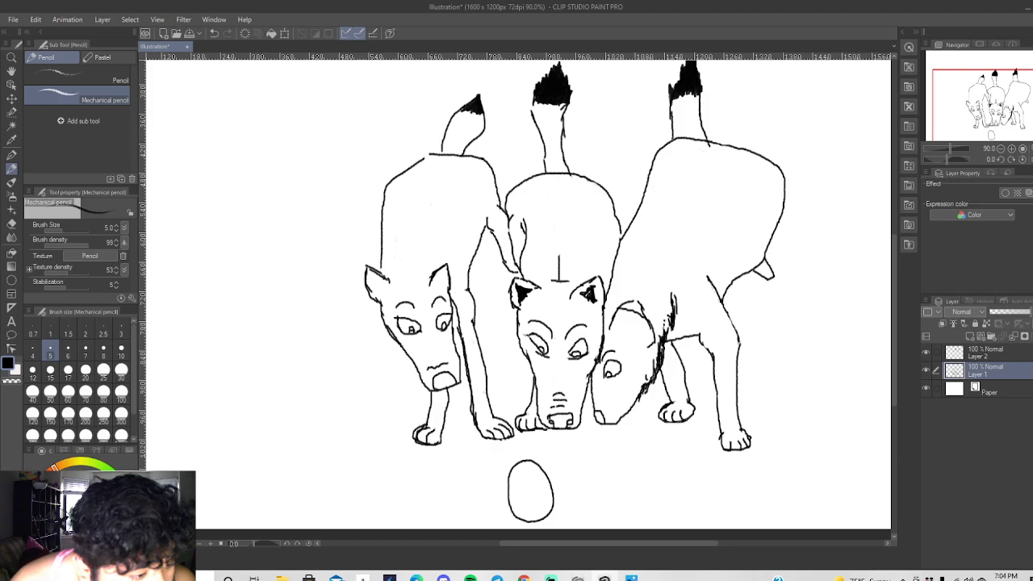
{"action": "scroll", "coordinate": [553, 443], "scroll_direction": "up", "scroll_amount": 5}
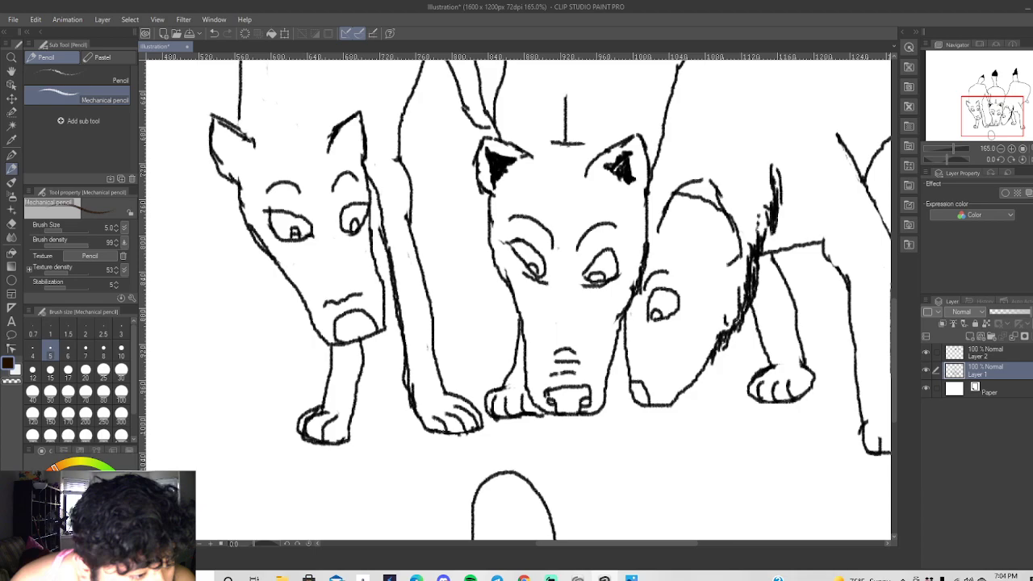
{"action": "left_click", "coordinate": [12, 196]}
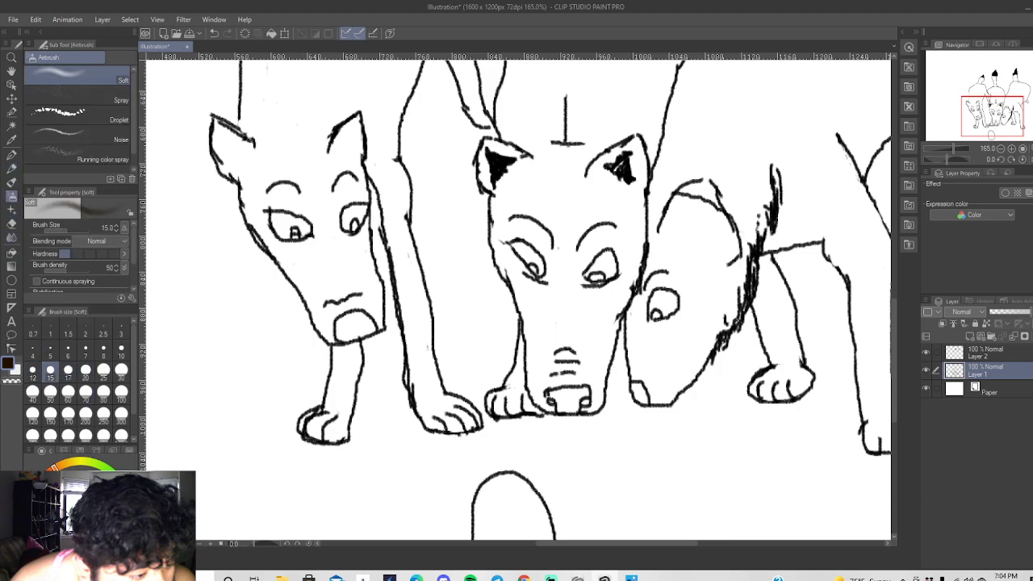
{"action": "left_click", "coordinate": [986, 353]}
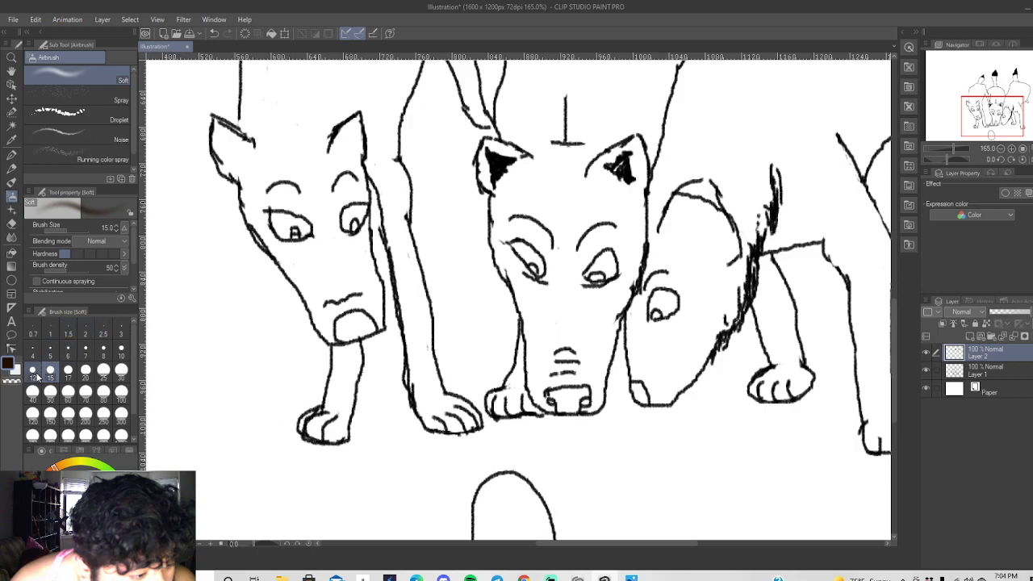
{"action": "left_click", "coordinate": [121, 348]}
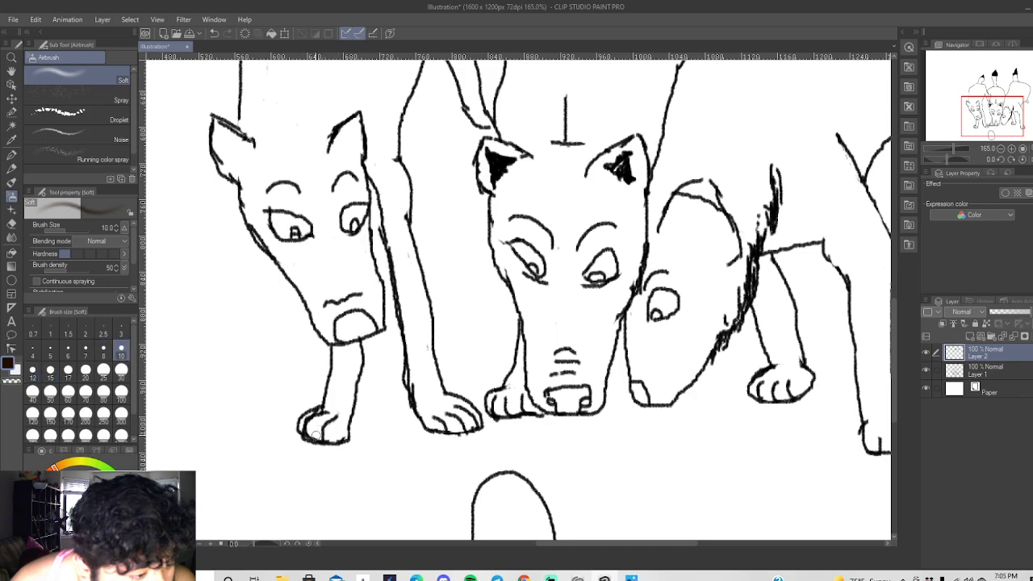
{"action": "mouse_move", "coordinate": [315, 434]}
{"action": "left_mouse_down"}
{"action": "mouse_move", "coordinate": [335, 421]}
{"action": "mouse_move", "coordinate": [331, 442]}
{"action": "mouse_move", "coordinate": [345, 435]}
{"action": "mouse_move", "coordinate": [317, 430]}
{"action": "mouse_move", "coordinate": [333, 415]}
{"action": "mouse_move", "coordinate": [317, 429]}
{"action": "mouse_move", "coordinate": [334, 417]}
{"action": "mouse_move", "coordinate": [331, 431]}
{"action": "mouse_move", "coordinate": [342, 420]}
{"action": "mouse_move", "coordinate": [342, 435]}
{"action": "mouse_move", "coordinate": [347, 413]}
{"action": "mouse_move", "coordinate": [345, 433]}
{"action": "mouse_move", "coordinate": [357, 343]}
{"action": "mouse_move", "coordinate": [336, 418]}
{"action": "mouse_move", "coordinate": [339, 367]}
{"action": "mouse_move", "coordinate": [333, 407]}
{"action": "mouse_move", "coordinate": [345, 345]}
{"action": "mouse_move", "coordinate": [358, 357]}
{"action": "mouse_move", "coordinate": [349, 440]}
{"action": "mouse_move", "coordinate": [322, 439]}
{"action": "mouse_move", "coordinate": [340, 432]}
{"action": "mouse_move", "coordinate": [358, 363]}
{"action": "mouse_move", "coordinate": [357, 349]}
{"action": "mouse_move", "coordinate": [343, 353]}
{"action": "mouse_move", "coordinate": [358, 344]}
{"action": "mouse_move", "coordinate": [344, 440]}
{"action": "left_mouse_up"}
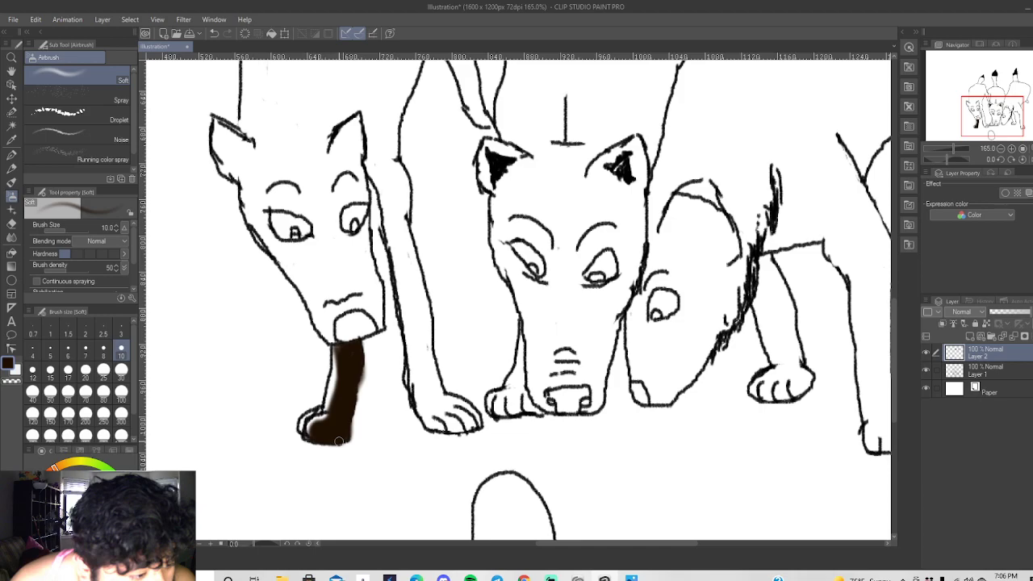
{"action": "mouse_move", "coordinate": [339, 440]}
{"action": "left_mouse_down"}
{"action": "mouse_move", "coordinate": [316, 417]}
{"action": "mouse_move", "coordinate": [305, 434]}
{"action": "mouse_move", "coordinate": [334, 397]}
{"action": "mouse_move", "coordinate": [334, 355]}
{"action": "mouse_move", "coordinate": [328, 409]}
{"action": "mouse_move", "coordinate": [333, 372]}
{"action": "mouse_move", "coordinate": [322, 413]}
{"action": "mouse_move", "coordinate": [302, 429]}
{"action": "mouse_move", "coordinate": [312, 408]}
{"action": "mouse_move", "coordinate": [301, 433]}
{"action": "mouse_move", "coordinate": [329, 411]}
{"action": "mouse_move", "coordinate": [344, 369]}
{"action": "mouse_move", "coordinate": [331, 405]}
{"action": "mouse_move", "coordinate": [335, 351]}
{"action": "mouse_move", "coordinate": [317, 411]}
{"action": "left_mouse_up"}
{"action": "mouse_move", "coordinate": [340, 373]}
{"action": "left_mouse_down"}
{"action": "mouse_move", "coordinate": [304, 430]}
{"action": "mouse_move", "coordinate": [312, 441]}
{"action": "left_mouse_up"}
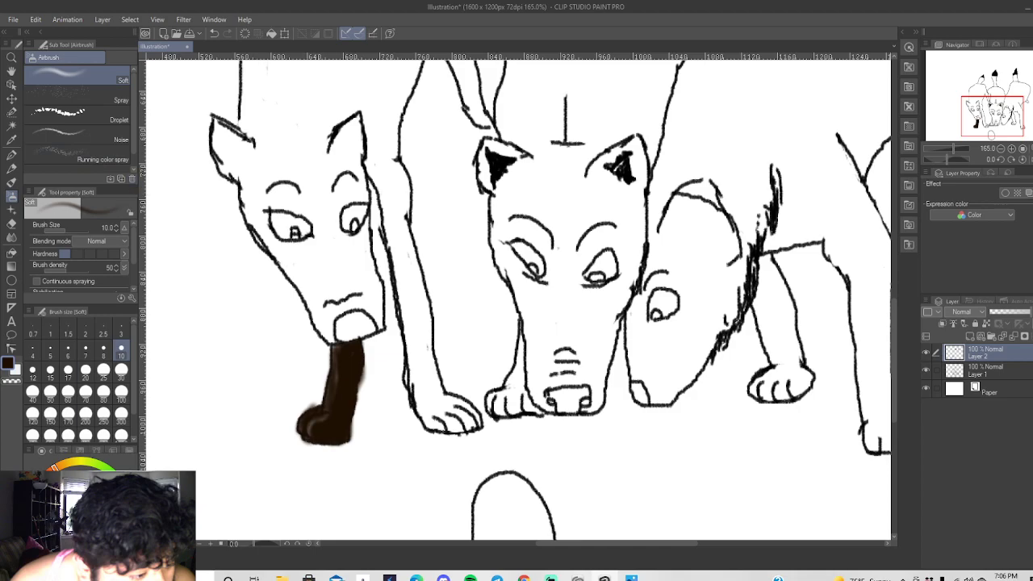
Draw a thin off-white line down the left hyena's dark brown leg with the Mechanical pencil.
{"action": "key", "text": "x"}
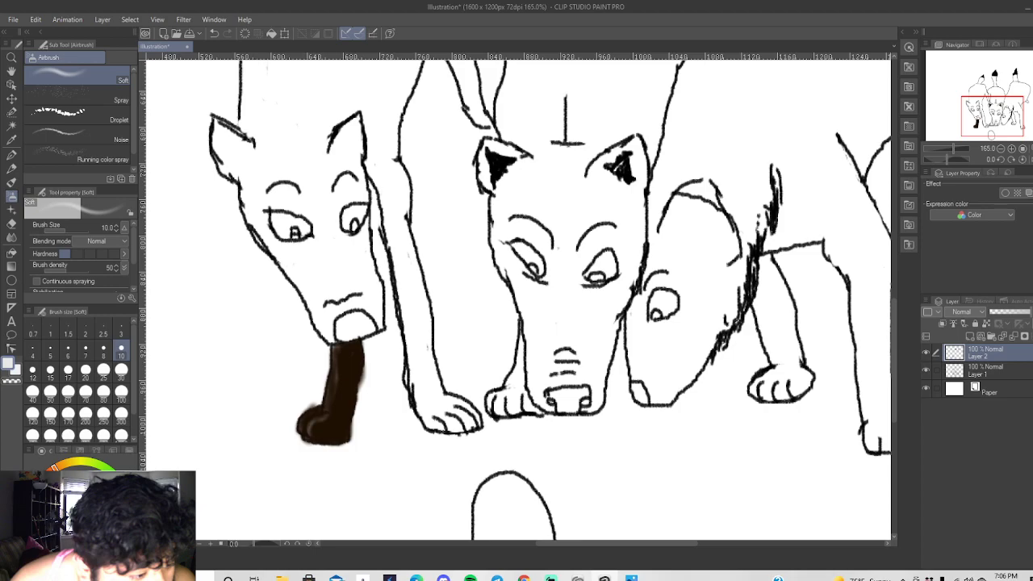
{"action": "left_click", "coordinate": [11, 167]}
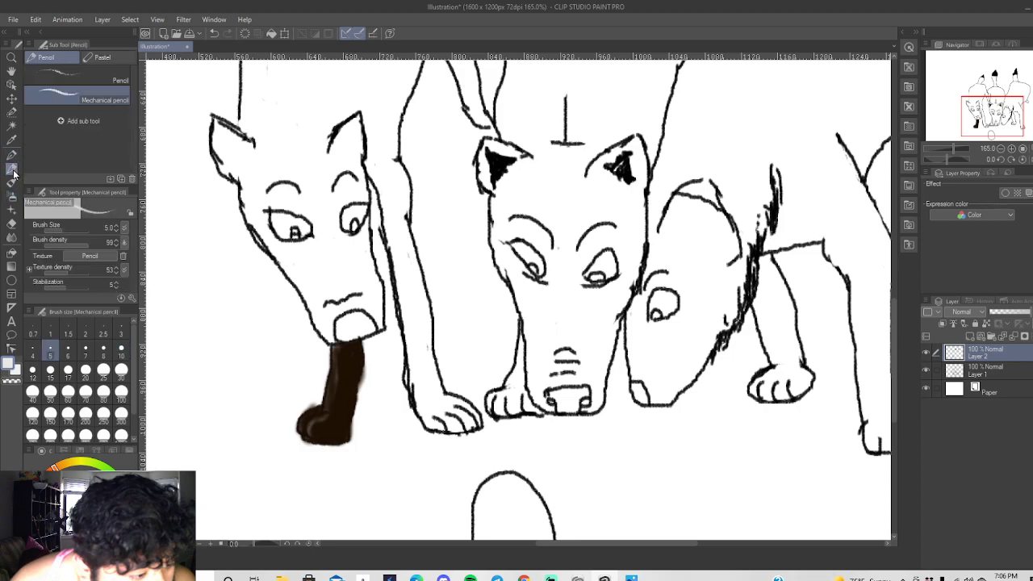
{"action": "left_click_drag", "start_coordinate": [335, 346], "coordinate": [331, 395]}
{"action": "mouse_move", "coordinate": [326, 415]}
{"action": "left_mouse_down"}
{"action": "mouse_move", "coordinate": [310, 436]}
{"action": "mouse_move", "coordinate": [300, 418]}
{"action": "mouse_move", "coordinate": [329, 402]}
{"action": "mouse_move", "coordinate": [300, 437]}
{"action": "mouse_move", "coordinate": [326, 416]}
{"action": "left_mouse_up"}
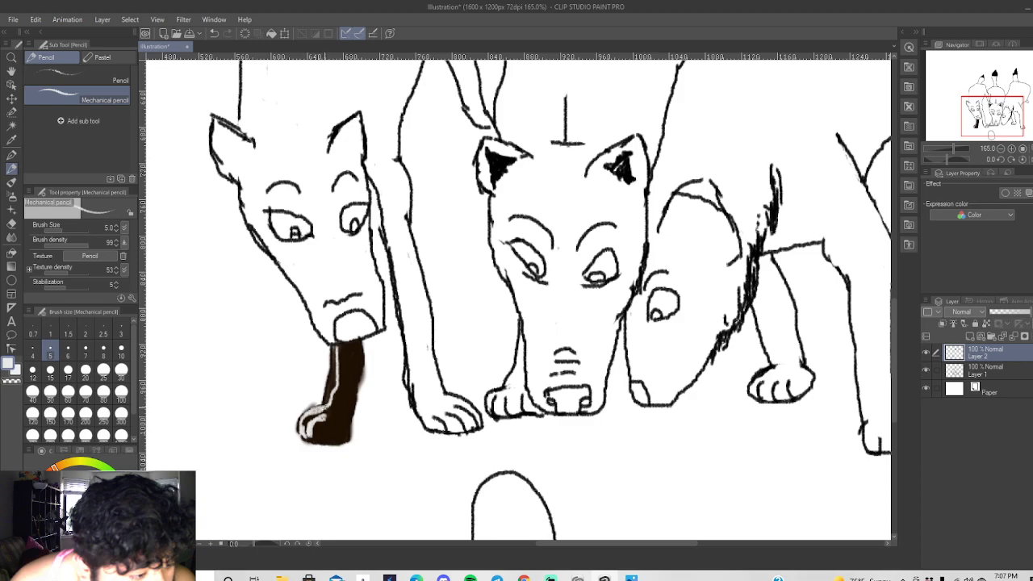
{"action": "mouse_move", "coordinate": [336, 350]}
{"action": "left_mouse_down"}
{"action": "mouse_move", "coordinate": [331, 401]}
{"action": "mouse_move", "coordinate": [336, 352]}
{"action": "mouse_move", "coordinate": [337, 386]}
{"action": "mouse_move", "coordinate": [302, 436]}
{"action": "mouse_move", "coordinate": [301, 421]}
{"action": "mouse_move", "coordinate": [308, 431]}
{"action": "mouse_move", "coordinate": [311, 416]}
{"action": "mouse_move", "coordinate": [310, 425]}
{"action": "mouse_move", "coordinate": [326, 415]}
{"action": "mouse_move", "coordinate": [312, 439]}
{"action": "mouse_move", "coordinate": [310, 429]}
{"action": "mouse_move", "coordinate": [313, 442]}
{"action": "mouse_move", "coordinate": [305, 426]}
{"action": "mouse_move", "coordinate": [307, 439]}
{"action": "mouse_move", "coordinate": [336, 387]}
{"action": "left_mouse_up"}
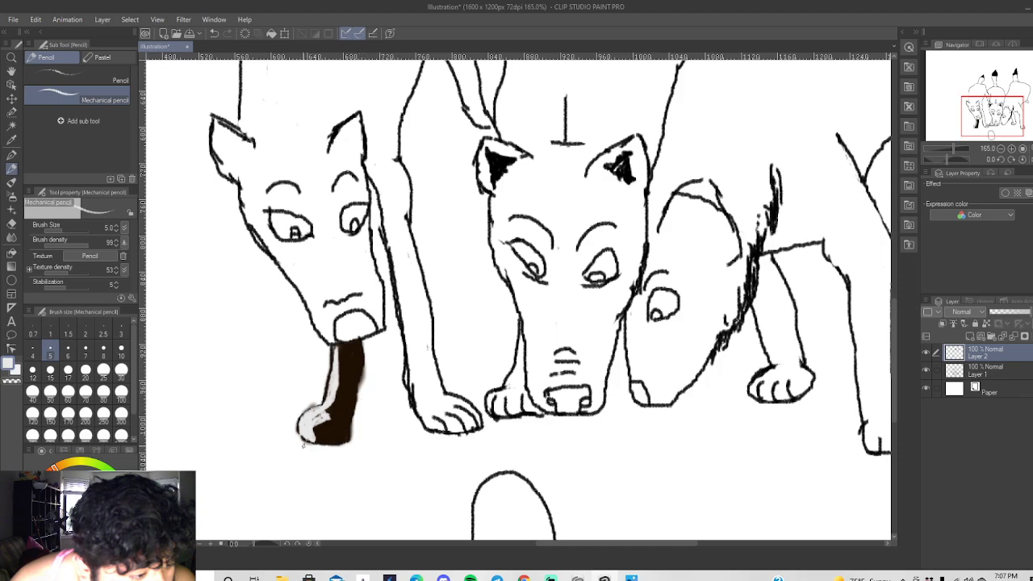
{"action": "left_click", "coordinate": [213, 34]}
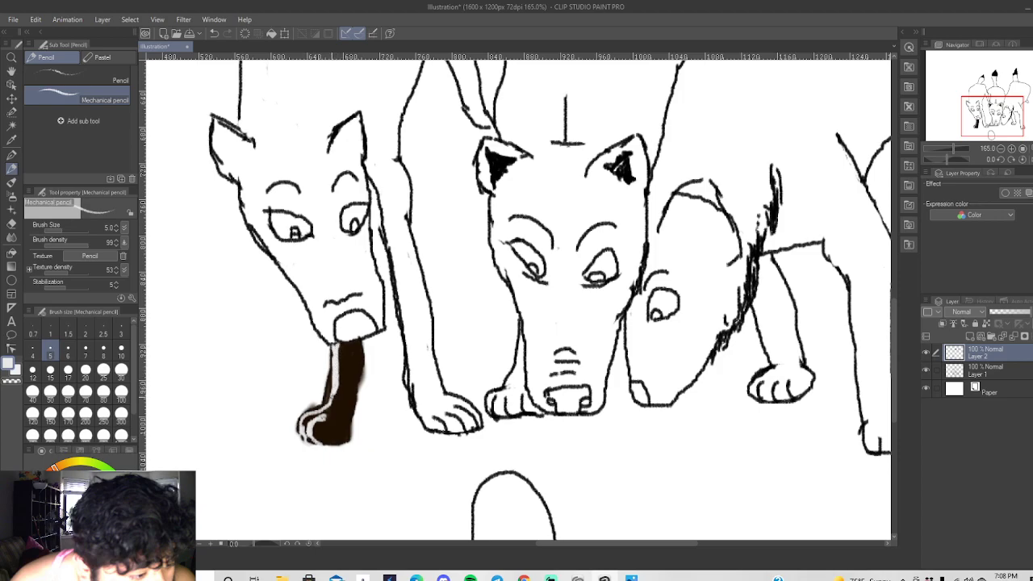
{"action": "left_click_drag", "start_coordinate": [306, 418], "coordinate": [306, 441]}
{"action": "left_click", "coordinate": [214, 34]}
{"action": "left_click", "coordinate": [214, 34]}
{"action": "left_click", "coordinate": [214, 35]}
{"action": "left_click", "coordinate": [214, 33]}
{"action": "left_click", "coordinate": [214, 33]}
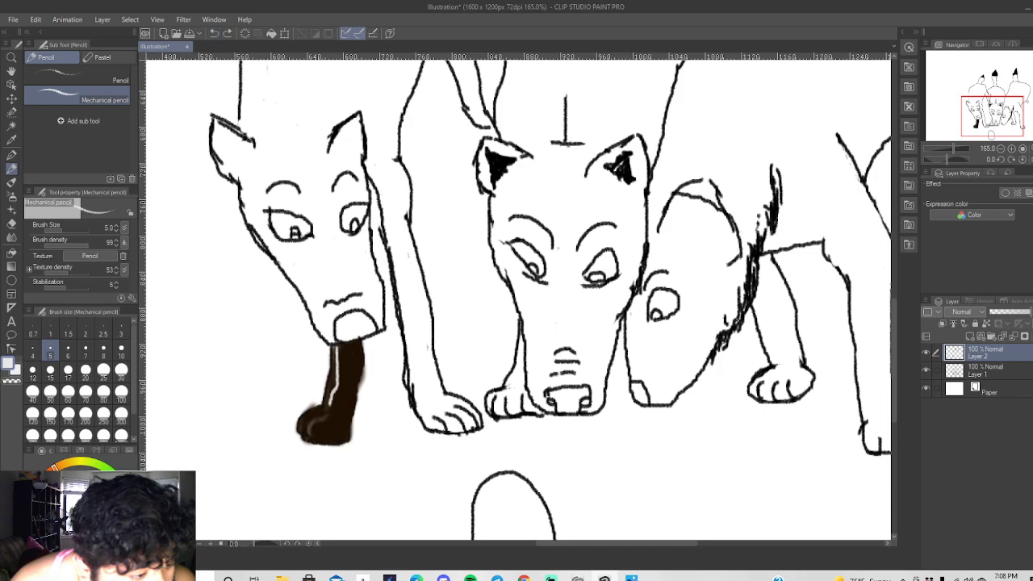
Draw off-white toe lines on the left hyena's dark paw and thicken the light line running up its leg.
{"action": "mouse_move", "coordinate": [304, 431]}
{"action": "left_mouse_down"}
{"action": "mouse_move", "coordinate": [335, 415]}
{"action": "mouse_move", "coordinate": [321, 443]}
{"action": "mouse_move", "coordinate": [335, 414]}
{"action": "left_mouse_up"}
{"action": "mouse_move", "coordinate": [334, 413]}
{"action": "left_mouse_down"}
{"action": "mouse_move", "coordinate": [308, 426]}
{"action": "mouse_move", "coordinate": [310, 441]}
{"action": "mouse_move", "coordinate": [303, 434]}
{"action": "left_mouse_up"}
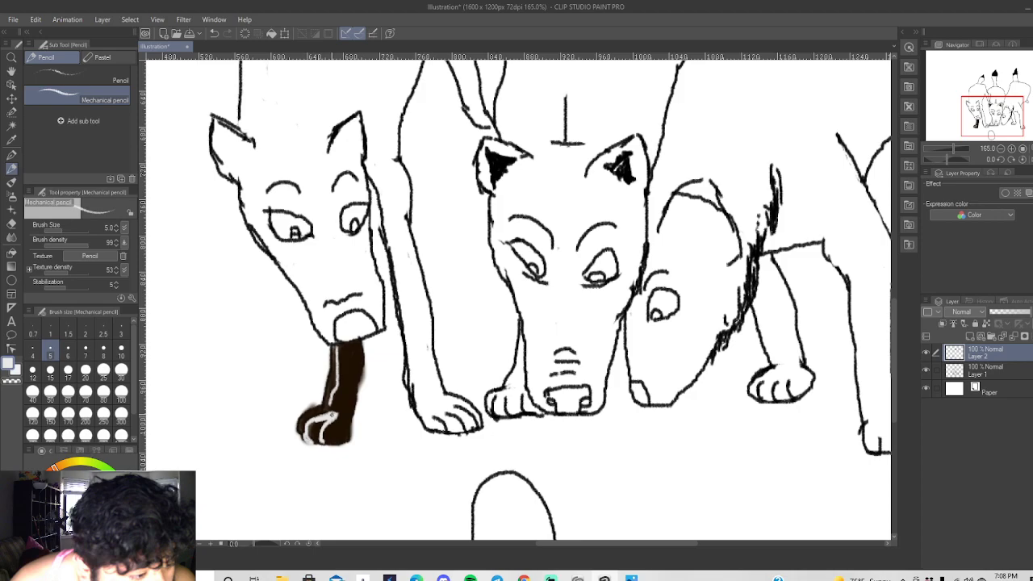
{"action": "left_click_drag", "start_coordinate": [317, 439], "coordinate": [333, 411]}
{"action": "left_click_drag", "start_coordinate": [334, 405], "coordinate": [334, 345]}
{"action": "mouse_move", "coordinate": [333, 347]}
{"action": "left_mouse_down"}
{"action": "mouse_move", "coordinate": [332, 397]}
{"action": "mouse_move", "coordinate": [315, 418]}
{"action": "mouse_move", "coordinate": [328, 365]}
{"action": "left_mouse_up"}
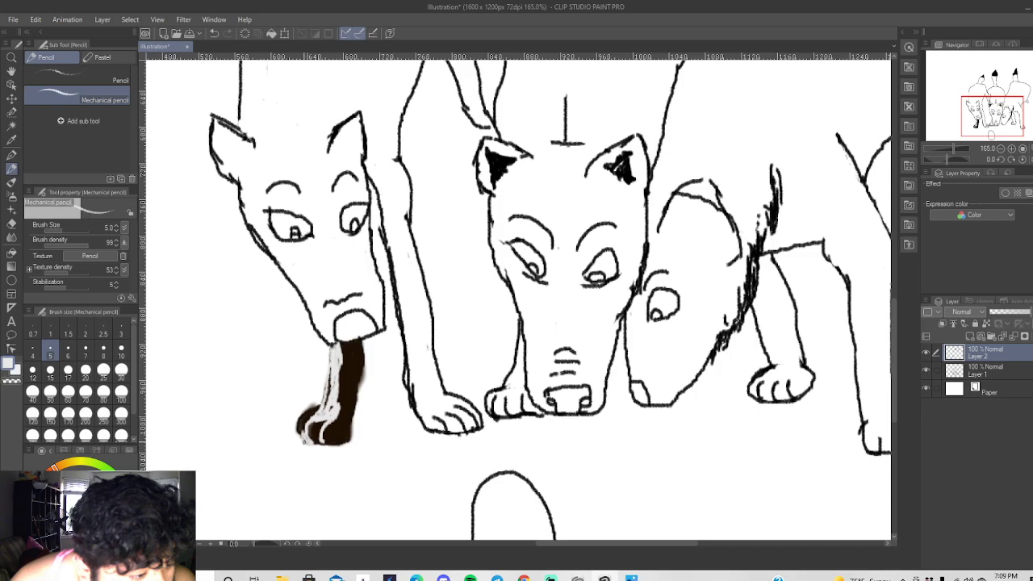
{"action": "mouse_move", "coordinate": [304, 440]}
{"action": "left_mouse_down"}
{"action": "mouse_move", "coordinate": [303, 424]}
{"action": "mouse_move", "coordinate": [326, 413]}
{"action": "mouse_move", "coordinate": [312, 442]}
{"action": "mouse_move", "coordinate": [307, 426]}
{"action": "mouse_move", "coordinate": [308, 440]}
{"action": "mouse_move", "coordinate": [326, 442]}
{"action": "mouse_move", "coordinate": [326, 420]}
{"action": "mouse_move", "coordinate": [326, 444]}
{"action": "mouse_move", "coordinate": [330, 406]}
{"action": "left_mouse_up"}
{"action": "left_click", "coordinate": [213, 33]}
{"action": "left_click", "coordinate": [213, 34]}
{"action": "left_click", "coordinate": [214, 34]}
{"action": "left_click", "coordinate": [214, 34]}
{"action": "left_click", "coordinate": [226, 34]}
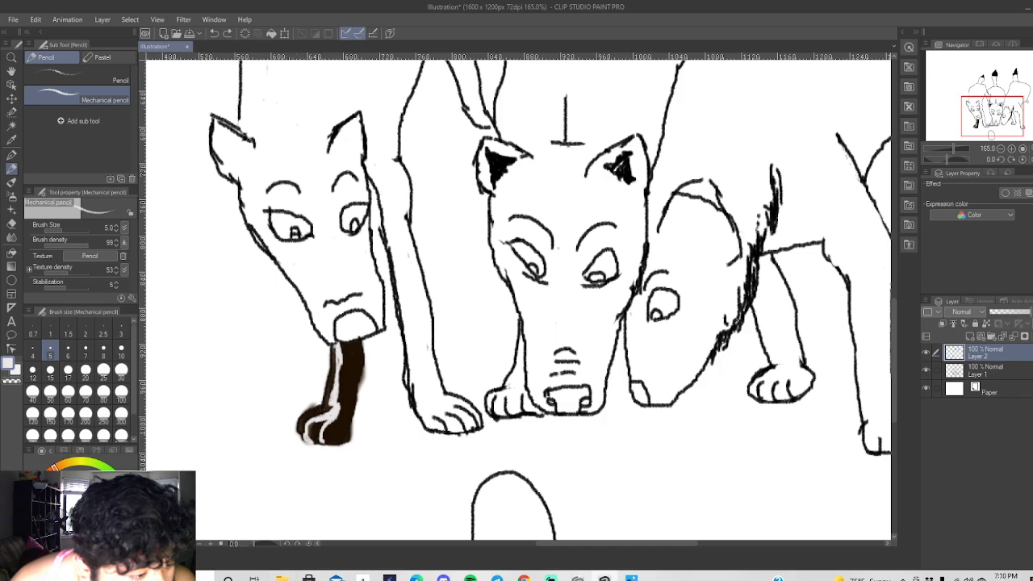
Paint the left hyena's right-hand front paw and lower leg dark brown with the Soft airbrush at size 10.
{"action": "left_click", "coordinate": [12, 225]}
{"action": "scroll", "coordinate": [263, 394], "scroll_direction": "up", "scroll_amount": 5}
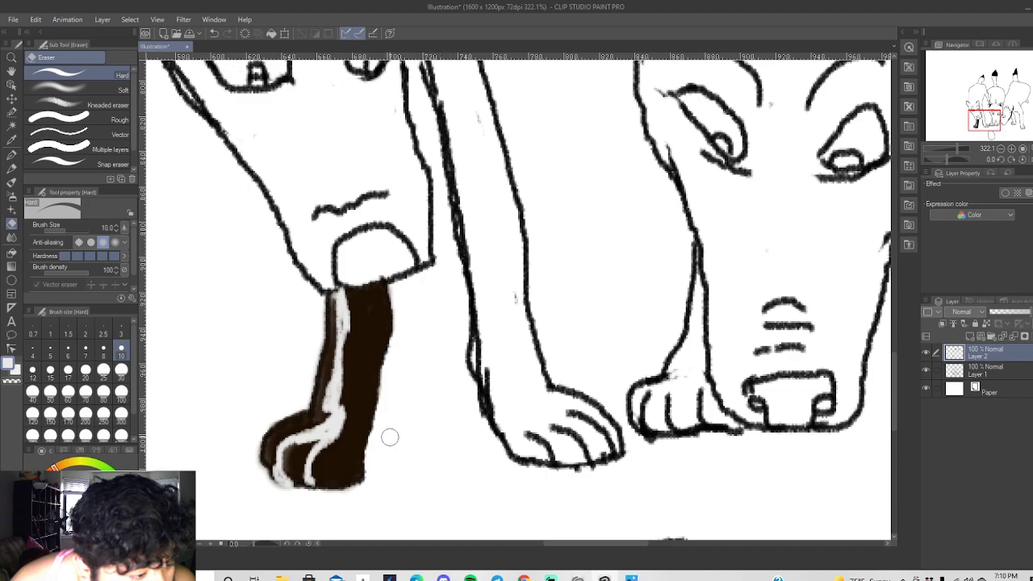
{"action": "scroll", "coordinate": [390, 436], "scroll_direction": "down", "scroll_amount": 5}
{"action": "scroll", "coordinate": [466, 403], "scroll_direction": "up", "scroll_amount": 3}
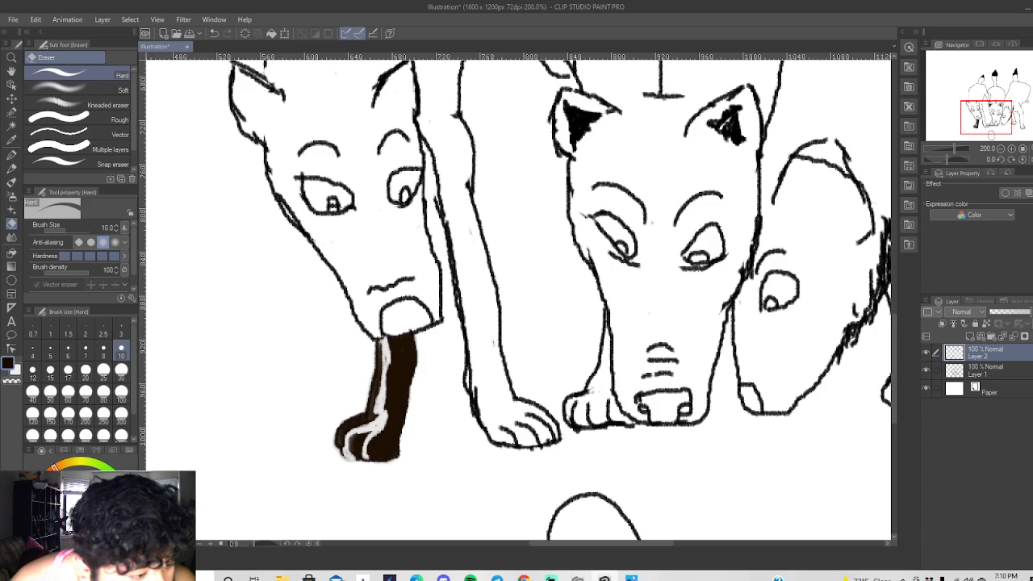
{"action": "scroll", "coordinate": [537, 412], "scroll_direction": "up", "scroll_amount": 3}
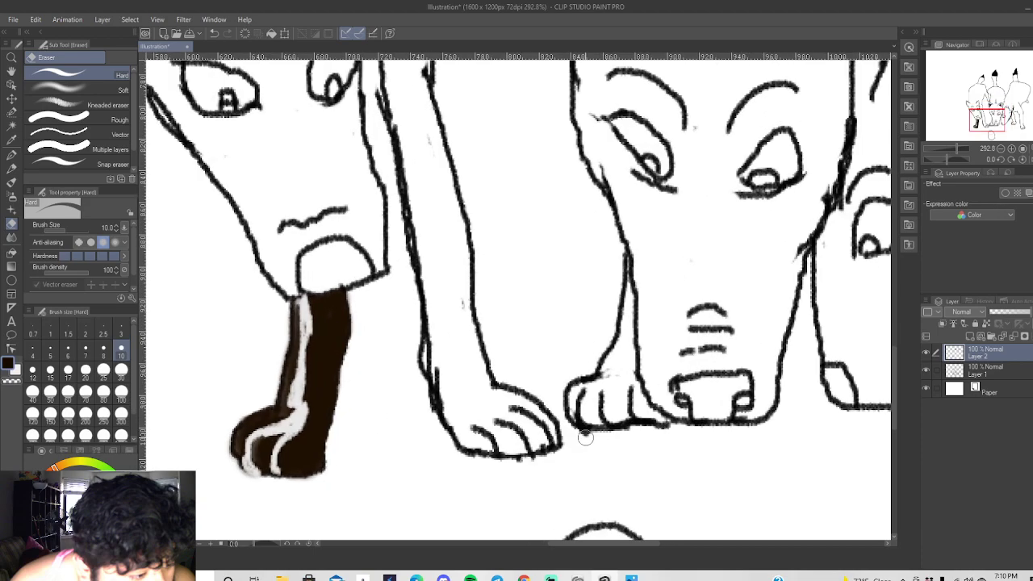
{"action": "left_click", "coordinate": [11, 196]}
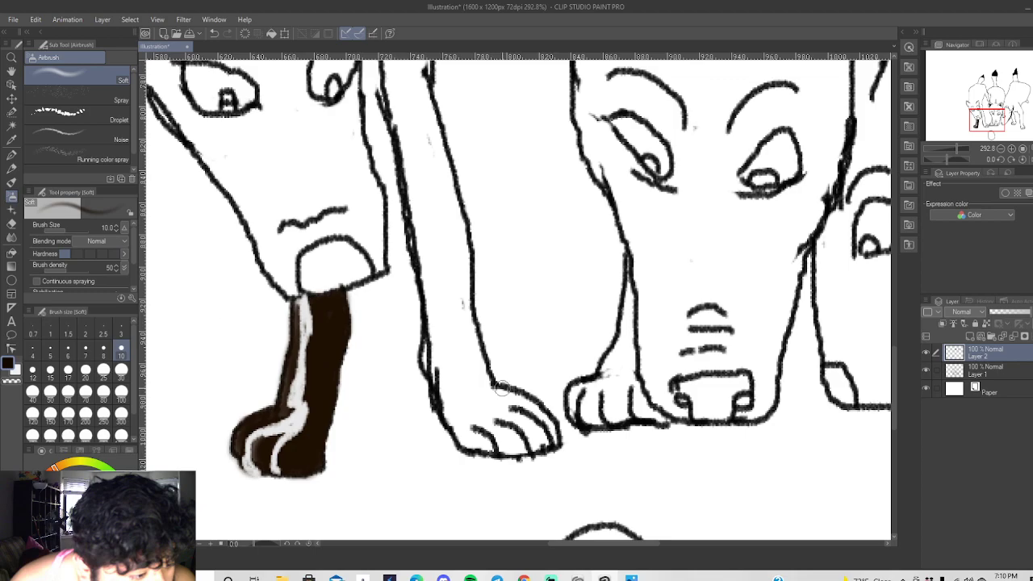
{"action": "mouse_move", "coordinate": [516, 418]}
{"action": "left_mouse_down"}
{"action": "mouse_move", "coordinate": [496, 444]}
{"action": "mouse_move", "coordinate": [535, 439]}
{"action": "mouse_move", "coordinate": [479, 447]}
{"action": "mouse_move", "coordinate": [534, 448]}
{"action": "mouse_move", "coordinate": [506, 453]}
{"action": "mouse_move", "coordinate": [546, 442]}
{"action": "mouse_move", "coordinate": [506, 445]}
{"action": "mouse_move", "coordinate": [554, 441]}
{"action": "mouse_move", "coordinate": [550, 427]}
{"action": "mouse_move", "coordinate": [480, 441]}
{"action": "mouse_move", "coordinate": [528, 428]}
{"action": "mouse_move", "coordinate": [462, 446]}
{"action": "mouse_move", "coordinate": [536, 439]}
{"action": "mouse_move", "coordinate": [503, 425]}
{"action": "mouse_move", "coordinate": [532, 411]}
{"action": "mouse_move", "coordinate": [464, 435]}
{"action": "mouse_move", "coordinate": [509, 429]}
{"action": "mouse_move", "coordinate": [491, 436]}
{"action": "mouse_move", "coordinate": [462, 428]}
{"action": "mouse_move", "coordinate": [537, 400]}
{"action": "mouse_move", "coordinate": [481, 410]}
{"action": "mouse_move", "coordinate": [475, 423]}
{"action": "mouse_move", "coordinate": [459, 420]}
{"action": "mouse_move", "coordinate": [511, 415]}
{"action": "mouse_move", "coordinate": [449, 434]}
{"action": "mouse_move", "coordinate": [457, 418]}
{"action": "mouse_move", "coordinate": [512, 409]}
{"action": "mouse_move", "coordinate": [480, 393]}
{"action": "mouse_move", "coordinate": [527, 412]}
{"action": "mouse_move", "coordinate": [505, 393]}
{"action": "mouse_move", "coordinate": [543, 407]}
{"action": "mouse_move", "coordinate": [518, 397]}
{"action": "mouse_move", "coordinate": [553, 421]}
{"action": "mouse_move", "coordinate": [487, 395]}
{"action": "mouse_move", "coordinate": [479, 411]}
{"action": "mouse_move", "coordinate": [479, 398]}
{"action": "mouse_move", "coordinate": [494, 409]}
{"action": "mouse_move", "coordinate": [462, 294]}
{"action": "mouse_move", "coordinate": [473, 379]}
{"action": "mouse_move", "coordinate": [465, 363]}
{"action": "mouse_move", "coordinate": [457, 419]}
{"action": "mouse_move", "coordinate": [444, 395]}
{"action": "mouse_move", "coordinate": [447, 415]}
{"action": "mouse_move", "coordinate": [464, 323]}
{"action": "mouse_move", "coordinate": [440, 291]}
{"action": "mouse_move", "coordinate": [454, 398]}
{"action": "mouse_move", "coordinate": [435, 339]}
{"action": "mouse_move", "coordinate": [432, 375]}
{"action": "left_mouse_up"}
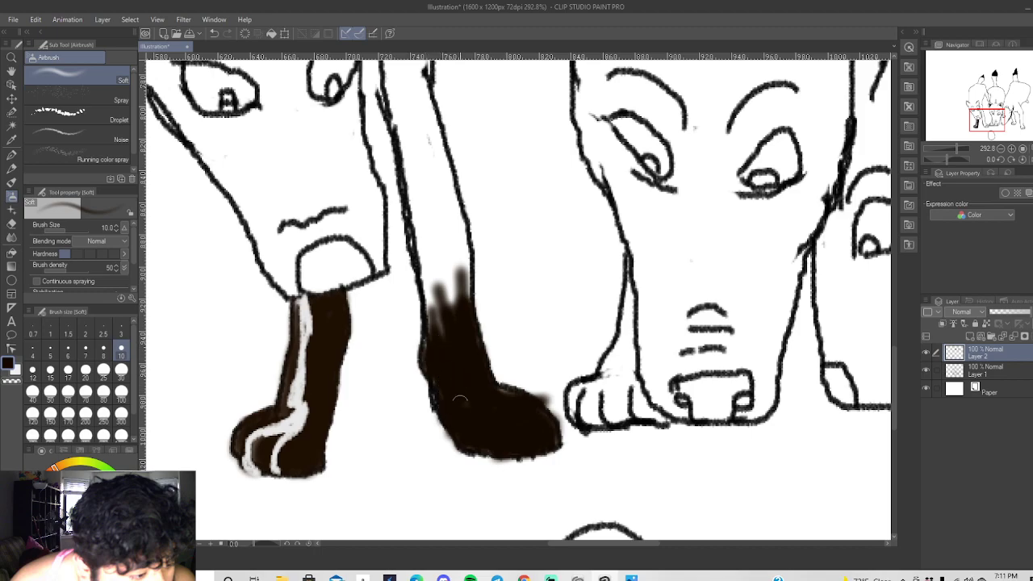
{"action": "mouse_move", "coordinate": [439, 353]}
{"action": "left_mouse_down"}
{"action": "mouse_move", "coordinate": [454, 334]}
{"action": "mouse_move", "coordinate": [434, 211]}
{"action": "mouse_move", "coordinate": [443, 213]}
{"action": "mouse_move", "coordinate": [448, 281]}
{"action": "mouse_move", "coordinate": [460, 274]}
{"action": "mouse_move", "coordinate": [463, 215]}
{"action": "mouse_move", "coordinate": [464, 270]}
{"action": "mouse_move", "coordinate": [445, 201]}
{"action": "mouse_move", "coordinate": [453, 248]}
{"action": "mouse_move", "coordinate": [445, 215]}
{"action": "left_mouse_up"}
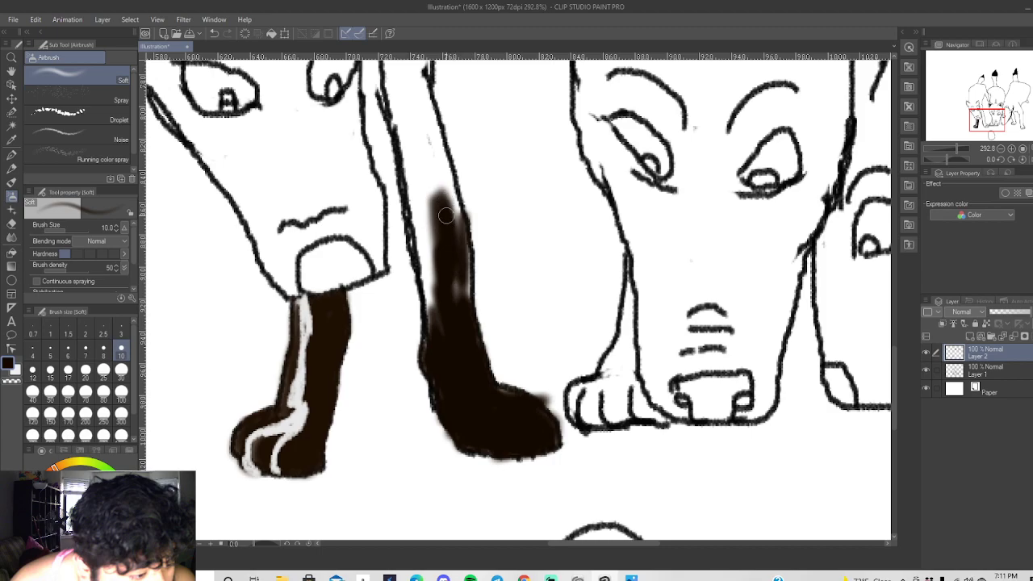
{"action": "mouse_move", "coordinate": [449, 264]}
{"action": "left_mouse_down"}
{"action": "mouse_move", "coordinate": [440, 175]}
{"action": "mouse_move", "coordinate": [448, 192]}
{"action": "mouse_move", "coordinate": [429, 208]}
{"action": "mouse_move", "coordinate": [452, 313]}
{"action": "mouse_move", "coordinate": [426, 253]}
{"action": "mouse_move", "coordinate": [434, 341]}
{"action": "mouse_move", "coordinate": [434, 268]}
{"action": "mouse_move", "coordinate": [455, 271]}
{"action": "mouse_move", "coordinate": [458, 310]}
{"action": "mouse_move", "coordinate": [465, 262]}
{"action": "left_mouse_up"}
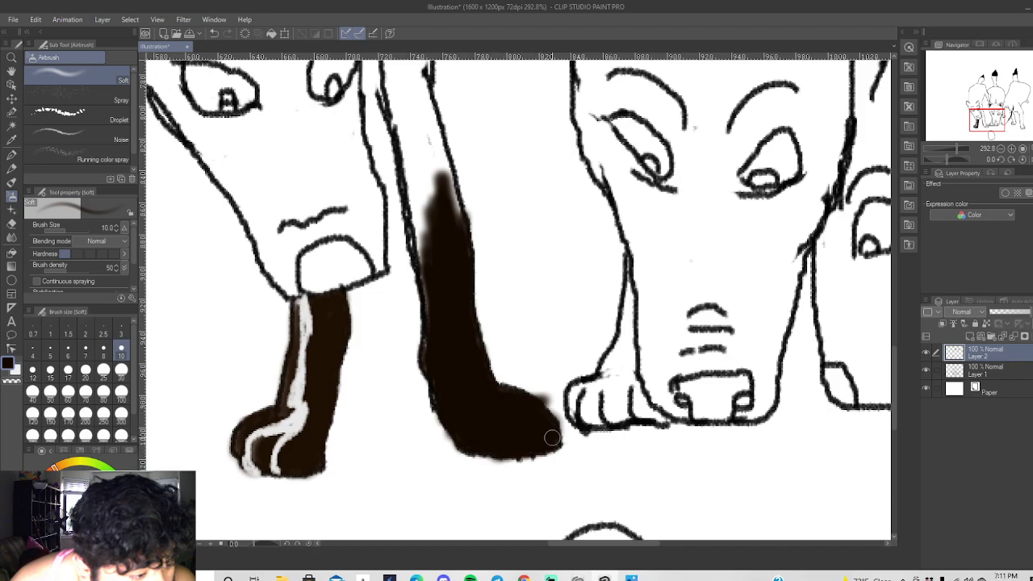
Erase the overspray around the newly painted paw and lower leg, and airbrush the gaps along the leg's edges dark brown.
{"action": "scroll", "coordinate": [542, 379], "scroll_direction": "up", "scroll_amount": 2}
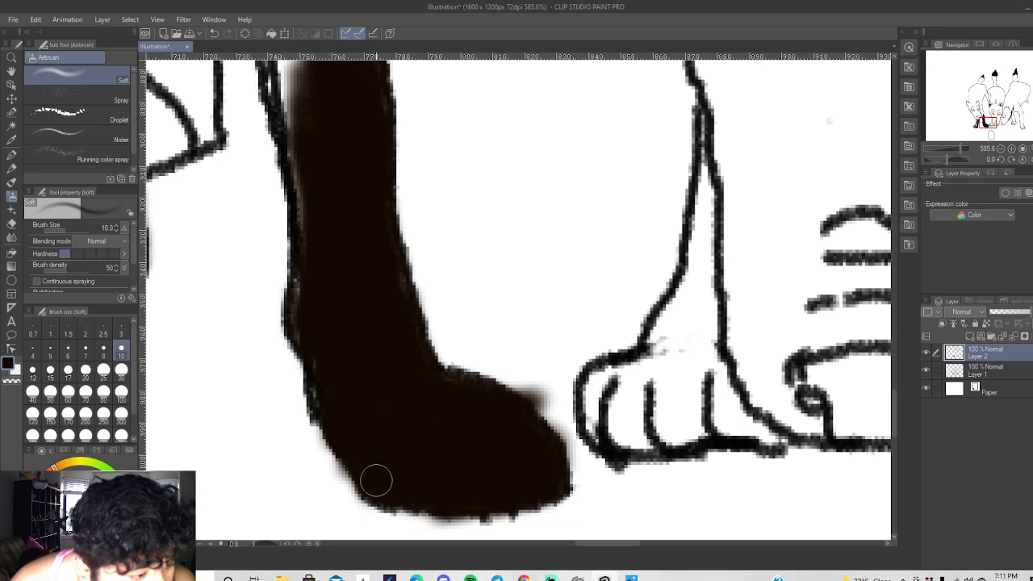
{"action": "left_click", "coordinate": [13, 228]}
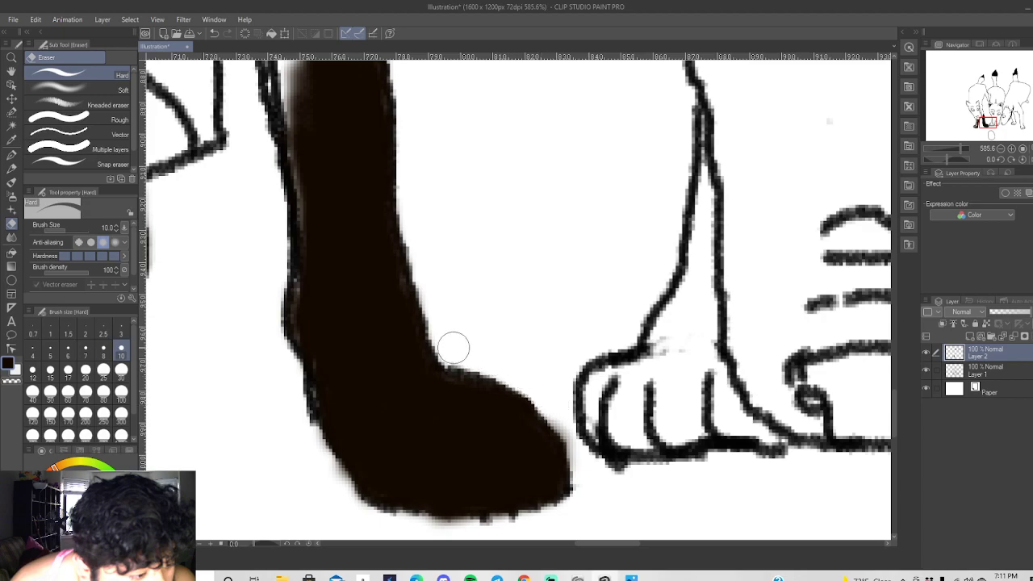
{"action": "left_click", "coordinate": [8, 201]}
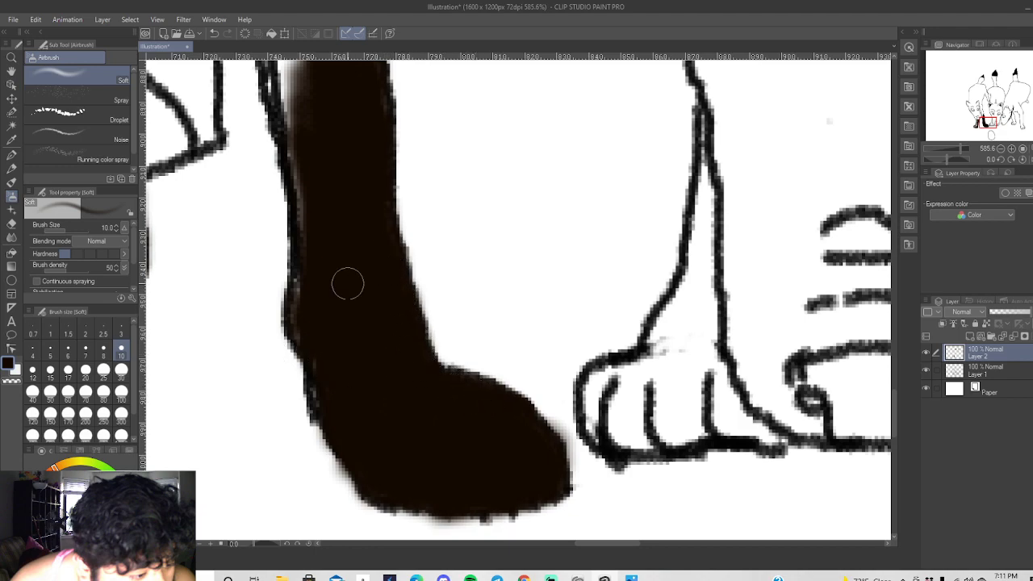
{"action": "mouse_move", "coordinate": [306, 308]}
{"action": "left_mouse_down"}
{"action": "mouse_move", "coordinate": [293, 323]}
{"action": "mouse_move", "coordinate": [302, 321]}
{"action": "left_mouse_up"}
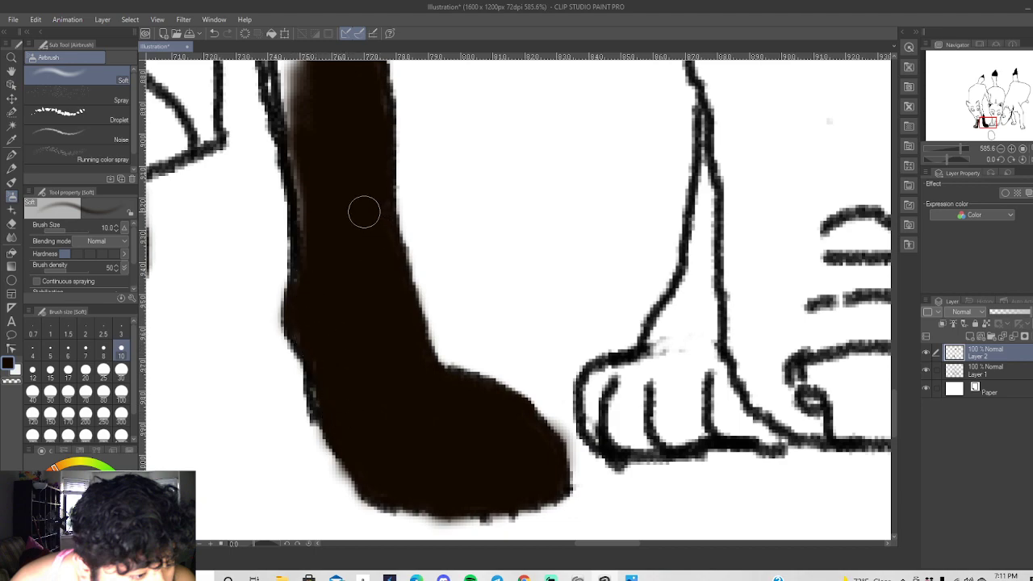
{"action": "mouse_move", "coordinate": [307, 117]}
{"action": "left_mouse_down"}
{"action": "mouse_move", "coordinate": [307, 175]}
{"action": "mouse_move", "coordinate": [295, 129]}
{"action": "mouse_move", "coordinate": [314, 189]}
{"action": "mouse_move", "coordinate": [309, 213]}
{"action": "mouse_move", "coordinate": [303, 166]}
{"action": "mouse_move", "coordinate": [314, 267]}
{"action": "left_mouse_up"}
{"action": "mouse_move", "coordinate": [371, 199]}
{"action": "left_mouse_down"}
{"action": "mouse_move", "coordinate": [391, 253]}
{"action": "mouse_move", "coordinate": [390, 187]}
{"action": "mouse_move", "coordinate": [375, 220]}
{"action": "mouse_move", "coordinate": [401, 284]}
{"action": "left_mouse_up"}
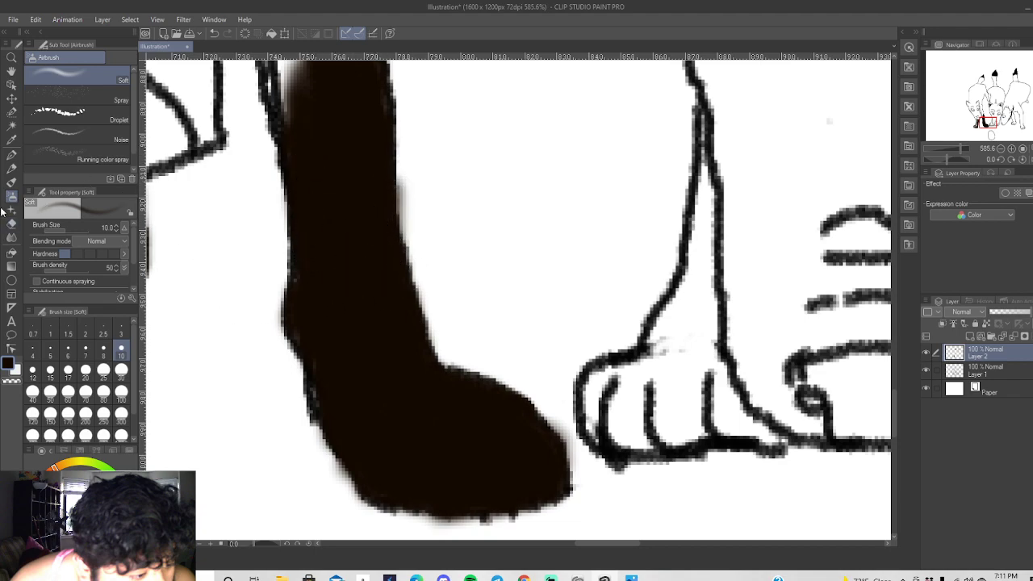
{"action": "left_click", "coordinate": [12, 237]}
{"action": "mouse_move", "coordinate": [415, 173]}
{"action": "left_mouse_down"}
{"action": "mouse_move", "coordinate": [417, 239]}
{"action": "mouse_move", "coordinate": [417, 180]}
{"action": "mouse_move", "coordinate": [411, 203]}
{"action": "mouse_move", "coordinate": [439, 328]}
{"action": "mouse_move", "coordinate": [457, 362]}
{"action": "mouse_move", "coordinate": [467, 356]}
{"action": "mouse_move", "coordinate": [546, 431]}
{"action": "mouse_move", "coordinate": [563, 411]}
{"action": "mouse_move", "coordinate": [581, 492]}
{"action": "mouse_move", "coordinate": [563, 517]}
{"action": "mouse_move", "coordinate": [513, 523]}
{"action": "mouse_move", "coordinate": [359, 510]}
{"action": "mouse_move", "coordinate": [311, 433]}
{"action": "mouse_move", "coordinate": [288, 357]}
{"action": "left_mouse_up"}
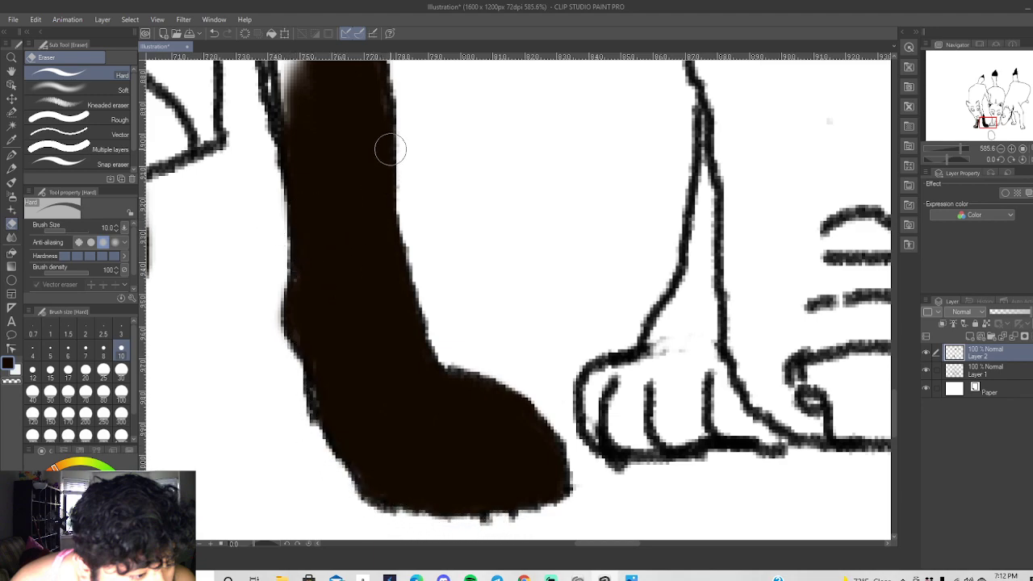
Extend the dark brown up the left hyena's right-hand front leg using the Soft airbrush at size 12.
{"action": "scroll", "coordinate": [390, 153], "scroll_direction": "down", "scroll_amount": 1}
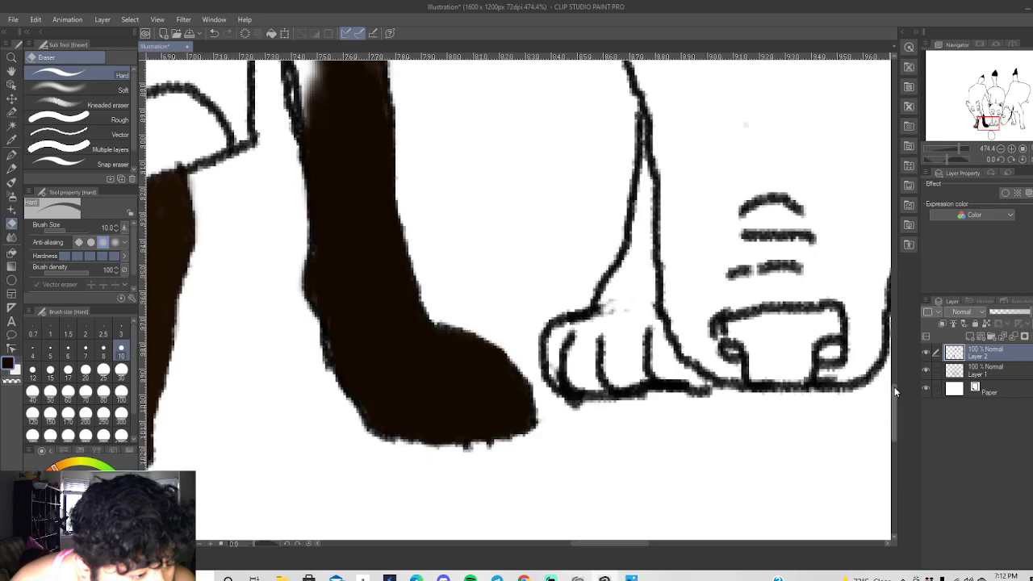
{"action": "scroll", "coordinate": [894, 356], "scroll_direction": "up", "scroll_amount": 5}
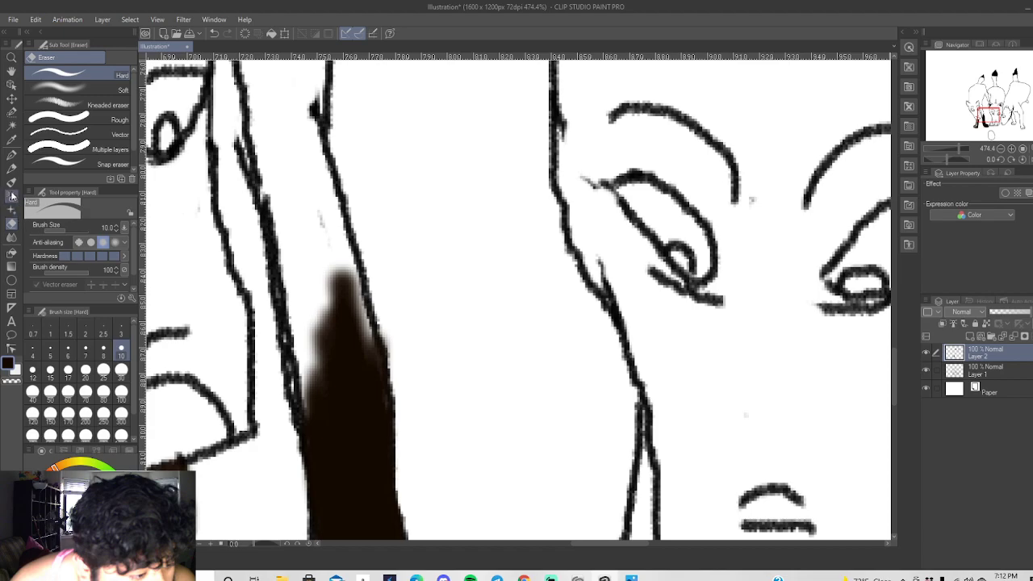
{"action": "left_click", "coordinate": [11, 195]}
{"action": "left_click", "coordinate": [33, 375]}
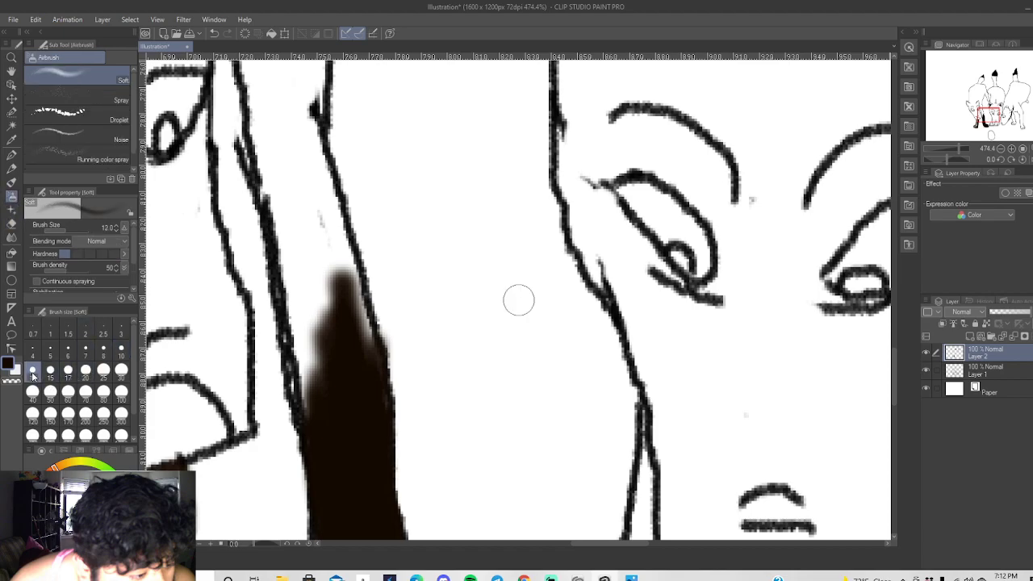
{"action": "mouse_move", "coordinate": [288, 216]}
{"action": "left_mouse_down"}
{"action": "mouse_move", "coordinate": [314, 426]}
{"action": "mouse_move", "coordinate": [305, 368]}
{"action": "mouse_move", "coordinate": [309, 402]}
{"action": "mouse_move", "coordinate": [320, 286]}
{"action": "mouse_move", "coordinate": [314, 344]}
{"action": "mouse_move", "coordinate": [303, 250]}
{"action": "mouse_move", "coordinate": [292, 268]}
{"action": "mouse_move", "coordinate": [297, 334]}
{"action": "mouse_move", "coordinate": [298, 264]}
{"action": "mouse_move", "coordinate": [304, 330]}
{"action": "mouse_move", "coordinate": [290, 264]}
{"action": "mouse_move", "coordinate": [297, 336]}
{"action": "mouse_move", "coordinate": [289, 235]}
{"action": "mouse_move", "coordinate": [325, 343]}
{"action": "mouse_move", "coordinate": [329, 243]}
{"action": "mouse_move", "coordinate": [382, 416]}
{"action": "left_mouse_up"}
{"action": "mouse_move", "coordinate": [307, 193]}
{"action": "left_mouse_down"}
{"action": "mouse_move", "coordinate": [316, 259]}
{"action": "mouse_move", "coordinate": [300, 184]}
{"action": "mouse_move", "coordinate": [322, 240]}
{"action": "mouse_move", "coordinate": [319, 182]}
{"action": "mouse_move", "coordinate": [343, 258]}
{"action": "mouse_move", "coordinate": [334, 218]}
{"action": "mouse_move", "coordinate": [340, 290]}
{"action": "mouse_move", "coordinate": [329, 234]}
{"action": "mouse_move", "coordinate": [360, 325]}
{"action": "mouse_move", "coordinate": [339, 254]}
{"action": "left_mouse_up"}
{"action": "mouse_move", "coordinate": [354, 292]}
{"action": "left_mouse_down"}
{"action": "mouse_move", "coordinate": [321, 315]}
{"action": "mouse_move", "coordinate": [372, 482]}
{"action": "left_mouse_up"}
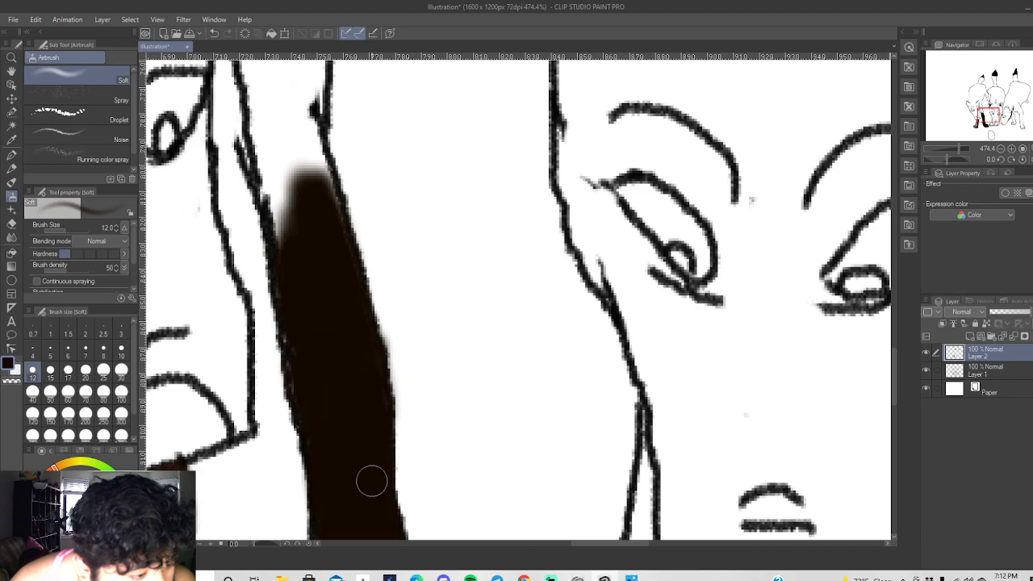
{"action": "mouse_move", "coordinate": [279, 154]}
{"action": "left_mouse_down"}
{"action": "mouse_move", "coordinate": [301, 252]}
{"action": "mouse_move", "coordinate": [287, 206]}
{"action": "mouse_move", "coordinate": [292, 252]}
{"action": "mouse_move", "coordinate": [281, 224]}
{"action": "mouse_move", "coordinate": [280, 195]}
{"action": "mouse_move", "coordinate": [292, 241]}
{"action": "mouse_move", "coordinate": [288, 184]}
{"action": "mouse_move", "coordinate": [295, 241]}
{"action": "mouse_move", "coordinate": [261, 149]}
{"action": "mouse_move", "coordinate": [288, 255]}
{"action": "mouse_move", "coordinate": [285, 211]}
{"action": "mouse_move", "coordinate": [291, 289]}
{"action": "mouse_move", "coordinate": [266, 150]}
{"action": "mouse_move", "coordinate": [282, 184]}
{"action": "mouse_move", "coordinate": [288, 114]}
{"action": "mouse_move", "coordinate": [296, 197]}
{"action": "mouse_move", "coordinate": [297, 119]}
{"action": "mouse_move", "coordinate": [302, 166]}
{"action": "mouse_move", "coordinate": [304, 144]}
{"action": "mouse_move", "coordinate": [313, 188]}
{"action": "mouse_move", "coordinate": [314, 142]}
{"action": "mouse_move", "coordinate": [329, 192]}
{"action": "mouse_move", "coordinate": [348, 333]}
{"action": "mouse_move", "coordinate": [262, 98]}
{"action": "mouse_move", "coordinate": [272, 152]}
{"action": "mouse_move", "coordinate": [260, 109]}
{"action": "mouse_move", "coordinate": [259, 151]}
{"action": "mouse_move", "coordinate": [263, 103]}
{"action": "mouse_move", "coordinate": [284, 131]}
{"action": "mouse_move", "coordinate": [317, 82]}
{"action": "mouse_move", "coordinate": [314, 148]}
{"action": "mouse_move", "coordinate": [311, 119]}
{"action": "left_mouse_up"}
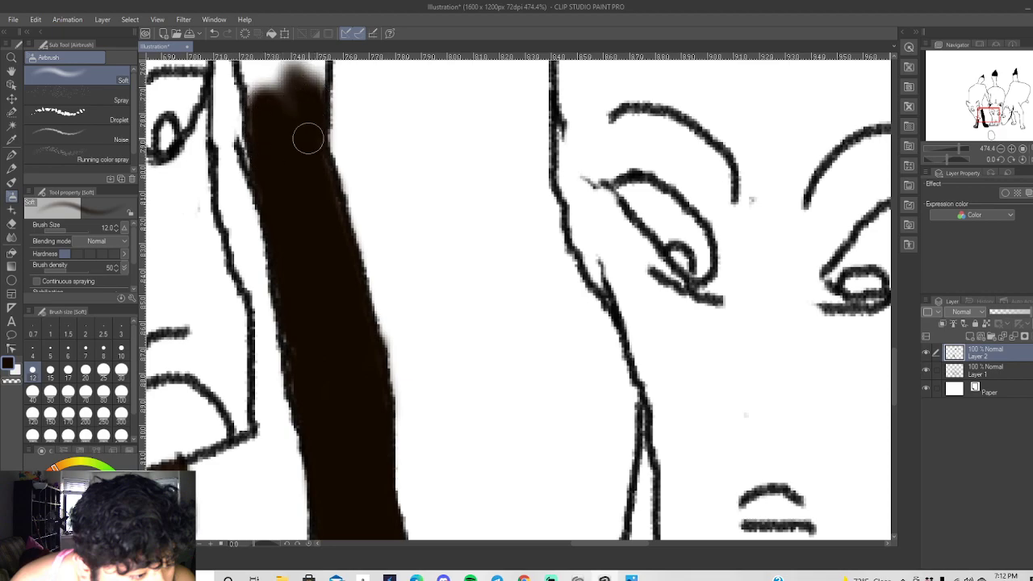
Paint black over the upper part of the dark brown leg beside the left animal's head with the size 12 Soft airbrush.
{"action": "left_click_drag", "start_coordinate": [302, 368], "coordinate": [296, 379]}
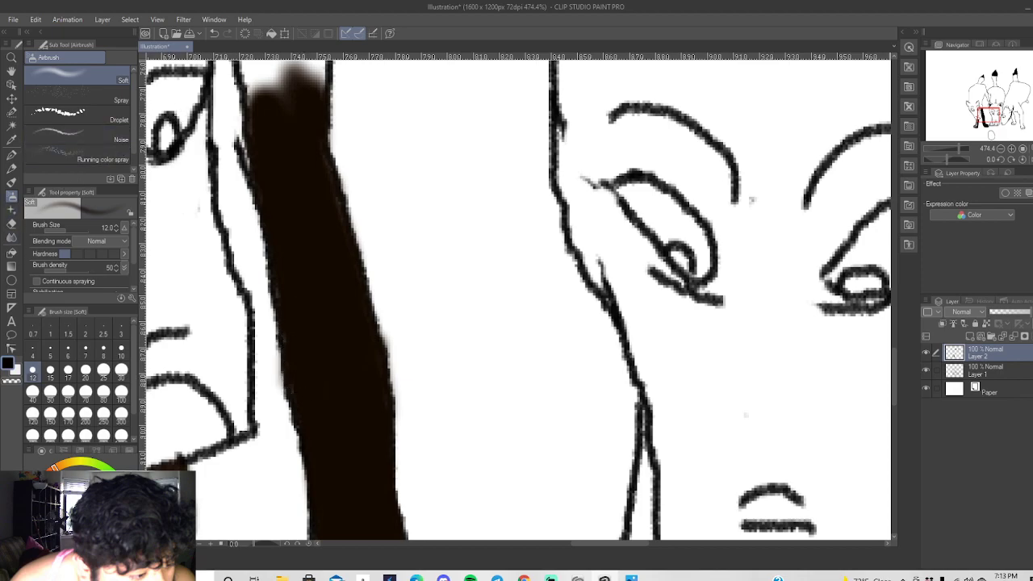
{"action": "mouse_move", "coordinate": [271, 110]}
{"action": "left_mouse_down"}
{"action": "mouse_move", "coordinate": [272, 141]}
{"action": "mouse_move", "coordinate": [285, 146]}
{"action": "mouse_move", "coordinate": [311, 110]}
{"action": "left_mouse_up"}
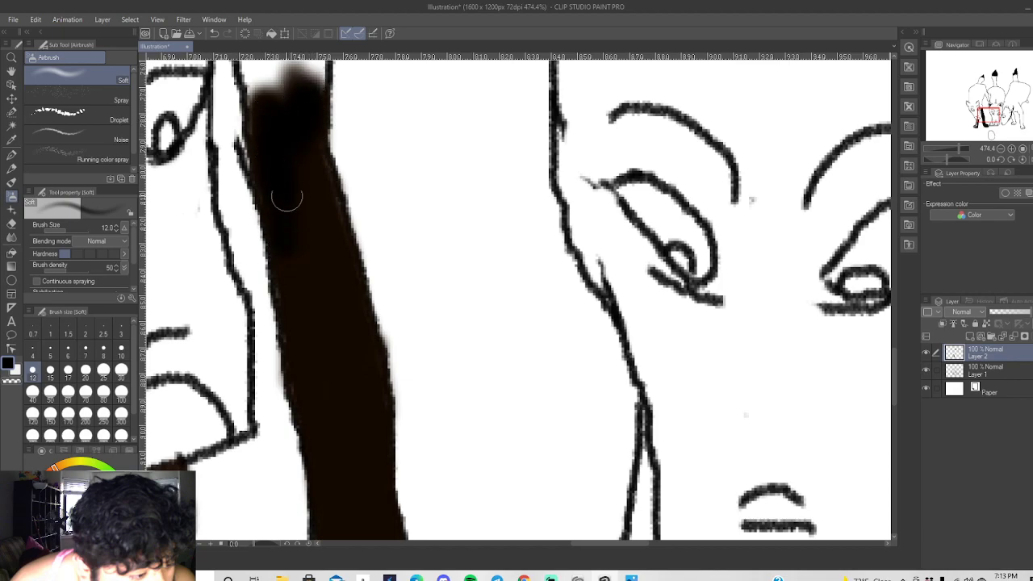
{"action": "mouse_move", "coordinate": [318, 285]}
{"action": "left_mouse_down"}
{"action": "mouse_move", "coordinate": [308, 334]}
{"action": "mouse_move", "coordinate": [298, 254]}
{"action": "mouse_move", "coordinate": [361, 368]}
{"action": "mouse_move", "coordinate": [344, 281]}
{"action": "mouse_move", "coordinate": [361, 374]}
{"action": "left_mouse_up"}
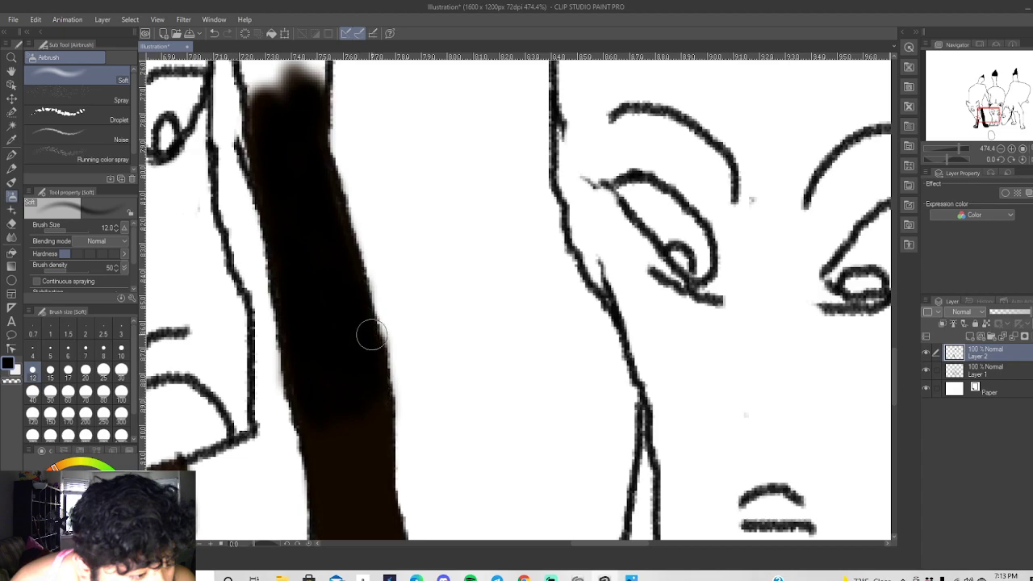
{"action": "left_click_drag", "start_coordinate": [377, 419], "coordinate": [371, 383]}
{"action": "mouse_move", "coordinate": [347, 396]}
{"action": "left_mouse_down"}
{"action": "mouse_move", "coordinate": [334, 471]}
{"action": "mouse_move", "coordinate": [299, 373]}
{"action": "mouse_move", "coordinate": [334, 491]}
{"action": "mouse_move", "coordinate": [350, 466]}
{"action": "mouse_move", "coordinate": [359, 393]}
{"action": "mouse_move", "coordinate": [363, 499]}
{"action": "left_mouse_up"}
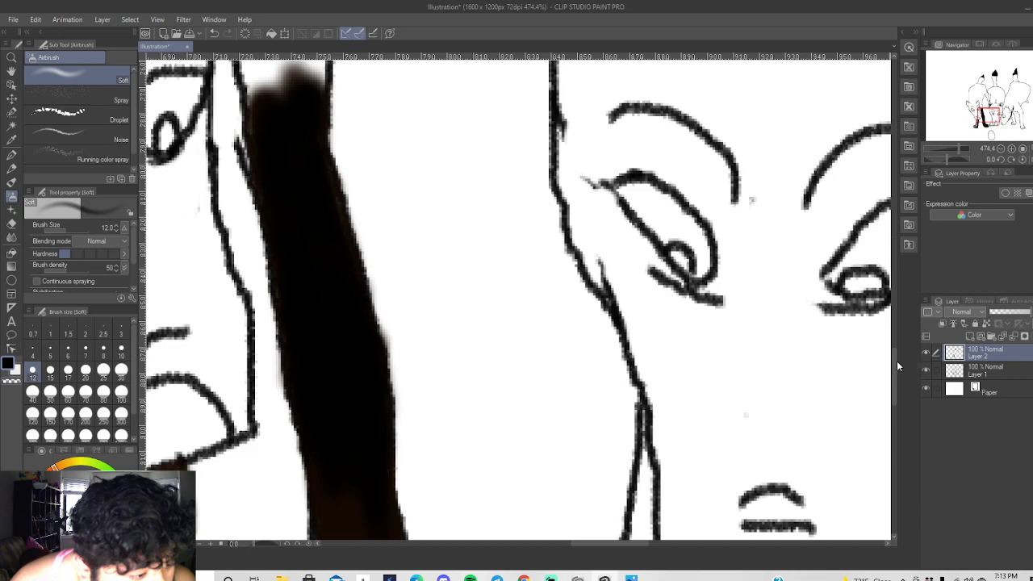
Airbrush the lower leg and paw solid black and extend the black up to the top of the leg.
{"action": "left_click_drag", "start_coordinate": [896, 365], "coordinate": [896, 392]}
{"action": "mouse_move", "coordinate": [330, 265]}
{"action": "left_mouse_down"}
{"action": "mouse_move", "coordinate": [353, 424]}
{"action": "mouse_move", "coordinate": [364, 271]}
{"action": "mouse_move", "coordinate": [379, 409]}
{"action": "mouse_move", "coordinate": [366, 283]}
{"action": "mouse_move", "coordinate": [387, 292]}
{"action": "mouse_move", "coordinate": [399, 369]}
{"action": "left_mouse_up"}
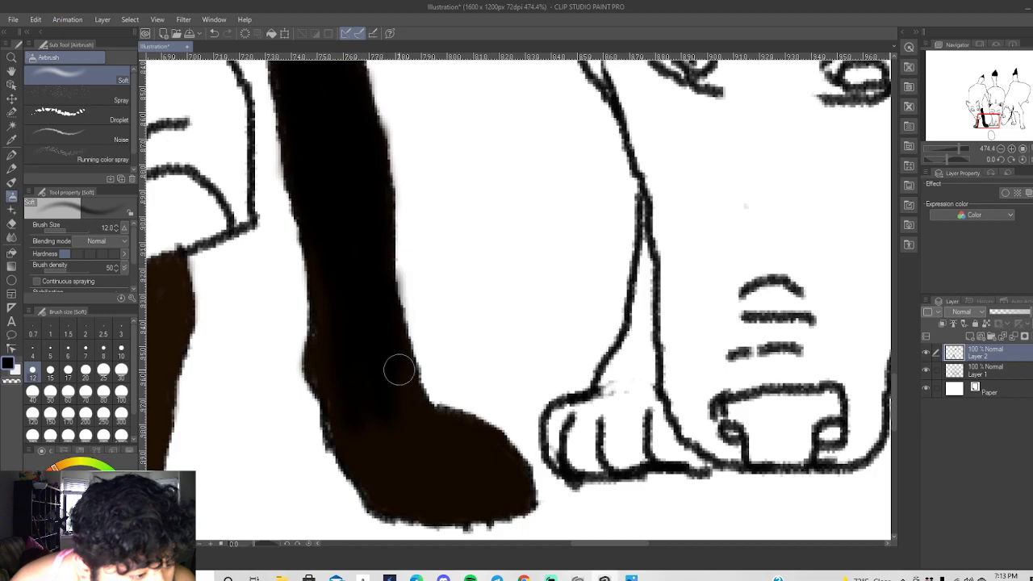
{"action": "mouse_move", "coordinate": [325, 337]}
{"action": "left_mouse_down"}
{"action": "mouse_move", "coordinate": [308, 224]}
{"action": "mouse_move", "coordinate": [314, 322]}
{"action": "mouse_move", "coordinate": [366, 471]}
{"action": "mouse_move", "coordinate": [355, 414]}
{"action": "mouse_move", "coordinate": [378, 441]}
{"action": "mouse_move", "coordinate": [394, 496]}
{"action": "mouse_move", "coordinate": [385, 446]}
{"action": "mouse_move", "coordinate": [404, 441]}
{"action": "mouse_move", "coordinate": [408, 488]}
{"action": "mouse_move", "coordinate": [429, 517]}
{"action": "mouse_move", "coordinate": [425, 464]}
{"action": "mouse_move", "coordinate": [447, 477]}
{"action": "mouse_move", "coordinate": [461, 508]}
{"action": "mouse_move", "coordinate": [461, 473]}
{"action": "mouse_move", "coordinate": [494, 508]}
{"action": "mouse_move", "coordinate": [506, 489]}
{"action": "mouse_move", "coordinate": [529, 494]}
{"action": "mouse_move", "coordinate": [472, 441]}
{"action": "mouse_move", "coordinate": [514, 487]}
{"action": "mouse_move", "coordinate": [390, 413]}
{"action": "mouse_move", "coordinate": [452, 445]}
{"action": "mouse_move", "coordinate": [442, 455]}
{"action": "mouse_move", "coordinate": [397, 375]}
{"action": "mouse_move", "coordinate": [407, 416]}
{"action": "mouse_move", "coordinate": [402, 389]}
{"action": "mouse_move", "coordinate": [485, 475]}
{"action": "mouse_move", "coordinate": [471, 428]}
{"action": "mouse_move", "coordinate": [451, 418]}
{"action": "mouse_move", "coordinate": [518, 460]}
{"action": "mouse_move", "coordinate": [517, 488]}
{"action": "mouse_move", "coordinate": [372, 505]}
{"action": "mouse_move", "coordinate": [453, 518]}
{"action": "mouse_move", "coordinate": [372, 494]}
{"action": "mouse_move", "coordinate": [335, 416]}
{"action": "mouse_move", "coordinate": [330, 329]}
{"action": "mouse_move", "coordinate": [322, 380]}
{"action": "mouse_move", "coordinate": [314, 362]}
{"action": "mouse_move", "coordinate": [339, 375]}
{"action": "mouse_move", "coordinate": [369, 421]}
{"action": "mouse_move", "coordinate": [349, 157]}
{"action": "mouse_move", "coordinate": [335, 128]}
{"action": "mouse_move", "coordinate": [304, 119]}
{"action": "mouse_move", "coordinate": [296, 195]}
{"action": "mouse_move", "coordinate": [302, 120]}
{"action": "mouse_move", "coordinate": [374, 176]}
{"action": "mouse_move", "coordinate": [363, 111]}
{"action": "mouse_move", "coordinate": [325, 96]}
{"action": "mouse_move", "coordinate": [292, 121]}
{"action": "mouse_move", "coordinate": [320, 109]}
{"action": "mouse_move", "coordinate": [374, 166]}
{"action": "mouse_move", "coordinate": [394, 237]}
{"action": "mouse_move", "coordinate": [381, 285]}
{"action": "left_mouse_up"}
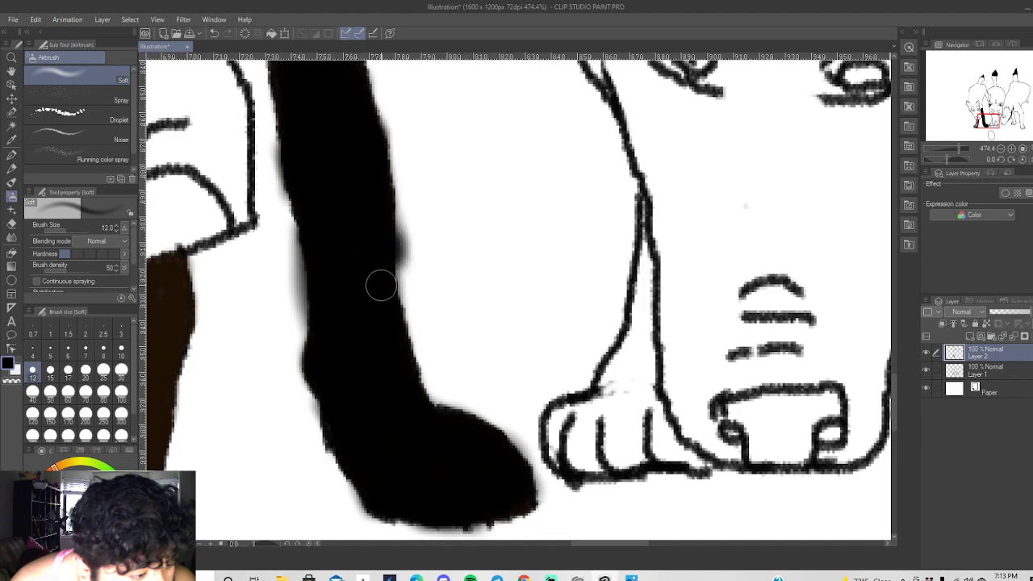
{"action": "mouse_move", "coordinate": [505, 501]}
{"action": "left_mouse_down"}
{"action": "mouse_move", "coordinate": [525, 503]}
{"action": "mouse_move", "coordinate": [475, 517]}
{"action": "left_mouse_up"}
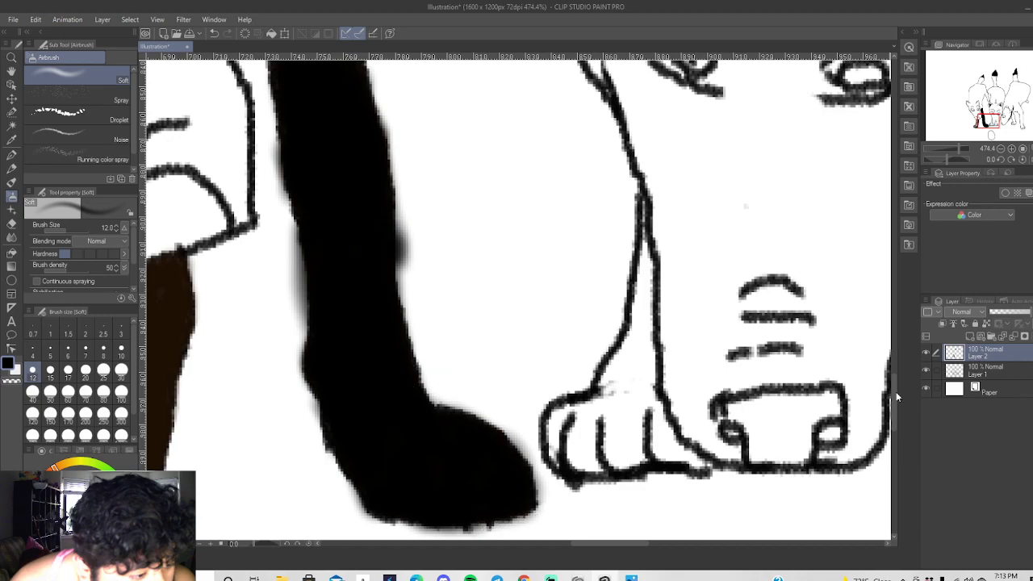
{"action": "left_click_drag", "start_coordinate": [892, 394], "coordinate": [893, 351]}
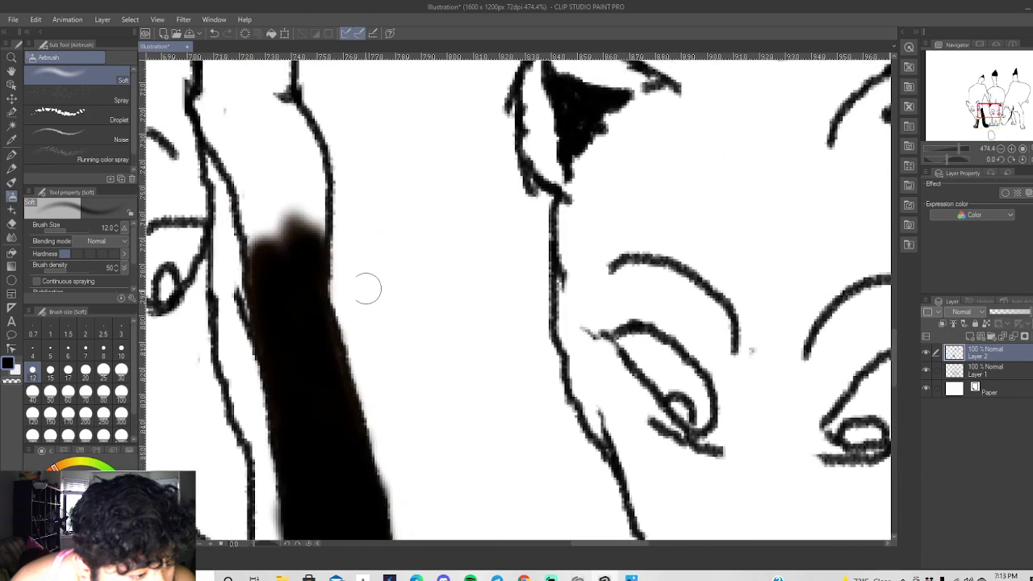
{"action": "mouse_move", "coordinate": [272, 307]}
{"action": "left_mouse_down"}
{"action": "mouse_move", "coordinate": [278, 426]}
{"action": "mouse_move", "coordinate": [297, 354]}
{"action": "mouse_move", "coordinate": [330, 372]}
{"action": "mouse_move", "coordinate": [343, 424]}
{"action": "mouse_move", "coordinate": [315, 338]}
{"action": "mouse_move", "coordinate": [351, 415]}
{"action": "mouse_move", "coordinate": [287, 158]}
{"action": "mouse_move", "coordinate": [298, 240]}
{"action": "mouse_move", "coordinate": [273, 244]}
{"action": "mouse_move", "coordinate": [258, 169]}
{"action": "mouse_move", "coordinate": [249, 183]}
{"action": "mouse_move", "coordinate": [266, 239]}
{"action": "mouse_move", "coordinate": [260, 274]}
{"action": "mouse_move", "coordinate": [254, 197]}
{"action": "mouse_move", "coordinate": [264, 284]}
{"action": "mouse_move", "coordinate": [270, 228]}
{"action": "mouse_move", "coordinate": [257, 265]}
{"action": "mouse_move", "coordinate": [251, 232]}
{"action": "mouse_move", "coordinate": [251, 148]}
{"action": "mouse_move", "coordinate": [293, 215]}
{"action": "mouse_move", "coordinate": [303, 160]}
{"action": "mouse_move", "coordinate": [318, 243]}
{"action": "mouse_move", "coordinate": [322, 157]}
{"action": "mouse_move", "coordinate": [298, 159]}
{"action": "mouse_move", "coordinate": [289, 111]}
{"action": "mouse_move", "coordinate": [286, 161]}
{"action": "mouse_move", "coordinate": [256, 132]}
{"action": "mouse_move", "coordinate": [269, 171]}
{"action": "mouse_move", "coordinate": [239, 132]}
{"action": "mouse_move", "coordinate": [255, 188]}
{"action": "mouse_move", "coordinate": [219, 129]}
{"action": "mouse_move", "coordinate": [252, 200]}
{"action": "mouse_move", "coordinate": [227, 144]}
{"action": "mouse_move", "coordinate": [253, 167]}
{"action": "mouse_move", "coordinate": [275, 149]}
{"action": "mouse_move", "coordinate": [264, 105]}
{"action": "mouse_move", "coordinate": [290, 147]}
{"action": "mouse_move", "coordinate": [275, 93]}
{"action": "mouse_move", "coordinate": [302, 142]}
{"action": "mouse_move", "coordinate": [301, 129]}
{"action": "mouse_move", "coordinate": [240, 138]}
{"action": "mouse_move", "coordinate": [223, 108]}
{"action": "mouse_move", "coordinate": [229, 144]}
{"action": "mouse_move", "coordinate": [219, 115]}
{"action": "left_mouse_up"}
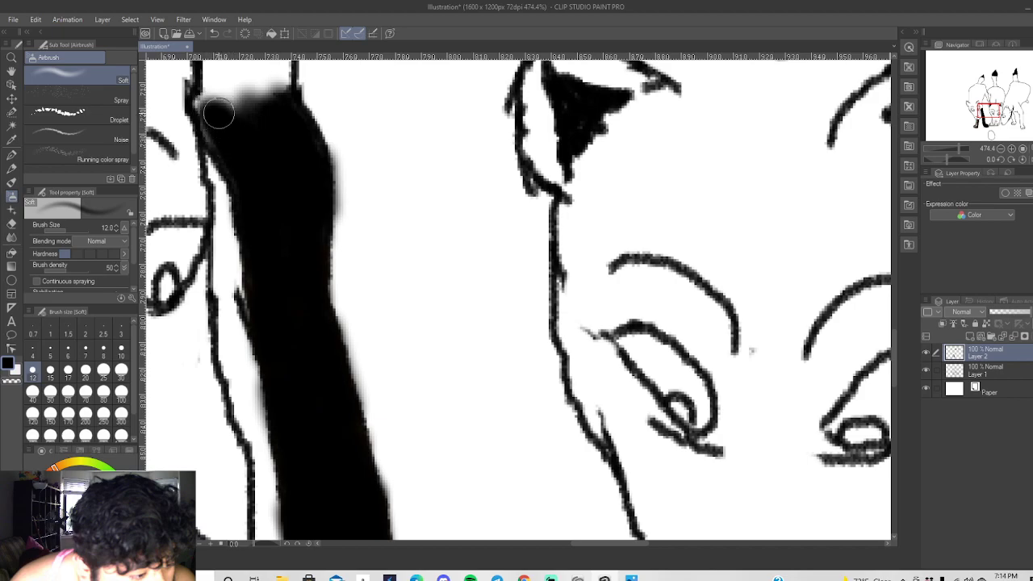
Erase the blurred black edge at the top of the leg with the size 10 Hard eraser.
{"action": "scroll", "coordinate": [184, 195], "scroll_direction": "down", "scroll_amount": 3}
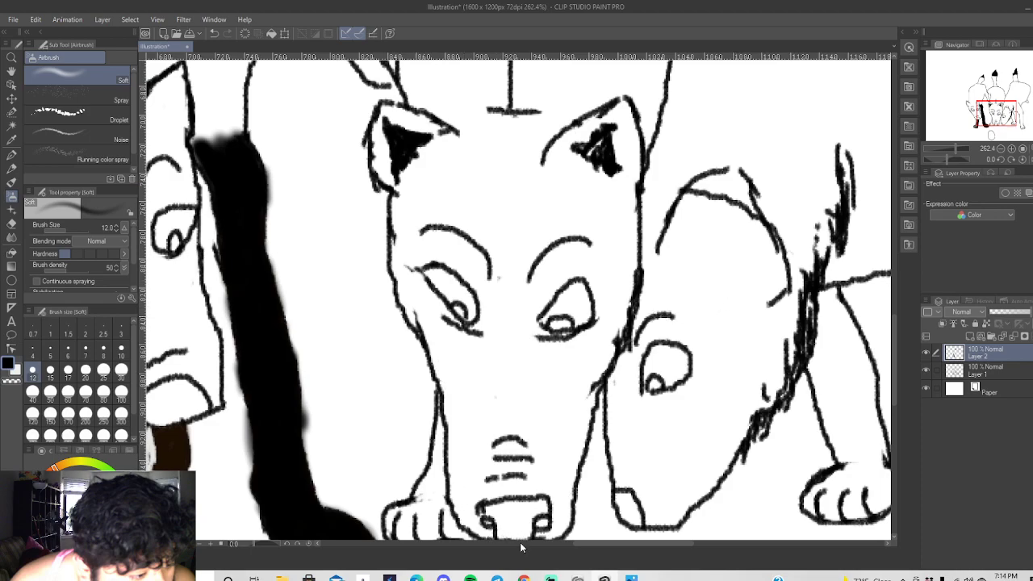
{"action": "left_click_drag", "start_coordinate": [594, 548], "coordinate": [565, 548]}
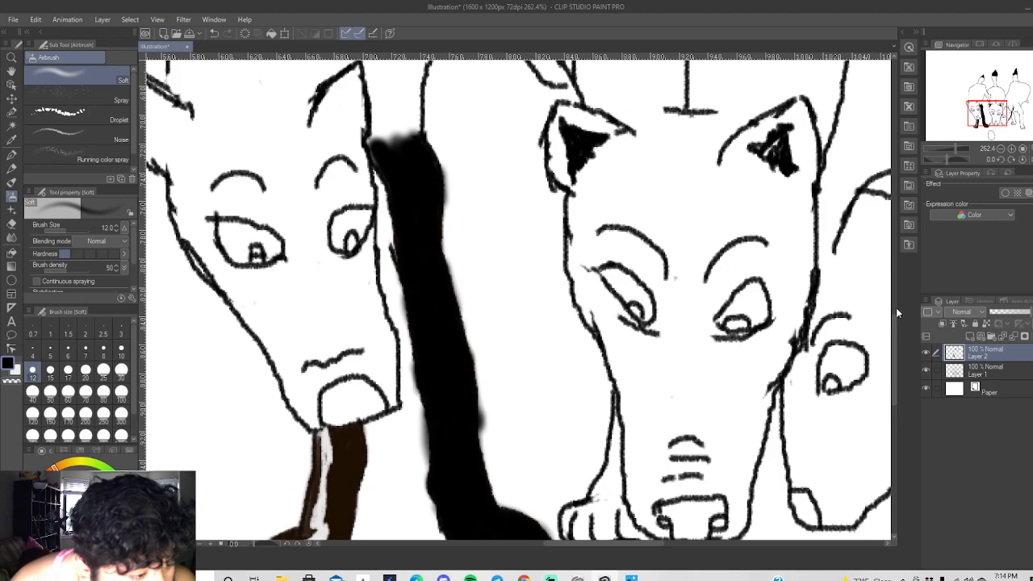
{"action": "left_click_drag", "start_coordinate": [894, 322], "coordinate": [895, 307]}
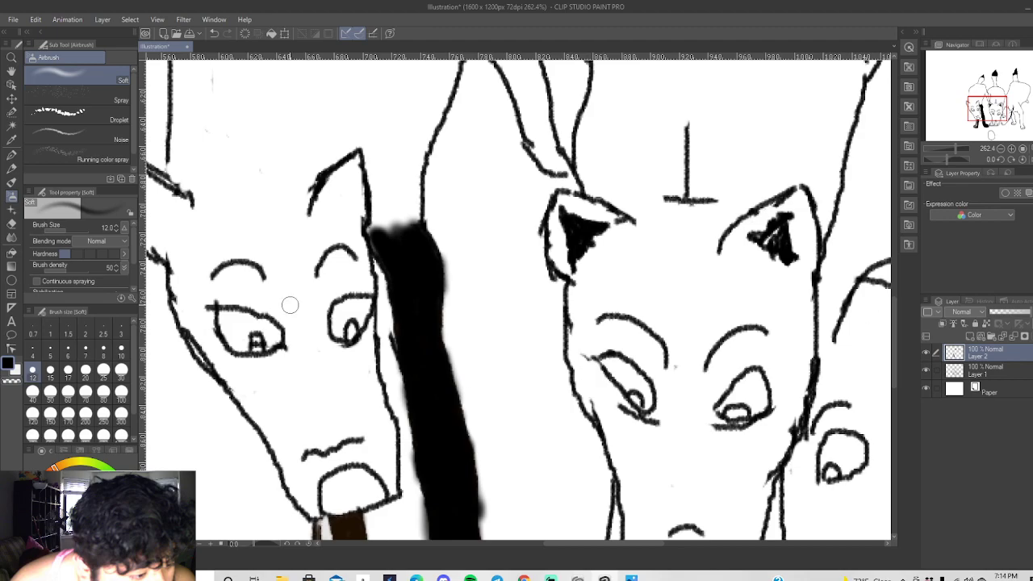
{"action": "left_click", "coordinate": [11, 224]}
{"action": "mouse_move", "coordinate": [352, 236]}
{"action": "left_mouse_down"}
{"action": "mouse_move", "coordinate": [416, 225]}
{"action": "mouse_move", "coordinate": [382, 230]}
{"action": "left_mouse_up"}
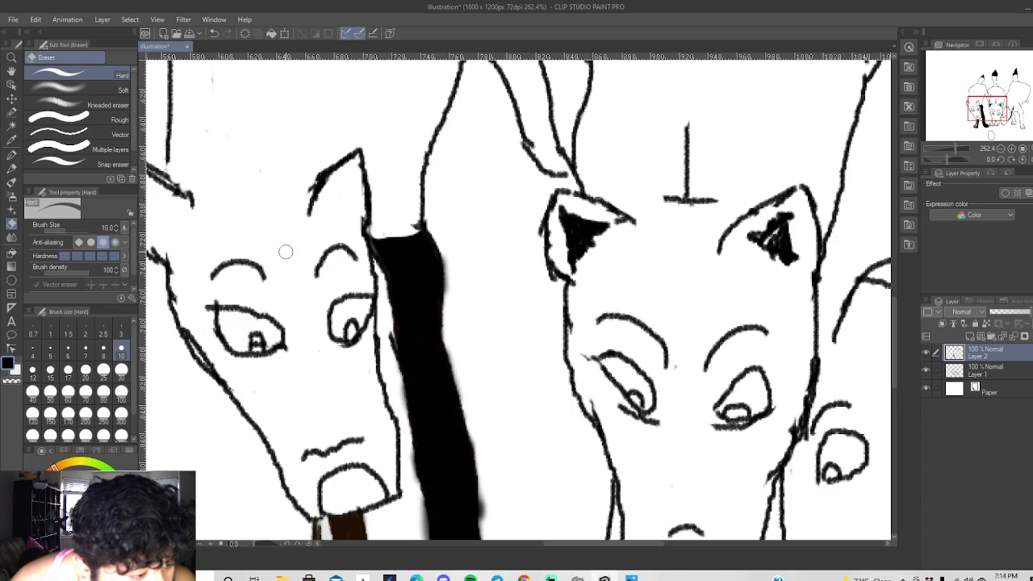
Erase the soft black overspray along both sides of the leg, undoing the stroke that cuts into its outline.
{"action": "scroll", "coordinate": [286, 252], "scroll_direction": "down", "scroll_amount": 4}
{"action": "scroll", "coordinate": [304, 238], "scroll_direction": "up", "scroll_amount": 2}
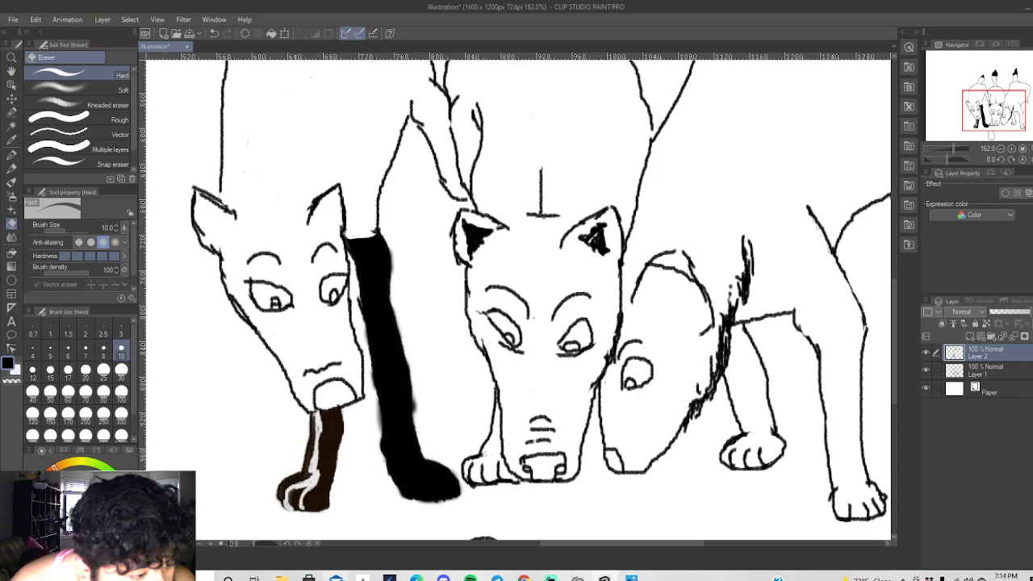
{"action": "scroll", "coordinate": [346, 412], "scroll_direction": "up", "scroll_amount": 5}
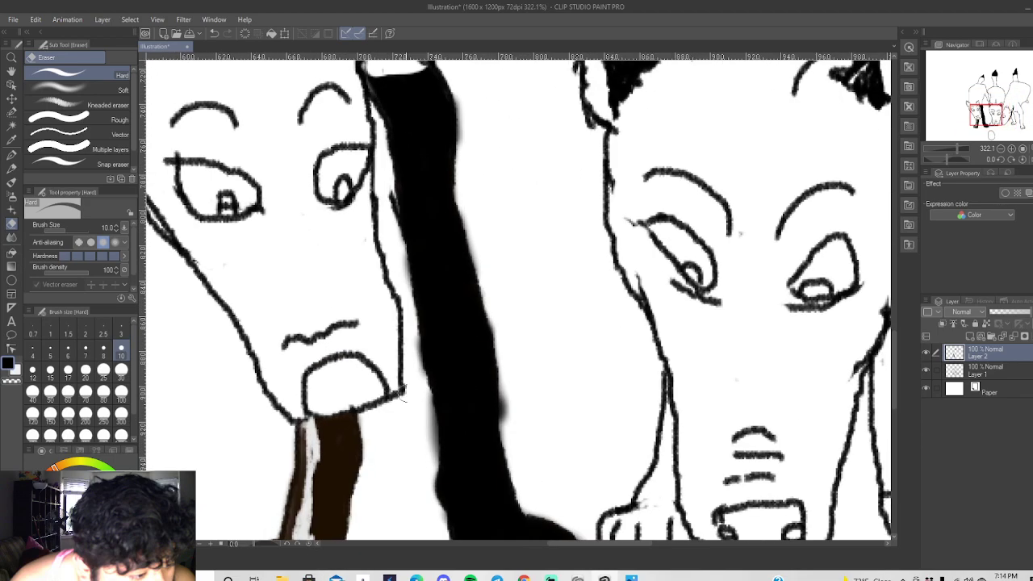
{"action": "mouse_move", "coordinate": [512, 396]}
{"action": "left_mouse_down"}
{"action": "mouse_move", "coordinate": [503, 417]}
{"action": "mouse_move", "coordinate": [517, 452]}
{"action": "left_mouse_up"}
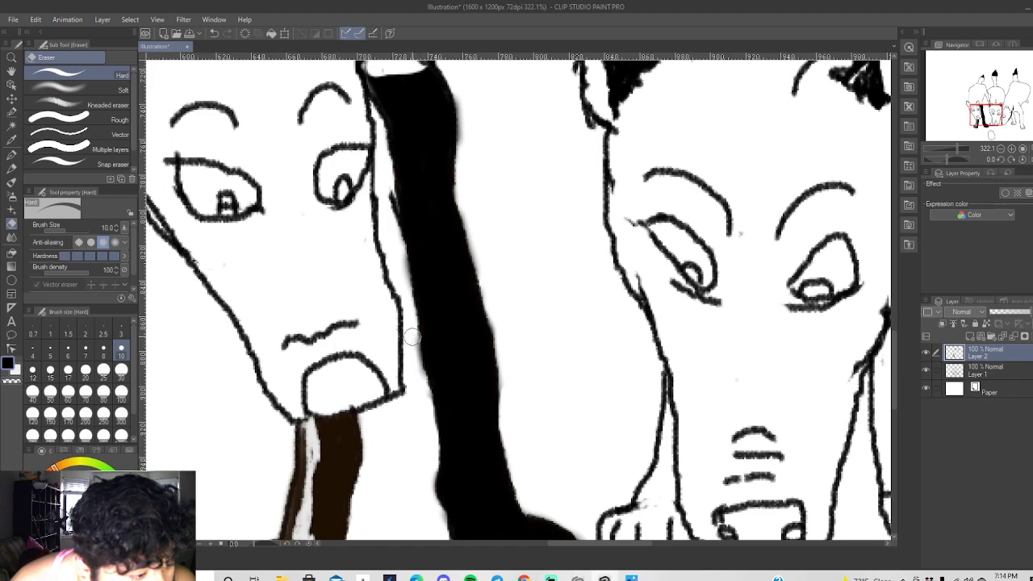
{"action": "left_click_drag", "start_coordinate": [404, 249], "coordinate": [426, 445]}
{"action": "scroll", "coordinate": [606, 266], "scroll_direction": "down", "scroll_amount": 1}
{"action": "scroll", "coordinate": [606, 266], "scroll_direction": "down", "scroll_amount": 1}
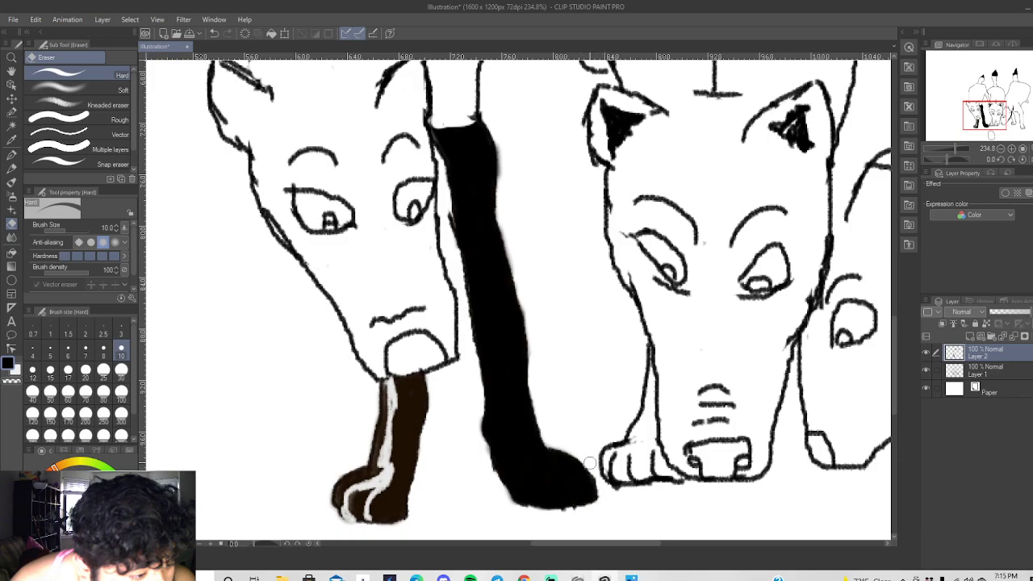
{"action": "mouse_move", "coordinate": [509, 130]}
{"action": "left_mouse_down"}
{"action": "mouse_move", "coordinate": [500, 202]}
{"action": "mouse_move", "coordinate": [513, 245]}
{"action": "left_mouse_up"}
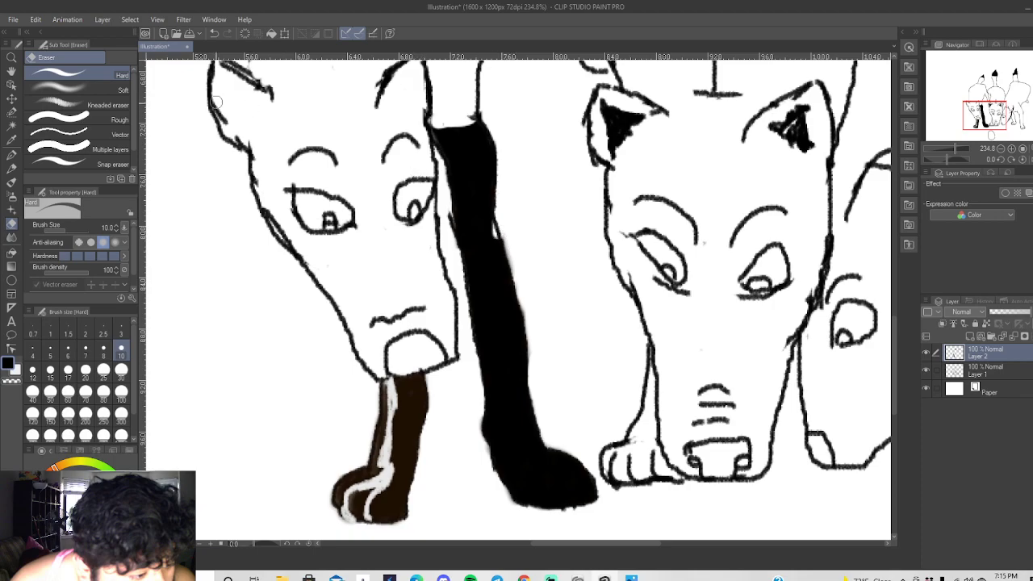
{"action": "left_click", "coordinate": [214, 33]}
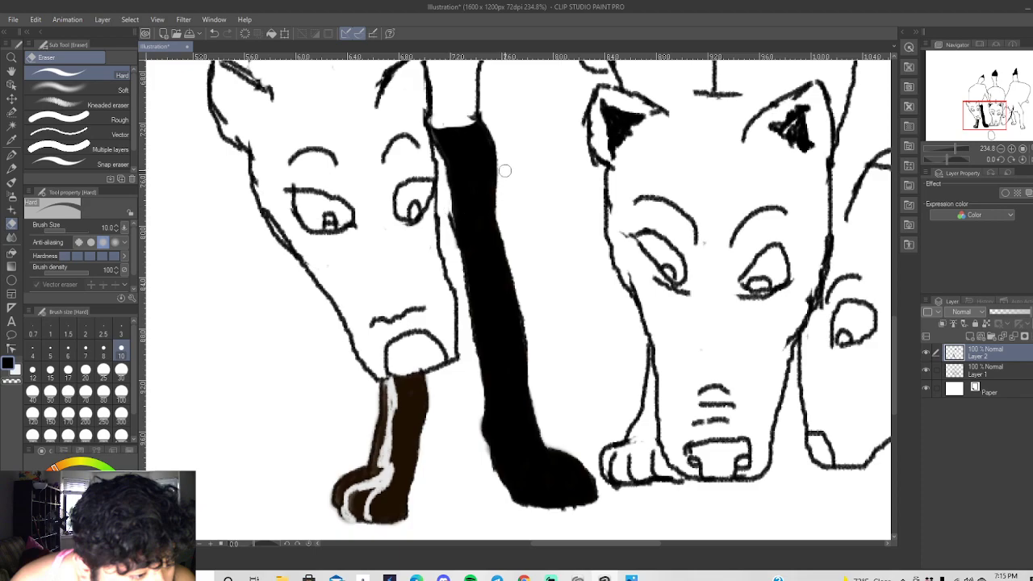
Try texturing the left animal's muzzle below the eyes with the Droplet airbrush, and undo it.
{"action": "scroll", "coordinate": [505, 175], "scroll_direction": "down", "scroll_amount": 1}
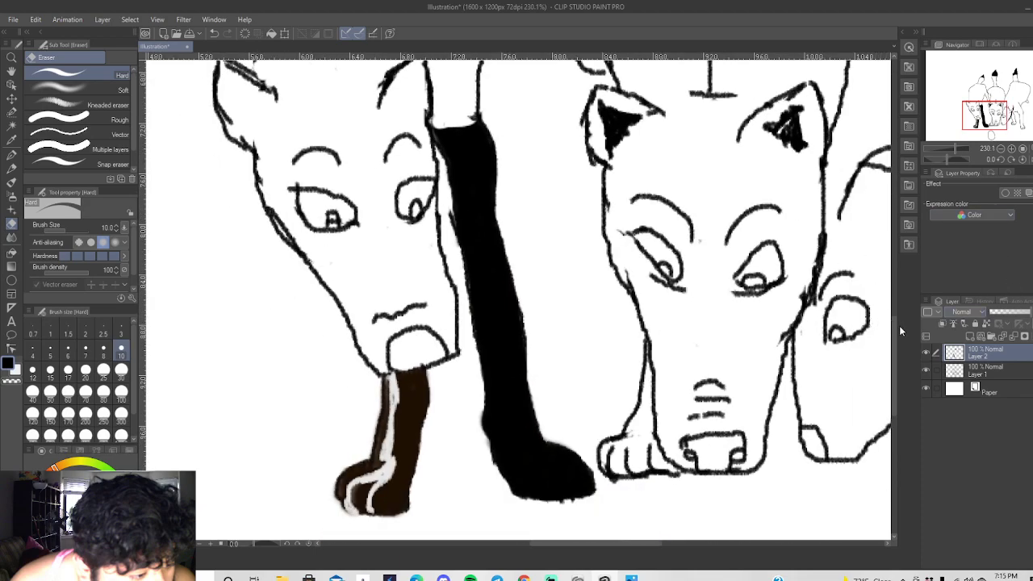
{"action": "left_click_drag", "start_coordinate": [894, 323], "coordinate": [903, 302]}
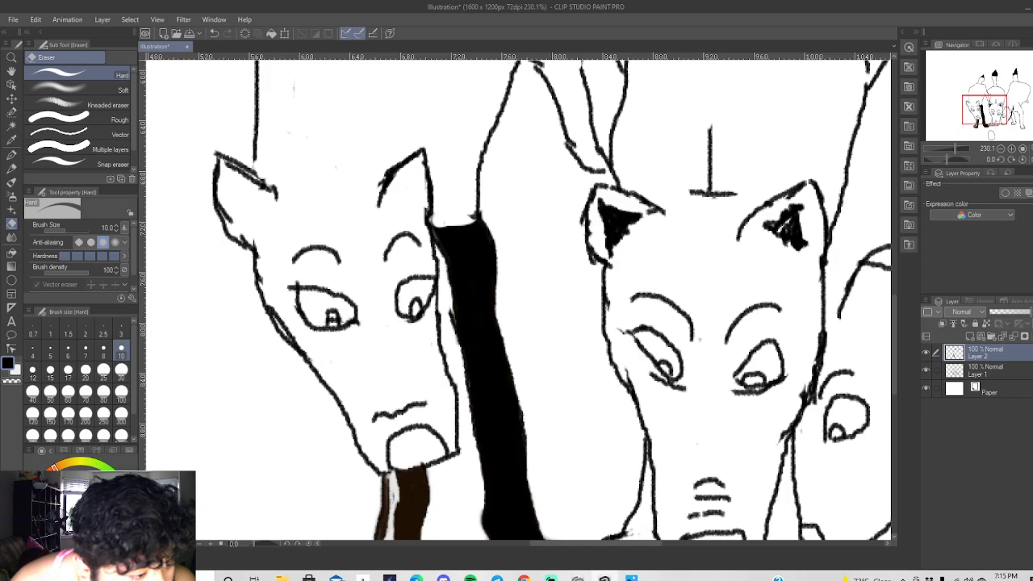
{"action": "left_click", "coordinate": [11, 196]}
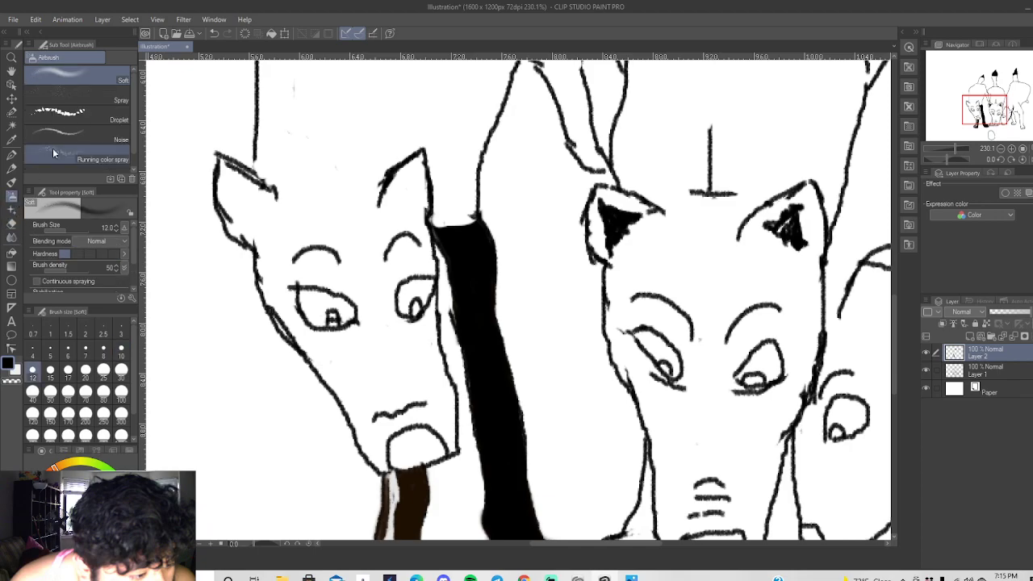
{"action": "left_click", "coordinate": [81, 113]}
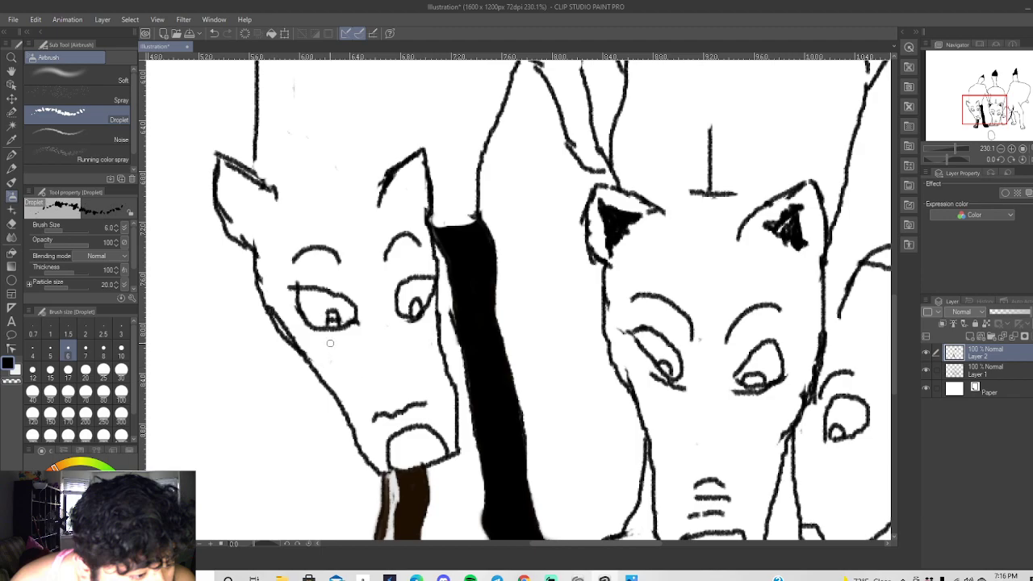
{"action": "mouse_move", "coordinate": [327, 337]}
{"action": "left_mouse_down"}
{"action": "mouse_move", "coordinate": [423, 328]}
{"action": "mouse_move", "coordinate": [336, 343]}
{"action": "mouse_move", "coordinate": [432, 338]}
{"action": "mouse_move", "coordinate": [344, 356]}
{"action": "mouse_move", "coordinate": [433, 351]}
{"action": "mouse_move", "coordinate": [352, 379]}
{"action": "mouse_move", "coordinate": [428, 369]}
{"action": "left_mouse_up"}
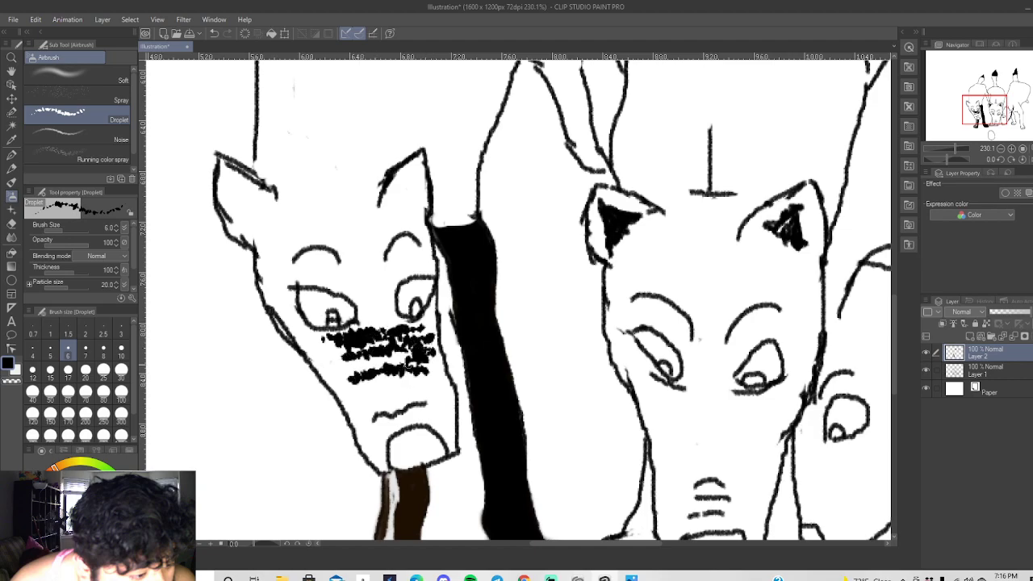
{"action": "left_click", "coordinate": [214, 33]}
Shade the left animal's muzzle with the size 8 Running color spray and erase the stray spray outside the face outline.
{"action": "left_click", "coordinate": [81, 156]}
{"action": "mouse_move", "coordinate": [328, 342]}
{"action": "left_mouse_down"}
{"action": "mouse_move", "coordinate": [420, 329]}
{"action": "mouse_move", "coordinate": [313, 332]}
{"action": "mouse_move", "coordinate": [428, 329]}
{"action": "mouse_move", "coordinate": [325, 347]}
{"action": "mouse_move", "coordinate": [393, 341]}
{"action": "mouse_move", "coordinate": [315, 364]}
{"action": "mouse_move", "coordinate": [403, 352]}
{"action": "mouse_move", "coordinate": [341, 365]}
{"action": "mouse_move", "coordinate": [345, 377]}
{"action": "mouse_move", "coordinate": [429, 359]}
{"action": "mouse_move", "coordinate": [370, 379]}
{"action": "mouse_move", "coordinate": [405, 372]}
{"action": "mouse_move", "coordinate": [333, 374]}
{"action": "mouse_move", "coordinate": [315, 345]}
{"action": "mouse_move", "coordinate": [333, 379]}
{"action": "mouse_move", "coordinate": [305, 328]}
{"action": "mouse_move", "coordinate": [448, 345]}
{"action": "mouse_move", "coordinate": [444, 366]}
{"action": "mouse_move", "coordinate": [435, 322]}
{"action": "mouse_move", "coordinate": [420, 319]}
{"action": "mouse_move", "coordinate": [431, 319]}
{"action": "mouse_move", "coordinate": [310, 340]}
{"action": "mouse_move", "coordinate": [343, 347]}
{"action": "mouse_move", "coordinate": [356, 363]}
{"action": "mouse_move", "coordinate": [329, 379]}
{"action": "mouse_move", "coordinate": [355, 399]}
{"action": "left_mouse_up"}
{"action": "left_click_drag", "start_coordinate": [361, 426], "coordinate": [370, 458]}
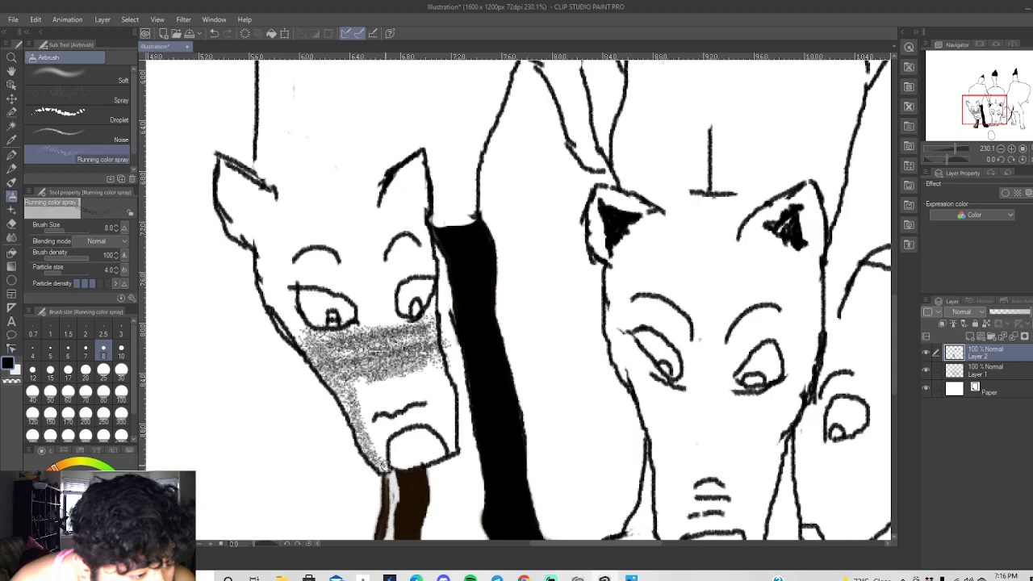
{"action": "mouse_move", "coordinate": [381, 447]}
{"action": "left_mouse_down"}
{"action": "mouse_move", "coordinate": [365, 425]}
{"action": "mouse_move", "coordinate": [379, 463]}
{"action": "mouse_move", "coordinate": [415, 420]}
{"action": "mouse_move", "coordinate": [355, 428]}
{"action": "mouse_move", "coordinate": [444, 424]}
{"action": "mouse_move", "coordinate": [449, 379]}
{"action": "mouse_move", "coordinate": [442, 371]}
{"action": "mouse_move", "coordinate": [438, 395]}
{"action": "mouse_move", "coordinate": [429, 368]}
{"action": "mouse_move", "coordinate": [428, 412]}
{"action": "mouse_move", "coordinate": [403, 379]}
{"action": "mouse_move", "coordinate": [399, 404]}
{"action": "mouse_move", "coordinate": [380, 407]}
{"action": "mouse_move", "coordinate": [367, 395]}
{"action": "mouse_move", "coordinate": [359, 408]}
{"action": "mouse_move", "coordinate": [363, 394]}
{"action": "mouse_move", "coordinate": [424, 414]}
{"action": "mouse_move", "coordinate": [446, 351]}
{"action": "mouse_move", "coordinate": [430, 322]}
{"action": "mouse_move", "coordinate": [447, 404]}
{"action": "mouse_move", "coordinate": [375, 418]}
{"action": "left_mouse_up"}
{"action": "mouse_move", "coordinate": [413, 365]}
{"action": "left_mouse_down"}
{"action": "mouse_move", "coordinate": [363, 348]}
{"action": "mouse_move", "coordinate": [380, 325]}
{"action": "mouse_move", "coordinate": [341, 343]}
{"action": "mouse_move", "coordinate": [412, 351]}
{"action": "mouse_move", "coordinate": [355, 371]}
{"action": "mouse_move", "coordinate": [412, 395]}
{"action": "mouse_move", "coordinate": [391, 399]}
{"action": "mouse_move", "coordinate": [396, 373]}
{"action": "mouse_move", "coordinate": [367, 375]}
{"action": "mouse_move", "coordinate": [399, 416]}
{"action": "mouse_move", "coordinate": [386, 427]}
{"action": "left_mouse_up"}
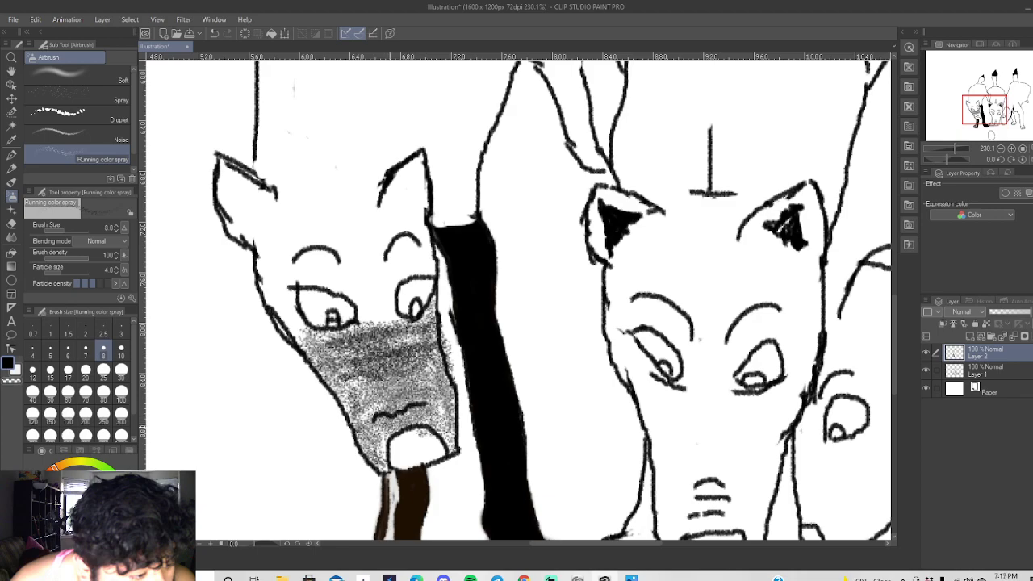
{"action": "mouse_move", "coordinate": [393, 354]}
{"action": "left_mouse_down"}
{"action": "mouse_move", "coordinate": [286, 336]}
{"action": "mouse_move", "coordinate": [388, 330]}
{"action": "left_mouse_up"}
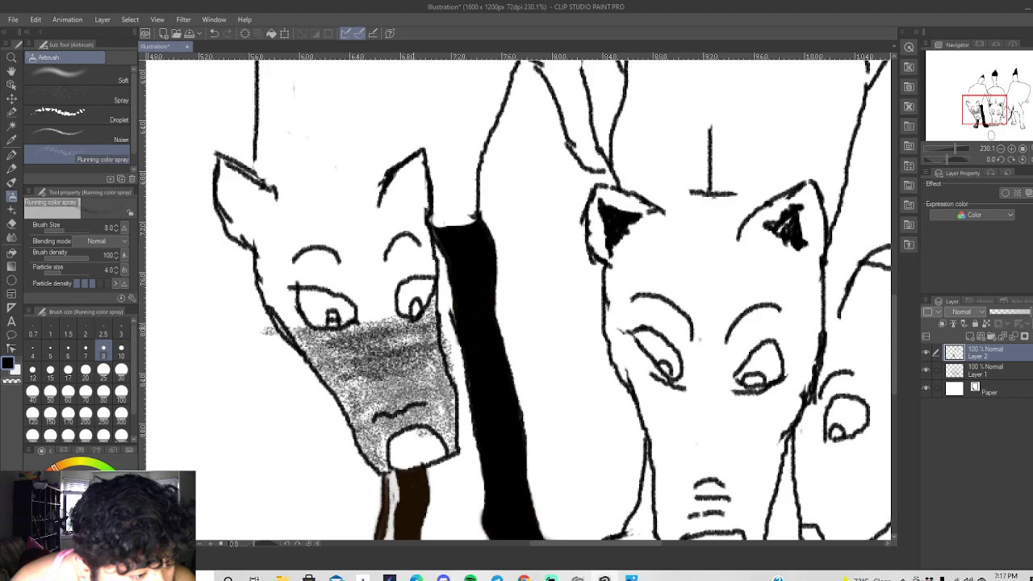
{"action": "left_click", "coordinate": [11, 224]}
{"action": "left_click_drag", "start_coordinate": [230, 335], "coordinate": [273, 338]}
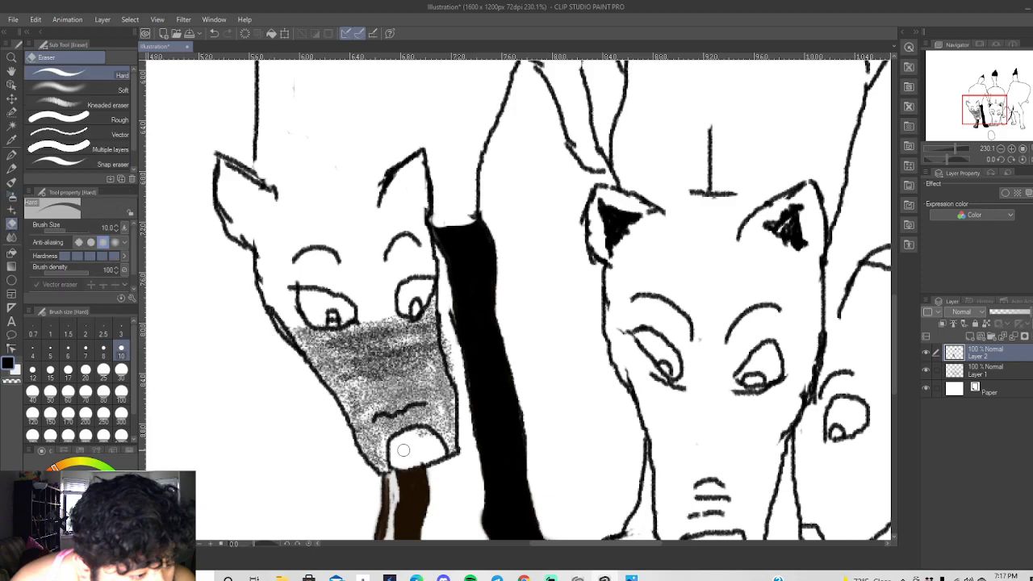
{"action": "scroll", "coordinate": [424, 460], "scroll_direction": "up", "scroll_amount": 2}
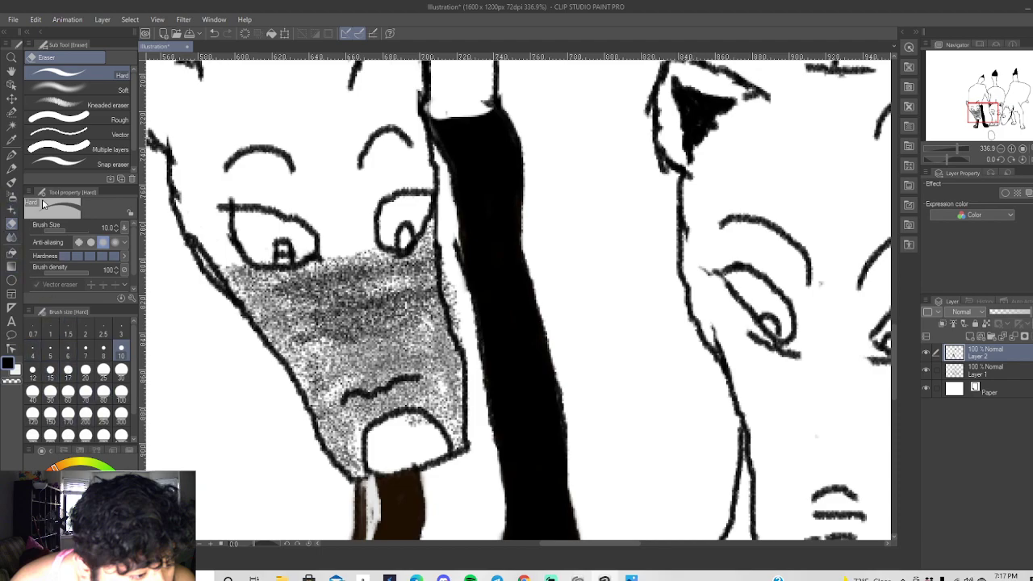
{"action": "left_click", "coordinate": [81, 105]}
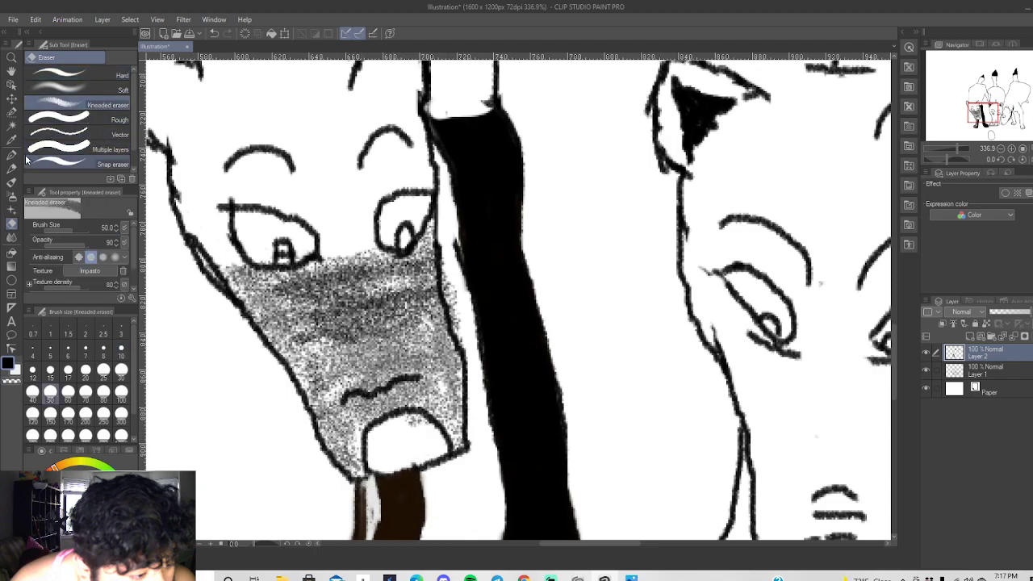
{"action": "left_click", "coordinate": [36, 376]}
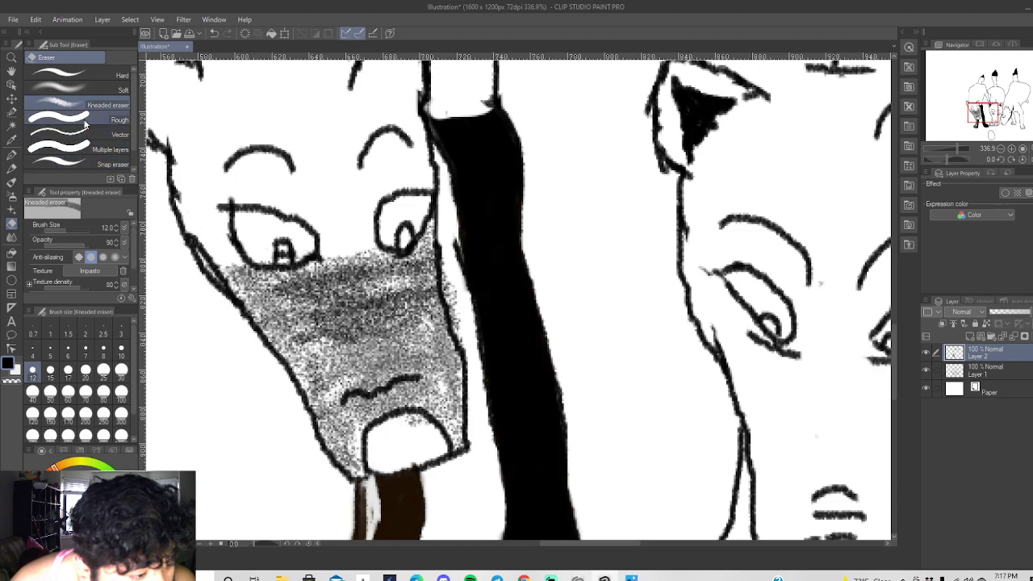
Paint the lower part of the left animal's nose black with the size 6 Noise airbrush.
{"action": "left_click", "coordinate": [14, 204]}
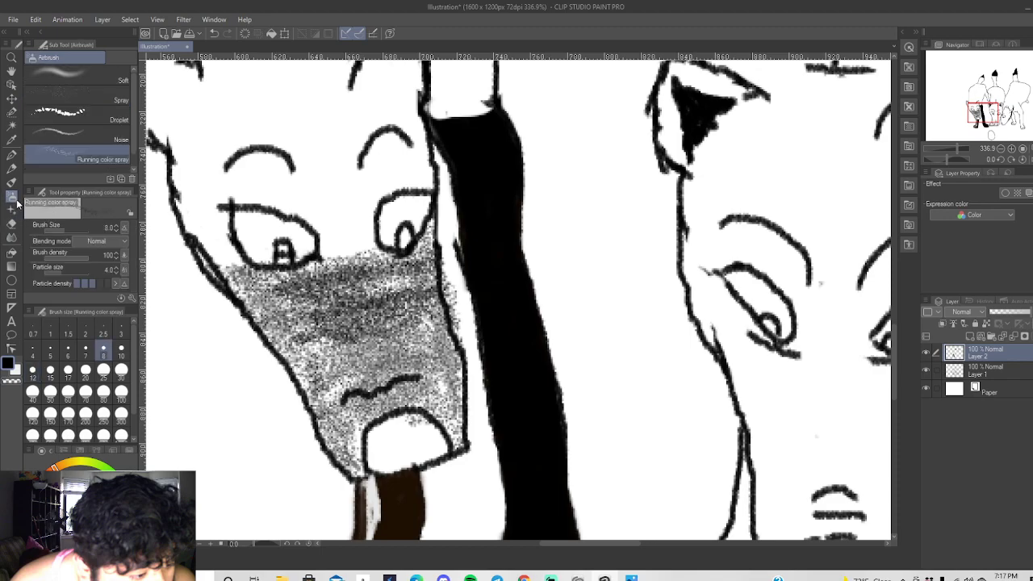
{"action": "left_click", "coordinate": [113, 140]}
{"action": "mouse_move", "coordinate": [410, 428]}
{"action": "left_mouse_down"}
{"action": "mouse_move", "coordinate": [381, 444]}
{"action": "mouse_move", "coordinate": [392, 465]}
{"action": "mouse_move", "coordinate": [407, 464]}
{"action": "mouse_move", "coordinate": [380, 460]}
{"action": "mouse_move", "coordinate": [419, 456]}
{"action": "mouse_move", "coordinate": [384, 470]}
{"action": "mouse_move", "coordinate": [431, 456]}
{"action": "mouse_move", "coordinate": [404, 448]}
{"action": "left_mouse_up"}
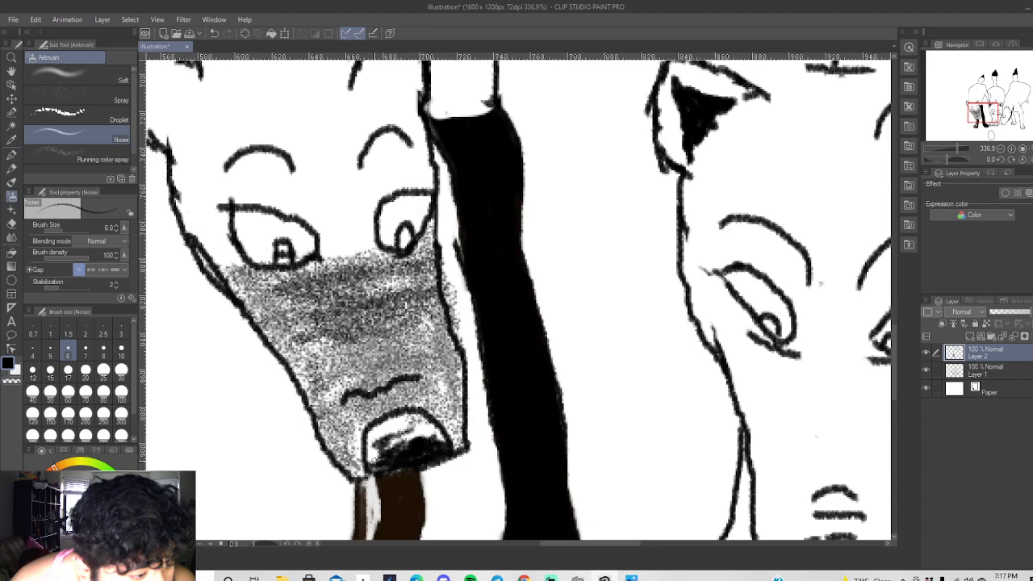
{"action": "mouse_move", "coordinate": [379, 448]}
{"action": "left_mouse_down"}
{"action": "mouse_move", "coordinate": [411, 442]}
{"action": "mouse_move", "coordinate": [385, 445]}
{"action": "mouse_move", "coordinate": [391, 433]}
{"action": "left_mouse_up"}
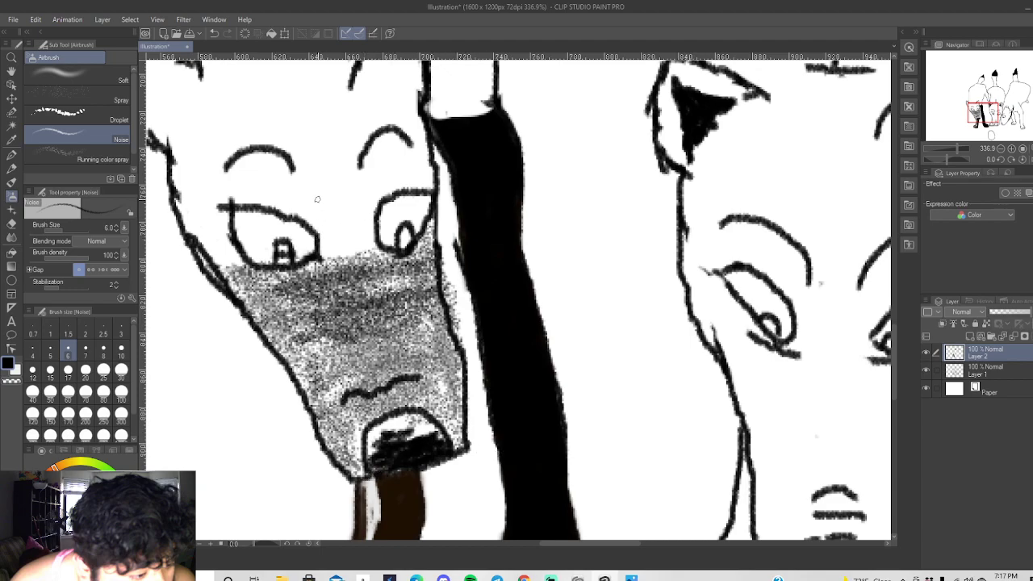
{"action": "scroll", "coordinate": [294, 227], "scroll_direction": "up", "scroll_amount": 1}
{"action": "scroll", "coordinate": [246, 224], "scroll_direction": "up", "scroll_amount": 6}
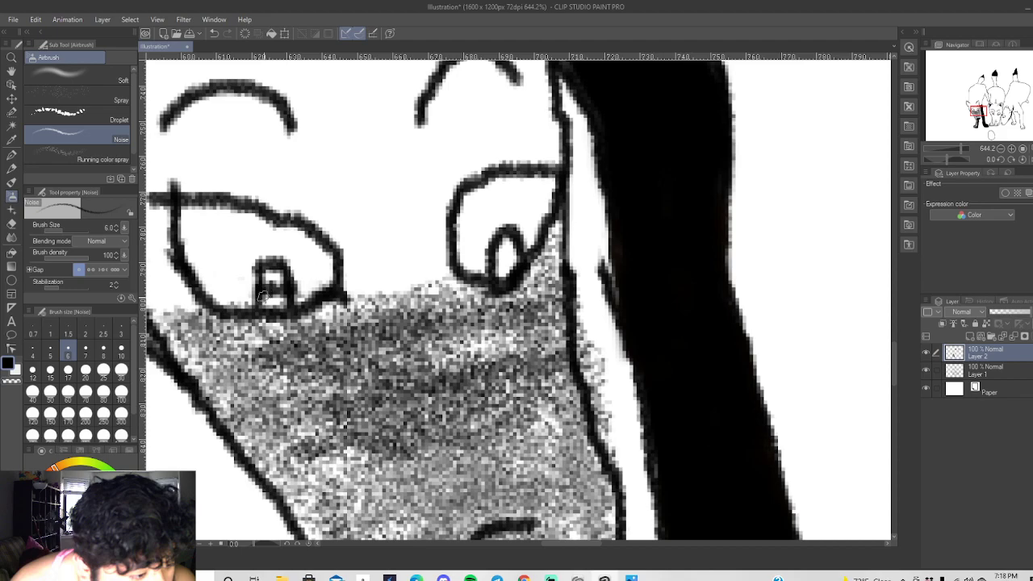
Fill both pupils of the left animal's eyes black with the size 6 Noise airbrush.
{"action": "left_click_drag", "start_coordinate": [265, 300], "coordinate": [282, 305]}
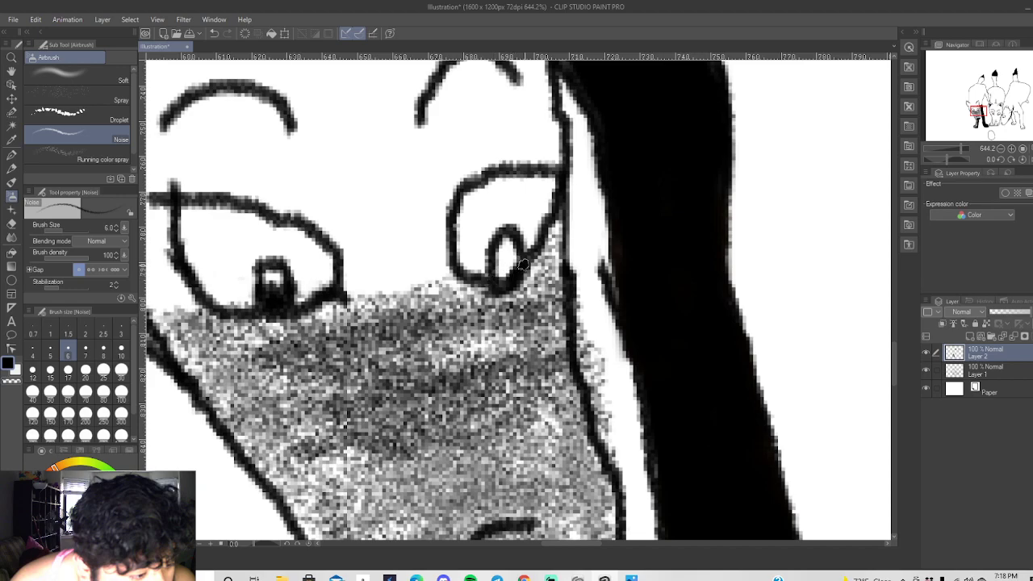
{"action": "left_click_drag", "start_coordinate": [501, 273], "coordinate": [516, 258]}
{"action": "scroll", "coordinate": [508, 272], "scroll_direction": "down", "scroll_amount": 6}
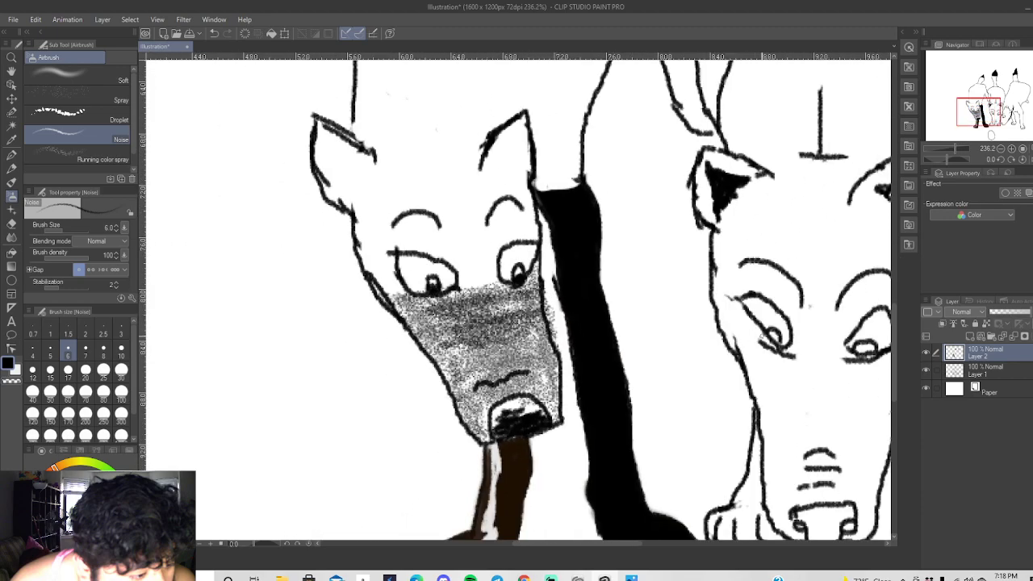
Paint the pupils of the middle animal's eyes black with the size 6 Noise airbrush.
{"action": "scroll", "coordinate": [807, 347], "scroll_direction": "up", "scroll_amount": 6}
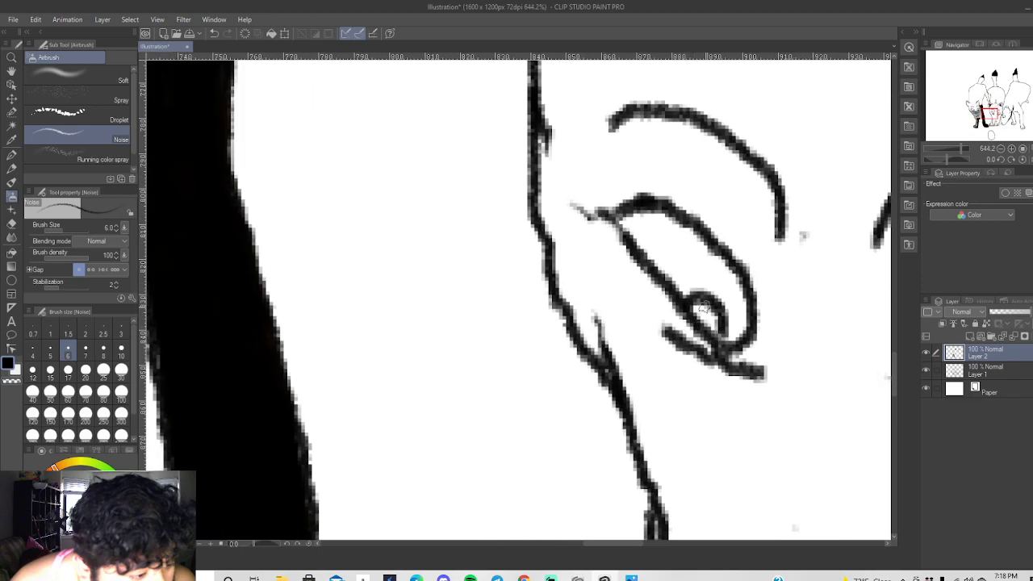
{"action": "left_click_drag", "start_coordinate": [699, 317], "coordinate": [706, 324]}
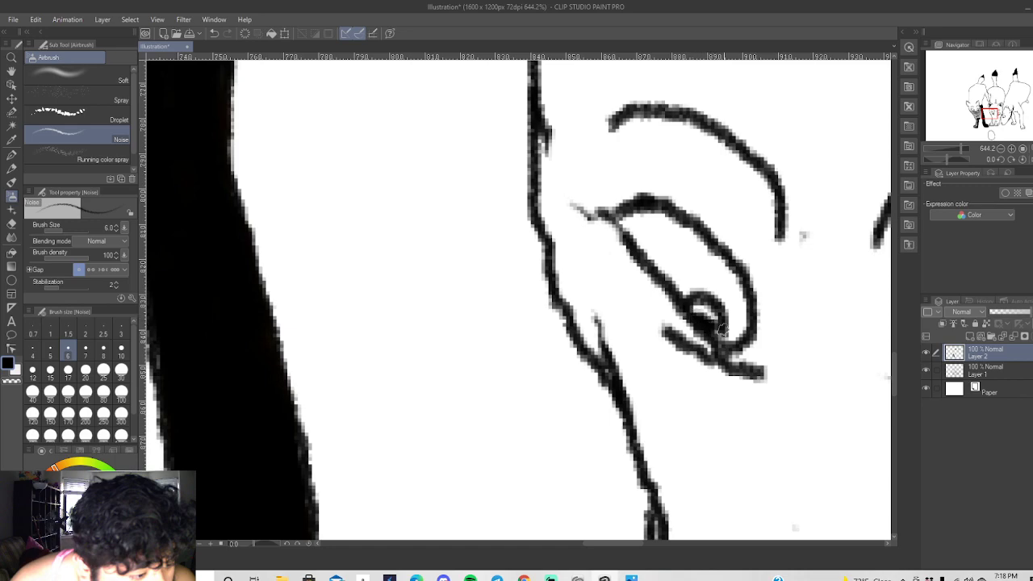
{"action": "left_click_drag", "start_coordinate": [621, 551], "coordinate": [655, 543]}
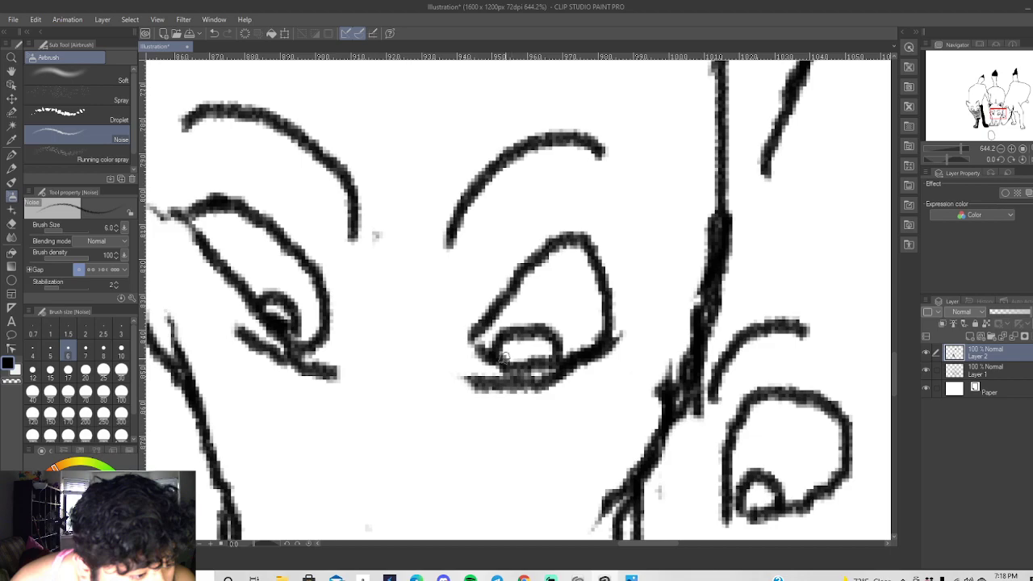
{"action": "mouse_move", "coordinate": [504, 360]}
{"action": "left_mouse_down"}
{"action": "mouse_move", "coordinate": [539, 355]}
{"action": "mouse_move", "coordinate": [518, 352]}
{"action": "left_mouse_up"}
{"action": "scroll", "coordinate": [556, 345], "scroll_direction": "down", "scroll_amount": 6}
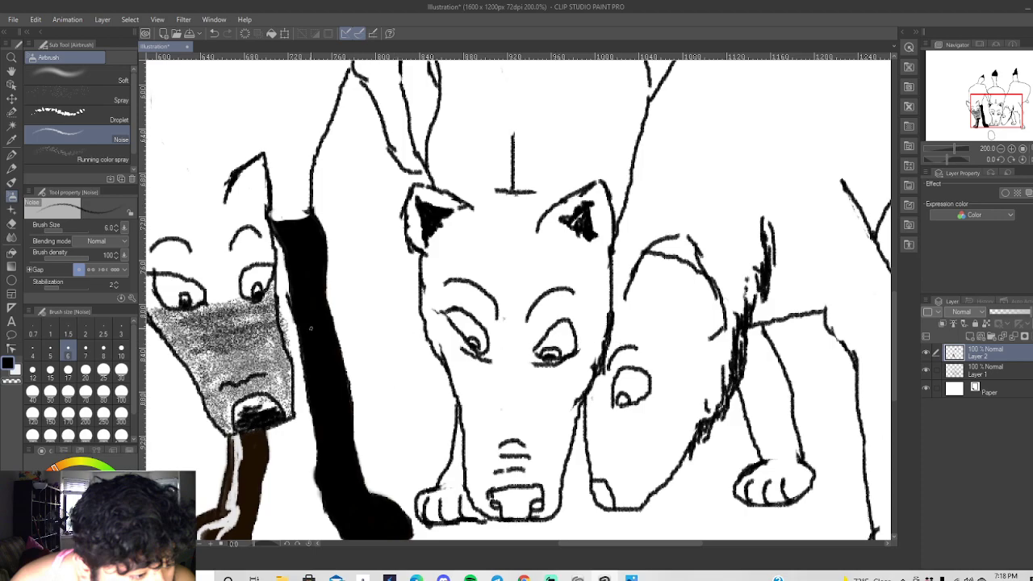
Shade the middle animal's muzzle from below the eyes down around the nose with the size 8 Running color spray.
{"action": "scroll", "coordinate": [309, 328], "scroll_direction": "down", "scroll_amount": 2}
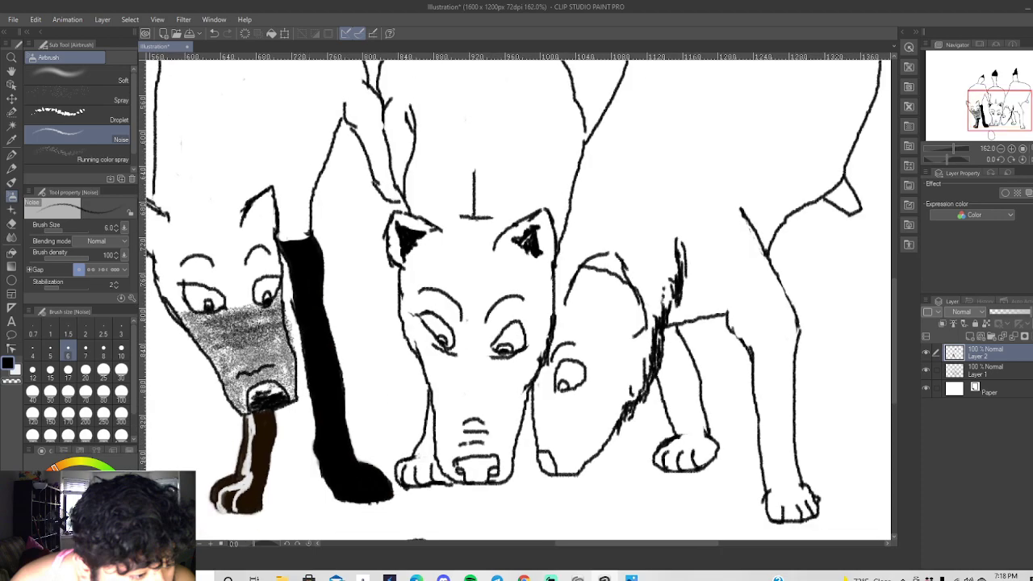
{"action": "left_click_drag", "start_coordinate": [549, 548], "coordinate": [521, 549]}
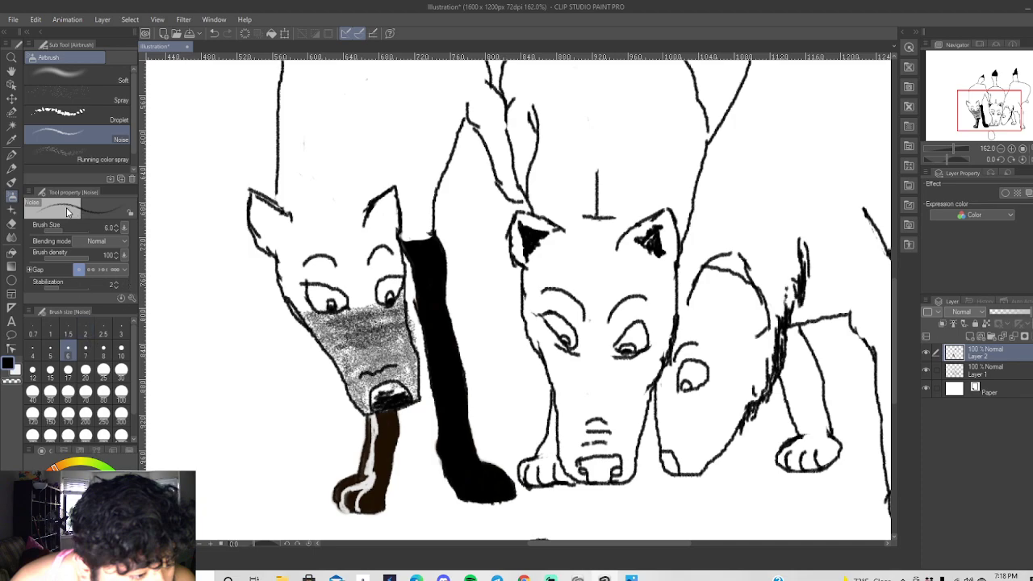
{"action": "left_click", "coordinate": [72, 156]}
{"action": "scroll", "coordinate": [698, 398], "scroll_direction": "up", "scroll_amount": 4}
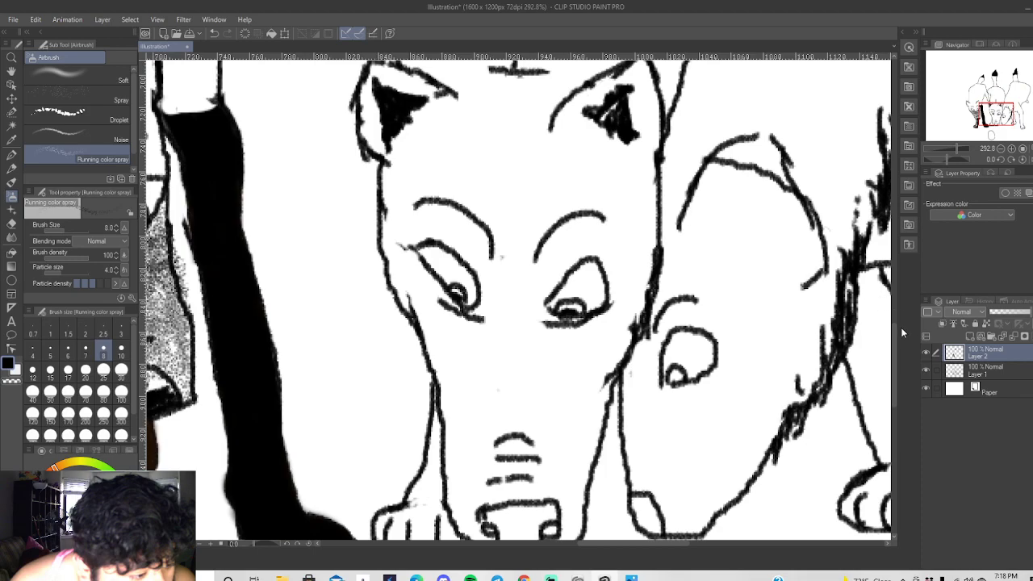
{"action": "scroll", "coordinate": [496, 315], "scroll_direction": "down", "scroll_amount": 3}
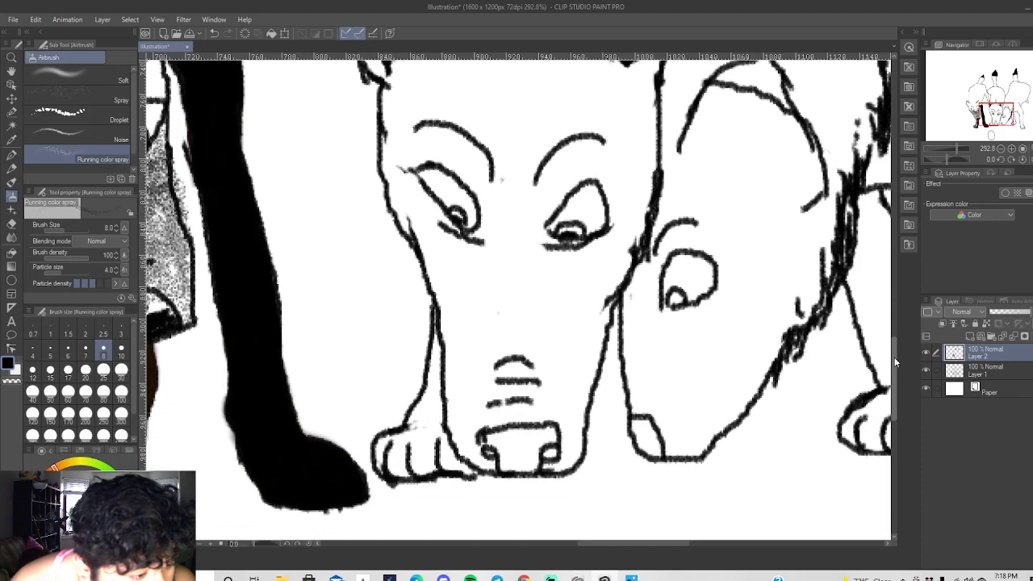
{"action": "mouse_move", "coordinate": [429, 236]}
{"action": "left_mouse_down"}
{"action": "mouse_move", "coordinate": [571, 262]}
{"action": "mouse_move", "coordinate": [619, 253]}
{"action": "mouse_move", "coordinate": [575, 393]}
{"action": "mouse_move", "coordinate": [553, 452]}
{"action": "left_mouse_up"}
{"action": "mouse_move", "coordinate": [450, 407]}
{"action": "left_mouse_down"}
{"action": "mouse_move", "coordinate": [475, 444]}
{"action": "mouse_move", "coordinate": [462, 408]}
{"action": "mouse_move", "coordinate": [551, 394]}
{"action": "mouse_move", "coordinate": [476, 400]}
{"action": "mouse_move", "coordinate": [569, 413]}
{"action": "mouse_move", "coordinate": [569, 434]}
{"action": "mouse_move", "coordinate": [589, 283]}
{"action": "mouse_move", "coordinate": [570, 349]}
{"action": "mouse_move", "coordinate": [594, 309]}
{"action": "mouse_move", "coordinate": [569, 289]}
{"action": "mouse_move", "coordinate": [578, 284]}
{"action": "mouse_move", "coordinate": [551, 382]}
{"action": "mouse_move", "coordinate": [569, 314]}
{"action": "mouse_move", "coordinate": [554, 300]}
{"action": "mouse_move", "coordinate": [506, 379]}
{"action": "mouse_move", "coordinate": [533, 305]}
{"action": "mouse_move", "coordinate": [520, 376]}
{"action": "mouse_move", "coordinate": [516, 327]}
{"action": "mouse_move", "coordinate": [497, 319]}
{"action": "mouse_move", "coordinate": [472, 410]}
{"action": "mouse_move", "coordinate": [524, 282]}
{"action": "mouse_move", "coordinate": [537, 331]}
{"action": "mouse_move", "coordinate": [500, 291]}
{"action": "mouse_move", "coordinate": [468, 413]}
{"action": "mouse_move", "coordinate": [466, 333]}
{"action": "mouse_move", "coordinate": [454, 405]}
{"action": "mouse_move", "coordinate": [448, 352]}
{"action": "mouse_move", "coordinate": [472, 438]}
{"action": "mouse_move", "coordinate": [446, 255]}
{"action": "mouse_move", "coordinate": [468, 325]}
{"action": "mouse_move", "coordinate": [460, 256]}
{"action": "mouse_move", "coordinate": [480, 347]}
{"action": "mouse_move", "coordinate": [509, 266]}
{"action": "mouse_move", "coordinate": [520, 299]}
{"action": "mouse_move", "coordinate": [561, 262]}
{"action": "mouse_move", "coordinate": [597, 291]}
{"action": "mouse_move", "coordinate": [602, 323]}
{"action": "mouse_move", "coordinate": [618, 241]}
{"action": "mouse_move", "coordinate": [628, 246]}
{"action": "mouse_move", "coordinate": [484, 247]}
{"action": "mouse_move", "coordinate": [501, 255]}
{"action": "mouse_move", "coordinate": [432, 260]}
{"action": "mouse_move", "coordinate": [416, 221]}
{"action": "mouse_move", "coordinate": [500, 242]}
{"action": "mouse_move", "coordinate": [621, 235]}
{"action": "mouse_move", "coordinate": [646, 181]}
{"action": "mouse_move", "coordinate": [635, 234]}
{"action": "mouse_move", "coordinate": [530, 276]}
{"action": "mouse_move", "coordinate": [410, 227]}
{"action": "mouse_move", "coordinate": [387, 170]}
{"action": "mouse_move", "coordinate": [395, 190]}
{"action": "mouse_move", "coordinate": [537, 287]}
{"action": "mouse_move", "coordinate": [457, 279]}
{"action": "mouse_move", "coordinate": [501, 291]}
{"action": "mouse_move", "coordinate": [539, 345]}
{"action": "mouse_move", "coordinate": [516, 380]}
{"action": "mouse_move", "coordinate": [582, 355]}
{"action": "mouse_move", "coordinate": [565, 451]}
{"action": "mouse_move", "coordinate": [585, 393]}
{"action": "mouse_move", "coordinate": [498, 386]}
{"action": "mouse_move", "coordinate": [474, 398]}
{"action": "left_mouse_up"}
{"action": "mouse_move", "coordinate": [450, 328]}
{"action": "left_mouse_down"}
{"action": "mouse_move", "coordinate": [456, 414]}
{"action": "mouse_move", "coordinate": [480, 451]}
{"action": "left_mouse_up"}
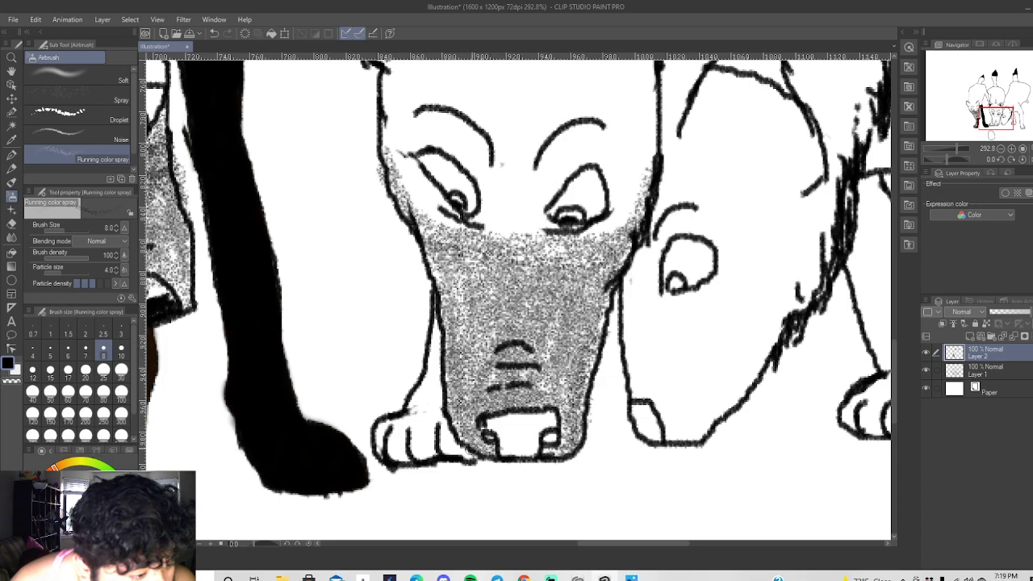
Darken the middle animal's muzzle with more spray and erase the stray spray outside its outline with the size 12 Kneaded eraser.
{"action": "mouse_move", "coordinate": [517, 363]}
{"action": "left_mouse_down"}
{"action": "mouse_move", "coordinate": [535, 330]}
{"action": "mouse_move", "coordinate": [556, 384]}
{"action": "left_mouse_up"}
{"action": "left_click_drag", "start_coordinate": [594, 331], "coordinate": [586, 380]}
{"action": "mouse_move", "coordinate": [581, 424]}
{"action": "left_mouse_down"}
{"action": "mouse_move", "coordinate": [564, 420]}
{"action": "mouse_move", "coordinate": [561, 452]}
{"action": "mouse_move", "coordinate": [548, 360]}
{"action": "mouse_move", "coordinate": [546, 406]}
{"action": "left_mouse_up"}
{"action": "mouse_move", "coordinate": [527, 301]}
{"action": "left_mouse_down"}
{"action": "mouse_move", "coordinate": [526, 359]}
{"action": "mouse_move", "coordinate": [549, 324]}
{"action": "mouse_move", "coordinate": [554, 252]}
{"action": "left_mouse_up"}
{"action": "mouse_move", "coordinate": [471, 257]}
{"action": "left_mouse_down"}
{"action": "mouse_move", "coordinate": [526, 254]}
{"action": "mouse_move", "coordinate": [428, 308]}
{"action": "mouse_move", "coordinate": [449, 297]}
{"action": "left_mouse_up"}
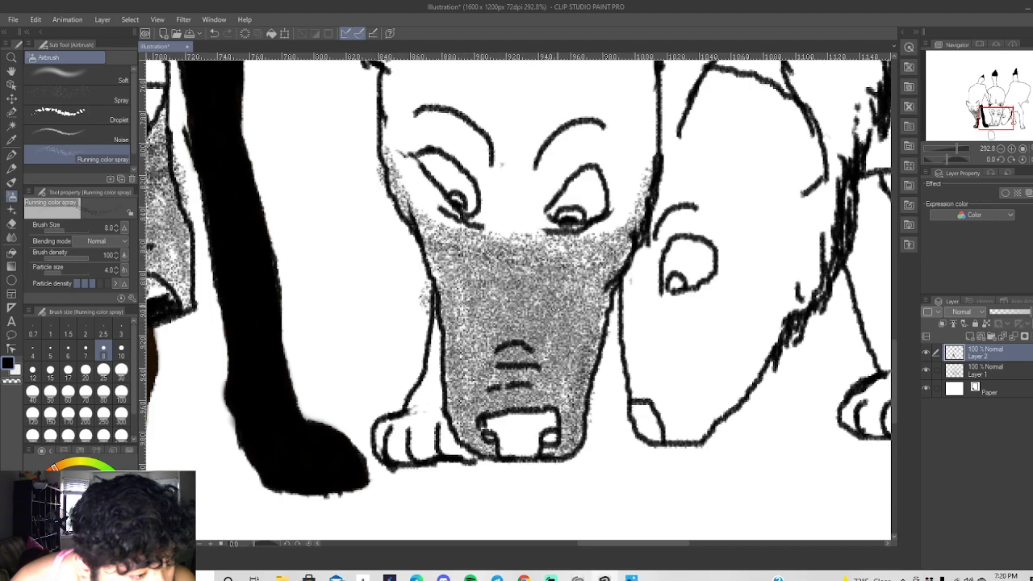
{"action": "left_click_drag", "start_coordinate": [527, 360], "coordinate": [542, 352]}
{"action": "mouse_move", "coordinate": [490, 400]}
{"action": "left_mouse_down"}
{"action": "mouse_move", "coordinate": [571, 361]}
{"action": "mouse_move", "coordinate": [600, 316]}
{"action": "mouse_move", "coordinate": [600, 284]}
{"action": "left_mouse_up"}
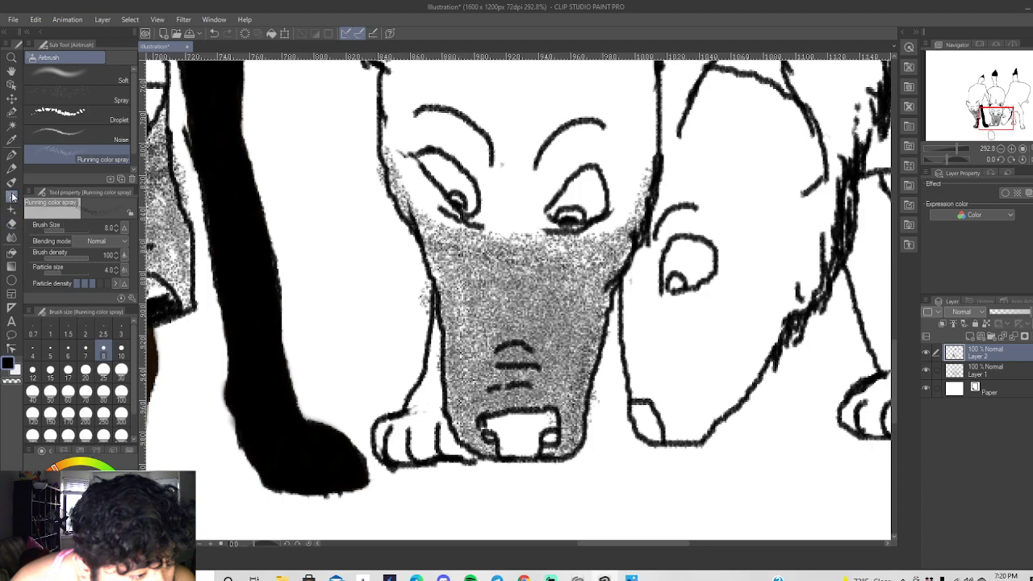
{"action": "left_click", "coordinate": [11, 223]}
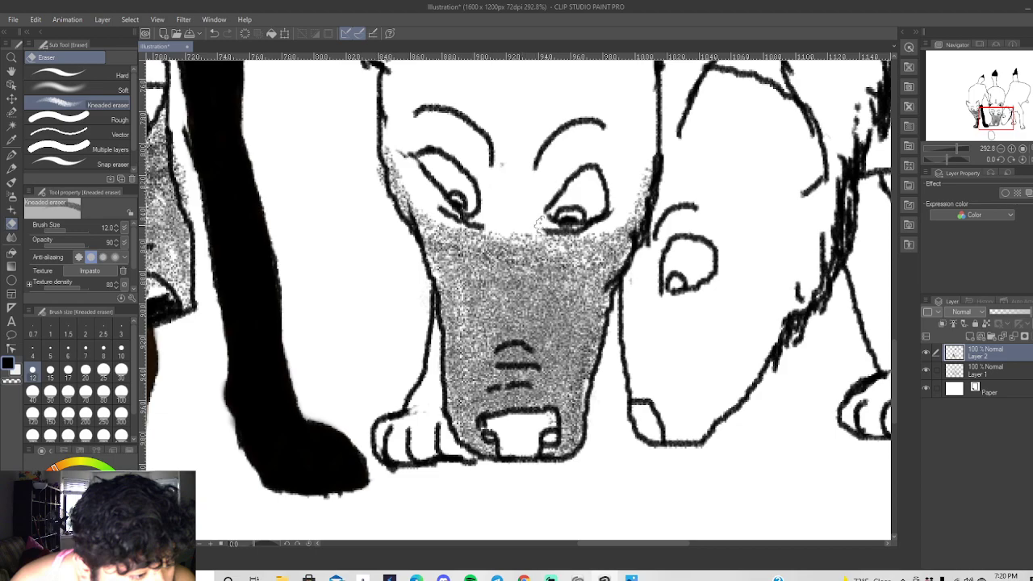
Shade the right animal's muzzle below the eye with the size 8 Running color spray, leaving the nose white.
{"action": "scroll", "coordinate": [665, 180], "scroll_direction": "down", "scroll_amount": 3}
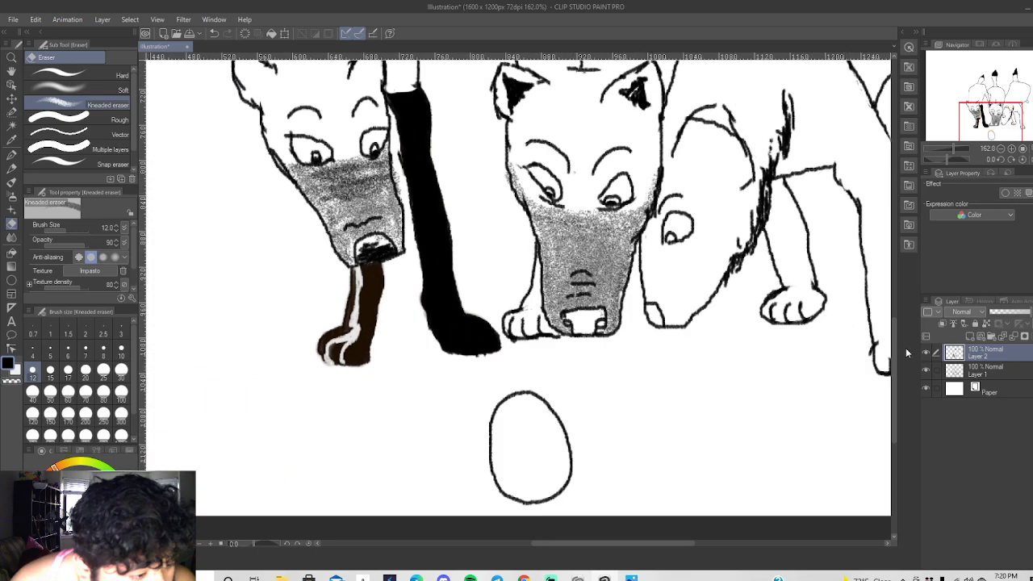
{"action": "left_click_drag", "start_coordinate": [894, 348], "coordinate": [898, 289]}
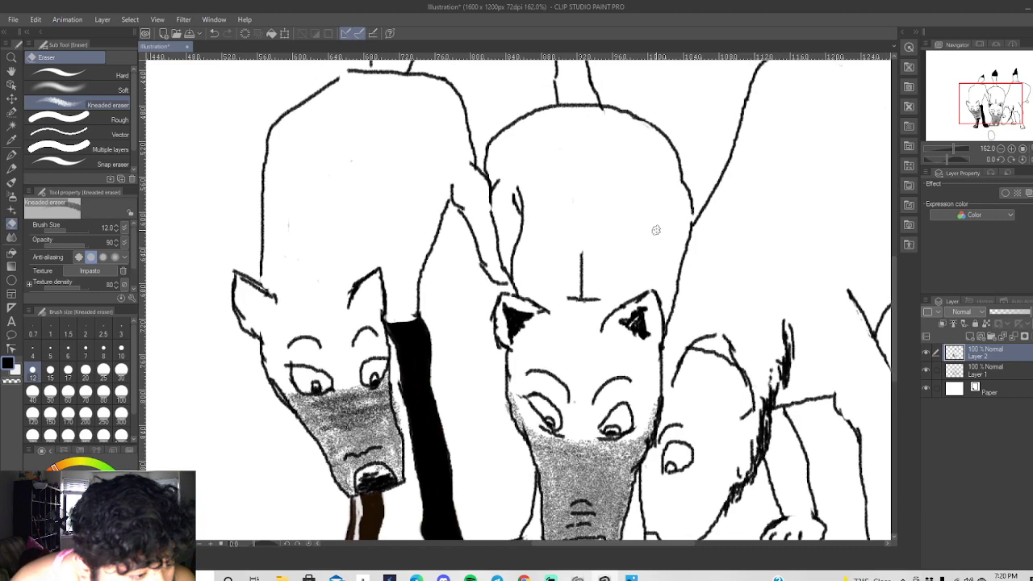
{"action": "scroll", "coordinate": [654, 234], "scroll_direction": "down", "scroll_amount": 2}
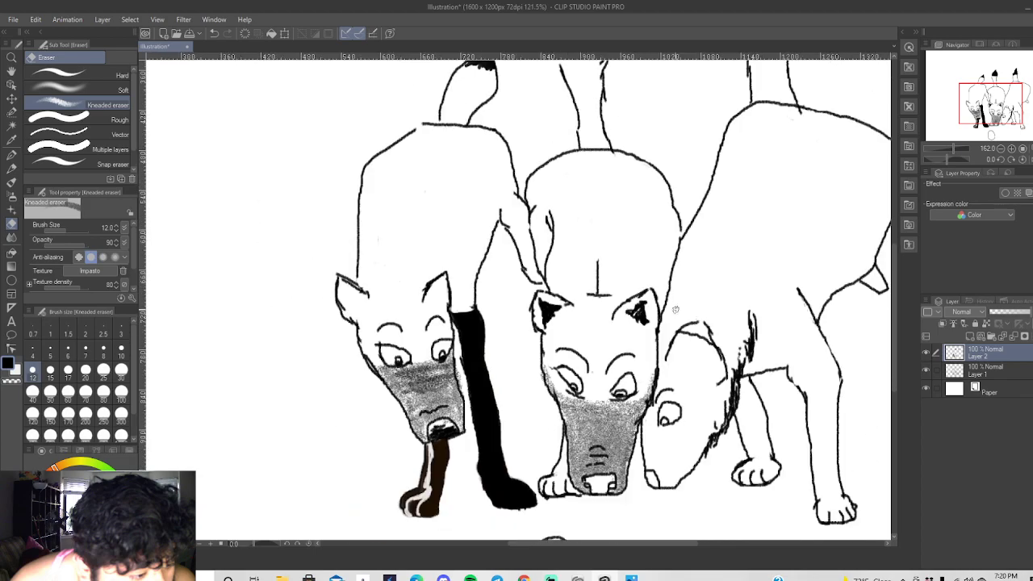
{"action": "left_click_drag", "start_coordinate": [895, 273], "coordinate": [895, 300]}
{"action": "scroll", "coordinate": [751, 436], "scroll_direction": "up", "scroll_amount": 3}
{"action": "scroll", "coordinate": [660, 351], "scroll_direction": "up", "scroll_amount": 1}
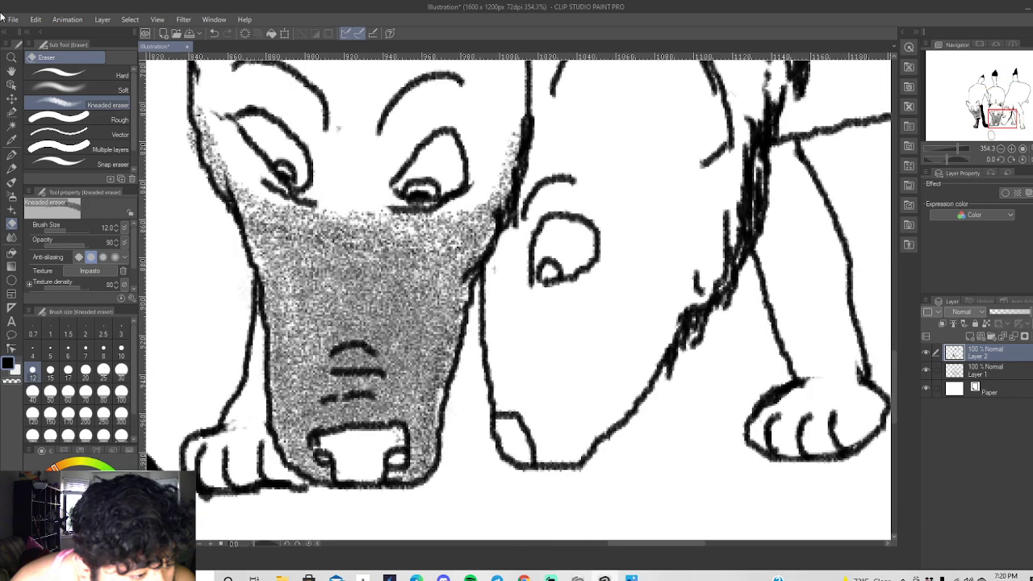
{"action": "left_click", "coordinate": [11, 198]}
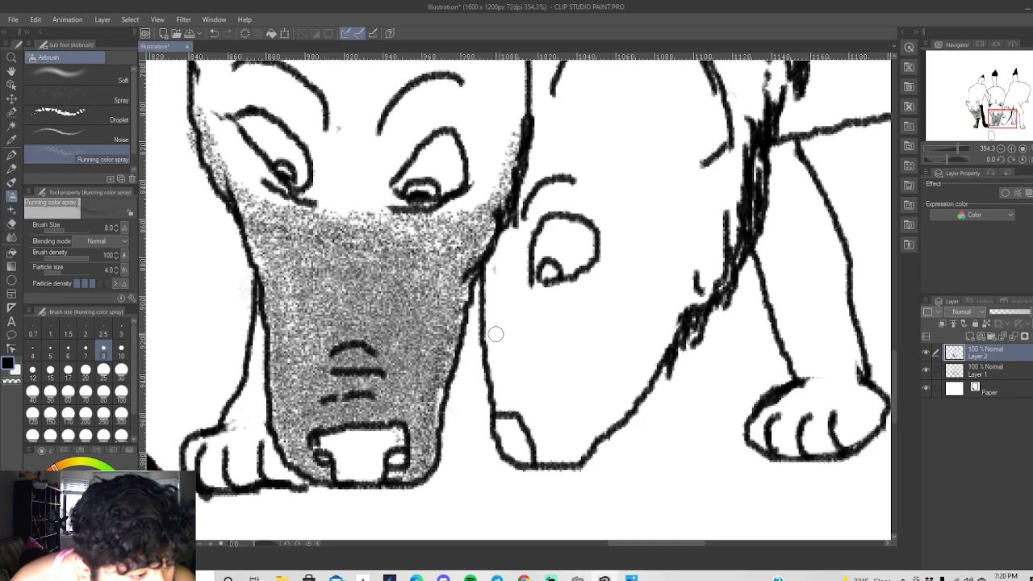
{"action": "mouse_move", "coordinate": [489, 309]}
{"action": "left_mouse_down"}
{"action": "mouse_move", "coordinate": [646, 287]}
{"action": "mouse_move", "coordinate": [675, 303]}
{"action": "mouse_move", "coordinate": [678, 325]}
{"action": "mouse_move", "coordinate": [658, 355]}
{"action": "mouse_move", "coordinate": [558, 459]}
{"action": "mouse_move", "coordinate": [592, 421]}
{"action": "mouse_move", "coordinate": [573, 454]}
{"action": "mouse_move", "coordinate": [611, 391]}
{"action": "mouse_move", "coordinate": [577, 429]}
{"action": "mouse_move", "coordinate": [629, 356]}
{"action": "mouse_move", "coordinate": [546, 448]}
{"action": "mouse_move", "coordinate": [584, 379]}
{"action": "mouse_move", "coordinate": [544, 420]}
{"action": "mouse_move", "coordinate": [547, 387]}
{"action": "mouse_move", "coordinate": [574, 377]}
{"action": "mouse_move", "coordinate": [482, 403]}
{"action": "mouse_move", "coordinate": [538, 394]}
{"action": "mouse_move", "coordinate": [602, 358]}
{"action": "mouse_move", "coordinate": [491, 387]}
{"action": "mouse_move", "coordinate": [625, 334]}
{"action": "mouse_move", "coordinate": [624, 324]}
{"action": "mouse_move", "coordinate": [508, 365]}
{"action": "mouse_move", "coordinate": [493, 349]}
{"action": "mouse_move", "coordinate": [515, 324]}
{"action": "mouse_move", "coordinate": [501, 378]}
{"action": "mouse_move", "coordinate": [494, 312]}
{"action": "mouse_move", "coordinate": [510, 300]}
{"action": "mouse_move", "coordinate": [523, 314]}
{"action": "mouse_move", "coordinate": [602, 289]}
{"action": "mouse_move", "coordinate": [570, 318]}
{"action": "mouse_move", "coordinate": [611, 288]}
{"action": "mouse_move", "coordinate": [636, 304]}
{"action": "mouse_move", "coordinate": [727, 295]}
{"action": "mouse_move", "coordinate": [675, 307]}
{"action": "mouse_move", "coordinate": [705, 325]}
{"action": "mouse_move", "coordinate": [763, 165]}
{"action": "mouse_move", "coordinate": [680, 333]}
{"action": "mouse_move", "coordinate": [589, 439]}
{"action": "mouse_move", "coordinate": [627, 353]}
{"action": "mouse_move", "coordinate": [616, 317]}
{"action": "mouse_move", "coordinate": [529, 331]}
{"action": "mouse_move", "coordinate": [557, 351]}
{"action": "mouse_move", "coordinate": [492, 347]}
{"action": "mouse_move", "coordinate": [490, 305]}
{"action": "mouse_move", "coordinate": [515, 322]}
{"action": "mouse_move", "coordinate": [499, 350]}
{"action": "mouse_move", "coordinate": [535, 364]}
{"action": "mouse_move", "coordinate": [535, 428]}
{"action": "mouse_move", "coordinate": [556, 449]}
{"action": "mouse_move", "coordinate": [605, 408]}
{"action": "mouse_move", "coordinate": [565, 399]}
{"action": "mouse_move", "coordinate": [538, 329]}
{"action": "mouse_move", "coordinate": [656, 303]}
{"action": "mouse_move", "coordinate": [627, 420]}
{"action": "mouse_move", "coordinate": [610, 422]}
{"action": "mouse_move", "coordinate": [653, 335]}
{"action": "mouse_move", "coordinate": [559, 374]}
{"action": "mouse_move", "coordinate": [542, 312]}
{"action": "mouse_move", "coordinate": [618, 286]}
{"action": "mouse_move", "coordinate": [670, 284]}
{"action": "mouse_move", "coordinate": [495, 307]}
{"action": "mouse_move", "coordinate": [484, 257]}
{"action": "mouse_move", "coordinate": [510, 305]}
{"action": "mouse_move", "coordinate": [590, 320]}
{"action": "mouse_move", "coordinate": [542, 376]}
{"action": "mouse_move", "coordinate": [665, 386]}
{"action": "mouse_move", "coordinate": [489, 334]}
{"action": "left_mouse_up"}
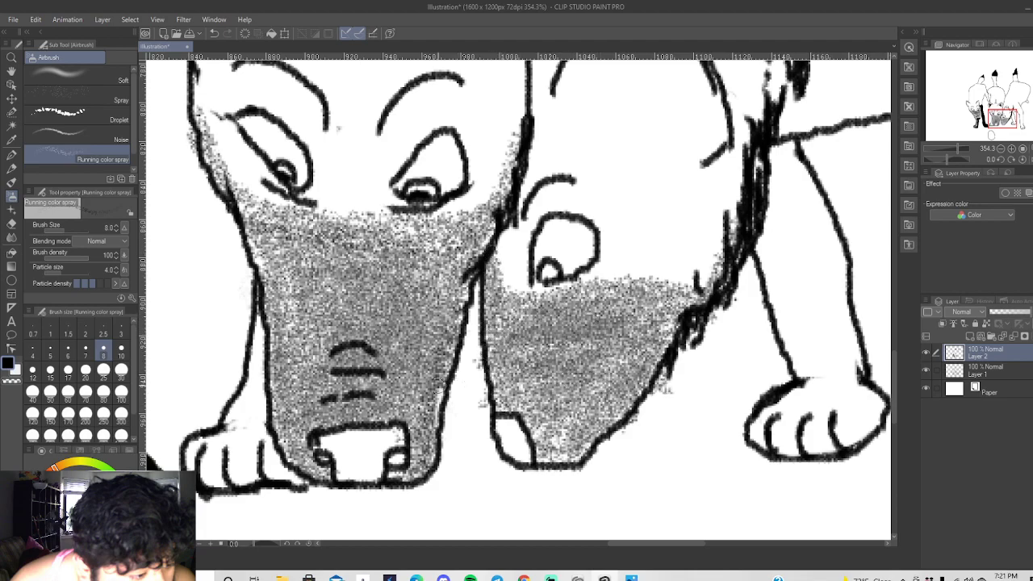
Erase the stray spray outside the right animal's muzzle outline with the size 10 Hard eraser.
{"action": "left_click", "coordinate": [11, 224]}
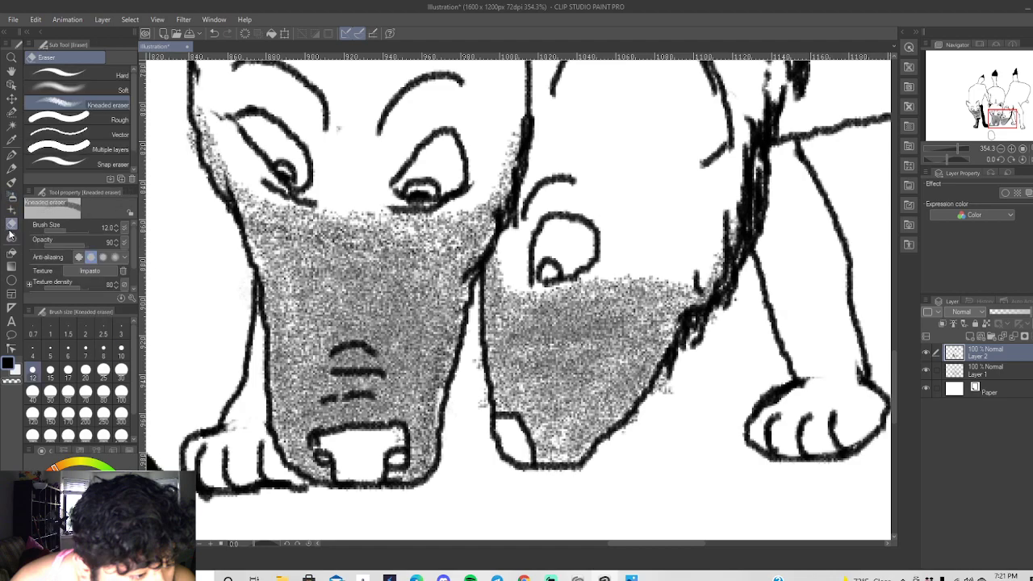
{"action": "left_click", "coordinate": [74, 75]}
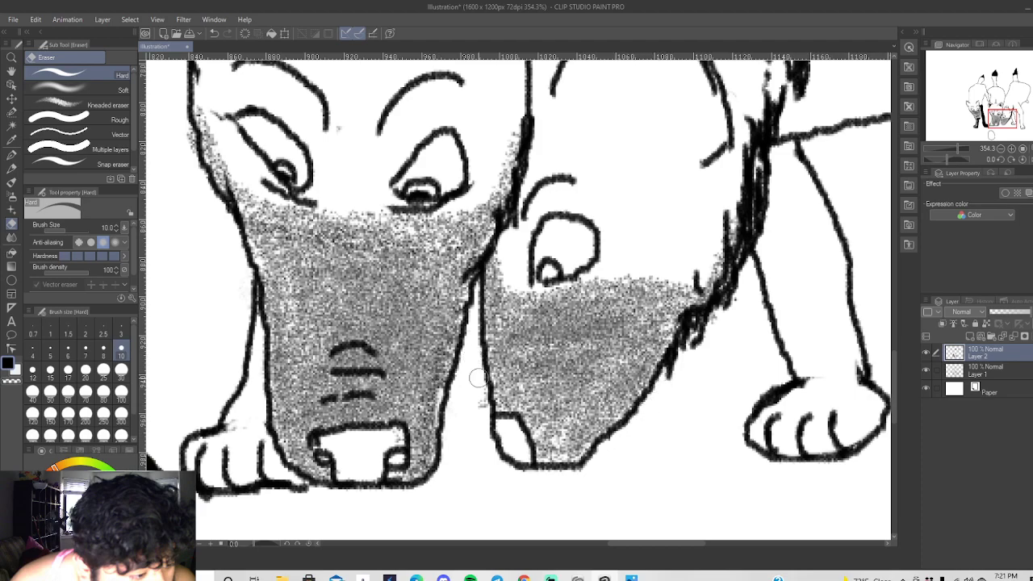
{"action": "scroll", "coordinate": [644, 447], "scroll_direction": "down", "scroll_amount": 1}
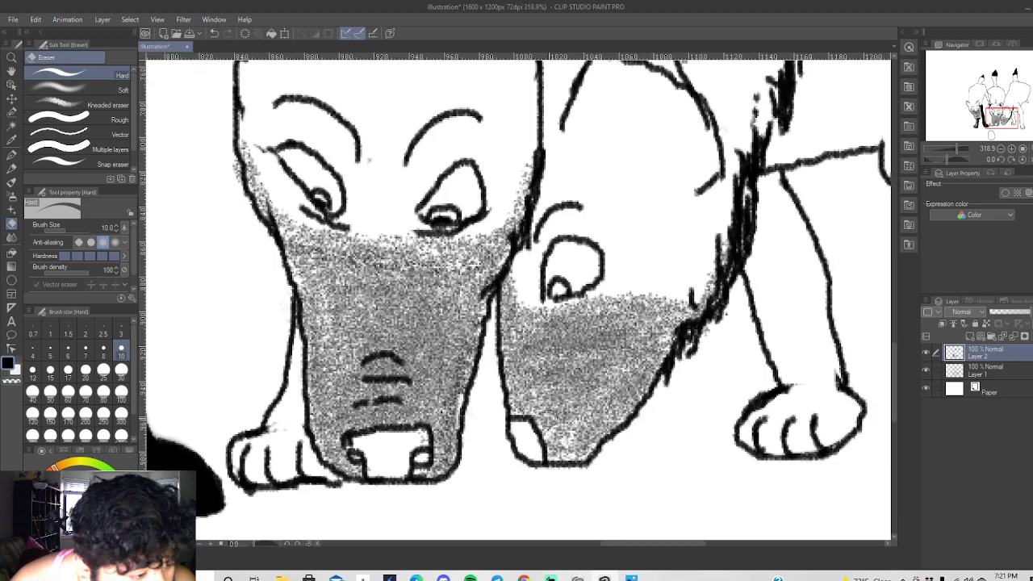
{"action": "scroll", "coordinate": [471, 419], "scroll_direction": "up", "scroll_amount": 2}
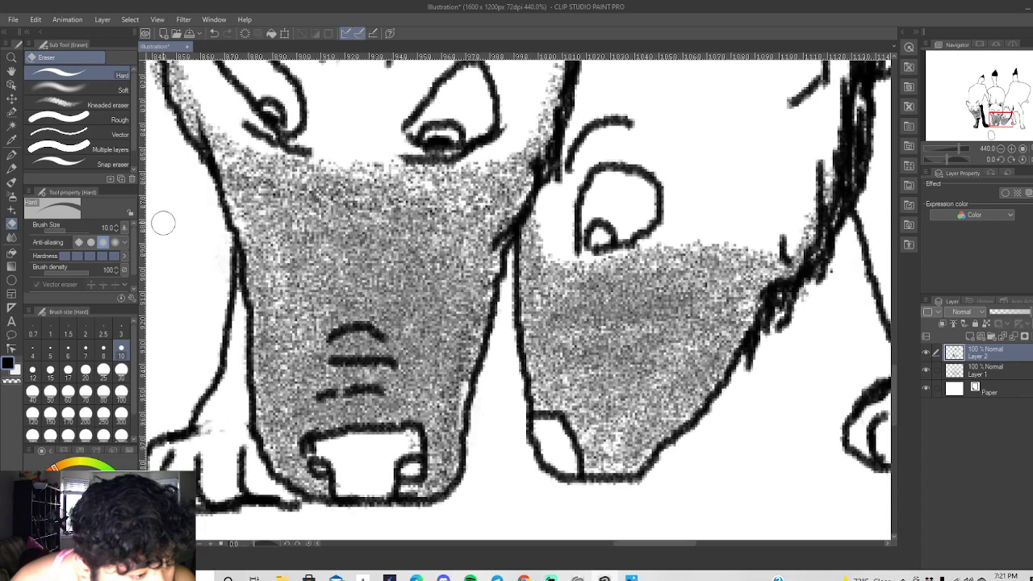
Switch back to the size 8 Running color spray and choose orange-brown as the drawing color.
{"action": "left_click", "coordinate": [11, 196]}
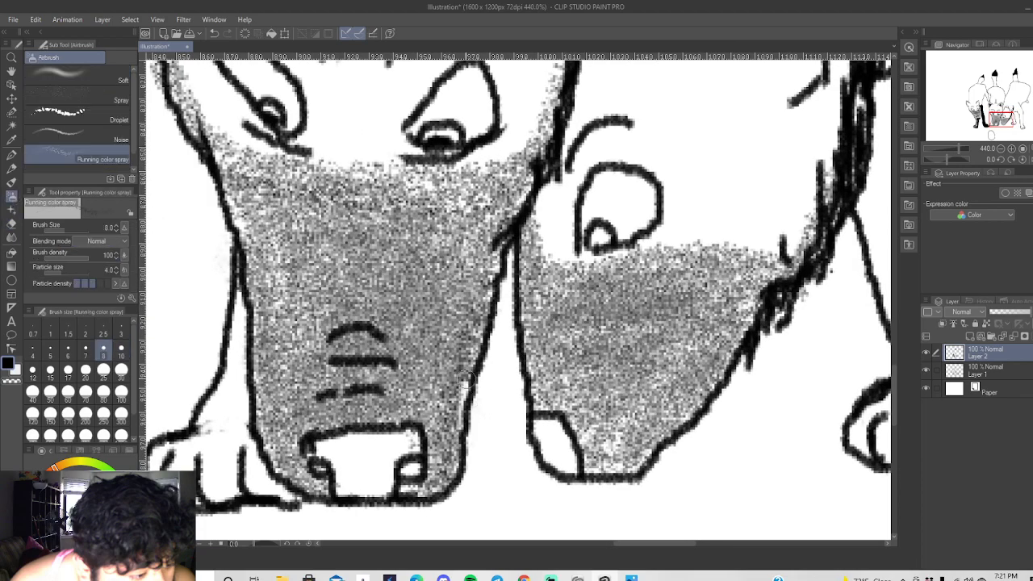
{"action": "scroll", "coordinate": [459, 428], "scroll_direction": "down", "scroll_amount": 3}
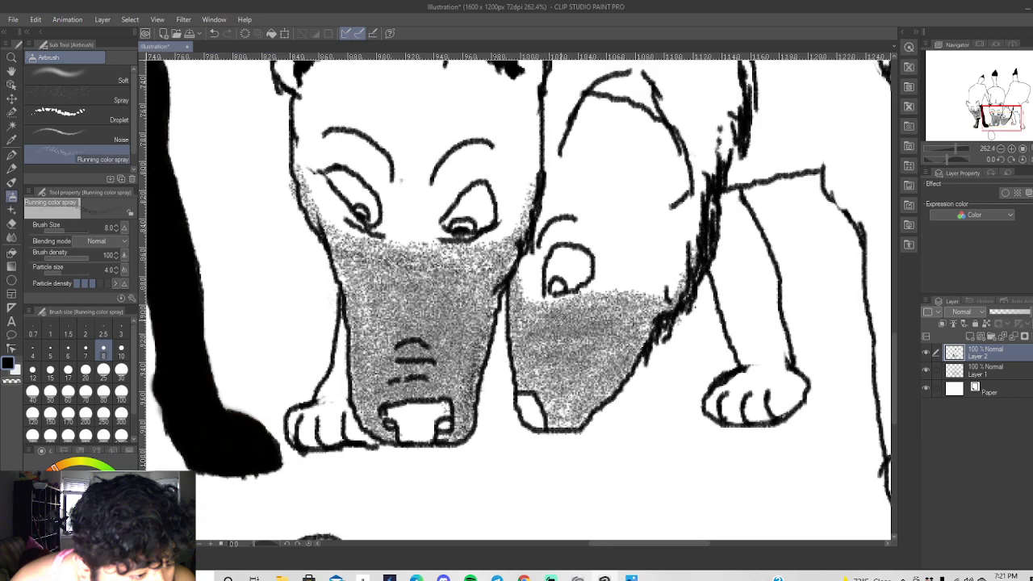
{"action": "scroll", "coordinate": [565, 321], "scroll_direction": "down", "scroll_amount": 2}
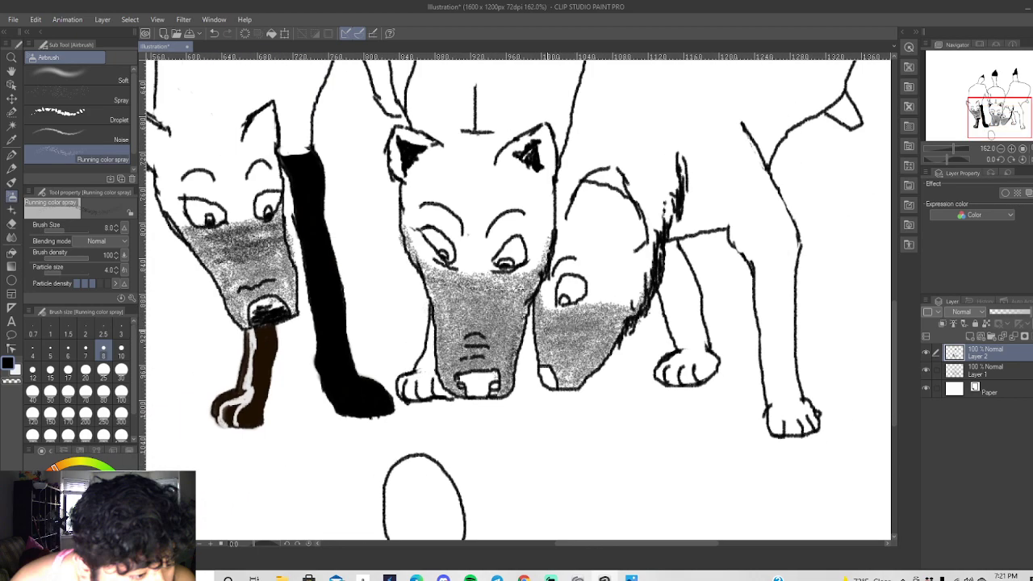
{"action": "scroll", "coordinate": [549, 334], "scroll_direction": "down", "scroll_amount": 1}
{"action": "scroll", "coordinate": [549, 347], "scroll_direction": "down", "scroll_amount": 1}
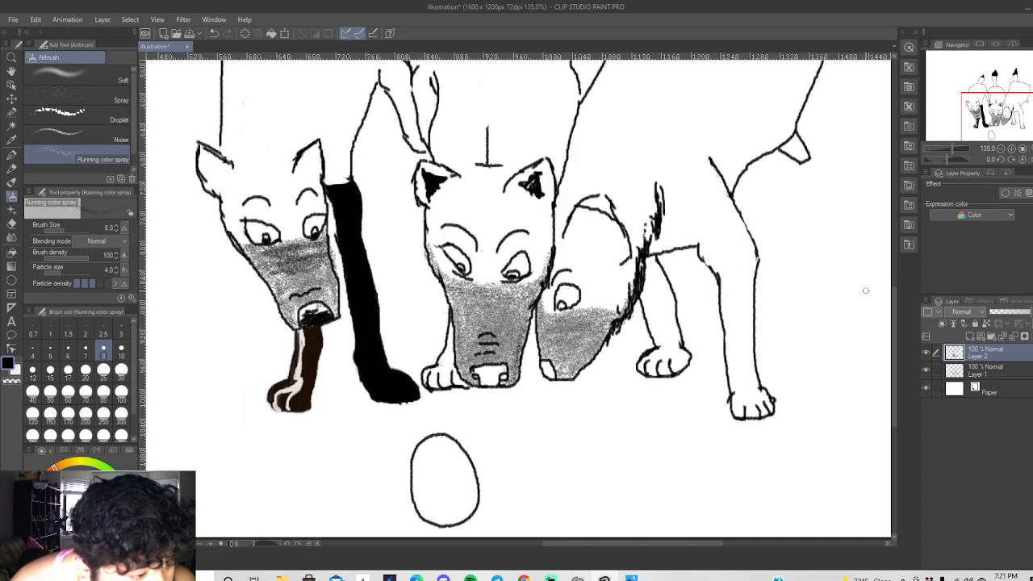
{"action": "left_click_drag", "start_coordinate": [895, 302], "coordinate": [894, 288]}
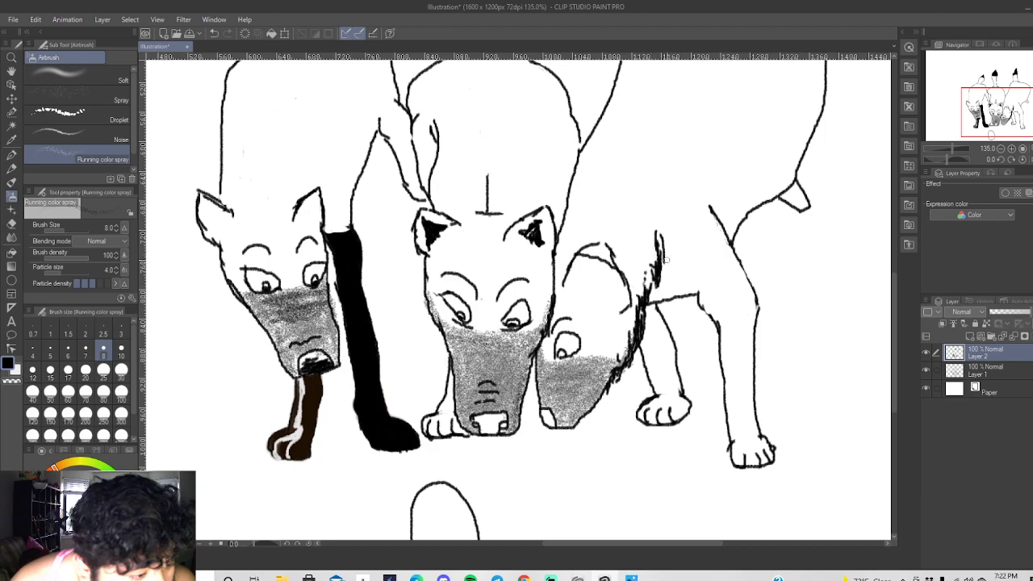
{"action": "scroll", "coordinate": [734, 260], "scroll_direction": "down", "scroll_amount": 1}
{"action": "left_click_drag", "start_coordinate": [894, 309], "coordinate": [892, 295]}
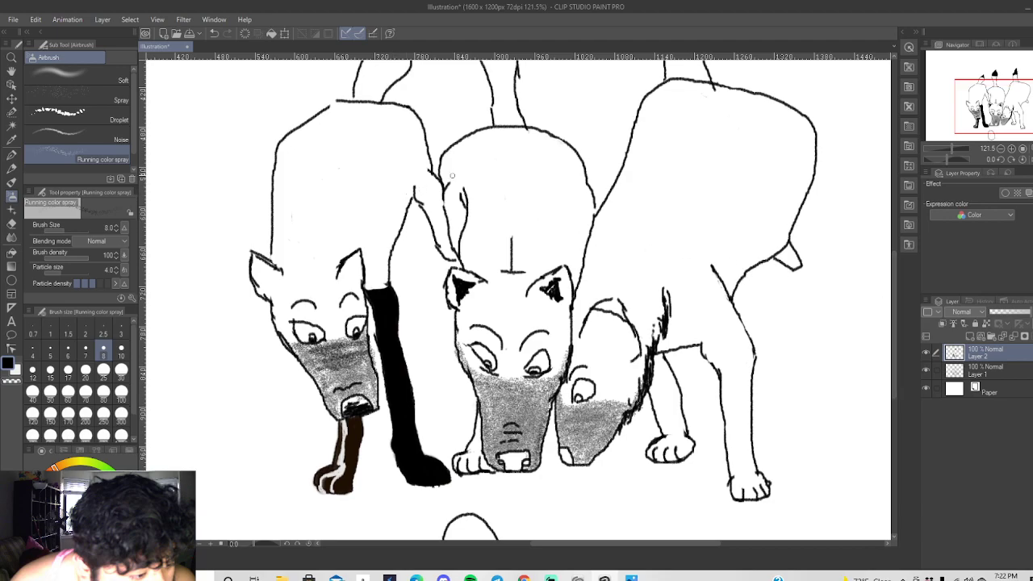
{"action": "scroll", "coordinate": [453, 176], "scroll_direction": "up", "scroll_amount": 1}
{"action": "scroll", "coordinate": [247, 291], "scroll_direction": "up", "scroll_amount": 1}
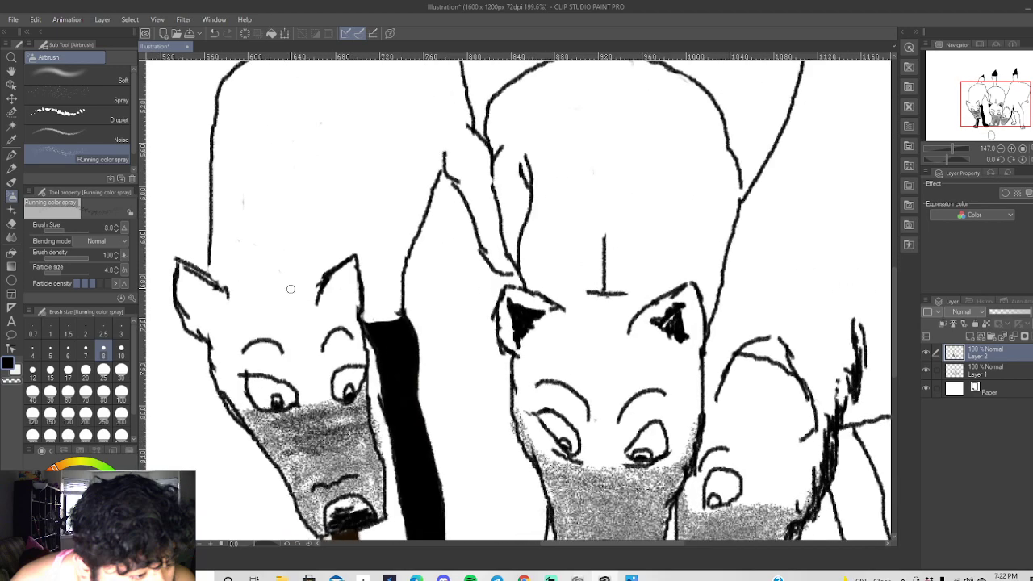
{"action": "scroll", "coordinate": [247, 290], "scroll_direction": "up", "scroll_amount": 2}
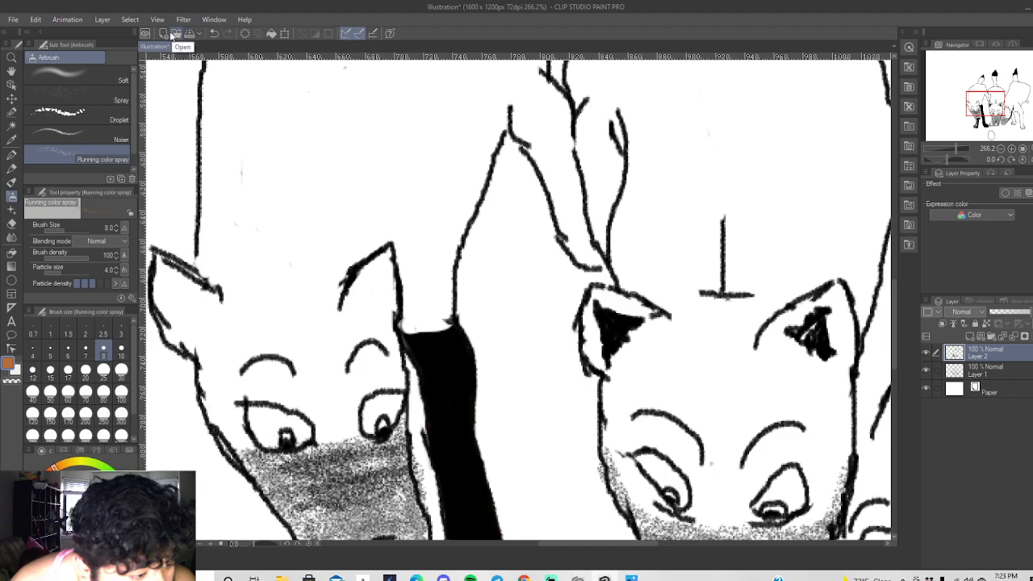
{"action": "left_click", "coordinate": [17, 20]}
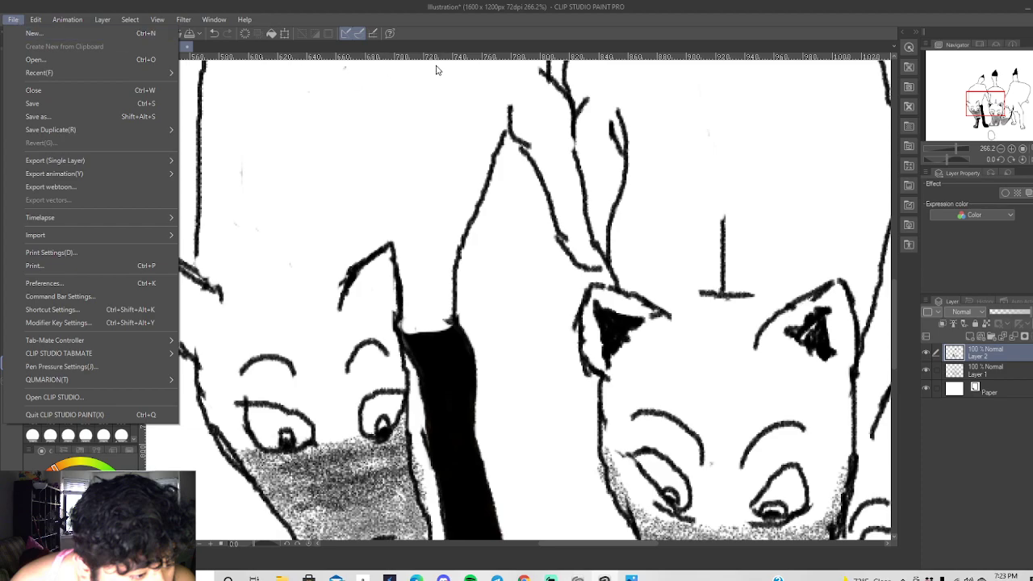
{"action": "left_click", "coordinate": [451, 40]}
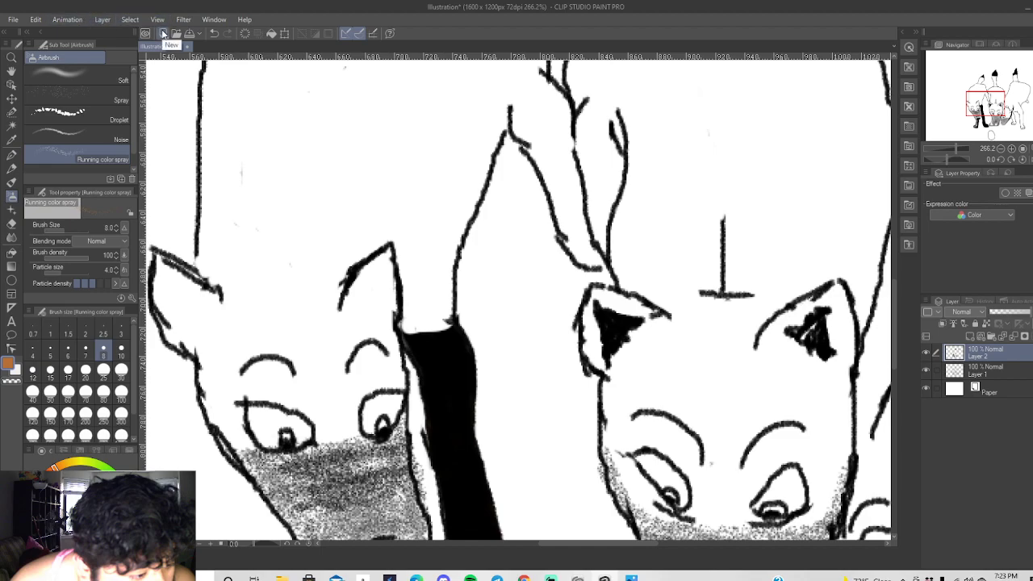
{"action": "left_click", "coordinate": [163, 34]}
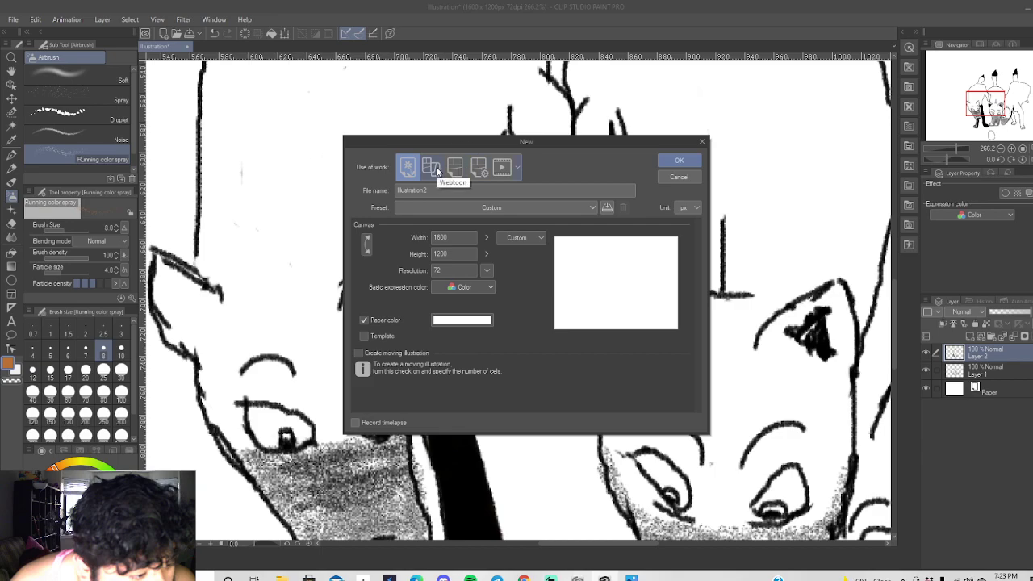
{"action": "left_click", "coordinate": [594, 208]}
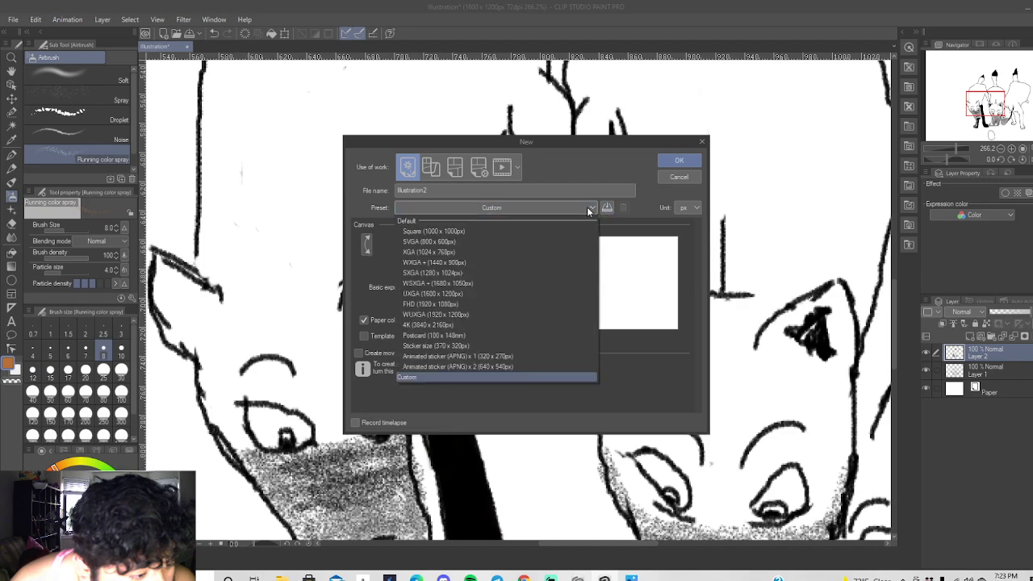
{"action": "left_click", "coordinate": [587, 206]}
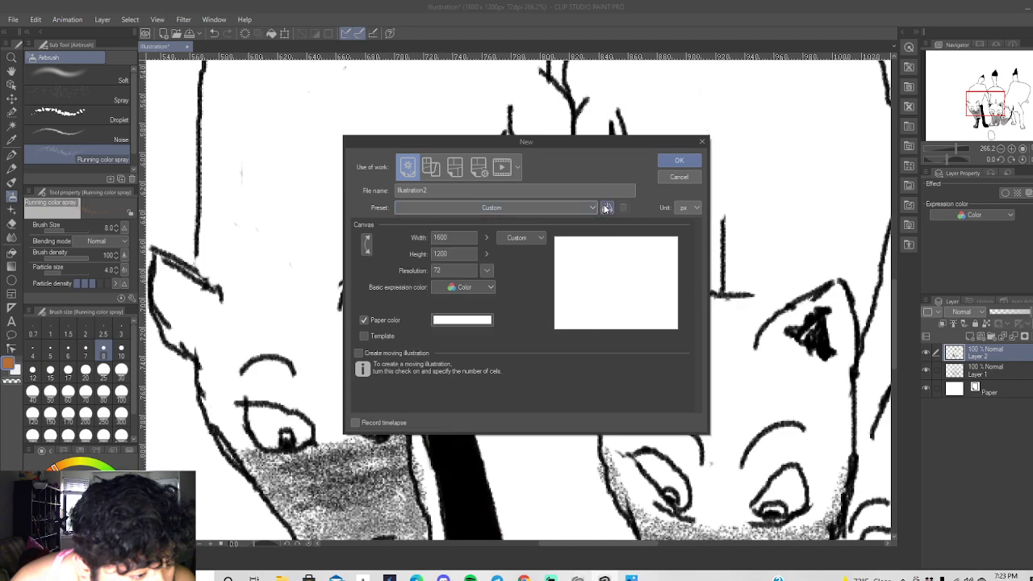
{"action": "left_click", "coordinate": [607, 208]}
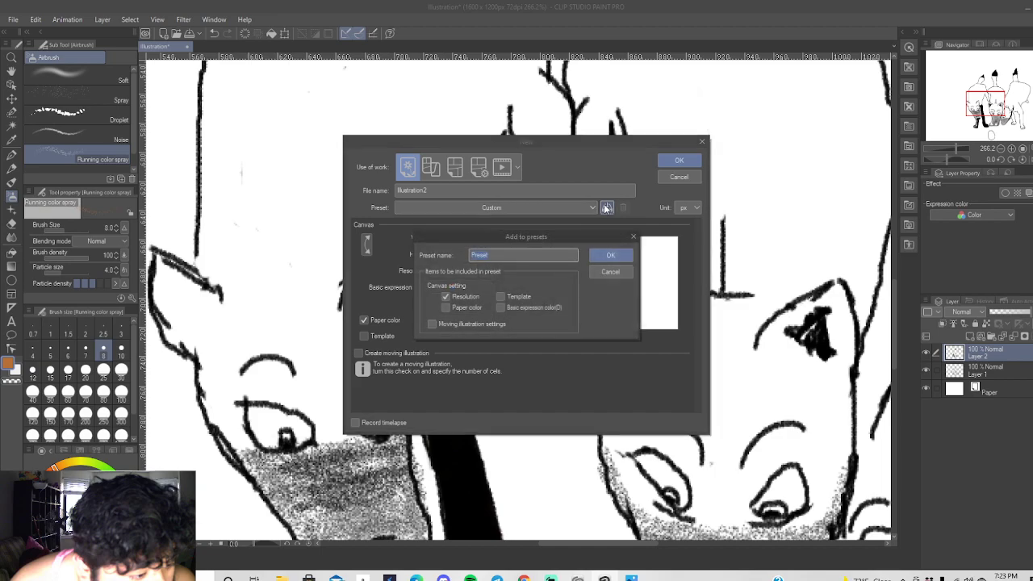
{"action": "left_click", "coordinate": [634, 238]}
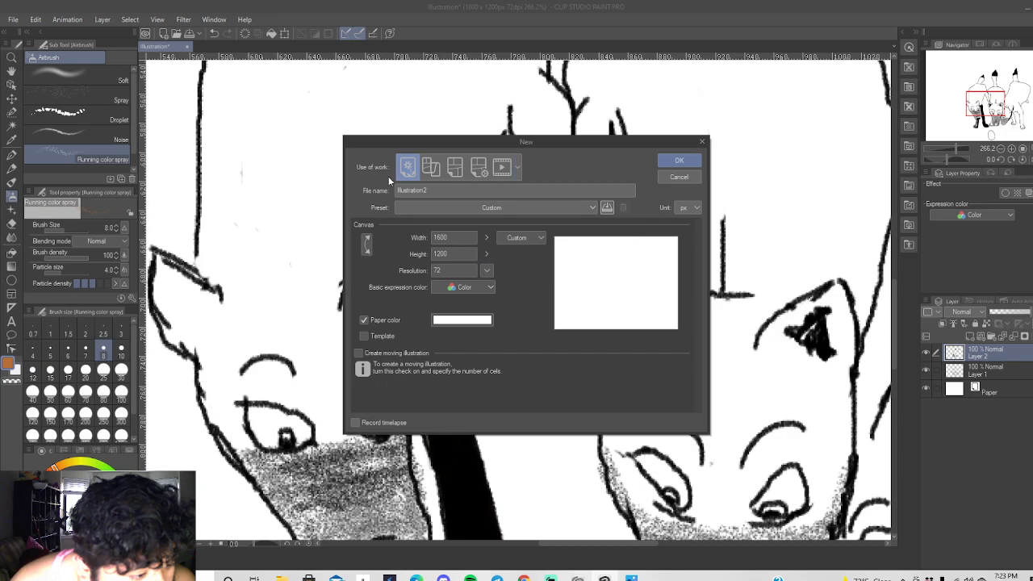
{"action": "left_click", "coordinate": [703, 141]}
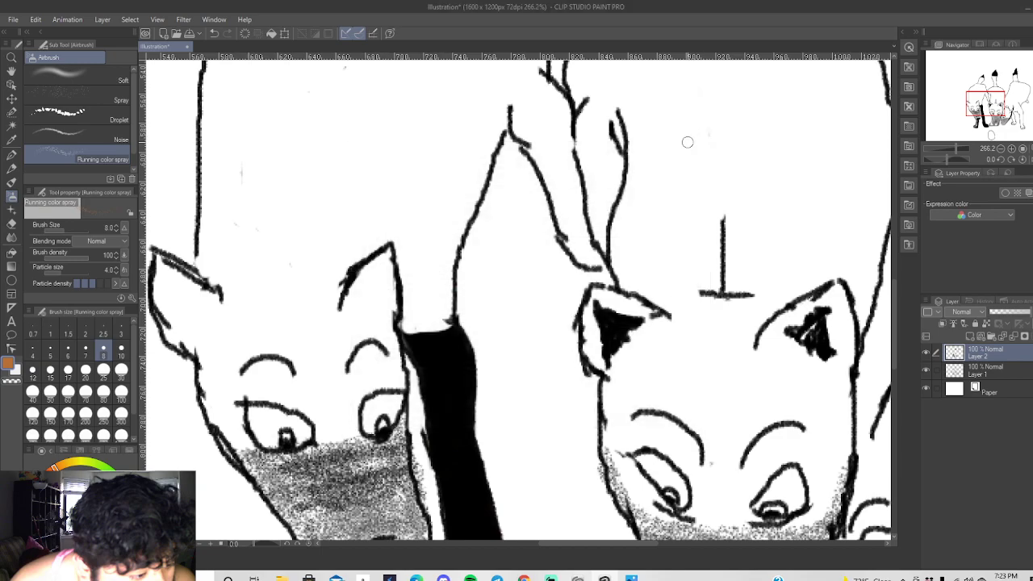
Color the left animal's face above the muzzle and the area behind its ears brown with the size 12 Soft airbrush, leaving the eyes white.
{"action": "scroll", "coordinate": [418, 226], "scroll_direction": "down", "scroll_amount": 3}
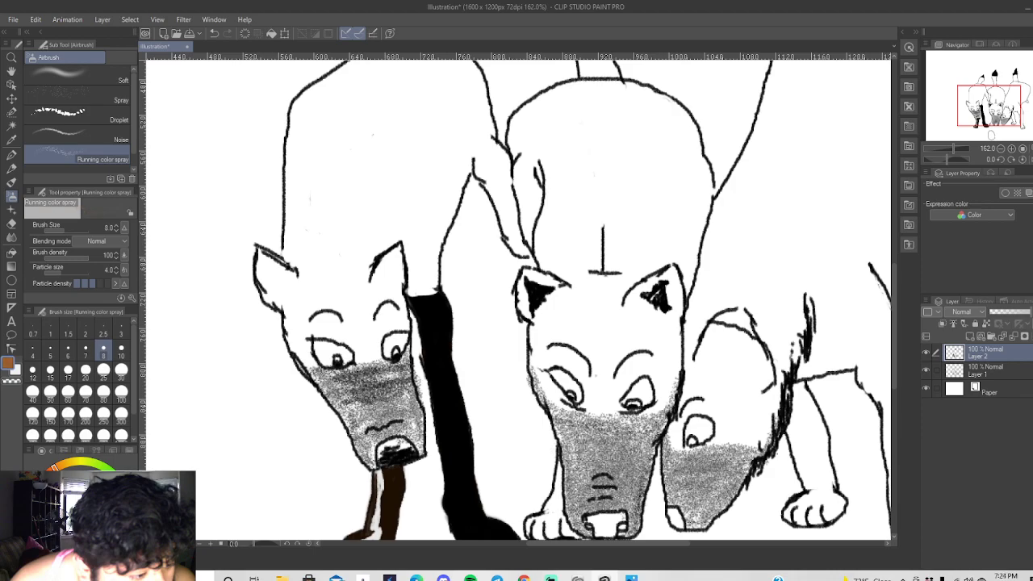
{"action": "left_click", "coordinate": [91, 101]}
{"action": "left_click", "coordinate": [81, 74]}
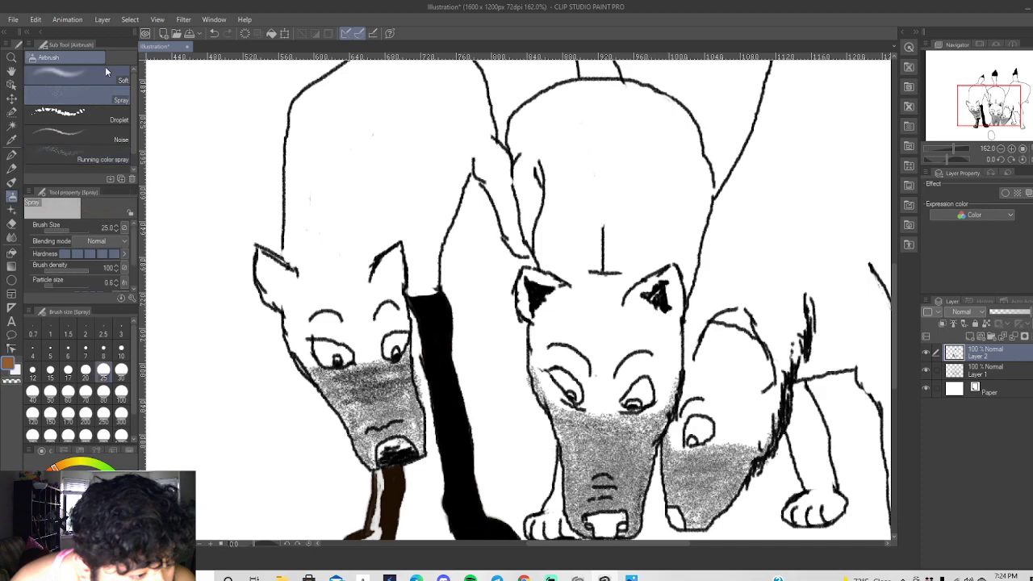
{"action": "mouse_move", "coordinate": [362, 355]}
{"action": "left_mouse_down"}
{"action": "mouse_move", "coordinate": [350, 325]}
{"action": "mouse_move", "coordinate": [362, 358]}
{"action": "mouse_move", "coordinate": [357, 328]}
{"action": "mouse_move", "coordinate": [367, 351]}
{"action": "mouse_move", "coordinate": [366, 335]}
{"action": "mouse_move", "coordinate": [369, 359]}
{"action": "mouse_move", "coordinate": [384, 313]}
{"action": "mouse_move", "coordinate": [384, 326]}
{"action": "mouse_move", "coordinate": [404, 308]}
{"action": "mouse_move", "coordinate": [393, 291]}
{"action": "mouse_move", "coordinate": [396, 303]}
{"action": "mouse_move", "coordinate": [386, 288]}
{"action": "mouse_move", "coordinate": [360, 286]}
{"action": "mouse_move", "coordinate": [373, 310]}
{"action": "mouse_move", "coordinate": [352, 297]}
{"action": "mouse_move", "coordinate": [363, 295]}
{"action": "mouse_move", "coordinate": [363, 341]}
{"action": "mouse_move", "coordinate": [393, 312]}
{"action": "left_mouse_up"}
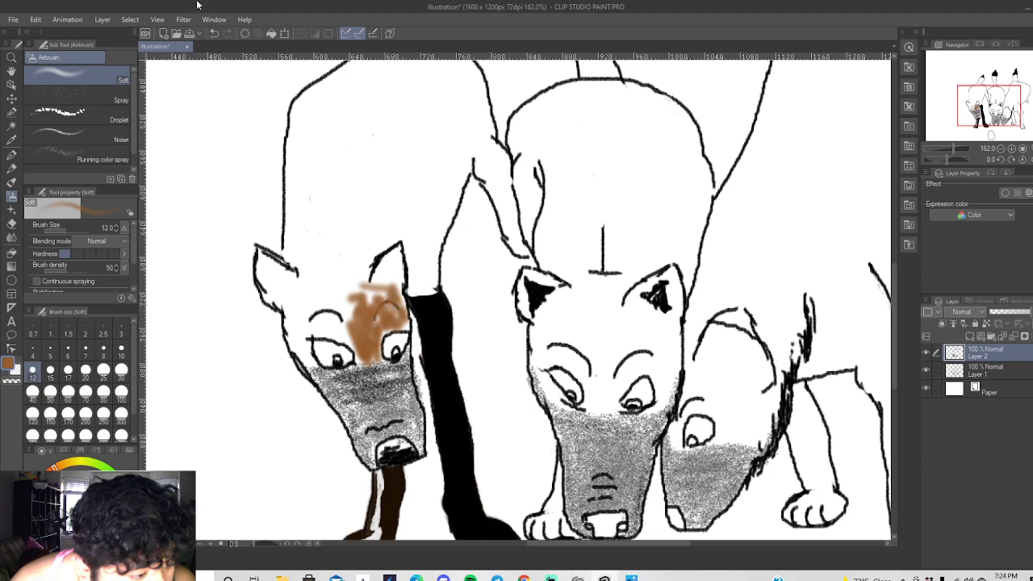
{"action": "left_click", "coordinate": [213, 33]}
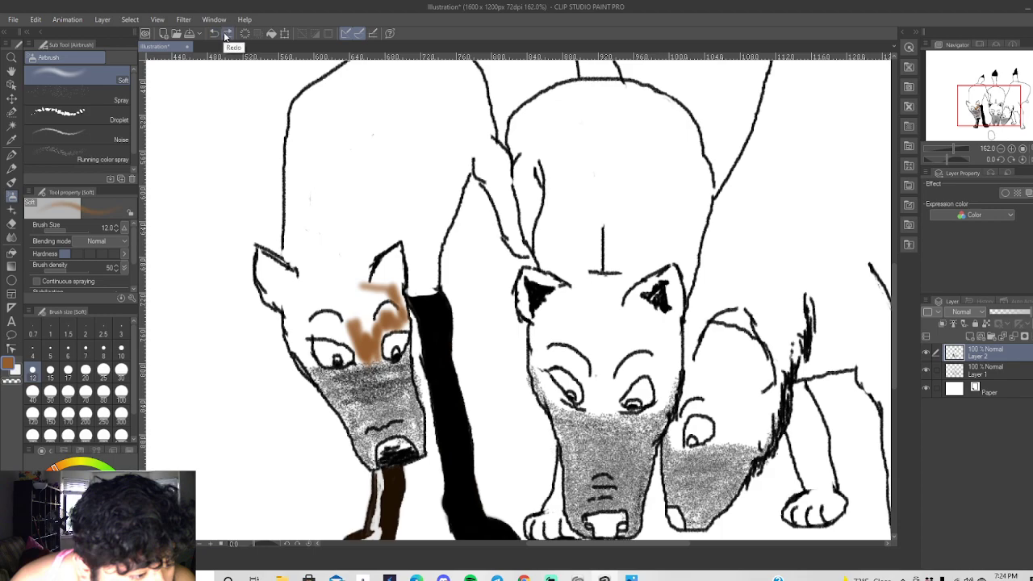
{"action": "mouse_move", "coordinate": [291, 345]}
{"action": "left_mouse_down"}
{"action": "mouse_move", "coordinate": [313, 366]}
{"action": "mouse_move", "coordinate": [294, 329]}
{"action": "mouse_move", "coordinate": [291, 347]}
{"action": "mouse_move", "coordinate": [288, 323]}
{"action": "mouse_move", "coordinate": [306, 339]}
{"action": "mouse_move", "coordinate": [324, 318]}
{"action": "mouse_move", "coordinate": [324, 334]}
{"action": "mouse_move", "coordinate": [331, 321]}
{"action": "mouse_move", "coordinate": [339, 338]}
{"action": "mouse_move", "coordinate": [339, 324]}
{"action": "mouse_move", "coordinate": [341, 344]}
{"action": "mouse_move", "coordinate": [344, 327]}
{"action": "mouse_move", "coordinate": [348, 343]}
{"action": "mouse_move", "coordinate": [372, 356]}
{"action": "mouse_move", "coordinate": [378, 333]}
{"action": "mouse_move", "coordinate": [410, 324]}
{"action": "mouse_move", "coordinate": [361, 284]}
{"action": "left_mouse_up"}
{"action": "mouse_move", "coordinate": [291, 314]}
{"action": "left_mouse_down"}
{"action": "mouse_move", "coordinate": [327, 300]}
{"action": "mouse_move", "coordinate": [348, 316]}
{"action": "mouse_move", "coordinate": [354, 291]}
{"action": "mouse_move", "coordinate": [358, 318]}
{"action": "mouse_move", "coordinate": [361, 302]}
{"action": "mouse_move", "coordinate": [368, 321]}
{"action": "mouse_move", "coordinate": [358, 292]}
{"action": "mouse_move", "coordinate": [373, 305]}
{"action": "mouse_move", "coordinate": [381, 294]}
{"action": "mouse_move", "coordinate": [367, 307]}
{"action": "mouse_move", "coordinate": [386, 295]}
{"action": "mouse_move", "coordinate": [367, 308]}
{"action": "mouse_move", "coordinate": [400, 315]}
{"action": "mouse_move", "coordinate": [397, 292]}
{"action": "mouse_move", "coordinate": [355, 289]}
{"action": "mouse_move", "coordinate": [286, 311]}
{"action": "mouse_move", "coordinate": [355, 281]}
{"action": "mouse_move", "coordinate": [313, 267]}
{"action": "mouse_move", "coordinate": [348, 238]}
{"action": "mouse_move", "coordinate": [344, 263]}
{"action": "mouse_move", "coordinate": [288, 257]}
{"action": "mouse_move", "coordinate": [367, 236]}
{"action": "mouse_move", "coordinate": [381, 246]}
{"action": "mouse_move", "coordinate": [414, 230]}
{"action": "mouse_move", "coordinate": [412, 270]}
{"action": "mouse_move", "coordinate": [424, 291]}
{"action": "mouse_move", "coordinate": [436, 268]}
{"action": "mouse_move", "coordinate": [420, 247]}
{"action": "mouse_move", "coordinate": [427, 234]}
{"action": "mouse_move", "coordinate": [438, 242]}
{"action": "mouse_move", "coordinate": [413, 239]}
{"action": "mouse_move", "coordinate": [410, 228]}
{"action": "left_mouse_up"}
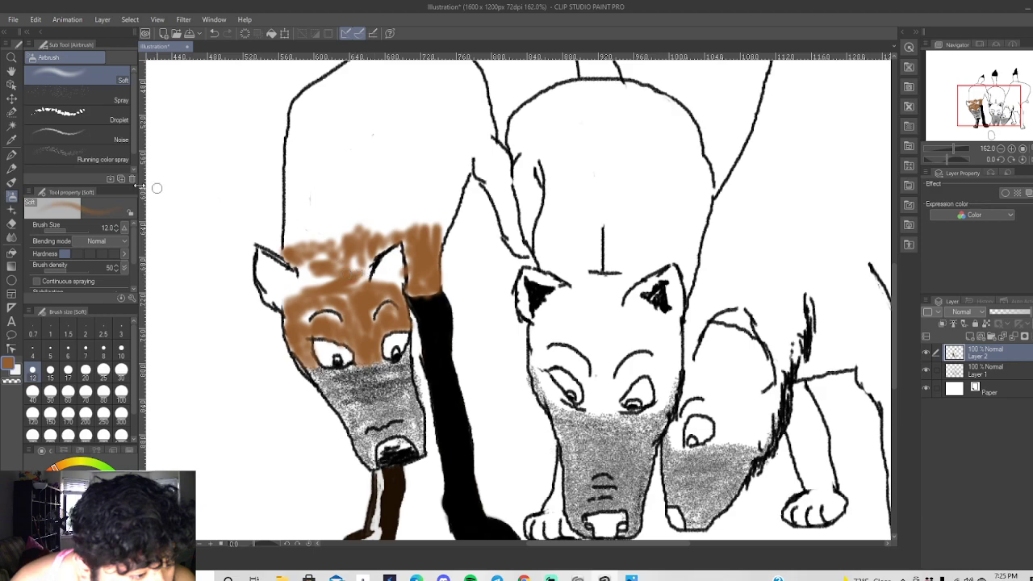
Mottle the area above the left animal's black leg with dark brown, and extend brown picked from the face up over the chest with the Soft airbrush.
{"action": "left_click", "coordinate": [12, 196]}
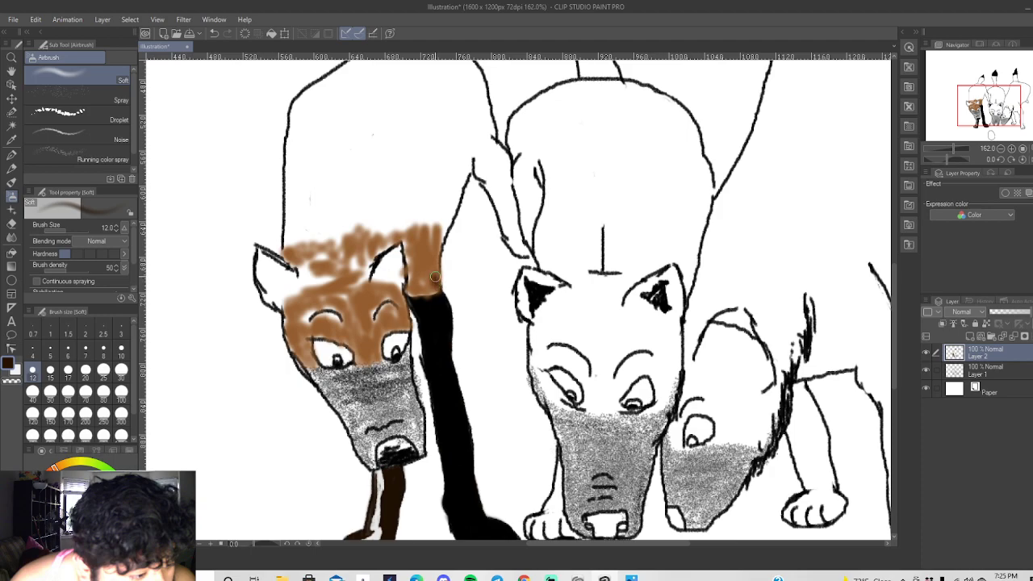
{"action": "mouse_move", "coordinate": [434, 286]}
{"action": "left_mouse_down"}
{"action": "mouse_move", "coordinate": [434, 233]}
{"action": "mouse_move", "coordinate": [438, 273]}
{"action": "mouse_move", "coordinate": [413, 292]}
{"action": "mouse_move", "coordinate": [439, 288]}
{"action": "mouse_move", "coordinate": [406, 295]}
{"action": "mouse_move", "coordinate": [440, 289]}
{"action": "mouse_move", "coordinate": [422, 282]}
{"action": "mouse_move", "coordinate": [417, 264]}
{"action": "mouse_move", "coordinate": [426, 229]}
{"action": "mouse_move", "coordinate": [436, 260]}
{"action": "left_mouse_up"}
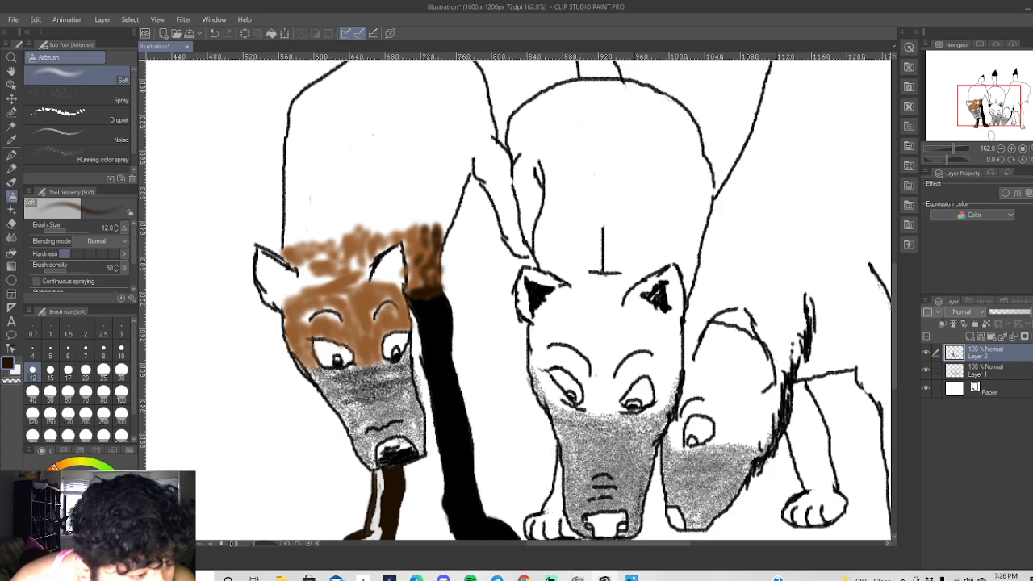
{"action": "left_click", "coordinate": [12, 139]}
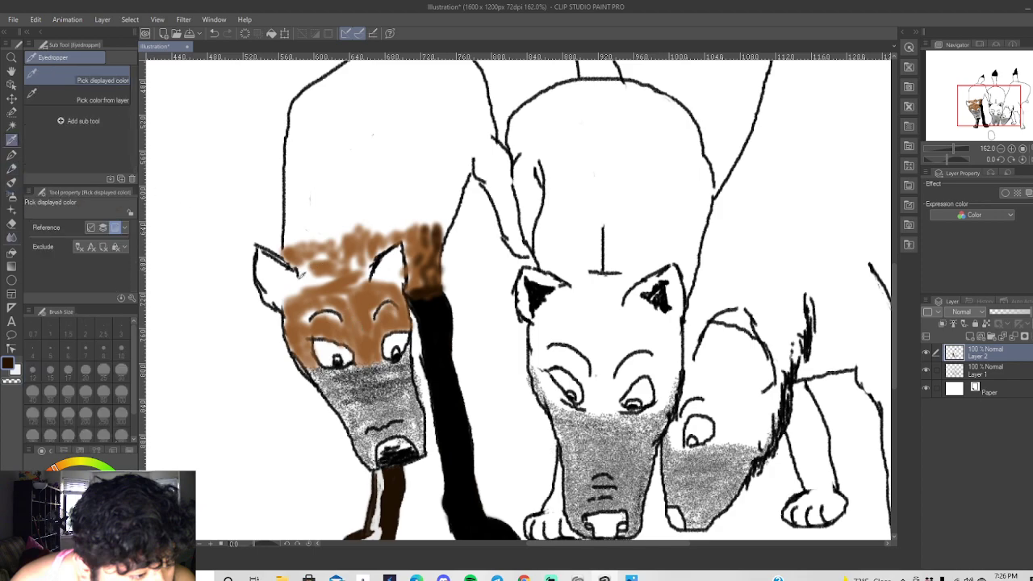
{"action": "left_click", "coordinate": [341, 289]}
{"action": "left_click", "coordinate": [9, 197]}
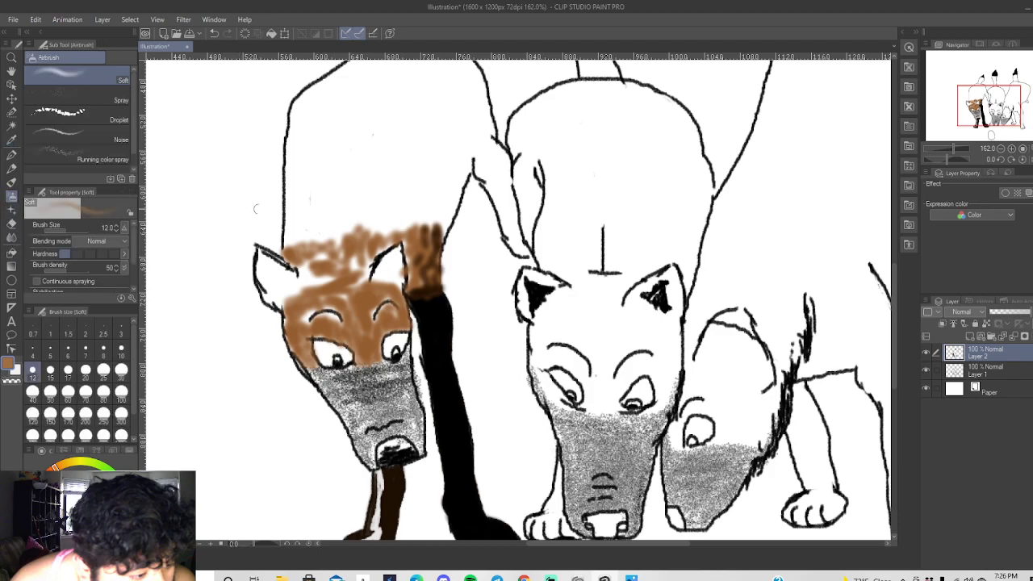
{"action": "mouse_move", "coordinate": [310, 265]}
{"action": "left_mouse_down"}
{"action": "mouse_move", "coordinate": [329, 276]}
{"action": "mouse_move", "coordinate": [322, 291]}
{"action": "mouse_move", "coordinate": [313, 290]}
{"action": "mouse_move", "coordinate": [361, 270]}
{"action": "mouse_move", "coordinate": [338, 272]}
{"action": "mouse_move", "coordinate": [354, 334]}
{"action": "mouse_move", "coordinate": [338, 290]}
{"action": "mouse_move", "coordinate": [365, 327]}
{"action": "mouse_move", "coordinate": [353, 260]}
{"action": "mouse_move", "coordinate": [368, 272]}
{"action": "mouse_move", "coordinate": [369, 255]}
{"action": "mouse_move", "coordinate": [360, 283]}
{"action": "mouse_move", "coordinate": [345, 242]}
{"action": "mouse_move", "coordinate": [337, 273]}
{"action": "mouse_move", "coordinate": [338, 226]}
{"action": "mouse_move", "coordinate": [347, 245]}
{"action": "mouse_move", "coordinate": [379, 185]}
{"action": "mouse_move", "coordinate": [379, 225]}
{"action": "mouse_move", "coordinate": [396, 185]}
{"action": "mouse_move", "coordinate": [394, 230]}
{"action": "mouse_move", "coordinate": [405, 220]}
{"action": "mouse_move", "coordinate": [384, 206]}
{"action": "mouse_move", "coordinate": [378, 218]}
{"action": "mouse_move", "coordinate": [402, 223]}
{"action": "mouse_move", "coordinate": [433, 182]}
{"action": "mouse_move", "coordinate": [420, 185]}
{"action": "mouse_move", "coordinate": [397, 232]}
{"action": "mouse_move", "coordinate": [415, 218]}
{"action": "mouse_move", "coordinate": [432, 168]}
{"action": "mouse_move", "coordinate": [431, 230]}
{"action": "mouse_move", "coordinate": [443, 209]}
{"action": "mouse_move", "coordinate": [447, 245]}
{"action": "mouse_move", "coordinate": [449, 190]}
{"action": "mouse_move", "coordinate": [457, 218]}
{"action": "mouse_move", "coordinate": [472, 163]}
{"action": "left_mouse_up"}
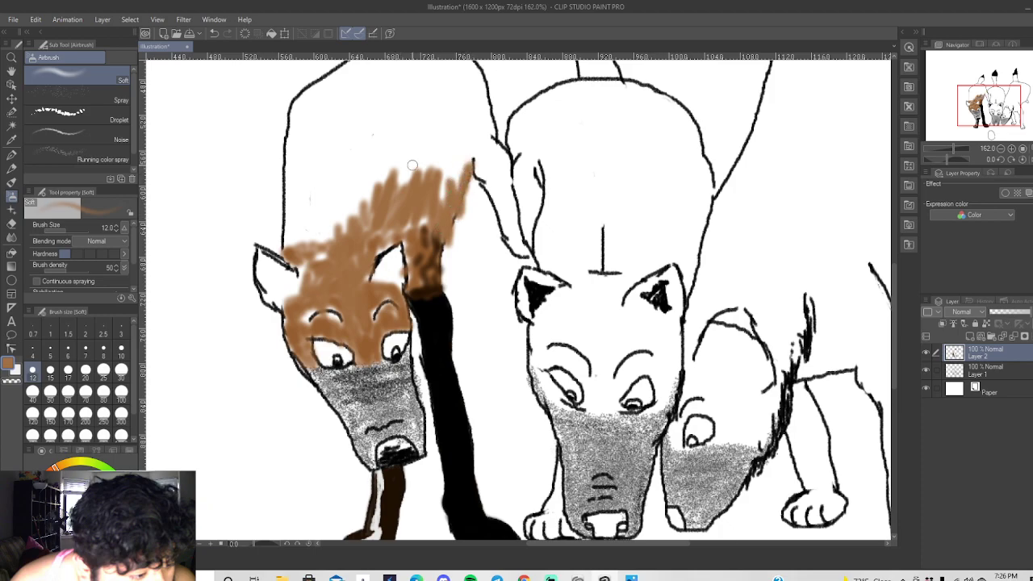
{"action": "left_click", "coordinate": [12, 155]}
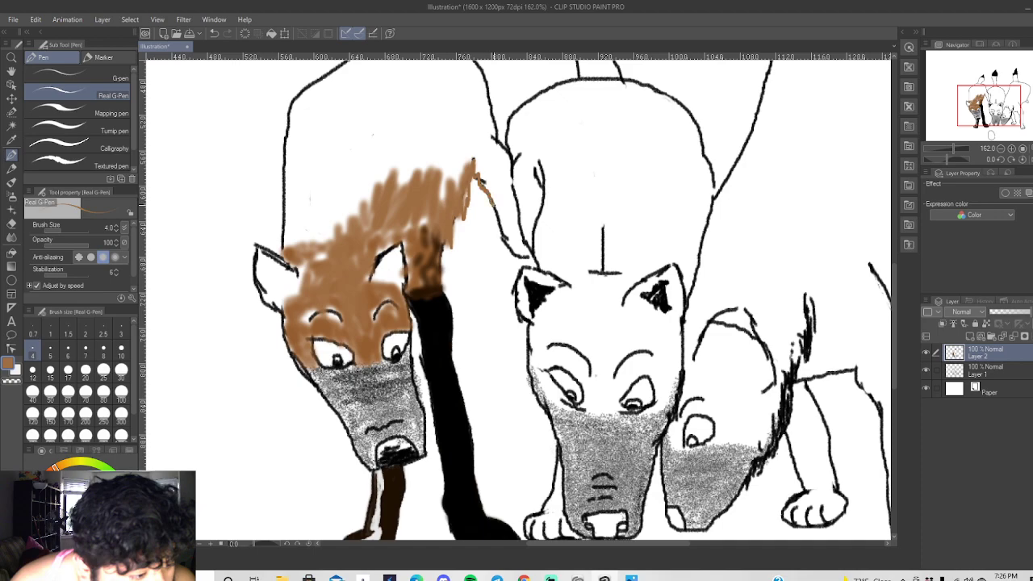
{"action": "left_click", "coordinate": [214, 33]}
{"action": "left_click", "coordinate": [215, 33]}
{"action": "left_click", "coordinate": [225, 36]}
Redraw the left animal's left brow on Layer 1 with a black size 5 Mechanical pencil.
{"action": "left_click", "coordinate": [975, 376]}
{"action": "scroll", "coordinate": [321, 305], "scroll_direction": "up", "scroll_amount": 5}
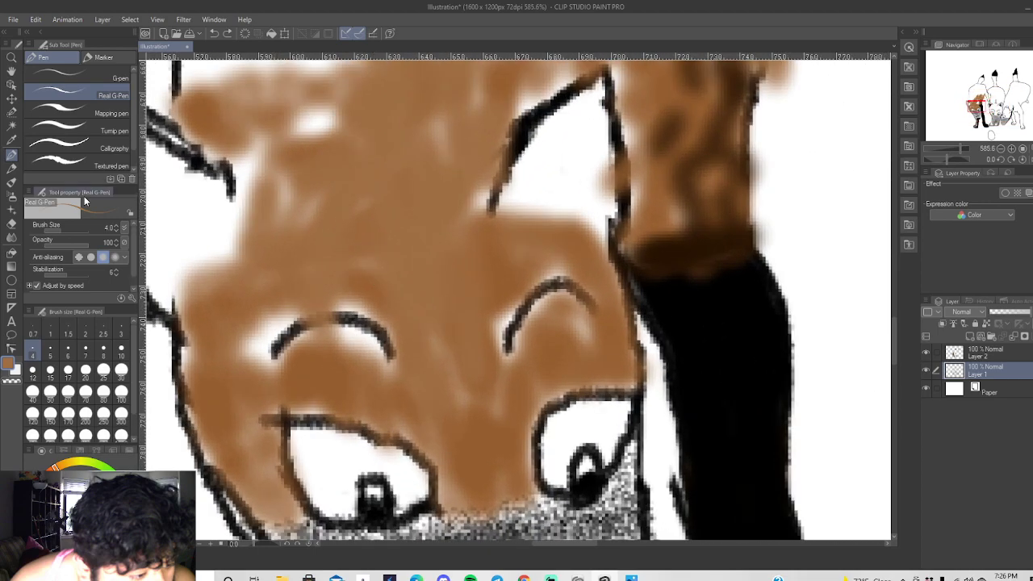
{"action": "left_click", "coordinate": [11, 168]}
{"action": "key", "text": "d"}
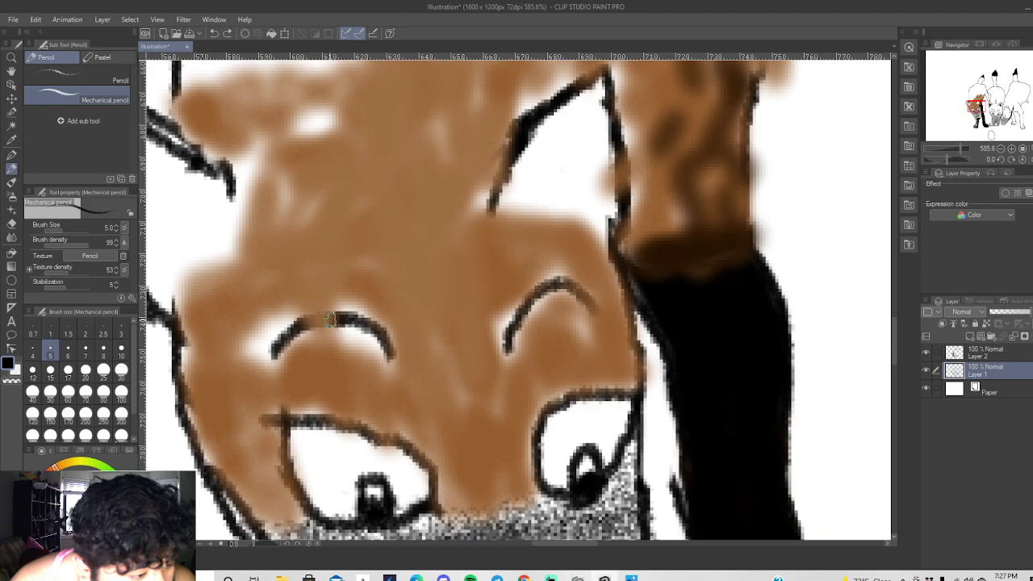
{"action": "left_click_drag", "start_coordinate": [297, 325], "coordinate": [278, 343]}
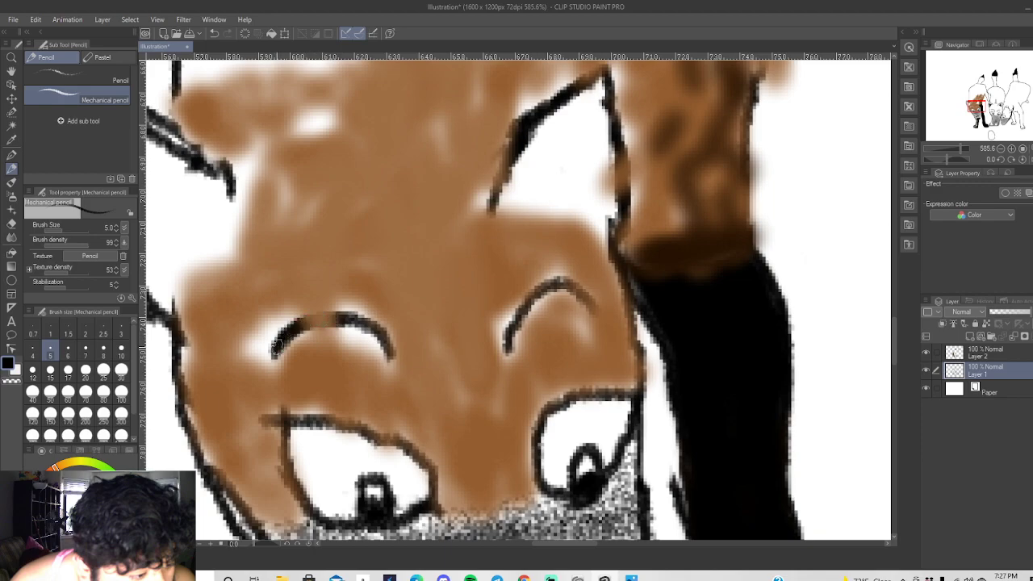
{"action": "mouse_move", "coordinate": [336, 319]}
{"action": "left_mouse_down"}
{"action": "mouse_move", "coordinate": [379, 338]}
{"action": "mouse_move", "coordinate": [391, 358]}
{"action": "left_mouse_up"}
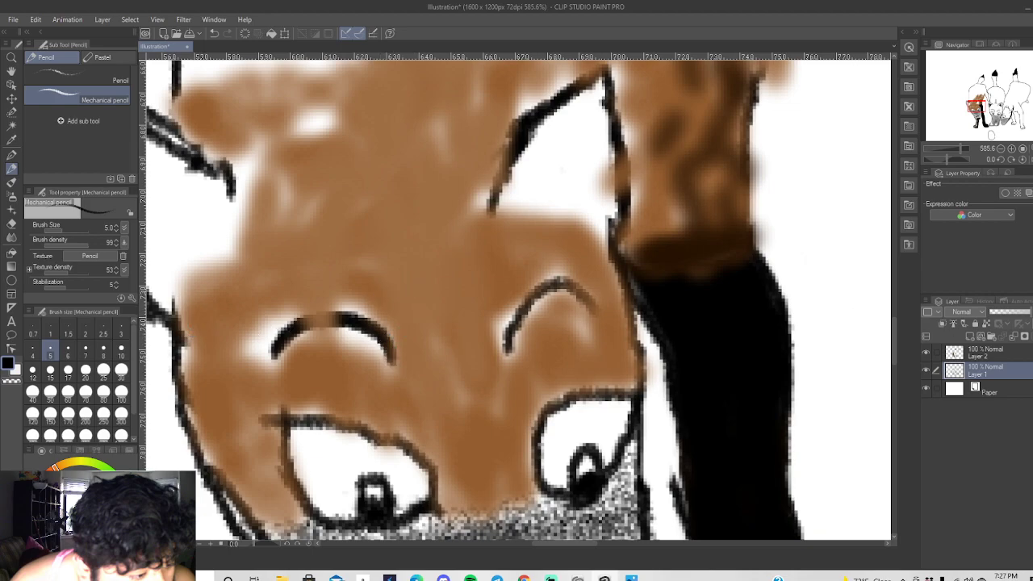
Erase the brown covering the redrawn brow on Layer 2 with the size 10 Hard eraser.
{"action": "left_click", "coordinate": [972, 355]}
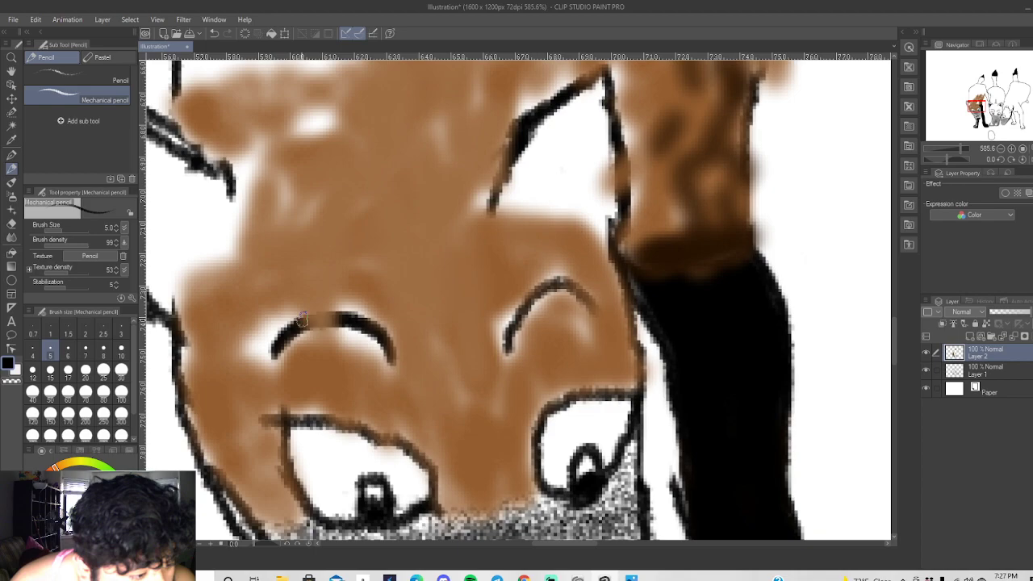
{"action": "left_click", "coordinate": [13, 223]}
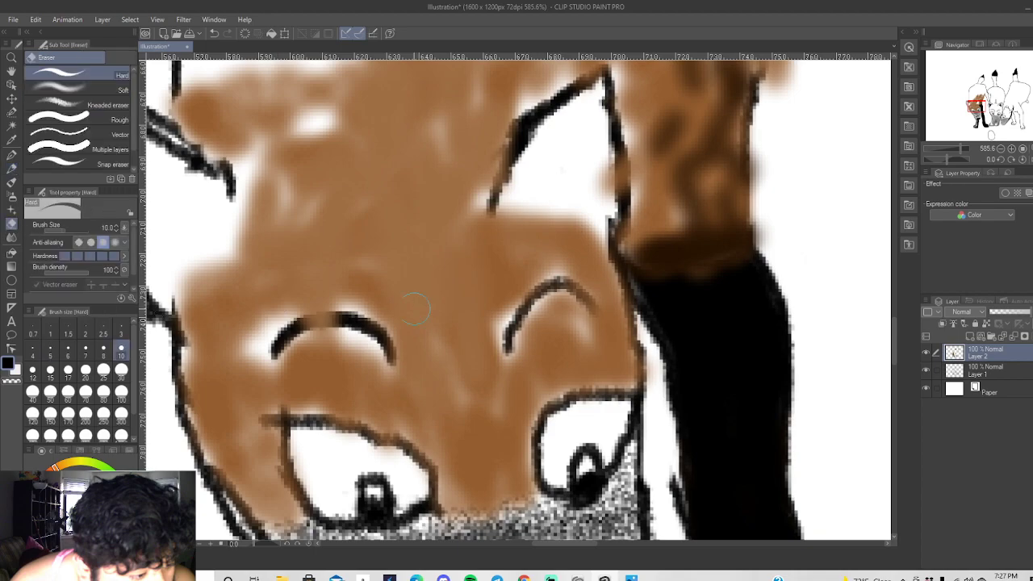
{"action": "mouse_move", "coordinate": [309, 311]}
{"action": "left_mouse_down"}
{"action": "mouse_move", "coordinate": [356, 325]}
{"action": "mouse_move", "coordinate": [388, 356]}
{"action": "mouse_move", "coordinate": [358, 335]}
{"action": "mouse_move", "coordinate": [271, 339]}
{"action": "left_mouse_up"}
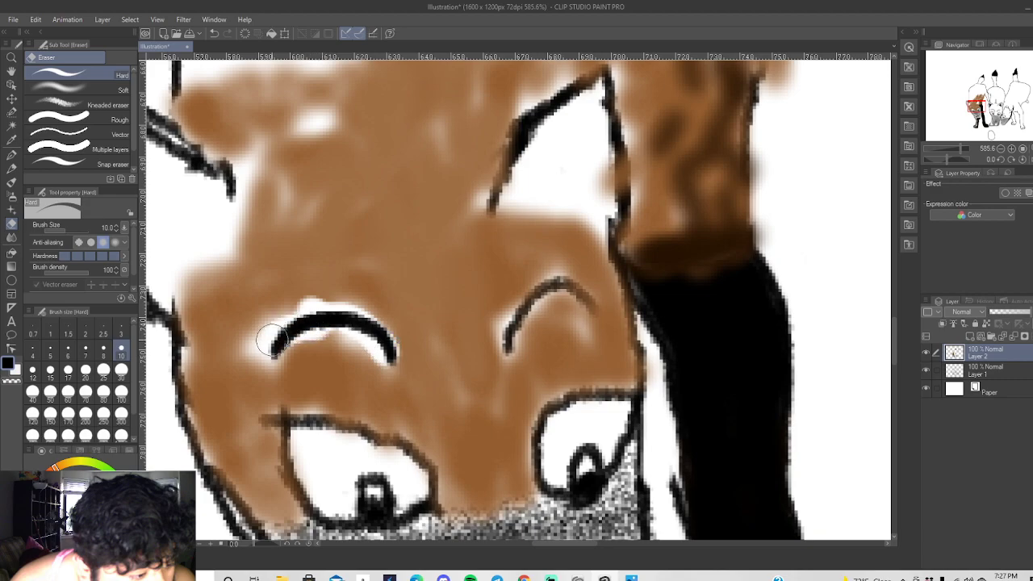
Reduce the Soft airbrush to size 6 and undo the black test stroke made beneath the redrawn brow.
{"action": "left_click", "coordinate": [11, 196]}
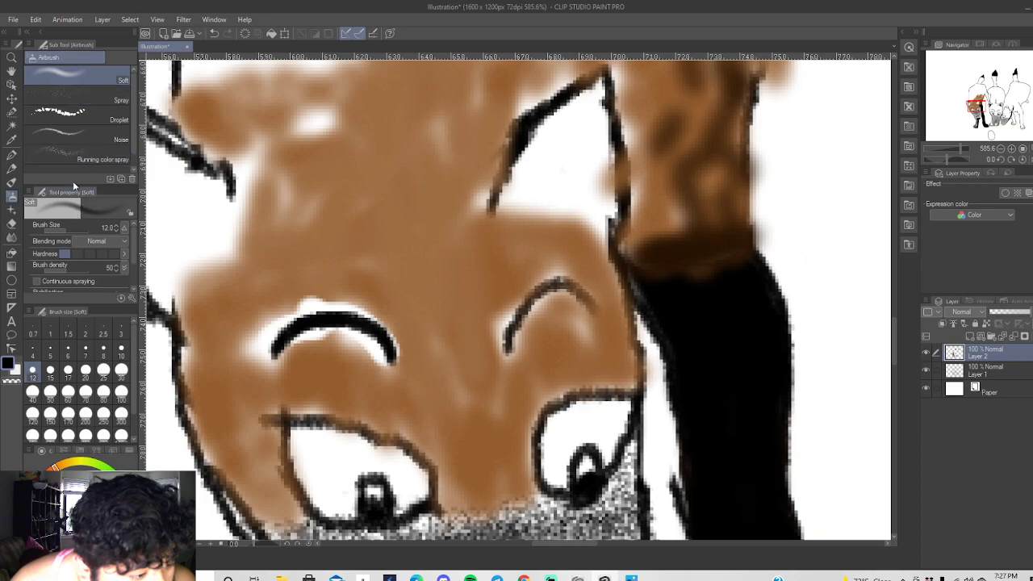
{"action": "left_click", "coordinate": [121, 353]}
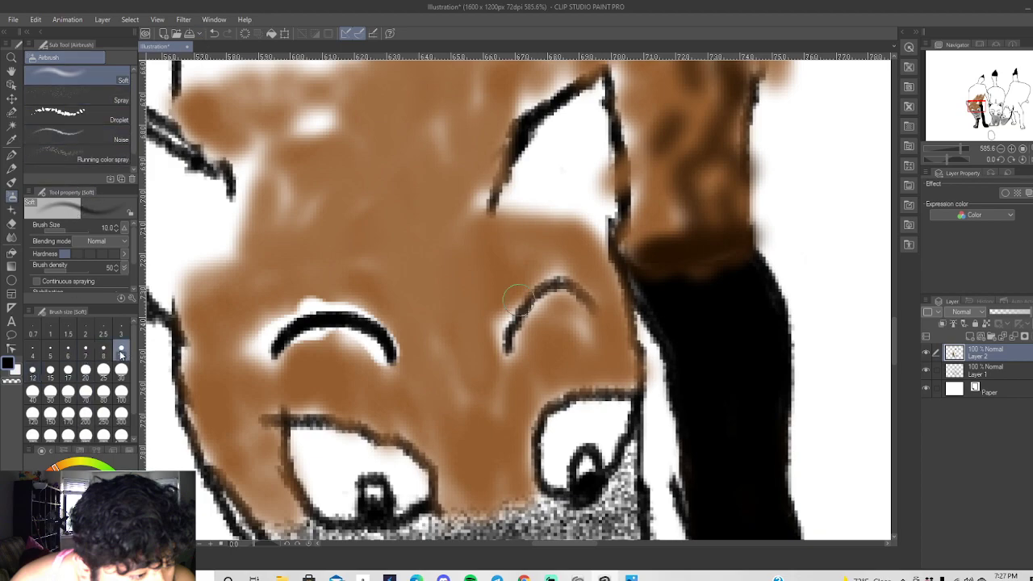
{"action": "left_click", "coordinate": [68, 353]}
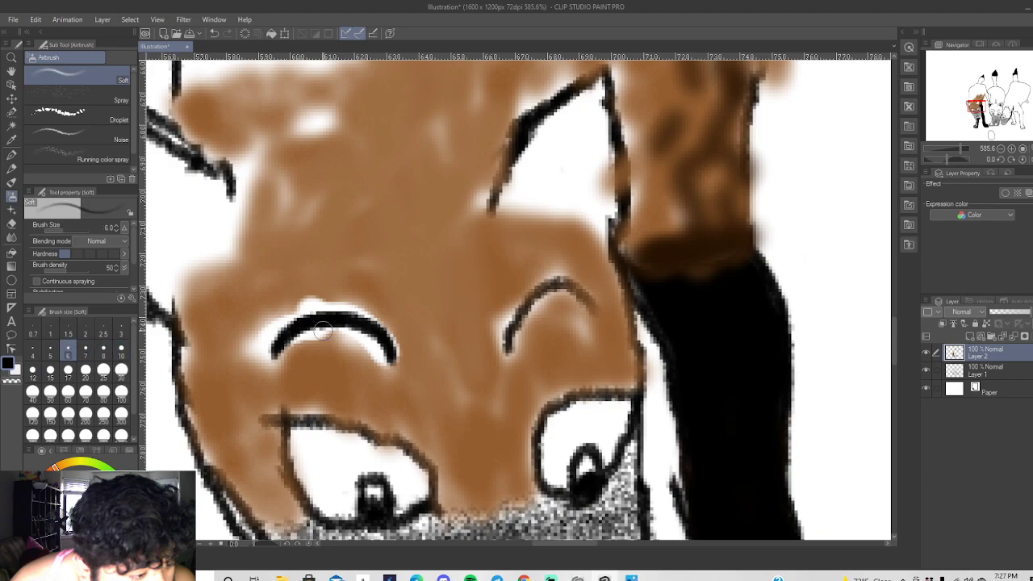
{"action": "left_click_drag", "start_coordinate": [297, 341], "coordinate": [317, 335]}
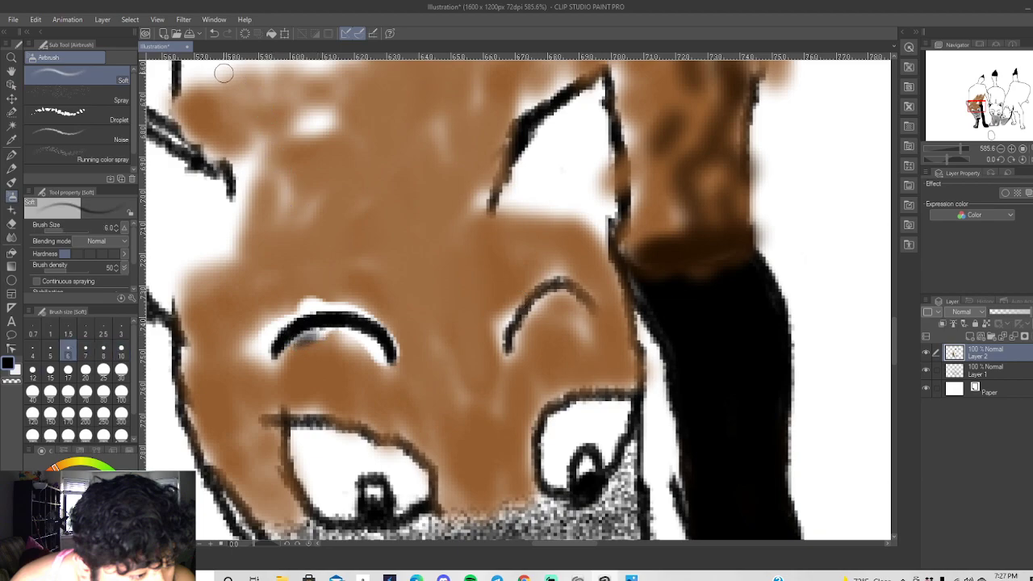
{"action": "left_click", "coordinate": [214, 33]}
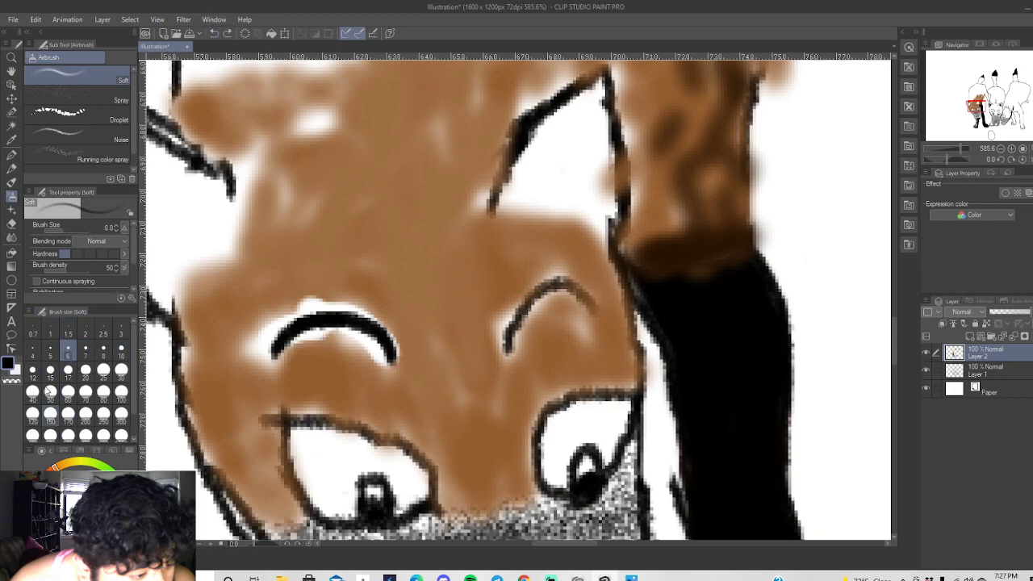
Fill the pale patches around and between the left animal's eyes with brown picked from its face, using the size 6 Soft airbrush.
{"action": "left_click", "coordinate": [12, 138]}
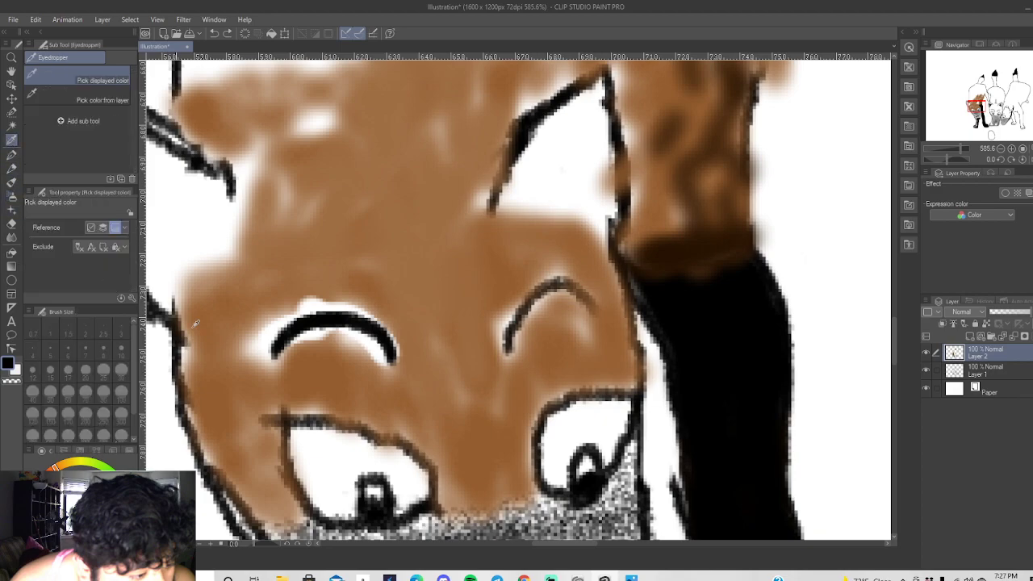
{"action": "left_click", "coordinate": [370, 388]}
{"action": "left_click", "coordinate": [12, 197]}
{"action": "mouse_move", "coordinate": [305, 343]}
{"action": "left_mouse_down"}
{"action": "mouse_move", "coordinate": [372, 347]}
{"action": "mouse_move", "coordinate": [382, 368]}
{"action": "mouse_move", "coordinate": [368, 342]}
{"action": "mouse_move", "coordinate": [291, 345]}
{"action": "mouse_move", "coordinate": [361, 354]}
{"action": "mouse_move", "coordinate": [356, 343]}
{"action": "mouse_move", "coordinate": [414, 435]}
{"action": "mouse_move", "coordinate": [371, 420]}
{"action": "mouse_move", "coordinate": [436, 451]}
{"action": "mouse_move", "coordinate": [414, 437]}
{"action": "mouse_move", "coordinate": [452, 488]}
{"action": "mouse_move", "coordinate": [441, 460]}
{"action": "mouse_move", "coordinate": [448, 500]}
{"action": "mouse_move", "coordinate": [503, 478]}
{"action": "mouse_move", "coordinate": [511, 495]}
{"action": "mouse_move", "coordinate": [530, 431]}
{"action": "mouse_move", "coordinate": [524, 478]}
{"action": "left_mouse_up"}
{"action": "mouse_move", "coordinate": [524, 400]}
{"action": "left_mouse_down"}
{"action": "mouse_move", "coordinate": [539, 413]}
{"action": "mouse_move", "coordinate": [534, 424]}
{"action": "mouse_move", "coordinate": [565, 386]}
{"action": "mouse_move", "coordinate": [548, 396]}
{"action": "mouse_move", "coordinate": [630, 384]}
{"action": "mouse_move", "coordinate": [626, 343]}
{"action": "mouse_move", "coordinate": [582, 316]}
{"action": "left_mouse_up"}
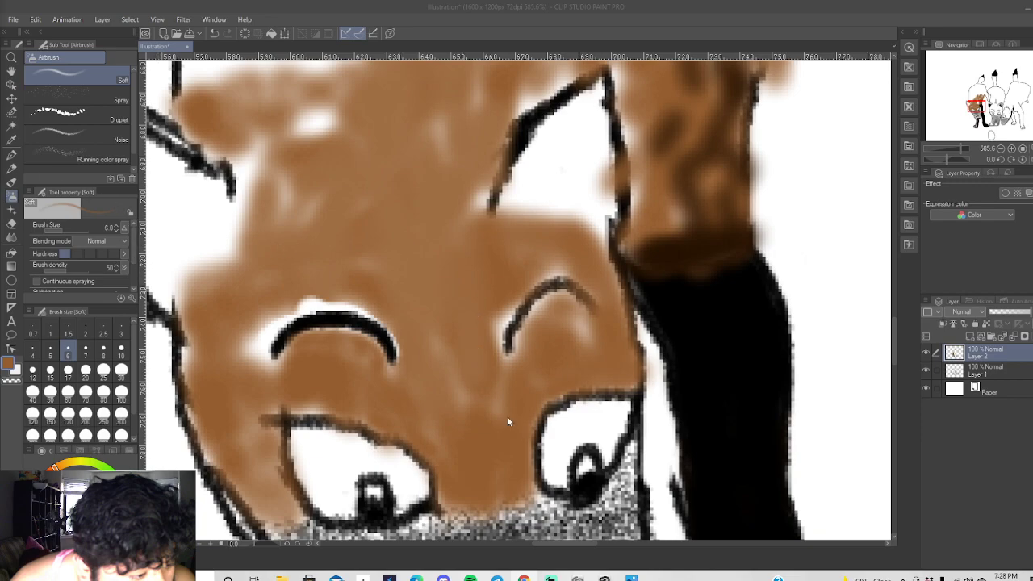
{"action": "left_click", "coordinate": [15, 203]}
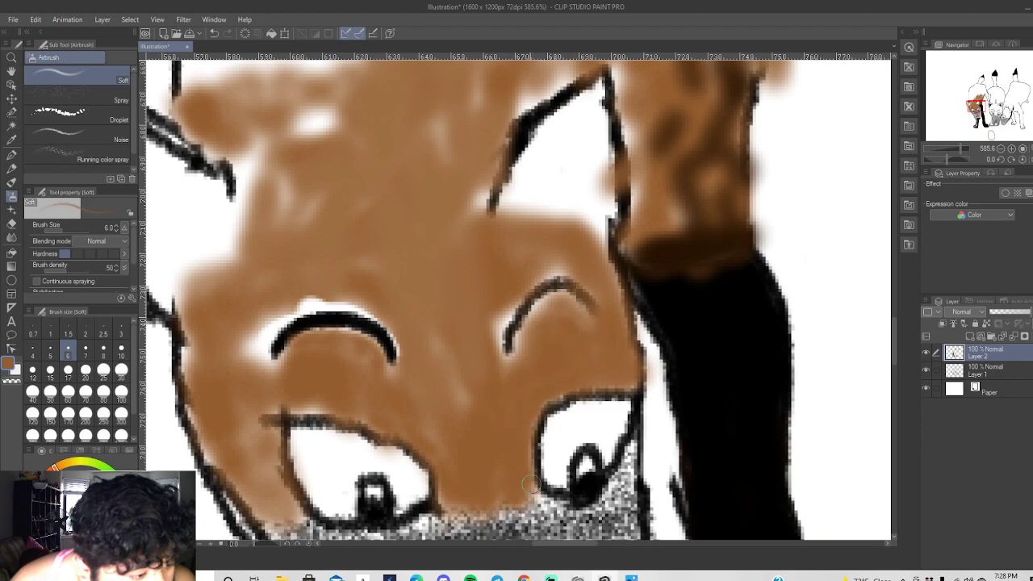
{"action": "mouse_move", "coordinate": [523, 490]}
{"action": "left_mouse_down"}
{"action": "mouse_move", "coordinate": [478, 457]}
{"action": "mouse_move", "coordinate": [464, 419]}
{"action": "mouse_move", "coordinate": [476, 422]}
{"action": "mouse_move", "coordinate": [422, 330]}
{"action": "mouse_move", "coordinate": [467, 401]}
{"action": "mouse_move", "coordinate": [465, 451]}
{"action": "mouse_move", "coordinate": [437, 414]}
{"action": "mouse_move", "coordinate": [458, 476]}
{"action": "left_mouse_up"}
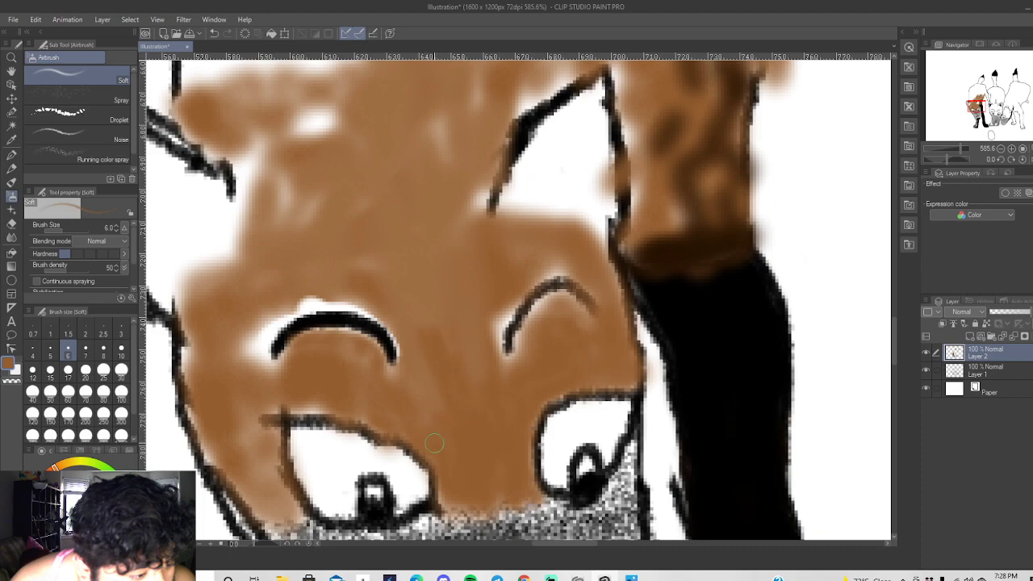
Fill the pale patches around the left animal's left brow and eye with brown, using the Soft airbrush at sizes 6 and 3.
{"action": "mouse_move", "coordinate": [367, 423]}
{"action": "left_mouse_down"}
{"action": "mouse_move", "coordinate": [267, 408]}
{"action": "mouse_move", "coordinate": [275, 494]}
{"action": "mouse_move", "coordinate": [289, 508]}
{"action": "mouse_move", "coordinate": [268, 460]}
{"action": "mouse_move", "coordinate": [292, 506]}
{"action": "mouse_move", "coordinate": [246, 485]}
{"action": "mouse_move", "coordinate": [268, 518]}
{"action": "mouse_move", "coordinate": [292, 517]}
{"action": "mouse_move", "coordinate": [264, 470]}
{"action": "mouse_move", "coordinate": [254, 486]}
{"action": "mouse_move", "coordinate": [207, 437]}
{"action": "mouse_move", "coordinate": [209, 458]}
{"action": "mouse_move", "coordinate": [184, 410]}
{"action": "mouse_move", "coordinate": [194, 421]}
{"action": "mouse_move", "coordinate": [189, 348]}
{"action": "mouse_move", "coordinate": [233, 424]}
{"action": "mouse_move", "coordinate": [245, 389]}
{"action": "mouse_move", "coordinate": [251, 455]}
{"action": "mouse_move", "coordinate": [231, 400]}
{"action": "left_mouse_up"}
{"action": "mouse_move", "coordinate": [251, 452]}
{"action": "left_mouse_down"}
{"action": "mouse_move", "coordinate": [268, 406]}
{"action": "mouse_move", "coordinate": [271, 445]}
{"action": "mouse_move", "coordinate": [271, 405]}
{"action": "mouse_move", "coordinate": [264, 465]}
{"action": "mouse_move", "coordinate": [250, 389]}
{"action": "mouse_move", "coordinate": [281, 383]}
{"action": "mouse_move", "coordinate": [235, 349]}
{"action": "mouse_move", "coordinate": [280, 379]}
{"action": "mouse_move", "coordinate": [248, 351]}
{"action": "mouse_move", "coordinate": [275, 316]}
{"action": "mouse_move", "coordinate": [339, 299]}
{"action": "mouse_move", "coordinate": [381, 313]}
{"action": "mouse_move", "coordinate": [319, 305]}
{"action": "mouse_move", "coordinate": [274, 319]}
{"action": "mouse_move", "coordinate": [329, 299]}
{"action": "mouse_move", "coordinate": [303, 302]}
{"action": "mouse_move", "coordinate": [270, 321]}
{"action": "mouse_move", "coordinate": [252, 351]}
{"action": "mouse_move", "coordinate": [283, 319]}
{"action": "mouse_move", "coordinate": [261, 342]}
{"action": "mouse_move", "coordinate": [276, 322]}
{"action": "mouse_move", "coordinate": [259, 357]}
{"action": "mouse_move", "coordinate": [264, 370]}
{"action": "mouse_move", "coordinate": [337, 346]}
{"action": "left_mouse_up"}
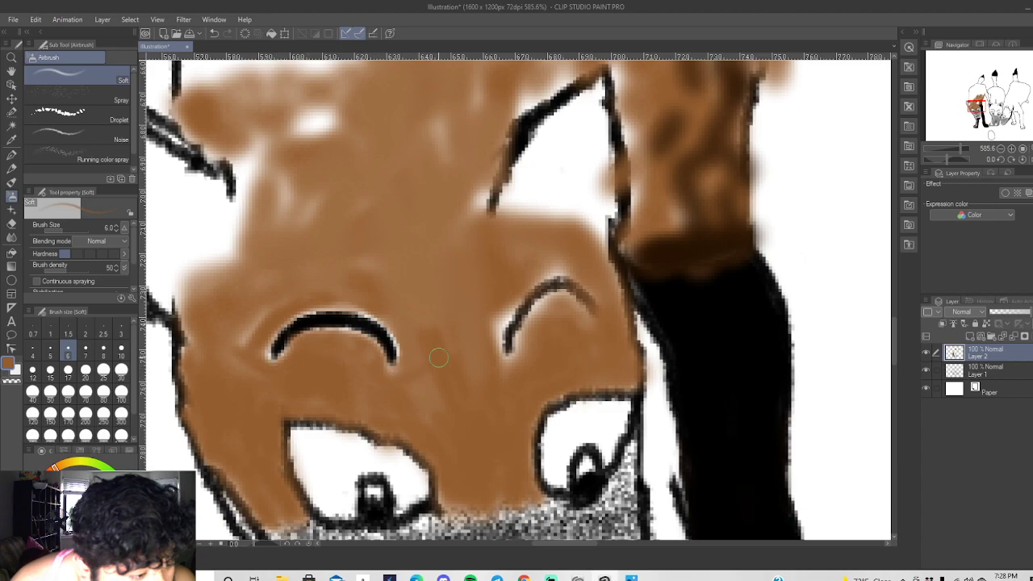
{"action": "scroll", "coordinate": [419, 364], "scroll_direction": "up", "scroll_amount": 6}
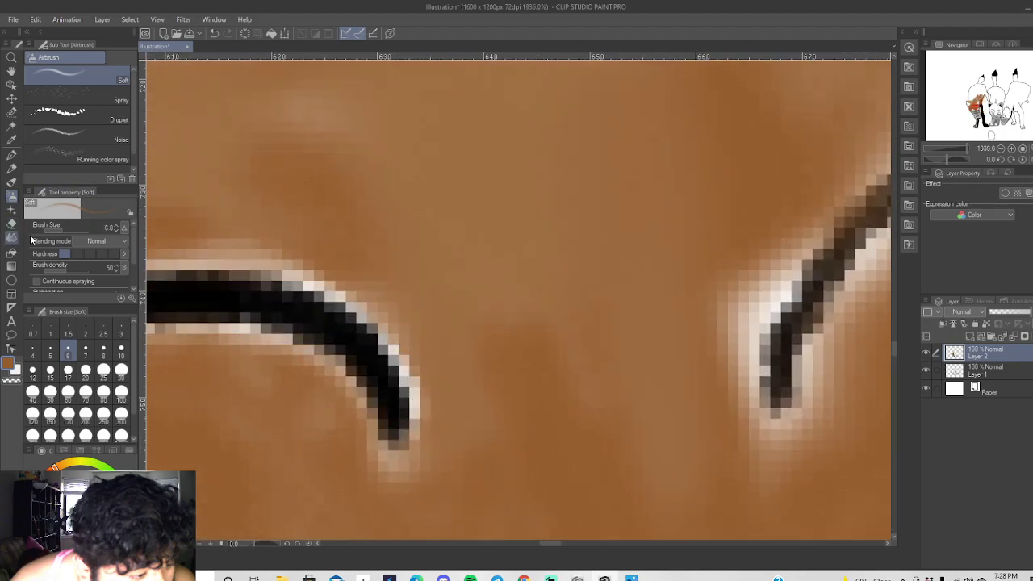
{"action": "left_click", "coordinate": [121, 333]}
{"action": "mouse_move", "coordinate": [411, 349]}
{"action": "left_mouse_down"}
{"action": "mouse_move", "coordinate": [418, 424]}
{"action": "mouse_move", "coordinate": [369, 316]}
{"action": "mouse_move", "coordinate": [270, 264]}
{"action": "mouse_move", "coordinate": [356, 304]}
{"action": "mouse_move", "coordinate": [385, 339]}
{"action": "mouse_move", "coordinate": [422, 402]}
{"action": "mouse_move", "coordinate": [421, 457]}
{"action": "mouse_move", "coordinate": [369, 446]}
{"action": "mouse_move", "coordinate": [302, 371]}
{"action": "mouse_move", "coordinate": [235, 334]}
{"action": "mouse_move", "coordinate": [177, 340]}
{"action": "mouse_move", "coordinate": [247, 335]}
{"action": "mouse_move", "coordinate": [323, 373]}
{"action": "mouse_move", "coordinate": [382, 468]}
{"action": "mouse_move", "coordinate": [343, 454]}
{"action": "left_mouse_up"}
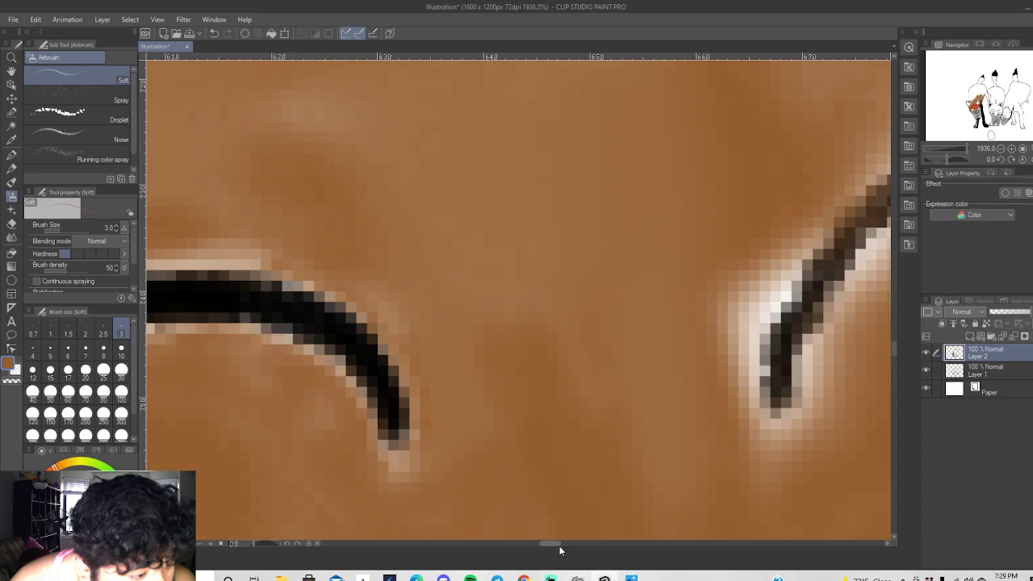
{"action": "left_click_drag", "start_coordinate": [560, 547], "coordinate": [546, 549]}
{"action": "mouse_move", "coordinate": [443, 410]}
{"action": "left_mouse_down"}
{"action": "mouse_move", "coordinate": [455, 381]}
{"action": "mouse_move", "coordinate": [449, 444]}
{"action": "mouse_move", "coordinate": [467, 444]}
{"action": "mouse_move", "coordinate": [520, 424]}
{"action": "mouse_move", "coordinate": [615, 339]}
{"action": "left_mouse_up"}
{"action": "mouse_move", "coordinate": [415, 275]}
{"action": "left_mouse_down"}
{"action": "mouse_move", "coordinate": [386, 321]}
{"action": "mouse_move", "coordinate": [430, 325]}
{"action": "mouse_move", "coordinate": [389, 318]}
{"action": "mouse_move", "coordinate": [407, 329]}
{"action": "mouse_move", "coordinate": [364, 366]}
{"action": "mouse_move", "coordinate": [362, 387]}
{"action": "mouse_move", "coordinate": [377, 338]}
{"action": "mouse_move", "coordinate": [365, 324]}
{"action": "mouse_move", "coordinate": [322, 462]}
{"action": "mouse_move", "coordinate": [340, 422]}
{"action": "mouse_move", "coordinate": [383, 444]}
{"action": "left_mouse_up"}
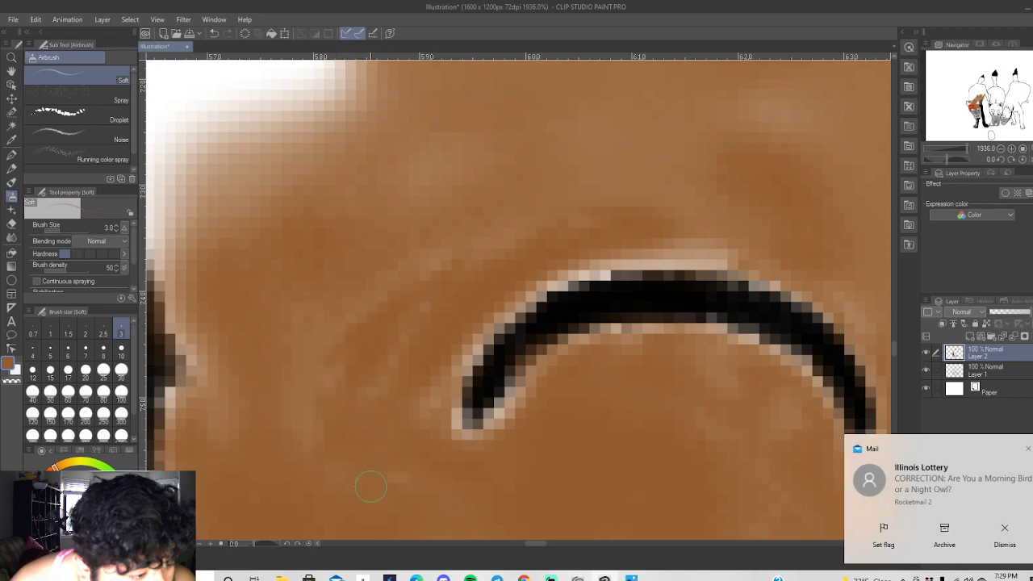
{"action": "mouse_move", "coordinate": [367, 395]}
{"action": "left_mouse_down"}
{"action": "mouse_move", "coordinate": [271, 373]}
{"action": "mouse_move", "coordinate": [675, 196]}
{"action": "mouse_move", "coordinate": [442, 241]}
{"action": "mouse_move", "coordinate": [333, 378]}
{"action": "mouse_move", "coordinate": [332, 409]}
{"action": "mouse_move", "coordinate": [305, 371]}
{"action": "mouse_move", "coordinate": [297, 285]}
{"action": "mouse_move", "coordinate": [547, 164]}
{"action": "mouse_move", "coordinate": [520, 153]}
{"action": "mouse_move", "coordinate": [436, 180]}
{"action": "mouse_move", "coordinate": [533, 150]}
{"action": "mouse_move", "coordinate": [548, 196]}
{"action": "mouse_move", "coordinate": [822, 177]}
{"action": "mouse_move", "coordinate": [791, 107]}
{"action": "mouse_move", "coordinate": [745, 139]}
{"action": "mouse_move", "coordinate": [752, 189]}
{"action": "mouse_move", "coordinate": [704, 230]}
{"action": "mouse_move", "coordinate": [666, 251]}
{"action": "mouse_move", "coordinate": [572, 270]}
{"action": "mouse_move", "coordinate": [663, 255]}
{"action": "mouse_move", "coordinate": [750, 267]}
{"action": "mouse_move", "coordinate": [665, 255]}
{"action": "mouse_move", "coordinate": [564, 268]}
{"action": "mouse_move", "coordinate": [524, 293]}
{"action": "mouse_move", "coordinate": [493, 285]}
{"action": "mouse_move", "coordinate": [479, 249]}
{"action": "left_mouse_up"}
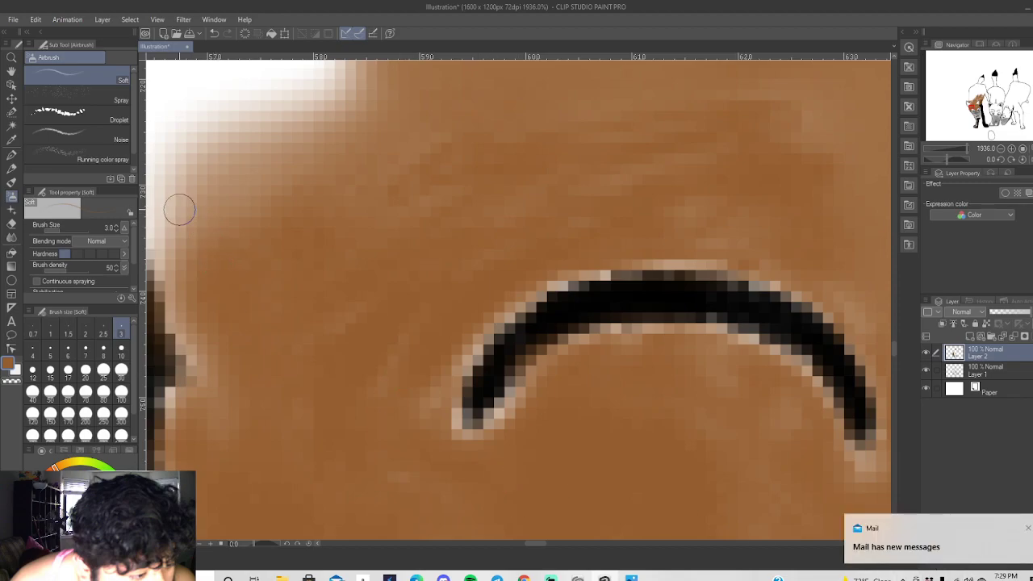
Erase the brown over and beneath the left animal's right brow on Layer 2 with the size 8 Hard eraser.
{"action": "scroll", "coordinate": [476, 257], "scroll_direction": "down", "scroll_amount": 2}
{"action": "scroll", "coordinate": [488, 265], "scroll_direction": "down", "scroll_amount": 5}
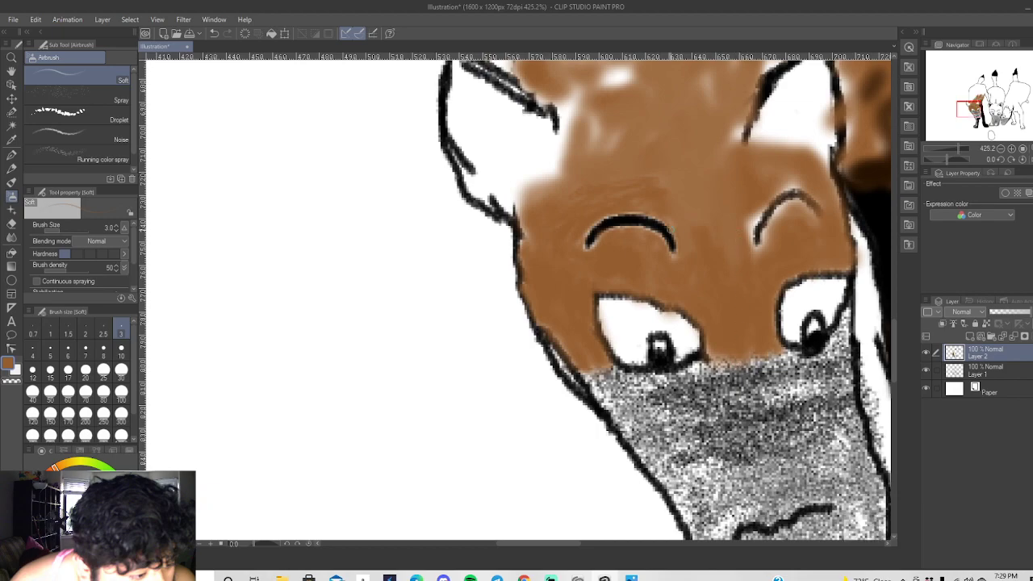
{"action": "scroll", "coordinate": [839, 179], "scroll_direction": "up", "scroll_amount": 3}
{"action": "scroll", "coordinate": [794, 251], "scroll_direction": "up", "scroll_amount": 3}
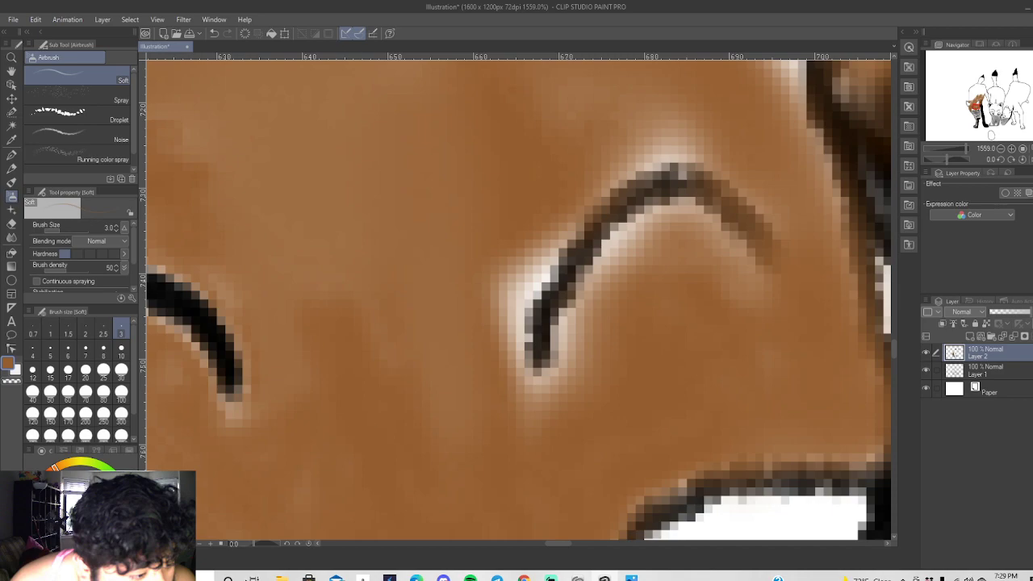
{"action": "left_click", "coordinate": [11, 223]}
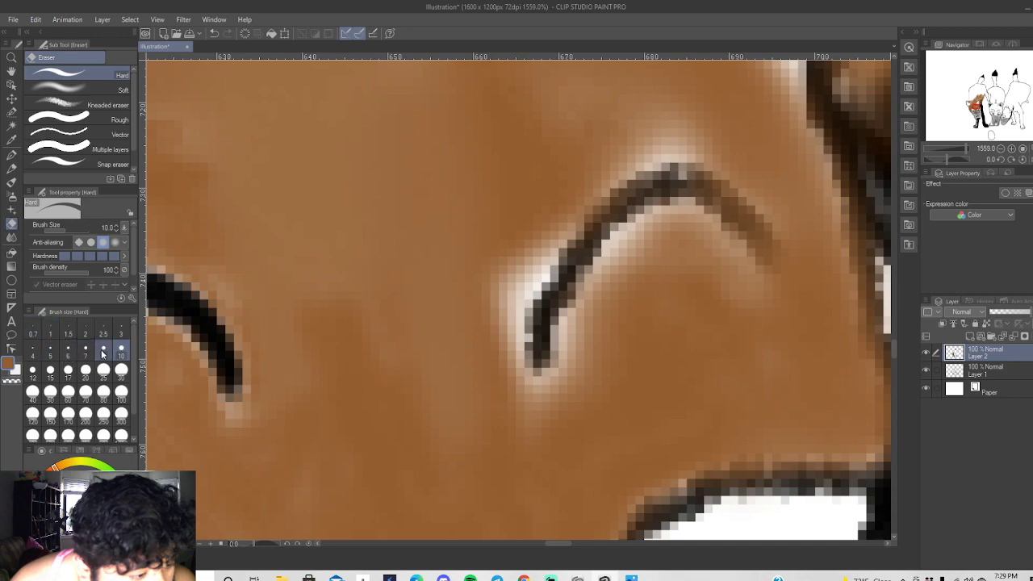
{"action": "left_click", "coordinate": [104, 350]}
{"action": "mouse_move", "coordinate": [686, 230]}
{"action": "left_mouse_down"}
{"action": "mouse_move", "coordinate": [628, 254]}
{"action": "mouse_move", "coordinate": [569, 323]}
{"action": "left_mouse_up"}
{"action": "mouse_move", "coordinate": [661, 231]}
{"action": "left_mouse_down"}
{"action": "mouse_move", "coordinate": [692, 237]}
{"action": "mouse_move", "coordinate": [747, 286]}
{"action": "left_mouse_up"}
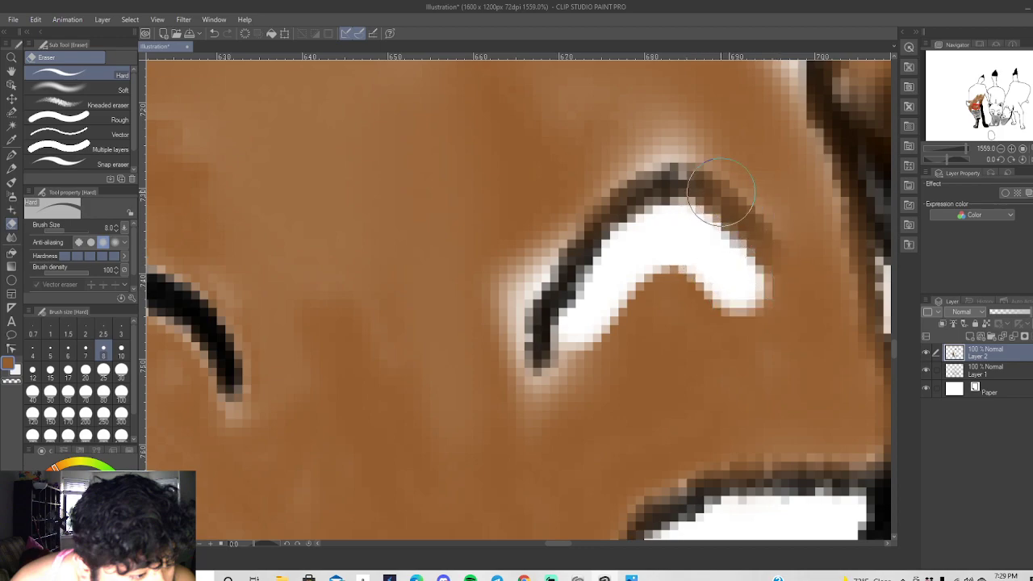
{"action": "mouse_move", "coordinate": [734, 202]}
{"action": "left_mouse_down"}
{"action": "mouse_move", "coordinate": [776, 264]}
{"action": "mouse_move", "coordinate": [728, 207]}
{"action": "mouse_move", "coordinate": [680, 188]}
{"action": "mouse_move", "coordinate": [594, 226]}
{"action": "mouse_move", "coordinate": [541, 294]}
{"action": "left_mouse_up"}
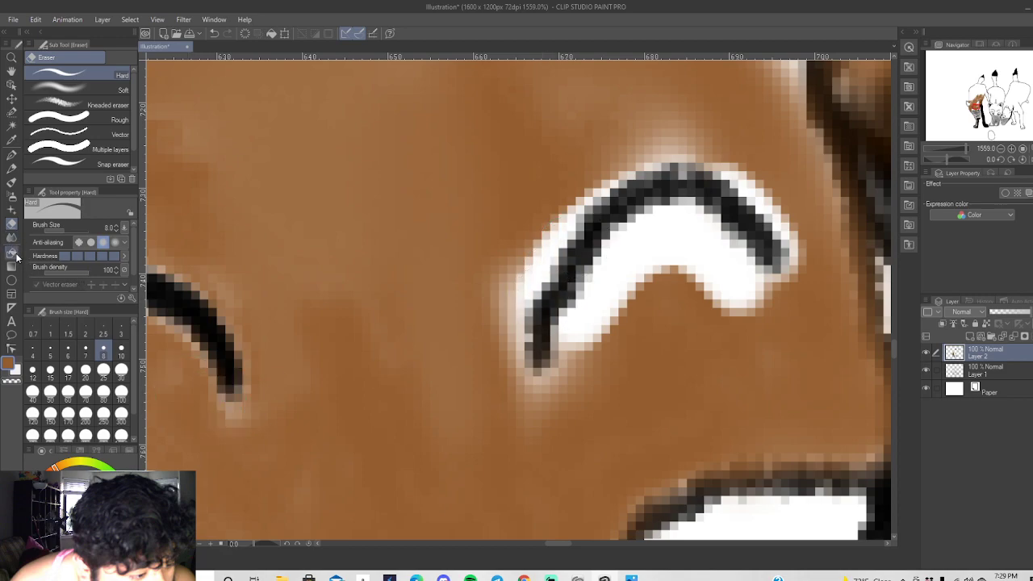
Fill the erased gap beneath the right brow with brown, enlarging the Soft airbrush from size 3 to 10.
{"action": "scroll", "coordinate": [745, 272], "scroll_direction": "up", "scroll_amount": 4}
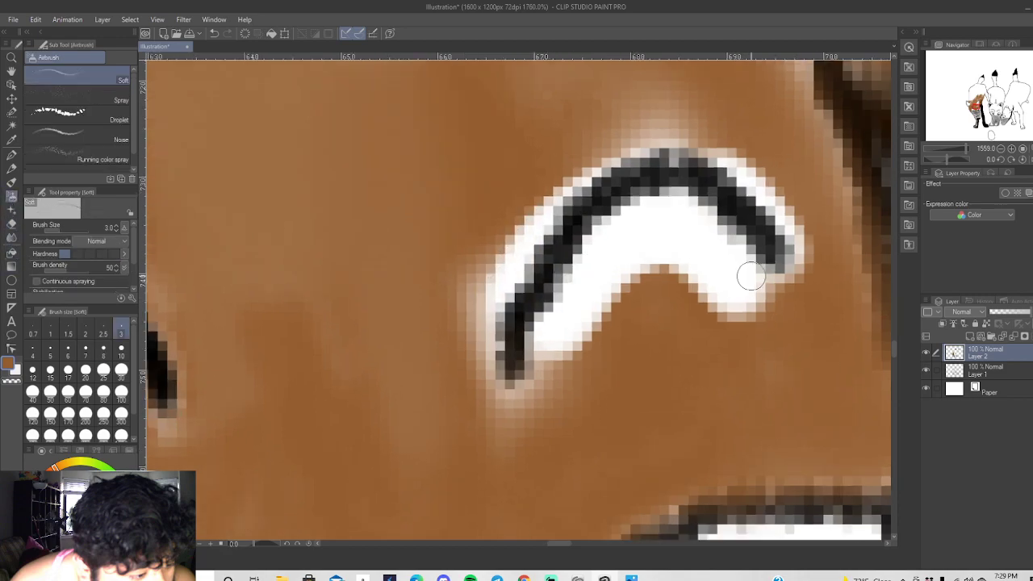
{"action": "mouse_move", "coordinate": [710, 307]}
{"action": "left_mouse_down"}
{"action": "mouse_move", "coordinate": [677, 243]}
{"action": "mouse_move", "coordinate": [720, 295]}
{"action": "mouse_move", "coordinate": [698, 328]}
{"action": "mouse_move", "coordinate": [652, 272]}
{"action": "left_mouse_up"}
{"action": "left_click", "coordinate": [121, 352]}
{"action": "mouse_move", "coordinate": [761, 323]}
{"action": "left_mouse_down"}
{"action": "mouse_move", "coordinate": [663, 246]}
{"action": "mouse_move", "coordinate": [660, 260]}
{"action": "mouse_move", "coordinate": [736, 317]}
{"action": "mouse_move", "coordinate": [719, 266]}
{"action": "mouse_move", "coordinate": [665, 224]}
{"action": "mouse_move", "coordinate": [589, 221]}
{"action": "mouse_move", "coordinate": [500, 283]}
{"action": "mouse_move", "coordinate": [446, 407]}
{"action": "mouse_move", "coordinate": [523, 302]}
{"action": "mouse_move", "coordinate": [612, 260]}
{"action": "mouse_move", "coordinate": [491, 371]}
{"action": "mouse_move", "coordinate": [512, 296]}
{"action": "mouse_move", "coordinate": [563, 253]}
{"action": "mouse_move", "coordinate": [652, 234]}
{"action": "mouse_move", "coordinate": [737, 297]}
{"action": "mouse_move", "coordinate": [753, 335]}
{"action": "mouse_move", "coordinate": [746, 294]}
{"action": "mouse_move", "coordinate": [702, 233]}
{"action": "mouse_move", "coordinate": [647, 196]}
{"action": "mouse_move", "coordinate": [612, 199]}
{"action": "mouse_move", "coordinate": [590, 221]}
{"action": "mouse_move", "coordinate": [672, 300]}
{"action": "left_mouse_up"}
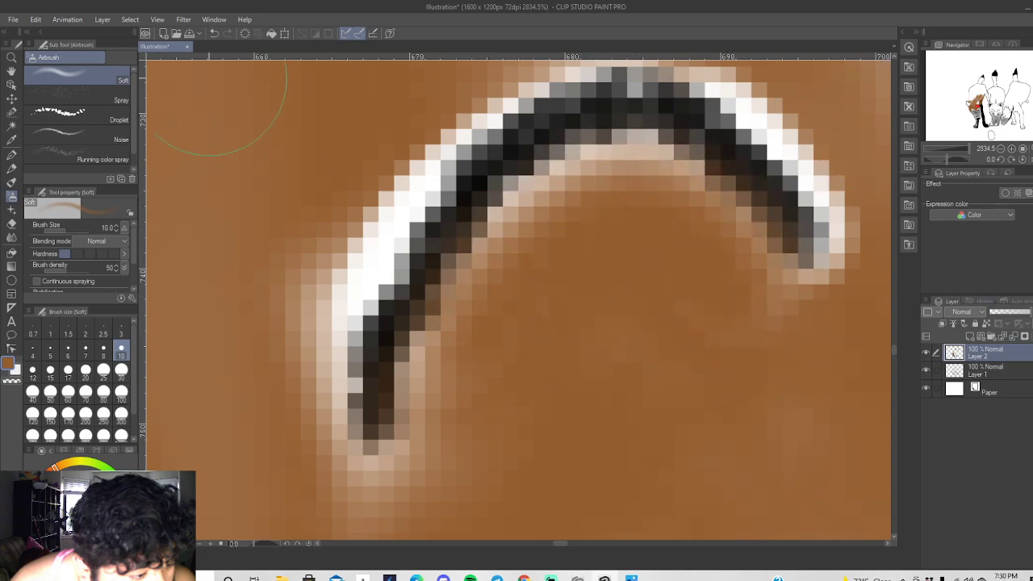
Cover the white halo around the right brow's upper edge and ends with brown, using the size 8 Soft airbrush.
{"action": "left_click", "coordinate": [103, 349]}
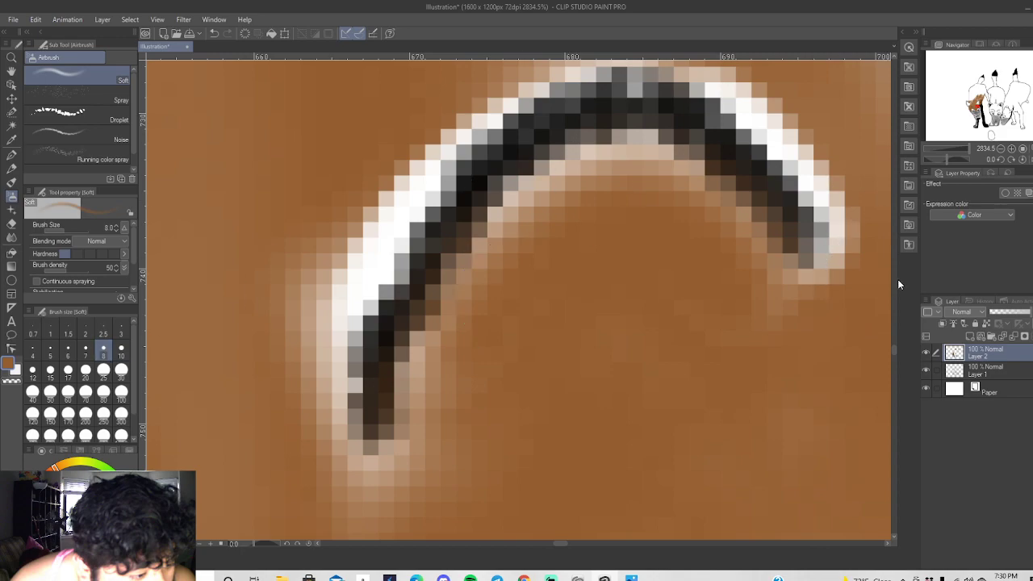
{"action": "scroll", "coordinate": [894, 343], "scroll_direction": "up", "scroll_amount": 2}
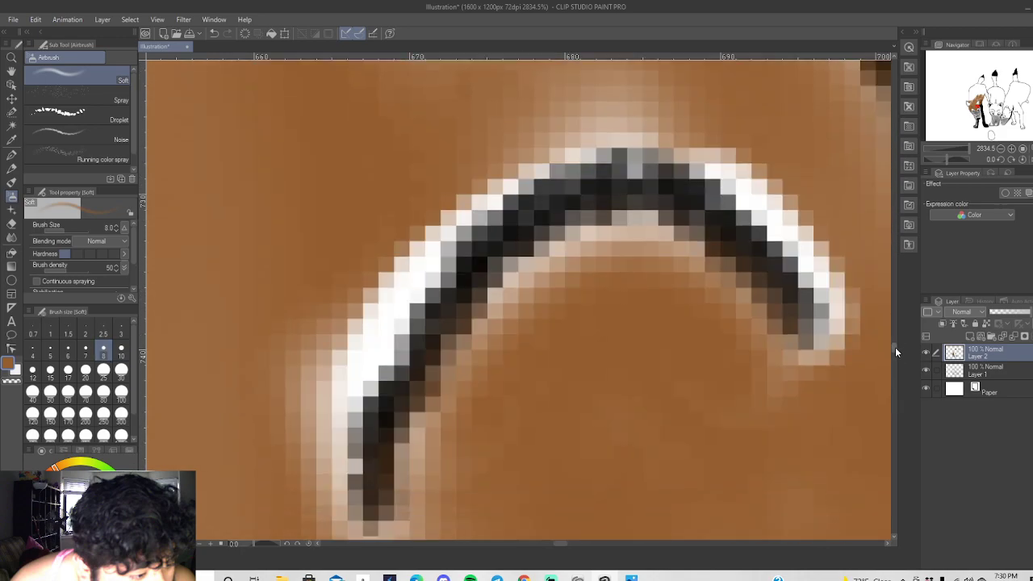
{"action": "mouse_move", "coordinate": [839, 234]}
{"action": "left_mouse_down"}
{"action": "mouse_move", "coordinate": [801, 183]}
{"action": "mouse_move", "coordinate": [752, 147]}
{"action": "mouse_move", "coordinate": [825, 220]}
{"action": "mouse_move", "coordinate": [842, 278]}
{"action": "left_mouse_up"}
{"action": "mouse_move", "coordinate": [731, 109]}
{"action": "left_mouse_down"}
{"action": "mouse_move", "coordinate": [554, 92]}
{"action": "mouse_move", "coordinate": [473, 143]}
{"action": "mouse_move", "coordinate": [405, 241]}
{"action": "mouse_move", "coordinate": [350, 277]}
{"action": "mouse_move", "coordinate": [311, 347]}
{"action": "mouse_move", "coordinate": [346, 272]}
{"action": "mouse_move", "coordinate": [426, 234]}
{"action": "left_mouse_up"}
{"action": "scroll", "coordinate": [425, 234], "scroll_direction": "down", "scroll_amount": 1}
{"action": "scroll", "coordinate": [425, 234], "scroll_direction": "down", "scroll_amount": 5}
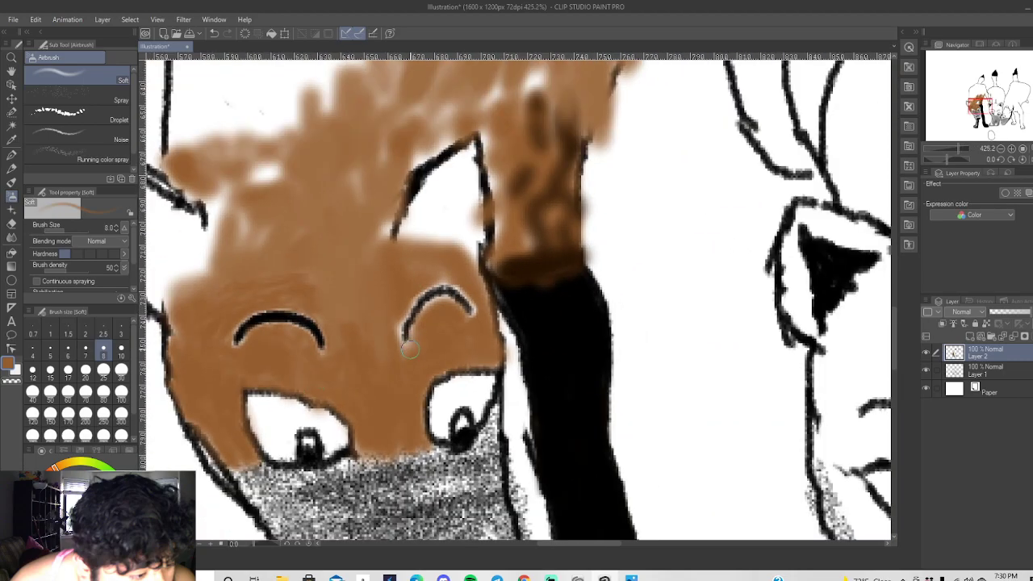
{"action": "scroll", "coordinate": [409, 348], "scroll_direction": "up", "scroll_amount": 4}
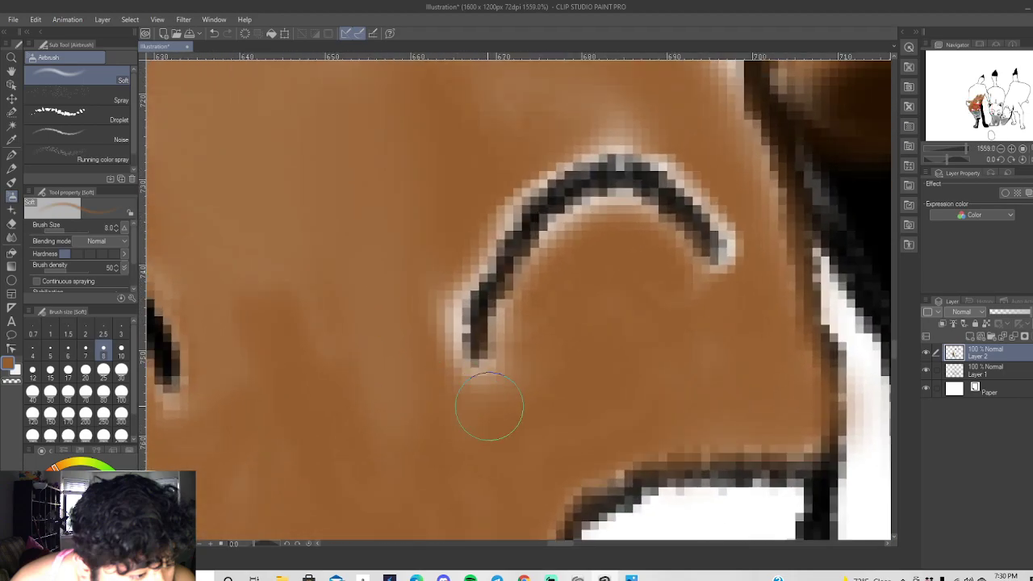
{"action": "left_click_drag", "start_coordinate": [499, 387], "coordinate": [440, 375]}
{"action": "mouse_move", "coordinate": [527, 314]}
{"action": "left_mouse_down"}
{"action": "mouse_move", "coordinate": [514, 356]}
{"action": "mouse_move", "coordinate": [564, 237]}
{"action": "mouse_move", "coordinate": [616, 213]}
{"action": "mouse_move", "coordinate": [702, 301]}
{"action": "left_mouse_up"}
{"action": "mouse_move", "coordinate": [759, 252]}
{"action": "left_mouse_down"}
{"action": "mouse_move", "coordinate": [752, 221]}
{"action": "mouse_move", "coordinate": [741, 278]}
{"action": "mouse_move", "coordinate": [749, 221]}
{"action": "left_mouse_up"}
{"action": "mouse_move", "coordinate": [718, 184]}
{"action": "left_mouse_down"}
{"action": "mouse_move", "coordinate": [743, 223]}
{"action": "mouse_move", "coordinate": [707, 161]}
{"action": "mouse_move", "coordinate": [657, 135]}
{"action": "mouse_move", "coordinate": [616, 127]}
{"action": "mouse_move", "coordinate": [569, 139]}
{"action": "mouse_move", "coordinate": [446, 274]}
{"action": "mouse_move", "coordinate": [434, 316]}
{"action": "mouse_move", "coordinate": [452, 238]}
{"action": "mouse_move", "coordinate": [437, 337]}
{"action": "left_mouse_up"}
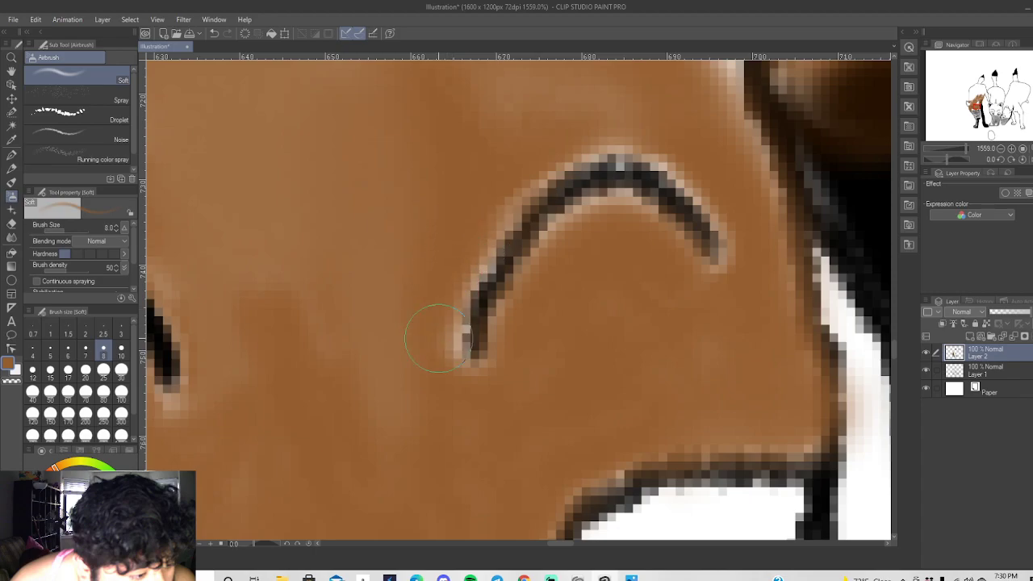
Redraw the left animal's right brow on Layer 1 with the black size 5 Mechanical pencil.
{"action": "scroll", "coordinate": [497, 315], "scroll_direction": "down", "scroll_amount": 5}
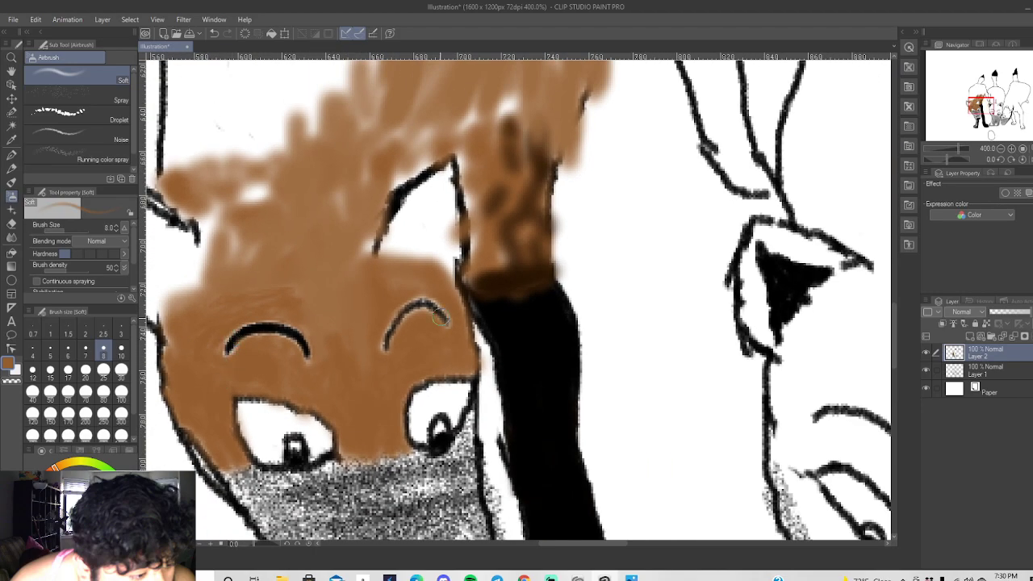
{"action": "scroll", "coordinate": [444, 321], "scroll_direction": "up", "scroll_amount": 5}
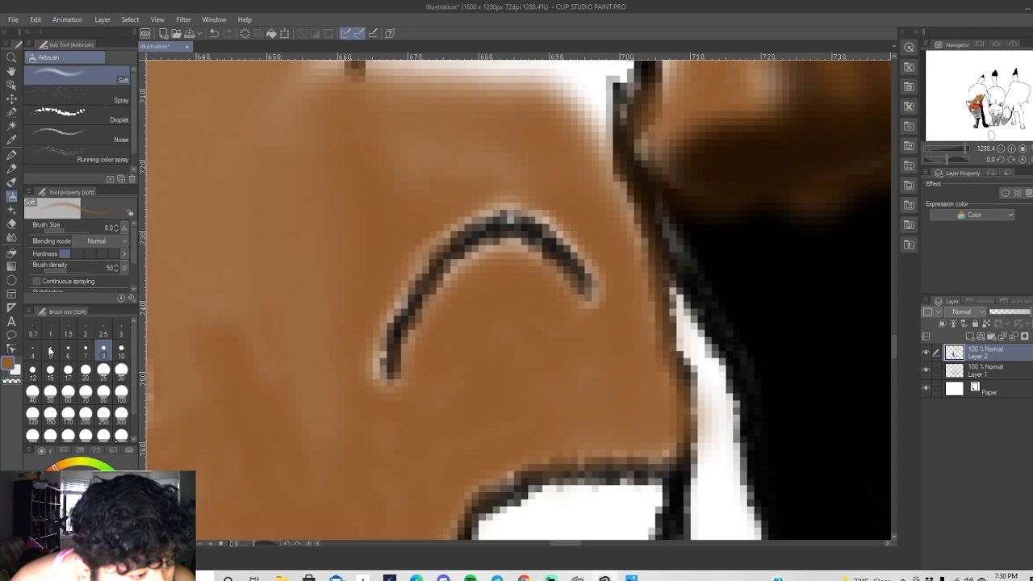
{"action": "left_click", "coordinate": [984, 373]}
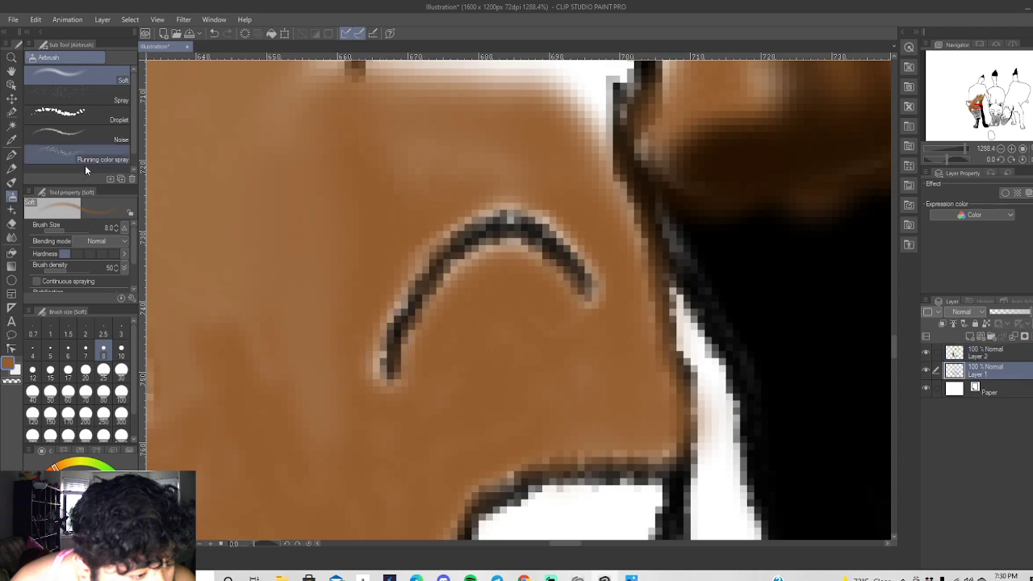
{"action": "left_click", "coordinate": [12, 171]}
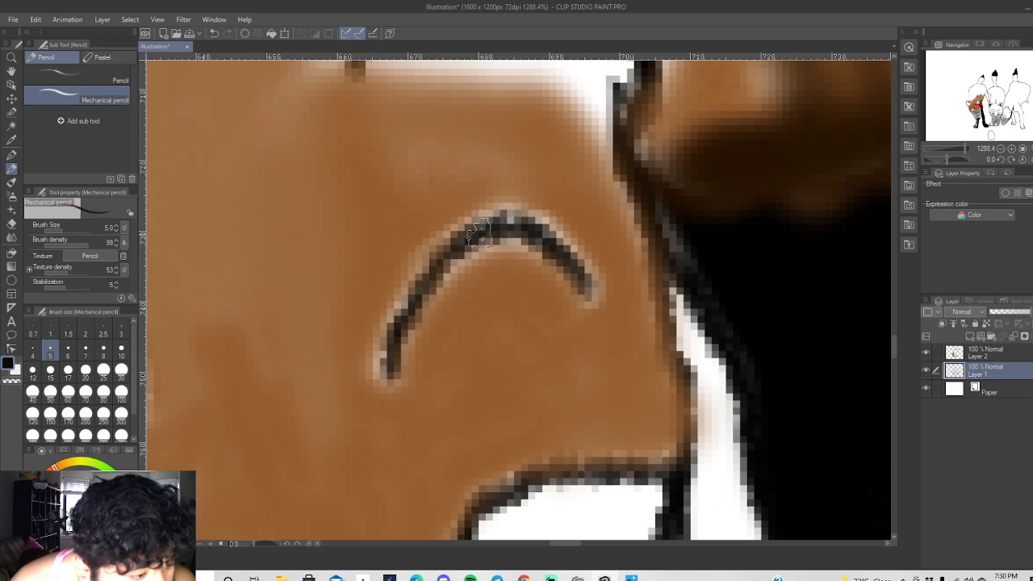
{"action": "mouse_move", "coordinate": [395, 339]}
{"action": "left_mouse_down"}
{"action": "mouse_move", "coordinate": [416, 296]}
{"action": "mouse_move", "coordinate": [488, 233]}
{"action": "mouse_move", "coordinate": [442, 270]}
{"action": "mouse_move", "coordinate": [487, 233]}
{"action": "mouse_move", "coordinate": [505, 233]}
{"action": "mouse_move", "coordinate": [566, 262]}
{"action": "mouse_move", "coordinate": [591, 296]}
{"action": "mouse_move", "coordinate": [570, 256]}
{"action": "mouse_move", "coordinate": [529, 231]}
{"action": "mouse_move", "coordinate": [501, 219]}
{"action": "mouse_move", "coordinate": [464, 228]}
{"action": "left_mouse_up"}
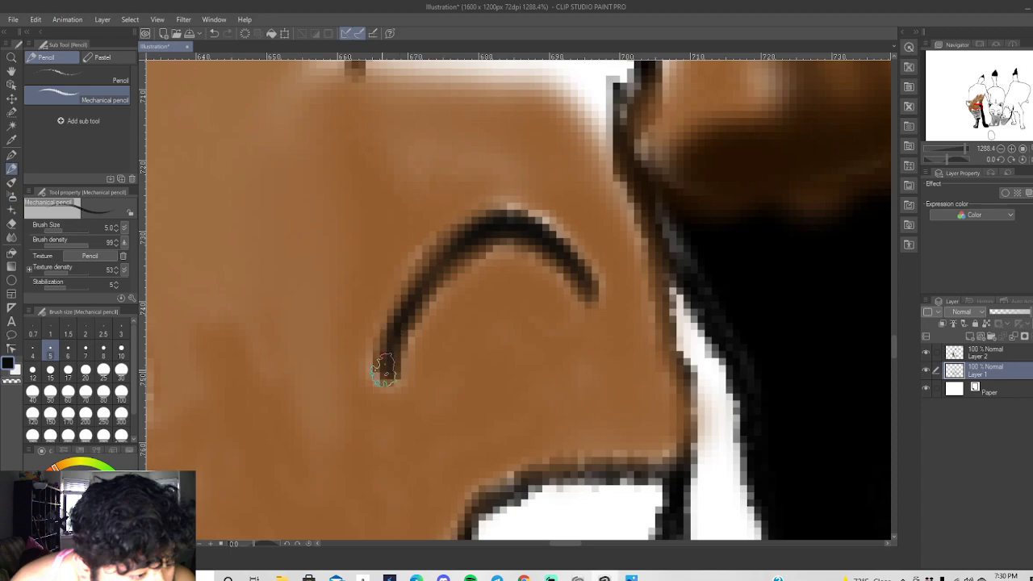
{"action": "scroll", "coordinate": [391, 376], "scroll_direction": "down", "scroll_amount": 4}
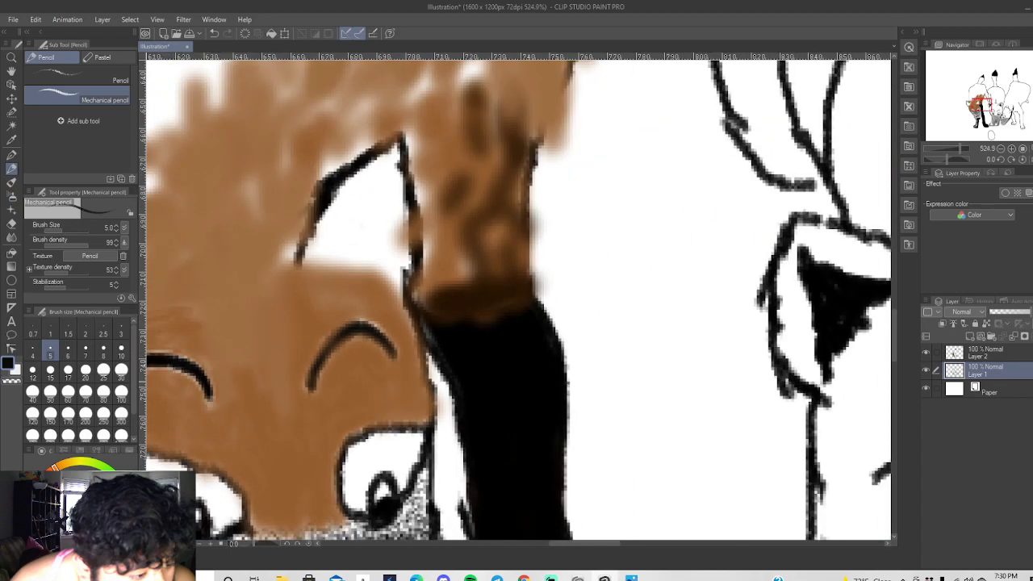
{"action": "scroll", "coordinate": [429, 365], "scroll_direction": "down", "scroll_amount": 2}
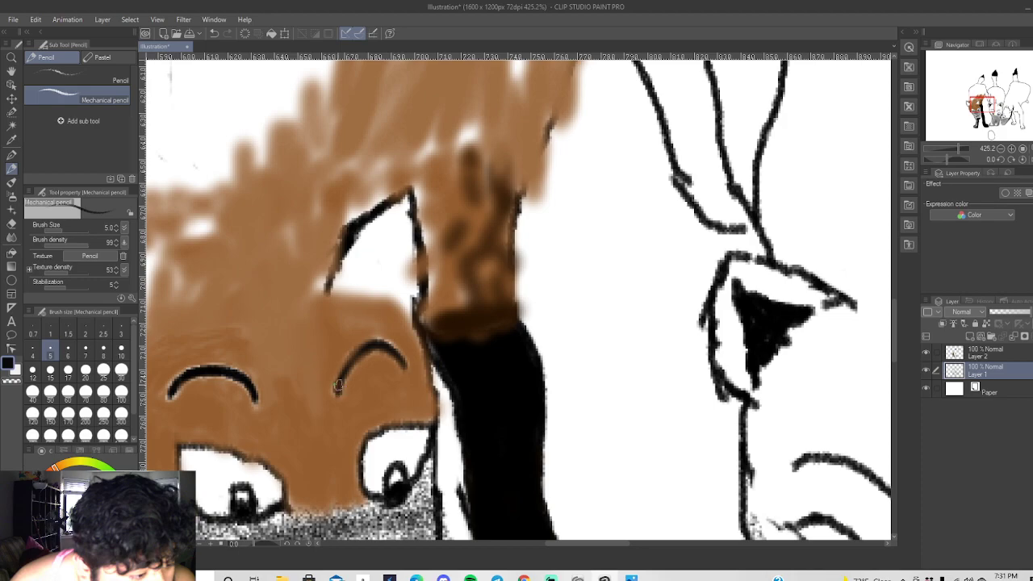
{"action": "scroll", "coordinate": [339, 385], "scroll_direction": "down", "scroll_amount": 1}
Erase the brown covering the left eye's upper outline on Layer 2 with the size 8 Hard eraser.
{"action": "scroll", "coordinate": [255, 482], "scroll_direction": "up", "scroll_amount": 7}
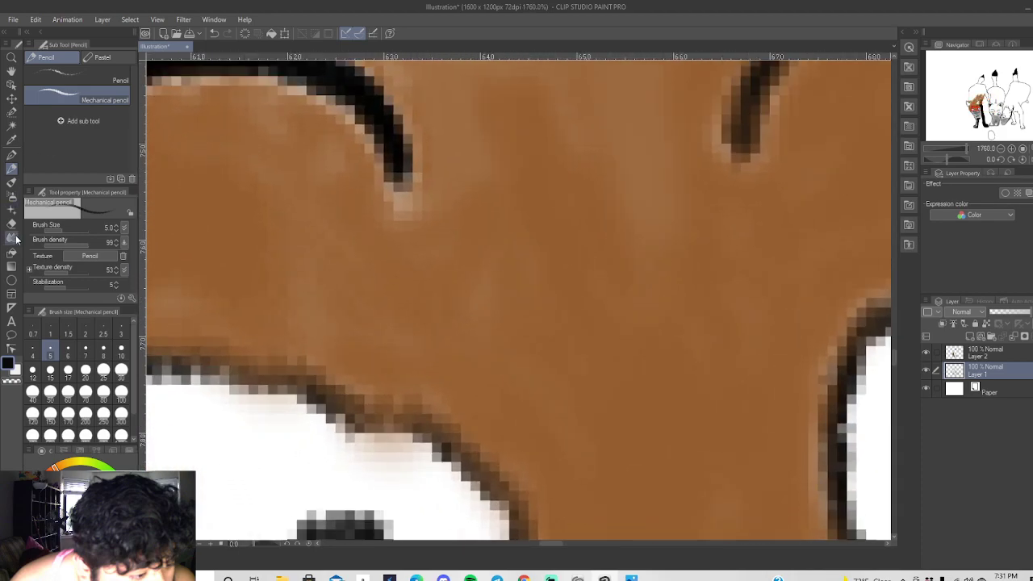
{"action": "left_click", "coordinate": [12, 225]}
{"action": "mouse_move", "coordinate": [398, 453]}
{"action": "left_mouse_down"}
{"action": "mouse_move", "coordinate": [352, 460]}
{"action": "mouse_move", "coordinate": [414, 477]}
{"action": "mouse_move", "coordinate": [343, 441]}
{"action": "mouse_move", "coordinate": [373, 463]}
{"action": "left_mouse_up"}
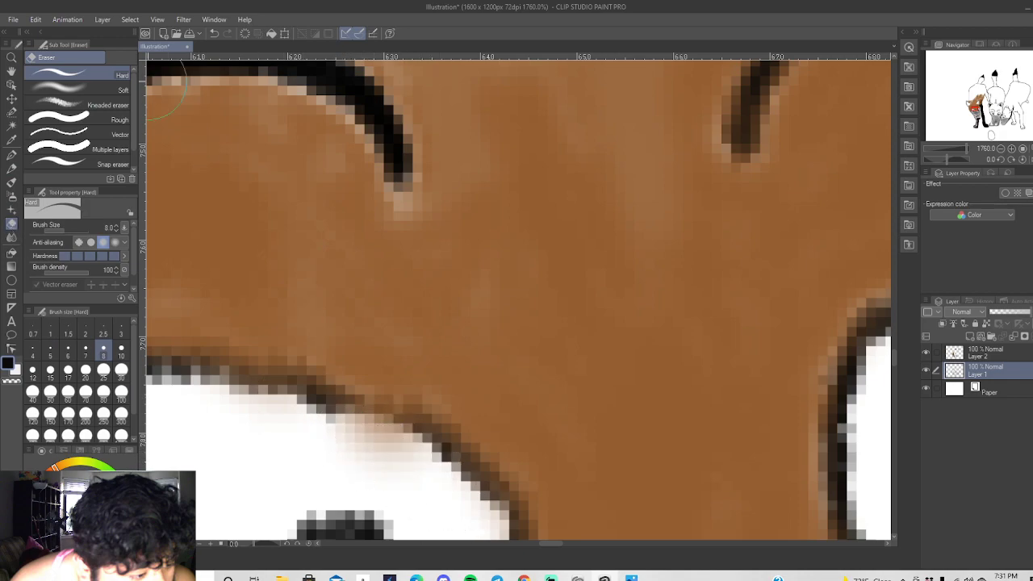
{"action": "left_click", "coordinate": [213, 33]}
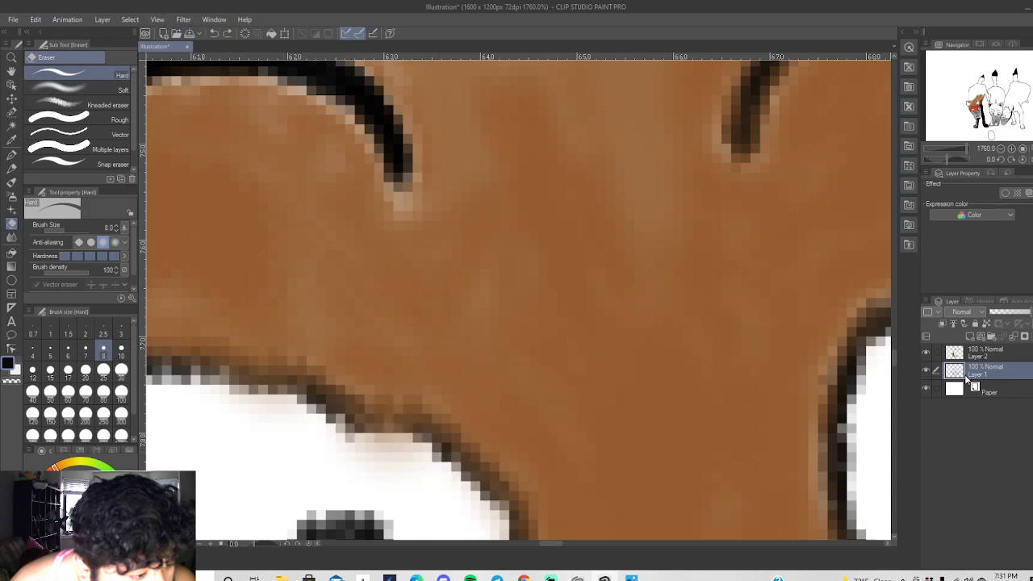
{"action": "left_click", "coordinate": [986, 359]}
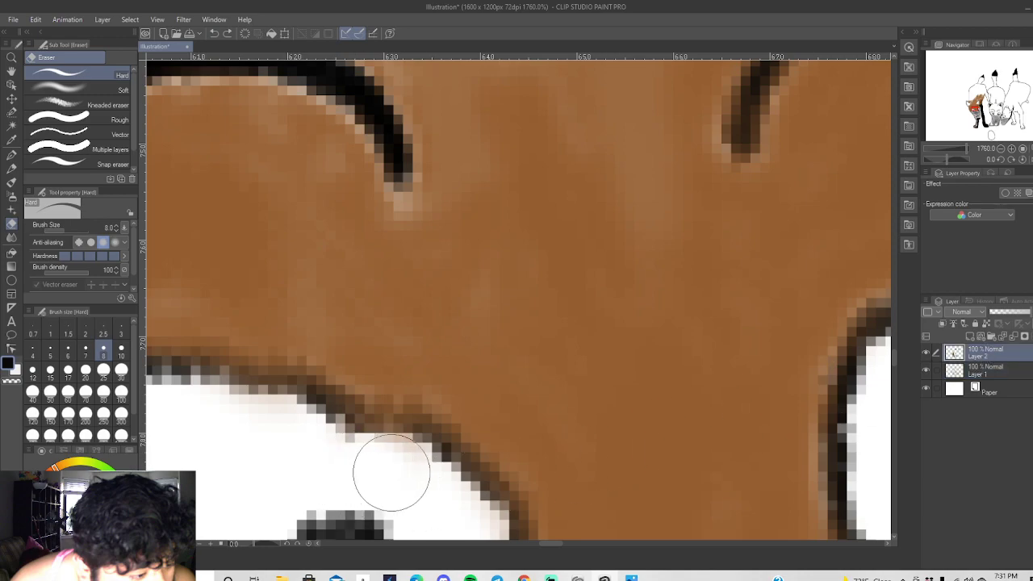
{"action": "mouse_move", "coordinate": [424, 428]}
{"action": "left_mouse_down"}
{"action": "mouse_move", "coordinate": [323, 422]}
{"action": "mouse_move", "coordinate": [285, 398]}
{"action": "mouse_move", "coordinate": [180, 380]}
{"action": "left_mouse_up"}
{"action": "scroll", "coordinate": [226, 484], "scroll_direction": "down", "scroll_amount": 2}
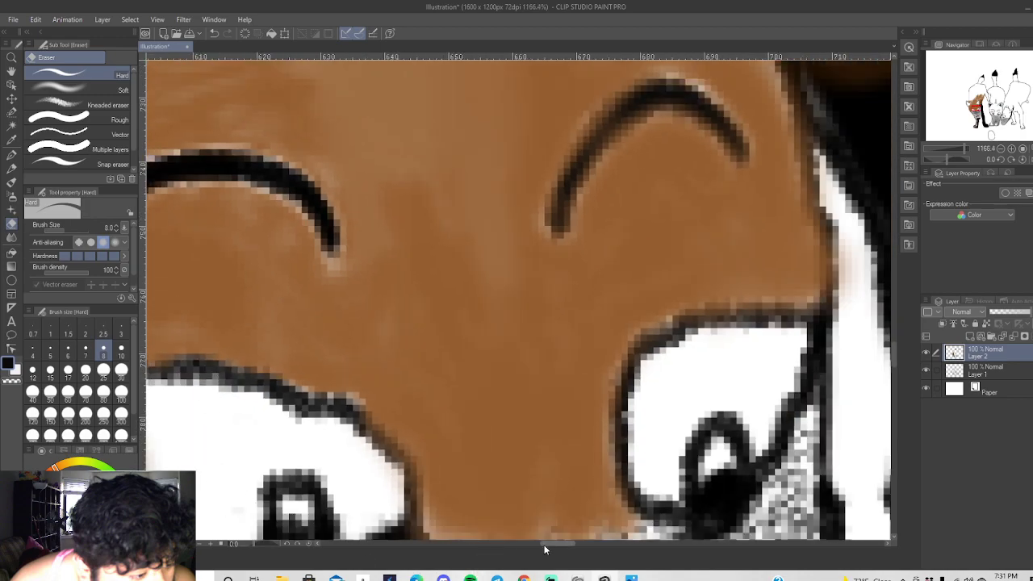
Erase the brown covering the left eye's outer side and lower outer corner with the size 8 Hard eraser on Layer 2.
{"action": "left_click_drag", "start_coordinate": [544, 549], "coordinate": [530, 550]}
{"action": "scroll", "coordinate": [452, 389], "scroll_direction": "up", "scroll_amount": 1}
{"action": "mouse_move", "coordinate": [473, 392]}
{"action": "left_mouse_down"}
{"action": "mouse_move", "coordinate": [396, 380]}
{"action": "mouse_move", "coordinate": [388, 428]}
{"action": "mouse_move", "coordinate": [410, 485]}
{"action": "mouse_move", "coordinate": [438, 489]}
{"action": "left_mouse_up"}
{"action": "scroll", "coordinate": [438, 489], "scroll_direction": "down", "scroll_amount": 2}
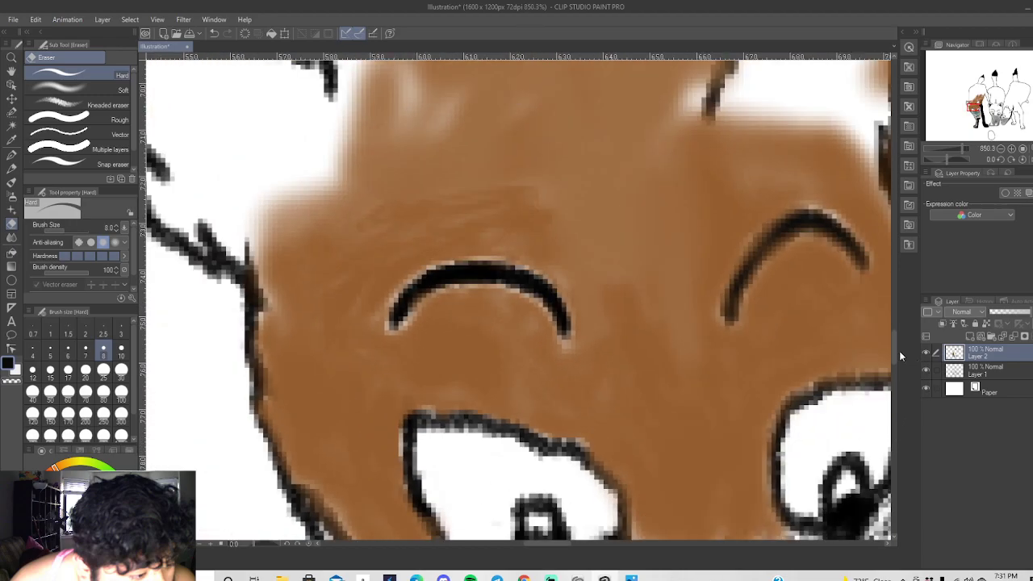
{"action": "left_click_drag", "start_coordinate": [895, 348], "coordinate": [894, 368]}
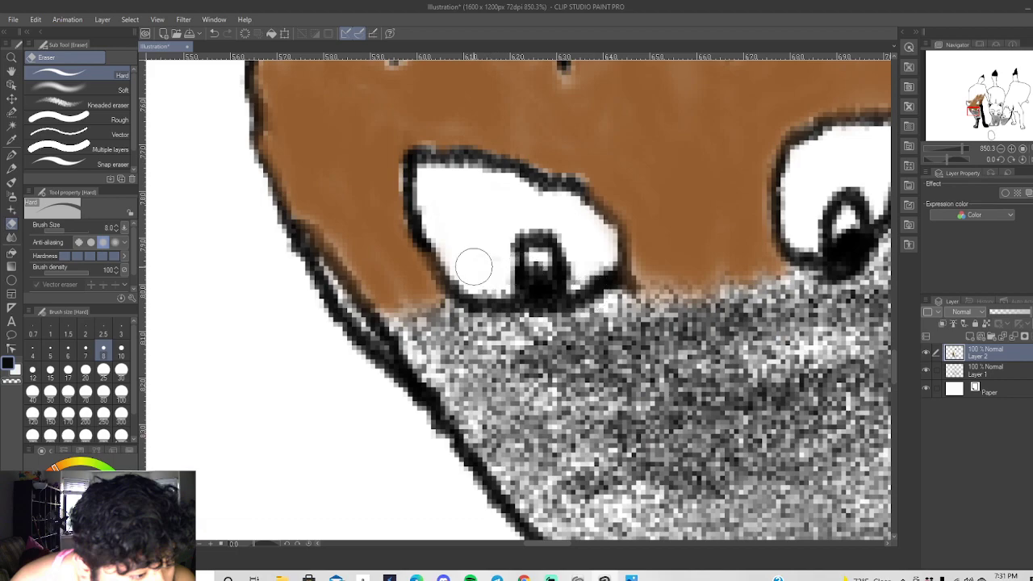
{"action": "scroll", "coordinate": [475, 268], "scroll_direction": "up", "scroll_amount": 4}
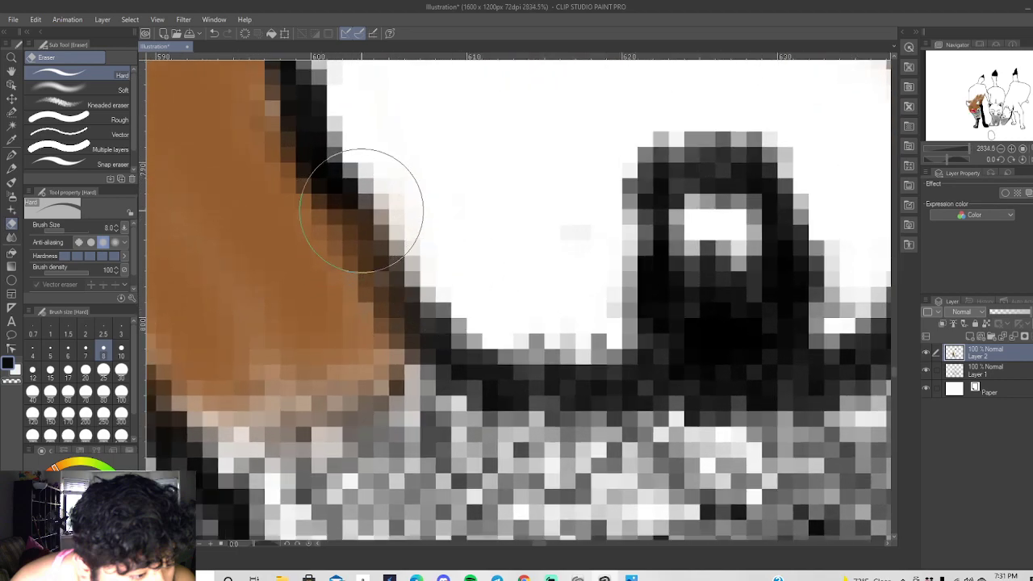
{"action": "mouse_move", "coordinate": [361, 209]}
{"action": "left_mouse_down"}
{"action": "mouse_move", "coordinate": [380, 208]}
{"action": "mouse_move", "coordinate": [461, 299]}
{"action": "left_mouse_up"}
{"action": "scroll", "coordinate": [766, 356], "scroll_direction": "down", "scroll_amount": 3}
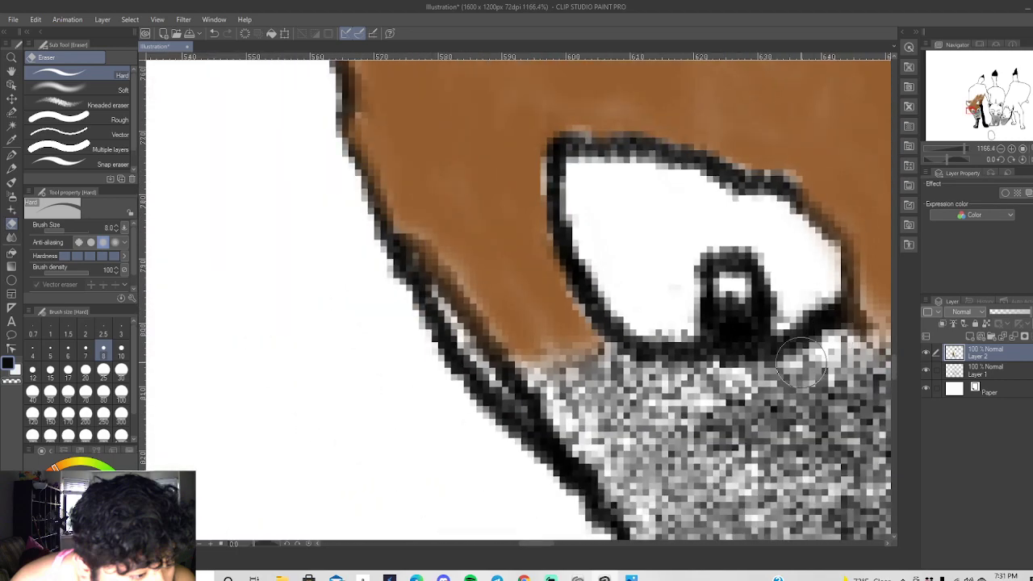
{"action": "mouse_move", "coordinate": [547, 549]}
{"action": "left_mouse_down"}
{"action": "mouse_move", "coordinate": [580, 544]}
{"action": "mouse_move", "coordinate": [566, 543]}
{"action": "left_mouse_up"}
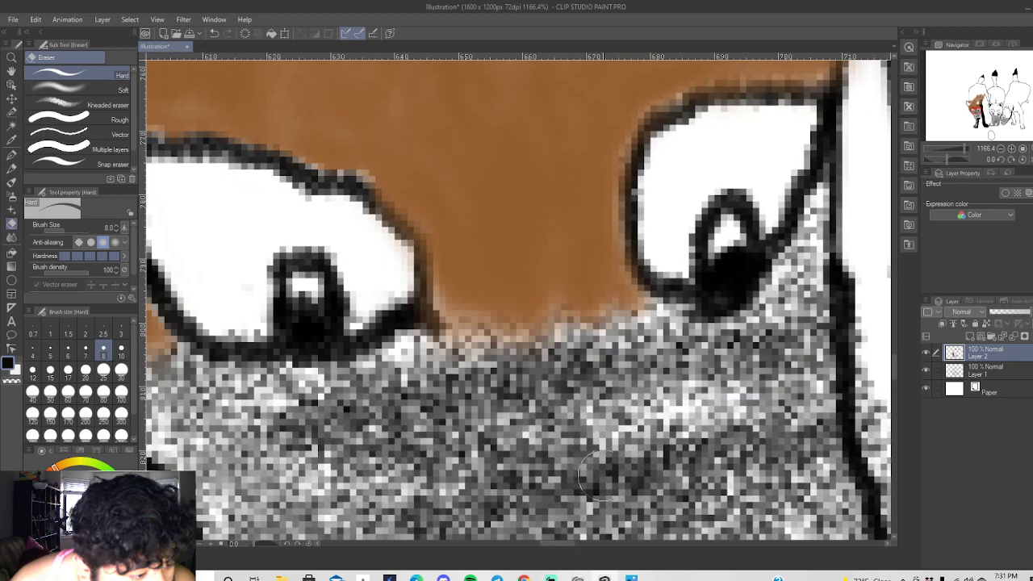
{"action": "scroll", "coordinate": [637, 182], "scroll_direction": "down", "scroll_amount": 3}
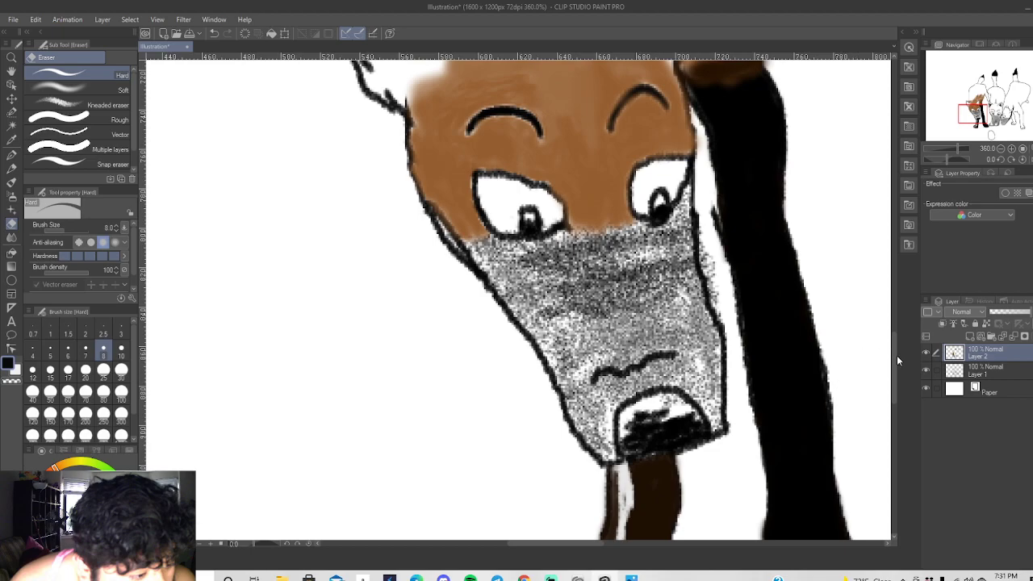
Pick the body brown and fill the left animal's mid body on Layer 2 using the size 60 Soft airbrush.
{"action": "left_click_drag", "start_coordinate": [894, 366], "coordinate": [915, 294]}
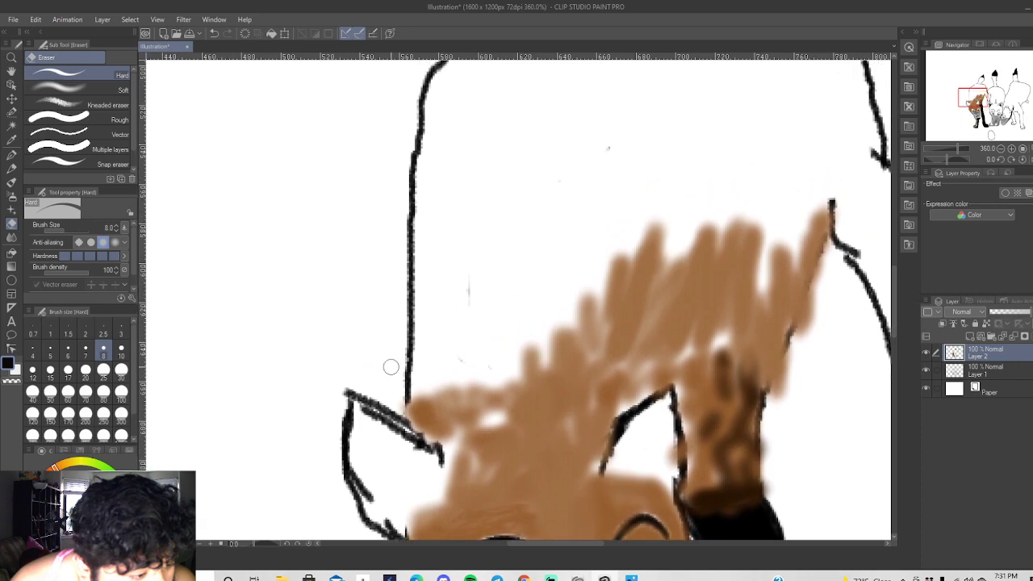
{"action": "left_click", "coordinate": [12, 198]}
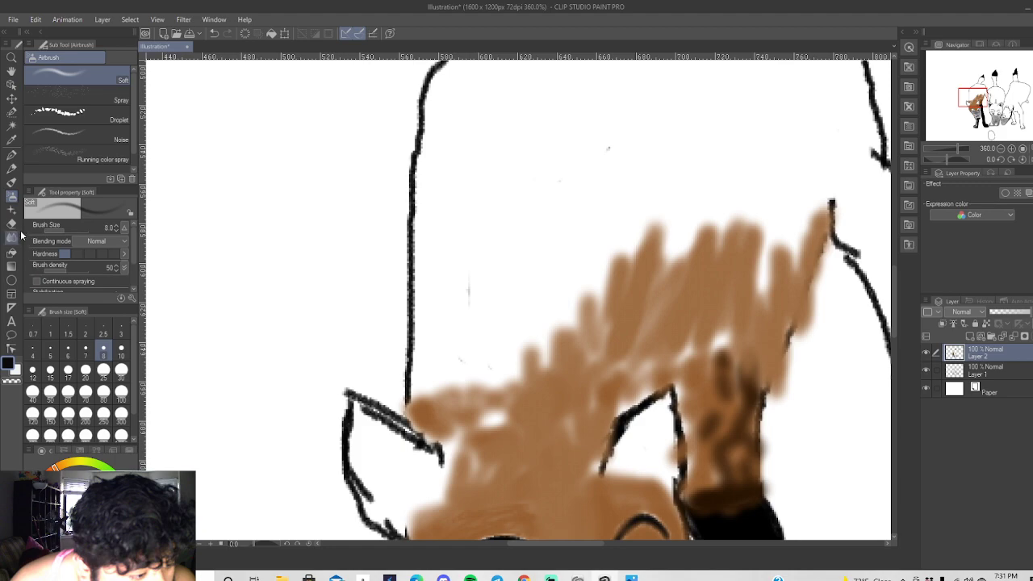
{"action": "left_click", "coordinate": [12, 141]}
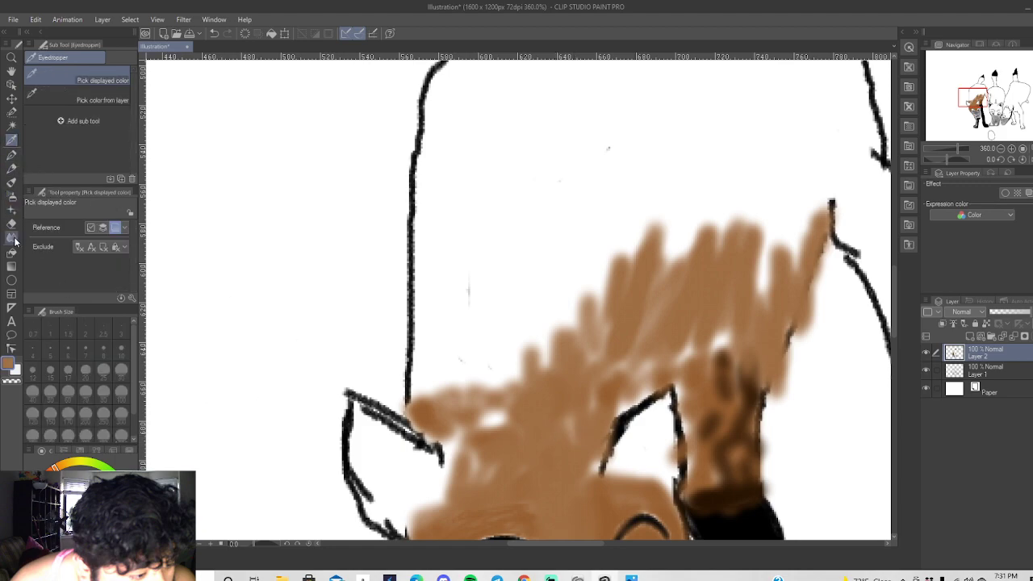
{"action": "left_click", "coordinate": [13, 199]}
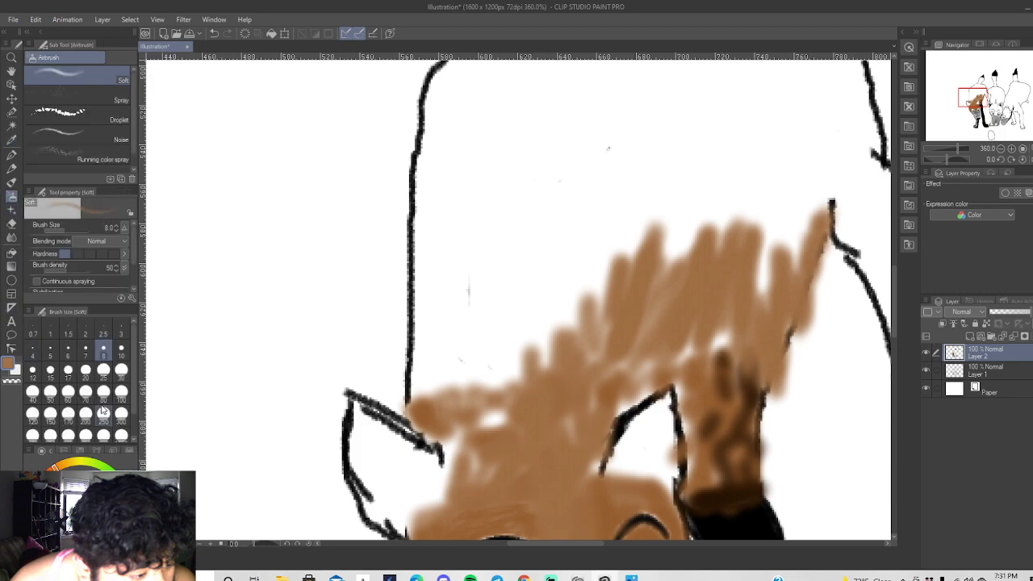
{"action": "left_click", "coordinate": [68, 392]}
{"action": "mouse_move", "coordinate": [501, 466]}
{"action": "left_mouse_down"}
{"action": "mouse_move", "coordinate": [468, 477]}
{"action": "mouse_move", "coordinate": [492, 355]}
{"action": "mouse_move", "coordinate": [479, 314]}
{"action": "mouse_move", "coordinate": [485, 287]}
{"action": "mouse_move", "coordinate": [501, 344]}
{"action": "mouse_move", "coordinate": [493, 391]}
{"action": "mouse_move", "coordinate": [468, 369]}
{"action": "mouse_move", "coordinate": [464, 377]}
{"action": "mouse_move", "coordinate": [541, 214]}
{"action": "mouse_move", "coordinate": [564, 235]}
{"action": "mouse_move", "coordinate": [547, 338]}
{"action": "mouse_move", "coordinate": [572, 319]}
{"action": "mouse_move", "coordinate": [609, 175]}
{"action": "mouse_move", "coordinate": [639, 114]}
{"action": "mouse_move", "coordinate": [685, 137]}
{"action": "mouse_move", "coordinate": [762, 90]}
{"action": "mouse_move", "coordinate": [714, 133]}
{"action": "mouse_move", "coordinate": [690, 190]}
{"action": "mouse_move", "coordinate": [772, 220]}
{"action": "mouse_move", "coordinate": [803, 188]}
{"action": "mouse_move", "coordinate": [843, 103]}
{"action": "mouse_move", "coordinate": [844, 134]}
{"action": "mouse_move", "coordinate": [774, 136]}
{"action": "mouse_move", "coordinate": [499, 110]}
{"action": "mouse_move", "coordinate": [458, 232]}
{"action": "mouse_move", "coordinate": [481, 241]}
{"action": "mouse_move", "coordinate": [540, 131]}
{"action": "mouse_move", "coordinate": [574, 135]}
{"action": "left_mouse_up"}
{"action": "scroll", "coordinate": [629, 210], "scroll_direction": "down", "scroll_amount": 3}
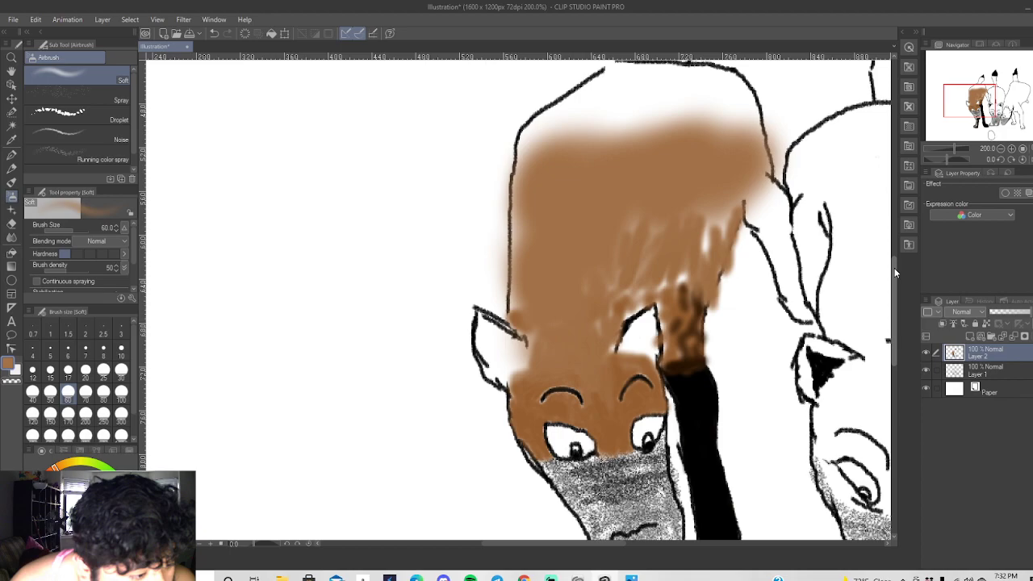
{"action": "scroll", "coordinate": [500, 177], "scroll_direction": "up", "scroll_amount": 3}
{"action": "mouse_move", "coordinate": [565, 226]}
{"action": "left_mouse_down"}
{"action": "mouse_move", "coordinate": [705, 165]}
{"action": "mouse_move", "coordinate": [613, 210]}
{"action": "mouse_move", "coordinate": [688, 218]}
{"action": "mouse_move", "coordinate": [795, 169]}
{"action": "mouse_move", "coordinate": [723, 153]}
{"action": "mouse_move", "coordinate": [576, 183]}
{"action": "mouse_move", "coordinate": [652, 200]}
{"action": "mouse_move", "coordinate": [759, 192]}
{"action": "mouse_move", "coordinate": [798, 266]}
{"action": "mouse_move", "coordinate": [873, 339]}
{"action": "mouse_move", "coordinate": [857, 318]}
{"action": "mouse_move", "coordinate": [678, 229]}
{"action": "mouse_move", "coordinate": [486, 231]}
{"action": "mouse_move", "coordinate": [509, 236]}
{"action": "mouse_move", "coordinate": [657, 173]}
{"action": "mouse_move", "coordinate": [655, 152]}
{"action": "mouse_move", "coordinate": [761, 156]}
{"action": "mouse_move", "coordinate": [742, 207]}
{"action": "left_mouse_up"}
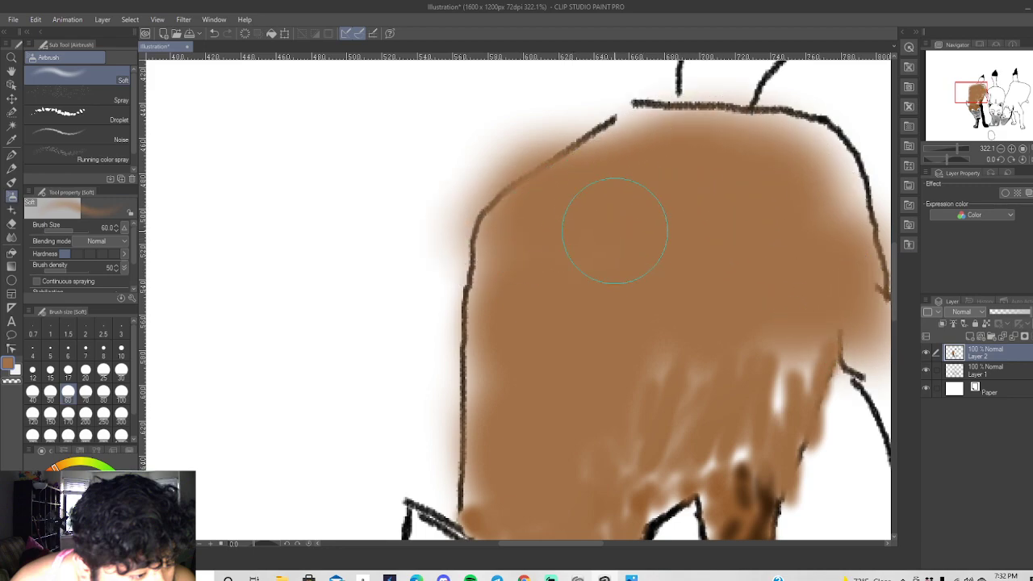
{"action": "scroll", "coordinate": [739, 97], "scroll_direction": "up", "scroll_amount": 3}
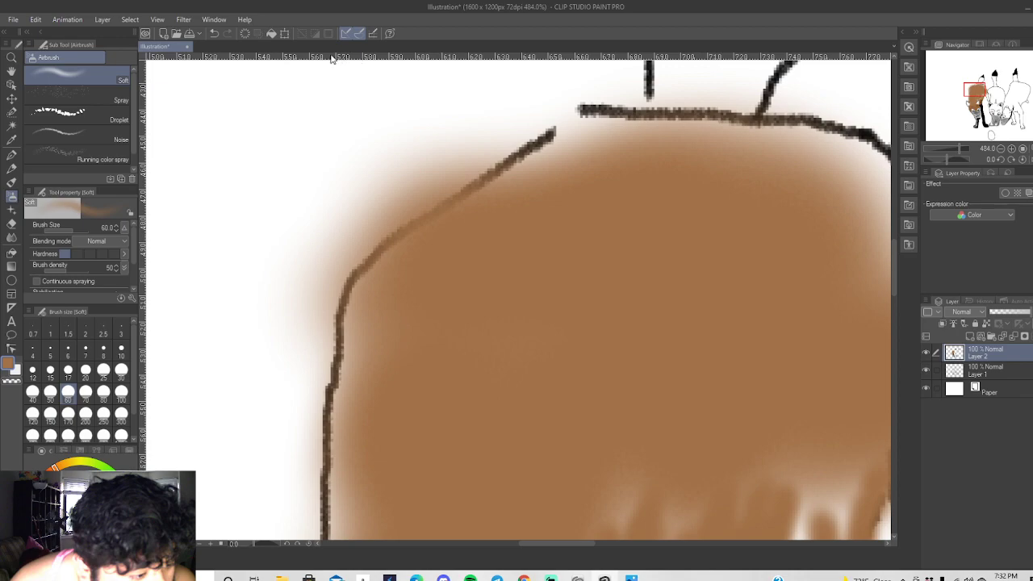
{"action": "left_click", "coordinate": [215, 34]}
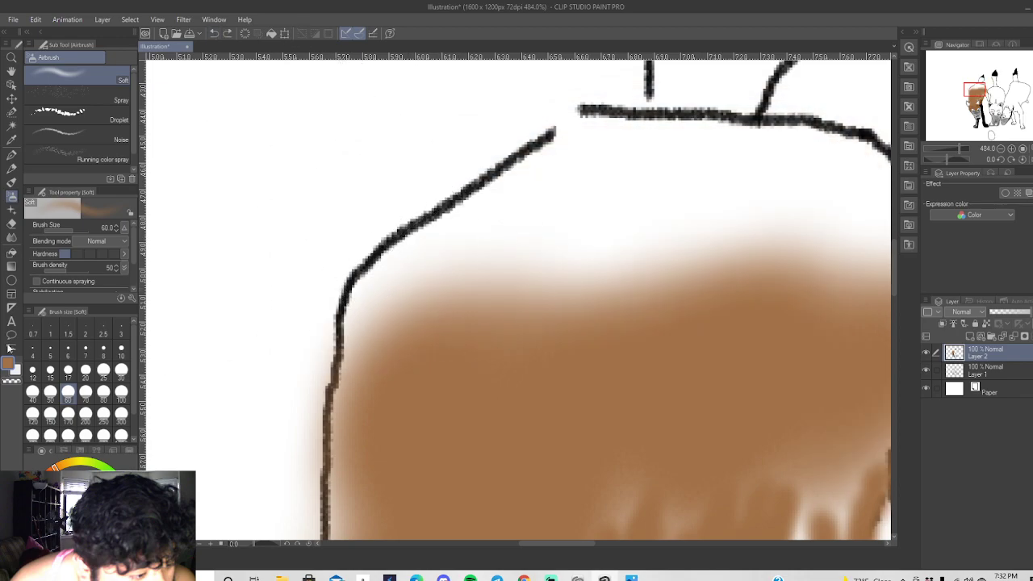
Fill the left animal's upper back with brown up to its outline and even out pale patches, using the size 30 Soft airbrush.
{"action": "left_click", "coordinate": [70, 372]}
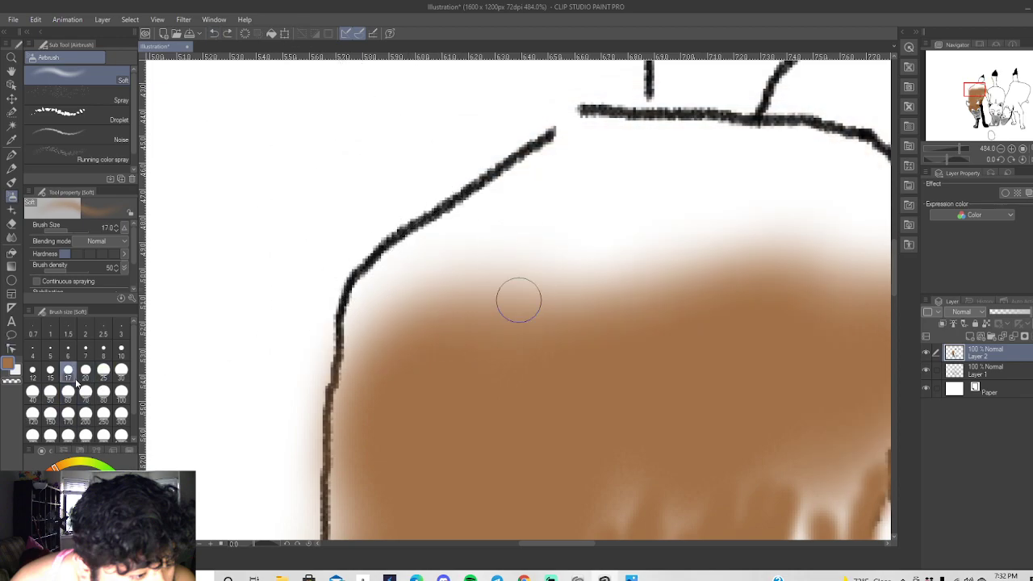
{"action": "left_click", "coordinate": [121, 370]}
{"action": "mouse_move", "coordinate": [735, 211]}
{"action": "left_mouse_down"}
{"action": "mouse_move", "coordinate": [567, 238]}
{"action": "mouse_move", "coordinate": [627, 282]}
{"action": "mouse_move", "coordinate": [441, 315]}
{"action": "mouse_move", "coordinate": [408, 288]}
{"action": "mouse_move", "coordinate": [858, 248]}
{"action": "mouse_move", "coordinate": [858, 210]}
{"action": "mouse_move", "coordinate": [671, 185]}
{"action": "mouse_move", "coordinate": [544, 202]}
{"action": "mouse_move", "coordinate": [468, 253]}
{"action": "mouse_move", "coordinate": [657, 142]}
{"action": "mouse_move", "coordinate": [847, 170]}
{"action": "mouse_move", "coordinate": [791, 234]}
{"action": "left_mouse_up"}
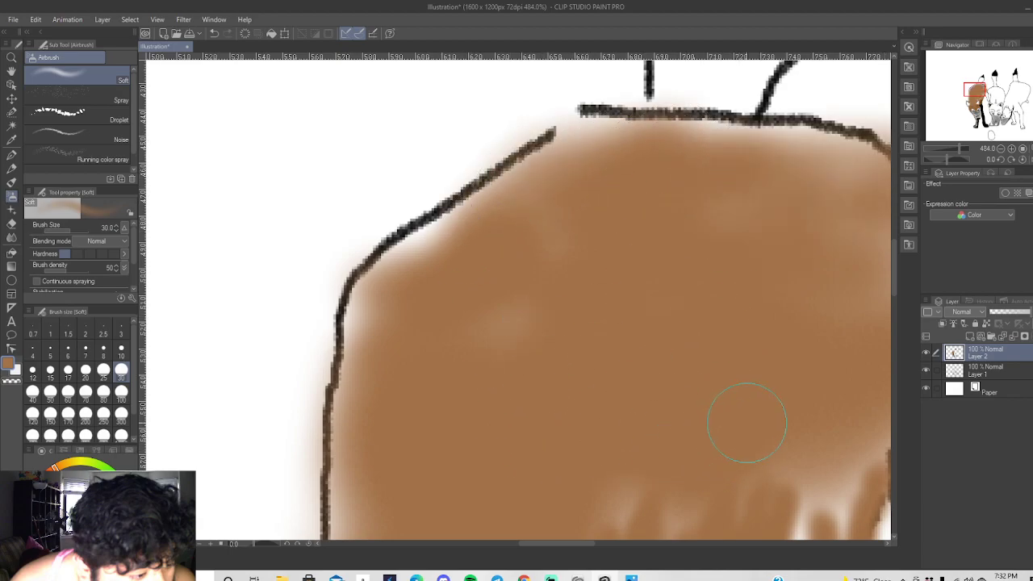
{"action": "scroll", "coordinate": [745, 425], "scroll_direction": "down", "scroll_amount": 5}
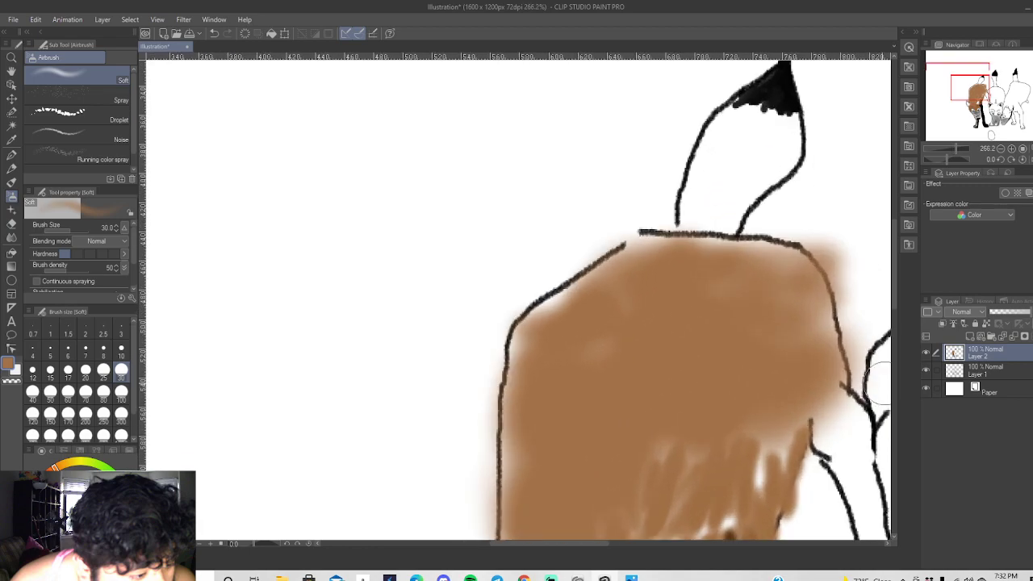
{"action": "scroll", "coordinate": [878, 379], "scroll_direction": "down", "scroll_amount": 6}
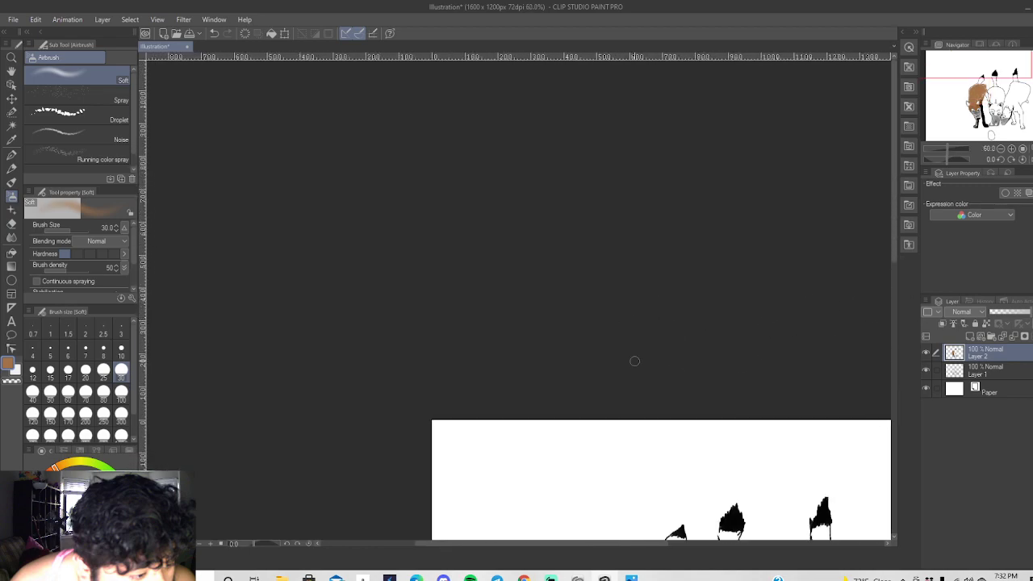
{"action": "scroll", "coordinate": [754, 483], "scroll_direction": "down", "scroll_amount": 1}
{"action": "left_click_drag", "start_coordinate": [896, 271], "coordinate": [908, 337]}
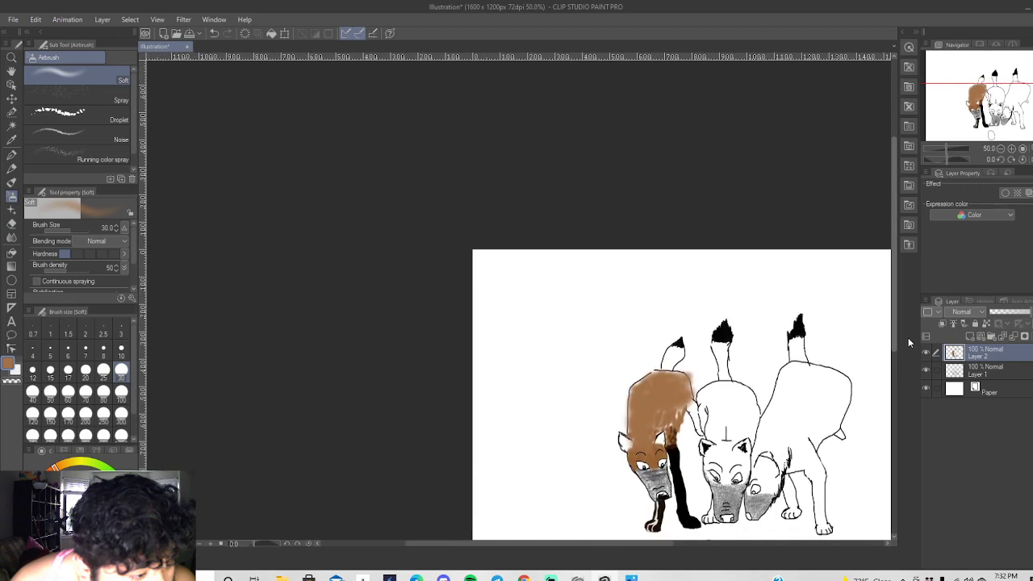
{"action": "left_click_drag", "start_coordinate": [665, 546], "coordinate": [708, 548]}
{"action": "left_click_drag", "start_coordinate": [894, 296], "coordinate": [896, 315]}
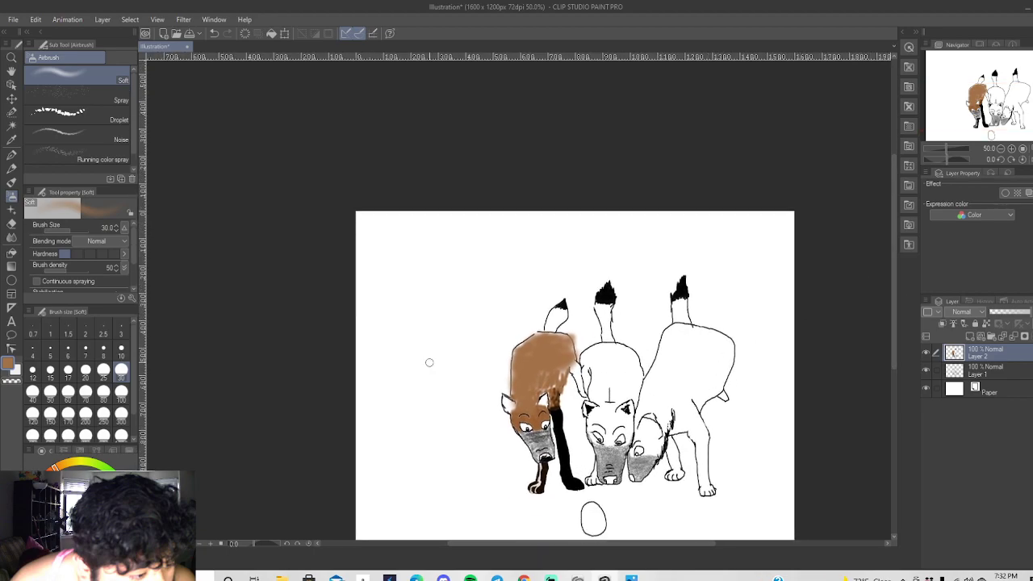
{"action": "scroll", "coordinate": [642, 366], "scroll_direction": "up", "scroll_amount": 5}
{"action": "scroll", "coordinate": [641, 366], "scroll_direction": "up", "scroll_amount": 3}
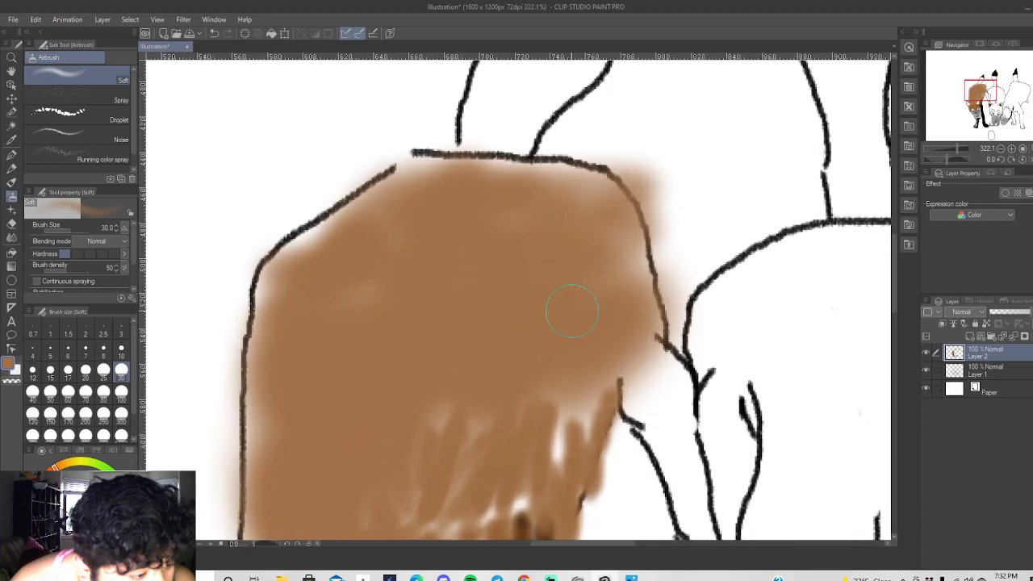
{"action": "mouse_move", "coordinate": [560, 390]}
{"action": "left_mouse_down"}
{"action": "mouse_move", "coordinate": [581, 406]}
{"action": "mouse_move", "coordinate": [590, 261]}
{"action": "mouse_move", "coordinate": [647, 315]}
{"action": "mouse_move", "coordinate": [624, 301]}
{"action": "mouse_move", "coordinate": [581, 215]}
{"action": "mouse_move", "coordinate": [532, 189]}
{"action": "mouse_move", "coordinate": [433, 189]}
{"action": "mouse_move", "coordinate": [371, 207]}
{"action": "mouse_move", "coordinate": [329, 238]}
{"action": "mouse_move", "coordinate": [340, 297]}
{"action": "left_mouse_up"}
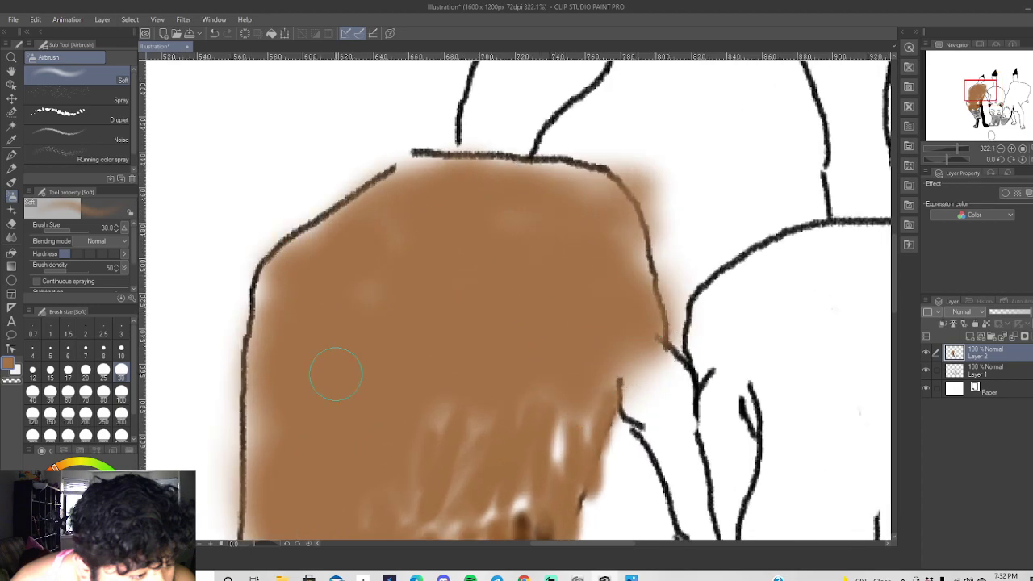
Erase the brown overflow outside the left animal's back and side outlines with the size 25 Hard eraser on Layer 2.
{"action": "key", "text": "e"}
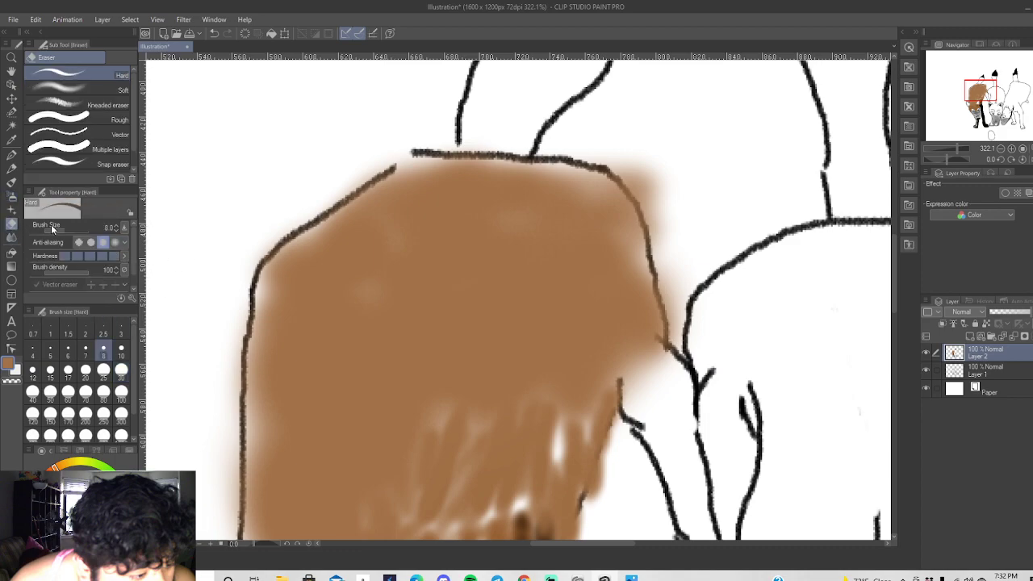
{"action": "left_click", "coordinate": [104, 371]}
{"action": "mouse_move", "coordinate": [657, 144]}
{"action": "left_mouse_down"}
{"action": "mouse_move", "coordinate": [691, 225]}
{"action": "mouse_move", "coordinate": [655, 174]}
{"action": "mouse_move", "coordinate": [671, 324]}
{"action": "left_mouse_up"}
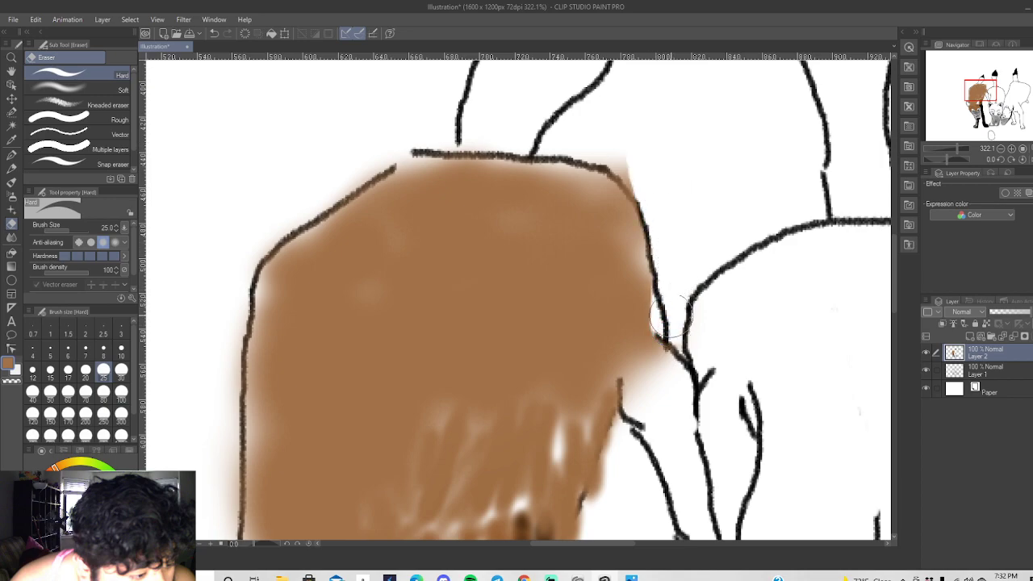
{"action": "left_click_drag", "start_coordinate": [656, 162], "coordinate": [642, 192]}
{"action": "mouse_move", "coordinate": [610, 159]}
{"action": "left_mouse_down"}
{"action": "mouse_move", "coordinate": [521, 159]}
{"action": "mouse_move", "coordinate": [488, 146]}
{"action": "mouse_move", "coordinate": [351, 173]}
{"action": "left_mouse_up"}
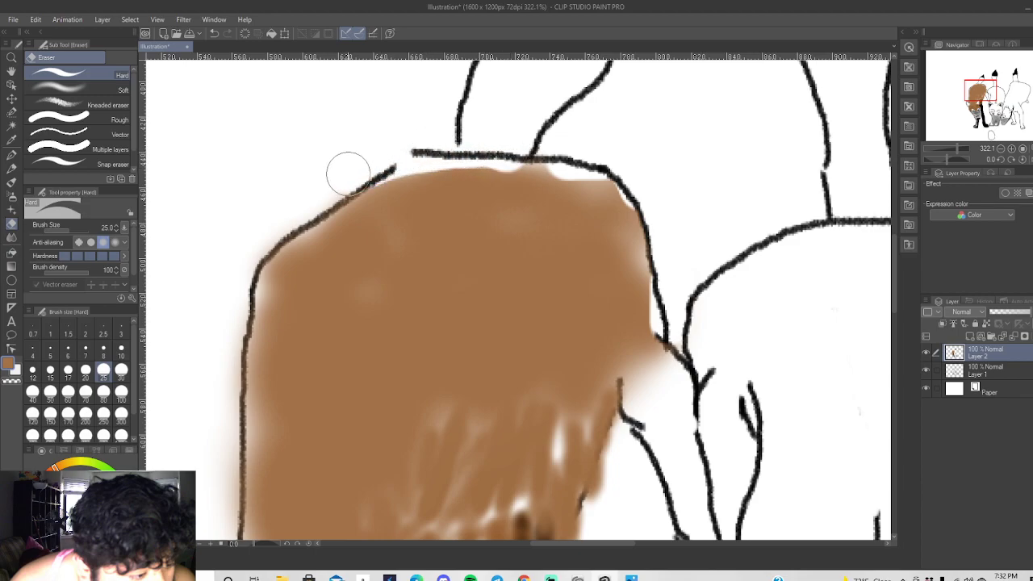
{"action": "mouse_move", "coordinate": [260, 239]}
{"action": "left_mouse_down"}
{"action": "mouse_move", "coordinate": [238, 280]}
{"action": "mouse_move", "coordinate": [239, 389]}
{"action": "left_mouse_up"}
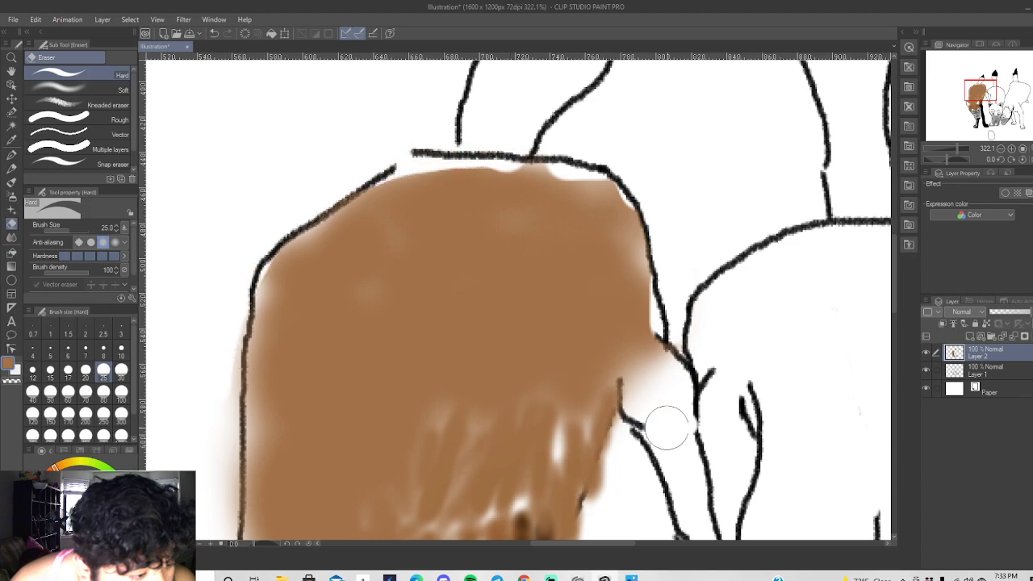
Fill the white gaps inside the back and right side outlines and extend brown into the upper leg, using the size 17 Soft airbrush.
{"action": "left_click", "coordinate": [11, 199]}
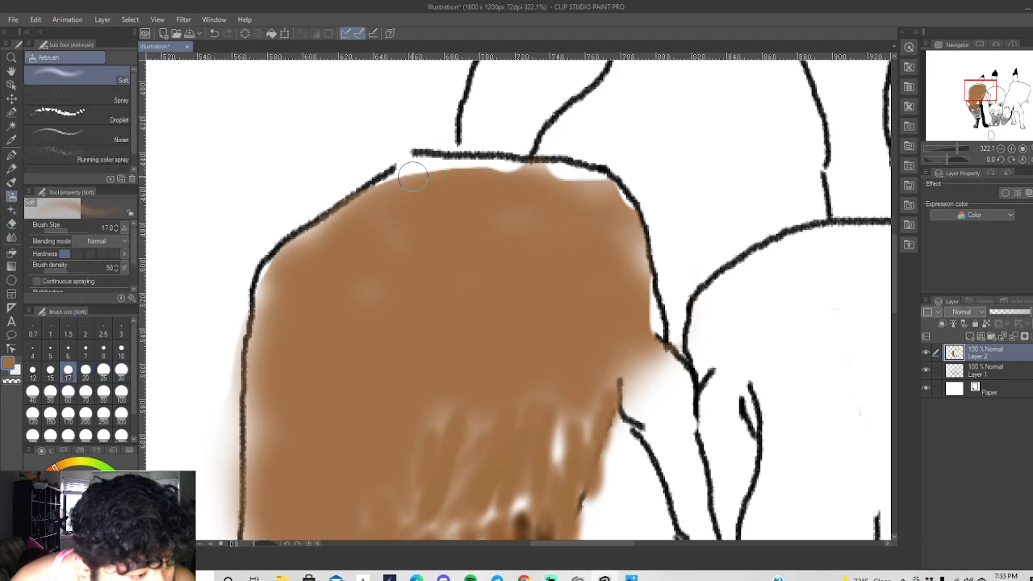
{"action": "mouse_move", "coordinate": [412, 170]}
{"action": "left_mouse_down"}
{"action": "mouse_move", "coordinate": [515, 164]}
{"action": "mouse_move", "coordinate": [387, 177]}
{"action": "mouse_move", "coordinate": [419, 176]}
{"action": "left_mouse_up"}
{"action": "left_click_drag", "start_coordinate": [541, 171], "coordinate": [574, 176]}
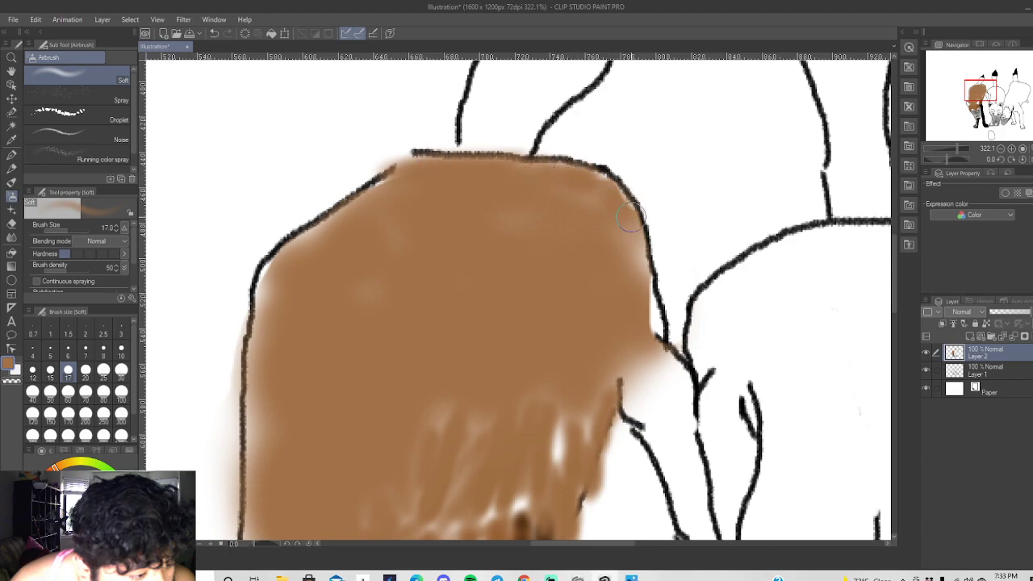
{"action": "left_click_drag", "start_coordinate": [624, 215], "coordinate": [638, 285]}
{"action": "left_click_drag", "start_coordinate": [644, 327], "coordinate": [656, 339]}
{"action": "mouse_move", "coordinate": [645, 286]}
{"action": "left_mouse_down"}
{"action": "mouse_move", "coordinate": [645, 370]}
{"action": "mouse_move", "coordinate": [657, 368]}
{"action": "mouse_move", "coordinate": [662, 426]}
{"action": "left_mouse_up"}
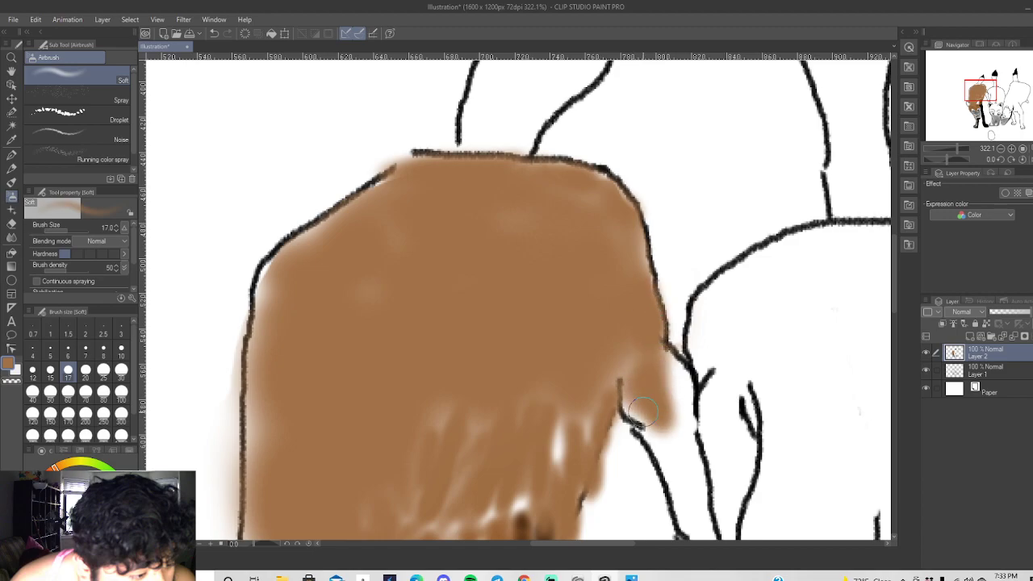
Paint a dark brown stripe with side marks from the left animal's neck down its forehead, using the size 10 Soft airbrush.
{"action": "scroll", "coordinate": [643, 413], "scroll_direction": "down", "scroll_amount": 4}
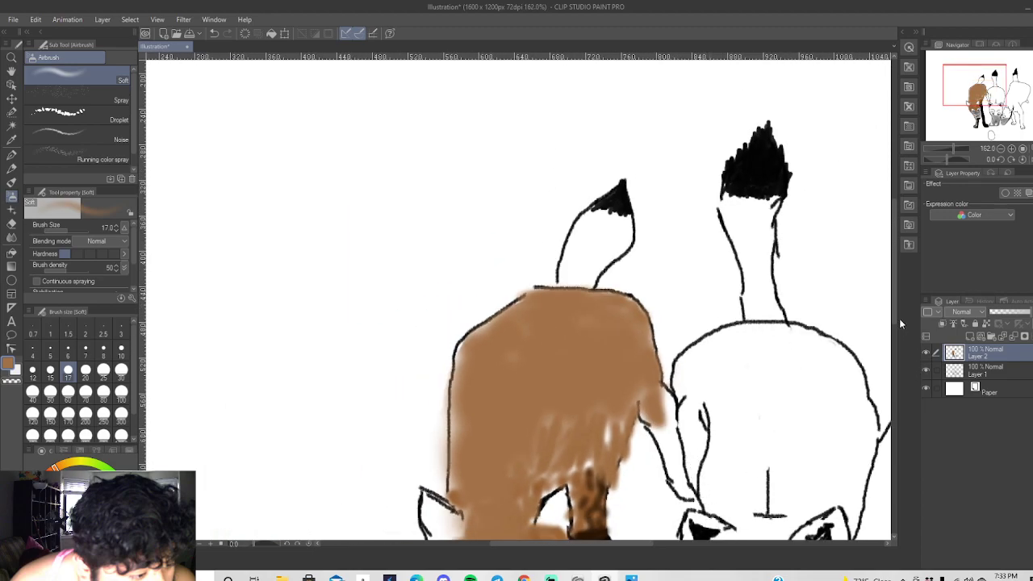
{"action": "scroll", "coordinate": [896, 320], "scroll_direction": "down", "scroll_amount": 3}
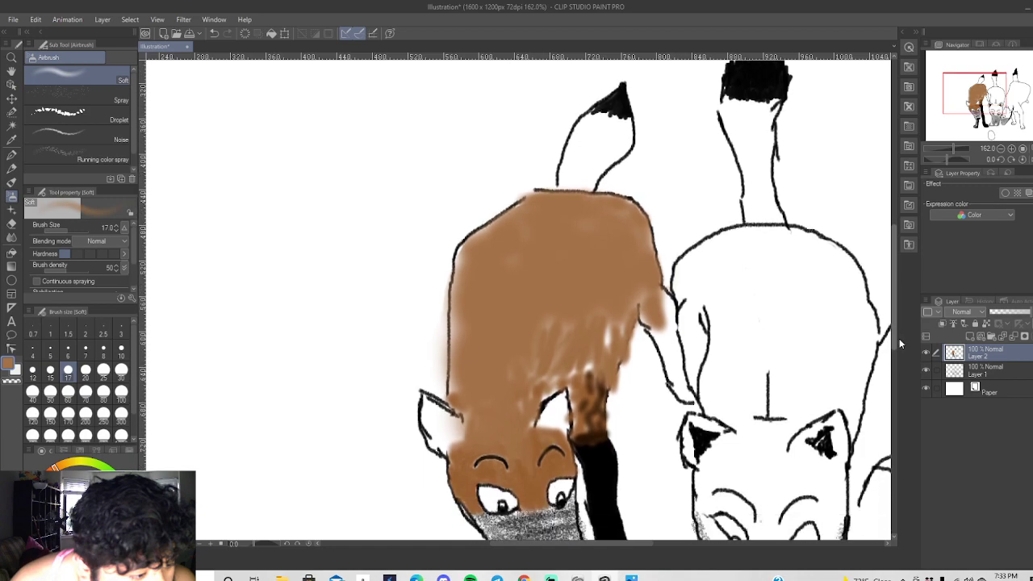
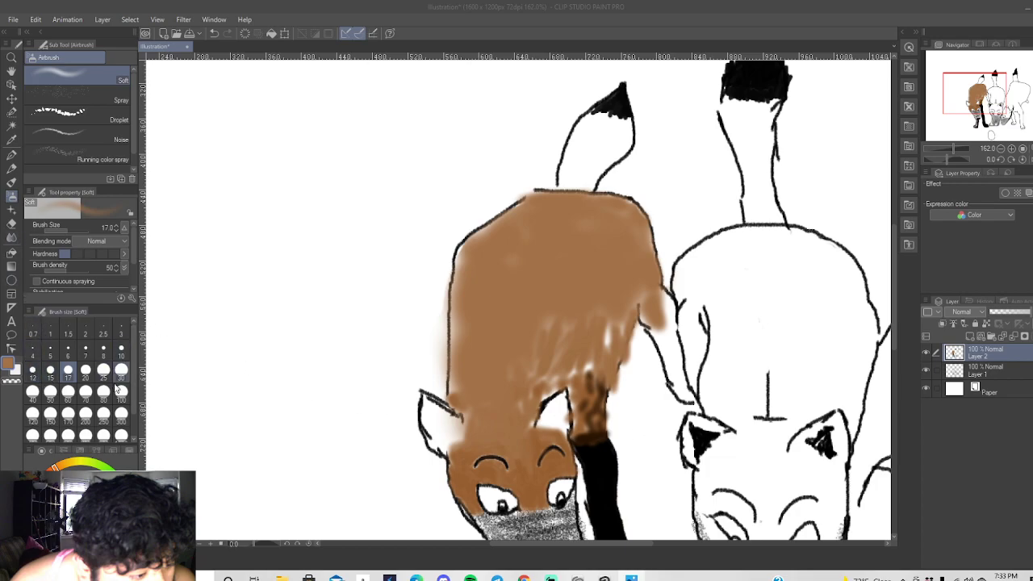
{"action": "left_click", "coordinate": [121, 353]}
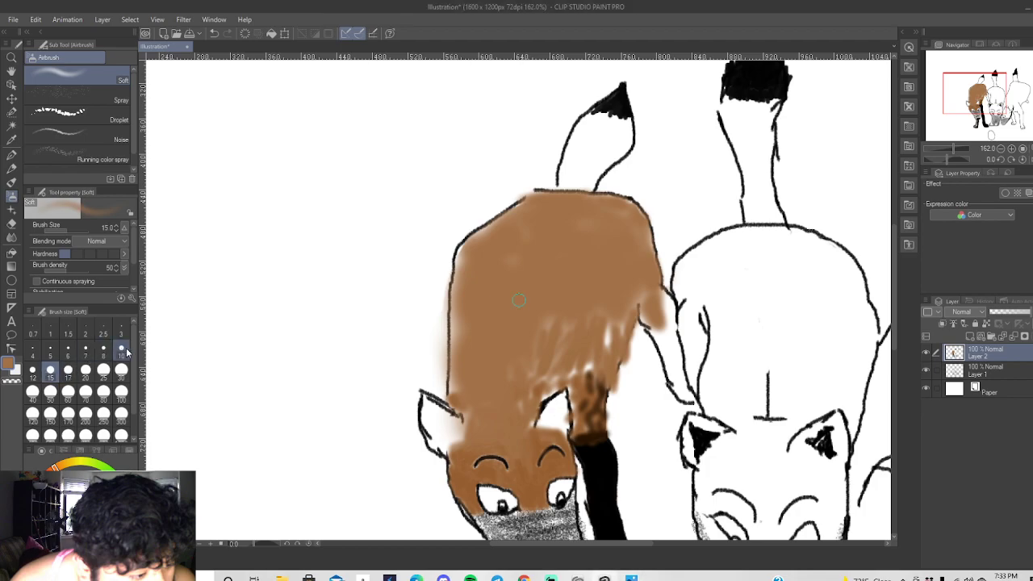
{"action": "left_click", "coordinate": [519, 301], "text": "alt"}
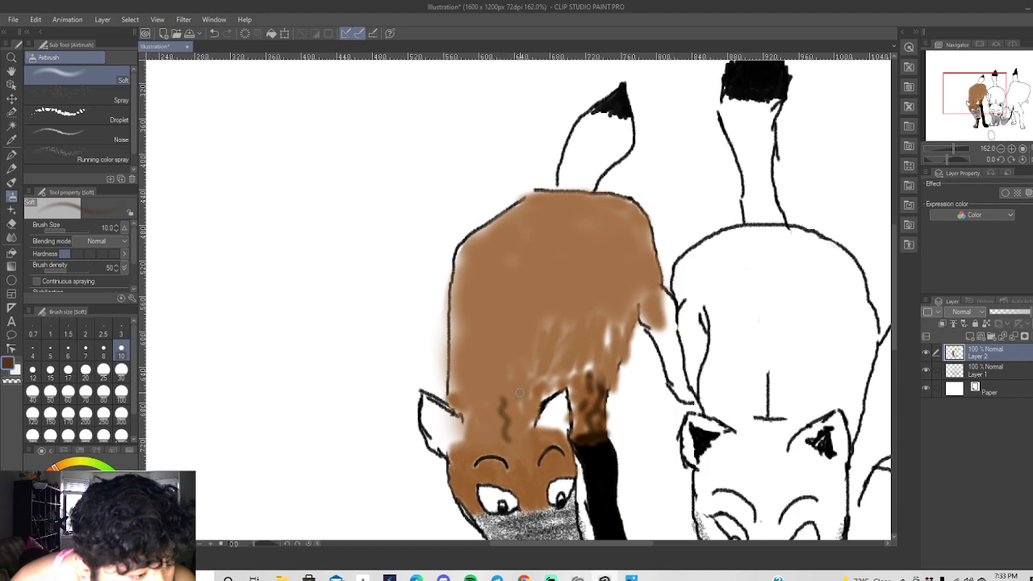
{"action": "mouse_move", "coordinate": [514, 386]}
{"action": "left_mouse_down"}
{"action": "mouse_move", "coordinate": [514, 429]}
{"action": "mouse_move", "coordinate": [491, 367]}
{"action": "mouse_move", "coordinate": [500, 359]}
{"action": "mouse_move", "coordinate": [496, 388]}
{"action": "mouse_move", "coordinate": [510, 401]}
{"action": "mouse_move", "coordinate": [520, 468]}
{"action": "mouse_move", "coordinate": [504, 372]}
{"action": "left_mouse_up"}
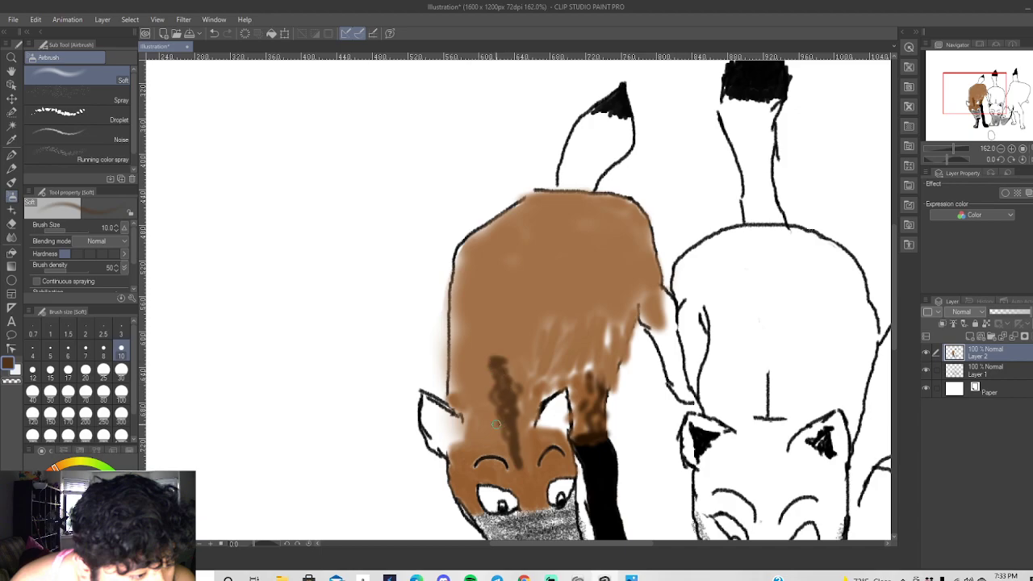
{"action": "left_click_drag", "start_coordinate": [486, 424], "coordinate": [533, 415]}
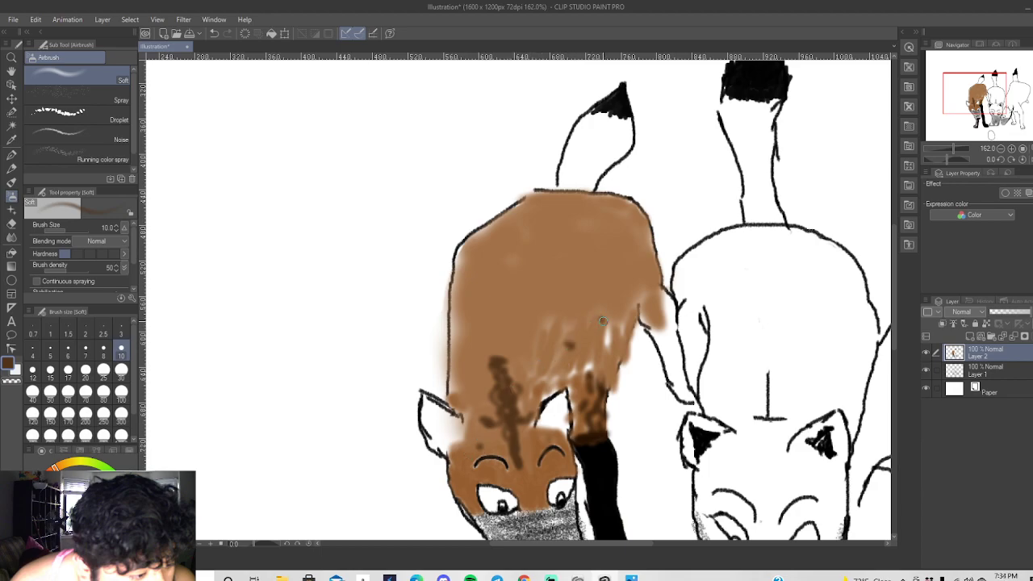
Shade the left animal's shoulder and upper foreleg with dark brown and fill the leg beside the middle animal, using the size 10 Soft airbrush.
{"action": "mouse_move", "coordinate": [605, 315]}
{"action": "left_mouse_down"}
{"action": "mouse_move", "coordinate": [615, 297]}
{"action": "mouse_move", "coordinate": [604, 339]}
{"action": "mouse_move", "coordinate": [626, 361]}
{"action": "mouse_move", "coordinate": [605, 403]}
{"action": "mouse_move", "coordinate": [608, 434]}
{"action": "left_mouse_up"}
{"action": "mouse_move", "coordinate": [625, 352]}
{"action": "left_mouse_down"}
{"action": "mouse_move", "coordinate": [638, 315]}
{"action": "mouse_move", "coordinate": [688, 399]}
{"action": "left_mouse_up"}
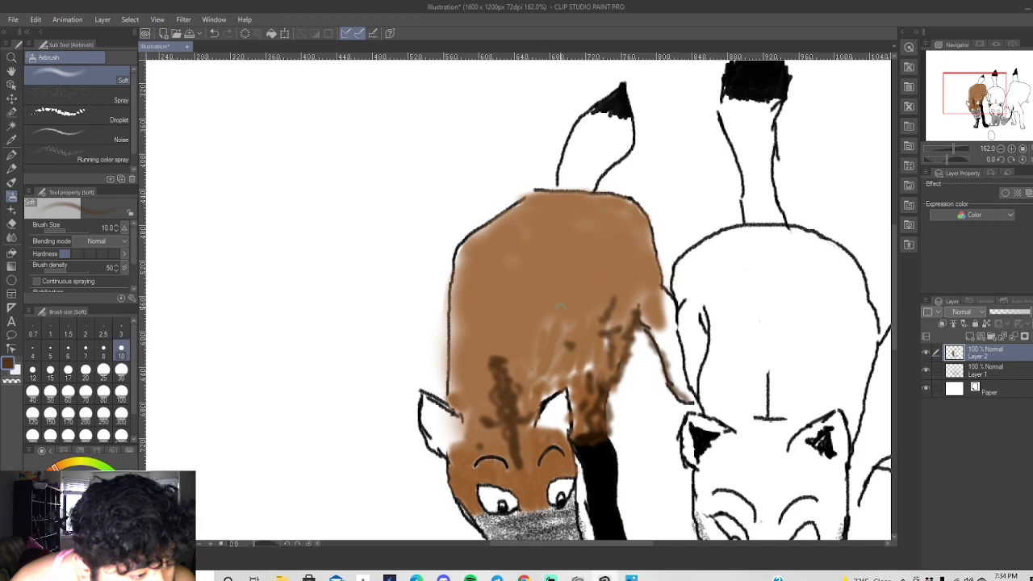
{"action": "mouse_move", "coordinate": [658, 326]}
{"action": "left_mouse_down"}
{"action": "mouse_move", "coordinate": [677, 362]}
{"action": "mouse_move", "coordinate": [646, 322]}
{"action": "mouse_move", "coordinate": [682, 386]}
{"action": "mouse_move", "coordinate": [667, 371]}
{"action": "mouse_move", "coordinate": [669, 349]}
{"action": "mouse_move", "coordinate": [673, 364]}
{"action": "mouse_move", "coordinate": [677, 355]}
{"action": "mouse_move", "coordinate": [668, 302]}
{"action": "mouse_move", "coordinate": [669, 342]}
{"action": "mouse_move", "coordinate": [649, 318]}
{"action": "mouse_move", "coordinate": [686, 349]}
{"action": "mouse_move", "coordinate": [675, 359]}
{"action": "mouse_move", "coordinate": [684, 402]}
{"action": "mouse_move", "coordinate": [668, 372]}
{"action": "left_mouse_up"}
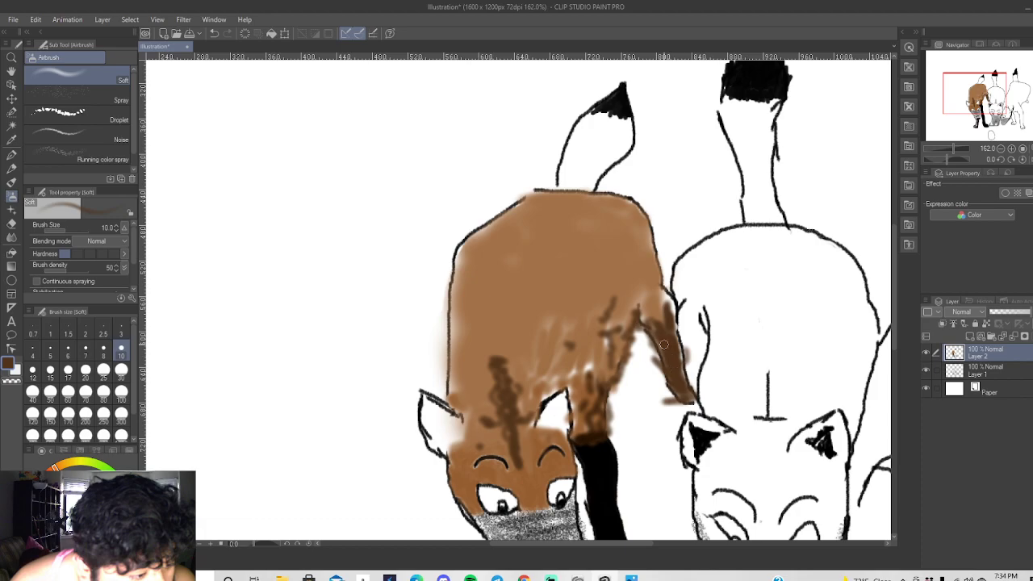
Erase the dark brown overflow at the lower end of the leg beside the middle animal with the size 25 Hard eraser.
{"action": "scroll", "coordinate": [678, 413], "scroll_direction": "up", "scroll_amount": 5}
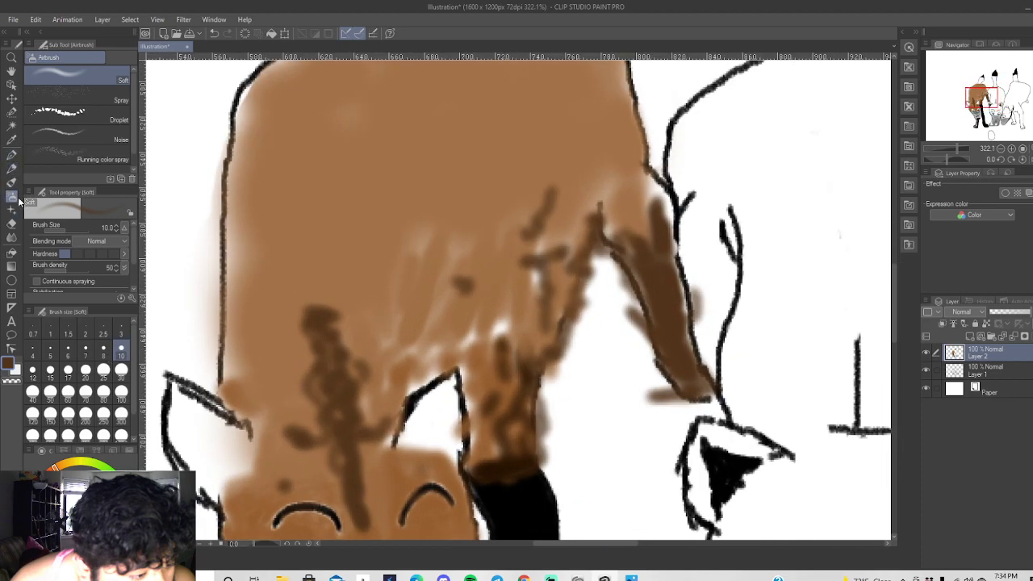
{"action": "left_click", "coordinate": [12, 224]}
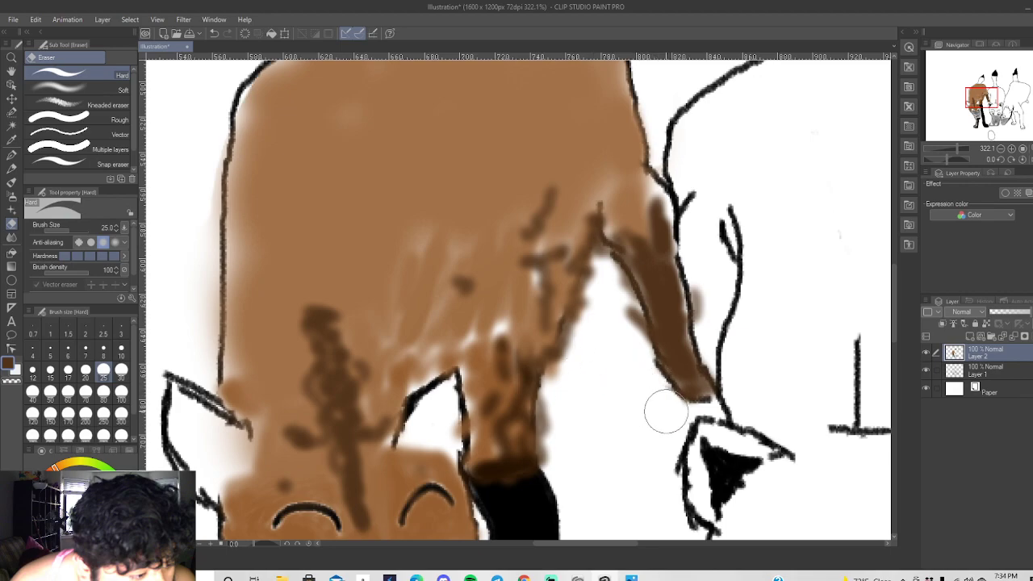
{"action": "scroll", "coordinate": [619, 392], "scroll_direction": "down", "scroll_amount": 3}
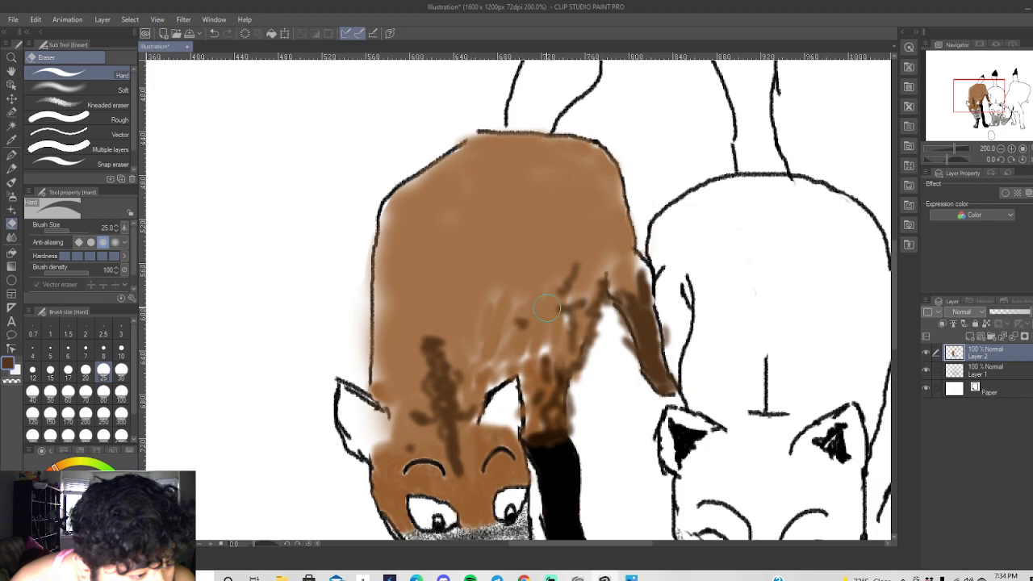
{"action": "scroll", "coordinate": [550, 318], "scroll_direction": "down", "scroll_amount": 3}
{"action": "scroll", "coordinate": [654, 327], "scroll_direction": "up", "scroll_amount": 3}
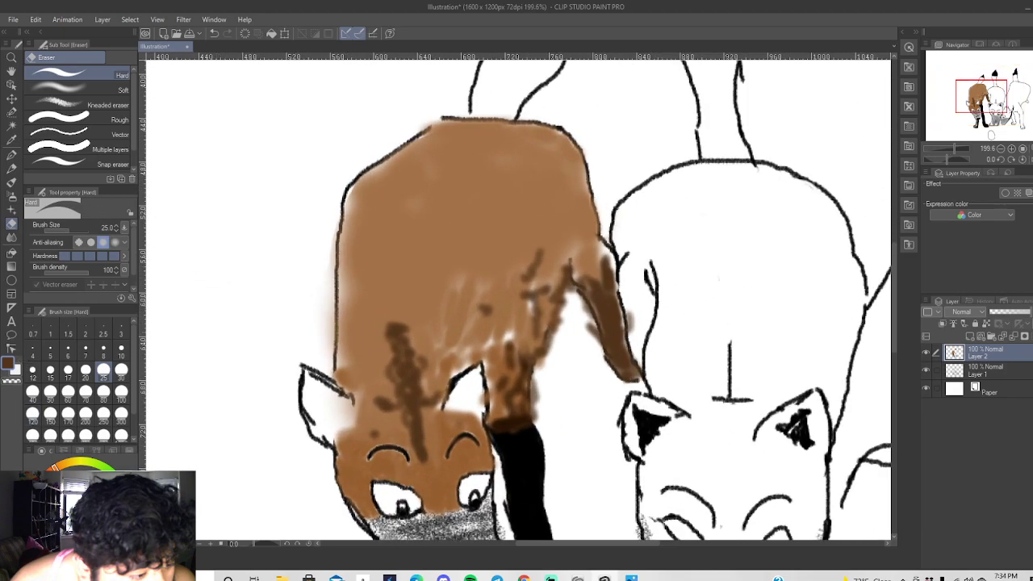
{"action": "left_click", "coordinate": [354, 360]}
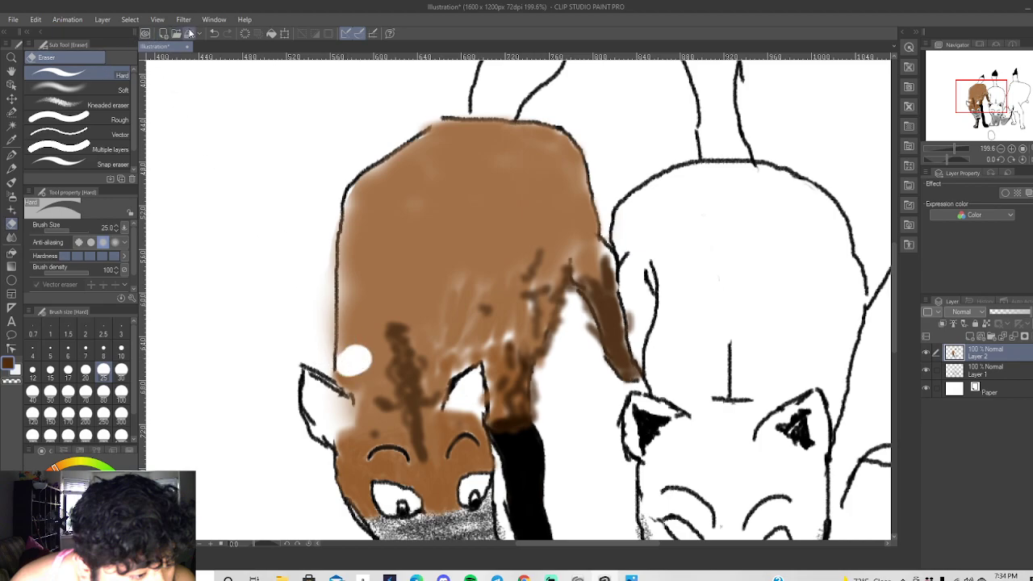
{"action": "left_click", "coordinate": [214, 33]}
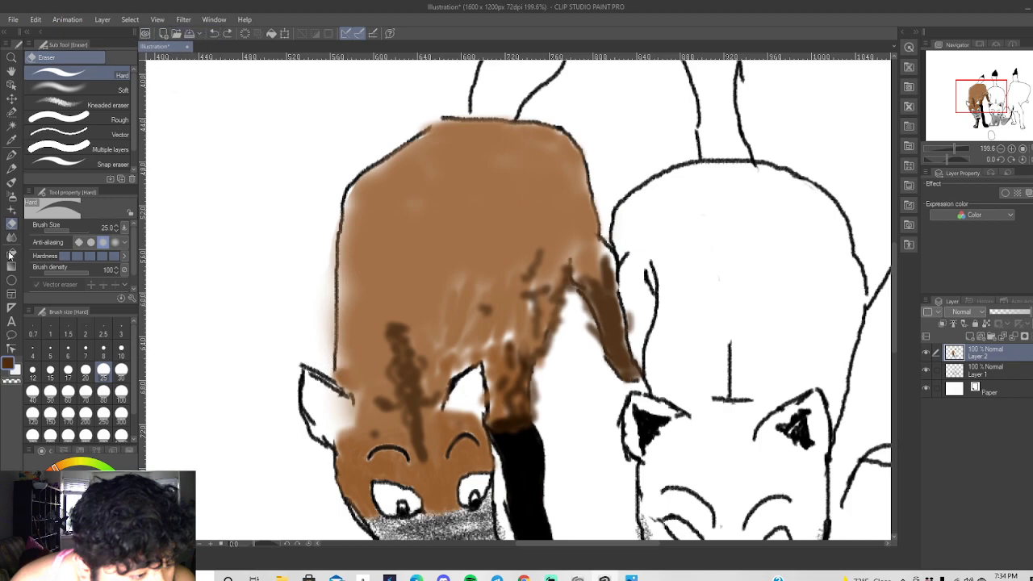
Airbrush a dark brown edge along the left animal's left flank and dark brown marks across its back and chest, using the size 10 Soft airbrush.
{"action": "left_click", "coordinate": [11, 196]}
{"action": "mouse_move", "coordinate": [342, 354]}
{"action": "left_mouse_down"}
{"action": "mouse_move", "coordinate": [348, 188]}
{"action": "mouse_move", "coordinate": [339, 322]}
{"action": "mouse_move", "coordinate": [356, 396]}
{"action": "mouse_move", "coordinate": [352, 381]}
{"action": "left_mouse_up"}
{"action": "left_click_drag", "start_coordinate": [473, 172], "coordinate": [489, 174]}
{"action": "mouse_move", "coordinate": [469, 214]}
{"action": "left_mouse_down"}
{"action": "mouse_move", "coordinate": [451, 242]}
{"action": "mouse_move", "coordinate": [507, 236]}
{"action": "left_mouse_up"}
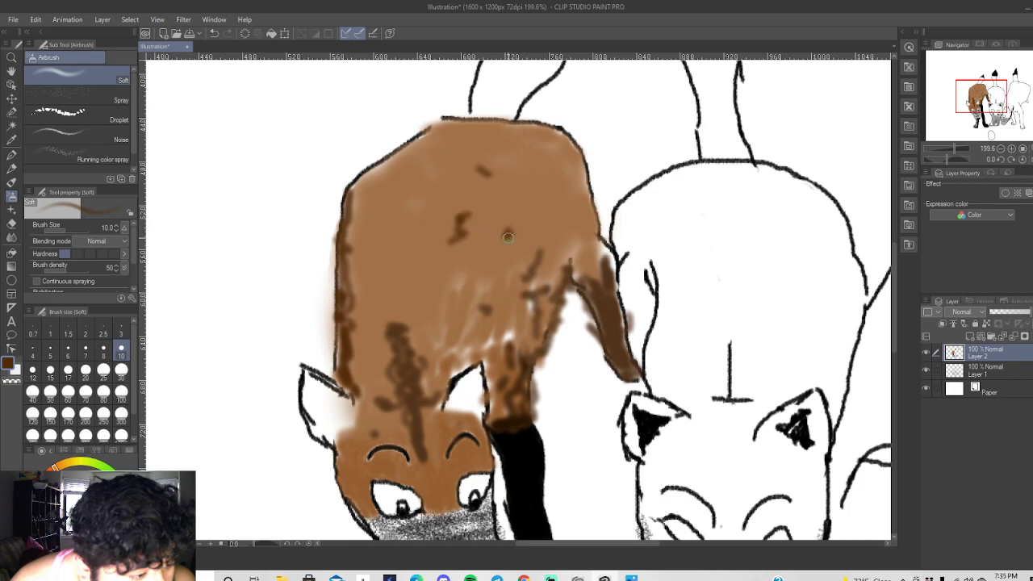
{"action": "mouse_move", "coordinate": [459, 314]}
{"action": "left_mouse_down"}
{"action": "mouse_move", "coordinate": [477, 341]}
{"action": "mouse_move", "coordinate": [456, 353]}
{"action": "mouse_move", "coordinate": [469, 360]}
{"action": "mouse_move", "coordinate": [450, 369]}
{"action": "mouse_move", "coordinate": [510, 338]}
{"action": "mouse_move", "coordinate": [468, 320]}
{"action": "mouse_move", "coordinate": [481, 300]}
{"action": "left_mouse_up"}
{"action": "mouse_move", "coordinate": [489, 362]}
{"action": "left_mouse_down"}
{"action": "mouse_move", "coordinate": [493, 404]}
{"action": "mouse_move", "coordinate": [472, 363]}
{"action": "left_mouse_up"}
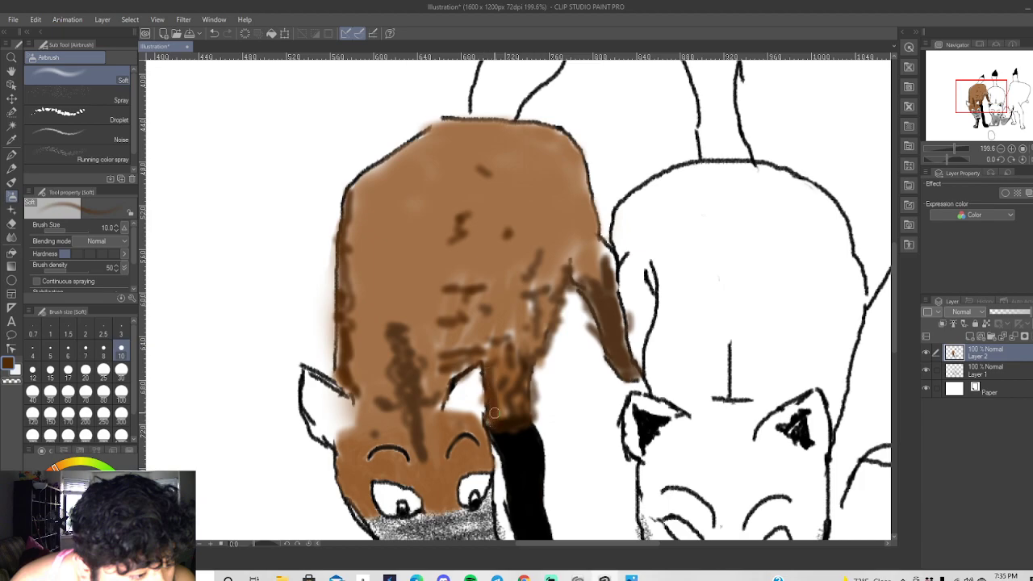
Paint dark brown around the outlines of both of the left animal's ears with the size 10 Soft airbrush.
{"action": "scroll", "coordinate": [494, 433], "scroll_direction": "up", "scroll_amount": 3}
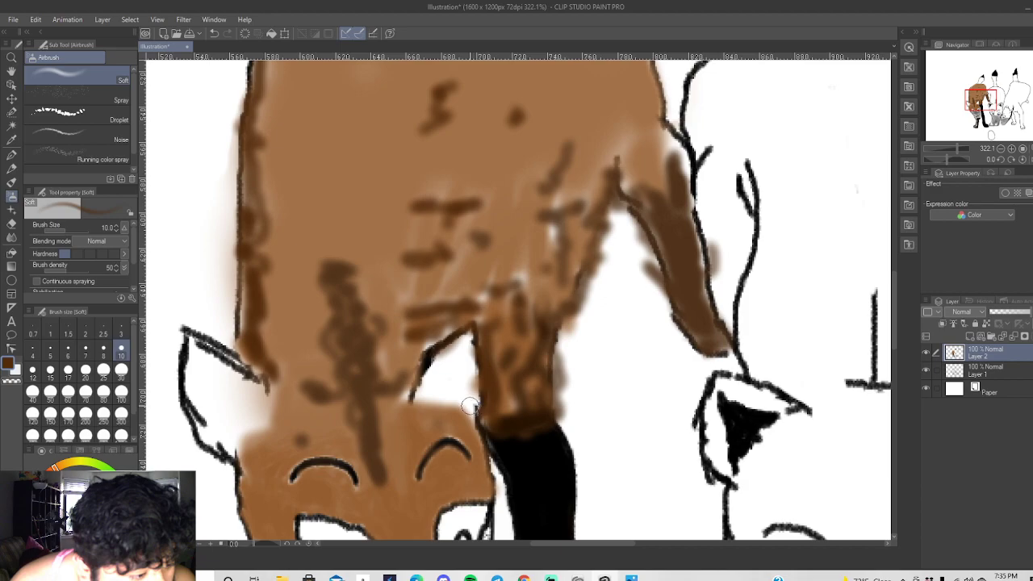
{"action": "mouse_move", "coordinate": [470, 406]}
{"action": "left_mouse_down"}
{"action": "mouse_move", "coordinate": [462, 341]}
{"action": "mouse_move", "coordinate": [448, 331]}
{"action": "mouse_move", "coordinate": [418, 354]}
{"action": "mouse_move", "coordinate": [438, 337]}
{"action": "mouse_move", "coordinate": [405, 393]}
{"action": "mouse_move", "coordinate": [463, 322]}
{"action": "mouse_move", "coordinate": [429, 339]}
{"action": "mouse_move", "coordinate": [477, 324]}
{"action": "mouse_move", "coordinate": [482, 341]}
{"action": "mouse_move", "coordinate": [476, 318]}
{"action": "mouse_move", "coordinate": [461, 317]}
{"action": "mouse_move", "coordinate": [476, 313]}
{"action": "mouse_move", "coordinate": [485, 389]}
{"action": "mouse_move", "coordinate": [408, 396]}
{"action": "left_mouse_up"}
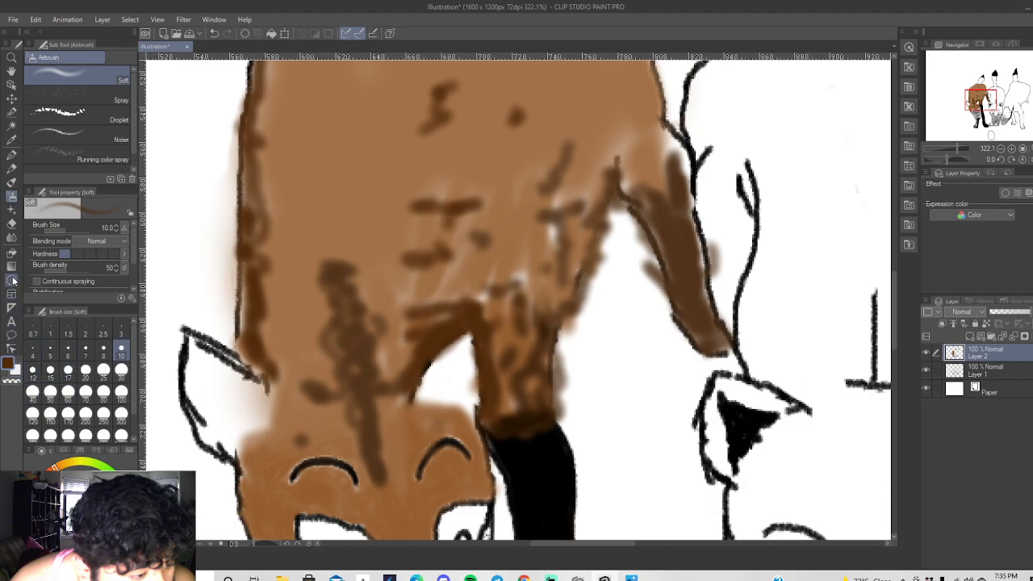
{"action": "mouse_move", "coordinate": [257, 369]}
{"action": "left_mouse_down"}
{"action": "mouse_move", "coordinate": [222, 335]}
{"action": "mouse_move", "coordinate": [179, 335]}
{"action": "mouse_move", "coordinate": [183, 413]}
{"action": "mouse_move", "coordinate": [209, 460]}
{"action": "mouse_move", "coordinate": [229, 467]}
{"action": "mouse_move", "coordinate": [201, 456]}
{"action": "mouse_move", "coordinate": [190, 429]}
{"action": "mouse_move", "coordinate": [192, 336]}
{"action": "mouse_move", "coordinate": [271, 374]}
{"action": "mouse_move", "coordinate": [202, 335]}
{"action": "mouse_move", "coordinate": [181, 348]}
{"action": "mouse_move", "coordinate": [185, 376]}
{"action": "mouse_move", "coordinate": [274, 368]}
{"action": "mouse_move", "coordinate": [274, 396]}
{"action": "mouse_move", "coordinate": [250, 406]}
{"action": "mouse_move", "coordinate": [275, 414]}
{"action": "mouse_move", "coordinate": [234, 452]}
{"action": "left_mouse_up"}
{"action": "scroll", "coordinate": [325, 401], "scroll_direction": "down", "scroll_amount": 5}
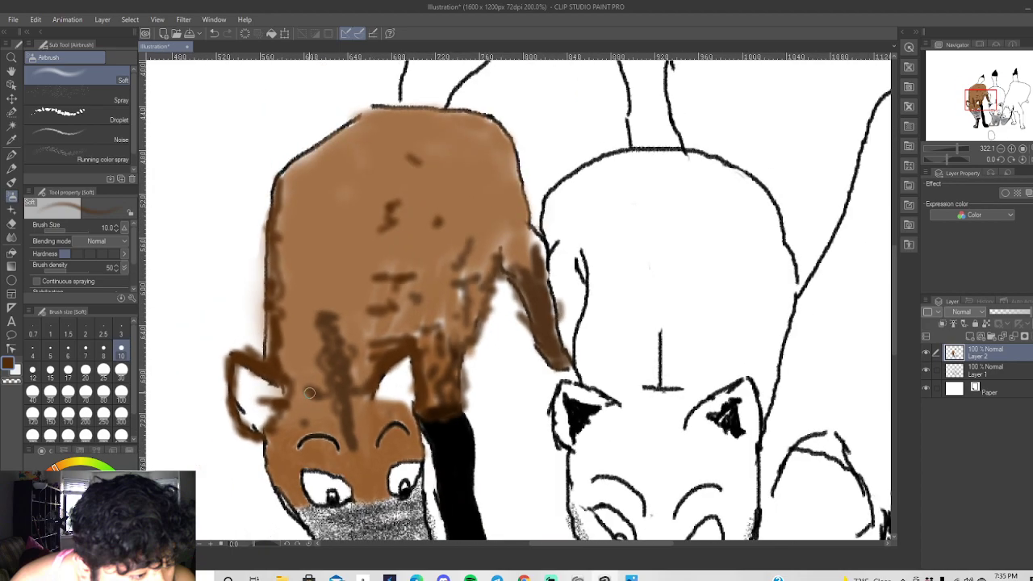
Add dark brown spots above and below both eyebrows on the left animal's forehead with the size 10 Soft airbrush.
{"action": "scroll", "coordinate": [290, 472], "scroll_direction": "up", "scroll_amount": 6}
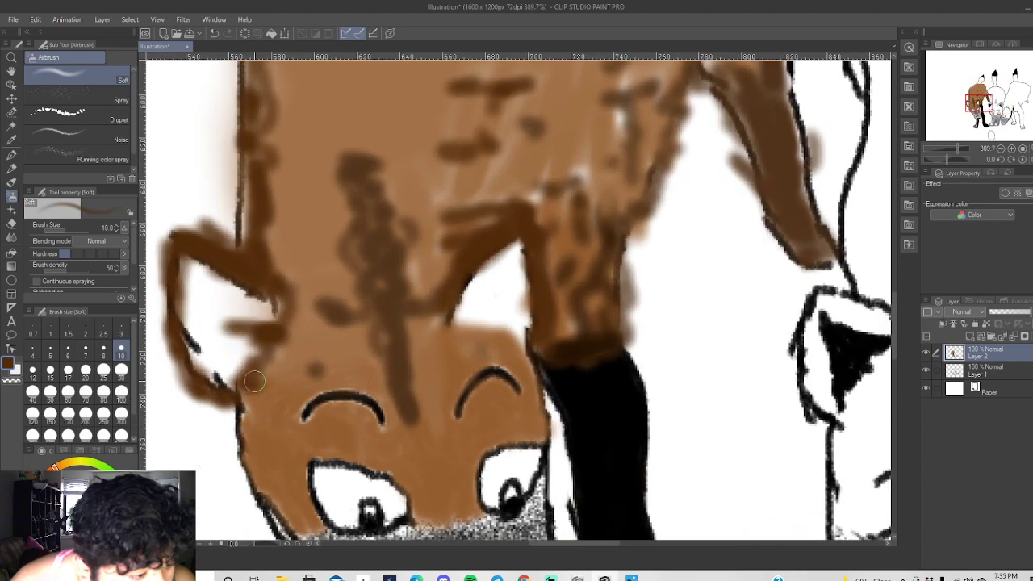
{"action": "mouse_move", "coordinate": [313, 374]}
{"action": "left_mouse_down"}
{"action": "mouse_move", "coordinate": [342, 366]}
{"action": "mouse_move", "coordinate": [307, 368]}
{"action": "left_mouse_up"}
{"action": "left_click_drag", "start_coordinate": [335, 431], "coordinate": [343, 434]}
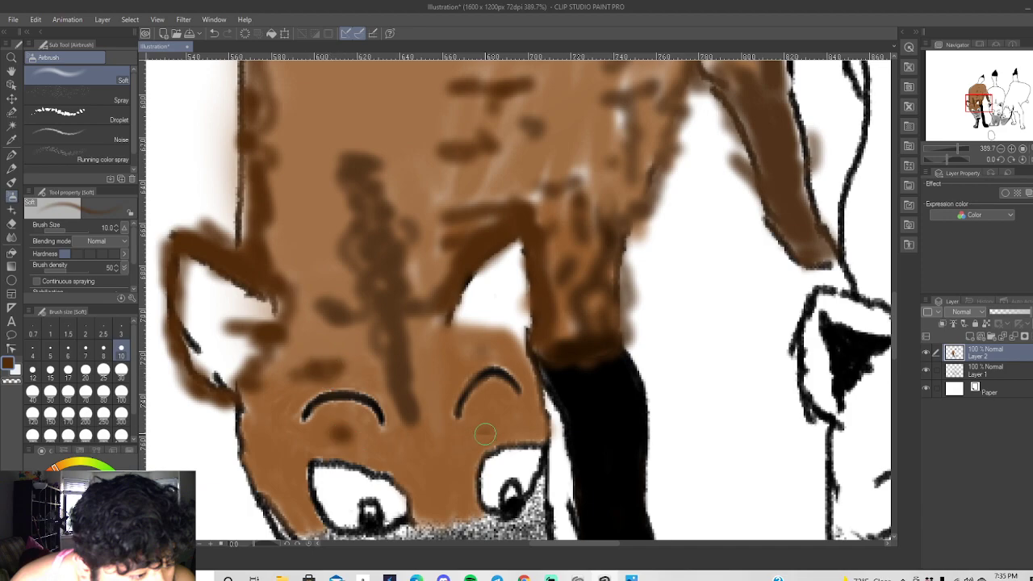
{"action": "left_click_drag", "start_coordinate": [483, 429], "coordinate": [507, 423]}
{"action": "mouse_move", "coordinate": [474, 376]}
{"action": "left_mouse_down"}
{"action": "mouse_move", "coordinate": [511, 365]}
{"action": "mouse_move", "coordinate": [471, 355]}
{"action": "mouse_move", "coordinate": [510, 362]}
{"action": "mouse_move", "coordinate": [501, 346]}
{"action": "mouse_move", "coordinate": [521, 358]}
{"action": "mouse_move", "coordinate": [499, 342]}
{"action": "mouse_move", "coordinate": [464, 339]}
{"action": "mouse_move", "coordinate": [523, 364]}
{"action": "left_mouse_up"}
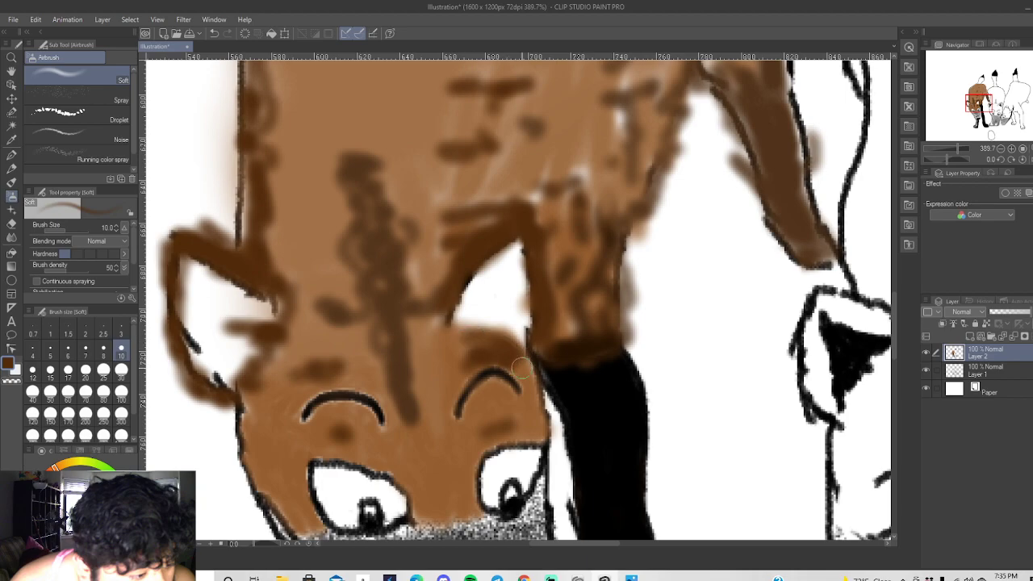
Draw dark brown and then black jagged fur marks inside the left animal's left ear with the size 4 Real G-Pen.
{"action": "scroll", "coordinate": [400, 329], "scroll_direction": "down", "scroll_amount": 6}
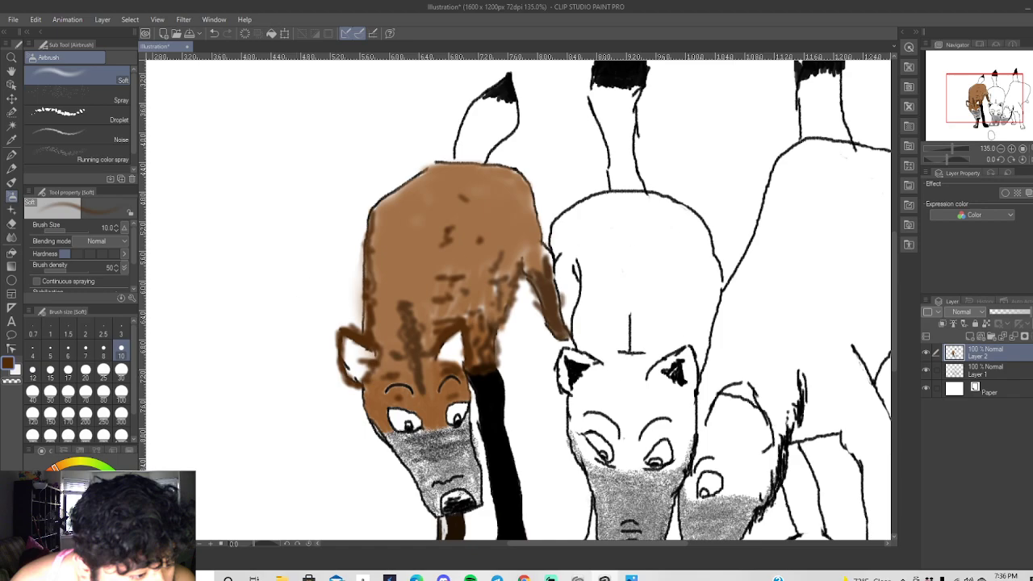
{"action": "scroll", "coordinate": [415, 384], "scroll_direction": "up", "scroll_amount": 5}
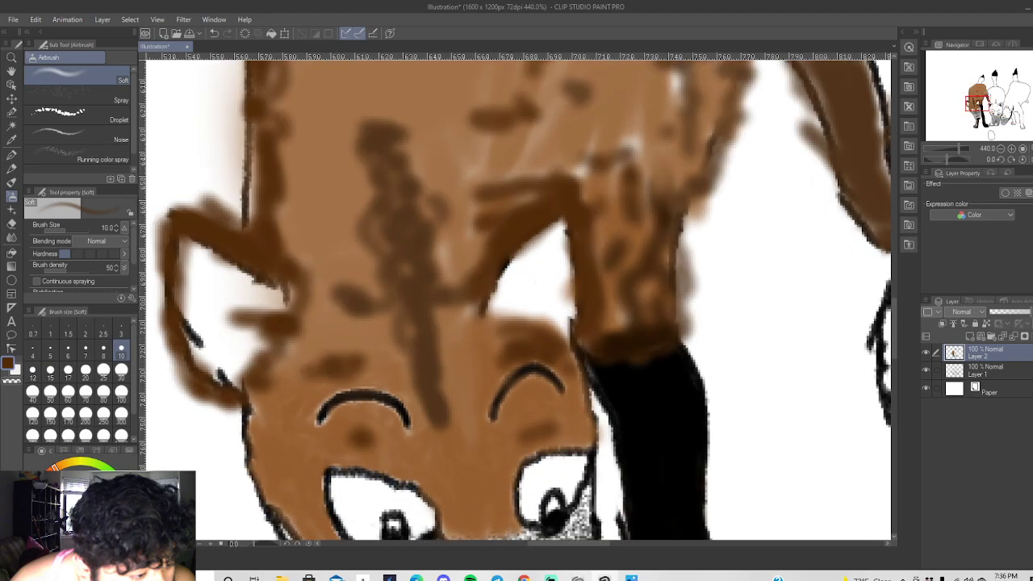
{"action": "left_click", "coordinate": [12, 155]}
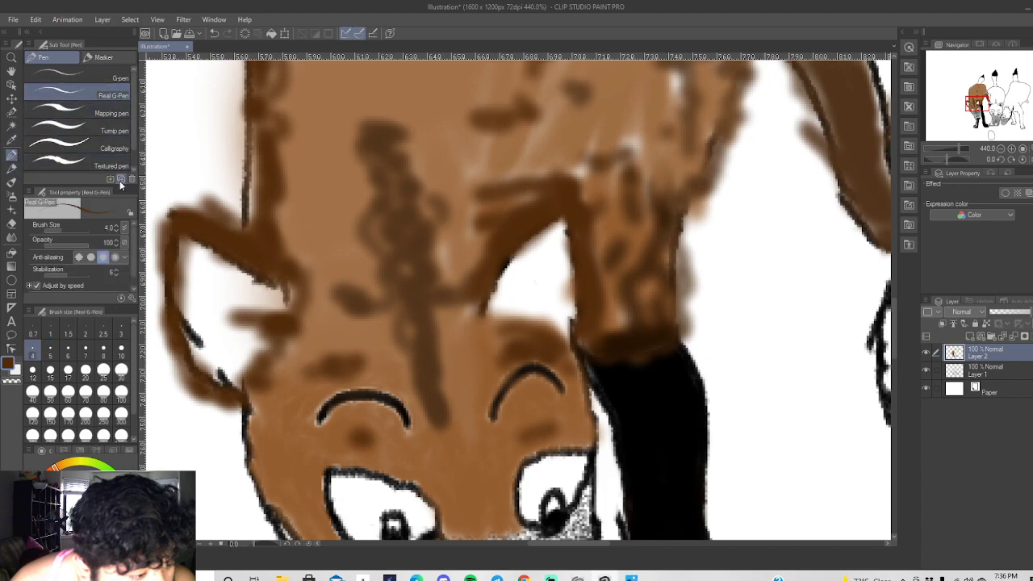
{"action": "mouse_move", "coordinate": [183, 322]}
{"action": "left_mouse_down"}
{"action": "mouse_move", "coordinate": [207, 351]}
{"action": "mouse_move", "coordinate": [228, 358]}
{"action": "mouse_move", "coordinate": [188, 293]}
{"action": "mouse_move", "coordinate": [253, 285]}
{"action": "mouse_move", "coordinate": [208, 279]}
{"action": "left_mouse_up"}
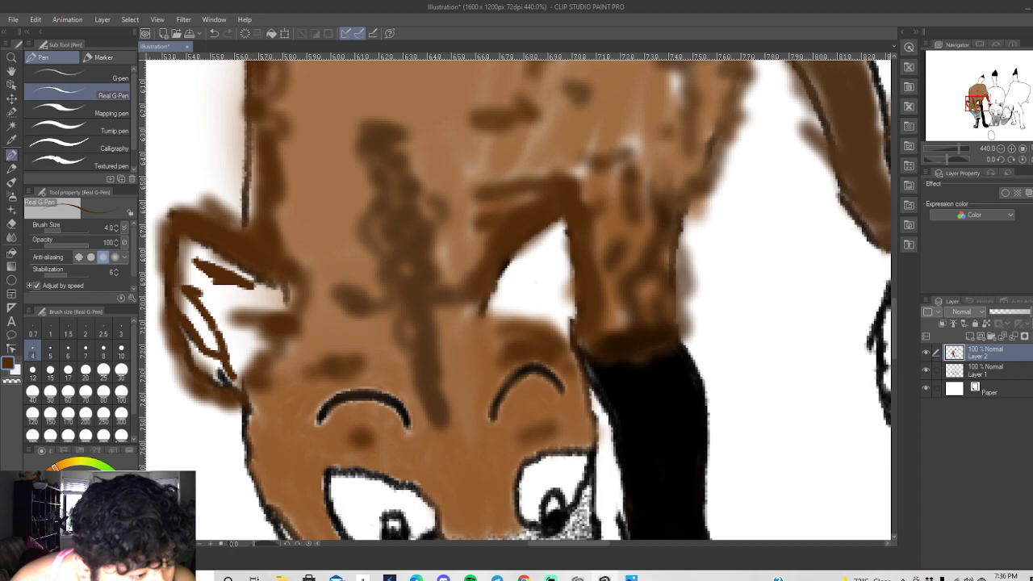
{"action": "left_click_drag", "start_coordinate": [232, 378], "coordinate": [185, 316]}
{"action": "mouse_move", "coordinate": [219, 359]}
{"action": "left_mouse_down"}
{"action": "mouse_move", "coordinate": [193, 294]}
{"action": "mouse_move", "coordinate": [229, 278]}
{"action": "mouse_move", "coordinate": [218, 271]}
{"action": "mouse_move", "coordinate": [251, 280]}
{"action": "mouse_move", "coordinate": [200, 261]}
{"action": "left_mouse_up"}
{"action": "mouse_move", "coordinate": [226, 284]}
{"action": "left_mouse_down"}
{"action": "mouse_move", "coordinate": [230, 316]}
{"action": "mouse_move", "coordinate": [212, 310]}
{"action": "mouse_move", "coordinate": [208, 297]}
{"action": "mouse_move", "coordinate": [246, 330]}
{"action": "mouse_move", "coordinate": [242, 344]}
{"action": "mouse_move", "coordinate": [208, 339]}
{"action": "mouse_move", "coordinate": [232, 383]}
{"action": "mouse_move", "coordinate": [240, 378]}
{"action": "left_mouse_up"}
{"action": "mouse_move", "coordinate": [214, 299]}
{"action": "left_mouse_down"}
{"action": "mouse_move", "coordinate": [190, 297]}
{"action": "mouse_move", "coordinate": [221, 294]}
{"action": "mouse_move", "coordinate": [198, 259]}
{"action": "mouse_move", "coordinate": [220, 312]}
{"action": "mouse_move", "coordinate": [219, 276]}
{"action": "mouse_move", "coordinate": [199, 258]}
{"action": "mouse_move", "coordinate": [255, 288]}
{"action": "mouse_move", "coordinate": [244, 328]}
{"action": "mouse_move", "coordinate": [184, 283]}
{"action": "left_mouse_up"}
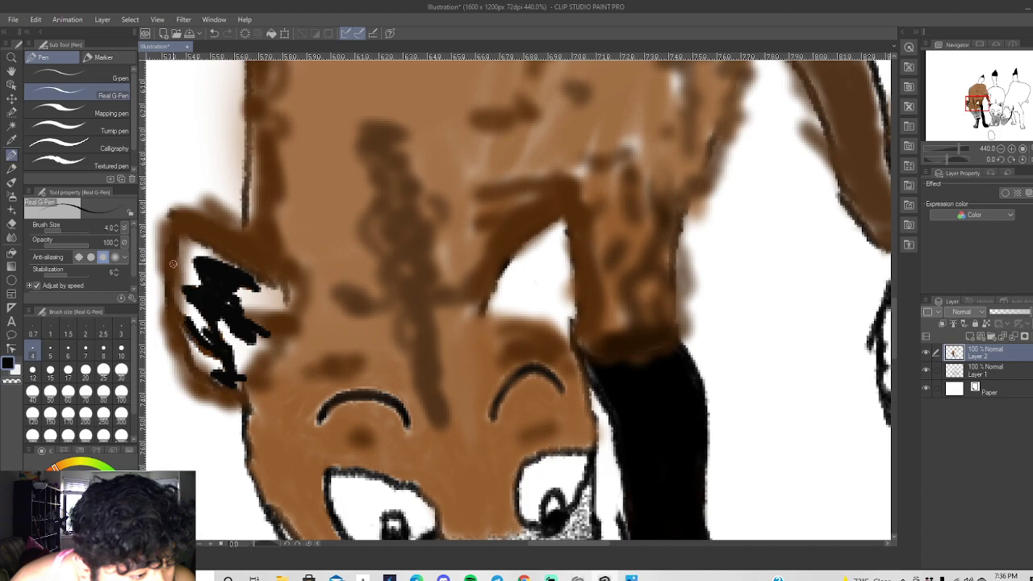
Outline both of the left animal's ears in black and add a black mark inside the right ear with the size 4 Real G-Pen.
{"action": "mouse_move", "coordinate": [177, 247]}
{"action": "left_mouse_down"}
{"action": "mouse_move", "coordinate": [175, 290]}
{"action": "mouse_move", "coordinate": [194, 353]}
{"action": "mouse_move", "coordinate": [203, 375]}
{"action": "mouse_move", "coordinate": [230, 386]}
{"action": "left_mouse_up"}
{"action": "left_click_drag", "start_coordinate": [179, 234], "coordinate": [278, 297]}
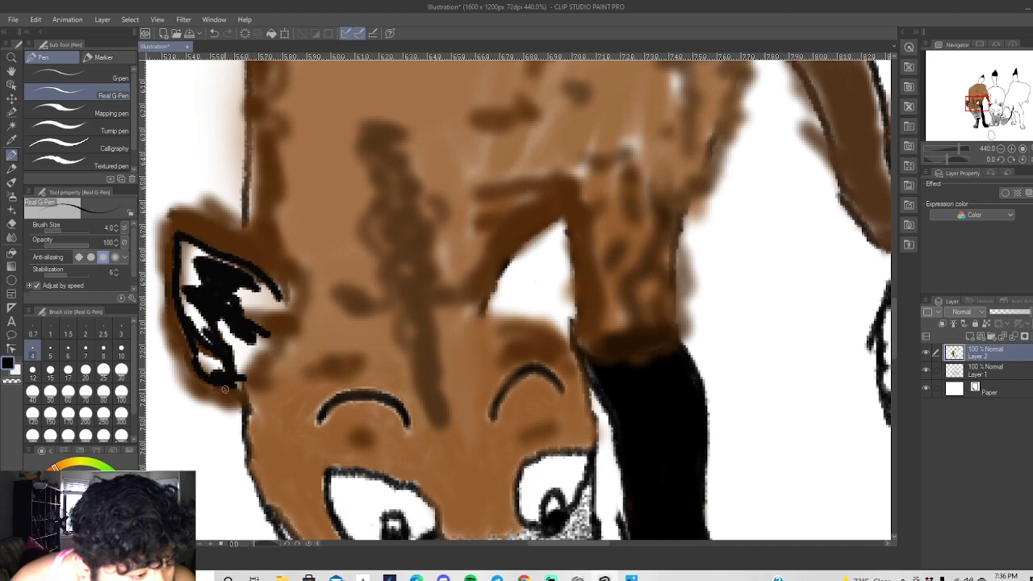
{"action": "mouse_move", "coordinate": [495, 311]}
{"action": "left_mouse_down"}
{"action": "mouse_move", "coordinate": [502, 281]}
{"action": "mouse_move", "coordinate": [562, 217]}
{"action": "mouse_move", "coordinate": [570, 302]}
{"action": "mouse_move", "coordinate": [559, 324]}
{"action": "mouse_move", "coordinate": [540, 272]}
{"action": "mouse_move", "coordinate": [553, 327]}
{"action": "mouse_move", "coordinate": [533, 306]}
{"action": "mouse_move", "coordinate": [573, 326]}
{"action": "mouse_move", "coordinate": [550, 324]}
{"action": "left_mouse_up"}
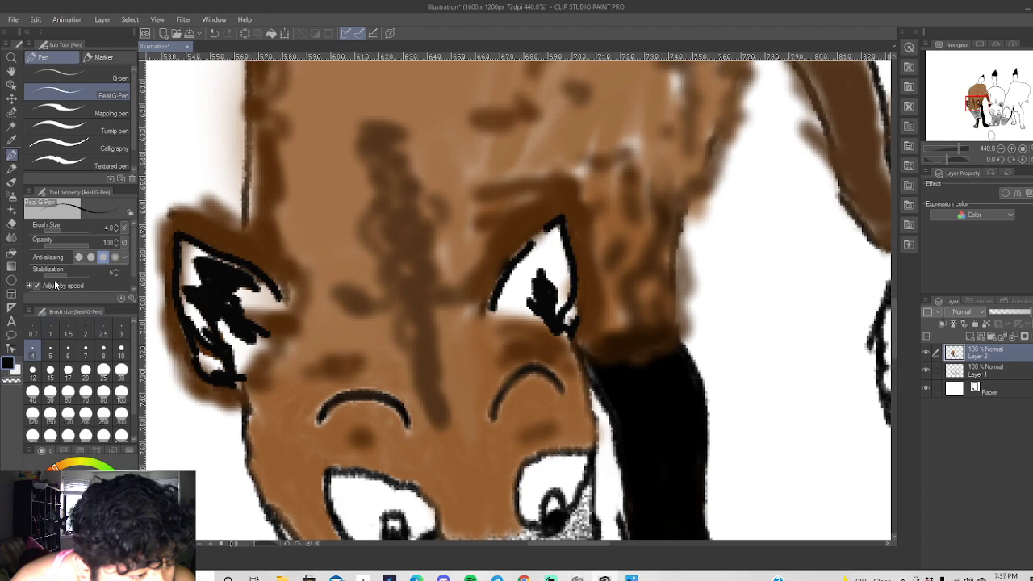
Fill both ear interiors and the area beside the left ear with orange-brown, using the size 10 Soft airbrush.
{"action": "left_click", "coordinate": [89, 492]}
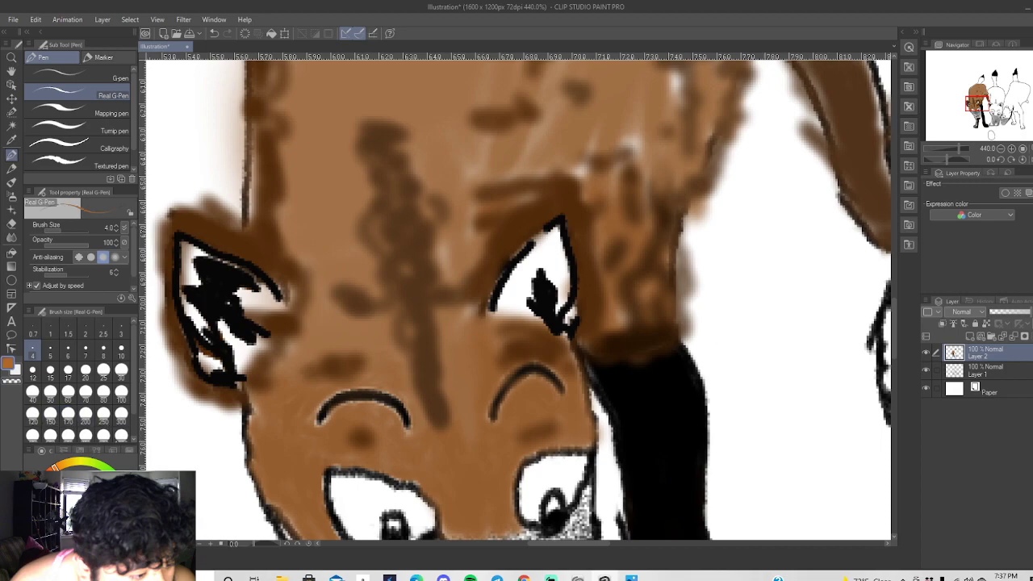
{"action": "left_click", "coordinate": [11, 196]}
{"action": "mouse_move", "coordinate": [259, 300]}
{"action": "left_mouse_down"}
{"action": "mouse_move", "coordinate": [240, 342]}
{"action": "mouse_move", "coordinate": [241, 354]}
{"action": "mouse_move", "coordinate": [253, 347]}
{"action": "mouse_move", "coordinate": [248, 359]}
{"action": "mouse_move", "coordinate": [237, 330]}
{"action": "mouse_move", "coordinate": [223, 335]}
{"action": "mouse_move", "coordinate": [272, 361]}
{"action": "mouse_move", "coordinate": [255, 301]}
{"action": "mouse_move", "coordinate": [271, 298]}
{"action": "mouse_move", "coordinate": [244, 301]}
{"action": "mouse_move", "coordinate": [268, 307]}
{"action": "mouse_move", "coordinate": [195, 261]}
{"action": "mouse_move", "coordinate": [198, 282]}
{"action": "mouse_move", "coordinate": [187, 247]}
{"action": "mouse_move", "coordinate": [182, 264]}
{"action": "mouse_move", "coordinate": [201, 314]}
{"action": "mouse_move", "coordinate": [184, 310]}
{"action": "mouse_move", "coordinate": [205, 333]}
{"action": "mouse_move", "coordinate": [192, 301]}
{"action": "mouse_move", "coordinate": [239, 367]}
{"action": "mouse_move", "coordinate": [218, 369]}
{"action": "mouse_move", "coordinate": [208, 359]}
{"action": "mouse_move", "coordinate": [245, 368]}
{"action": "mouse_move", "coordinate": [258, 351]}
{"action": "mouse_move", "coordinate": [226, 322]}
{"action": "mouse_move", "coordinate": [281, 312]}
{"action": "mouse_move", "coordinate": [250, 295]}
{"action": "mouse_move", "coordinate": [292, 302]}
{"action": "mouse_move", "coordinate": [267, 352]}
{"action": "mouse_move", "coordinate": [280, 365]}
{"action": "mouse_move", "coordinate": [244, 367]}
{"action": "mouse_move", "coordinate": [239, 355]}
{"action": "mouse_move", "coordinate": [299, 368]}
{"action": "mouse_move", "coordinate": [274, 383]}
{"action": "mouse_move", "coordinate": [288, 379]}
{"action": "mouse_move", "coordinate": [300, 346]}
{"action": "mouse_move", "coordinate": [360, 338]}
{"action": "left_mouse_up"}
{"action": "mouse_move", "coordinate": [512, 313]}
{"action": "left_mouse_down"}
{"action": "mouse_move", "coordinate": [518, 286]}
{"action": "mouse_move", "coordinate": [553, 248]}
{"action": "mouse_move", "coordinate": [523, 266]}
{"action": "mouse_move", "coordinate": [560, 249]}
{"action": "mouse_move", "coordinate": [552, 237]}
{"action": "mouse_move", "coordinate": [557, 290]}
{"action": "mouse_move", "coordinate": [558, 270]}
{"action": "mouse_move", "coordinate": [520, 261]}
{"action": "mouse_move", "coordinate": [511, 292]}
{"action": "mouse_move", "coordinate": [540, 328]}
{"action": "mouse_move", "coordinate": [566, 311]}
{"action": "mouse_move", "coordinate": [552, 232]}
{"action": "mouse_move", "coordinate": [534, 298]}
{"action": "left_mouse_up"}
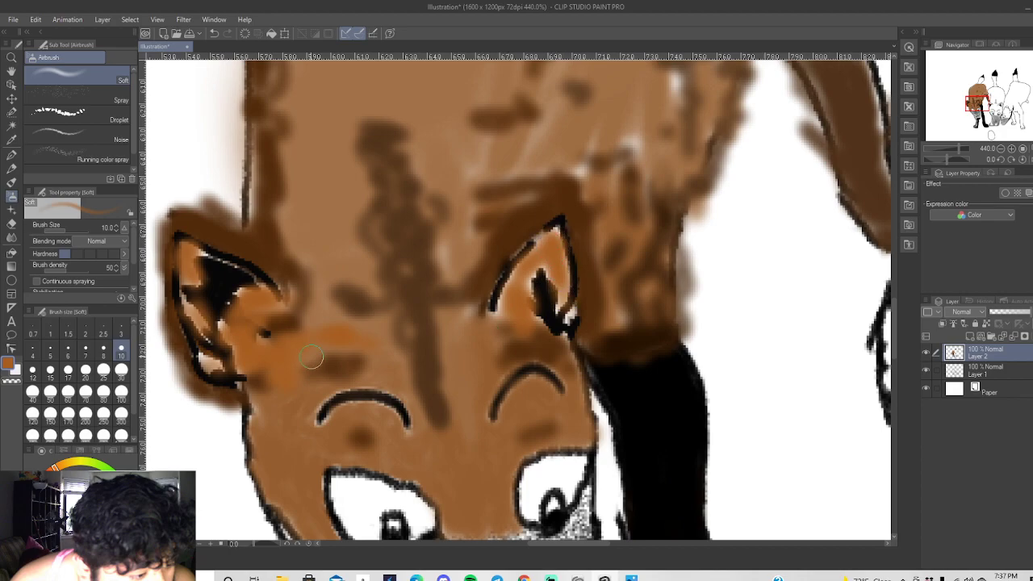
Trim the black mark inside the right ear on both sides with the Hard eraser at sizes 12 and 10.
{"action": "left_click", "coordinate": [12, 224]}
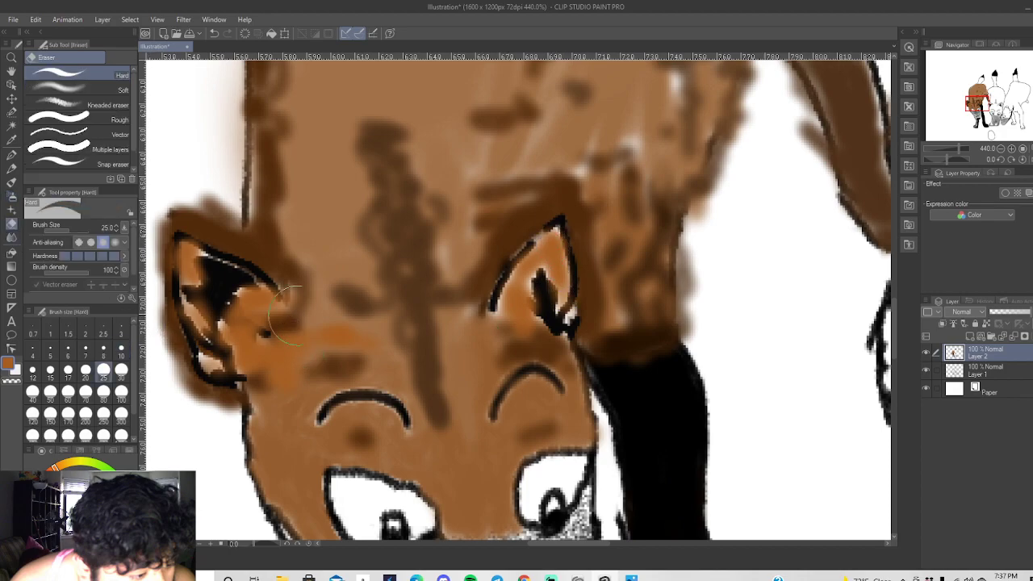
{"action": "left_click", "coordinate": [68, 371]}
{"action": "left_click", "coordinate": [50, 373]}
{"action": "left_click", "coordinate": [32, 371]}
{"action": "left_click_drag", "start_coordinate": [539, 292], "coordinate": [544, 312]}
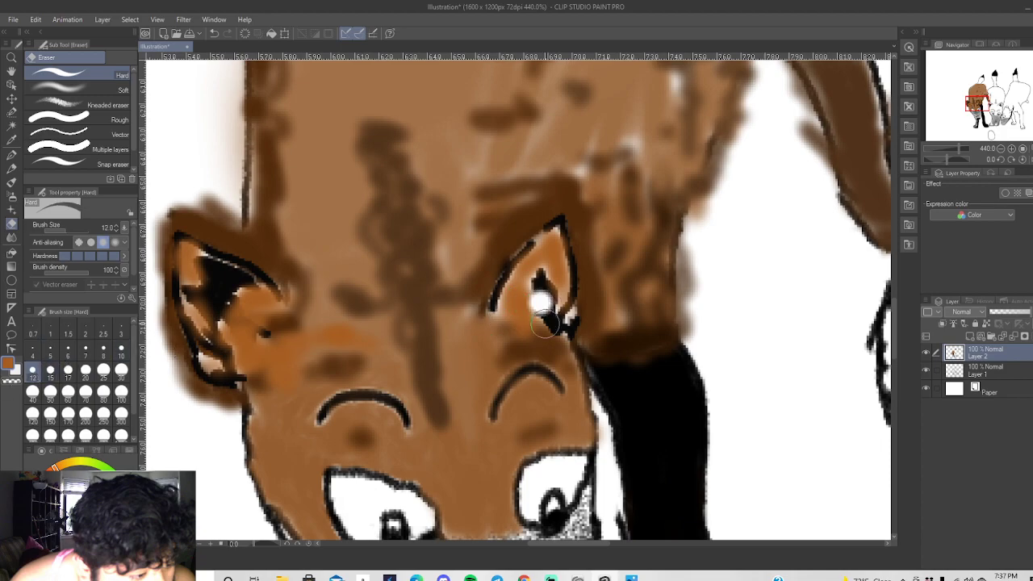
{"action": "left_click", "coordinate": [214, 34]}
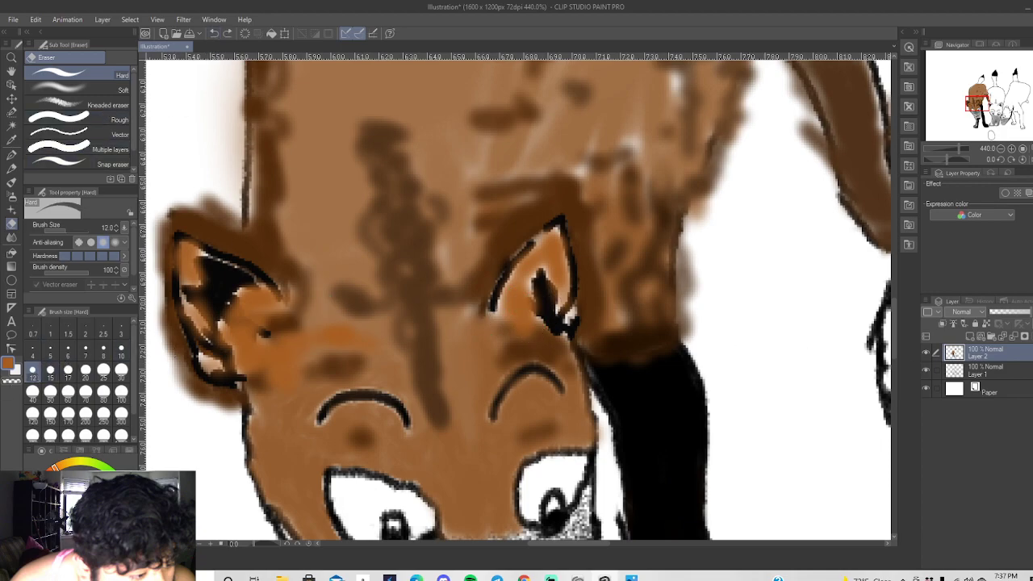
{"action": "left_click", "coordinate": [526, 300]}
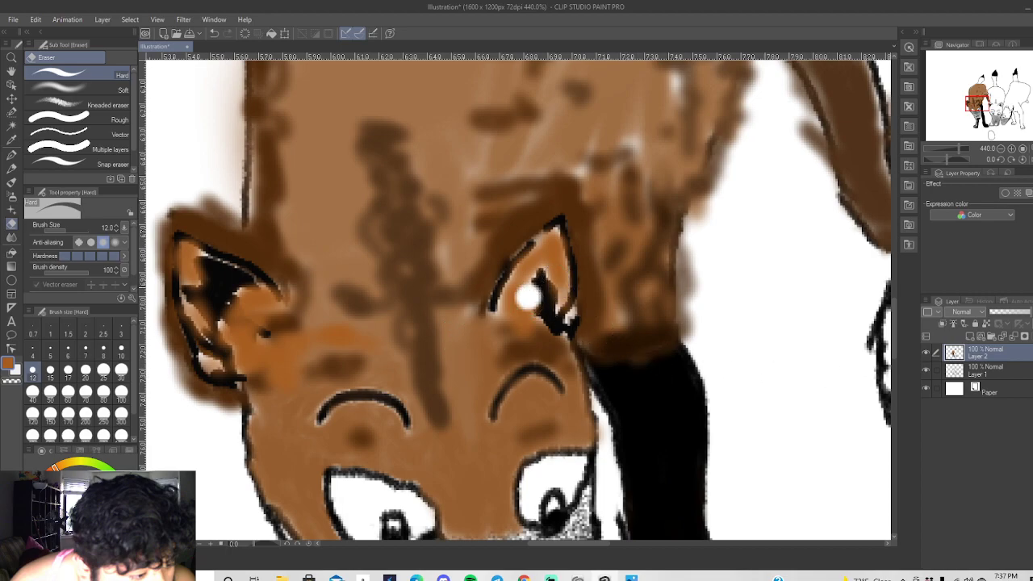
{"action": "left_click", "coordinate": [121, 349]}
{"action": "left_click", "coordinate": [553, 284]}
{"action": "left_click_drag", "start_coordinate": [551, 281], "coordinate": [558, 289]}
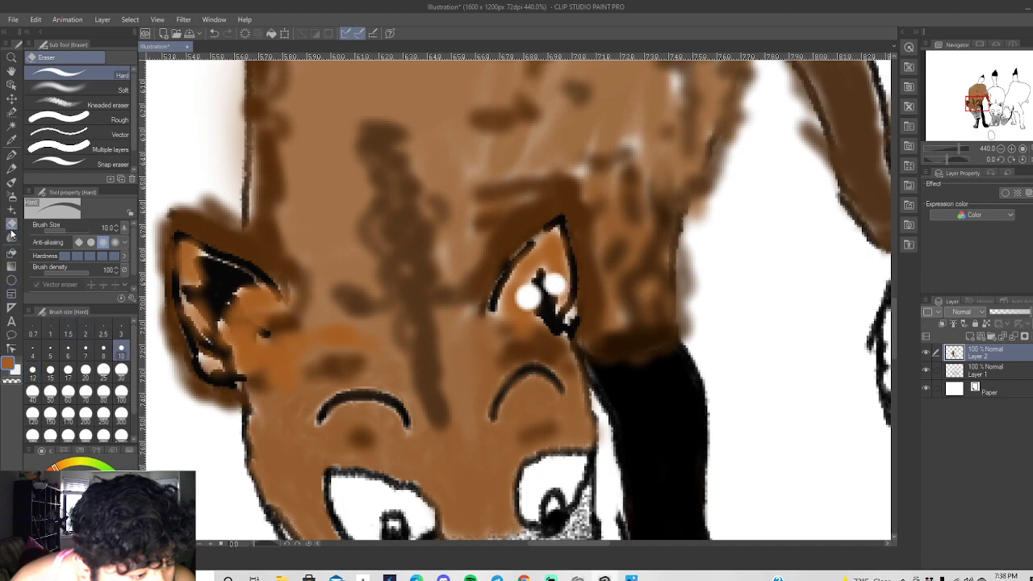
Fill the erased white spots inside the right ear with orange-brown, using the size 5 Soft airbrush.
{"action": "left_click", "coordinate": [12, 196]}
{"action": "left_click", "coordinate": [56, 353]}
{"action": "left_click_drag", "start_coordinate": [530, 293], "coordinate": [538, 305]}
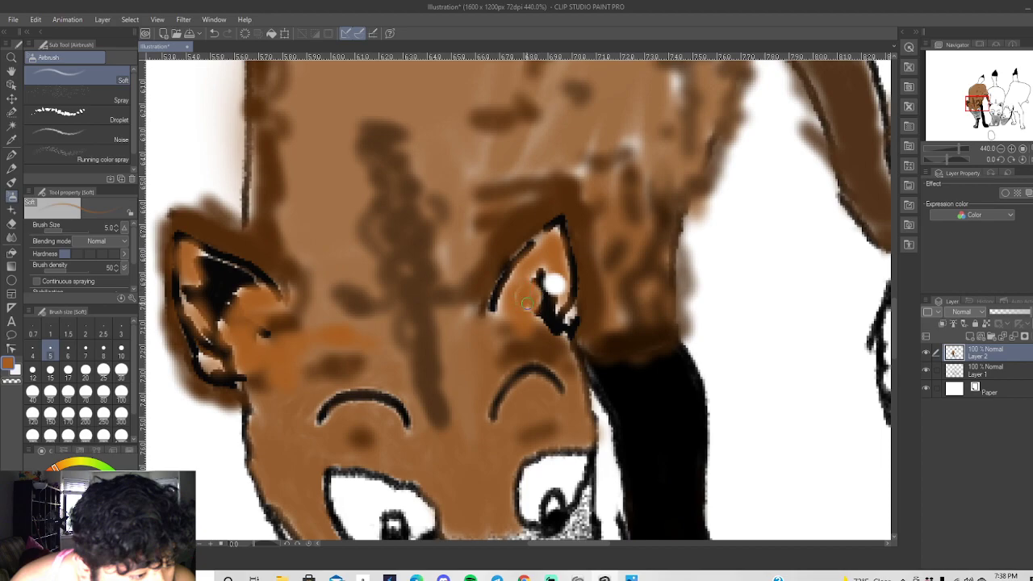
{"action": "mouse_move", "coordinate": [531, 314]}
{"action": "left_mouse_down"}
{"action": "mouse_move", "coordinate": [539, 322]}
{"action": "mouse_move", "coordinate": [499, 310]}
{"action": "mouse_move", "coordinate": [503, 284]}
{"action": "mouse_move", "coordinate": [567, 287]}
{"action": "mouse_move", "coordinate": [552, 275]}
{"action": "left_mouse_up"}
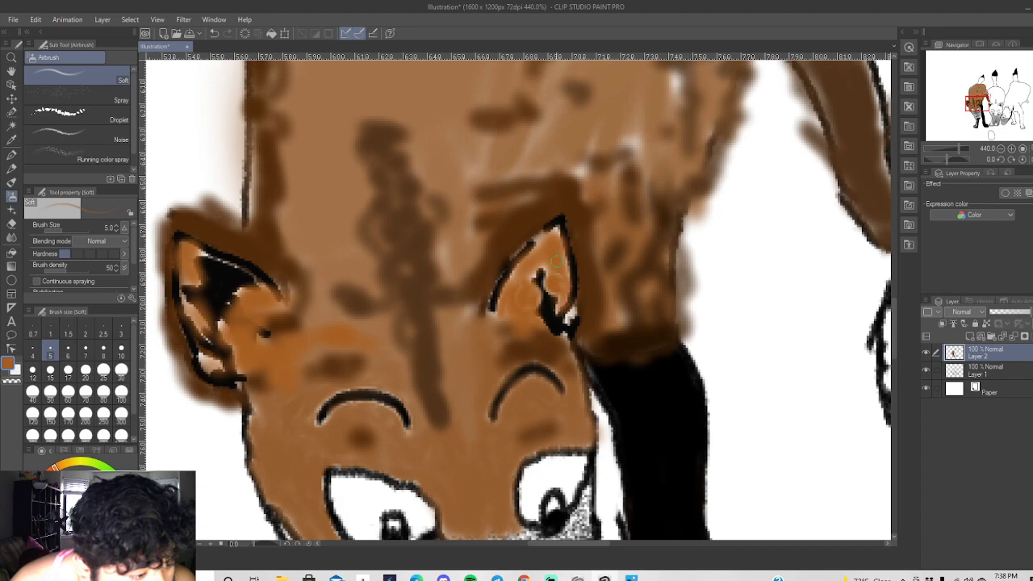
{"action": "left_click_drag", "start_coordinate": [566, 254], "coordinate": [560, 271]}
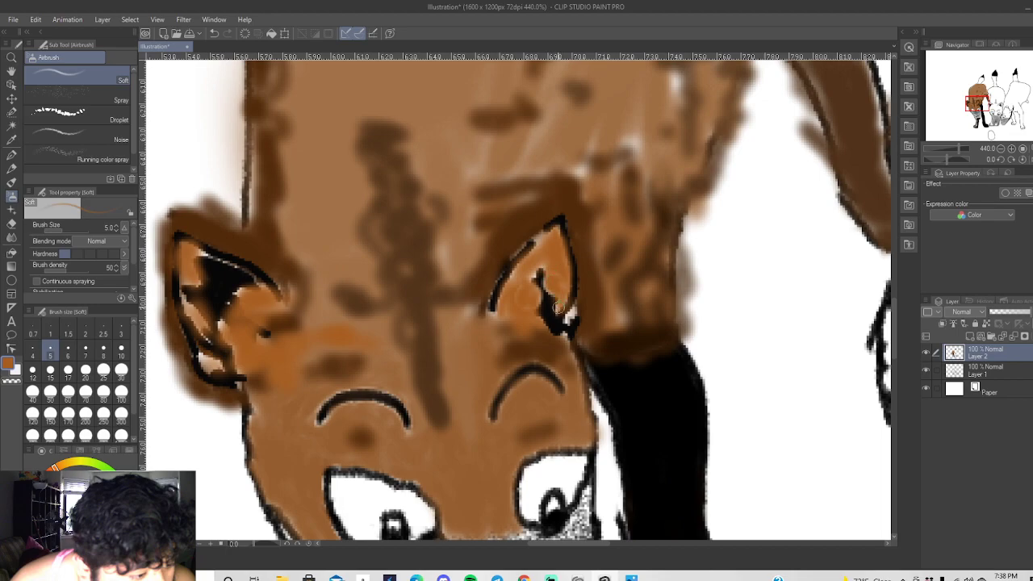
Re-ink the outlines of both ears and the mark inside the right ear in black with the size 4 Real G-Pen.
{"action": "scroll", "coordinate": [529, 290], "scroll_direction": "down", "scroll_amount": 3}
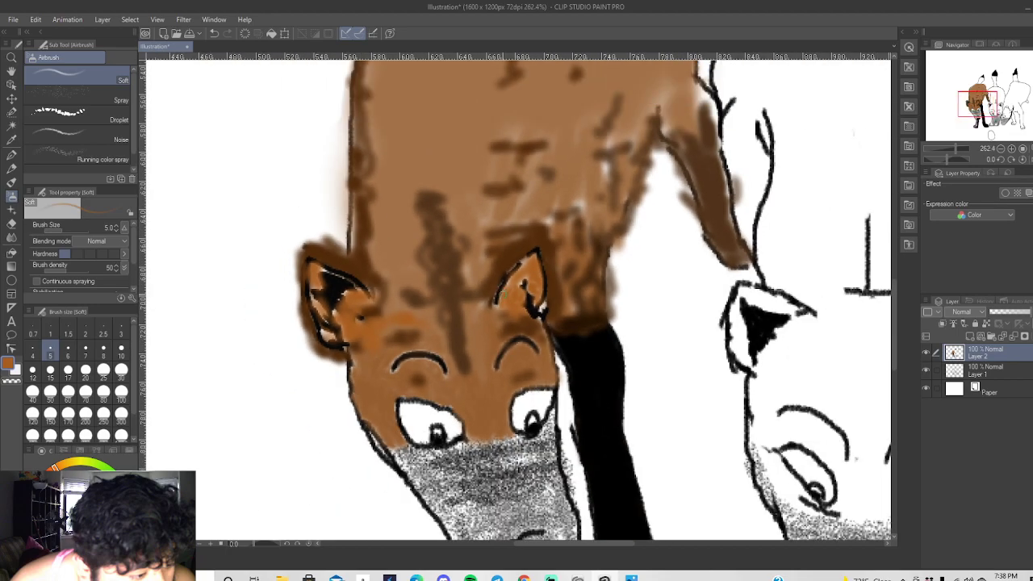
{"action": "left_click", "coordinate": [11, 155]}
{"action": "key", "text": "x"}
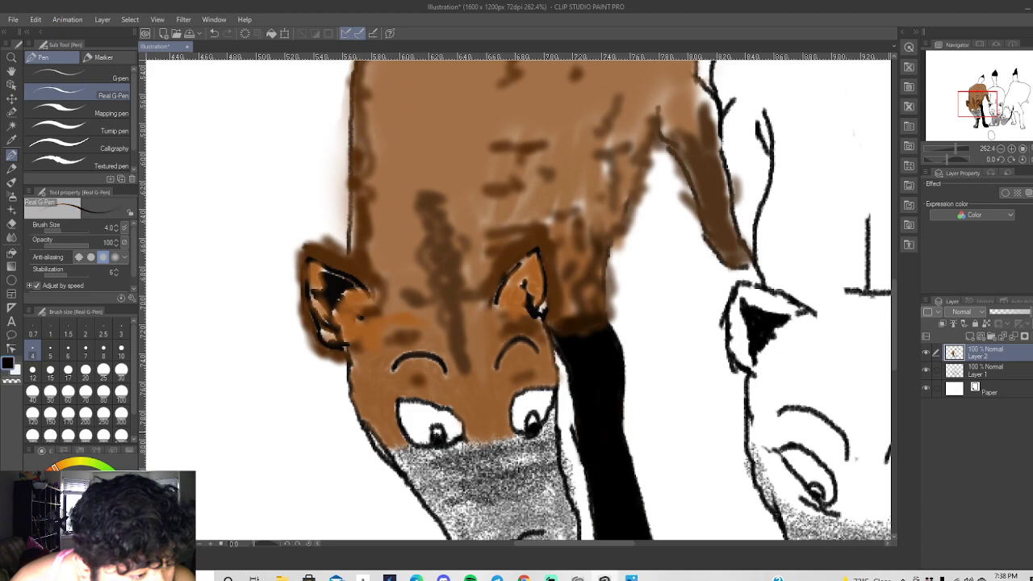
{"action": "scroll", "coordinate": [311, 267], "scroll_direction": "up", "scroll_amount": 2}
{"action": "mouse_move", "coordinate": [311, 269]}
{"action": "left_mouse_down"}
{"action": "mouse_move", "coordinate": [309, 287]}
{"action": "mouse_move", "coordinate": [327, 264]}
{"action": "left_mouse_up"}
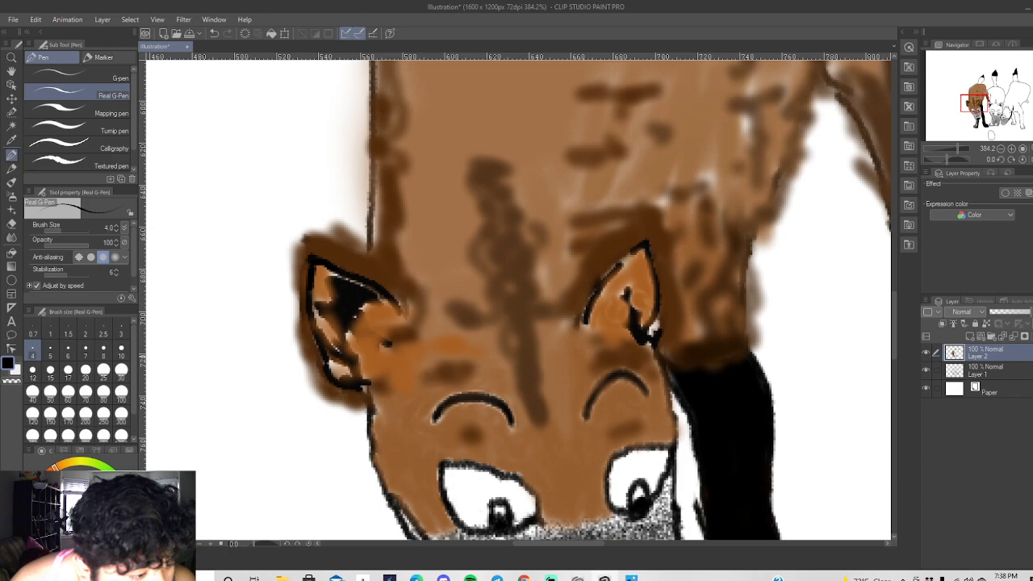
{"action": "mouse_move", "coordinate": [604, 275]}
{"action": "left_mouse_down"}
{"action": "mouse_move", "coordinate": [622, 255]}
{"action": "mouse_move", "coordinate": [649, 256]}
{"action": "mouse_move", "coordinate": [651, 333]}
{"action": "left_mouse_up"}
{"action": "scroll", "coordinate": [648, 335], "scroll_direction": "down", "scroll_amount": 2}
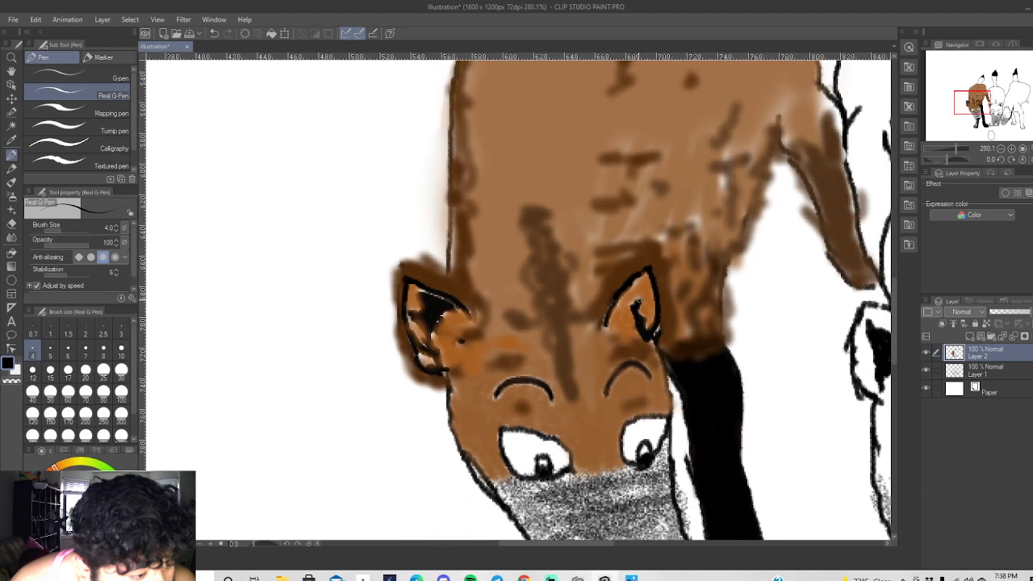
{"action": "scroll", "coordinate": [638, 297], "scroll_direction": "down", "scroll_amount": 2}
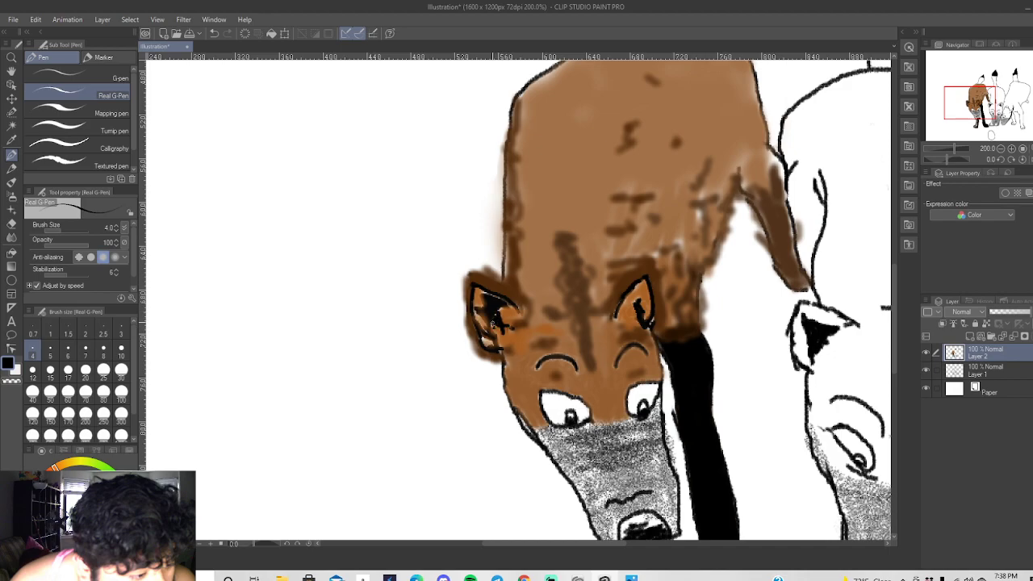
{"action": "scroll", "coordinate": [602, 331], "scroll_direction": "down", "scroll_amount": 2}
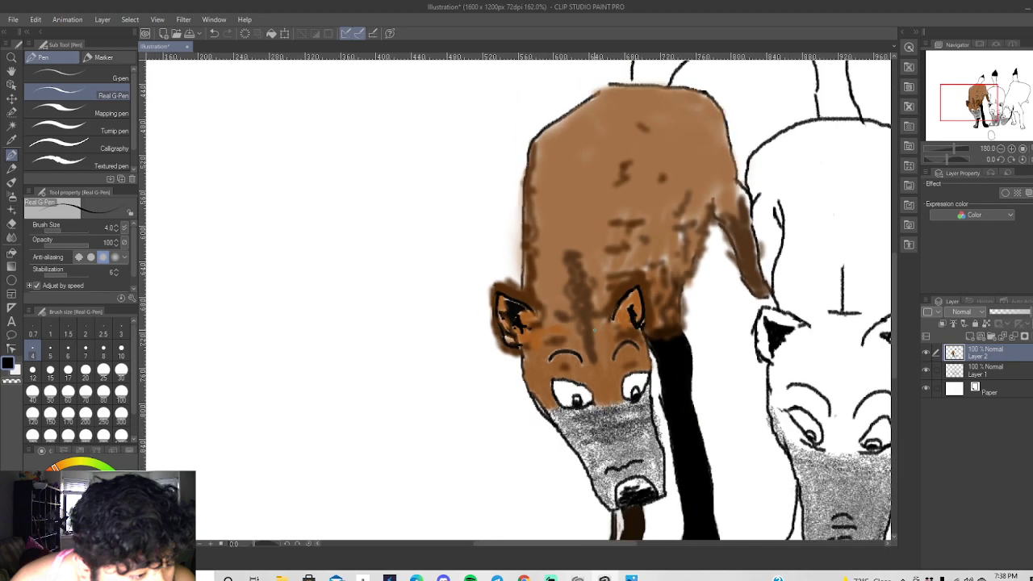
{"action": "scroll", "coordinate": [704, 178], "scroll_direction": "up", "scroll_amount": 3}
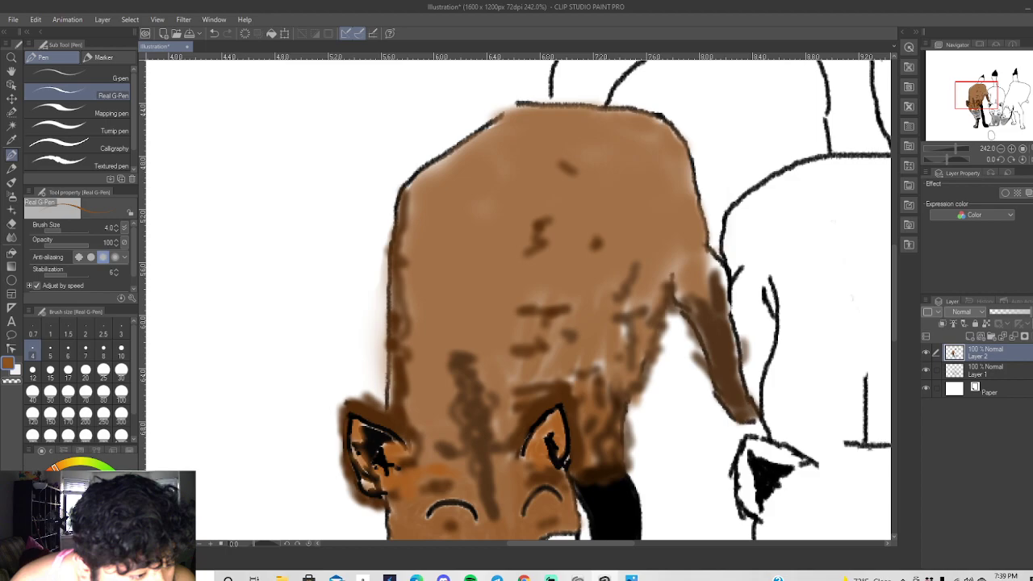
Cover the left animal's back, rump and hind leg outline with light brown fur strokes, using the body's color and the size 5 Mechanical pencil.
{"action": "left_click", "coordinate": [12, 139]}
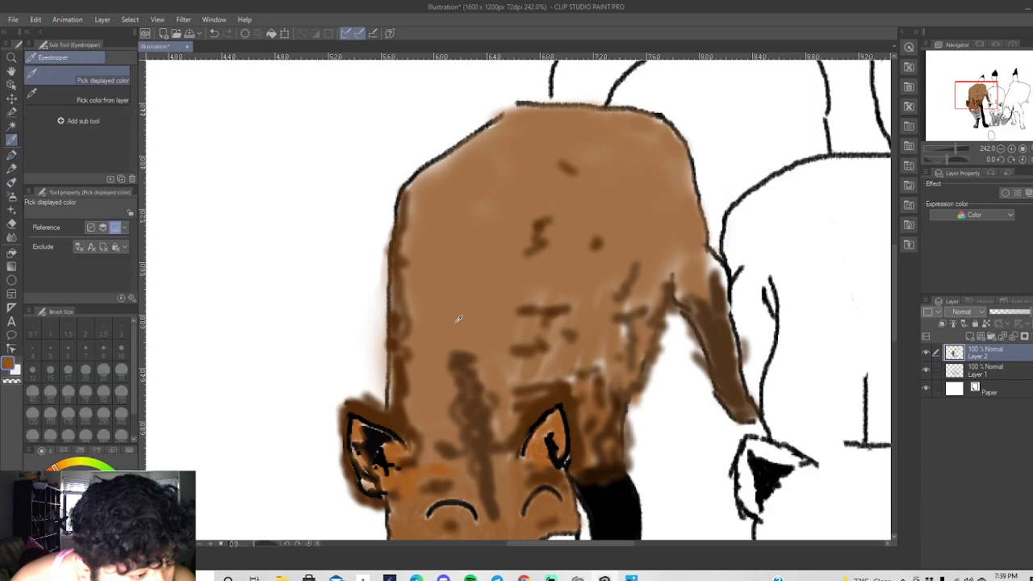
{"action": "left_click", "coordinate": [418, 292]}
{"action": "left_click", "coordinate": [12, 168]}
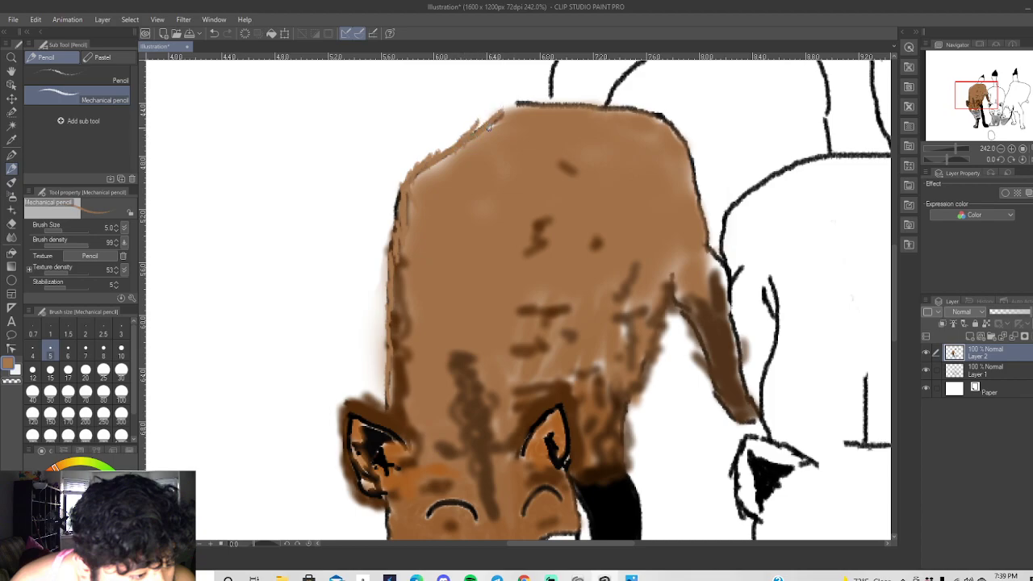
{"action": "mouse_move", "coordinate": [510, 103]}
{"action": "left_mouse_down"}
{"action": "mouse_move", "coordinate": [550, 87]}
{"action": "mouse_move", "coordinate": [553, 103]}
{"action": "mouse_move", "coordinate": [555, 59]}
{"action": "left_mouse_up"}
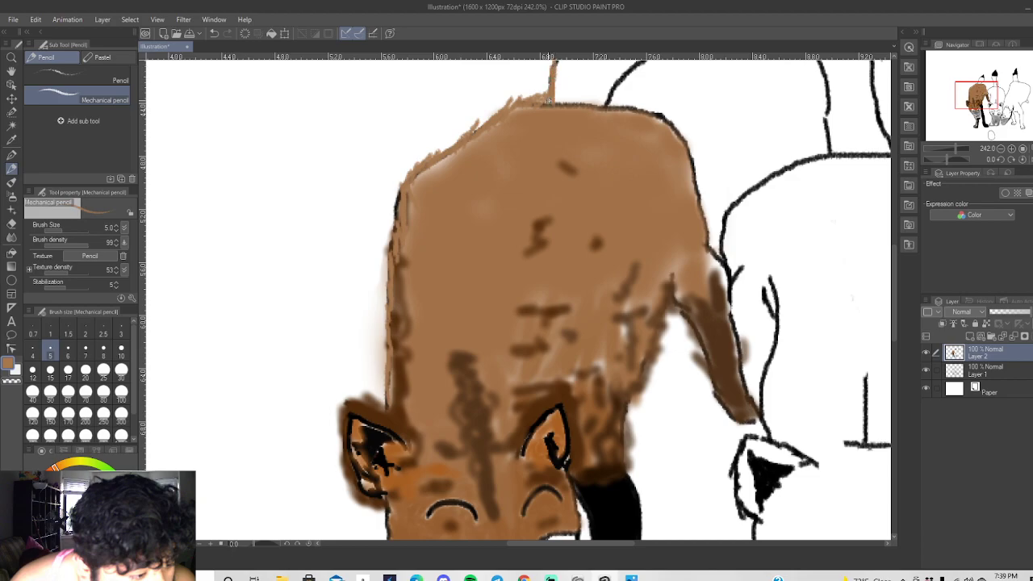
{"action": "mouse_move", "coordinate": [565, 106]}
{"action": "left_mouse_down"}
{"action": "mouse_move", "coordinate": [625, 105]}
{"action": "mouse_move", "coordinate": [606, 114]}
{"action": "mouse_move", "coordinate": [654, 111]}
{"action": "left_mouse_up"}
{"action": "left_click_drag", "start_coordinate": [664, 115], "coordinate": [675, 126]}
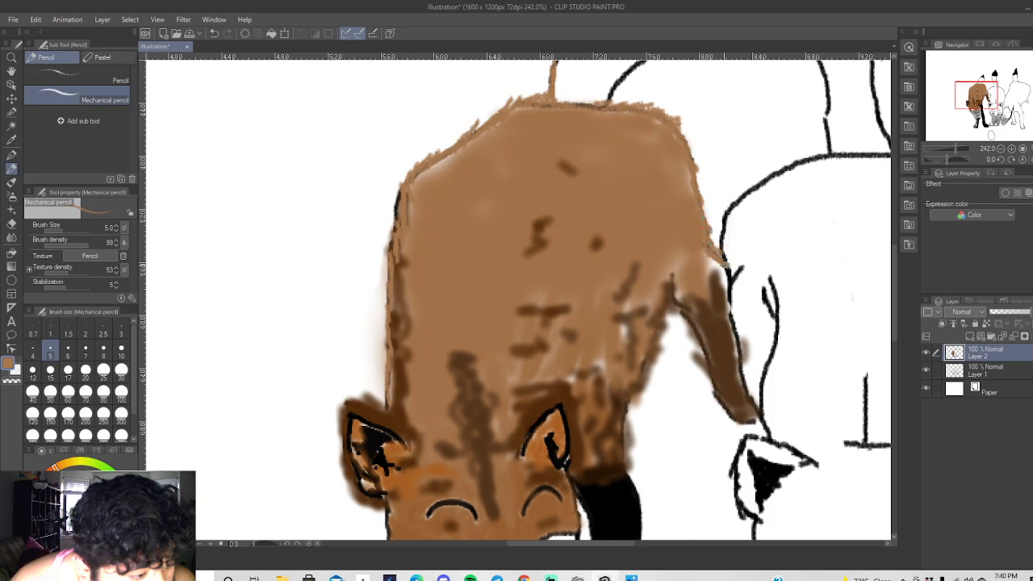
{"action": "left_click_drag", "start_coordinate": [723, 275], "coordinate": [755, 416]}
{"action": "mouse_move", "coordinate": [688, 318]}
{"action": "left_mouse_down"}
{"action": "mouse_move", "coordinate": [727, 413]}
{"action": "mouse_move", "coordinate": [755, 425]}
{"action": "left_mouse_up"}
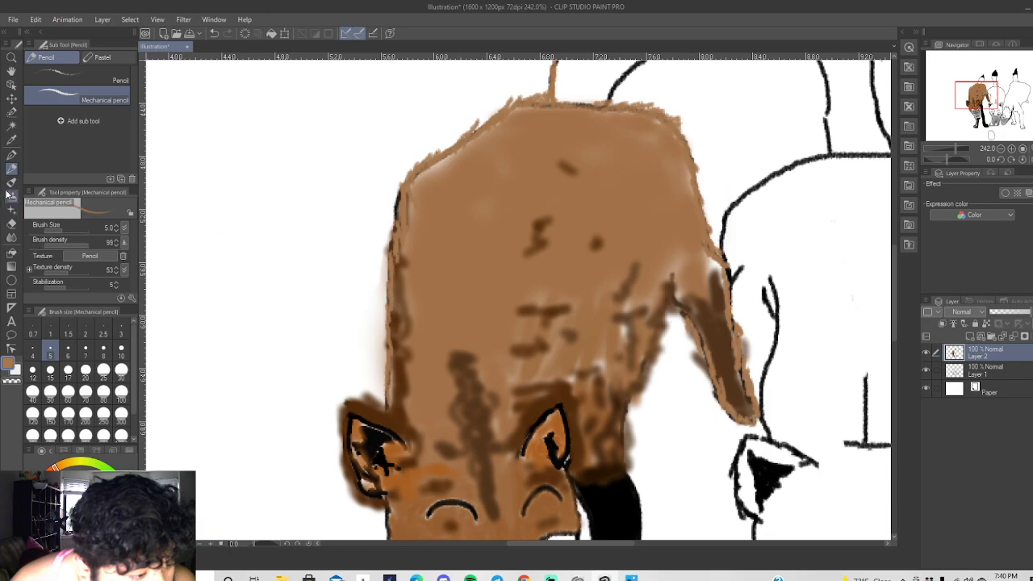
Add dark brown Mechanical pencil fur strokes along the hind leg, inner body edge, lower flank and forehead stripe of the left animal.
{"action": "left_click", "coordinate": [11, 140]}
{"action": "left_click", "coordinate": [631, 325]}
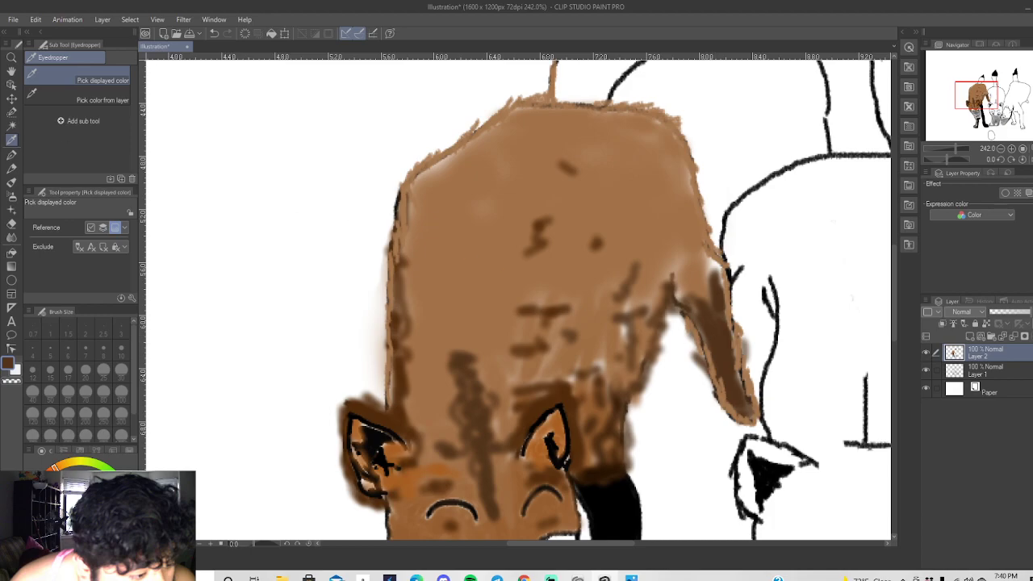
{"action": "left_click", "coordinate": [11, 167]}
{"action": "mouse_move", "coordinate": [692, 319]}
{"action": "left_mouse_down"}
{"action": "mouse_move", "coordinate": [718, 373]}
{"action": "mouse_move", "coordinate": [722, 411]}
{"action": "mouse_move", "coordinate": [724, 400]}
{"action": "mouse_move", "coordinate": [743, 416]}
{"action": "mouse_move", "coordinate": [723, 382]}
{"action": "left_mouse_up"}
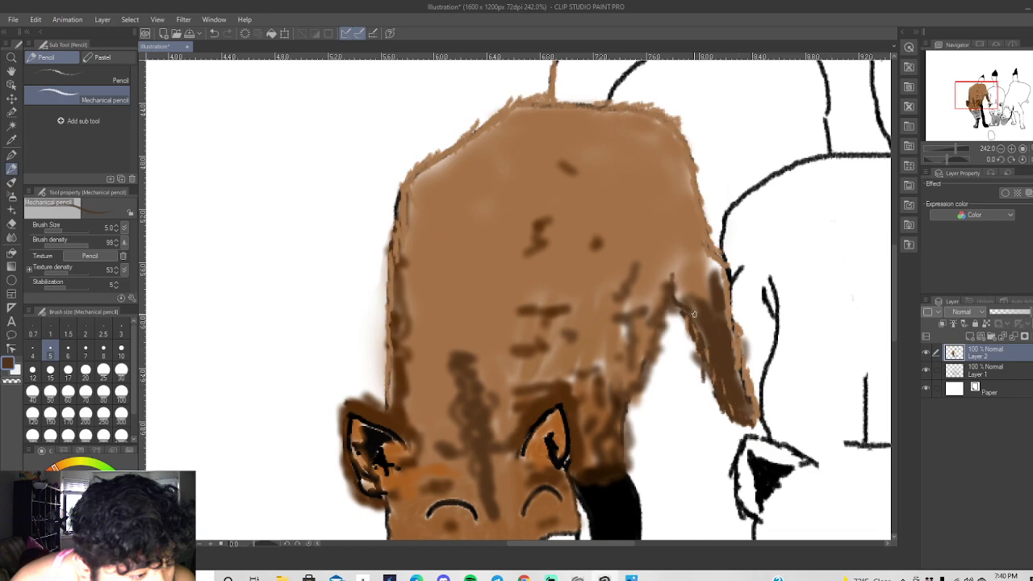
{"action": "mouse_move", "coordinate": [676, 294]}
{"action": "left_mouse_down"}
{"action": "mouse_move", "coordinate": [668, 263]}
{"action": "mouse_move", "coordinate": [680, 303]}
{"action": "mouse_move", "coordinate": [666, 303]}
{"action": "mouse_move", "coordinate": [666, 334]}
{"action": "mouse_move", "coordinate": [656, 325]}
{"action": "mouse_move", "coordinate": [648, 376]}
{"action": "mouse_move", "coordinate": [622, 428]}
{"action": "mouse_move", "coordinate": [626, 455]}
{"action": "mouse_move", "coordinate": [627, 424]}
{"action": "mouse_move", "coordinate": [624, 461]}
{"action": "left_mouse_up"}
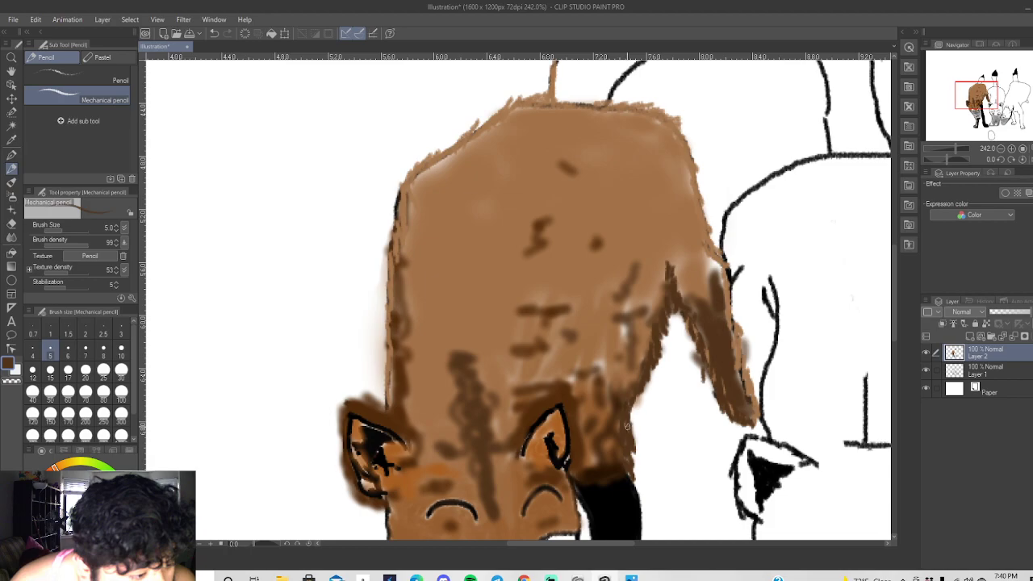
{"action": "scroll", "coordinate": [628, 428], "scroll_direction": "down", "scroll_amount": 3}
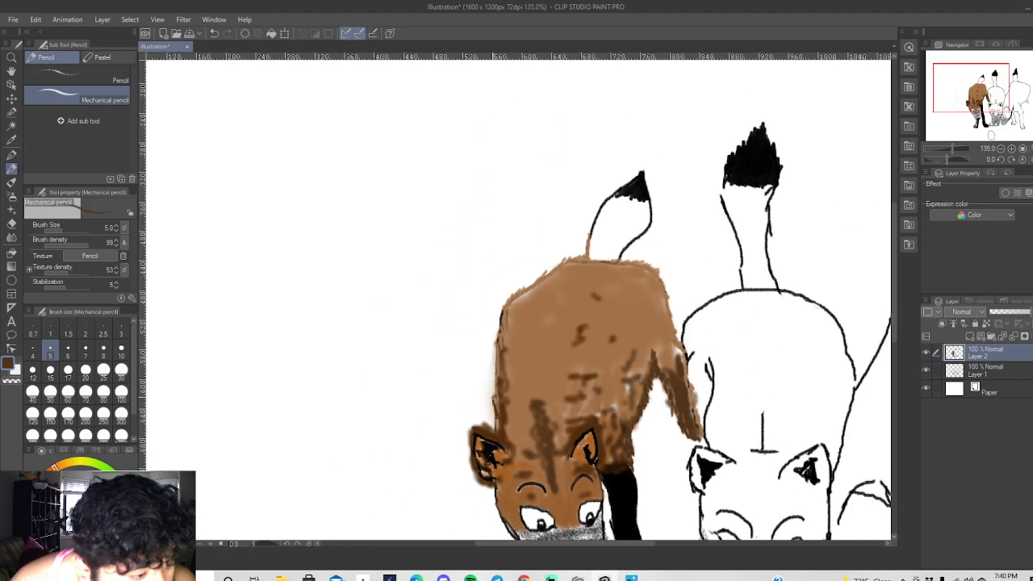
{"action": "mouse_move", "coordinate": [509, 410]}
{"action": "left_mouse_down"}
{"action": "mouse_move", "coordinate": [510, 442]}
{"action": "mouse_move", "coordinate": [513, 410]}
{"action": "left_mouse_up"}
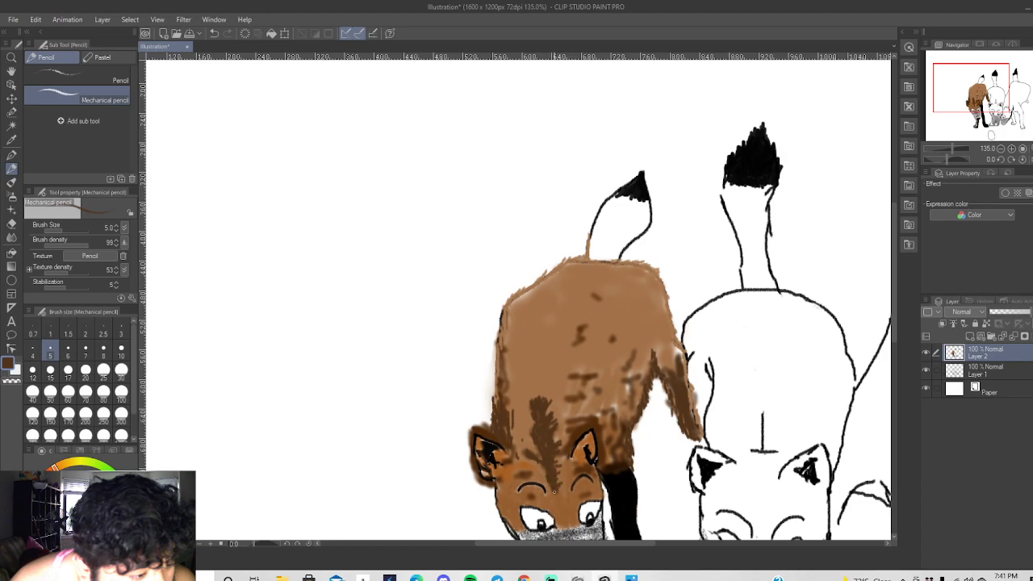
Roughen the edges of the front leg and paw below the muzzle with its own near-black brown, using the size 5 Mechanical pencil.
{"action": "scroll", "coordinate": [877, 342], "scroll_direction": "down", "scroll_amount": 2}
{"action": "scroll", "coordinate": [877, 343], "scroll_direction": "up", "scroll_amount": 4}
{"action": "left_click_drag", "start_coordinate": [894, 335], "coordinate": [894, 384]}
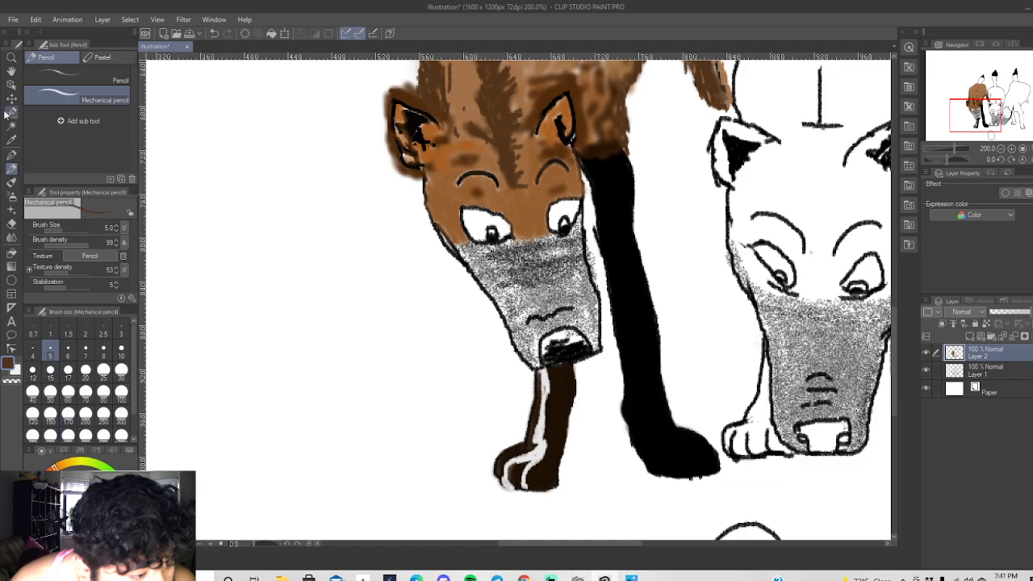
{"action": "left_click", "coordinate": [16, 148]}
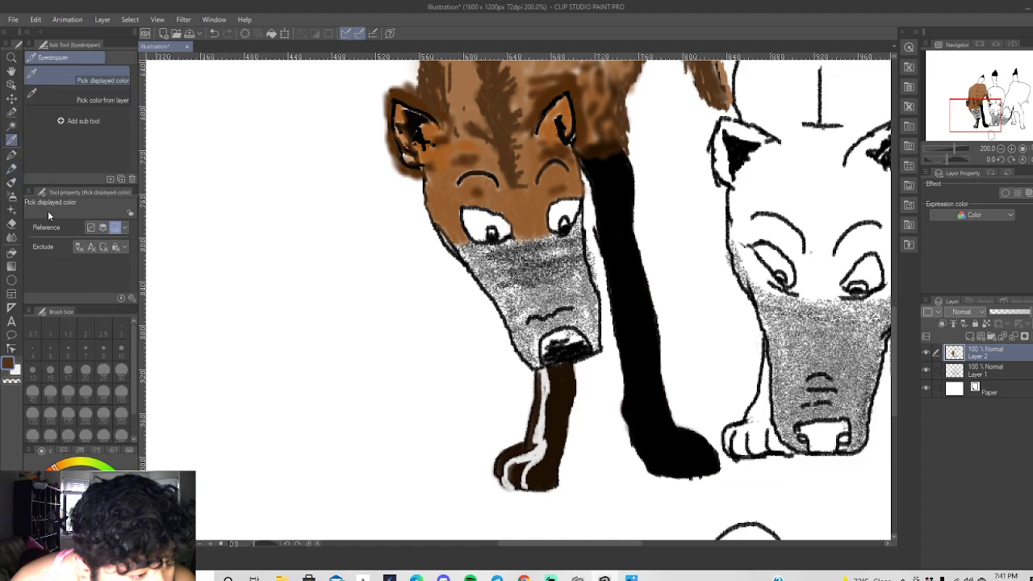
{"action": "left_click", "coordinate": [571, 387]}
{"action": "left_click", "coordinate": [12, 167]}
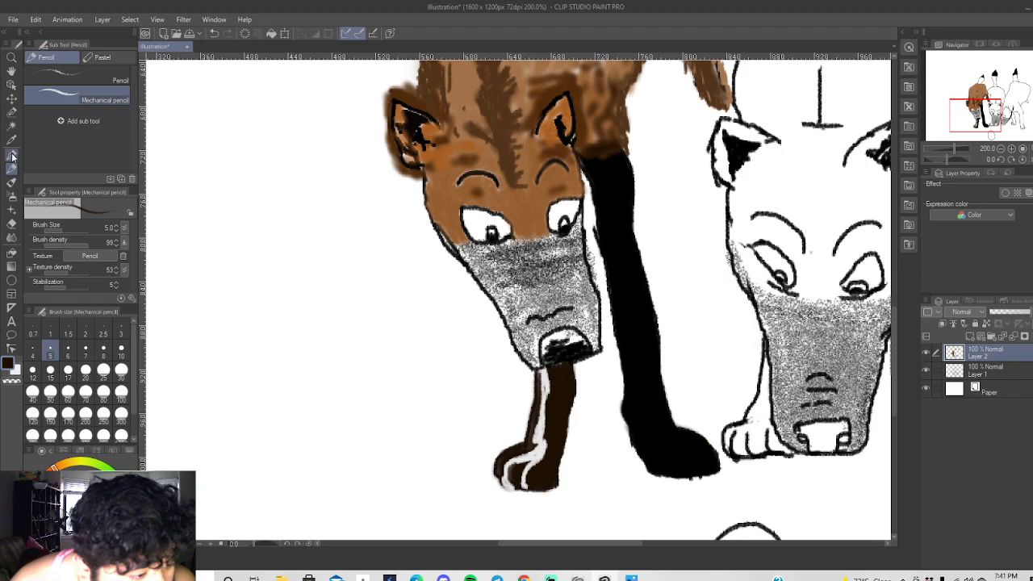
{"action": "left_click", "coordinate": [12, 154]}
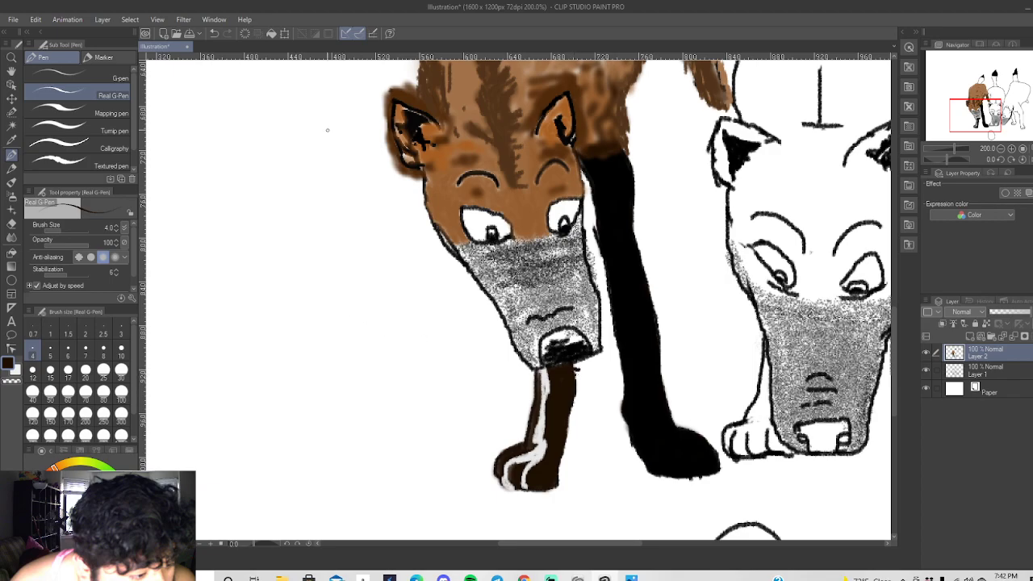
{"action": "left_click", "coordinate": [11, 168]}
{"action": "mouse_move", "coordinate": [567, 368]}
{"action": "left_mouse_down"}
{"action": "mouse_move", "coordinate": [577, 400]}
{"action": "mouse_move", "coordinate": [558, 489]}
{"action": "mouse_move", "coordinate": [549, 491]}
{"action": "left_mouse_up"}
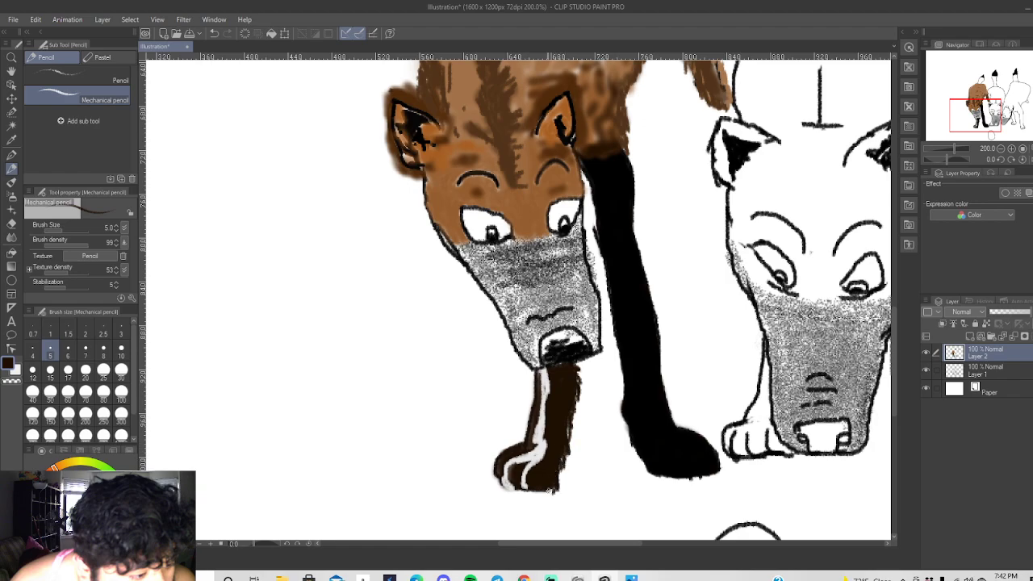
{"action": "mouse_move", "coordinate": [531, 418]}
{"action": "left_mouse_down"}
{"action": "mouse_move", "coordinate": [528, 436]}
{"action": "mouse_move", "coordinate": [532, 373]}
{"action": "mouse_move", "coordinate": [534, 415]}
{"action": "mouse_move", "coordinate": [520, 446]}
{"action": "left_mouse_up"}
{"action": "left_click_drag", "start_coordinate": [513, 488], "coordinate": [496, 455]}
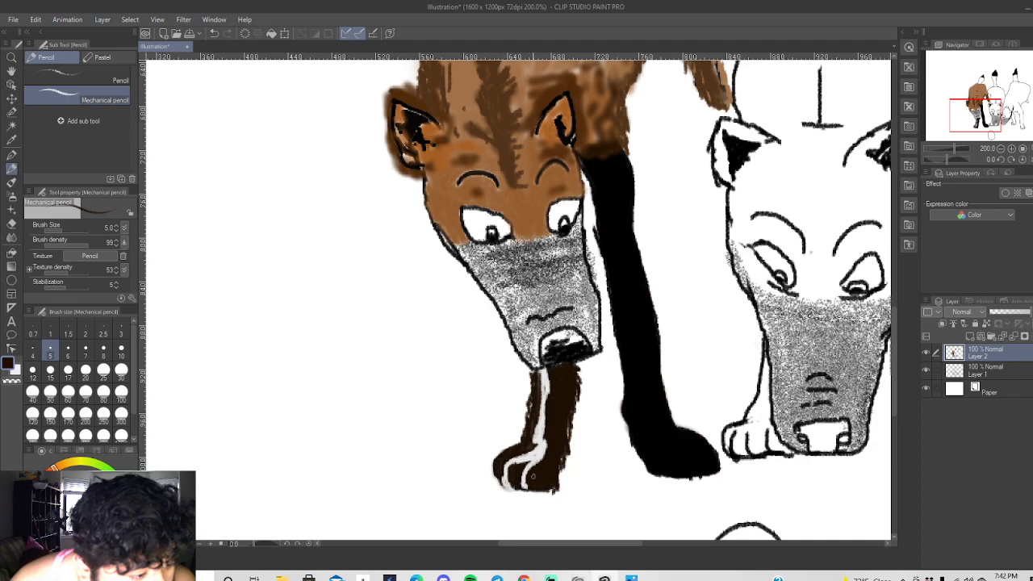
{"action": "left_click_drag", "start_coordinate": [524, 484], "coordinate": [528, 487]}
{"action": "left_click_drag", "start_coordinate": [524, 485], "coordinate": [526, 490]}
Draw irregular near-black brown marks along the left animal's upper back and at the base of its tail with the size 5 Mechanical pencil.
{"action": "scroll", "coordinate": [643, 258], "scroll_direction": "down", "scroll_amount": 3}
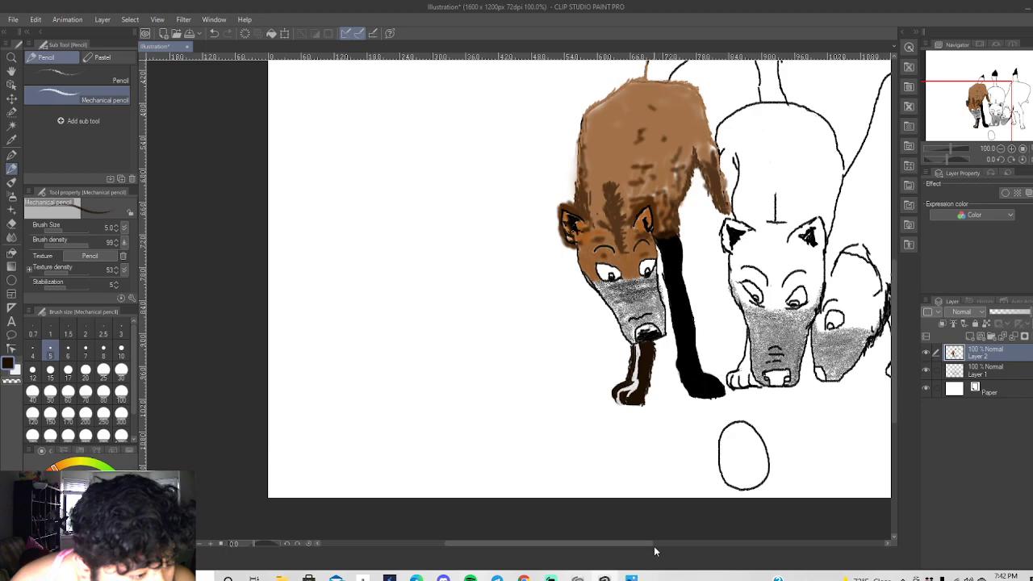
{"action": "left_click_drag", "start_coordinate": [638, 543], "coordinate": [680, 547]}
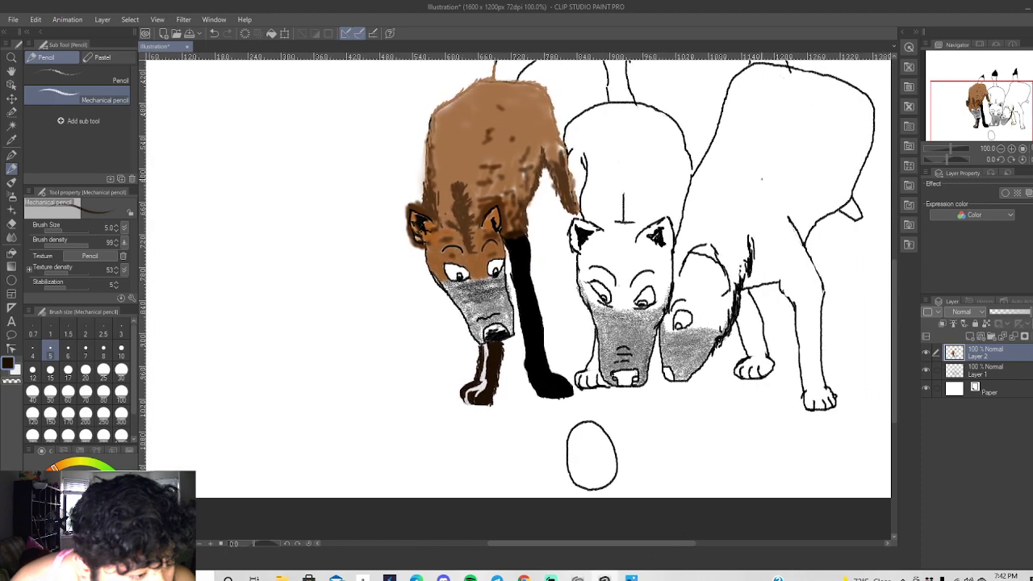
{"action": "left_click_drag", "start_coordinate": [896, 280], "coordinate": [901, 261]}
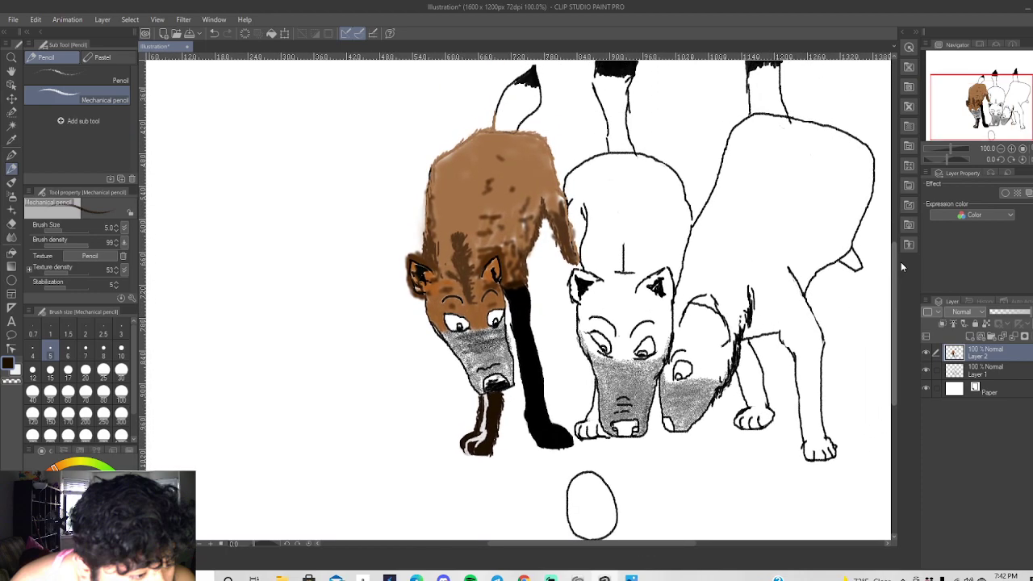
{"action": "scroll", "coordinate": [534, 133], "scroll_direction": "up", "scroll_amount": 5}
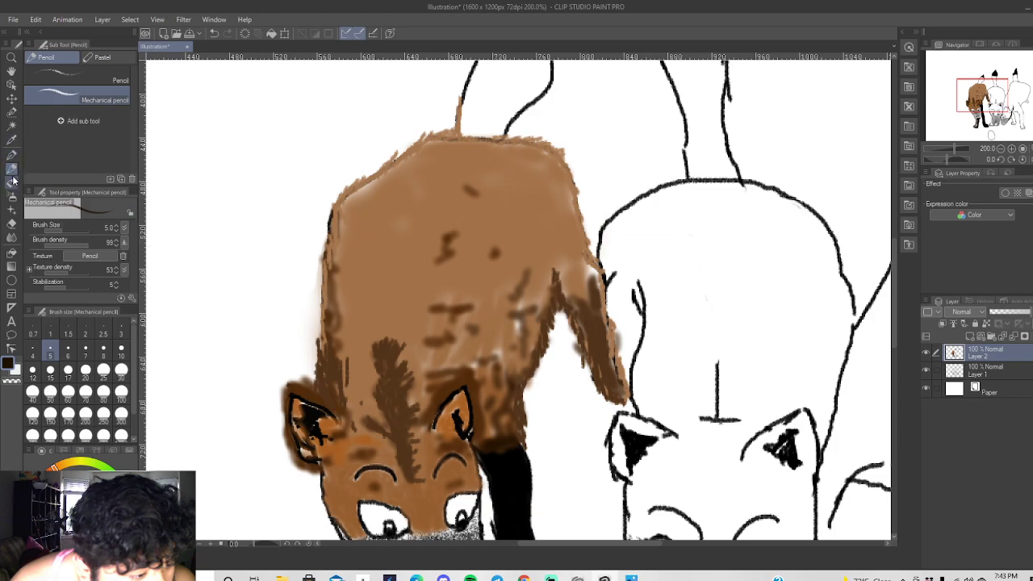
{"action": "mouse_move", "coordinate": [341, 230]}
{"action": "left_mouse_down"}
{"action": "mouse_move", "coordinate": [411, 157]}
{"action": "mouse_move", "coordinate": [400, 184]}
{"action": "mouse_move", "coordinate": [347, 199]}
{"action": "mouse_move", "coordinate": [331, 233]}
{"action": "mouse_move", "coordinate": [341, 209]}
{"action": "left_mouse_up"}
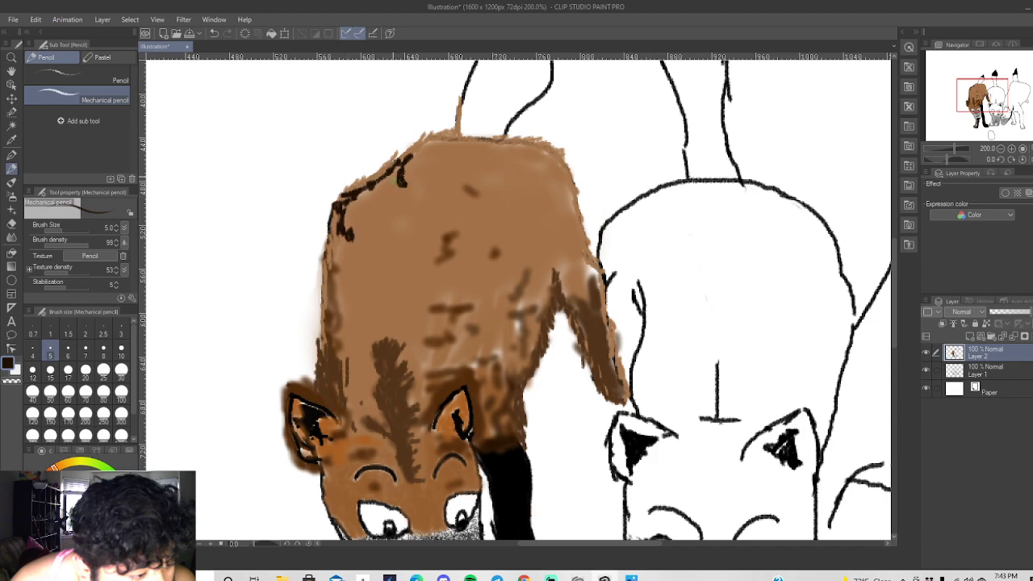
{"action": "left_click_drag", "start_coordinate": [365, 198], "coordinate": [396, 203]}
{"action": "left_click_drag", "start_coordinate": [407, 160], "coordinate": [411, 157]}
{"action": "left_click_drag", "start_coordinate": [438, 173], "coordinate": [442, 184]}
{"action": "scroll", "coordinate": [651, 323], "scroll_direction": "down", "scroll_amount": 3}
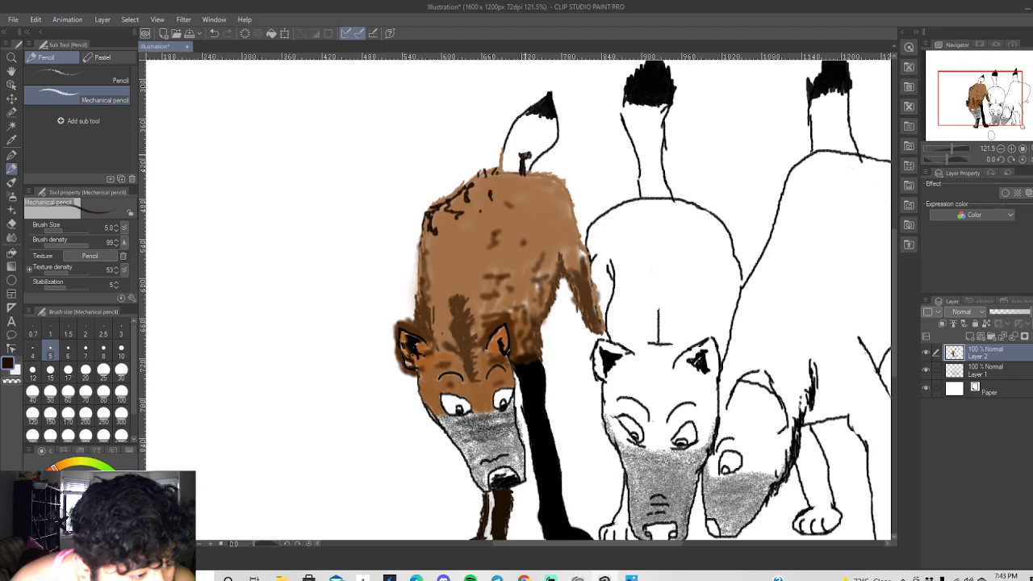
Fill the left animal's tail with the body's light brown, using the Soft airbrush at size 15.
{"action": "scroll", "coordinate": [524, 153], "scroll_direction": "up", "scroll_amount": 5}
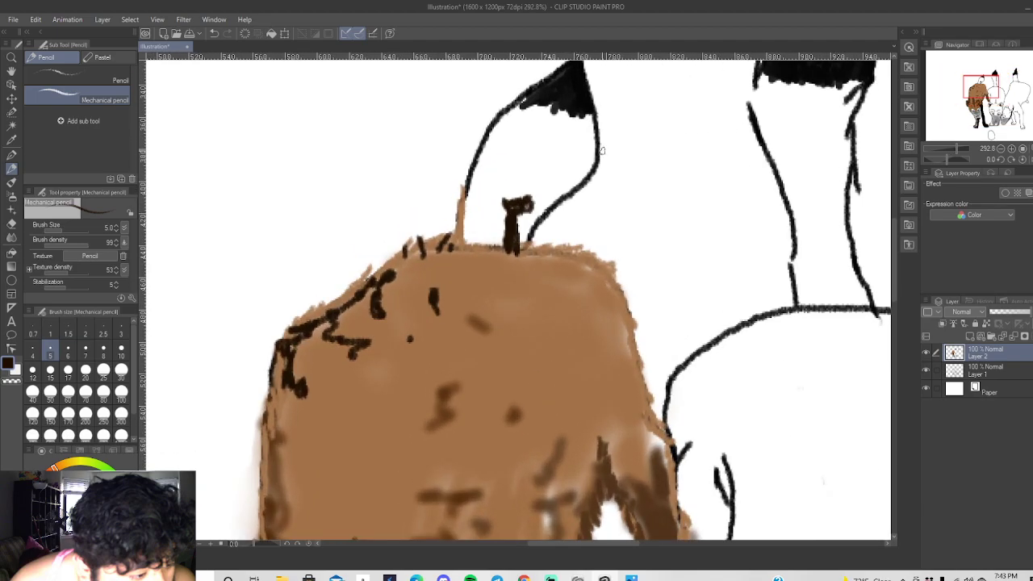
{"action": "scroll", "coordinate": [628, 148], "scroll_direction": "up", "scroll_amount": 1}
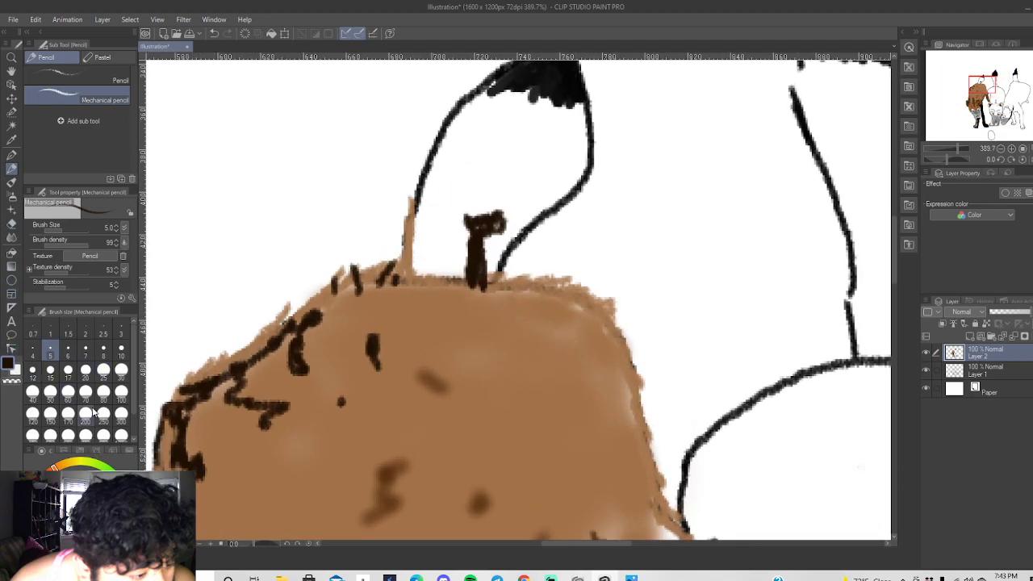
{"action": "left_click", "coordinate": [11, 140]}
{"action": "left_click", "coordinate": [348, 328]}
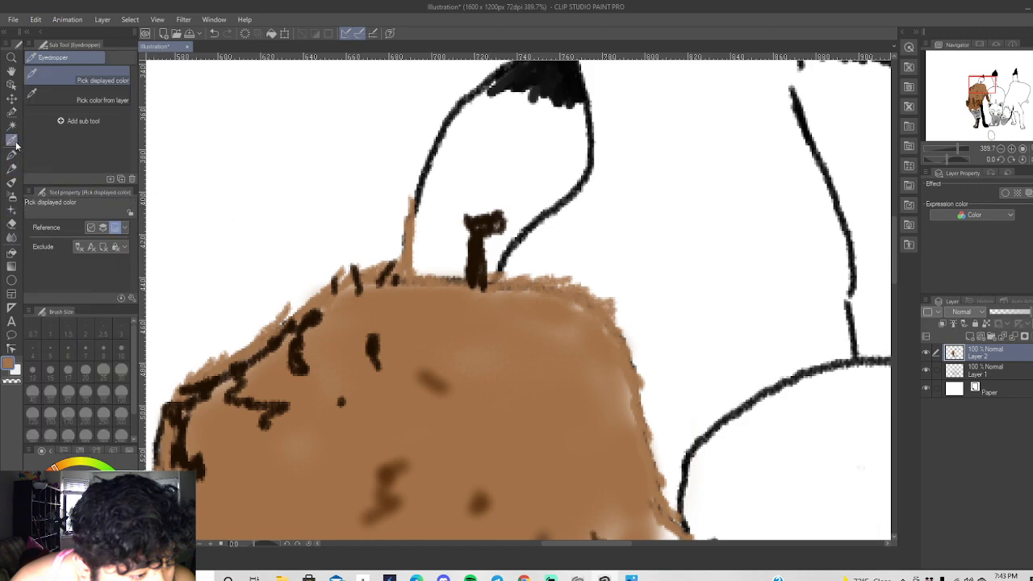
{"action": "left_click", "coordinate": [11, 196]}
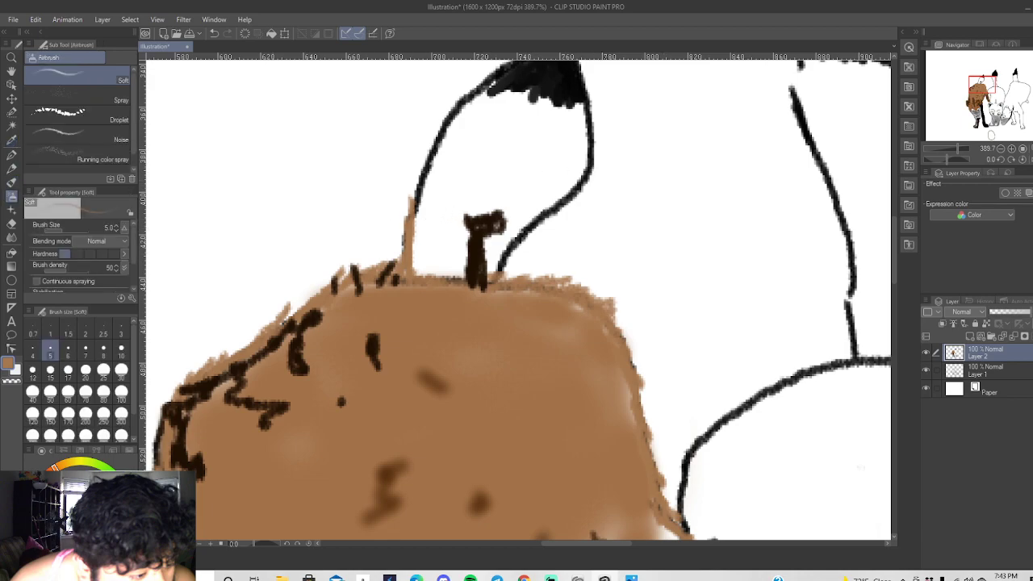
{"action": "left_click", "coordinate": [68, 369]}
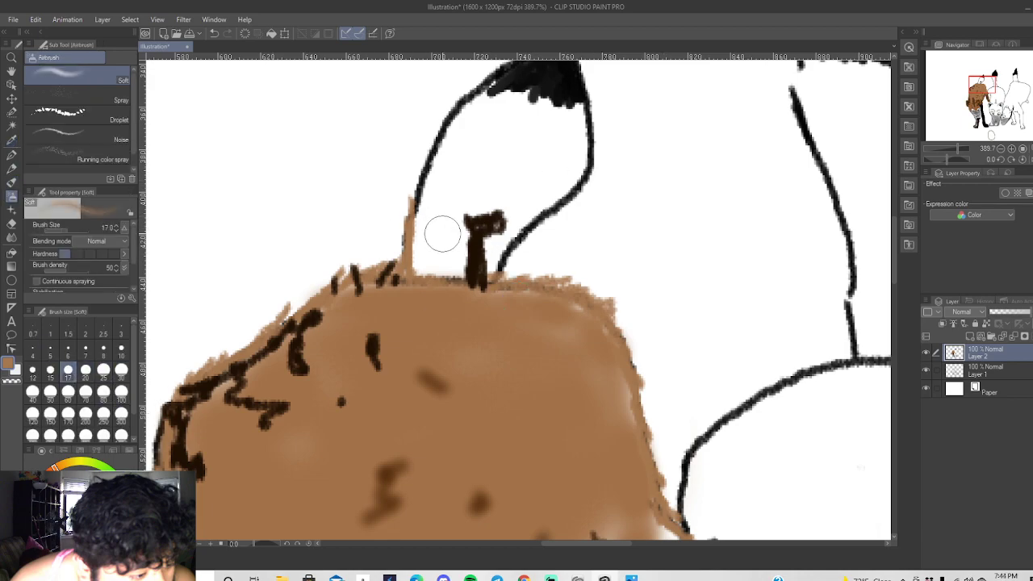
{"action": "left_click", "coordinate": [50, 371]}
{"action": "mouse_move", "coordinate": [445, 202]}
{"action": "left_mouse_down"}
{"action": "mouse_move", "coordinate": [424, 264]}
{"action": "mouse_move", "coordinate": [436, 240]}
{"action": "mouse_move", "coordinate": [438, 269]}
{"action": "mouse_move", "coordinate": [444, 238]}
{"action": "mouse_move", "coordinate": [454, 268]}
{"action": "mouse_move", "coordinate": [454, 222]}
{"action": "mouse_move", "coordinate": [458, 266]}
{"action": "mouse_move", "coordinate": [496, 258]}
{"action": "mouse_move", "coordinate": [498, 242]}
{"action": "mouse_move", "coordinate": [493, 264]}
{"action": "mouse_move", "coordinate": [556, 178]}
{"action": "mouse_move", "coordinate": [546, 205]}
{"action": "mouse_move", "coordinate": [585, 167]}
{"action": "mouse_move", "coordinate": [580, 123]}
{"action": "mouse_move", "coordinate": [579, 180]}
{"action": "mouse_move", "coordinate": [576, 140]}
{"action": "mouse_move", "coordinate": [529, 204]}
{"action": "mouse_move", "coordinate": [532, 144]}
{"action": "mouse_move", "coordinate": [490, 197]}
{"action": "mouse_move", "coordinate": [478, 143]}
{"action": "mouse_move", "coordinate": [411, 208]}
{"action": "mouse_move", "coordinate": [463, 159]}
{"action": "mouse_move", "coordinate": [456, 209]}
{"action": "mouse_move", "coordinate": [491, 164]}
{"action": "mouse_move", "coordinate": [476, 210]}
{"action": "mouse_move", "coordinate": [540, 170]}
{"action": "mouse_move", "coordinate": [520, 220]}
{"action": "mouse_move", "coordinate": [535, 167]}
{"action": "mouse_move", "coordinate": [507, 163]}
{"action": "mouse_move", "coordinate": [511, 104]}
{"action": "mouse_move", "coordinate": [456, 157]}
{"action": "mouse_move", "coordinate": [459, 129]}
{"action": "mouse_move", "coordinate": [439, 154]}
{"action": "mouse_move", "coordinate": [511, 103]}
{"action": "mouse_move", "coordinate": [519, 130]}
{"action": "mouse_move", "coordinate": [536, 104]}
{"action": "mouse_move", "coordinate": [541, 128]}
{"action": "mouse_move", "coordinate": [549, 114]}
{"action": "mouse_move", "coordinate": [563, 133]}
{"action": "mouse_move", "coordinate": [575, 115]}
{"action": "mouse_move", "coordinate": [472, 196]}
{"action": "mouse_move", "coordinate": [442, 242]}
{"action": "mouse_move", "coordinate": [435, 197]}
{"action": "mouse_move", "coordinate": [421, 263]}
{"action": "mouse_move", "coordinate": [422, 206]}
{"action": "mouse_move", "coordinate": [418, 266]}
{"action": "mouse_move", "coordinate": [472, 258]}
{"action": "mouse_move", "coordinate": [472, 242]}
{"action": "mouse_move", "coordinate": [510, 240]}
{"action": "mouse_move", "coordinate": [484, 279]}
{"action": "mouse_move", "coordinate": [477, 234]}
{"action": "mouse_move", "coordinate": [460, 278]}
{"action": "left_mouse_up"}
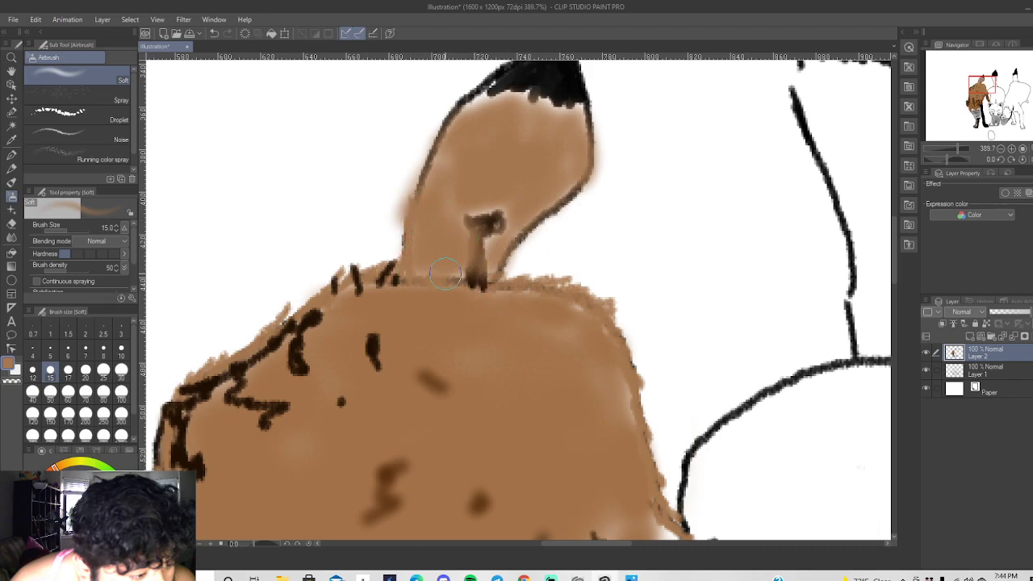
Undo the last airbrush strokes on the tail and repaint it light brown up to the black tip, working around the dark mark.
{"action": "left_click", "coordinate": [215, 36]}
{"action": "left_click", "coordinate": [214, 35]}
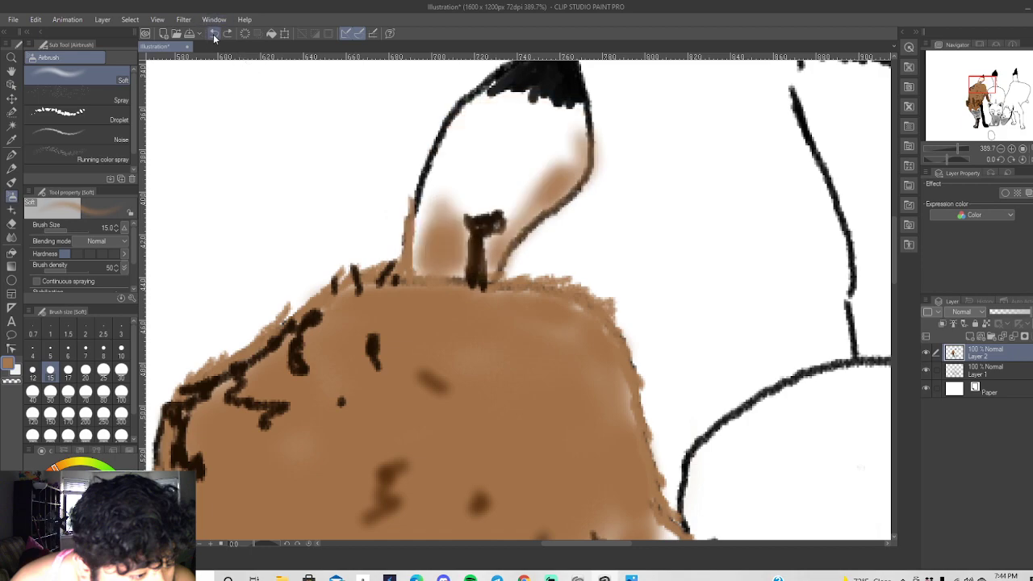
{"action": "mouse_move", "coordinate": [459, 199]}
{"action": "left_mouse_down"}
{"action": "mouse_move", "coordinate": [426, 255]}
{"action": "mouse_move", "coordinate": [457, 183]}
{"action": "mouse_move", "coordinate": [496, 132]}
{"action": "mouse_move", "coordinate": [481, 189]}
{"action": "mouse_move", "coordinate": [505, 169]}
{"action": "mouse_move", "coordinate": [506, 190]}
{"action": "mouse_move", "coordinate": [536, 148]}
{"action": "mouse_move", "coordinate": [524, 171]}
{"action": "mouse_move", "coordinate": [529, 202]}
{"action": "mouse_move", "coordinate": [561, 170]}
{"action": "mouse_move", "coordinate": [567, 122]}
{"action": "mouse_move", "coordinate": [568, 138]}
{"action": "mouse_move", "coordinate": [551, 151]}
{"action": "mouse_move", "coordinate": [551, 122]}
{"action": "mouse_move", "coordinate": [537, 114]}
{"action": "mouse_move", "coordinate": [508, 137]}
{"action": "mouse_move", "coordinate": [512, 109]}
{"action": "mouse_move", "coordinate": [514, 151]}
{"action": "mouse_move", "coordinate": [536, 125]}
{"action": "mouse_move", "coordinate": [520, 105]}
{"action": "mouse_move", "coordinate": [469, 142]}
{"action": "mouse_move", "coordinate": [477, 112]}
{"action": "mouse_move", "coordinate": [464, 130]}
{"action": "mouse_move", "coordinate": [493, 105]}
{"action": "mouse_move", "coordinate": [451, 144]}
{"action": "mouse_move", "coordinate": [443, 167]}
{"action": "mouse_move", "coordinate": [478, 118]}
{"action": "mouse_move", "coordinate": [432, 194]}
{"action": "mouse_move", "coordinate": [449, 164]}
{"action": "mouse_move", "coordinate": [457, 180]}
{"action": "mouse_move", "coordinate": [481, 144]}
{"action": "mouse_move", "coordinate": [465, 183]}
{"action": "mouse_move", "coordinate": [507, 98]}
{"action": "mouse_move", "coordinate": [561, 119]}
{"action": "mouse_move", "coordinate": [489, 180]}
{"action": "mouse_move", "coordinate": [521, 208]}
{"action": "mouse_move", "coordinate": [503, 186]}
{"action": "mouse_move", "coordinate": [450, 184]}
{"action": "mouse_move", "coordinate": [465, 197]}
{"action": "mouse_move", "coordinate": [506, 196]}
{"action": "mouse_move", "coordinate": [463, 205]}
{"action": "mouse_move", "coordinate": [490, 195]}
{"action": "mouse_move", "coordinate": [513, 206]}
{"action": "mouse_move", "coordinate": [574, 165]}
{"action": "mouse_move", "coordinate": [576, 115]}
{"action": "left_mouse_up"}
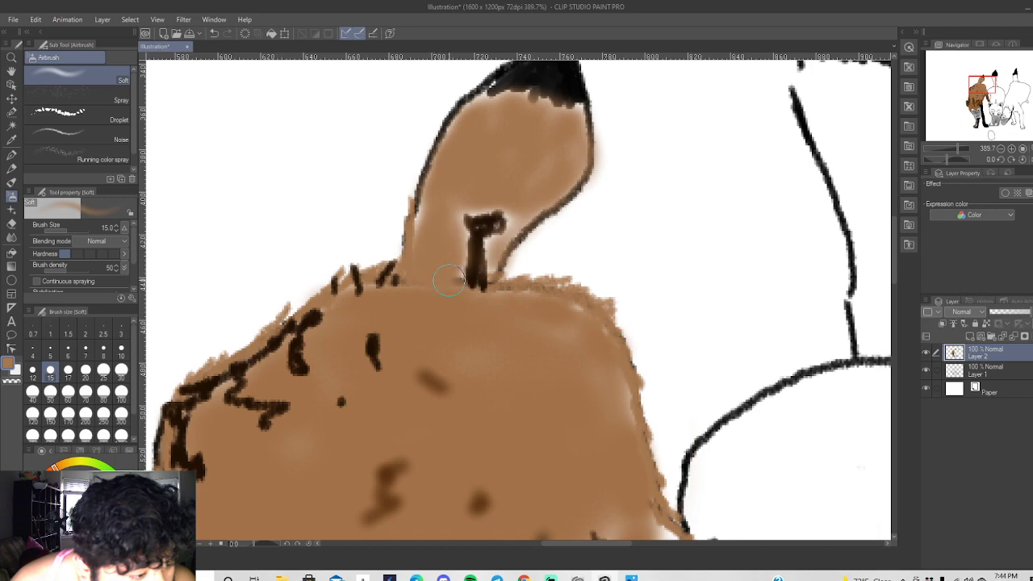
{"action": "mouse_move", "coordinate": [446, 225]}
{"action": "left_mouse_down"}
{"action": "mouse_move", "coordinate": [413, 226]}
{"action": "mouse_move", "coordinate": [415, 197]}
{"action": "mouse_move", "coordinate": [475, 119]}
{"action": "left_mouse_up"}
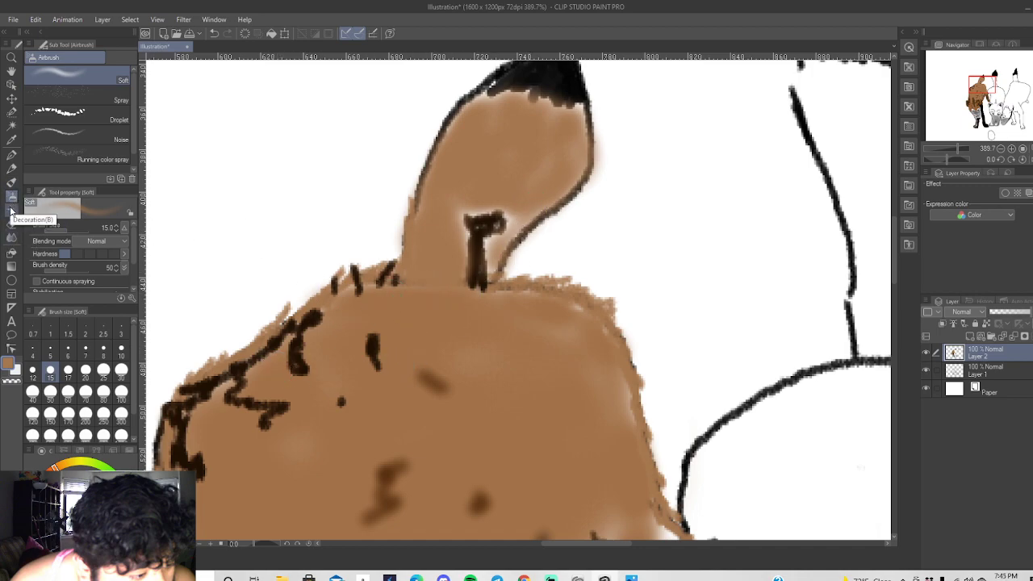
Cover both sides of the tail's black outline with light brown fur strokes, using the size 5 Mechanical pencil.
{"action": "left_click", "coordinate": [11, 168]}
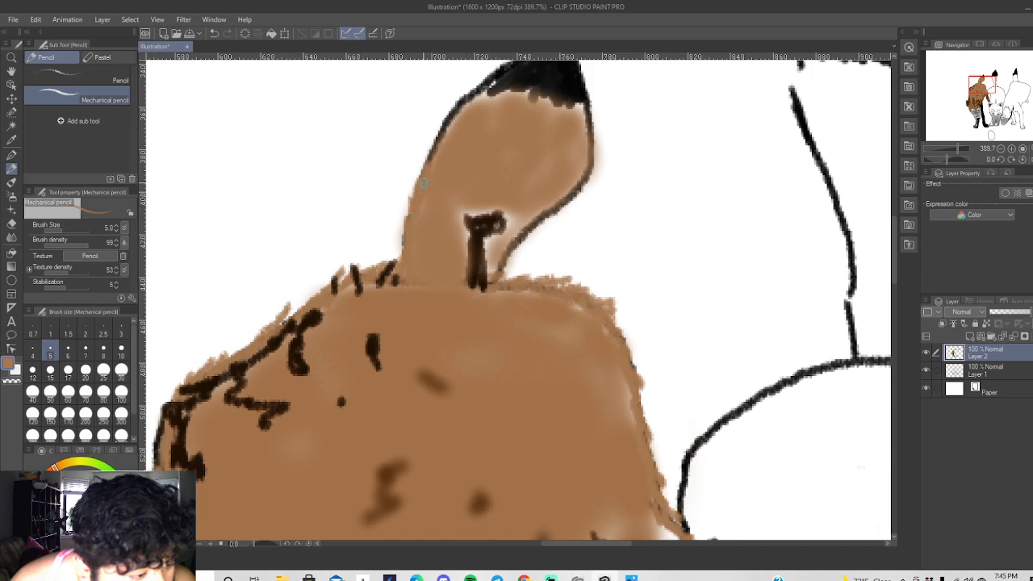
{"action": "mouse_move", "coordinate": [433, 159]}
{"action": "left_mouse_down"}
{"action": "mouse_move", "coordinate": [424, 161]}
{"action": "mouse_move", "coordinate": [429, 179]}
{"action": "left_mouse_up"}
{"action": "left_click_drag", "start_coordinate": [447, 129], "coordinate": [464, 97]}
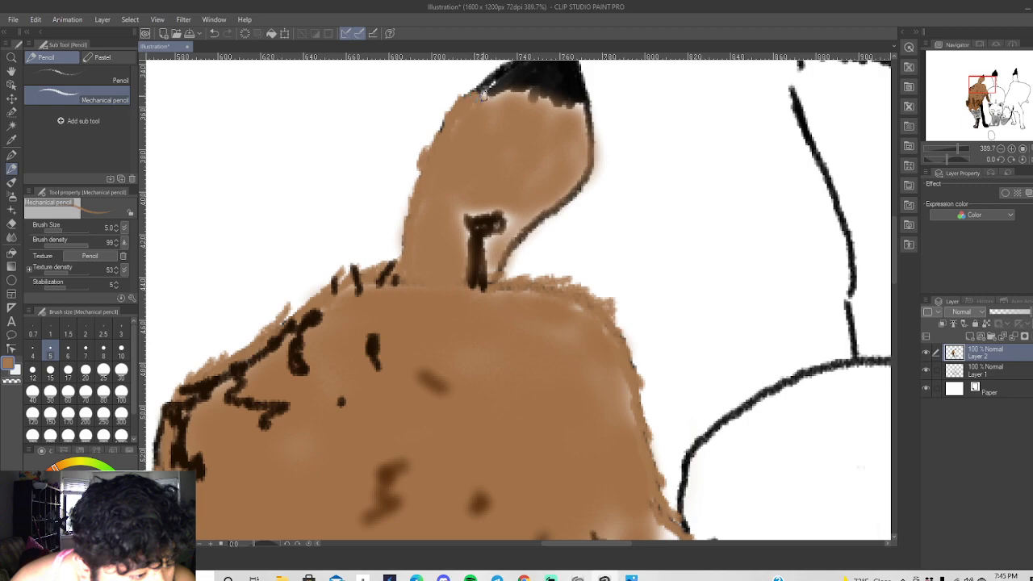
{"action": "mouse_move", "coordinate": [483, 96]}
{"action": "left_mouse_down"}
{"action": "mouse_move", "coordinate": [575, 107]}
{"action": "mouse_move", "coordinate": [588, 99]}
{"action": "mouse_move", "coordinate": [583, 152]}
{"action": "mouse_move", "coordinate": [595, 139]}
{"action": "mouse_move", "coordinate": [586, 176]}
{"action": "mouse_move", "coordinate": [540, 222]}
{"action": "mouse_move", "coordinate": [553, 218]}
{"action": "mouse_move", "coordinate": [503, 241]}
{"action": "mouse_move", "coordinate": [536, 239]}
{"action": "mouse_move", "coordinate": [503, 265]}
{"action": "mouse_move", "coordinate": [500, 287]}
{"action": "mouse_move", "coordinate": [506, 268]}
{"action": "mouse_move", "coordinate": [494, 290]}
{"action": "left_mouse_up"}
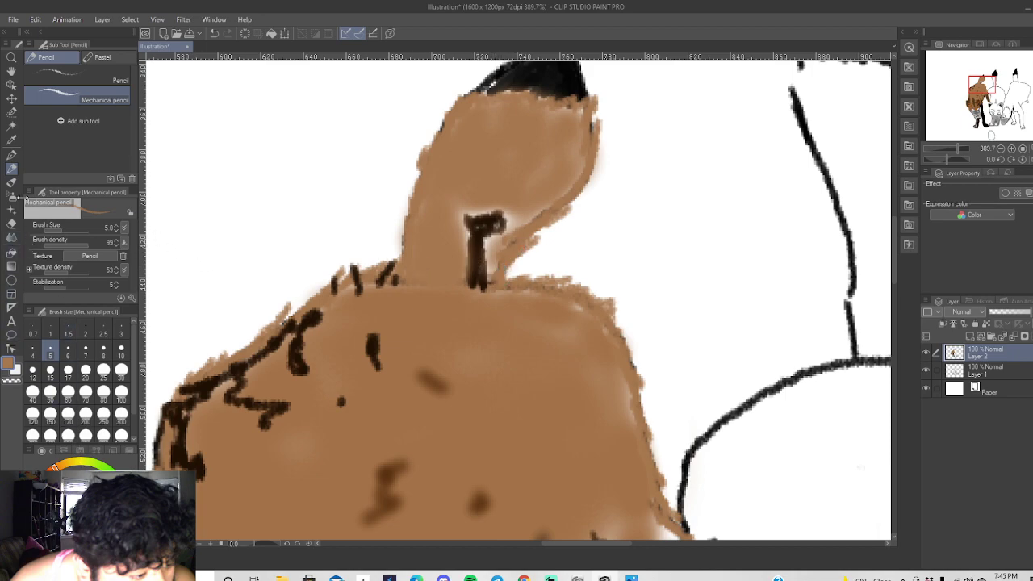
Thicken the mark at the base of the left animal's tail in near-black brown and extend it onto the back, using the size 5 Mechanical pencil.
{"action": "left_click", "coordinate": [12, 140]}
{"action": "left_click", "coordinate": [299, 352]}
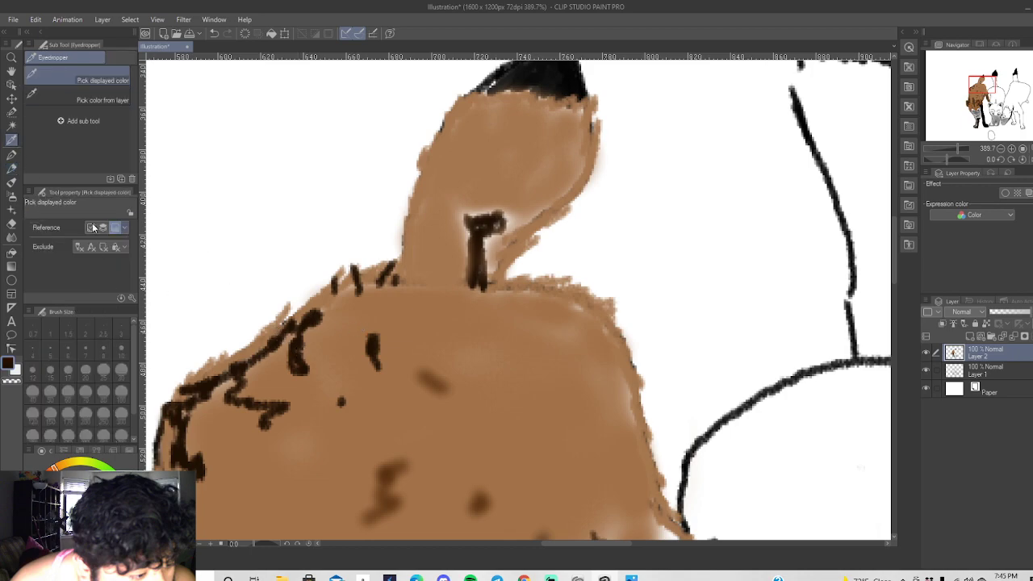
{"action": "left_click", "coordinate": [13, 169]}
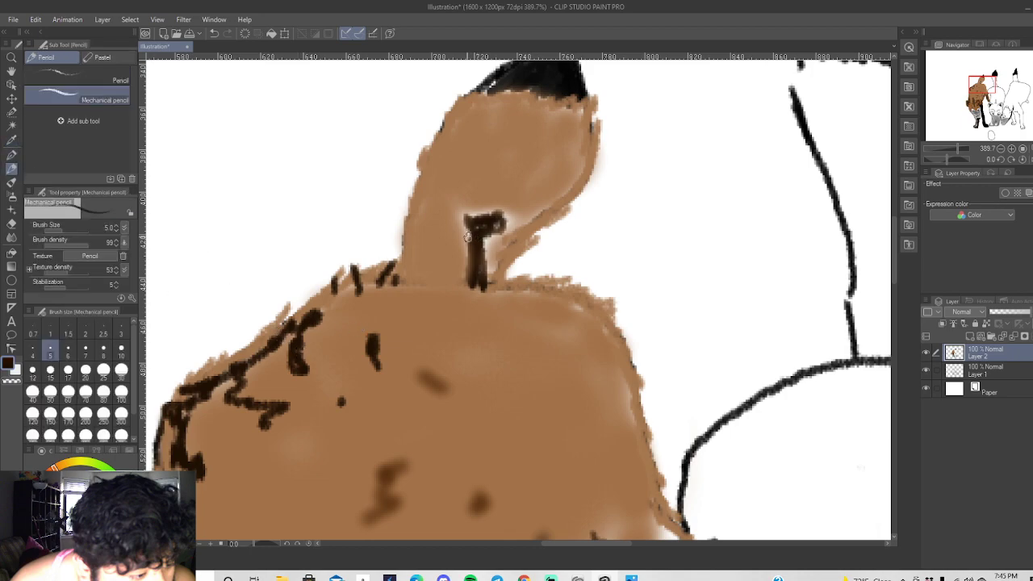
{"action": "mouse_move", "coordinate": [470, 231]}
{"action": "left_mouse_down"}
{"action": "mouse_move", "coordinate": [462, 282]}
{"action": "mouse_move", "coordinate": [481, 248]}
{"action": "mouse_move", "coordinate": [484, 284]}
{"action": "mouse_move", "coordinate": [491, 232]}
{"action": "mouse_move", "coordinate": [485, 251]}
{"action": "mouse_move", "coordinate": [470, 213]}
{"action": "mouse_move", "coordinate": [504, 207]}
{"action": "mouse_move", "coordinate": [485, 276]}
{"action": "mouse_move", "coordinate": [472, 216]}
{"action": "mouse_move", "coordinate": [464, 221]}
{"action": "mouse_move", "coordinate": [466, 237]}
{"action": "mouse_move", "coordinate": [475, 202]}
{"action": "mouse_move", "coordinate": [477, 213]}
{"action": "mouse_move", "coordinate": [515, 220]}
{"action": "left_mouse_up"}
{"action": "mouse_move", "coordinate": [474, 282]}
{"action": "left_mouse_down"}
{"action": "mouse_move", "coordinate": [471, 339]}
{"action": "mouse_move", "coordinate": [457, 351]}
{"action": "mouse_move", "coordinate": [474, 310]}
{"action": "left_mouse_up"}
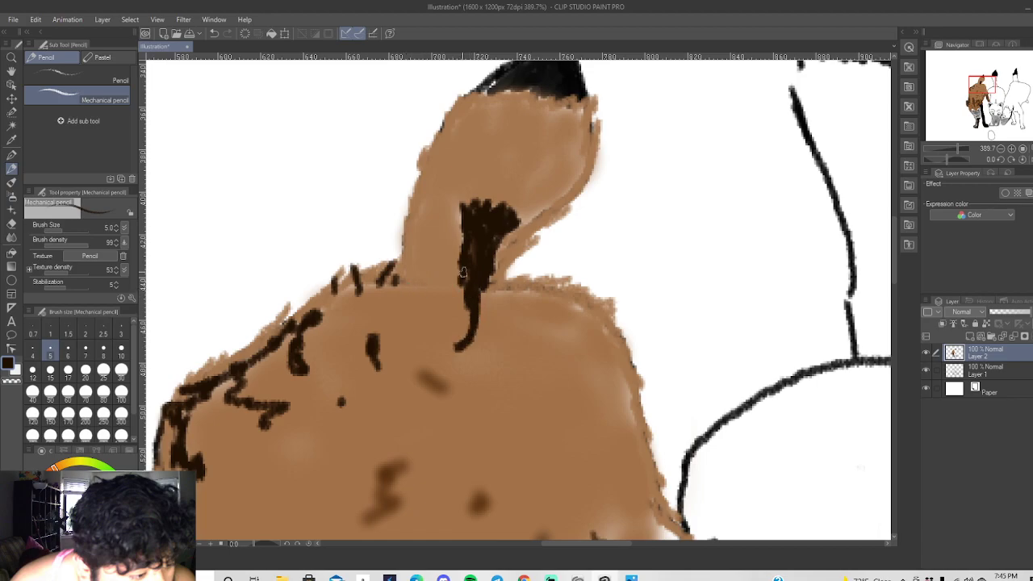
Look over the whole drawing and compare the left animal's coloring with the two uncolored animals.
{"action": "scroll", "coordinate": [498, 247], "scroll_direction": "down", "scroll_amount": 2}
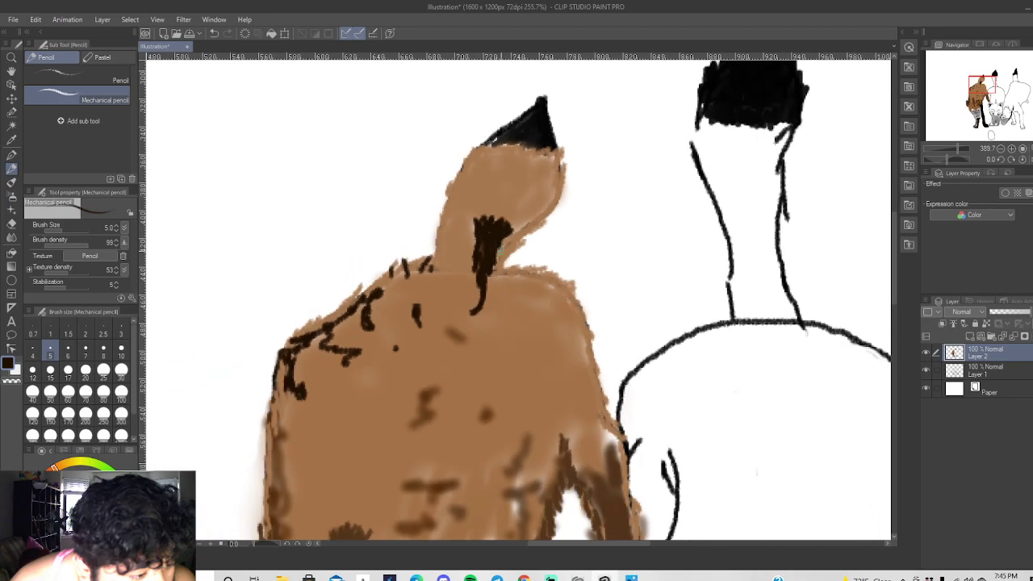
{"action": "scroll", "coordinate": [500, 294], "scroll_direction": "down", "scroll_amount": 3}
{"action": "scroll", "coordinate": [533, 374], "scroll_direction": "down", "scroll_amount": 1}
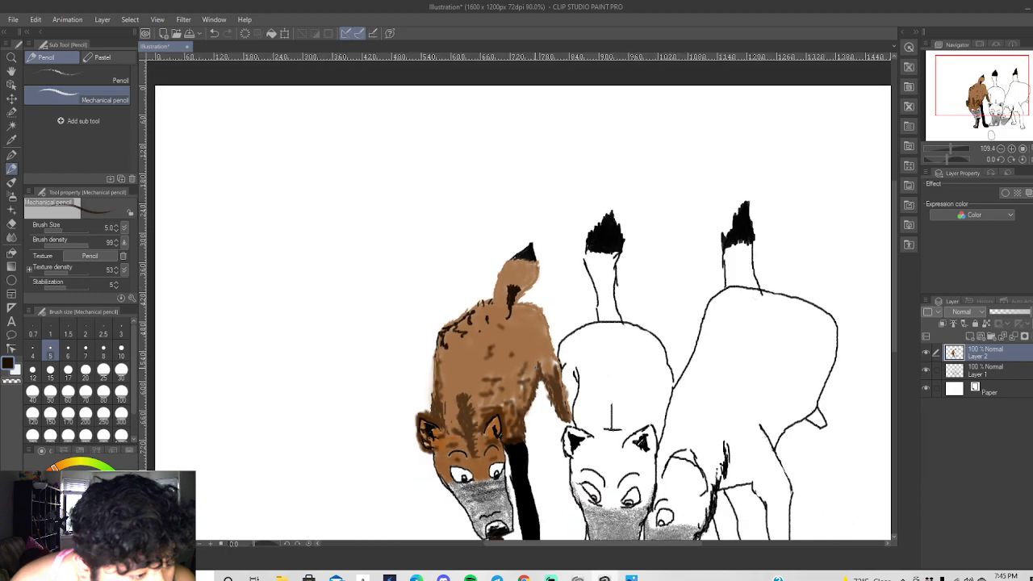
{"action": "scroll", "coordinate": [829, 315], "scroll_direction": "down", "scroll_amount": 2}
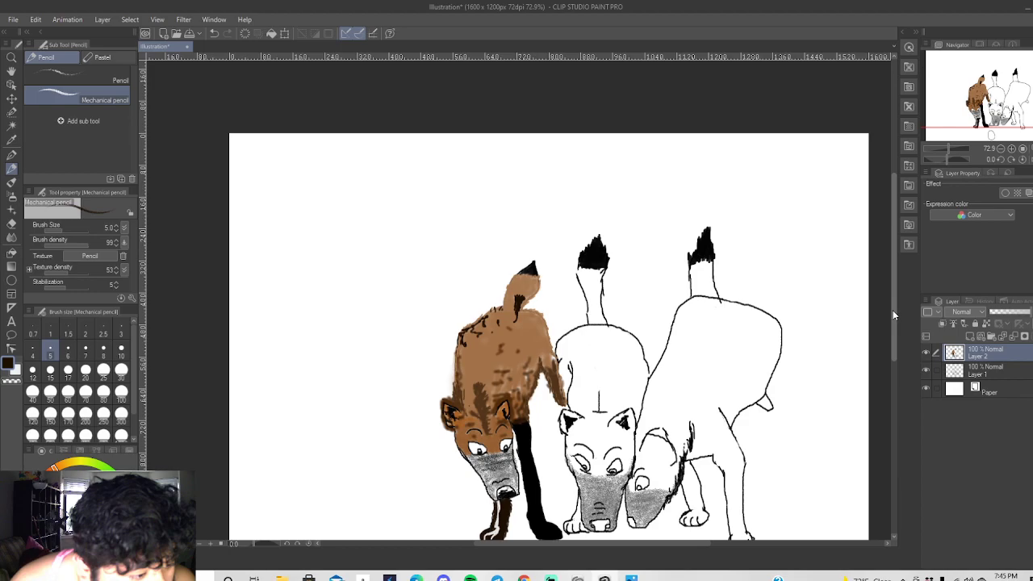
{"action": "scroll", "coordinate": [894, 319], "scroll_direction": "down", "scroll_amount": 1}
{"action": "key", "text": "ctrl+alt+0"}
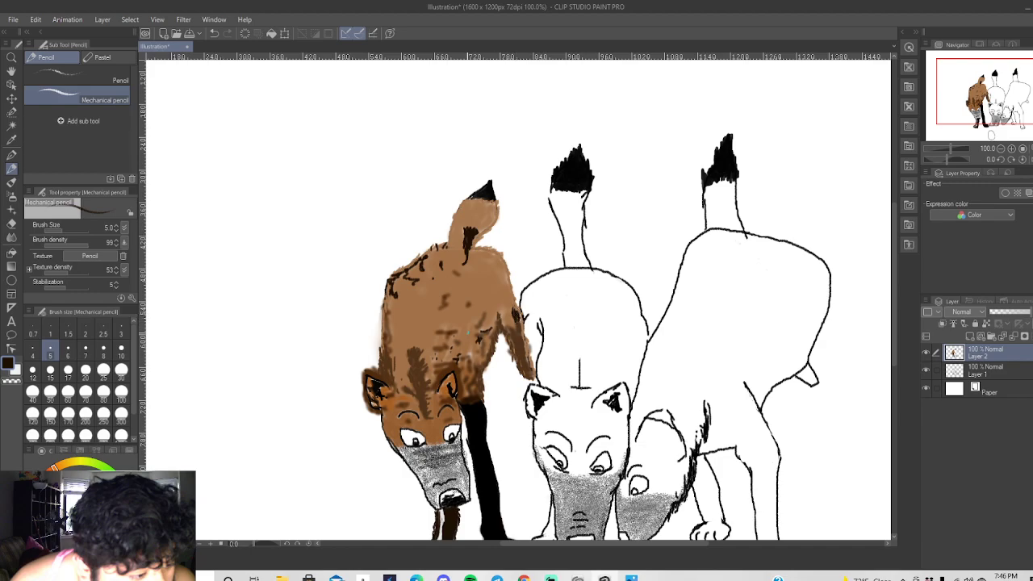
{"action": "scroll", "coordinate": [547, 369], "scroll_direction": "down", "scroll_amount": 2}
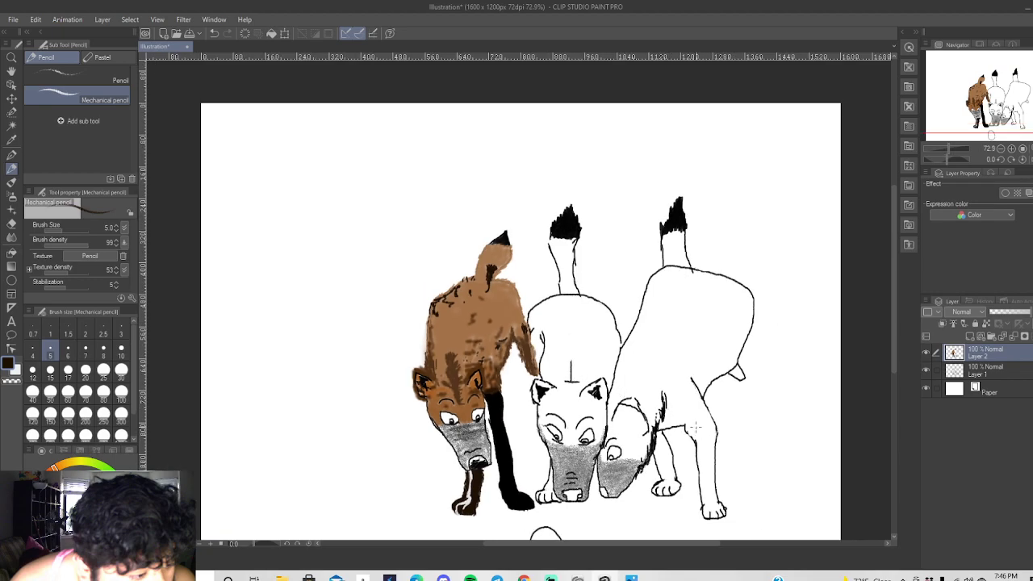
{"action": "scroll", "coordinate": [617, 403], "scroll_direction": "up", "scroll_amount": 4}
{"action": "scroll", "coordinate": [501, 308], "scroll_direction": "up", "scroll_amount": 3}
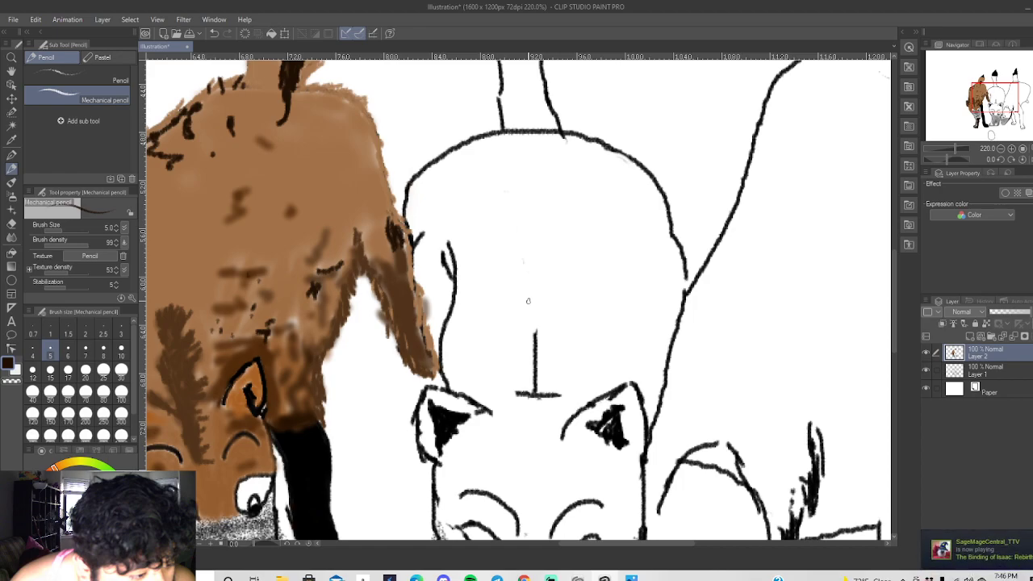
{"action": "scroll", "coordinate": [540, 296], "scroll_direction": "down", "scroll_amount": 3}
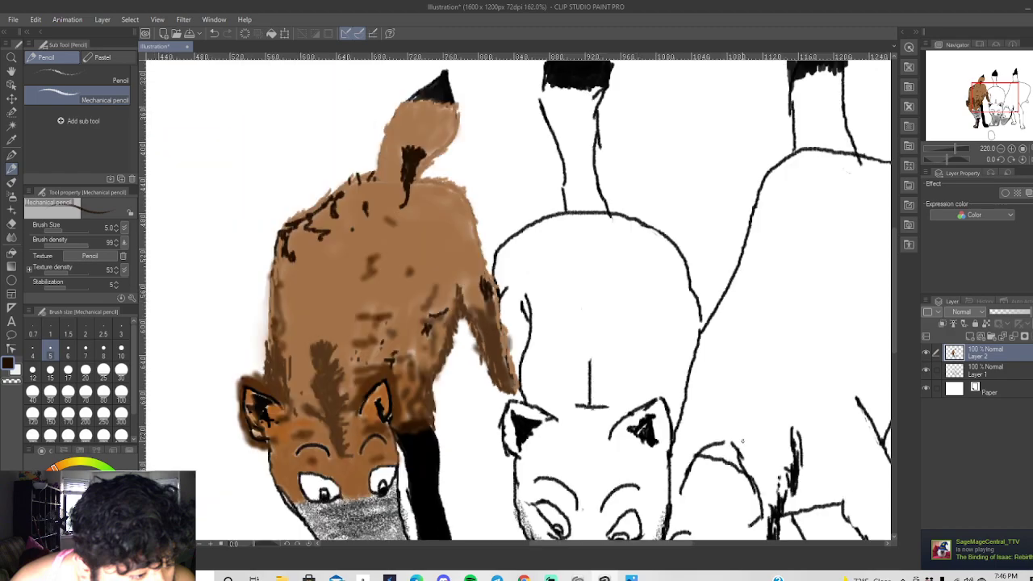
{"action": "left_click_drag", "start_coordinate": [894, 339], "coordinate": [894, 354]}
Paint a reddish-brown patch across the middle animal's back, tapering between the ears onto the forehead, with the Soft airbrush at size 15.
{"action": "scroll", "coordinate": [669, 278], "scroll_direction": "up", "scroll_amount": 5}
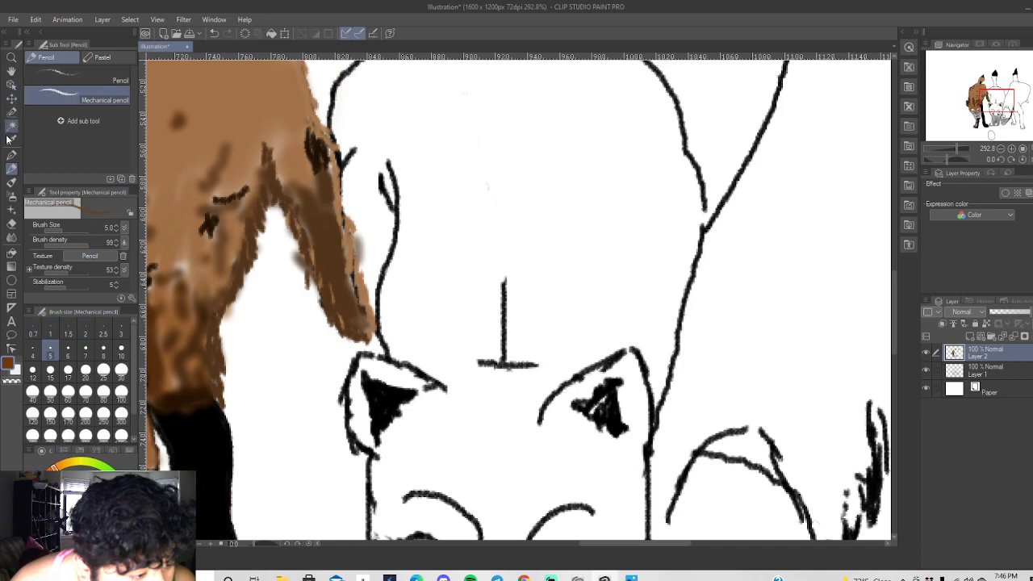
{"action": "left_click", "coordinate": [10, 185]}
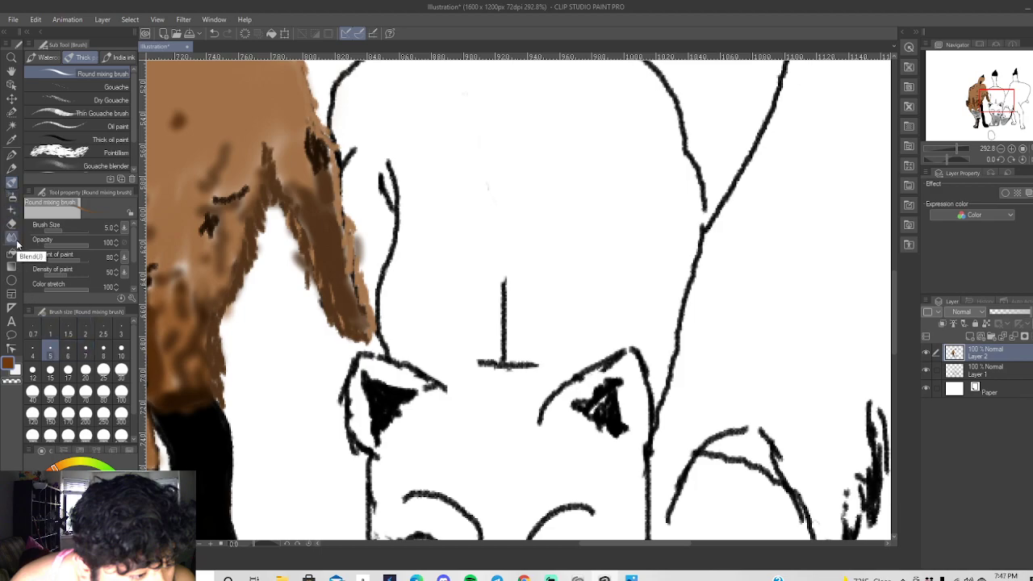
{"action": "left_click", "coordinate": [11, 197]}
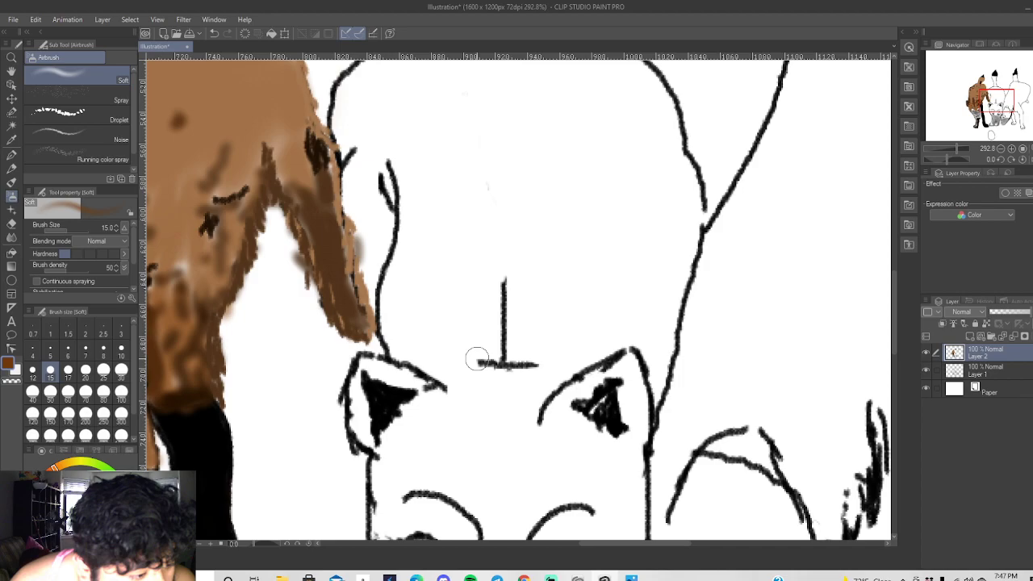
{"action": "mouse_move", "coordinate": [497, 366]}
{"action": "left_mouse_down"}
{"action": "mouse_move", "coordinate": [456, 346]}
{"action": "mouse_move", "coordinate": [464, 363]}
{"action": "mouse_move", "coordinate": [453, 344]}
{"action": "mouse_move", "coordinate": [514, 393]}
{"action": "mouse_move", "coordinate": [480, 366]}
{"action": "mouse_move", "coordinate": [505, 416]}
{"action": "mouse_move", "coordinate": [560, 348]}
{"action": "mouse_move", "coordinate": [515, 366]}
{"action": "mouse_move", "coordinate": [552, 337]}
{"action": "mouse_move", "coordinate": [572, 326]}
{"action": "mouse_move", "coordinate": [517, 363]}
{"action": "mouse_move", "coordinate": [552, 364]}
{"action": "mouse_move", "coordinate": [610, 316]}
{"action": "mouse_move", "coordinate": [542, 351]}
{"action": "mouse_move", "coordinate": [658, 321]}
{"action": "mouse_move", "coordinate": [432, 332]}
{"action": "mouse_move", "coordinate": [543, 332]}
{"action": "mouse_move", "coordinate": [473, 321]}
{"action": "mouse_move", "coordinate": [577, 320]}
{"action": "mouse_move", "coordinate": [466, 306]}
{"action": "mouse_move", "coordinate": [440, 309]}
{"action": "mouse_move", "coordinate": [508, 311]}
{"action": "mouse_move", "coordinate": [417, 315]}
{"action": "mouse_move", "coordinate": [533, 317]}
{"action": "mouse_move", "coordinate": [473, 339]}
{"action": "mouse_move", "coordinate": [540, 351]}
{"action": "mouse_move", "coordinate": [571, 338]}
{"action": "mouse_move", "coordinate": [475, 328]}
{"action": "mouse_move", "coordinate": [474, 306]}
{"action": "mouse_move", "coordinate": [588, 309]}
{"action": "mouse_move", "coordinate": [523, 308]}
{"action": "mouse_move", "coordinate": [585, 308]}
{"action": "mouse_move", "coordinate": [496, 291]}
{"action": "mouse_move", "coordinate": [574, 292]}
{"action": "mouse_move", "coordinate": [502, 285]}
{"action": "mouse_move", "coordinate": [544, 275]}
{"action": "mouse_move", "coordinate": [449, 273]}
{"action": "mouse_move", "coordinate": [534, 269]}
{"action": "mouse_move", "coordinate": [517, 247]}
{"action": "mouse_move", "coordinate": [443, 255]}
{"action": "mouse_move", "coordinate": [548, 267]}
{"action": "mouse_move", "coordinate": [570, 311]}
{"action": "mouse_move", "coordinate": [512, 368]}
{"action": "mouse_move", "coordinate": [512, 403]}
{"action": "mouse_move", "coordinate": [526, 334]}
{"action": "mouse_move", "coordinate": [608, 309]}
{"action": "mouse_move", "coordinate": [549, 311]}
{"action": "mouse_move", "coordinate": [530, 286]}
{"action": "mouse_move", "coordinate": [621, 281]}
{"action": "mouse_move", "coordinate": [516, 291]}
{"action": "mouse_move", "coordinate": [455, 261]}
{"action": "mouse_move", "coordinate": [613, 266]}
{"action": "left_mouse_up"}
{"action": "mouse_move", "coordinate": [536, 273]}
{"action": "left_mouse_down"}
{"action": "mouse_move", "coordinate": [605, 272]}
{"action": "mouse_move", "coordinate": [455, 281]}
{"action": "mouse_move", "coordinate": [492, 259]}
{"action": "mouse_move", "coordinate": [452, 265]}
{"action": "mouse_move", "coordinate": [457, 276]}
{"action": "left_mouse_up"}
{"action": "scroll", "coordinate": [457, 277], "scroll_direction": "down", "scroll_amount": 5}
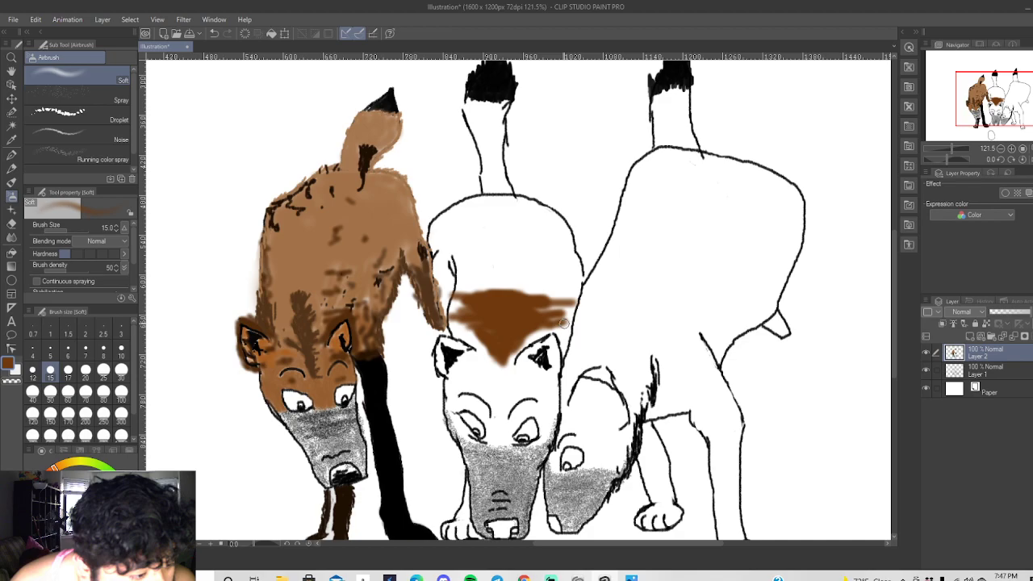
{"action": "mouse_move", "coordinate": [495, 363]}
{"action": "left_mouse_down"}
{"action": "mouse_move", "coordinate": [501, 391]}
{"action": "mouse_move", "coordinate": [498, 376]}
{"action": "left_mouse_up"}
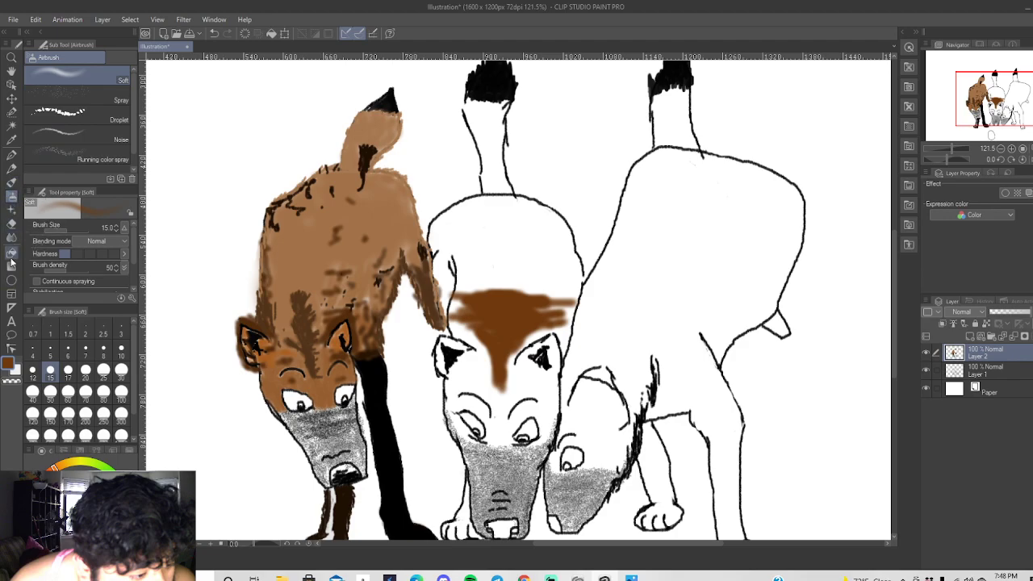
Smudge the dark markings on the left animal's back, flank and tail into the brown fur with the Finger tip blender at size 20.
{"action": "left_click", "coordinate": [12, 236]}
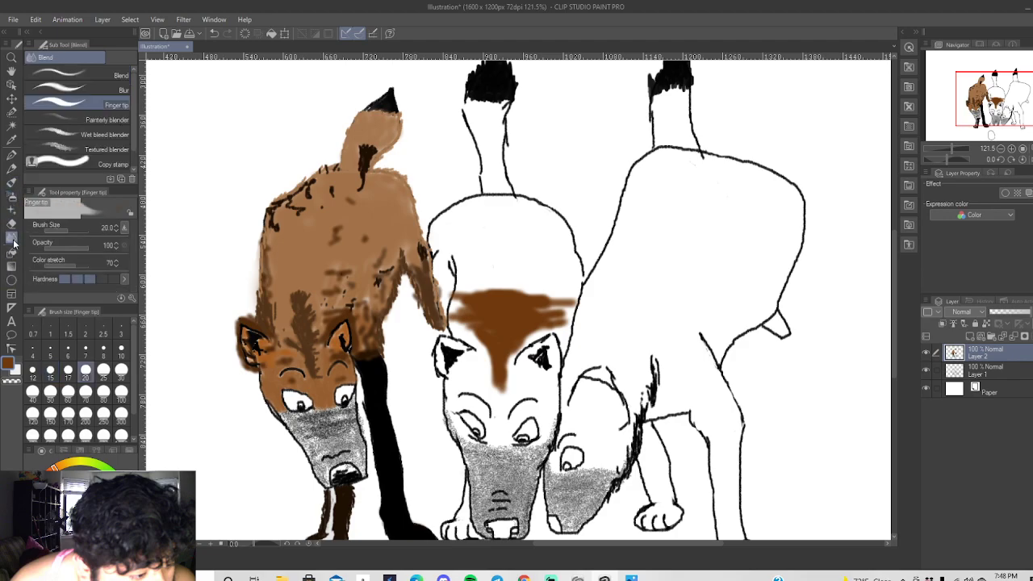
{"action": "mouse_move", "coordinate": [288, 202]}
{"action": "left_mouse_down"}
{"action": "mouse_move", "coordinate": [314, 221]}
{"action": "mouse_move", "coordinate": [319, 185]}
{"action": "mouse_move", "coordinate": [277, 208]}
{"action": "mouse_move", "coordinate": [290, 250]}
{"action": "mouse_move", "coordinate": [278, 282]}
{"action": "mouse_move", "coordinate": [269, 255]}
{"action": "mouse_move", "coordinate": [288, 284]}
{"action": "mouse_move", "coordinate": [268, 278]}
{"action": "mouse_move", "coordinate": [271, 321]}
{"action": "mouse_move", "coordinate": [265, 313]}
{"action": "mouse_move", "coordinate": [273, 326]}
{"action": "mouse_move", "coordinate": [308, 295]}
{"action": "mouse_move", "coordinate": [302, 325]}
{"action": "mouse_move", "coordinate": [314, 312]}
{"action": "mouse_move", "coordinate": [305, 327]}
{"action": "mouse_move", "coordinate": [315, 350]}
{"action": "mouse_move", "coordinate": [283, 310]}
{"action": "mouse_move", "coordinate": [284, 340]}
{"action": "mouse_move", "coordinate": [323, 329]}
{"action": "mouse_move", "coordinate": [342, 288]}
{"action": "mouse_move", "coordinate": [331, 299]}
{"action": "mouse_move", "coordinate": [328, 255]}
{"action": "left_mouse_up"}
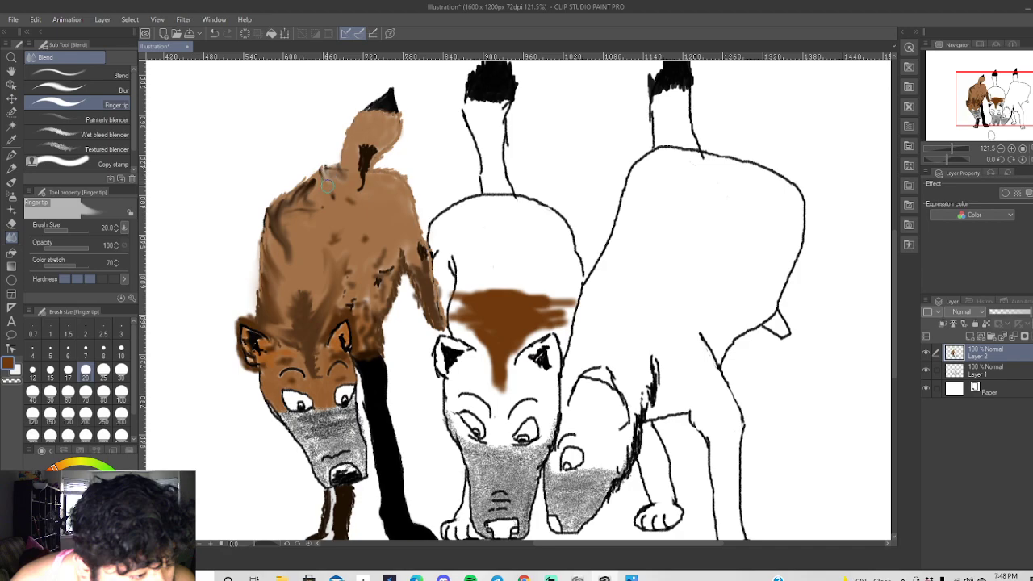
{"action": "mouse_move", "coordinate": [304, 187]}
{"action": "left_mouse_down"}
{"action": "mouse_move", "coordinate": [355, 186]}
{"action": "mouse_move", "coordinate": [340, 200]}
{"action": "mouse_move", "coordinate": [364, 190]}
{"action": "mouse_move", "coordinate": [363, 166]}
{"action": "mouse_move", "coordinate": [349, 175]}
{"action": "mouse_move", "coordinate": [369, 153]}
{"action": "mouse_move", "coordinate": [365, 133]}
{"action": "mouse_move", "coordinate": [368, 143]}
{"action": "mouse_move", "coordinate": [384, 126]}
{"action": "mouse_move", "coordinate": [375, 146]}
{"action": "mouse_move", "coordinate": [398, 128]}
{"action": "mouse_move", "coordinate": [376, 142]}
{"action": "mouse_move", "coordinate": [370, 120]}
{"action": "mouse_move", "coordinate": [373, 141]}
{"action": "mouse_move", "coordinate": [381, 118]}
{"action": "mouse_move", "coordinate": [377, 141]}
{"action": "mouse_move", "coordinate": [391, 119]}
{"action": "mouse_move", "coordinate": [376, 149]}
{"action": "mouse_move", "coordinate": [356, 144]}
{"action": "mouse_move", "coordinate": [354, 155]}
{"action": "mouse_move", "coordinate": [368, 158]}
{"action": "mouse_move", "coordinate": [357, 168]}
{"action": "mouse_move", "coordinate": [360, 153]}
{"action": "mouse_move", "coordinate": [351, 159]}
{"action": "mouse_move", "coordinate": [362, 153]}
{"action": "mouse_move", "coordinate": [366, 175]}
{"action": "mouse_move", "coordinate": [356, 152]}
{"action": "mouse_move", "coordinate": [387, 188]}
{"action": "mouse_move", "coordinate": [356, 177]}
{"action": "mouse_move", "coordinate": [369, 209]}
{"action": "mouse_move", "coordinate": [373, 178]}
{"action": "mouse_move", "coordinate": [388, 226]}
{"action": "mouse_move", "coordinate": [357, 168]}
{"action": "mouse_move", "coordinate": [380, 212]}
{"action": "mouse_move", "coordinate": [344, 172]}
{"action": "mouse_move", "coordinate": [365, 209]}
{"action": "mouse_move", "coordinate": [384, 207]}
{"action": "mouse_move", "coordinate": [375, 216]}
{"action": "mouse_move", "coordinate": [341, 191]}
{"action": "mouse_move", "coordinate": [367, 236]}
{"action": "mouse_move", "coordinate": [319, 191]}
{"action": "mouse_move", "coordinate": [369, 262]}
{"action": "mouse_move", "coordinate": [333, 228]}
{"action": "mouse_move", "coordinate": [363, 253]}
{"action": "mouse_move", "coordinate": [342, 272]}
{"action": "mouse_move", "coordinate": [373, 231]}
{"action": "mouse_move", "coordinate": [368, 287]}
{"action": "mouse_move", "coordinate": [383, 229]}
{"action": "mouse_move", "coordinate": [381, 282]}
{"action": "mouse_move", "coordinate": [362, 230]}
{"action": "mouse_move", "coordinate": [364, 296]}
{"action": "mouse_move", "coordinate": [385, 242]}
{"action": "mouse_move", "coordinate": [345, 315]}
{"action": "mouse_move", "coordinate": [361, 312]}
{"action": "mouse_move", "coordinate": [381, 243]}
{"action": "mouse_move", "coordinate": [397, 266]}
{"action": "mouse_move", "coordinate": [378, 257]}
{"action": "mouse_move", "coordinate": [378, 298]}
{"action": "mouse_move", "coordinate": [364, 257]}
{"action": "left_mouse_up"}
{"action": "mouse_move", "coordinate": [378, 311]}
{"action": "left_mouse_down"}
{"action": "mouse_move", "coordinate": [359, 262]}
{"action": "mouse_move", "coordinate": [376, 308]}
{"action": "mouse_move", "coordinate": [367, 287]}
{"action": "mouse_move", "coordinate": [414, 288]}
{"action": "mouse_move", "coordinate": [423, 276]}
{"action": "mouse_move", "coordinate": [403, 222]}
{"action": "mouse_move", "coordinate": [409, 242]}
{"action": "mouse_move", "coordinate": [390, 226]}
{"action": "mouse_move", "coordinate": [419, 235]}
{"action": "mouse_move", "coordinate": [404, 202]}
{"action": "mouse_move", "coordinate": [424, 217]}
{"action": "mouse_move", "coordinate": [394, 200]}
{"action": "mouse_move", "coordinate": [418, 211]}
{"action": "mouse_move", "coordinate": [397, 198]}
{"action": "mouse_move", "coordinate": [414, 224]}
{"action": "mouse_move", "coordinate": [408, 197]}
{"action": "mouse_move", "coordinate": [419, 219]}
{"action": "mouse_move", "coordinate": [394, 179]}
{"action": "mouse_move", "coordinate": [412, 194]}
{"action": "mouse_move", "coordinate": [382, 179]}
{"action": "mouse_move", "coordinate": [408, 199]}
{"action": "mouse_move", "coordinate": [385, 180]}
{"action": "mouse_move", "coordinate": [395, 172]}
{"action": "mouse_move", "coordinate": [377, 176]}
{"action": "mouse_move", "coordinate": [393, 175]}
{"action": "mouse_move", "coordinate": [399, 198]}
{"action": "mouse_move", "coordinate": [376, 225]}
{"action": "left_mouse_up"}
Smudge the fur on the left animal's ears, forehead and outstretched leg with the size 20 Finger tip blender.
{"action": "left_click_drag", "start_coordinate": [326, 351], "coordinate": [344, 337]}
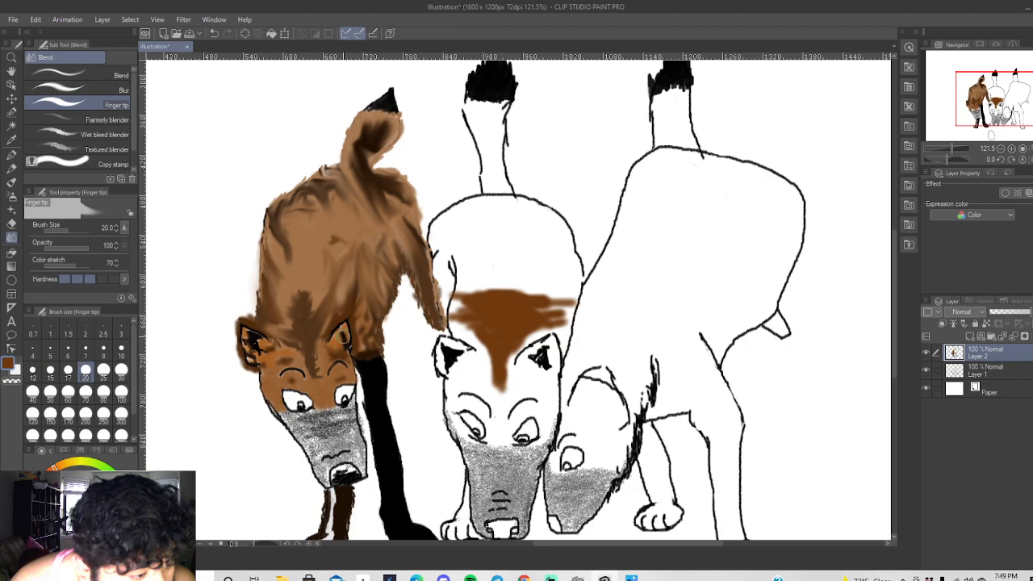
{"action": "mouse_move", "coordinate": [263, 348]}
{"action": "left_mouse_down"}
{"action": "mouse_move", "coordinate": [252, 324]}
{"action": "mouse_move", "coordinate": [275, 333]}
{"action": "left_mouse_up"}
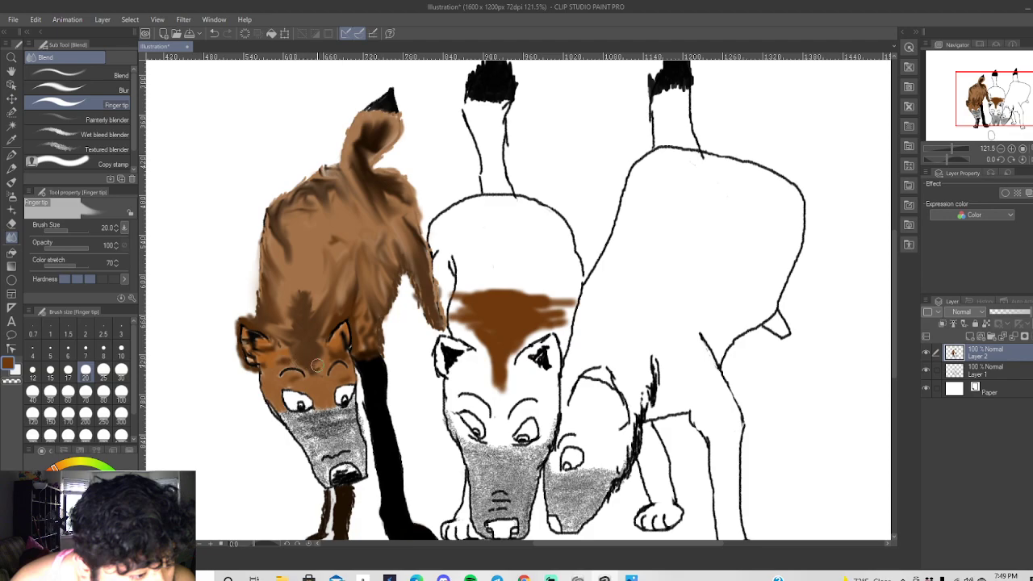
{"action": "left_click_drag", "start_coordinate": [318, 361], "coordinate": [332, 355]}
{"action": "scroll", "coordinate": [377, 464], "scroll_direction": "down", "scroll_amount": 2}
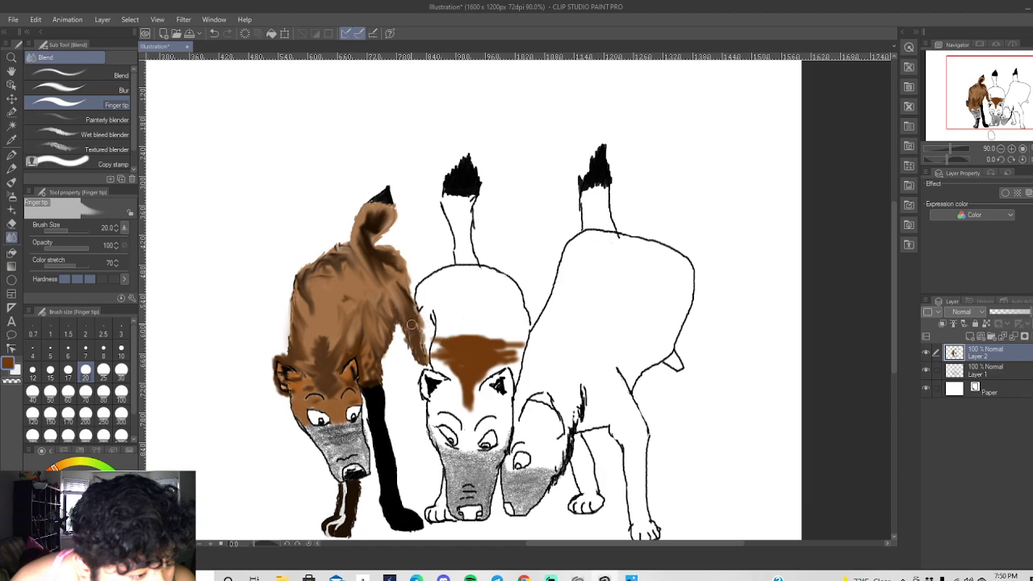
{"action": "left_click_drag", "start_coordinate": [405, 308], "coordinate": [403, 314]}
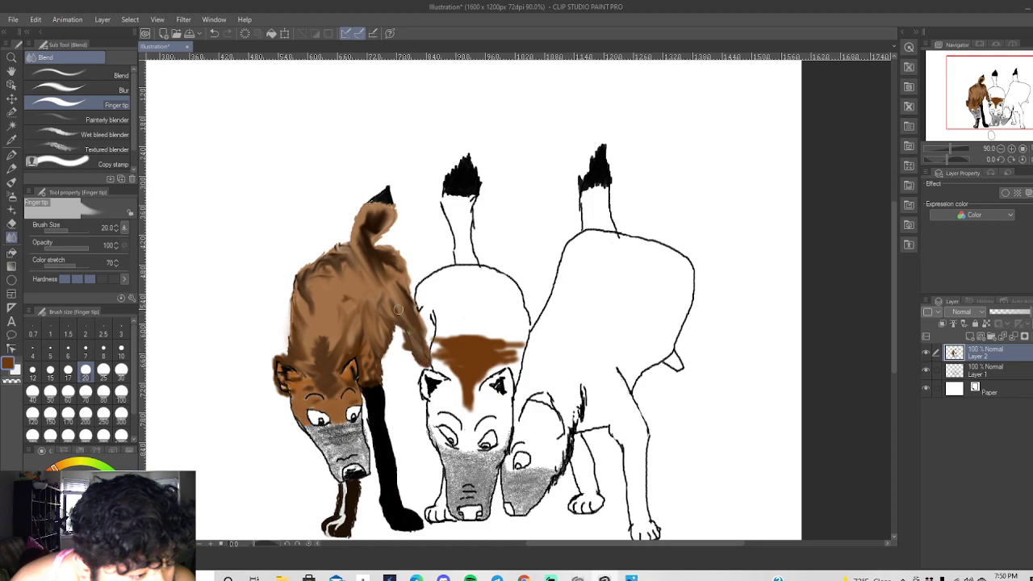
{"action": "scroll", "coordinate": [435, 332], "scroll_direction": "down", "scroll_amount": 2}
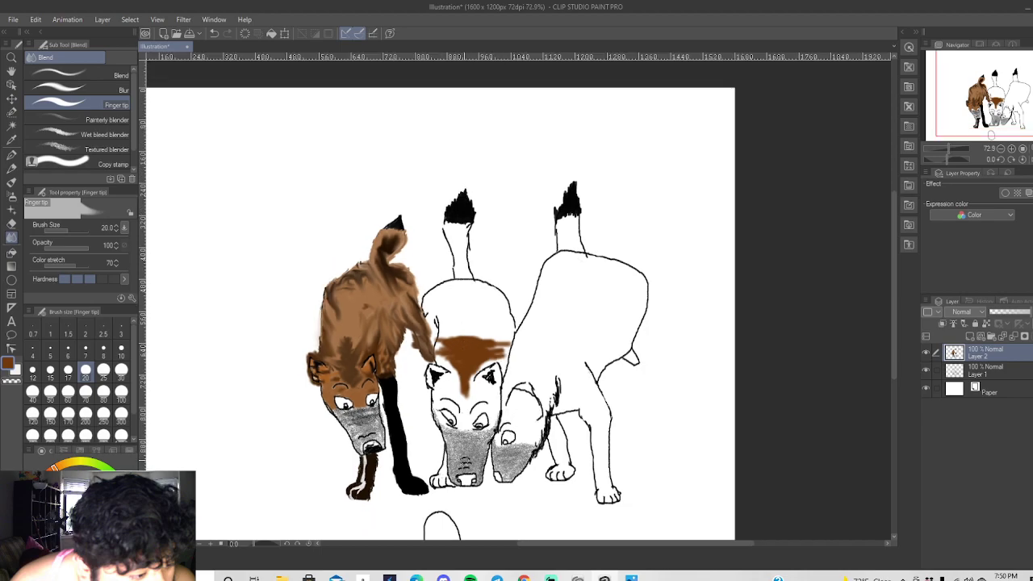
Paint the middle animal's face around the eyes and brows with brown sampled from the left animal's face, using the Soft airbrush at size 20.
{"action": "scroll", "coordinate": [580, 342], "scroll_direction": "up", "scroll_amount": 3}
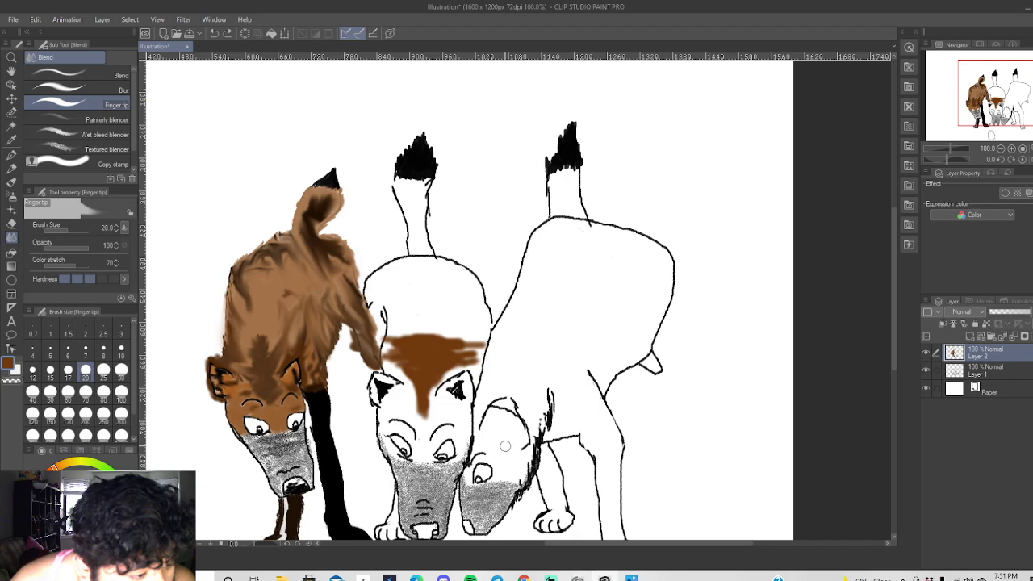
{"action": "scroll", "coordinate": [383, 430], "scroll_direction": "up", "scroll_amount": 8}
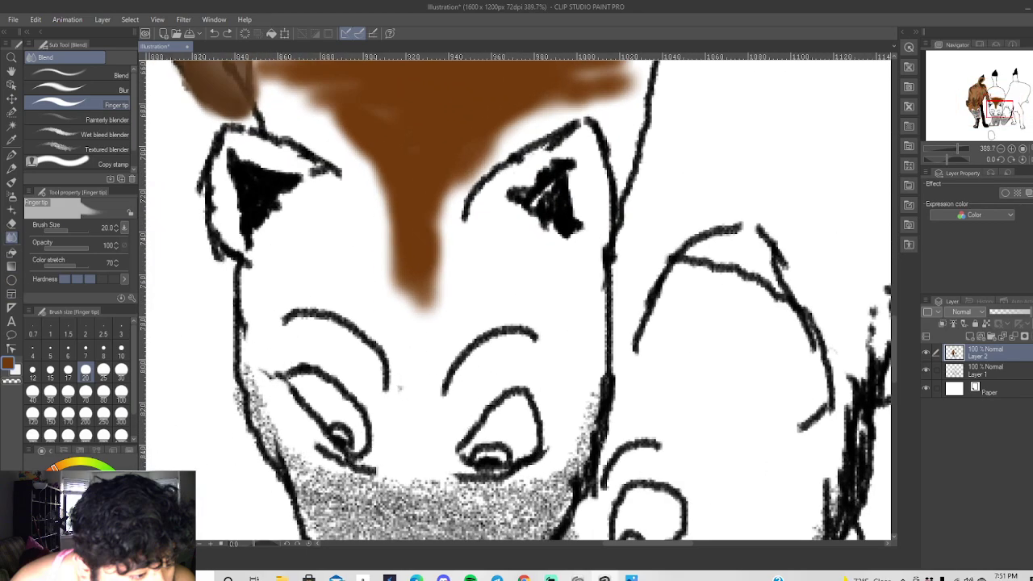
{"action": "left_click", "coordinate": [11, 195]}
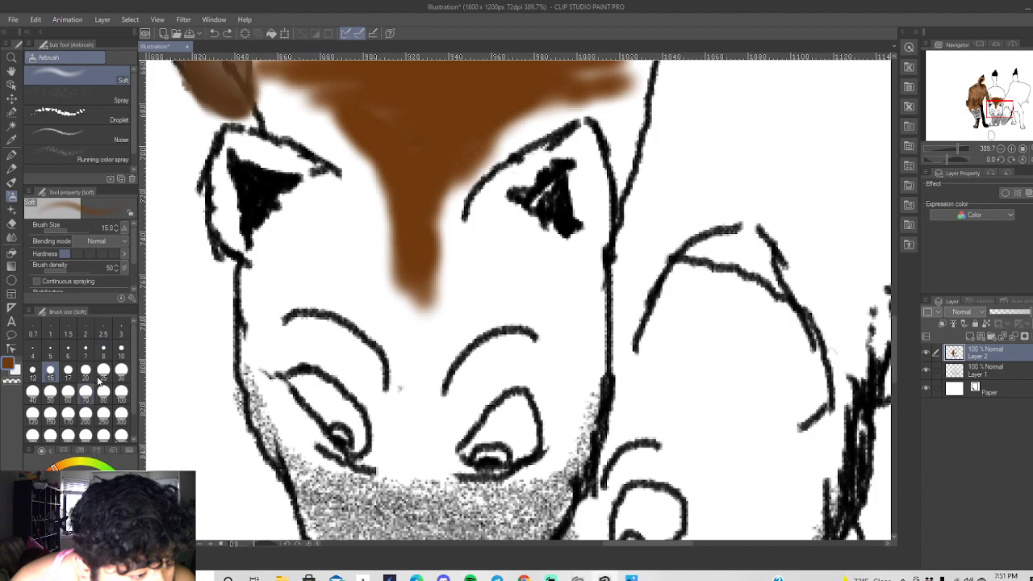
{"action": "scroll", "coordinate": [173, 358], "scroll_direction": "down", "scroll_amount": 5}
{"action": "mouse_move", "coordinate": [638, 553]}
{"action": "left_mouse_down"}
{"action": "mouse_move", "coordinate": [652, 548]}
{"action": "mouse_move", "coordinate": [599, 551]}
{"action": "left_mouse_up"}
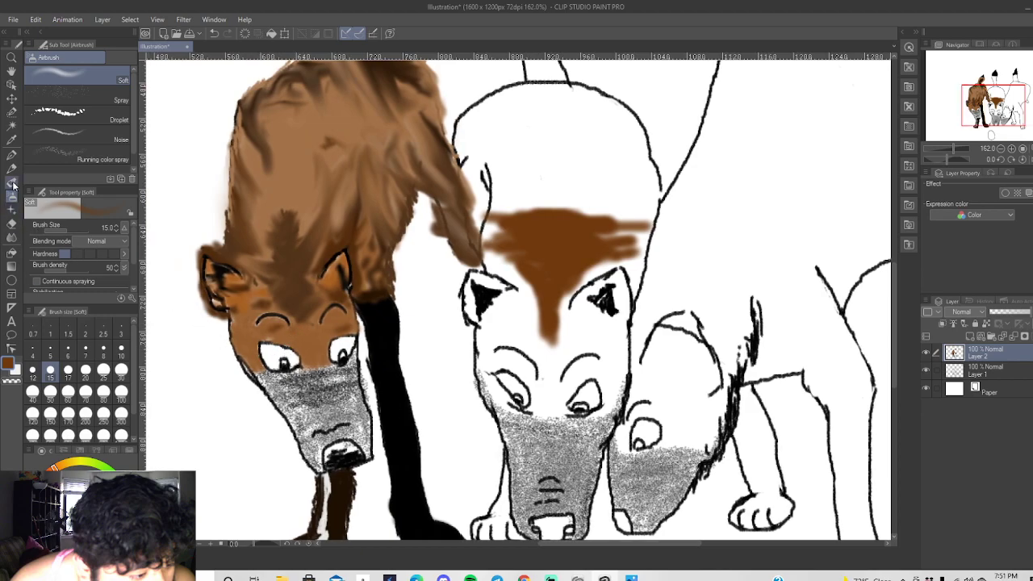
{"action": "left_click", "coordinate": [11, 138]}
{"action": "left_click", "coordinate": [314, 346]}
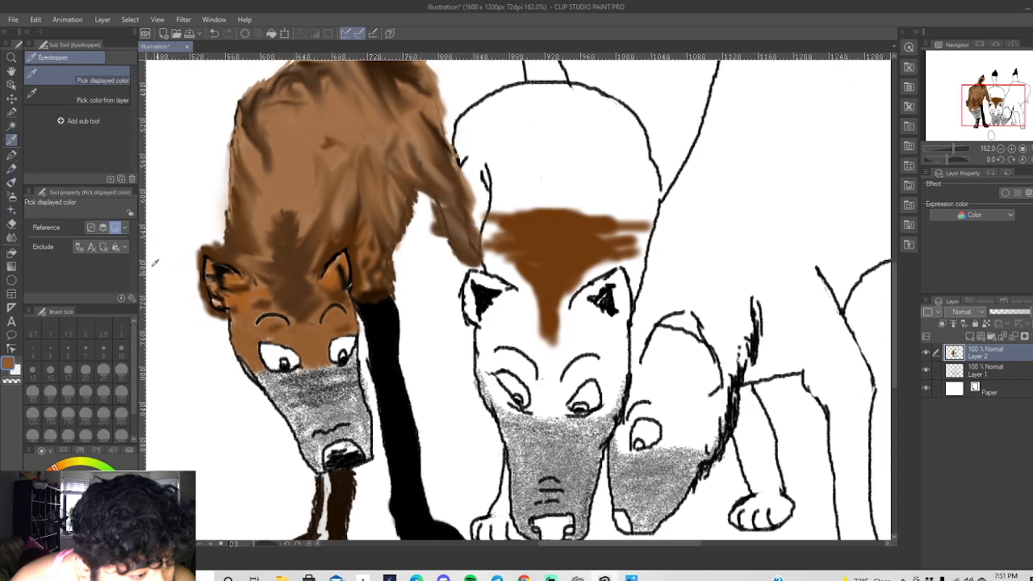
{"action": "left_click", "coordinate": [12, 195]}
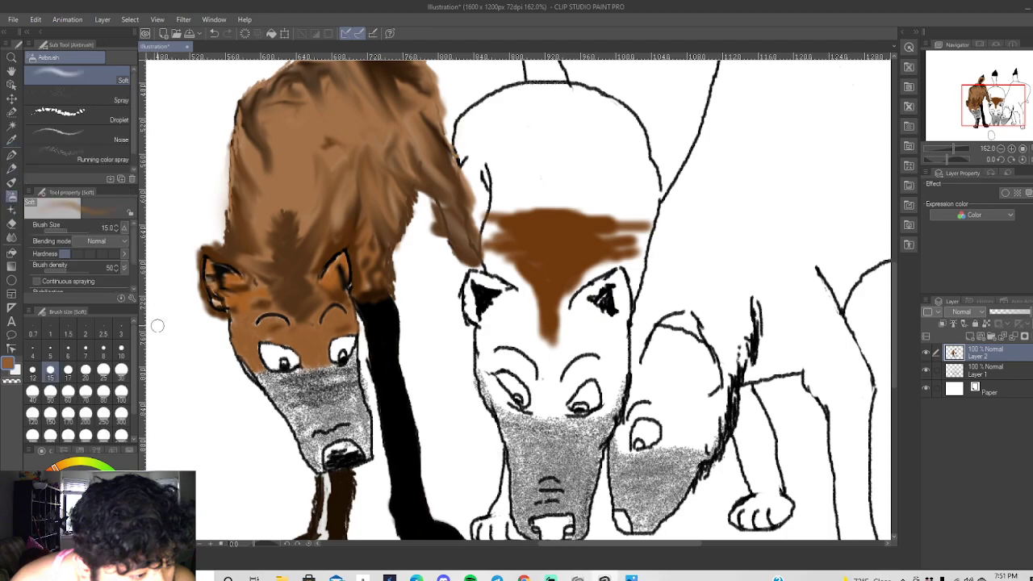
{"action": "left_click", "coordinate": [85, 370]}
{"action": "scroll", "coordinate": [505, 418], "scroll_direction": "up", "scroll_amount": 5}
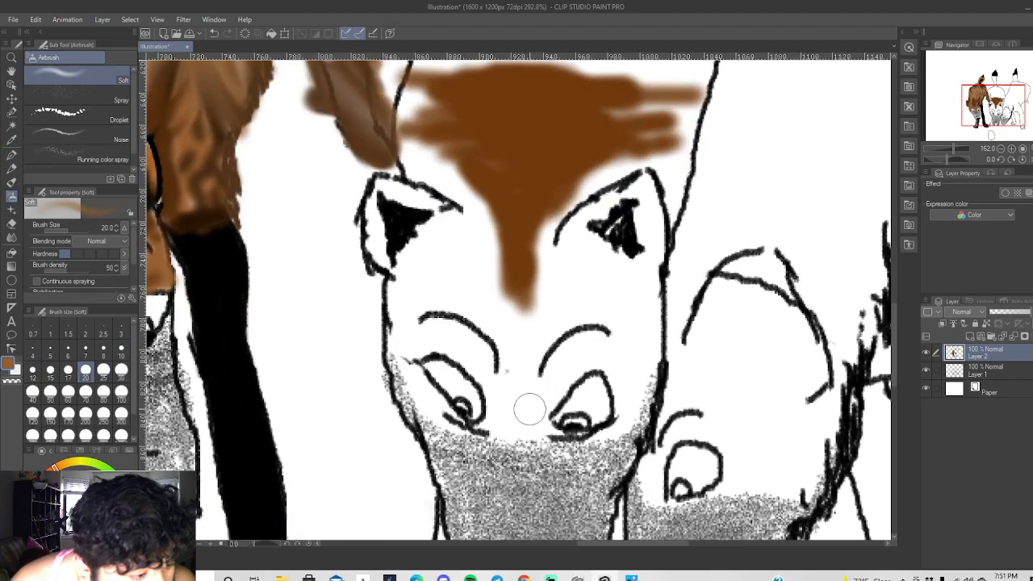
{"action": "scroll", "coordinate": [506, 418], "scroll_direction": "up", "scroll_amount": 1}
{"action": "mouse_move", "coordinate": [505, 420]}
{"action": "left_mouse_down"}
{"action": "mouse_move", "coordinate": [539, 435]}
{"action": "mouse_move", "coordinate": [483, 438]}
{"action": "mouse_move", "coordinate": [582, 445]}
{"action": "mouse_move", "coordinate": [536, 420]}
{"action": "mouse_move", "coordinate": [531, 364]}
{"action": "mouse_move", "coordinate": [508, 428]}
{"action": "mouse_move", "coordinate": [538, 212]}
{"action": "mouse_move", "coordinate": [546, 336]}
{"action": "mouse_move", "coordinate": [536, 410]}
{"action": "mouse_move", "coordinate": [574, 375]}
{"action": "mouse_move", "coordinate": [567, 390]}
{"action": "mouse_move", "coordinate": [563, 320]}
{"action": "mouse_move", "coordinate": [587, 187]}
{"action": "mouse_move", "coordinate": [557, 259]}
{"action": "mouse_move", "coordinate": [605, 195]}
{"action": "mouse_move", "coordinate": [710, 202]}
{"action": "mouse_move", "coordinate": [662, 201]}
{"action": "mouse_move", "coordinate": [590, 233]}
{"action": "mouse_move", "coordinate": [733, 221]}
{"action": "mouse_move", "coordinate": [611, 139]}
{"action": "mouse_move", "coordinate": [638, 162]}
{"action": "mouse_move", "coordinate": [605, 168]}
{"action": "mouse_move", "coordinate": [601, 161]}
{"action": "mouse_move", "coordinate": [670, 208]}
{"action": "mouse_move", "coordinate": [673, 197]}
{"action": "mouse_move", "coordinate": [732, 264]}
{"action": "mouse_move", "coordinate": [755, 321]}
{"action": "mouse_move", "coordinate": [755, 264]}
{"action": "mouse_move", "coordinate": [751, 386]}
{"action": "mouse_move", "coordinate": [737, 393]}
{"action": "mouse_move", "coordinate": [737, 369]}
{"action": "mouse_move", "coordinate": [735, 432]}
{"action": "mouse_move", "coordinate": [678, 462]}
{"action": "mouse_move", "coordinate": [715, 445]}
{"action": "mouse_move", "coordinate": [745, 403]}
{"action": "mouse_move", "coordinate": [752, 350]}
{"action": "mouse_move", "coordinate": [733, 408]}
{"action": "mouse_move", "coordinate": [704, 320]}
{"action": "mouse_move", "coordinate": [680, 294]}
{"action": "mouse_move", "coordinate": [700, 297]}
{"action": "mouse_move", "coordinate": [598, 347]}
{"action": "mouse_move", "coordinate": [568, 411]}
{"action": "mouse_move", "coordinate": [584, 374]}
{"action": "mouse_move", "coordinate": [646, 319]}
{"action": "mouse_move", "coordinate": [676, 311]}
{"action": "left_mouse_up"}
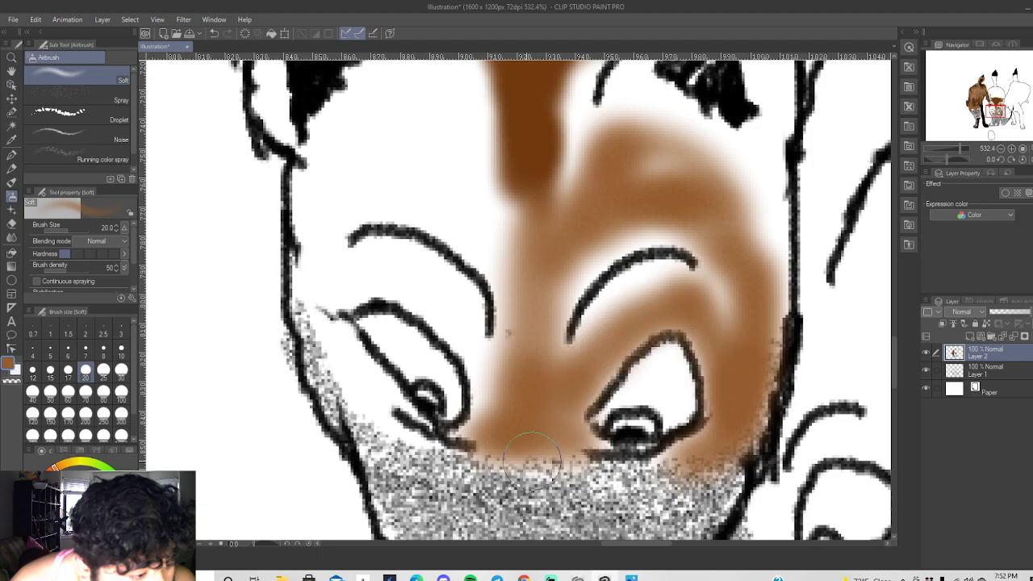
{"action": "mouse_move", "coordinate": [440, 444]}
{"action": "left_mouse_down"}
{"action": "mouse_move", "coordinate": [340, 356]}
{"action": "mouse_move", "coordinate": [363, 394]}
{"action": "mouse_move", "coordinate": [322, 307]}
{"action": "mouse_move", "coordinate": [318, 233]}
{"action": "mouse_move", "coordinate": [325, 280]}
{"action": "mouse_move", "coordinate": [393, 270]}
{"action": "mouse_move", "coordinate": [430, 288]}
{"action": "mouse_move", "coordinate": [472, 344]}
{"action": "mouse_move", "coordinate": [488, 393]}
{"action": "mouse_move", "coordinate": [445, 298]}
{"action": "mouse_move", "coordinate": [403, 267]}
{"action": "mouse_move", "coordinate": [488, 384]}
{"action": "mouse_move", "coordinate": [499, 425]}
{"action": "mouse_move", "coordinate": [525, 299]}
{"action": "mouse_move", "coordinate": [521, 206]}
{"action": "mouse_move", "coordinate": [526, 276]}
{"action": "mouse_move", "coordinate": [456, 196]}
{"action": "mouse_move", "coordinate": [488, 251]}
{"action": "mouse_move", "coordinate": [501, 250]}
{"action": "mouse_move", "coordinate": [428, 180]}
{"action": "mouse_move", "coordinate": [360, 165]}
{"action": "mouse_move", "coordinate": [478, 201]}
{"action": "mouse_move", "coordinate": [473, 144]}
{"action": "mouse_move", "coordinate": [446, 112]}
{"action": "mouse_move", "coordinate": [393, 180]}
{"action": "mouse_move", "coordinate": [360, 197]}
{"action": "mouse_move", "coordinate": [373, 164]}
{"action": "mouse_move", "coordinate": [328, 217]}
{"action": "mouse_move", "coordinate": [329, 164]}
{"action": "mouse_move", "coordinate": [305, 237]}
{"action": "mouse_move", "coordinate": [386, 116]}
{"action": "mouse_move", "coordinate": [345, 152]}
{"action": "mouse_move", "coordinate": [444, 120]}
{"action": "mouse_move", "coordinate": [463, 185]}
{"action": "mouse_move", "coordinate": [375, 201]}
{"action": "mouse_move", "coordinate": [450, 219]}
{"action": "mouse_move", "coordinate": [495, 250]}
{"action": "mouse_move", "coordinate": [524, 297]}
{"action": "mouse_move", "coordinate": [468, 156]}
{"action": "mouse_move", "coordinate": [459, 86]}
{"action": "mouse_move", "coordinate": [486, 147]}
{"action": "mouse_move", "coordinate": [460, 85]}
{"action": "mouse_move", "coordinate": [360, 122]}
{"action": "mouse_move", "coordinate": [409, 79]}
{"action": "mouse_move", "coordinate": [336, 129]}
{"action": "mouse_move", "coordinate": [355, 100]}
{"action": "mouse_move", "coordinate": [483, 102]}
{"action": "mouse_move", "coordinate": [484, 161]}
{"action": "mouse_move", "coordinate": [512, 231]}
{"action": "mouse_move", "coordinate": [610, 143]}
{"action": "mouse_move", "coordinate": [565, 93]}
{"action": "mouse_move", "coordinate": [585, 149]}
{"action": "mouse_move", "coordinate": [664, 149]}
{"action": "mouse_move", "coordinate": [754, 201]}
{"action": "mouse_move", "coordinate": [773, 271]}
{"action": "mouse_move", "coordinate": [670, 173]}
{"action": "mouse_move", "coordinate": [619, 185]}
{"action": "mouse_move", "coordinate": [686, 234]}
{"action": "mouse_move", "coordinate": [607, 259]}
{"action": "mouse_move", "coordinate": [569, 226]}
{"action": "mouse_move", "coordinate": [539, 256]}
{"action": "mouse_move", "coordinate": [477, 201]}
{"action": "mouse_move", "coordinate": [328, 131]}
{"action": "mouse_move", "coordinate": [479, 169]}
{"action": "mouse_move", "coordinate": [569, 435]}
{"action": "mouse_move", "coordinate": [493, 376]}
{"action": "left_mouse_up"}
Erase the brown overspill from the middle animal's left eye, its outline and the crease beneath it with the size 10 Hard eraser.
{"action": "scroll", "coordinate": [493, 376], "scroll_direction": "up", "scroll_amount": 5}
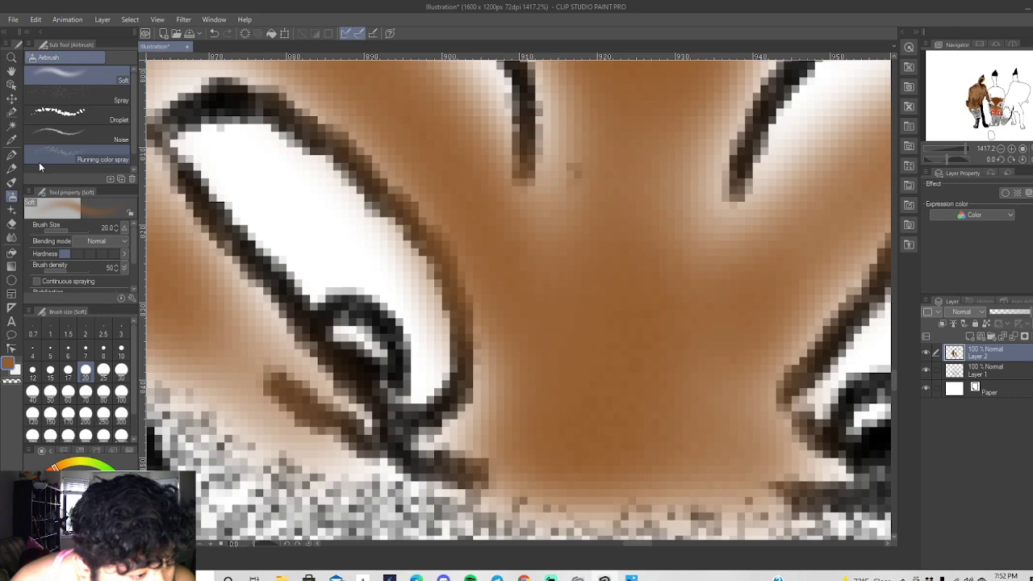
{"action": "left_click", "coordinate": [11, 223]}
{"action": "mouse_move", "coordinate": [376, 252]}
{"action": "left_mouse_down"}
{"action": "mouse_move", "coordinate": [428, 332]}
{"action": "mouse_move", "coordinate": [363, 229]}
{"action": "left_mouse_up"}
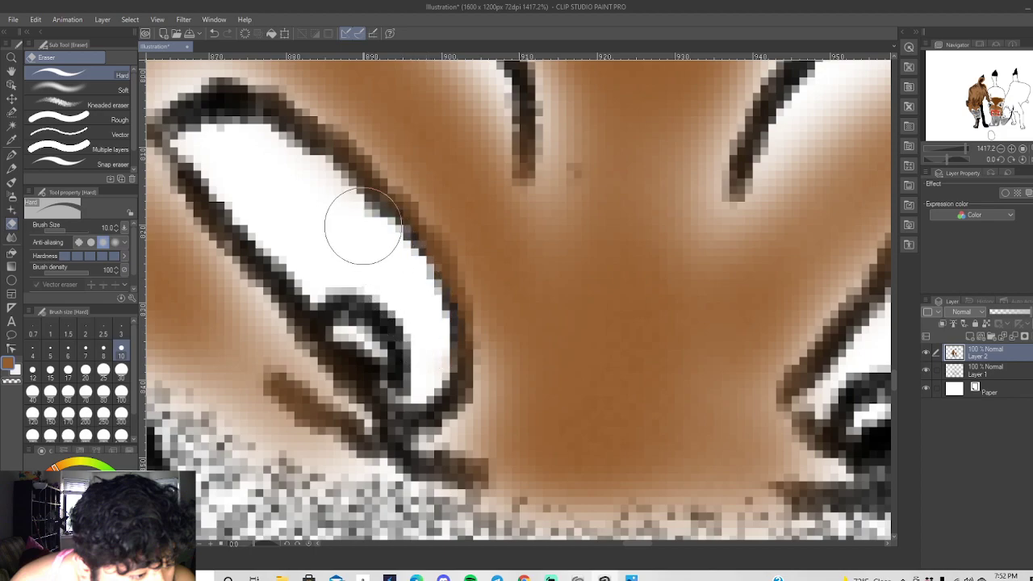
{"action": "mouse_move", "coordinate": [350, 307]}
{"action": "left_mouse_down"}
{"action": "mouse_move", "coordinate": [355, 335]}
{"action": "mouse_move", "coordinate": [374, 375]}
{"action": "mouse_move", "coordinate": [339, 338]}
{"action": "left_mouse_up"}
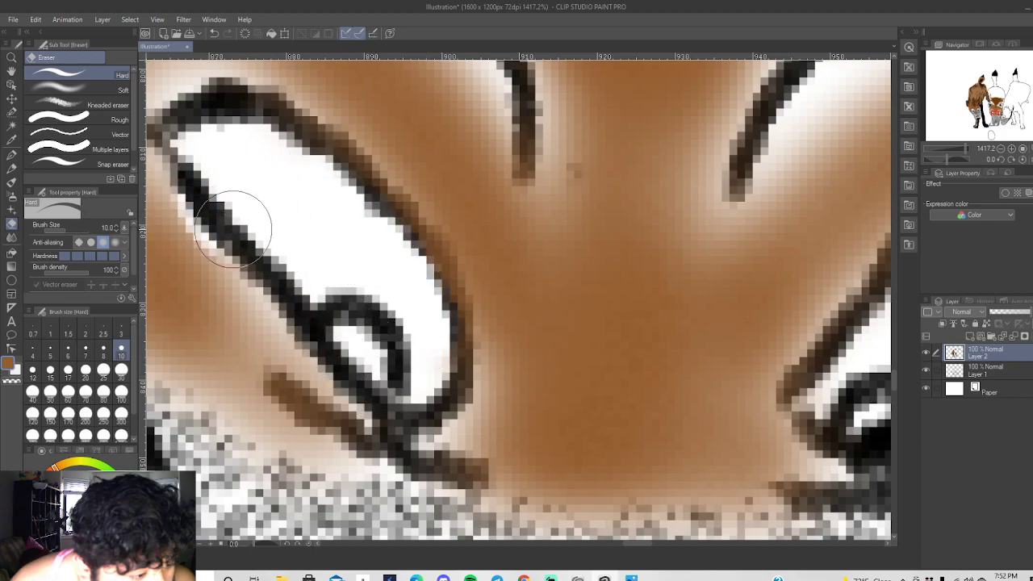
{"action": "mouse_move", "coordinate": [415, 334]}
{"action": "left_mouse_down"}
{"action": "mouse_move", "coordinate": [412, 267]}
{"action": "mouse_move", "coordinate": [327, 165]}
{"action": "left_mouse_up"}
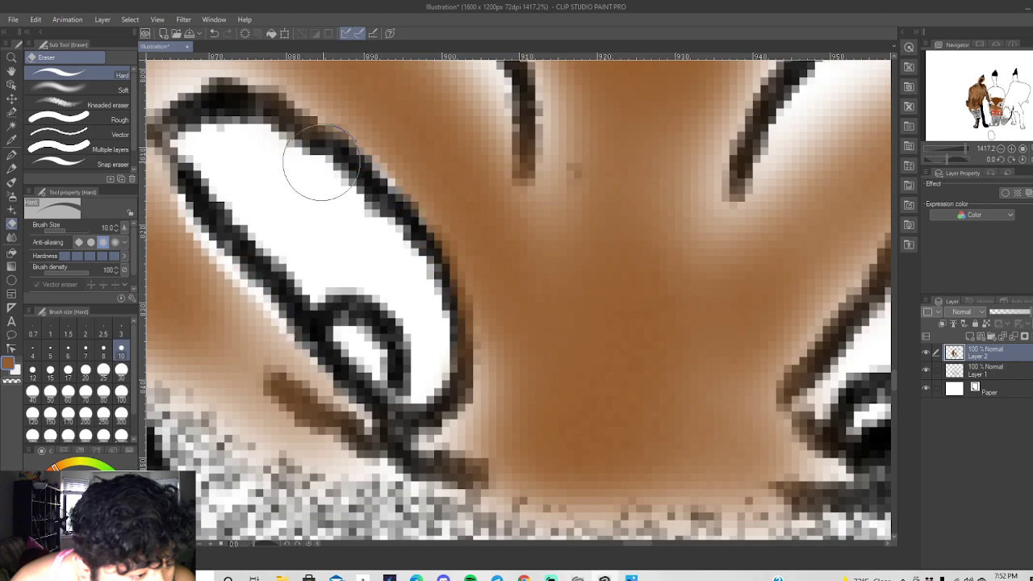
{"action": "scroll", "coordinate": [452, 367], "scroll_direction": "down", "scroll_amount": 2}
{"action": "mouse_move", "coordinate": [407, 400]}
{"action": "left_mouse_down"}
{"action": "mouse_move", "coordinate": [379, 403]}
{"action": "mouse_move", "coordinate": [339, 379]}
{"action": "mouse_move", "coordinate": [363, 395]}
{"action": "mouse_move", "coordinate": [323, 384]}
{"action": "left_mouse_up"}
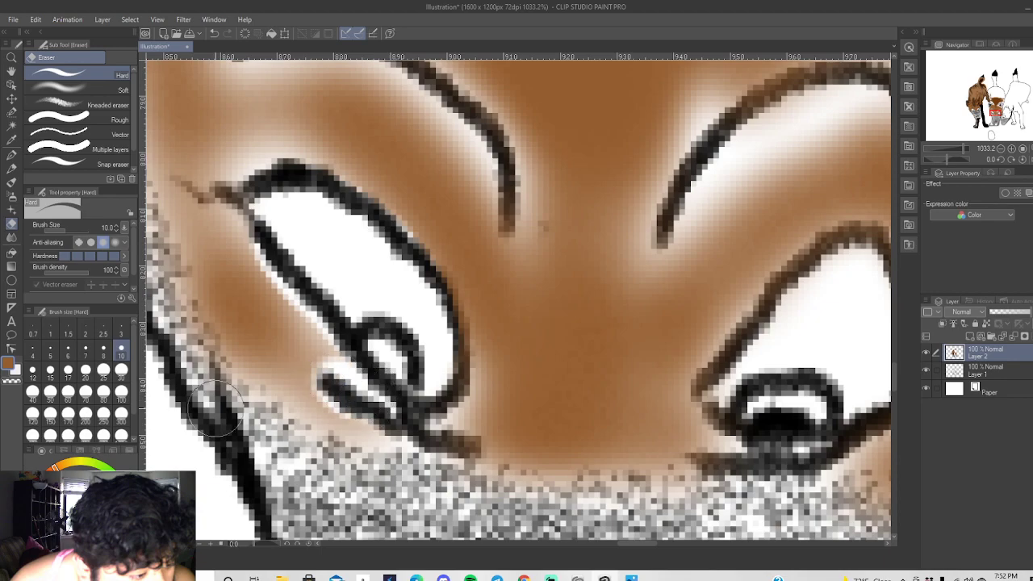
Fill the pale gaps under the left eye and around both brows of the middle animal with brown, using the Soft airbrush at size 8.
{"action": "left_click", "coordinate": [12, 197]}
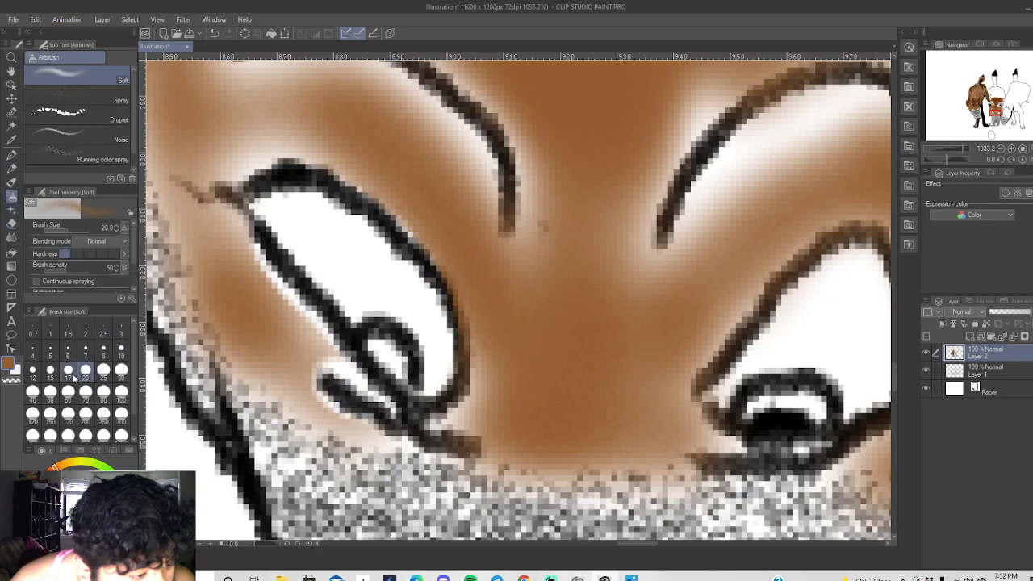
{"action": "left_click", "coordinate": [32, 371]}
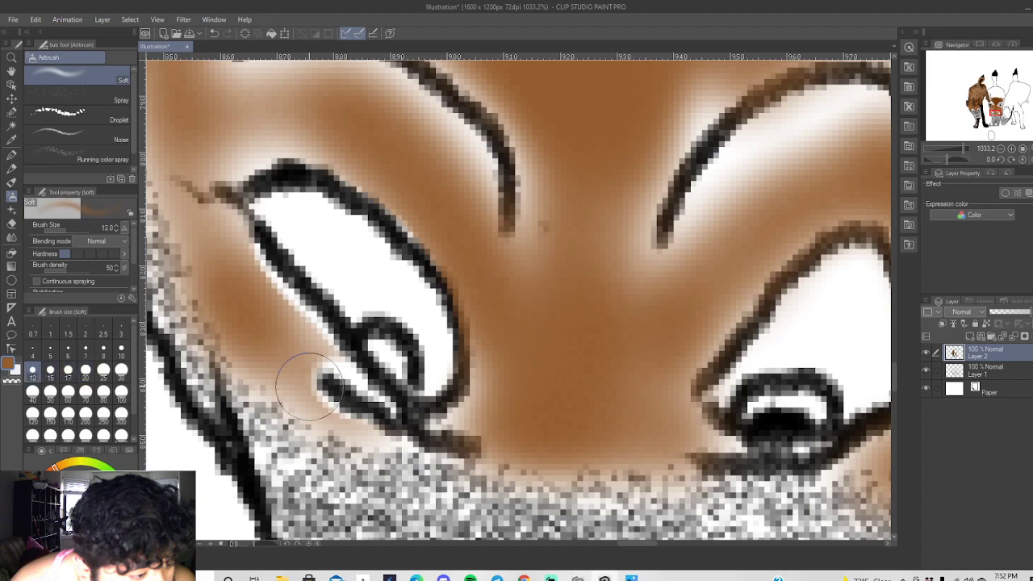
{"action": "left_click", "coordinate": [121, 348]}
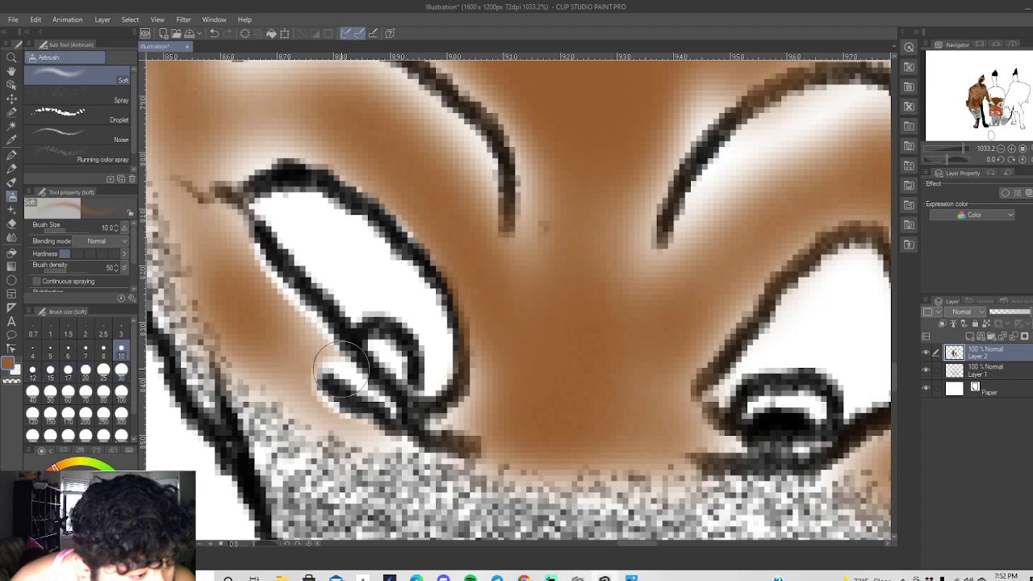
{"action": "left_click", "coordinate": [103, 349]}
{"action": "mouse_move", "coordinate": [327, 373]}
{"action": "left_mouse_down"}
{"action": "mouse_move", "coordinate": [372, 391]}
{"action": "mouse_move", "coordinate": [371, 423]}
{"action": "mouse_move", "coordinate": [315, 417]}
{"action": "mouse_move", "coordinate": [463, 458]}
{"action": "left_mouse_up"}
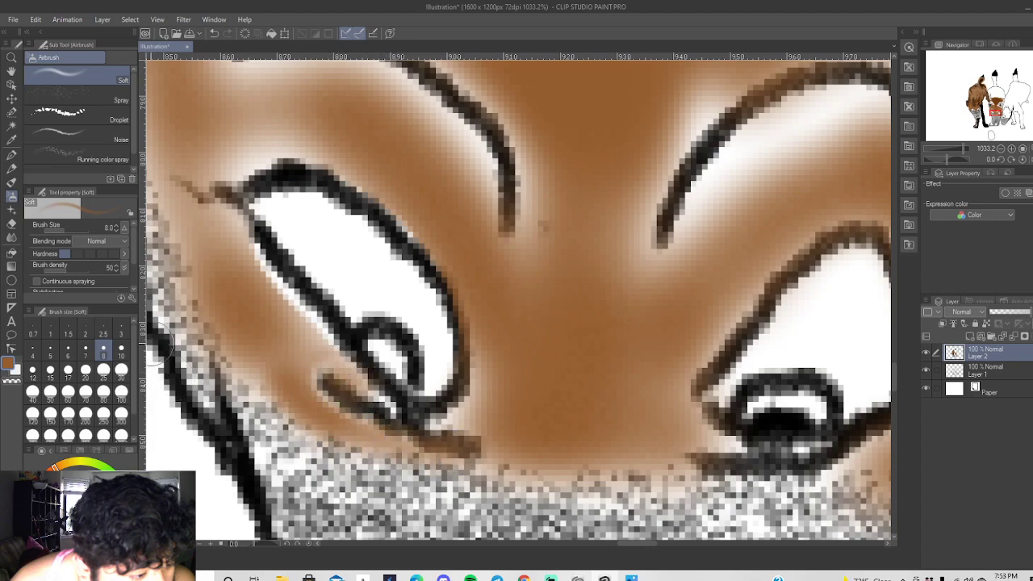
{"action": "mouse_move", "coordinate": [199, 171]}
{"action": "left_mouse_down"}
{"action": "mouse_move", "coordinate": [256, 128]}
{"action": "mouse_move", "coordinate": [219, 168]}
{"action": "mouse_move", "coordinate": [300, 141]}
{"action": "mouse_move", "coordinate": [259, 155]}
{"action": "mouse_move", "coordinate": [313, 148]}
{"action": "mouse_move", "coordinate": [412, 188]}
{"action": "mouse_move", "coordinate": [468, 188]}
{"action": "mouse_move", "coordinate": [463, 158]}
{"action": "mouse_move", "coordinate": [418, 111]}
{"action": "mouse_move", "coordinate": [460, 162]}
{"action": "mouse_move", "coordinate": [464, 197]}
{"action": "mouse_move", "coordinate": [468, 162]}
{"action": "mouse_move", "coordinate": [489, 261]}
{"action": "mouse_move", "coordinate": [507, 287]}
{"action": "mouse_move", "coordinate": [536, 225]}
{"action": "mouse_move", "coordinate": [543, 175]}
{"action": "mouse_move", "coordinate": [529, 101]}
{"action": "mouse_move", "coordinate": [534, 129]}
{"action": "left_mouse_up"}
{"action": "mouse_move", "coordinate": [780, 163]}
{"action": "left_mouse_down"}
{"action": "mouse_move", "coordinate": [716, 196]}
{"action": "mouse_move", "coordinate": [773, 134]}
{"action": "mouse_move", "coordinate": [753, 174]}
{"action": "mouse_move", "coordinate": [831, 127]}
{"action": "mouse_move", "coordinate": [791, 158]}
{"action": "mouse_move", "coordinate": [849, 134]}
{"action": "mouse_move", "coordinate": [869, 105]}
{"action": "mouse_move", "coordinate": [858, 98]}
{"action": "mouse_move", "coordinate": [775, 137]}
{"action": "mouse_move", "coordinate": [734, 169]}
{"action": "mouse_move", "coordinate": [697, 246]}
{"action": "left_mouse_up"}
{"action": "mouse_move", "coordinate": [715, 190]}
{"action": "left_mouse_down"}
{"action": "mouse_move", "coordinate": [698, 223]}
{"action": "mouse_move", "coordinate": [796, 163]}
{"action": "mouse_move", "coordinate": [880, 135]}
{"action": "mouse_move", "coordinate": [728, 279]}
{"action": "mouse_move", "coordinate": [768, 259]}
{"action": "mouse_move", "coordinate": [666, 386]}
{"action": "mouse_move", "coordinate": [714, 308]}
{"action": "mouse_move", "coordinate": [757, 270]}
{"action": "mouse_move", "coordinate": [721, 334]}
{"action": "mouse_move", "coordinate": [687, 350]}
{"action": "mouse_move", "coordinate": [657, 387]}
{"action": "mouse_move", "coordinate": [663, 300]}
{"action": "mouse_move", "coordinate": [690, 258]}
{"action": "mouse_move", "coordinate": [715, 226]}
{"action": "mouse_move", "coordinate": [833, 159]}
{"action": "mouse_move", "coordinate": [796, 209]}
{"action": "mouse_move", "coordinate": [873, 114]}
{"action": "mouse_move", "coordinate": [848, 104]}
{"action": "left_mouse_up"}
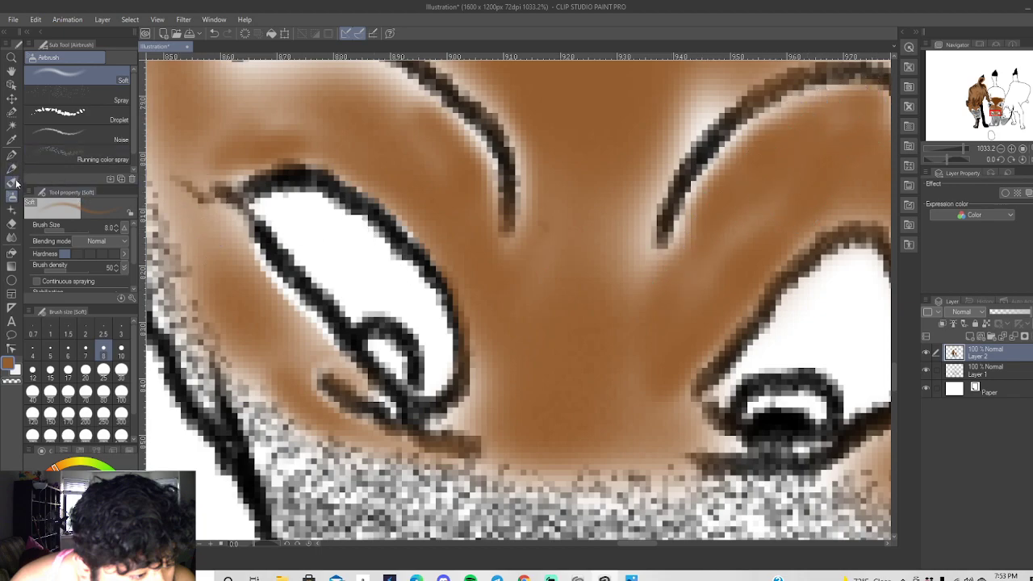
Clean the brown overspill off the middle animal's right eye and its outline with the size 10 Hard eraser.
{"action": "left_click", "coordinate": [11, 223]}
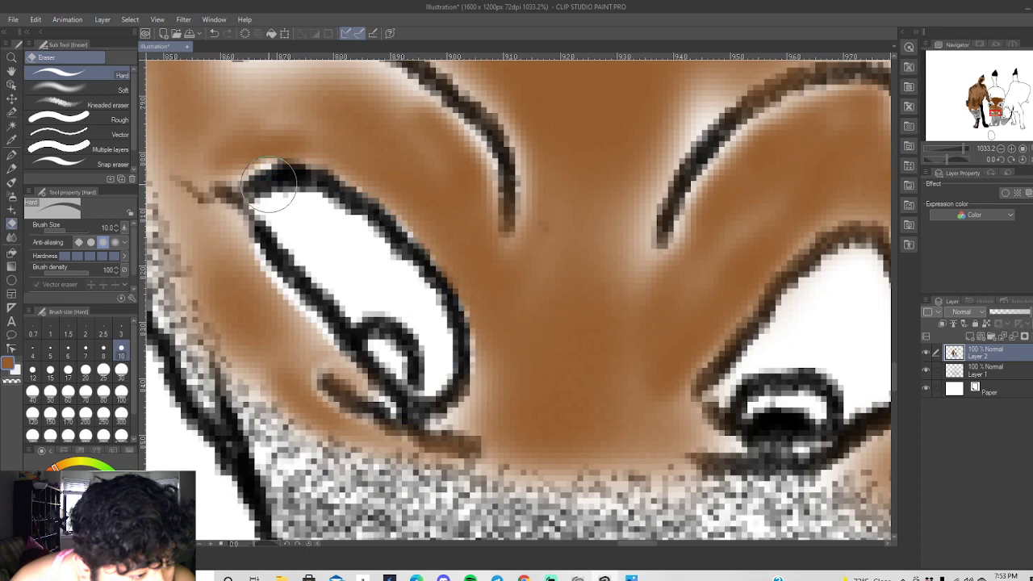
{"action": "scroll", "coordinate": [853, 276], "scroll_direction": "up", "scroll_amount": 2}
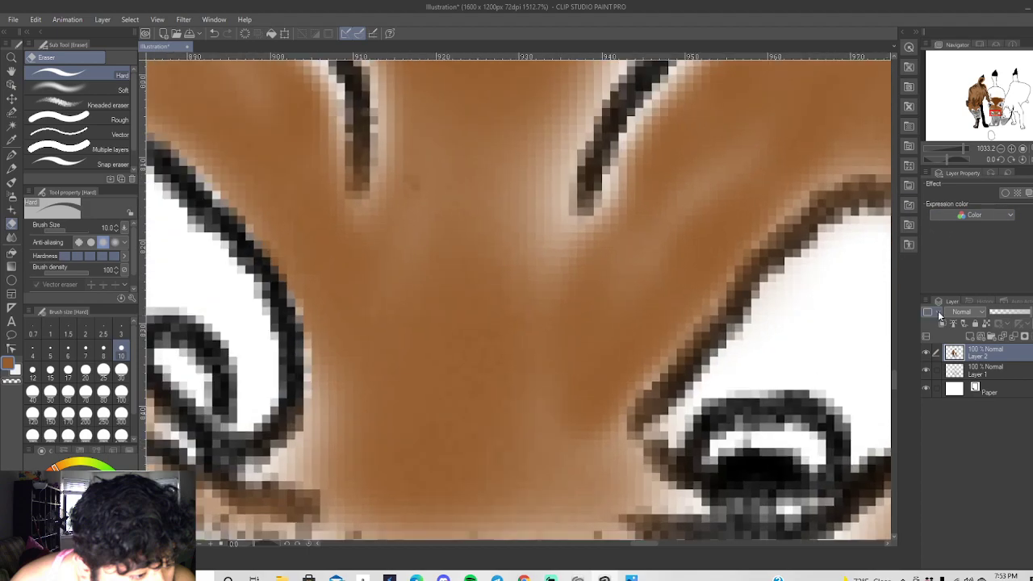
{"action": "left_click_drag", "start_coordinate": [652, 544], "coordinate": [667, 541]}
{"action": "mouse_move", "coordinate": [529, 250]}
{"action": "left_mouse_down"}
{"action": "mouse_move", "coordinate": [477, 258]}
{"action": "mouse_move", "coordinate": [420, 291]}
{"action": "mouse_move", "coordinate": [325, 378]}
{"action": "mouse_move", "coordinate": [503, 222]}
{"action": "mouse_move", "coordinate": [522, 223]}
{"action": "mouse_move", "coordinate": [552, 280]}
{"action": "mouse_move", "coordinate": [552, 312]}
{"action": "mouse_move", "coordinate": [552, 270]}
{"action": "mouse_move", "coordinate": [569, 341]}
{"action": "mouse_move", "coordinate": [566, 397]}
{"action": "mouse_move", "coordinate": [531, 459]}
{"action": "mouse_move", "coordinate": [477, 489]}
{"action": "mouse_move", "coordinate": [584, 430]}
{"action": "mouse_move", "coordinate": [464, 495]}
{"action": "mouse_move", "coordinate": [402, 510]}
{"action": "mouse_move", "coordinate": [387, 485]}
{"action": "mouse_move", "coordinate": [335, 451]}
{"action": "mouse_move", "coordinate": [364, 493]}
{"action": "mouse_move", "coordinate": [404, 464]}
{"action": "left_mouse_up"}
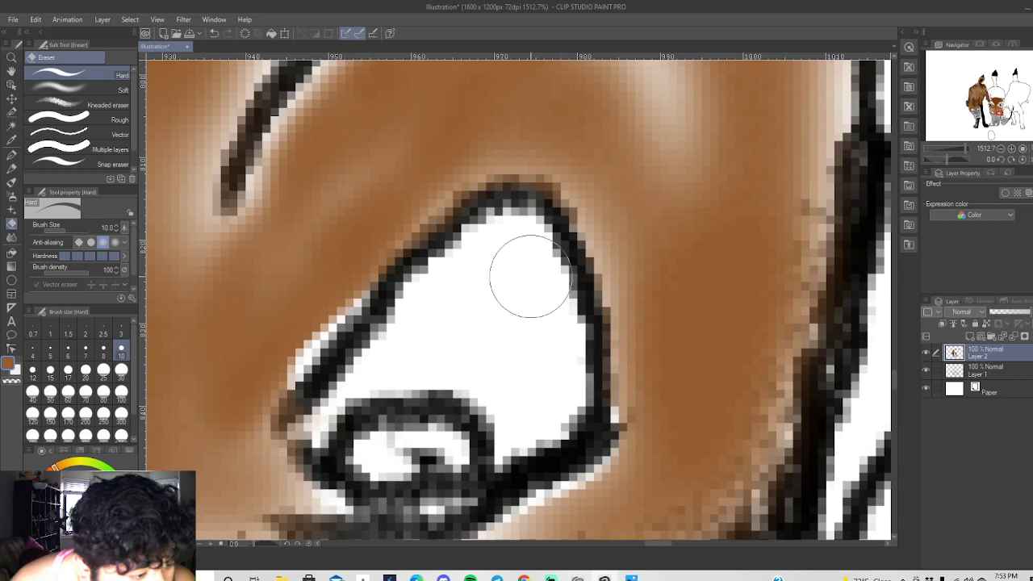
{"action": "left_click", "coordinate": [213, 33]}
{"action": "mouse_move", "coordinate": [562, 418]}
{"action": "left_mouse_down"}
{"action": "mouse_move", "coordinate": [528, 476]}
{"action": "mouse_move", "coordinate": [470, 519]}
{"action": "mouse_move", "coordinate": [407, 531]}
{"action": "mouse_move", "coordinate": [358, 525]}
{"action": "mouse_move", "coordinate": [311, 463]}
{"action": "mouse_move", "coordinate": [314, 423]}
{"action": "mouse_move", "coordinate": [477, 253]}
{"action": "mouse_move", "coordinate": [417, 297]}
{"action": "mouse_move", "coordinate": [383, 328]}
{"action": "mouse_move", "coordinate": [515, 235]}
{"action": "mouse_move", "coordinate": [545, 248]}
{"action": "mouse_move", "coordinate": [506, 226]}
{"action": "mouse_move", "coordinate": [477, 230]}
{"action": "mouse_move", "coordinate": [537, 225]}
{"action": "mouse_move", "coordinate": [489, 230]}
{"action": "mouse_move", "coordinate": [391, 311]}
{"action": "left_mouse_up"}
{"action": "scroll", "coordinate": [562, 298], "scroll_direction": "down", "scroll_amount": 1}
{"action": "scroll", "coordinate": [562, 298], "scroll_direction": "down", "scroll_amount": 1}
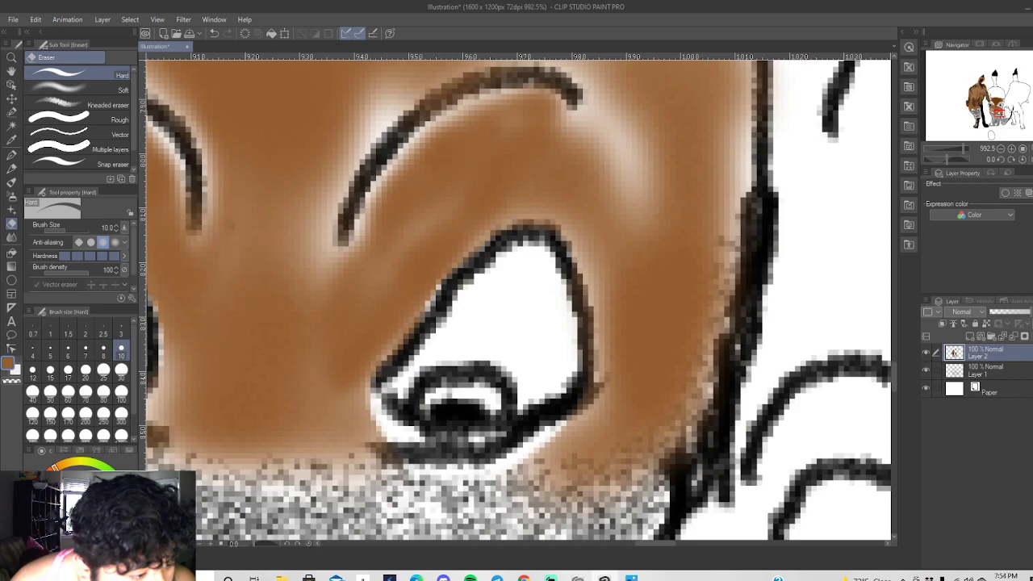
Fill the erased white edges around the middle animal's right eye with brown, using the Soft airbrush at size 4.
{"action": "left_click", "coordinate": [11, 197]}
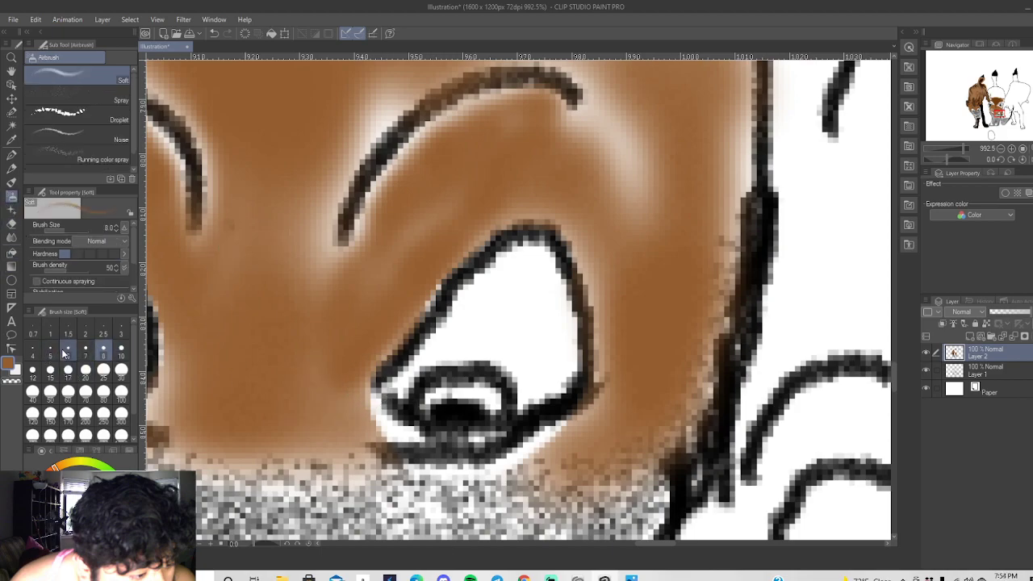
{"action": "left_click", "coordinate": [32, 353]}
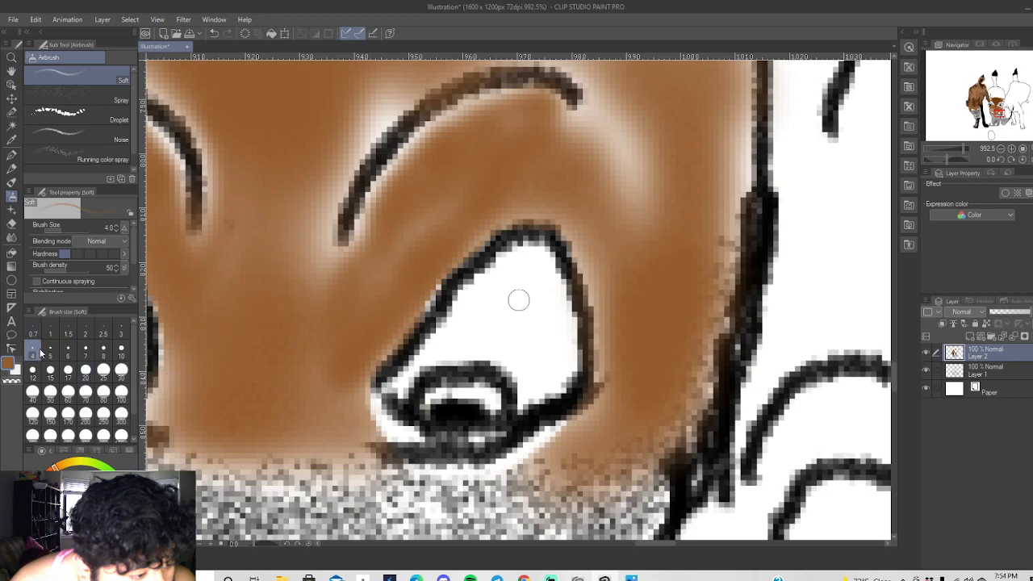
{"action": "mouse_move", "coordinate": [374, 409]}
{"action": "left_mouse_down"}
{"action": "mouse_move", "coordinate": [420, 433]}
{"action": "mouse_move", "coordinate": [369, 434]}
{"action": "mouse_move", "coordinate": [371, 396]}
{"action": "mouse_move", "coordinate": [397, 429]}
{"action": "mouse_move", "coordinate": [368, 418]}
{"action": "mouse_move", "coordinate": [361, 386]}
{"action": "mouse_move", "coordinate": [418, 440]}
{"action": "left_mouse_up"}
{"action": "mouse_move", "coordinate": [568, 433]}
{"action": "left_mouse_down"}
{"action": "mouse_move", "coordinate": [487, 466]}
{"action": "mouse_move", "coordinate": [594, 397]}
{"action": "mouse_move", "coordinate": [593, 416]}
{"action": "mouse_move", "coordinate": [609, 364]}
{"action": "mouse_move", "coordinate": [589, 411]}
{"action": "mouse_move", "coordinate": [604, 339]}
{"action": "mouse_move", "coordinate": [589, 270]}
{"action": "mouse_move", "coordinate": [596, 390]}
{"action": "mouse_move", "coordinate": [569, 253]}
{"action": "mouse_move", "coordinate": [608, 328]}
{"action": "mouse_move", "coordinate": [597, 253]}
{"action": "mouse_move", "coordinate": [561, 239]}
{"action": "mouse_move", "coordinate": [592, 281]}
{"action": "mouse_move", "coordinate": [574, 240]}
{"action": "mouse_move", "coordinate": [584, 251]}
{"action": "mouse_move", "coordinate": [603, 276]}
{"action": "left_mouse_up"}
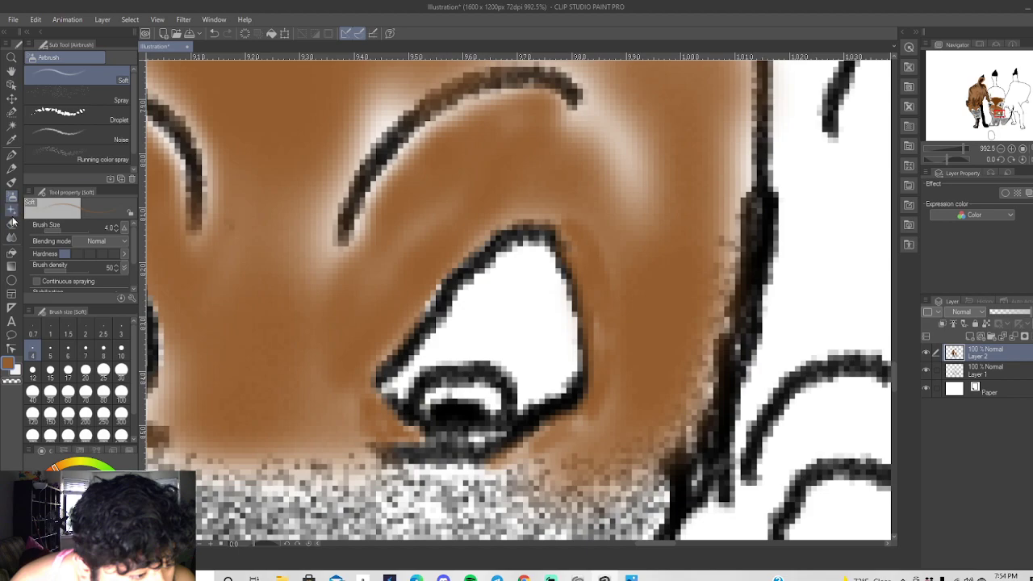
Erase the brown covering the middle animal's right eyebrow line with the Hard eraser at size 7.
{"action": "left_click", "coordinate": [11, 223]}
{"action": "left_click", "coordinate": [85, 351]}
{"action": "mouse_move", "coordinate": [372, 187]}
{"action": "left_mouse_down"}
{"action": "mouse_move", "coordinate": [349, 222]}
{"action": "mouse_move", "coordinate": [367, 149]}
{"action": "mouse_move", "coordinate": [400, 118]}
{"action": "mouse_move", "coordinate": [484, 77]}
{"action": "mouse_move", "coordinate": [516, 74]}
{"action": "mouse_move", "coordinate": [545, 96]}
{"action": "left_mouse_up"}
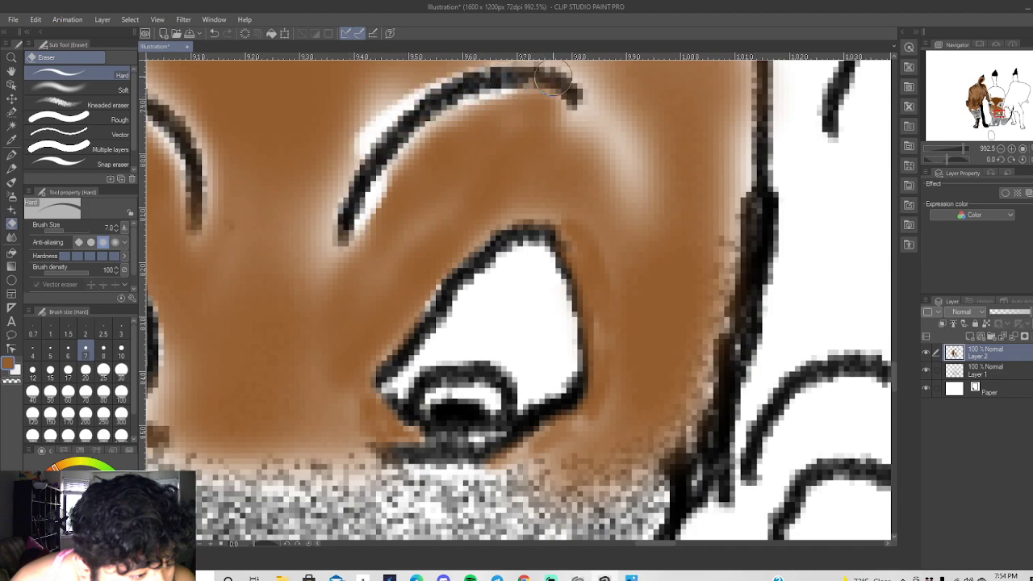
Fill the pale patches around the middle animal's right eyebrow and between the eyes with brown, using the Soft airbrush at size 10.
{"action": "left_click", "coordinate": [12, 196]}
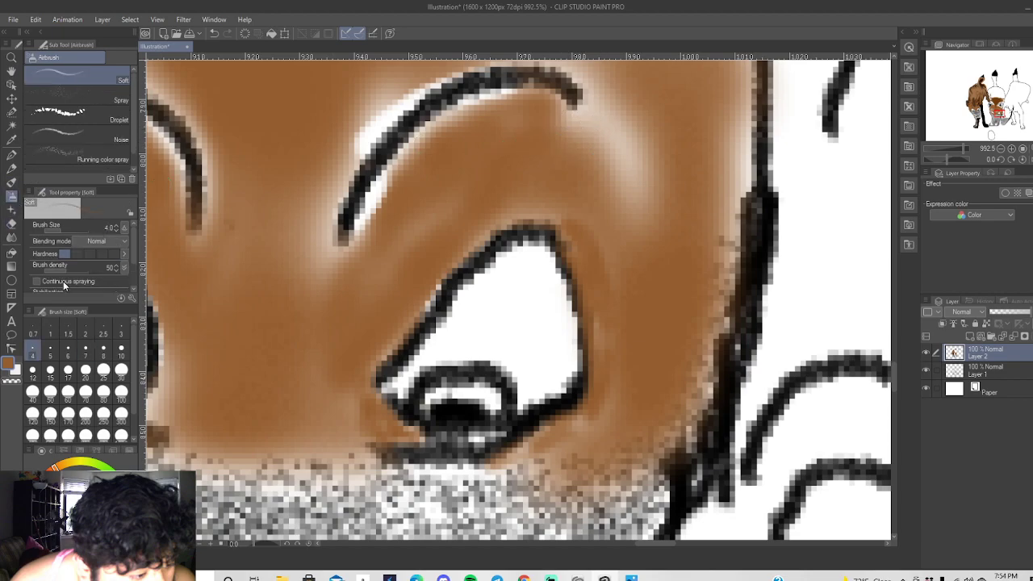
{"action": "left_click", "coordinate": [121, 348]}
{"action": "mouse_move", "coordinate": [589, 129]}
{"action": "left_mouse_down"}
{"action": "mouse_move", "coordinate": [636, 151]}
{"action": "mouse_move", "coordinate": [643, 198]}
{"action": "mouse_move", "coordinate": [608, 149]}
{"action": "mouse_move", "coordinate": [575, 131]}
{"action": "mouse_move", "coordinate": [600, 123]}
{"action": "mouse_move", "coordinate": [626, 131]}
{"action": "mouse_move", "coordinate": [647, 185]}
{"action": "mouse_move", "coordinate": [428, 178]}
{"action": "mouse_move", "coordinate": [380, 209]}
{"action": "mouse_move", "coordinate": [397, 180]}
{"action": "mouse_move", "coordinate": [375, 216]}
{"action": "mouse_move", "coordinate": [381, 226]}
{"action": "mouse_move", "coordinate": [420, 214]}
{"action": "mouse_move", "coordinate": [402, 243]}
{"action": "mouse_move", "coordinate": [476, 205]}
{"action": "mouse_move", "coordinate": [591, 213]}
{"action": "mouse_move", "coordinate": [468, 232]}
{"action": "mouse_move", "coordinate": [410, 307]}
{"action": "mouse_move", "coordinate": [433, 243]}
{"action": "mouse_move", "coordinate": [546, 185]}
{"action": "mouse_move", "coordinate": [606, 234]}
{"action": "mouse_move", "coordinate": [621, 291]}
{"action": "mouse_move", "coordinate": [612, 400]}
{"action": "mouse_move", "coordinate": [625, 424]}
{"action": "mouse_move", "coordinate": [688, 362]}
{"action": "mouse_move", "coordinate": [699, 321]}
{"action": "mouse_move", "coordinate": [698, 405]}
{"action": "mouse_move", "coordinate": [723, 217]}
{"action": "mouse_move", "coordinate": [723, 300]}
{"action": "mouse_move", "coordinate": [723, 136]}
{"action": "mouse_move", "coordinate": [741, 197]}
{"action": "mouse_move", "coordinate": [741, 113]}
{"action": "mouse_move", "coordinate": [699, 194]}
{"action": "mouse_move", "coordinate": [658, 113]}
{"action": "mouse_move", "coordinate": [619, 98]}
{"action": "mouse_move", "coordinate": [607, 117]}
{"action": "mouse_move", "coordinate": [667, 200]}
{"action": "left_mouse_up"}
{"action": "mouse_move", "coordinate": [341, 202]}
{"action": "left_mouse_down"}
{"action": "mouse_move", "coordinate": [380, 96]}
{"action": "mouse_move", "coordinate": [367, 93]}
{"action": "mouse_move", "coordinate": [330, 141]}
{"action": "mouse_move", "coordinate": [399, 84]}
{"action": "mouse_move", "coordinate": [328, 149]}
{"action": "mouse_move", "coordinate": [402, 84]}
{"action": "mouse_move", "coordinate": [347, 146]}
{"action": "mouse_move", "coordinate": [419, 79]}
{"action": "mouse_move", "coordinate": [376, 102]}
{"action": "mouse_move", "coordinate": [301, 214]}
{"action": "mouse_move", "coordinate": [318, 141]}
{"action": "mouse_move", "coordinate": [331, 304]}
{"action": "mouse_move", "coordinate": [294, 248]}
{"action": "mouse_move", "coordinate": [320, 427]}
{"action": "mouse_move", "coordinate": [317, 310]}
{"action": "mouse_move", "coordinate": [271, 243]}
{"action": "mouse_move", "coordinate": [257, 320]}
{"action": "mouse_move", "coordinate": [220, 332]}
{"action": "mouse_move", "coordinate": [246, 312]}
{"action": "mouse_move", "coordinate": [260, 182]}
{"action": "mouse_move", "coordinate": [285, 350]}
{"action": "left_mouse_up"}
{"action": "scroll", "coordinate": [285, 350], "scroll_direction": "down", "scroll_amount": 1}
{"action": "scroll", "coordinate": [284, 351], "scroll_direction": "down", "scroll_amount": 4}
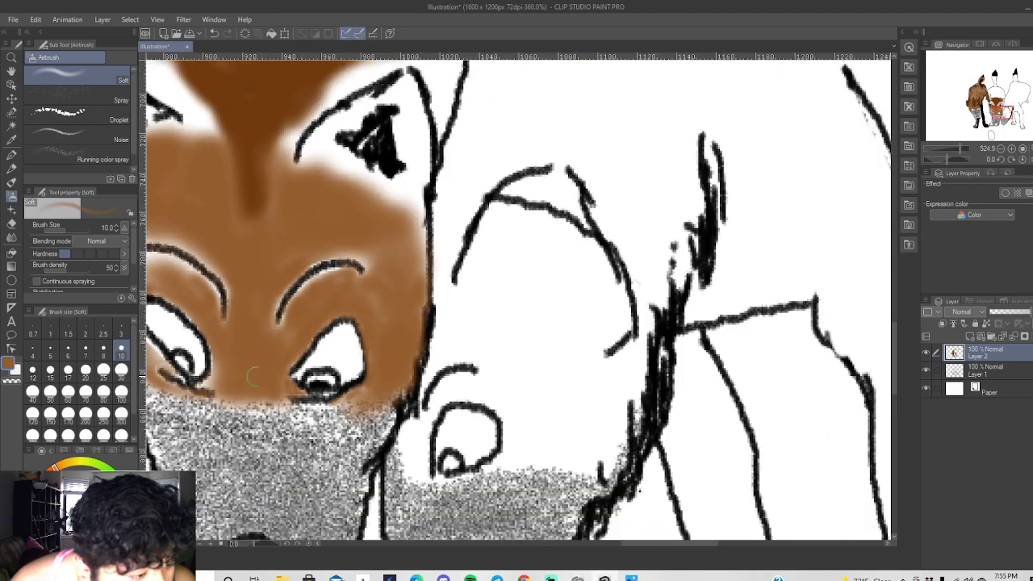
Try to paint the middle animal's ears and neck sides brown with the size 10 Soft airbrush, and undo the strokes.
{"action": "mouse_move", "coordinate": [306, 161]}
{"action": "left_mouse_down"}
{"action": "mouse_move", "coordinate": [408, 211]}
{"action": "mouse_move", "coordinate": [319, 163]}
{"action": "mouse_move", "coordinate": [394, 205]}
{"action": "mouse_move", "coordinate": [419, 254]}
{"action": "mouse_move", "coordinate": [417, 279]}
{"action": "mouse_move", "coordinate": [418, 197]}
{"action": "mouse_move", "coordinate": [327, 190]}
{"action": "mouse_move", "coordinate": [279, 150]}
{"action": "mouse_move", "coordinate": [356, 81]}
{"action": "mouse_move", "coordinate": [347, 86]}
{"action": "mouse_move", "coordinate": [426, 64]}
{"action": "mouse_move", "coordinate": [442, 141]}
{"action": "mouse_move", "coordinate": [454, 67]}
{"action": "mouse_move", "coordinate": [439, 90]}
{"action": "mouse_move", "coordinate": [341, 69]}
{"action": "mouse_move", "coordinate": [452, 65]}
{"action": "mouse_move", "coordinate": [354, 85]}
{"action": "left_mouse_up"}
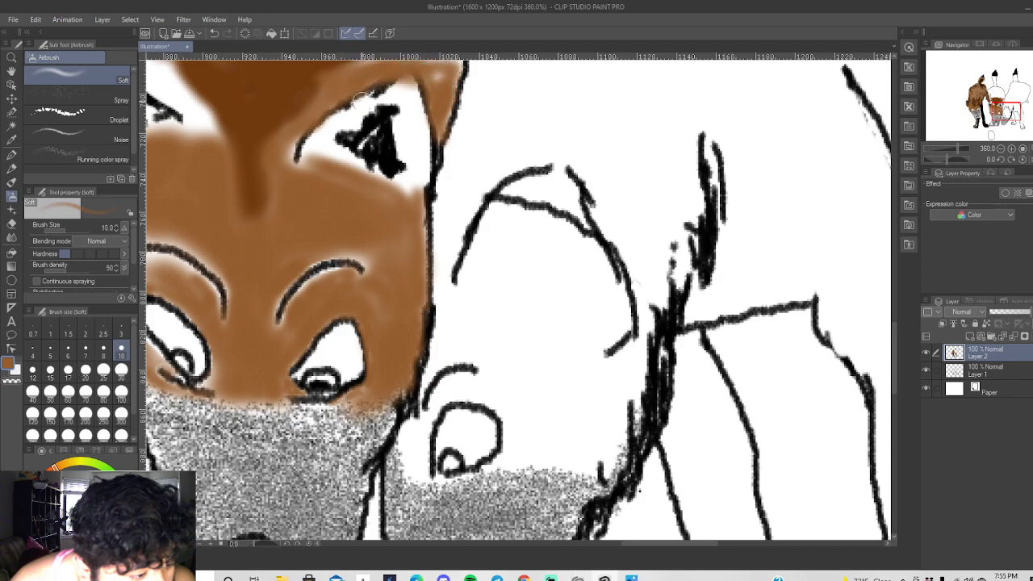
{"action": "scroll", "coordinate": [354, 85], "scroll_direction": "down", "scroll_amount": 4}
{"action": "mouse_move", "coordinate": [255, 126]}
{"action": "left_mouse_down"}
{"action": "mouse_move", "coordinate": [279, 148]}
{"action": "mouse_move", "coordinate": [264, 121]}
{"action": "mouse_move", "coordinate": [290, 143]}
{"action": "mouse_move", "coordinate": [288, 163]}
{"action": "mouse_move", "coordinate": [283, 137]}
{"action": "left_mouse_up"}
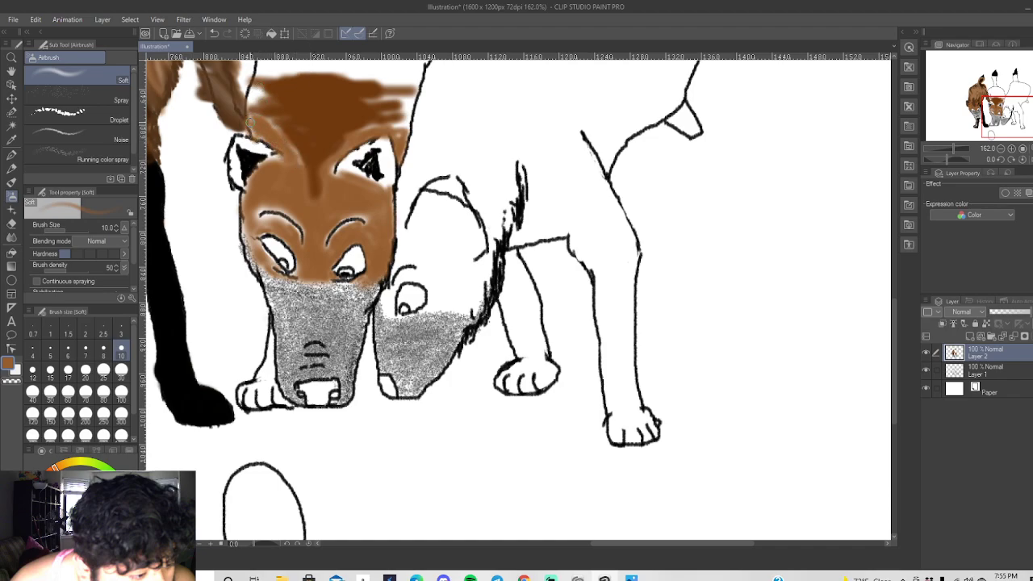
{"action": "left_click_drag", "start_coordinate": [266, 120], "coordinate": [275, 106]}
{"action": "left_click_drag", "start_coordinate": [285, 140], "coordinate": [288, 122]}
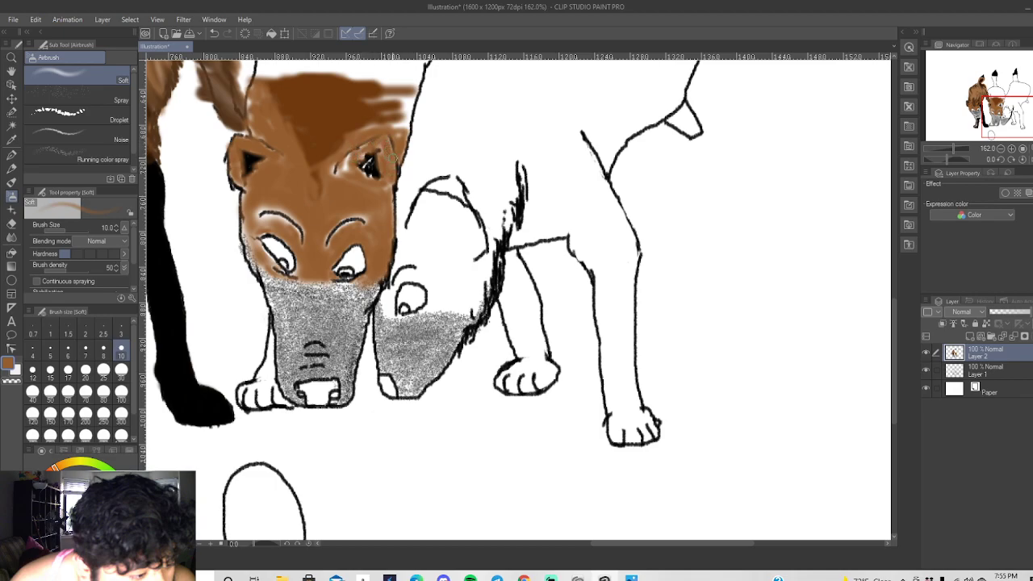
{"action": "left_click", "coordinate": [214, 34]}
{"action": "left_click", "coordinate": [214, 34]}
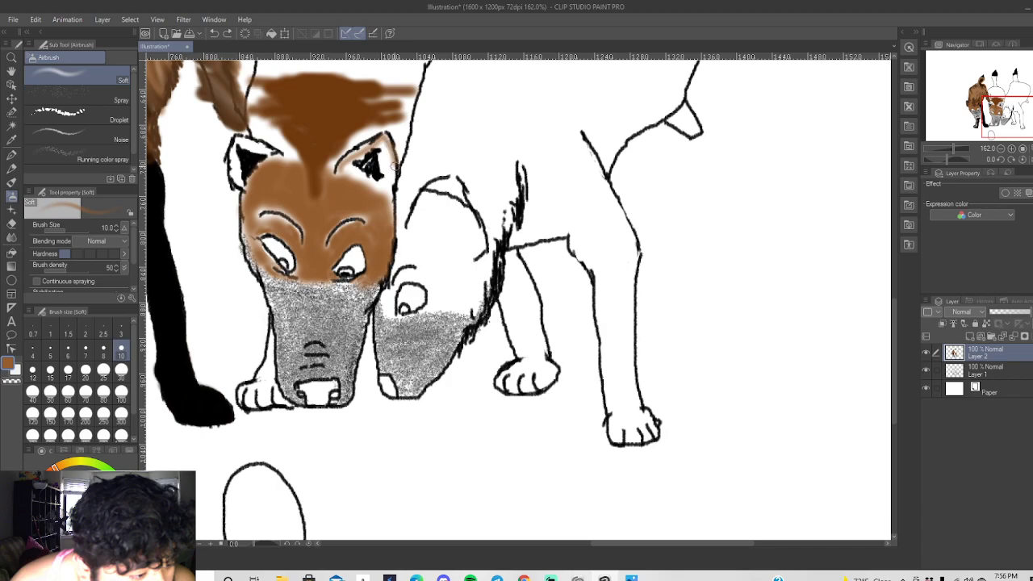
Paint both of the middle animal's ears and the neck on either side of the dark patch brown with the size 10 Soft airbrush.
{"action": "left_click_drag", "start_coordinate": [384, 142], "coordinate": [387, 174]}
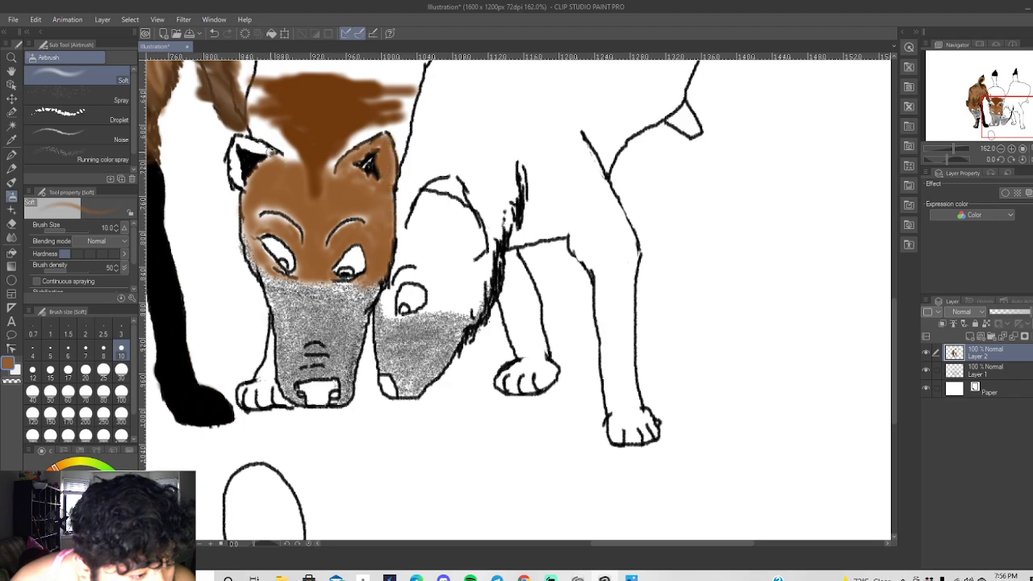
{"action": "left_click_drag", "start_coordinate": [243, 144], "coordinate": [267, 150]}
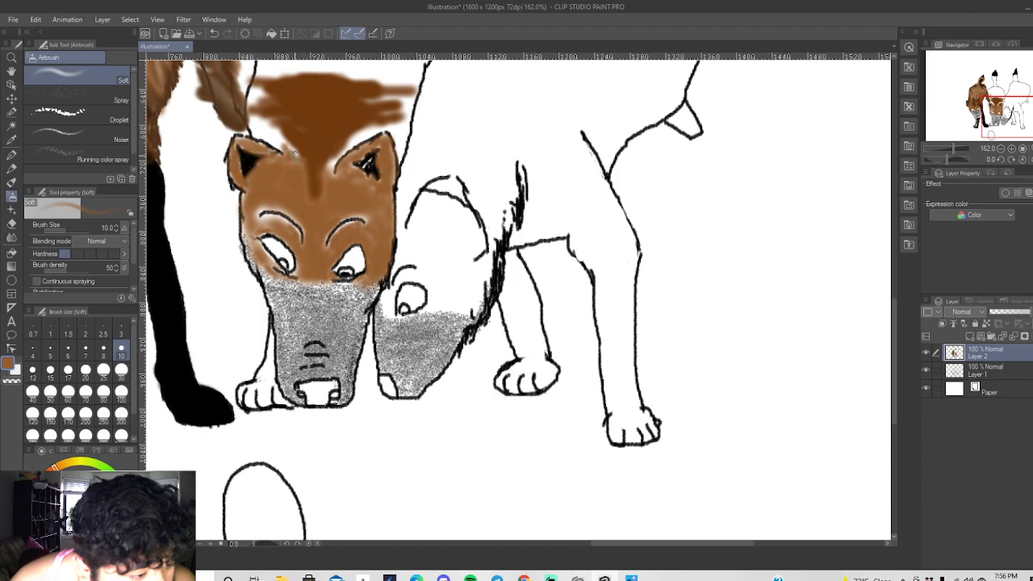
{"action": "mouse_move", "coordinate": [296, 156]}
{"action": "left_mouse_down"}
{"action": "mouse_move", "coordinate": [277, 132]}
{"action": "mouse_move", "coordinate": [285, 151]}
{"action": "mouse_move", "coordinate": [273, 129]}
{"action": "mouse_move", "coordinate": [278, 146]}
{"action": "mouse_move", "coordinate": [256, 129]}
{"action": "mouse_move", "coordinate": [252, 111]}
{"action": "mouse_move", "coordinate": [255, 130]}
{"action": "mouse_move", "coordinate": [253, 117]}
{"action": "mouse_move", "coordinate": [261, 130]}
{"action": "mouse_move", "coordinate": [264, 115]}
{"action": "mouse_move", "coordinate": [293, 150]}
{"action": "mouse_move", "coordinate": [290, 137]}
{"action": "mouse_move", "coordinate": [318, 199]}
{"action": "mouse_move", "coordinate": [325, 181]}
{"action": "mouse_move", "coordinate": [288, 198]}
{"action": "mouse_move", "coordinate": [329, 177]}
{"action": "mouse_move", "coordinate": [334, 157]}
{"action": "mouse_move", "coordinate": [329, 170]}
{"action": "mouse_move", "coordinate": [368, 129]}
{"action": "mouse_move", "coordinate": [353, 144]}
{"action": "mouse_move", "coordinate": [399, 126]}
{"action": "mouse_move", "coordinate": [400, 162]}
{"action": "mouse_move", "coordinate": [403, 120]}
{"action": "mouse_move", "coordinate": [401, 163]}
{"action": "mouse_move", "coordinate": [406, 105]}
{"action": "mouse_move", "coordinate": [384, 117]}
{"action": "mouse_move", "coordinate": [398, 90]}
{"action": "mouse_move", "coordinate": [401, 104]}
{"action": "mouse_move", "coordinate": [385, 90]}
{"action": "mouse_move", "coordinate": [365, 121]}
{"action": "mouse_move", "coordinate": [390, 84]}
{"action": "mouse_move", "coordinate": [365, 104]}
{"action": "mouse_move", "coordinate": [380, 81]}
{"action": "mouse_move", "coordinate": [360, 119]}
{"action": "mouse_move", "coordinate": [409, 82]}
{"action": "mouse_move", "coordinate": [405, 133]}
{"action": "mouse_move", "coordinate": [409, 79]}
{"action": "mouse_move", "coordinate": [422, 59]}
{"action": "mouse_move", "coordinate": [379, 78]}
{"action": "left_mouse_up"}
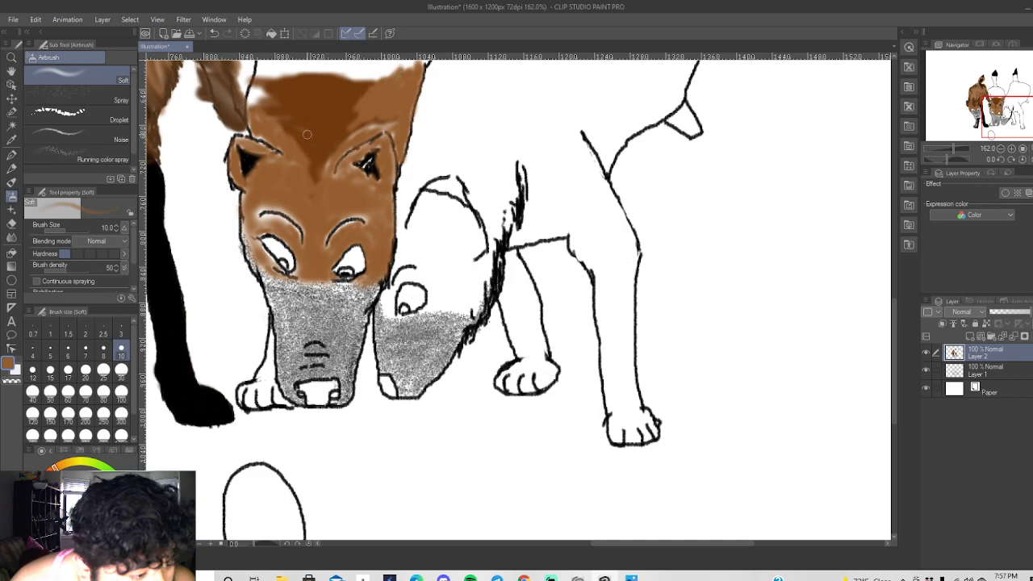
Paint a jagged stripe up the middle animal's back and a spot near its right edge in the sampled dark brown, using the size 10 Soft airbrush.
{"action": "scroll", "coordinate": [420, 163], "scroll_direction": "down", "scroll_amount": 4}
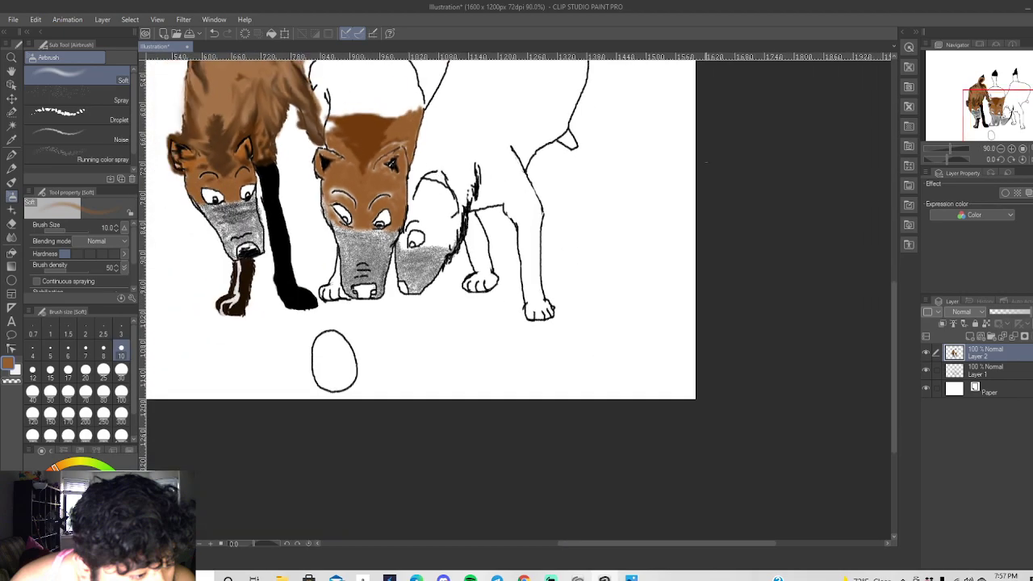
{"action": "left_click_drag", "start_coordinate": [894, 307], "coordinate": [894, 268]}
{"action": "scroll", "coordinate": [353, 169], "scroll_direction": "up", "scroll_amount": 4}
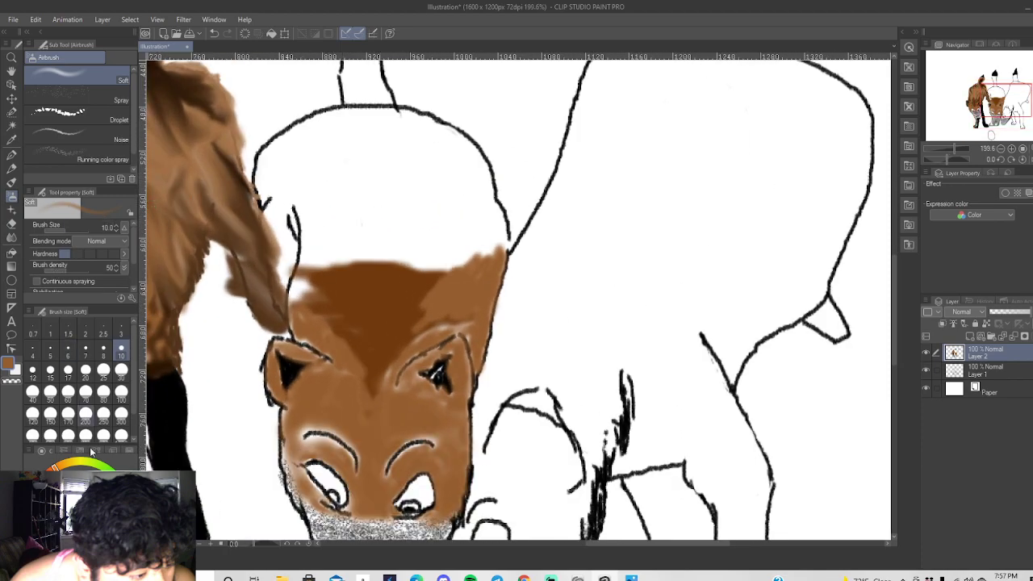
{"action": "left_click", "coordinate": [10, 169]}
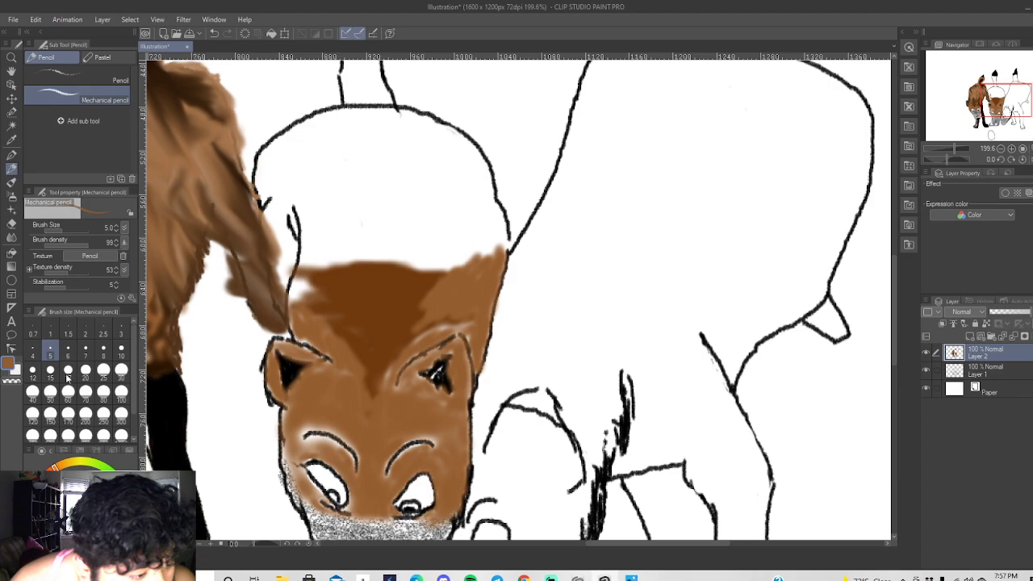
{"action": "left_click", "coordinate": [12, 140]}
{"action": "left_click", "coordinate": [384, 311]}
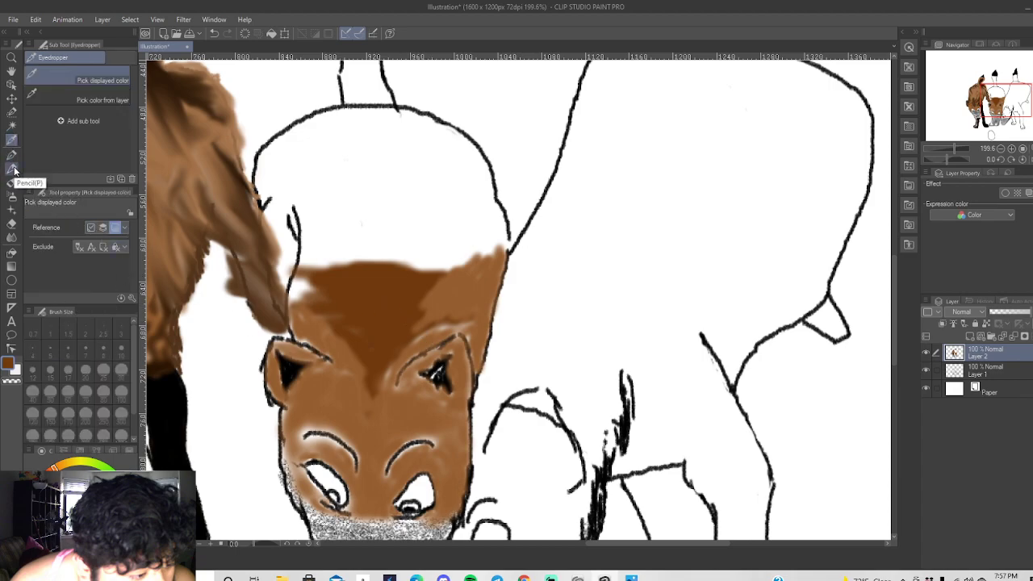
{"action": "left_click", "coordinate": [13, 169]}
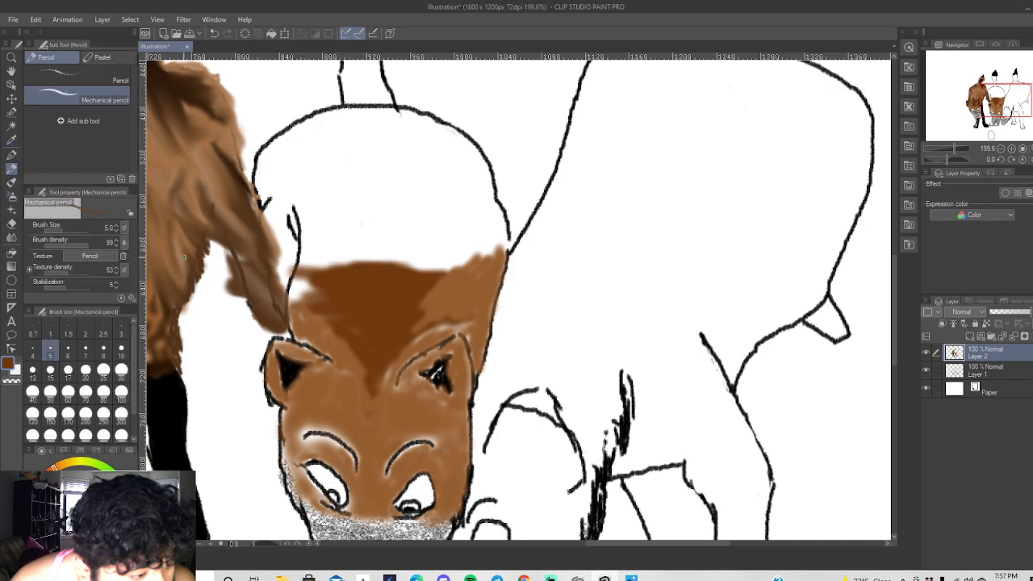
{"action": "left_click", "coordinate": [12, 196]}
{"action": "mouse_move", "coordinate": [361, 263]}
{"action": "left_mouse_down"}
{"action": "mouse_move", "coordinate": [380, 248]}
{"action": "mouse_move", "coordinate": [354, 258]}
{"action": "mouse_move", "coordinate": [374, 256]}
{"action": "mouse_move", "coordinate": [361, 232]}
{"action": "mouse_move", "coordinate": [373, 228]}
{"action": "mouse_move", "coordinate": [364, 222]}
{"action": "mouse_move", "coordinate": [376, 167]}
{"action": "mouse_move", "coordinate": [358, 171]}
{"action": "mouse_move", "coordinate": [391, 162]}
{"action": "mouse_move", "coordinate": [349, 169]}
{"action": "mouse_move", "coordinate": [367, 189]}
{"action": "mouse_move", "coordinate": [391, 186]}
{"action": "mouse_move", "coordinate": [364, 199]}
{"action": "mouse_move", "coordinate": [345, 189]}
{"action": "mouse_move", "coordinate": [378, 179]}
{"action": "mouse_move", "coordinate": [391, 195]}
{"action": "mouse_move", "coordinate": [361, 206]}
{"action": "mouse_move", "coordinate": [392, 210]}
{"action": "mouse_move", "coordinate": [365, 248]}
{"action": "mouse_move", "coordinate": [394, 259]}
{"action": "mouse_move", "coordinate": [382, 251]}
{"action": "mouse_move", "coordinate": [394, 234]}
{"action": "mouse_move", "coordinate": [360, 184]}
{"action": "mouse_move", "coordinate": [368, 158]}
{"action": "left_mouse_up"}
{"action": "mouse_move", "coordinate": [491, 215]}
{"action": "left_mouse_down"}
{"action": "mouse_move", "coordinate": [492, 231]}
{"action": "mouse_move", "coordinate": [482, 224]}
{"action": "mouse_move", "coordinate": [496, 223]}
{"action": "left_mouse_up"}
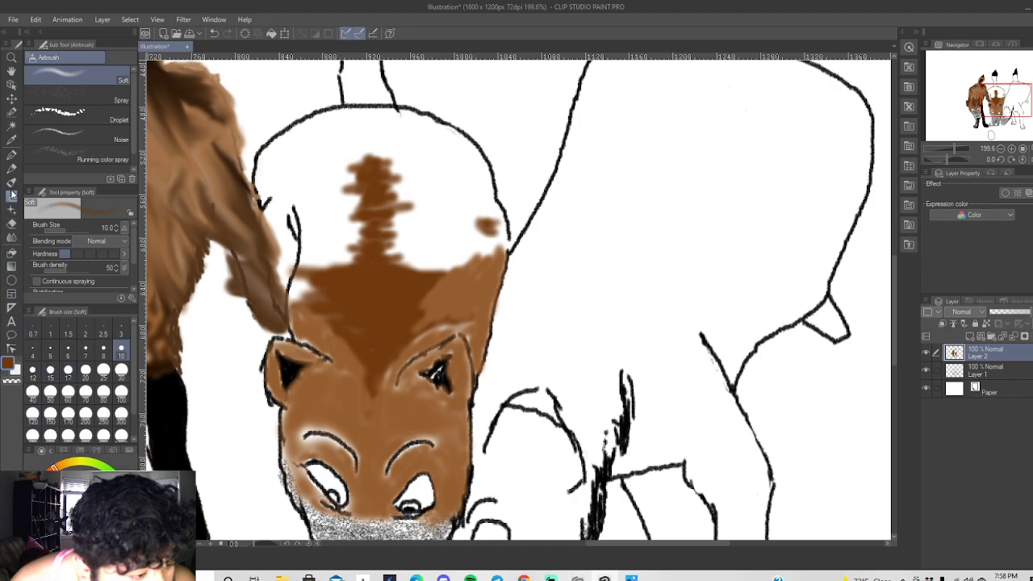
Fill the middle animal's back around the dark stripe with the sampled lighter brown, using the Soft airbrush at size 20.
{"action": "left_click", "coordinate": [12, 139]}
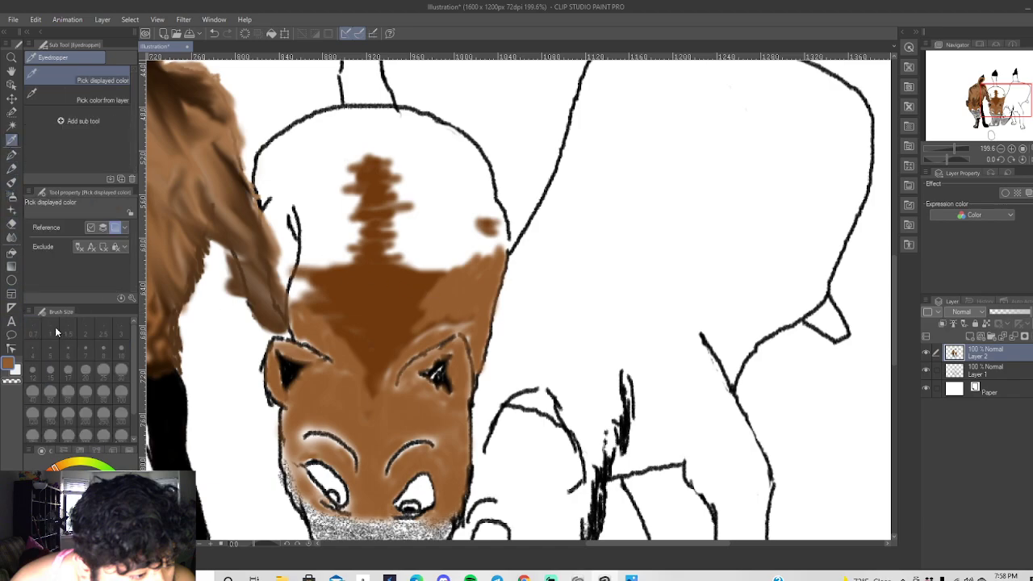
{"action": "left_click", "coordinate": [12, 196]}
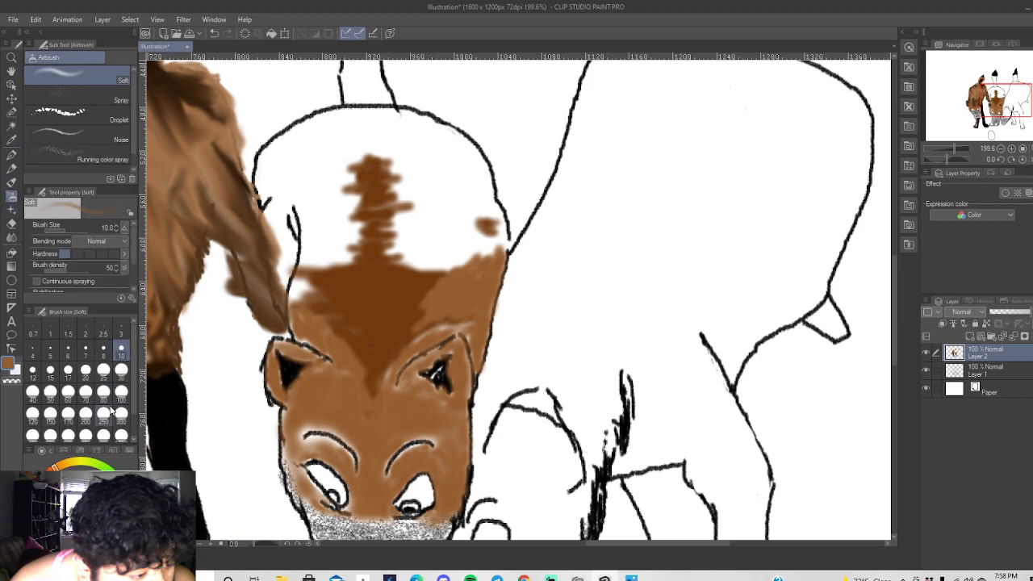
{"action": "left_click", "coordinate": [104, 370]}
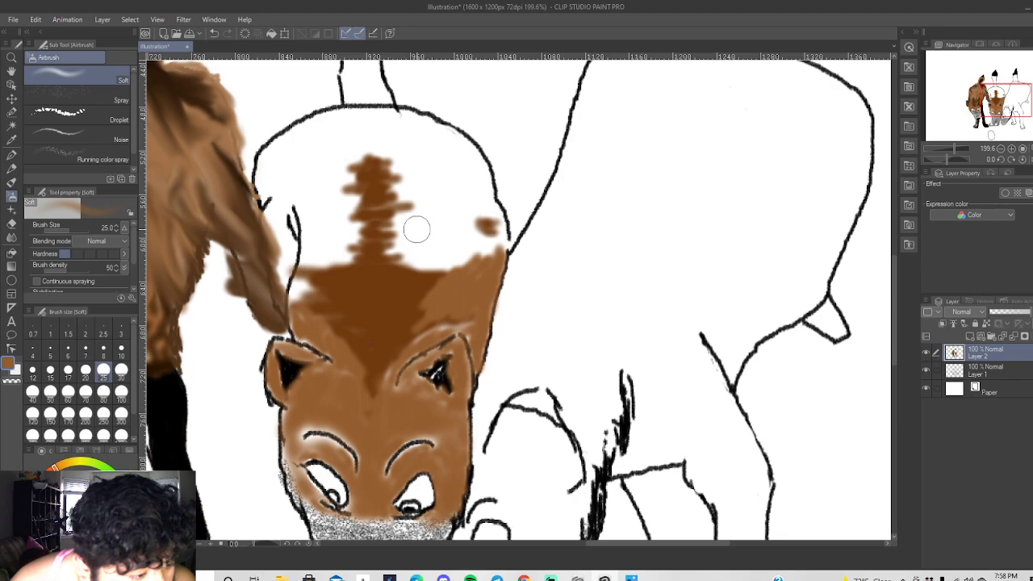
{"action": "left_click", "coordinate": [86, 371]}
{"action": "mouse_move", "coordinate": [410, 223]}
{"action": "left_mouse_down"}
{"action": "mouse_move", "coordinate": [460, 254]}
{"action": "mouse_move", "coordinate": [417, 264]}
{"action": "mouse_move", "coordinate": [482, 265]}
{"action": "mouse_move", "coordinate": [488, 257]}
{"action": "mouse_move", "coordinate": [461, 249]}
{"action": "mouse_move", "coordinate": [504, 243]}
{"action": "mouse_move", "coordinate": [460, 251]}
{"action": "mouse_move", "coordinate": [444, 241]}
{"action": "mouse_move", "coordinate": [482, 239]}
{"action": "mouse_move", "coordinate": [456, 208]}
{"action": "mouse_move", "coordinate": [461, 175]}
{"action": "mouse_move", "coordinate": [463, 212]}
{"action": "mouse_move", "coordinate": [472, 184]}
{"action": "mouse_move", "coordinate": [490, 209]}
{"action": "mouse_move", "coordinate": [477, 213]}
{"action": "mouse_move", "coordinate": [503, 229]}
{"action": "mouse_move", "coordinate": [500, 242]}
{"action": "mouse_move", "coordinate": [477, 164]}
{"action": "mouse_move", "coordinate": [397, 115]}
{"action": "mouse_move", "coordinate": [351, 112]}
{"action": "mouse_move", "coordinate": [284, 137]}
{"action": "mouse_move", "coordinate": [259, 163]}
{"action": "mouse_move", "coordinate": [259, 198]}
{"action": "mouse_move", "coordinate": [280, 186]}
{"action": "mouse_move", "coordinate": [301, 140]}
{"action": "mouse_move", "coordinate": [353, 125]}
{"action": "mouse_move", "coordinate": [279, 164]}
{"action": "mouse_move", "coordinate": [312, 145]}
{"action": "mouse_move", "coordinate": [435, 143]}
{"action": "mouse_move", "coordinate": [376, 125]}
{"action": "mouse_move", "coordinate": [323, 133]}
{"action": "mouse_move", "coordinate": [396, 134]}
{"action": "mouse_move", "coordinate": [442, 160]}
{"action": "mouse_move", "coordinate": [409, 129]}
{"action": "mouse_move", "coordinate": [454, 167]}
{"action": "mouse_move", "coordinate": [419, 129]}
{"action": "mouse_move", "coordinate": [350, 132]}
{"action": "mouse_move", "coordinate": [271, 182]}
{"action": "mouse_move", "coordinate": [295, 161]}
{"action": "mouse_move", "coordinate": [263, 157]}
{"action": "mouse_move", "coordinate": [255, 197]}
{"action": "mouse_move", "coordinate": [275, 145]}
{"action": "mouse_move", "coordinate": [347, 121]}
{"action": "mouse_move", "coordinate": [315, 129]}
{"action": "mouse_move", "coordinate": [416, 121]}
{"action": "mouse_move", "coordinate": [452, 138]}
{"action": "mouse_move", "coordinate": [468, 170]}
{"action": "mouse_move", "coordinate": [475, 155]}
{"action": "mouse_move", "coordinate": [444, 161]}
{"action": "mouse_move", "coordinate": [407, 121]}
{"action": "left_mouse_up"}
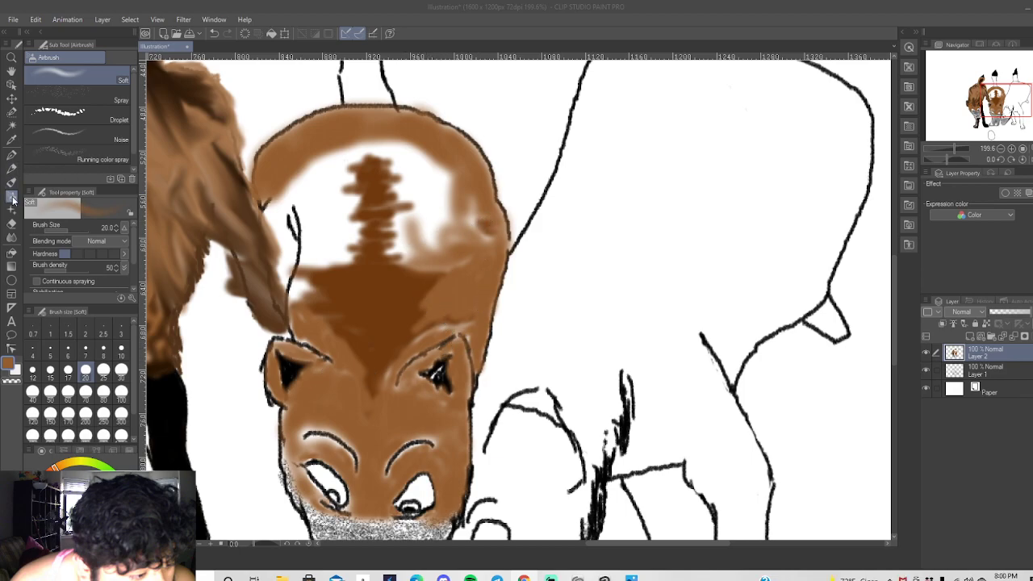
{"action": "left_click", "coordinate": [207, 237]}
{"action": "mouse_move", "coordinate": [306, 271]}
{"action": "left_mouse_down"}
{"action": "mouse_move", "coordinate": [287, 307]}
{"action": "mouse_move", "coordinate": [318, 281]}
{"action": "mouse_move", "coordinate": [297, 302]}
{"action": "mouse_move", "coordinate": [323, 239]}
{"action": "mouse_move", "coordinate": [333, 259]}
{"action": "mouse_move", "coordinate": [341, 238]}
{"action": "mouse_move", "coordinate": [341, 261]}
{"action": "mouse_move", "coordinate": [348, 221]}
{"action": "mouse_move", "coordinate": [351, 239]}
{"action": "mouse_move", "coordinate": [344, 192]}
{"action": "mouse_move", "coordinate": [351, 206]}
{"action": "mouse_move", "coordinate": [346, 216]}
{"action": "mouse_move", "coordinate": [342, 190]}
{"action": "mouse_move", "coordinate": [320, 171]}
{"action": "mouse_move", "coordinate": [310, 277]}
{"action": "mouse_move", "coordinate": [320, 192]}
{"action": "mouse_move", "coordinate": [335, 208]}
{"action": "mouse_move", "coordinate": [345, 156]}
{"action": "mouse_move", "coordinate": [383, 152]}
{"action": "mouse_move", "coordinate": [351, 143]}
{"action": "mouse_move", "coordinate": [417, 150]}
{"action": "mouse_move", "coordinate": [427, 165]}
{"action": "mouse_move", "coordinate": [399, 142]}
{"action": "mouse_move", "coordinate": [403, 158]}
{"action": "mouse_move", "coordinate": [391, 148]}
{"action": "mouse_move", "coordinate": [436, 181]}
{"action": "mouse_move", "coordinate": [431, 156]}
{"action": "mouse_move", "coordinate": [451, 239]}
{"action": "mouse_move", "coordinate": [439, 236]}
{"action": "mouse_move", "coordinate": [422, 177]}
{"action": "mouse_move", "coordinate": [404, 245]}
{"action": "mouse_move", "coordinate": [400, 220]}
{"action": "mouse_move", "coordinate": [406, 236]}
{"action": "mouse_move", "coordinate": [425, 230]}
{"action": "mouse_move", "coordinate": [429, 255]}
{"action": "mouse_move", "coordinate": [447, 258]}
{"action": "mouse_move", "coordinate": [474, 200]}
{"action": "mouse_move", "coordinate": [480, 209]}
{"action": "mouse_move", "coordinate": [478, 265]}
{"action": "mouse_move", "coordinate": [450, 274]}
{"action": "mouse_move", "coordinate": [427, 182]}
{"action": "mouse_move", "coordinate": [411, 197]}
{"action": "mouse_move", "coordinate": [397, 181]}
{"action": "mouse_move", "coordinate": [422, 152]}
{"action": "mouse_move", "coordinate": [451, 167]}
{"action": "mouse_move", "coordinate": [478, 215]}
{"action": "mouse_move", "coordinate": [458, 260]}
{"action": "mouse_move", "coordinate": [413, 259]}
{"action": "mouse_move", "coordinate": [406, 222]}
{"action": "mouse_move", "coordinate": [416, 218]}
{"action": "mouse_move", "coordinate": [397, 242]}
{"action": "mouse_move", "coordinate": [435, 271]}
{"action": "mouse_move", "coordinate": [475, 229]}
{"action": "mouse_move", "coordinate": [462, 263]}
{"action": "mouse_move", "coordinate": [488, 242]}
{"action": "mouse_move", "coordinate": [412, 205]}
{"action": "mouse_move", "coordinate": [278, 195]}
{"action": "mouse_move", "coordinate": [279, 279]}
{"action": "mouse_move", "coordinate": [301, 188]}
{"action": "mouse_move", "coordinate": [292, 201]}
{"action": "mouse_move", "coordinate": [305, 208]}
{"action": "mouse_move", "coordinate": [313, 280]}
{"action": "mouse_move", "coordinate": [292, 310]}
{"action": "mouse_move", "coordinate": [301, 337]}
{"action": "mouse_move", "coordinate": [356, 384]}
{"action": "mouse_move", "coordinate": [327, 332]}
{"action": "mouse_move", "coordinate": [297, 322]}
{"action": "left_mouse_up"}
Retrace the middle animal's left back outline, shoulder line and ear outlines in sampled dark brown with the size 5 Mechanical pencil.
{"action": "left_click", "coordinate": [13, 168]}
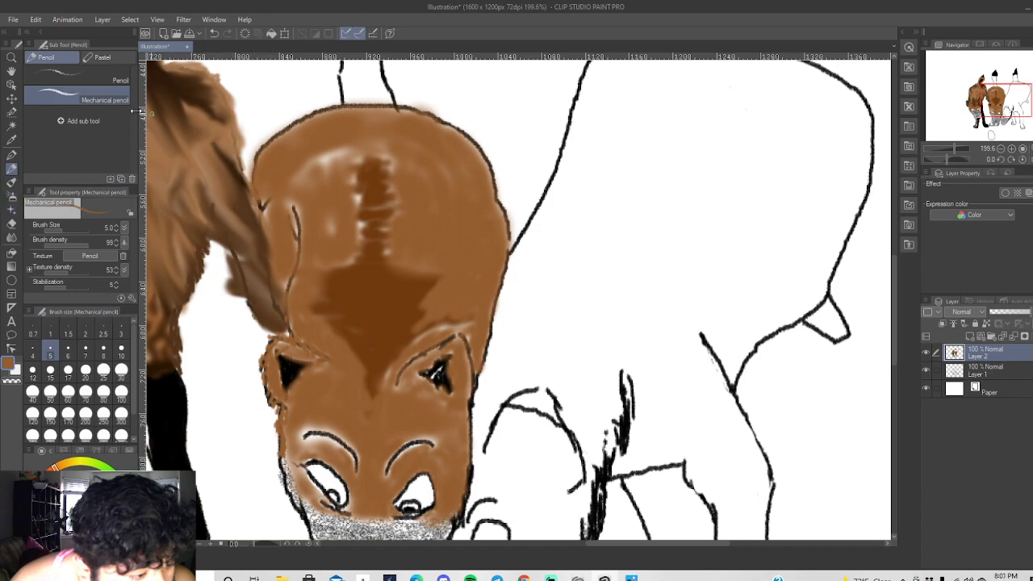
{"action": "left_click", "coordinate": [11, 139]}
{"action": "left_click", "coordinate": [262, 204]}
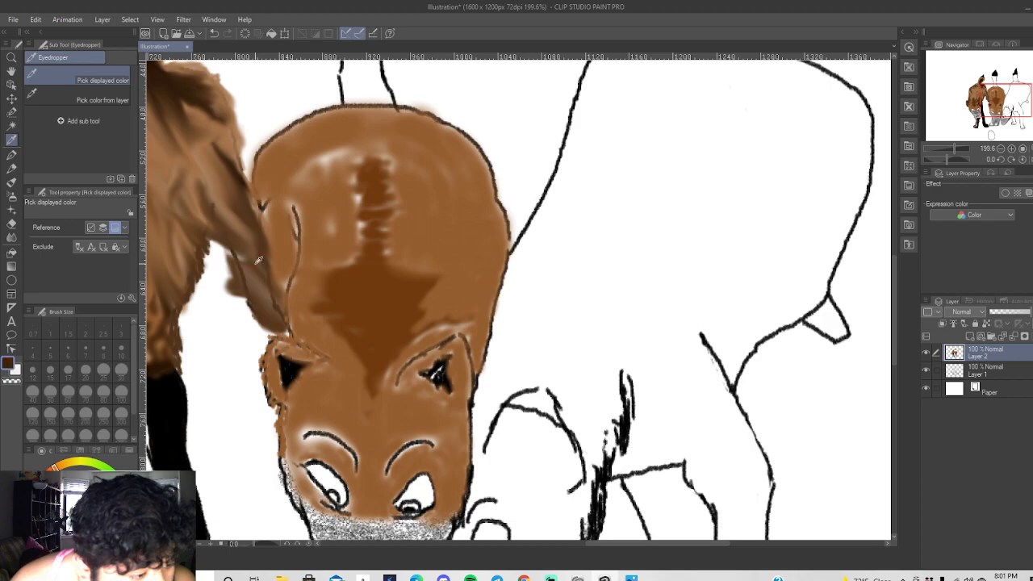
{"action": "left_click", "coordinate": [14, 169]}
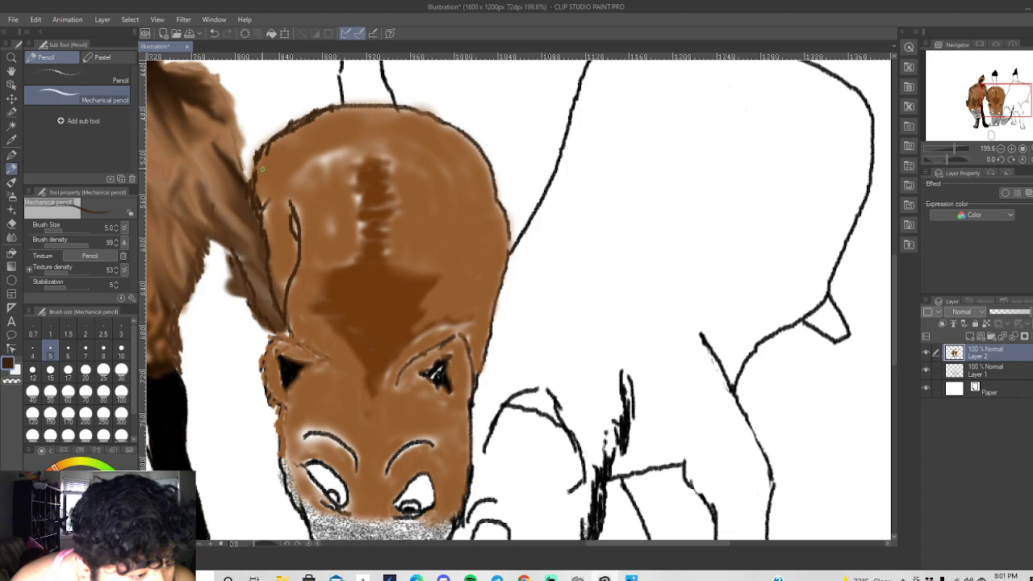
{"action": "key", "text": "ctrl+minus"}
{"action": "key", "text": "ctrl+minus"}
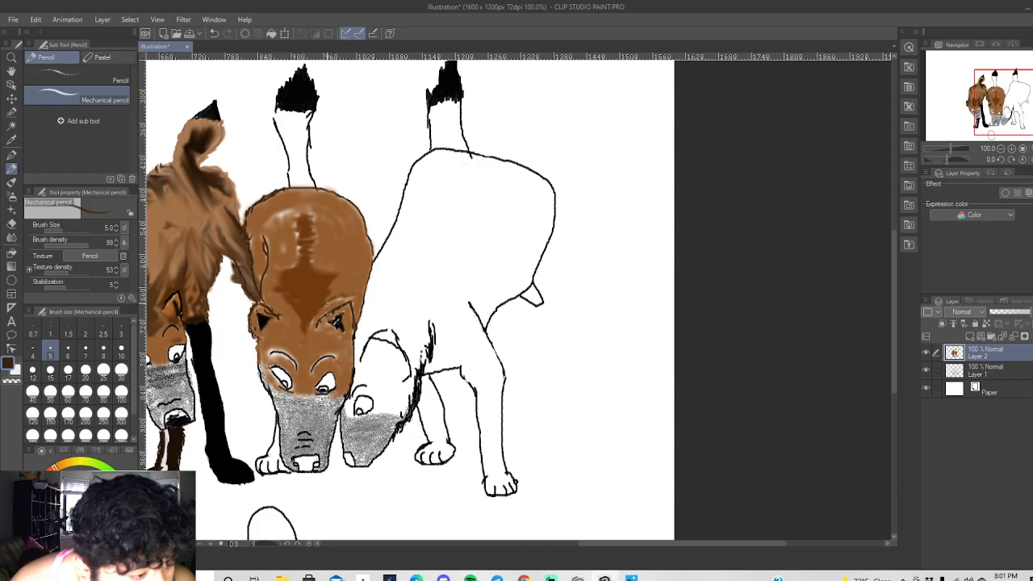
Cover the pale patches on the middle animal's back, beside the stripe and around the eyebrows with sampled brown, using the size 20 Soft airbrush.
{"action": "scroll", "coordinate": [301, 263], "scroll_direction": "up", "scroll_amount": 5}
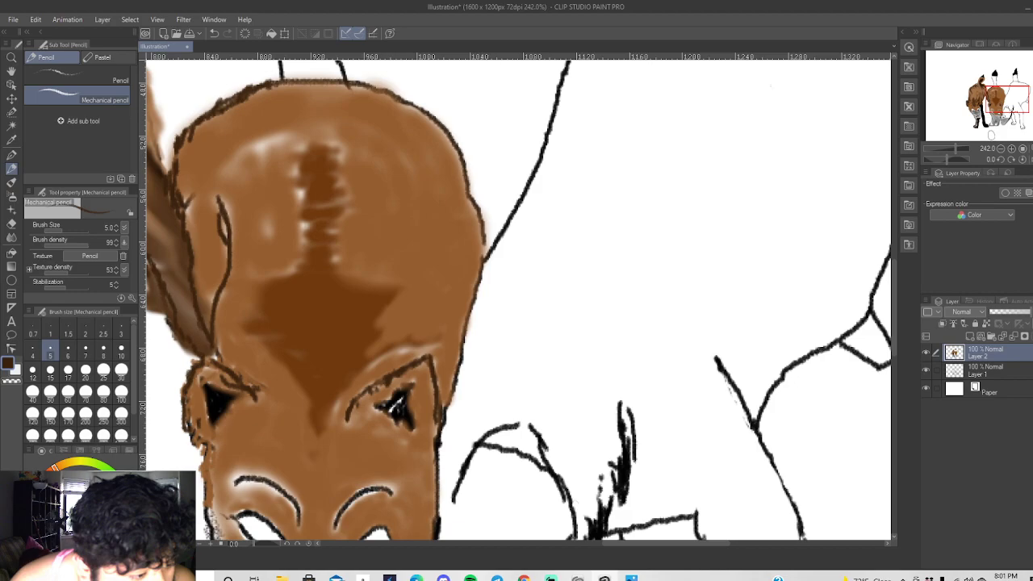
{"action": "left_click", "coordinate": [11, 196]}
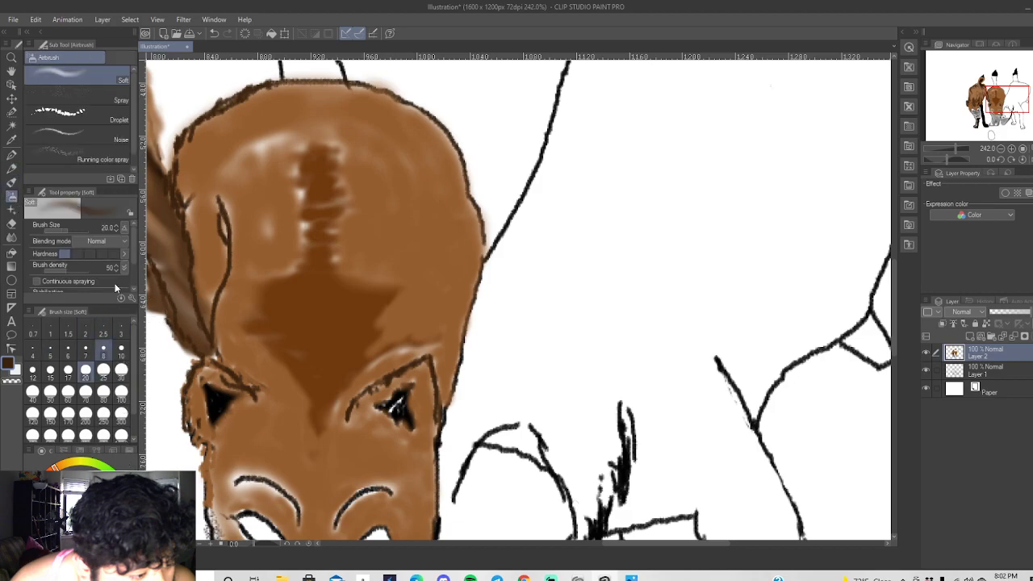
{"action": "left_click", "coordinate": [12, 139]}
{"action": "left_click", "coordinate": [262, 208]}
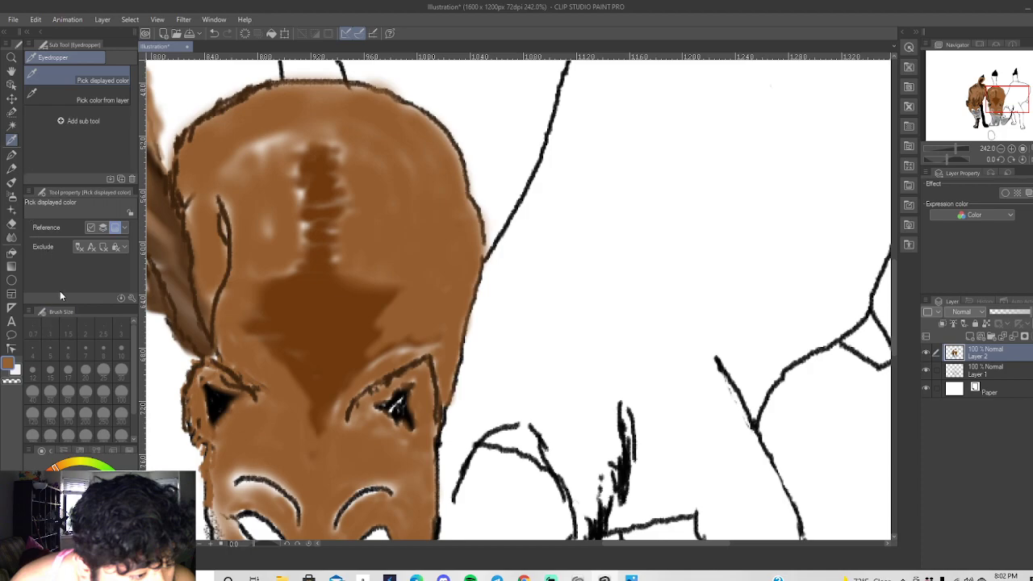
{"action": "left_click", "coordinate": [11, 196]}
{"action": "mouse_move", "coordinate": [252, 150]}
{"action": "left_mouse_down"}
{"action": "mouse_move", "coordinate": [250, 216]}
{"action": "mouse_move", "coordinate": [266, 232]}
{"action": "mouse_move", "coordinate": [278, 177]}
{"action": "mouse_move", "coordinate": [294, 231]}
{"action": "mouse_move", "coordinate": [290, 190]}
{"action": "mouse_move", "coordinate": [295, 205]}
{"action": "mouse_move", "coordinate": [296, 244]}
{"action": "mouse_move", "coordinate": [290, 219]}
{"action": "mouse_move", "coordinate": [293, 250]}
{"action": "mouse_move", "coordinate": [297, 221]}
{"action": "mouse_move", "coordinate": [281, 265]}
{"action": "mouse_move", "coordinate": [291, 272]}
{"action": "mouse_move", "coordinate": [247, 282]}
{"action": "mouse_move", "coordinate": [228, 310]}
{"action": "mouse_move", "coordinate": [230, 293]}
{"action": "mouse_move", "coordinate": [225, 349]}
{"action": "mouse_move", "coordinate": [250, 351]}
{"action": "mouse_move", "coordinate": [228, 358]}
{"action": "mouse_move", "coordinate": [272, 372]}
{"action": "mouse_move", "coordinate": [274, 391]}
{"action": "mouse_move", "coordinate": [309, 412]}
{"action": "mouse_move", "coordinate": [276, 399]}
{"action": "mouse_move", "coordinate": [271, 431]}
{"action": "mouse_move", "coordinate": [233, 433]}
{"action": "mouse_move", "coordinate": [282, 435]}
{"action": "mouse_move", "coordinate": [296, 480]}
{"action": "mouse_move", "coordinate": [281, 470]}
{"action": "mouse_move", "coordinate": [238, 471]}
{"action": "mouse_move", "coordinate": [222, 504]}
{"action": "mouse_move", "coordinate": [252, 491]}
{"action": "mouse_move", "coordinate": [240, 489]}
{"action": "mouse_move", "coordinate": [276, 505]}
{"action": "mouse_move", "coordinate": [240, 500]}
{"action": "mouse_move", "coordinate": [225, 516]}
{"action": "mouse_move", "coordinate": [217, 492]}
{"action": "mouse_move", "coordinate": [216, 529]}
{"action": "mouse_move", "coordinate": [224, 513]}
{"action": "mouse_move", "coordinate": [230, 529]}
{"action": "mouse_move", "coordinate": [211, 493]}
{"action": "mouse_move", "coordinate": [233, 445]}
{"action": "left_mouse_up"}
{"action": "mouse_move", "coordinate": [372, 459]}
{"action": "left_mouse_down"}
{"action": "mouse_move", "coordinate": [405, 490]}
{"action": "mouse_move", "coordinate": [411, 459]}
{"action": "left_mouse_up"}
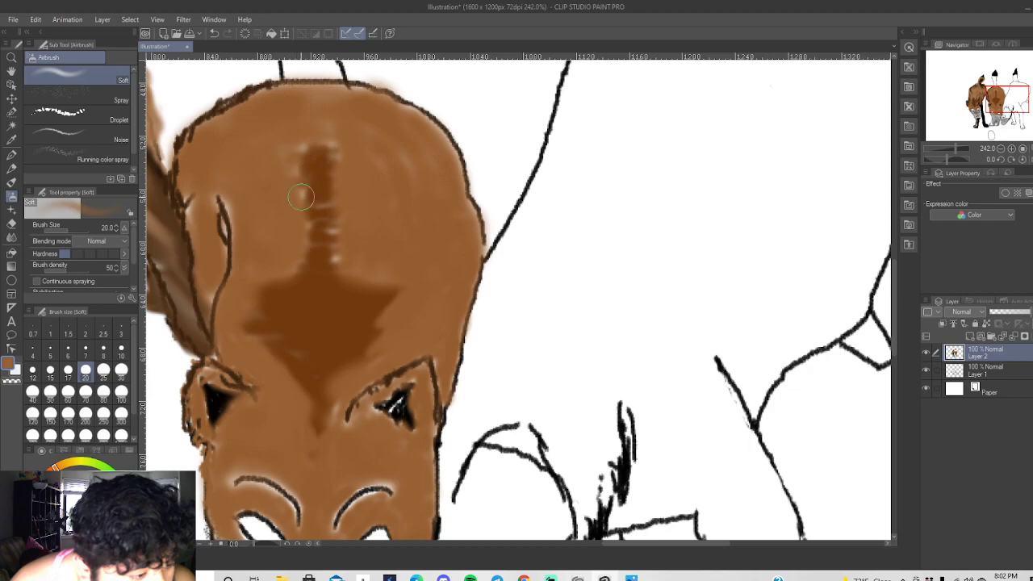
{"action": "mouse_move", "coordinate": [345, 280]}
{"action": "left_mouse_down"}
{"action": "mouse_move", "coordinate": [334, 209]}
{"action": "mouse_move", "coordinate": [361, 186]}
{"action": "left_mouse_up"}
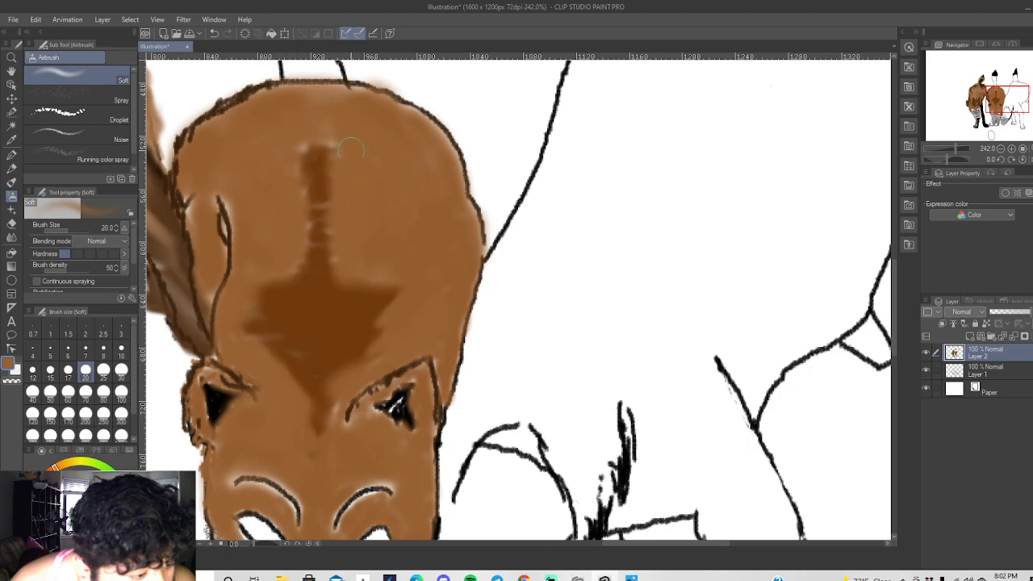
{"action": "scroll", "coordinate": [365, 108], "scroll_direction": "down", "scroll_amount": 3}
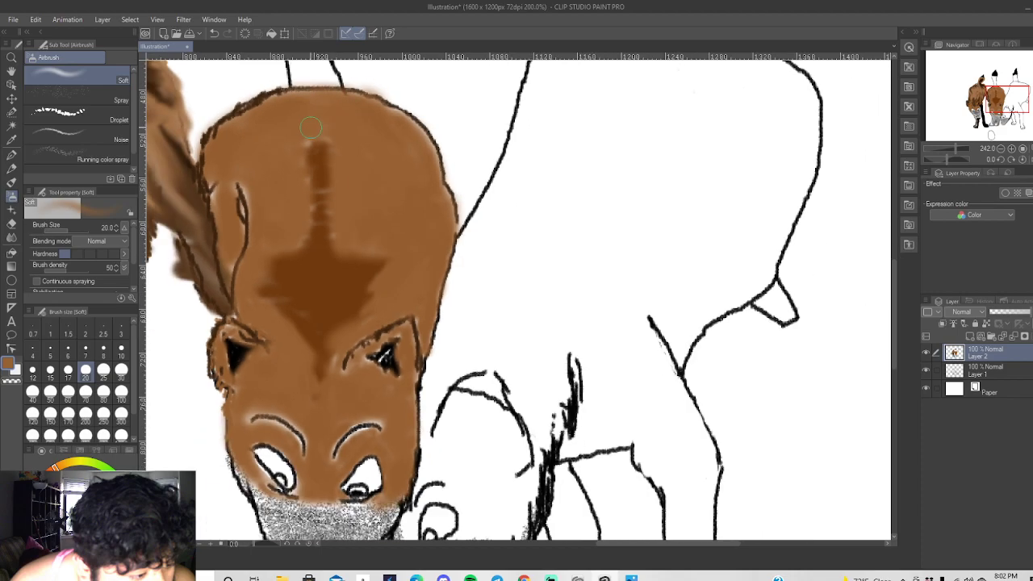
{"action": "scroll", "coordinate": [365, 108], "scroll_direction": "up", "scroll_amount": 4}
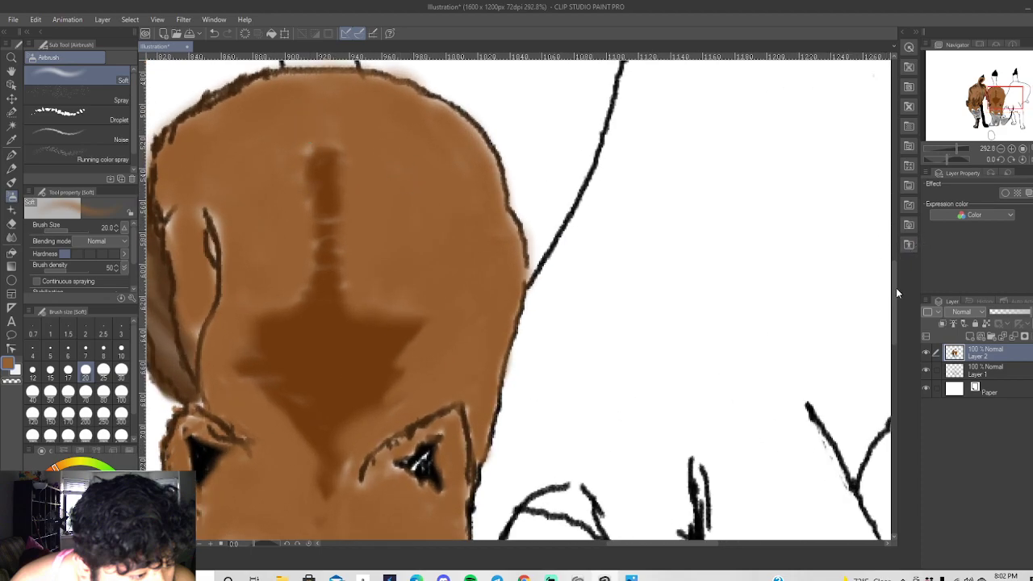
Paint the middle animal's tail brown from the black tip down to the back, using the Soft airbrush at size 17.
{"action": "left_click_drag", "start_coordinate": [894, 290], "coordinate": [905, 238]}
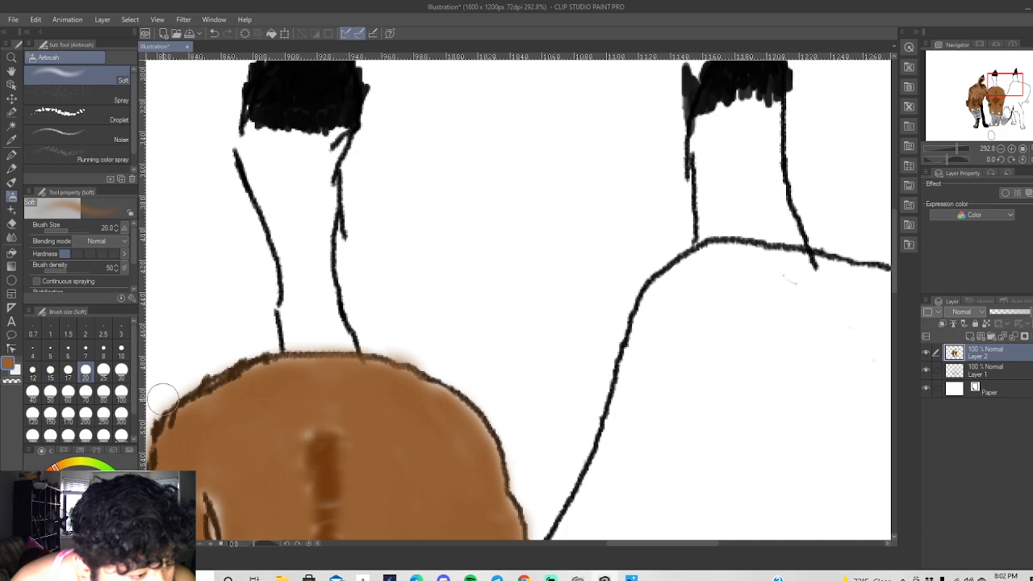
{"action": "left_click", "coordinate": [68, 370]}
{"action": "mouse_move", "coordinate": [272, 166]}
{"action": "left_mouse_down"}
{"action": "mouse_move", "coordinate": [297, 252]}
{"action": "mouse_move", "coordinate": [291, 346]}
{"action": "mouse_move", "coordinate": [287, 281]}
{"action": "mouse_move", "coordinate": [290, 343]}
{"action": "mouse_move", "coordinate": [300, 314]}
{"action": "mouse_move", "coordinate": [315, 348]}
{"action": "mouse_move", "coordinate": [330, 353]}
{"action": "mouse_move", "coordinate": [326, 326]}
{"action": "mouse_move", "coordinate": [354, 356]}
{"action": "mouse_move", "coordinate": [330, 309]}
{"action": "mouse_move", "coordinate": [342, 360]}
{"action": "mouse_move", "coordinate": [316, 356]}
{"action": "mouse_move", "coordinate": [297, 332]}
{"action": "mouse_move", "coordinate": [317, 309]}
{"action": "mouse_move", "coordinate": [319, 250]}
{"action": "mouse_move", "coordinate": [326, 301]}
{"action": "mouse_move", "coordinate": [325, 212]}
{"action": "mouse_move", "coordinate": [327, 299]}
{"action": "mouse_move", "coordinate": [316, 228]}
{"action": "mouse_move", "coordinate": [319, 244]}
{"action": "mouse_move", "coordinate": [328, 162]}
{"action": "mouse_move", "coordinate": [333, 211]}
{"action": "mouse_move", "coordinate": [312, 235]}
{"action": "mouse_move", "coordinate": [304, 201]}
{"action": "mouse_move", "coordinate": [300, 322]}
{"action": "mouse_move", "coordinate": [305, 280]}
{"action": "mouse_move", "coordinate": [292, 246]}
{"action": "mouse_move", "coordinate": [293, 287]}
{"action": "mouse_move", "coordinate": [278, 198]}
{"action": "mouse_move", "coordinate": [288, 217]}
{"action": "mouse_move", "coordinate": [278, 206]}
{"action": "mouse_move", "coordinate": [271, 213]}
{"action": "mouse_move", "coordinate": [269, 197]}
{"action": "mouse_move", "coordinate": [283, 227]}
{"action": "mouse_move", "coordinate": [264, 177]}
{"action": "mouse_move", "coordinate": [290, 268]}
{"action": "mouse_move", "coordinate": [247, 149]}
{"action": "mouse_move", "coordinate": [251, 127]}
{"action": "mouse_move", "coordinate": [257, 150]}
{"action": "mouse_move", "coordinate": [266, 136]}
{"action": "mouse_move", "coordinate": [274, 159]}
{"action": "mouse_move", "coordinate": [276, 139]}
{"action": "mouse_move", "coordinate": [269, 173]}
{"action": "mouse_move", "coordinate": [266, 155]}
{"action": "mouse_move", "coordinate": [285, 145]}
{"action": "mouse_move", "coordinate": [295, 174]}
{"action": "mouse_move", "coordinate": [298, 155]}
{"action": "mouse_move", "coordinate": [306, 194]}
{"action": "left_mouse_up"}
{"action": "mouse_move", "coordinate": [315, 180]}
{"action": "left_mouse_down"}
{"action": "mouse_move", "coordinate": [342, 139]}
{"action": "mouse_move", "coordinate": [320, 160]}
{"action": "mouse_move", "coordinate": [291, 134]}
{"action": "mouse_move", "coordinate": [344, 137]}
{"action": "mouse_move", "coordinate": [322, 158]}
{"action": "mouse_move", "coordinate": [303, 217]}
{"action": "mouse_move", "coordinate": [285, 170]}
{"action": "mouse_move", "coordinate": [317, 365]}
{"action": "left_mouse_up"}
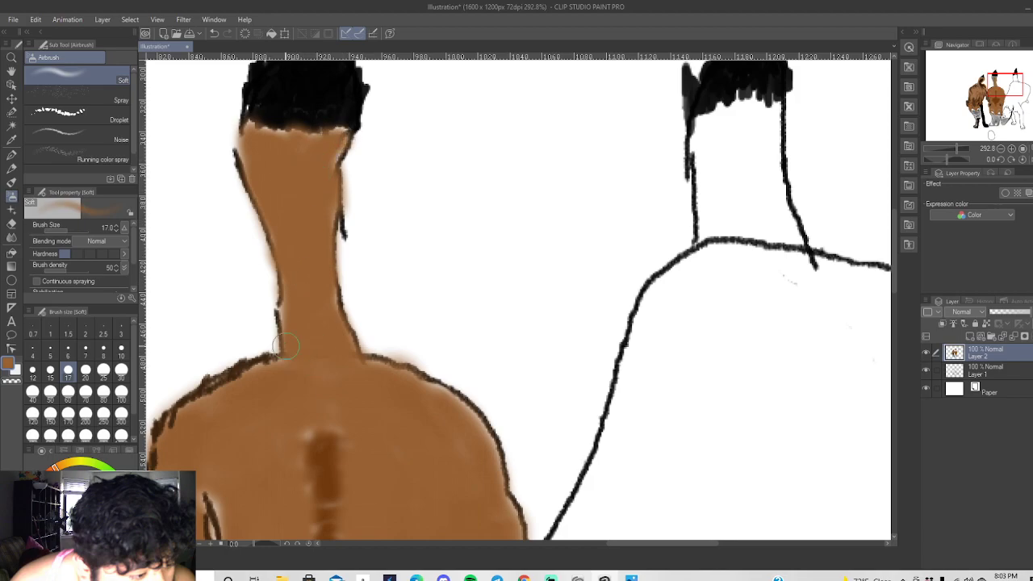
Examine the coloring of the middle animal's body and tail against the other two animals in the whole drawing.
{"action": "key", "text": "ctrl+minus"}
{"action": "key", "text": "ctrl+minus"}
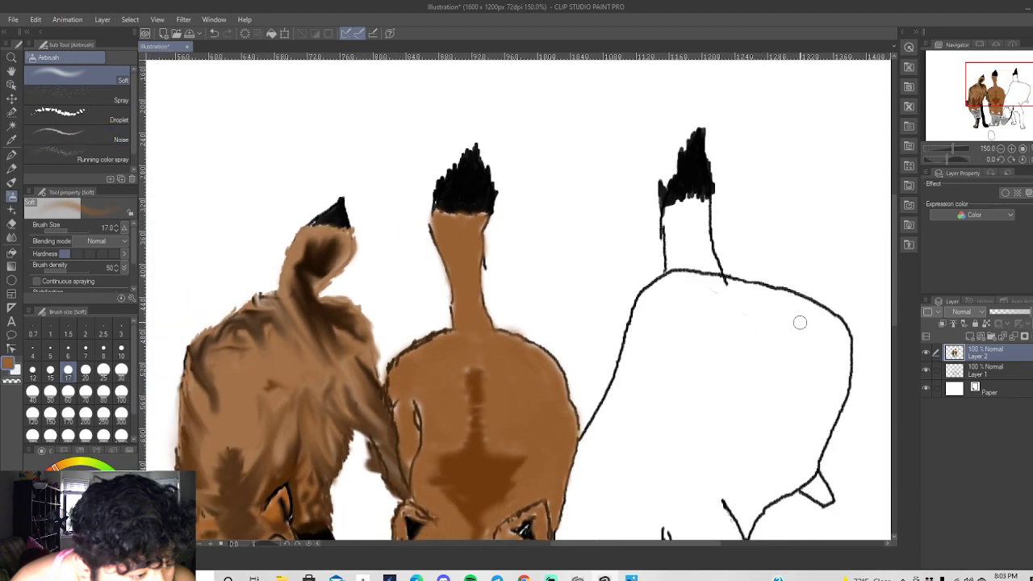
{"action": "scroll", "coordinate": [896, 218], "scroll_direction": "down", "scroll_amount": 5}
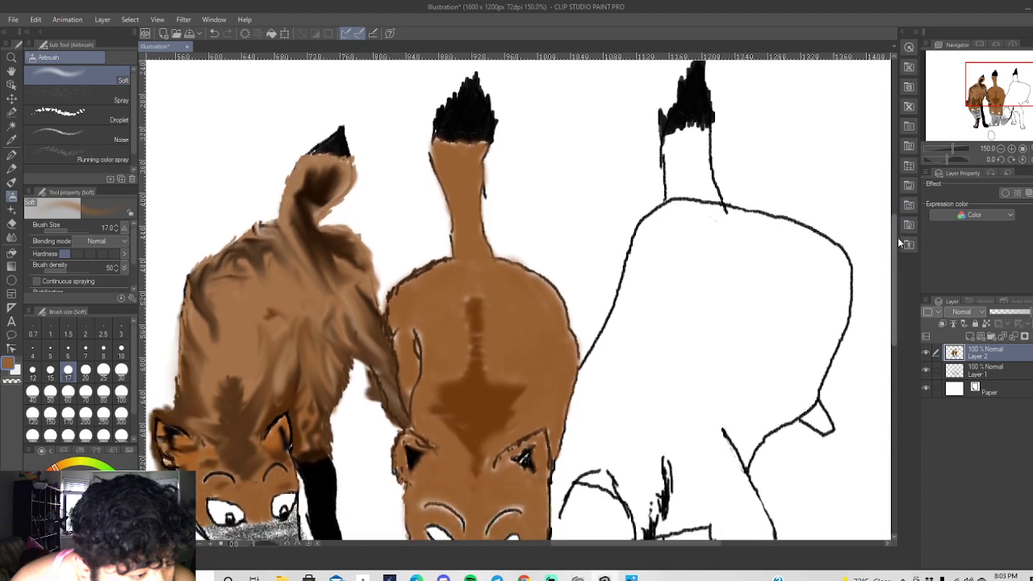
{"action": "key", "text": "ctrl+minus"}
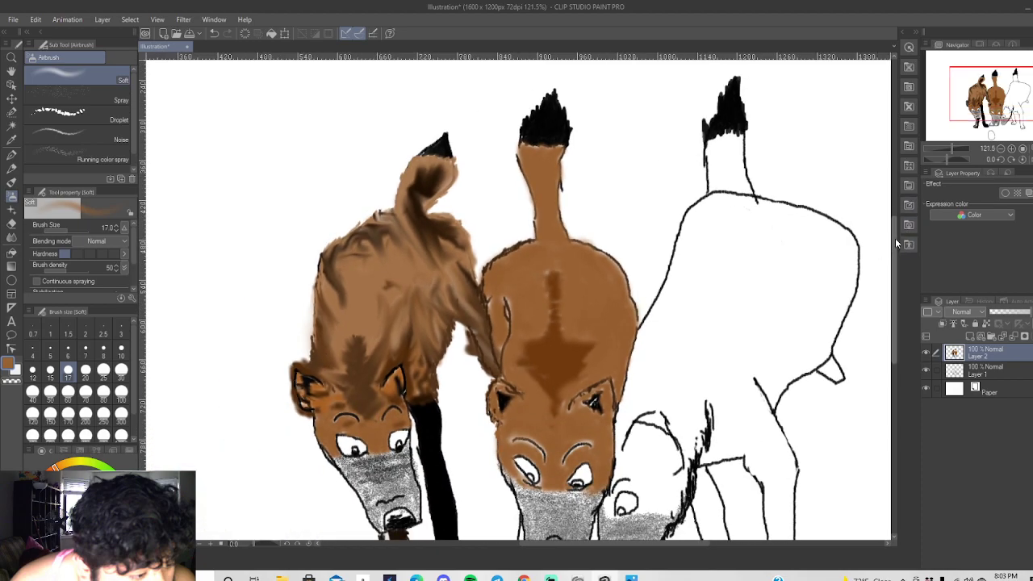
{"action": "scroll", "coordinate": [895, 238], "scroll_direction": "down", "scroll_amount": 2}
{"action": "key", "text": "ctrl+minus"}
{"action": "key", "text": "ctrl+minus"}
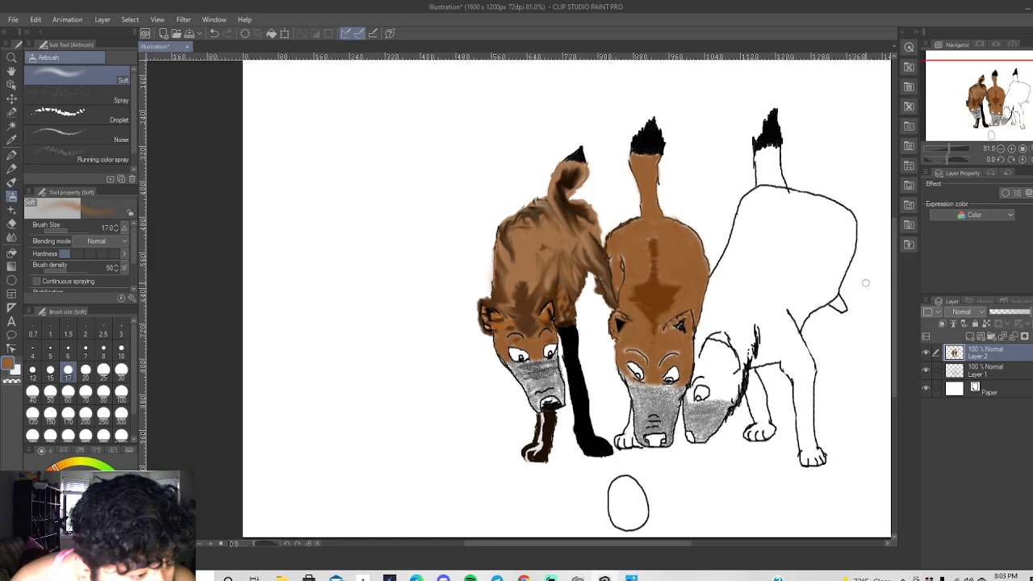
{"action": "scroll", "coordinate": [894, 252], "scroll_direction": "up", "scroll_amount": 1}
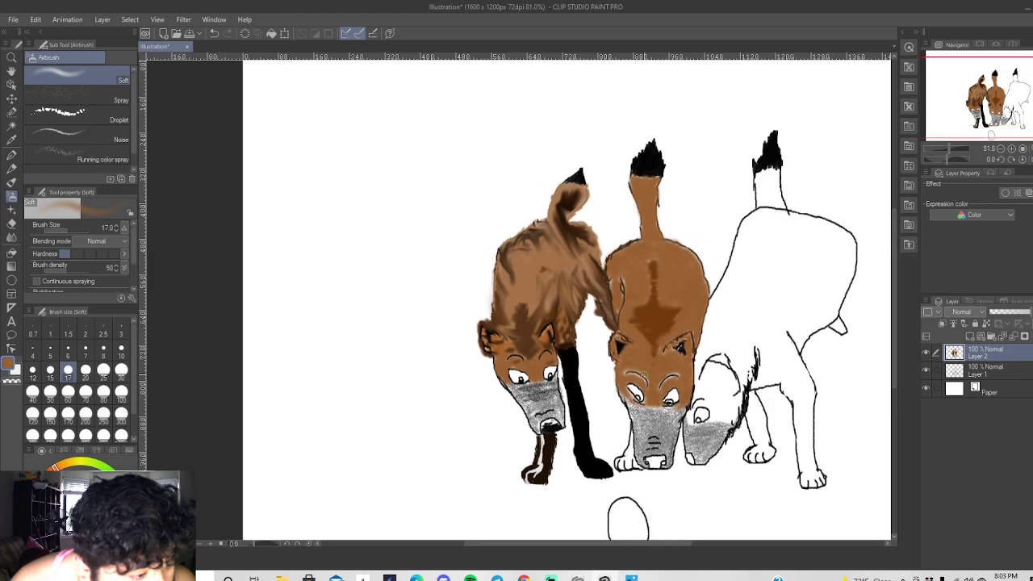
{"action": "left_click_drag", "start_coordinate": [614, 544], "coordinate": [660, 543]}
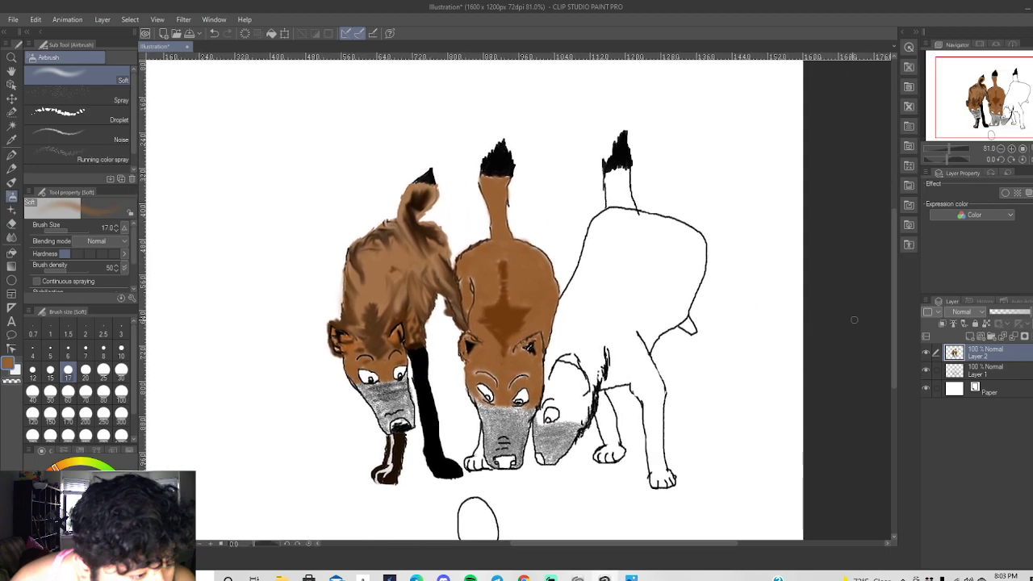
{"action": "scroll", "coordinate": [893, 290], "scroll_direction": "down", "scroll_amount": 1}
{"action": "key", "text": "ctrl+plus"}
{"action": "key", "text": "ctrl+plus"}
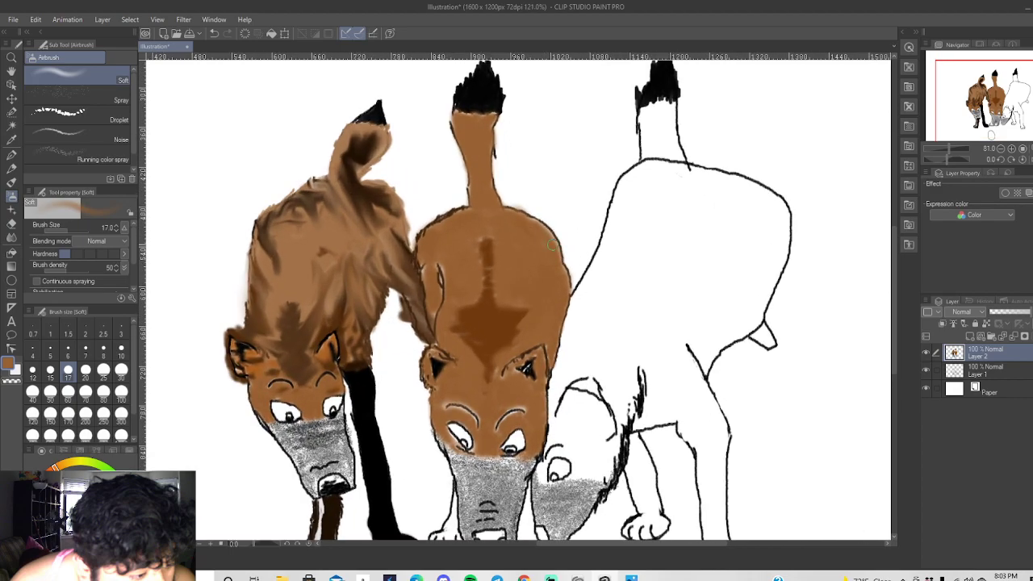
{"action": "scroll", "coordinate": [802, 331], "scroll_direction": "up", "scroll_amount": 1}
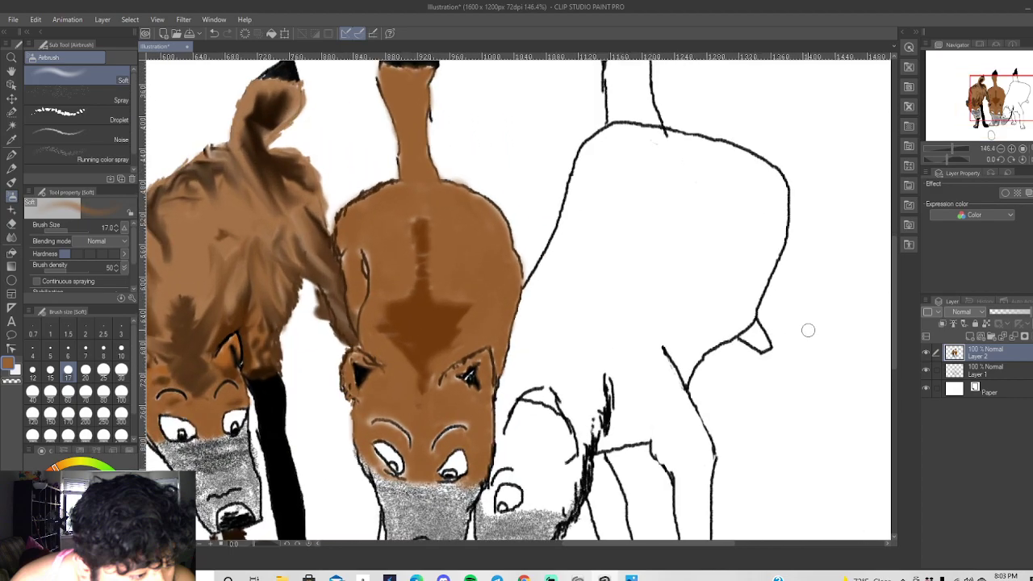
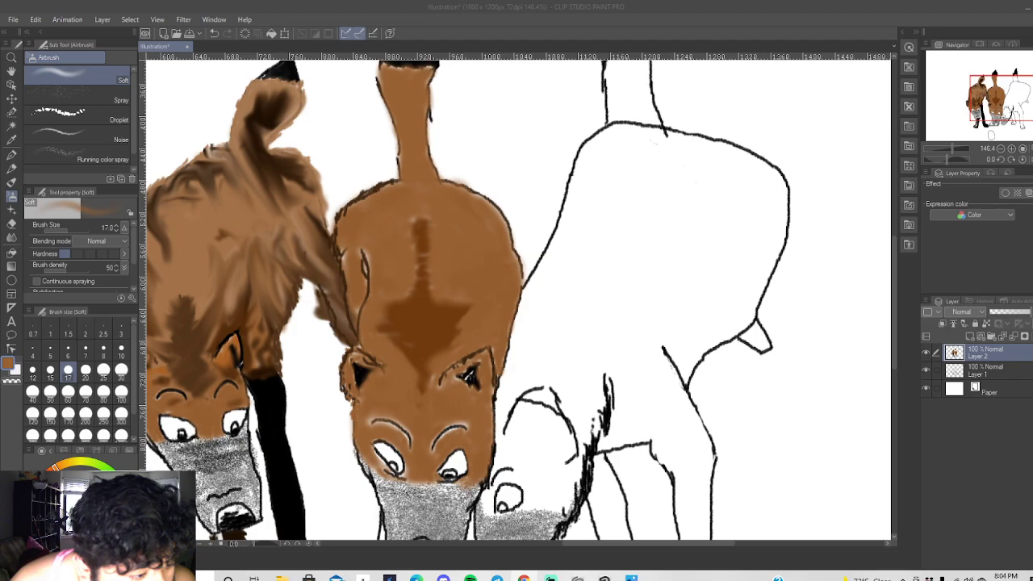
Erase the brown overspray outside the outline on both sides of the middle animal's tail with the Hard eraser at size 7.
{"action": "scroll", "coordinate": [234, 280], "scroll_direction": "up", "scroll_amount": 1}
{"action": "scroll", "coordinate": [504, 261], "scroll_direction": "up", "scroll_amount": 2}
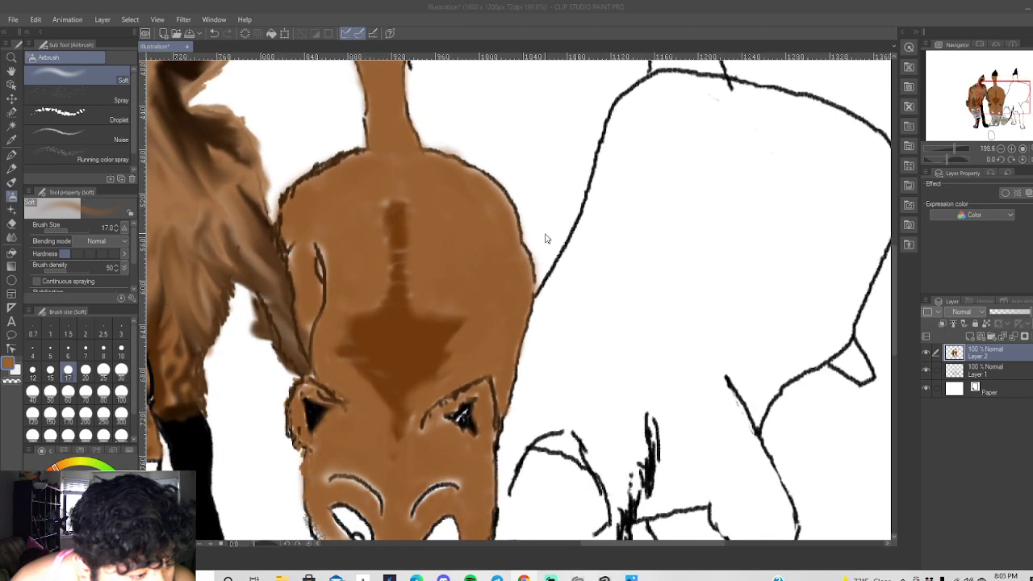
{"action": "scroll", "coordinate": [576, 246], "scroll_direction": "up", "scroll_amount": 1}
{"action": "scroll", "coordinate": [510, 166], "scroll_direction": "up", "scroll_amount": 1}
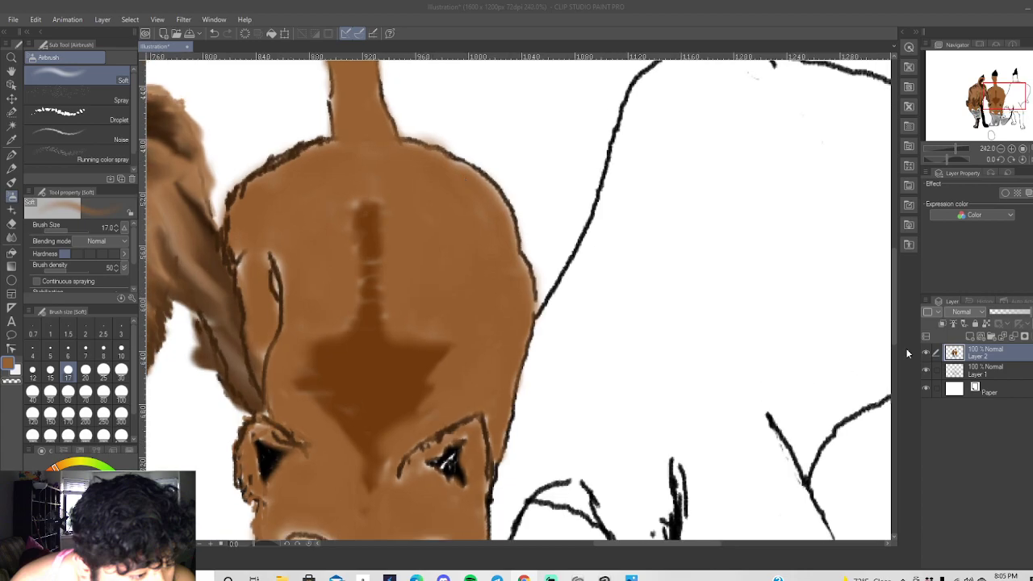
{"action": "left_click_drag", "start_coordinate": [894, 328], "coordinate": [894, 304]}
{"action": "scroll", "coordinate": [516, 223], "scroll_direction": "up", "scroll_amount": 4}
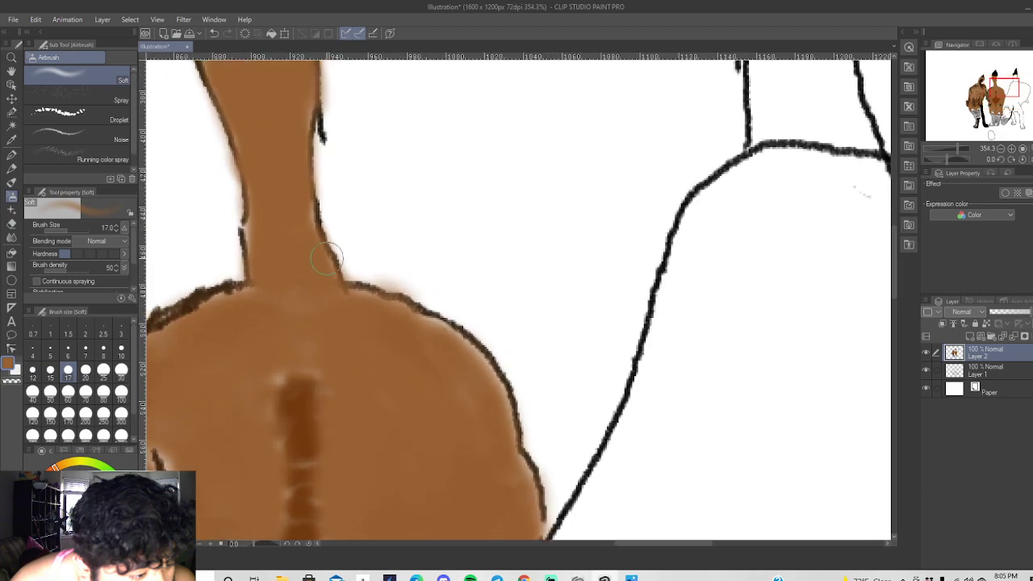
{"action": "left_click", "coordinate": [11, 223]}
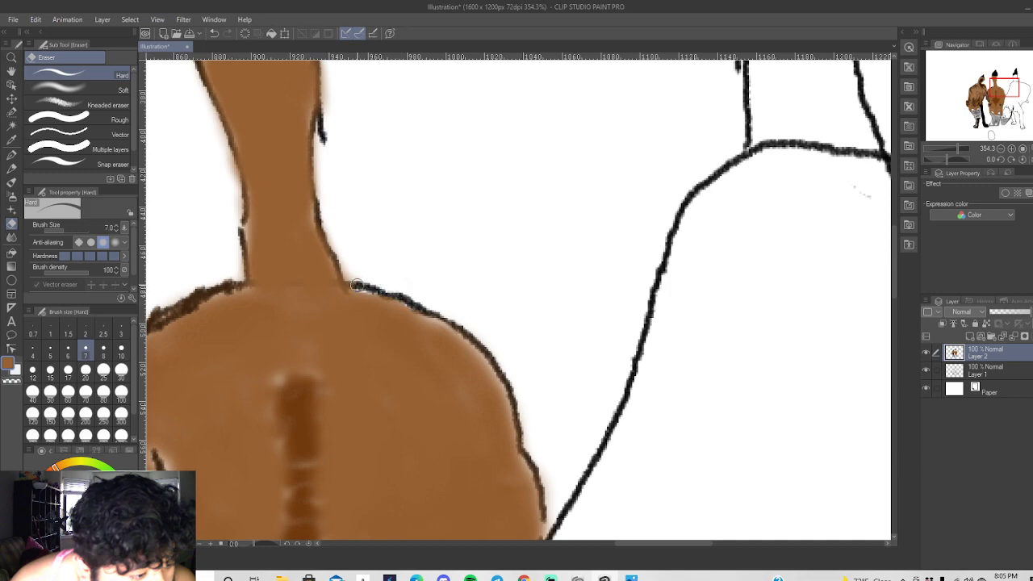
{"action": "mouse_move", "coordinate": [343, 276]}
{"action": "left_mouse_down"}
{"action": "mouse_move", "coordinate": [323, 203]}
{"action": "mouse_move", "coordinate": [323, 74]}
{"action": "mouse_move", "coordinate": [326, 84]}
{"action": "left_mouse_up"}
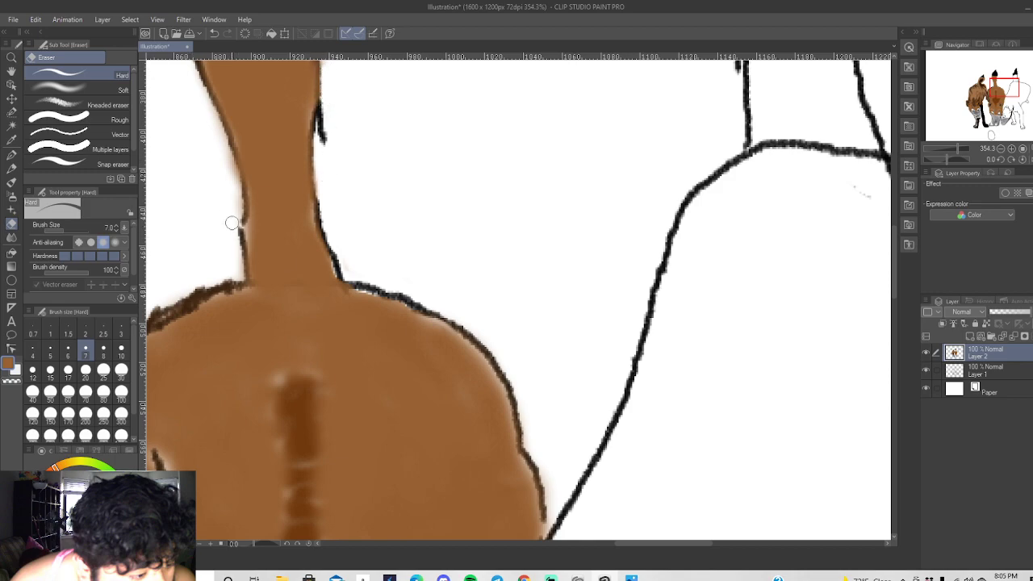
{"action": "left_click_drag", "start_coordinate": [223, 138], "coordinate": [241, 191]}
{"action": "left_click_drag", "start_coordinate": [231, 151], "coordinate": [207, 105]}
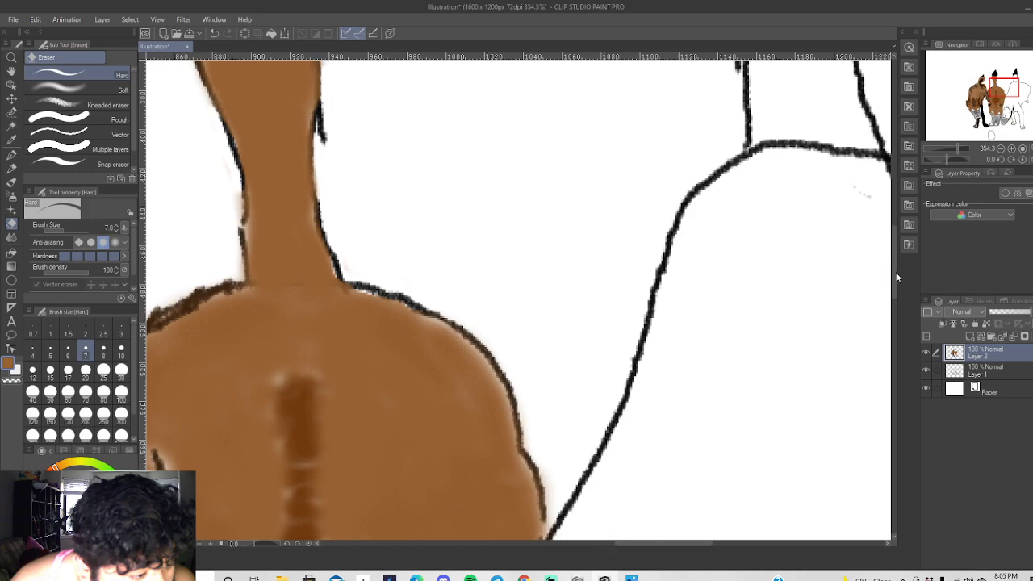
Erase the colour spill outside the right outline of the middle animal's back with the Hard eraser.
{"action": "scroll", "coordinate": [537, 343], "scroll_direction": "up", "scroll_amount": 5}
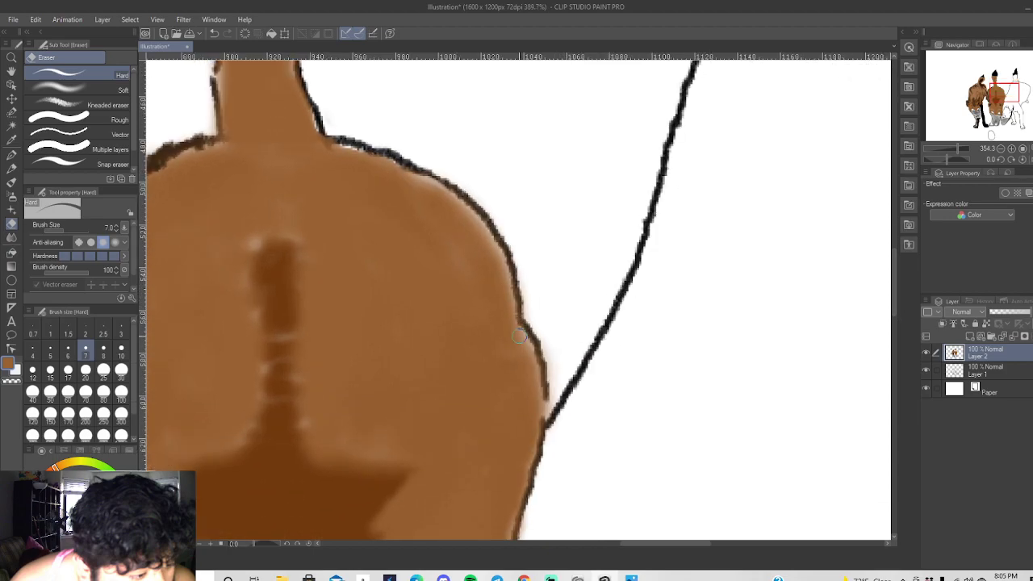
{"action": "scroll", "coordinate": [536, 343], "scroll_direction": "up", "scroll_amount": 1}
{"action": "mouse_move", "coordinate": [560, 339]}
{"action": "left_mouse_down"}
{"action": "mouse_move", "coordinate": [586, 422]}
{"action": "mouse_move", "coordinate": [577, 460]}
{"action": "mouse_move", "coordinate": [518, 210]}
{"action": "mouse_move", "coordinate": [496, 157]}
{"action": "mouse_move", "coordinate": [421, 65]}
{"action": "left_mouse_up"}
{"action": "scroll", "coordinate": [844, 342], "scroll_direction": "down", "scroll_amount": 2}
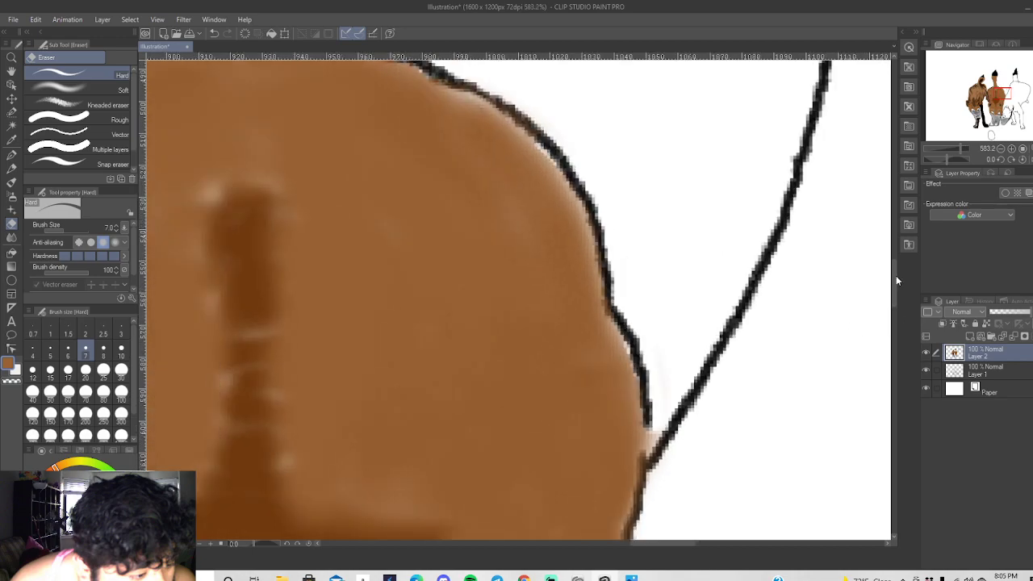
{"action": "scroll", "coordinate": [637, 283], "scroll_direction": "down", "scroll_amount": 2}
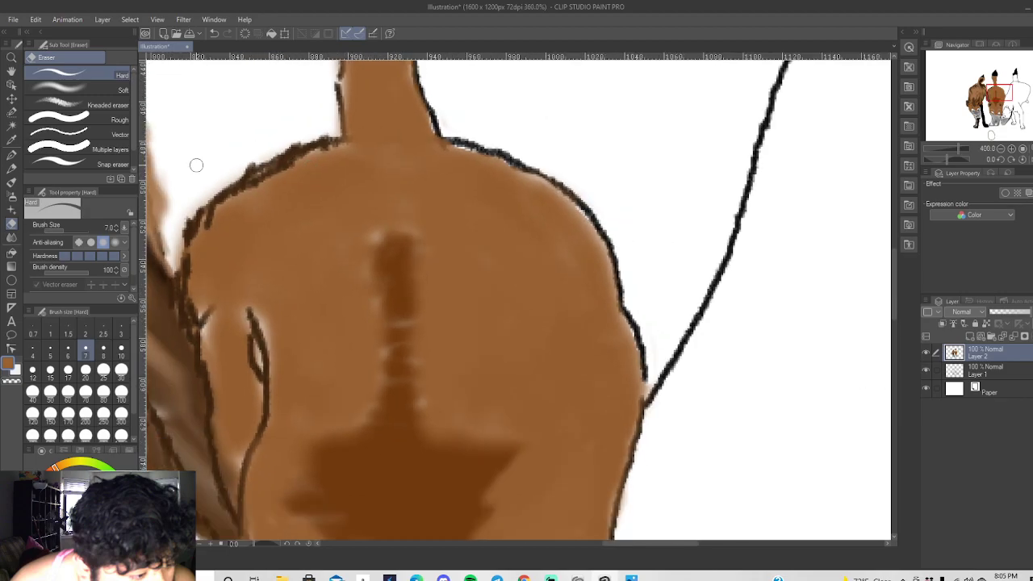
{"action": "scroll", "coordinate": [196, 165], "scroll_direction": "down", "scroll_amount": 2}
Clean up the stray colour along both edges of the middle animal's raised tail with the Hard eraser.
{"action": "left_click_drag", "start_coordinate": [726, 544], "coordinate": [690, 550]}
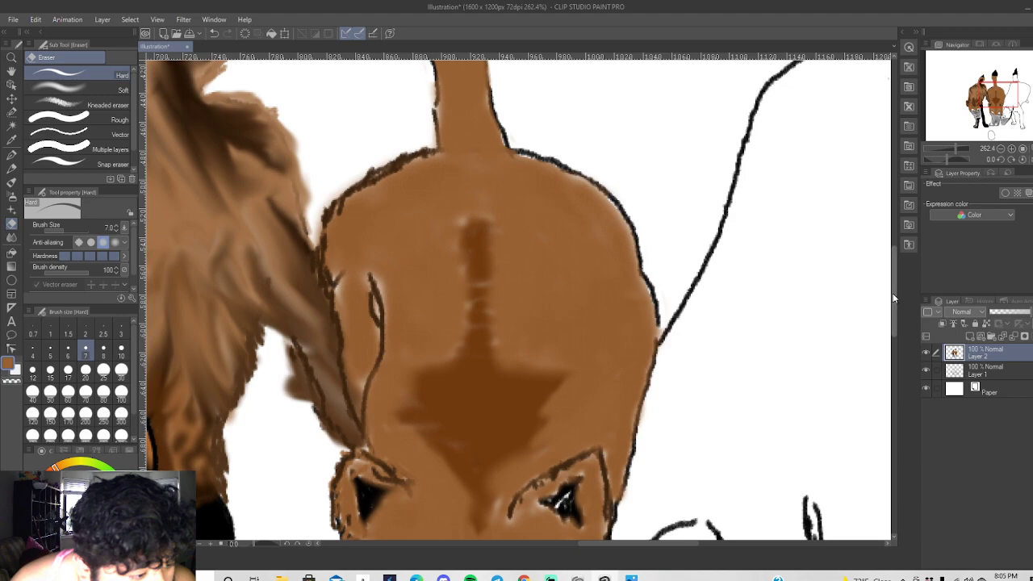
{"action": "left_click_drag", "start_coordinate": [891, 298], "coordinate": [891, 293]}
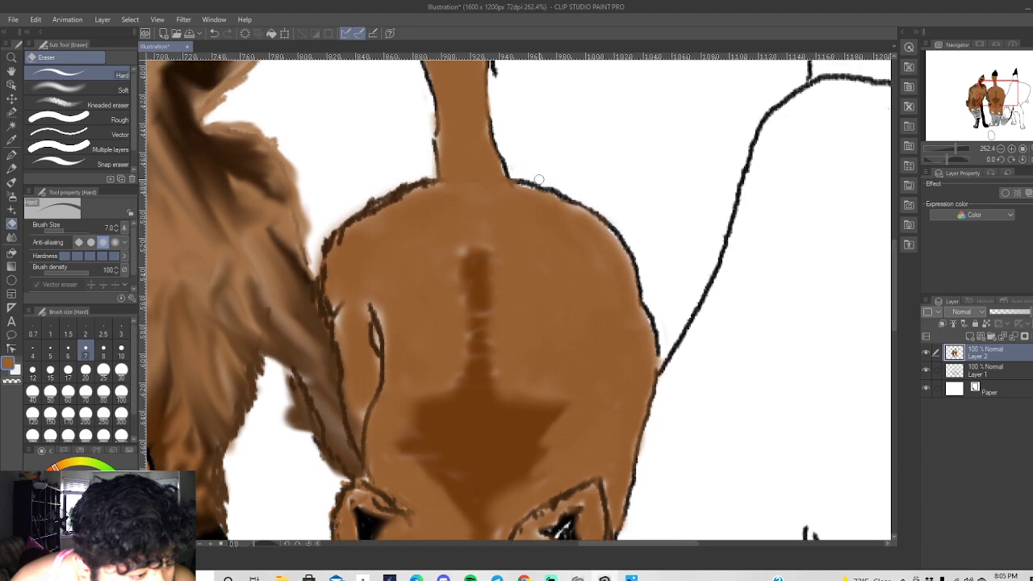
{"action": "left_click_drag", "start_coordinate": [894, 303], "coordinate": [898, 273]}
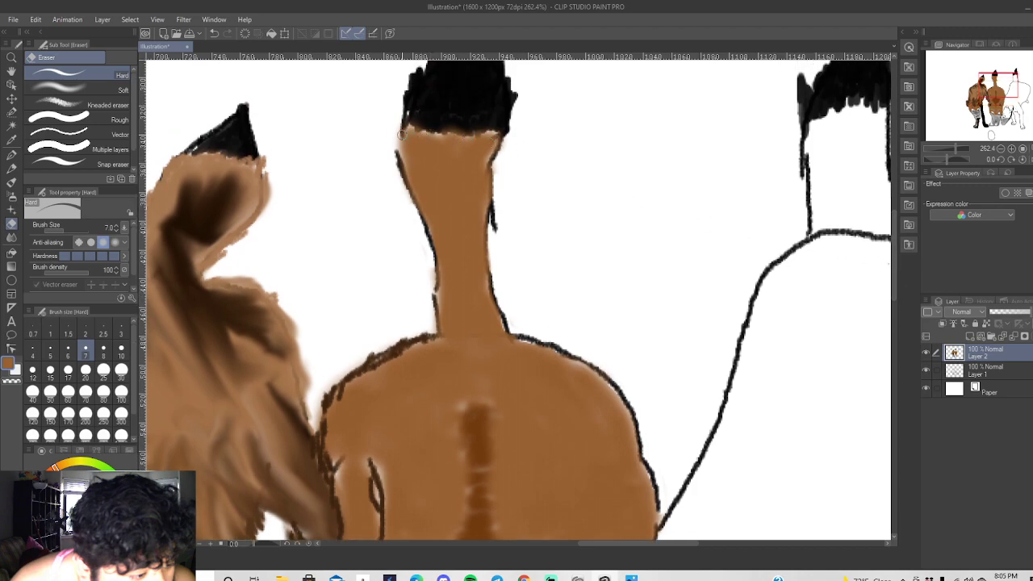
{"action": "mouse_move", "coordinate": [414, 198]}
{"action": "left_mouse_down"}
{"action": "mouse_move", "coordinate": [410, 187]}
{"action": "mouse_move", "coordinate": [418, 207]}
{"action": "left_mouse_up"}
{"action": "mouse_move", "coordinate": [494, 182]}
{"action": "left_mouse_down"}
{"action": "mouse_move", "coordinate": [506, 144]}
{"action": "mouse_move", "coordinate": [492, 191]}
{"action": "left_mouse_up"}
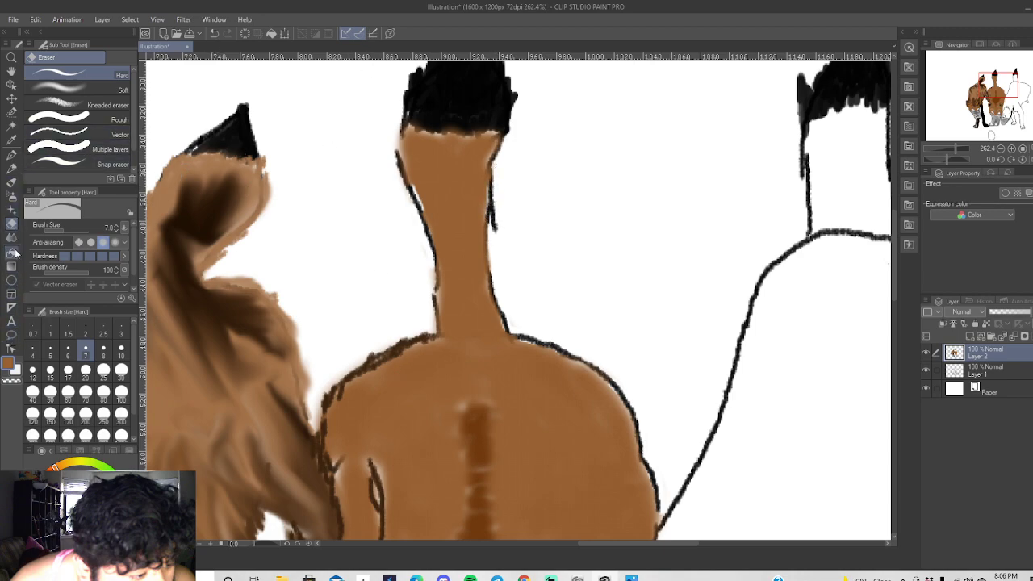
Cover the tail's black outline and the gaps below its black tip with body brown using the Mechanical pencil.
{"action": "left_click", "coordinate": [11, 170]}
{"action": "mouse_move", "coordinate": [399, 143]}
{"action": "left_mouse_down"}
{"action": "mouse_move", "coordinate": [443, 293]}
{"action": "mouse_move", "coordinate": [436, 287]}
{"action": "mouse_move", "coordinate": [433, 305]}
{"action": "mouse_move", "coordinate": [431, 281]}
{"action": "mouse_move", "coordinate": [439, 326]}
{"action": "left_mouse_up"}
{"action": "mouse_move", "coordinate": [502, 317]}
{"action": "left_mouse_down"}
{"action": "mouse_move", "coordinate": [508, 332]}
{"action": "mouse_move", "coordinate": [491, 271]}
{"action": "mouse_move", "coordinate": [491, 284]}
{"action": "mouse_move", "coordinate": [490, 171]}
{"action": "mouse_move", "coordinate": [488, 187]}
{"action": "mouse_move", "coordinate": [501, 142]}
{"action": "left_mouse_up"}
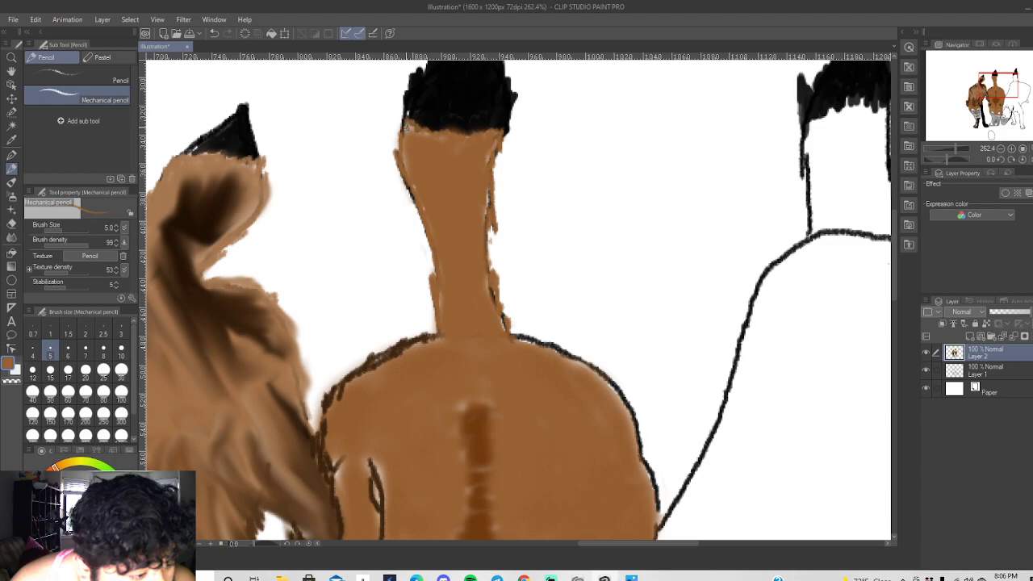
{"action": "left_click_drag", "start_coordinate": [413, 127], "coordinate": [437, 133]}
{"action": "left_click_drag", "start_coordinate": [494, 225], "coordinate": [488, 272]}
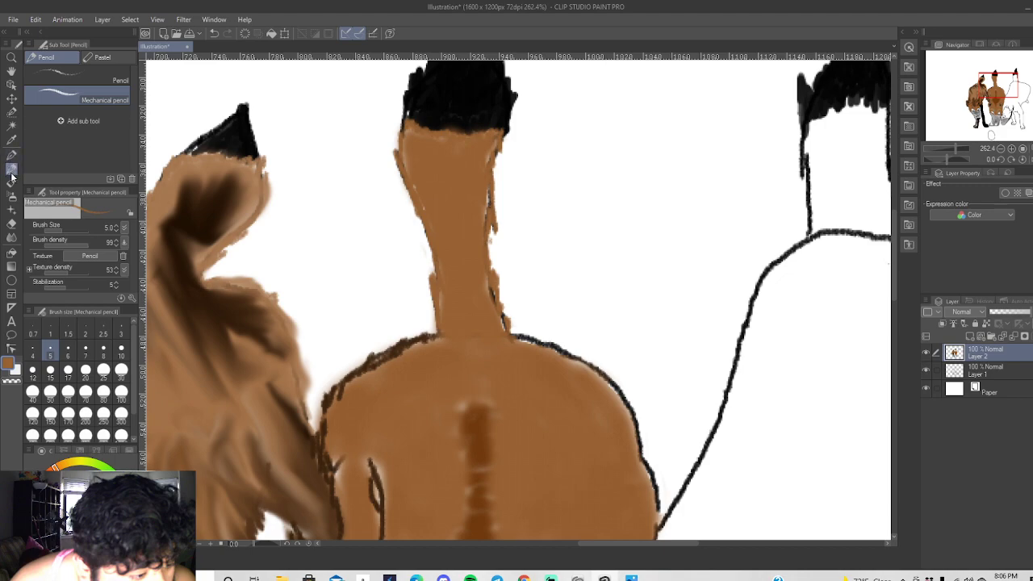
Sample the dark brown of the back's outline and redraw the right side of the back with the Mechanical pencil.
{"action": "left_click", "coordinate": [12, 139]}
{"action": "left_click", "coordinate": [376, 358]}
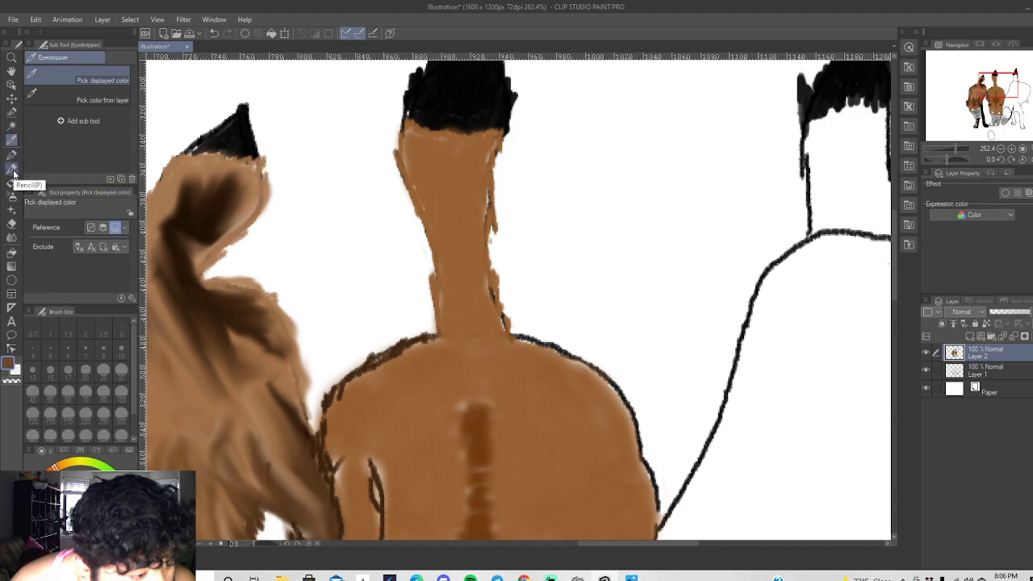
{"action": "left_click", "coordinate": [11, 168]}
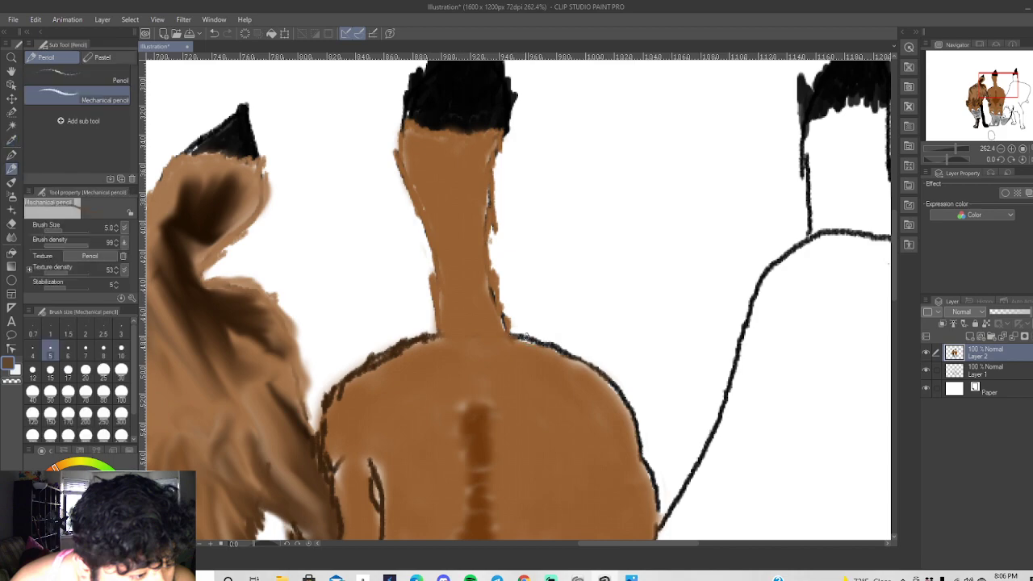
{"action": "mouse_move", "coordinate": [510, 333]}
{"action": "left_mouse_down"}
{"action": "mouse_move", "coordinate": [613, 379]}
{"action": "mouse_move", "coordinate": [595, 374]}
{"action": "mouse_move", "coordinate": [635, 407]}
{"action": "mouse_move", "coordinate": [615, 402]}
{"action": "mouse_move", "coordinate": [635, 417]}
{"action": "mouse_move", "coordinate": [654, 512]}
{"action": "left_mouse_up"}
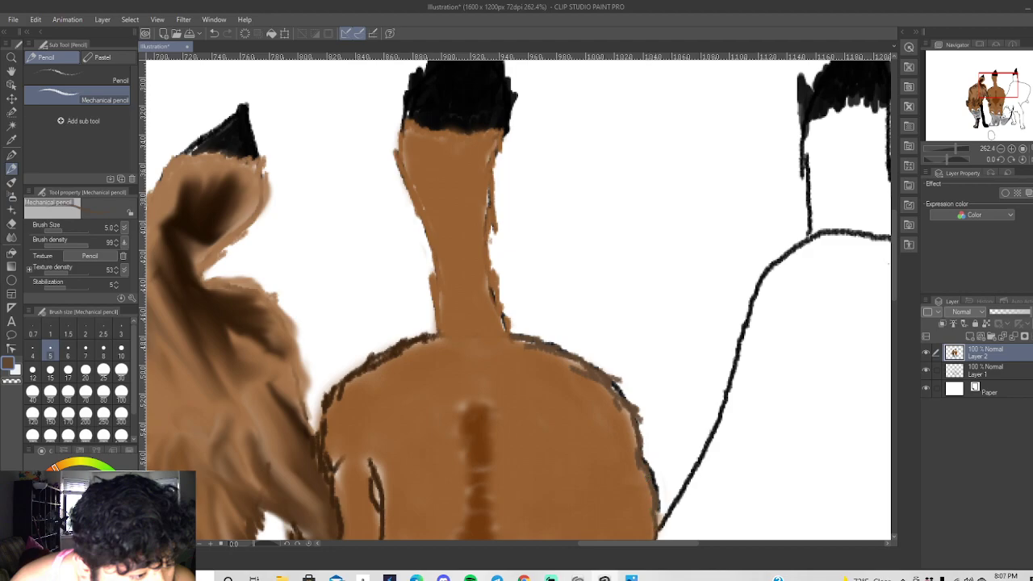
Draw short, thin dark fur marks on both sides of the middle animal's back.
{"action": "scroll", "coordinate": [677, 433], "scroll_direction": "down", "scroll_amount": 1}
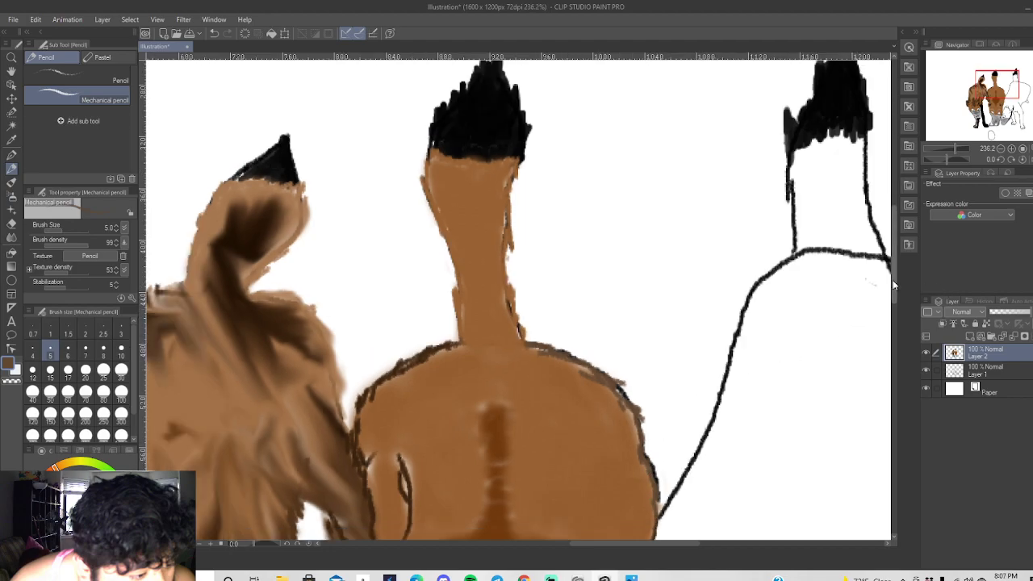
{"action": "left_click_drag", "start_coordinate": [893, 280], "coordinate": [893, 312]}
{"action": "left_click_drag", "start_coordinate": [579, 300], "coordinate": [596, 313]}
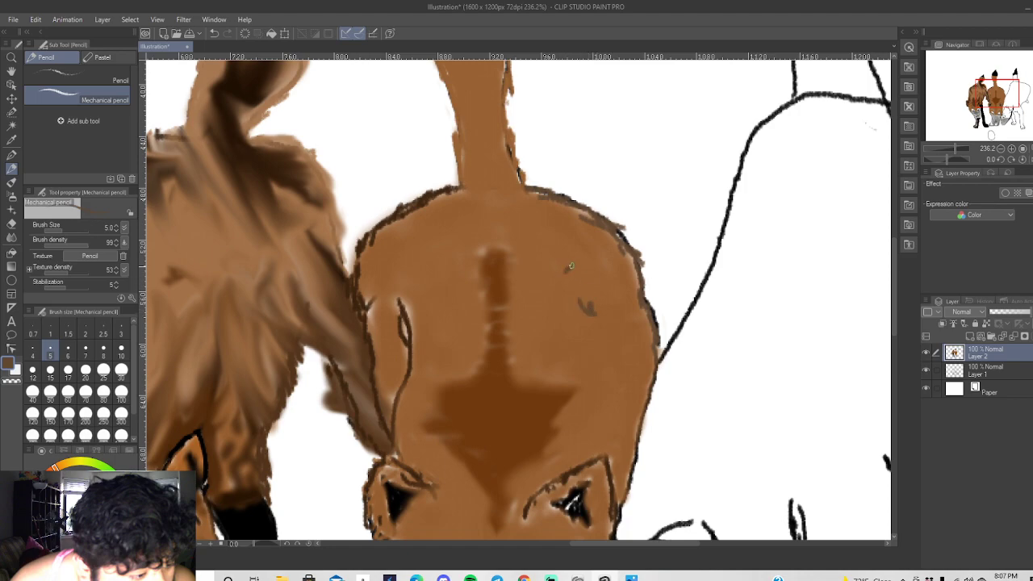
{"action": "left_click_drag", "start_coordinate": [601, 275], "coordinate": [616, 302]}
{"action": "left_click_drag", "start_coordinate": [424, 323], "coordinate": [438, 325]}
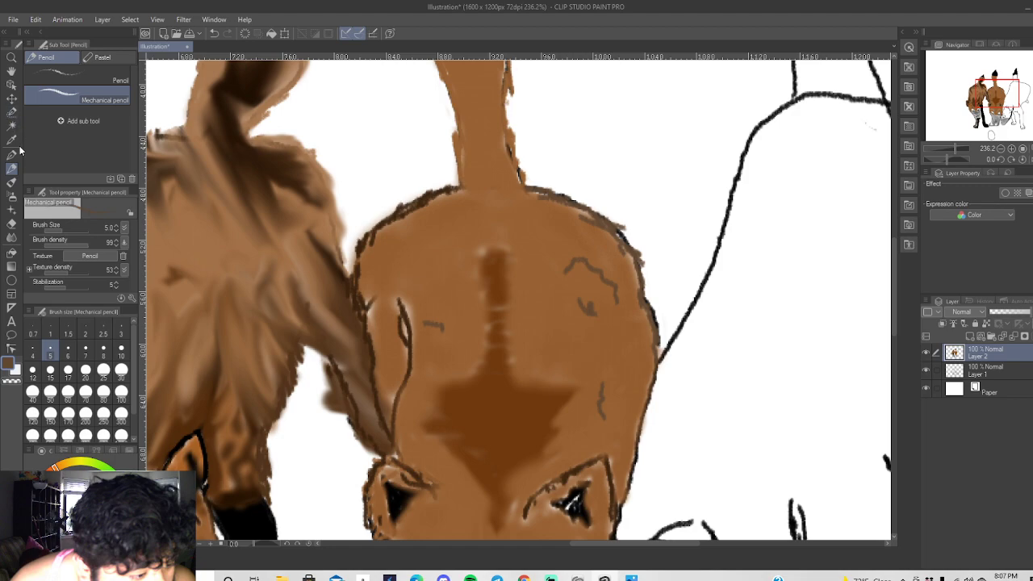
Sample the reddish brown of the back marking and pencil small fur marks along the middle animal's left side.
{"action": "left_click", "coordinate": [11, 140]}
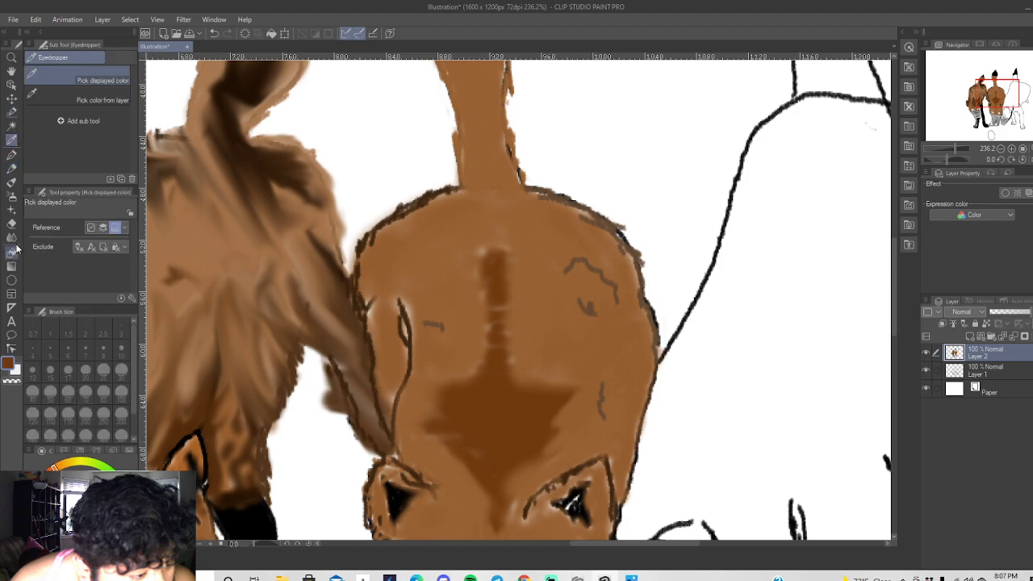
{"action": "left_click", "coordinate": [11, 169]}
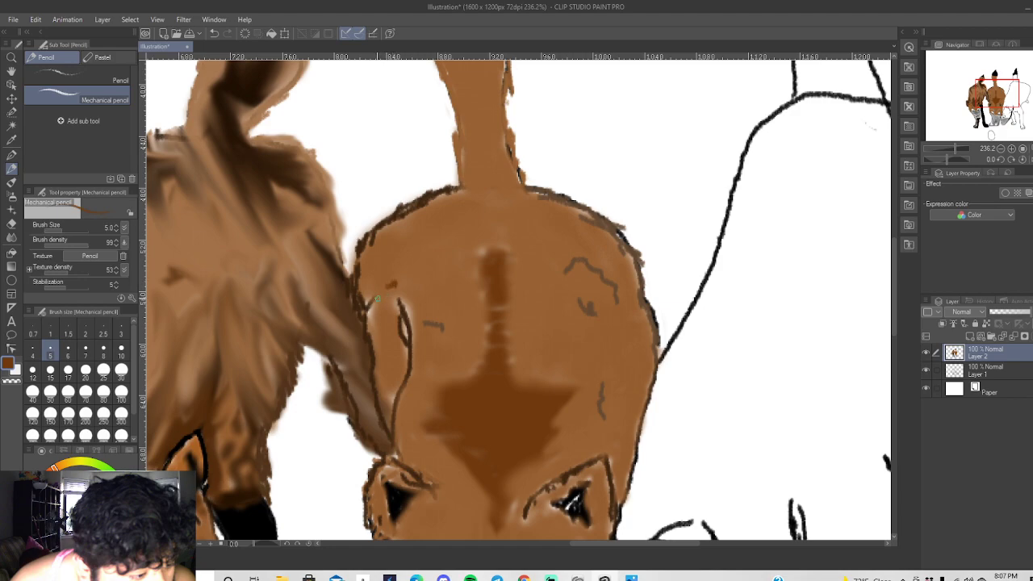
{"action": "left_click_drag", "start_coordinate": [386, 331], "coordinate": [403, 360]}
{"action": "left_click_drag", "start_coordinate": [391, 396], "coordinate": [386, 374]}
Sample the very dark brown from the neighbouring animal's tail shading and draw bold zigzag fur strokes across the middle animal's back.
{"action": "key", "text": "i"}
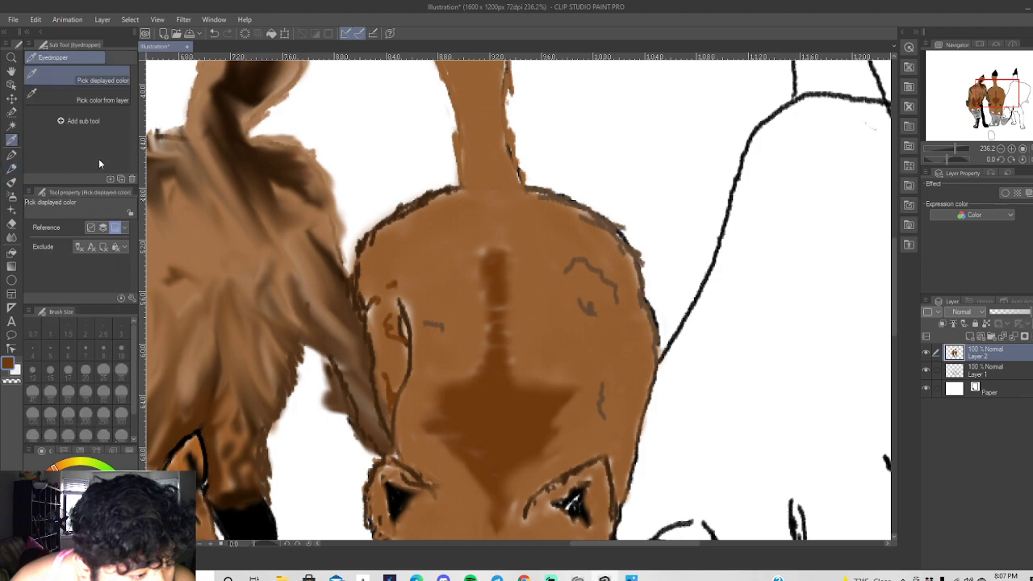
{"action": "left_click", "coordinate": [255, 164]}
{"action": "left_click", "coordinate": [12, 169]}
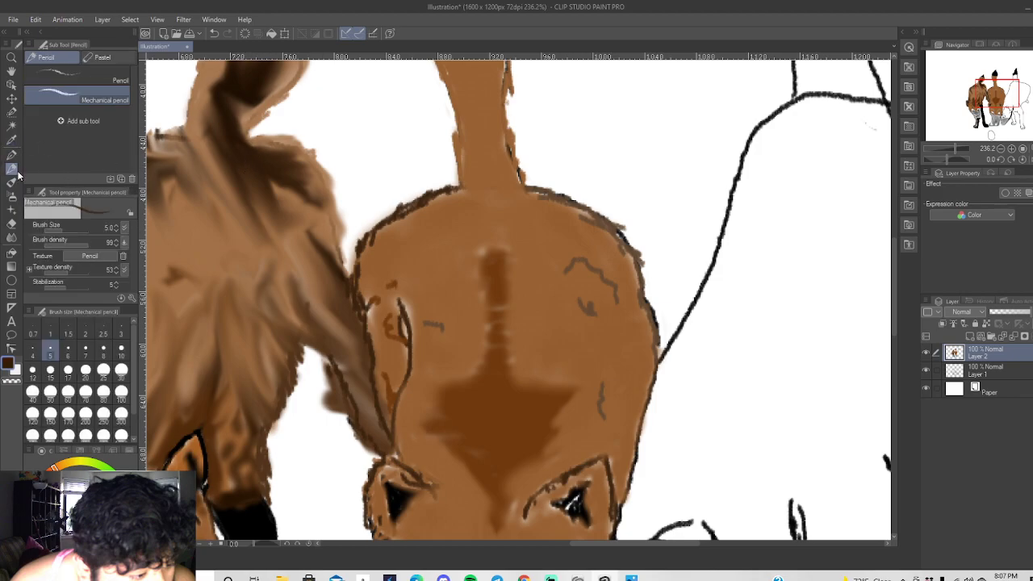
{"action": "mouse_move", "coordinate": [580, 338]}
{"action": "left_mouse_down"}
{"action": "mouse_move", "coordinate": [617, 349]}
{"action": "mouse_move", "coordinate": [619, 316]}
{"action": "mouse_move", "coordinate": [642, 317]}
{"action": "mouse_move", "coordinate": [642, 369]}
{"action": "mouse_move", "coordinate": [653, 372]}
{"action": "mouse_move", "coordinate": [639, 325]}
{"action": "mouse_move", "coordinate": [641, 336]}
{"action": "mouse_move", "coordinate": [648, 320]}
{"action": "mouse_move", "coordinate": [652, 332]}
{"action": "mouse_move", "coordinate": [648, 305]}
{"action": "mouse_move", "coordinate": [617, 235]}
{"action": "mouse_move", "coordinate": [499, 210]}
{"action": "mouse_move", "coordinate": [478, 210]}
{"action": "mouse_move", "coordinate": [574, 220]}
{"action": "mouse_move", "coordinate": [436, 245]}
{"action": "mouse_move", "coordinate": [456, 249]}
{"action": "mouse_move", "coordinate": [452, 263]}
{"action": "mouse_move", "coordinate": [470, 262]}
{"action": "mouse_move", "coordinate": [451, 277]}
{"action": "mouse_move", "coordinate": [468, 282]}
{"action": "mouse_move", "coordinate": [454, 301]}
{"action": "mouse_move", "coordinate": [479, 322]}
{"action": "mouse_move", "coordinate": [460, 341]}
{"action": "left_mouse_up"}
Draw very dark brown fur strokes around the middle animal's right ear and along the adjoining edge of its body.
{"action": "scroll", "coordinate": [575, 361], "scroll_direction": "down", "scroll_amount": 2}
{"action": "scroll", "coordinate": [576, 361], "scroll_direction": "down", "scroll_amount": 3}
{"action": "scroll", "coordinate": [557, 379], "scroll_direction": "up", "scroll_amount": 6}
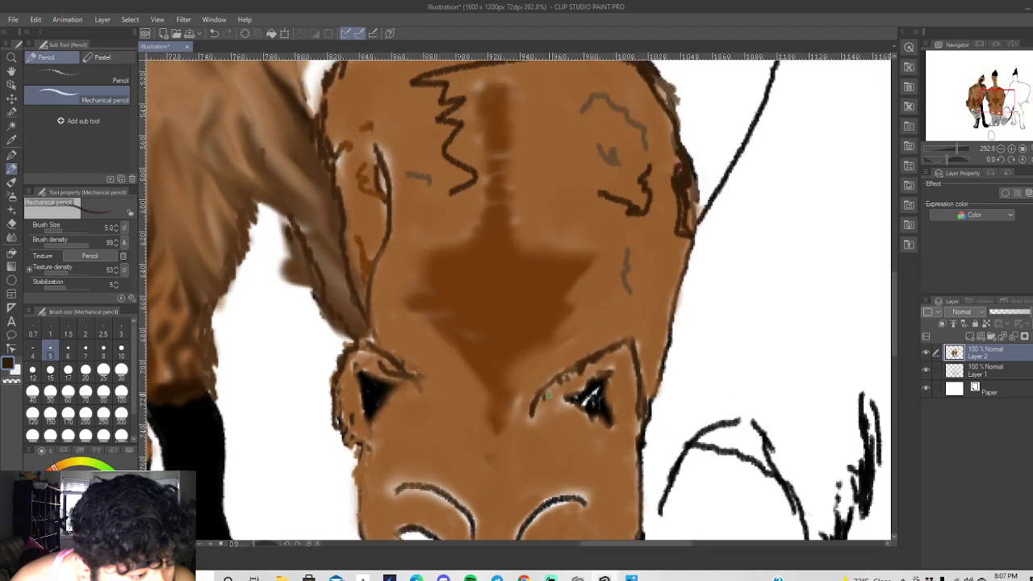
{"action": "mouse_move", "coordinate": [547, 396]}
{"action": "left_mouse_down"}
{"action": "mouse_move", "coordinate": [560, 373]}
{"action": "mouse_move", "coordinate": [634, 337]}
{"action": "mouse_move", "coordinate": [637, 354]}
{"action": "left_mouse_up"}
{"action": "mouse_move", "coordinate": [573, 402]}
{"action": "left_mouse_down"}
{"action": "mouse_move", "coordinate": [601, 419]}
{"action": "mouse_move", "coordinate": [583, 424]}
{"action": "mouse_move", "coordinate": [587, 434]}
{"action": "mouse_move", "coordinate": [621, 435]}
{"action": "left_mouse_up"}
{"action": "left_click_drag", "start_coordinate": [511, 404], "coordinate": [534, 423]}
{"action": "left_click_drag", "start_coordinate": [569, 339], "coordinate": [607, 328]}
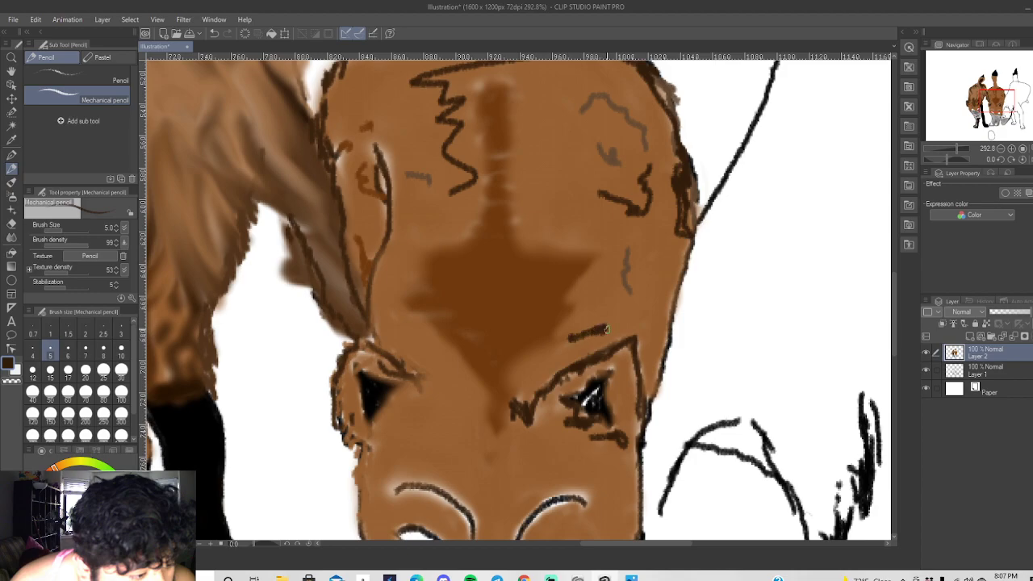
{"action": "left_click", "coordinate": [650, 334]}
{"action": "left_click_drag", "start_coordinate": [684, 250], "coordinate": [662, 251]}
{"action": "mouse_move", "coordinate": [663, 310]}
{"action": "left_mouse_down"}
{"action": "mouse_move", "coordinate": [634, 313]}
{"action": "mouse_move", "coordinate": [644, 345]}
{"action": "left_mouse_up"}
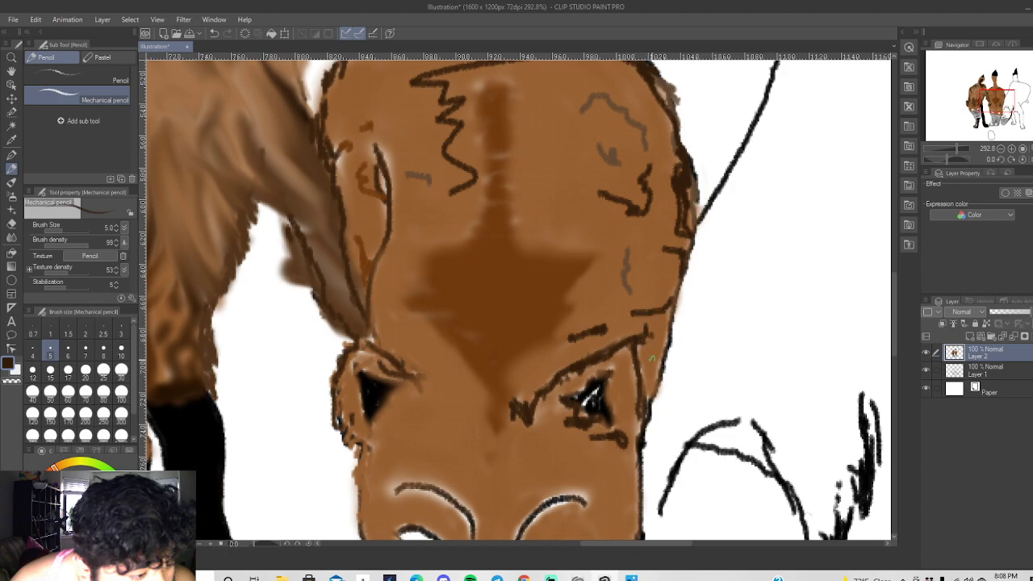
Thicken the outline of the middle animal's left ear and add short dark fur strokes around it.
{"action": "mouse_move", "coordinate": [416, 380]}
{"action": "left_mouse_down"}
{"action": "mouse_move", "coordinate": [391, 340]}
{"action": "mouse_move", "coordinate": [410, 353]}
{"action": "mouse_move", "coordinate": [350, 340]}
{"action": "mouse_move", "coordinate": [375, 348]}
{"action": "mouse_move", "coordinate": [373, 336]}
{"action": "mouse_move", "coordinate": [366, 350]}
{"action": "mouse_move", "coordinate": [393, 354]}
{"action": "mouse_move", "coordinate": [427, 401]}
{"action": "left_mouse_up"}
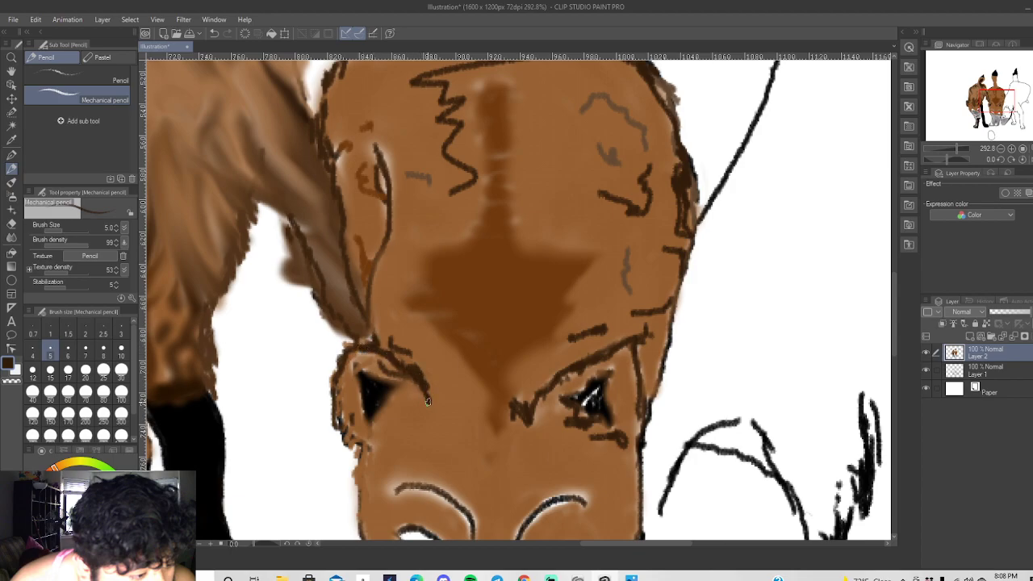
{"action": "mouse_move", "coordinate": [355, 437]}
{"action": "left_mouse_down"}
{"action": "mouse_move", "coordinate": [373, 442]}
{"action": "mouse_move", "coordinate": [376, 426]}
{"action": "mouse_move", "coordinate": [344, 410]}
{"action": "mouse_move", "coordinate": [359, 409]}
{"action": "mouse_move", "coordinate": [348, 355]}
{"action": "mouse_move", "coordinate": [391, 347]}
{"action": "mouse_move", "coordinate": [382, 337]}
{"action": "mouse_move", "coordinate": [410, 315]}
{"action": "mouse_move", "coordinate": [401, 309]}
{"action": "left_mouse_up"}
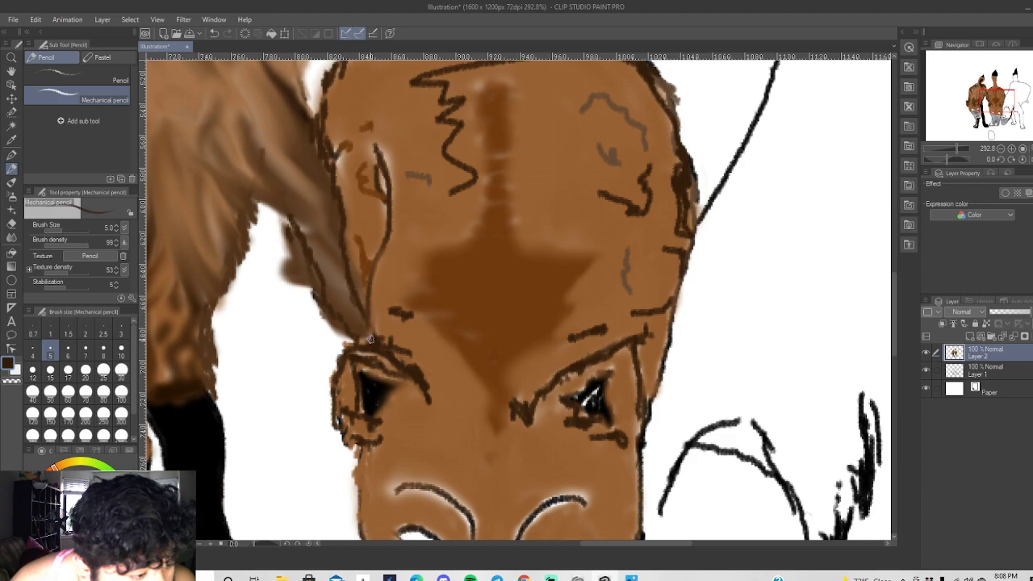
{"action": "scroll", "coordinate": [414, 479], "scroll_direction": "down", "scroll_amount": 1}
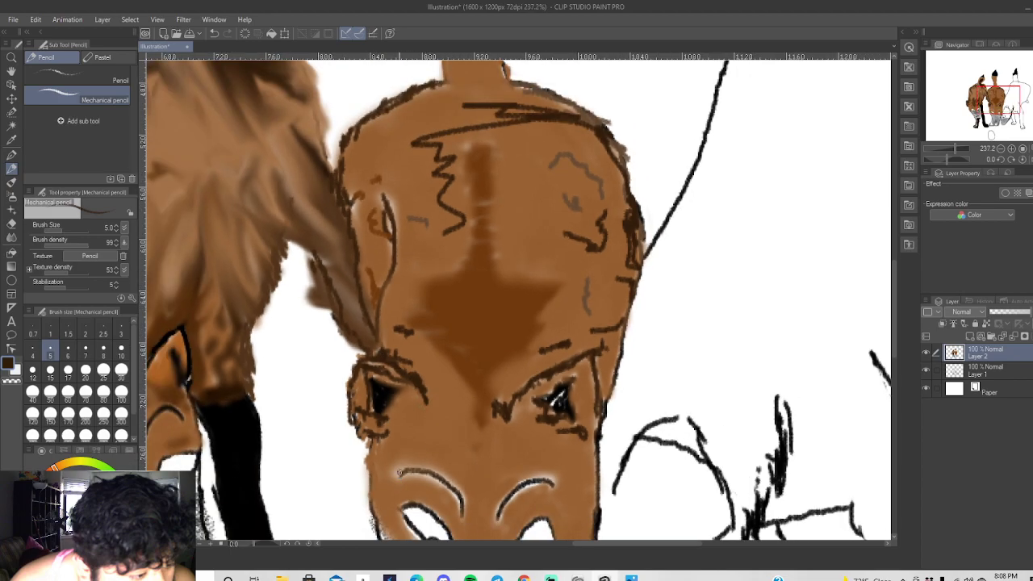
{"action": "scroll", "coordinate": [397, 470], "scroll_direction": "down", "scroll_amount": 1}
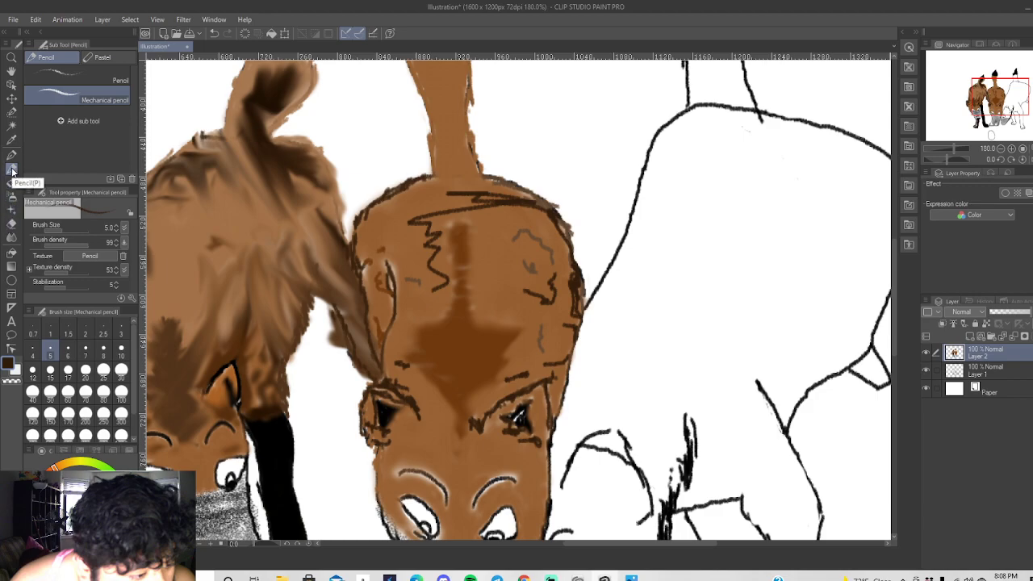
{"action": "key", "text": "alt+bracketleft"}
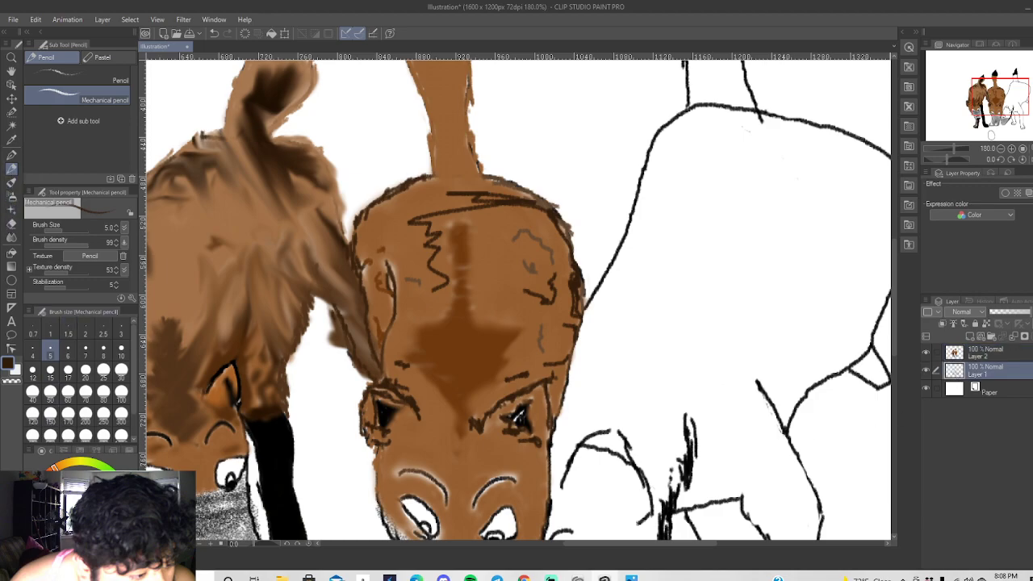
{"action": "left_click", "coordinate": [387, 501], "text": "alt"}
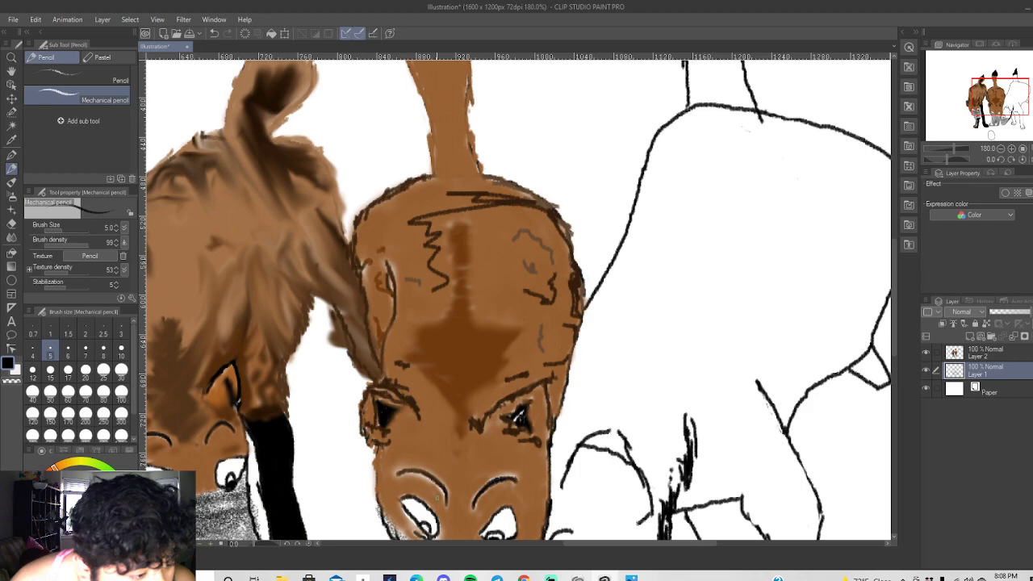
{"action": "scroll", "coordinate": [436, 497], "scroll_direction": "up", "scroll_amount": 5}
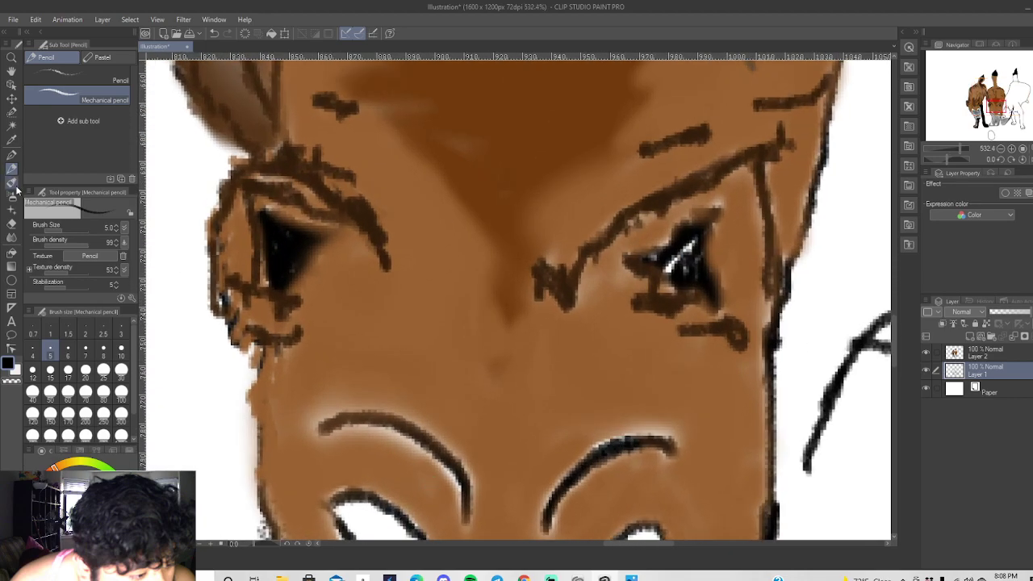
{"action": "left_click", "coordinate": [15, 198]}
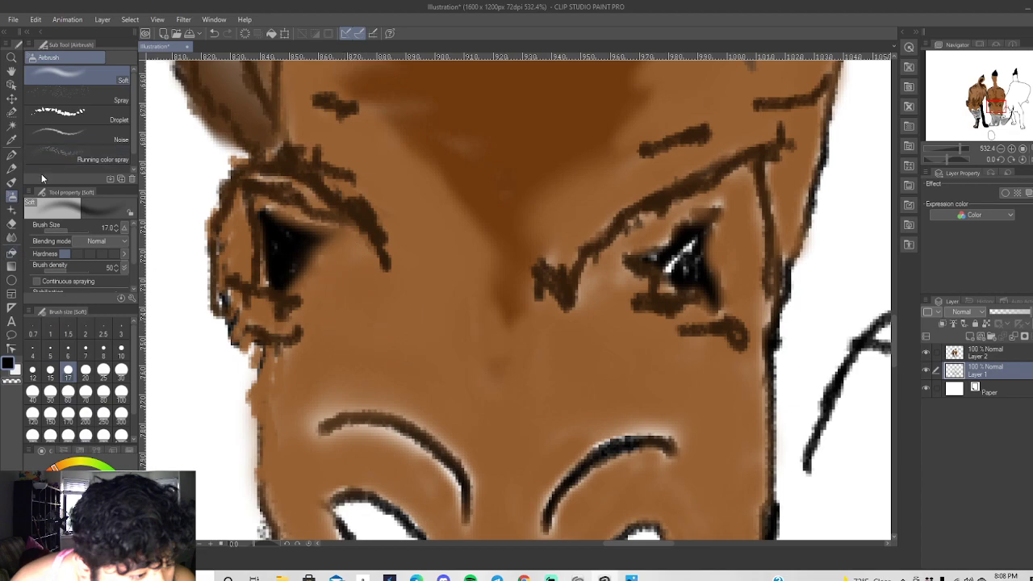
Sample the body brown, try a Round mixing brush stroke on Layer 1 under the left brow line, and undo it.
{"action": "left_click", "coordinate": [11, 139]}
{"action": "left_click", "coordinate": [404, 462]}
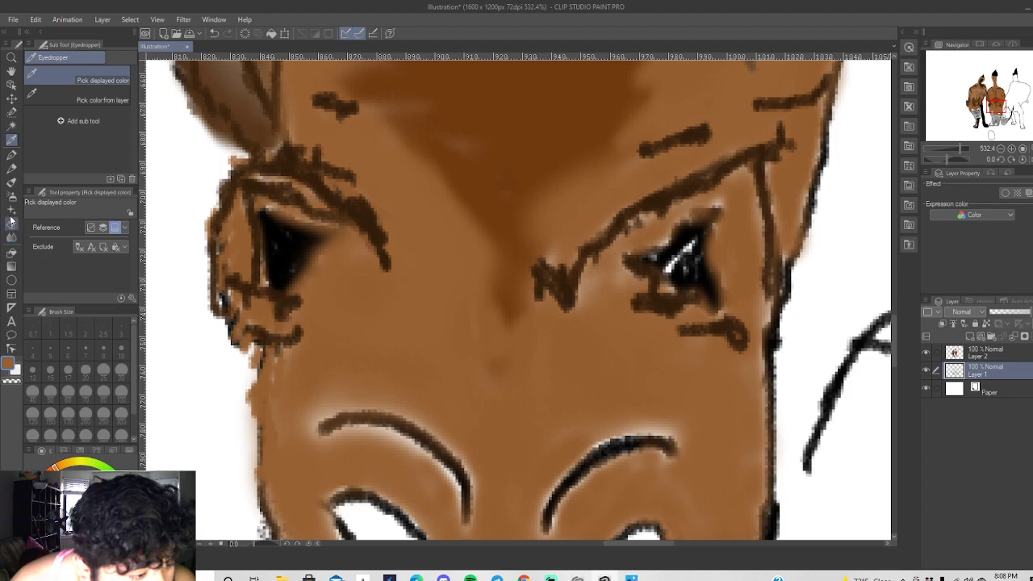
{"action": "left_click", "coordinate": [12, 183]}
{"action": "mouse_move", "coordinate": [401, 441]}
{"action": "left_mouse_down"}
{"action": "mouse_move", "coordinate": [382, 439]}
{"action": "mouse_move", "coordinate": [418, 450]}
{"action": "mouse_move", "coordinate": [457, 499]}
{"action": "mouse_move", "coordinate": [440, 483]}
{"action": "left_mouse_up"}
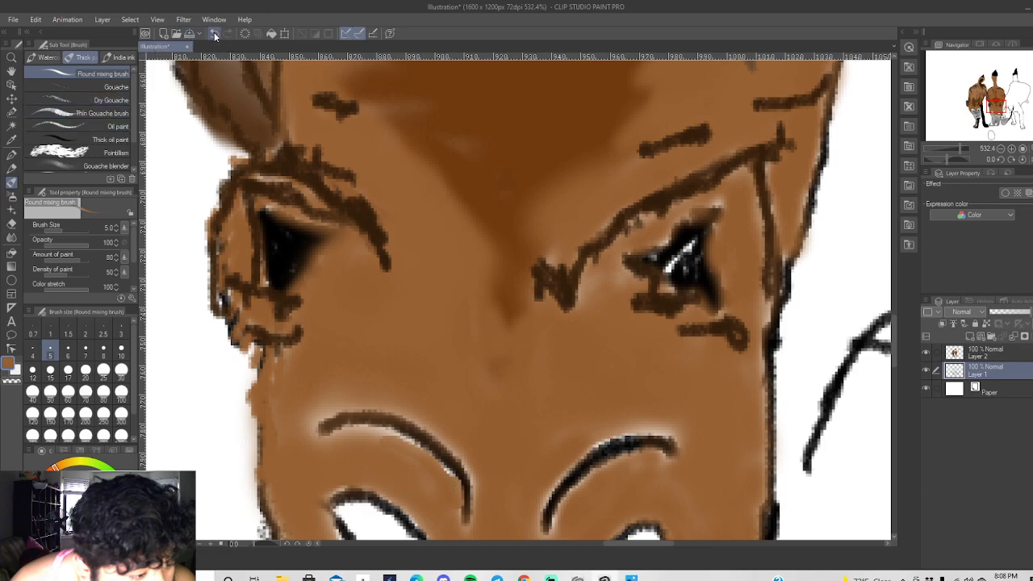
{"action": "left_click", "coordinate": [215, 35]}
On Layer 2, paint body brown over the white halo around the middle animal's left brow line with the Round mixing brush.
{"action": "left_click", "coordinate": [984, 353]}
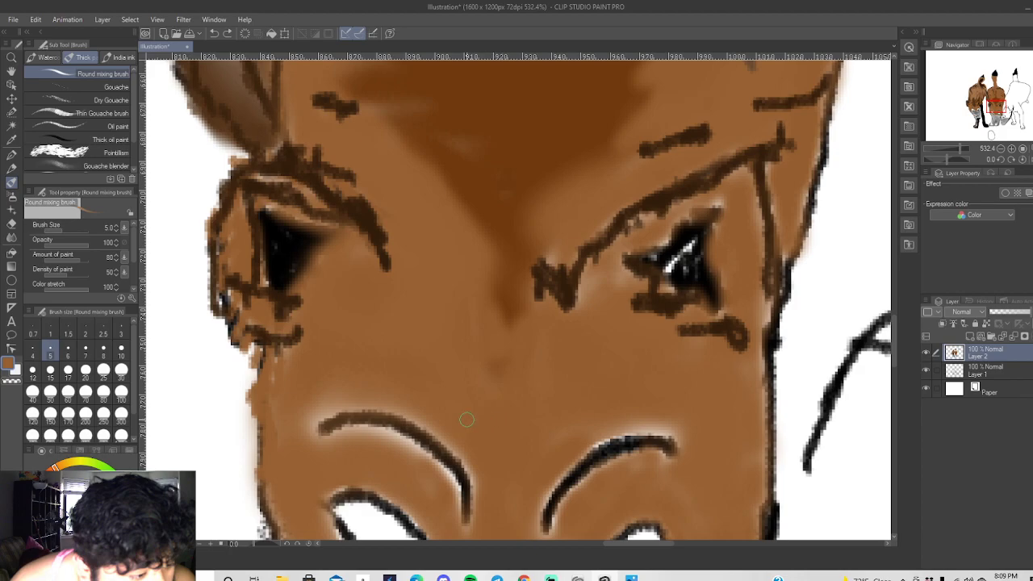
{"action": "mouse_move", "coordinate": [397, 442]}
{"action": "left_mouse_down"}
{"action": "mouse_move", "coordinate": [444, 479]}
{"action": "mouse_move", "coordinate": [456, 508]}
{"action": "mouse_move", "coordinate": [449, 480]}
{"action": "mouse_move", "coordinate": [375, 436]}
{"action": "mouse_move", "coordinate": [342, 426]}
{"action": "mouse_move", "coordinate": [317, 437]}
{"action": "mouse_move", "coordinate": [308, 420]}
{"action": "mouse_move", "coordinate": [365, 408]}
{"action": "mouse_move", "coordinate": [461, 452]}
{"action": "mouse_move", "coordinate": [477, 497]}
{"action": "mouse_move", "coordinate": [465, 532]}
{"action": "left_mouse_up"}
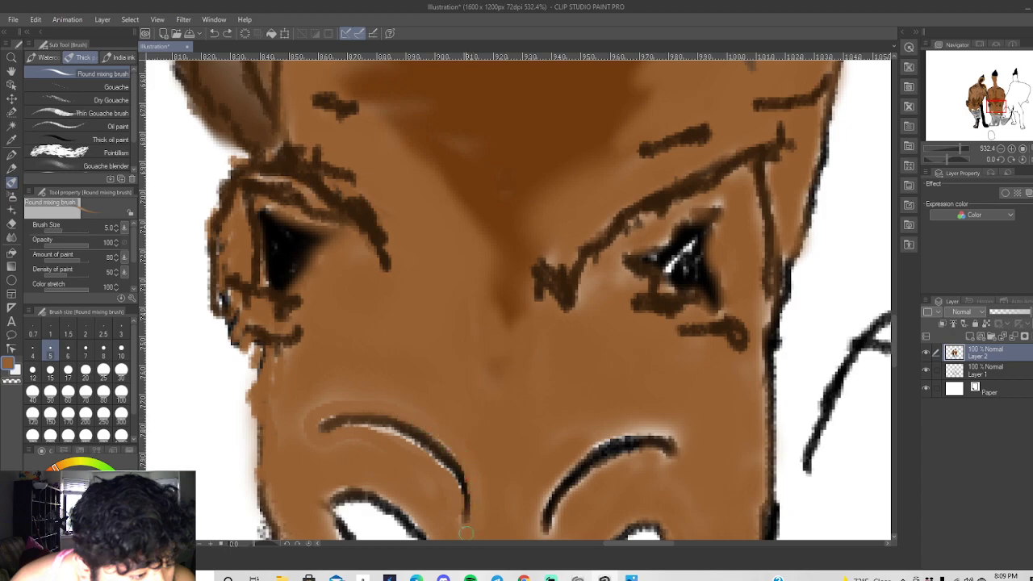
{"action": "mouse_move", "coordinate": [398, 444]}
{"action": "left_mouse_down"}
{"action": "mouse_move", "coordinate": [346, 432]}
{"action": "mouse_move", "coordinate": [403, 441]}
{"action": "mouse_move", "coordinate": [456, 488]}
{"action": "left_mouse_up"}
{"action": "left_click_drag", "start_coordinate": [389, 441], "coordinate": [296, 434]}
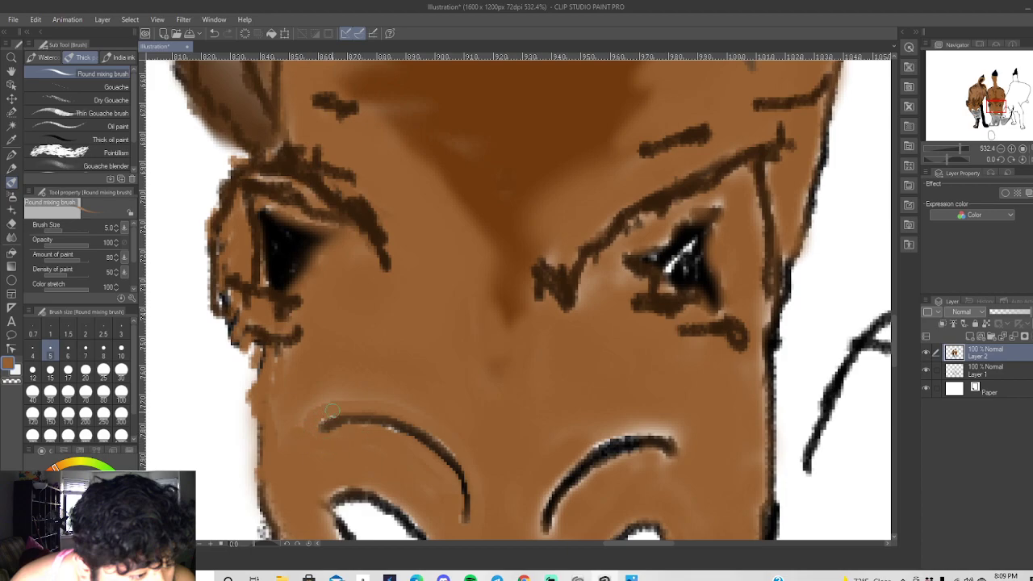
{"action": "left_click_drag", "start_coordinate": [329, 400], "coordinate": [303, 423]}
{"action": "mouse_move", "coordinate": [277, 364]}
{"action": "left_mouse_down"}
{"action": "mouse_move", "coordinate": [287, 388]}
{"action": "mouse_move", "coordinate": [335, 393]}
{"action": "mouse_move", "coordinate": [325, 405]}
{"action": "mouse_move", "coordinate": [350, 392]}
{"action": "mouse_move", "coordinate": [419, 401]}
{"action": "mouse_move", "coordinate": [394, 402]}
{"action": "mouse_move", "coordinate": [466, 437]}
{"action": "mouse_move", "coordinate": [449, 411]}
{"action": "left_mouse_up"}
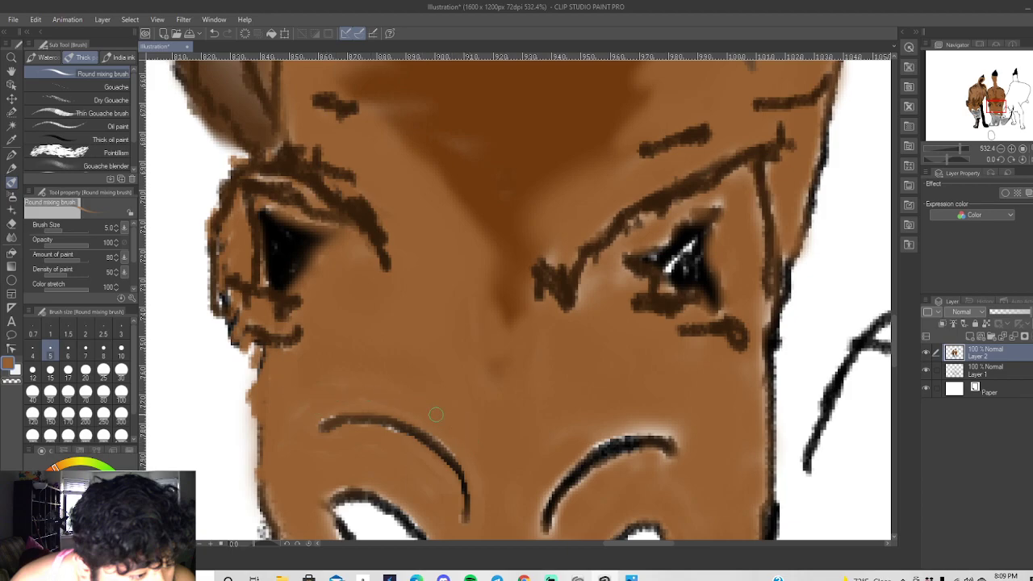
Cover the white halos around the middle animal's right brow line and along the right edge of its head with body brown.
{"action": "mouse_move", "coordinate": [651, 416]}
{"action": "left_mouse_down"}
{"action": "mouse_move", "coordinate": [679, 427]}
{"action": "mouse_move", "coordinate": [631, 422]}
{"action": "mouse_move", "coordinate": [551, 440]}
{"action": "mouse_move", "coordinate": [673, 427]}
{"action": "mouse_move", "coordinate": [608, 432]}
{"action": "mouse_move", "coordinate": [679, 437]}
{"action": "mouse_move", "coordinate": [683, 466]}
{"action": "mouse_move", "coordinate": [654, 455]}
{"action": "mouse_move", "coordinate": [618, 462]}
{"action": "mouse_move", "coordinate": [582, 483]}
{"action": "mouse_move", "coordinate": [550, 535]}
{"action": "mouse_move", "coordinate": [540, 535]}
{"action": "mouse_move", "coordinate": [535, 506]}
{"action": "mouse_move", "coordinate": [544, 493]}
{"action": "mouse_move", "coordinate": [534, 519]}
{"action": "mouse_move", "coordinate": [564, 462]}
{"action": "mouse_move", "coordinate": [573, 459]}
{"action": "mouse_move", "coordinate": [552, 485]}
{"action": "mouse_move", "coordinate": [606, 438]}
{"action": "mouse_move", "coordinate": [662, 432]}
{"action": "left_mouse_up"}
{"action": "left_click_drag", "start_coordinate": [705, 468], "coordinate": [619, 469]}
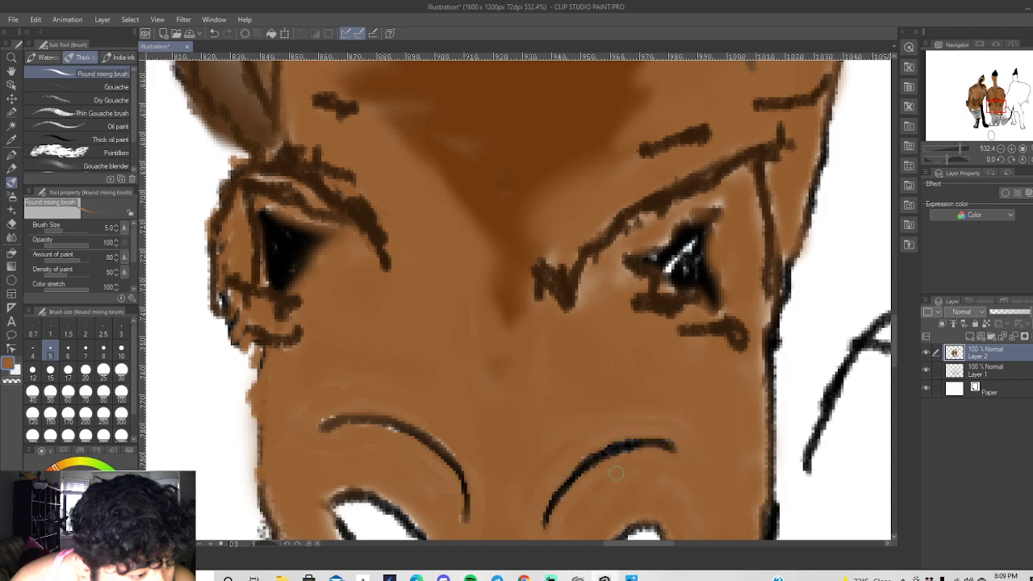
{"action": "mouse_move", "coordinate": [689, 520]}
{"action": "left_mouse_down"}
{"action": "mouse_move", "coordinate": [718, 526]}
{"action": "mouse_move", "coordinate": [763, 499]}
{"action": "mouse_move", "coordinate": [722, 473]}
{"action": "left_mouse_up"}
{"action": "left_click_drag", "start_coordinate": [754, 399], "coordinate": [760, 410]}
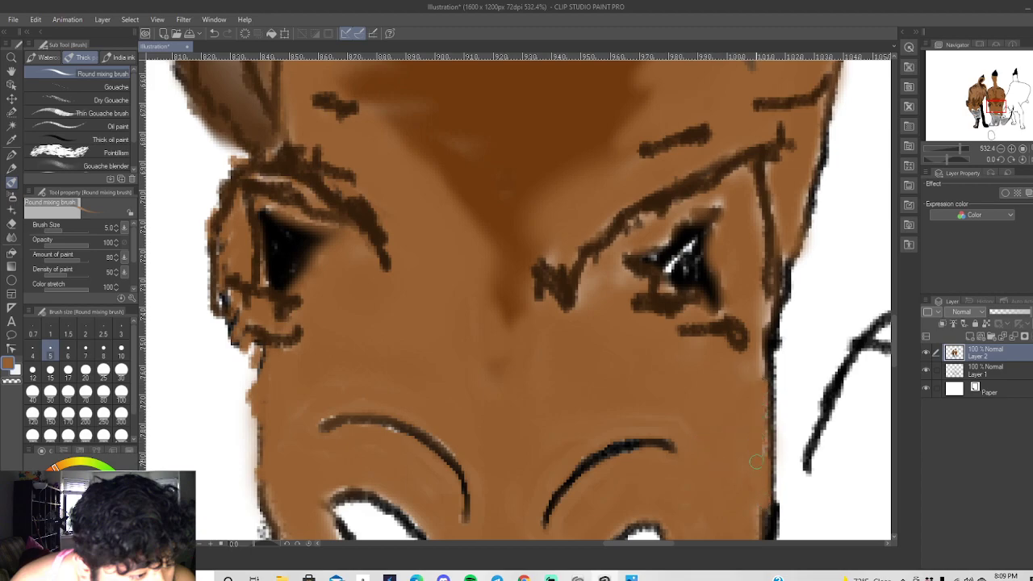
{"action": "mouse_move", "coordinate": [762, 451]}
{"action": "left_mouse_down"}
{"action": "mouse_move", "coordinate": [761, 299]}
{"action": "mouse_move", "coordinate": [768, 323]}
{"action": "mouse_move", "coordinate": [762, 311]}
{"action": "mouse_move", "coordinate": [748, 380]}
{"action": "left_mouse_up"}
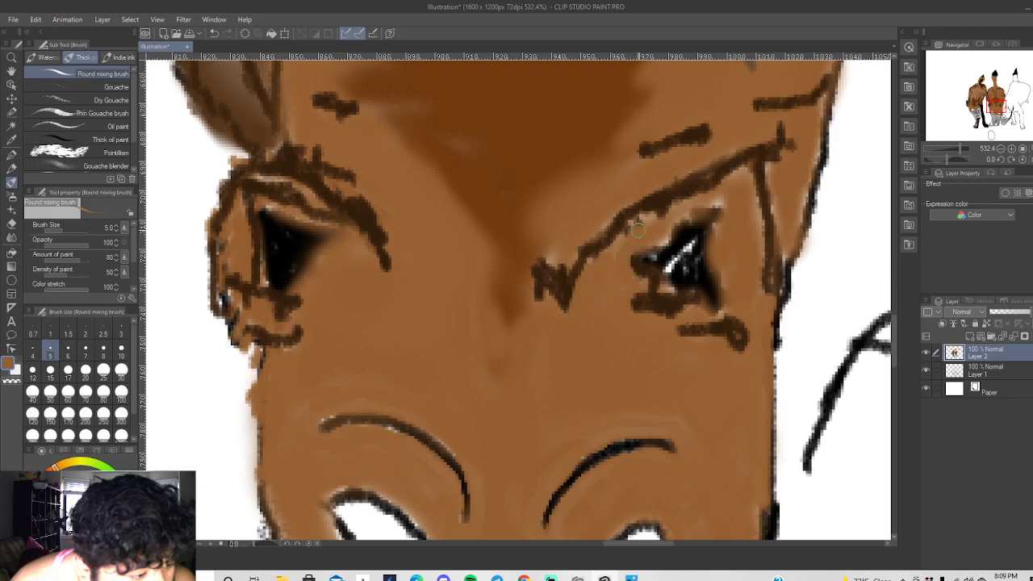
Paint body brown over the pale fringes around the middle animal's right ear opening and along the ear's upper outline.
{"action": "left_click_drag", "start_coordinate": [638, 229], "coordinate": [707, 194]}
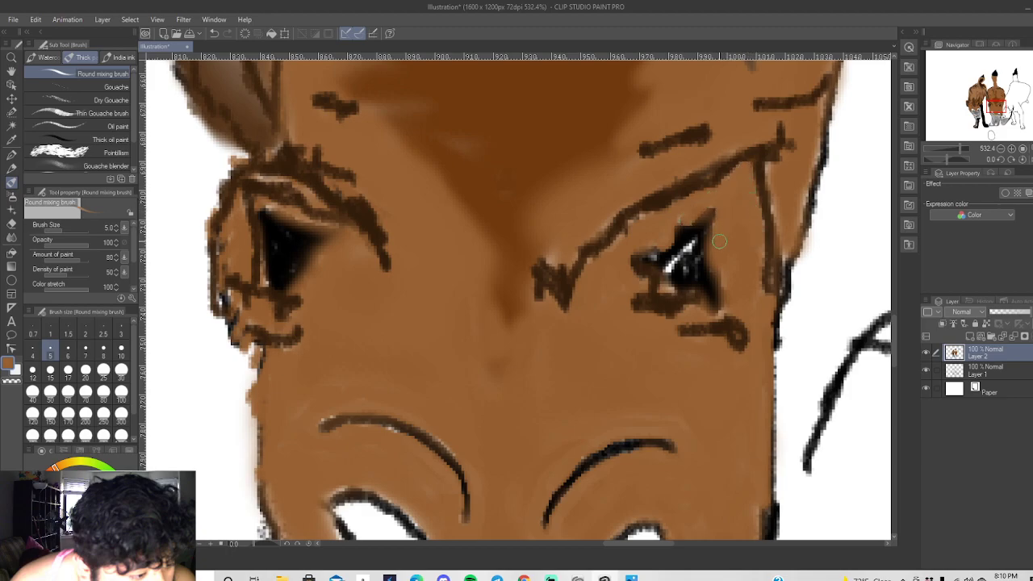
{"action": "left_click_drag", "start_coordinate": [730, 299], "coordinate": [733, 307]}
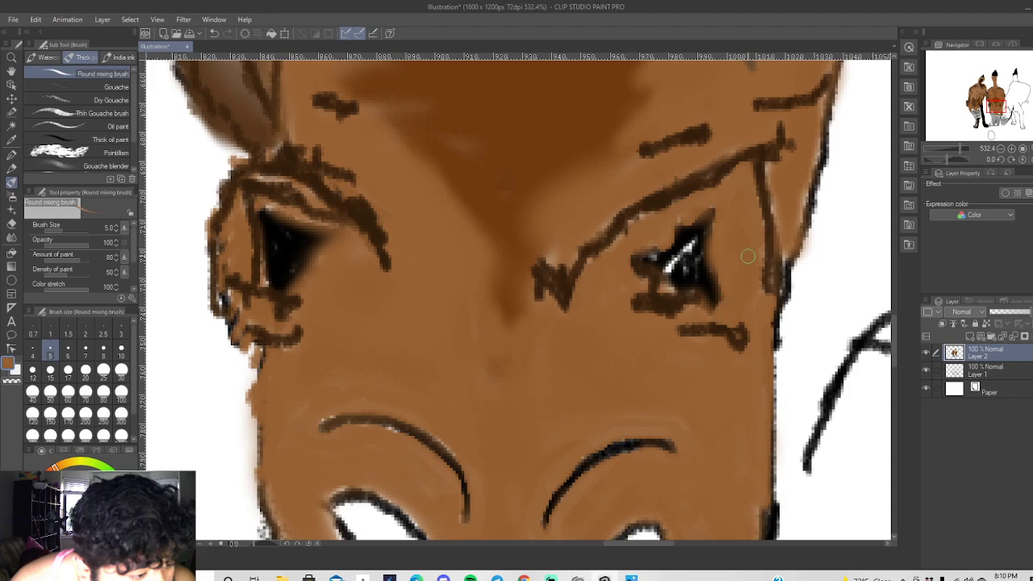
{"action": "left_click_drag", "start_coordinate": [552, 243], "coordinate": [594, 242]}
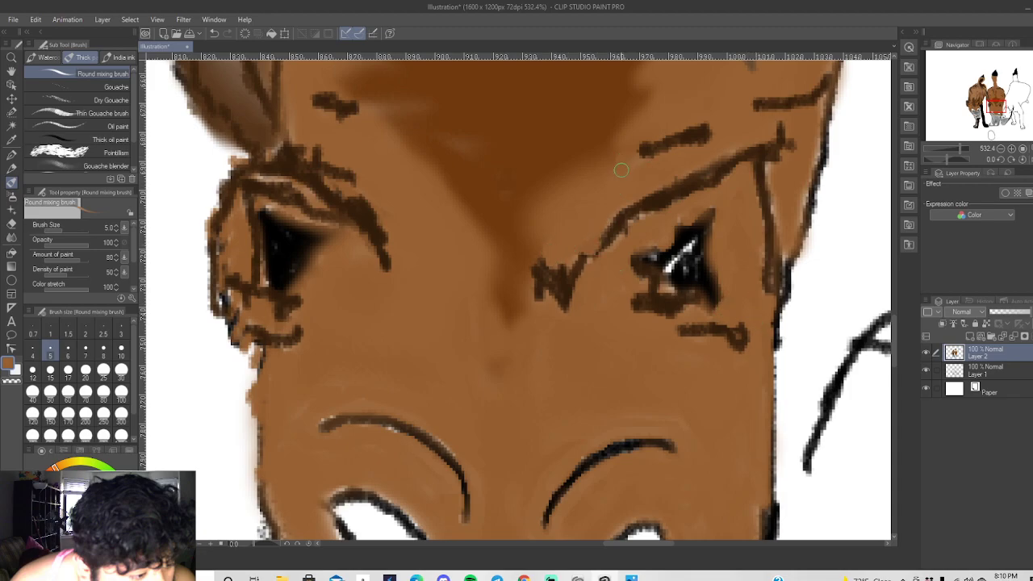
Erase the curved line crossing the base of the third animal's ear on Layer 1 with the Hard eraser.
{"action": "scroll", "coordinate": [622, 167], "scroll_direction": "down", "scroll_amount": 6}
{"action": "scroll", "coordinate": [741, 220], "scroll_direction": "down", "scroll_amount": 2}
{"action": "scroll", "coordinate": [792, 301], "scroll_direction": "down", "scroll_amount": 2}
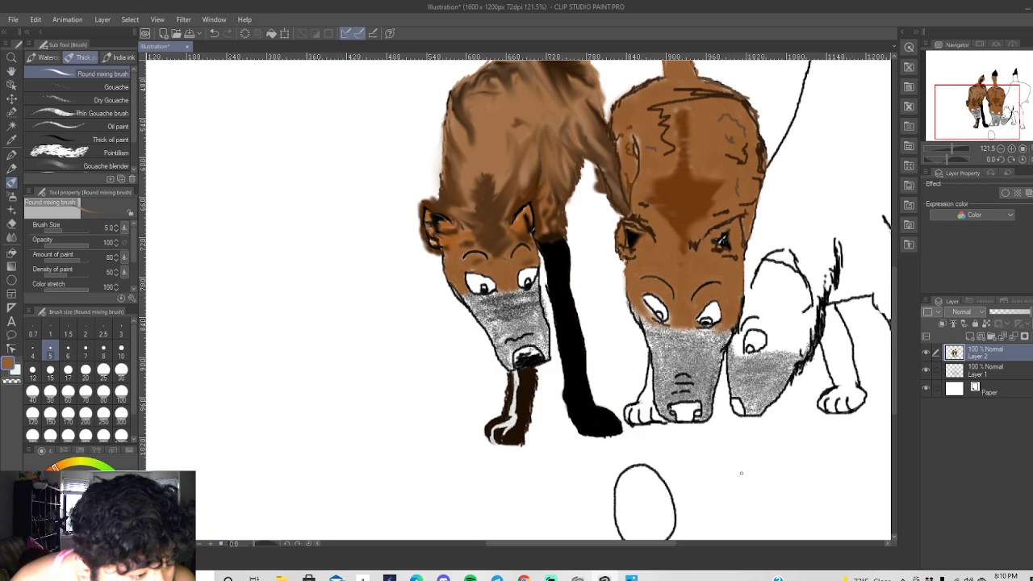
{"action": "left_click_drag", "start_coordinate": [587, 543], "coordinate": [669, 541]}
{"action": "left_click_drag", "start_coordinate": [894, 331], "coordinate": [894, 306]}
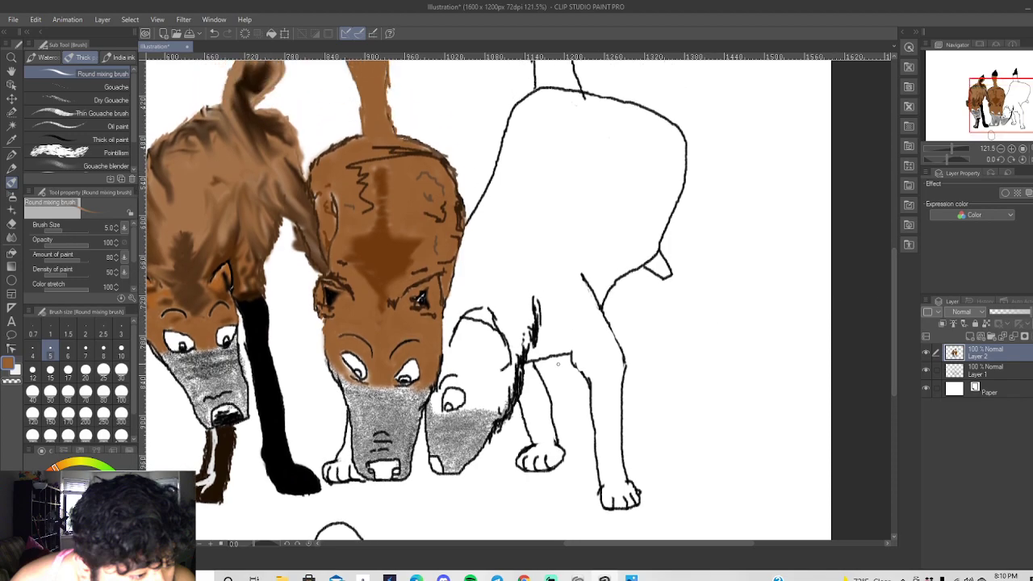
{"action": "scroll", "coordinate": [483, 362], "scroll_direction": "up", "scroll_amount": 4}
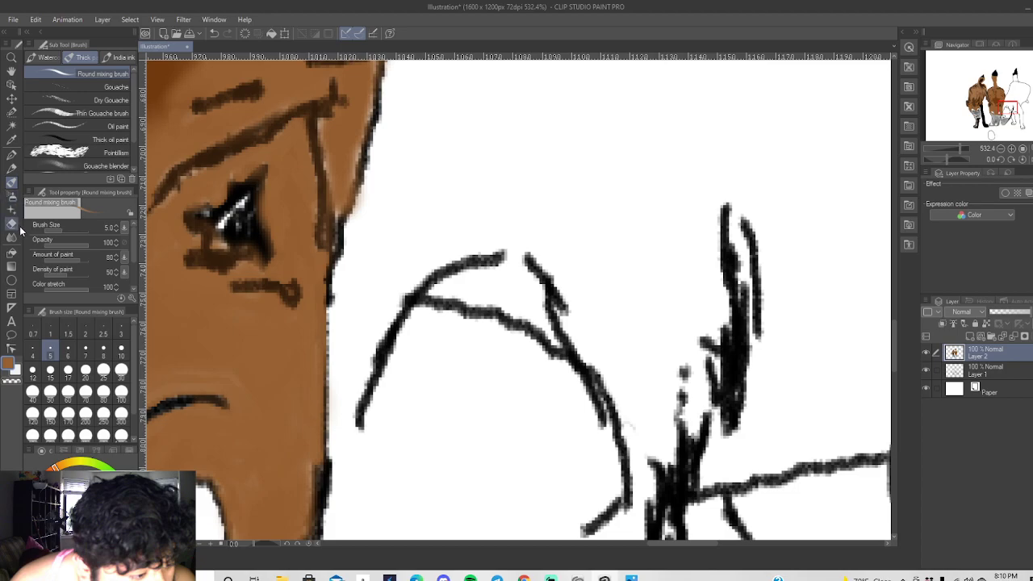
{"action": "left_click", "coordinate": [11, 223]}
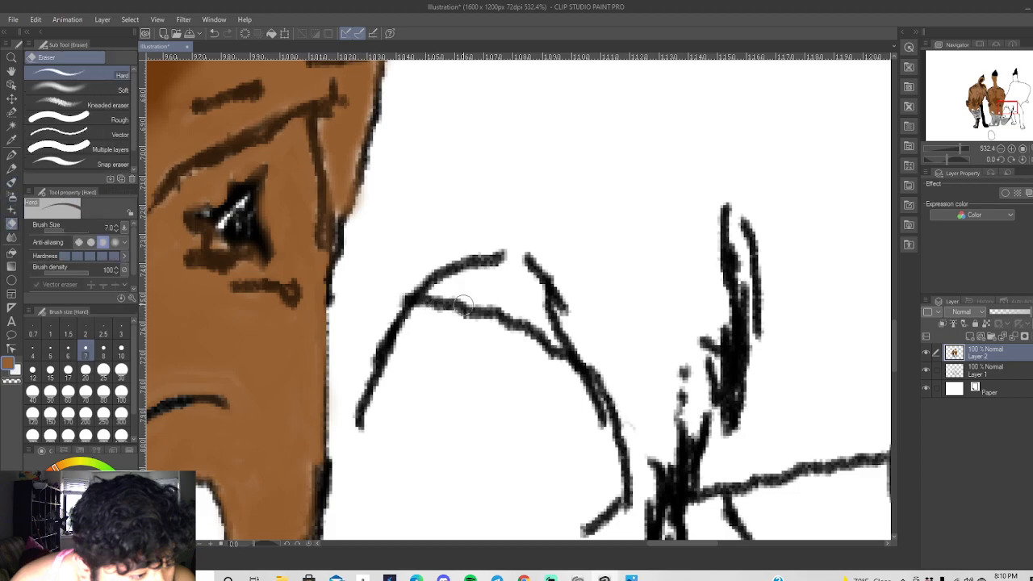
{"action": "left_click", "coordinate": [960, 373]}
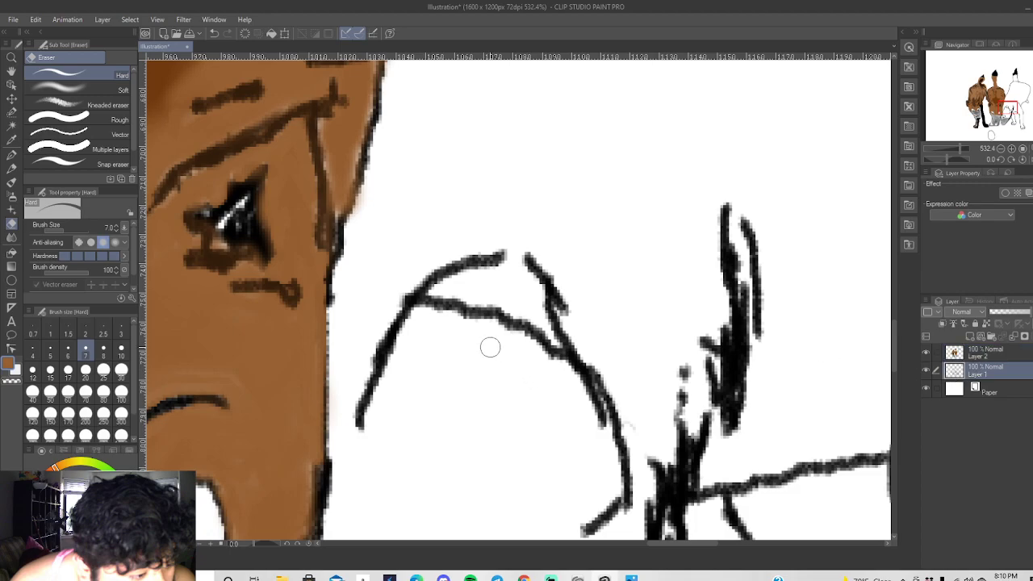
{"action": "mouse_move", "coordinate": [422, 315]}
{"action": "left_mouse_down"}
{"action": "mouse_move", "coordinate": [471, 305]}
{"action": "mouse_move", "coordinate": [532, 327]}
{"action": "mouse_move", "coordinate": [460, 313]}
{"action": "left_mouse_up"}
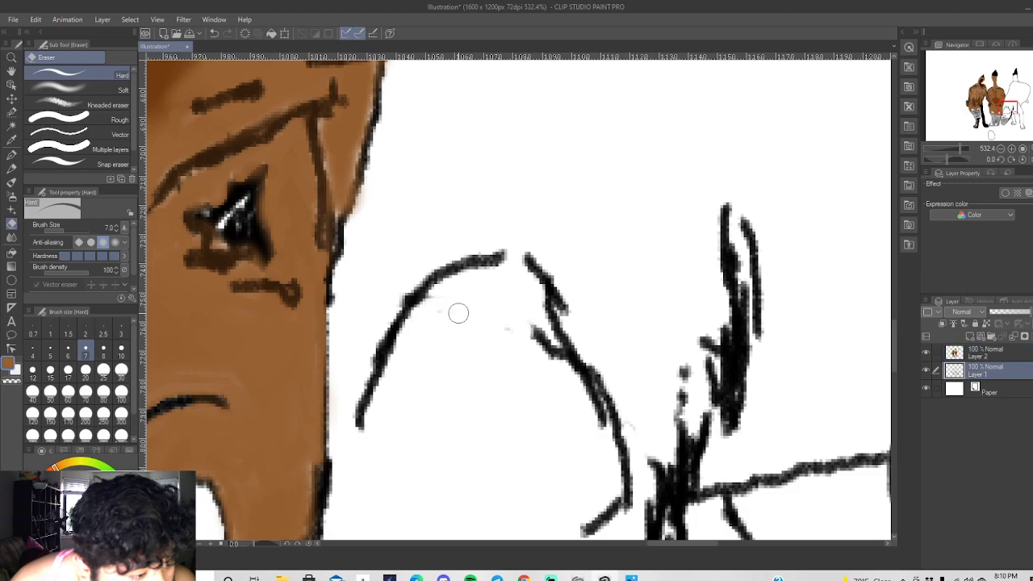
{"action": "mouse_move", "coordinate": [524, 328]}
{"action": "left_mouse_down"}
{"action": "mouse_move", "coordinate": [544, 346]}
{"action": "mouse_move", "coordinate": [535, 326]}
{"action": "mouse_move", "coordinate": [553, 362]}
{"action": "left_mouse_up"}
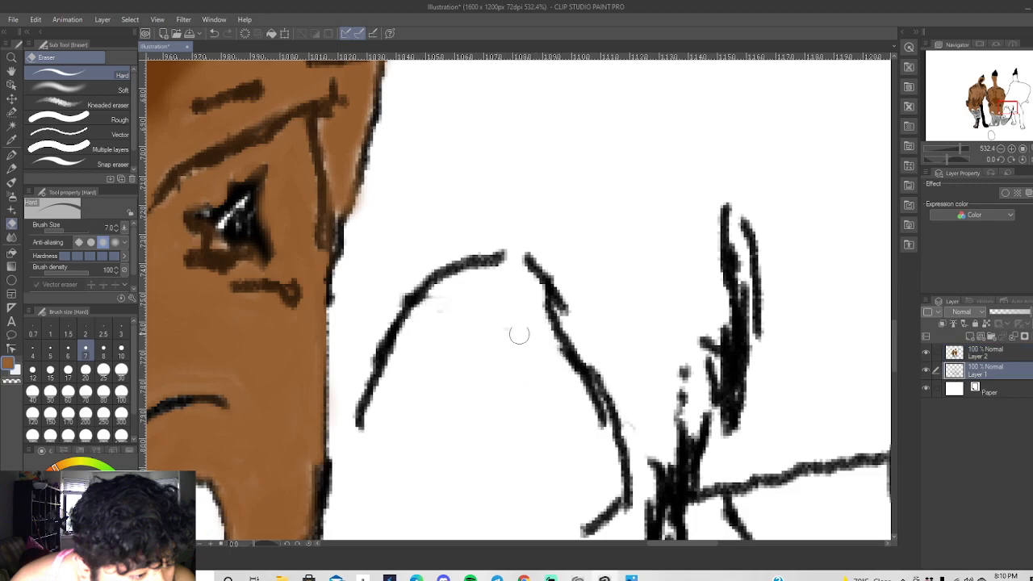
Airbrush body brown onto the third animal's face and around its ear on Layer 2 with the Soft airbrush at size 30.
{"action": "scroll", "coordinate": [554, 408], "scroll_direction": "down", "scroll_amount": 1}
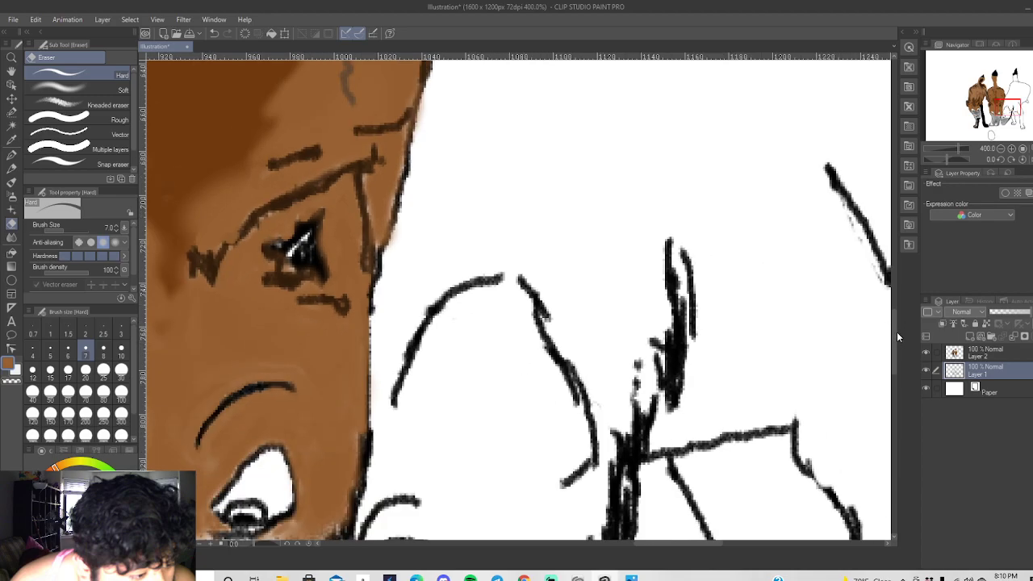
{"action": "left_click_drag", "start_coordinate": [896, 344], "coordinate": [892, 373]}
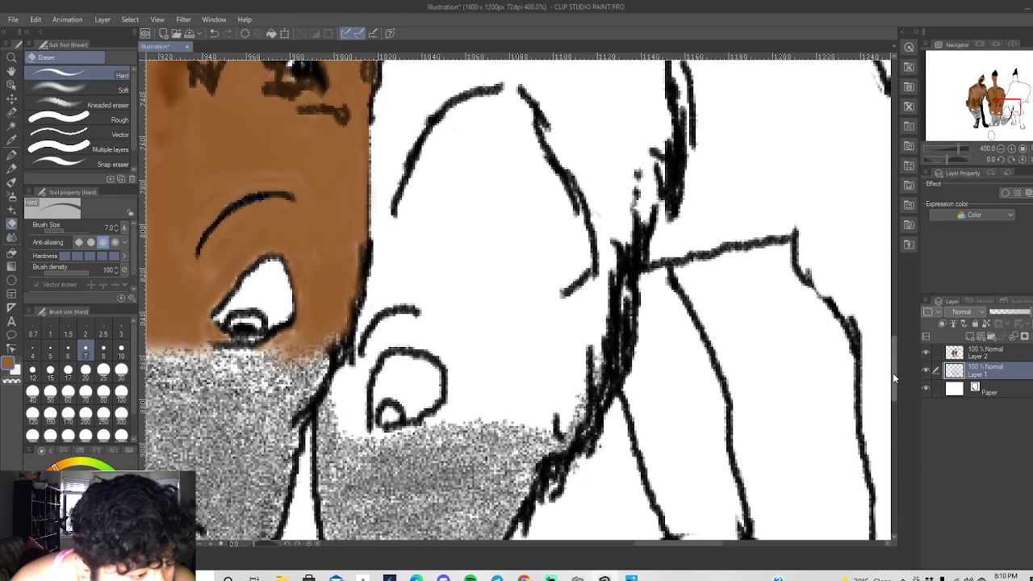
{"action": "left_click", "coordinate": [985, 357]}
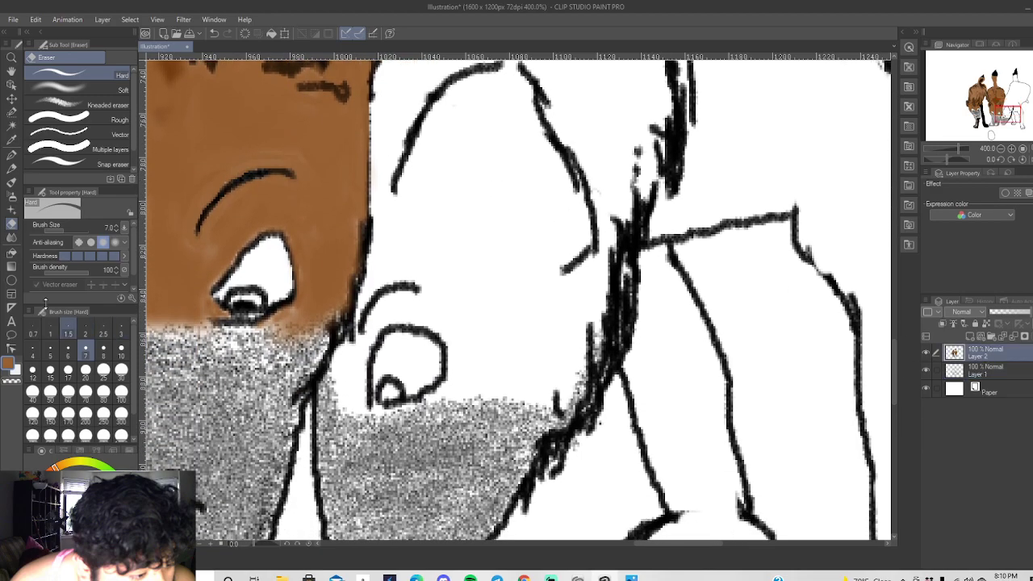
{"action": "left_click", "coordinate": [12, 197]}
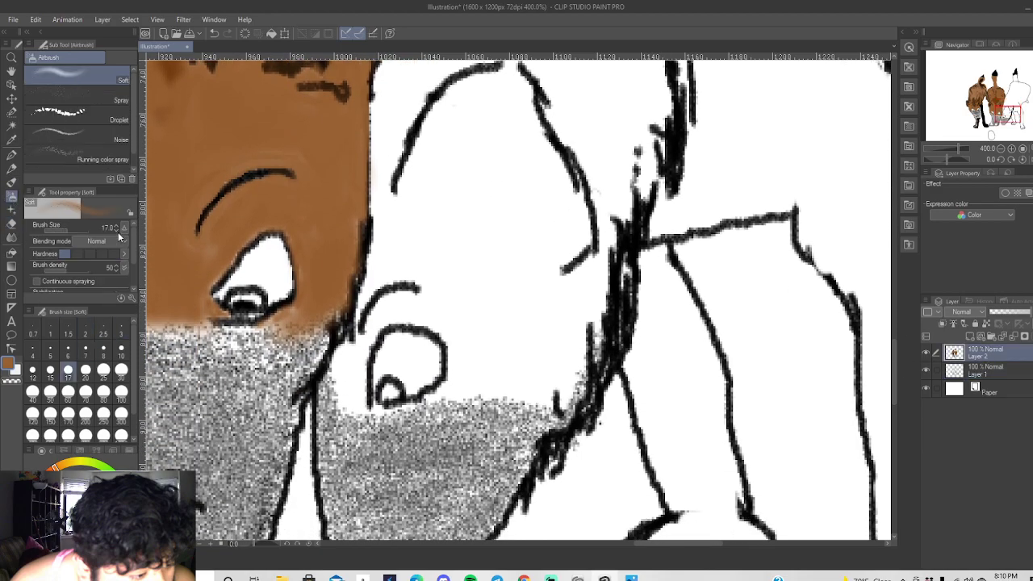
{"action": "left_click", "coordinate": [121, 369]}
{"action": "mouse_move", "coordinate": [464, 360]}
{"action": "left_mouse_down"}
{"action": "mouse_move", "coordinate": [551, 370]}
{"action": "mouse_move", "coordinate": [559, 299]}
{"action": "mouse_move", "coordinate": [492, 356]}
{"action": "mouse_move", "coordinate": [473, 341]}
{"action": "mouse_move", "coordinate": [492, 256]}
{"action": "mouse_move", "coordinate": [521, 346]}
{"action": "mouse_move", "coordinate": [528, 230]}
{"action": "mouse_move", "coordinate": [499, 278]}
{"action": "mouse_move", "coordinate": [441, 310]}
{"action": "mouse_move", "coordinate": [411, 311]}
{"action": "left_mouse_up"}
{"action": "mouse_move", "coordinate": [388, 239]}
{"action": "left_mouse_down"}
{"action": "mouse_move", "coordinate": [386, 248]}
{"action": "mouse_move", "coordinate": [383, 105]}
{"action": "mouse_move", "coordinate": [398, 131]}
{"action": "mouse_move", "coordinate": [422, 115]}
{"action": "left_mouse_up"}
{"action": "mouse_move", "coordinate": [595, 132]}
{"action": "left_mouse_down"}
{"action": "mouse_move", "coordinate": [614, 217]}
{"action": "mouse_move", "coordinate": [627, 125]}
{"action": "mouse_move", "coordinate": [556, 90]}
{"action": "mouse_move", "coordinate": [618, 125]}
{"action": "mouse_move", "coordinate": [646, 77]}
{"action": "mouse_move", "coordinate": [649, 172]}
{"action": "mouse_move", "coordinate": [653, 145]}
{"action": "mouse_move", "coordinate": [585, 93]}
{"action": "left_mouse_up"}
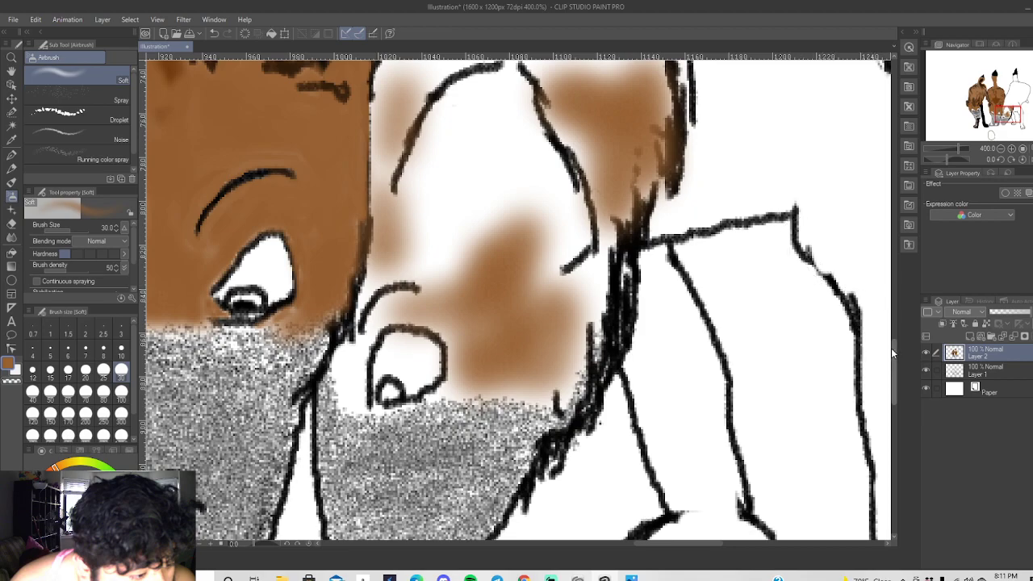
Airbrush body brown across the third animal's neck, shoulder and torso, working out to the body outline.
{"action": "mouse_move", "coordinate": [895, 353]}
{"action": "left_mouse_down"}
{"action": "mouse_move", "coordinate": [887, 294]}
{"action": "mouse_move", "coordinate": [891, 327]}
{"action": "left_mouse_up"}
{"action": "mouse_move", "coordinate": [436, 403]}
{"action": "left_mouse_down"}
{"action": "mouse_move", "coordinate": [417, 377]}
{"action": "mouse_move", "coordinate": [396, 412]}
{"action": "mouse_move", "coordinate": [481, 302]}
{"action": "mouse_move", "coordinate": [410, 409]}
{"action": "mouse_move", "coordinate": [513, 321]}
{"action": "mouse_move", "coordinate": [445, 397]}
{"action": "mouse_move", "coordinate": [517, 349]}
{"action": "mouse_move", "coordinate": [549, 359]}
{"action": "mouse_move", "coordinate": [583, 397]}
{"action": "mouse_move", "coordinate": [499, 303]}
{"action": "mouse_move", "coordinate": [429, 325]}
{"action": "mouse_move", "coordinate": [414, 351]}
{"action": "mouse_move", "coordinate": [461, 220]}
{"action": "mouse_move", "coordinate": [556, 134]}
{"action": "mouse_move", "coordinate": [418, 333]}
{"action": "mouse_move", "coordinate": [671, 118]}
{"action": "mouse_move", "coordinate": [541, 326]}
{"action": "mouse_move", "coordinate": [691, 115]}
{"action": "mouse_move", "coordinate": [506, 319]}
{"action": "mouse_move", "coordinate": [738, 105]}
{"action": "mouse_move", "coordinate": [566, 333]}
{"action": "mouse_move", "coordinate": [684, 218]}
{"action": "mouse_move", "coordinate": [660, 303]}
{"action": "mouse_move", "coordinate": [604, 405]}
{"action": "mouse_move", "coordinate": [661, 312]}
{"action": "mouse_move", "coordinate": [772, 187]}
{"action": "mouse_move", "coordinate": [692, 374]}
{"action": "mouse_move", "coordinate": [728, 254]}
{"action": "mouse_move", "coordinate": [567, 240]}
{"action": "mouse_move", "coordinate": [456, 250]}
{"action": "mouse_move", "coordinate": [440, 240]}
{"action": "mouse_move", "coordinate": [497, 121]}
{"action": "mouse_move", "coordinate": [422, 233]}
{"action": "mouse_move", "coordinate": [500, 141]}
{"action": "mouse_move", "coordinate": [521, 259]}
{"action": "mouse_move", "coordinate": [605, 145]}
{"action": "mouse_move", "coordinate": [489, 346]}
{"action": "mouse_move", "coordinate": [666, 168]}
{"action": "mouse_move", "coordinate": [476, 200]}
{"action": "mouse_move", "coordinate": [482, 109]}
{"action": "mouse_move", "coordinate": [540, 58]}
{"action": "left_mouse_up"}
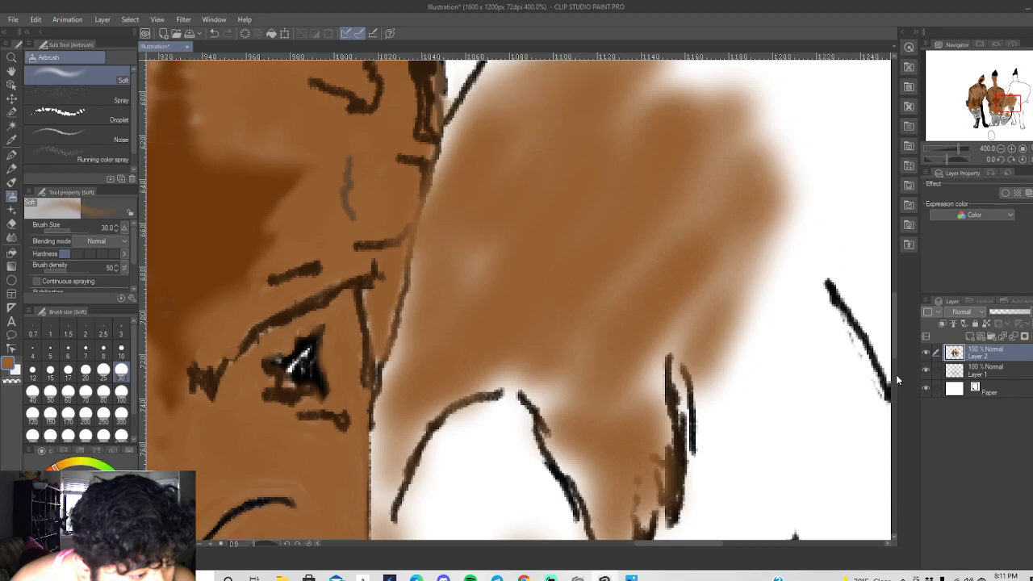
{"action": "key", "text": "ctrl+minus"}
{"action": "key", "text": "ctrl+minus"}
{"action": "key", "text": "ctrl+minus"}
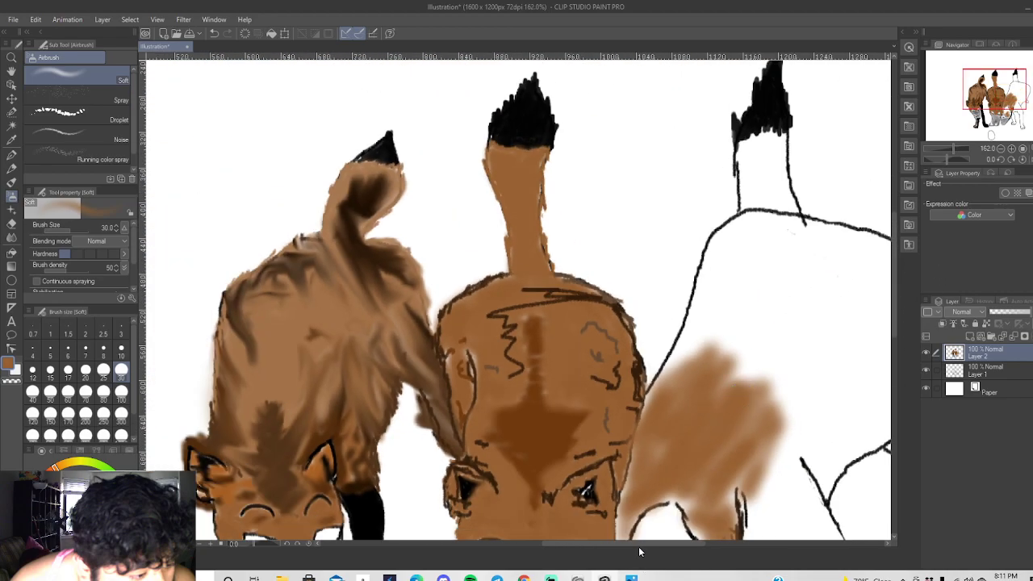
{"action": "left_click_drag", "start_coordinate": [639, 549], "coordinate": [693, 543]}
{"action": "mouse_move", "coordinate": [538, 445]}
{"action": "left_mouse_down"}
{"action": "mouse_move", "coordinate": [608, 332]}
{"action": "mouse_move", "coordinate": [533, 436]}
{"action": "mouse_move", "coordinate": [566, 438]}
{"action": "mouse_move", "coordinate": [605, 387]}
{"action": "mouse_move", "coordinate": [609, 406]}
{"action": "mouse_move", "coordinate": [578, 459]}
{"action": "mouse_move", "coordinate": [588, 454]}
{"action": "mouse_move", "coordinate": [581, 487]}
{"action": "mouse_move", "coordinate": [658, 367]}
{"action": "mouse_move", "coordinate": [611, 450]}
{"action": "mouse_move", "coordinate": [652, 420]}
{"action": "mouse_move", "coordinate": [692, 299]}
{"action": "mouse_move", "coordinate": [653, 417]}
{"action": "mouse_move", "coordinate": [640, 394]}
{"action": "mouse_move", "coordinate": [670, 298]}
{"action": "mouse_move", "coordinate": [618, 404]}
{"action": "mouse_move", "coordinate": [594, 396]}
{"action": "mouse_move", "coordinate": [607, 320]}
{"action": "mouse_move", "coordinate": [583, 309]}
{"action": "mouse_move", "coordinate": [557, 365]}
{"action": "mouse_move", "coordinate": [516, 398]}
{"action": "mouse_move", "coordinate": [569, 313]}
{"action": "mouse_move", "coordinate": [588, 305]}
{"action": "mouse_move", "coordinate": [503, 360]}
{"action": "mouse_move", "coordinate": [482, 398]}
{"action": "mouse_move", "coordinate": [520, 288]}
{"action": "mouse_move", "coordinate": [528, 291]}
{"action": "mouse_move", "coordinate": [454, 382]}
{"action": "mouse_move", "coordinate": [401, 405]}
{"action": "mouse_move", "coordinate": [463, 307]}
{"action": "mouse_move", "coordinate": [477, 238]}
{"action": "mouse_move", "coordinate": [461, 356]}
{"action": "mouse_move", "coordinate": [487, 274]}
{"action": "mouse_move", "coordinate": [483, 324]}
{"action": "mouse_move", "coordinate": [448, 412]}
{"action": "mouse_move", "coordinate": [539, 274]}
{"action": "mouse_move", "coordinate": [542, 302]}
{"action": "mouse_move", "coordinate": [494, 432]}
{"action": "mouse_move", "coordinate": [562, 360]}
{"action": "mouse_move", "coordinate": [544, 409]}
{"action": "mouse_move", "coordinate": [562, 420]}
{"action": "mouse_move", "coordinate": [608, 341]}
{"action": "mouse_move", "coordinate": [609, 316]}
{"action": "mouse_move", "coordinate": [610, 362]}
{"action": "mouse_move", "coordinate": [646, 290]}
{"action": "mouse_move", "coordinate": [638, 339]}
{"action": "mouse_move", "coordinate": [668, 289]}
{"action": "mouse_move", "coordinate": [675, 328]}
{"action": "mouse_move", "coordinate": [682, 275]}
{"action": "mouse_move", "coordinate": [649, 257]}
{"action": "mouse_move", "coordinate": [654, 300]}
{"action": "mouse_move", "coordinate": [643, 258]}
{"action": "mouse_move", "coordinate": [682, 283]}
{"action": "mouse_move", "coordinate": [638, 267]}
{"action": "mouse_move", "coordinate": [610, 277]}
{"action": "mouse_move", "coordinate": [639, 242]}
{"action": "mouse_move", "coordinate": [613, 234]}
{"action": "mouse_move", "coordinate": [597, 295]}
{"action": "mouse_move", "coordinate": [585, 238]}
{"action": "mouse_move", "coordinate": [601, 323]}
{"action": "mouse_move", "coordinate": [625, 270]}
{"action": "mouse_move", "coordinate": [571, 285]}
{"action": "mouse_move", "coordinate": [561, 311]}
{"action": "mouse_move", "coordinate": [537, 236]}
{"action": "mouse_move", "coordinate": [517, 242]}
{"action": "mouse_move", "coordinate": [500, 303]}
{"action": "mouse_move", "coordinate": [472, 342]}
{"action": "left_mouse_up"}
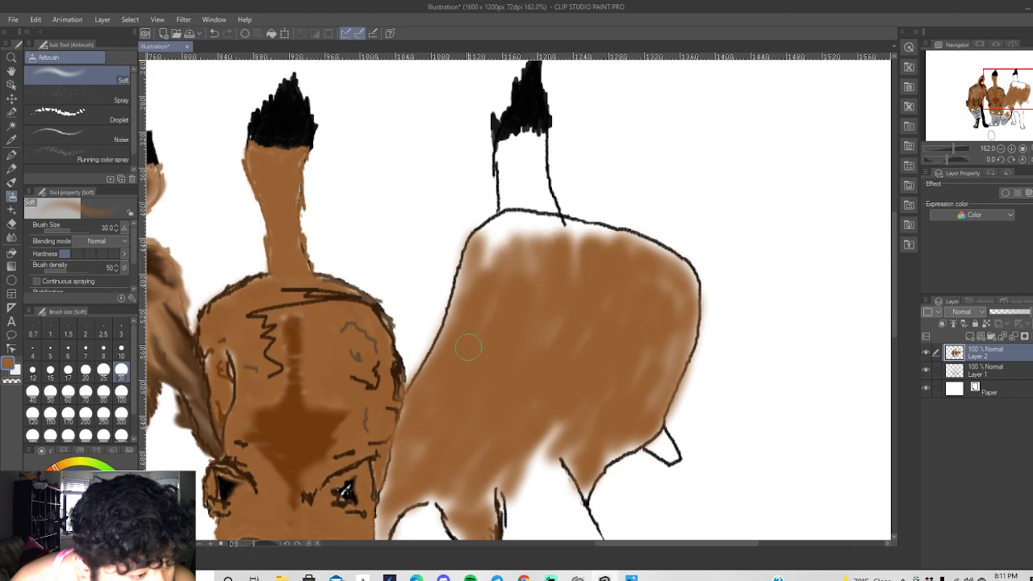
Fill the remaining white gaps along the third animal's upper back, rear and lower belly with body brown.
{"action": "mouse_move", "coordinate": [501, 278]}
{"action": "left_mouse_down"}
{"action": "mouse_move", "coordinate": [505, 247]}
{"action": "mouse_move", "coordinate": [459, 315]}
{"action": "mouse_move", "coordinate": [480, 255]}
{"action": "mouse_move", "coordinate": [516, 234]}
{"action": "mouse_move", "coordinate": [482, 248]}
{"action": "mouse_move", "coordinate": [491, 237]}
{"action": "mouse_move", "coordinate": [545, 228]}
{"action": "mouse_move", "coordinate": [538, 266]}
{"action": "mouse_move", "coordinate": [518, 224]}
{"action": "mouse_move", "coordinate": [485, 239]}
{"action": "mouse_move", "coordinate": [496, 219]}
{"action": "mouse_move", "coordinate": [535, 218]}
{"action": "mouse_move", "coordinate": [579, 254]}
{"action": "mouse_move", "coordinate": [574, 231]}
{"action": "mouse_move", "coordinate": [581, 281]}
{"action": "mouse_move", "coordinate": [581, 250]}
{"action": "mouse_move", "coordinate": [561, 221]}
{"action": "mouse_move", "coordinate": [653, 251]}
{"action": "left_mouse_up"}
{"action": "mouse_move", "coordinate": [549, 426]}
{"action": "left_mouse_down"}
{"action": "mouse_move", "coordinate": [550, 453]}
{"action": "mouse_move", "coordinate": [548, 399]}
{"action": "mouse_move", "coordinate": [567, 452]}
{"action": "left_mouse_up"}
{"action": "mouse_move", "coordinate": [620, 408]}
{"action": "left_mouse_down"}
{"action": "mouse_move", "coordinate": [607, 449]}
{"action": "mouse_move", "coordinate": [636, 433]}
{"action": "mouse_move", "coordinate": [607, 459]}
{"action": "left_mouse_up"}
{"action": "mouse_move", "coordinate": [523, 247]}
{"action": "left_mouse_down"}
{"action": "mouse_move", "coordinate": [478, 268]}
{"action": "mouse_move", "coordinate": [466, 298]}
{"action": "mouse_move", "coordinate": [466, 263]}
{"action": "mouse_move", "coordinate": [420, 401]}
{"action": "left_mouse_up"}
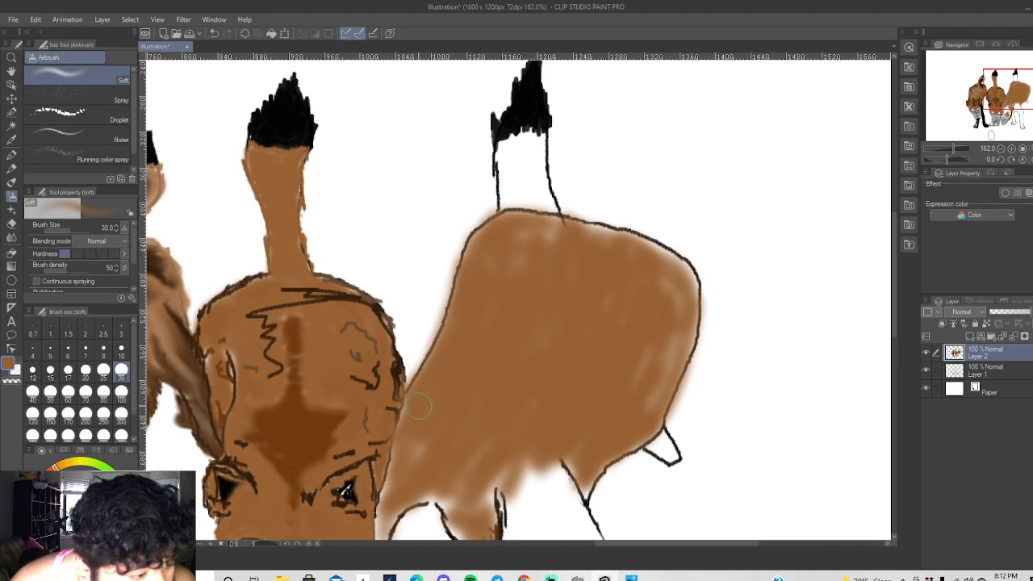
{"action": "mouse_move", "coordinate": [482, 446]}
{"action": "left_mouse_down"}
{"action": "mouse_move", "coordinate": [542, 464]}
{"action": "mouse_move", "coordinate": [541, 438]}
{"action": "left_mouse_up"}
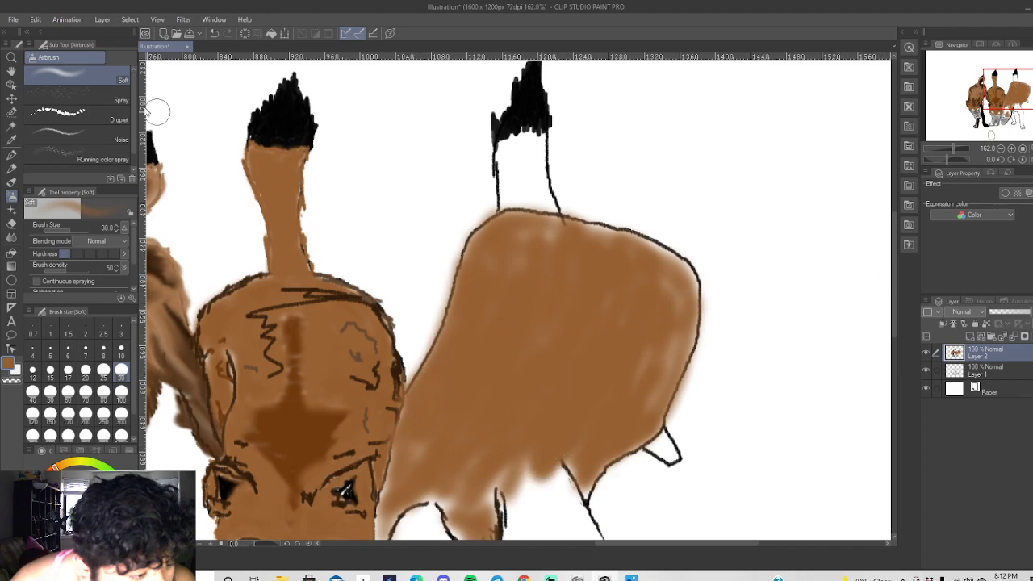
Fill the third animal's tail below the black tip with body brown using the Soft airbrush at size 20.
{"action": "left_click", "coordinate": [86, 370]}
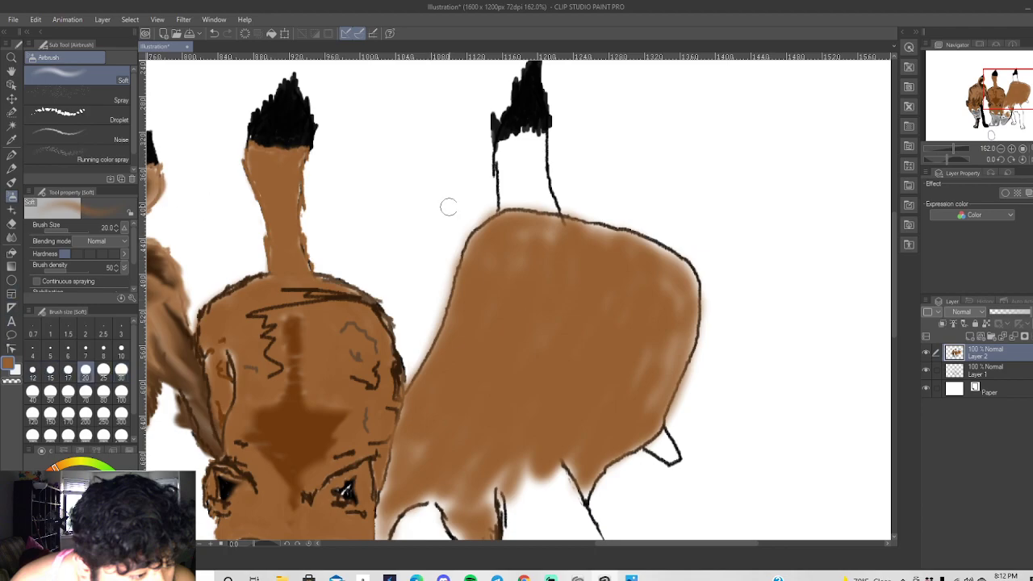
{"action": "mouse_move", "coordinate": [509, 178]}
{"action": "left_mouse_down"}
{"action": "mouse_move", "coordinate": [511, 200]}
{"action": "mouse_move", "coordinate": [523, 162]}
{"action": "mouse_move", "coordinate": [528, 201]}
{"action": "mouse_move", "coordinate": [529, 174]}
{"action": "mouse_move", "coordinate": [555, 216]}
{"action": "mouse_move", "coordinate": [536, 157]}
{"action": "mouse_move", "coordinate": [540, 191]}
{"action": "mouse_move", "coordinate": [542, 147]}
{"action": "mouse_move", "coordinate": [527, 176]}
{"action": "mouse_move", "coordinate": [510, 154]}
{"action": "mouse_move", "coordinate": [506, 171]}
{"action": "mouse_move", "coordinate": [499, 162]}
{"action": "mouse_move", "coordinate": [521, 193]}
{"action": "mouse_move", "coordinate": [505, 207]}
{"action": "left_mouse_up"}
{"action": "mouse_move", "coordinate": [527, 151]}
{"action": "left_mouse_down"}
{"action": "mouse_move", "coordinate": [543, 150]}
{"action": "mouse_move", "coordinate": [534, 155]}
{"action": "mouse_move", "coordinate": [523, 131]}
{"action": "mouse_move", "coordinate": [525, 147]}
{"action": "left_mouse_up"}
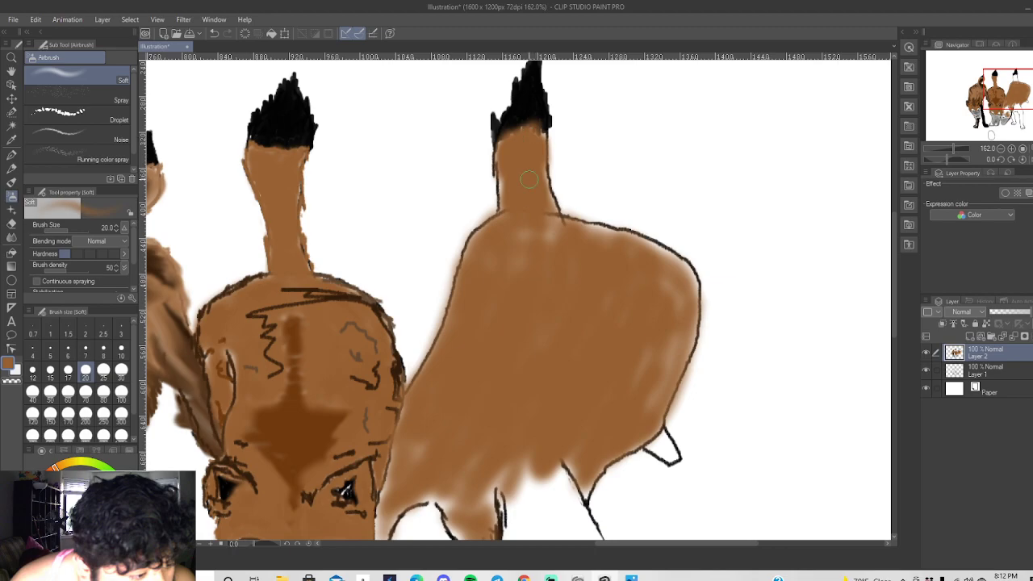
Fill the third animal's leg and paw nearest its muzzle with solid black using the Soft airbrush at size 15.
{"action": "scroll", "coordinate": [518, 429], "scroll_direction": "down", "scroll_amount": 3}
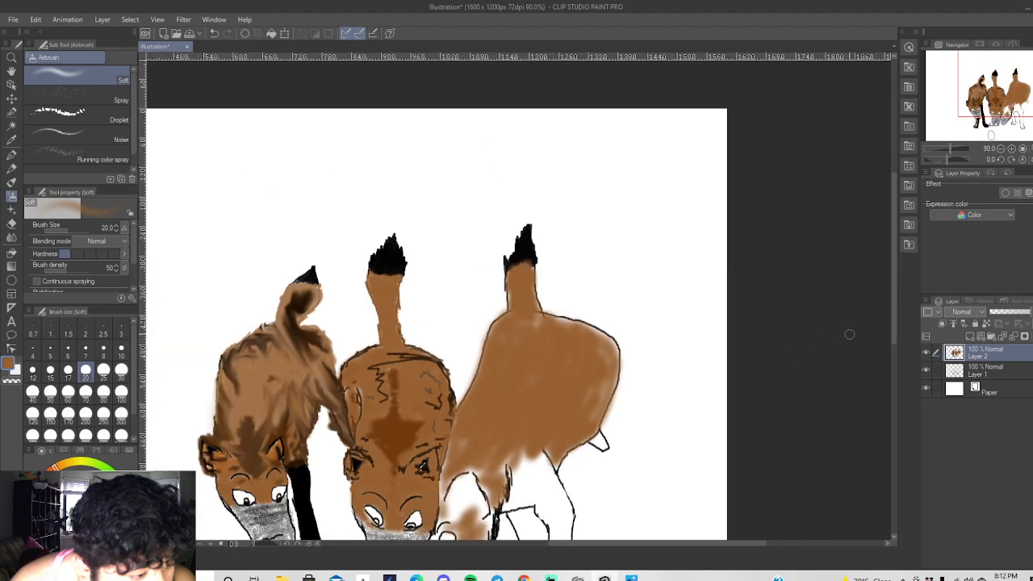
{"action": "left_click_drag", "start_coordinate": [895, 322], "coordinate": [896, 367]}
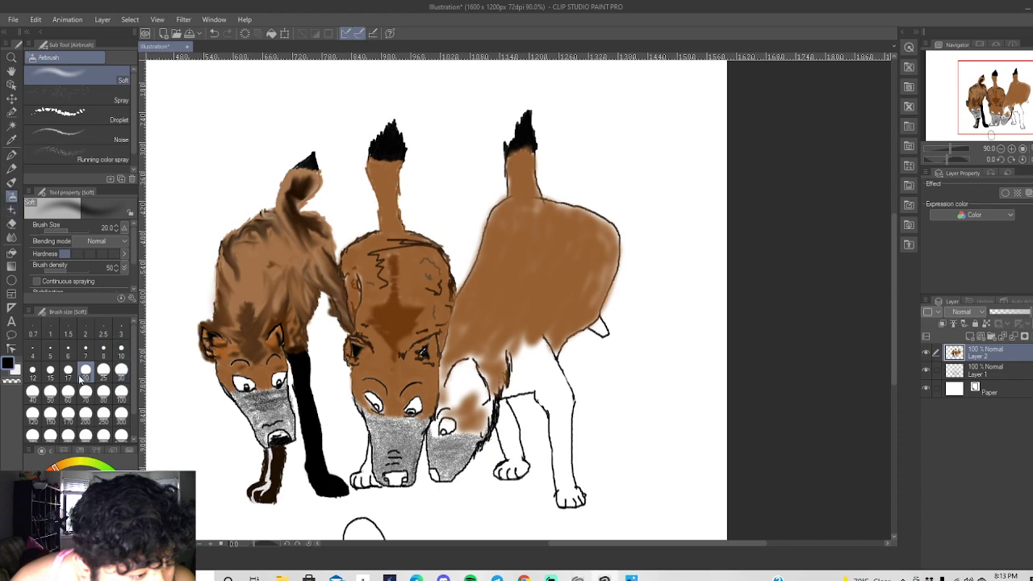
{"action": "left_click", "coordinate": [51, 370]}
{"action": "scroll", "coordinate": [497, 501], "scroll_direction": "up", "scroll_amount": 5}
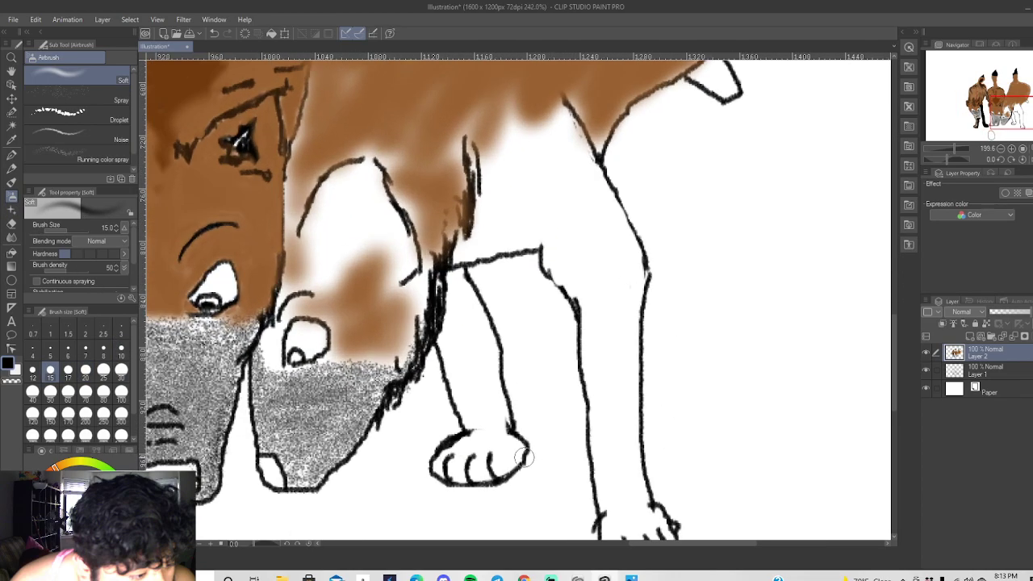
{"action": "mouse_move", "coordinate": [466, 472]}
{"action": "left_mouse_down"}
{"action": "mouse_move", "coordinate": [498, 467]}
{"action": "mouse_move", "coordinate": [468, 477]}
{"action": "mouse_move", "coordinate": [519, 455]}
{"action": "mouse_move", "coordinate": [459, 473]}
{"action": "mouse_move", "coordinate": [435, 466]}
{"action": "mouse_move", "coordinate": [463, 466]}
{"action": "mouse_move", "coordinate": [455, 460]}
{"action": "mouse_move", "coordinate": [434, 462]}
{"action": "mouse_move", "coordinate": [497, 456]}
{"action": "mouse_move", "coordinate": [450, 456]}
{"action": "mouse_move", "coordinate": [518, 446]}
{"action": "mouse_move", "coordinate": [505, 431]}
{"action": "mouse_move", "coordinate": [520, 443]}
{"action": "mouse_move", "coordinate": [453, 446]}
{"action": "mouse_move", "coordinate": [495, 434]}
{"action": "mouse_move", "coordinate": [469, 447]}
{"action": "mouse_move", "coordinate": [496, 427]}
{"action": "mouse_move", "coordinate": [476, 435]}
{"action": "mouse_move", "coordinate": [481, 424]}
{"action": "mouse_move", "coordinate": [474, 440]}
{"action": "mouse_move", "coordinate": [476, 398]}
{"action": "mouse_move", "coordinate": [478, 431]}
{"action": "mouse_move", "coordinate": [450, 370]}
{"action": "mouse_move", "coordinate": [462, 419]}
{"action": "mouse_move", "coordinate": [458, 383]}
{"action": "mouse_move", "coordinate": [472, 428]}
{"action": "mouse_move", "coordinate": [470, 355]}
{"action": "mouse_move", "coordinate": [484, 421]}
{"action": "mouse_move", "coordinate": [470, 377]}
{"action": "mouse_move", "coordinate": [490, 412]}
{"action": "mouse_move", "coordinate": [478, 357]}
{"action": "mouse_move", "coordinate": [491, 422]}
{"action": "mouse_move", "coordinate": [486, 373]}
{"action": "mouse_move", "coordinate": [498, 425]}
{"action": "mouse_move", "coordinate": [499, 389]}
{"action": "mouse_move", "coordinate": [508, 407]}
{"action": "mouse_move", "coordinate": [483, 349]}
{"action": "mouse_move", "coordinate": [481, 387]}
{"action": "mouse_move", "coordinate": [473, 357]}
{"action": "mouse_move", "coordinate": [480, 372]}
{"action": "mouse_move", "coordinate": [467, 373]}
{"action": "mouse_move", "coordinate": [442, 330]}
{"action": "mouse_move", "coordinate": [452, 388]}
{"action": "mouse_move", "coordinate": [459, 379]}
{"action": "mouse_move", "coordinate": [442, 319]}
{"action": "mouse_move", "coordinate": [456, 270]}
{"action": "mouse_move", "coordinate": [439, 273]}
{"action": "mouse_move", "coordinate": [440, 311]}
{"action": "mouse_move", "coordinate": [472, 339]}
{"action": "mouse_move", "coordinate": [464, 302]}
{"action": "mouse_move", "coordinate": [494, 387]}
{"action": "mouse_move", "coordinate": [496, 337]}
{"action": "mouse_move", "coordinate": [483, 355]}
{"action": "mouse_move", "coordinate": [455, 266]}
{"action": "mouse_move", "coordinate": [492, 422]}
{"action": "mouse_move", "coordinate": [472, 380]}
{"action": "mouse_move", "coordinate": [459, 445]}
{"action": "mouse_move", "coordinate": [441, 454]}
{"action": "mouse_move", "coordinate": [450, 449]}
{"action": "mouse_move", "coordinate": [448, 481]}
{"action": "mouse_move", "coordinate": [501, 459]}
{"action": "mouse_move", "coordinate": [489, 473]}
{"action": "mouse_move", "coordinate": [505, 470]}
{"action": "mouse_move", "coordinate": [510, 457]}
{"action": "mouse_move", "coordinate": [492, 394]}
{"action": "mouse_move", "coordinate": [494, 343]}
{"action": "mouse_move", "coordinate": [473, 295]}
{"action": "mouse_move", "coordinate": [505, 438]}
{"action": "mouse_move", "coordinate": [521, 449]}
{"action": "mouse_move", "coordinate": [460, 350]}
{"action": "left_mouse_up"}
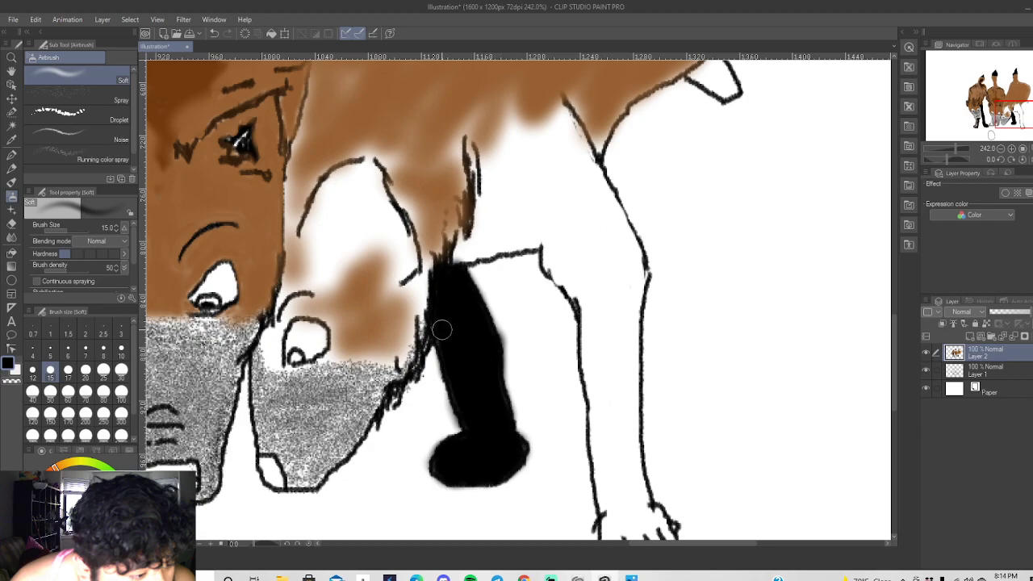
{"action": "scroll", "coordinate": [488, 315], "scroll_direction": "down", "scroll_amount": 2}
{"action": "scroll", "coordinate": [488, 323], "scroll_direction": "down", "scroll_amount": 2}
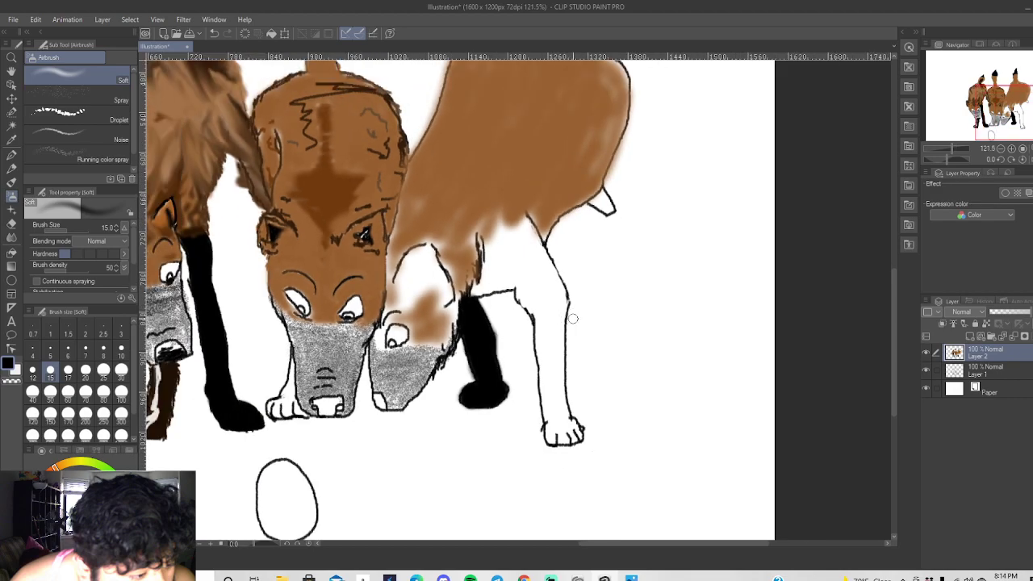
{"action": "scroll", "coordinate": [573, 318], "scroll_direction": "down", "scroll_amount": 2}
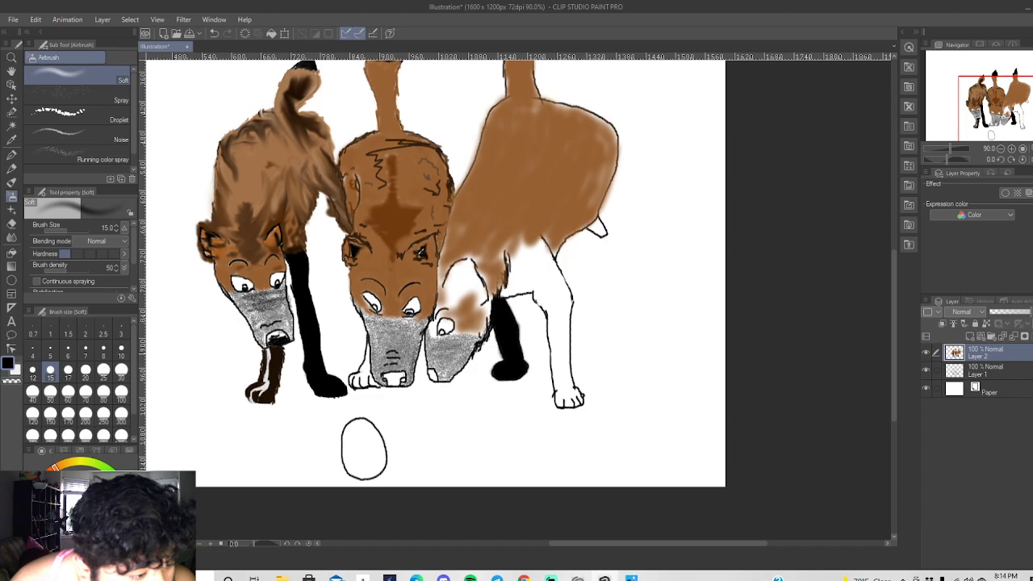
Fill the middle animal's leg and paw beside its muzzle with dark brown using the Soft airbrush at size 15.
{"action": "scroll", "coordinate": [363, 375], "scroll_direction": "up", "scroll_amount": 6}
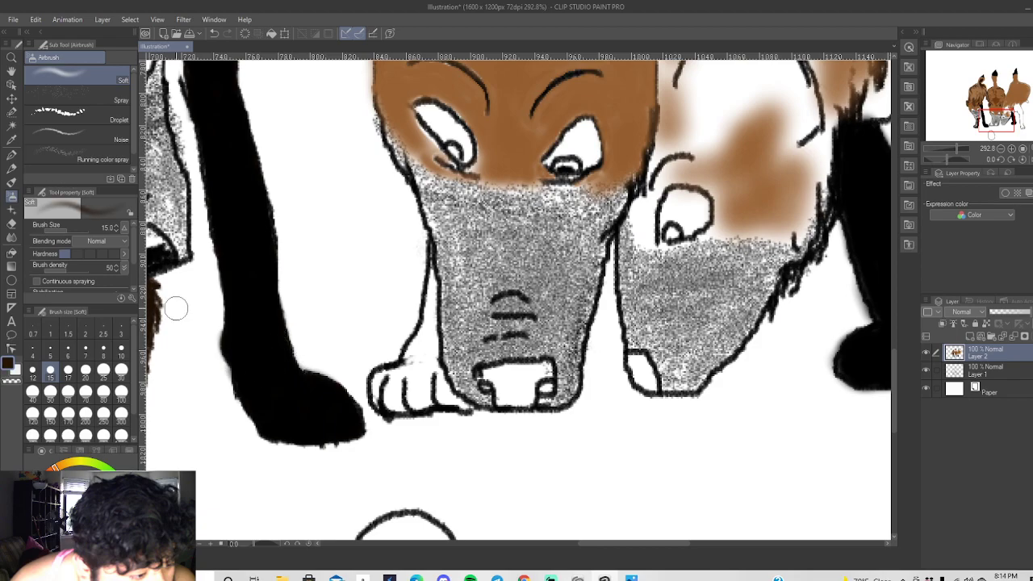
{"action": "left_click", "coordinate": [10, 196]}
{"action": "mouse_move", "coordinate": [407, 396]}
{"action": "left_mouse_down"}
{"action": "mouse_move", "coordinate": [456, 400]}
{"action": "mouse_move", "coordinate": [379, 399]}
{"action": "mouse_move", "coordinate": [379, 382]}
{"action": "mouse_move", "coordinate": [376, 397]}
{"action": "mouse_move", "coordinate": [391, 379]}
{"action": "mouse_move", "coordinate": [384, 388]}
{"action": "mouse_move", "coordinate": [421, 371]}
{"action": "mouse_move", "coordinate": [414, 392]}
{"action": "mouse_move", "coordinate": [423, 368]}
{"action": "mouse_move", "coordinate": [431, 387]}
{"action": "mouse_move", "coordinate": [436, 362]}
{"action": "mouse_move", "coordinate": [447, 390]}
{"action": "mouse_move", "coordinate": [423, 388]}
{"action": "mouse_move", "coordinate": [430, 349]}
{"action": "mouse_move", "coordinate": [406, 369]}
{"action": "mouse_move", "coordinate": [427, 331]}
{"action": "mouse_move", "coordinate": [433, 269]}
{"action": "mouse_move", "coordinate": [416, 368]}
{"action": "mouse_move", "coordinate": [428, 315]}
{"action": "mouse_move", "coordinate": [428, 368]}
{"action": "mouse_move", "coordinate": [442, 396]}
{"action": "mouse_move", "coordinate": [468, 409]}
{"action": "mouse_move", "coordinate": [408, 396]}
{"action": "mouse_move", "coordinate": [395, 373]}
{"action": "mouse_move", "coordinate": [381, 373]}
{"action": "mouse_move", "coordinate": [392, 389]}
{"action": "mouse_move", "coordinate": [413, 389]}
{"action": "mouse_move", "coordinate": [395, 392]}
{"action": "mouse_move", "coordinate": [428, 396]}
{"action": "mouse_move", "coordinate": [386, 377]}
{"action": "mouse_move", "coordinate": [404, 373]}
{"action": "mouse_move", "coordinate": [433, 283]}
{"action": "mouse_move", "coordinate": [415, 342]}
{"action": "mouse_move", "coordinate": [414, 396]}
{"action": "left_mouse_up"}
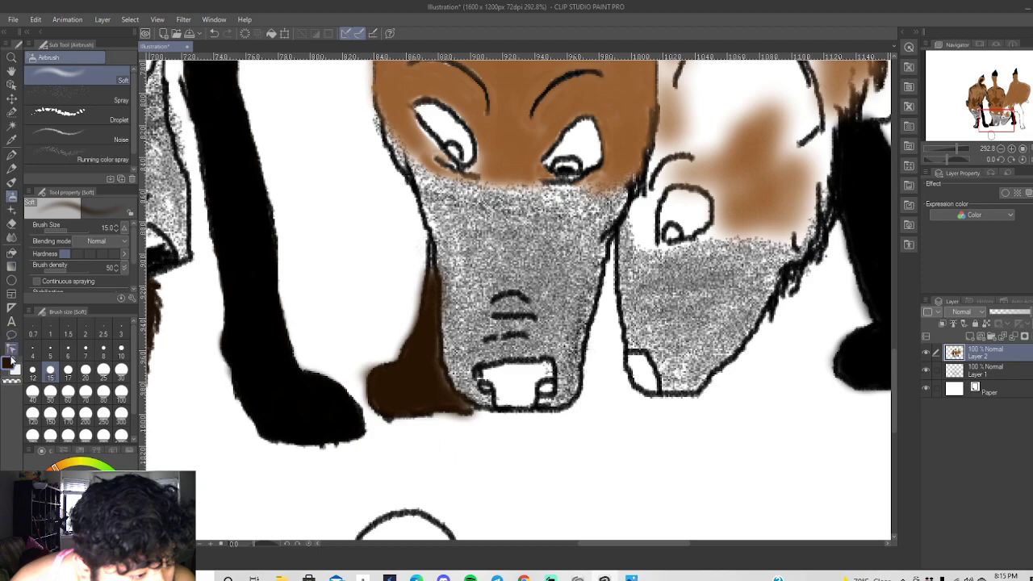
Try to draw black toe lines on the middle animal's dark brown paw with the Real G-Pen at size 4.
{"action": "left_click", "coordinate": [11, 169]}
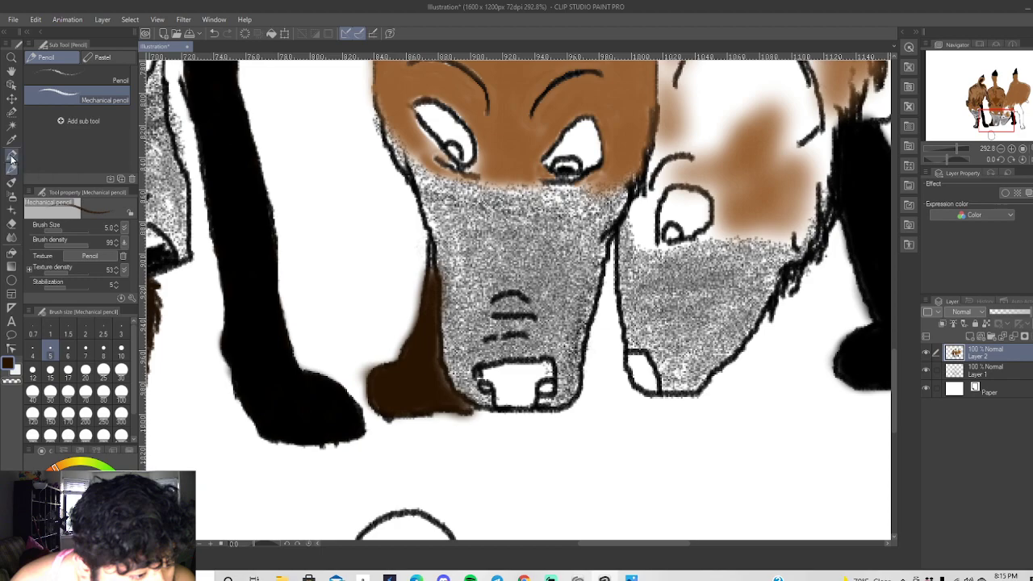
{"action": "left_click", "coordinate": [11, 155]}
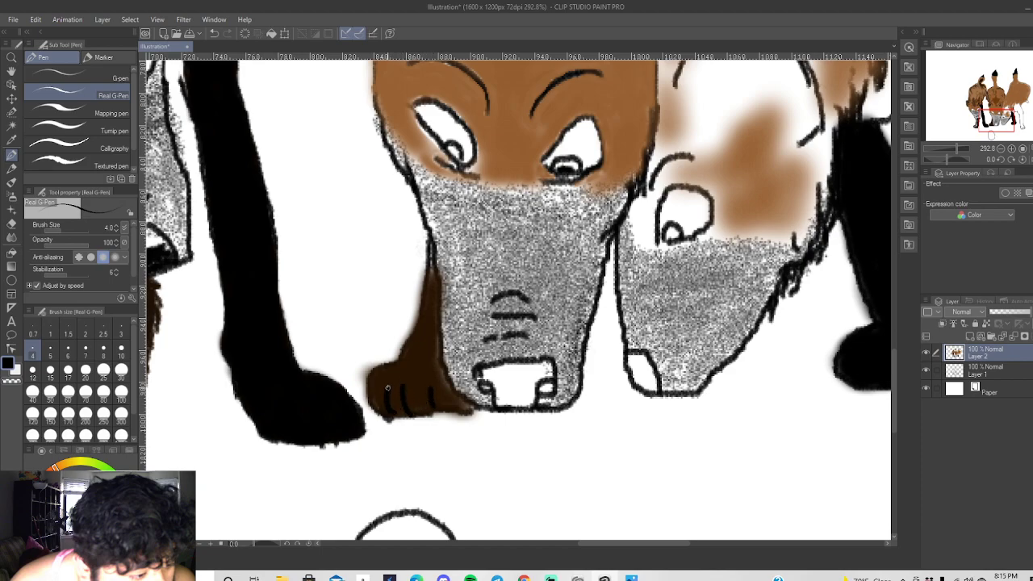
{"action": "left_click", "coordinate": [213, 33]}
{"action": "left_click", "coordinate": [214, 33]}
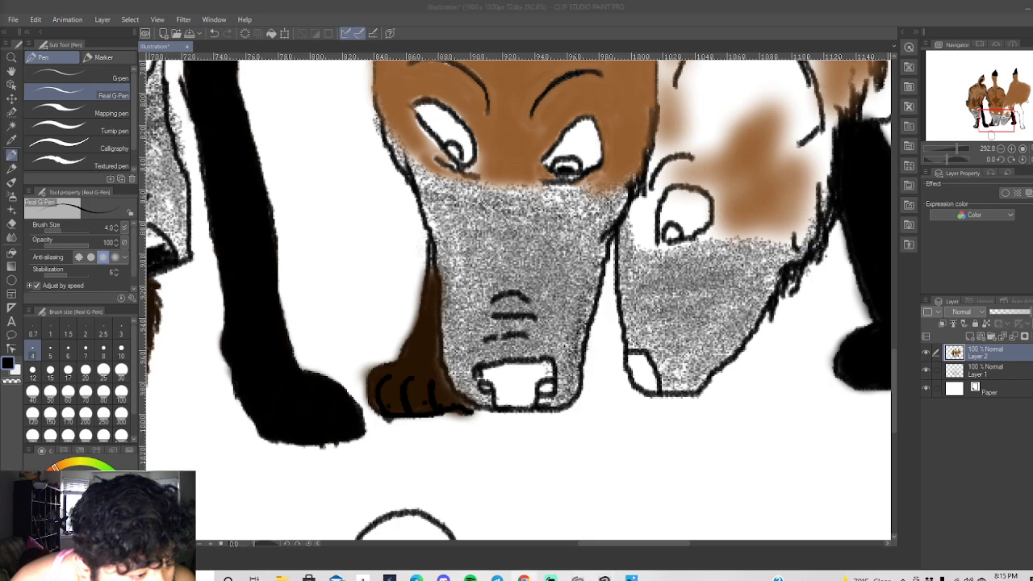
{"action": "left_click", "coordinate": [215, 32]}
{"action": "left_click", "coordinate": [214, 32]}
{"action": "left_click", "coordinate": [215, 32]}
{"action": "left_click", "coordinate": [215, 32]}
{"action": "left_click", "coordinate": [214, 33]}
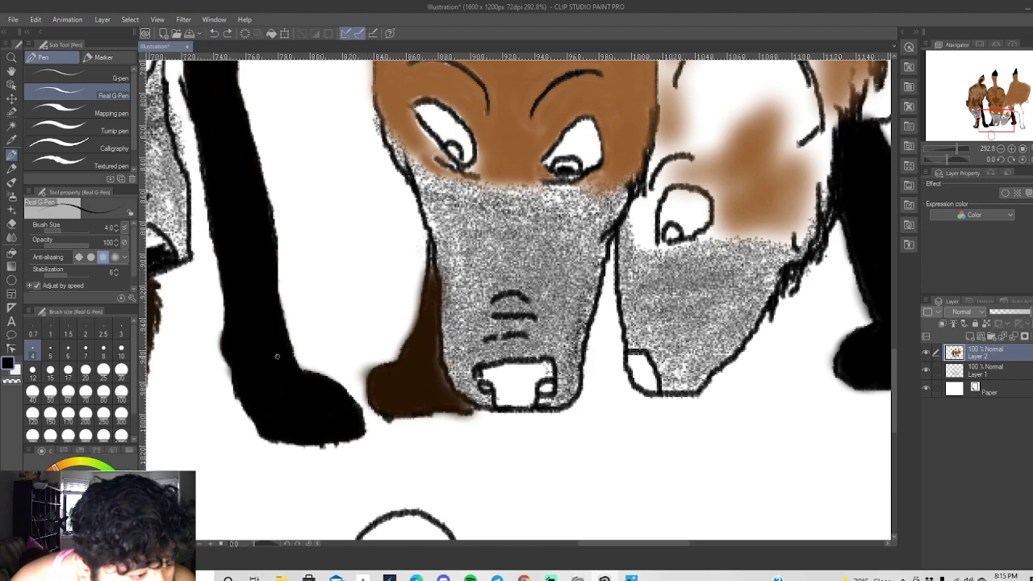
Erase the brown halo around the middle animal's paw and darken the pupils in black with the Mechanical pencil at size 5.
{"action": "left_click", "coordinate": [11, 223]}
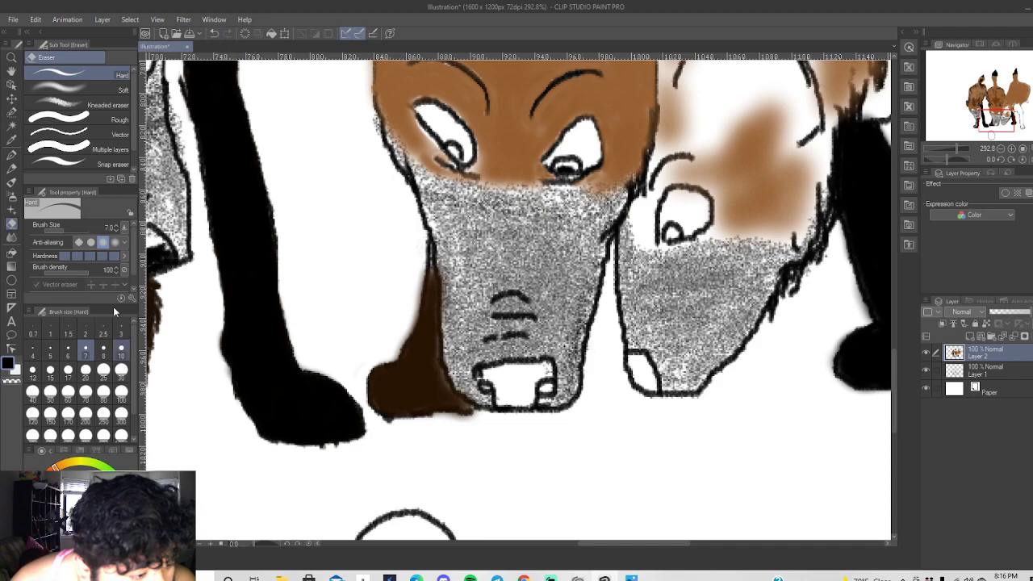
{"action": "left_click", "coordinate": [11, 167]}
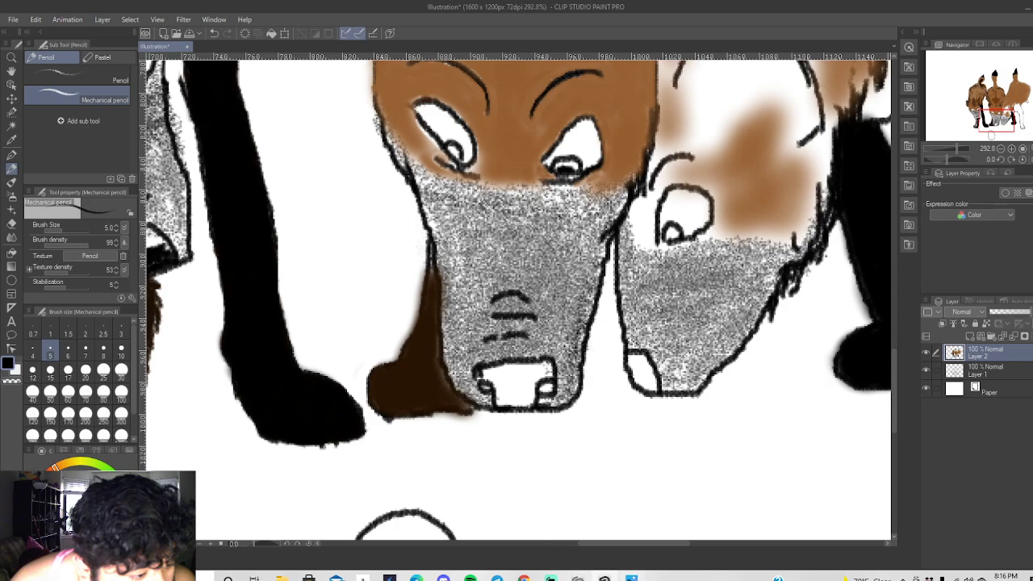
{"action": "left_click_drag", "start_coordinate": [683, 546], "coordinate": [676, 547]}
{"action": "scroll", "coordinate": [662, 552], "scroll_direction": "right", "scroll_amount": 5}
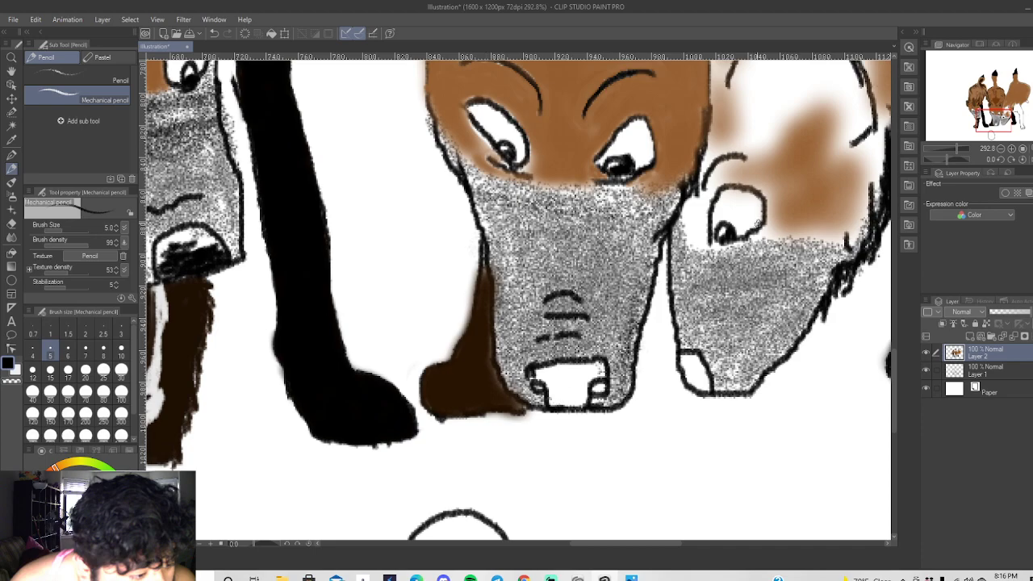
Sample the body brown and airbrush it at size 15 over the third animal's lower chest between its front legs.
{"action": "scroll", "coordinate": [516, 299], "scroll_direction": "down", "scroll_amount": 3}
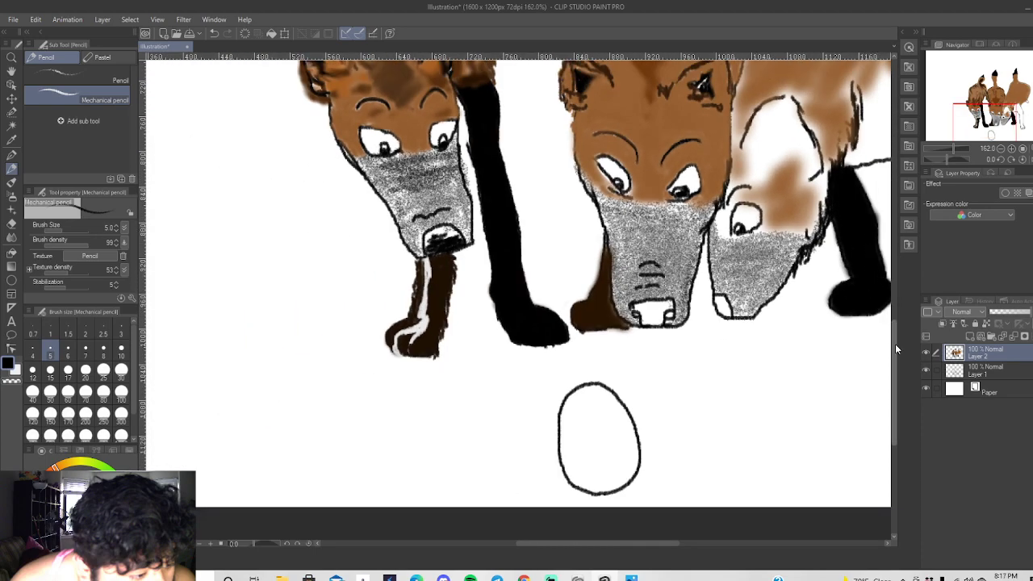
{"action": "left_click_drag", "start_coordinate": [894, 343], "coordinate": [899, 299]}
{"action": "left_click_drag", "start_coordinate": [615, 540], "coordinate": [666, 533]}
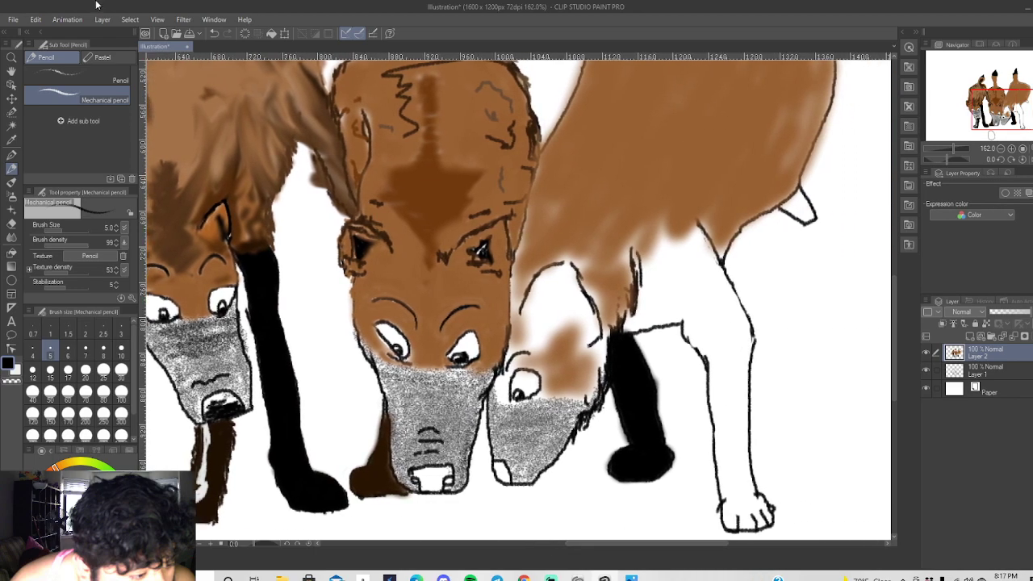
{"action": "left_click", "coordinate": [12, 196]}
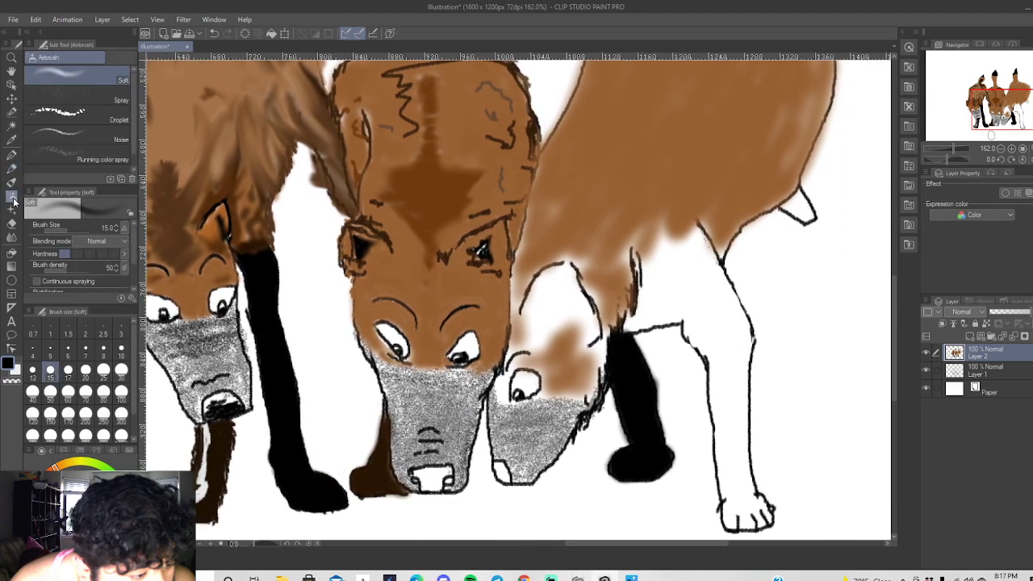
{"action": "left_click", "coordinate": [11, 139]}
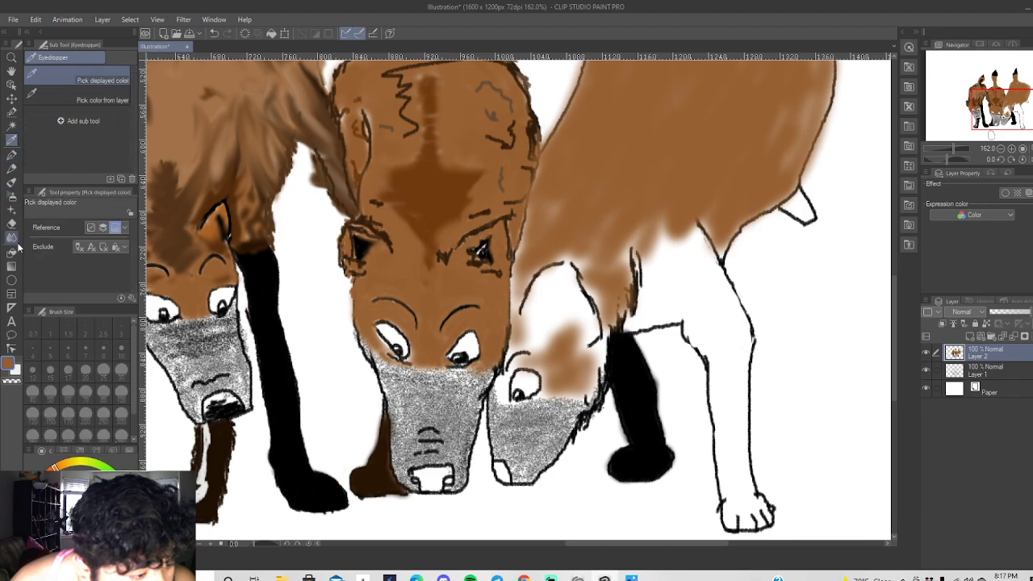
{"action": "left_click", "coordinate": [11, 196]}
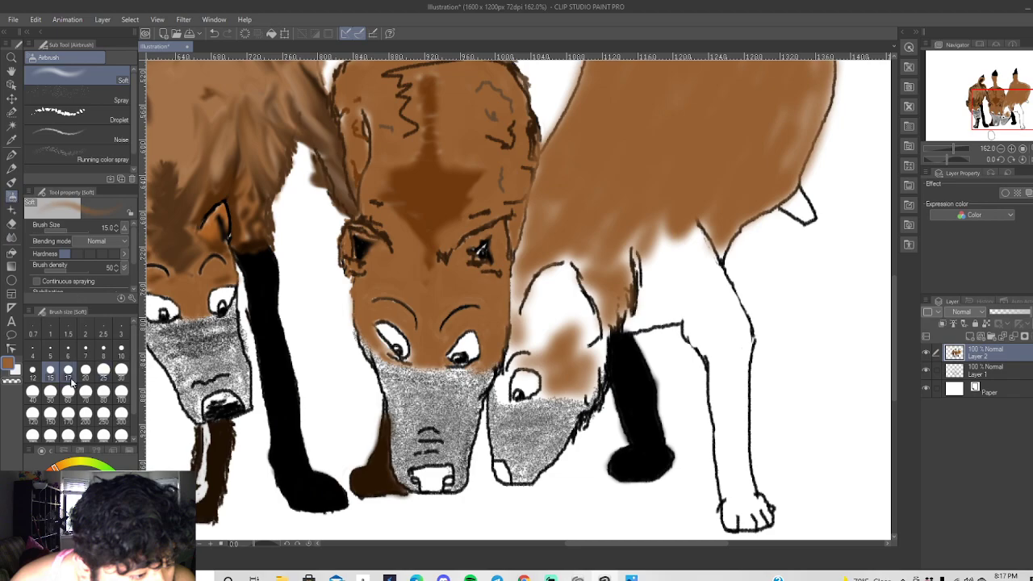
{"action": "mouse_move", "coordinate": [684, 233]}
{"action": "left_mouse_down"}
{"action": "mouse_move", "coordinate": [654, 283]}
{"action": "mouse_move", "coordinate": [658, 240]}
{"action": "mouse_move", "coordinate": [662, 257]}
{"action": "mouse_move", "coordinate": [634, 319]}
{"action": "mouse_move", "coordinate": [654, 305]}
{"action": "mouse_move", "coordinate": [657, 328]}
{"action": "mouse_move", "coordinate": [684, 226]}
{"action": "mouse_move", "coordinate": [665, 272]}
{"action": "mouse_move", "coordinate": [667, 292]}
{"action": "mouse_move", "coordinate": [691, 237]}
{"action": "mouse_move", "coordinate": [679, 316]}
{"action": "mouse_move", "coordinate": [697, 303]}
{"action": "mouse_move", "coordinate": [712, 259]}
{"action": "mouse_move", "coordinate": [703, 294]}
{"action": "mouse_move", "coordinate": [688, 237]}
{"action": "mouse_move", "coordinate": [669, 229]}
{"action": "mouse_move", "coordinate": [637, 264]}
{"action": "left_mouse_up"}
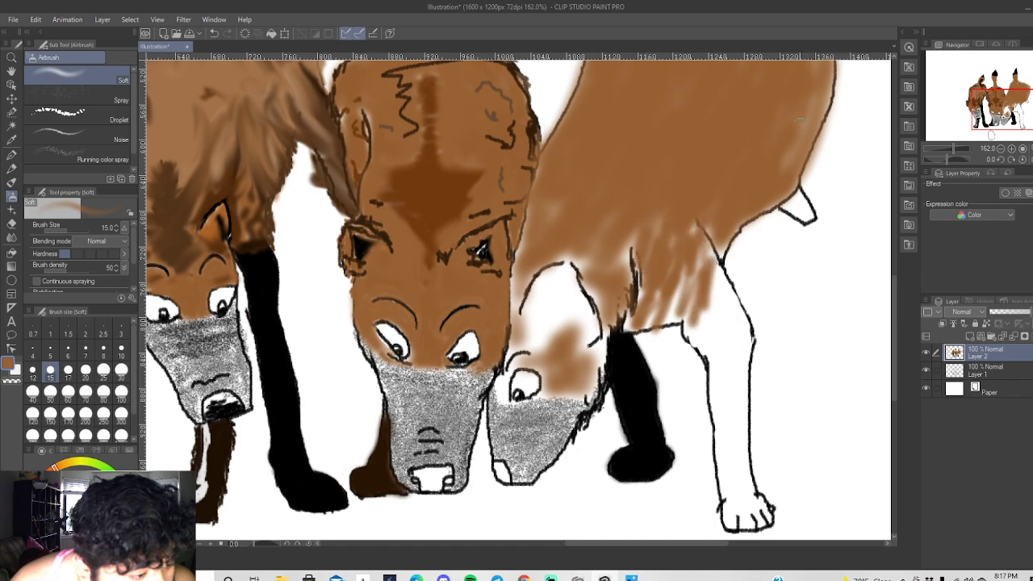
Cover the remaining pale gaps on the third animal's neck, around its ear and across its chest with body brown.
{"action": "mouse_move", "coordinate": [660, 209]}
{"action": "left_mouse_down"}
{"action": "mouse_move", "coordinate": [611, 272]}
{"action": "mouse_move", "coordinate": [579, 266]}
{"action": "left_mouse_up"}
{"action": "mouse_move", "coordinate": [545, 215]}
{"action": "left_mouse_down"}
{"action": "mouse_move", "coordinate": [520, 243]}
{"action": "mouse_move", "coordinate": [529, 212]}
{"action": "left_mouse_up"}
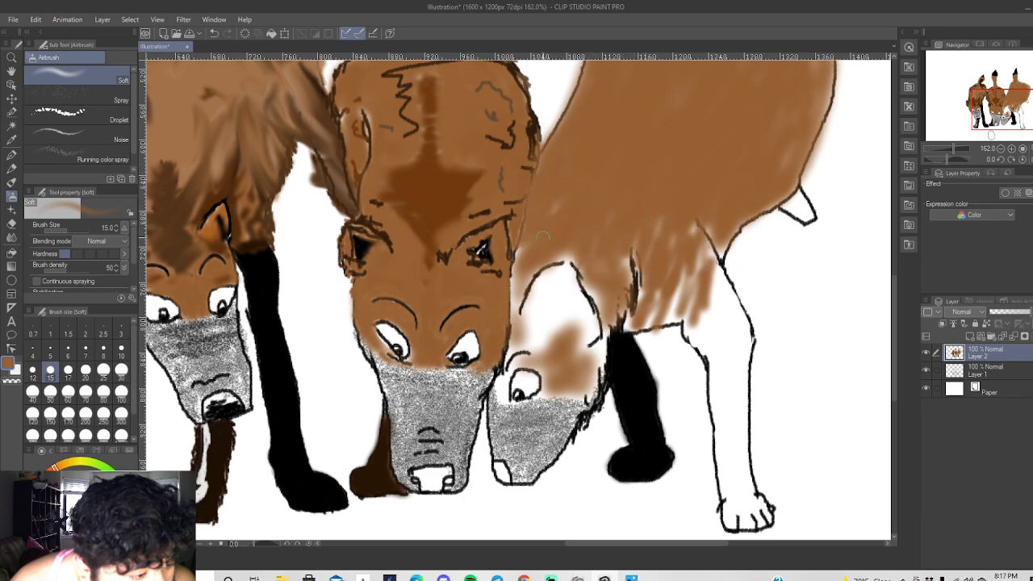
{"action": "mouse_move", "coordinate": [517, 257]}
{"action": "left_mouse_down"}
{"action": "mouse_move", "coordinate": [513, 295]}
{"action": "mouse_move", "coordinate": [520, 288]}
{"action": "left_mouse_up"}
{"action": "left_click_drag", "start_coordinate": [584, 263], "coordinate": [607, 304]}
{"action": "left_click_drag", "start_coordinate": [624, 233], "coordinate": [629, 255]}
{"action": "mouse_move", "coordinate": [674, 214]}
{"action": "left_mouse_down"}
{"action": "mouse_move", "coordinate": [681, 294]}
{"action": "mouse_move", "coordinate": [698, 267]}
{"action": "mouse_move", "coordinate": [696, 203]}
{"action": "mouse_move", "coordinate": [640, 287]}
{"action": "mouse_move", "coordinate": [663, 312]}
{"action": "mouse_move", "coordinate": [690, 287]}
{"action": "mouse_move", "coordinate": [665, 322]}
{"action": "mouse_move", "coordinate": [710, 273]}
{"action": "mouse_move", "coordinate": [697, 317]}
{"action": "left_mouse_up"}
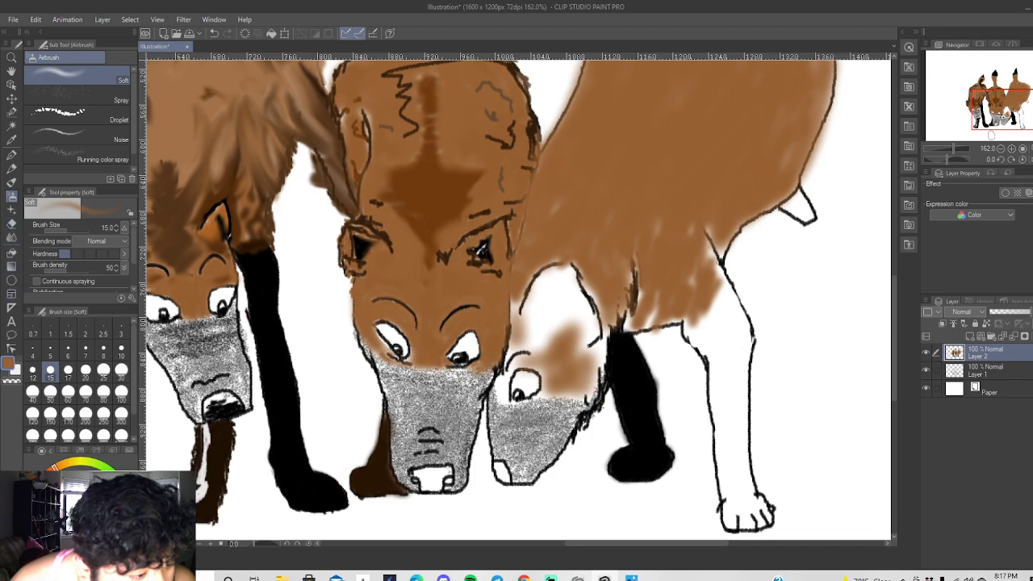
Airbrush the paw and lower part of the third animal's outer leg in black at size 15.
{"action": "key", "text": "x"}
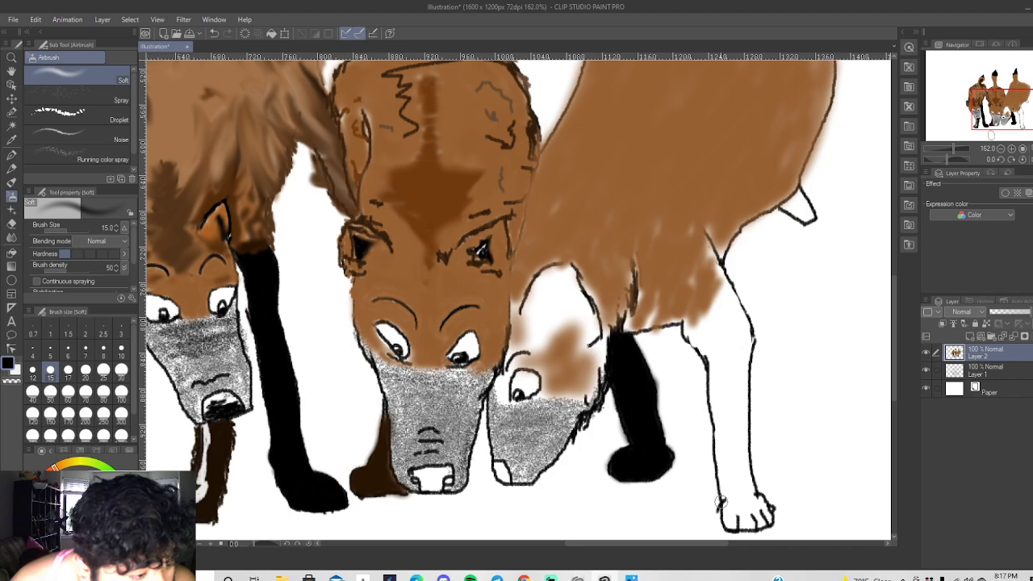
{"action": "mouse_move", "coordinate": [731, 499]}
{"action": "left_mouse_down"}
{"action": "mouse_move", "coordinate": [749, 528]}
{"action": "mouse_move", "coordinate": [745, 503]}
{"action": "mouse_move", "coordinate": [752, 514]}
{"action": "mouse_move", "coordinate": [756, 498]}
{"action": "mouse_move", "coordinate": [761, 507]}
{"action": "mouse_move", "coordinate": [734, 489]}
{"action": "mouse_move", "coordinate": [726, 500]}
{"action": "mouse_move", "coordinate": [726, 454]}
{"action": "mouse_move", "coordinate": [743, 495]}
{"action": "mouse_move", "coordinate": [748, 484]}
{"action": "mouse_move", "coordinate": [740, 453]}
{"action": "mouse_move", "coordinate": [727, 496]}
{"action": "mouse_move", "coordinate": [730, 417]}
{"action": "mouse_move", "coordinate": [736, 490]}
{"action": "mouse_move", "coordinate": [723, 489]}
{"action": "mouse_move", "coordinate": [725, 416]}
{"action": "mouse_move", "coordinate": [730, 433]}
{"action": "mouse_move", "coordinate": [724, 456]}
{"action": "mouse_move", "coordinate": [720, 403]}
{"action": "mouse_move", "coordinate": [735, 454]}
{"action": "mouse_move", "coordinate": [742, 408]}
{"action": "mouse_move", "coordinate": [747, 431]}
{"action": "mouse_move", "coordinate": [721, 412]}
{"action": "left_mouse_up"}
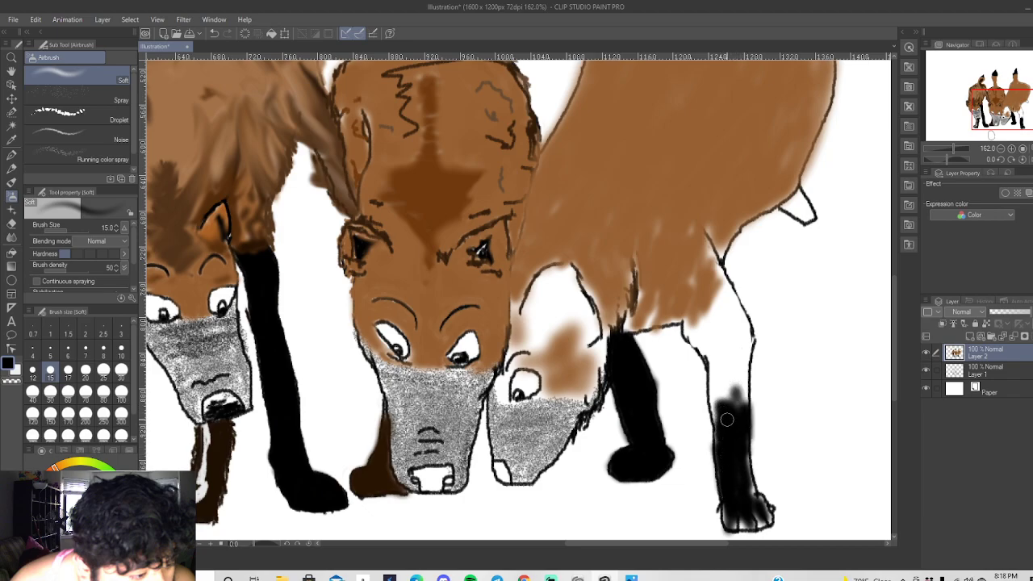
{"action": "mouse_move", "coordinate": [727, 416]}
{"action": "left_mouse_down"}
{"action": "mouse_move", "coordinate": [725, 382]}
{"action": "mouse_move", "coordinate": [728, 408]}
{"action": "mouse_move", "coordinate": [711, 434]}
{"action": "mouse_move", "coordinate": [726, 370]}
{"action": "mouse_move", "coordinate": [735, 372]}
{"action": "mouse_move", "coordinate": [744, 416]}
{"action": "mouse_move", "coordinate": [734, 375]}
{"action": "mouse_move", "coordinate": [743, 402]}
{"action": "mouse_move", "coordinate": [742, 361]}
{"action": "mouse_move", "coordinate": [747, 348]}
{"action": "left_mouse_up"}
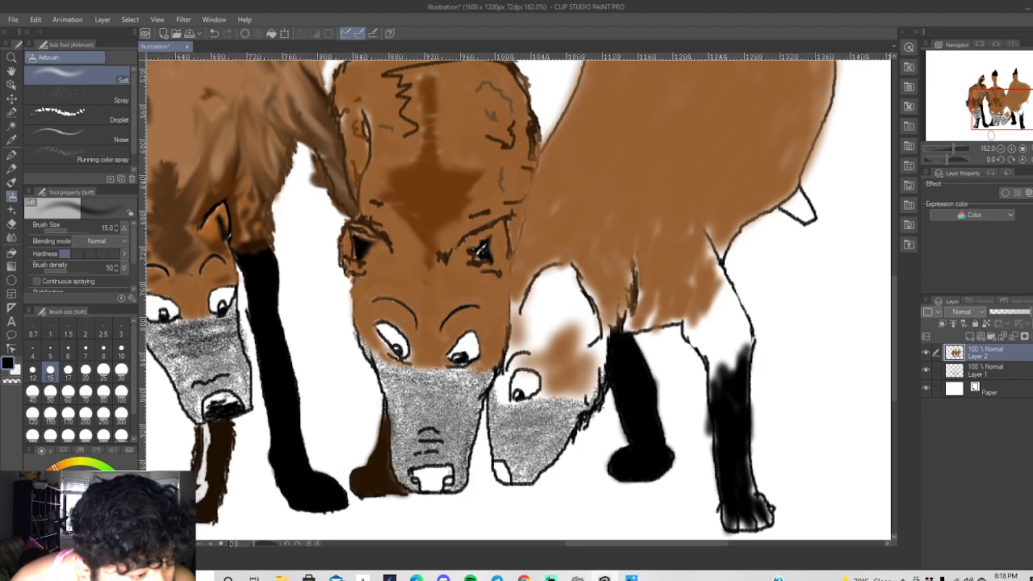
Sample the body brown and fill the third animal's outer upper leg down to the black section with the Soft airbrush.
{"action": "left_click", "coordinate": [11, 139]}
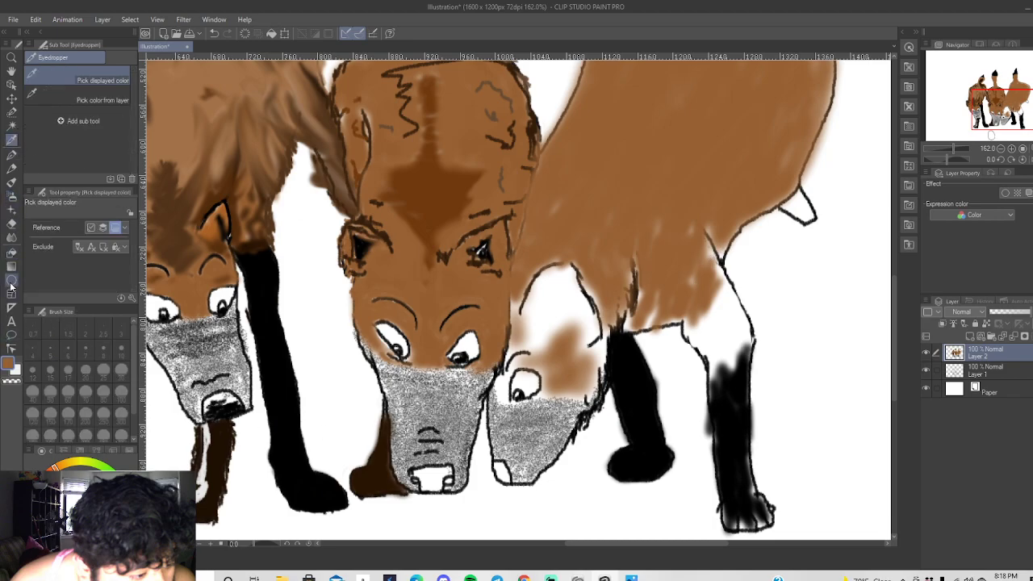
{"action": "left_click", "coordinate": [12, 199]}
{"action": "mouse_move", "coordinate": [708, 320]}
{"action": "left_mouse_down"}
{"action": "mouse_move", "coordinate": [718, 357]}
{"action": "mouse_move", "coordinate": [718, 381]}
{"action": "mouse_move", "coordinate": [716, 346]}
{"action": "mouse_move", "coordinate": [727, 360]}
{"action": "mouse_move", "coordinate": [729, 386]}
{"action": "mouse_move", "coordinate": [737, 328]}
{"action": "mouse_move", "coordinate": [747, 361]}
{"action": "mouse_move", "coordinate": [753, 347]}
{"action": "mouse_move", "coordinate": [727, 294]}
{"action": "mouse_move", "coordinate": [723, 334]}
{"action": "mouse_move", "coordinate": [711, 247]}
{"action": "mouse_move", "coordinate": [721, 293]}
{"action": "mouse_move", "coordinate": [739, 304]}
{"action": "mouse_move", "coordinate": [711, 270]}
{"action": "mouse_move", "coordinate": [732, 356]}
{"action": "mouse_move", "coordinate": [690, 309]}
{"action": "mouse_move", "coordinate": [711, 383]}
{"action": "mouse_move", "coordinate": [730, 378]}
{"action": "mouse_move", "coordinate": [726, 316]}
{"action": "left_mouse_up"}
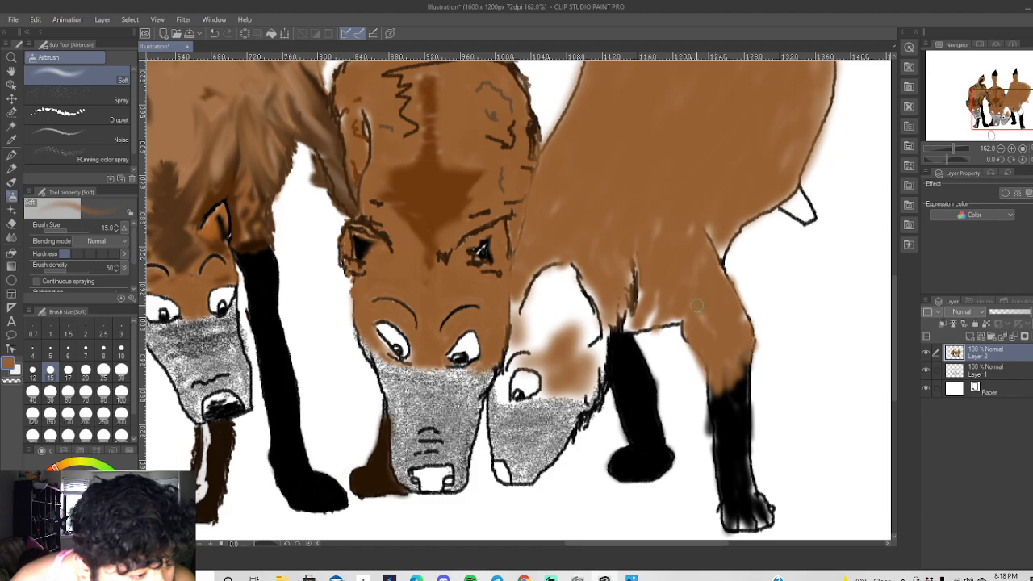
{"action": "left_click_drag", "start_coordinate": [715, 221], "coordinate": [720, 245]}
Airbrush body brown over the third animal's cheek, the area around its eye and the edge above its grey muzzle.
{"action": "mouse_move", "coordinate": [550, 364]}
{"action": "left_mouse_down"}
{"action": "mouse_move", "coordinate": [596, 368]}
{"action": "mouse_move", "coordinate": [602, 319]}
{"action": "mouse_move", "coordinate": [587, 404]}
{"action": "mouse_move", "coordinate": [604, 358]}
{"action": "mouse_move", "coordinate": [605, 389]}
{"action": "mouse_move", "coordinate": [626, 309]}
{"action": "left_mouse_up"}
{"action": "key", "text": "ctrl+z"}
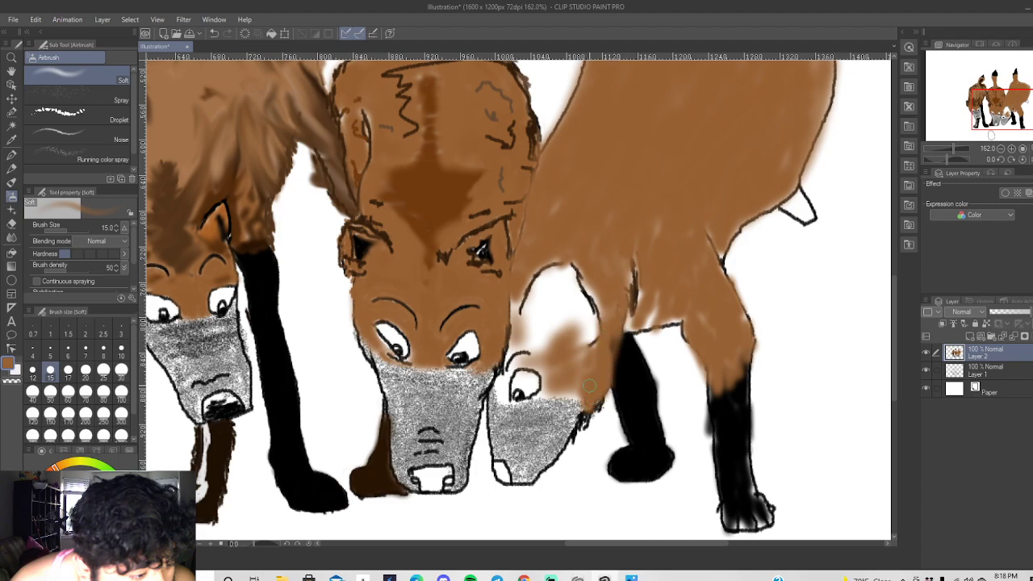
{"action": "left_click_drag", "start_coordinate": [577, 402], "coordinate": [533, 389]}
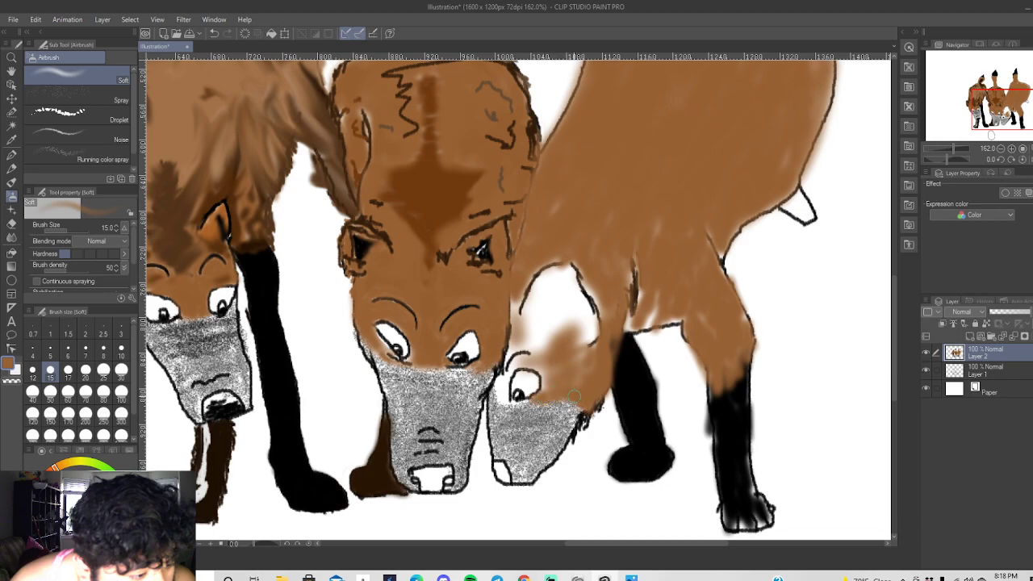
{"action": "mouse_move", "coordinate": [500, 391]}
{"action": "left_mouse_down"}
{"action": "mouse_move", "coordinate": [505, 398]}
{"action": "mouse_move", "coordinate": [502, 384]}
{"action": "left_mouse_up"}
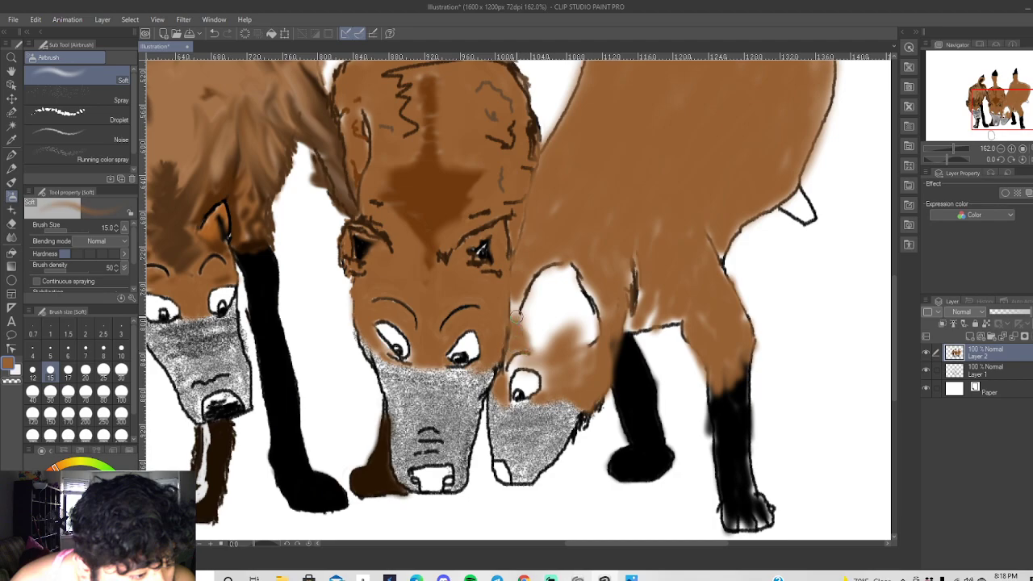
{"action": "left_click_drag", "start_coordinate": [544, 354], "coordinate": [556, 364]}
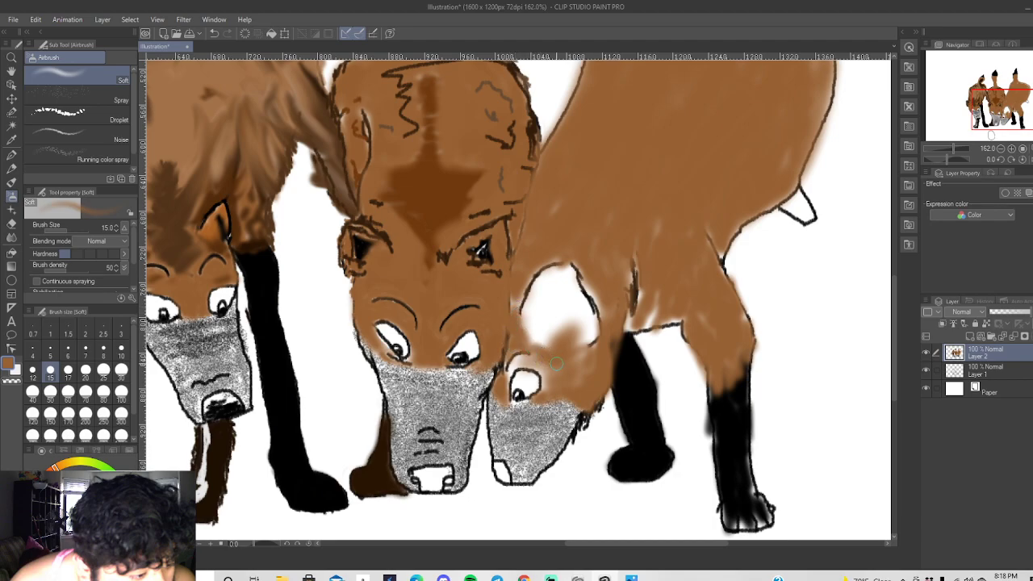
Erase the brown covering the third animal's brow line with the Hard eraser at size 7 and airbrush brown between ear and eye.
{"action": "left_click", "coordinate": [12, 222]}
{"action": "scroll", "coordinate": [517, 359], "scroll_direction": "up", "scroll_amount": 6}
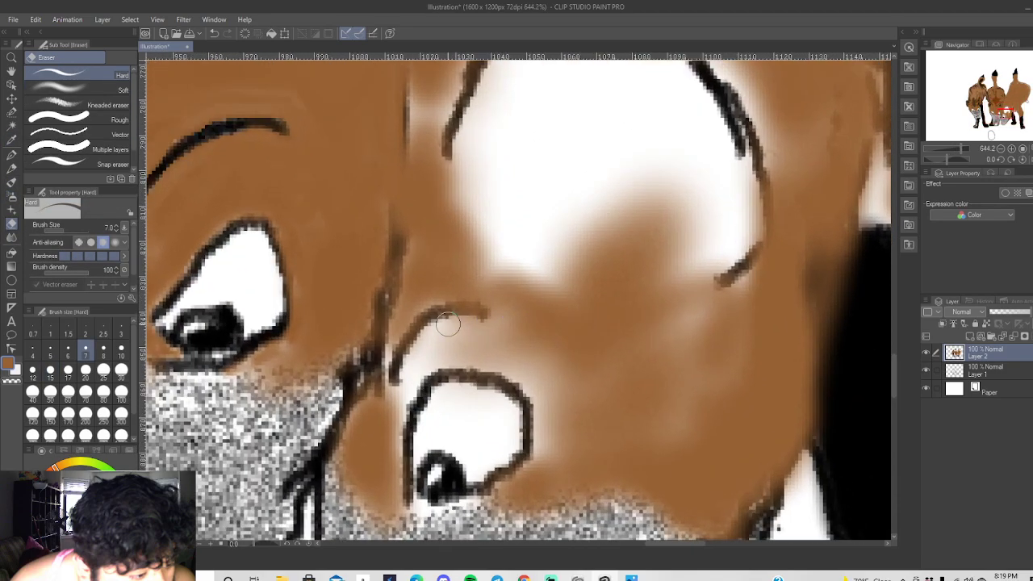
{"action": "left_click_drag", "start_coordinate": [449, 324], "coordinate": [489, 319]}
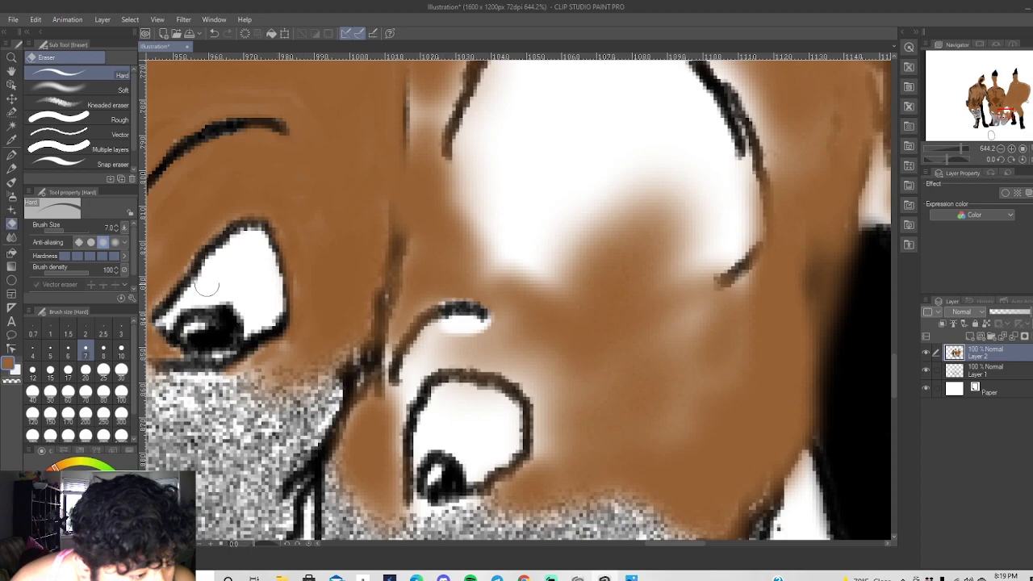
{"action": "left_click", "coordinate": [11, 195]}
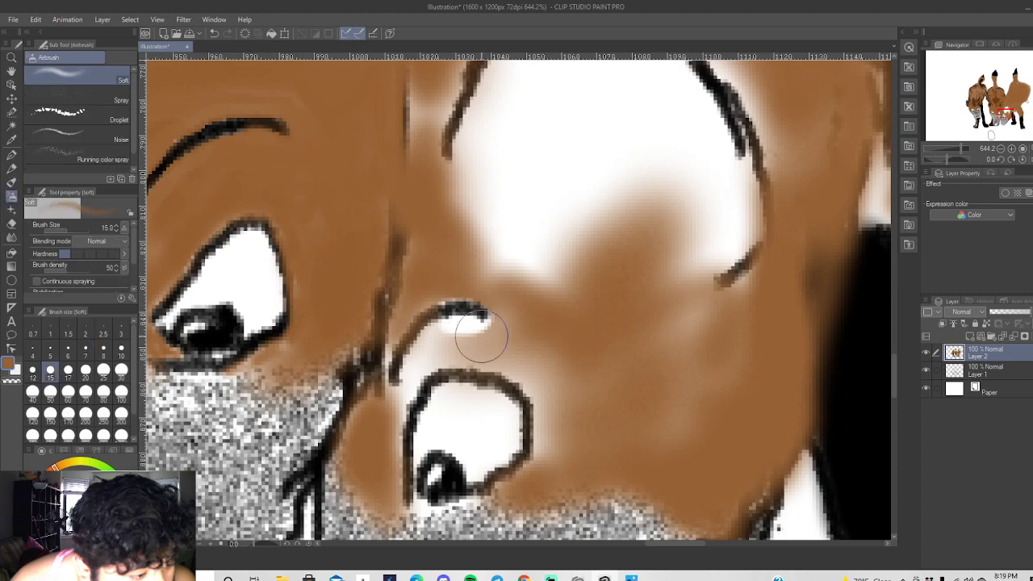
{"action": "mouse_move", "coordinate": [444, 347]}
{"action": "left_mouse_down"}
{"action": "mouse_move", "coordinate": [487, 343]}
{"action": "mouse_move", "coordinate": [441, 338]}
{"action": "mouse_move", "coordinate": [464, 328]}
{"action": "mouse_move", "coordinate": [537, 346]}
{"action": "mouse_move", "coordinate": [481, 355]}
{"action": "mouse_move", "coordinate": [585, 378]}
{"action": "mouse_move", "coordinate": [532, 367]}
{"action": "mouse_move", "coordinate": [567, 420]}
{"action": "mouse_move", "coordinate": [553, 399]}
{"action": "mouse_move", "coordinate": [566, 475]}
{"action": "mouse_move", "coordinate": [631, 446]}
{"action": "mouse_move", "coordinate": [725, 430]}
{"action": "mouse_move", "coordinate": [740, 380]}
{"action": "mouse_move", "coordinate": [718, 340]}
{"action": "mouse_move", "coordinate": [630, 333]}
{"action": "mouse_move", "coordinate": [763, 343]}
{"action": "mouse_move", "coordinate": [784, 291]}
{"action": "mouse_move", "coordinate": [637, 377]}
{"action": "mouse_move", "coordinate": [549, 306]}
{"action": "mouse_move", "coordinate": [474, 283]}
{"action": "mouse_move", "coordinate": [427, 240]}
{"action": "mouse_move", "coordinate": [438, 221]}
{"action": "mouse_move", "coordinate": [583, 316]}
{"action": "mouse_move", "coordinate": [515, 344]}
{"action": "mouse_move", "coordinate": [446, 352]}
{"action": "mouse_move", "coordinate": [411, 384]}
{"action": "left_mouse_up"}
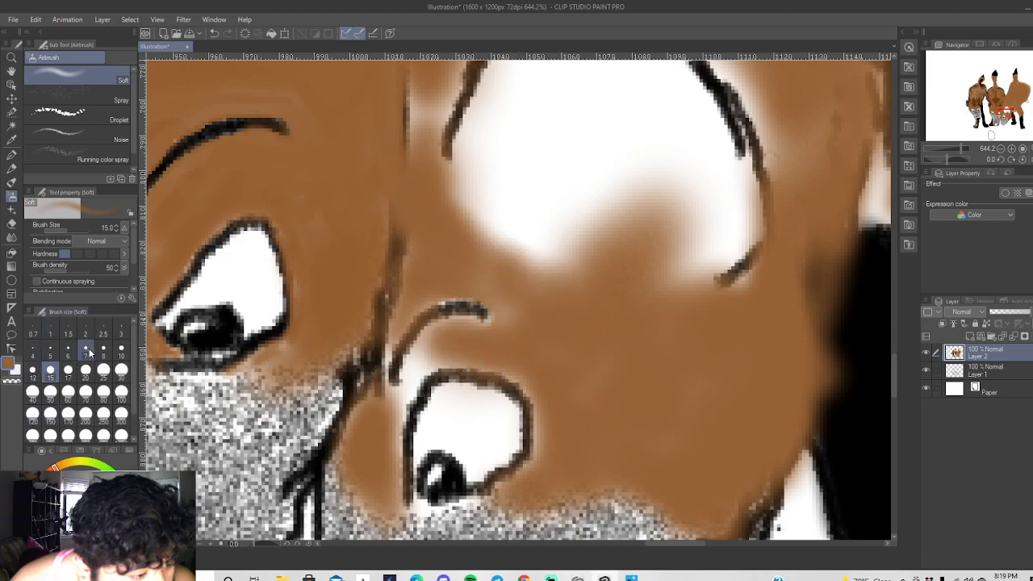
Fill the pale gaps around the third animal's brow and eye outline with body brown using the Soft airbrush at size 5.
{"action": "left_click", "coordinate": [50, 353]}
{"action": "mouse_move", "coordinate": [413, 383]}
{"action": "left_mouse_down"}
{"action": "mouse_move", "coordinate": [401, 430]}
{"action": "mouse_move", "coordinate": [423, 368]}
{"action": "mouse_move", "coordinate": [395, 401]}
{"action": "mouse_move", "coordinate": [418, 352]}
{"action": "mouse_move", "coordinate": [407, 370]}
{"action": "mouse_move", "coordinate": [431, 349]}
{"action": "mouse_move", "coordinate": [426, 373]}
{"action": "left_mouse_up"}
{"action": "left_click_drag", "start_coordinate": [396, 429], "coordinate": [401, 438]}
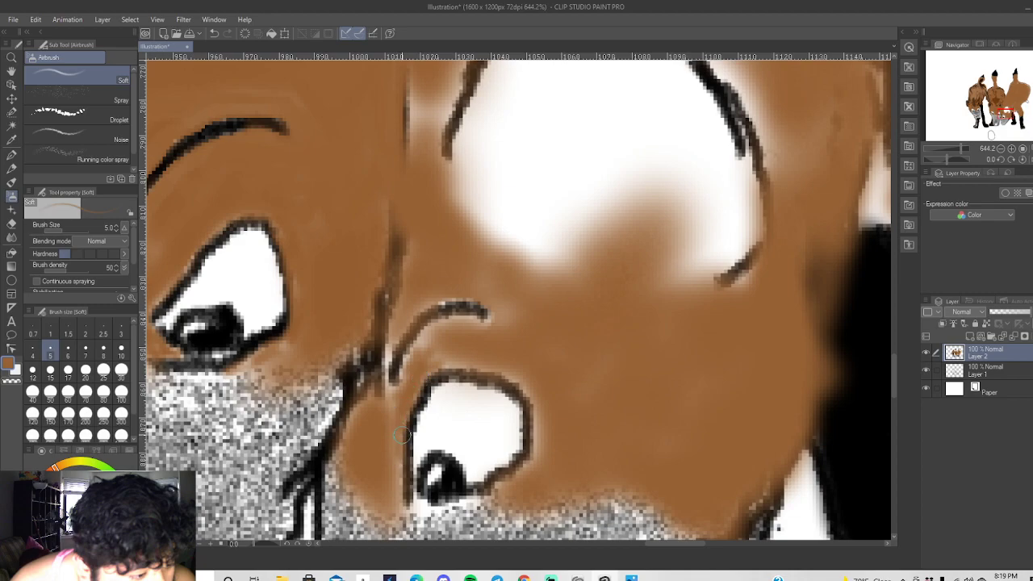
{"action": "mouse_move", "coordinate": [387, 354]}
{"action": "left_mouse_down"}
{"action": "mouse_move", "coordinate": [418, 366]}
{"action": "mouse_move", "coordinate": [434, 346]}
{"action": "mouse_move", "coordinate": [416, 354]}
{"action": "mouse_move", "coordinate": [448, 356]}
{"action": "left_mouse_up"}
{"action": "mouse_move", "coordinate": [468, 322]}
{"action": "left_mouse_down"}
{"action": "mouse_move", "coordinate": [505, 312]}
{"action": "mouse_move", "coordinate": [444, 320]}
{"action": "mouse_move", "coordinate": [406, 368]}
{"action": "left_mouse_up"}
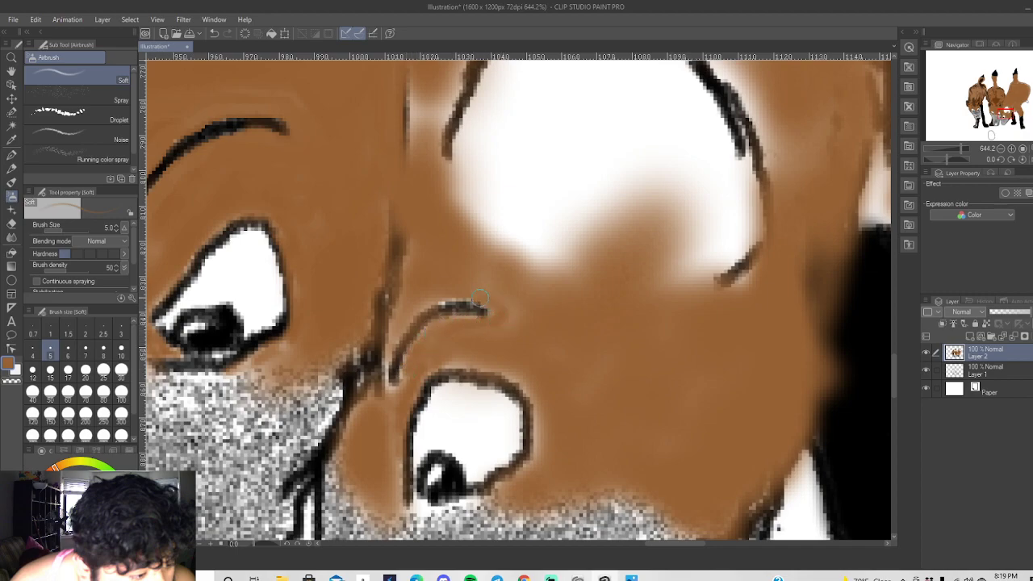
{"action": "left_click_drag", "start_coordinate": [406, 314], "coordinate": [392, 385]}
Erase the brown overlapping the third animal's brow line with the Hard eraser at size 4.
{"action": "left_click", "coordinate": [11, 224]}
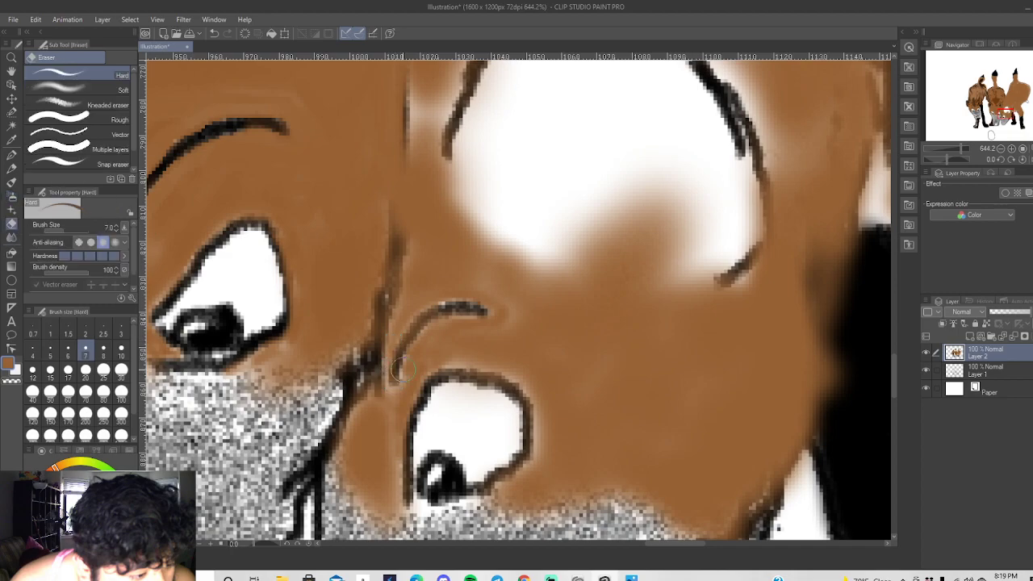
{"action": "scroll", "coordinate": [400, 367], "scroll_direction": "up", "scroll_amount": 4}
{"action": "left_click", "coordinate": [33, 352]}
{"action": "mouse_move", "coordinate": [370, 392]}
{"action": "left_mouse_down"}
{"action": "mouse_move", "coordinate": [425, 278]}
{"action": "mouse_move", "coordinate": [490, 208]}
{"action": "mouse_move", "coordinate": [584, 196]}
{"action": "mouse_move", "coordinate": [626, 203]}
{"action": "mouse_move", "coordinate": [583, 204]}
{"action": "mouse_move", "coordinate": [654, 213]}
{"action": "left_mouse_up"}
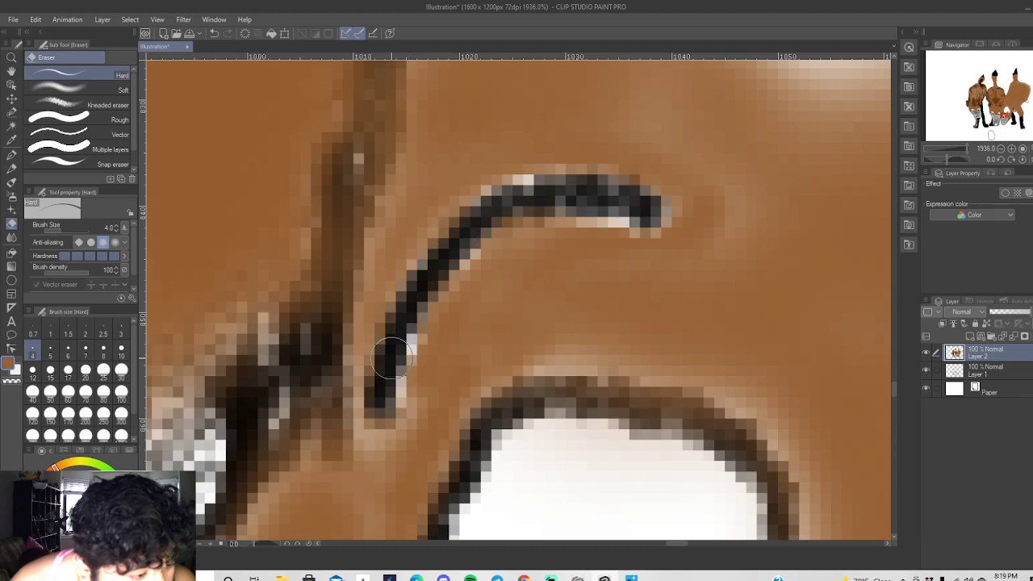
{"action": "key", "text": "ctrl+minus"}
{"action": "key", "text": "ctrl+minus"}
{"action": "key", "text": "ctrl+minus"}
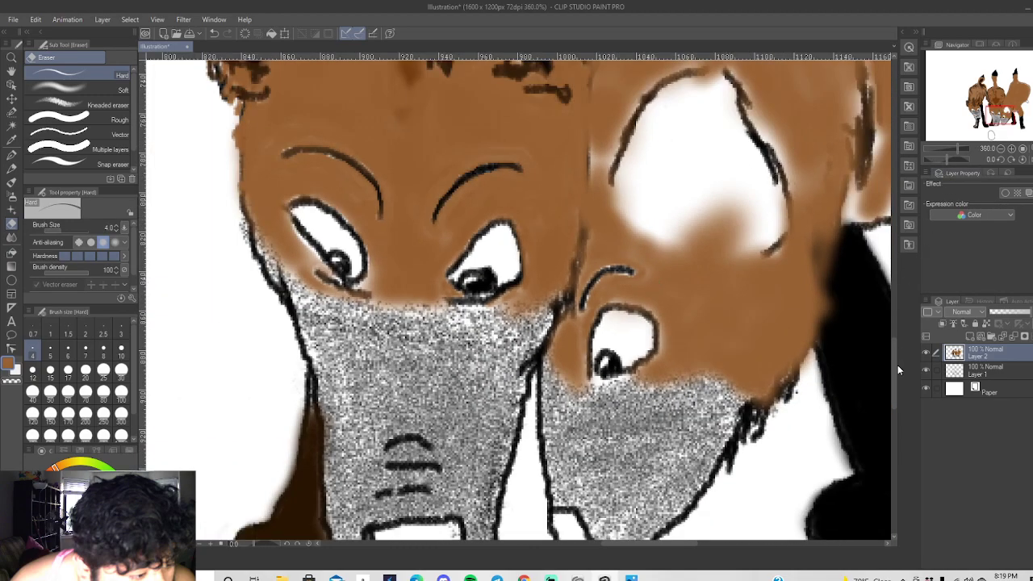
Draw dark brown fur strokes inside the third animal's ear and trace the ear's outline with the Mechanical pencil at size 5.
{"action": "scroll", "coordinate": [895, 360], "scroll_direction": "up", "scroll_amount": 3}
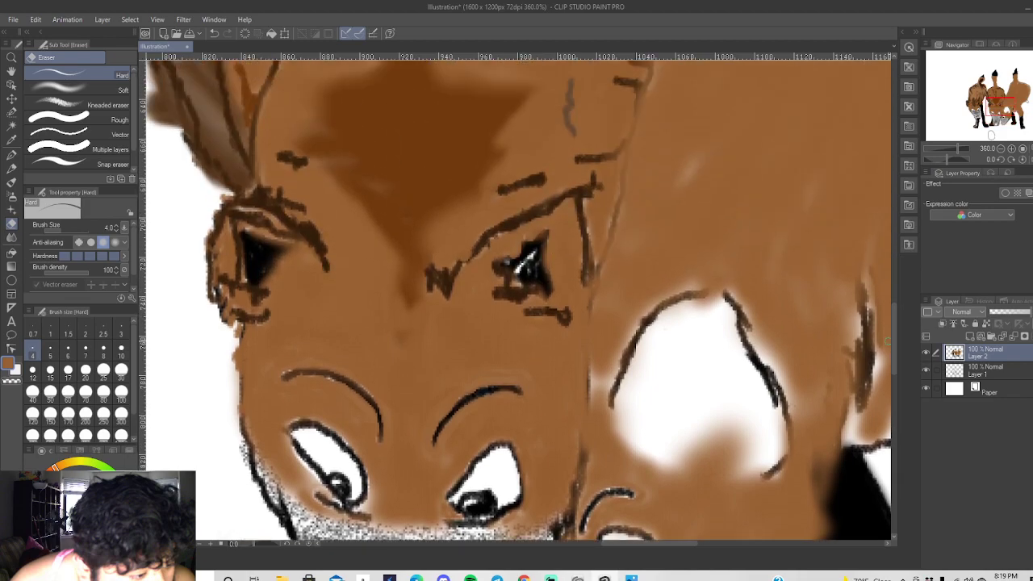
{"action": "left_click", "coordinate": [11, 168]}
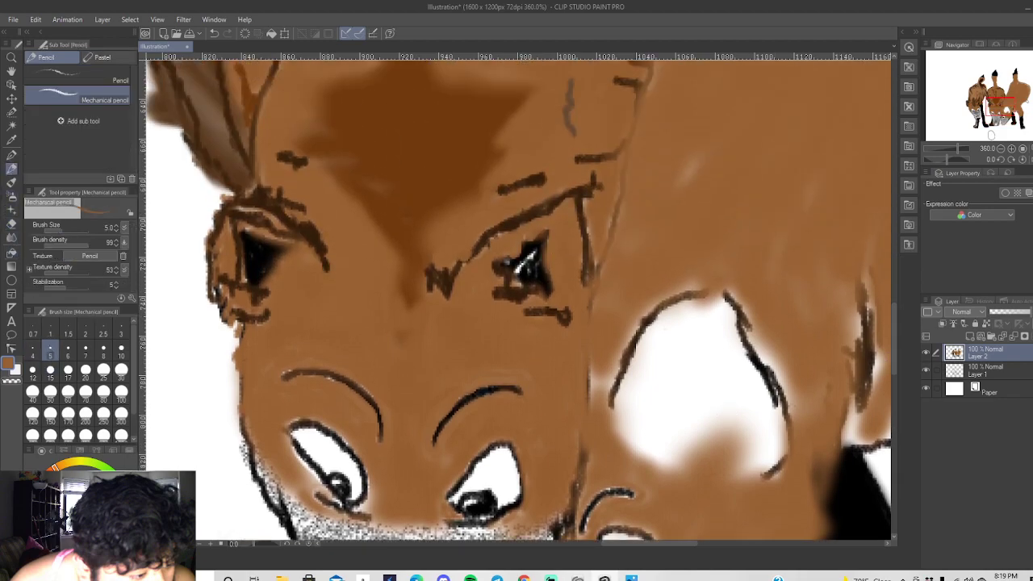
{"action": "mouse_move", "coordinate": [694, 439]}
{"action": "left_mouse_down"}
{"action": "mouse_move", "coordinate": [676, 396]}
{"action": "mouse_move", "coordinate": [726, 373]}
{"action": "mouse_move", "coordinate": [735, 386]}
{"action": "mouse_move", "coordinate": [716, 430]}
{"action": "mouse_move", "coordinate": [655, 408]}
{"action": "mouse_move", "coordinate": [695, 387]}
{"action": "mouse_move", "coordinate": [678, 347]}
{"action": "mouse_move", "coordinate": [711, 436]}
{"action": "mouse_move", "coordinate": [669, 436]}
{"action": "mouse_move", "coordinate": [683, 438]}
{"action": "left_mouse_up"}
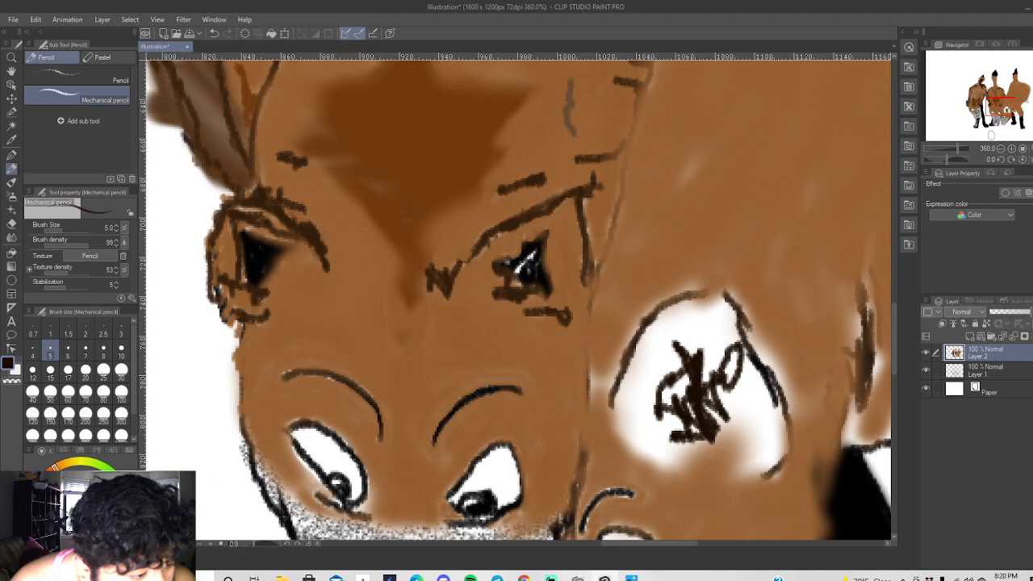
{"action": "left_click_drag", "start_coordinate": [604, 407], "coordinate": [632, 413]}
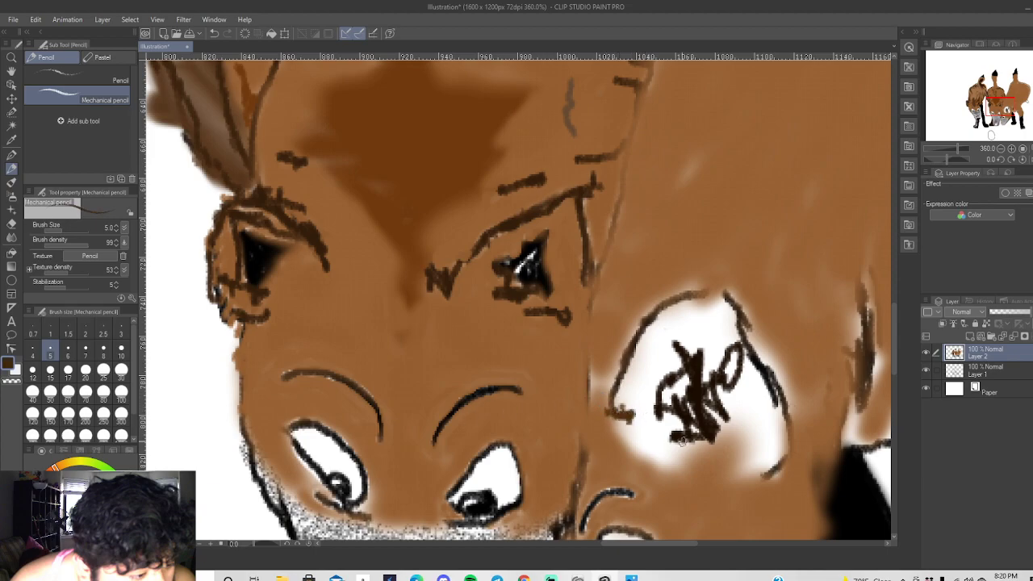
{"action": "mouse_move", "coordinate": [749, 465]}
{"action": "left_mouse_down"}
{"action": "mouse_move", "coordinate": [792, 453]}
{"action": "mouse_move", "coordinate": [796, 398]}
{"action": "mouse_move", "coordinate": [791, 423]}
{"action": "mouse_move", "coordinate": [759, 333]}
{"action": "mouse_move", "coordinate": [748, 331]}
{"action": "mouse_move", "coordinate": [757, 352]}
{"action": "mouse_move", "coordinate": [715, 280]}
{"action": "mouse_move", "coordinate": [732, 289]}
{"action": "mouse_move", "coordinate": [687, 296]}
{"action": "mouse_move", "coordinate": [691, 306]}
{"action": "mouse_move", "coordinate": [634, 332]}
{"action": "mouse_move", "coordinate": [632, 348]}
{"action": "mouse_move", "coordinate": [632, 331]}
{"action": "mouse_move", "coordinate": [615, 388]}
{"action": "left_mouse_up"}
{"action": "mouse_move", "coordinate": [632, 340]}
{"action": "left_mouse_down"}
{"action": "mouse_move", "coordinate": [708, 294]}
{"action": "mouse_move", "coordinate": [723, 298]}
{"action": "mouse_move", "coordinate": [716, 305]}
{"action": "mouse_move", "coordinate": [733, 307]}
{"action": "mouse_move", "coordinate": [779, 372]}
{"action": "mouse_move", "coordinate": [784, 419]}
{"action": "left_mouse_up"}
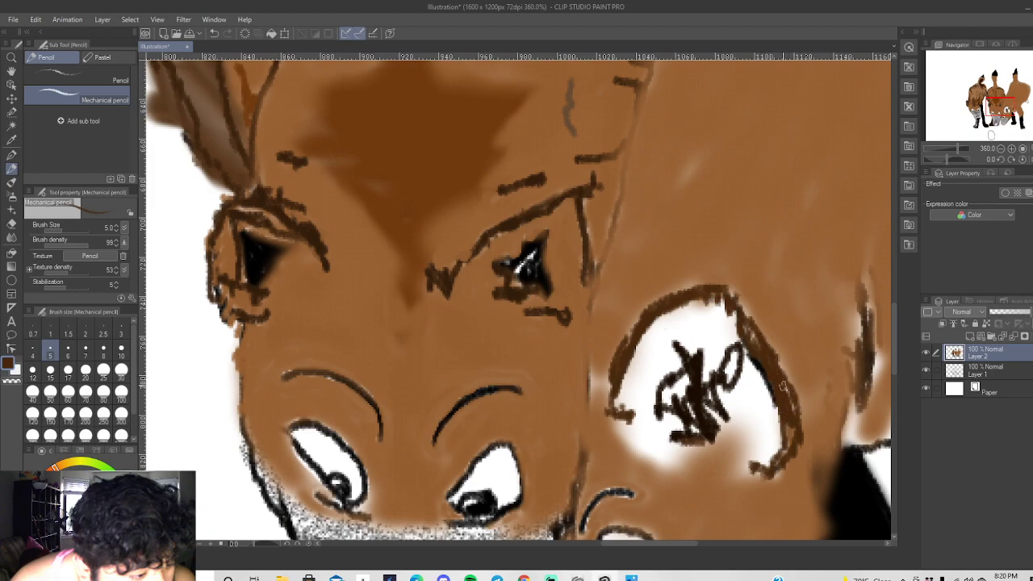
Airbrush orange-brown into the third animal's ear with light accents around it, undoing the stray strokes across the neck.
{"action": "left_click", "coordinate": [11, 196]}
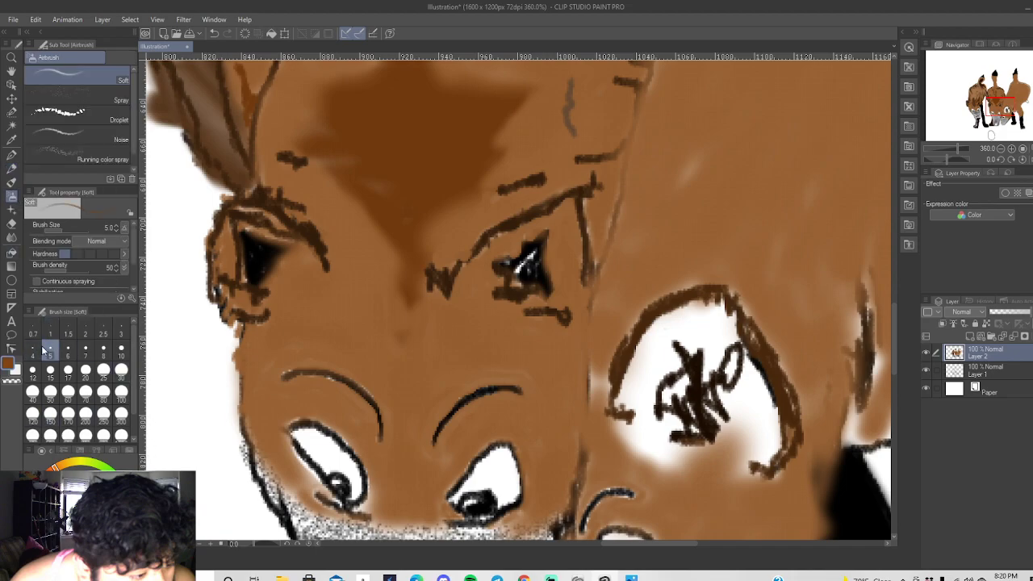
{"action": "mouse_move", "coordinate": [651, 352]}
{"action": "left_mouse_down"}
{"action": "mouse_move", "coordinate": [669, 377]}
{"action": "mouse_move", "coordinate": [655, 355]}
{"action": "mouse_move", "coordinate": [676, 356]}
{"action": "mouse_move", "coordinate": [629, 395]}
{"action": "mouse_move", "coordinate": [644, 398]}
{"action": "mouse_move", "coordinate": [644, 384]}
{"action": "mouse_move", "coordinate": [644, 438]}
{"action": "mouse_move", "coordinate": [675, 427]}
{"action": "mouse_move", "coordinate": [668, 413]}
{"action": "mouse_move", "coordinate": [677, 419]}
{"action": "mouse_move", "coordinate": [684, 377]}
{"action": "mouse_move", "coordinate": [726, 338]}
{"action": "mouse_move", "coordinate": [723, 366]}
{"action": "mouse_move", "coordinate": [706, 380]}
{"action": "mouse_move", "coordinate": [712, 310]}
{"action": "mouse_move", "coordinate": [644, 337]}
{"action": "mouse_move", "coordinate": [662, 342]}
{"action": "mouse_move", "coordinate": [694, 321]}
{"action": "mouse_move", "coordinate": [698, 339]}
{"action": "mouse_move", "coordinate": [742, 330]}
{"action": "mouse_move", "coordinate": [752, 391]}
{"action": "mouse_move", "coordinate": [739, 406]}
{"action": "mouse_move", "coordinate": [719, 390]}
{"action": "mouse_move", "coordinate": [758, 374]}
{"action": "mouse_move", "coordinate": [763, 411]}
{"action": "mouse_move", "coordinate": [736, 435]}
{"action": "mouse_move", "coordinate": [756, 431]}
{"action": "mouse_move", "coordinate": [740, 444]}
{"action": "mouse_move", "coordinate": [765, 447]}
{"action": "mouse_move", "coordinate": [765, 464]}
{"action": "mouse_move", "coordinate": [777, 438]}
{"action": "mouse_move", "coordinate": [764, 395]}
{"action": "mouse_move", "coordinate": [777, 449]}
{"action": "mouse_move", "coordinate": [754, 442]}
{"action": "mouse_move", "coordinate": [745, 403]}
{"action": "mouse_move", "coordinate": [729, 420]}
{"action": "mouse_move", "coordinate": [754, 464]}
{"action": "mouse_move", "coordinate": [744, 396]}
{"action": "mouse_move", "coordinate": [766, 420]}
{"action": "mouse_move", "coordinate": [726, 403]}
{"action": "mouse_move", "coordinate": [746, 404]}
{"action": "mouse_move", "coordinate": [771, 423]}
{"action": "mouse_move", "coordinate": [742, 363]}
{"action": "mouse_move", "coordinate": [739, 379]}
{"action": "mouse_move", "coordinate": [726, 325]}
{"action": "mouse_move", "coordinate": [695, 311]}
{"action": "mouse_move", "coordinate": [673, 324]}
{"action": "mouse_move", "coordinate": [625, 395]}
{"action": "mouse_move", "coordinate": [620, 437]}
{"action": "mouse_move", "coordinate": [733, 462]}
{"action": "mouse_move", "coordinate": [682, 464]}
{"action": "mouse_move", "coordinate": [599, 439]}
{"action": "mouse_move", "coordinate": [636, 424]}
{"action": "mouse_move", "coordinate": [678, 464]}
{"action": "mouse_move", "coordinate": [755, 472]}
{"action": "mouse_move", "coordinate": [715, 413]}
{"action": "mouse_move", "coordinate": [740, 468]}
{"action": "left_mouse_up"}
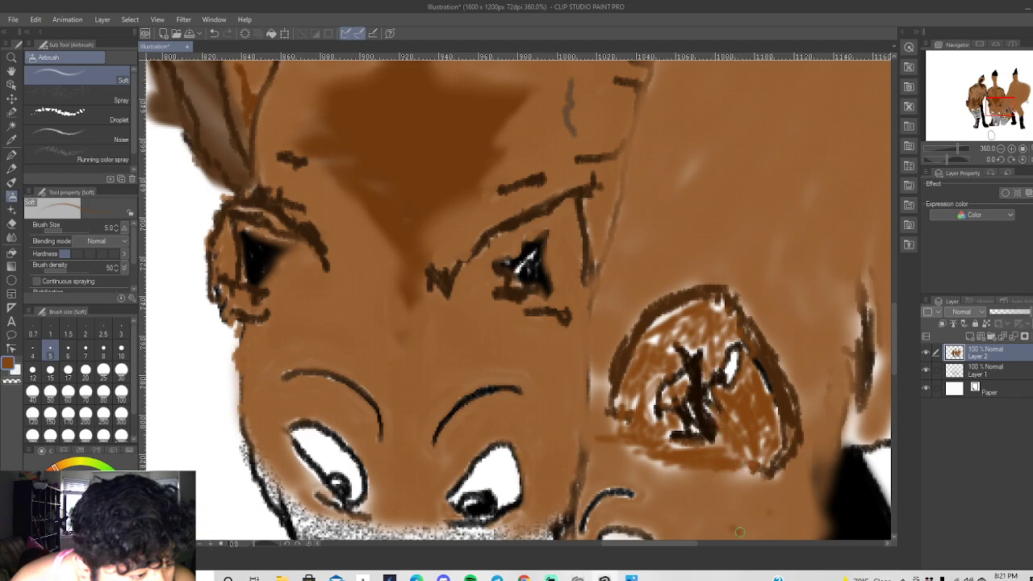
{"action": "mouse_move", "coordinate": [829, 370]}
{"action": "left_mouse_down"}
{"action": "mouse_move", "coordinate": [828, 324]}
{"action": "mouse_move", "coordinate": [845, 305]}
{"action": "left_mouse_up"}
{"action": "left_click_drag", "start_coordinate": [810, 224], "coordinate": [828, 157]}
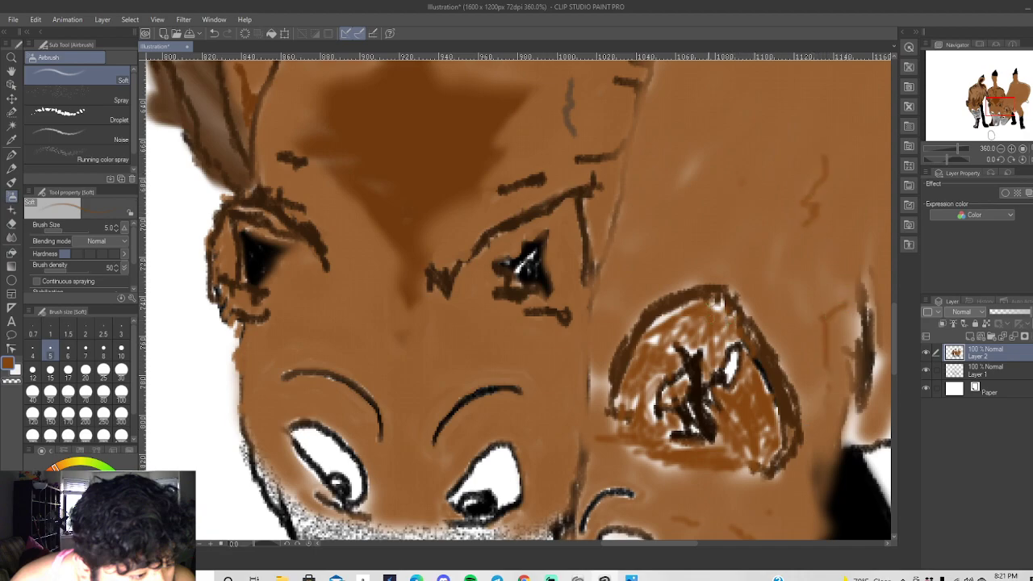
{"action": "mouse_move", "coordinate": [594, 399]}
{"action": "left_mouse_down"}
{"action": "mouse_move", "coordinate": [622, 262]}
{"action": "mouse_move", "coordinate": [721, 213]}
{"action": "left_mouse_up"}
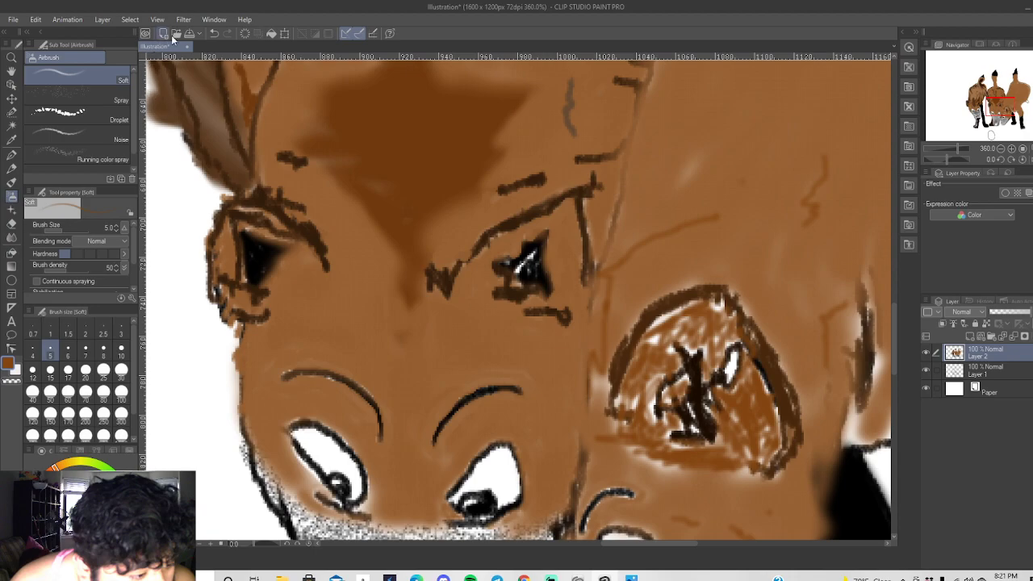
{"action": "left_click", "coordinate": [214, 34]}
{"action": "left_click", "coordinate": [215, 34]}
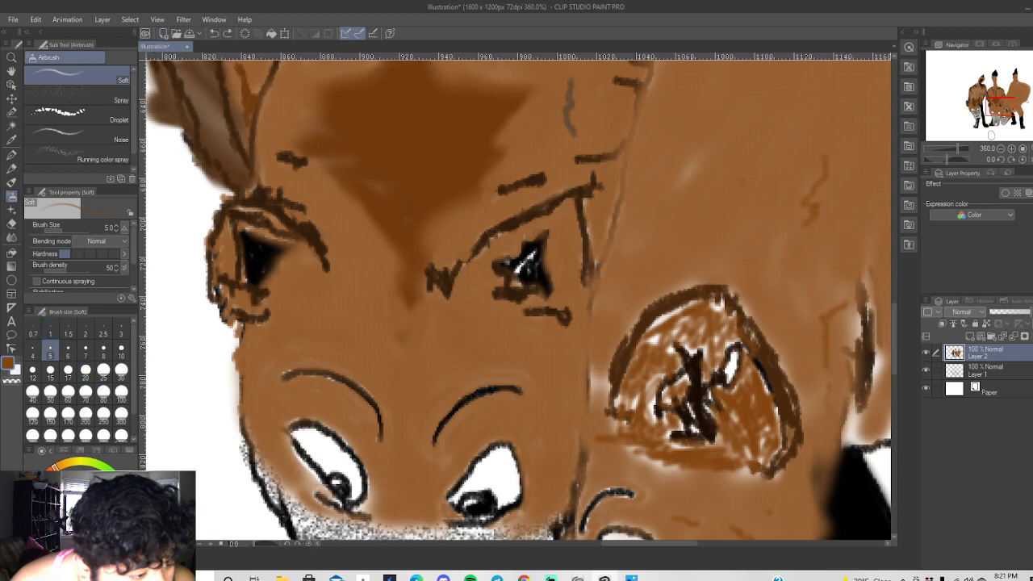
Cover the dark contour between the middle and third animals with sampled body brown, using the Mechanical pencil at size 5.
{"action": "left_click", "coordinate": [12, 139]}
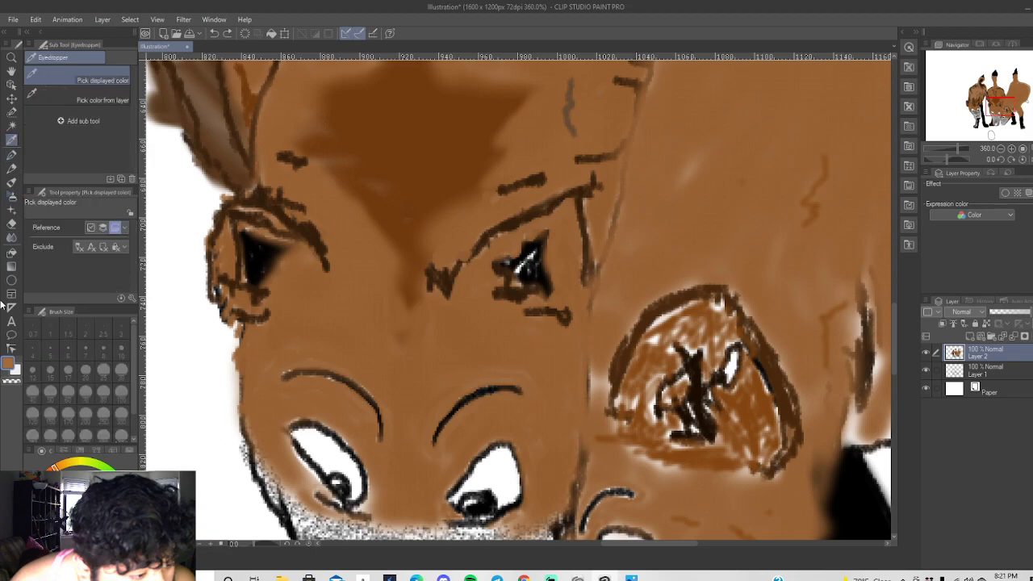
{"action": "left_click", "coordinate": [13, 169]}
{"action": "mouse_move", "coordinate": [573, 508]}
{"action": "left_mouse_down"}
{"action": "mouse_move", "coordinate": [583, 472]}
{"action": "mouse_move", "coordinate": [579, 394]}
{"action": "mouse_move", "coordinate": [599, 341]}
{"action": "mouse_move", "coordinate": [590, 282]}
{"action": "mouse_move", "coordinate": [598, 288]}
{"action": "mouse_move", "coordinate": [599, 258]}
{"action": "mouse_move", "coordinate": [605, 274]}
{"action": "mouse_move", "coordinate": [626, 217]}
{"action": "left_mouse_up"}
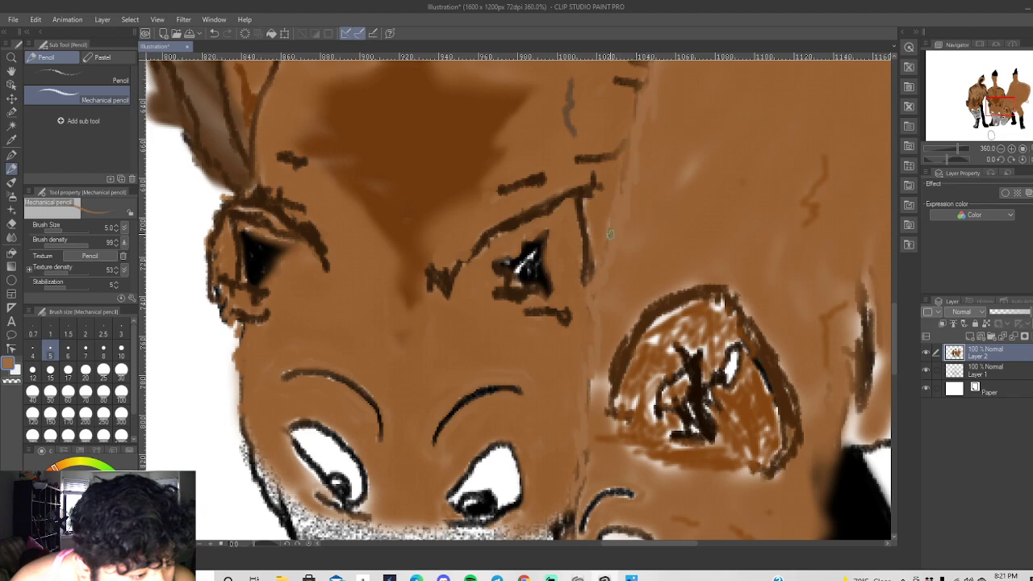
{"action": "mouse_move", "coordinate": [588, 411]}
{"action": "left_mouse_down"}
{"action": "mouse_move", "coordinate": [579, 509]}
{"action": "mouse_move", "coordinate": [565, 533]}
{"action": "left_mouse_up"}
{"action": "left_click_drag", "start_coordinate": [895, 345], "coordinate": [896, 377]}
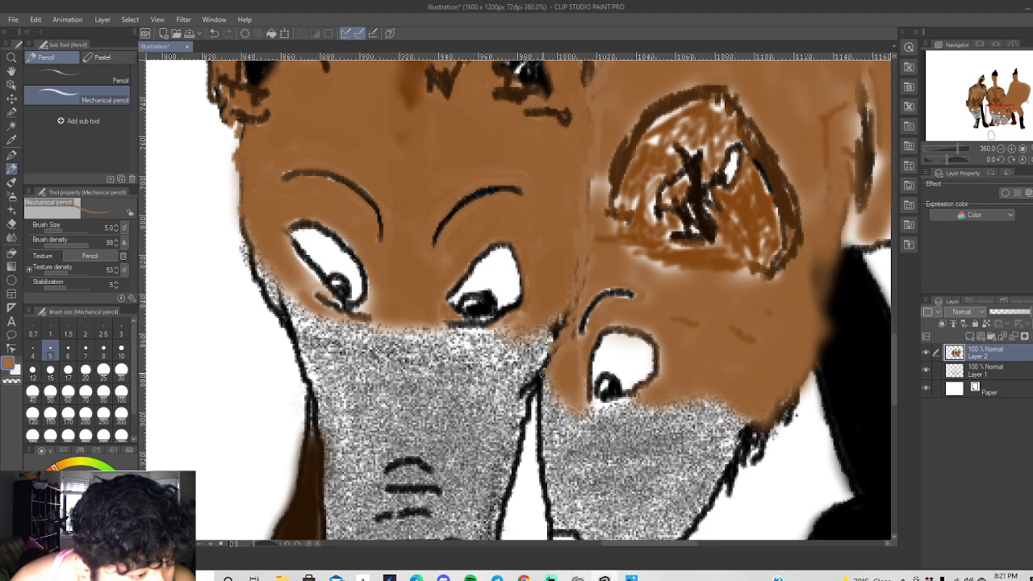
Pencil ragged body-brown fur along the third animal's belly and upper leg edges, adding dark brown strokes over the leg.
{"action": "scroll", "coordinate": [560, 352], "scroll_direction": "down", "scroll_amount": 4}
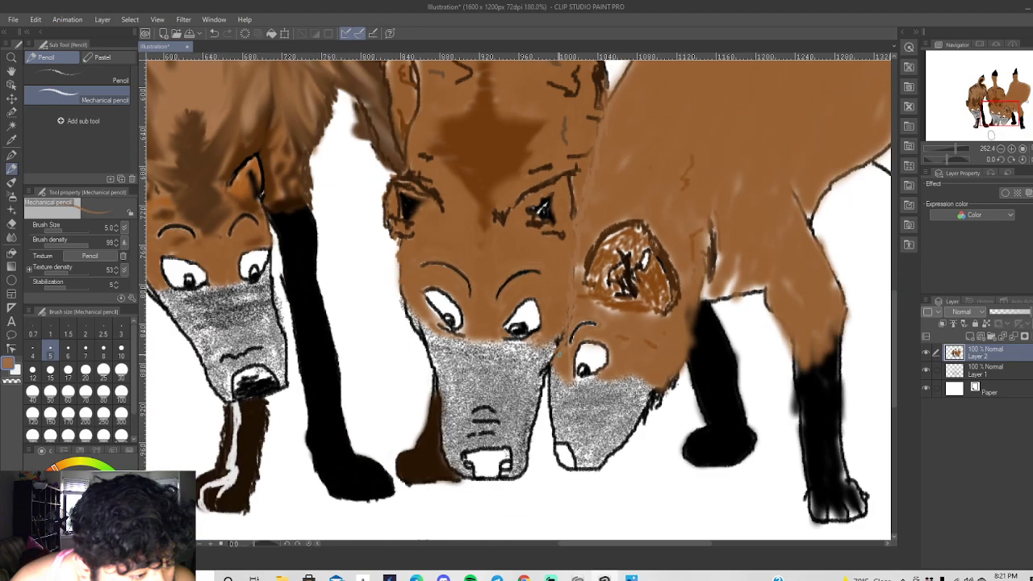
{"action": "scroll", "coordinate": [562, 359], "scroll_direction": "down", "scroll_amount": 1}
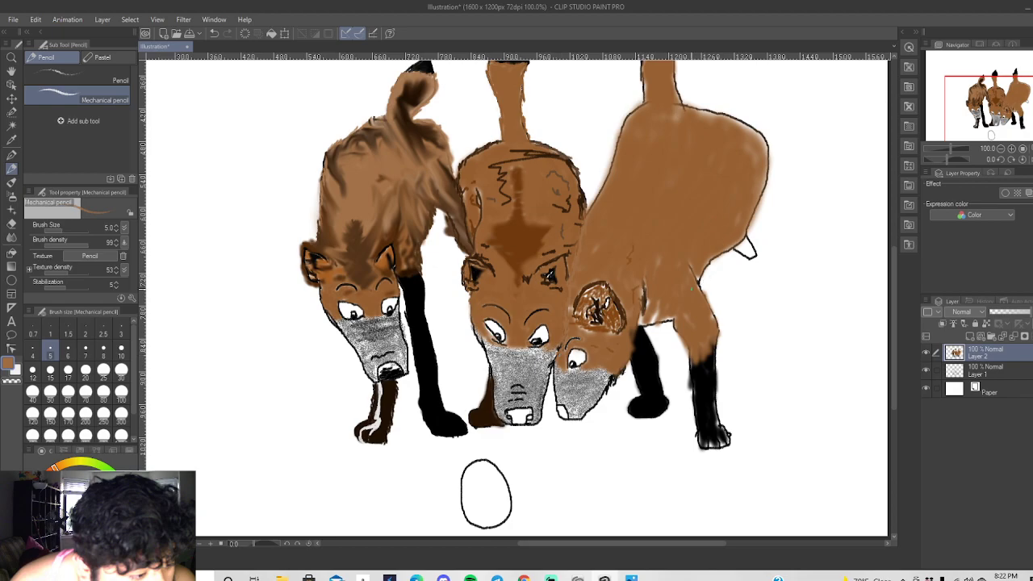
{"action": "left_click_drag", "start_coordinate": [717, 283], "coordinate": [698, 284]}
{"action": "left_click_drag", "start_coordinate": [718, 324], "coordinate": [725, 340]}
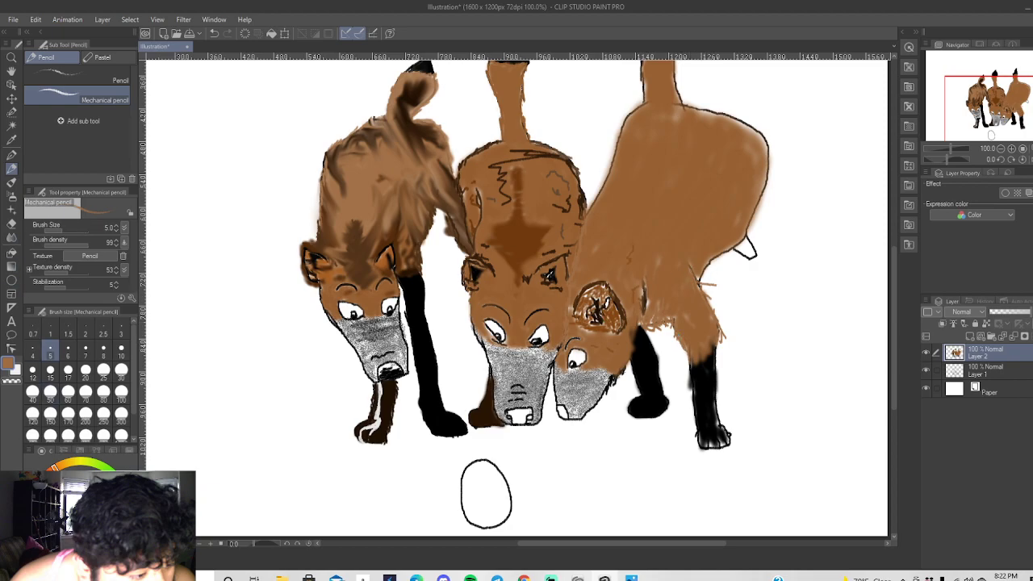
{"action": "left_click_drag", "start_coordinate": [81, 484], "coordinate": [85, 493]}
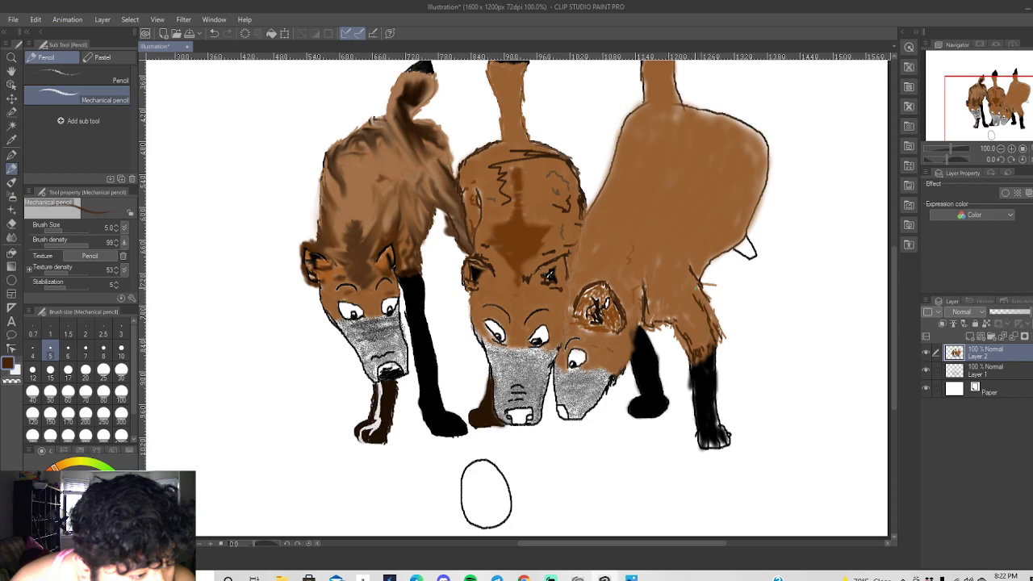
{"action": "mouse_move", "coordinate": [670, 278]}
{"action": "left_mouse_down"}
{"action": "mouse_move", "coordinate": [682, 301]}
{"action": "mouse_move", "coordinate": [678, 288]}
{"action": "left_mouse_up"}
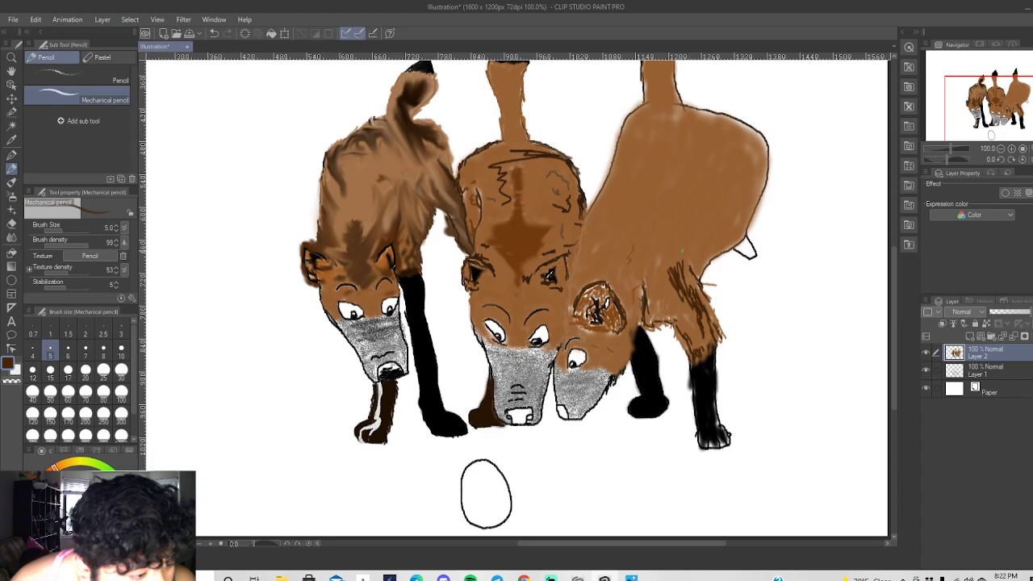
Pencil dark brown fur marks on the third animal's shoulder and flank, and retrace its contour from tail to head.
{"action": "left_click_drag", "start_coordinate": [715, 221], "coordinate": [692, 231]}
{"action": "left_click_drag", "start_coordinate": [713, 220], "coordinate": [666, 267]}
{"action": "left_click_drag", "start_coordinate": [682, 241], "coordinate": [668, 264]}
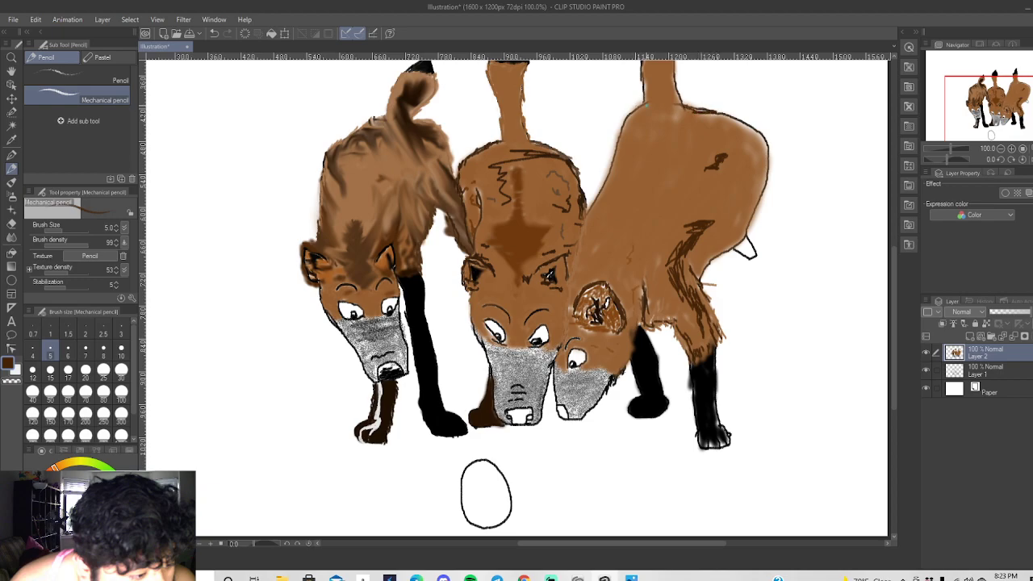
{"action": "mouse_move", "coordinate": [631, 114]}
{"action": "left_mouse_down"}
{"action": "mouse_move", "coordinate": [618, 126]}
{"action": "mouse_move", "coordinate": [623, 145]}
{"action": "left_mouse_up"}
{"action": "left_click_drag", "start_coordinate": [607, 179], "coordinate": [573, 261]}
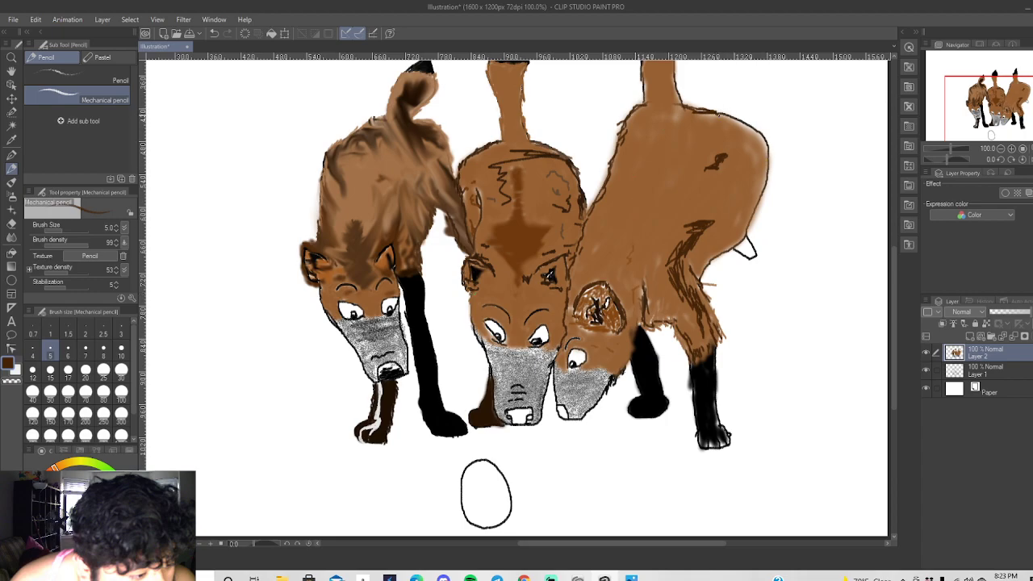
Retrace the third animal's outer body contour in dark brown and add fur strokes to its chest, body and ear.
{"action": "mouse_move", "coordinate": [736, 118]}
{"action": "left_mouse_down"}
{"action": "mouse_move", "coordinate": [767, 142]}
{"action": "mouse_move", "coordinate": [773, 181]}
{"action": "mouse_move", "coordinate": [757, 210]}
{"action": "left_mouse_up"}
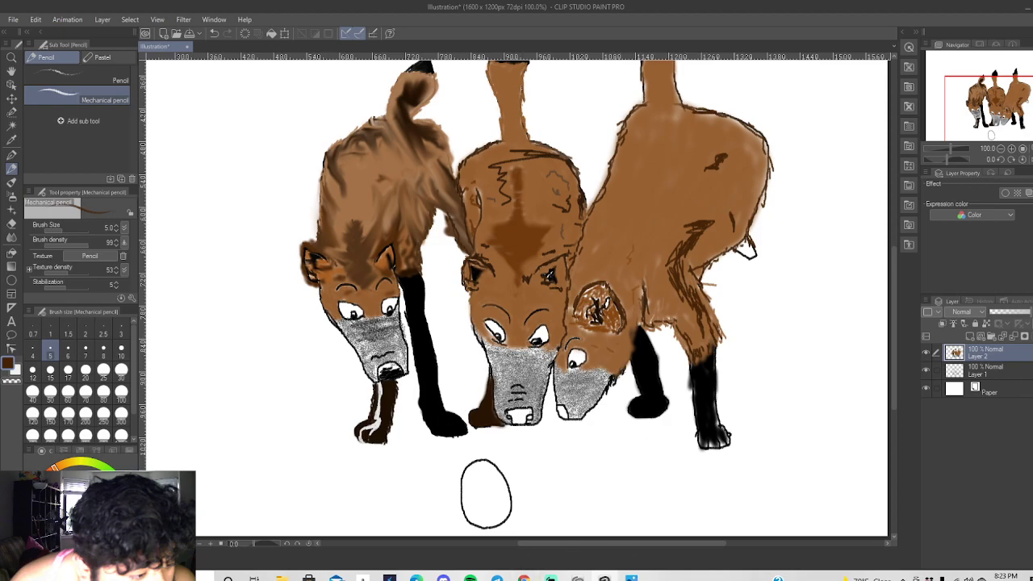
{"action": "left_click_drag", "start_coordinate": [643, 323], "coordinate": [664, 337]}
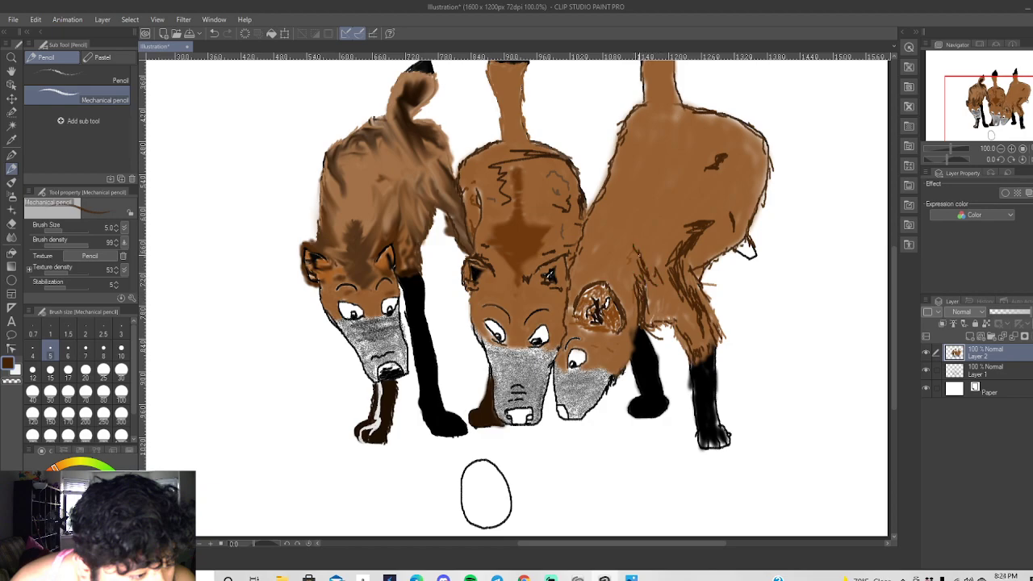
{"action": "left_click_drag", "start_coordinate": [651, 266], "coordinate": [647, 279]}
{"action": "left_click_drag", "start_coordinate": [584, 298], "coordinate": [588, 308]}
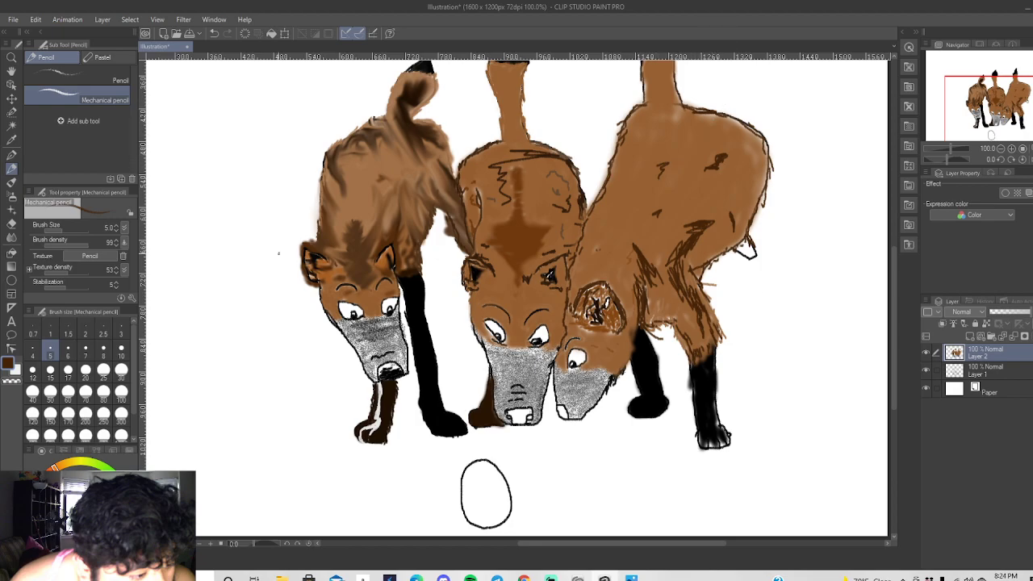
Fill the third animal's small white raised paw with black using the Soft airbrush at size 5.
{"action": "left_click", "coordinate": [12, 196]}
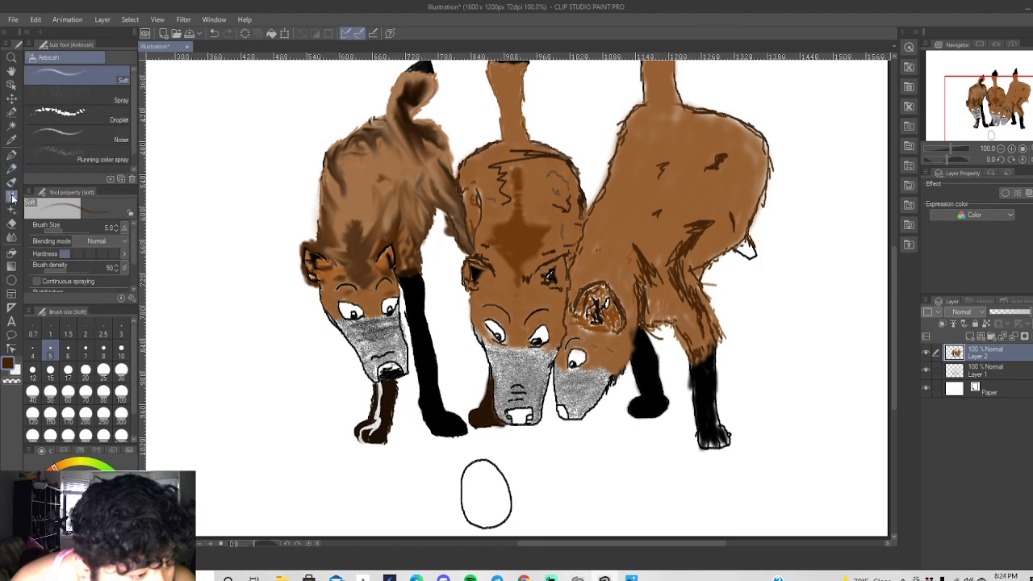
{"action": "left_click", "coordinate": [436, 387], "text": "alt"}
{"action": "mouse_move", "coordinate": [744, 243]}
{"action": "left_mouse_down"}
{"action": "mouse_move", "coordinate": [753, 255]}
{"action": "mouse_move", "coordinate": [741, 244]}
{"action": "left_mouse_up"}
Airbrush an orange-brown stripe down the third animal's tail and along its back towards the neck.
{"action": "scroll", "coordinate": [727, 206], "scroll_direction": "up", "scroll_amount": 1}
{"action": "scroll", "coordinate": [724, 203], "scroll_direction": "down", "scroll_amount": 4}
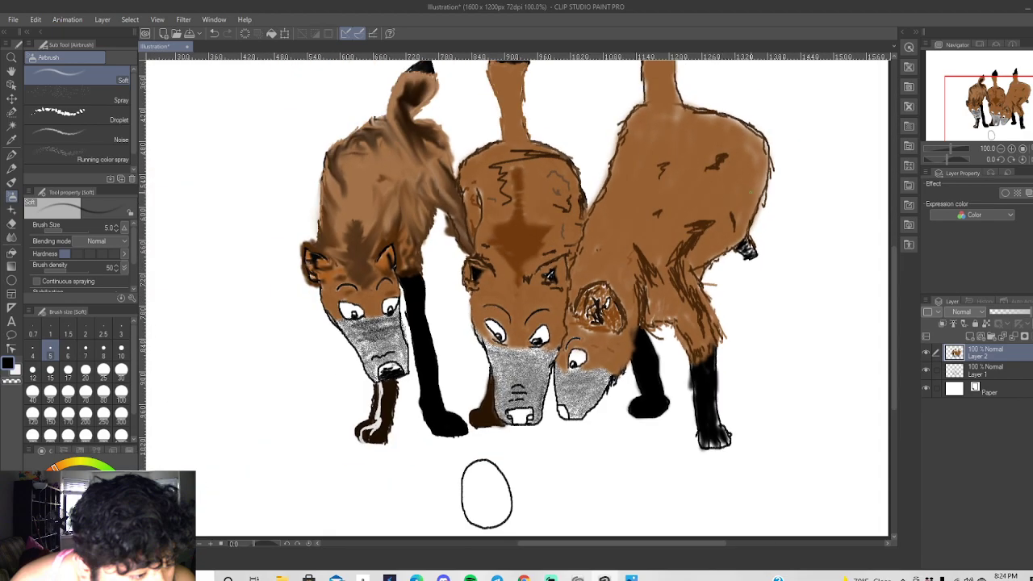
{"action": "scroll", "coordinate": [783, 243], "scroll_direction": "up", "scroll_amount": 3}
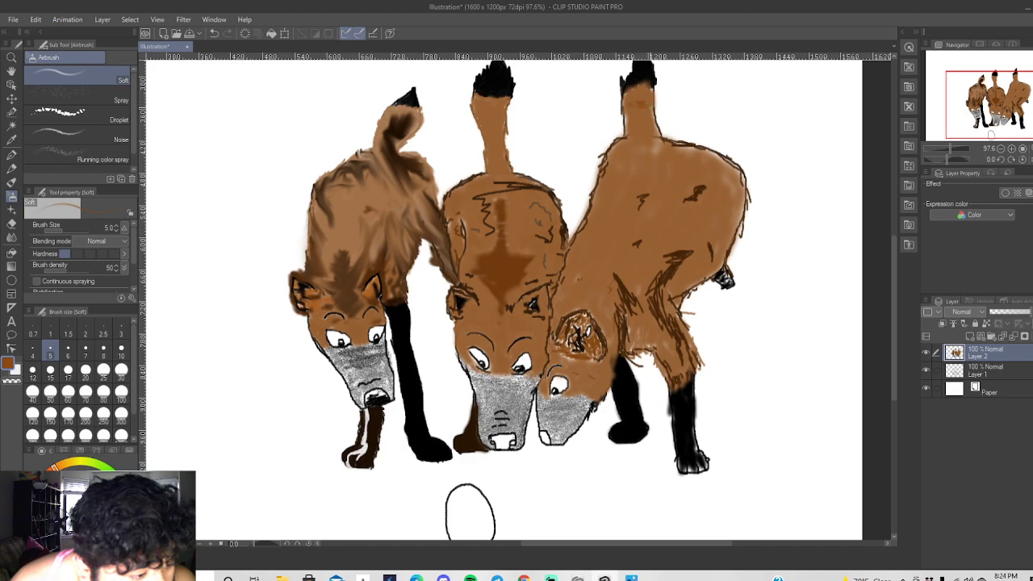
{"action": "left_click_drag", "start_coordinate": [638, 143], "coordinate": [637, 156]}
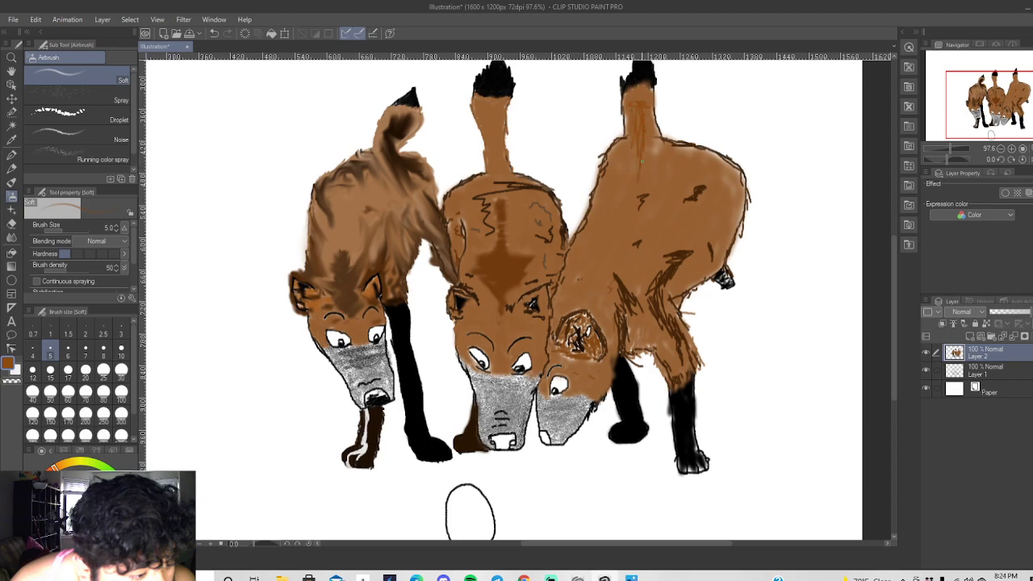
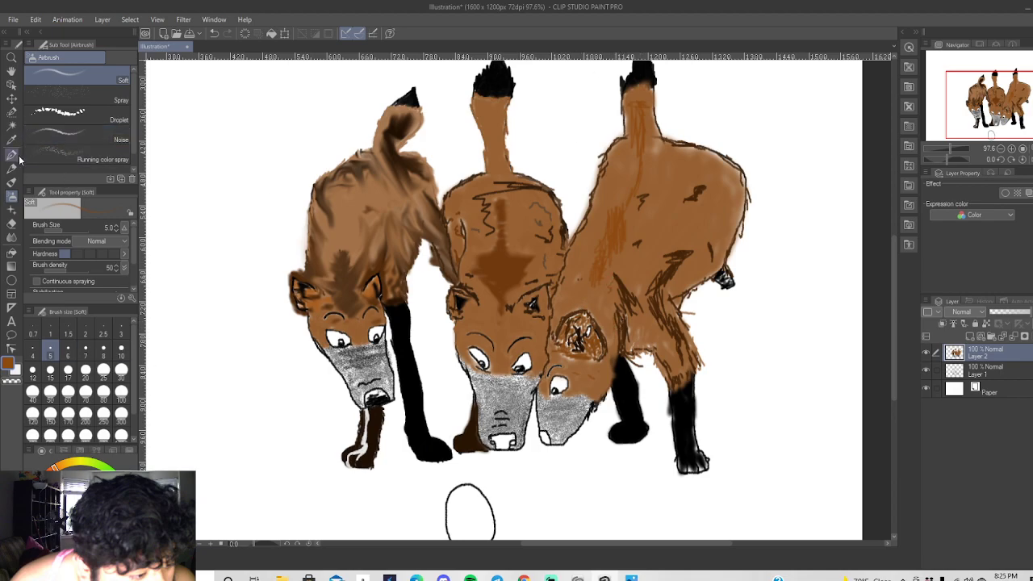
Smudge the middle animal's forehead marking and back lines with the Finger tip blender at size 20, undoing the unwanted strokes.
{"action": "left_click", "coordinate": [10, 236]}
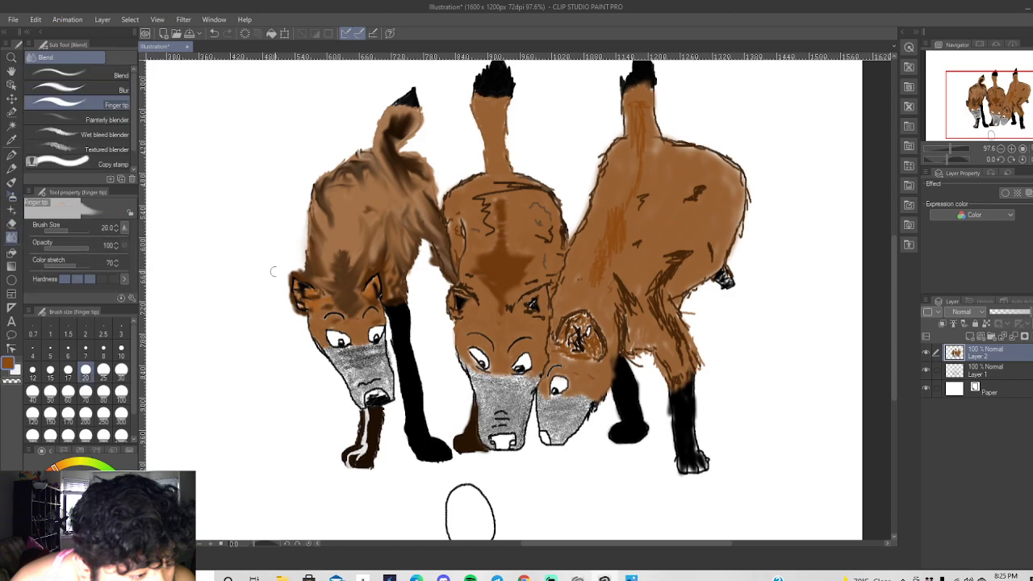
{"action": "left_click_drag", "start_coordinate": [497, 278], "coordinate": [502, 347]}
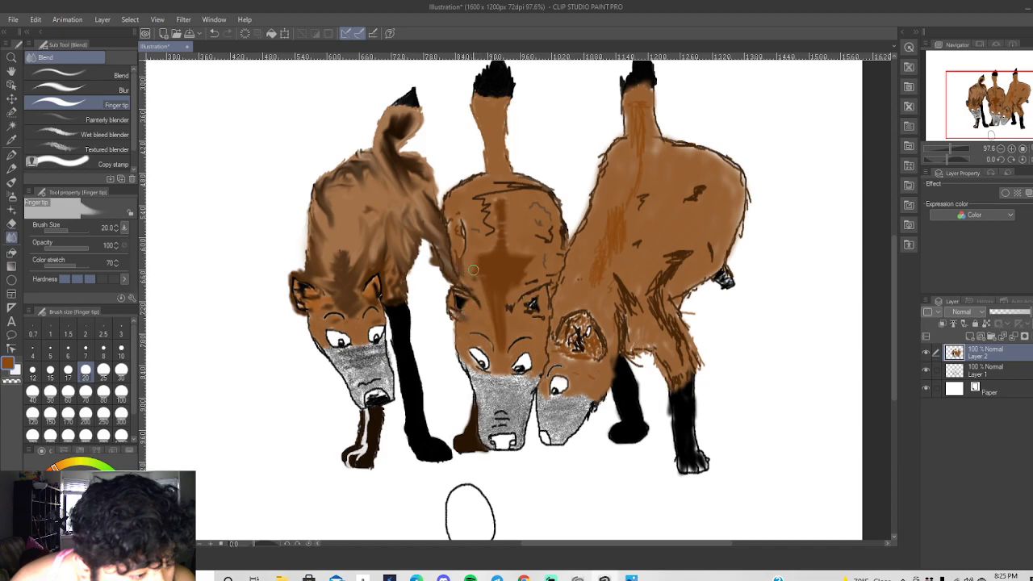
{"action": "mouse_move", "coordinate": [491, 206]}
{"action": "left_mouse_down"}
{"action": "mouse_move", "coordinate": [541, 186]}
{"action": "mouse_move", "coordinate": [500, 208]}
{"action": "mouse_move", "coordinate": [538, 186]}
{"action": "mouse_move", "coordinate": [540, 202]}
{"action": "mouse_move", "coordinate": [521, 189]}
{"action": "mouse_move", "coordinate": [555, 200]}
{"action": "mouse_move", "coordinate": [532, 196]}
{"action": "mouse_move", "coordinate": [554, 230]}
{"action": "mouse_move", "coordinate": [533, 194]}
{"action": "mouse_move", "coordinate": [552, 227]}
{"action": "mouse_move", "coordinate": [542, 249]}
{"action": "mouse_move", "coordinate": [542, 214]}
{"action": "mouse_move", "coordinate": [537, 237]}
{"action": "mouse_move", "coordinate": [531, 203]}
{"action": "mouse_move", "coordinate": [544, 255]}
{"action": "mouse_move", "coordinate": [527, 208]}
{"action": "mouse_move", "coordinate": [547, 256]}
{"action": "mouse_move", "coordinate": [549, 232]}
{"action": "mouse_move", "coordinate": [542, 272]}
{"action": "mouse_move", "coordinate": [561, 229]}
{"action": "mouse_move", "coordinate": [561, 249]}
{"action": "mouse_move", "coordinate": [540, 258]}
{"action": "mouse_move", "coordinate": [565, 238]}
{"action": "mouse_move", "coordinate": [543, 252]}
{"action": "mouse_move", "coordinate": [551, 228]}
{"action": "mouse_move", "coordinate": [560, 250]}
{"action": "mouse_move", "coordinate": [555, 223]}
{"action": "mouse_move", "coordinate": [554, 245]}
{"action": "mouse_move", "coordinate": [558, 225]}
{"action": "mouse_move", "coordinate": [564, 242]}
{"action": "mouse_move", "coordinate": [551, 239]}
{"action": "mouse_move", "coordinate": [554, 213]}
{"action": "mouse_move", "coordinate": [524, 179]}
{"action": "mouse_move", "coordinate": [513, 193]}
{"action": "mouse_move", "coordinate": [509, 180]}
{"action": "mouse_move", "coordinate": [529, 194]}
{"action": "mouse_move", "coordinate": [500, 174]}
{"action": "mouse_move", "coordinate": [538, 196]}
{"action": "mouse_move", "coordinate": [523, 179]}
{"action": "mouse_move", "coordinate": [531, 183]}
{"action": "mouse_move", "coordinate": [495, 176]}
{"action": "mouse_move", "coordinate": [515, 186]}
{"action": "mouse_move", "coordinate": [508, 198]}
{"action": "mouse_move", "coordinate": [481, 183]}
{"action": "mouse_move", "coordinate": [467, 194]}
{"action": "mouse_move", "coordinate": [494, 216]}
{"action": "mouse_move", "coordinate": [510, 213]}
{"action": "mouse_move", "coordinate": [503, 190]}
{"action": "mouse_move", "coordinate": [512, 227]}
{"action": "mouse_move", "coordinate": [501, 217]}
{"action": "mouse_move", "coordinate": [496, 256]}
{"action": "mouse_move", "coordinate": [519, 242]}
{"action": "mouse_move", "coordinate": [527, 218]}
{"action": "mouse_move", "coordinate": [513, 266]}
{"action": "mouse_move", "coordinate": [536, 215]}
{"action": "mouse_move", "coordinate": [531, 246]}
{"action": "mouse_move", "coordinate": [513, 276]}
{"action": "mouse_move", "coordinate": [504, 271]}
{"action": "mouse_move", "coordinate": [529, 285]}
{"action": "mouse_move", "coordinate": [504, 287]}
{"action": "mouse_move", "coordinate": [516, 294]}
{"action": "mouse_move", "coordinate": [490, 292]}
{"action": "mouse_move", "coordinate": [498, 256]}
{"action": "mouse_move", "coordinate": [488, 242]}
{"action": "mouse_move", "coordinate": [504, 250]}
{"action": "mouse_move", "coordinate": [472, 200]}
{"action": "mouse_move", "coordinate": [494, 178]}
{"action": "mouse_move", "coordinate": [472, 95]}
{"action": "mouse_move", "coordinate": [482, 107]}
{"action": "mouse_move", "coordinate": [501, 94]}
{"action": "mouse_move", "coordinate": [510, 105]}
{"action": "mouse_move", "coordinate": [506, 87]}
{"action": "mouse_move", "coordinate": [517, 153]}
{"action": "mouse_move", "coordinate": [507, 152]}
{"action": "mouse_move", "coordinate": [521, 163]}
{"action": "mouse_move", "coordinate": [476, 129]}
{"action": "mouse_move", "coordinate": [477, 166]}
{"action": "mouse_move", "coordinate": [470, 115]}
{"action": "mouse_move", "coordinate": [468, 154]}
{"action": "left_mouse_up"}
{"action": "left_click", "coordinate": [214, 34]}
{"action": "left_click", "coordinate": [214, 34]}
{"action": "left_click", "coordinate": [213, 34]}
{"action": "left_click", "coordinate": [214, 34]}
{"action": "left_click", "coordinate": [214, 33]}
{"action": "left_click", "coordinate": [214, 34]}
{"action": "left_click", "coordinate": [214, 34]}
{"action": "left_click", "coordinate": [214, 34]}
{"action": "left_click", "coordinate": [214, 33]}
{"action": "left_click", "coordinate": [214, 34]}
{"action": "left_click", "coordinate": [214, 34]}
{"action": "left_click", "coordinate": [214, 34]}
{"action": "left_click", "coordinate": [214, 34]}
{"action": "left_click", "coordinate": [214, 34]}
Smudge ragged fur outwards from both sides of the middle animal's tail and soften the outline of its upper back.
{"action": "left_click_drag", "start_coordinate": [501, 103], "coordinate": [530, 109]}
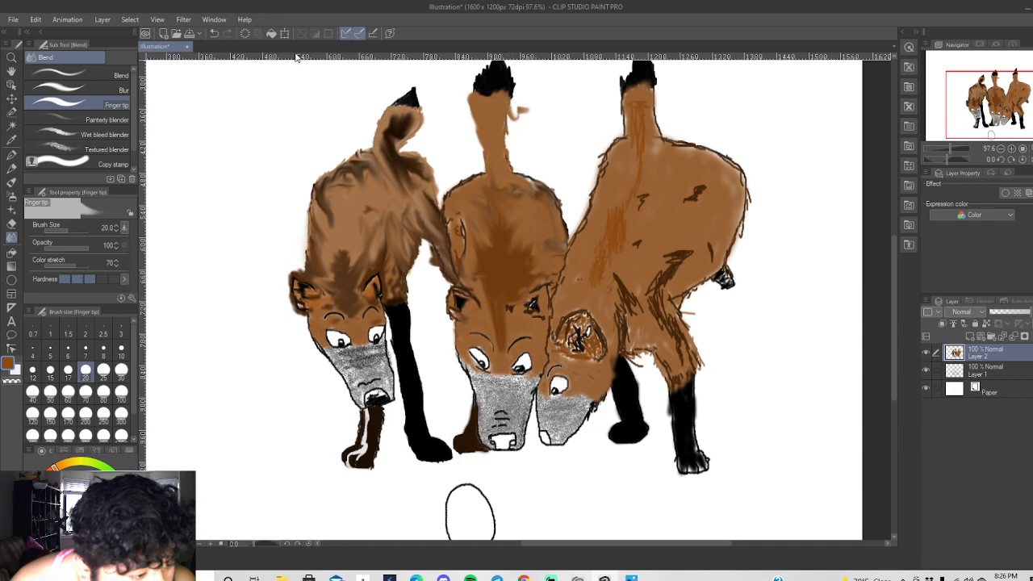
{"action": "left_click", "coordinate": [213, 34]}
{"action": "left_click_drag", "start_coordinate": [500, 93], "coordinate": [528, 109]}
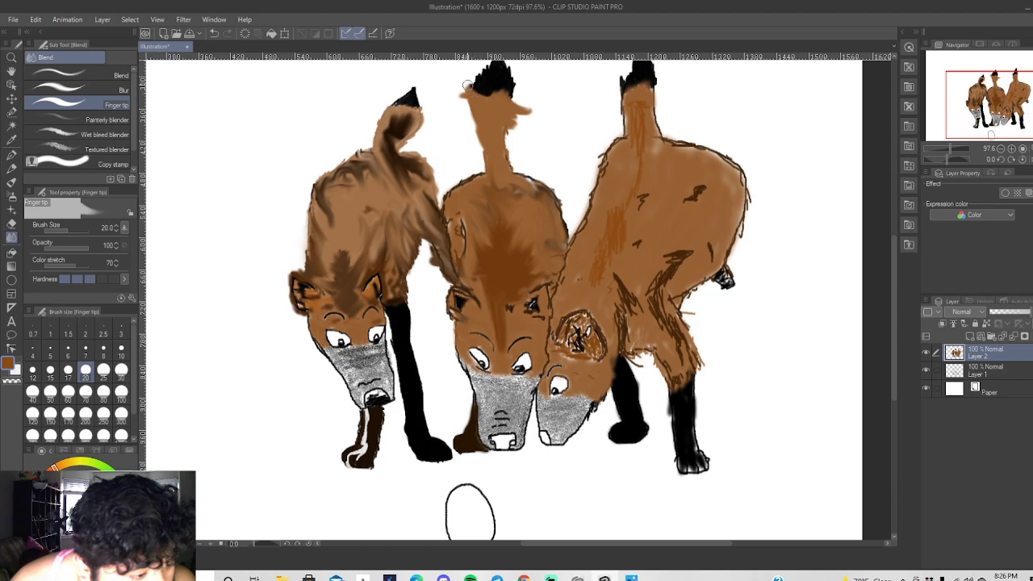
{"action": "mouse_move", "coordinate": [471, 99]}
{"action": "left_mouse_down"}
{"action": "mouse_move", "coordinate": [490, 170]}
{"action": "mouse_move", "coordinate": [510, 175]}
{"action": "mouse_move", "coordinate": [505, 167]}
{"action": "mouse_move", "coordinate": [539, 188]}
{"action": "mouse_move", "coordinate": [524, 176]}
{"action": "mouse_move", "coordinate": [534, 184]}
{"action": "mouse_move", "coordinate": [509, 186]}
{"action": "mouse_move", "coordinate": [542, 222]}
{"action": "mouse_move", "coordinate": [522, 195]}
{"action": "mouse_move", "coordinate": [469, 208]}
{"action": "mouse_move", "coordinate": [472, 222]}
{"action": "mouse_move", "coordinate": [459, 213]}
{"action": "mouse_move", "coordinate": [476, 229]}
{"action": "mouse_move", "coordinate": [450, 209]}
{"action": "mouse_move", "coordinate": [477, 240]}
{"action": "mouse_move", "coordinate": [463, 220]}
{"action": "mouse_move", "coordinate": [464, 245]}
{"action": "mouse_move", "coordinate": [456, 218]}
{"action": "mouse_move", "coordinate": [461, 230]}
{"action": "mouse_move", "coordinate": [443, 215]}
{"action": "mouse_move", "coordinate": [458, 226]}
{"action": "mouse_move", "coordinate": [440, 225]}
{"action": "mouse_move", "coordinate": [453, 214]}
{"action": "mouse_move", "coordinate": [448, 226]}
{"action": "mouse_move", "coordinate": [440, 208]}
{"action": "mouse_move", "coordinate": [445, 225]}
{"action": "mouse_move", "coordinate": [458, 199]}
{"action": "mouse_move", "coordinate": [448, 203]}
{"action": "mouse_move", "coordinate": [472, 184]}
{"action": "left_mouse_up"}
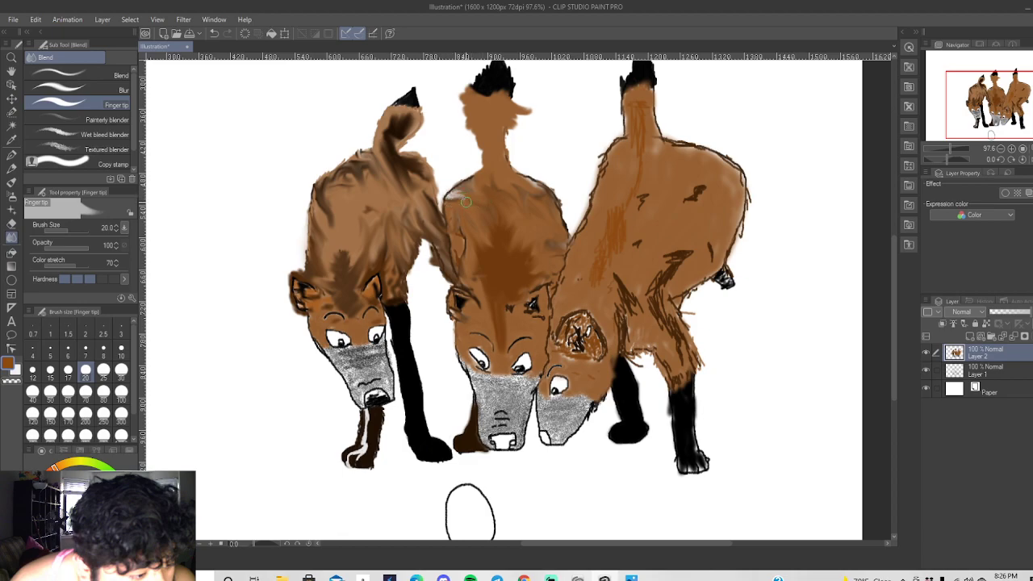
{"action": "mouse_move", "coordinate": [488, 186]}
{"action": "left_mouse_down"}
{"action": "mouse_move", "coordinate": [472, 183]}
{"action": "mouse_move", "coordinate": [486, 176]}
{"action": "mouse_move", "coordinate": [466, 183]}
{"action": "left_mouse_up"}
{"action": "mouse_move", "coordinate": [439, 195]}
{"action": "left_mouse_down"}
{"action": "mouse_move", "coordinate": [448, 195]}
{"action": "mouse_move", "coordinate": [439, 217]}
{"action": "mouse_move", "coordinate": [419, 209]}
{"action": "mouse_move", "coordinate": [430, 200]}
{"action": "left_mouse_up"}
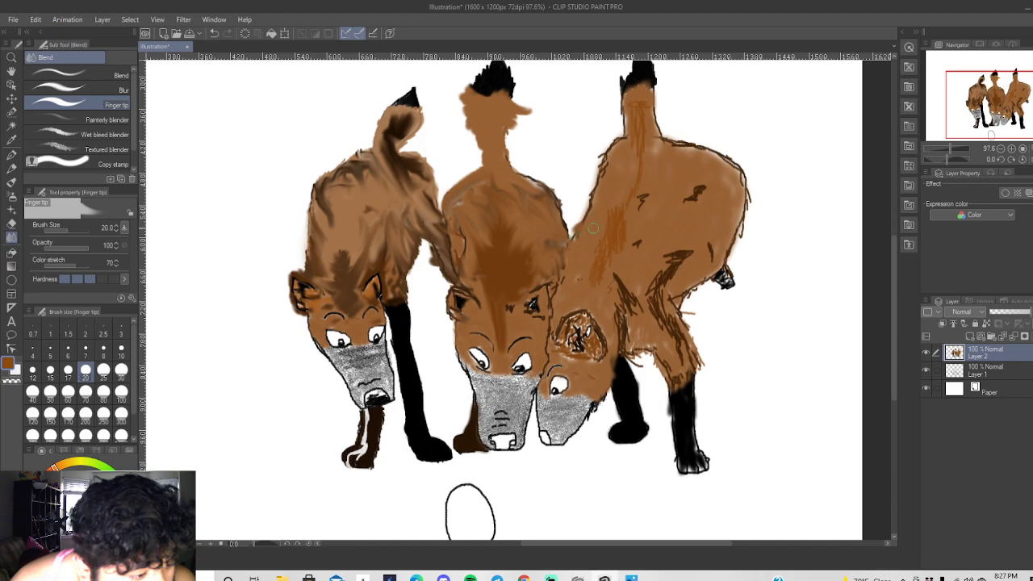
Smudge the third animal's neck-side outline and its tail with the Finger tip blender at size 20, undoing the unwanted tail strokes.
{"action": "mouse_move", "coordinate": [586, 221]}
{"action": "left_mouse_down"}
{"action": "mouse_move", "coordinate": [620, 162]}
{"action": "mouse_move", "coordinate": [598, 172]}
{"action": "mouse_move", "coordinate": [622, 152]}
{"action": "mouse_move", "coordinate": [612, 144]}
{"action": "mouse_move", "coordinate": [639, 143]}
{"action": "mouse_move", "coordinate": [625, 126]}
{"action": "mouse_move", "coordinate": [641, 106]}
{"action": "mouse_move", "coordinate": [653, 114]}
{"action": "mouse_move", "coordinate": [638, 130]}
{"action": "mouse_move", "coordinate": [642, 107]}
{"action": "mouse_move", "coordinate": [645, 141]}
{"action": "mouse_move", "coordinate": [639, 104]}
{"action": "mouse_move", "coordinate": [647, 145]}
{"action": "mouse_move", "coordinate": [640, 86]}
{"action": "mouse_move", "coordinate": [627, 111]}
{"action": "mouse_move", "coordinate": [641, 94]}
{"action": "mouse_move", "coordinate": [633, 85]}
{"action": "mouse_move", "coordinate": [652, 80]}
{"action": "mouse_move", "coordinate": [660, 107]}
{"action": "mouse_move", "coordinate": [661, 97]}
{"action": "mouse_move", "coordinate": [639, 87]}
{"action": "mouse_move", "coordinate": [623, 115]}
{"action": "left_mouse_up"}
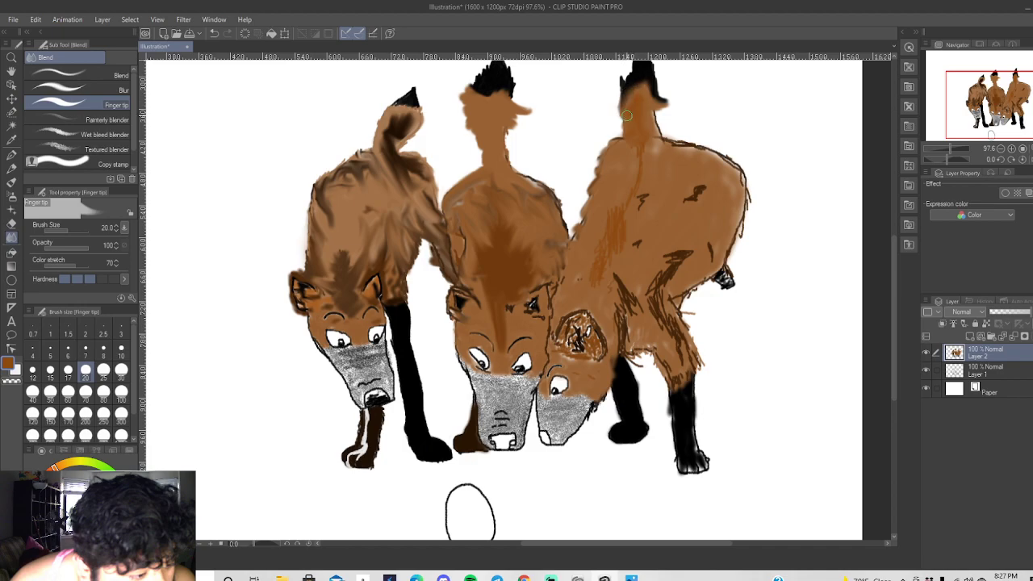
{"action": "left_click", "coordinate": [214, 33]}
{"action": "right_click", "coordinate": [211, 35]}
{"action": "left_click", "coordinate": [211, 34]}
{"action": "left_click", "coordinate": [215, 35]}
{"action": "left_click", "coordinate": [215, 34]}
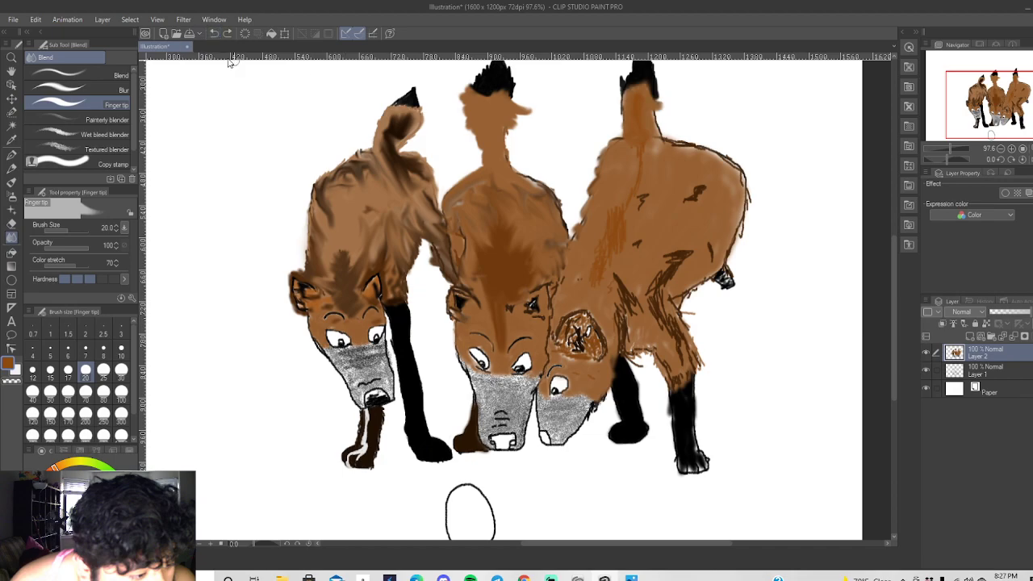
{"action": "left_click", "coordinate": [214, 36]}
Smudge the third animal's tail base and rump outline into ragged fur, undoing the strokes over its raised paw.
{"action": "mouse_move", "coordinate": [644, 101]}
{"action": "left_mouse_down"}
{"action": "mouse_move", "coordinate": [664, 129]}
{"action": "mouse_move", "coordinate": [631, 104]}
{"action": "mouse_move", "coordinate": [622, 147]}
{"action": "mouse_move", "coordinate": [676, 146]}
{"action": "mouse_move", "coordinate": [663, 137]}
{"action": "mouse_move", "coordinate": [704, 144]}
{"action": "mouse_move", "coordinate": [686, 151]}
{"action": "mouse_move", "coordinate": [694, 156]}
{"action": "mouse_move", "coordinate": [704, 146]}
{"action": "mouse_move", "coordinate": [678, 145]}
{"action": "mouse_move", "coordinate": [706, 140]}
{"action": "mouse_move", "coordinate": [661, 150]}
{"action": "mouse_move", "coordinate": [690, 147]}
{"action": "mouse_move", "coordinate": [662, 136]}
{"action": "mouse_move", "coordinate": [744, 165]}
{"action": "mouse_move", "coordinate": [683, 155]}
{"action": "mouse_move", "coordinate": [712, 150]}
{"action": "mouse_move", "coordinate": [701, 151]}
{"action": "mouse_move", "coordinate": [734, 162]}
{"action": "mouse_move", "coordinate": [746, 188]}
{"action": "mouse_move", "coordinate": [744, 232]}
{"action": "mouse_move", "coordinate": [733, 230]}
{"action": "mouse_move", "coordinate": [726, 268]}
{"action": "left_mouse_up"}
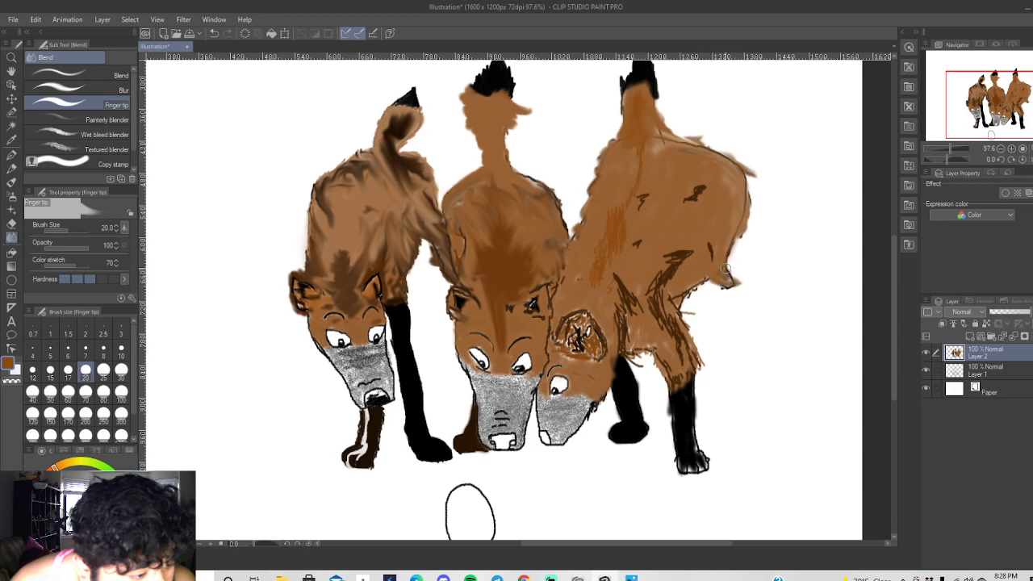
{"action": "left_click", "coordinate": [215, 35]}
{"action": "left_click", "coordinate": [214, 34]}
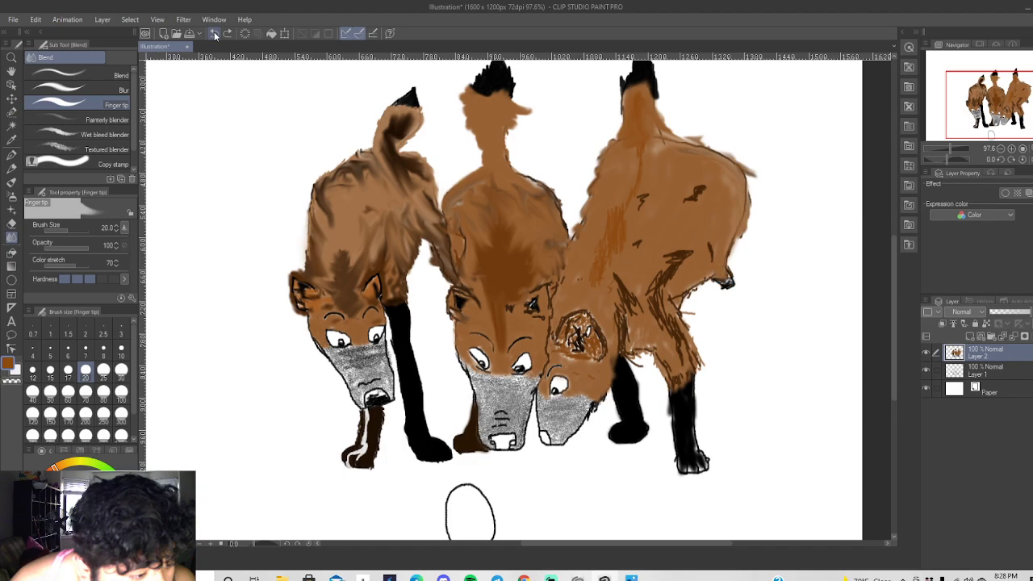
{"action": "left_click", "coordinate": [215, 35]}
Smudge the third animal's orange stripe, dark body markings and belly edge into fur, and blend its front leg and paw.
{"action": "mouse_move", "coordinate": [707, 259]}
{"action": "left_mouse_down"}
{"action": "mouse_move", "coordinate": [695, 291]}
{"action": "mouse_move", "coordinate": [671, 268]}
{"action": "mouse_move", "coordinate": [706, 259]}
{"action": "left_mouse_up"}
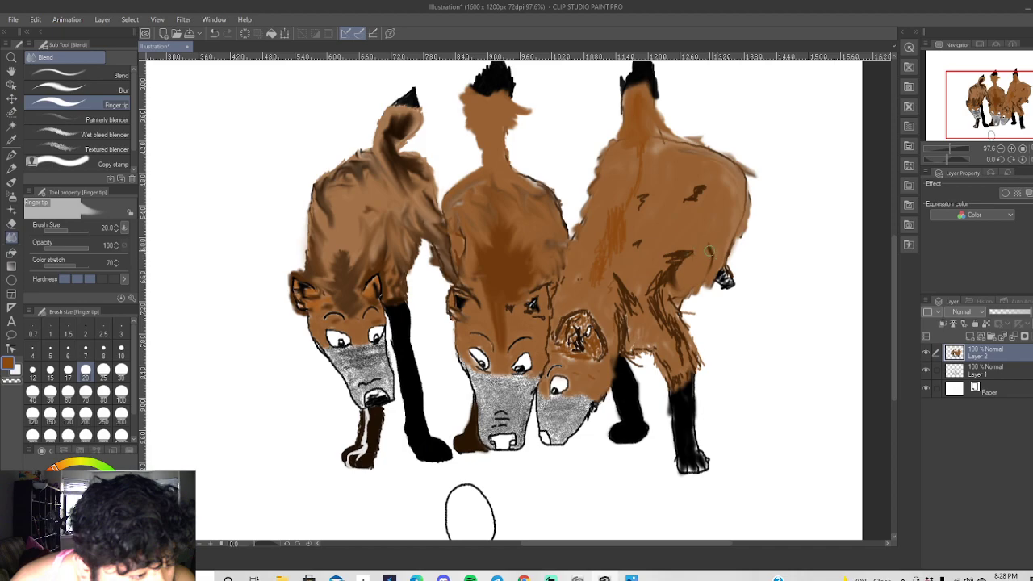
{"action": "mouse_move", "coordinate": [694, 275]}
{"action": "left_mouse_down"}
{"action": "mouse_move", "coordinate": [662, 253]}
{"action": "mouse_move", "coordinate": [672, 270]}
{"action": "mouse_move", "coordinate": [696, 242]}
{"action": "mouse_move", "coordinate": [685, 268]}
{"action": "mouse_move", "coordinate": [684, 244]}
{"action": "mouse_move", "coordinate": [663, 285]}
{"action": "mouse_move", "coordinate": [658, 250]}
{"action": "mouse_move", "coordinate": [670, 281]}
{"action": "mouse_move", "coordinate": [662, 297]}
{"action": "mouse_move", "coordinate": [638, 233]}
{"action": "mouse_move", "coordinate": [659, 293]}
{"action": "mouse_move", "coordinate": [649, 294]}
{"action": "mouse_move", "coordinate": [671, 290]}
{"action": "mouse_move", "coordinate": [644, 232]}
{"action": "mouse_move", "coordinate": [660, 289]}
{"action": "mouse_move", "coordinate": [663, 215]}
{"action": "mouse_move", "coordinate": [648, 275]}
{"action": "mouse_move", "coordinate": [672, 215]}
{"action": "mouse_move", "coordinate": [667, 277]}
{"action": "mouse_move", "coordinate": [676, 198]}
{"action": "mouse_move", "coordinate": [676, 234]}
{"action": "mouse_move", "coordinate": [614, 183]}
{"action": "mouse_move", "coordinate": [684, 244]}
{"action": "mouse_move", "coordinate": [607, 198]}
{"action": "mouse_move", "coordinate": [684, 244]}
{"action": "mouse_move", "coordinate": [619, 208]}
{"action": "mouse_move", "coordinate": [672, 257]}
{"action": "mouse_move", "coordinate": [618, 232]}
{"action": "mouse_move", "coordinate": [584, 232]}
{"action": "mouse_move", "coordinate": [675, 260]}
{"action": "mouse_move", "coordinate": [619, 258]}
{"action": "mouse_move", "coordinate": [638, 226]}
{"action": "mouse_move", "coordinate": [588, 275]}
{"action": "mouse_move", "coordinate": [654, 248]}
{"action": "mouse_move", "coordinate": [603, 263]}
{"action": "mouse_move", "coordinate": [632, 267]}
{"action": "mouse_move", "coordinate": [603, 252]}
{"action": "mouse_move", "coordinate": [632, 259]}
{"action": "mouse_move", "coordinate": [614, 245]}
{"action": "mouse_move", "coordinate": [640, 263]}
{"action": "mouse_move", "coordinate": [603, 225]}
{"action": "mouse_move", "coordinate": [614, 274]}
{"action": "mouse_move", "coordinate": [598, 278]}
{"action": "mouse_move", "coordinate": [631, 255]}
{"action": "mouse_move", "coordinate": [569, 282]}
{"action": "mouse_move", "coordinate": [643, 222]}
{"action": "mouse_move", "coordinate": [592, 242]}
{"action": "mouse_move", "coordinate": [625, 212]}
{"action": "mouse_move", "coordinate": [583, 250]}
{"action": "mouse_move", "coordinate": [638, 184]}
{"action": "mouse_move", "coordinate": [598, 226]}
{"action": "mouse_move", "coordinate": [647, 191]}
{"action": "mouse_move", "coordinate": [613, 204]}
{"action": "mouse_move", "coordinate": [652, 167]}
{"action": "mouse_move", "coordinate": [628, 179]}
{"action": "mouse_move", "coordinate": [641, 192]}
{"action": "mouse_move", "coordinate": [654, 165]}
{"action": "mouse_move", "coordinate": [636, 164]}
{"action": "mouse_move", "coordinate": [678, 183]}
{"action": "mouse_move", "coordinate": [634, 135]}
{"action": "mouse_move", "coordinate": [649, 156]}
{"action": "mouse_move", "coordinate": [602, 184]}
{"action": "mouse_move", "coordinate": [615, 168]}
{"action": "mouse_move", "coordinate": [588, 215]}
{"action": "mouse_move", "coordinate": [611, 219]}
{"action": "mouse_move", "coordinate": [570, 238]}
{"action": "mouse_move", "coordinate": [605, 253]}
{"action": "mouse_move", "coordinate": [637, 287]}
{"action": "mouse_move", "coordinate": [626, 319]}
{"action": "mouse_move", "coordinate": [651, 330]}
{"action": "mouse_move", "coordinate": [617, 324]}
{"action": "mouse_move", "coordinate": [632, 344]}
{"action": "mouse_move", "coordinate": [655, 346]}
{"action": "mouse_move", "coordinate": [653, 303]}
{"action": "mouse_move", "coordinate": [623, 307]}
{"action": "mouse_move", "coordinate": [615, 324]}
{"action": "mouse_move", "coordinate": [629, 339]}
{"action": "mouse_move", "coordinate": [651, 311]}
{"action": "mouse_move", "coordinate": [646, 347]}
{"action": "mouse_move", "coordinate": [630, 349]}
{"action": "mouse_move", "coordinate": [668, 370]}
{"action": "mouse_move", "coordinate": [644, 356]}
{"action": "mouse_move", "coordinate": [682, 396]}
{"action": "mouse_move", "coordinate": [694, 455]}
{"action": "left_mouse_up"}
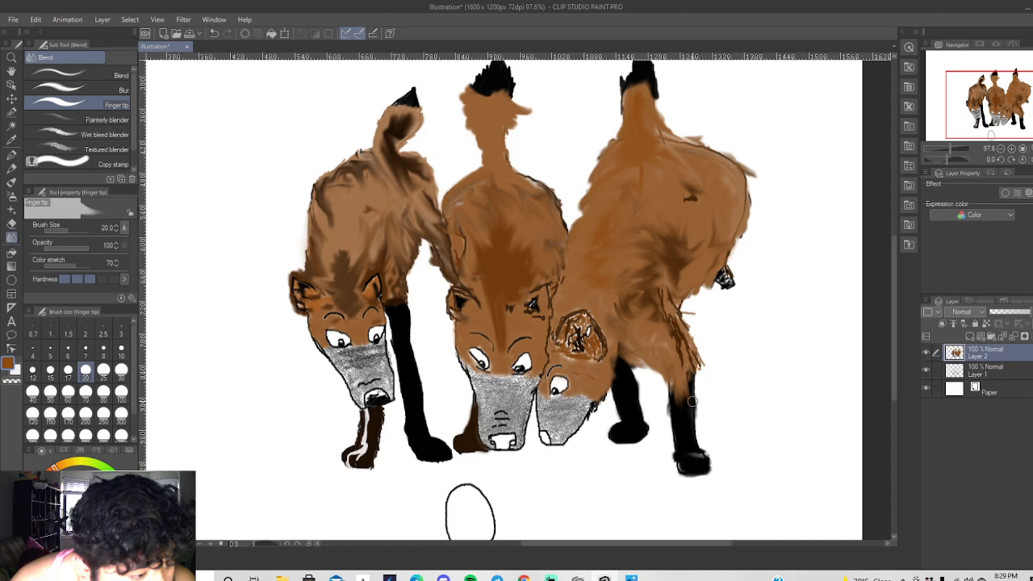
{"action": "mouse_move", "coordinate": [687, 356]}
{"action": "left_mouse_down"}
{"action": "mouse_move", "coordinate": [696, 367]}
{"action": "mouse_move", "coordinate": [680, 317]}
{"action": "mouse_move", "coordinate": [699, 341]}
{"action": "mouse_move", "coordinate": [670, 297]}
{"action": "mouse_move", "coordinate": [679, 305]}
{"action": "mouse_move", "coordinate": [715, 292]}
{"action": "mouse_move", "coordinate": [721, 271]}
{"action": "left_mouse_up"}
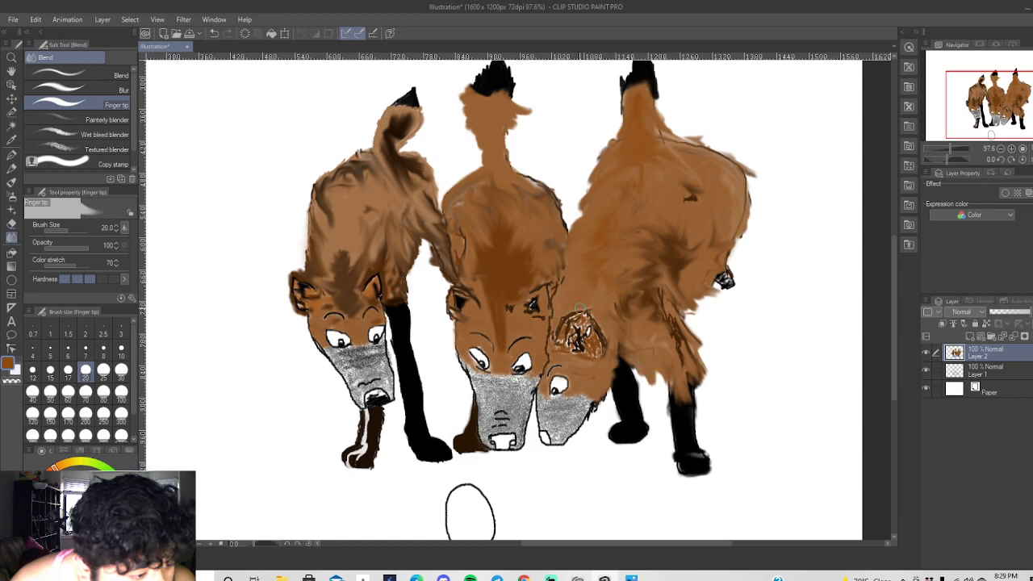
Smudge the third animal's ear outline and pull the black of its rear leg up into ragged fur along the belly and foreleg.
{"action": "left_click_drag", "start_coordinate": [611, 343], "coordinate": [597, 292]}
{"action": "mouse_move", "coordinate": [617, 344]}
{"action": "left_mouse_down"}
{"action": "mouse_move", "coordinate": [629, 334]}
{"action": "mouse_move", "coordinate": [638, 381]}
{"action": "mouse_move", "coordinate": [726, 307]}
{"action": "left_mouse_up"}
{"action": "mouse_move", "coordinate": [640, 354]}
{"action": "left_mouse_down"}
{"action": "mouse_move", "coordinate": [670, 353]}
{"action": "mouse_move", "coordinate": [639, 351]}
{"action": "mouse_move", "coordinate": [671, 344]}
{"action": "mouse_move", "coordinate": [630, 351]}
{"action": "mouse_move", "coordinate": [648, 340]}
{"action": "mouse_move", "coordinate": [644, 379]}
{"action": "mouse_move", "coordinate": [642, 353]}
{"action": "mouse_move", "coordinate": [616, 370]}
{"action": "mouse_move", "coordinate": [657, 358]}
{"action": "mouse_move", "coordinate": [672, 365]}
{"action": "mouse_move", "coordinate": [649, 356]}
{"action": "mouse_move", "coordinate": [677, 369]}
{"action": "mouse_move", "coordinate": [649, 345]}
{"action": "mouse_move", "coordinate": [674, 359]}
{"action": "mouse_move", "coordinate": [634, 360]}
{"action": "mouse_move", "coordinate": [665, 342]}
{"action": "mouse_move", "coordinate": [649, 363]}
{"action": "mouse_move", "coordinate": [677, 352]}
{"action": "mouse_move", "coordinate": [655, 355]}
{"action": "mouse_move", "coordinate": [676, 374]}
{"action": "mouse_move", "coordinate": [644, 362]}
{"action": "mouse_move", "coordinate": [652, 376]}
{"action": "mouse_move", "coordinate": [660, 357]}
{"action": "mouse_move", "coordinate": [682, 383]}
{"action": "mouse_move", "coordinate": [661, 352]}
{"action": "left_mouse_up"}
{"action": "mouse_move", "coordinate": [647, 360]}
{"action": "left_mouse_down"}
{"action": "mouse_move", "coordinate": [666, 332]}
{"action": "mouse_move", "coordinate": [652, 347]}
{"action": "mouse_move", "coordinate": [682, 322]}
{"action": "mouse_move", "coordinate": [668, 352]}
{"action": "mouse_move", "coordinate": [680, 315]}
{"action": "mouse_move", "coordinate": [643, 341]}
{"action": "mouse_move", "coordinate": [662, 299]}
{"action": "mouse_move", "coordinate": [638, 338]}
{"action": "mouse_move", "coordinate": [621, 341]}
{"action": "mouse_move", "coordinate": [645, 346]}
{"action": "mouse_move", "coordinate": [627, 358]}
{"action": "mouse_move", "coordinate": [646, 309]}
{"action": "mouse_move", "coordinate": [625, 343]}
{"action": "mouse_move", "coordinate": [626, 320]}
{"action": "mouse_move", "coordinate": [643, 312]}
{"action": "mouse_move", "coordinate": [617, 327]}
{"action": "mouse_move", "coordinate": [638, 314]}
{"action": "mouse_move", "coordinate": [620, 336]}
{"action": "left_mouse_up"}
{"action": "left_click_drag", "start_coordinate": [605, 375], "coordinate": [602, 363]}
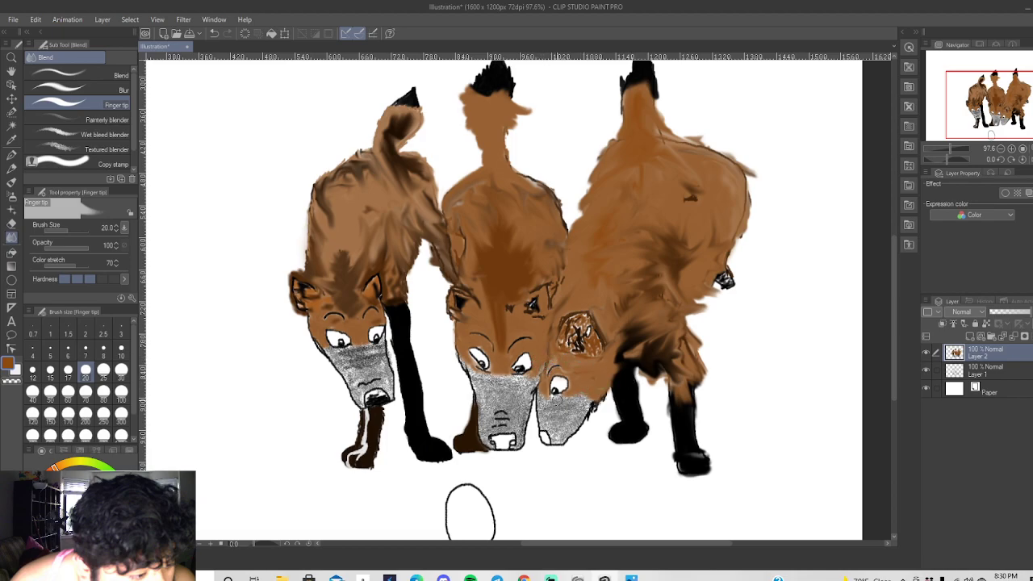
Blend the brown face into the upper edge of the third animal's grey muzzle and soften the dark marking on its rump.
{"action": "mouse_move", "coordinate": [580, 392]}
{"action": "left_mouse_down"}
{"action": "mouse_move", "coordinate": [569, 394]}
{"action": "mouse_move", "coordinate": [608, 379]}
{"action": "mouse_move", "coordinate": [586, 393]}
{"action": "left_mouse_up"}
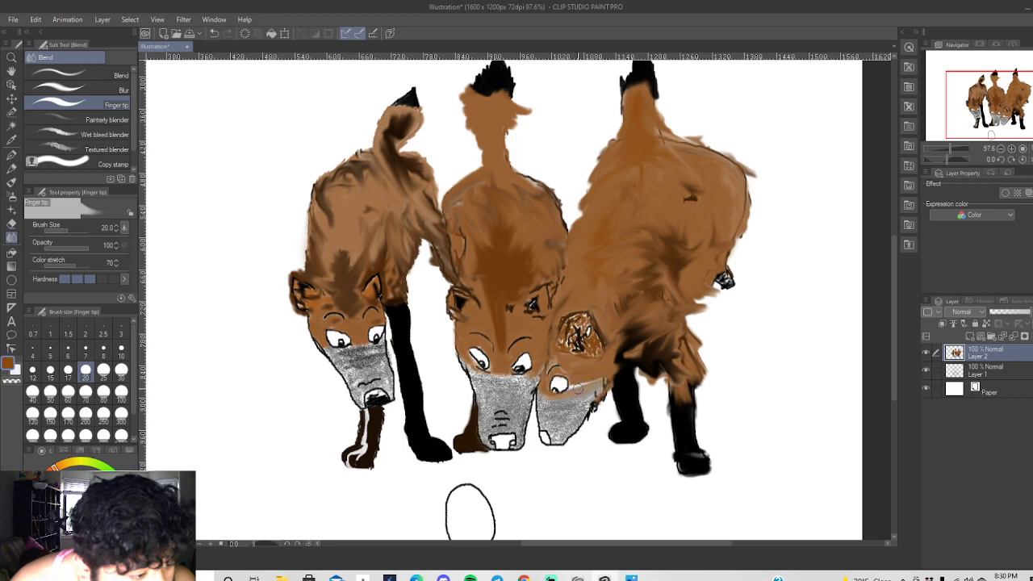
{"action": "mouse_move", "coordinate": [595, 385]}
{"action": "left_mouse_down"}
{"action": "mouse_move", "coordinate": [606, 381]}
{"action": "mouse_move", "coordinate": [588, 390]}
{"action": "mouse_move", "coordinate": [580, 380]}
{"action": "mouse_move", "coordinate": [565, 394]}
{"action": "left_mouse_up"}
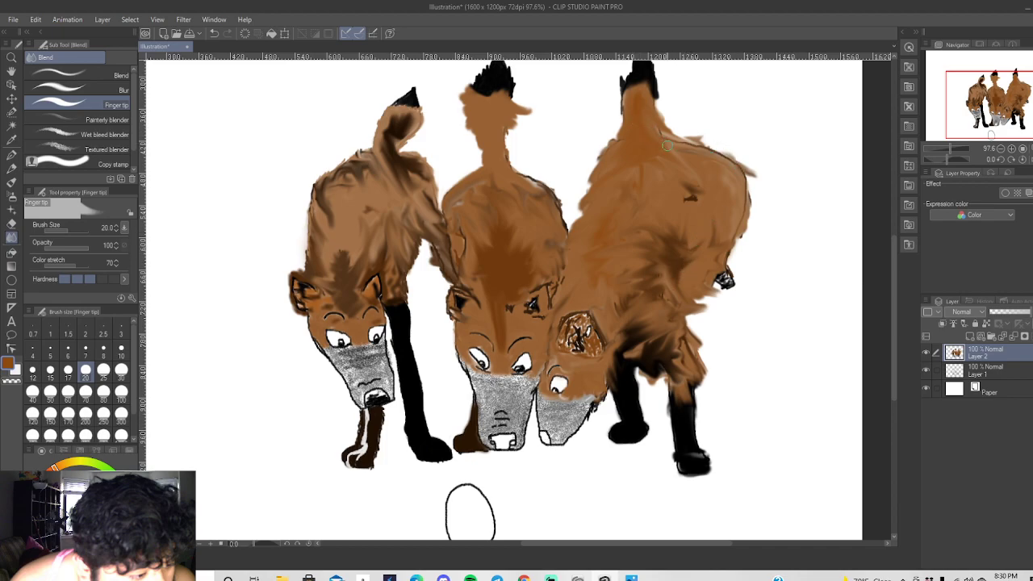
{"action": "left_click_drag", "start_coordinate": [716, 189], "coordinate": [710, 208]}
Paint the middle and third animals' noses black with the Round mixing brush at size 5, and darken the third animal's pupil and eye outline.
{"action": "scroll", "coordinate": [724, 279], "scroll_direction": "down", "scroll_amount": 3}
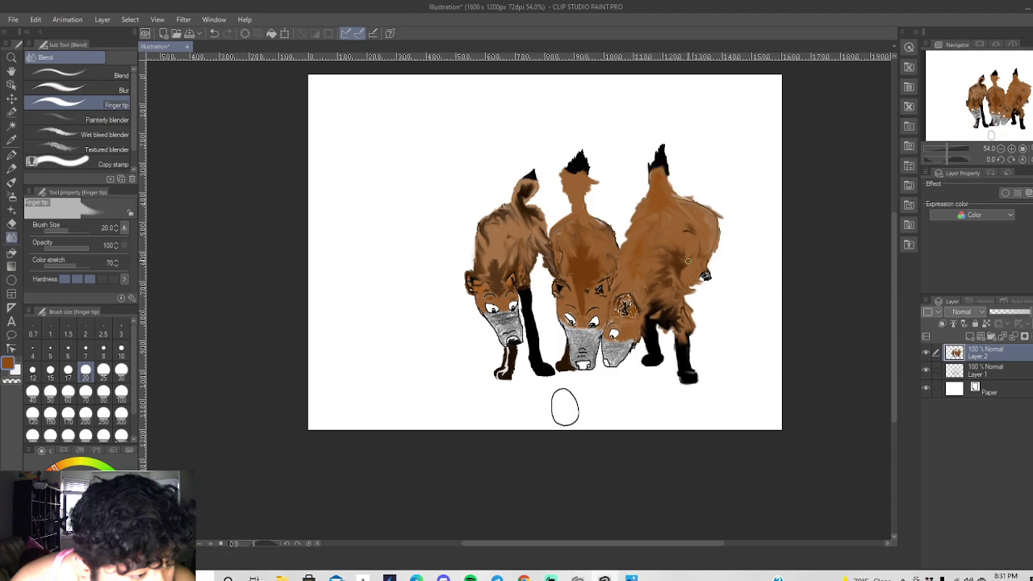
{"action": "scroll", "coordinate": [696, 255], "scroll_direction": "up", "scroll_amount": 3}
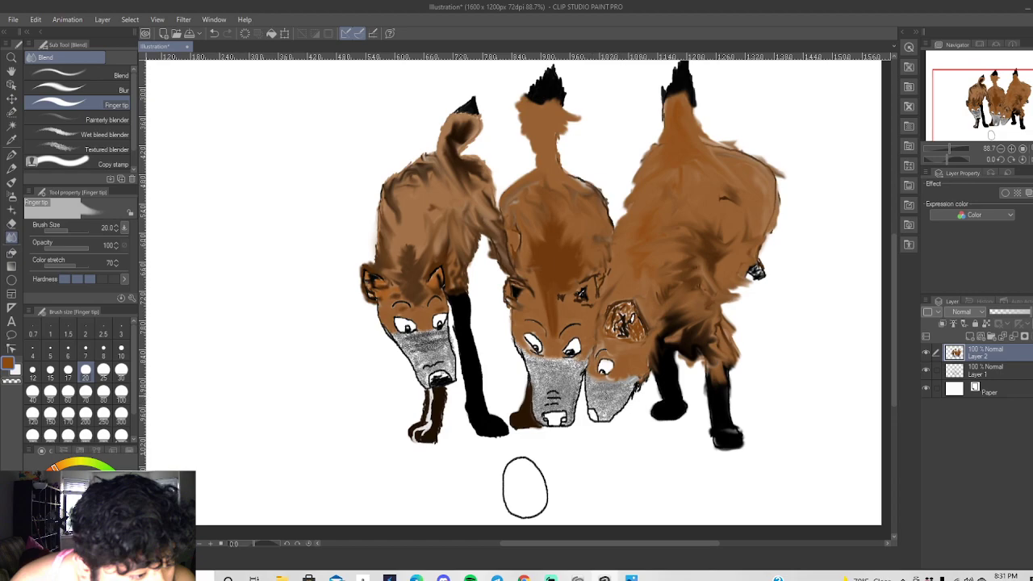
{"action": "scroll", "coordinate": [605, 425], "scroll_direction": "up", "scroll_amount": 7}
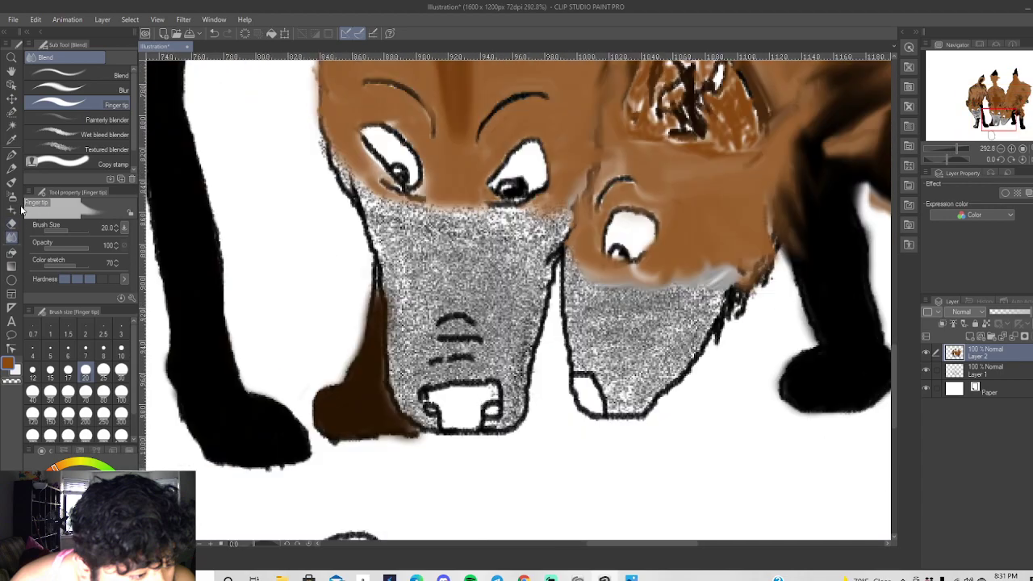
{"action": "left_click", "coordinate": [11, 196]}
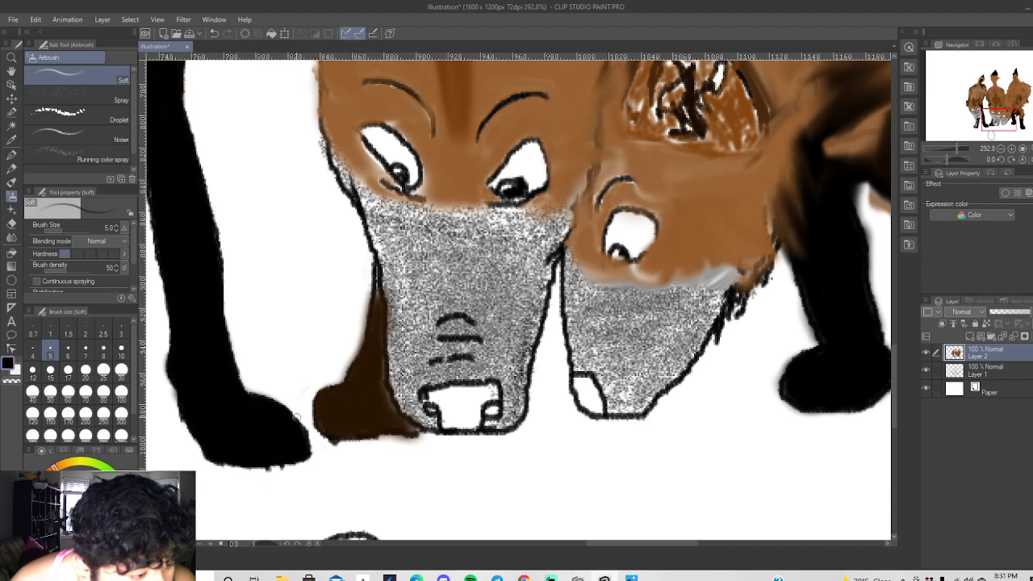
{"action": "left_click", "coordinate": [12, 182]}
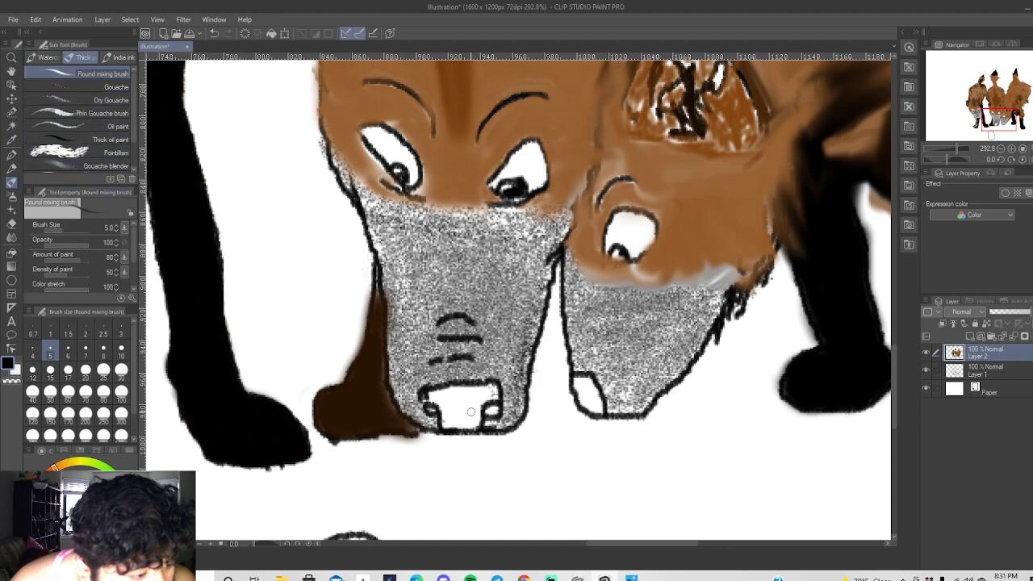
{"action": "mouse_move", "coordinate": [430, 394]}
{"action": "left_mouse_down"}
{"action": "mouse_move", "coordinate": [491, 390]}
{"action": "mouse_move", "coordinate": [425, 393]}
{"action": "mouse_move", "coordinate": [496, 390]}
{"action": "mouse_move", "coordinate": [481, 391]}
{"action": "mouse_move", "coordinate": [497, 393]}
{"action": "mouse_move", "coordinate": [482, 403]}
{"action": "mouse_move", "coordinate": [436, 405]}
{"action": "mouse_move", "coordinate": [473, 406]}
{"action": "mouse_move", "coordinate": [442, 405]}
{"action": "mouse_move", "coordinate": [473, 409]}
{"action": "mouse_move", "coordinate": [448, 415]}
{"action": "mouse_move", "coordinate": [464, 415]}
{"action": "mouse_move", "coordinate": [450, 425]}
{"action": "mouse_move", "coordinate": [468, 423]}
{"action": "mouse_move", "coordinate": [470, 411]}
{"action": "mouse_move", "coordinate": [474, 420]}
{"action": "mouse_move", "coordinate": [477, 407]}
{"action": "mouse_move", "coordinate": [481, 417]}
{"action": "mouse_move", "coordinate": [457, 426]}
{"action": "mouse_move", "coordinate": [423, 401]}
{"action": "mouse_move", "coordinate": [490, 400]}
{"action": "mouse_move", "coordinate": [475, 405]}
{"action": "mouse_move", "coordinate": [499, 390]}
{"action": "mouse_move", "coordinate": [430, 402]}
{"action": "mouse_move", "coordinate": [484, 392]}
{"action": "left_mouse_up"}
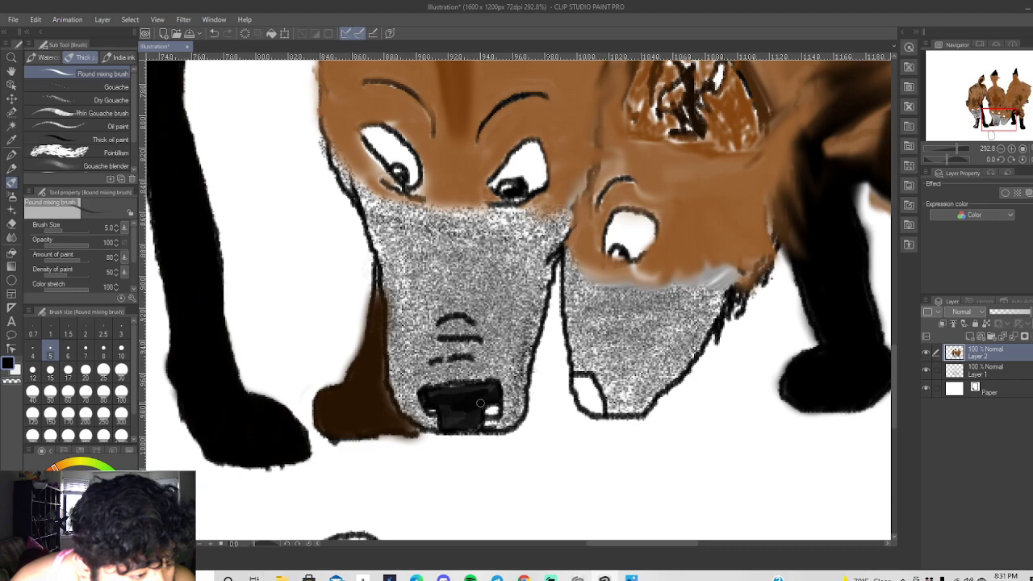
{"action": "mouse_move", "coordinate": [570, 377]}
{"action": "left_mouse_down"}
{"action": "mouse_move", "coordinate": [600, 412]}
{"action": "mouse_move", "coordinate": [596, 388]}
{"action": "mouse_move", "coordinate": [573, 380]}
{"action": "mouse_move", "coordinate": [592, 412]}
{"action": "mouse_move", "coordinate": [603, 404]}
{"action": "mouse_move", "coordinate": [579, 399]}
{"action": "mouse_move", "coordinate": [576, 387]}
{"action": "mouse_move", "coordinate": [590, 409]}
{"action": "mouse_move", "coordinate": [585, 389]}
{"action": "mouse_move", "coordinate": [600, 406]}
{"action": "mouse_move", "coordinate": [574, 382]}
{"action": "mouse_move", "coordinate": [604, 402]}
{"action": "mouse_move", "coordinate": [582, 376]}
{"action": "mouse_move", "coordinate": [599, 379]}
{"action": "mouse_move", "coordinate": [605, 411]}
{"action": "left_mouse_up"}
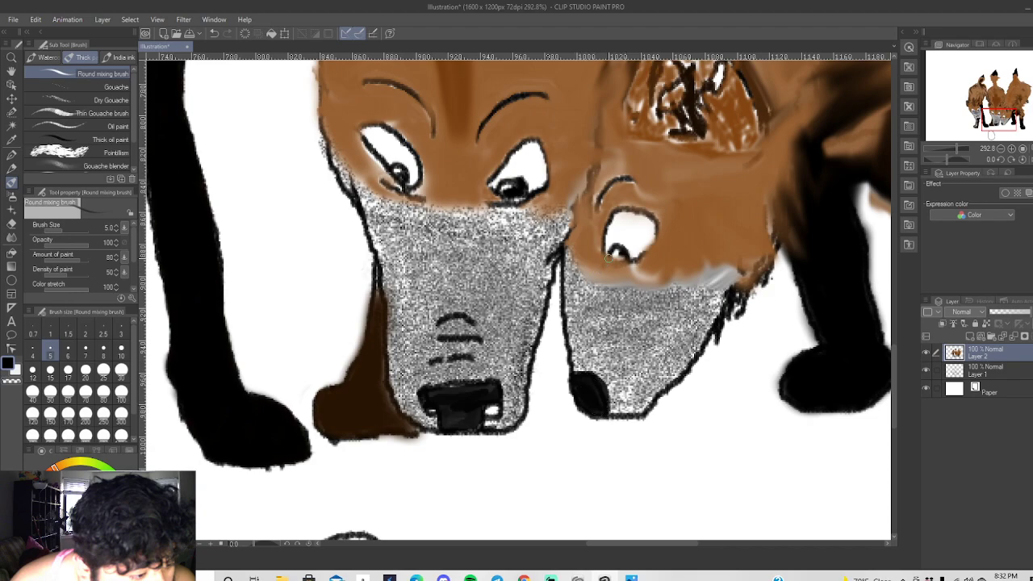
{"action": "left_click_drag", "start_coordinate": [610, 256], "coordinate": [614, 261]}
{"action": "left_click_drag", "start_coordinate": [648, 250], "coordinate": [656, 237]}
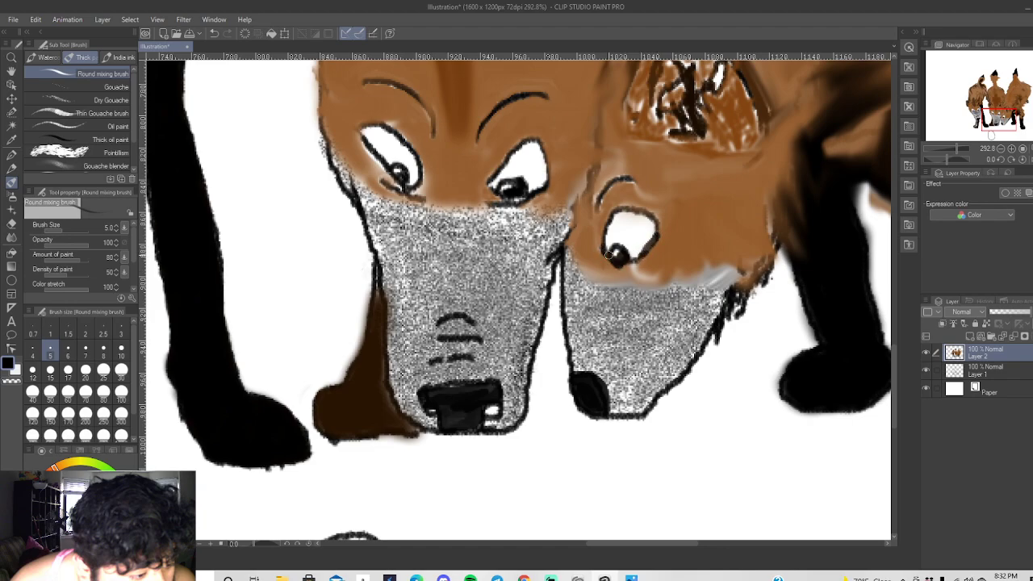
Fill the whites of both of the middle animal's eyes with dark yellow, leaving the pupils black.
{"action": "scroll", "coordinate": [633, 246], "scroll_direction": "down", "scroll_amount": 2}
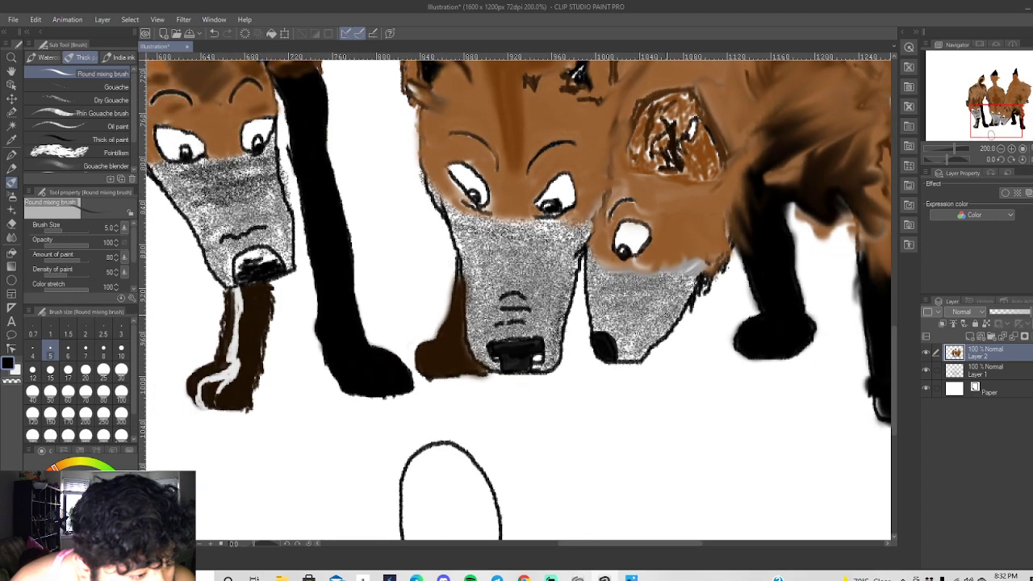
{"action": "scroll", "coordinate": [553, 181], "scroll_direction": "up", "scroll_amount": 4}
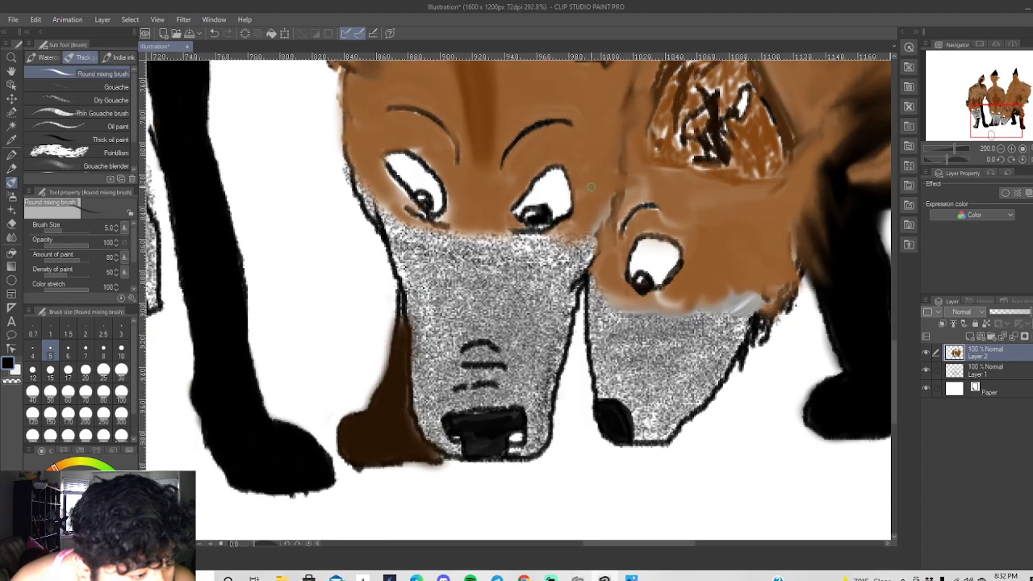
{"action": "scroll", "coordinate": [510, 180], "scroll_direction": "up", "scroll_amount": 3}
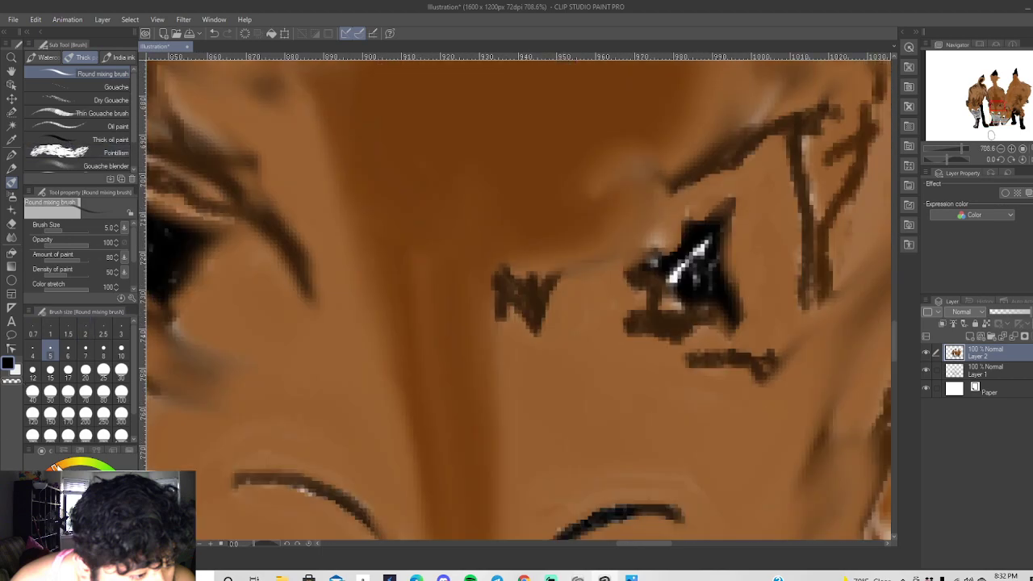
{"action": "left_click", "coordinate": [73, 465]}
{"action": "scroll", "coordinate": [802, 341], "scroll_direction": "down", "scroll_amount": 4}
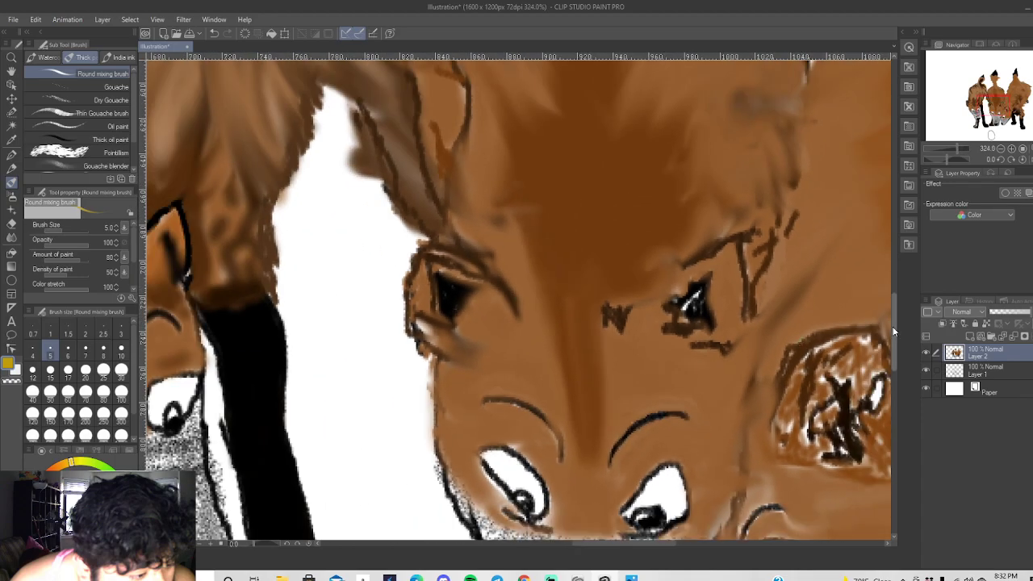
{"action": "left_click_drag", "start_coordinate": [894, 329], "coordinate": [894, 352]}
{"action": "scroll", "coordinate": [684, 356], "scroll_direction": "up", "scroll_amount": 5}
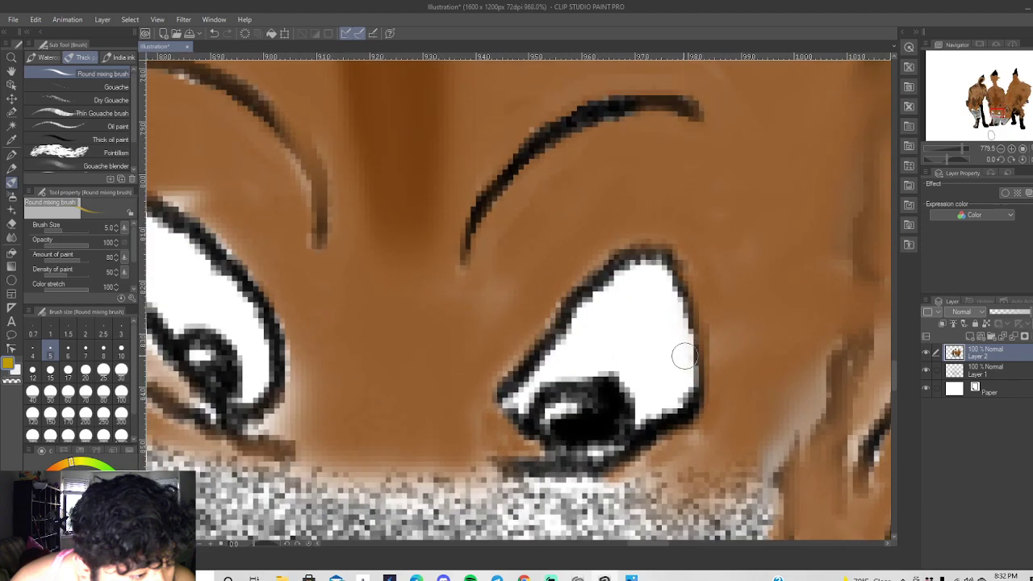
{"action": "mouse_move", "coordinate": [516, 391]}
{"action": "left_mouse_down"}
{"action": "mouse_move", "coordinate": [576, 358]}
{"action": "mouse_move", "coordinate": [555, 371]}
{"action": "mouse_move", "coordinate": [578, 362]}
{"action": "mouse_move", "coordinate": [562, 370]}
{"action": "mouse_move", "coordinate": [583, 362]}
{"action": "mouse_move", "coordinate": [615, 367]}
{"action": "mouse_move", "coordinate": [573, 369]}
{"action": "mouse_move", "coordinate": [622, 370]}
{"action": "mouse_move", "coordinate": [643, 406]}
{"action": "mouse_move", "coordinate": [636, 415]}
{"action": "mouse_move", "coordinate": [671, 397]}
{"action": "mouse_move", "coordinate": [681, 373]}
{"action": "mouse_move", "coordinate": [671, 313]}
{"action": "mouse_move", "coordinate": [671, 380]}
{"action": "mouse_move", "coordinate": [665, 328]}
{"action": "mouse_move", "coordinate": [656, 384]}
{"action": "mouse_move", "coordinate": [652, 317]}
{"action": "mouse_move", "coordinate": [651, 370]}
{"action": "mouse_move", "coordinate": [637, 352]}
{"action": "mouse_move", "coordinate": [644, 333]}
{"action": "mouse_move", "coordinate": [528, 379]}
{"action": "mouse_move", "coordinate": [577, 348]}
{"action": "mouse_move", "coordinate": [546, 372]}
{"action": "mouse_move", "coordinate": [599, 303]}
{"action": "mouse_move", "coordinate": [598, 337]}
{"action": "mouse_move", "coordinate": [635, 303]}
{"action": "mouse_move", "coordinate": [647, 308]}
{"action": "mouse_move", "coordinate": [619, 302]}
{"action": "mouse_move", "coordinate": [629, 286]}
{"action": "mouse_move", "coordinate": [638, 291]}
{"action": "mouse_move", "coordinate": [622, 281]}
{"action": "mouse_move", "coordinate": [634, 275]}
{"action": "mouse_move", "coordinate": [655, 277]}
{"action": "mouse_move", "coordinate": [669, 304]}
{"action": "mouse_move", "coordinate": [656, 273]}
{"action": "mouse_move", "coordinate": [681, 311]}
{"action": "mouse_move", "coordinate": [681, 354]}
{"action": "mouse_move", "coordinate": [667, 374]}
{"action": "mouse_move", "coordinate": [679, 347]}
{"action": "mouse_move", "coordinate": [686, 381]}
{"action": "left_mouse_up"}
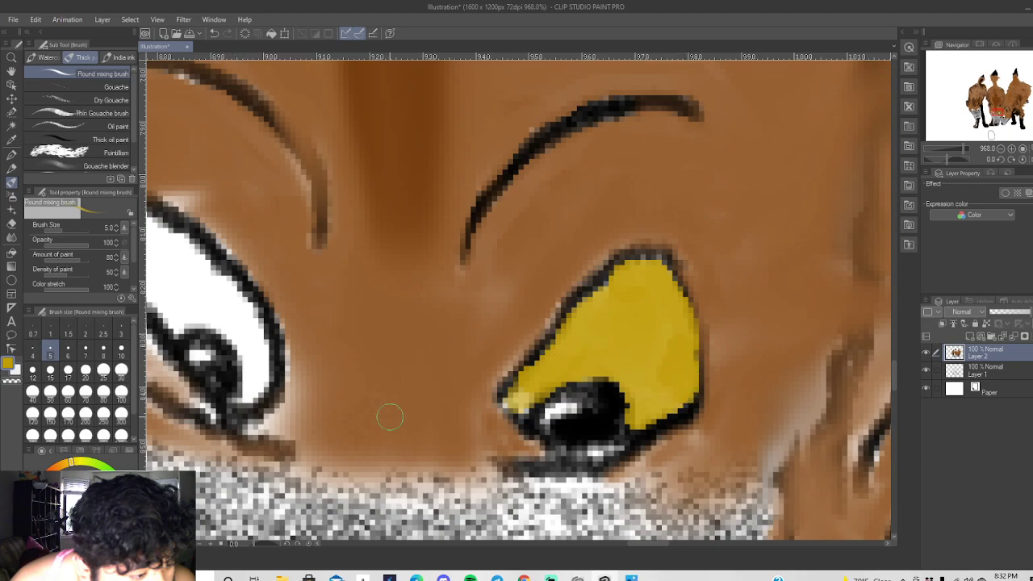
{"action": "left_click_drag", "start_coordinate": [655, 544], "coordinate": [640, 543]}
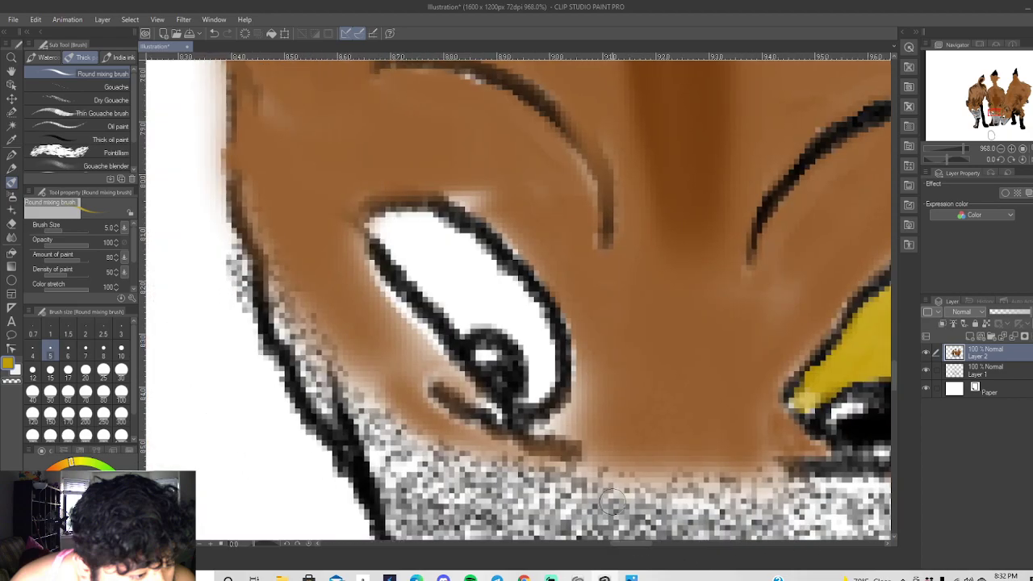
{"action": "mouse_move", "coordinate": [532, 394]}
{"action": "left_mouse_down"}
{"action": "mouse_move", "coordinate": [535, 340]}
{"action": "mouse_move", "coordinate": [549, 365]}
{"action": "mouse_move", "coordinate": [548, 379]}
{"action": "mouse_move", "coordinate": [537, 378]}
{"action": "mouse_move", "coordinate": [515, 315]}
{"action": "mouse_move", "coordinate": [466, 300]}
{"action": "mouse_move", "coordinate": [493, 316]}
{"action": "mouse_move", "coordinate": [452, 325]}
{"action": "mouse_move", "coordinate": [495, 314]}
{"action": "mouse_move", "coordinate": [467, 322]}
{"action": "mouse_move", "coordinate": [499, 320]}
{"action": "mouse_move", "coordinate": [545, 352]}
{"action": "mouse_move", "coordinate": [499, 288]}
{"action": "mouse_move", "coordinate": [547, 325]}
{"action": "mouse_move", "coordinate": [551, 335]}
{"action": "mouse_move", "coordinate": [468, 294]}
{"action": "mouse_move", "coordinate": [459, 317]}
{"action": "mouse_move", "coordinate": [379, 228]}
{"action": "mouse_move", "coordinate": [456, 302]}
{"action": "mouse_move", "coordinate": [457, 286]}
{"action": "mouse_move", "coordinate": [418, 246]}
{"action": "mouse_move", "coordinate": [496, 300]}
{"action": "mouse_move", "coordinate": [449, 251]}
{"action": "mouse_move", "coordinate": [517, 292]}
{"action": "mouse_move", "coordinate": [450, 234]}
{"action": "mouse_move", "coordinate": [397, 217]}
{"action": "mouse_move", "coordinate": [432, 237]}
{"action": "left_mouse_up"}
{"action": "mouse_move", "coordinate": [523, 316]}
{"action": "left_mouse_down"}
{"action": "mouse_move", "coordinate": [553, 366]}
{"action": "mouse_move", "coordinate": [521, 288]}
{"action": "left_mouse_up"}
{"action": "mouse_move", "coordinate": [533, 375]}
{"action": "left_mouse_down"}
{"action": "mouse_move", "coordinate": [526, 400]}
{"action": "mouse_move", "coordinate": [555, 379]}
{"action": "left_mouse_up"}
Fill the whites of both of the first animal's eyes with the same dark yellow around the pupils.
{"action": "scroll", "coordinate": [532, 383], "scroll_direction": "down", "scroll_amount": 5}
{"action": "scroll", "coordinate": [512, 403], "scroll_direction": "down", "scroll_amount": 2}
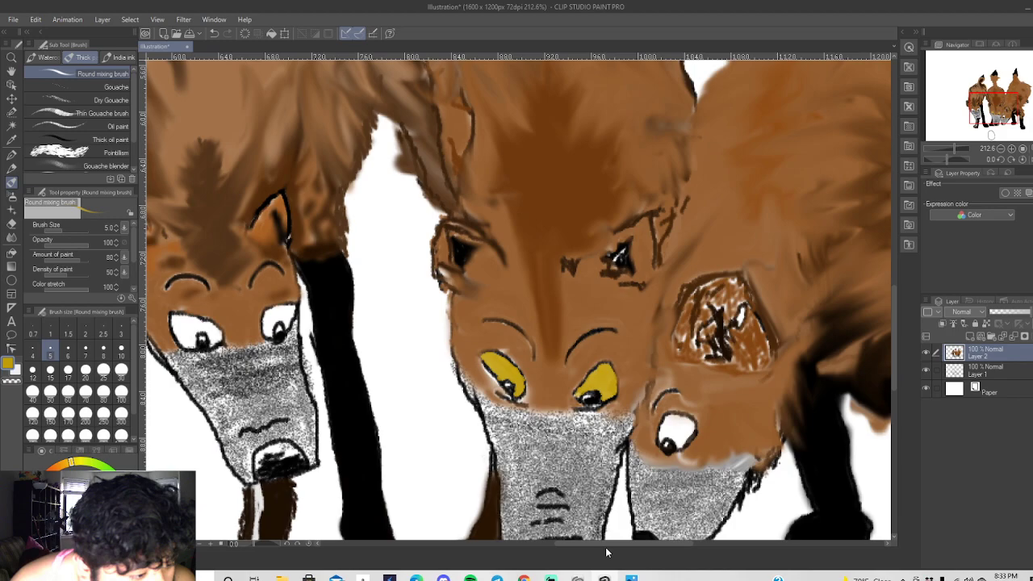
{"action": "left_click_drag", "start_coordinate": [607, 553], "coordinate": [570, 553]}
{"action": "scroll", "coordinate": [484, 301], "scroll_direction": "up", "scroll_amount": 3}
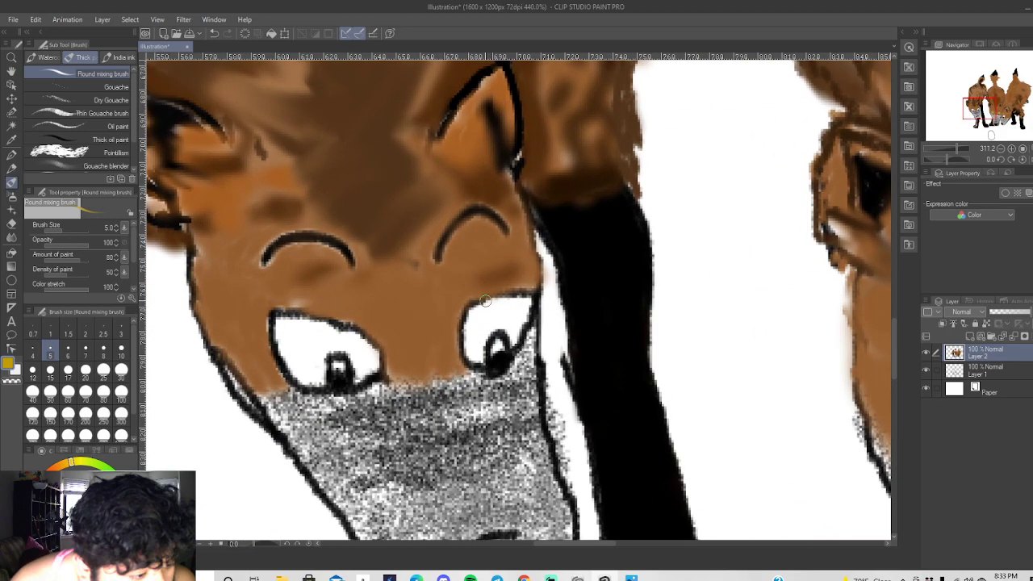
{"action": "scroll", "coordinate": [485, 300], "scroll_direction": "up", "scroll_amount": 3}
{"action": "mouse_move", "coordinate": [472, 318]}
{"action": "left_mouse_down"}
{"action": "mouse_move", "coordinate": [562, 299]}
{"action": "mouse_move", "coordinate": [537, 369]}
{"action": "mouse_move", "coordinate": [540, 314]}
{"action": "mouse_move", "coordinate": [532, 346]}
{"action": "mouse_move", "coordinate": [528, 306]}
{"action": "mouse_move", "coordinate": [518, 340]}
{"action": "mouse_move", "coordinate": [512, 309]}
{"action": "mouse_move", "coordinate": [497, 322]}
{"action": "mouse_move", "coordinate": [493, 343]}
{"action": "mouse_move", "coordinate": [510, 321]}
{"action": "mouse_move", "coordinate": [487, 355]}
{"action": "mouse_move", "coordinate": [478, 400]}
{"action": "mouse_move", "coordinate": [460, 370]}
{"action": "mouse_move", "coordinate": [476, 341]}
{"action": "mouse_move", "coordinate": [482, 405]}
{"action": "mouse_move", "coordinate": [492, 325]}
{"action": "mouse_move", "coordinate": [464, 344]}
{"action": "mouse_move", "coordinate": [479, 320]}
{"action": "mouse_move", "coordinate": [465, 319]}
{"action": "mouse_move", "coordinate": [457, 336]}
{"action": "mouse_move", "coordinate": [461, 382]}
{"action": "mouse_move", "coordinate": [478, 312]}
{"action": "left_mouse_up"}
{"action": "mouse_move", "coordinate": [542, 311]}
{"action": "left_mouse_down"}
{"action": "mouse_move", "coordinate": [551, 329]}
{"action": "mouse_move", "coordinate": [563, 305]}
{"action": "mouse_move", "coordinate": [526, 300]}
{"action": "left_mouse_up"}
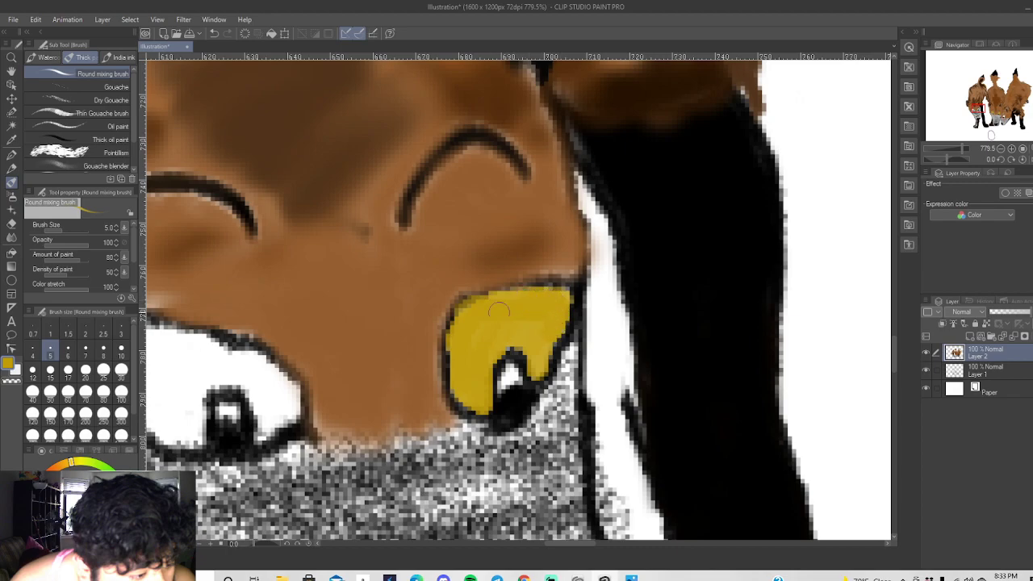
{"action": "left_click_drag", "start_coordinate": [573, 544], "coordinate": [556, 544]}
{"action": "mouse_move", "coordinate": [497, 414]}
{"action": "left_mouse_down"}
{"action": "mouse_move", "coordinate": [476, 399]}
{"action": "mouse_move", "coordinate": [497, 398]}
{"action": "mouse_move", "coordinate": [490, 381]}
{"action": "mouse_move", "coordinate": [423, 380]}
{"action": "mouse_move", "coordinate": [415, 435]}
{"action": "mouse_move", "coordinate": [390, 437]}
{"action": "mouse_move", "coordinate": [356, 409]}
{"action": "mouse_move", "coordinate": [347, 338]}
{"action": "mouse_move", "coordinate": [493, 372]}
{"action": "mouse_move", "coordinate": [372, 331]}
{"action": "mouse_move", "coordinate": [427, 367]}
{"action": "mouse_move", "coordinate": [401, 381]}
{"action": "mouse_move", "coordinate": [402, 422]}
{"action": "mouse_move", "coordinate": [383, 385]}
{"action": "mouse_move", "coordinate": [391, 367]}
{"action": "mouse_move", "coordinate": [393, 418]}
{"action": "mouse_move", "coordinate": [379, 400]}
{"action": "mouse_move", "coordinate": [390, 379]}
{"action": "mouse_move", "coordinate": [368, 403]}
{"action": "mouse_move", "coordinate": [368, 365]}
{"action": "mouse_move", "coordinate": [373, 383]}
{"action": "mouse_move", "coordinate": [351, 340]}
{"action": "mouse_move", "coordinate": [385, 361]}
{"action": "mouse_move", "coordinate": [346, 355]}
{"action": "left_mouse_up"}
{"action": "mouse_move", "coordinate": [420, 363]}
{"action": "left_mouse_down"}
{"action": "mouse_move", "coordinate": [459, 375]}
{"action": "mouse_move", "coordinate": [431, 376]}
{"action": "mouse_move", "coordinate": [412, 394]}
{"action": "mouse_move", "coordinate": [441, 382]}
{"action": "left_mouse_up"}
{"action": "mouse_move", "coordinate": [485, 427]}
{"action": "left_mouse_down"}
{"action": "mouse_move", "coordinate": [503, 421]}
{"action": "mouse_move", "coordinate": [493, 377]}
{"action": "left_mouse_up"}
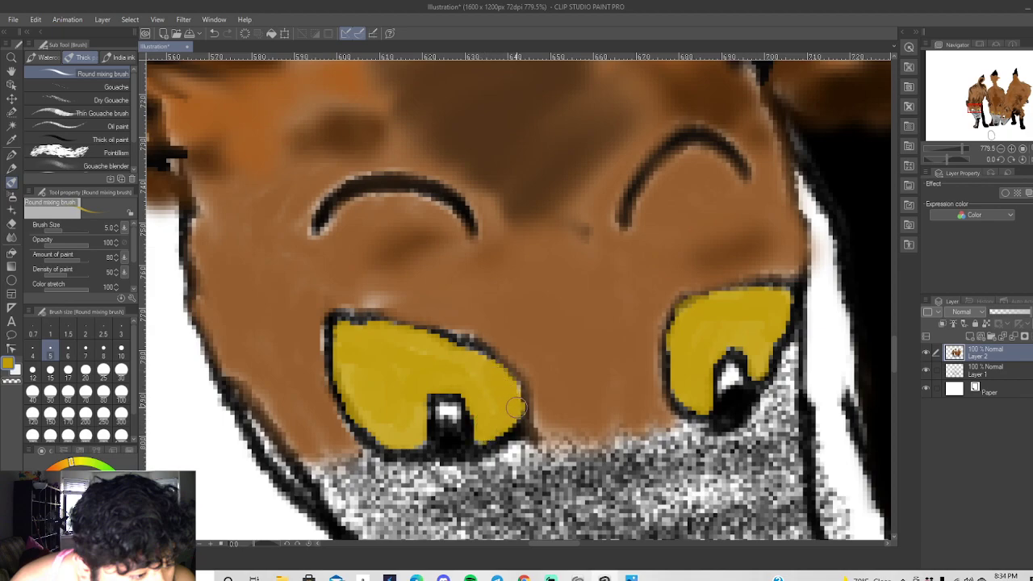
Fill the white of the third animal's visible eye with the same dark yellow.
{"action": "scroll", "coordinate": [516, 407], "scroll_direction": "down", "scroll_amount": 8}
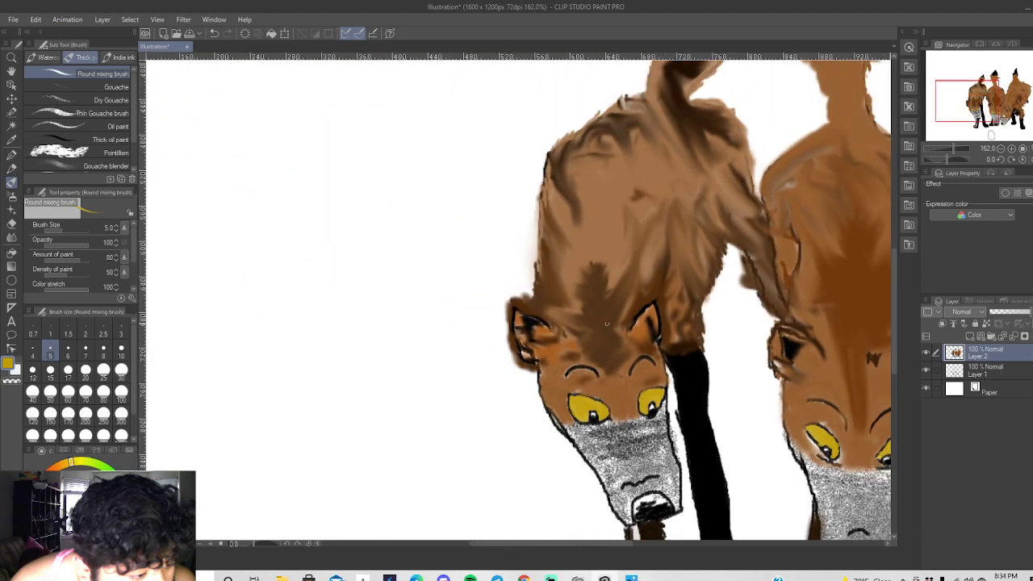
{"action": "scroll", "coordinate": [602, 342], "scroll_direction": "down", "scroll_amount": 1}
{"action": "left_click_drag", "start_coordinate": [585, 543], "coordinate": [659, 557]}
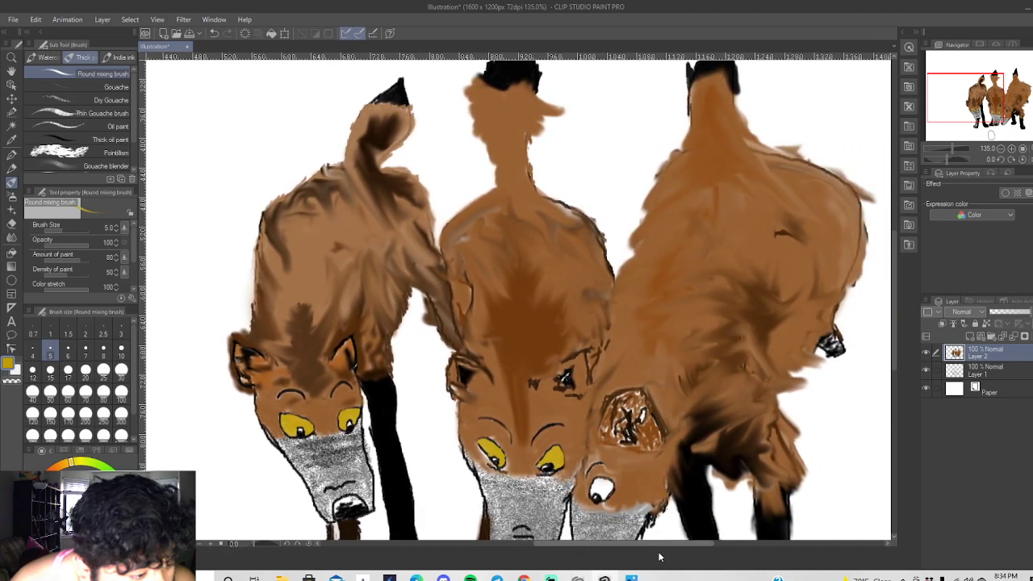
{"action": "scroll", "coordinate": [597, 484], "scroll_direction": "up", "scroll_amount": 8}
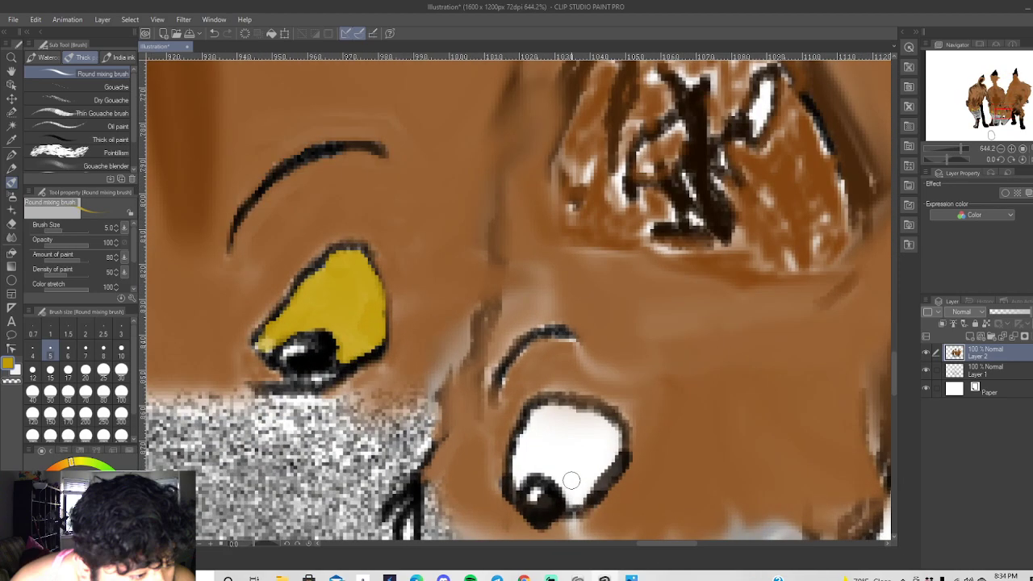
{"action": "mouse_move", "coordinate": [569, 501]}
{"action": "left_mouse_down"}
{"action": "mouse_move", "coordinate": [589, 482]}
{"action": "mouse_move", "coordinate": [575, 499]}
{"action": "mouse_move", "coordinate": [611, 462]}
{"action": "mouse_move", "coordinate": [613, 433]}
{"action": "mouse_move", "coordinate": [620, 450]}
{"action": "mouse_move", "coordinate": [610, 434]}
{"action": "mouse_move", "coordinate": [565, 488]}
{"action": "mouse_move", "coordinate": [593, 420]}
{"action": "mouse_move", "coordinate": [556, 470]}
{"action": "left_mouse_up"}
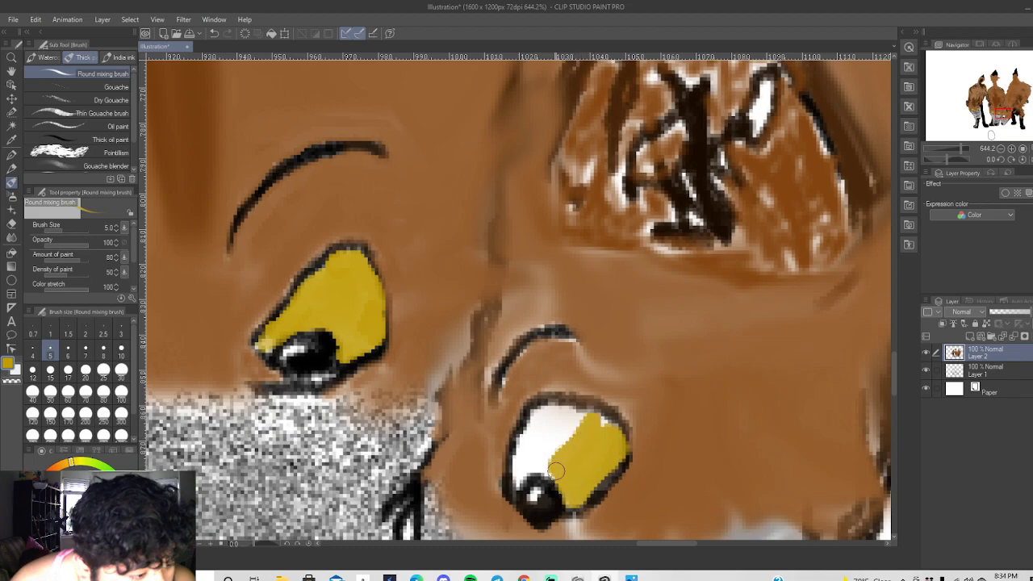
{"action": "mouse_move", "coordinate": [605, 431]}
{"action": "left_mouse_down"}
{"action": "mouse_move", "coordinate": [563, 424]}
{"action": "mouse_move", "coordinate": [555, 444]}
{"action": "mouse_move", "coordinate": [576, 424]}
{"action": "mouse_move", "coordinate": [549, 472]}
{"action": "mouse_move", "coordinate": [567, 412]}
{"action": "mouse_move", "coordinate": [543, 443]}
{"action": "mouse_move", "coordinate": [541, 469]}
{"action": "mouse_move", "coordinate": [546, 414]}
{"action": "mouse_move", "coordinate": [519, 480]}
{"action": "mouse_move", "coordinate": [524, 443]}
{"action": "left_mouse_up"}
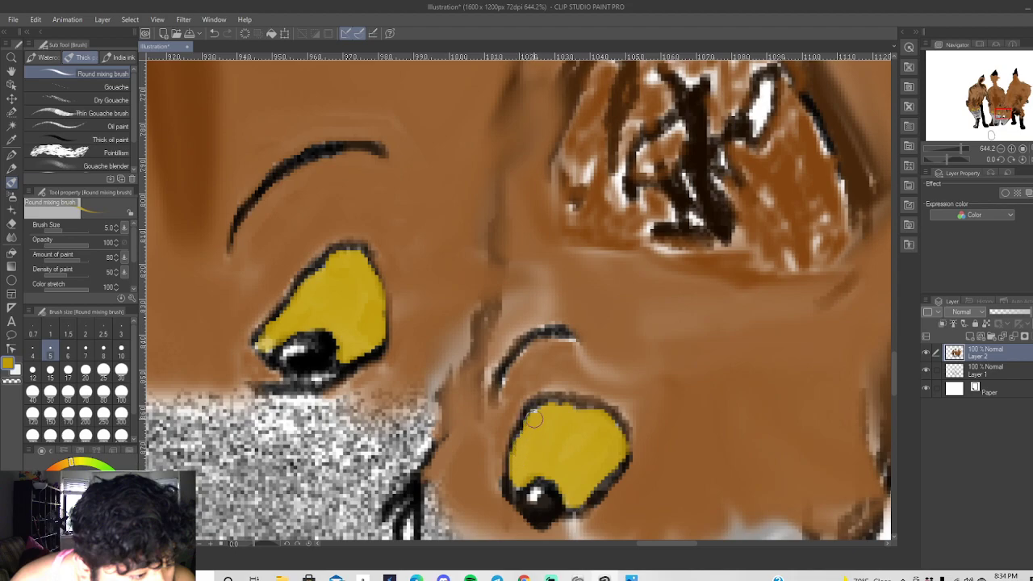
{"action": "mouse_move", "coordinate": [594, 446]}
{"action": "left_mouse_down"}
{"action": "mouse_move", "coordinate": [518, 467]}
{"action": "mouse_move", "coordinate": [517, 479]}
{"action": "mouse_move", "coordinate": [567, 448]}
{"action": "mouse_move", "coordinate": [607, 449]}
{"action": "left_mouse_up"}
{"action": "scroll", "coordinate": [557, 412], "scroll_direction": "down", "scroll_amount": 10}
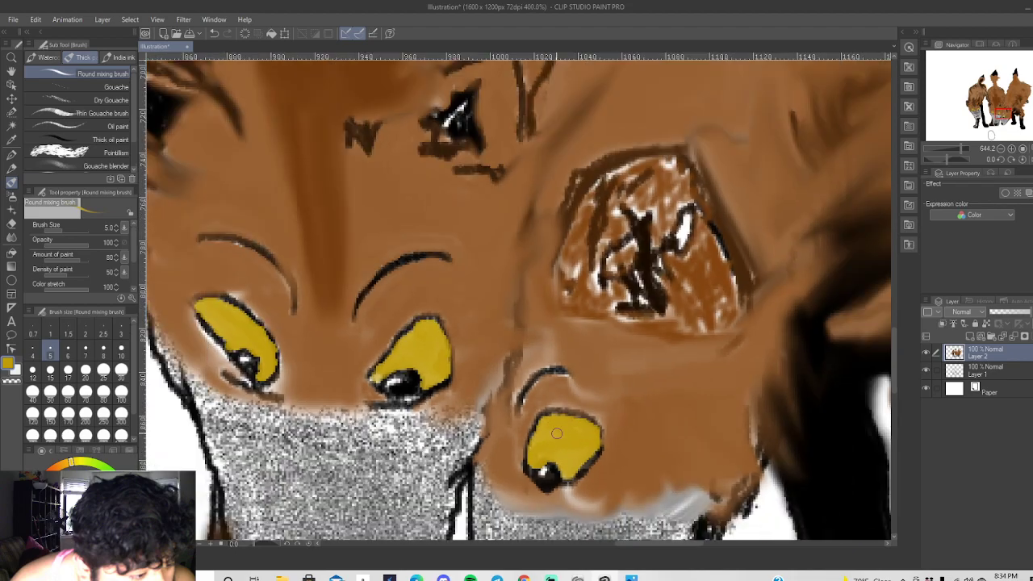
Draw brown toe lines on the middle animal's dark brown paw with the Mechanical pencil at size 5.
{"action": "scroll", "coordinate": [557, 420], "scroll_direction": "down", "scroll_amount": 2}
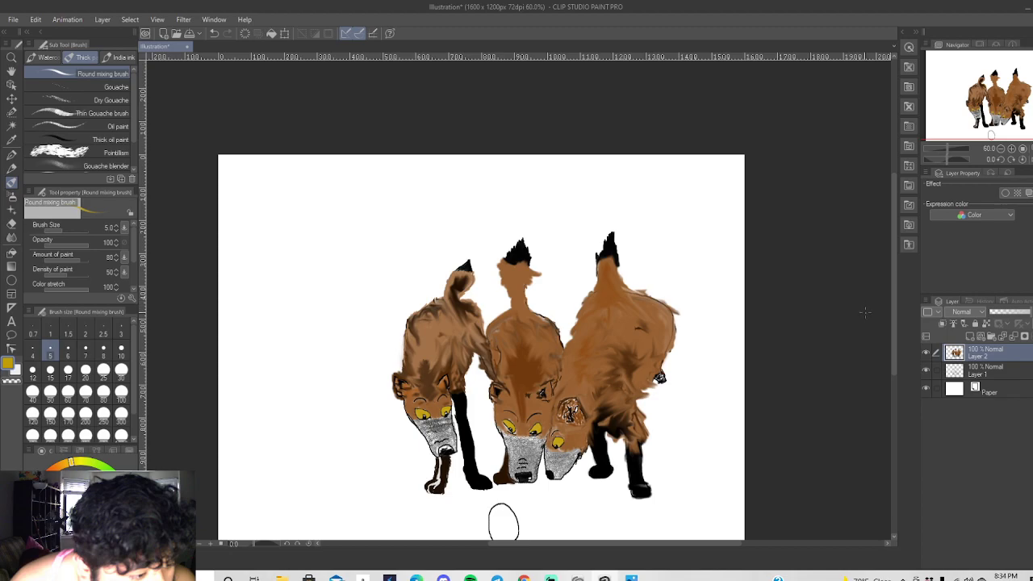
{"action": "scroll", "coordinate": [892, 318], "scroll_direction": "down", "scroll_amount": 1}
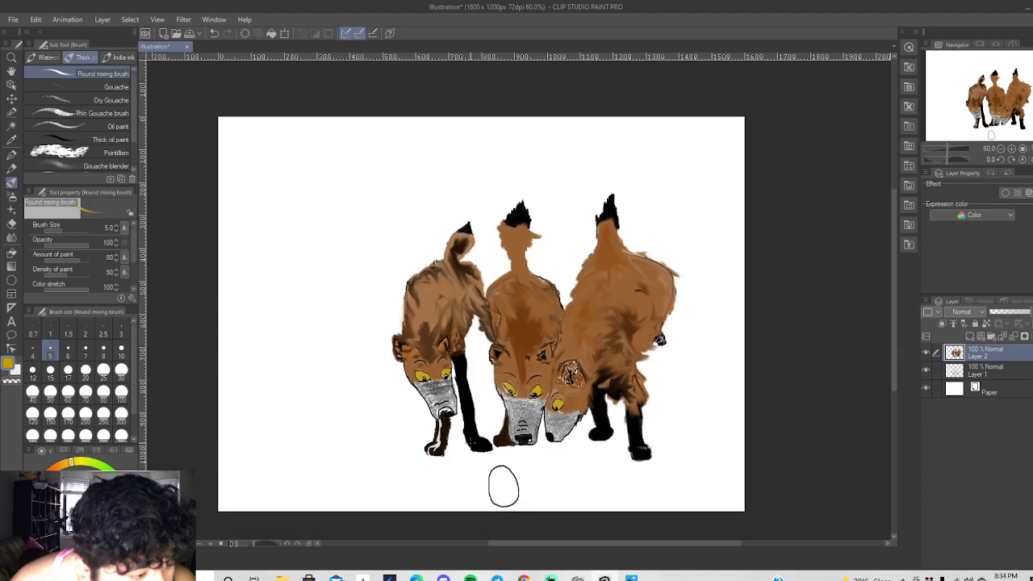
{"action": "scroll", "coordinate": [498, 444], "scroll_direction": "up", "scroll_amount": 10}
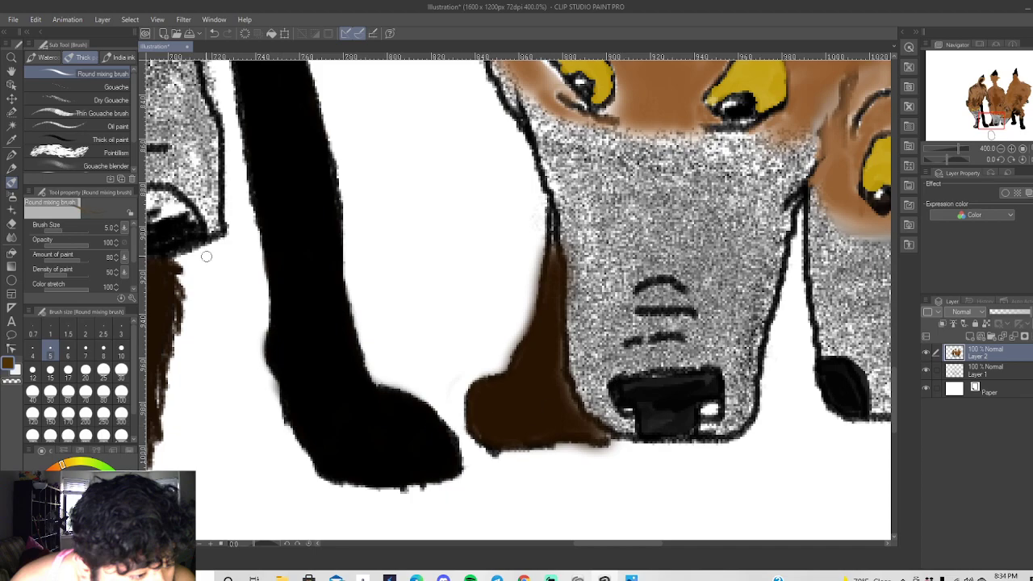
{"action": "left_click", "coordinate": [11, 168]}
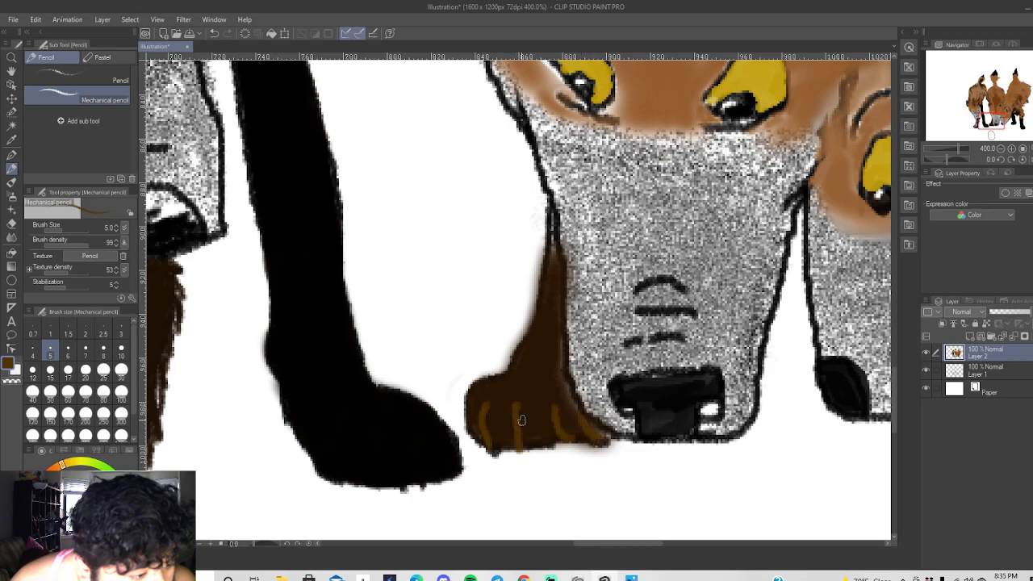
{"action": "left_click_drag", "start_coordinate": [558, 438], "coordinate": [515, 448]}
Switch to the Finger tip blending tool for smoothing the third animal's scribbled ear.
{"action": "scroll", "coordinate": [510, 454], "scroll_direction": "down", "scroll_amount": 8}
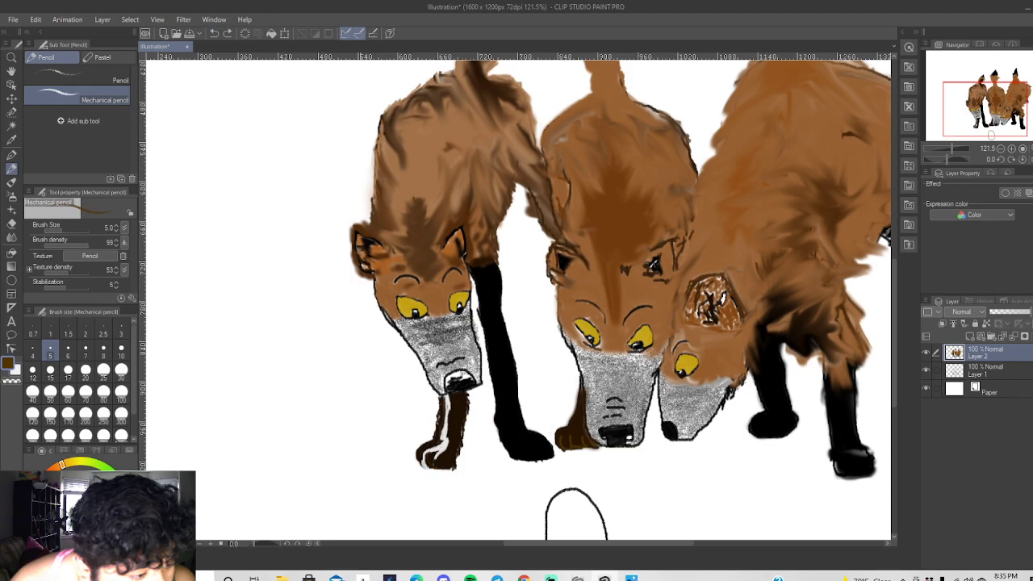
{"action": "scroll", "coordinate": [474, 441], "scroll_direction": "up", "scroll_amount": 3}
{"action": "left_click_drag", "start_coordinate": [437, 544], "coordinate": [680, 537]}
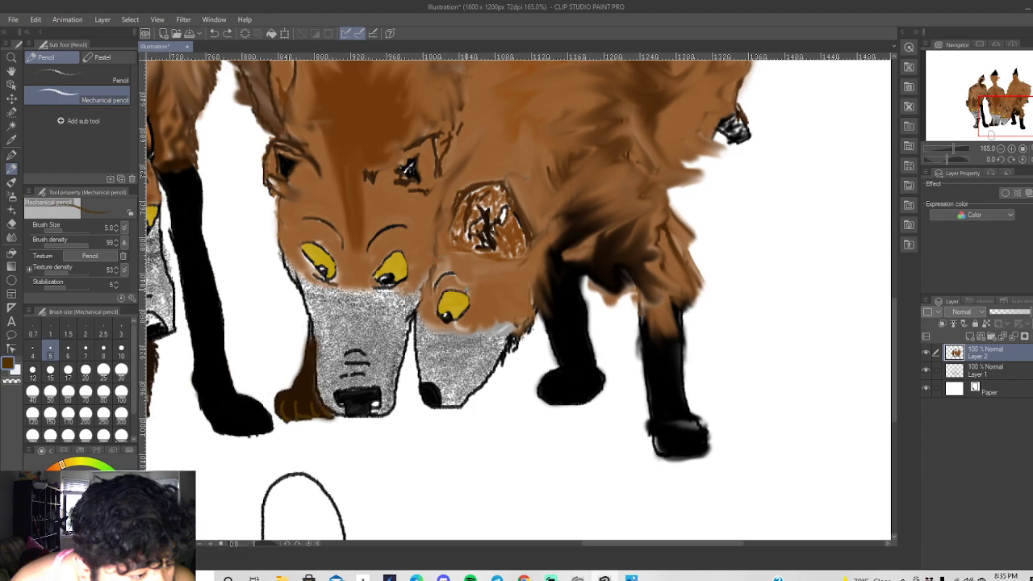
{"action": "scroll", "coordinate": [477, 223], "scroll_direction": "down", "scroll_amount": 5}
{"action": "scroll", "coordinate": [477, 224], "scroll_direction": "up", "scroll_amount": 6}
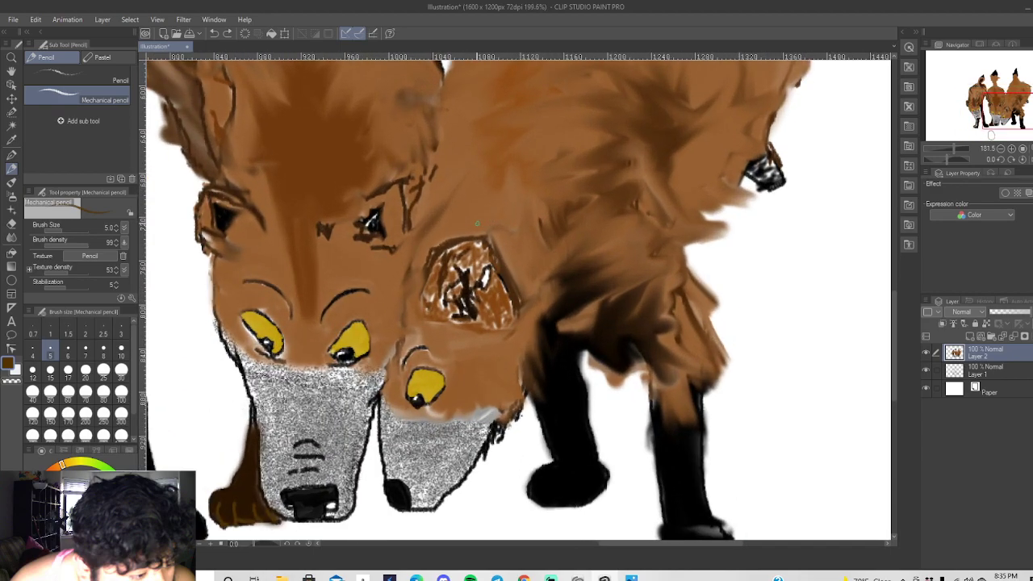
{"action": "scroll", "coordinate": [242, 165], "scroll_direction": "up", "scroll_amount": 2}
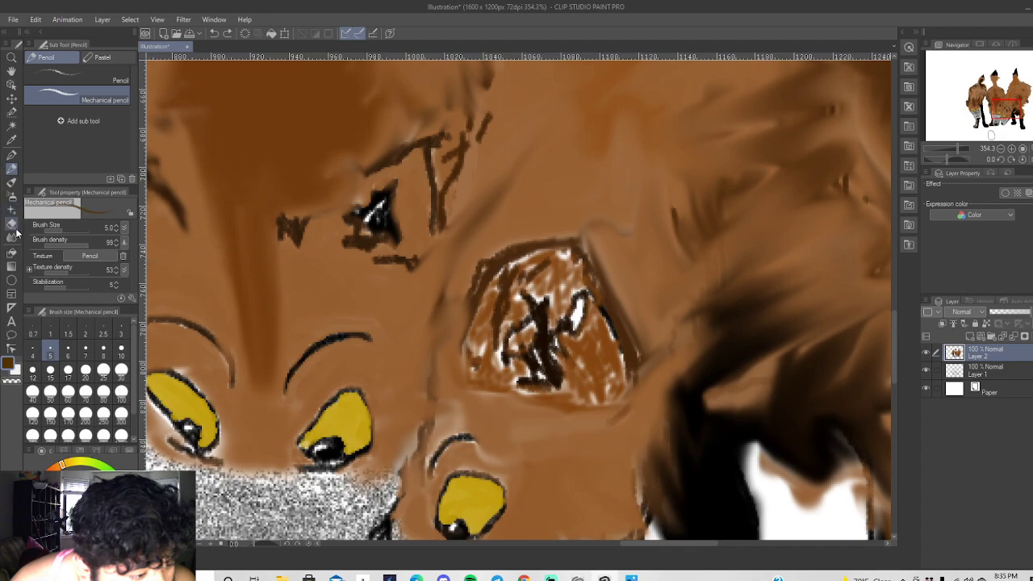
{"action": "left_click", "coordinate": [12, 269]}
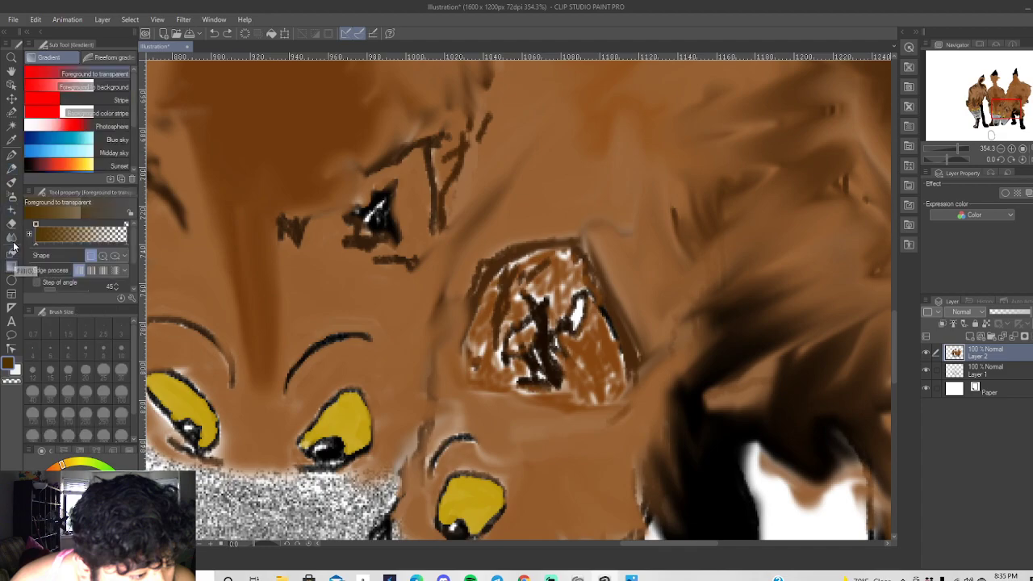
{"action": "left_click", "coordinate": [11, 237]}
{"action": "mouse_move", "coordinate": [607, 331]}
{"action": "left_mouse_down"}
{"action": "mouse_move", "coordinate": [578, 349]}
{"action": "mouse_move", "coordinate": [599, 388]}
{"action": "mouse_move", "coordinate": [599, 364]}
{"action": "mouse_move", "coordinate": [619, 371]}
{"action": "mouse_move", "coordinate": [582, 367]}
{"action": "mouse_move", "coordinate": [599, 395]}
{"action": "mouse_move", "coordinate": [586, 373]}
{"action": "mouse_move", "coordinate": [593, 380]}
{"action": "mouse_move", "coordinate": [523, 340]}
{"action": "mouse_move", "coordinate": [527, 323]}
{"action": "mouse_move", "coordinate": [543, 346]}
{"action": "mouse_move", "coordinate": [523, 377]}
{"action": "mouse_move", "coordinate": [540, 329]}
{"action": "mouse_move", "coordinate": [531, 365]}
{"action": "mouse_move", "coordinate": [559, 353]}
{"action": "mouse_move", "coordinate": [546, 286]}
{"action": "mouse_move", "coordinate": [523, 343]}
{"action": "mouse_move", "coordinate": [542, 317]}
{"action": "mouse_move", "coordinate": [549, 355]}
{"action": "mouse_move", "coordinate": [539, 302]}
{"action": "mouse_move", "coordinate": [558, 371]}
{"action": "mouse_move", "coordinate": [575, 364]}
{"action": "mouse_move", "coordinate": [562, 315]}
{"action": "mouse_move", "coordinate": [503, 372]}
{"action": "mouse_move", "coordinate": [529, 322]}
{"action": "mouse_move", "coordinate": [544, 365]}
{"action": "mouse_move", "coordinate": [528, 337]}
{"action": "left_mouse_up"}
{"action": "left_click", "coordinate": [212, 33]}
{"action": "left_click", "coordinate": [212, 33]}
{"action": "left_click", "coordinate": [212, 33]}
{"action": "left_click", "coordinate": [212, 33]}
{"action": "left_click", "coordinate": [212, 33]}
{"action": "left_click", "coordinate": [212, 33]}
{"action": "left_click", "coordinate": [212, 33]}
{"action": "left_click", "coordinate": [212, 33]}
{"action": "left_click", "coordinate": [213, 33]}
{"action": "left_click", "coordinate": [212, 33]}
{"action": "left_click", "coordinate": [212, 34]}
{"action": "left_click", "coordinate": [213, 33]}
Smudge the third animal's inner ear with Finger tip at size 20, blending the white gaps and brown scribbles around the dark centre.
{"action": "mouse_move", "coordinate": [513, 398]}
{"action": "left_mouse_down"}
{"action": "mouse_move", "coordinate": [479, 344]}
{"action": "mouse_move", "coordinate": [505, 353]}
{"action": "mouse_move", "coordinate": [496, 315]}
{"action": "mouse_move", "coordinate": [495, 334]}
{"action": "mouse_move", "coordinate": [508, 292]}
{"action": "mouse_move", "coordinate": [512, 303]}
{"action": "mouse_move", "coordinate": [562, 282]}
{"action": "mouse_move", "coordinate": [601, 361]}
{"action": "mouse_move", "coordinate": [578, 406]}
{"action": "mouse_move", "coordinate": [574, 365]}
{"action": "mouse_move", "coordinate": [576, 388]}
{"action": "mouse_move", "coordinate": [591, 385]}
{"action": "mouse_move", "coordinate": [542, 421]}
{"action": "mouse_move", "coordinate": [495, 380]}
{"action": "mouse_move", "coordinate": [543, 406]}
{"action": "mouse_move", "coordinate": [477, 415]}
{"action": "mouse_move", "coordinate": [575, 419]}
{"action": "mouse_move", "coordinate": [529, 411]}
{"action": "mouse_move", "coordinate": [487, 383]}
{"action": "mouse_move", "coordinate": [529, 433]}
{"action": "left_mouse_up"}
{"action": "mouse_move", "coordinate": [481, 387]}
{"action": "left_mouse_down"}
{"action": "mouse_move", "coordinate": [594, 417]}
{"action": "mouse_move", "coordinate": [482, 375]}
{"action": "mouse_move", "coordinate": [529, 422]}
{"action": "mouse_move", "coordinate": [592, 402]}
{"action": "mouse_move", "coordinate": [501, 392]}
{"action": "mouse_move", "coordinate": [490, 343]}
{"action": "mouse_move", "coordinate": [497, 409]}
{"action": "mouse_move", "coordinate": [562, 341]}
{"action": "mouse_move", "coordinate": [564, 297]}
{"action": "mouse_move", "coordinate": [546, 278]}
{"action": "mouse_move", "coordinate": [502, 288]}
{"action": "mouse_move", "coordinate": [559, 271]}
{"action": "mouse_move", "coordinate": [607, 385]}
{"action": "mouse_move", "coordinate": [574, 427]}
{"action": "mouse_move", "coordinate": [467, 309]}
{"action": "mouse_move", "coordinate": [504, 295]}
{"action": "mouse_move", "coordinate": [457, 391]}
{"action": "mouse_move", "coordinate": [486, 364]}
{"action": "mouse_move", "coordinate": [631, 377]}
{"action": "mouse_move", "coordinate": [618, 330]}
{"action": "mouse_move", "coordinate": [619, 354]}
{"action": "mouse_move", "coordinate": [588, 409]}
{"action": "mouse_move", "coordinate": [490, 329]}
{"action": "left_mouse_up"}
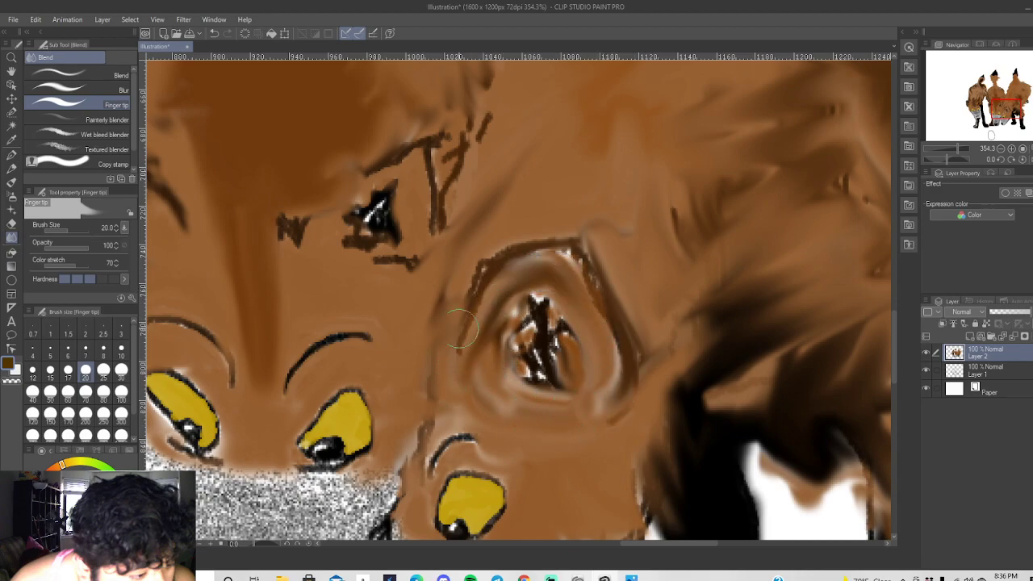
Smudge the dark outlines around both of the middle animal's ears into the surrounding brown fur.
{"action": "scroll", "coordinate": [271, 414], "scroll_direction": "down", "scroll_amount": 2}
{"action": "left_click_drag", "start_coordinate": [633, 542], "coordinate": [594, 542]}
{"action": "left_click_drag", "start_coordinate": [613, 222], "coordinate": [561, 242]}
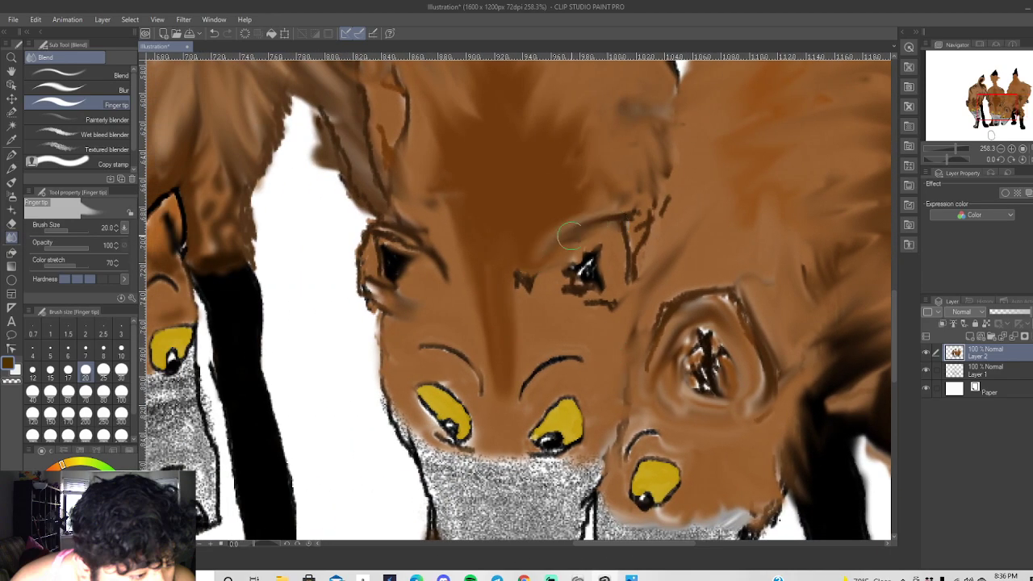
{"action": "mouse_move", "coordinate": [614, 220]}
{"action": "left_mouse_down"}
{"action": "mouse_move", "coordinate": [634, 280]}
{"action": "mouse_move", "coordinate": [572, 322]}
{"action": "mouse_move", "coordinate": [551, 303]}
{"action": "mouse_move", "coordinate": [553, 281]}
{"action": "mouse_move", "coordinate": [586, 303]}
{"action": "mouse_move", "coordinate": [630, 302]}
{"action": "mouse_move", "coordinate": [578, 300]}
{"action": "left_mouse_up"}
{"action": "mouse_move", "coordinate": [402, 218]}
{"action": "left_mouse_down"}
{"action": "mouse_move", "coordinate": [456, 270]}
{"action": "mouse_move", "coordinate": [400, 214]}
{"action": "mouse_move", "coordinate": [355, 259]}
{"action": "mouse_move", "coordinate": [363, 288]}
{"action": "mouse_move", "coordinate": [449, 269]}
{"action": "left_mouse_up"}
Undo the smear that runs outside the middle animal's head, and blend the black outline along that cheek down to the muzzle.
{"action": "mouse_move", "coordinate": [448, 307]}
{"action": "left_mouse_down"}
{"action": "mouse_move", "coordinate": [418, 312]}
{"action": "mouse_move", "coordinate": [367, 288]}
{"action": "mouse_move", "coordinate": [420, 309]}
{"action": "mouse_move", "coordinate": [381, 294]}
{"action": "mouse_move", "coordinate": [451, 306]}
{"action": "mouse_move", "coordinate": [418, 307]}
{"action": "mouse_move", "coordinate": [368, 285]}
{"action": "mouse_move", "coordinate": [505, 258]}
{"action": "mouse_move", "coordinate": [449, 243]}
{"action": "mouse_move", "coordinate": [456, 294]}
{"action": "mouse_move", "coordinate": [450, 256]}
{"action": "mouse_move", "coordinate": [444, 299]}
{"action": "mouse_move", "coordinate": [375, 310]}
{"action": "mouse_move", "coordinate": [415, 320]}
{"action": "mouse_move", "coordinate": [344, 327]}
{"action": "left_mouse_up"}
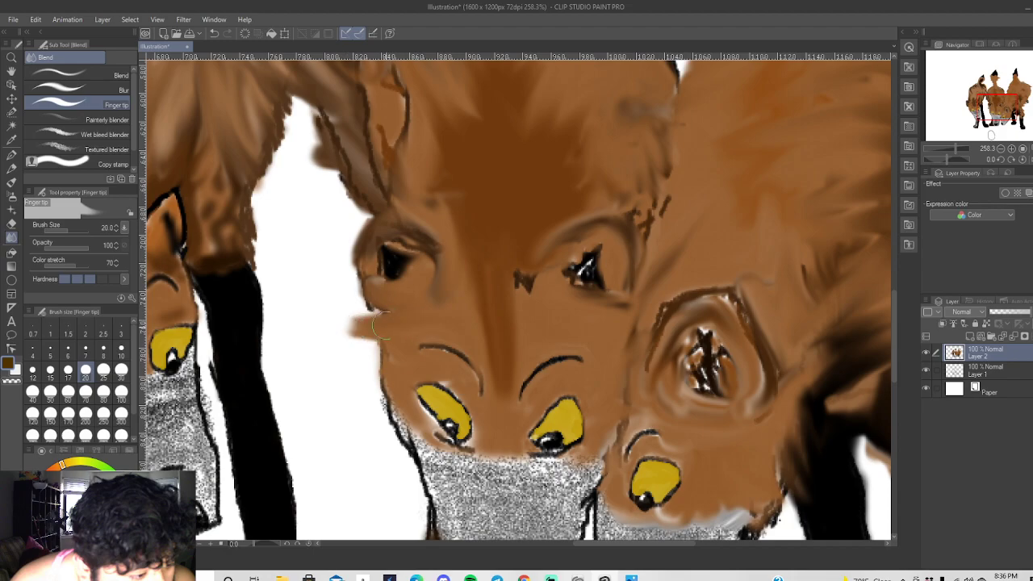
{"action": "left_click", "coordinate": [216, 35]}
{"action": "mouse_move", "coordinate": [391, 334]}
{"action": "left_mouse_down"}
{"action": "mouse_move", "coordinate": [408, 425]}
{"action": "mouse_move", "coordinate": [401, 405]}
{"action": "mouse_move", "coordinate": [409, 397]}
{"action": "mouse_move", "coordinate": [415, 409]}
{"action": "mouse_move", "coordinate": [398, 397]}
{"action": "mouse_move", "coordinate": [475, 449]}
{"action": "left_mouse_up"}
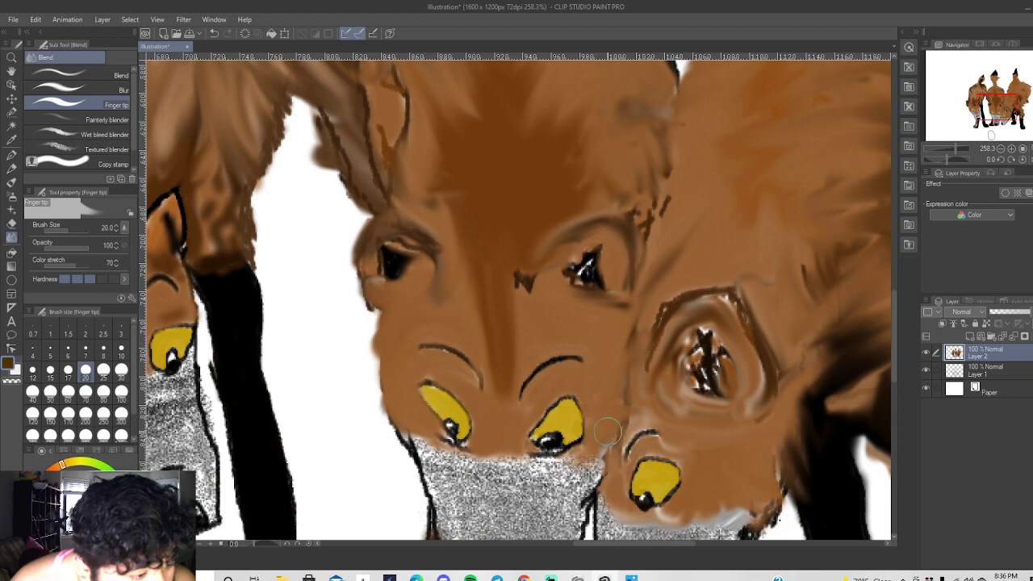
Smudge the dark brown stripe on the middle animal's forehead outwards between the ears and above the brows.
{"action": "left_click_drag", "start_coordinate": [500, 292], "coordinate": [539, 339]}
{"action": "left_click_drag", "start_coordinate": [510, 263], "coordinate": [560, 328]}
{"action": "mouse_move", "coordinate": [484, 257]}
{"action": "left_mouse_down"}
{"action": "mouse_move", "coordinate": [506, 303]}
{"action": "mouse_move", "coordinate": [481, 285]}
{"action": "mouse_move", "coordinate": [456, 322]}
{"action": "mouse_move", "coordinate": [458, 305]}
{"action": "mouse_move", "coordinate": [455, 321]}
{"action": "mouse_move", "coordinate": [487, 316]}
{"action": "mouse_move", "coordinate": [475, 340]}
{"action": "mouse_move", "coordinate": [468, 332]}
{"action": "mouse_move", "coordinate": [499, 312]}
{"action": "mouse_move", "coordinate": [552, 333]}
{"action": "left_mouse_up"}
{"action": "mouse_move", "coordinate": [462, 280]}
{"action": "left_mouse_down"}
{"action": "mouse_move", "coordinate": [488, 260]}
{"action": "mouse_move", "coordinate": [469, 290]}
{"action": "mouse_move", "coordinate": [464, 264]}
{"action": "mouse_move", "coordinate": [448, 283]}
{"action": "mouse_move", "coordinate": [467, 244]}
{"action": "mouse_move", "coordinate": [434, 288]}
{"action": "mouse_move", "coordinate": [464, 233]}
{"action": "left_mouse_up"}
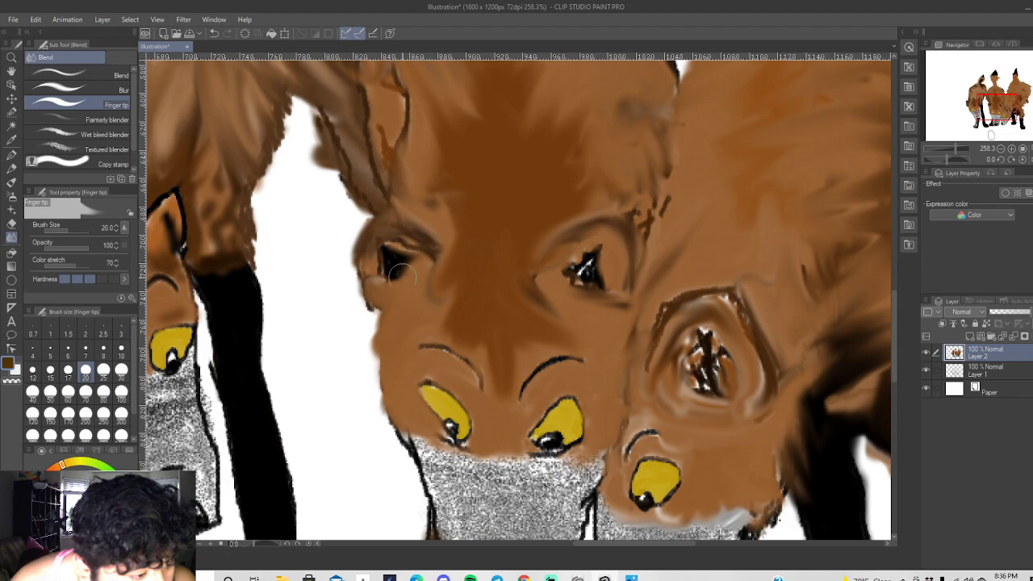
Smudge the third animal's brown cheek fur down over the upper edge of its grey muzzle.
{"action": "scroll", "coordinate": [274, 307], "scroll_direction": "down", "scroll_amount": 2}
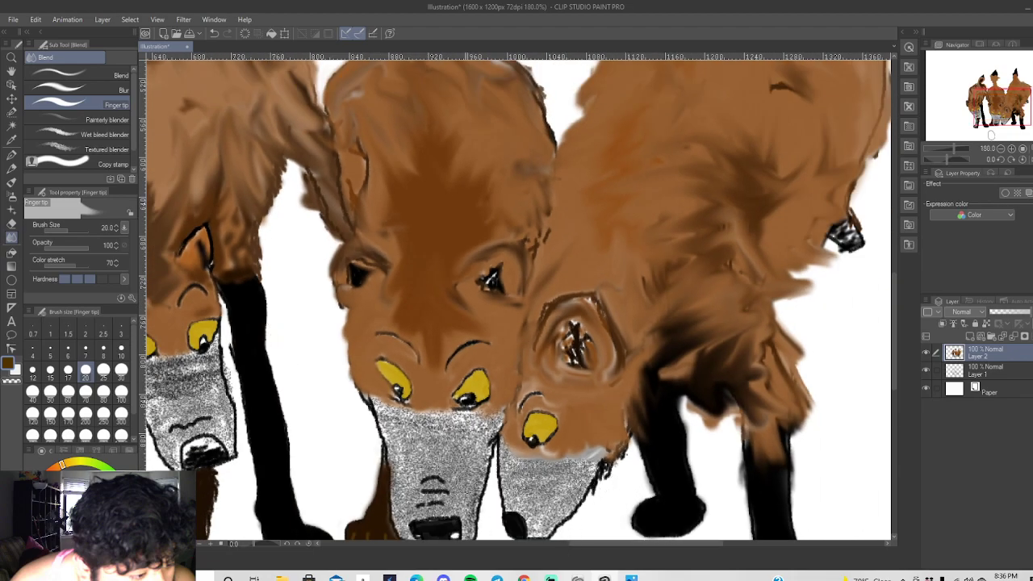
{"action": "mouse_move", "coordinate": [556, 452]}
{"action": "left_mouse_down"}
{"action": "mouse_move", "coordinate": [582, 428]}
{"action": "mouse_move", "coordinate": [564, 443]}
{"action": "mouse_move", "coordinate": [577, 449]}
{"action": "mouse_move", "coordinate": [573, 433]}
{"action": "mouse_move", "coordinate": [553, 452]}
{"action": "left_mouse_up"}
Smudge the outlines of the first animal's ears and the side of its head into the brown fur.
{"action": "key", "text": "ctrl+0"}
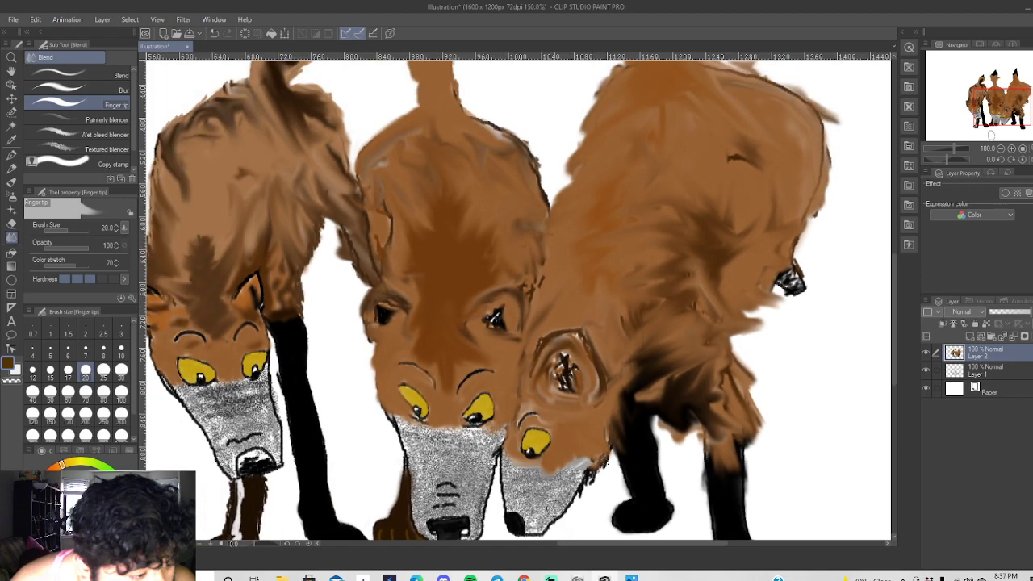
{"action": "scroll", "coordinate": [601, 555], "scroll_direction": "up", "scroll_amount": 4}
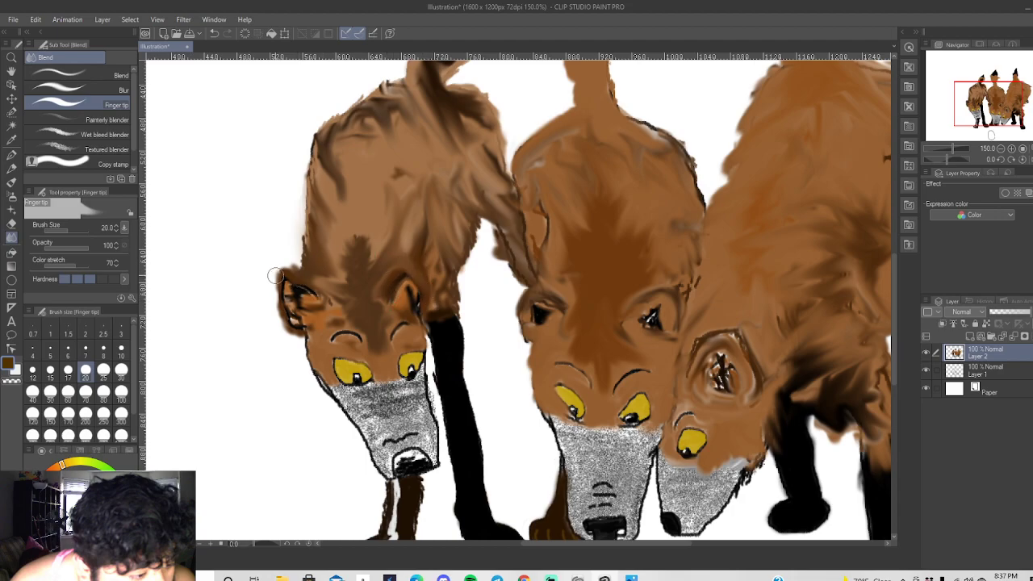
{"action": "mouse_move", "coordinate": [277, 277]}
{"action": "left_mouse_down"}
{"action": "mouse_move", "coordinate": [333, 287]}
{"action": "mouse_move", "coordinate": [286, 278]}
{"action": "mouse_move", "coordinate": [357, 318]}
{"action": "mouse_move", "coordinate": [333, 295]}
{"action": "mouse_move", "coordinate": [309, 323]}
{"action": "mouse_move", "coordinate": [279, 288]}
{"action": "mouse_move", "coordinate": [281, 309]}
{"action": "mouse_move", "coordinate": [303, 321]}
{"action": "mouse_move", "coordinate": [288, 317]}
{"action": "mouse_move", "coordinate": [335, 326]}
{"action": "mouse_move", "coordinate": [295, 326]}
{"action": "mouse_move", "coordinate": [284, 321]}
{"action": "mouse_move", "coordinate": [321, 322]}
{"action": "mouse_move", "coordinate": [291, 310]}
{"action": "mouse_move", "coordinate": [308, 324]}
{"action": "mouse_move", "coordinate": [292, 324]}
{"action": "mouse_move", "coordinate": [279, 310]}
{"action": "mouse_move", "coordinate": [321, 324]}
{"action": "mouse_move", "coordinate": [349, 321]}
{"action": "mouse_move", "coordinate": [315, 336]}
{"action": "left_mouse_up"}
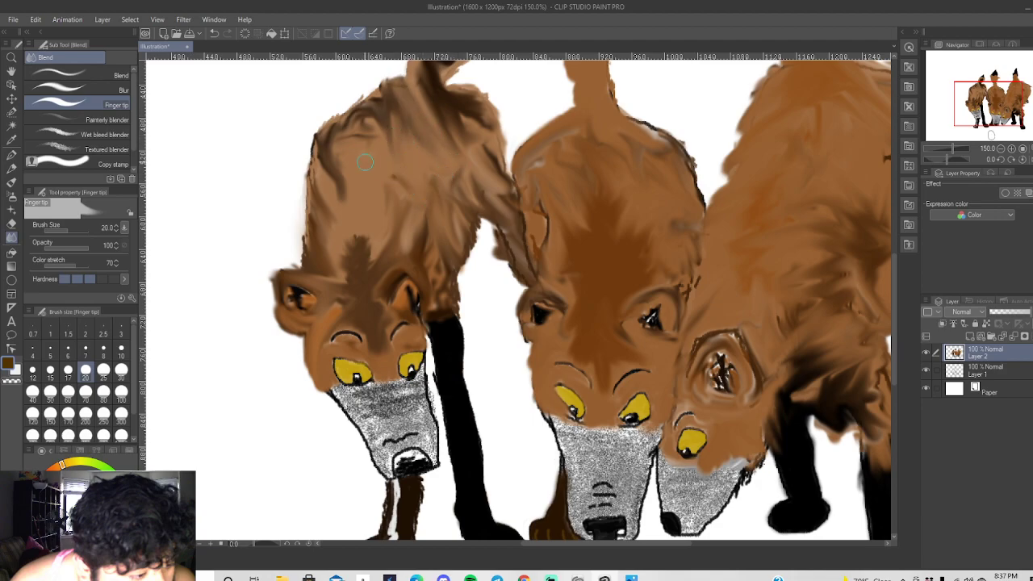
Smudge the middle animal's dark brown front leg and paw with the Finger tip tool at size 20.
{"action": "key", "text": "ctrl+alt+0"}
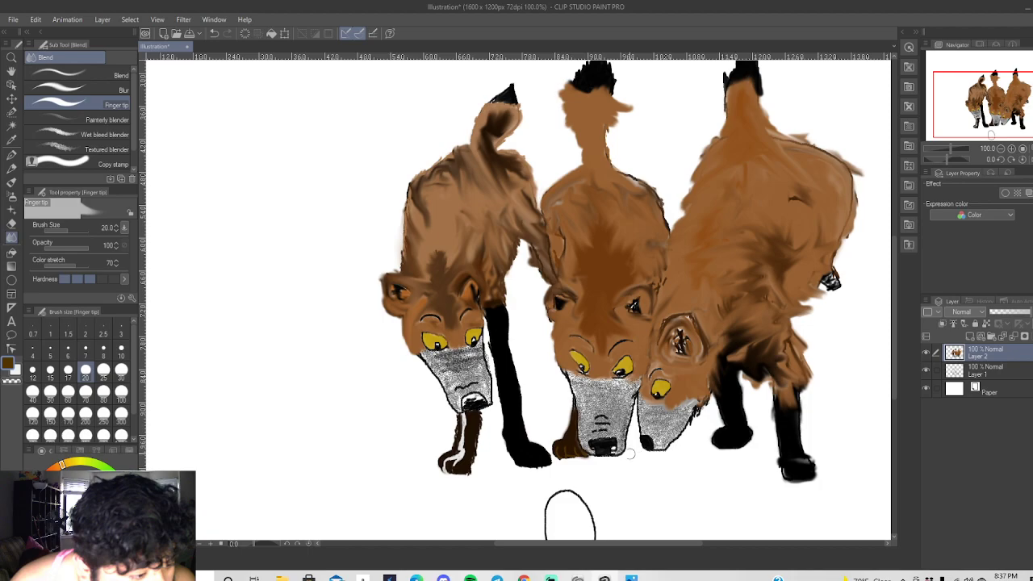
{"action": "scroll", "coordinate": [637, 456], "scroll_direction": "down", "scroll_amount": 3}
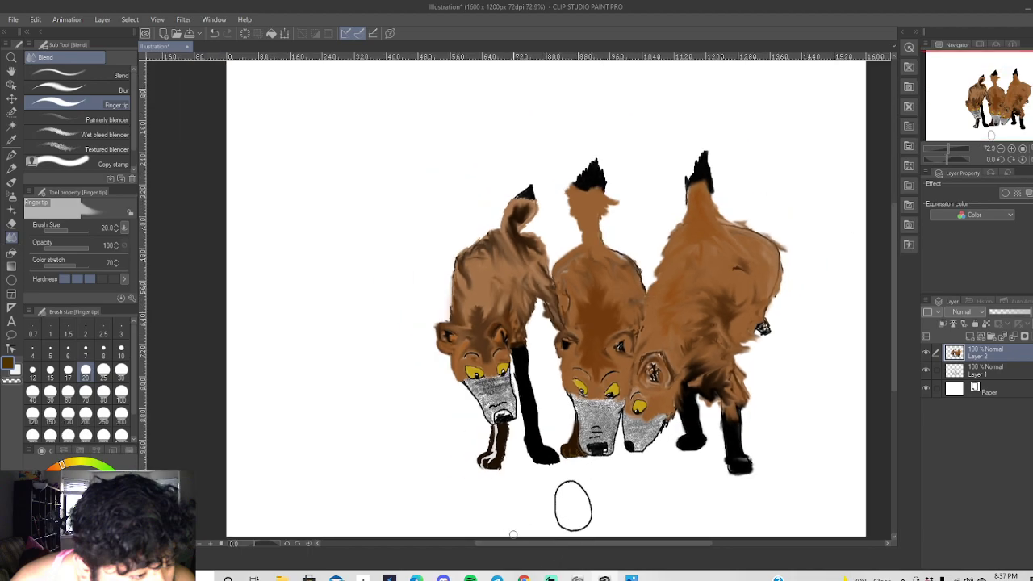
{"action": "left_click_drag", "start_coordinate": [547, 547], "coordinate": [576, 546]}
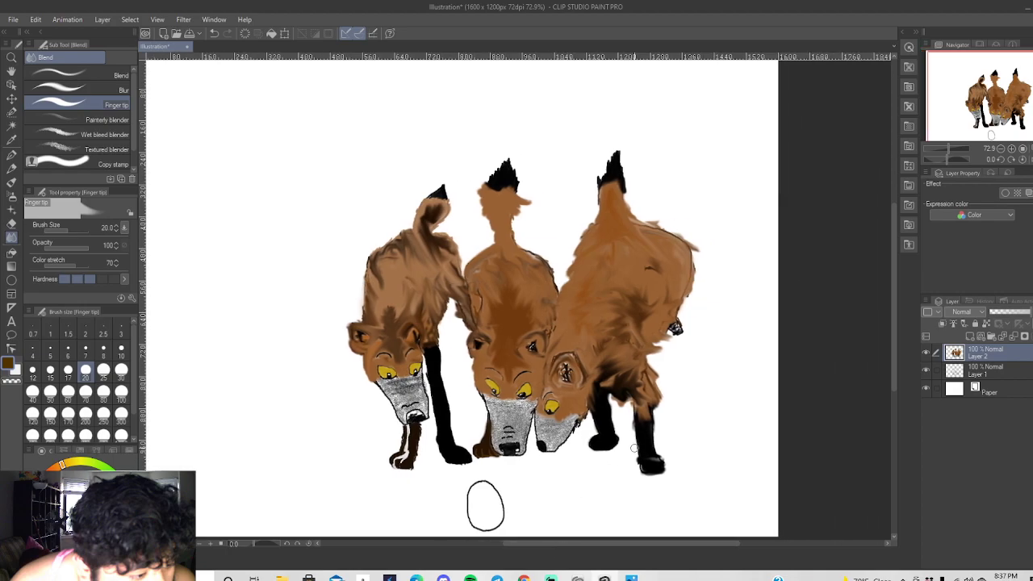
{"action": "scroll", "coordinate": [692, 444], "scroll_direction": "up", "scroll_amount": 5}
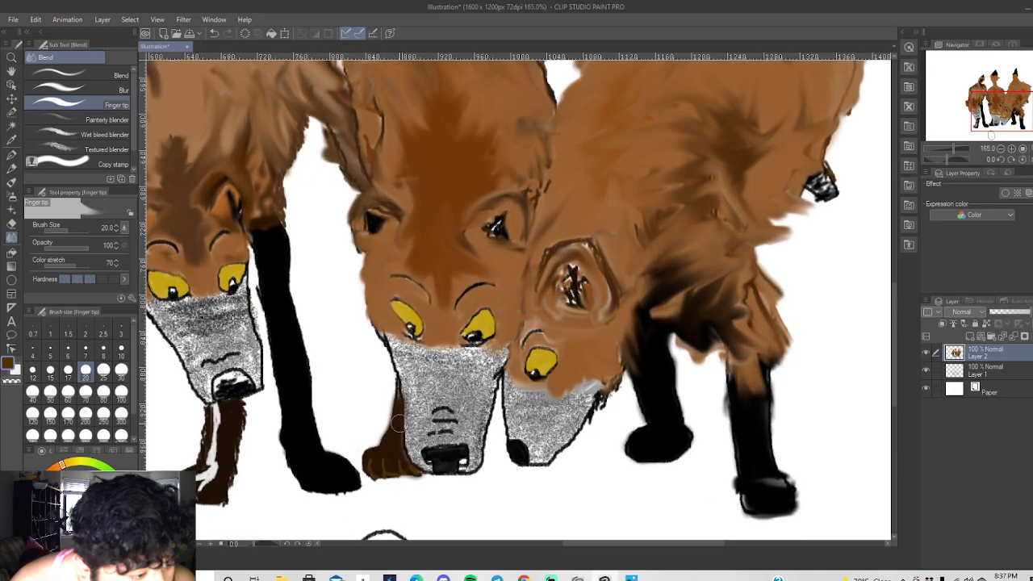
{"action": "left_click_drag", "start_coordinate": [386, 472], "coordinate": [392, 422]}
{"action": "left_click_drag", "start_coordinate": [379, 475], "coordinate": [386, 440]}
Pick a near-black colour from the middle animal's leg and redraw the paw's toe lines with the Mechanical pencil at size 5.
{"action": "key", "text": "i"}
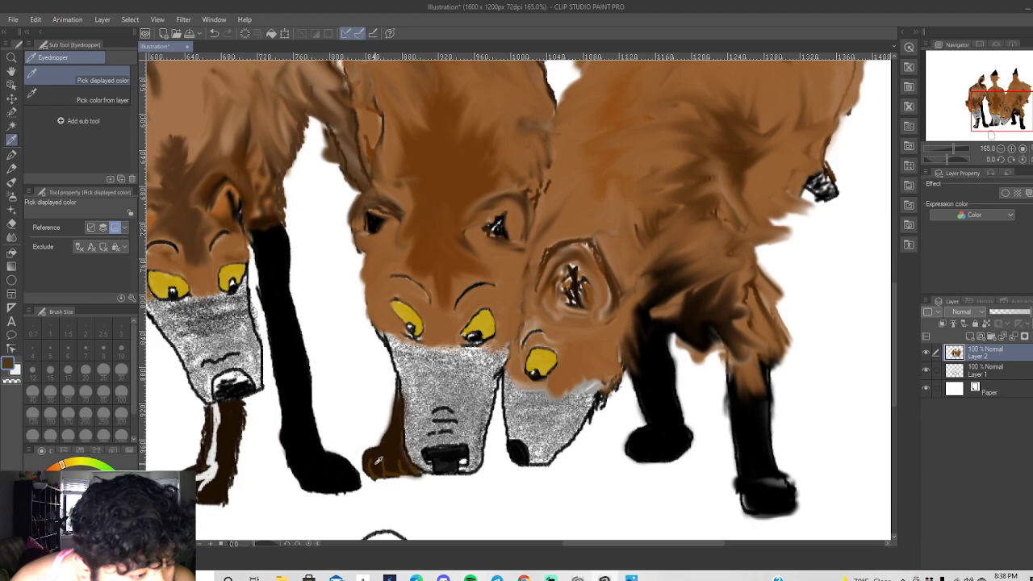
{"action": "left_click", "coordinate": [389, 446]}
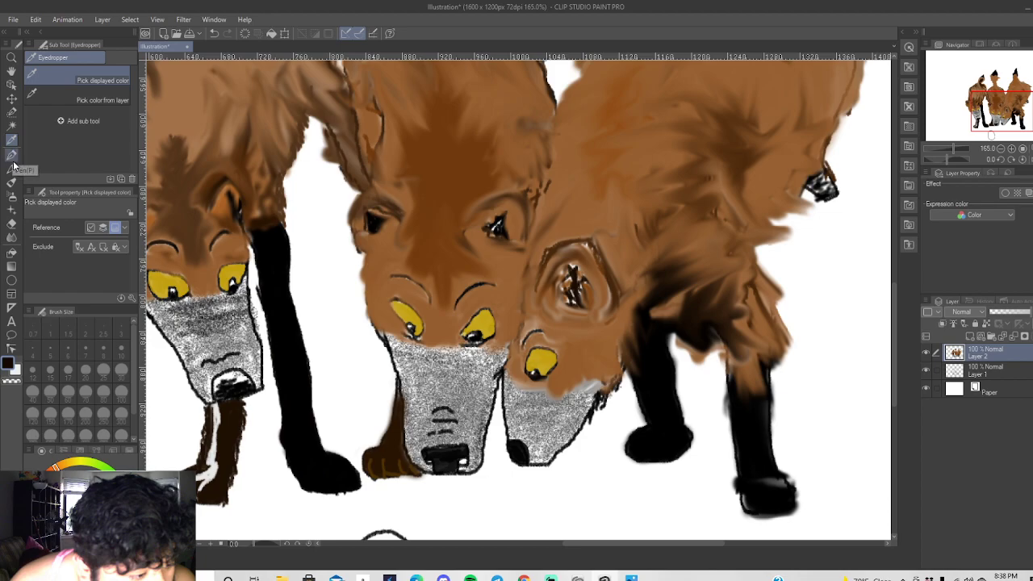
{"action": "left_click", "coordinate": [11, 168]}
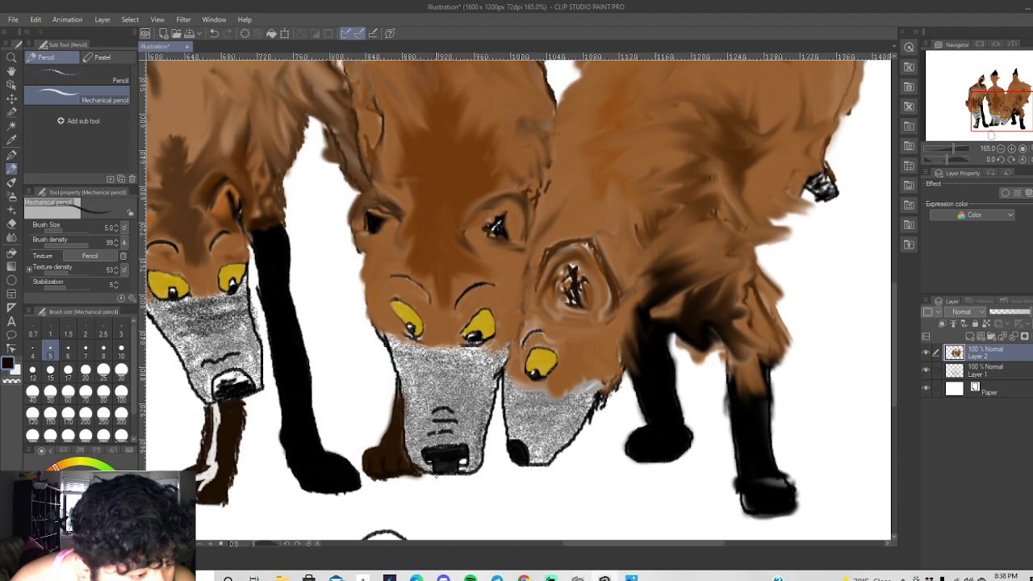
Outline a wavy ground shadow beneath the three animals' feet with the Pencil at size 4.
{"action": "scroll", "coordinate": [435, 478], "scroll_direction": "down", "scroll_amount": 1}
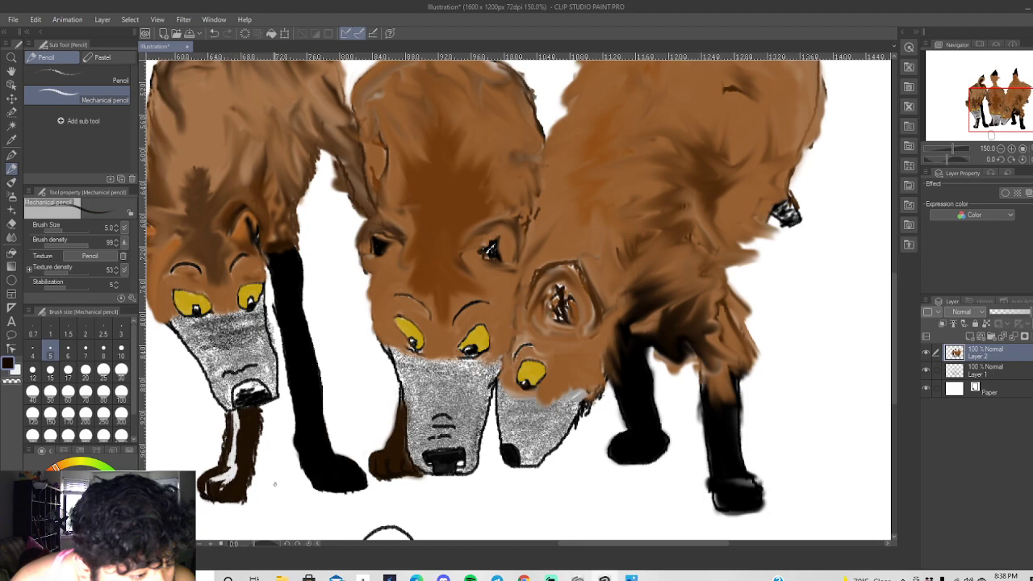
{"action": "scroll", "coordinate": [273, 484], "scroll_direction": "down", "scroll_amount": 2}
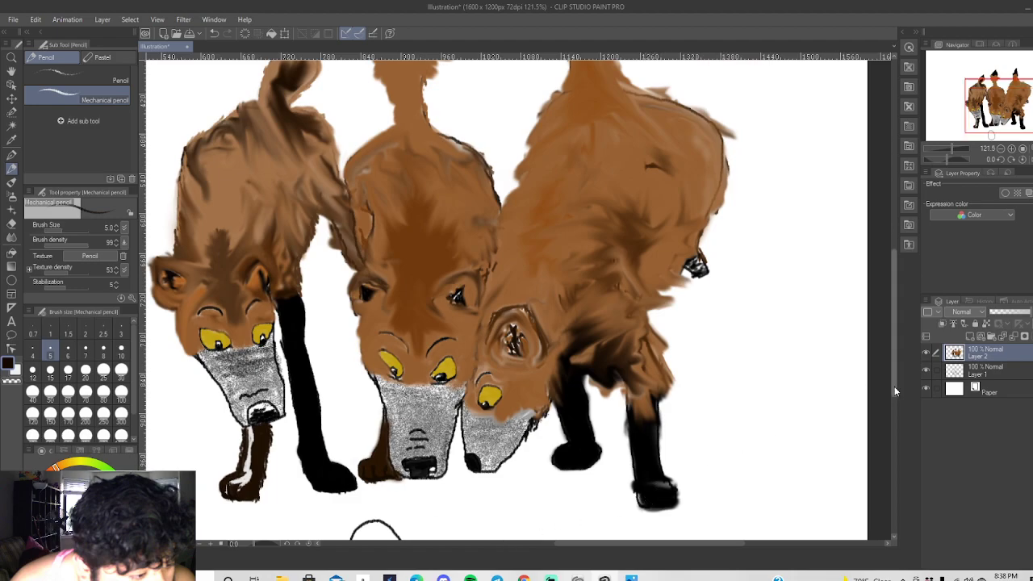
{"action": "left_click_drag", "start_coordinate": [894, 384], "coordinate": [897, 411]}
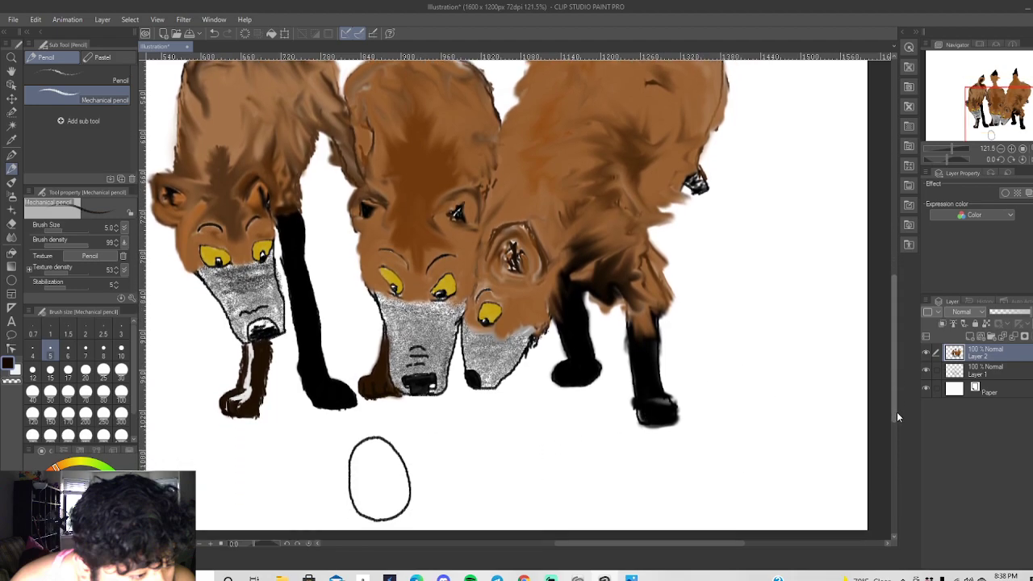
{"action": "left_click", "coordinate": [12, 154]}
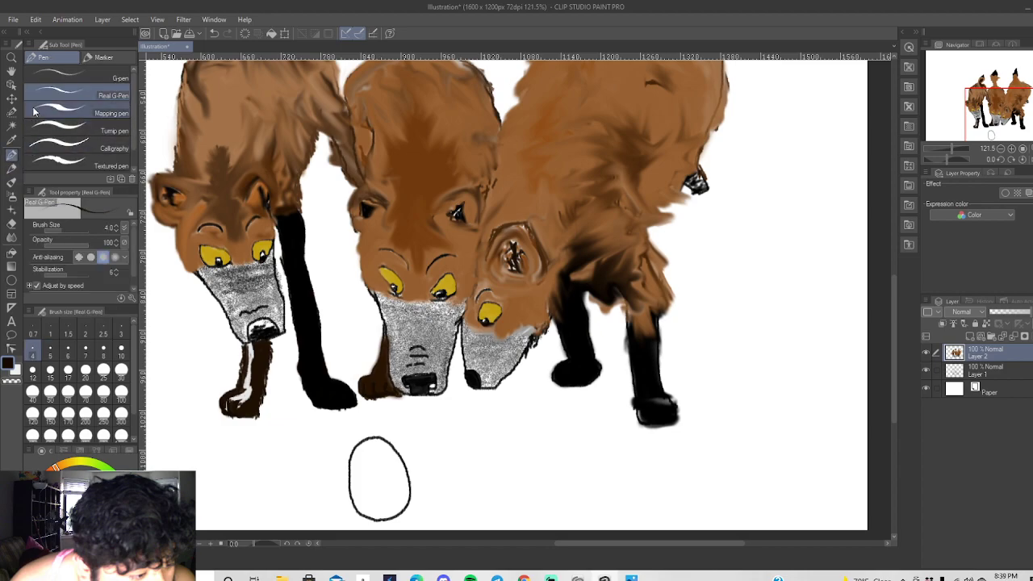
{"action": "left_click", "coordinate": [12, 168]}
{"action": "left_click", "coordinate": [57, 78]}
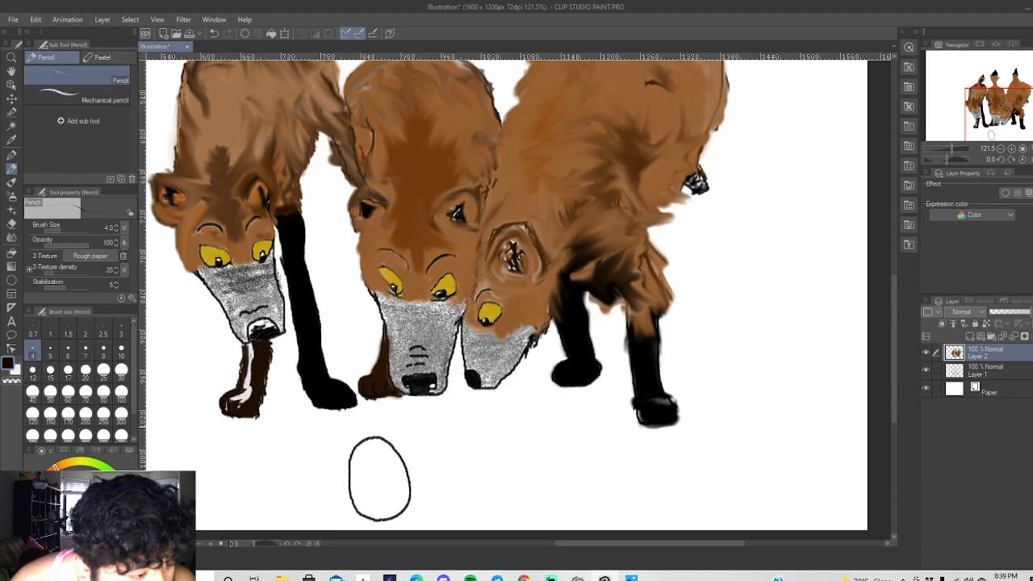
{"action": "left_click_drag", "start_coordinate": [257, 428], "coordinate": [283, 440]}
{"action": "left_click_drag", "start_coordinate": [481, 435], "coordinate": [585, 426]}
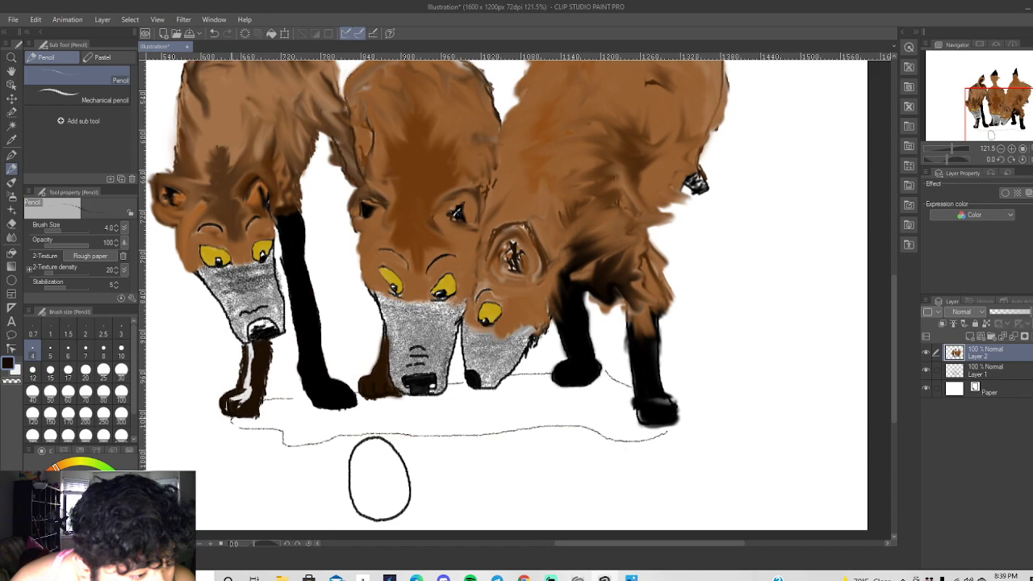
Hatch the ground shadow with loose dark pencil strokes from the first animal's paws across to the third animal's feet.
{"action": "left_click_drag", "start_coordinate": [259, 402], "coordinate": [342, 424]}
{"action": "left_click_drag", "start_coordinate": [286, 440], "coordinate": [365, 411]}
{"action": "left_click_drag", "start_coordinate": [308, 427], "coordinate": [435, 401]}
{"action": "mouse_move", "coordinate": [342, 429]}
{"action": "left_mouse_down"}
{"action": "mouse_move", "coordinate": [470, 403]}
{"action": "mouse_move", "coordinate": [465, 383]}
{"action": "left_mouse_up"}
{"action": "mouse_move", "coordinate": [408, 420]}
{"action": "left_mouse_down"}
{"action": "mouse_move", "coordinate": [478, 395]}
{"action": "mouse_move", "coordinate": [542, 390]}
{"action": "mouse_move", "coordinate": [557, 400]}
{"action": "left_mouse_up"}
{"action": "mouse_move", "coordinate": [440, 422]}
{"action": "left_mouse_down"}
{"action": "mouse_move", "coordinate": [597, 394]}
{"action": "mouse_move", "coordinate": [568, 403]}
{"action": "left_mouse_up"}
{"action": "left_click_drag", "start_coordinate": [489, 427], "coordinate": [634, 391]}
{"action": "mouse_move", "coordinate": [553, 419]}
{"action": "left_mouse_down"}
{"action": "mouse_move", "coordinate": [628, 397]}
{"action": "mouse_move", "coordinate": [617, 413]}
{"action": "mouse_move", "coordinate": [669, 433]}
{"action": "left_mouse_up"}
{"action": "left_click_drag", "start_coordinate": [607, 437], "coordinate": [633, 414]}
{"action": "mouse_move", "coordinate": [605, 413]}
{"action": "left_mouse_down"}
{"action": "mouse_move", "coordinate": [636, 405]}
{"action": "mouse_move", "coordinate": [618, 382]}
{"action": "mouse_move", "coordinate": [550, 401]}
{"action": "mouse_move", "coordinate": [502, 400]}
{"action": "left_mouse_up"}
{"action": "left_click_drag", "start_coordinate": [579, 390], "coordinate": [497, 391]}
{"action": "mouse_move", "coordinate": [533, 379]}
{"action": "left_mouse_down"}
{"action": "mouse_move", "coordinate": [510, 386]}
{"action": "mouse_move", "coordinate": [518, 394]}
{"action": "left_mouse_up"}
{"action": "mouse_move", "coordinate": [584, 386]}
{"action": "left_mouse_down"}
{"action": "mouse_move", "coordinate": [545, 390]}
{"action": "mouse_move", "coordinate": [578, 397]}
{"action": "left_mouse_up"}
{"action": "left_click_drag", "start_coordinate": [605, 392], "coordinate": [494, 402]}
{"action": "left_click_drag", "start_coordinate": [511, 391], "coordinate": [465, 394]}
{"action": "left_click_drag", "start_coordinate": [494, 389], "coordinate": [478, 397]}
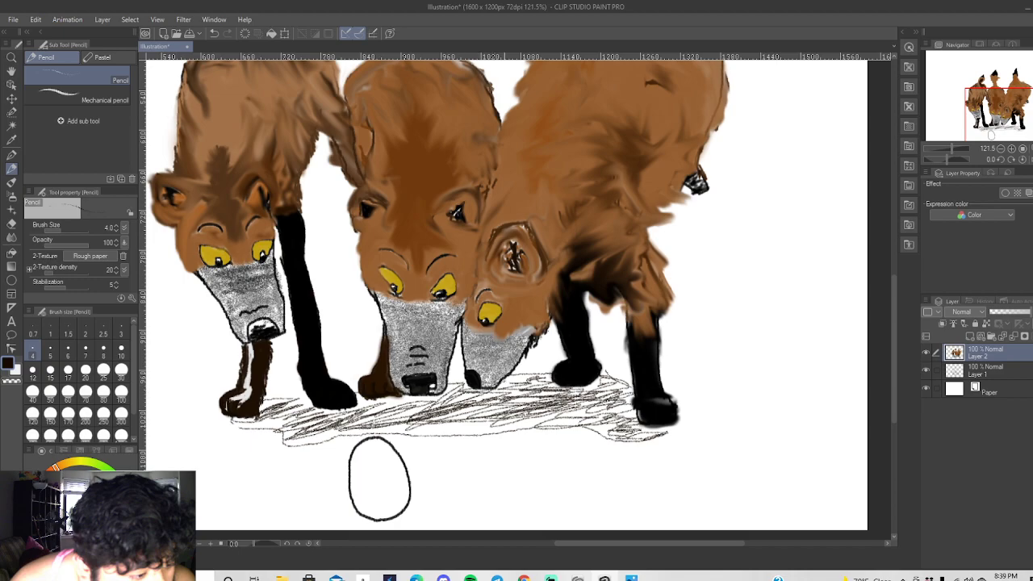
Add denser hatching through the middle of the ground shadow and at both ends beside the outer paws.
{"action": "left_click_drag", "start_coordinate": [550, 384], "coordinate": [422, 434]}
{"action": "mouse_move", "coordinate": [381, 406]}
{"action": "left_mouse_down"}
{"action": "mouse_move", "coordinate": [417, 402]}
{"action": "mouse_move", "coordinate": [379, 428]}
{"action": "mouse_move", "coordinate": [489, 410]}
{"action": "mouse_move", "coordinate": [501, 412]}
{"action": "mouse_move", "coordinate": [452, 425]}
{"action": "mouse_move", "coordinate": [506, 428]}
{"action": "mouse_move", "coordinate": [468, 432]}
{"action": "mouse_move", "coordinate": [601, 420]}
{"action": "mouse_move", "coordinate": [573, 429]}
{"action": "mouse_move", "coordinate": [634, 405]}
{"action": "left_mouse_up"}
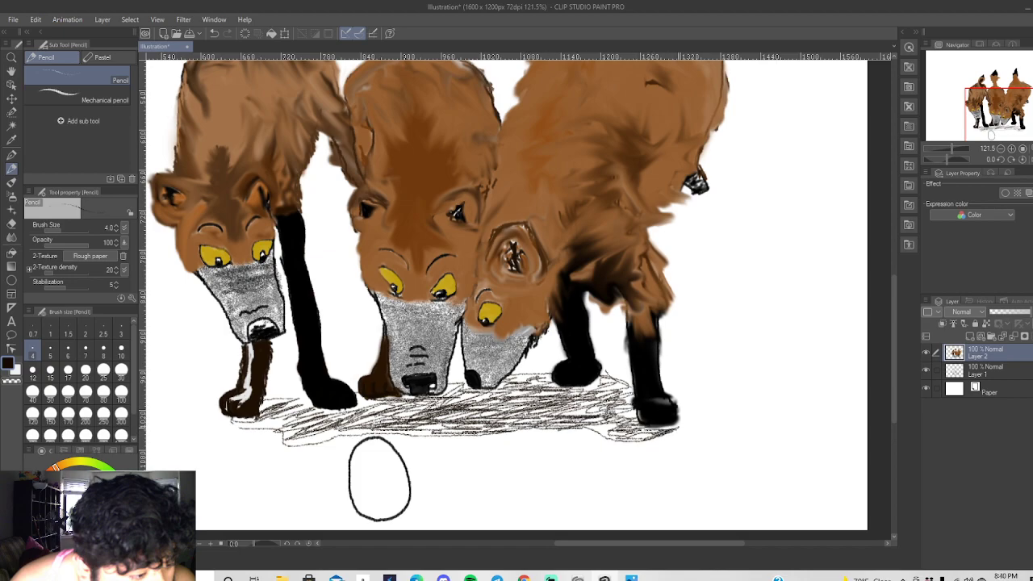
{"action": "mouse_move", "coordinate": [681, 429]}
{"action": "left_mouse_down"}
{"action": "mouse_move", "coordinate": [651, 436]}
{"action": "mouse_move", "coordinate": [611, 418]}
{"action": "left_mouse_up"}
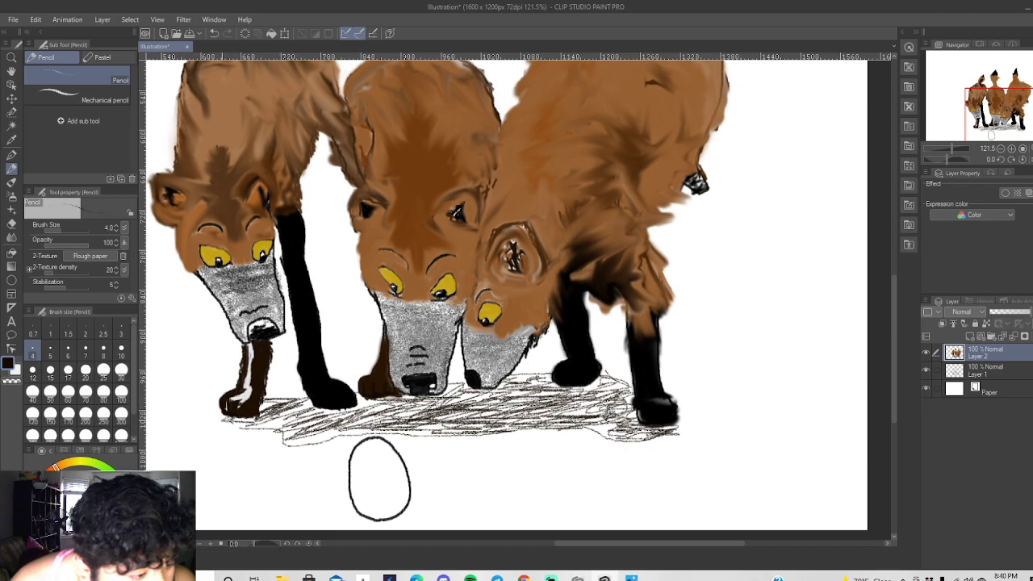
{"action": "mouse_move", "coordinate": [240, 428]}
{"action": "left_mouse_down"}
{"action": "mouse_move", "coordinate": [297, 418]}
{"action": "mouse_move", "coordinate": [336, 437]}
{"action": "mouse_move", "coordinate": [361, 414]}
{"action": "mouse_move", "coordinate": [349, 410]}
{"action": "left_mouse_up"}
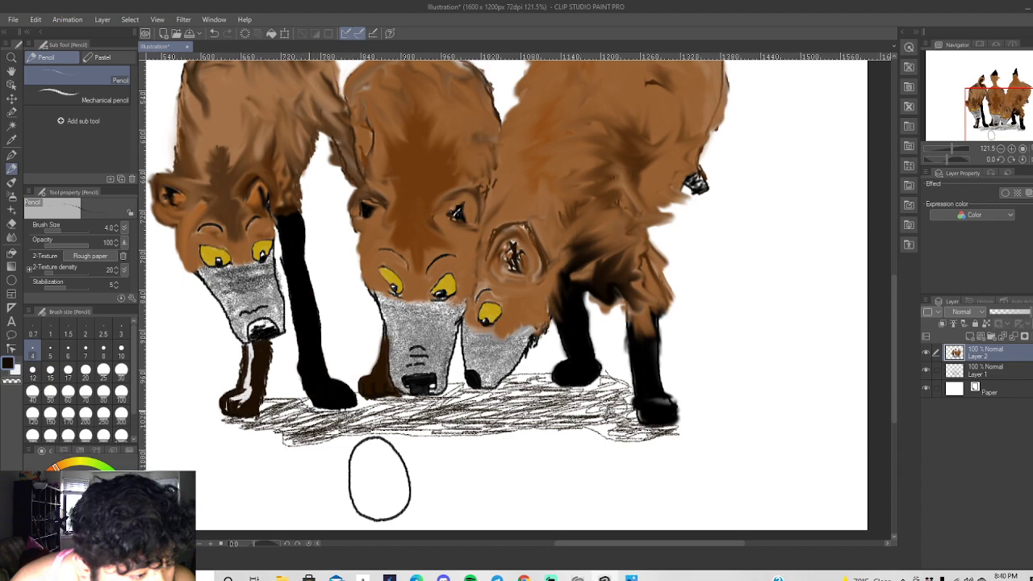
Fill the ground shadow with more dark pencil hatching from the first animal's paws across to the third animal's feet.
{"action": "left_click_drag", "start_coordinate": [287, 422], "coordinate": [308, 405]}
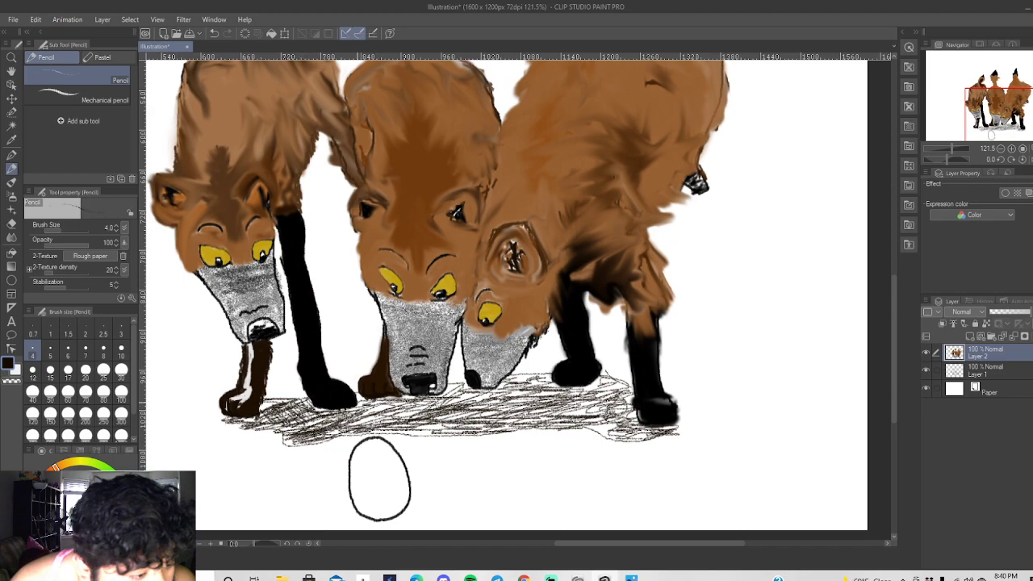
{"action": "mouse_move", "coordinate": [359, 412]}
{"action": "left_mouse_down"}
{"action": "mouse_move", "coordinate": [398, 425]}
{"action": "mouse_move", "coordinate": [407, 407]}
{"action": "mouse_move", "coordinate": [425, 404]}
{"action": "mouse_move", "coordinate": [437, 428]}
{"action": "mouse_move", "coordinate": [474, 395]}
{"action": "mouse_move", "coordinate": [494, 404]}
{"action": "left_mouse_up"}
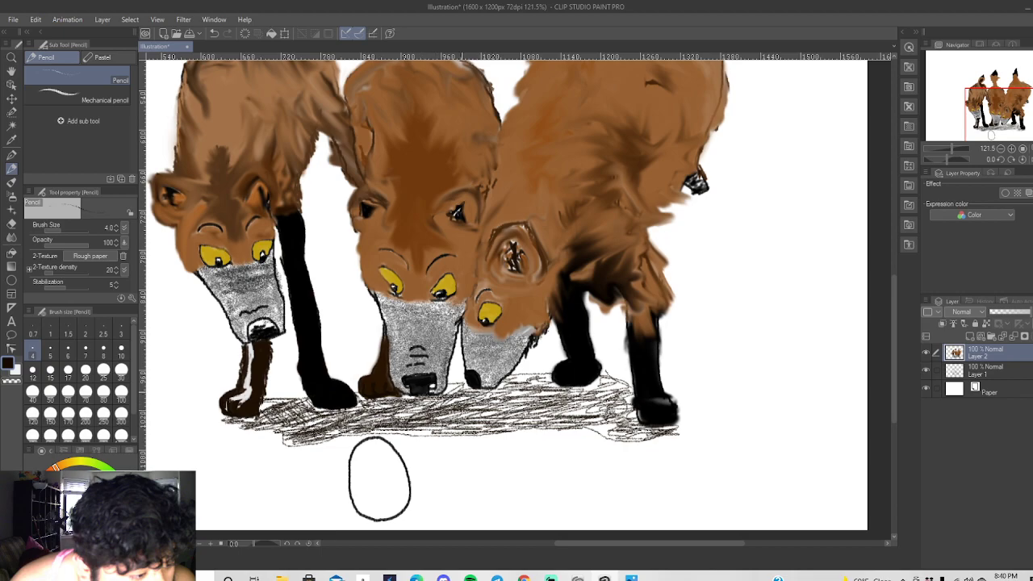
{"action": "mouse_move", "coordinate": [446, 402]}
{"action": "left_mouse_down"}
{"action": "mouse_move", "coordinate": [497, 408]}
{"action": "mouse_move", "coordinate": [571, 395]}
{"action": "left_mouse_up"}
{"action": "left_click_drag", "start_coordinate": [500, 395], "coordinate": [581, 389]}
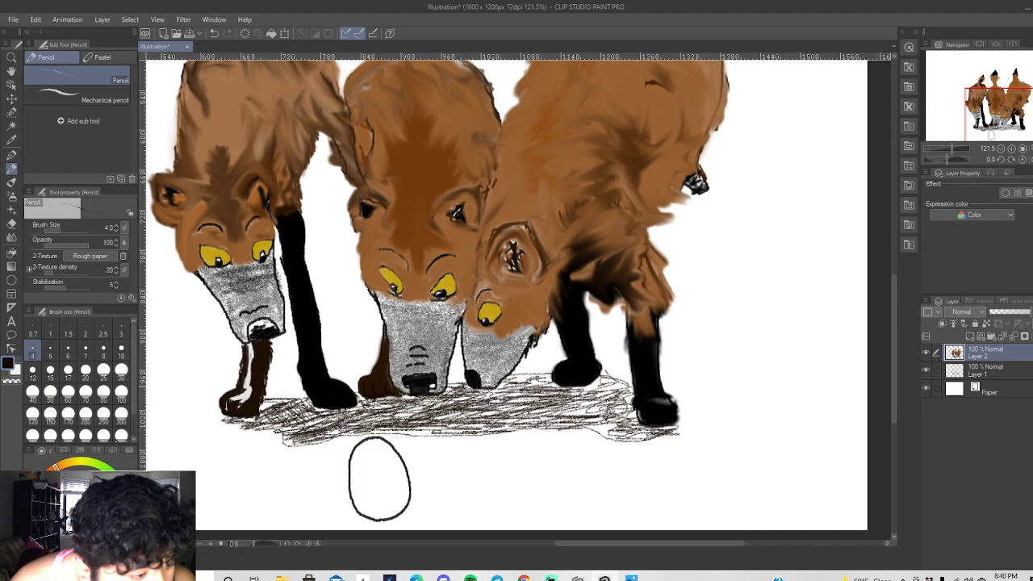
{"action": "mouse_move", "coordinate": [508, 381]}
{"action": "left_mouse_down"}
{"action": "mouse_move", "coordinate": [533, 376]}
{"action": "mouse_move", "coordinate": [586, 390]}
{"action": "mouse_move", "coordinate": [592, 425]}
{"action": "mouse_move", "coordinate": [567, 403]}
{"action": "mouse_move", "coordinate": [612, 385]}
{"action": "mouse_move", "coordinate": [562, 413]}
{"action": "mouse_move", "coordinate": [574, 426]}
{"action": "mouse_move", "coordinate": [646, 431]}
{"action": "left_mouse_up"}
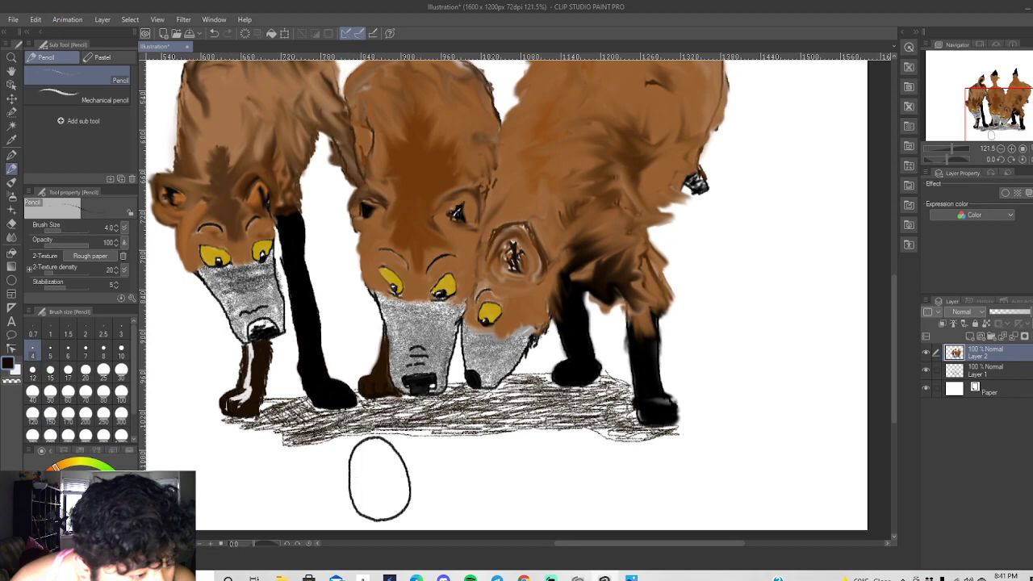
Switch from the dark drawing color to the light one and activate the Soft airbrush.
{"action": "key", "text": "x"}
{"action": "left_click", "coordinate": [13, 198]}
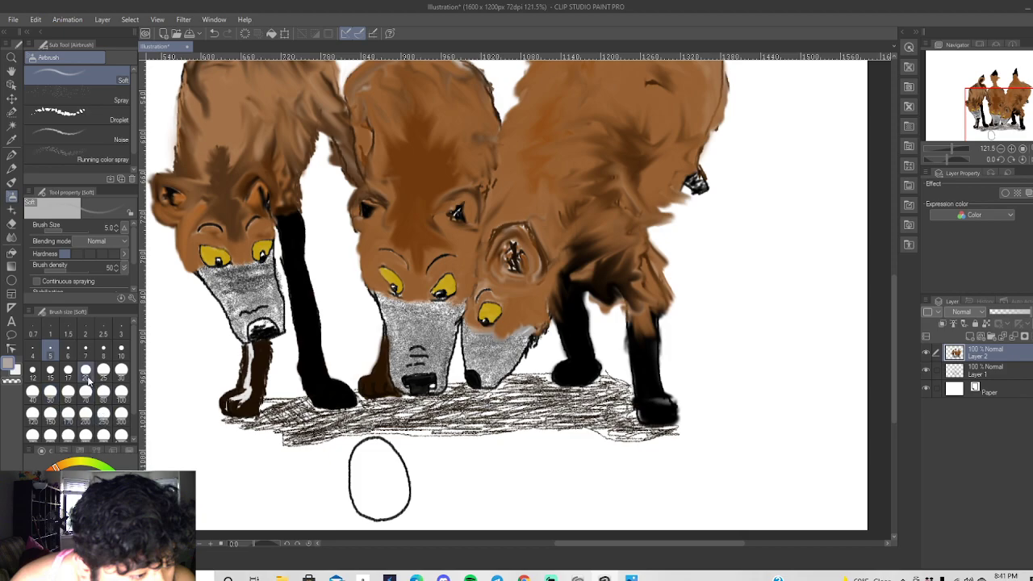
Try shading the egg below the ground shadow with the Soft airbrush at size 20, and undo the strokes.
{"action": "left_click", "coordinate": [86, 374]}
{"action": "mouse_move", "coordinate": [364, 509]}
{"action": "left_mouse_down"}
{"action": "mouse_move", "coordinate": [389, 451]}
{"action": "mouse_move", "coordinate": [388, 484]}
{"action": "mouse_move", "coordinate": [368, 517]}
{"action": "mouse_move", "coordinate": [395, 460]}
{"action": "mouse_move", "coordinate": [399, 489]}
{"action": "mouse_move", "coordinate": [382, 515]}
{"action": "mouse_move", "coordinate": [402, 489]}
{"action": "mouse_move", "coordinate": [405, 500]}
{"action": "mouse_move", "coordinate": [382, 515]}
{"action": "mouse_move", "coordinate": [402, 489]}
{"action": "mouse_move", "coordinate": [393, 448]}
{"action": "mouse_move", "coordinate": [400, 485]}
{"action": "mouse_move", "coordinate": [377, 517]}
{"action": "mouse_move", "coordinate": [388, 501]}
{"action": "mouse_move", "coordinate": [388, 454]}
{"action": "mouse_move", "coordinate": [361, 508]}
{"action": "mouse_move", "coordinate": [391, 448]}
{"action": "mouse_move", "coordinate": [380, 509]}
{"action": "left_mouse_up"}
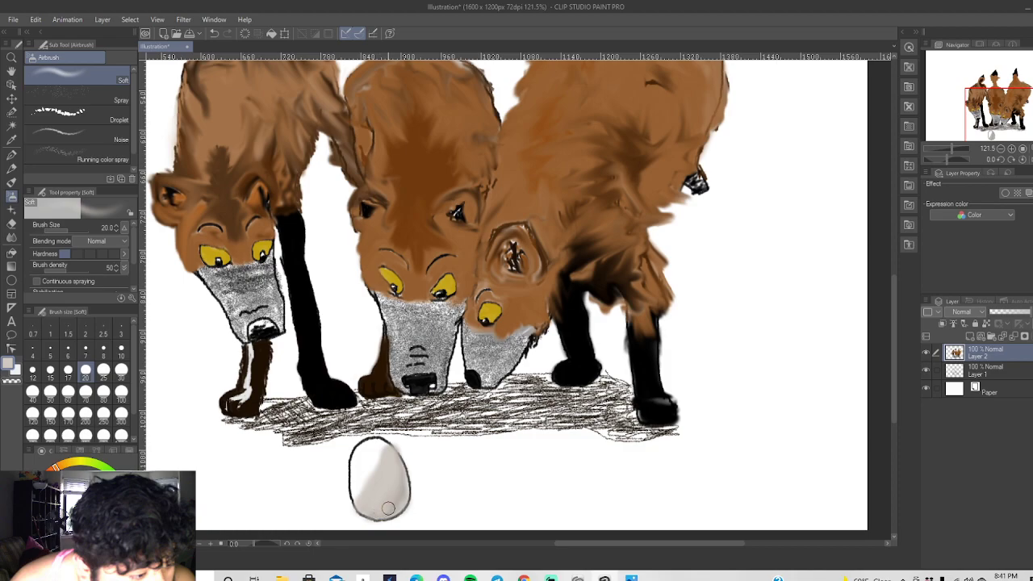
{"action": "mouse_move", "coordinate": [374, 514]}
{"action": "left_mouse_down"}
{"action": "mouse_move", "coordinate": [366, 510]}
{"action": "mouse_move", "coordinate": [388, 513]}
{"action": "mouse_move", "coordinate": [399, 484]}
{"action": "mouse_move", "coordinate": [386, 448]}
{"action": "mouse_move", "coordinate": [406, 502]}
{"action": "mouse_move", "coordinate": [382, 517]}
{"action": "mouse_move", "coordinate": [359, 511]}
{"action": "mouse_move", "coordinate": [378, 503]}
{"action": "mouse_move", "coordinate": [393, 464]}
{"action": "mouse_move", "coordinate": [383, 443]}
{"action": "mouse_move", "coordinate": [409, 480]}
{"action": "mouse_move", "coordinate": [405, 502]}
{"action": "mouse_move", "coordinate": [363, 510]}
{"action": "mouse_move", "coordinate": [392, 517]}
{"action": "mouse_move", "coordinate": [405, 504]}
{"action": "mouse_move", "coordinate": [400, 471]}
{"action": "left_mouse_up"}
{"action": "mouse_move", "coordinate": [409, 515]}
{"action": "left_mouse_down"}
{"action": "mouse_move", "coordinate": [367, 498]}
{"action": "mouse_move", "coordinate": [360, 507]}
{"action": "mouse_move", "coordinate": [358, 458]}
{"action": "left_mouse_up"}
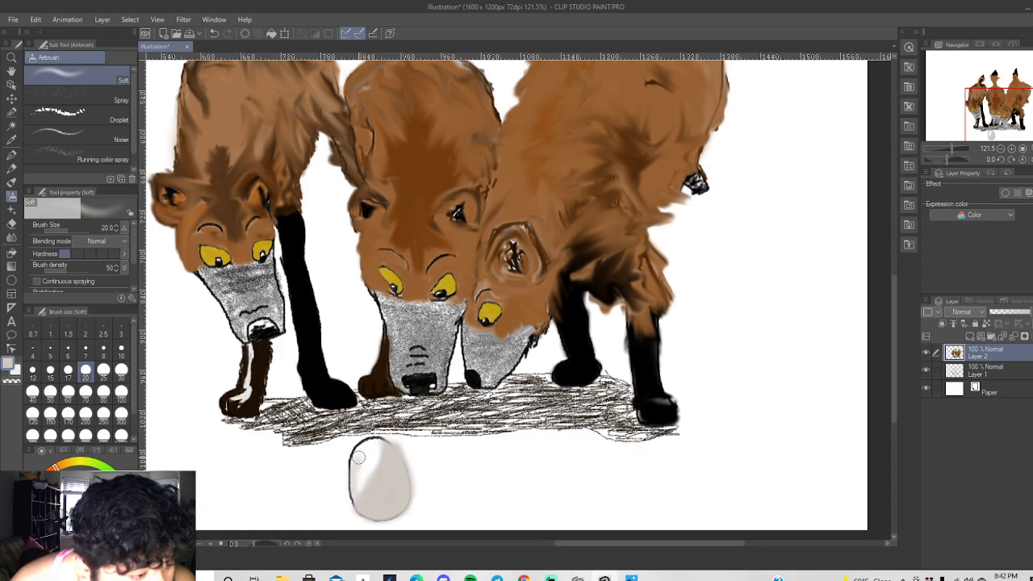
{"action": "left_click", "coordinate": [215, 34]}
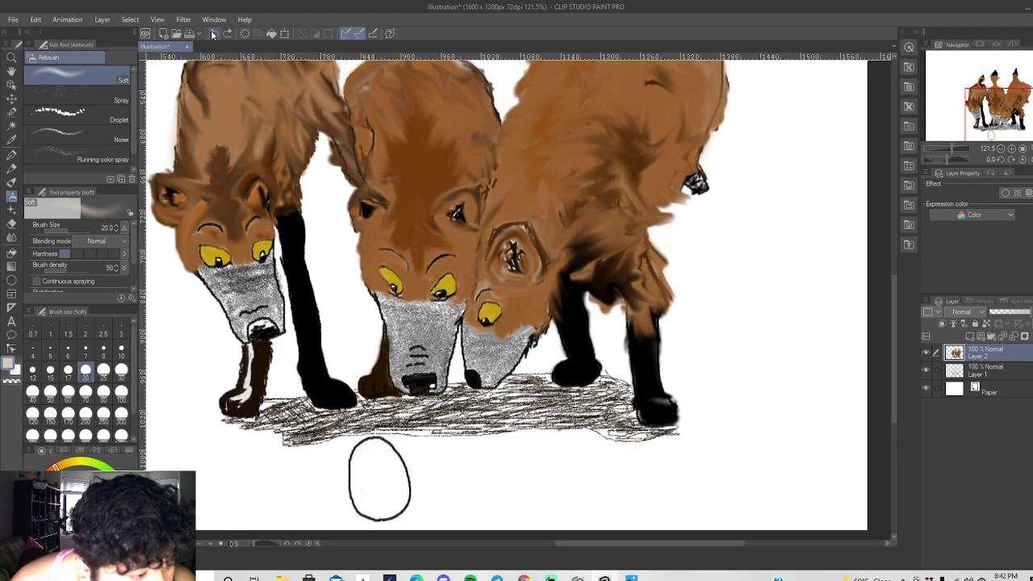
{"action": "left_click", "coordinate": [230, 35]}
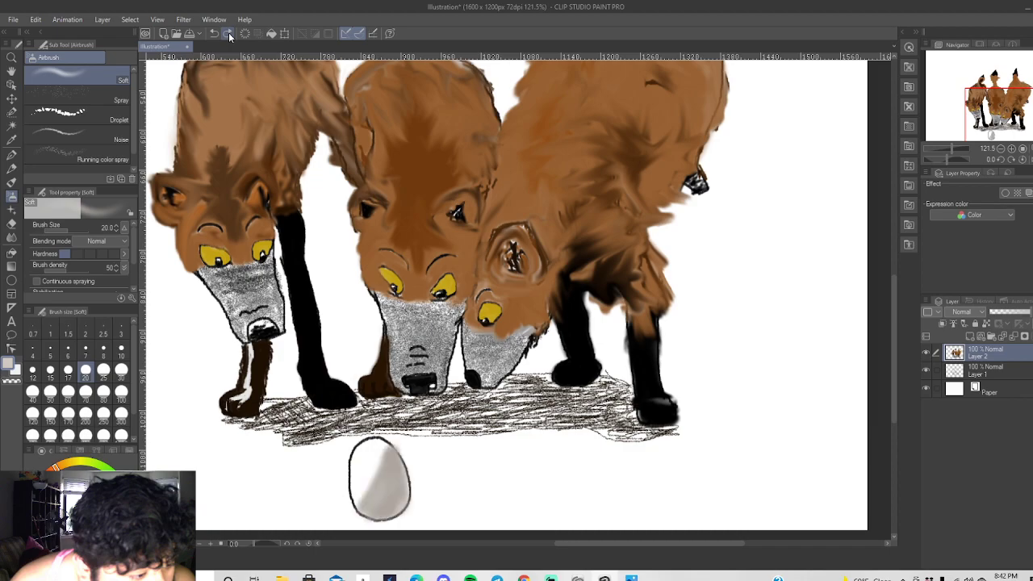
{"action": "left_click", "coordinate": [215, 34]}
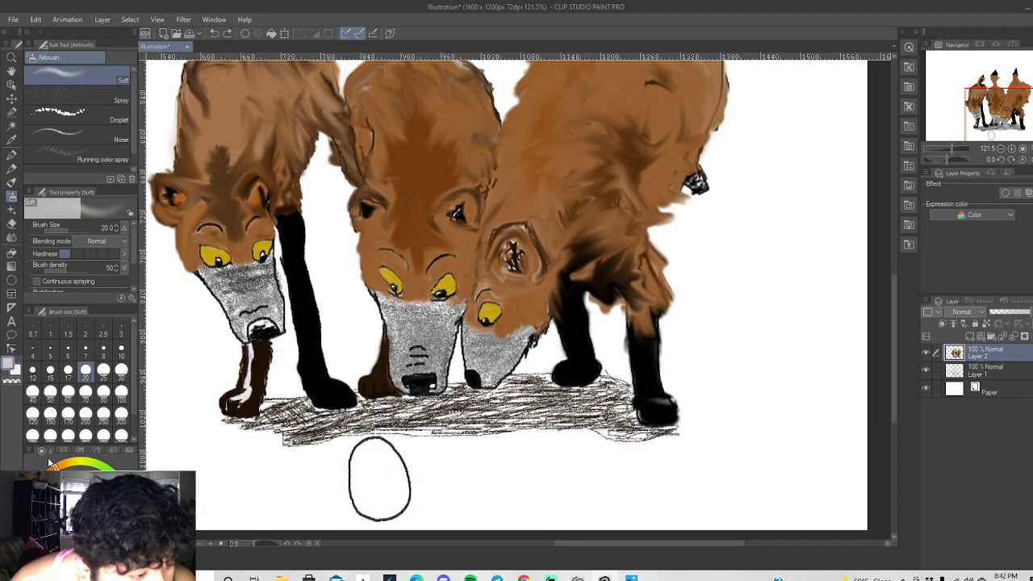
Shade one side of the egg light grey with the Soft airbrush at size 15, undoing and redoing the strokes once.
{"action": "left_click", "coordinate": [50, 373]}
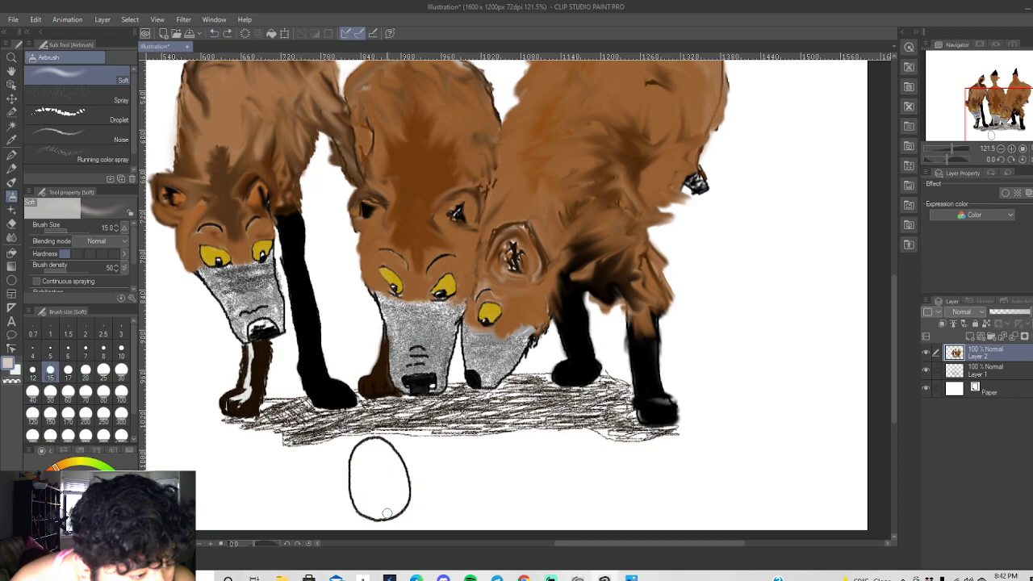
{"action": "mouse_move", "coordinate": [356, 507]}
{"action": "left_mouse_down"}
{"action": "mouse_move", "coordinate": [386, 446]}
{"action": "mouse_move", "coordinate": [388, 470]}
{"action": "mouse_move", "coordinate": [361, 511]}
{"action": "mouse_move", "coordinate": [393, 453]}
{"action": "mouse_move", "coordinate": [387, 495]}
{"action": "mouse_move", "coordinate": [369, 515]}
{"action": "mouse_move", "coordinate": [396, 457]}
{"action": "mouse_move", "coordinate": [398, 487]}
{"action": "mouse_move", "coordinate": [380, 516]}
{"action": "mouse_move", "coordinate": [400, 478]}
{"action": "mouse_move", "coordinate": [399, 505]}
{"action": "mouse_move", "coordinate": [382, 518]}
{"action": "mouse_move", "coordinate": [403, 498]}
{"action": "mouse_move", "coordinate": [403, 507]}
{"action": "mouse_move", "coordinate": [403, 476]}
{"action": "left_mouse_up"}
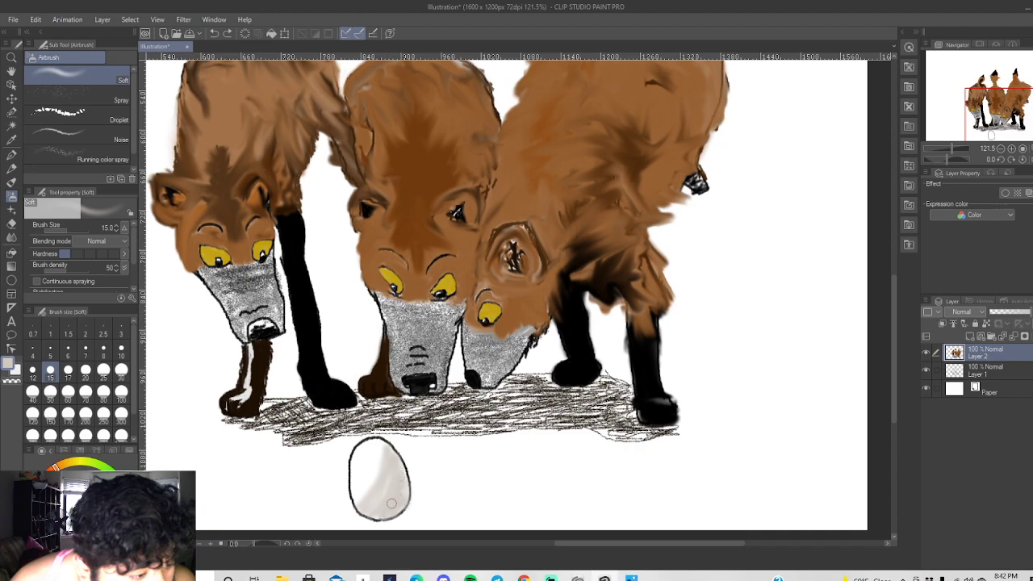
{"action": "left_click_drag", "start_coordinate": [373, 508], "coordinate": [388, 450]}
{"action": "mouse_move", "coordinate": [409, 493]}
{"action": "left_mouse_down"}
{"action": "mouse_move", "coordinate": [395, 511]}
{"action": "mouse_move", "coordinate": [370, 513]}
{"action": "left_mouse_up"}
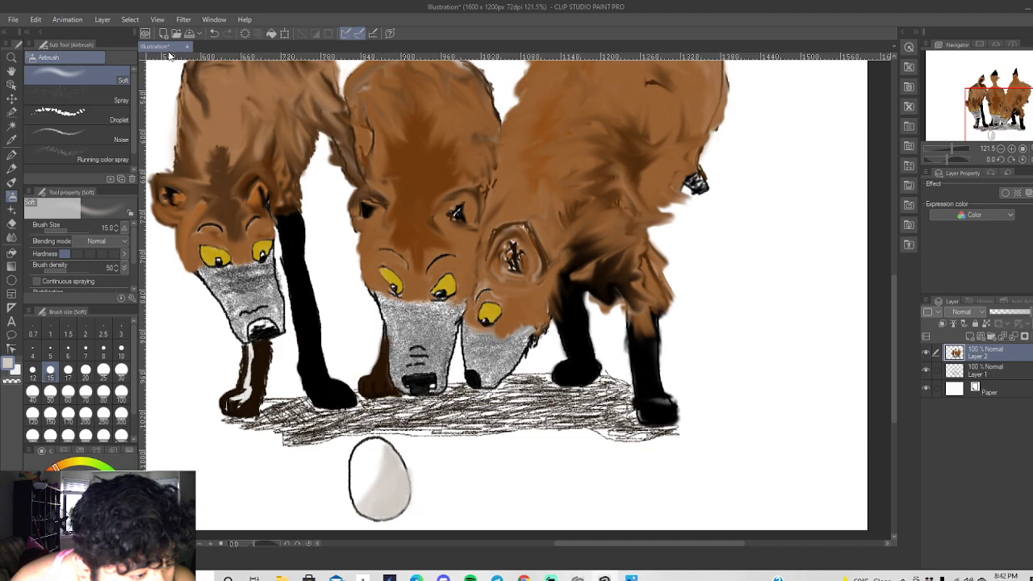
{"action": "left_click", "coordinate": [214, 34]}
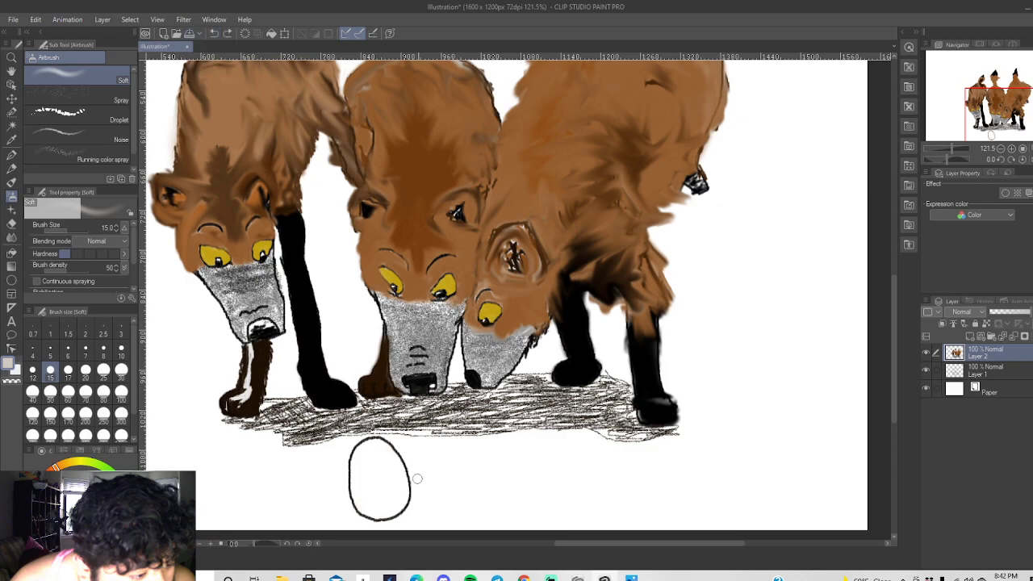
{"action": "mouse_move", "coordinate": [388, 446]}
{"action": "left_mouse_down"}
{"action": "mouse_move", "coordinate": [369, 512]}
{"action": "mouse_move", "coordinate": [386, 495]}
{"action": "mouse_move", "coordinate": [394, 453]}
{"action": "mouse_move", "coordinate": [373, 514]}
{"action": "mouse_move", "coordinate": [401, 462]}
{"action": "mouse_move", "coordinate": [385, 514]}
{"action": "mouse_move", "coordinate": [403, 473]}
{"action": "mouse_move", "coordinate": [398, 509]}
{"action": "mouse_move", "coordinate": [405, 495]}
{"action": "mouse_move", "coordinate": [406, 479]}
{"action": "mouse_move", "coordinate": [384, 509]}
{"action": "mouse_move", "coordinate": [388, 449]}
{"action": "mouse_move", "coordinate": [364, 510]}
{"action": "mouse_move", "coordinate": [392, 505]}
{"action": "left_mouse_up"}
{"action": "scroll", "coordinate": [372, 470], "scroll_direction": "down", "scroll_amount": 2}
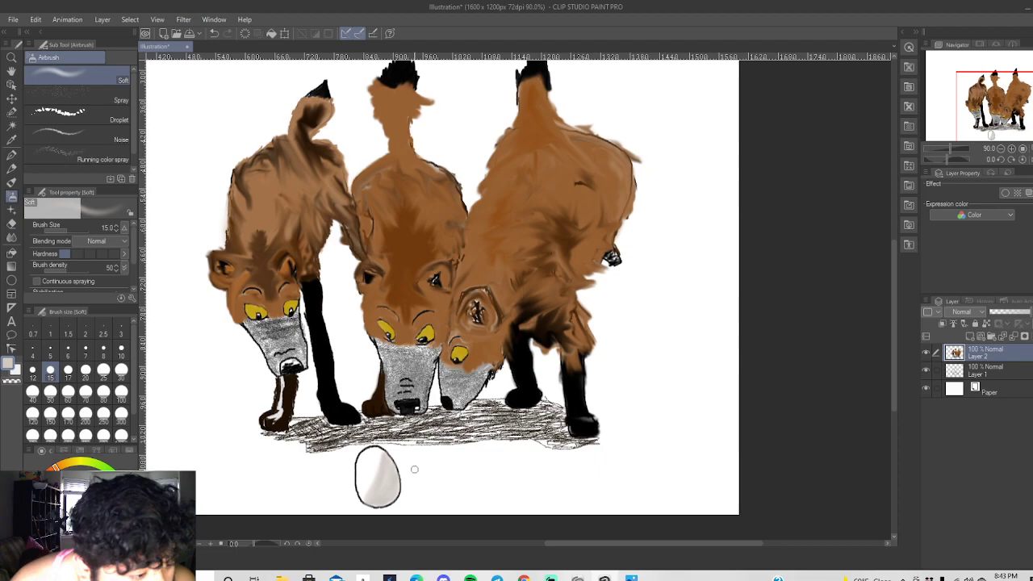
{"action": "scroll", "coordinate": [415, 468], "scroll_direction": "down", "scroll_amount": 1}
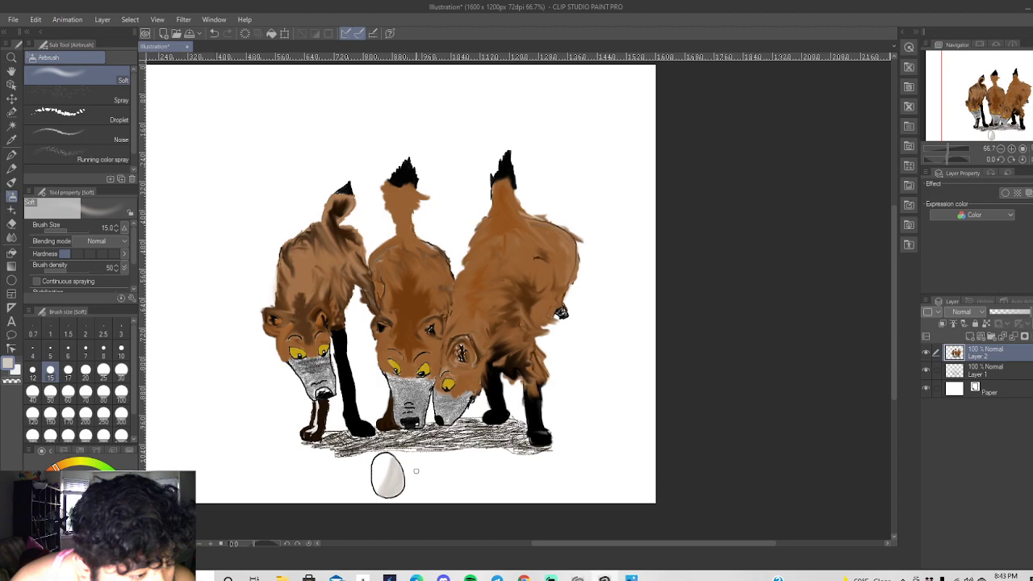
Smooth the grainy grey texture of the third animal's muzzle using the Finger tip blender at size 20.
{"action": "scroll", "coordinate": [445, 289], "scroll_direction": "up", "scroll_amount": 4}
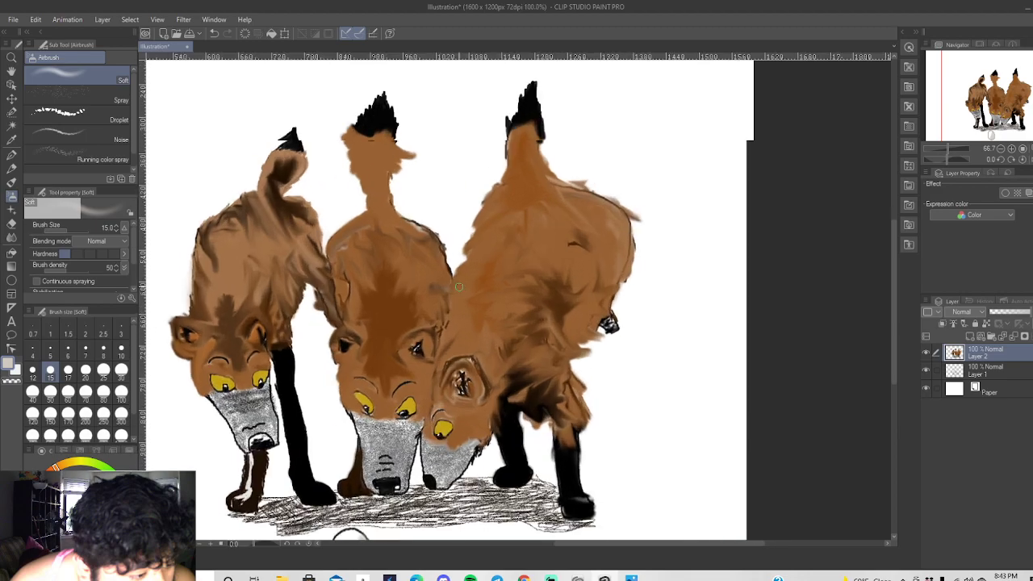
{"action": "left_click_drag", "start_coordinate": [894, 275], "coordinate": [892, 322]}
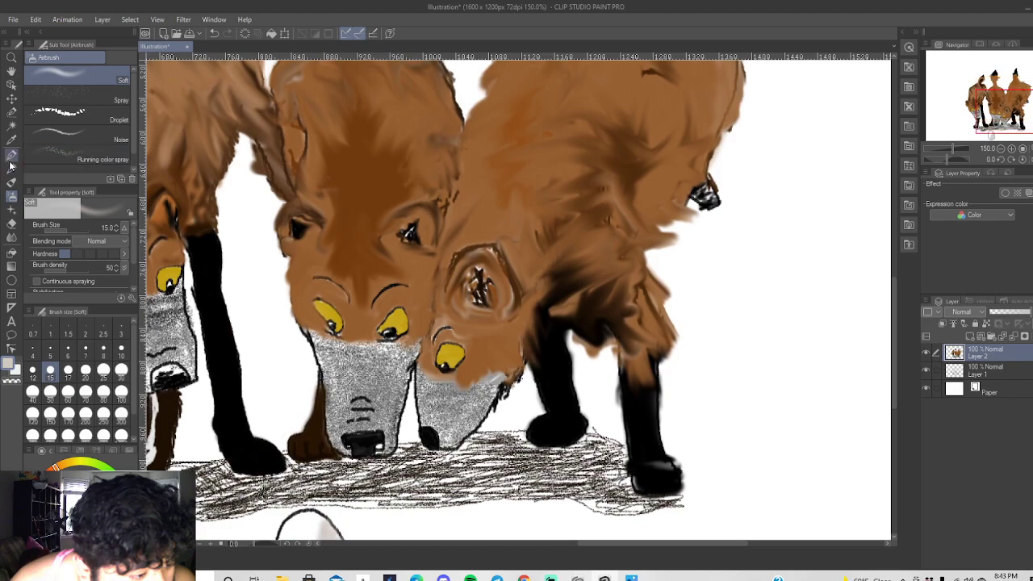
{"action": "left_click", "coordinate": [12, 155]}
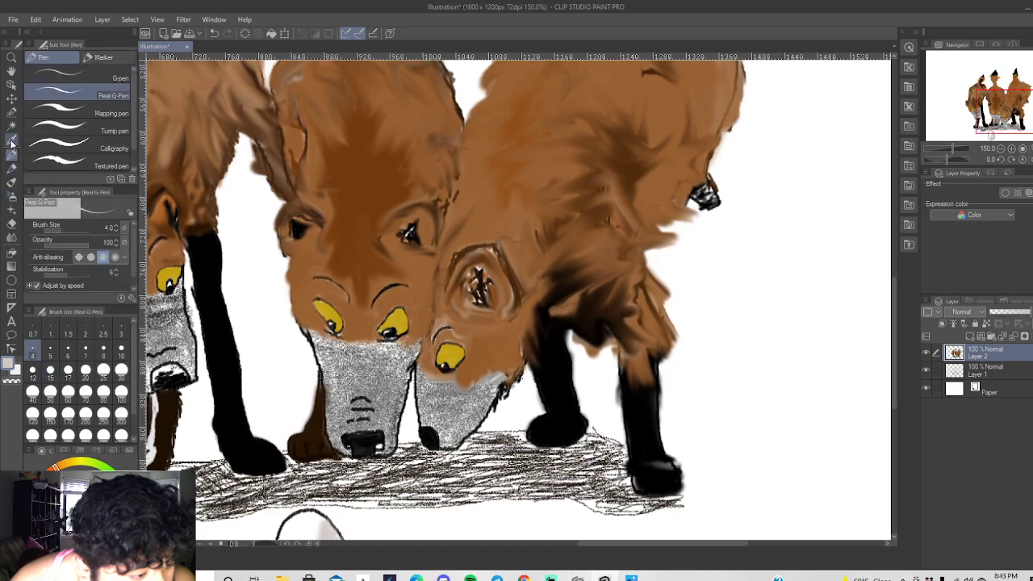
{"action": "left_click", "coordinate": [12, 195]}
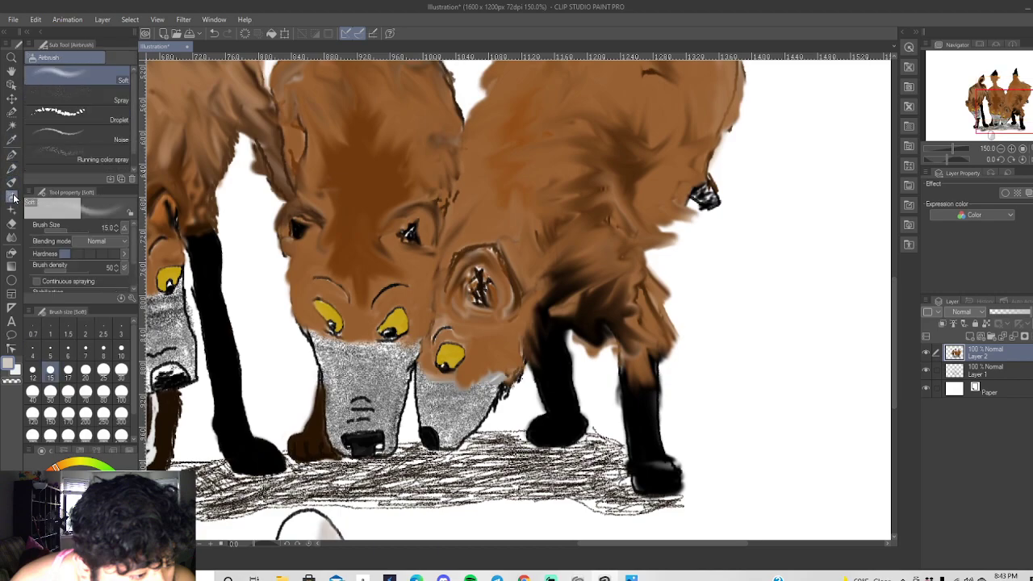
{"action": "left_click", "coordinate": [12, 236]}
{"action": "mouse_move", "coordinate": [418, 391]}
{"action": "left_mouse_down"}
{"action": "mouse_move", "coordinate": [452, 404]}
{"action": "mouse_move", "coordinate": [425, 395]}
{"action": "mouse_move", "coordinate": [491, 386]}
{"action": "left_mouse_up"}
{"action": "mouse_move", "coordinate": [427, 401]}
{"action": "left_mouse_down"}
{"action": "mouse_move", "coordinate": [454, 412]}
{"action": "mouse_move", "coordinate": [431, 413]}
{"action": "mouse_move", "coordinate": [459, 418]}
{"action": "mouse_move", "coordinate": [429, 416]}
{"action": "mouse_move", "coordinate": [453, 422]}
{"action": "mouse_move", "coordinate": [439, 414]}
{"action": "mouse_move", "coordinate": [453, 426]}
{"action": "mouse_move", "coordinate": [447, 420]}
{"action": "mouse_move", "coordinate": [441, 435]}
{"action": "mouse_move", "coordinate": [468, 419]}
{"action": "mouse_move", "coordinate": [476, 392]}
{"action": "left_mouse_up"}
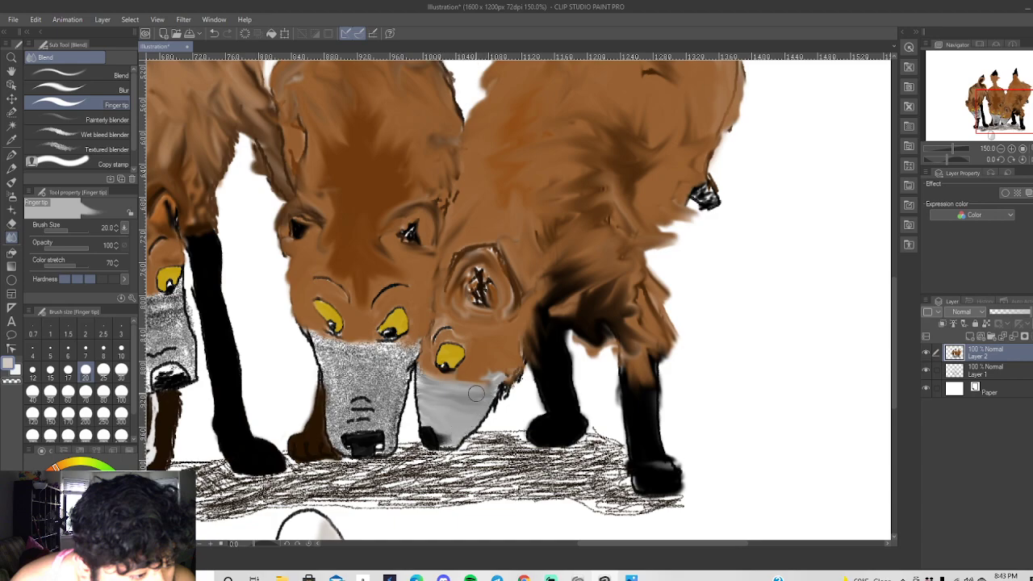
{"action": "left_click_drag", "start_coordinate": [440, 426], "coordinate": [453, 438]}
{"action": "mouse_move", "coordinate": [432, 392]}
{"action": "left_mouse_down"}
{"action": "mouse_move", "coordinate": [420, 380]}
{"action": "mouse_move", "coordinate": [489, 385]}
{"action": "mouse_move", "coordinate": [419, 383]}
{"action": "left_mouse_up"}
{"action": "left_click_drag", "start_coordinate": [484, 387], "coordinate": [515, 367]}
Smudge the middle animal's grey muzzle smooth from below the eyes down around the nose.
{"action": "mouse_move", "coordinate": [416, 350]}
{"action": "left_mouse_down"}
{"action": "mouse_move", "coordinate": [309, 342]}
{"action": "mouse_move", "coordinate": [399, 355]}
{"action": "mouse_move", "coordinate": [323, 355]}
{"action": "mouse_move", "coordinate": [404, 356]}
{"action": "mouse_move", "coordinate": [327, 363]}
{"action": "left_mouse_up"}
{"action": "mouse_move", "coordinate": [399, 363]}
{"action": "left_mouse_down"}
{"action": "mouse_move", "coordinate": [343, 363]}
{"action": "mouse_move", "coordinate": [402, 366]}
{"action": "mouse_move", "coordinate": [336, 377]}
{"action": "mouse_move", "coordinate": [376, 380]}
{"action": "mouse_move", "coordinate": [326, 377]}
{"action": "mouse_move", "coordinate": [408, 378]}
{"action": "mouse_move", "coordinate": [332, 389]}
{"action": "mouse_move", "coordinate": [399, 394]}
{"action": "mouse_move", "coordinate": [331, 402]}
{"action": "mouse_move", "coordinate": [396, 408]}
{"action": "mouse_move", "coordinate": [337, 420]}
{"action": "mouse_move", "coordinate": [394, 426]}
{"action": "mouse_move", "coordinate": [387, 411]}
{"action": "mouse_move", "coordinate": [387, 426]}
{"action": "mouse_move", "coordinate": [342, 444]}
{"action": "left_mouse_up"}
{"action": "mouse_move", "coordinate": [331, 393]}
{"action": "left_mouse_down"}
{"action": "mouse_move", "coordinate": [331, 428]}
{"action": "mouse_move", "coordinate": [323, 365]}
{"action": "mouse_move", "coordinate": [325, 379]}
{"action": "mouse_move", "coordinate": [328, 359]}
{"action": "mouse_move", "coordinate": [376, 340]}
{"action": "mouse_move", "coordinate": [347, 346]}
{"action": "mouse_move", "coordinate": [380, 355]}
{"action": "mouse_move", "coordinate": [311, 339]}
{"action": "mouse_move", "coordinate": [390, 360]}
{"action": "mouse_move", "coordinate": [319, 342]}
{"action": "mouse_move", "coordinate": [385, 356]}
{"action": "mouse_move", "coordinate": [377, 347]}
{"action": "mouse_move", "coordinate": [313, 338]}
{"action": "left_mouse_up"}
{"action": "mouse_move", "coordinate": [397, 355]}
{"action": "left_mouse_down"}
{"action": "mouse_move", "coordinate": [408, 367]}
{"action": "mouse_move", "coordinate": [415, 356]}
{"action": "left_mouse_up"}
{"action": "mouse_move", "coordinate": [329, 364]}
{"action": "left_mouse_down"}
{"action": "mouse_move", "coordinate": [332, 391]}
{"action": "mouse_move", "coordinate": [347, 359]}
{"action": "mouse_move", "coordinate": [333, 390]}
{"action": "mouse_move", "coordinate": [370, 357]}
{"action": "mouse_move", "coordinate": [347, 367]}
{"action": "mouse_move", "coordinate": [389, 371]}
{"action": "mouse_move", "coordinate": [350, 384]}
{"action": "mouse_move", "coordinate": [400, 366]}
{"action": "mouse_move", "coordinate": [364, 373]}
{"action": "mouse_move", "coordinate": [380, 375]}
{"action": "mouse_move", "coordinate": [372, 363]}
{"action": "mouse_move", "coordinate": [340, 380]}
{"action": "mouse_move", "coordinate": [372, 368]}
{"action": "mouse_move", "coordinate": [332, 397]}
{"action": "mouse_move", "coordinate": [333, 429]}
{"action": "left_mouse_up"}
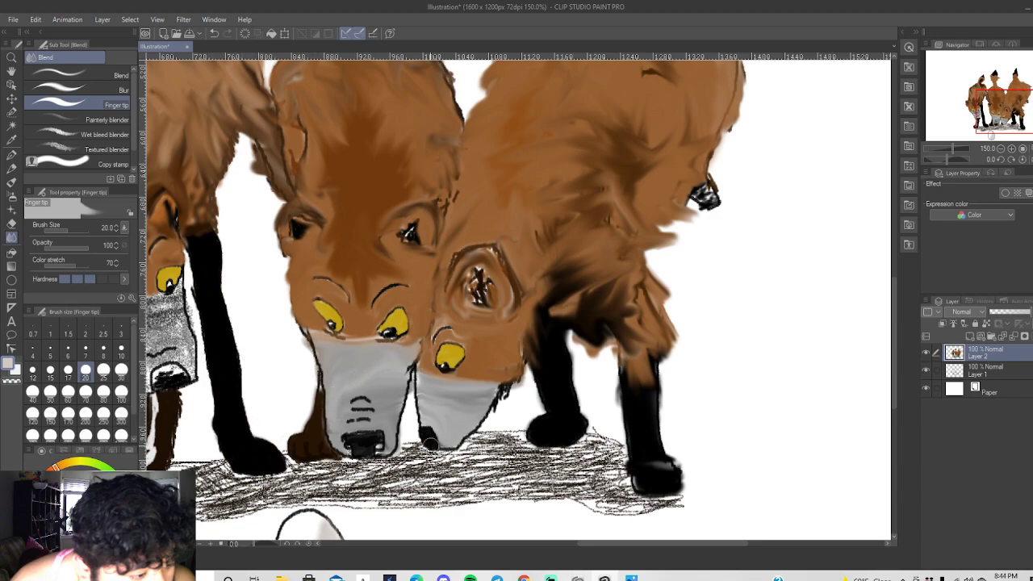
Try blending the first animal's grey muzzle with the Finger tip blender, and undo the strokes.
{"action": "left_click_drag", "start_coordinate": [667, 545], "coordinate": [608, 546]}
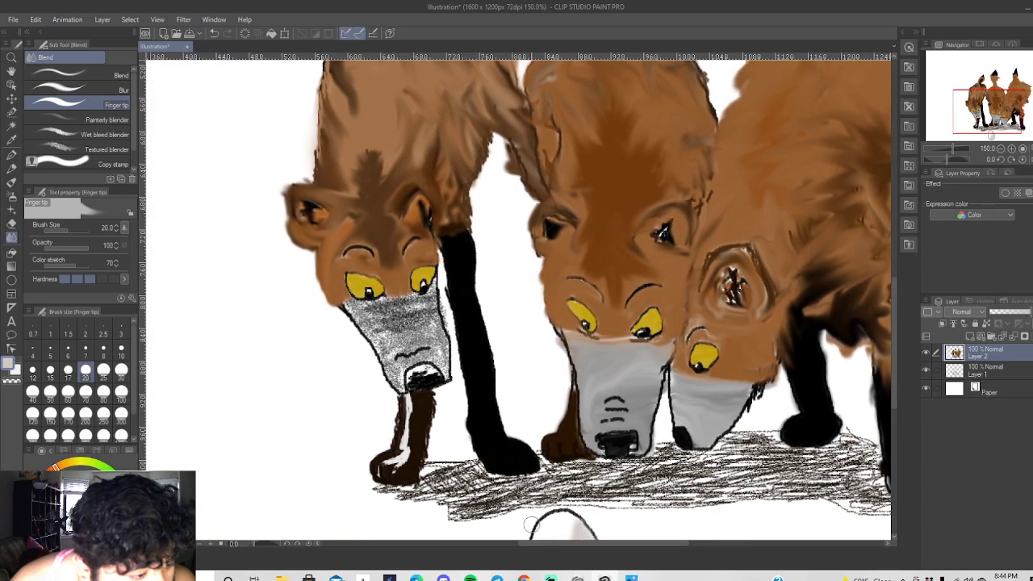
{"action": "mouse_move", "coordinate": [343, 312]}
{"action": "left_mouse_down"}
{"action": "mouse_move", "coordinate": [404, 311]}
{"action": "mouse_move", "coordinate": [444, 290]}
{"action": "mouse_move", "coordinate": [373, 305]}
{"action": "left_mouse_up"}
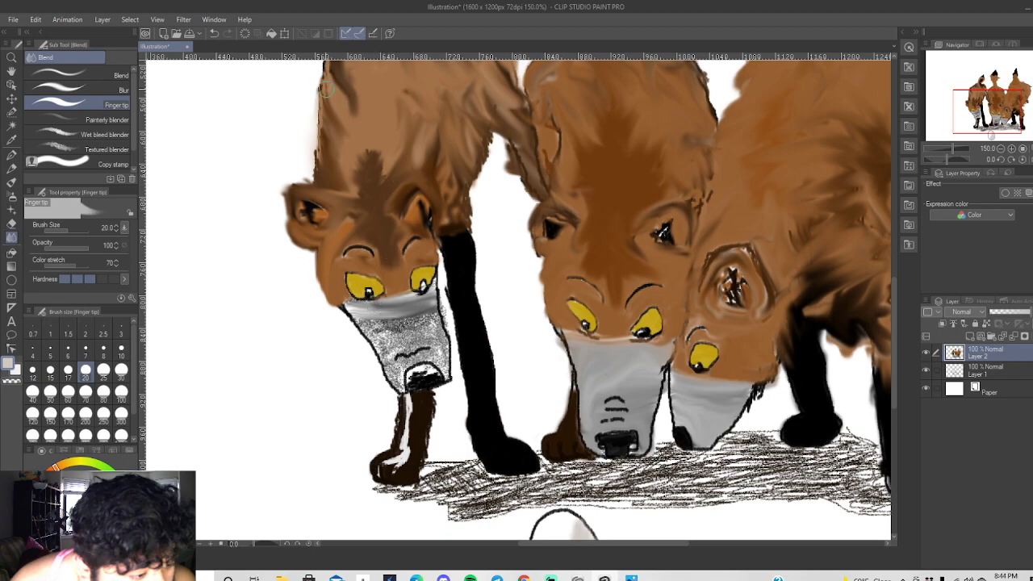
{"action": "left_click", "coordinate": [215, 34]}
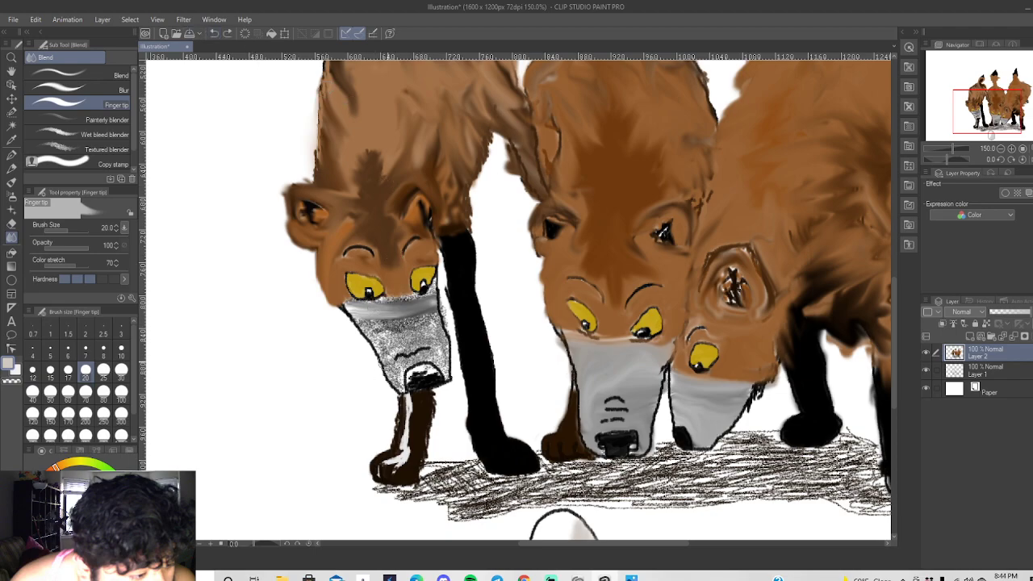
{"action": "mouse_move", "coordinate": [370, 305]}
{"action": "left_mouse_down"}
{"action": "mouse_move", "coordinate": [435, 294]}
{"action": "mouse_move", "coordinate": [433, 304]}
{"action": "mouse_move", "coordinate": [356, 319]}
{"action": "mouse_move", "coordinate": [425, 315]}
{"action": "mouse_move", "coordinate": [364, 332]}
{"action": "mouse_move", "coordinate": [431, 330]}
{"action": "mouse_move", "coordinate": [452, 352]}
{"action": "mouse_move", "coordinate": [398, 335]}
{"action": "mouse_move", "coordinate": [415, 359]}
{"action": "mouse_move", "coordinate": [379, 334]}
{"action": "mouse_move", "coordinate": [402, 380]}
{"action": "mouse_move", "coordinate": [406, 326]}
{"action": "mouse_move", "coordinate": [448, 370]}
{"action": "mouse_move", "coordinate": [416, 327]}
{"action": "mouse_move", "coordinate": [442, 363]}
{"action": "mouse_move", "coordinate": [436, 327]}
{"action": "left_mouse_up"}
{"action": "left_click", "coordinate": [214, 33]}
{"action": "left_click", "coordinate": [214, 33]}
{"action": "left_click", "coordinate": [214, 33]}
{"action": "left_click", "coordinate": [214, 33]}
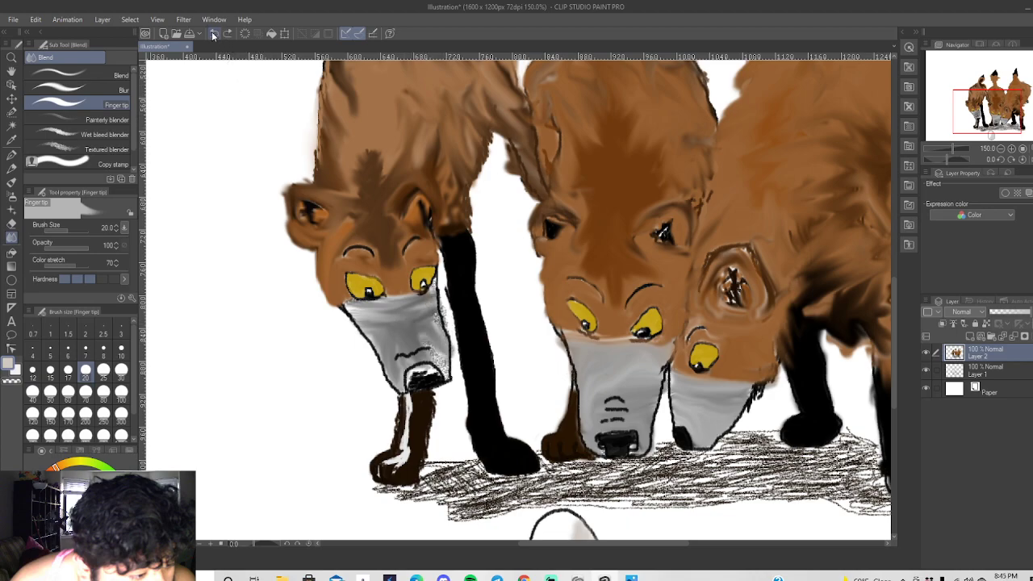
{"action": "left_click", "coordinate": [213, 34]}
{"action": "left_click", "coordinate": [214, 33]}
{"action": "left_click", "coordinate": [214, 33]}
{"action": "left_click", "coordinate": [214, 33]}
{"action": "left_click", "coordinate": [214, 33]}
{"action": "left_click", "coordinate": [214, 33]}
{"action": "left_click", "coordinate": [214, 33]}
{"action": "left_click", "coordinate": [213, 34]}
{"action": "left_click", "coordinate": [214, 33]}
{"action": "left_click", "coordinate": [214, 33]}
{"action": "left_click", "coordinate": [213, 33]}
{"action": "left_click", "coordinate": [214, 33]}
Blend the first animal's grey muzzle smooth from below the eyes down to the nose, keeping the mouth line.
{"action": "mouse_move", "coordinate": [351, 305]}
{"action": "left_mouse_down"}
{"action": "mouse_move", "coordinate": [434, 309]}
{"action": "mouse_move", "coordinate": [376, 304]}
{"action": "mouse_move", "coordinate": [440, 288]}
{"action": "mouse_move", "coordinate": [440, 321]}
{"action": "left_mouse_up"}
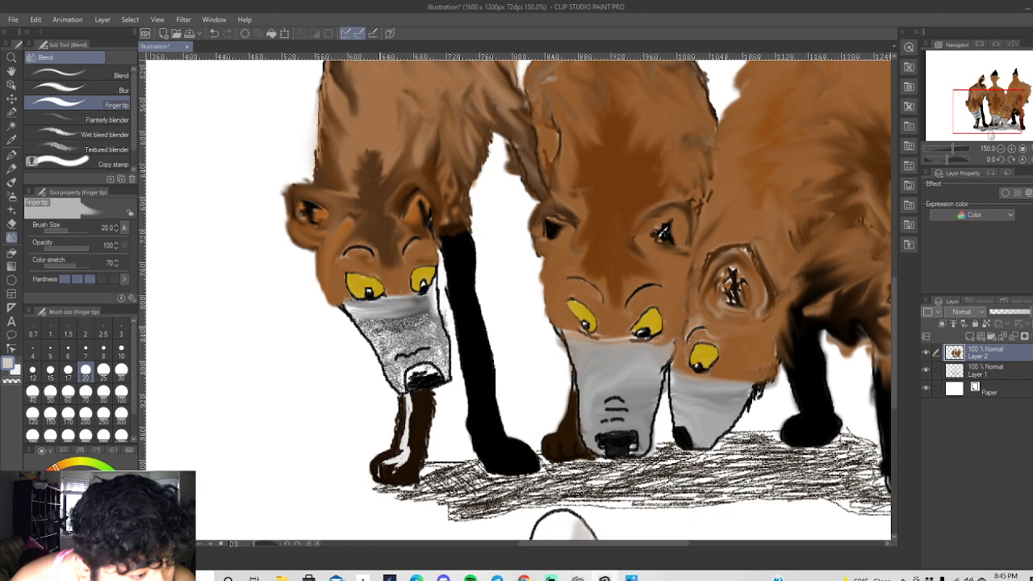
{"action": "mouse_move", "coordinate": [367, 319]}
{"action": "left_mouse_down"}
{"action": "mouse_move", "coordinate": [444, 321]}
{"action": "mouse_move", "coordinate": [417, 342]}
{"action": "mouse_move", "coordinate": [376, 335]}
{"action": "mouse_move", "coordinate": [390, 351]}
{"action": "mouse_move", "coordinate": [441, 353]}
{"action": "mouse_move", "coordinate": [440, 337]}
{"action": "mouse_move", "coordinate": [446, 374]}
{"action": "left_mouse_up"}
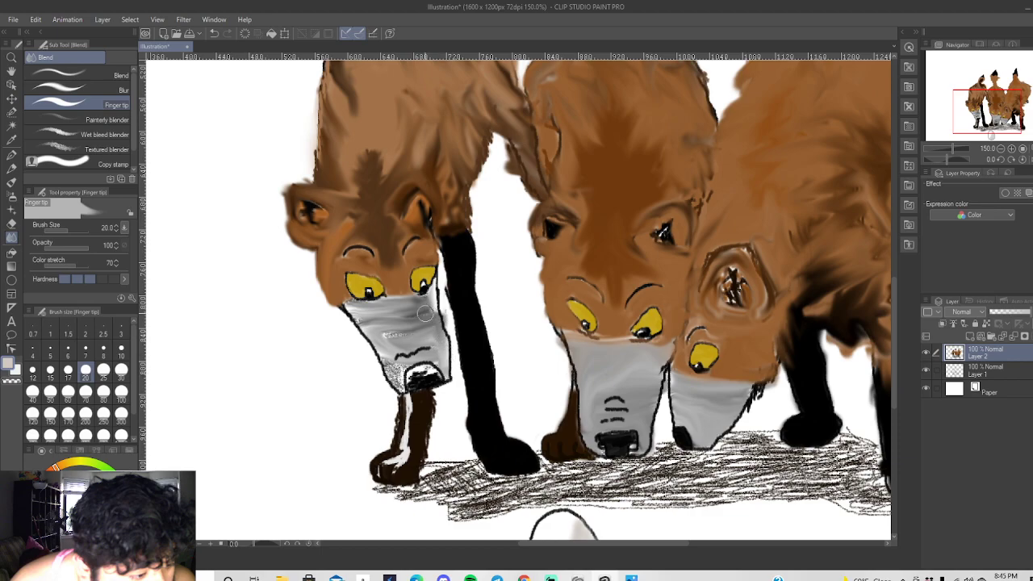
{"action": "mouse_move", "coordinate": [388, 326]}
{"action": "left_mouse_down"}
{"action": "mouse_move", "coordinate": [395, 377]}
{"action": "mouse_move", "coordinate": [397, 347]}
{"action": "mouse_move", "coordinate": [398, 387]}
{"action": "left_mouse_up"}
{"action": "left_click_drag", "start_coordinate": [401, 336], "coordinate": [441, 367]}
{"action": "mouse_move", "coordinate": [410, 318]}
{"action": "left_mouse_down"}
{"action": "mouse_move", "coordinate": [442, 329]}
{"action": "mouse_move", "coordinate": [431, 308]}
{"action": "mouse_move", "coordinate": [438, 313]}
{"action": "left_mouse_up"}
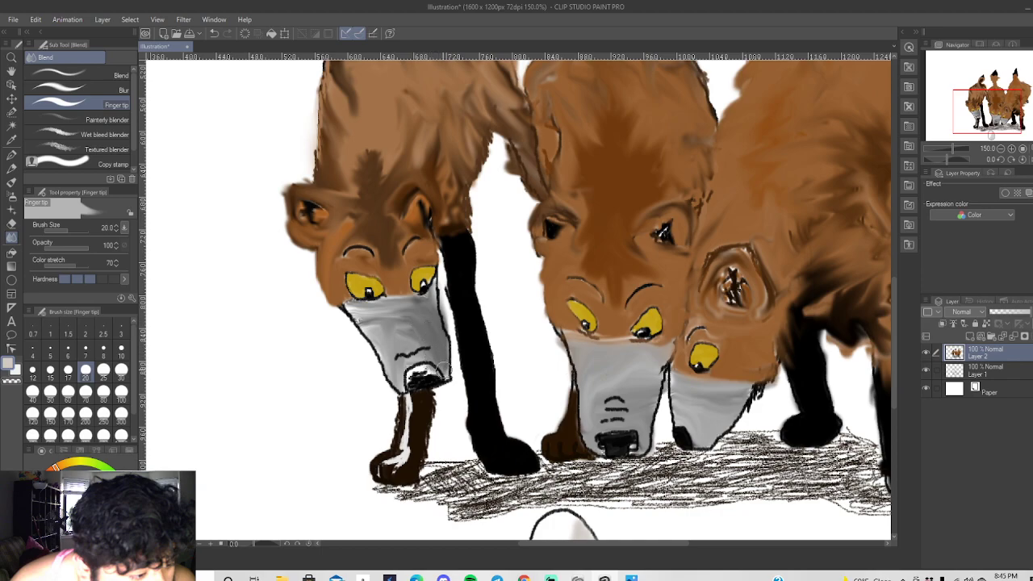
{"action": "mouse_move", "coordinate": [381, 312]}
{"action": "left_mouse_down"}
{"action": "mouse_move", "coordinate": [348, 309]}
{"action": "mouse_move", "coordinate": [386, 309]}
{"action": "mouse_move", "coordinate": [351, 307]}
{"action": "mouse_move", "coordinate": [397, 320]}
{"action": "mouse_move", "coordinate": [349, 310]}
{"action": "mouse_move", "coordinate": [413, 344]}
{"action": "mouse_move", "coordinate": [360, 328]}
{"action": "mouse_move", "coordinate": [418, 354]}
{"action": "mouse_move", "coordinate": [380, 325]}
{"action": "left_mouse_up"}
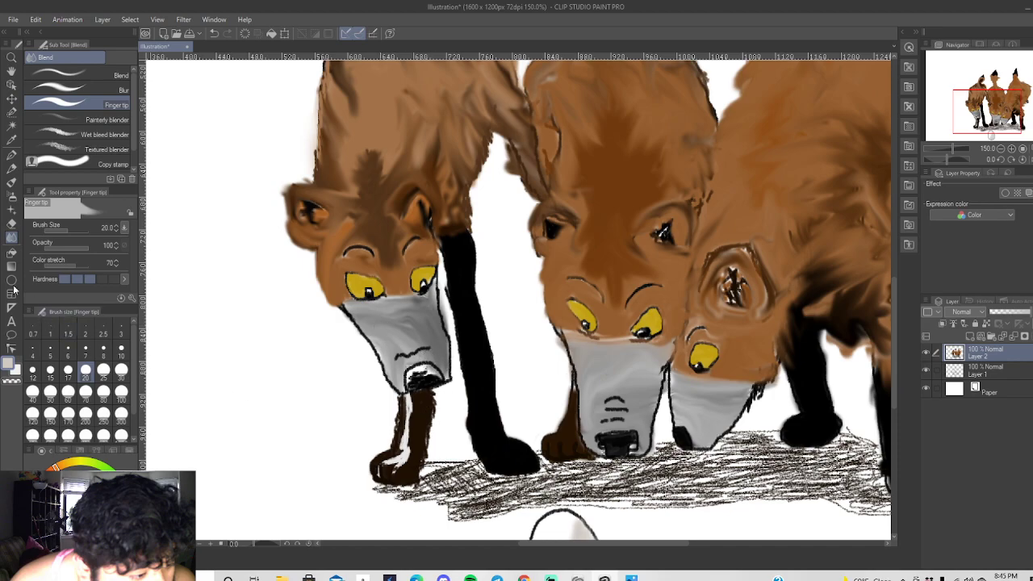
Clean up the white area inside the first animal's nose outline with the Hard eraser at size 4.
{"action": "left_click", "coordinate": [11, 223]}
{"action": "scroll", "coordinate": [387, 390], "scroll_direction": "up", "scroll_amount": 1}
{"action": "scroll", "coordinate": [387, 390], "scroll_direction": "up", "scroll_amount": 6}
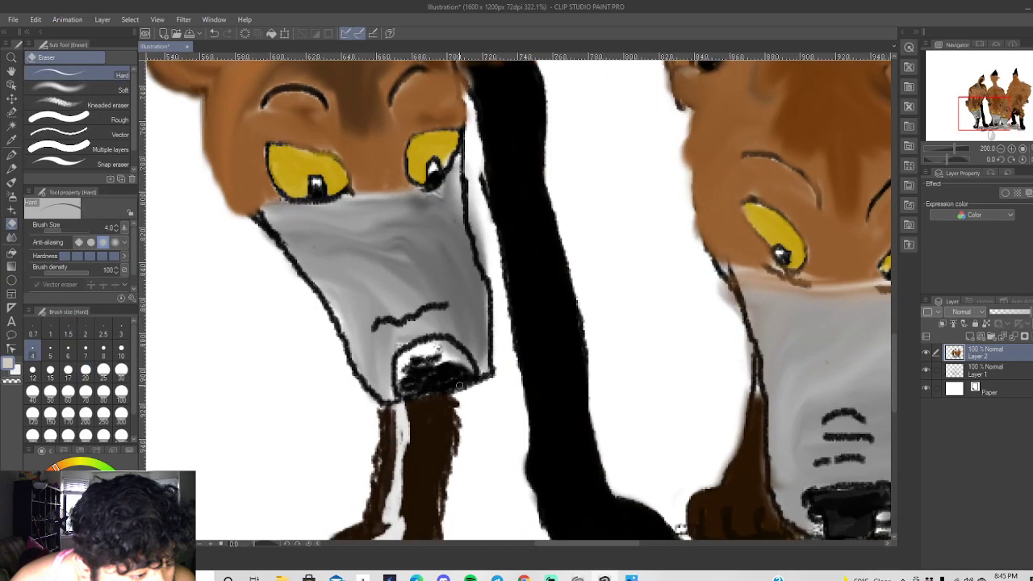
{"action": "mouse_move", "coordinate": [458, 351]}
{"action": "left_mouse_down"}
{"action": "mouse_move", "coordinate": [424, 325]}
{"action": "mouse_move", "coordinate": [471, 347]}
{"action": "mouse_move", "coordinate": [480, 367]}
{"action": "mouse_move", "coordinate": [432, 321]}
{"action": "left_mouse_up"}
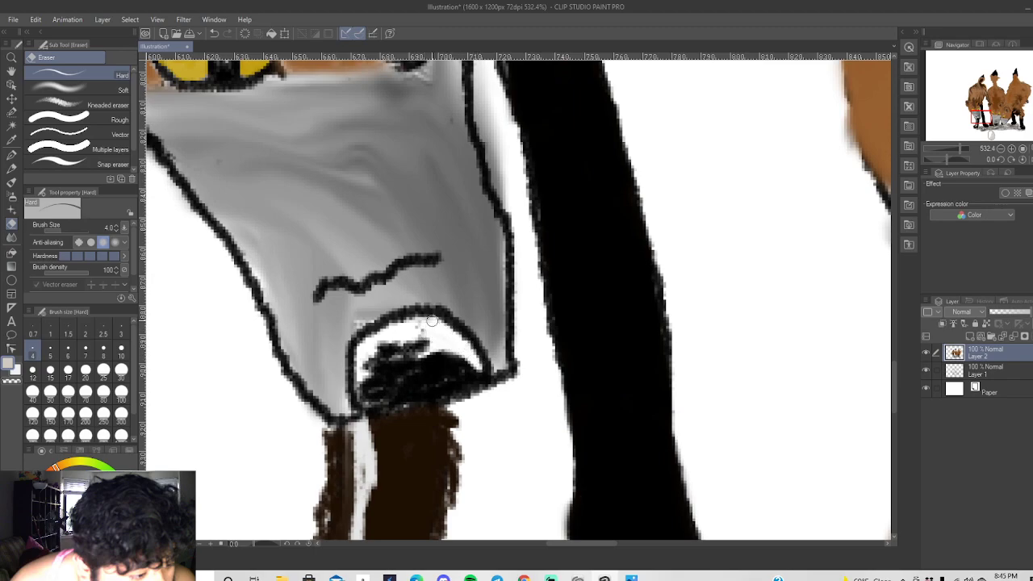
{"action": "scroll", "coordinate": [442, 335], "scroll_direction": "down", "scroll_amount": 5}
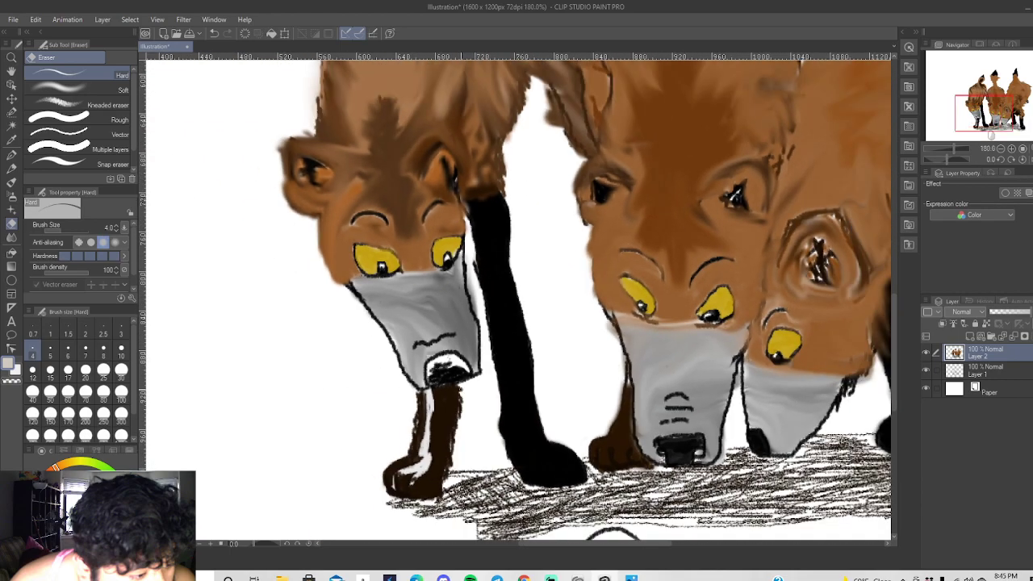
{"action": "scroll", "coordinate": [495, 374], "scroll_direction": "down", "scroll_amount": 1}
{"action": "scroll", "coordinate": [495, 373], "scroll_direction": "down", "scroll_amount": 2}
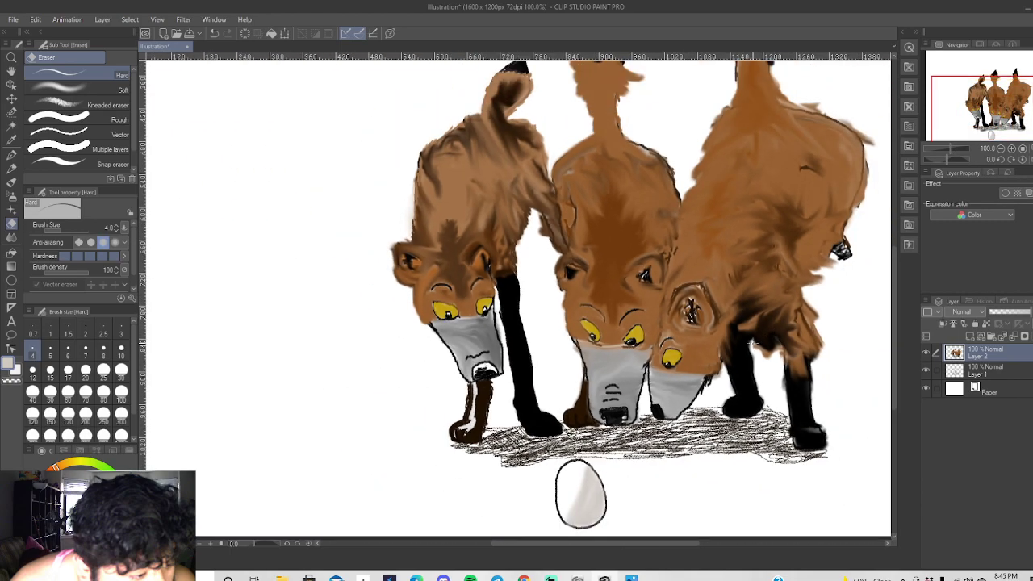
{"action": "scroll", "coordinate": [497, 490], "scroll_direction": "down", "scroll_amount": 1}
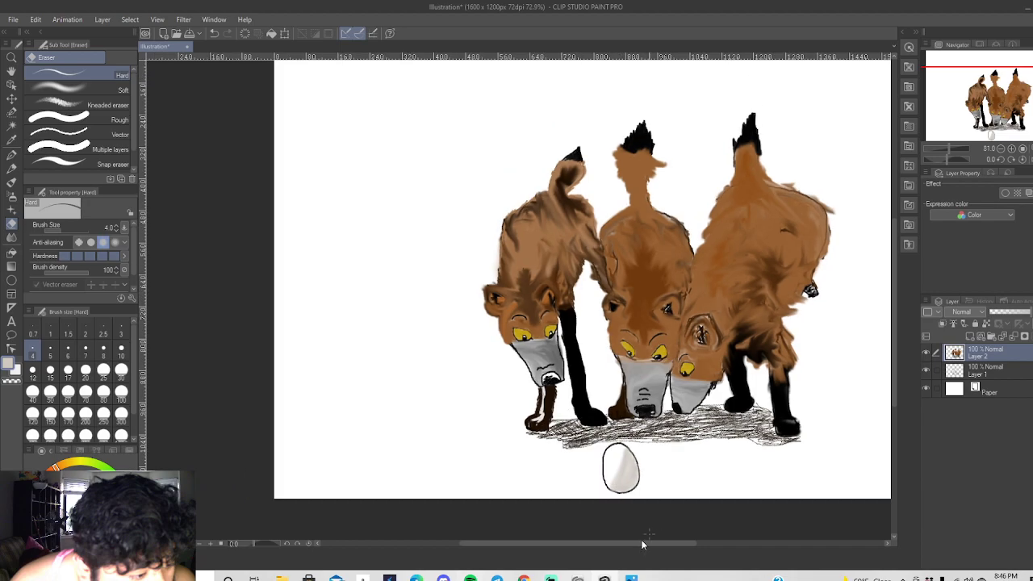
Handwrite "Egg" in orange with the Real G-Pen at size 4 in the blank area beside the first animal's tail.
{"action": "left_click_drag", "start_coordinate": [588, 539], "coordinate": [664, 543]}
{"action": "scroll", "coordinate": [622, 366], "scroll_direction": "up", "scroll_amount": 1}
{"action": "scroll", "coordinate": [622, 366], "scroll_direction": "down", "scroll_amount": 1}
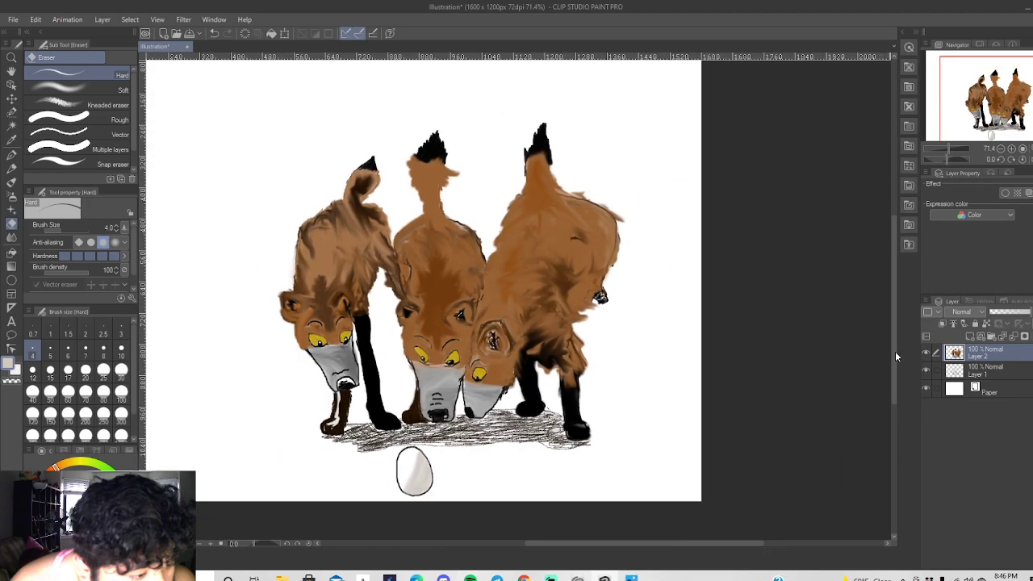
{"action": "left_click_drag", "start_coordinate": [894, 356], "coordinate": [894, 346]}
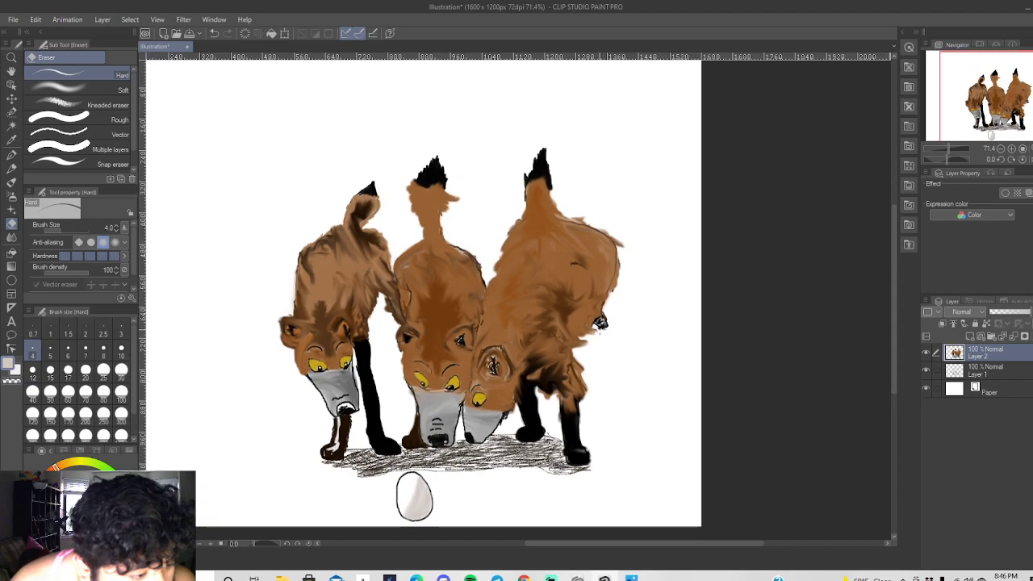
{"action": "scroll", "coordinate": [442, 289], "scroll_direction": "up", "scroll_amount": 1}
{"action": "scroll", "coordinate": [442, 289], "scroll_direction": "down", "scroll_amount": 1}
{"action": "scroll", "coordinate": [441, 289], "scroll_direction": "up", "scroll_amount": 1}
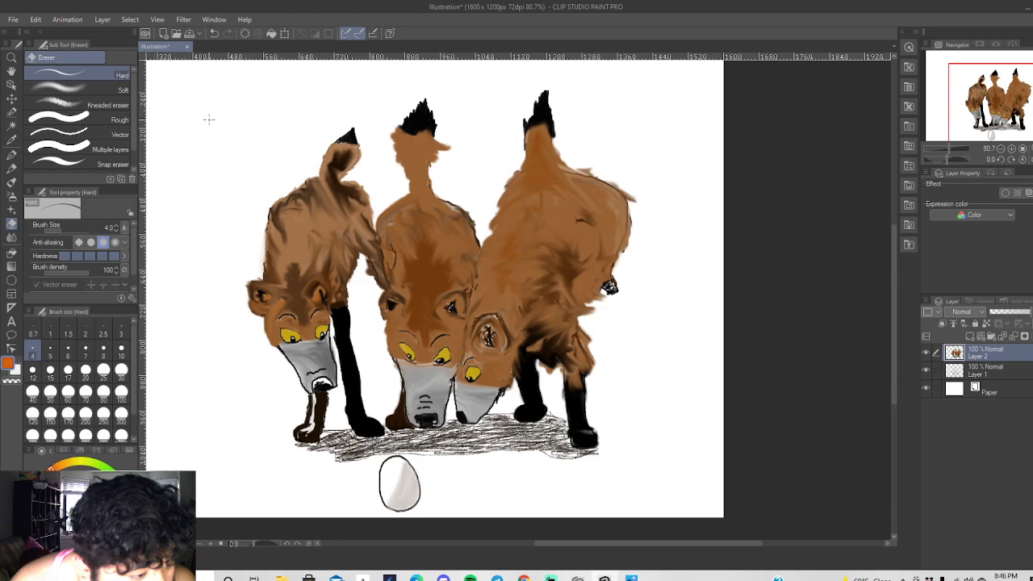
{"action": "left_click", "coordinate": [13, 157]}
{"action": "left_click_drag", "start_coordinate": [167, 113], "coordinate": [177, 181]}
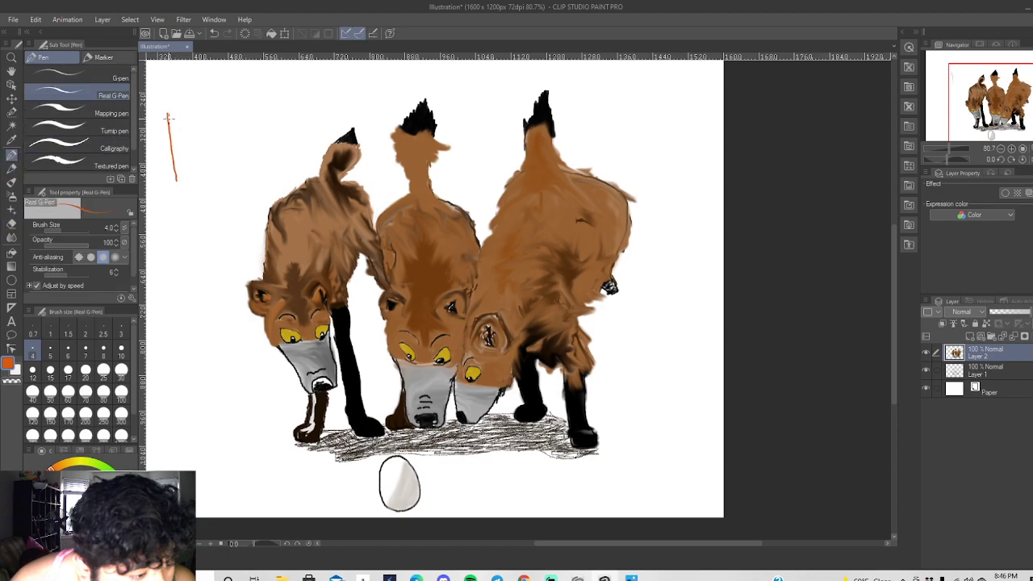
{"action": "left_click_drag", "start_coordinate": [171, 137], "coordinate": [193, 128]}
{"action": "left_click_drag", "start_coordinate": [176, 177], "coordinate": [198, 167]}
{"action": "mouse_move", "coordinate": [226, 128]}
{"action": "left_mouse_down"}
{"action": "mouse_move", "coordinate": [215, 134]}
{"action": "mouse_move", "coordinate": [219, 162]}
{"action": "left_mouse_up"}
{"action": "left_click_drag", "start_coordinate": [246, 125], "coordinate": [249, 156]}
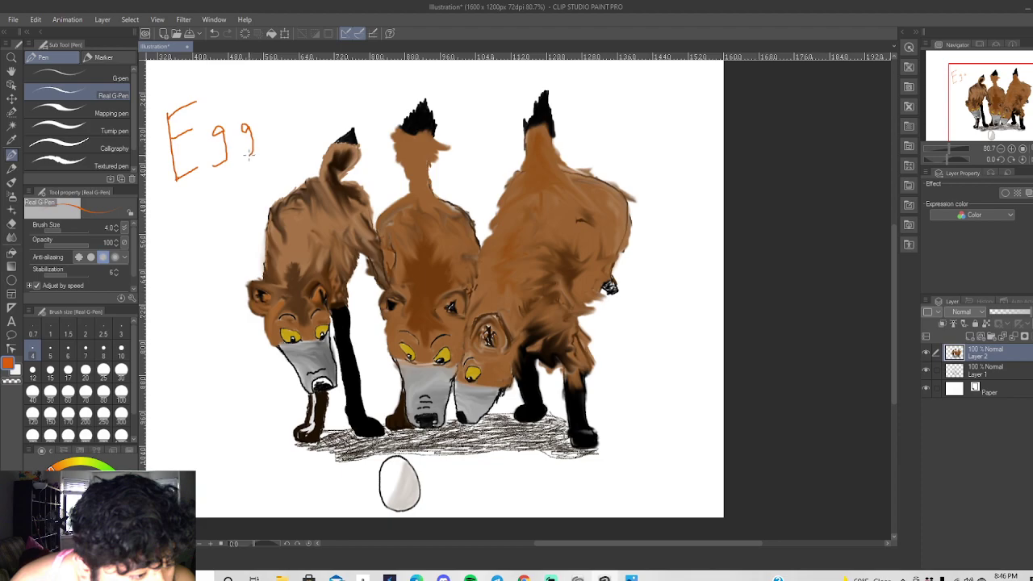
Handwrite small orange "Egg" labels on both sides of the egg and over the first animal's black paw.
{"action": "mouse_move", "coordinate": [293, 475]}
{"action": "left_mouse_down"}
{"action": "mouse_move", "coordinate": [292, 494]}
{"action": "mouse_move", "coordinate": [308, 470]}
{"action": "mouse_move", "coordinate": [326, 489]}
{"action": "mouse_move", "coordinate": [320, 501]}
{"action": "mouse_move", "coordinate": [343, 484]}
{"action": "mouse_move", "coordinate": [338, 497]}
{"action": "left_mouse_up"}
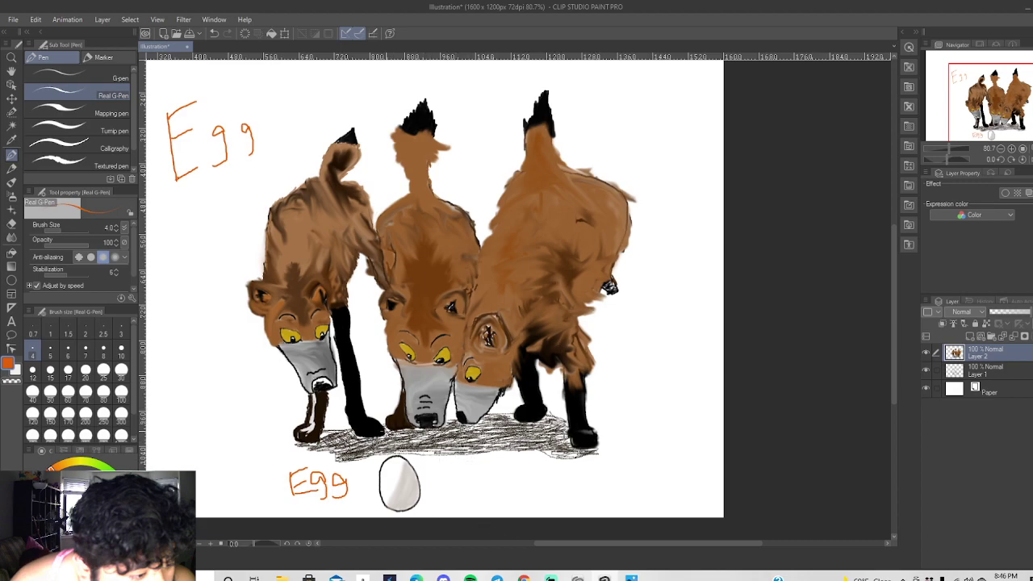
{"action": "mouse_move", "coordinate": [346, 400]}
{"action": "left_mouse_down"}
{"action": "mouse_move", "coordinate": [356, 436]}
{"action": "mouse_move", "coordinate": [366, 405]}
{"action": "mouse_move", "coordinate": [368, 447]}
{"action": "mouse_move", "coordinate": [373, 403]}
{"action": "mouse_move", "coordinate": [375, 433]}
{"action": "mouse_move", "coordinate": [387, 401]}
{"action": "left_mouse_up"}
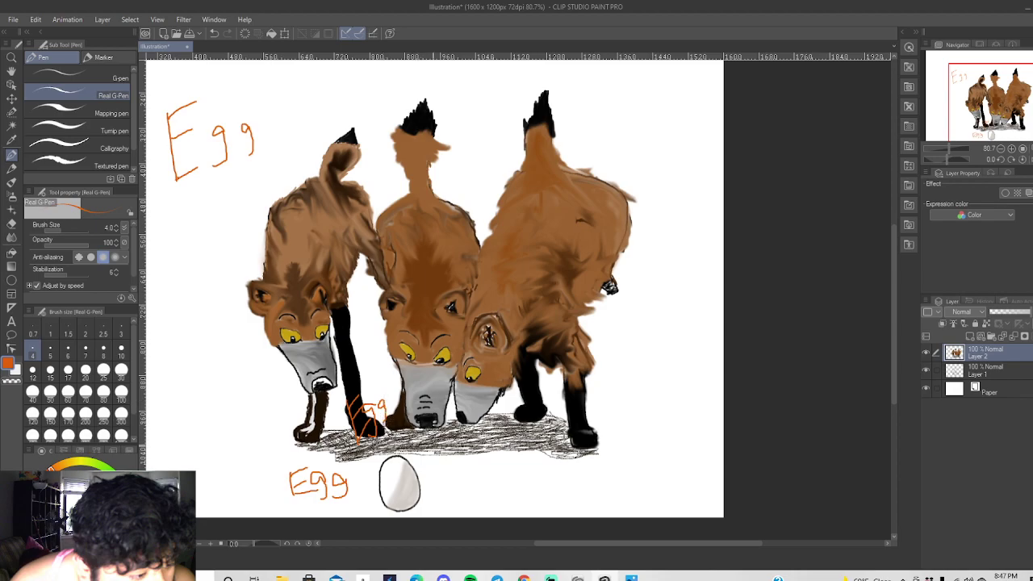
{"action": "left_click_drag", "start_coordinate": [448, 438], "coordinate": [441, 476]}
{"action": "mouse_move", "coordinate": [440, 473]}
{"action": "left_mouse_down"}
{"action": "mouse_move", "coordinate": [465, 449]}
{"action": "mouse_move", "coordinate": [466, 474]}
{"action": "mouse_move", "coordinate": [485, 446]}
{"action": "mouse_move", "coordinate": [477, 478]}
{"action": "left_mouse_up"}
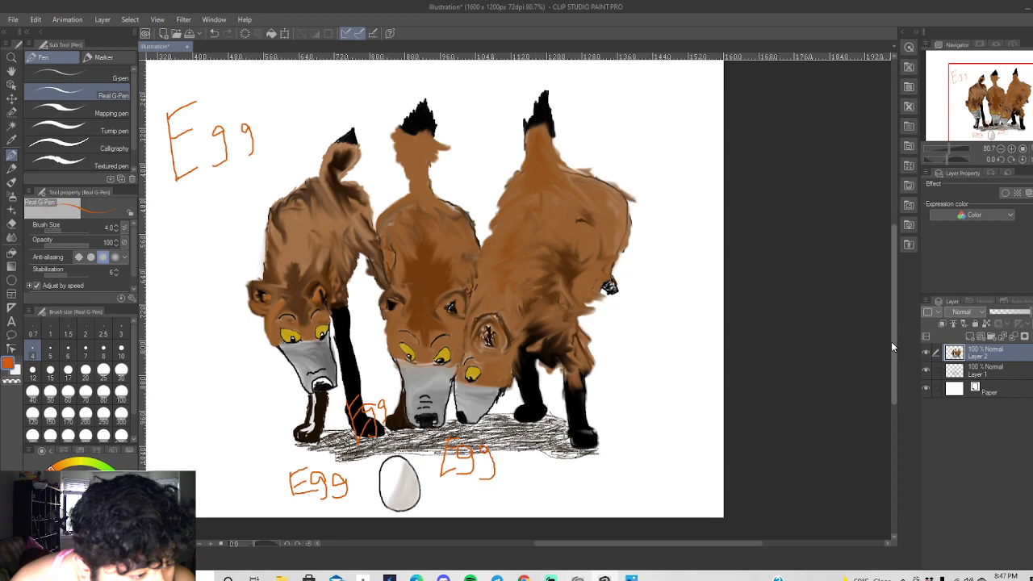
Handwrite a tall orange "Egg" beside the third animal's legs and a small one in the blank area beyond its tail.
{"action": "left_click_drag", "start_coordinate": [612, 341], "coordinate": [653, 487]}
{"action": "left_click_drag", "start_coordinate": [615, 342], "coordinate": [641, 314]}
{"action": "left_click_drag", "start_coordinate": [623, 384], "coordinate": [654, 349]}
{"action": "left_click_drag", "start_coordinate": [653, 485], "coordinate": [655, 424]}
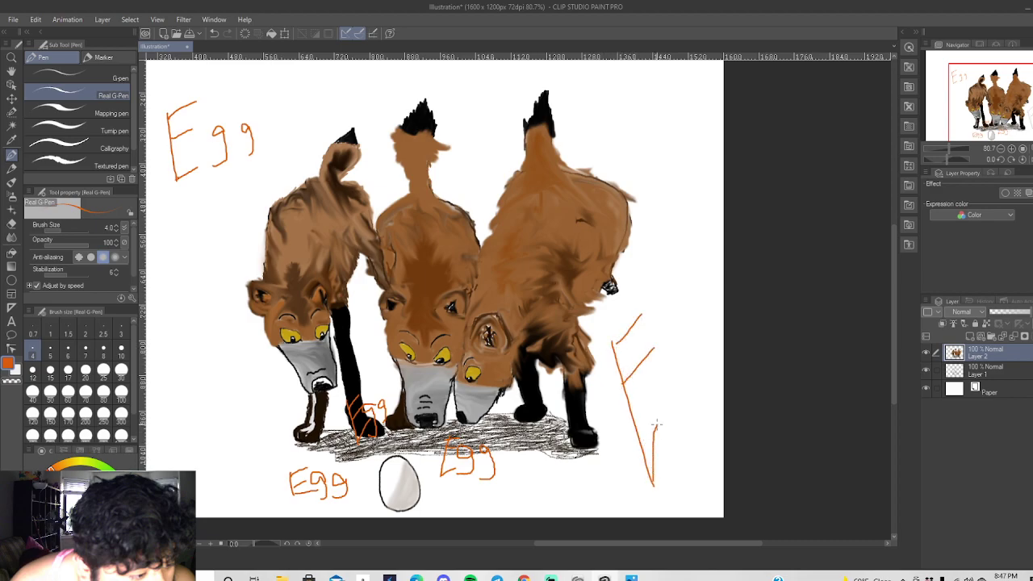
{"action": "mouse_move", "coordinate": [676, 377]}
{"action": "left_mouse_down"}
{"action": "mouse_move", "coordinate": [656, 392]}
{"action": "mouse_move", "coordinate": [669, 379]}
{"action": "mouse_move", "coordinate": [662, 419]}
{"action": "left_mouse_up"}
{"action": "mouse_move", "coordinate": [686, 371]}
{"action": "left_mouse_down"}
{"action": "mouse_move", "coordinate": [680, 386]}
{"action": "mouse_move", "coordinate": [694, 399]}
{"action": "mouse_move", "coordinate": [676, 408]}
{"action": "left_mouse_up"}
{"action": "left_click_drag", "start_coordinate": [673, 372], "coordinate": [663, 386]}
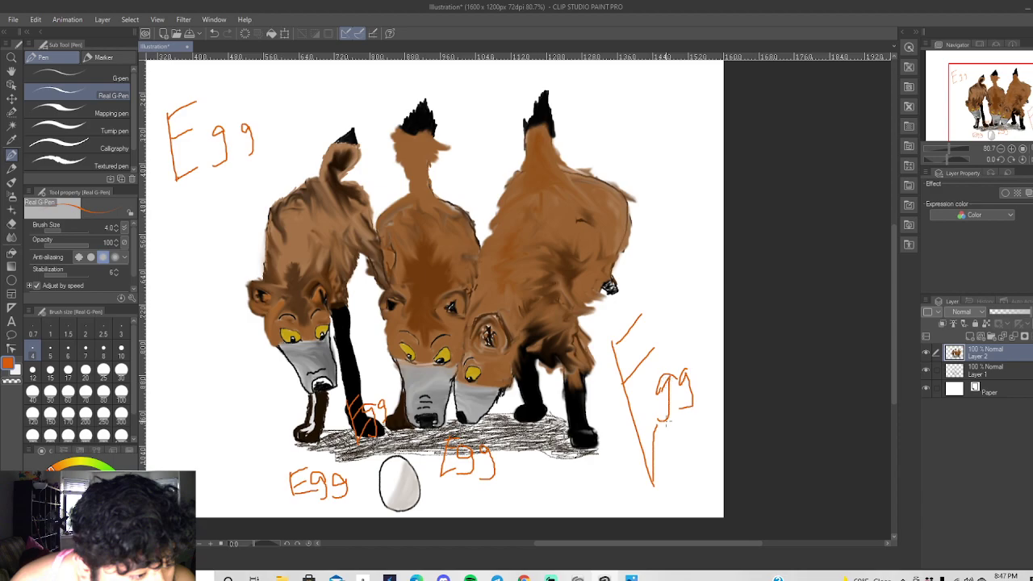
{"action": "mouse_move", "coordinate": [640, 90]}
{"action": "left_mouse_down"}
{"action": "mouse_move", "coordinate": [640, 119]}
{"action": "mouse_move", "coordinate": [637, 96]}
{"action": "mouse_move", "coordinate": [651, 85]}
{"action": "mouse_move", "coordinate": [667, 101]}
{"action": "mouse_move", "coordinate": [649, 113]}
{"action": "mouse_move", "coordinate": [667, 108]}
{"action": "mouse_move", "coordinate": [659, 126]}
{"action": "mouse_move", "coordinate": [690, 105]}
{"action": "mouse_move", "coordinate": [682, 115]}
{"action": "mouse_move", "coordinate": [685, 138]}
{"action": "left_mouse_up"}
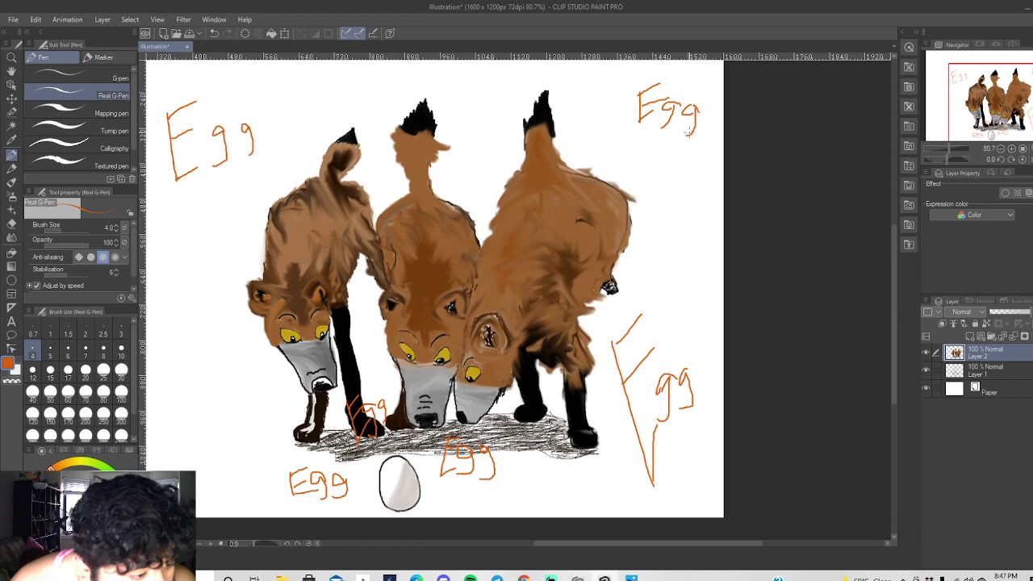
Handwrite a large orange "Egg" above the animals' tails and a small tilted one in the canvas's lower-left area.
{"action": "scroll", "coordinate": [669, 256], "scroll_direction": "down", "scroll_amount": 3}
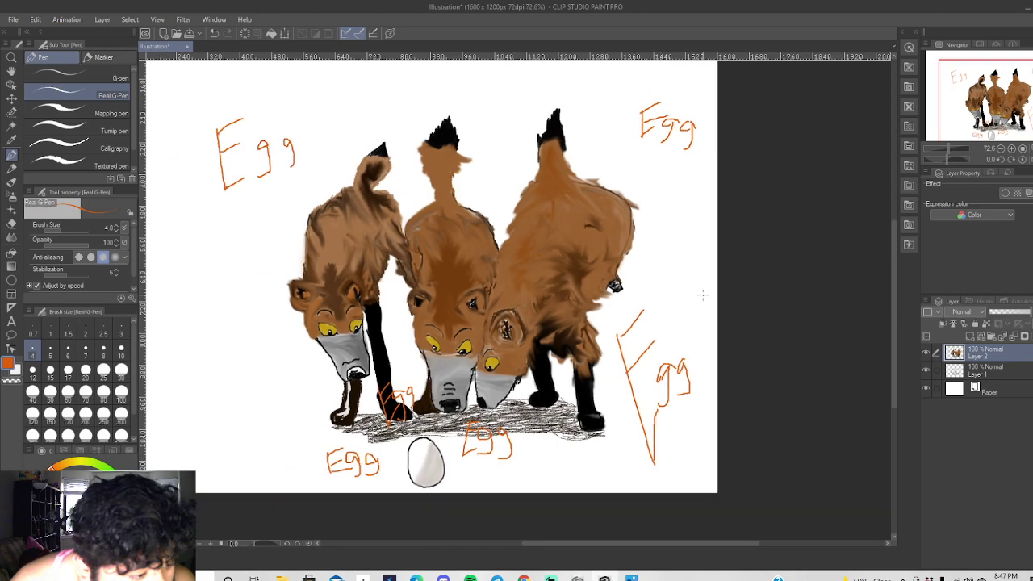
{"action": "left_click_drag", "start_coordinate": [445, 119], "coordinate": [444, 168]}
{"action": "left_click_drag", "start_coordinate": [447, 118], "coordinate": [500, 100]}
{"action": "left_click_drag", "start_coordinate": [446, 142], "coordinate": [502, 125]}
{"action": "left_click_drag", "start_coordinate": [447, 166], "coordinate": [507, 154]}
{"action": "mouse_move", "coordinate": [539, 105]}
{"action": "left_mouse_down"}
{"action": "mouse_move", "coordinate": [524, 139]}
{"action": "mouse_move", "coordinate": [558, 114]}
{"action": "mouse_move", "coordinate": [540, 108]}
{"action": "mouse_move", "coordinate": [565, 144]}
{"action": "mouse_move", "coordinate": [534, 159]}
{"action": "left_mouse_up"}
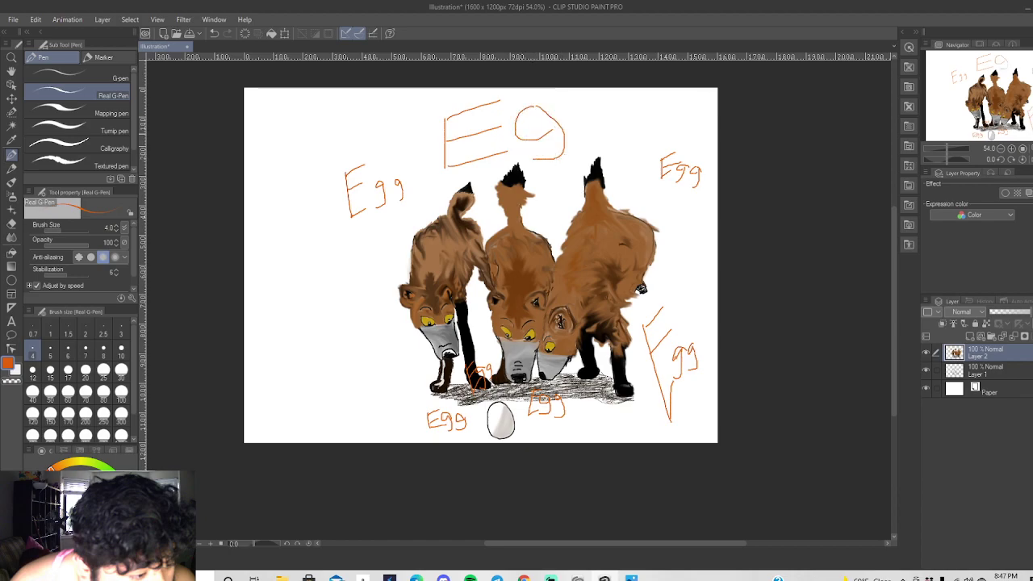
{"action": "mouse_move", "coordinate": [586, 114]}
{"action": "left_mouse_down"}
{"action": "mouse_move", "coordinate": [578, 128]}
{"action": "mouse_move", "coordinate": [595, 121]}
{"action": "mouse_move", "coordinate": [598, 142]}
{"action": "mouse_move", "coordinate": [586, 152]}
{"action": "left_mouse_up"}
{"action": "mouse_move", "coordinate": [295, 391]}
{"action": "left_mouse_down"}
{"action": "mouse_move", "coordinate": [295, 404]}
{"action": "mouse_move", "coordinate": [319, 371]}
{"action": "mouse_move", "coordinate": [307, 394]}
{"action": "mouse_move", "coordinate": [313, 401]}
{"action": "mouse_move", "coordinate": [331, 386]}
{"action": "mouse_move", "coordinate": [326, 405]}
{"action": "mouse_move", "coordinate": [342, 379]}
{"action": "mouse_move", "coordinate": [334, 402]}
{"action": "left_mouse_up"}
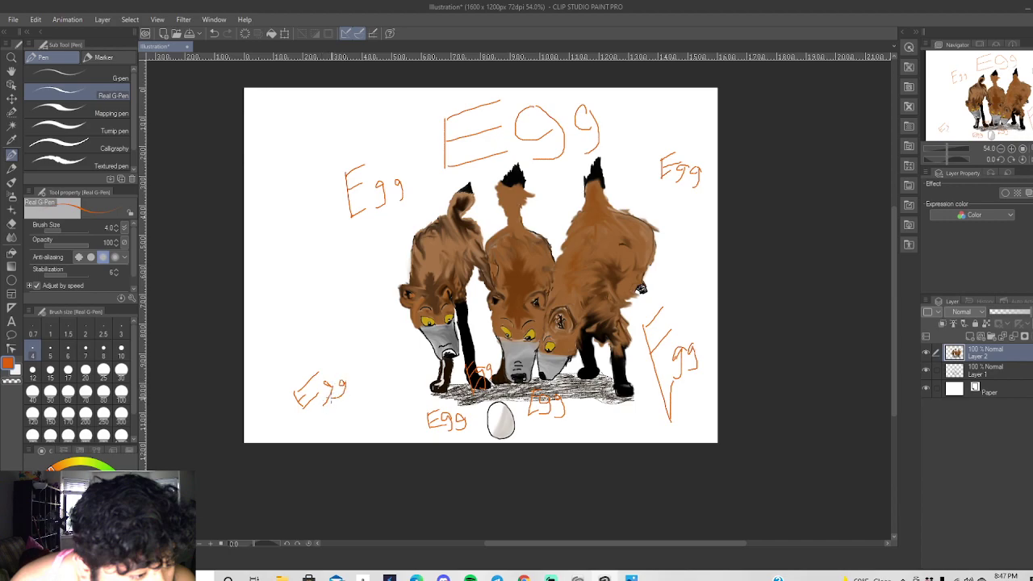
Handwrite a small orange "Egg" beside the first animal's face and "Le egg" between the first and middle animals.
{"action": "scroll", "coordinate": [499, 331], "scroll_direction": "up", "scroll_amount": 5}
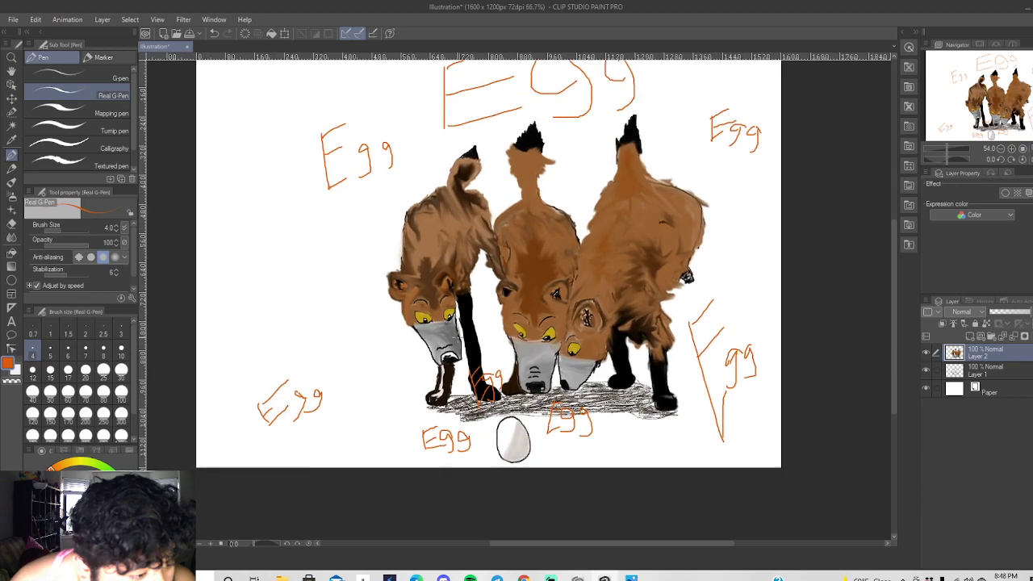
{"action": "scroll", "coordinate": [499, 331], "scroll_direction": "up", "scroll_amount": 2}
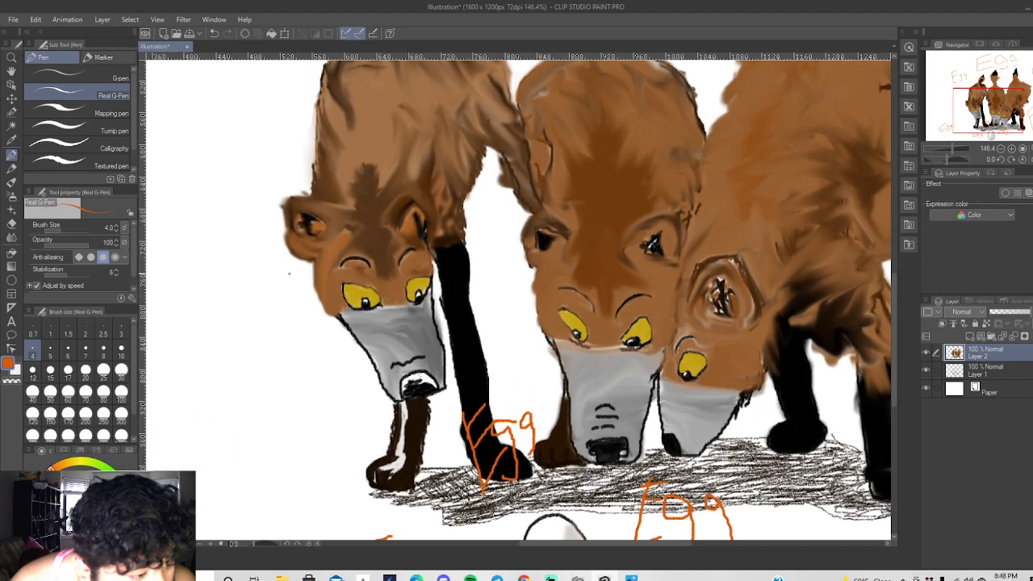
{"action": "mouse_move", "coordinate": [231, 264]}
{"action": "left_mouse_down"}
{"action": "mouse_move", "coordinate": [231, 318]}
{"action": "mouse_move", "coordinate": [259, 266]}
{"action": "mouse_move", "coordinate": [248, 321]}
{"action": "mouse_move", "coordinate": [252, 305]}
{"action": "mouse_move", "coordinate": [265, 320]}
{"action": "mouse_move", "coordinate": [256, 326]}
{"action": "mouse_move", "coordinate": [279, 309]}
{"action": "mouse_move", "coordinate": [281, 326]}
{"action": "left_mouse_up"}
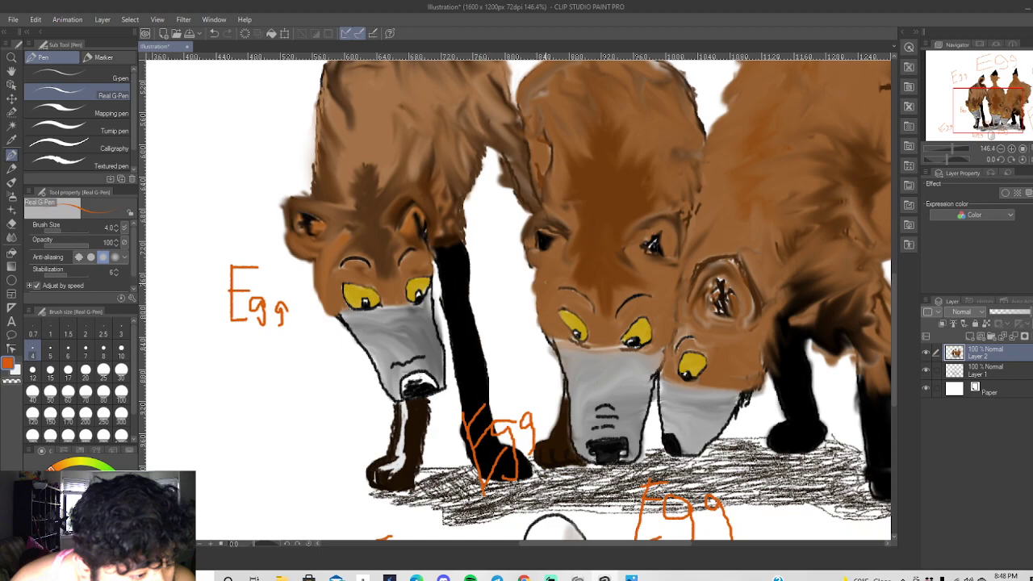
{"action": "mouse_move", "coordinate": [492, 276]}
{"action": "left_mouse_down"}
{"action": "mouse_move", "coordinate": [498, 295]}
{"action": "mouse_move", "coordinate": [507, 281]}
{"action": "mouse_move", "coordinate": [514, 293]}
{"action": "mouse_move", "coordinate": [489, 314]}
{"action": "mouse_move", "coordinate": [511, 313]}
{"action": "mouse_move", "coordinate": [508, 327]}
{"action": "mouse_move", "coordinate": [526, 329]}
{"action": "mouse_move", "coordinate": [515, 332]}
{"action": "left_mouse_up"}
Review the whole illustration with its handwritten lettering.
{"action": "scroll", "coordinate": [516, 330], "scroll_direction": "down", "scroll_amount": 2}
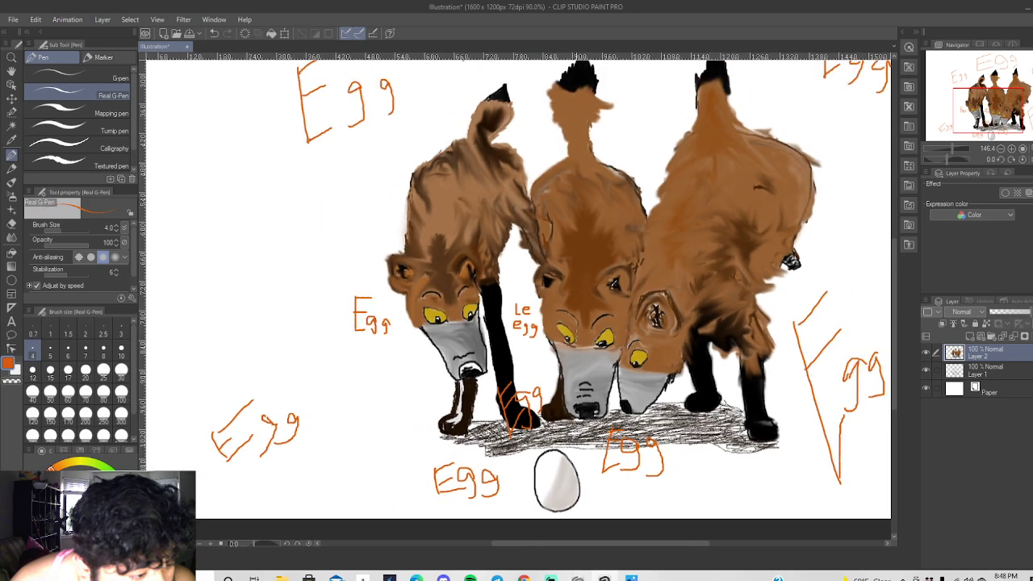
{"action": "scroll", "coordinate": [597, 331], "scroll_direction": "down", "scroll_amount": 1}
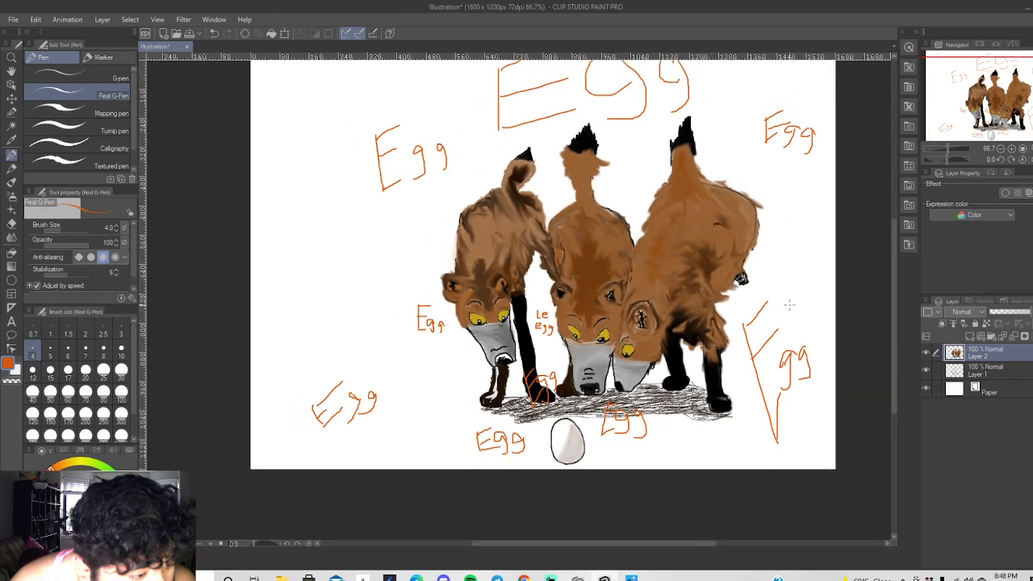
{"action": "left_click_drag", "start_coordinate": [589, 544], "coordinate": [605, 544]}
{"action": "scroll", "coordinate": [770, 363], "scroll_direction": "down", "scroll_amount": 1}
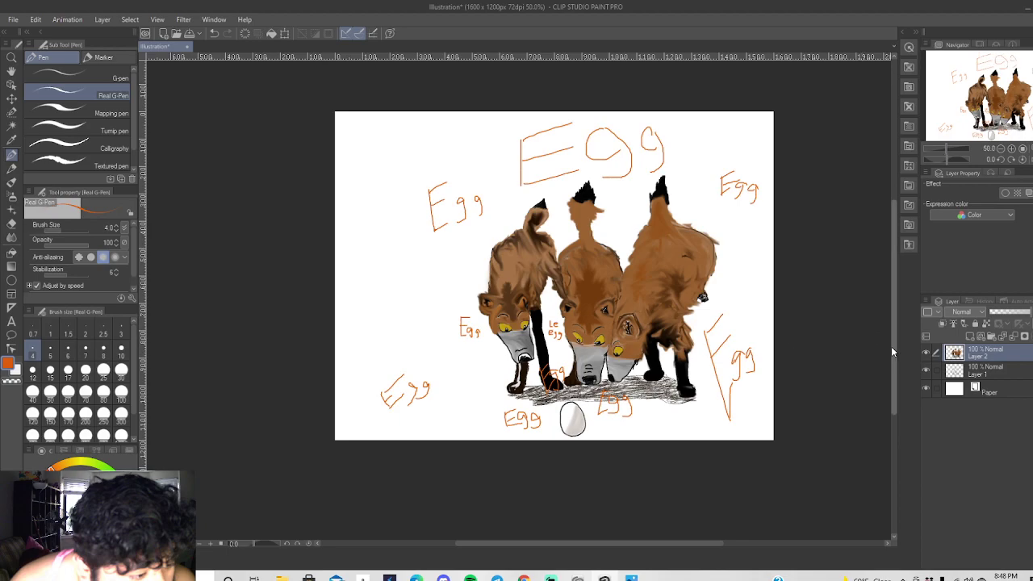
{"action": "left_click_drag", "start_coordinate": [891, 346], "coordinate": [893, 342]}
{"action": "left_click_drag", "start_coordinate": [593, 542], "coordinate": [617, 542]}
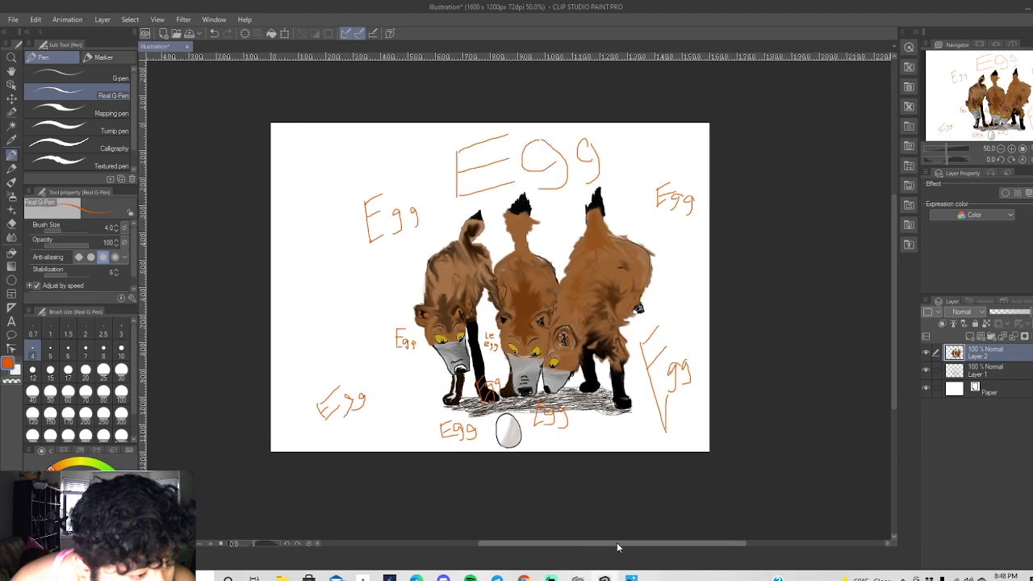
{"action": "scroll", "coordinate": [554, 255], "scroll_direction": "up", "scroll_amount": 1}
{"action": "scroll", "coordinate": [554, 255], "scroll_direction": "up", "scroll_amount": 1}
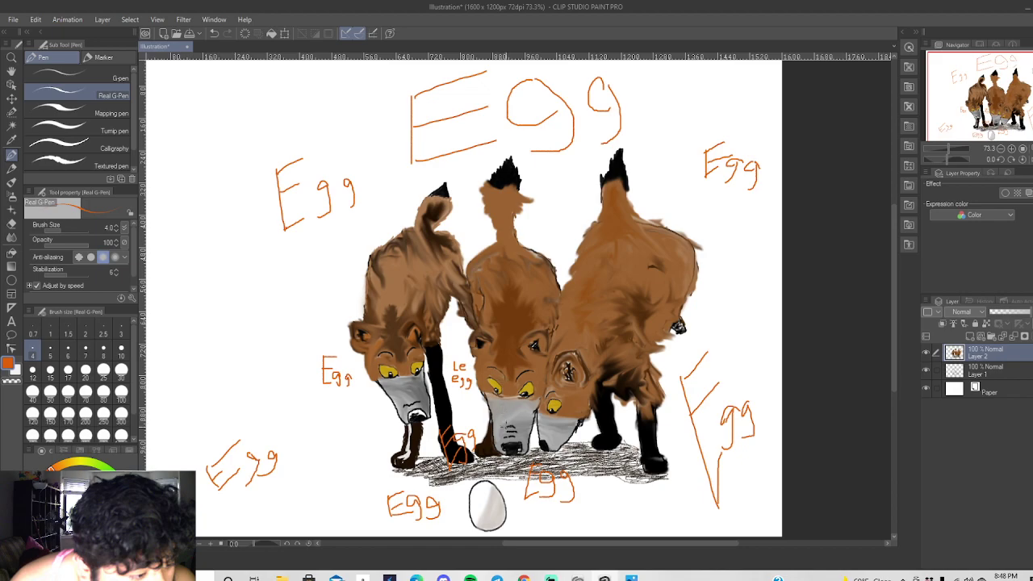
Try adding orange sparkles over the egg with the Sparkle decoration brush at size 100, and undo the stroke.
{"action": "left_click", "coordinate": [12, 229]}
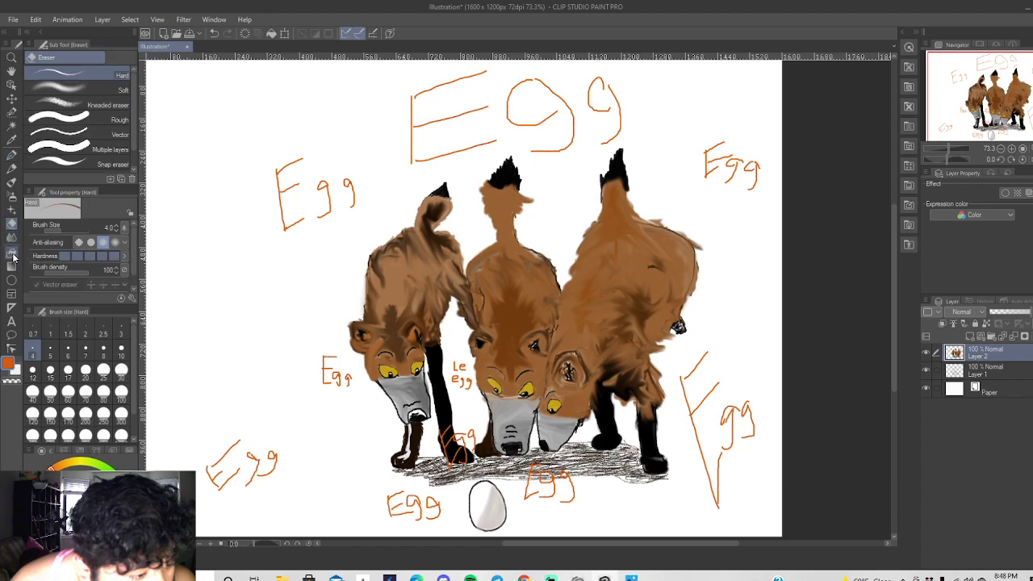
{"action": "left_click", "coordinate": [12, 255]}
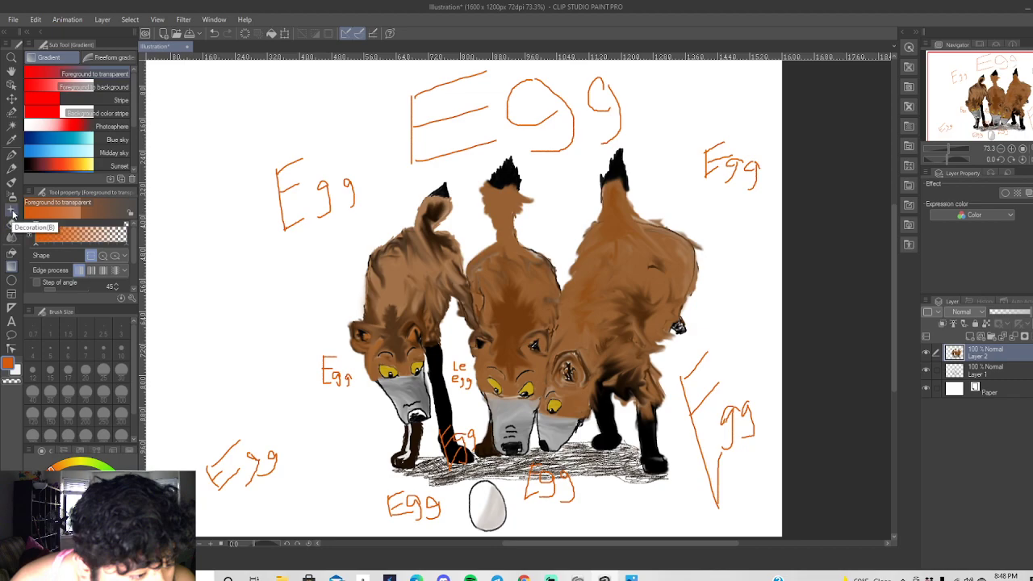
{"action": "left_click", "coordinate": [12, 211]}
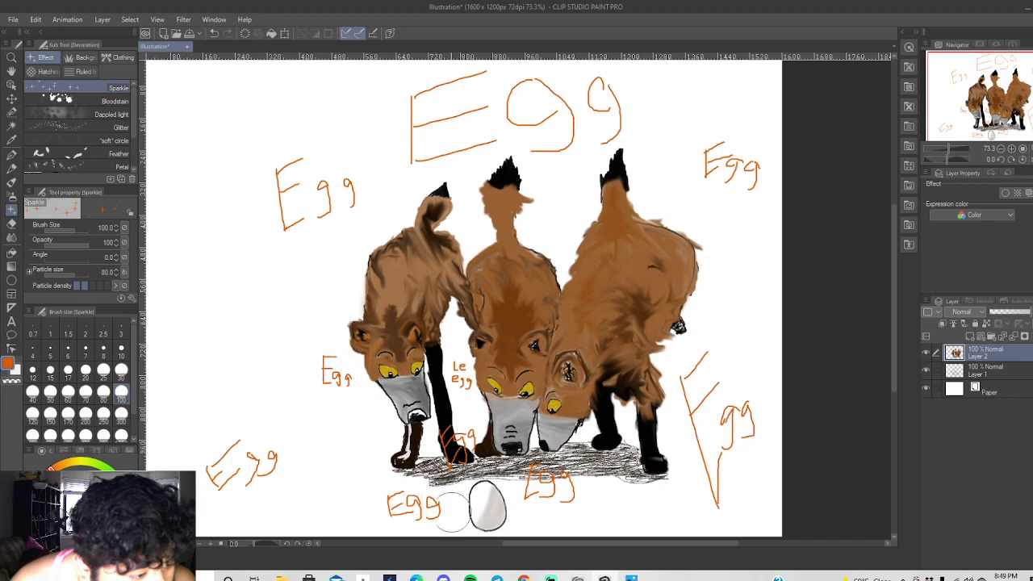
{"action": "mouse_move", "coordinate": [462, 506]}
{"action": "left_mouse_down"}
{"action": "mouse_move", "coordinate": [484, 501]}
{"action": "mouse_move", "coordinate": [521, 517]}
{"action": "mouse_move", "coordinate": [464, 491]}
{"action": "left_mouse_up"}
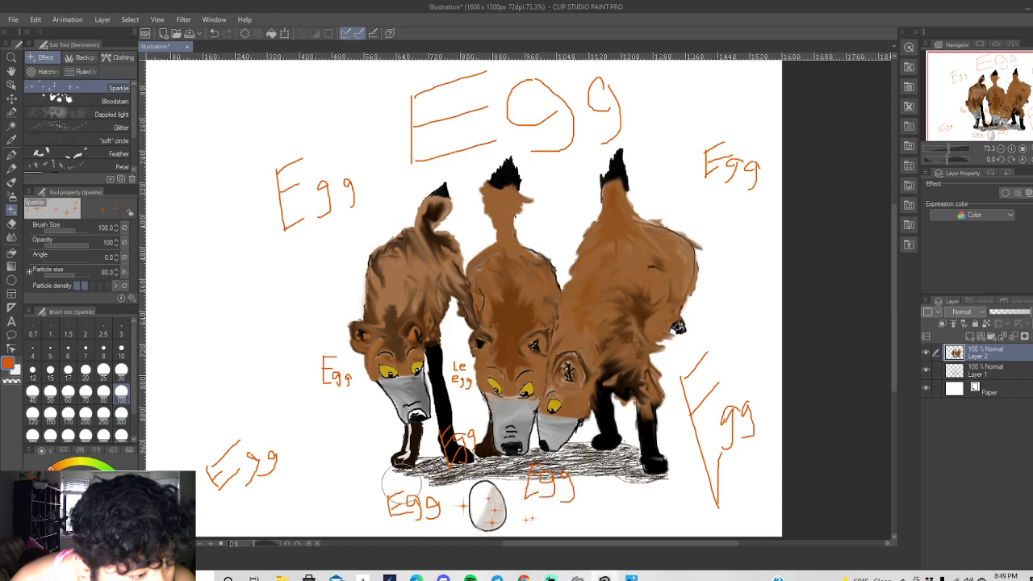
{"action": "left_click", "coordinate": [214, 34]}
Scatter red sparkles over and around the egg with the Sparkle decoration brush at size 100.
{"action": "scroll", "coordinate": [484, 452], "scroll_direction": "up", "scroll_amount": 4}
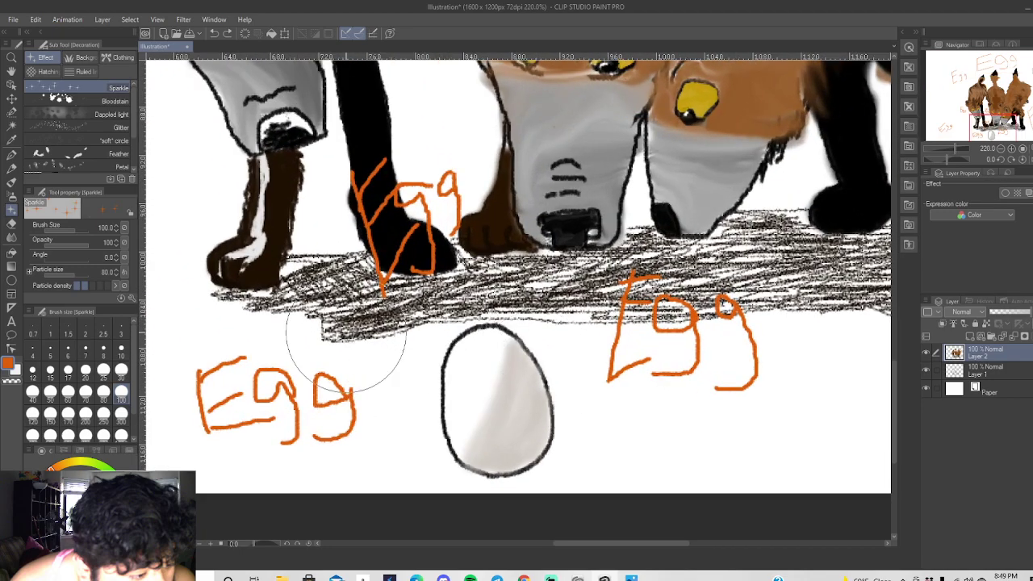
{"action": "key", "text": "x"}
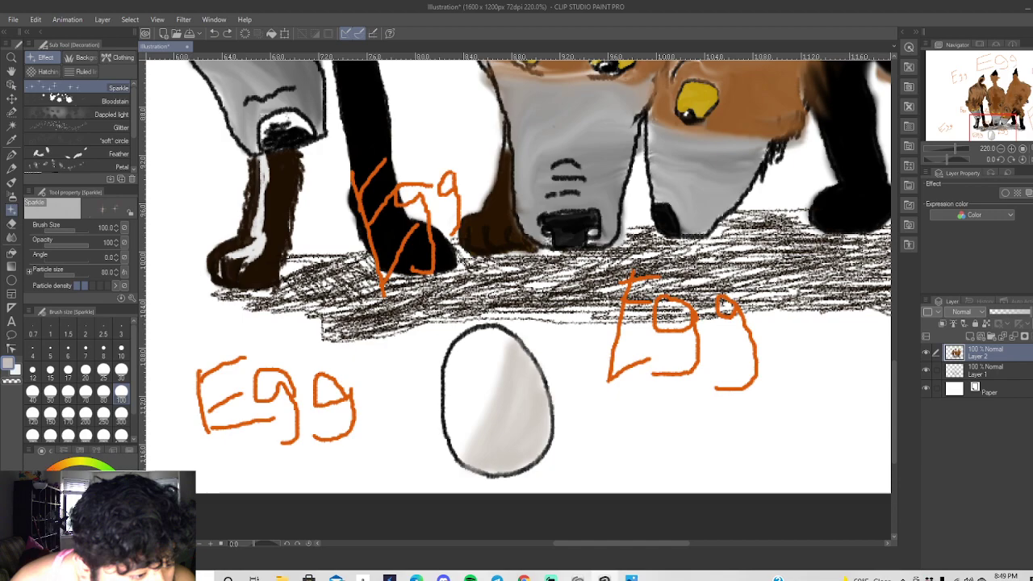
{"action": "key", "text": "x"}
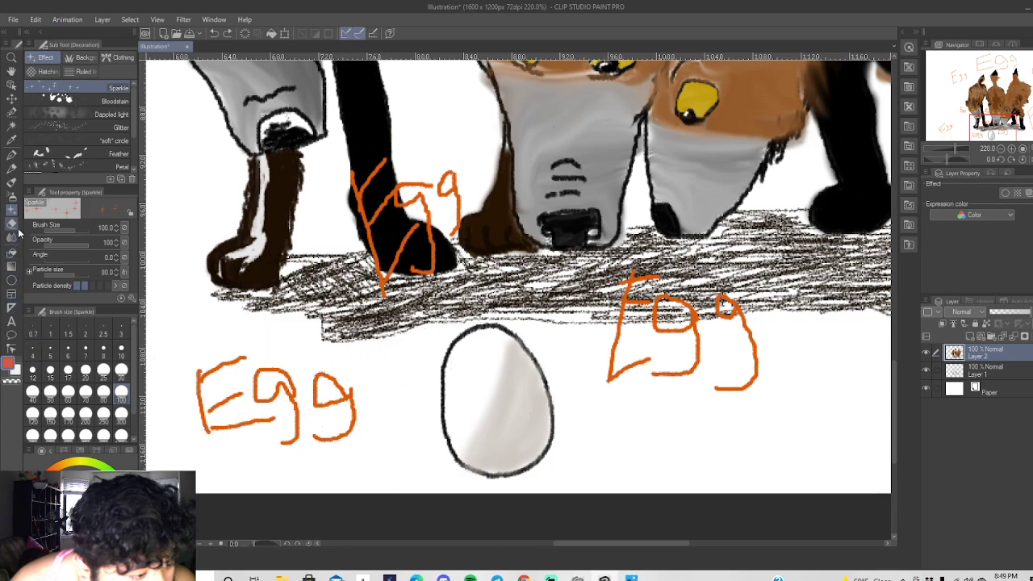
{"action": "left_click", "coordinate": [450, 386]}
{"action": "mouse_move", "coordinate": [450, 386]}
{"action": "left_mouse_down"}
{"action": "mouse_move", "coordinate": [542, 405]}
{"action": "mouse_move", "coordinate": [472, 433]}
{"action": "mouse_move", "coordinate": [516, 399]}
{"action": "mouse_move", "coordinate": [482, 445]}
{"action": "mouse_move", "coordinate": [495, 426]}
{"action": "mouse_move", "coordinate": [471, 427]}
{"action": "mouse_move", "coordinate": [508, 425]}
{"action": "mouse_move", "coordinate": [456, 424]}
{"action": "left_mouse_up"}
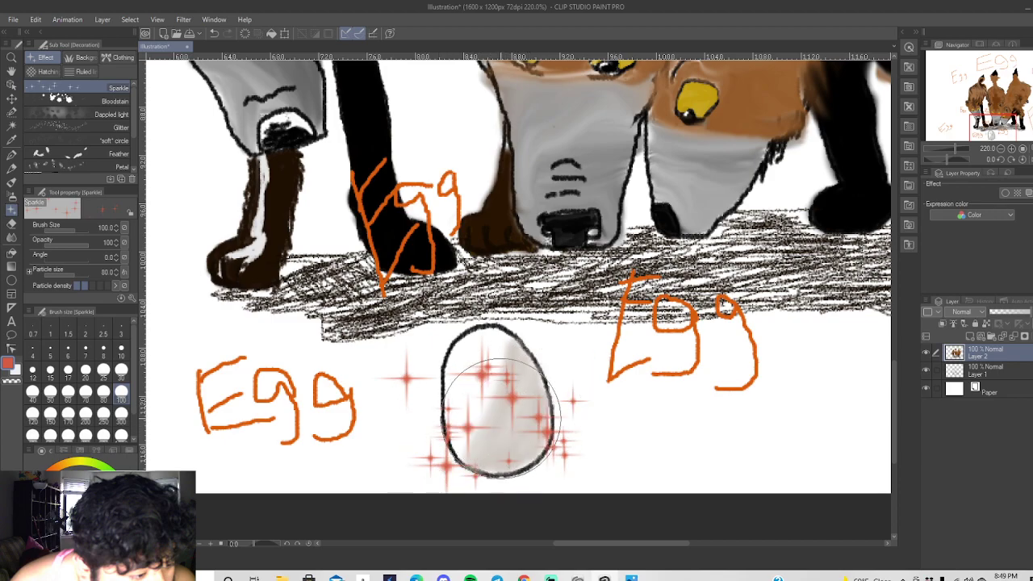
Try smudging the scribbled ground beside the first animal's foot with the Finger tip blender at size 20, and undo the strokes.
{"action": "scroll", "coordinate": [840, 323], "scroll_direction": "down", "scroll_amount": 5}
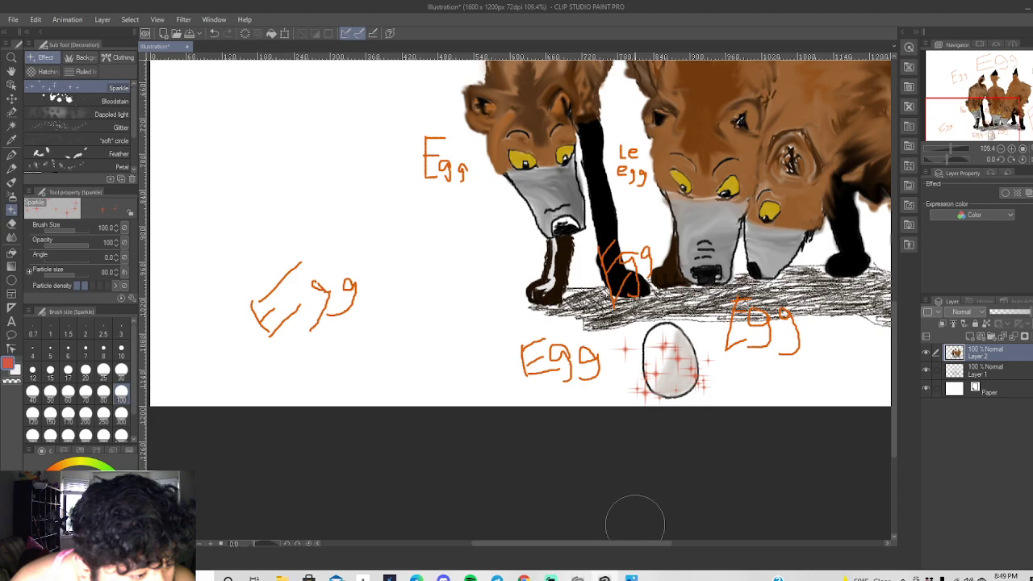
{"action": "left_click_drag", "start_coordinate": [625, 543], "coordinate": [671, 533]}
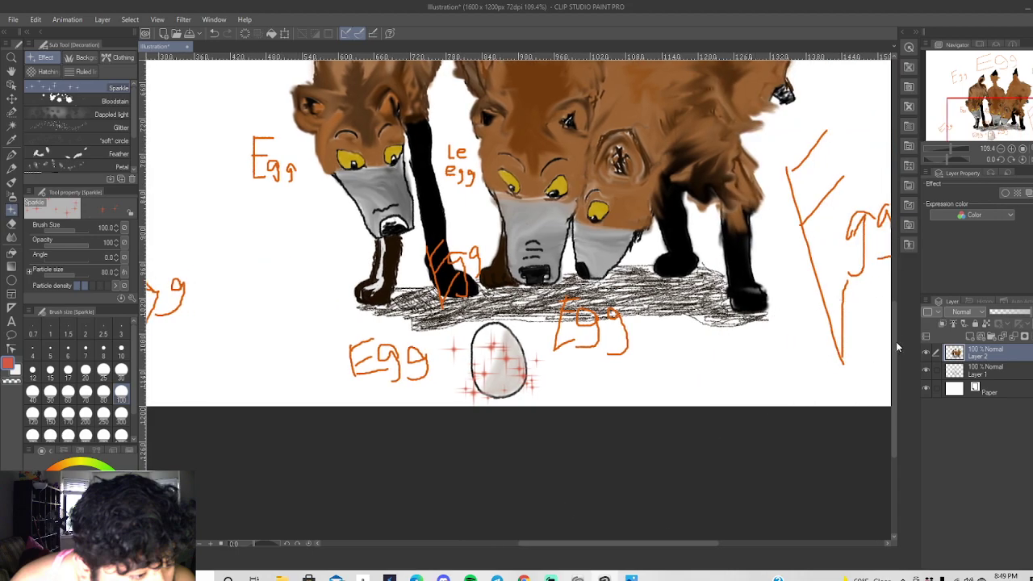
{"action": "left_click_drag", "start_coordinate": [892, 344], "coordinate": [899, 274]}
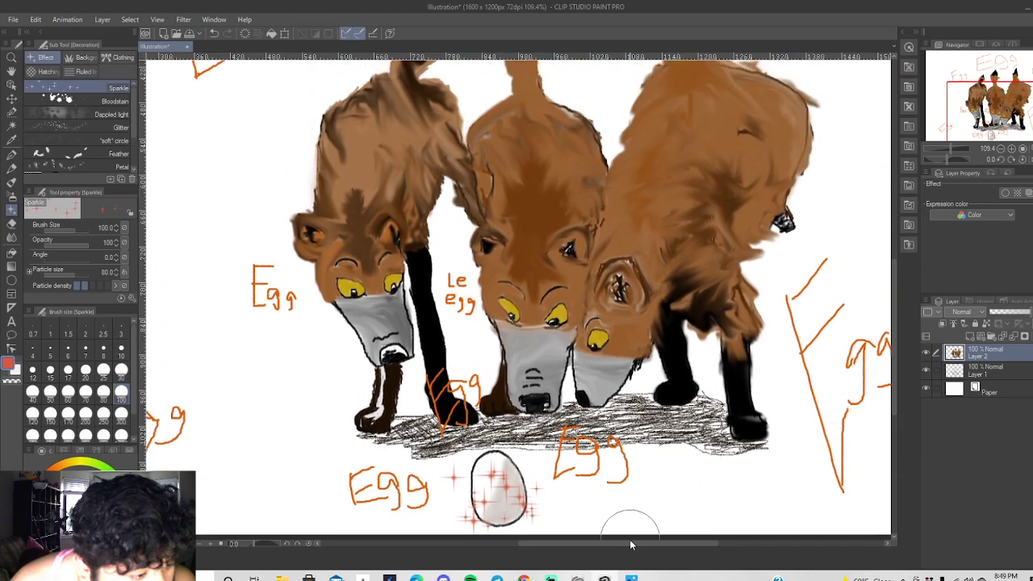
{"action": "left_click_drag", "start_coordinate": [630, 542], "coordinate": [653, 543]}
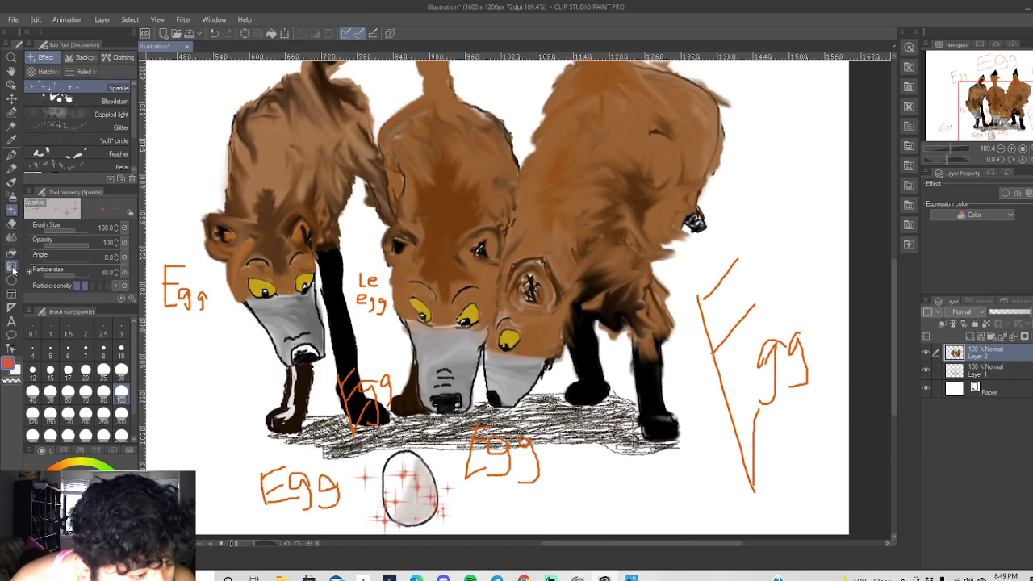
{"action": "left_click", "coordinate": [12, 239]}
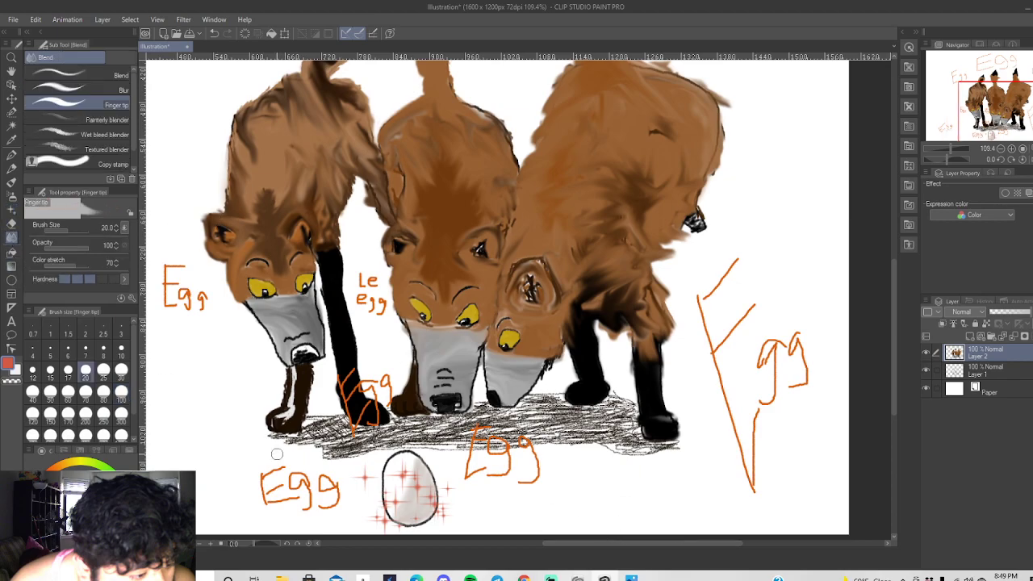
{"action": "mouse_move", "coordinate": [317, 428]}
{"action": "left_mouse_down"}
{"action": "mouse_move", "coordinate": [299, 430]}
{"action": "mouse_move", "coordinate": [333, 426]}
{"action": "mouse_move", "coordinate": [329, 434]}
{"action": "mouse_move", "coordinate": [310, 424]}
{"action": "mouse_move", "coordinate": [330, 425]}
{"action": "mouse_move", "coordinate": [342, 451]}
{"action": "mouse_move", "coordinate": [428, 444]}
{"action": "mouse_move", "coordinate": [395, 434]}
{"action": "mouse_move", "coordinate": [440, 426]}
{"action": "mouse_move", "coordinate": [413, 426]}
{"action": "left_mouse_up"}
{"action": "left_click", "coordinate": [214, 33]}
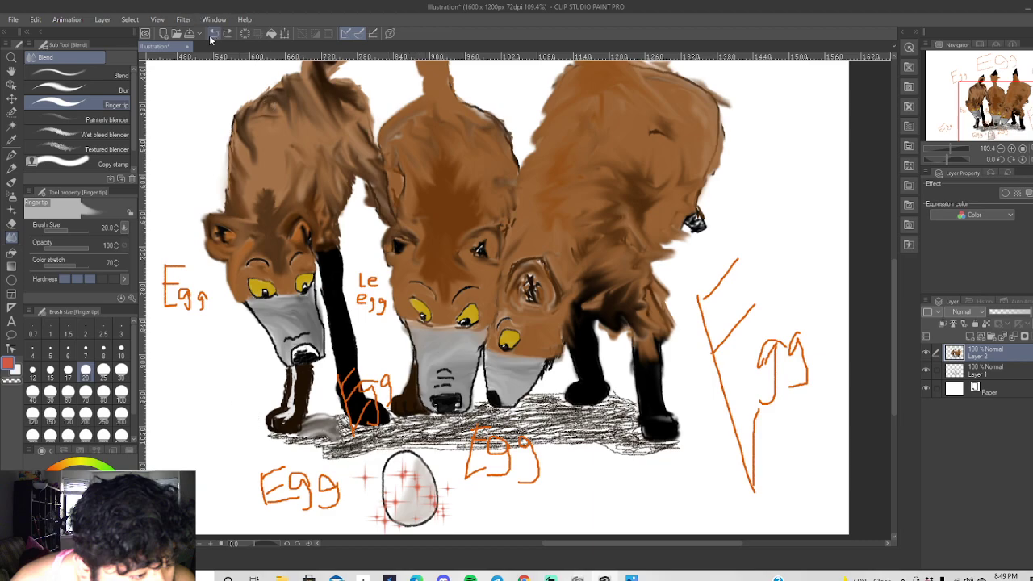
{"action": "left_click", "coordinate": [216, 34]}
{"action": "left_click", "coordinate": [216, 34]}
{"action": "left_click", "coordinate": [216, 33]}
{"action": "left_click", "coordinate": [216, 33]}
{"action": "left_click", "coordinate": [216, 34]}
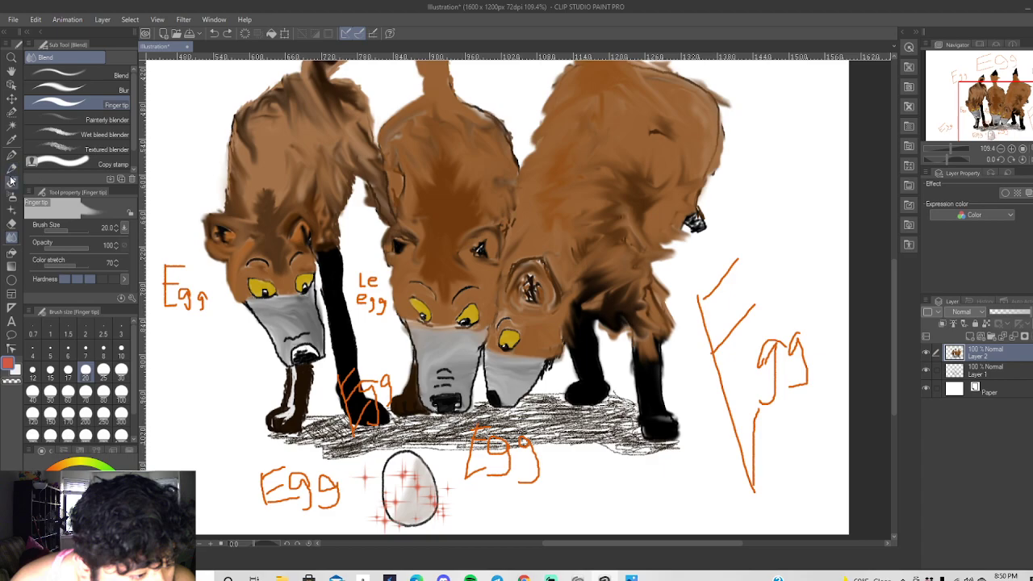
Thicken the "Egg" lettering beside the egg and over the first animal's black leg with the Real G-Pen at size 4, using the lettering's orange.
{"action": "left_click", "coordinate": [11, 139]}
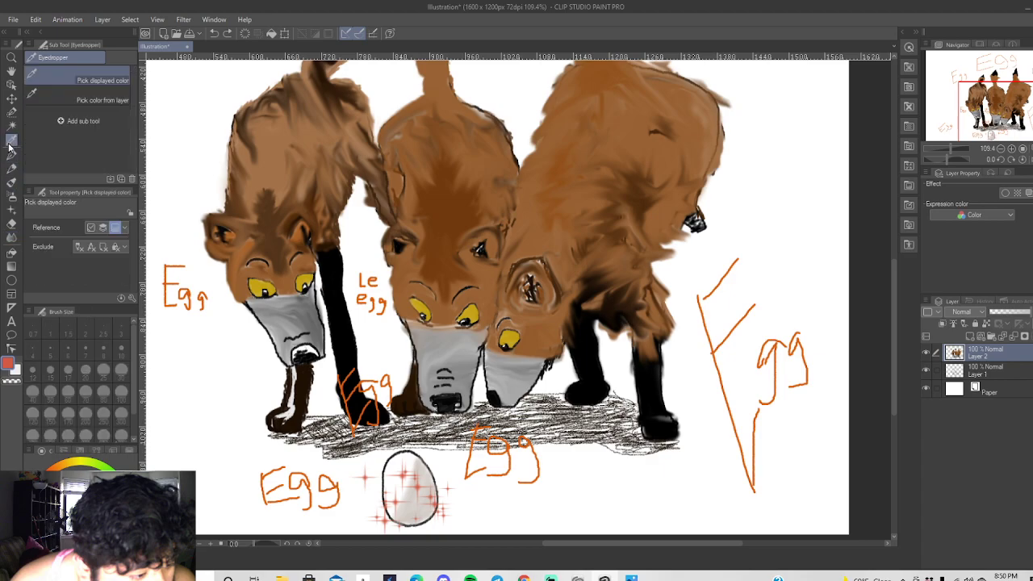
{"action": "left_click", "coordinate": [167, 279]}
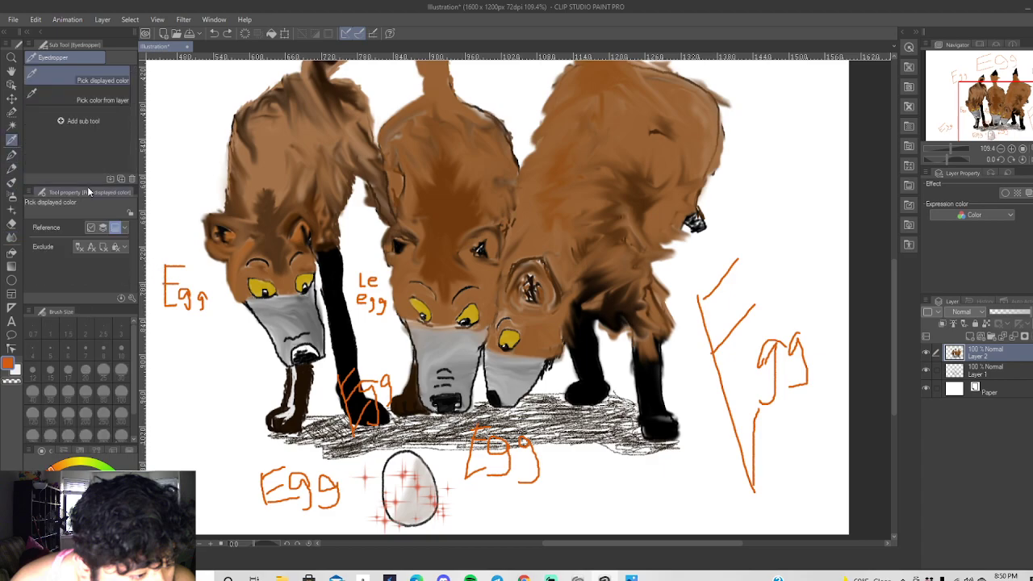
{"action": "left_click", "coordinate": [11, 168]}
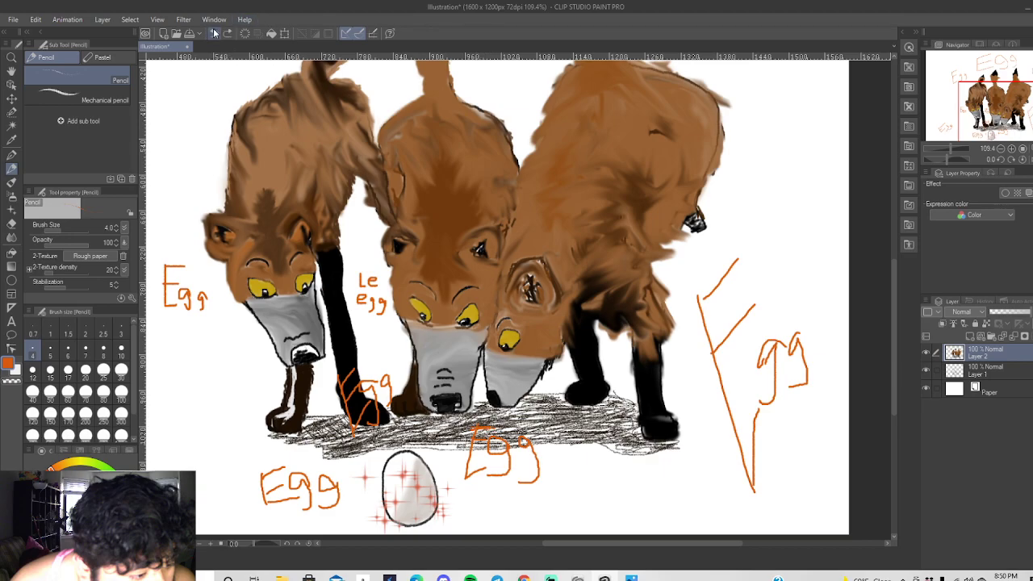
{"action": "left_click", "coordinate": [11, 154]}
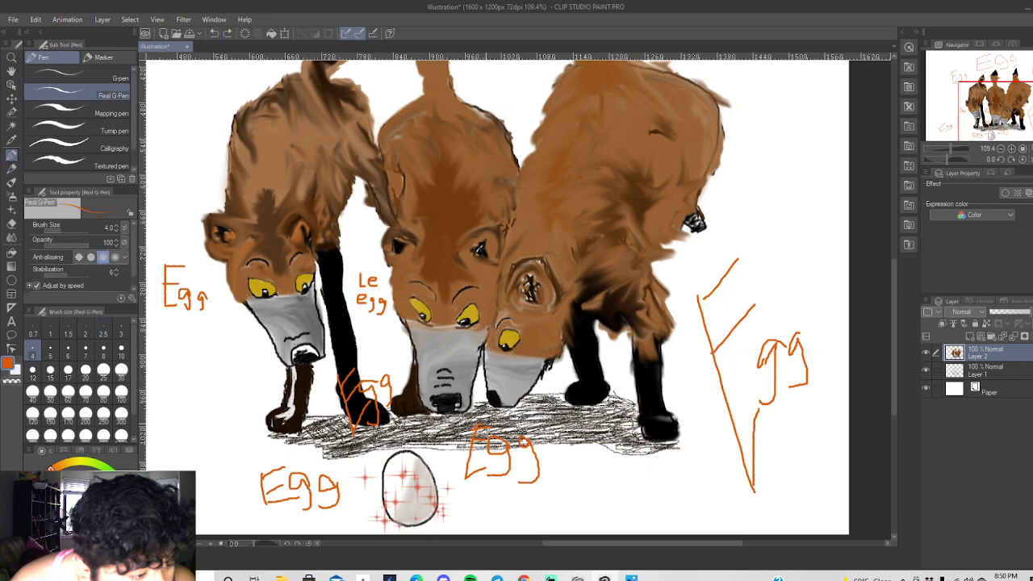
{"action": "mouse_move", "coordinate": [489, 425]}
{"action": "left_mouse_down"}
{"action": "mouse_move", "coordinate": [472, 422]}
{"action": "mouse_move", "coordinate": [450, 482]}
{"action": "mouse_move", "coordinate": [463, 482]}
{"action": "mouse_move", "coordinate": [481, 446]}
{"action": "mouse_move", "coordinate": [494, 442]}
{"action": "mouse_move", "coordinate": [489, 458]}
{"action": "mouse_move", "coordinate": [511, 442]}
{"action": "mouse_move", "coordinate": [487, 480]}
{"action": "mouse_move", "coordinate": [512, 467]}
{"action": "mouse_move", "coordinate": [497, 476]}
{"action": "left_mouse_up"}
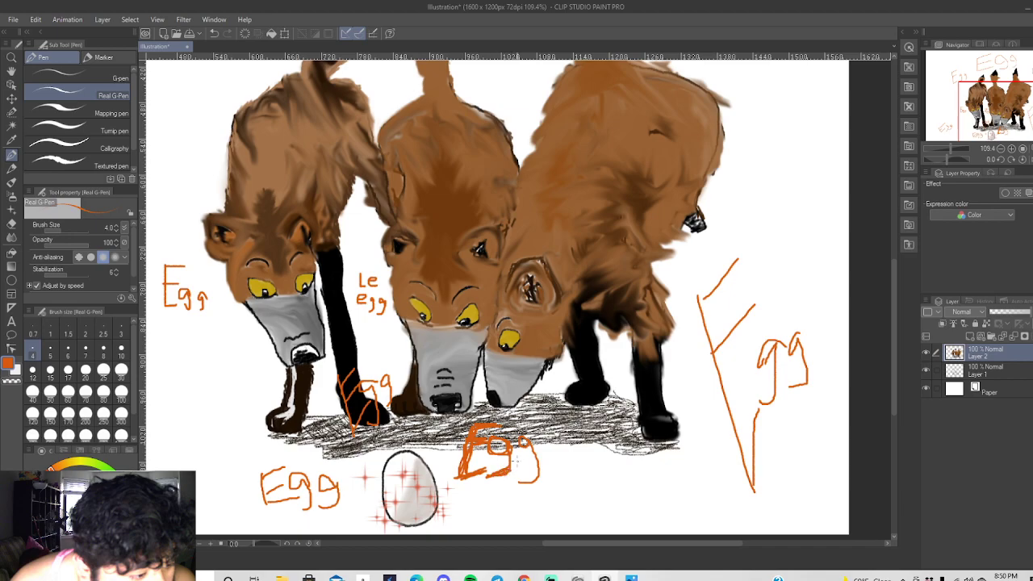
{"action": "mouse_move", "coordinate": [528, 438]}
{"action": "left_mouse_down"}
{"action": "mouse_move", "coordinate": [518, 449]}
{"action": "mouse_move", "coordinate": [532, 452]}
{"action": "mouse_move", "coordinate": [516, 449]}
{"action": "left_mouse_up"}
{"action": "mouse_move", "coordinate": [516, 446]}
{"action": "left_mouse_down"}
{"action": "mouse_move", "coordinate": [539, 481]}
{"action": "mouse_move", "coordinate": [516, 484]}
{"action": "mouse_move", "coordinate": [544, 476]}
{"action": "mouse_move", "coordinate": [531, 489]}
{"action": "mouse_move", "coordinate": [536, 459]}
{"action": "mouse_move", "coordinate": [541, 482]}
{"action": "mouse_move", "coordinate": [531, 441]}
{"action": "left_mouse_up"}
{"action": "mouse_move", "coordinate": [530, 441]}
{"action": "left_mouse_down"}
{"action": "mouse_move", "coordinate": [530, 457]}
{"action": "mouse_move", "coordinate": [468, 473]}
{"action": "left_mouse_up"}
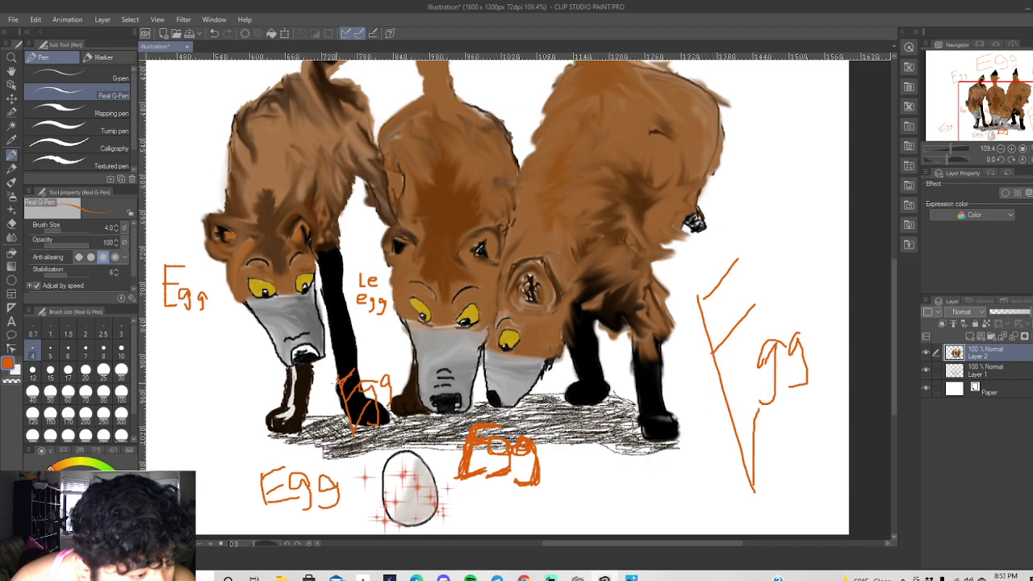
{"action": "mouse_move", "coordinate": [348, 373]}
{"action": "left_mouse_down"}
{"action": "mouse_move", "coordinate": [342, 397]}
{"action": "mouse_move", "coordinate": [353, 410]}
{"action": "mouse_move", "coordinate": [360, 386]}
{"action": "mouse_move", "coordinate": [353, 431]}
{"action": "mouse_move", "coordinate": [373, 402]}
{"action": "mouse_move", "coordinate": [364, 406]}
{"action": "left_mouse_up"}
{"action": "mouse_move", "coordinate": [363, 394]}
{"action": "left_mouse_down"}
{"action": "mouse_move", "coordinate": [377, 378]}
{"action": "mouse_move", "coordinate": [389, 393]}
{"action": "left_mouse_up"}
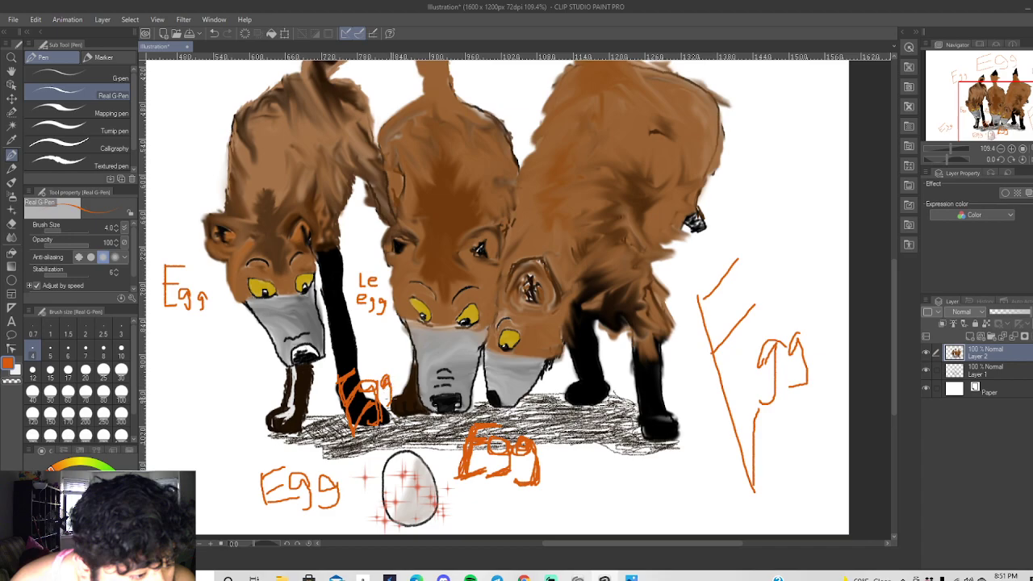
Handwrite a large orange "AH" followed by a small "Huevos~" in the blank canvas area beside the first animal.
{"action": "scroll", "coordinate": [542, 362], "scroll_direction": "down", "scroll_amount": 5}
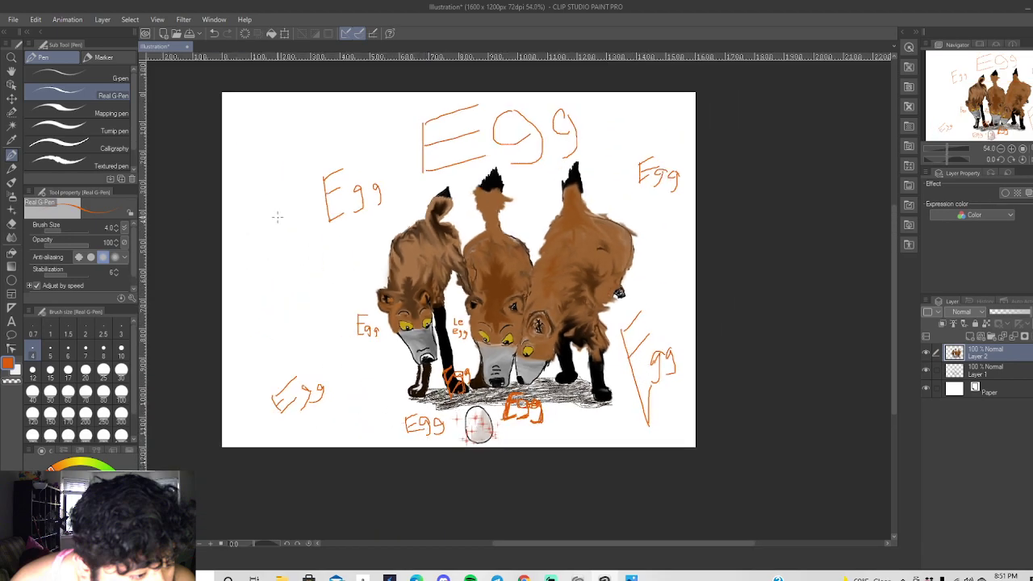
{"action": "scroll", "coordinate": [251, 218], "scroll_direction": "up", "scroll_amount": 10}
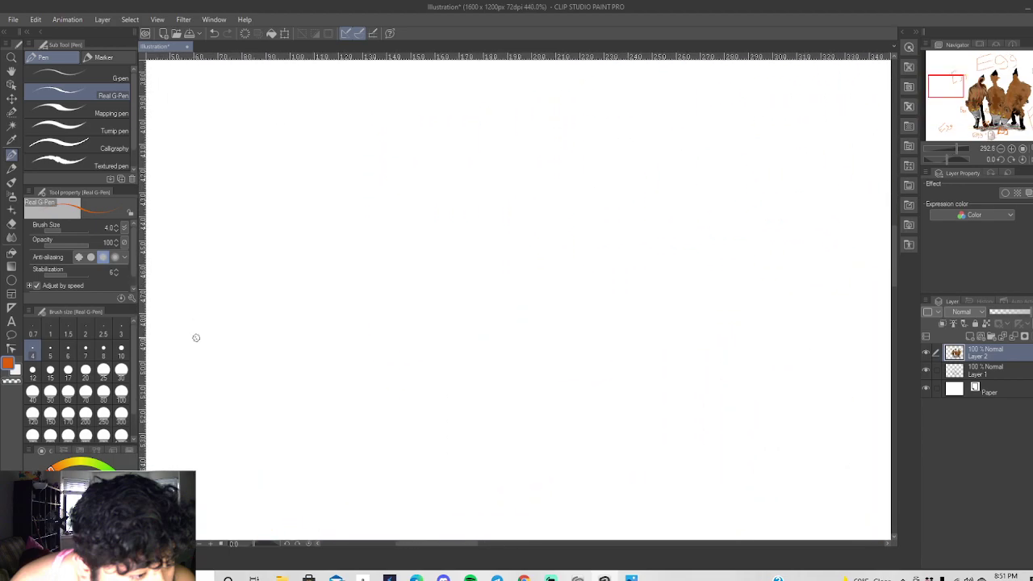
{"action": "mouse_move", "coordinate": [231, 387]}
{"action": "left_mouse_down"}
{"action": "mouse_move", "coordinate": [259, 213]}
{"action": "mouse_move", "coordinate": [342, 397]}
{"action": "left_mouse_up"}
{"action": "left_click_drag", "start_coordinate": [243, 338], "coordinate": [332, 300]}
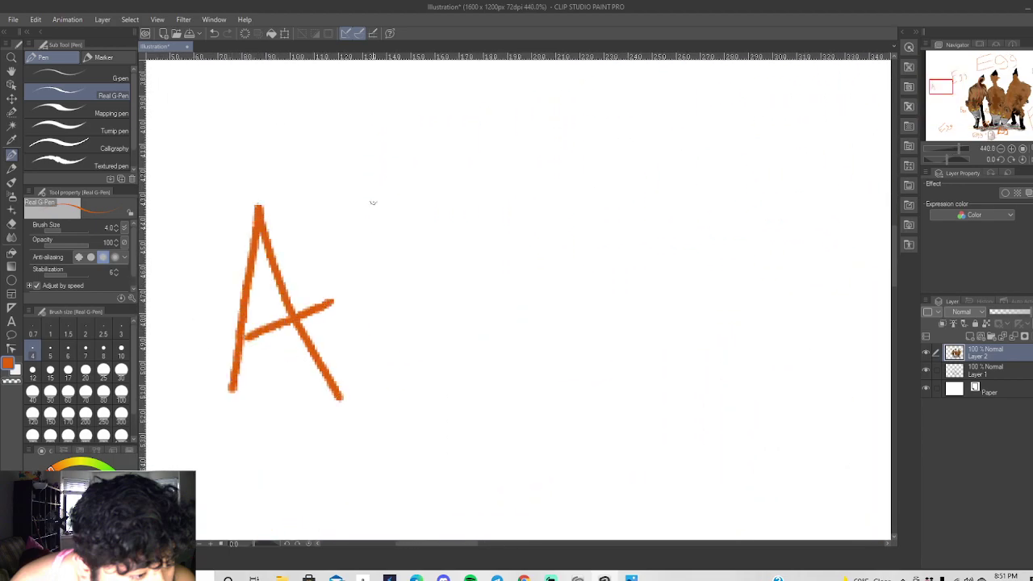
{"action": "left_click_drag", "start_coordinate": [370, 188], "coordinate": [459, 512]}
{"action": "left_click_drag", "start_coordinate": [403, 340], "coordinate": [493, 288]}
{"action": "left_click_drag", "start_coordinate": [469, 205], "coordinate": [532, 443]}
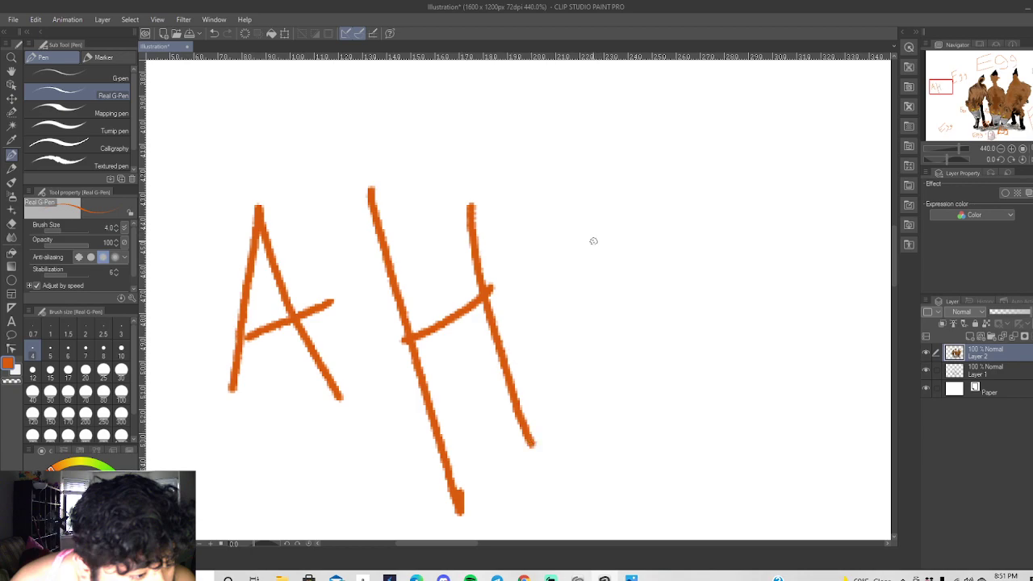
{"action": "mouse_move", "coordinate": [593, 339]}
{"action": "left_mouse_down"}
{"action": "mouse_move", "coordinate": [594, 410]}
{"action": "mouse_move", "coordinate": [621, 377]}
{"action": "mouse_move", "coordinate": [620, 419]}
{"action": "left_mouse_up"}
{"action": "mouse_move", "coordinate": [637, 384]}
{"action": "left_mouse_down"}
{"action": "mouse_move", "coordinate": [651, 415]}
{"action": "mouse_move", "coordinate": [661, 382]}
{"action": "mouse_move", "coordinate": [694, 386]}
{"action": "mouse_move", "coordinate": [681, 396]}
{"action": "mouse_move", "coordinate": [715, 419]}
{"action": "mouse_move", "coordinate": [732, 387]}
{"action": "mouse_move", "coordinate": [751, 393]}
{"action": "mouse_move", "coordinate": [752, 414]}
{"action": "mouse_move", "coordinate": [762, 387]}
{"action": "mouse_move", "coordinate": [787, 379]}
{"action": "mouse_move", "coordinate": [798, 401]}
{"action": "mouse_move", "coordinate": [783, 417]}
{"action": "mouse_move", "coordinate": [816, 401]}
{"action": "mouse_move", "coordinate": [828, 416]}
{"action": "mouse_move", "coordinate": [859, 408]}
{"action": "left_mouse_up"}
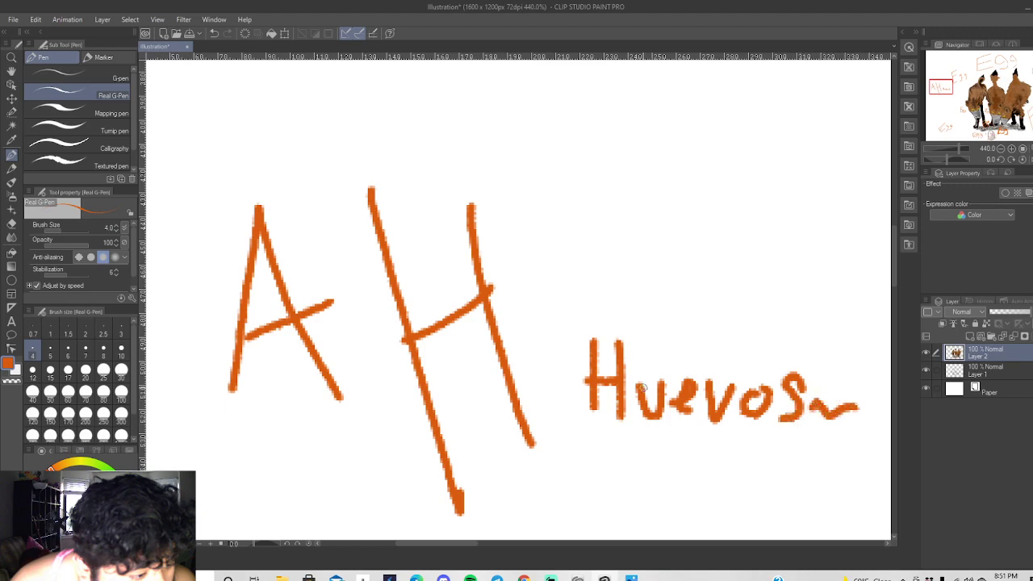
Add an orange exclamation mark after the handwritten "AH".
{"action": "scroll", "coordinate": [706, 401], "scroll_direction": "down", "scroll_amount": 10}
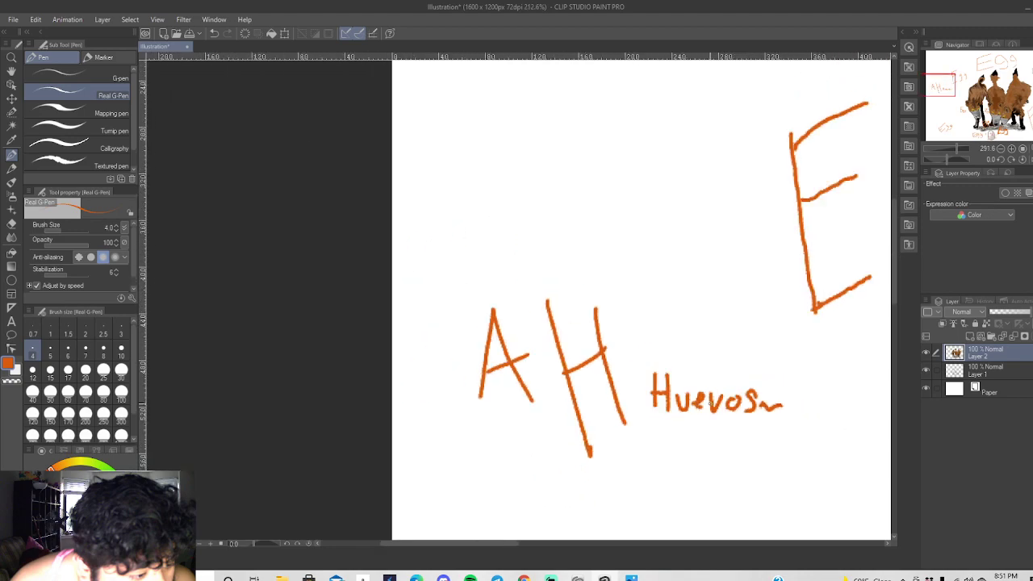
{"action": "left_click_drag", "start_coordinate": [528, 544], "coordinate": [677, 554]}
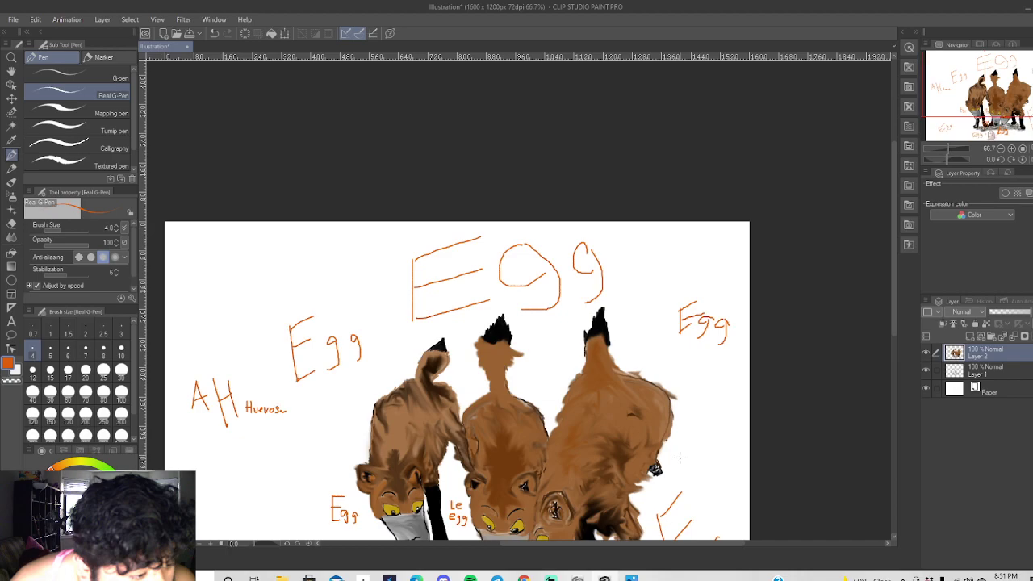
{"action": "scroll", "coordinate": [225, 403], "scroll_direction": "up", "scroll_amount": 8}
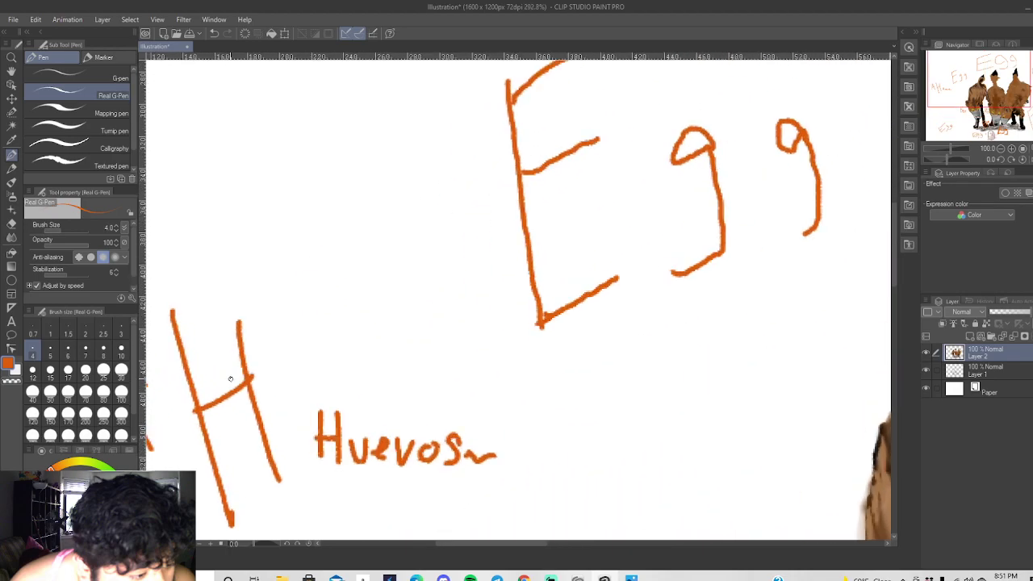
{"action": "left_click_drag", "start_coordinate": [272, 282], "coordinate": [282, 369]}
{"action": "left_click", "coordinate": [283, 390]}
Sign the artwork in red with the artist's handle and "'21" beside the first animal's front foot, using the Real G-Pen at size 4.
{"action": "scroll", "coordinate": [282, 389], "scroll_direction": "down", "scroll_amount": 7}
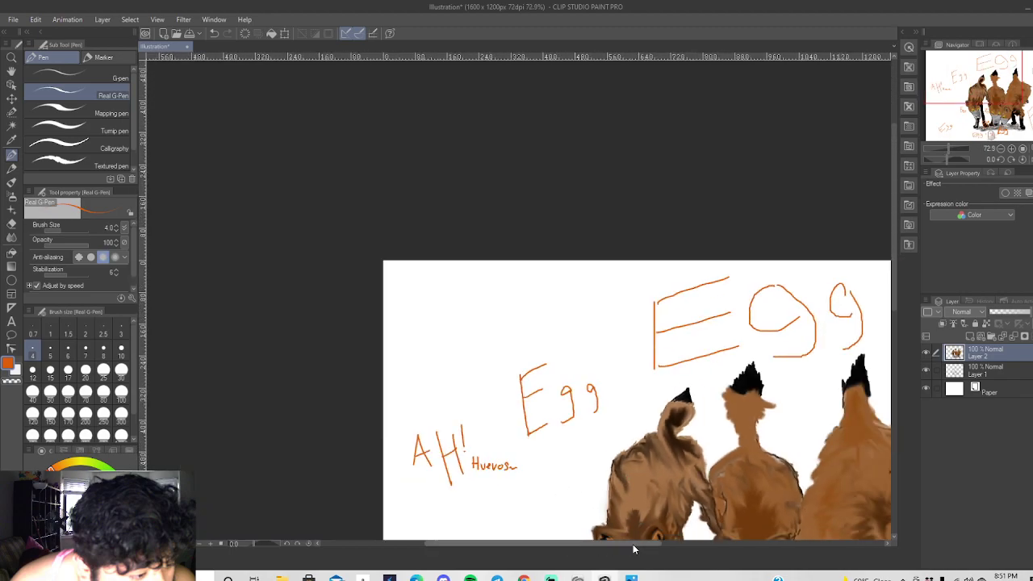
{"action": "left_click_drag", "start_coordinate": [617, 548], "coordinate": [662, 548]}
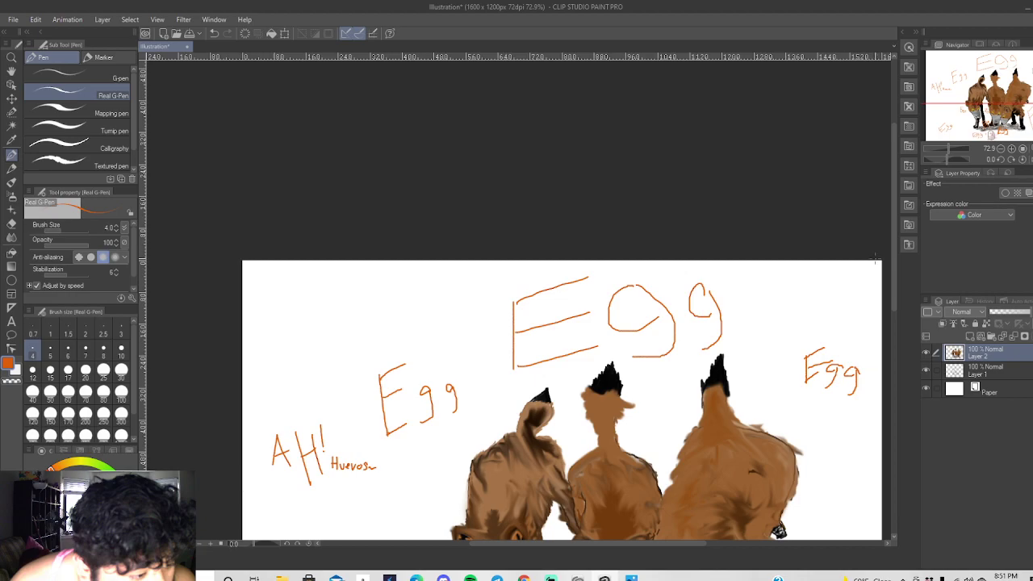
{"action": "left_click_drag", "start_coordinate": [894, 271], "coordinate": [898, 363]}
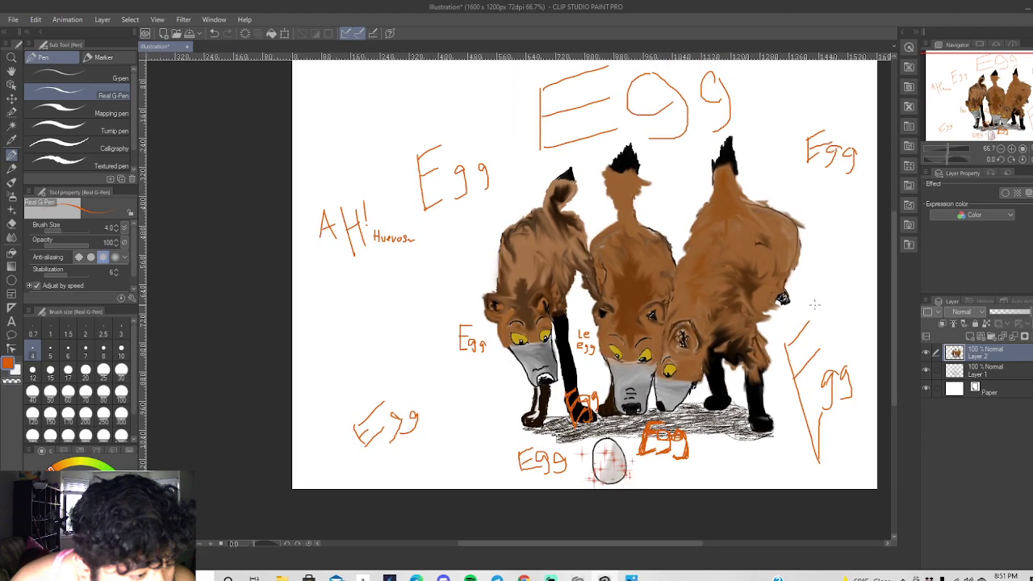
{"action": "scroll", "coordinate": [789, 332], "scroll_direction": "up", "scroll_amount": 1}
{"action": "left_click_drag", "start_coordinate": [895, 333], "coordinate": [897, 318]}
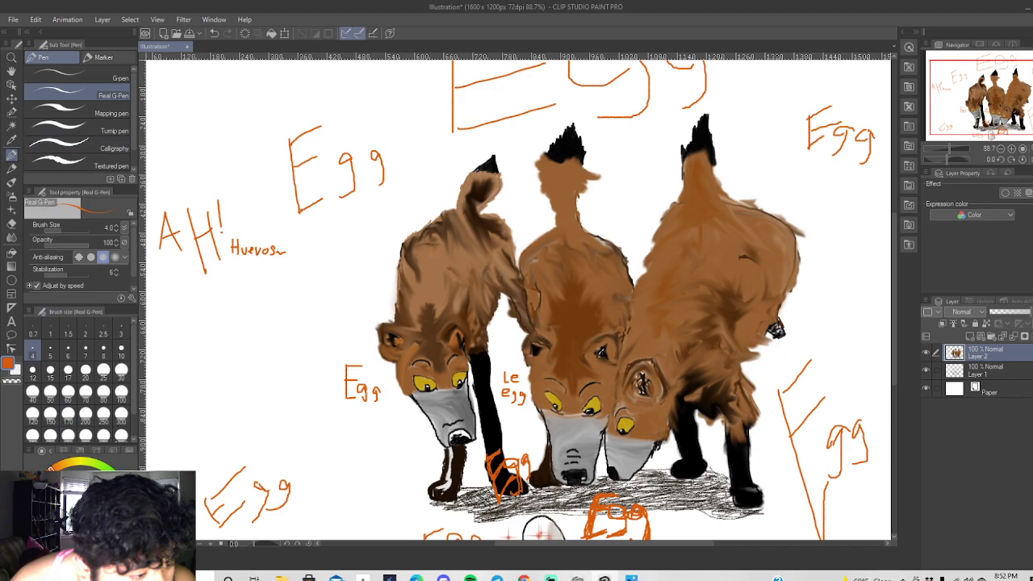
{"action": "left_click", "coordinate": [50, 468]}
{"action": "scroll", "coordinate": [828, 265], "scroll_direction": "down", "scroll_amount": 2}
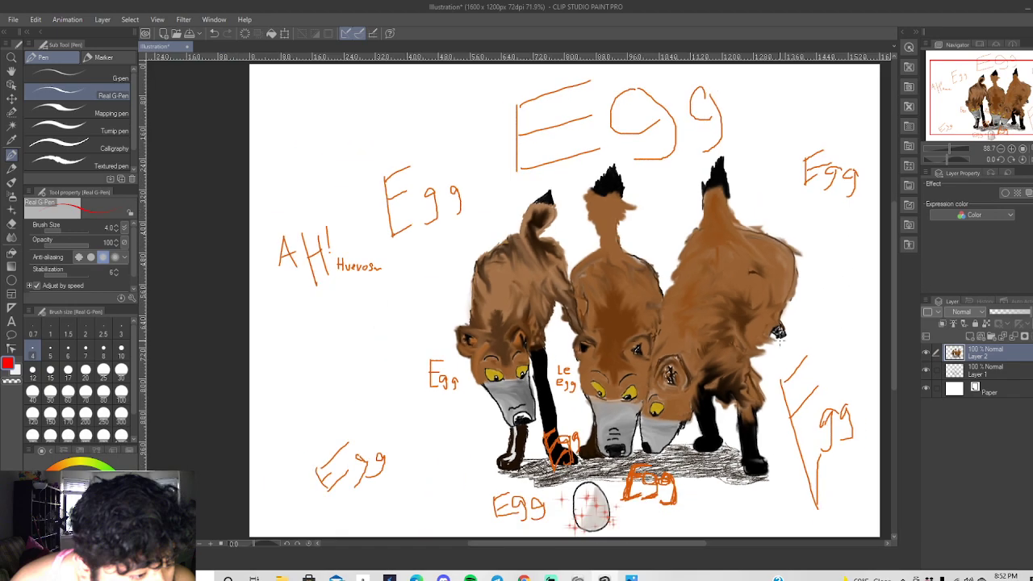
{"action": "scroll", "coordinate": [526, 425], "scroll_direction": "up", "scroll_amount": 5}
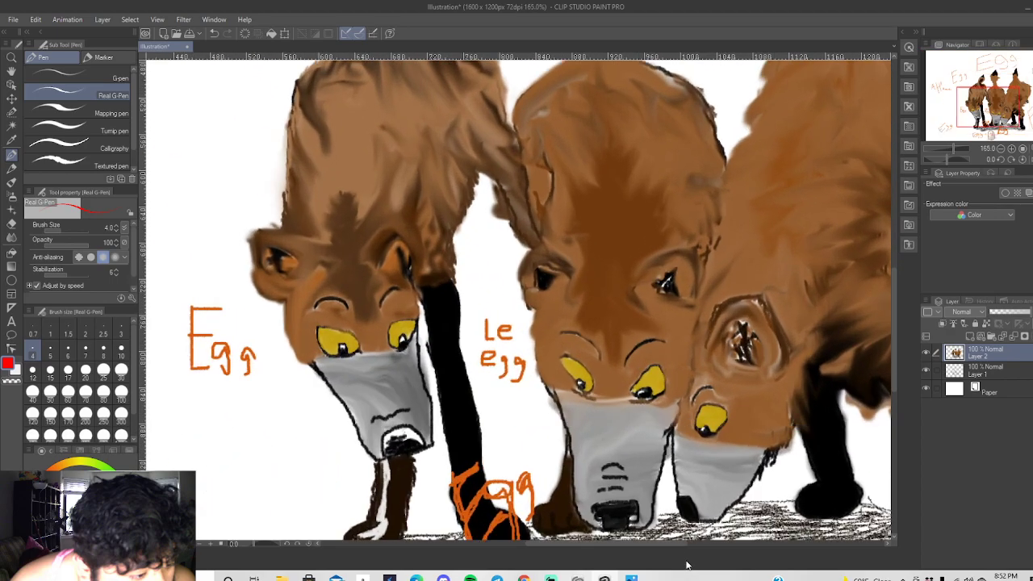
{"action": "scroll", "coordinate": [786, 431], "scroll_direction": "left", "scroll_amount": 5}
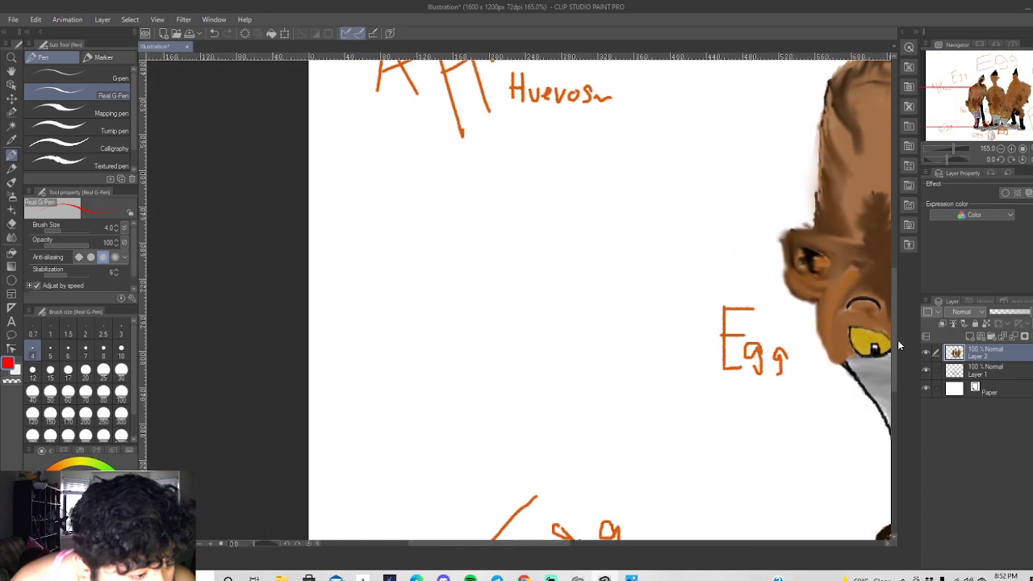
{"action": "scroll", "coordinate": [892, 350], "scroll_direction": "down", "scroll_amount": 3}
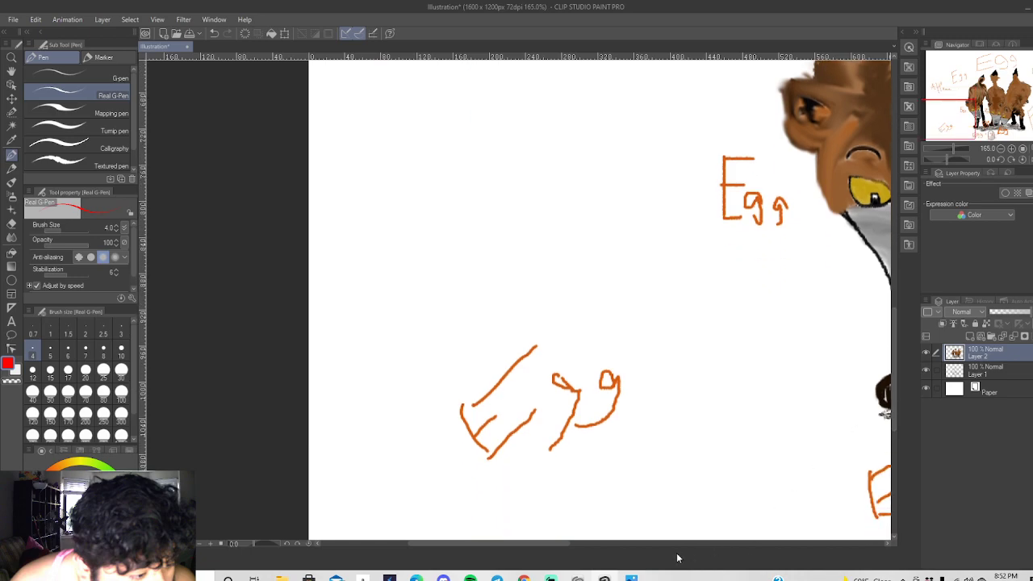
{"action": "left_click_drag", "start_coordinate": [539, 550], "coordinate": [631, 551]}
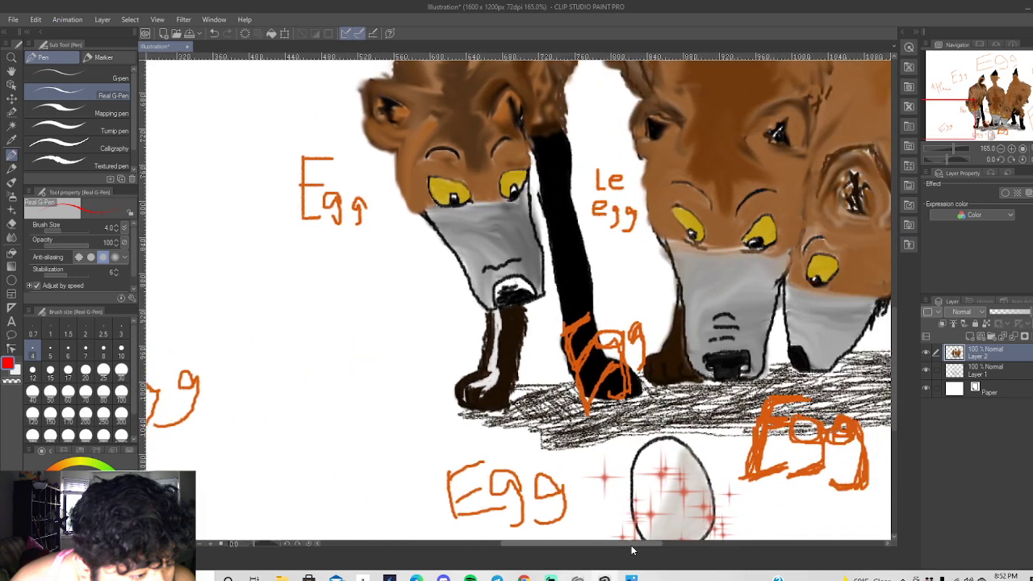
{"action": "mouse_move", "coordinate": [302, 320]}
{"action": "left_mouse_down"}
{"action": "mouse_move", "coordinate": [291, 323]}
{"action": "mouse_move", "coordinate": [312, 335]}
{"action": "mouse_move", "coordinate": [295, 328]}
{"action": "mouse_move", "coordinate": [299, 342]}
{"action": "mouse_move", "coordinate": [326, 339]}
{"action": "mouse_move", "coordinate": [331, 350]}
{"action": "mouse_move", "coordinate": [334, 324]}
{"action": "mouse_move", "coordinate": [338, 343]}
{"action": "mouse_move", "coordinate": [347, 348]}
{"action": "mouse_move", "coordinate": [352, 327]}
{"action": "mouse_move", "coordinate": [373, 351]}
{"action": "mouse_move", "coordinate": [384, 323]}
{"action": "mouse_move", "coordinate": [393, 350]}
{"action": "mouse_move", "coordinate": [399, 333]}
{"action": "mouse_move", "coordinate": [396, 347]}
{"action": "left_mouse_up"}
{"action": "left_click_drag", "start_coordinate": [394, 336], "coordinate": [412, 348]}
{"action": "mouse_move", "coordinate": [413, 347]}
{"action": "left_mouse_down"}
{"action": "mouse_move", "coordinate": [413, 319]}
{"action": "mouse_move", "coordinate": [420, 347]}
{"action": "mouse_move", "coordinate": [429, 321]}
{"action": "mouse_move", "coordinate": [440, 332]}
{"action": "mouse_move", "coordinate": [431, 339]}
{"action": "mouse_move", "coordinate": [444, 348]}
{"action": "mouse_move", "coordinate": [452, 332]}
{"action": "mouse_move", "coordinate": [456, 343]}
{"action": "left_mouse_up"}
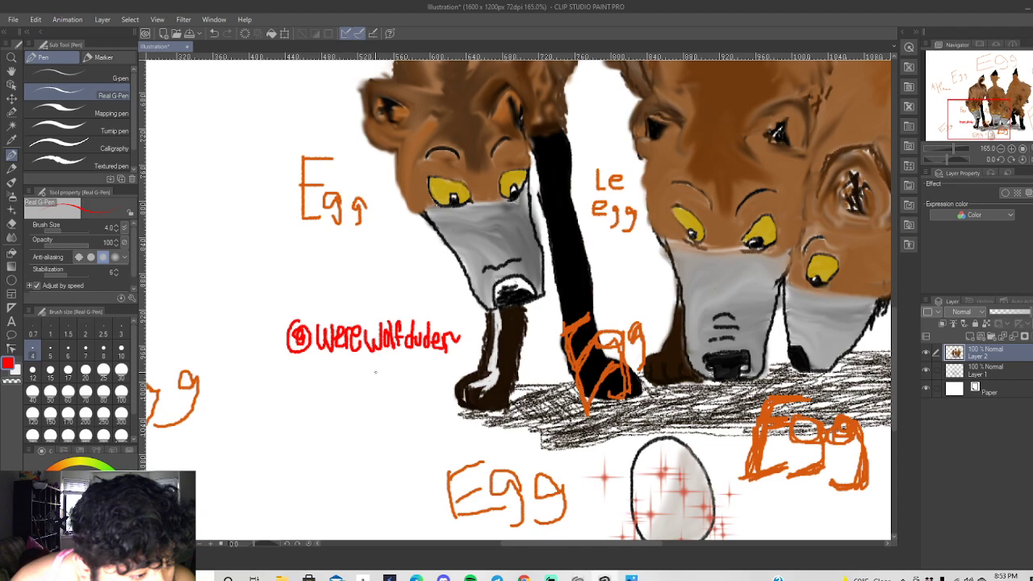
{"action": "mouse_move", "coordinate": [382, 373]}
{"action": "left_mouse_down"}
{"action": "mouse_move", "coordinate": [399, 373]}
{"action": "mouse_move", "coordinate": [389, 390]}
{"action": "mouse_move", "coordinate": [412, 393]}
{"action": "mouse_move", "coordinate": [374, 373]}
{"action": "left_mouse_up"}
Review the whole signed illustration.
{"action": "scroll", "coordinate": [611, 321], "scroll_direction": "down", "scroll_amount": 5}
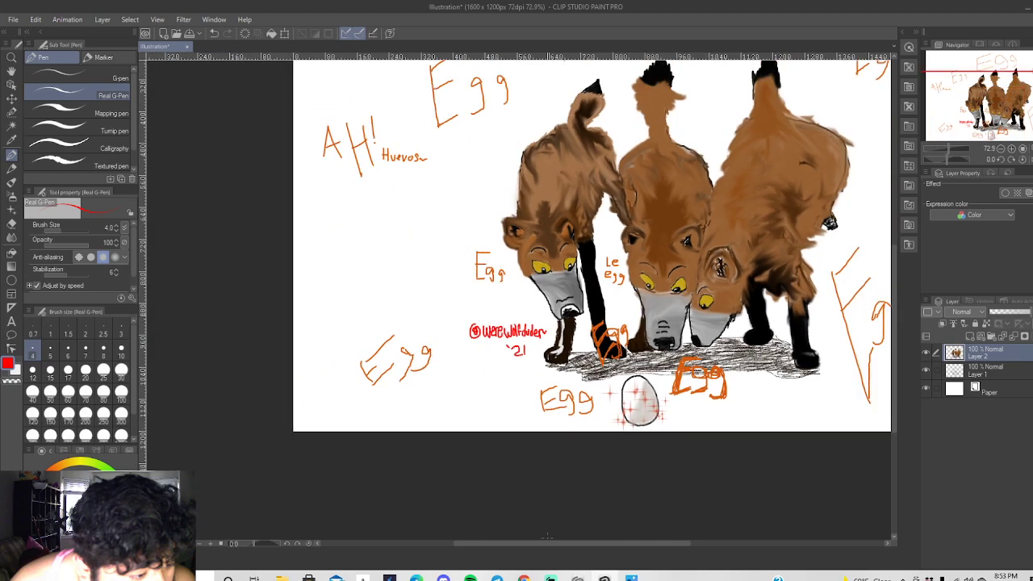
{"action": "left_click_drag", "start_coordinate": [549, 543], "coordinate": [584, 543]}
{"action": "left_click_drag", "start_coordinate": [895, 327], "coordinate": [896, 279]}
{"action": "scroll", "coordinate": [839, 261], "scroll_direction": "down", "scroll_amount": 1}
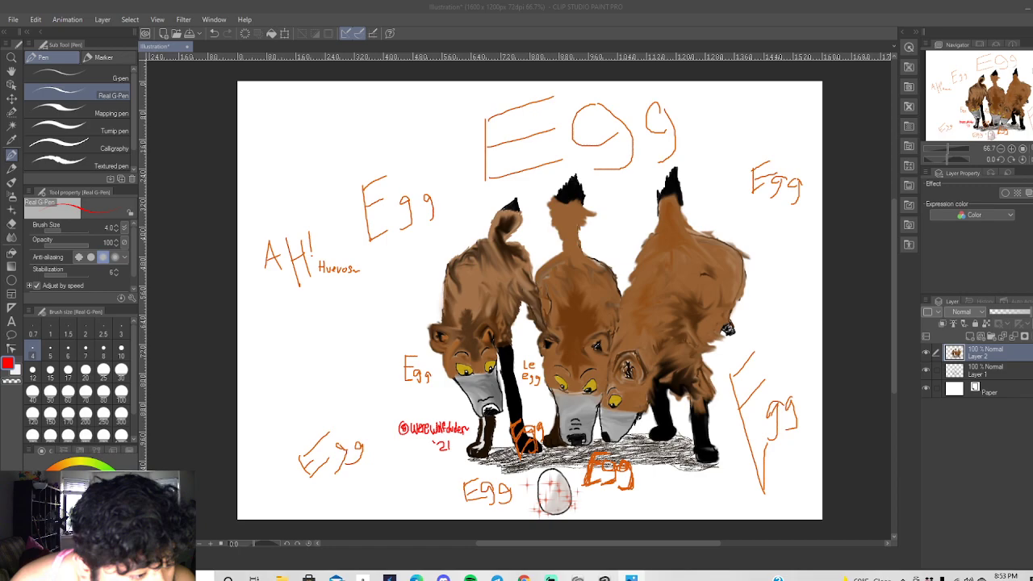
{"action": "left_click_drag", "start_coordinate": [309, 239], "coordinate": [702, 578]}
{"action": "key", "text": "alt+F4"}
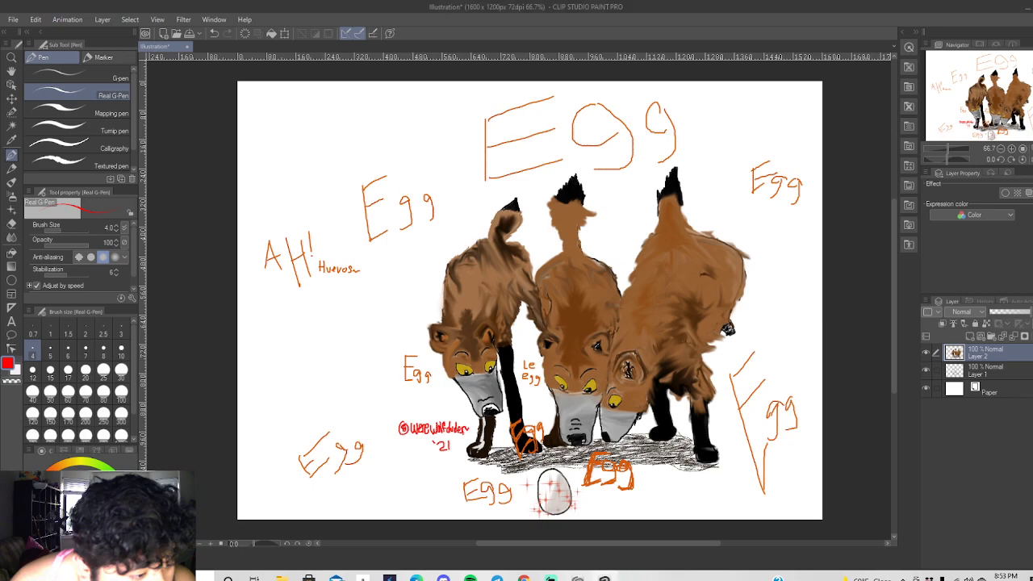
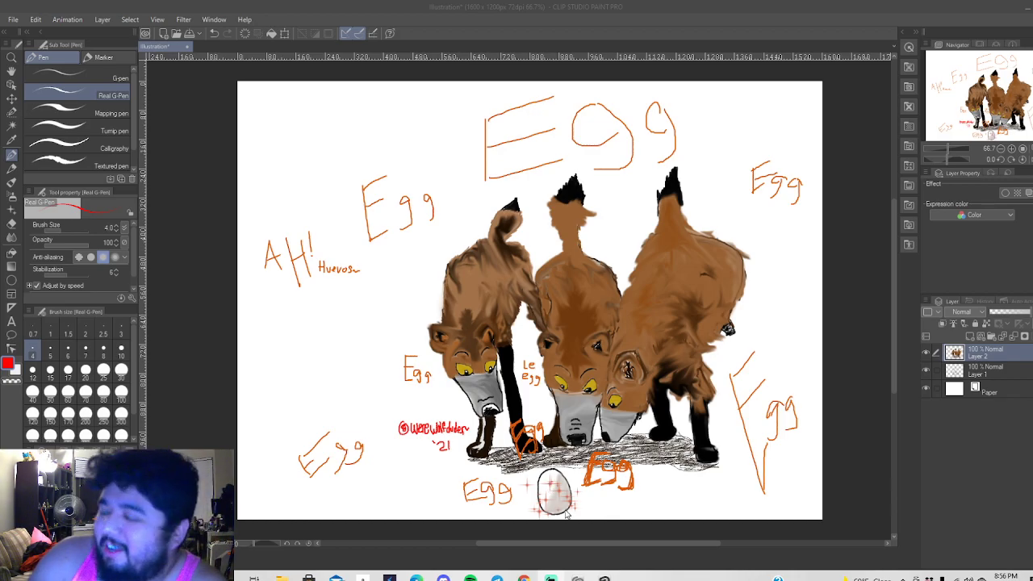
Inspect the finished illustration up close around the egg, the animals and the orange lettering, and check the whole composition.
{"action": "scroll", "coordinate": [575, 498], "scroll_direction": "up", "scroll_amount": 5}
{"action": "scroll", "coordinate": [575, 498], "scroll_direction": "up", "scroll_amount": 2}
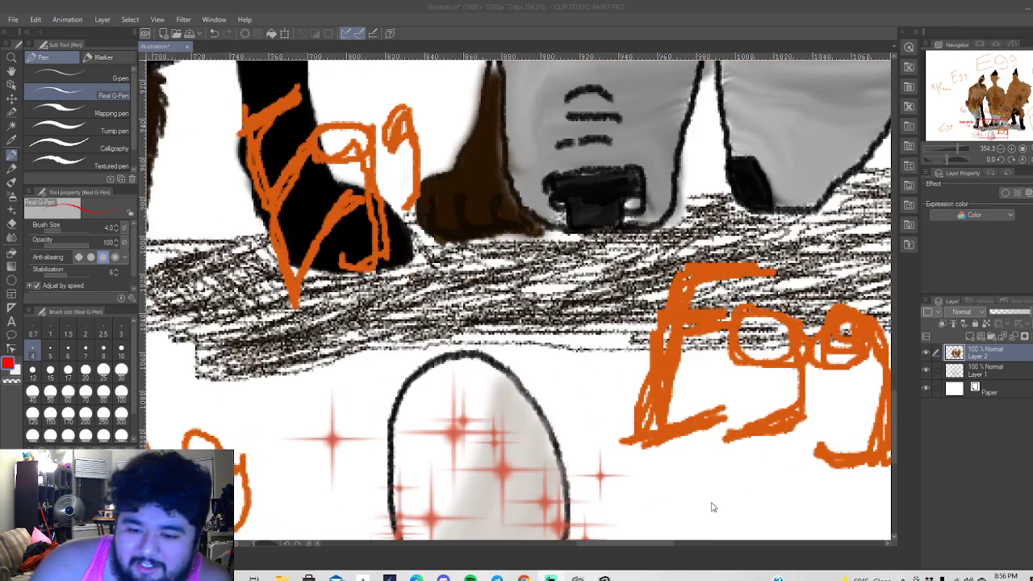
{"action": "scroll", "coordinate": [556, 485], "scroll_direction": "down", "scroll_amount": 4}
{"action": "scroll", "coordinate": [655, 443], "scroll_direction": "down", "scroll_amount": 4}
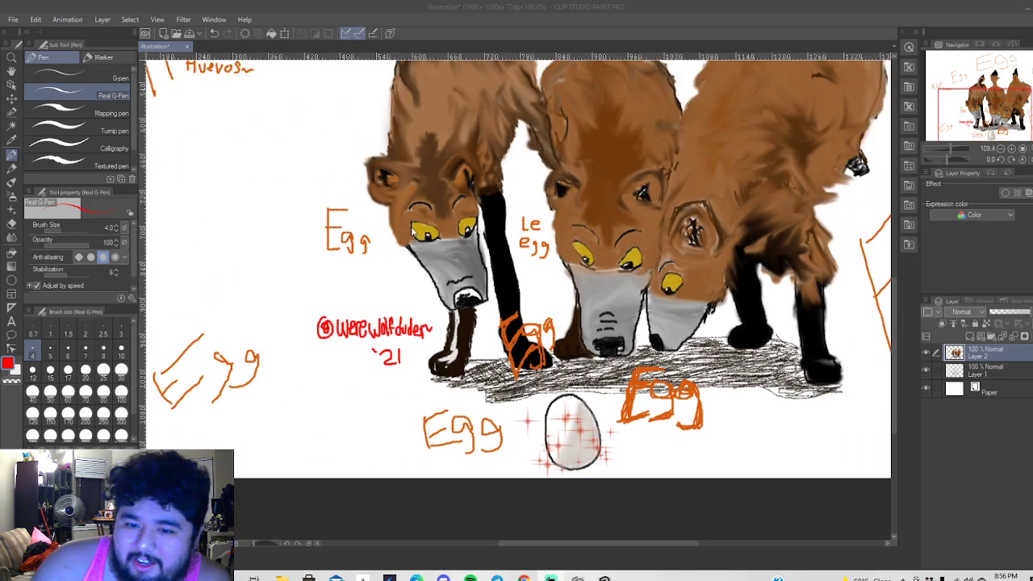
{"action": "left_click_drag", "start_coordinate": [893, 326], "coordinate": [879, 436]}
{"action": "scroll", "coordinate": [564, 242], "scroll_direction": "up", "scroll_amount": 3}
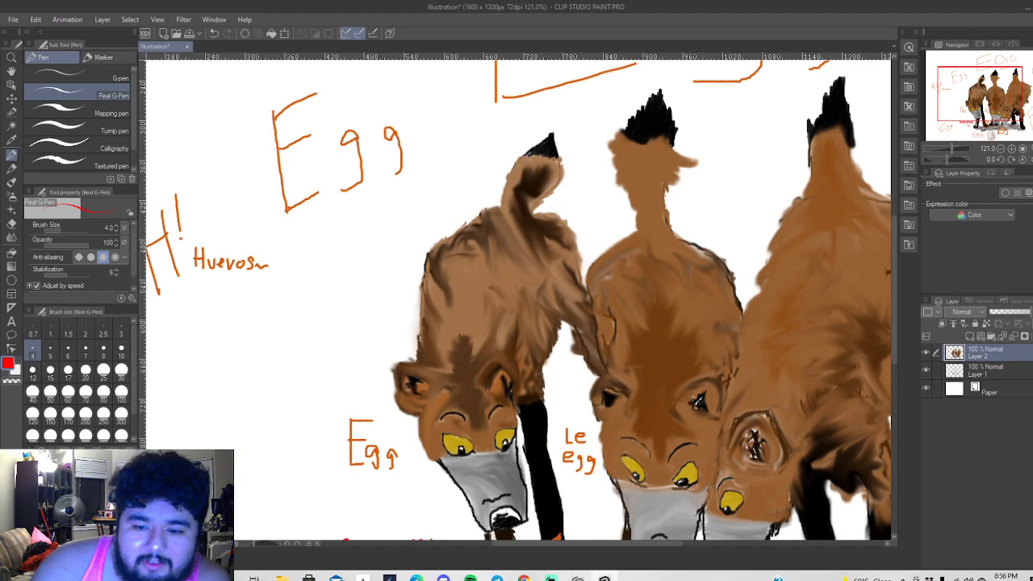
{"action": "left_click_drag", "start_coordinate": [612, 545], "coordinate": [516, 545]}
{"action": "scroll", "coordinate": [694, 259], "scroll_direction": "up", "scroll_amount": 5}
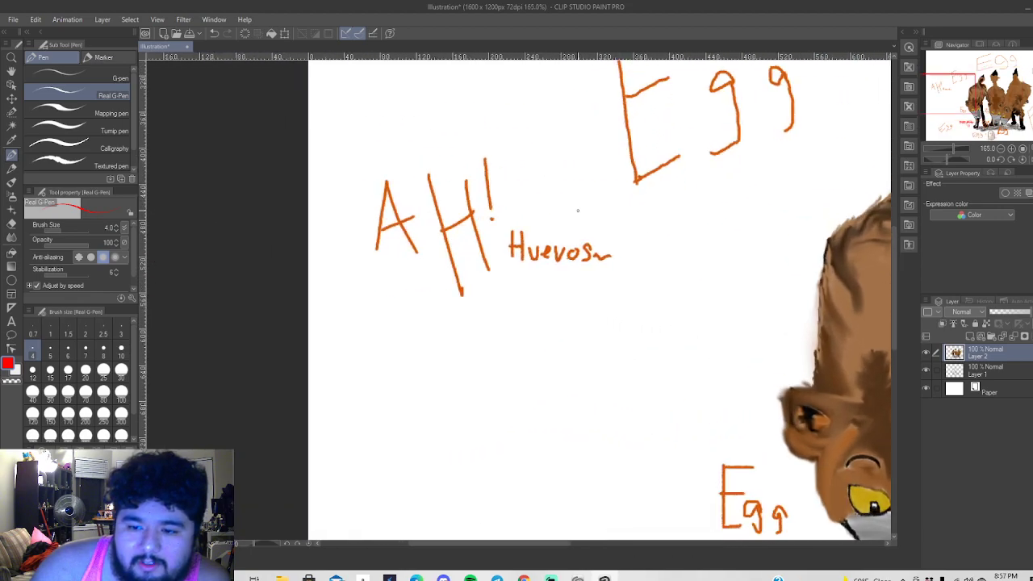
{"action": "scroll", "coordinate": [701, 313], "scroll_direction": "down", "scroll_amount": 7}
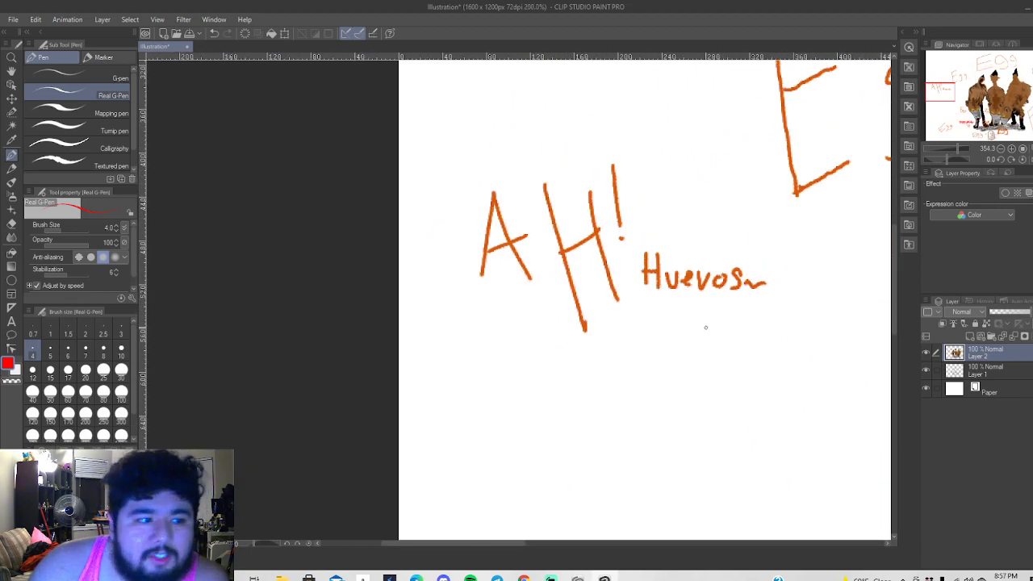
{"action": "left_click_drag", "start_coordinate": [581, 546], "coordinate": [684, 545]}
{"action": "left_click_drag", "start_coordinate": [893, 292], "coordinate": [894, 328]}
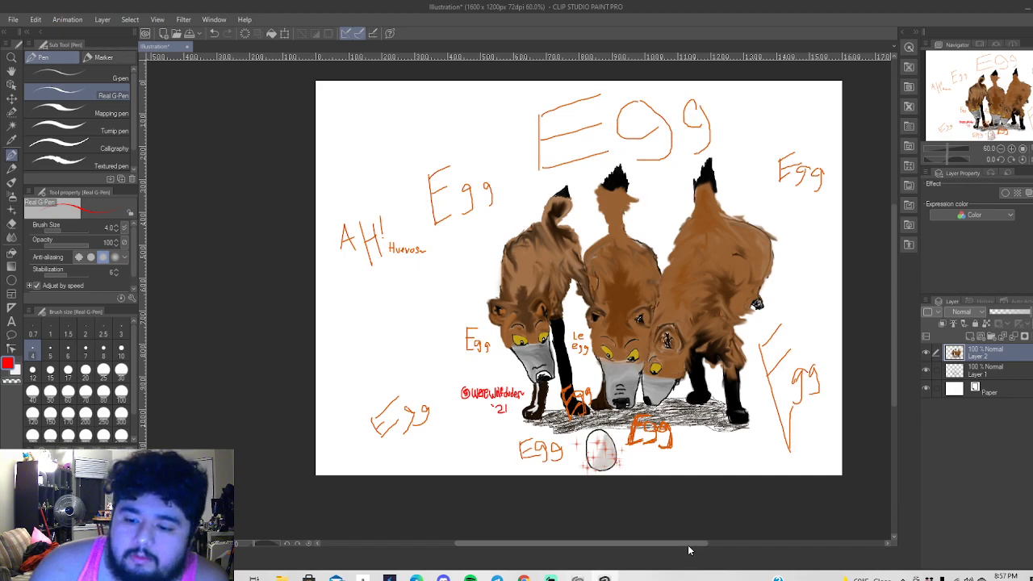
{"action": "scroll", "coordinate": [688, 545], "scroll_direction": "up", "scroll_amount": 3}
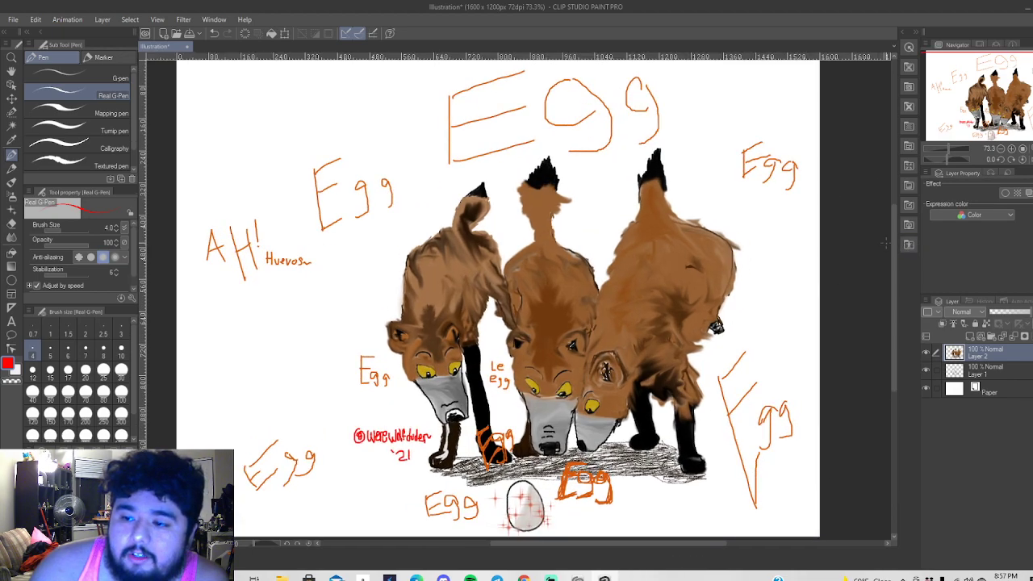
{"action": "left_click_drag", "start_coordinate": [893, 242], "coordinate": [895, 241]}
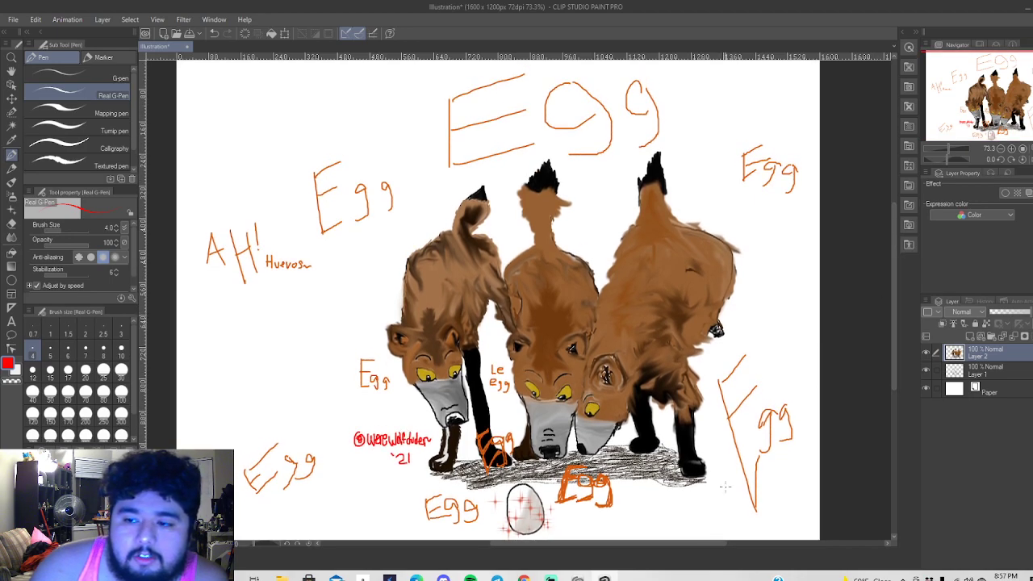
{"action": "scroll", "coordinate": [722, 486], "scroll_direction": "down", "scroll_amount": 1}
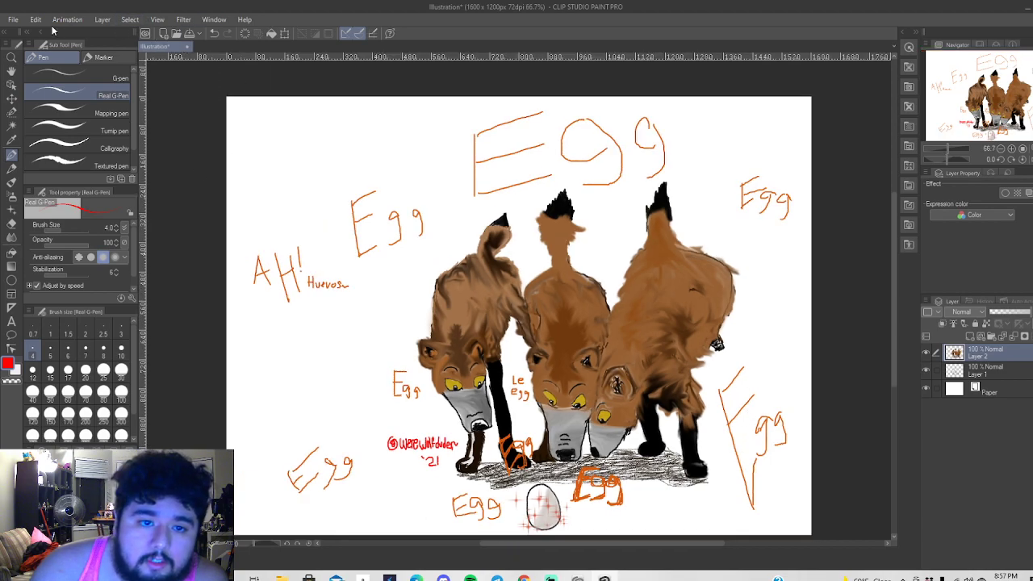
Save the illustration in the Pictures folder as "Three hyenas and a eggie" in CLIP STUDIO FORMAT.
{"action": "left_click", "coordinate": [13, 19]}
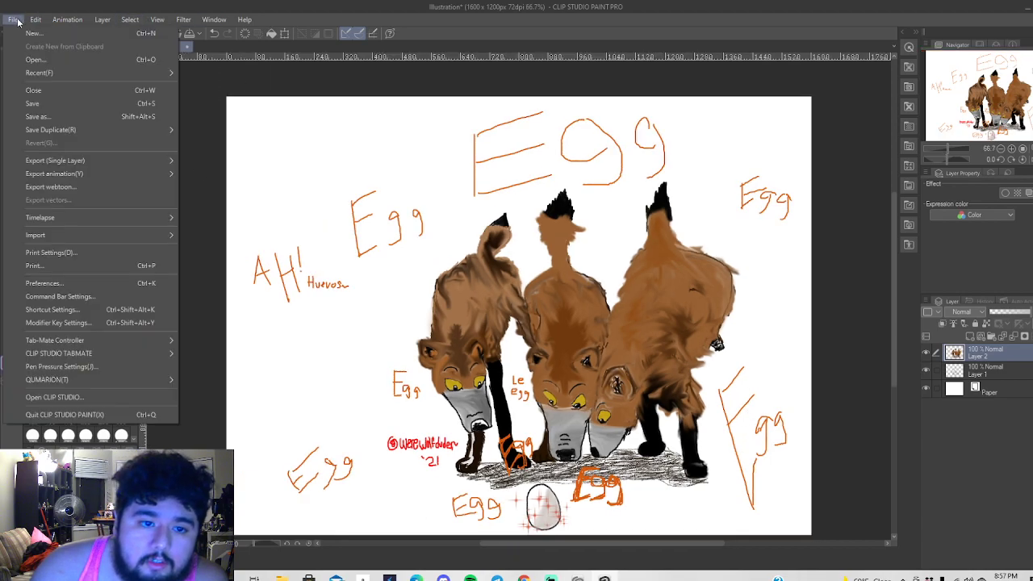
{"action": "left_click", "coordinate": [50, 115]}
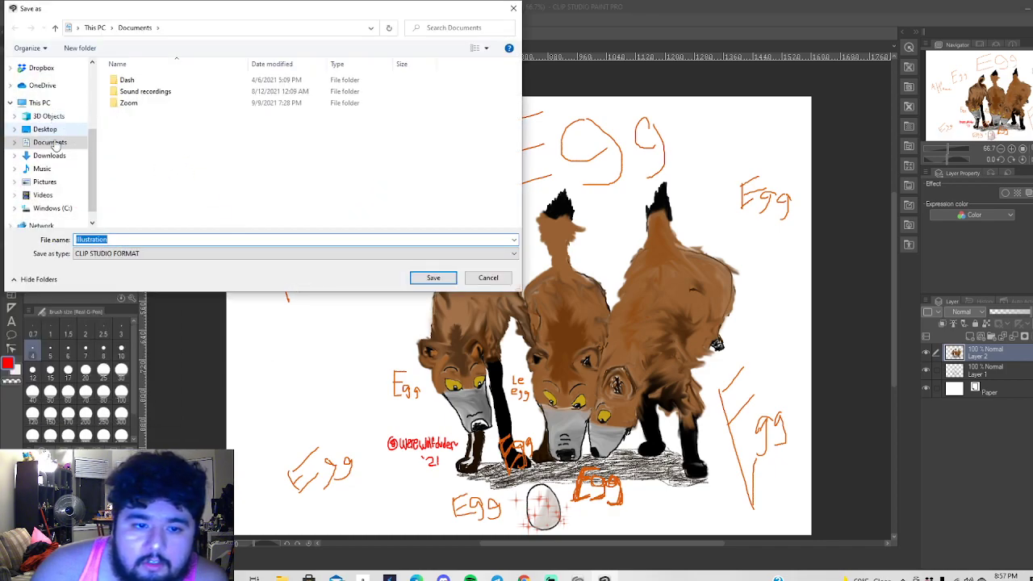
{"action": "left_click", "coordinate": [46, 182]}
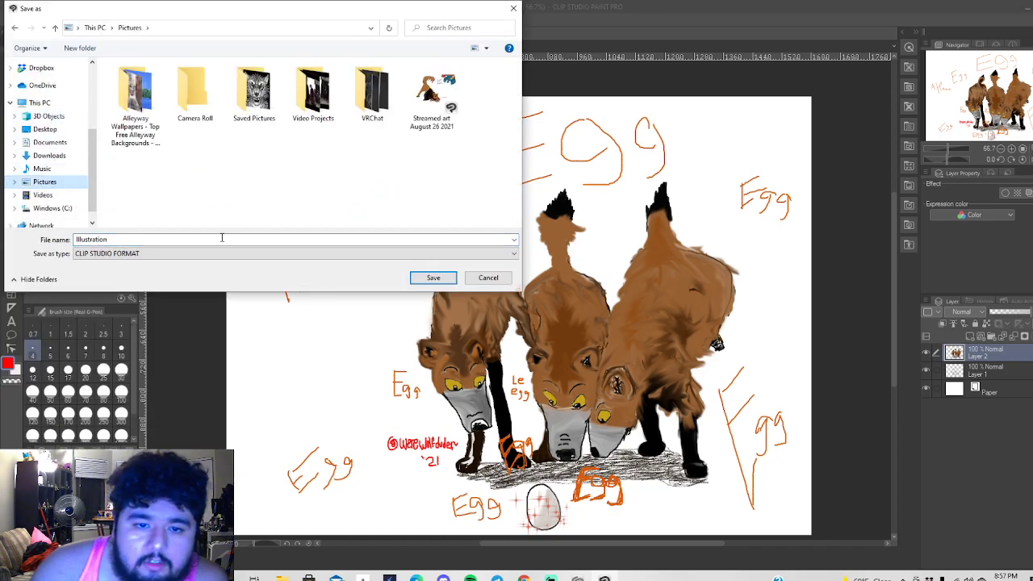
{"action": "left_click", "coordinate": [180, 239]}
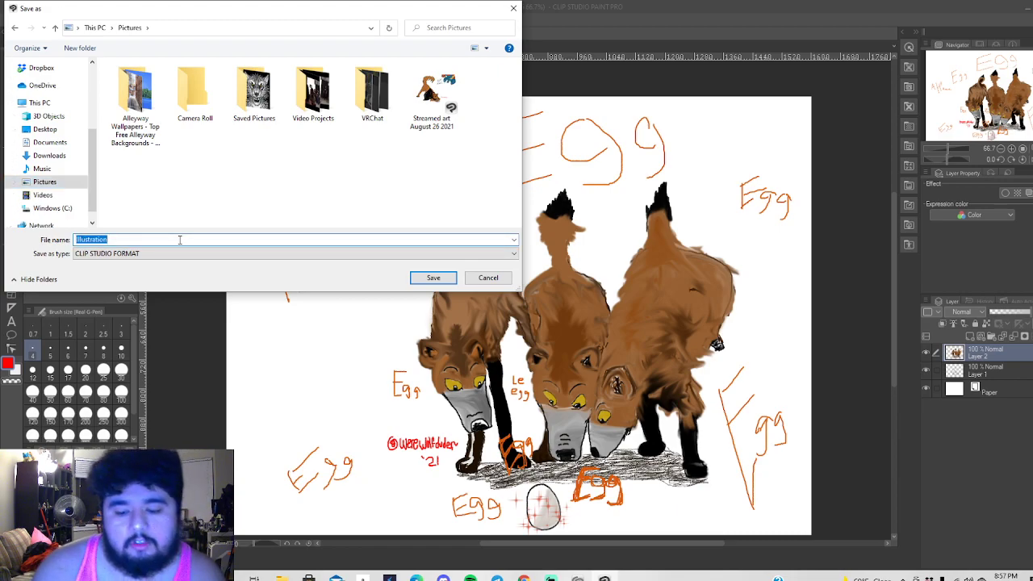
{"action": "key", "text": "BackSpace"}
{"action": "type", "text": "Eg"}
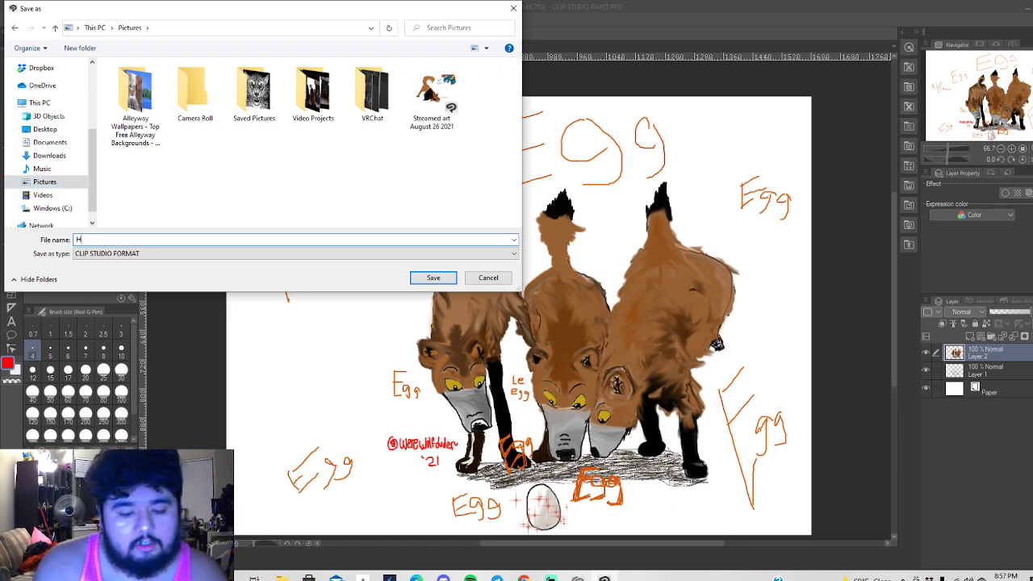
{"action": "key", "text": "BackSpace"}
{"action": "key", "text": "BackSpace"}
{"action": "type", "text": "Thr"}
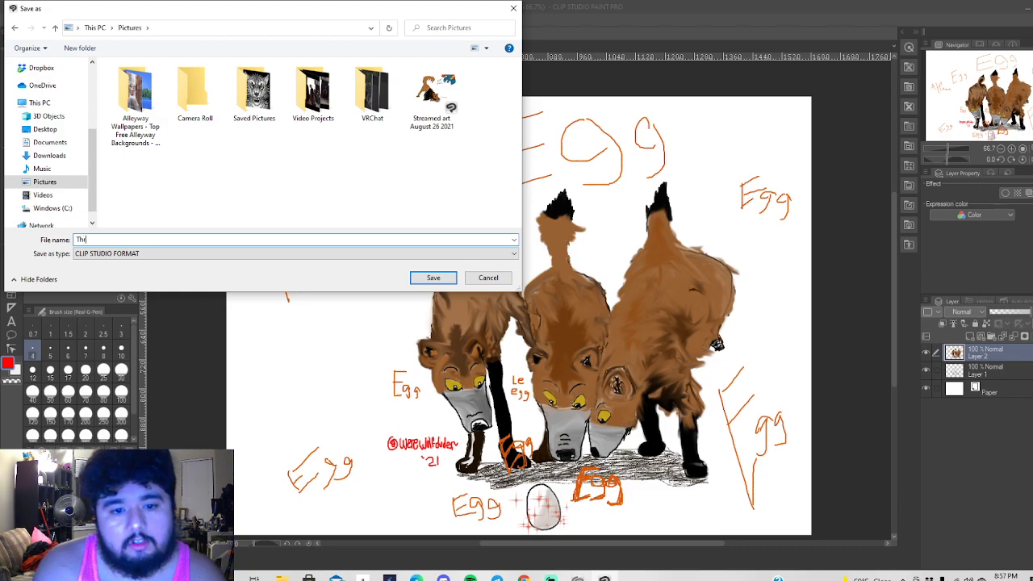
{"action": "type", "text": "ee hyenas a"}
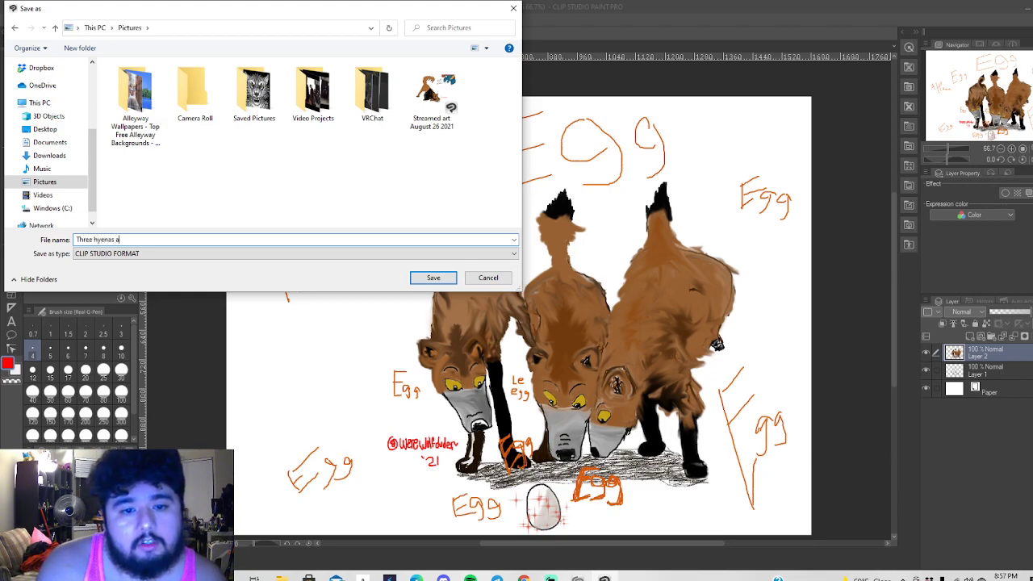
{"action": "type", "text": "nd a eggie"}
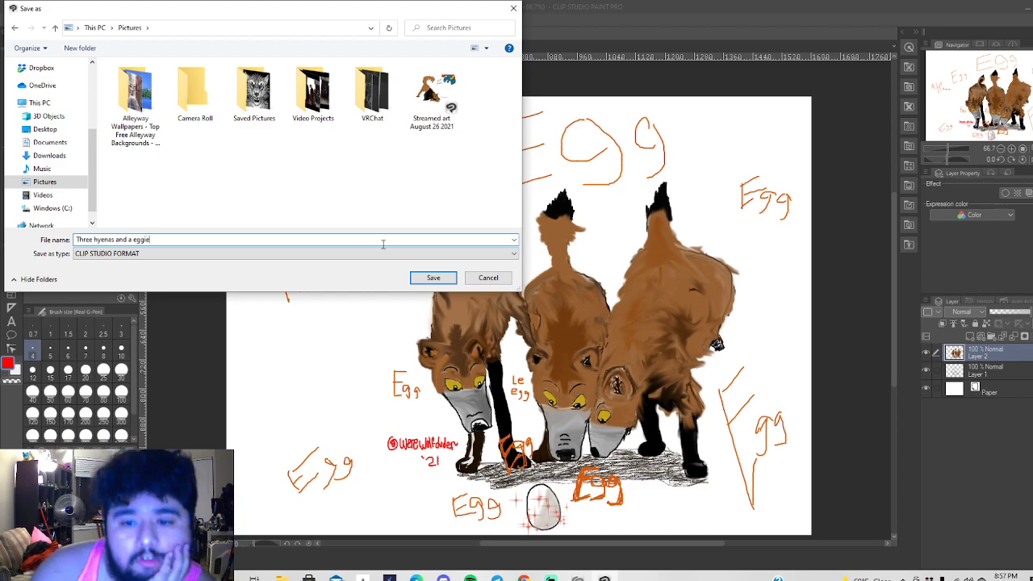
{"action": "left_click", "coordinate": [415, 278]}
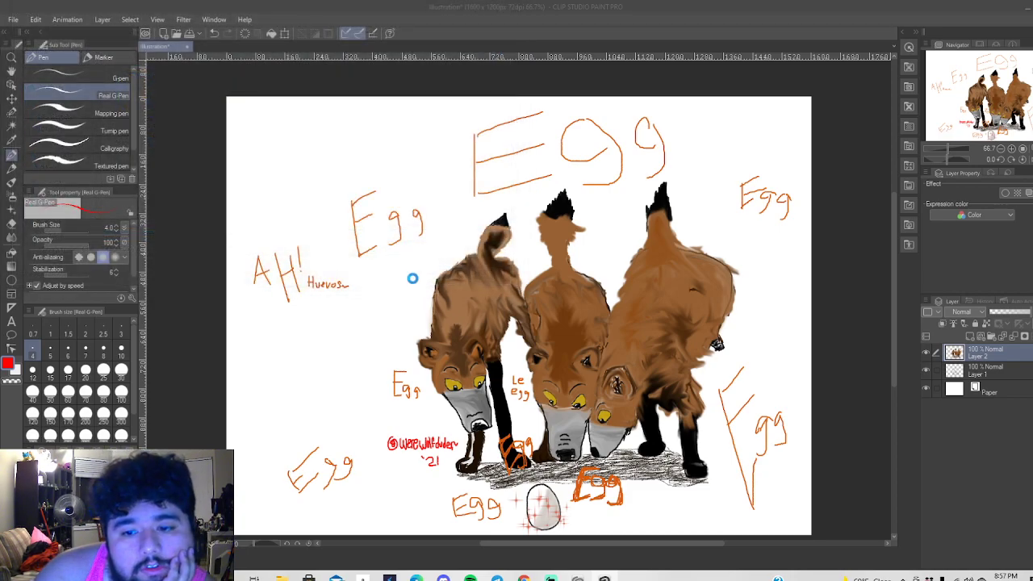
Save the illustration in the Pictures folder as a JPEG named "Three hyenas and a eggie", accepting the loss of layer information.
{"action": "left_click", "coordinate": [13, 19]}
{"action": "mouse_move", "coordinate": [13, 19]}
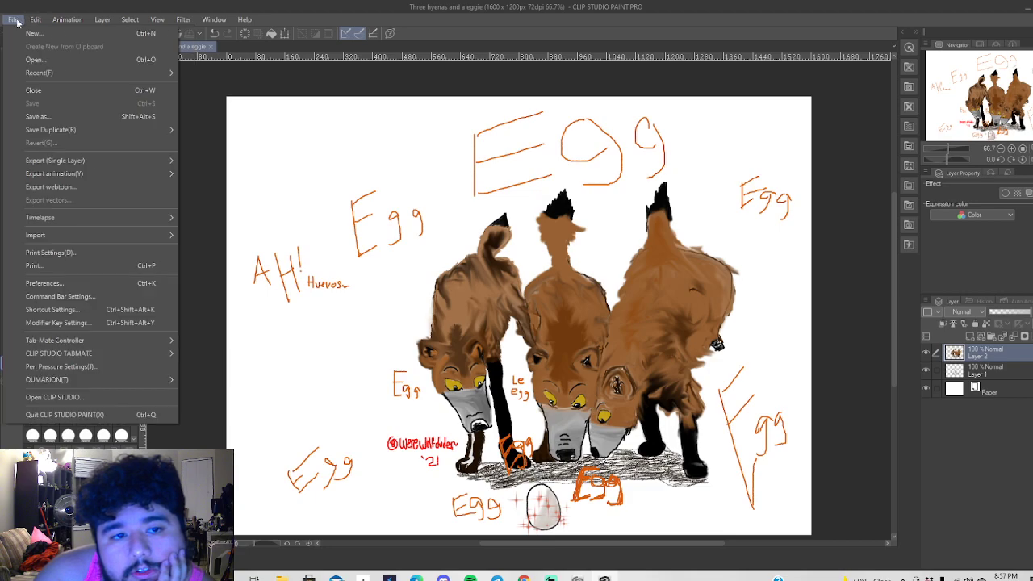
{"action": "left_click", "coordinate": [44, 119]}
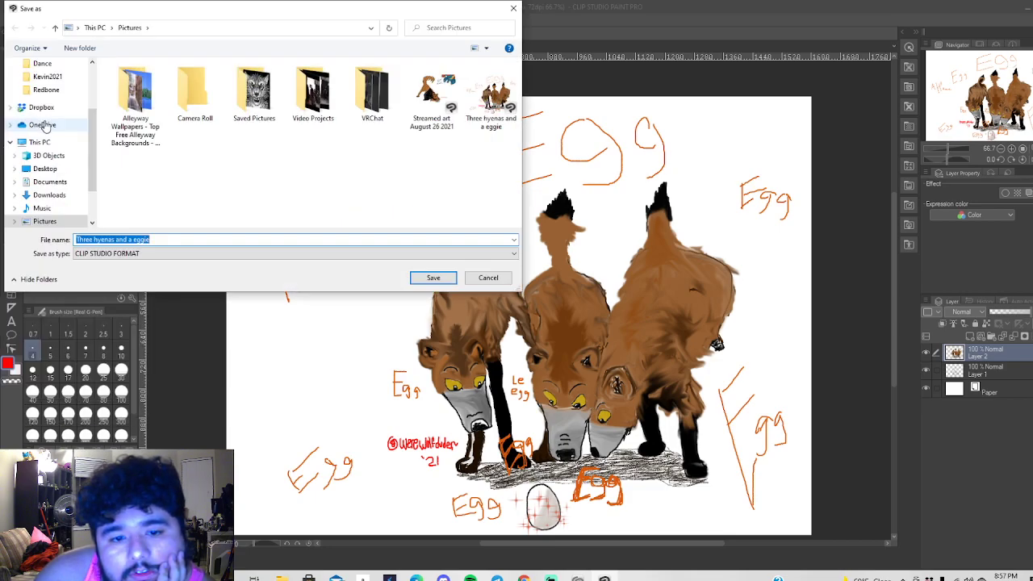
{"action": "left_click", "coordinate": [514, 257]}
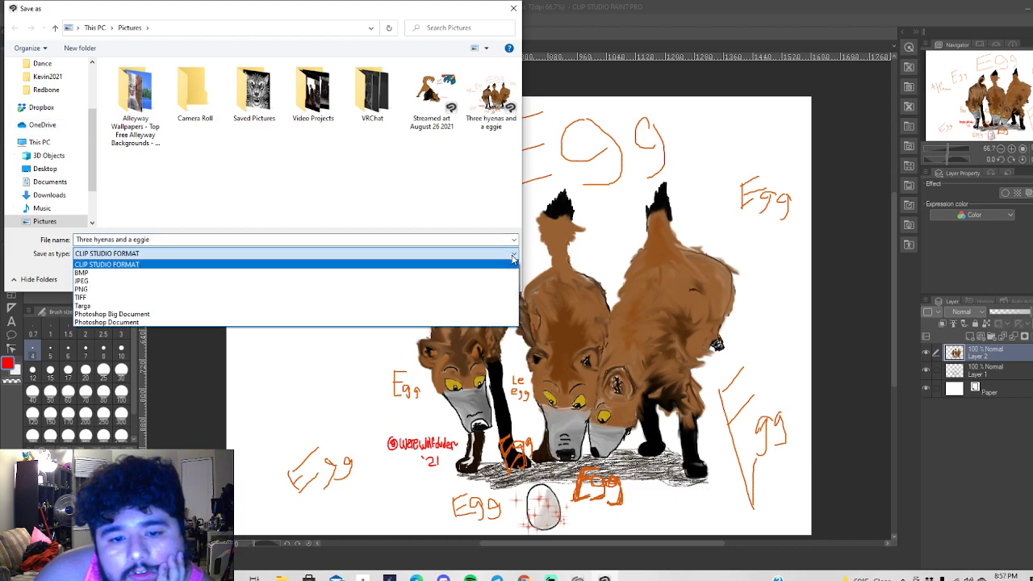
{"action": "left_click", "coordinate": [100, 281]}
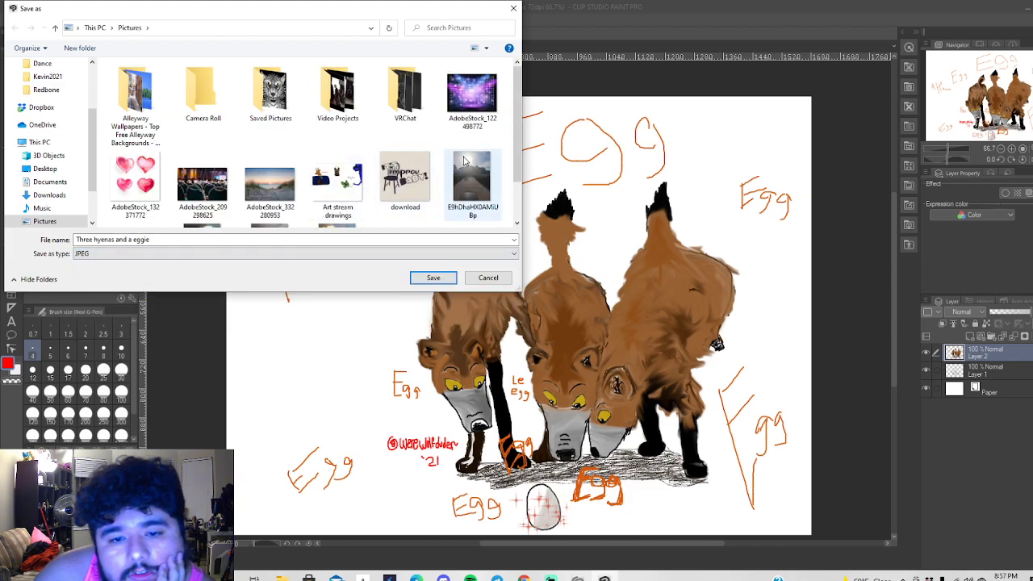
{"action": "scroll", "coordinate": [464, 161], "scroll_direction": "down", "scroll_amount": 2}
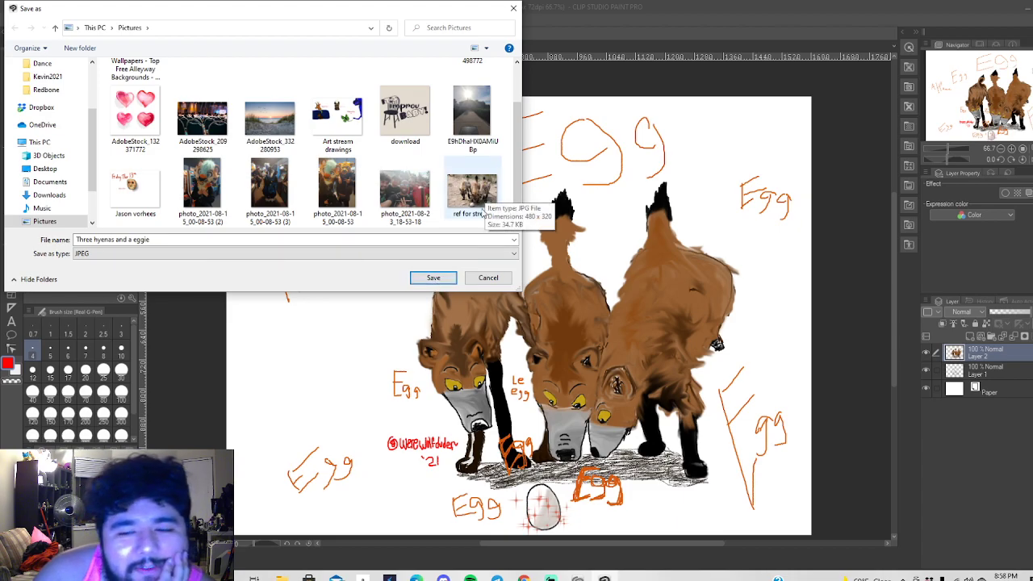
{"action": "left_click", "coordinate": [431, 279]}
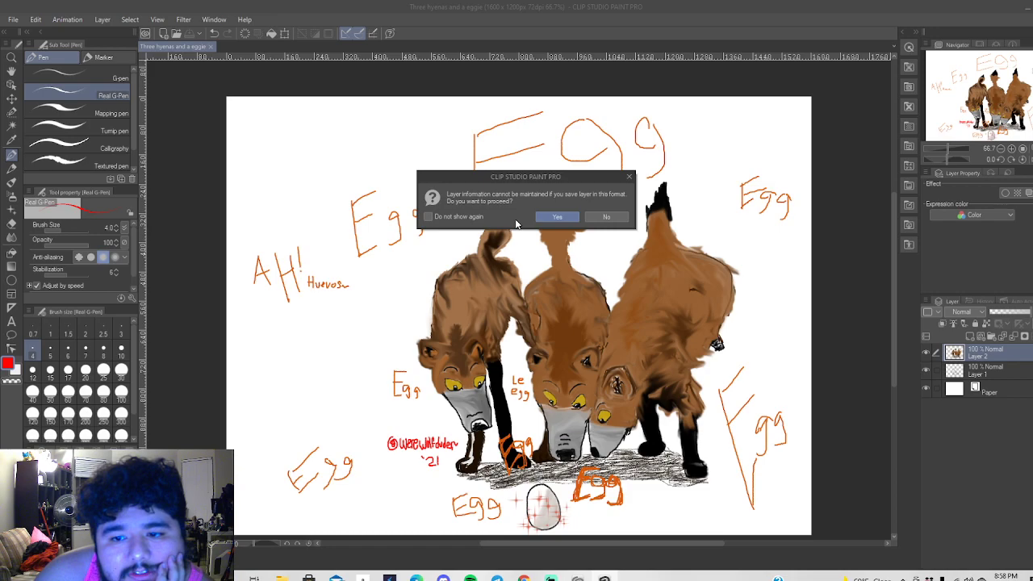
{"action": "left_click", "coordinate": [556, 218]}
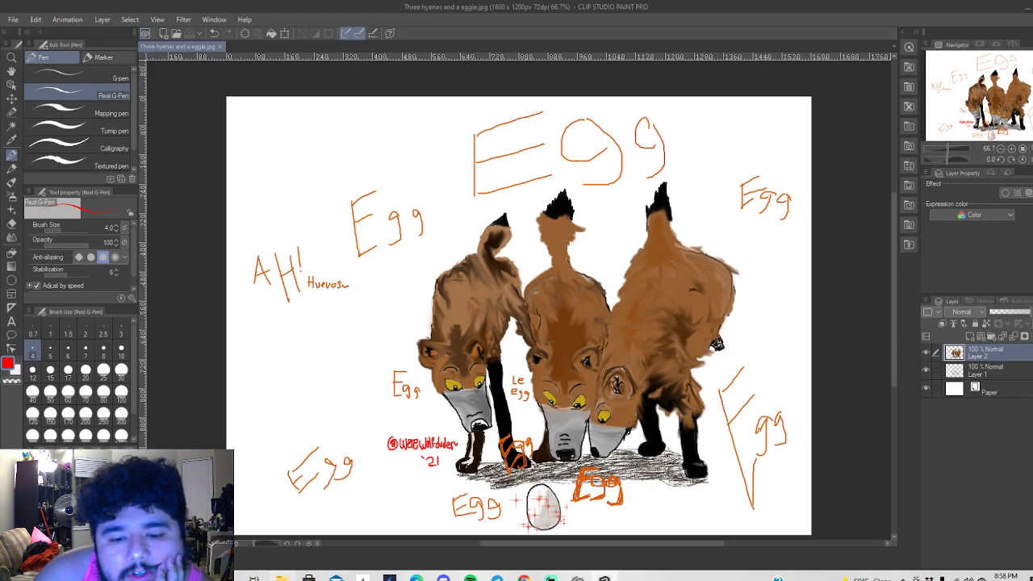
View the saved "Three hyenas and a eggie" JPEG in Photos and close the viewer.
{"action": "left_click", "coordinate": [281, 579]}
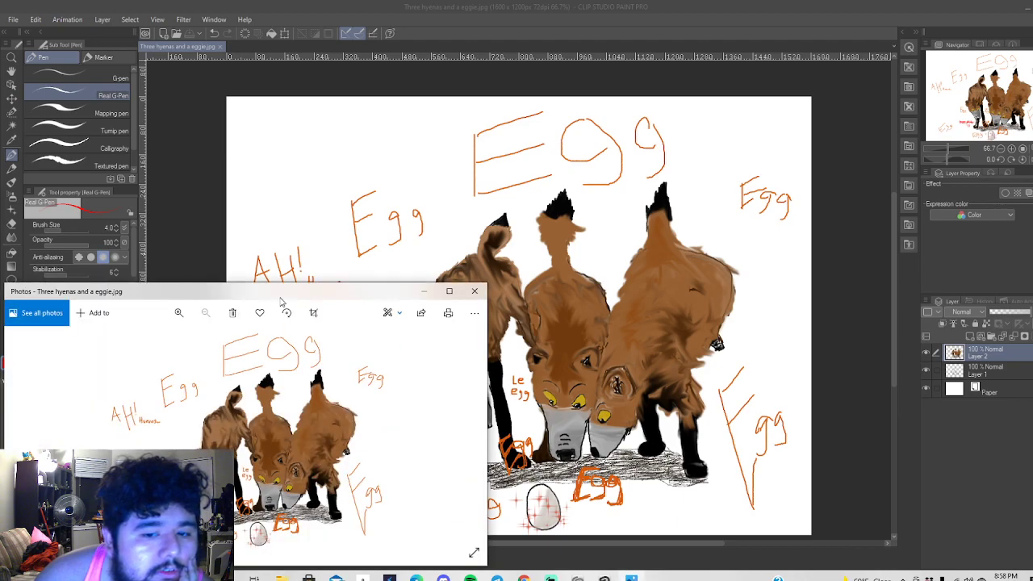
{"action": "key", "text": "alt+F4"}
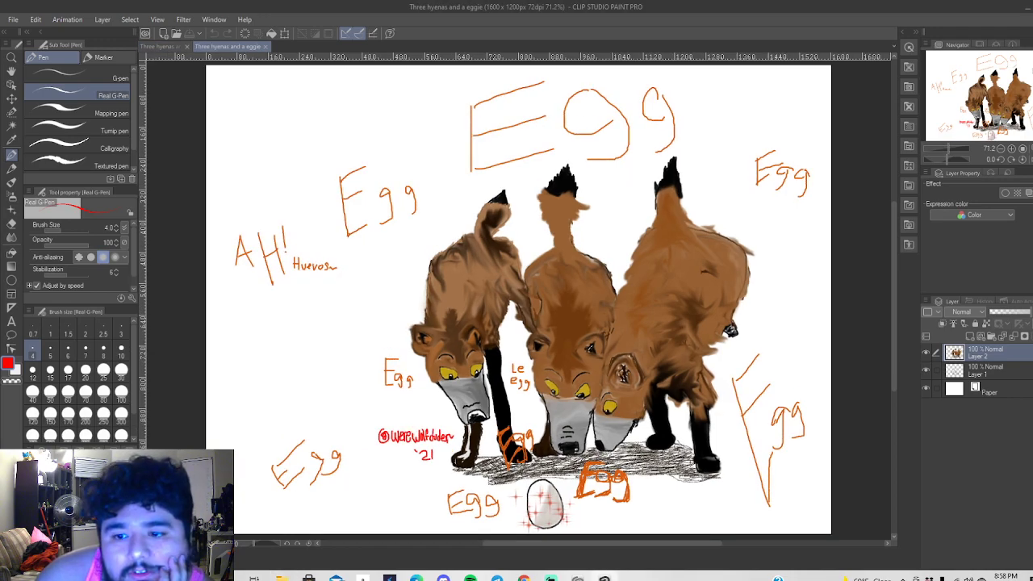
Leave the CLIP STUDIO launcher and open Google Chrome from the desktop.
{"action": "key", "text": "alt+Tab"}
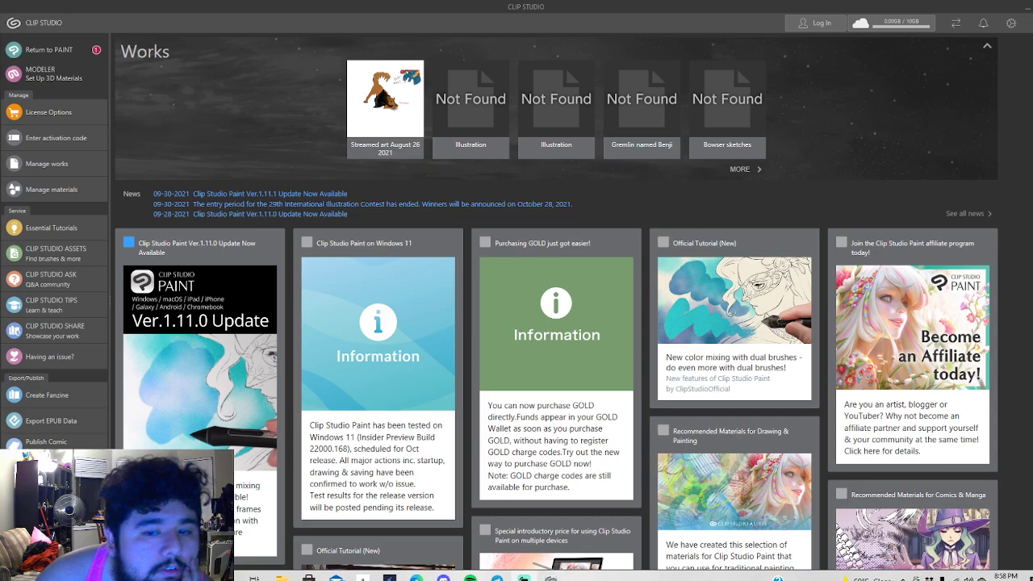
{"action": "left_click", "coordinate": [1016, 12]}
{"action": "double_click", "coordinate": [32, 70]}
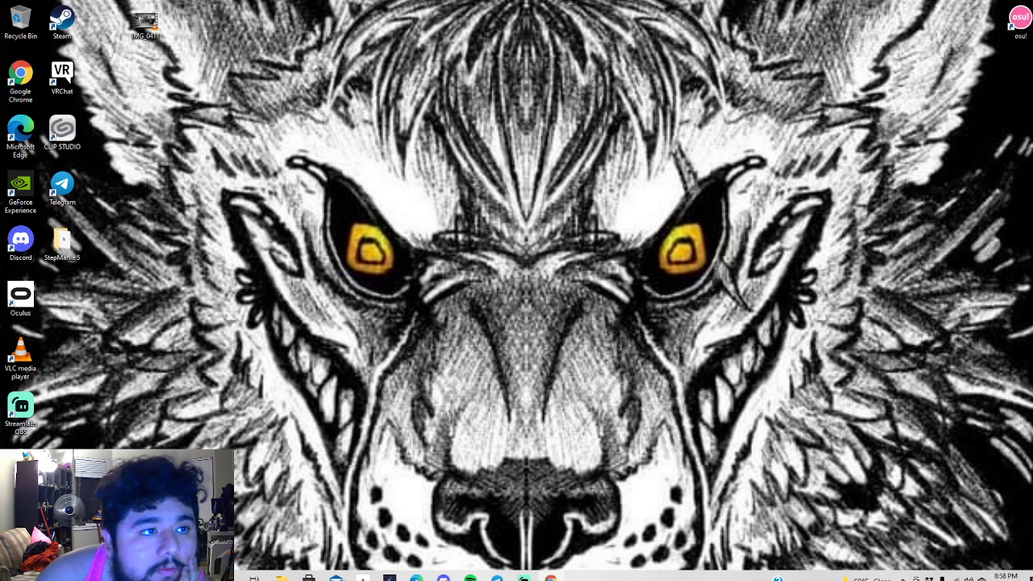